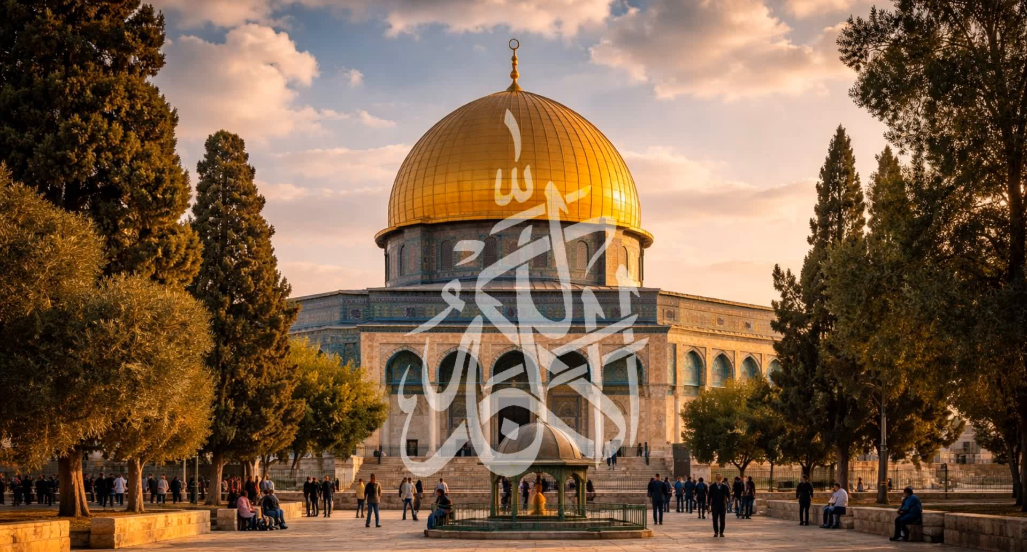
# Find Word through the Windows search and launch it
pyautogui.press('super')
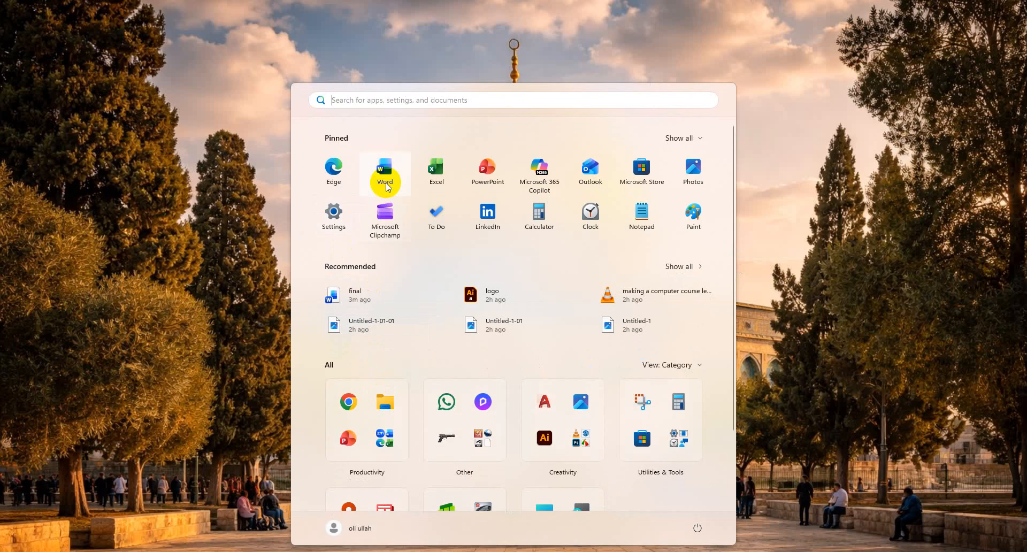
pyautogui.write('w')
pyautogui.press('BackSpace')
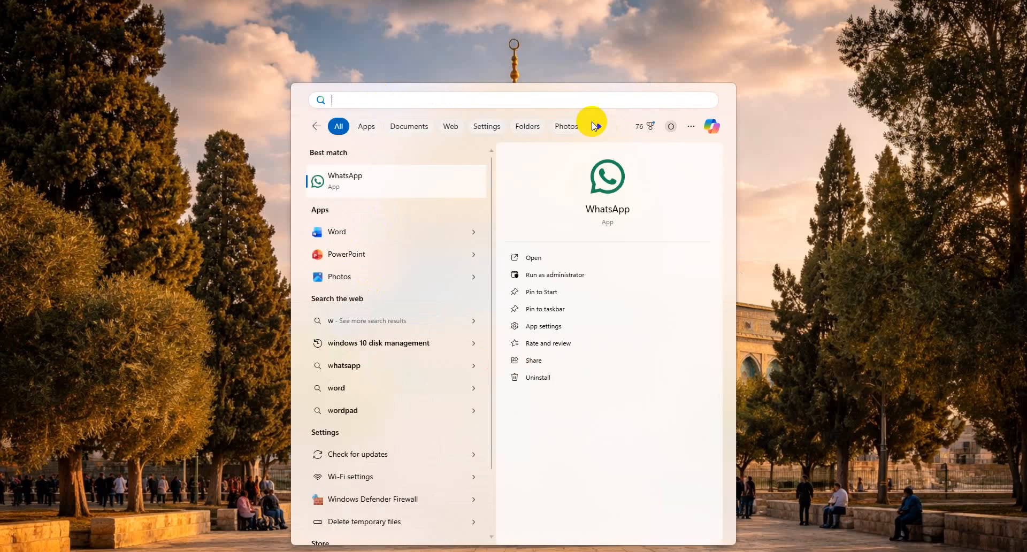
pyautogui.write('word')
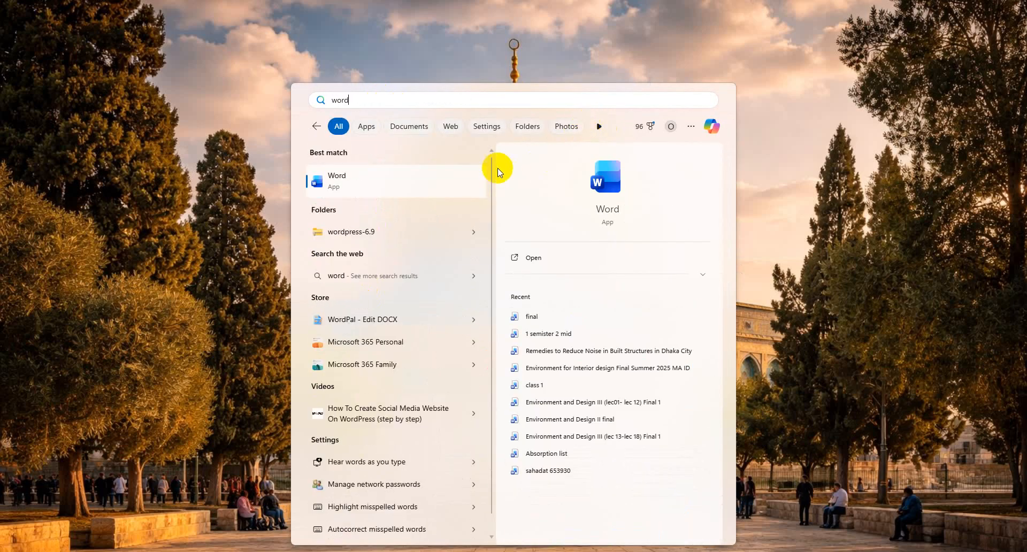
pyautogui.click(449, 189)
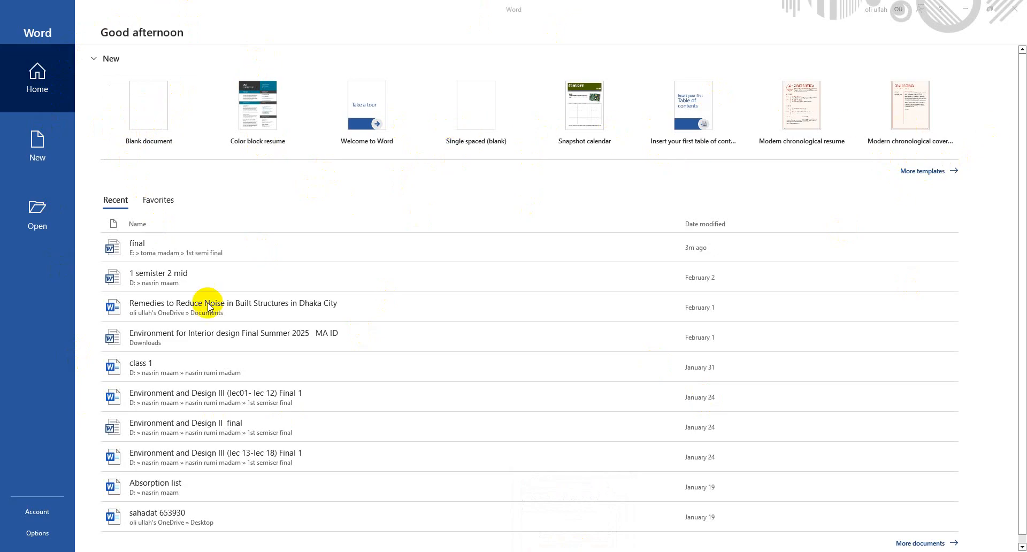
# View the list of favorite documents and return to the recent documents
pyautogui.scroll(-1, 246, 274)
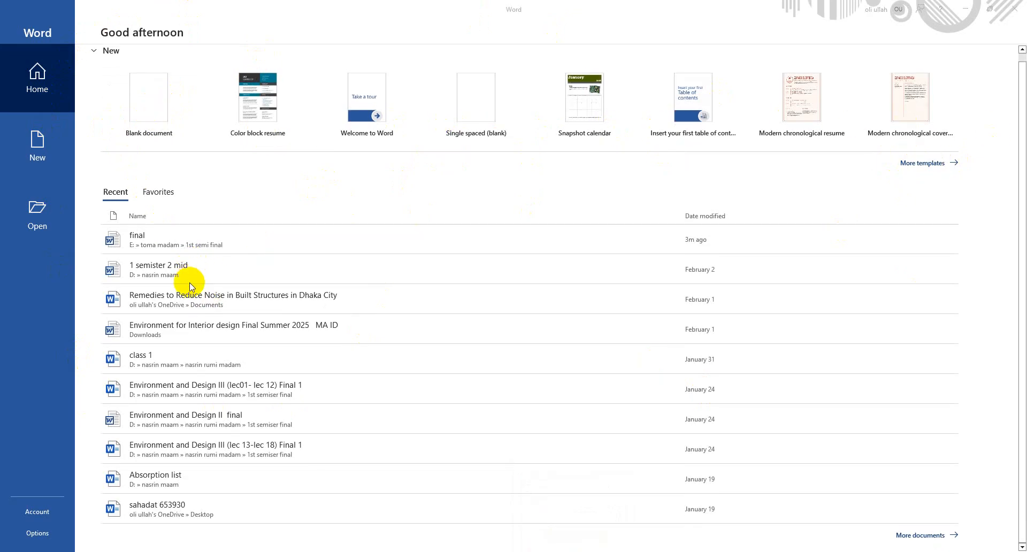
pyautogui.click(151, 193)
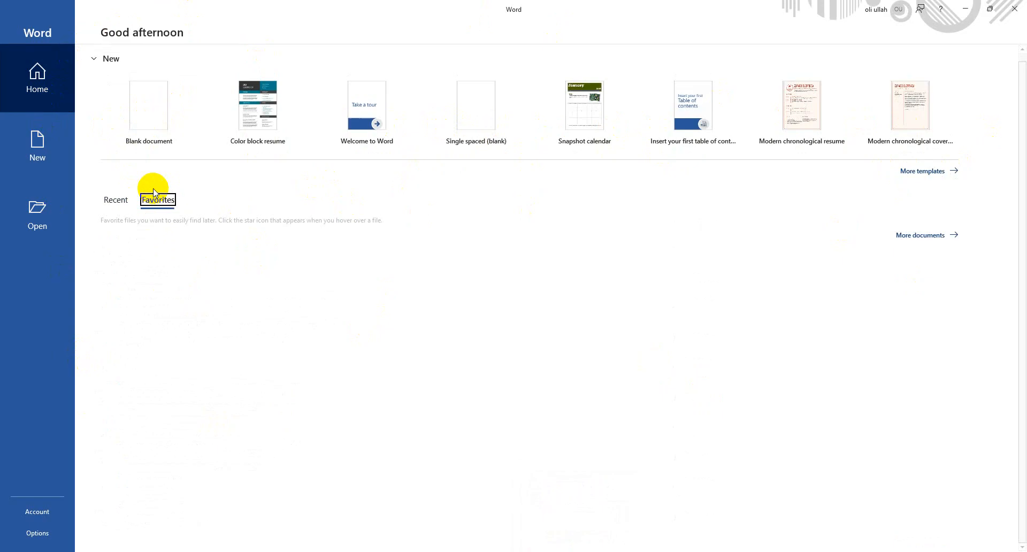
pyautogui.click(119, 200)
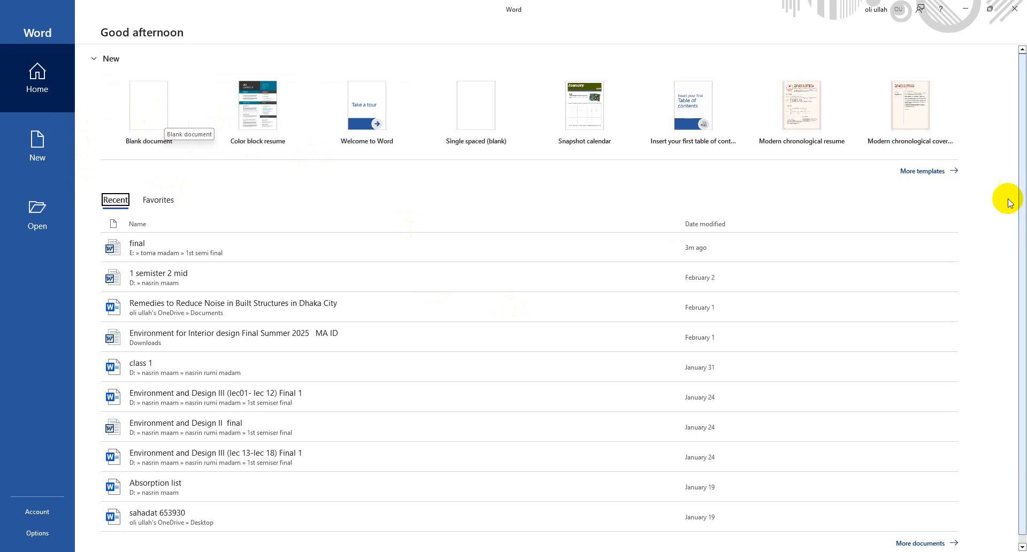
# Search the online templates for "cv" and create a document from the Stylish teaching resume template
pyautogui.click(925, 172)
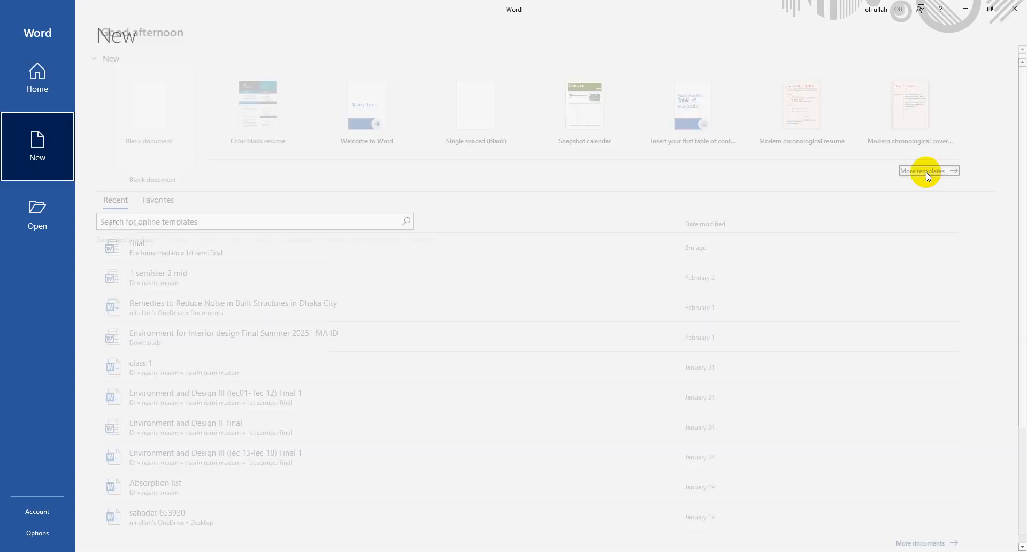
pyautogui.write('cv')
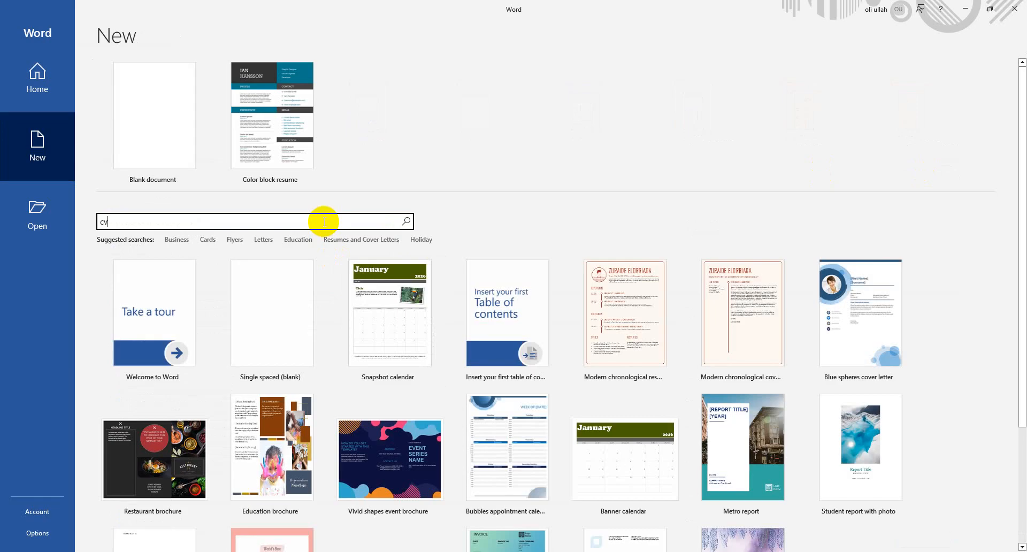
pyautogui.press('Return')
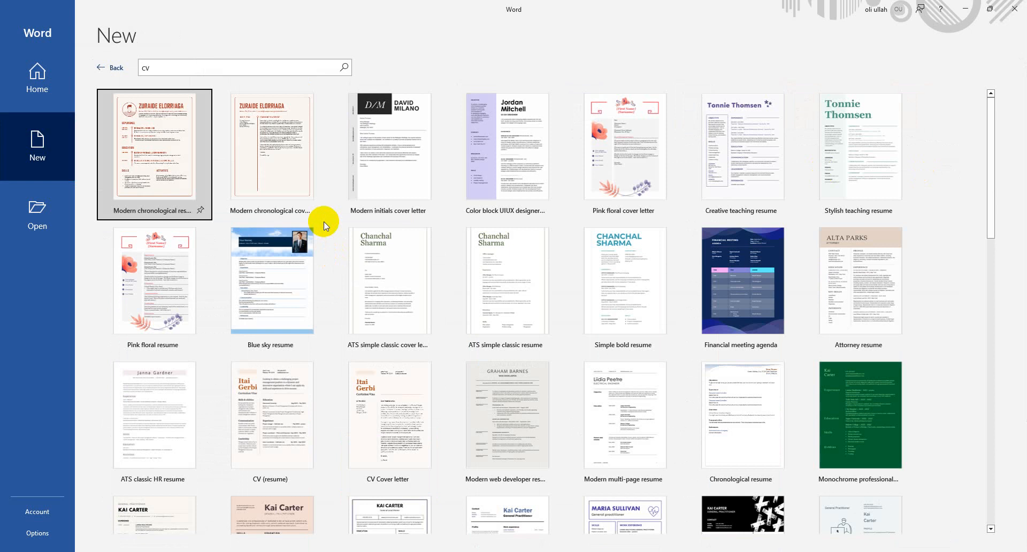
pyautogui.click(881, 135)
pyautogui.click(585, 329)
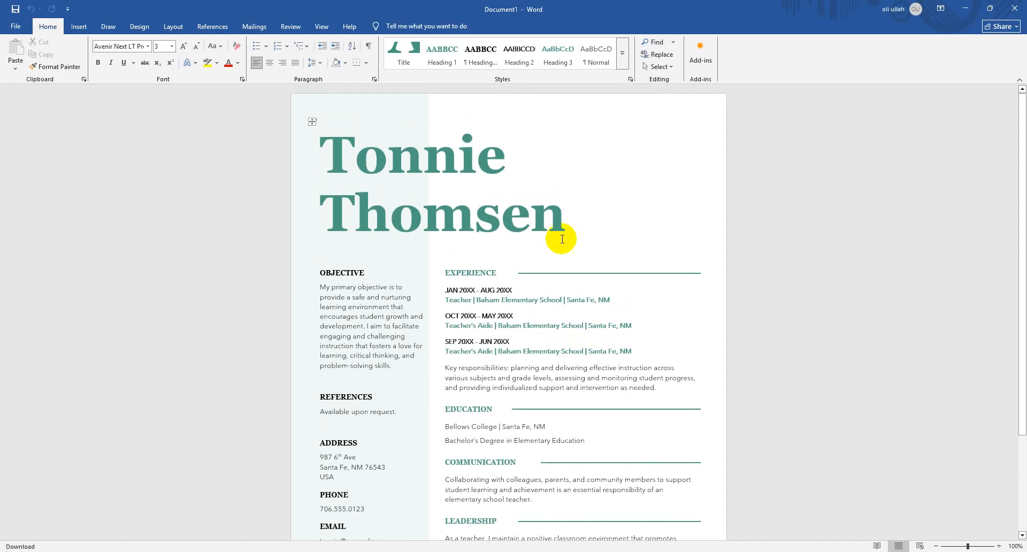
# Replace the placeholder name in the resume's title with the applicant's full name
pyautogui.click(562, 239)
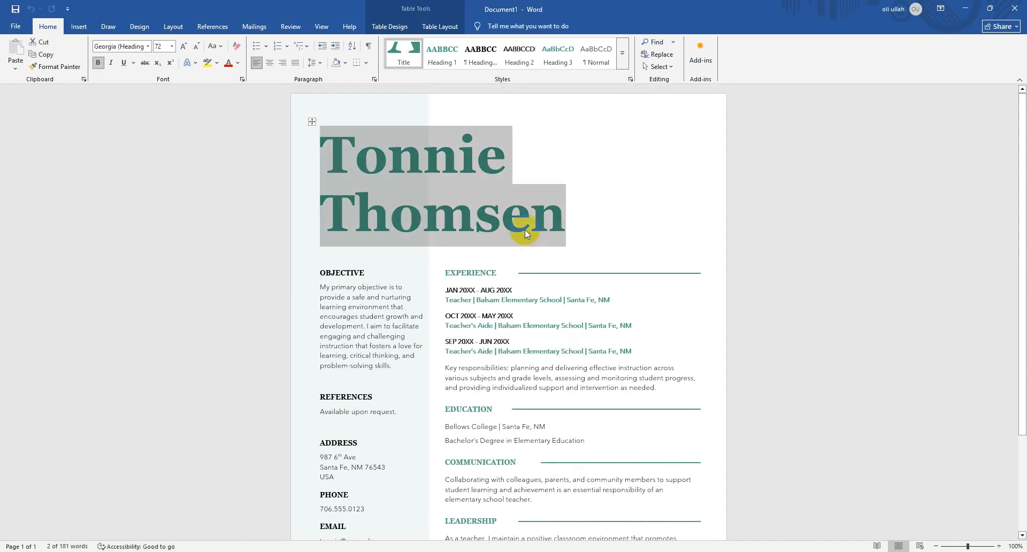
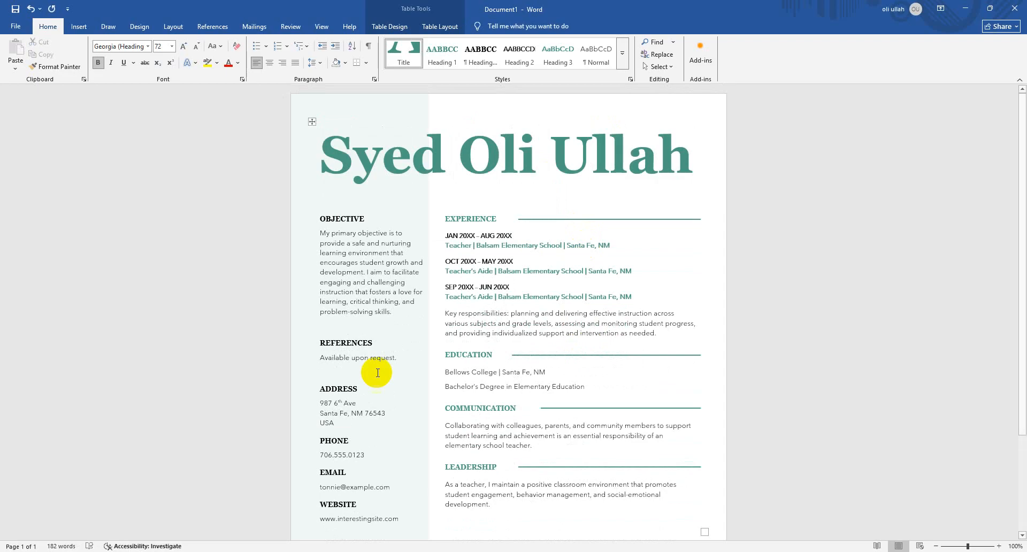
pyautogui.tripleClick(363, 273)
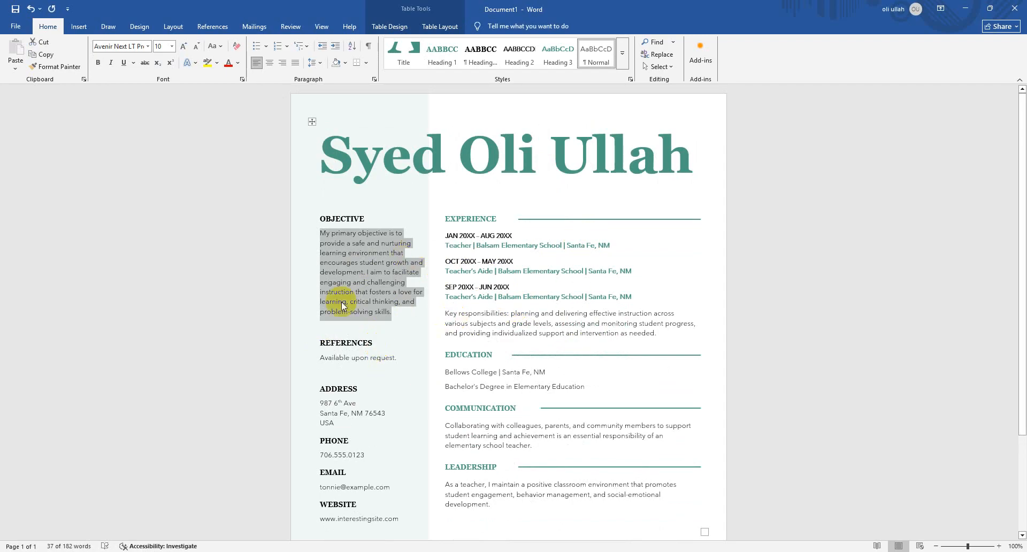
pyautogui.doubleClick(357, 218)
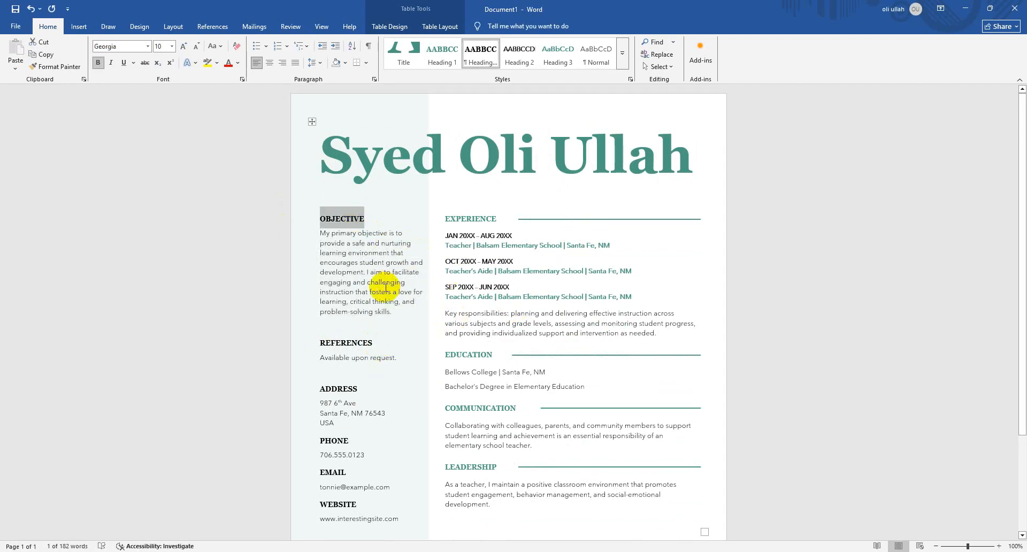
pyautogui.tripleClick(380, 286)
pyautogui.tripleClick(369, 354)
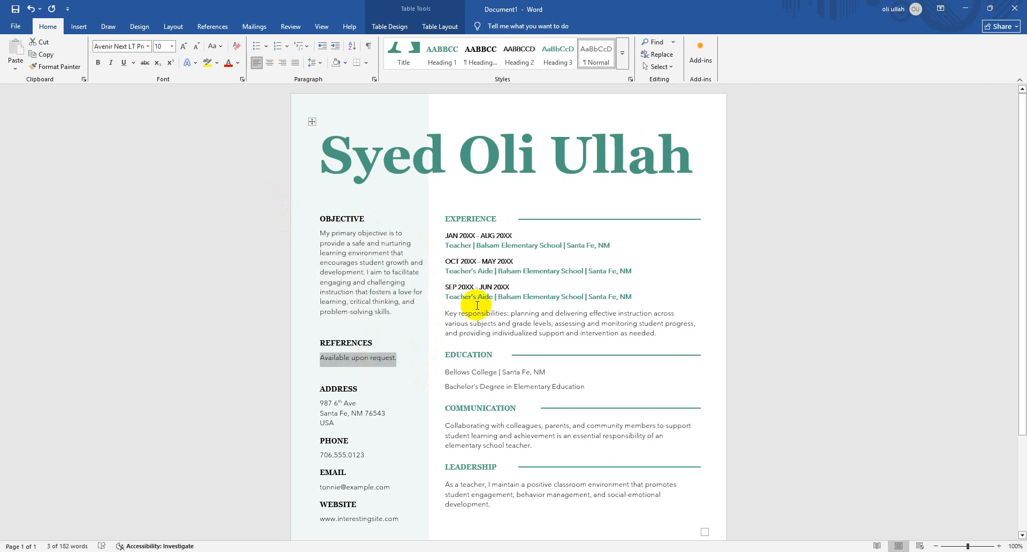
# Replace the placeholder text under the ADDRESS heading with the applicant's postal address
pyautogui.scroll(-1, 475, 295)
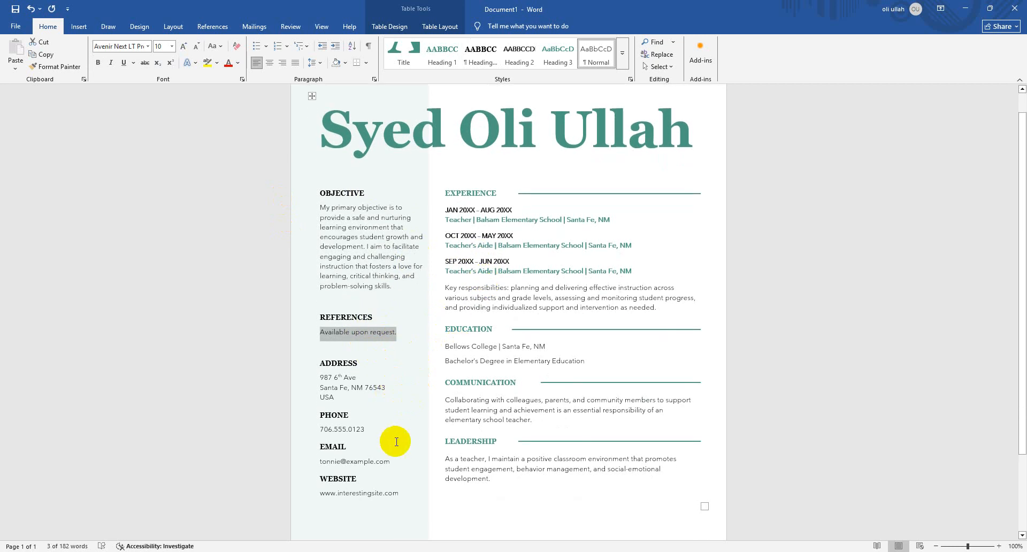
pyautogui.tripleClick(339, 387)
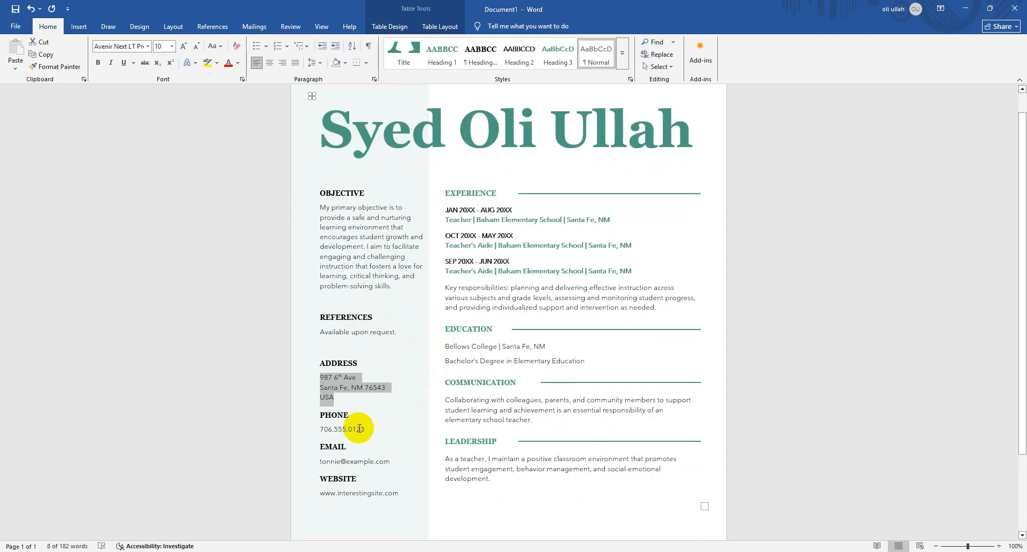
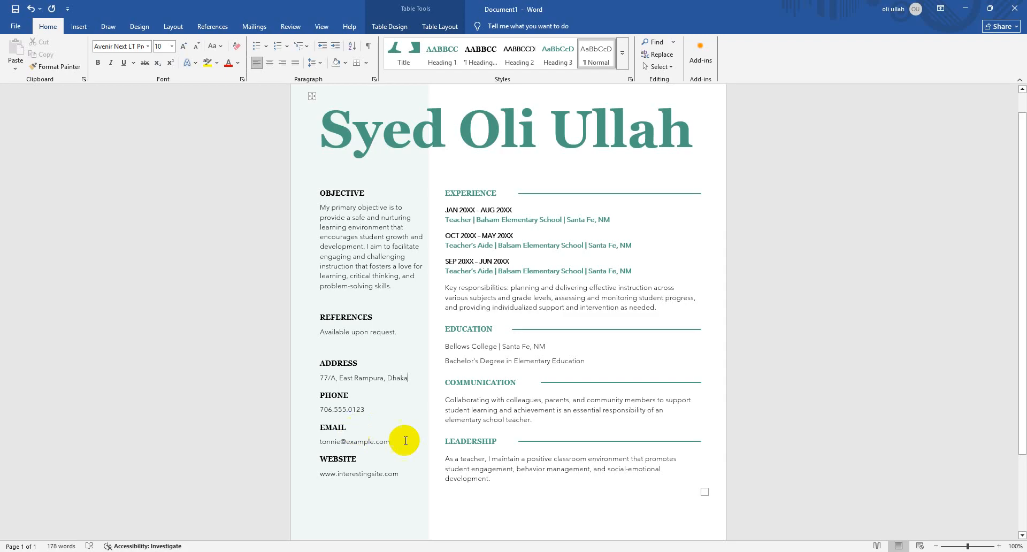
pyautogui.click(741, 375)
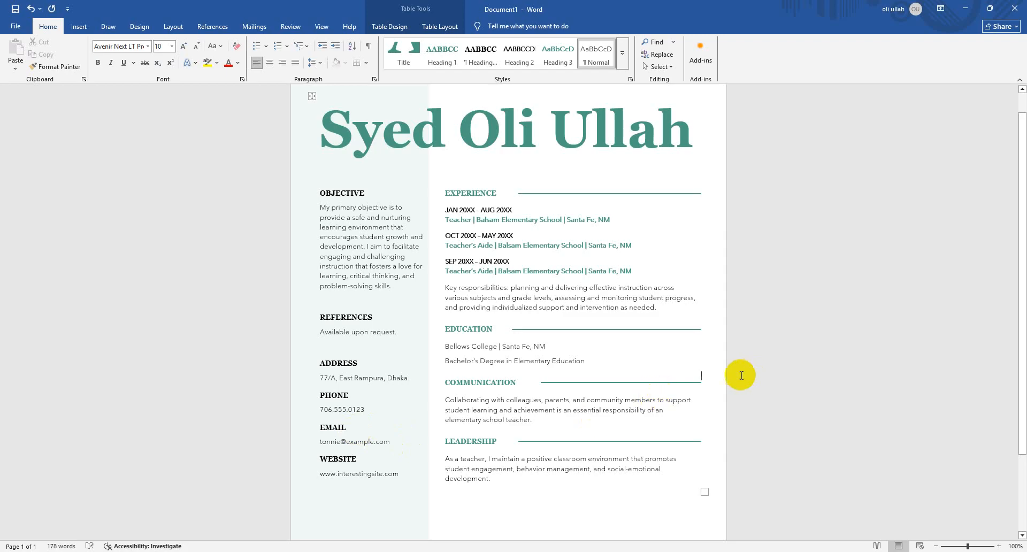
pyautogui.tripleClick(601, 348)
pyautogui.tripleClick(602, 359)
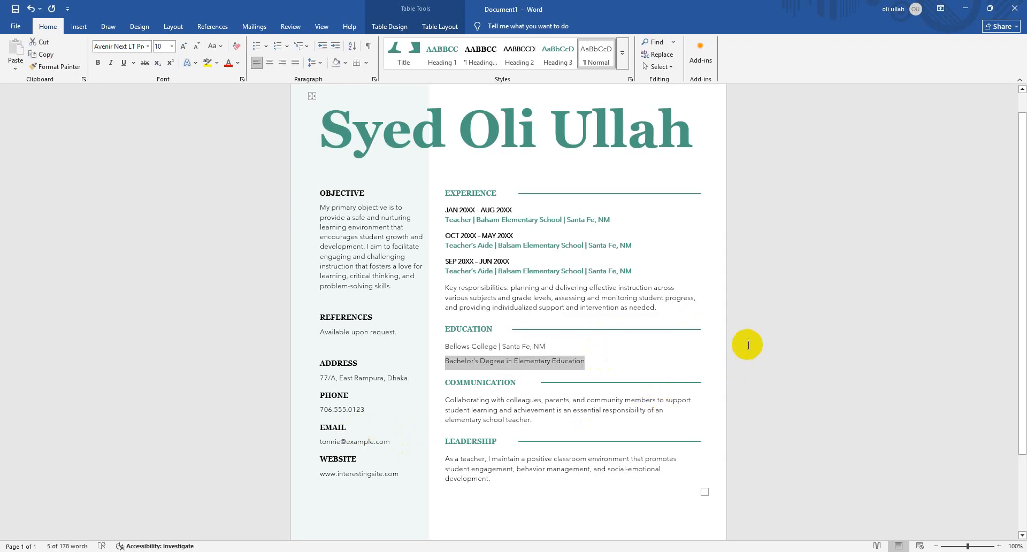
pyautogui.click(722, 348)
pyautogui.tripleClick(589, 363)
pyautogui.tripleClick(557, 347)
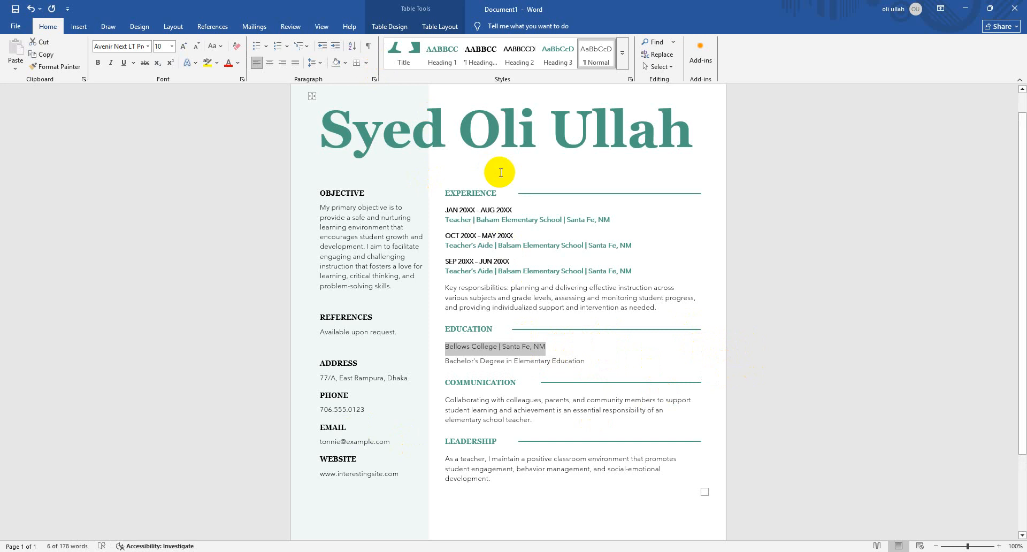
# Apply the Office 2007 - 2010 theme color set to the resume
pyautogui.scroll(2, 497, 172)
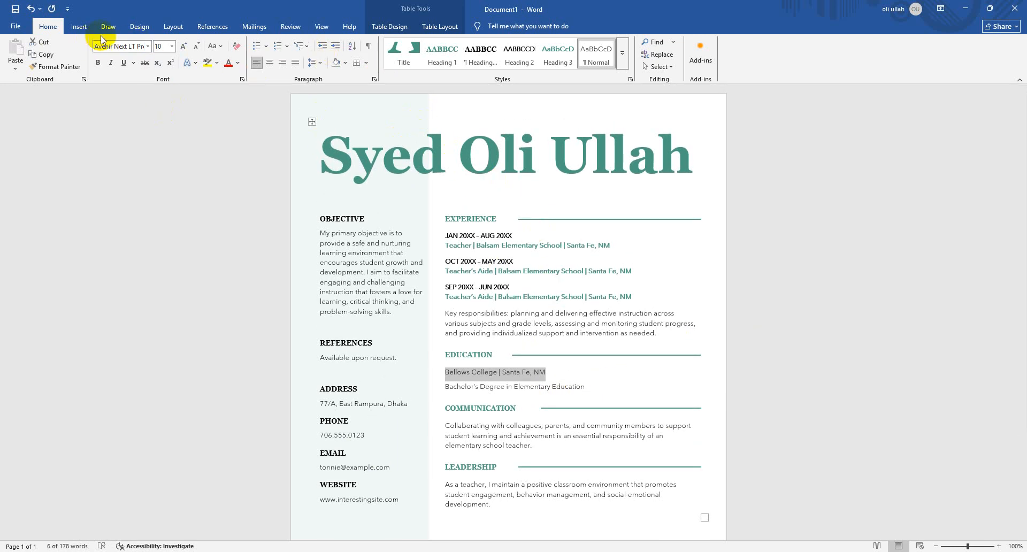
pyautogui.click(138, 28)
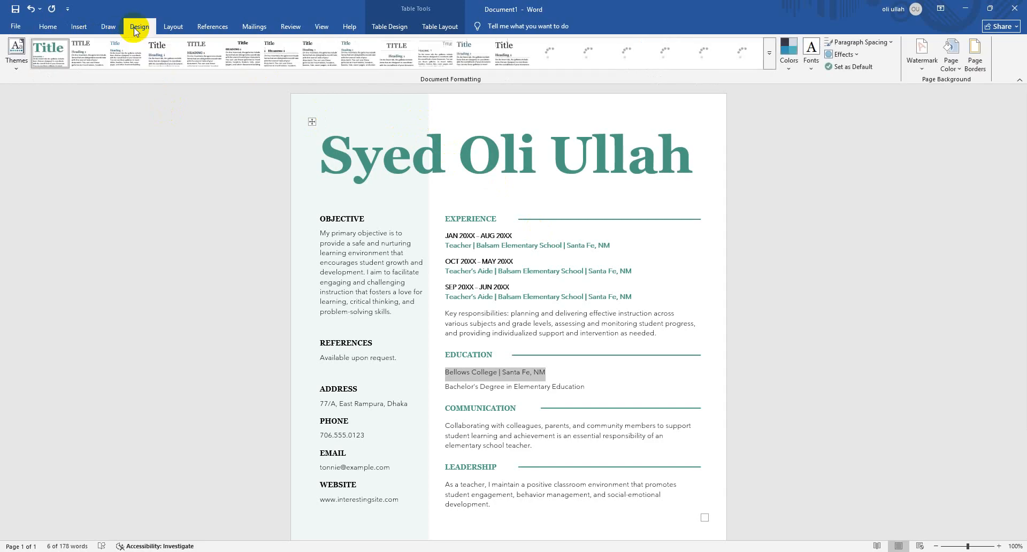
pyautogui.click(792, 52)
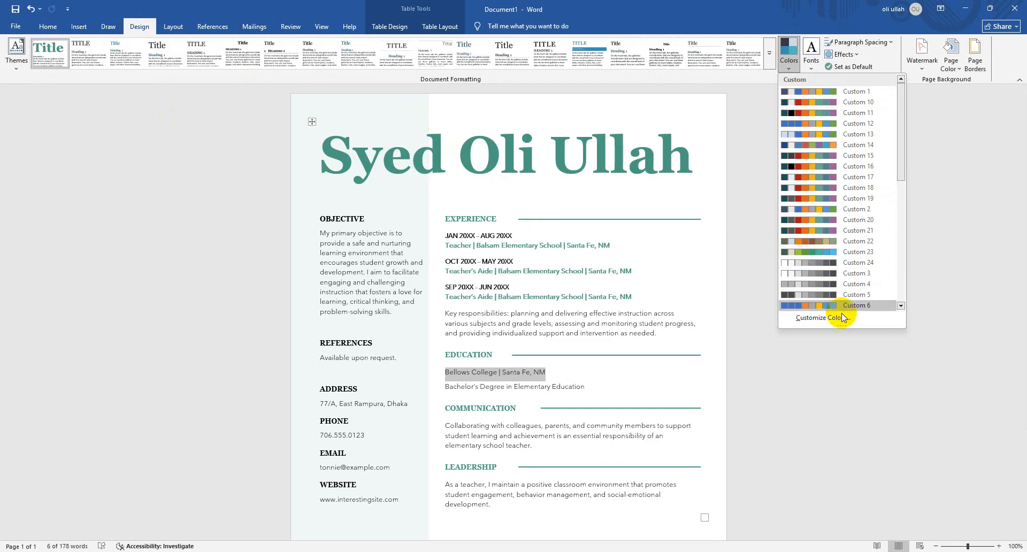
pyautogui.click(705, 384)
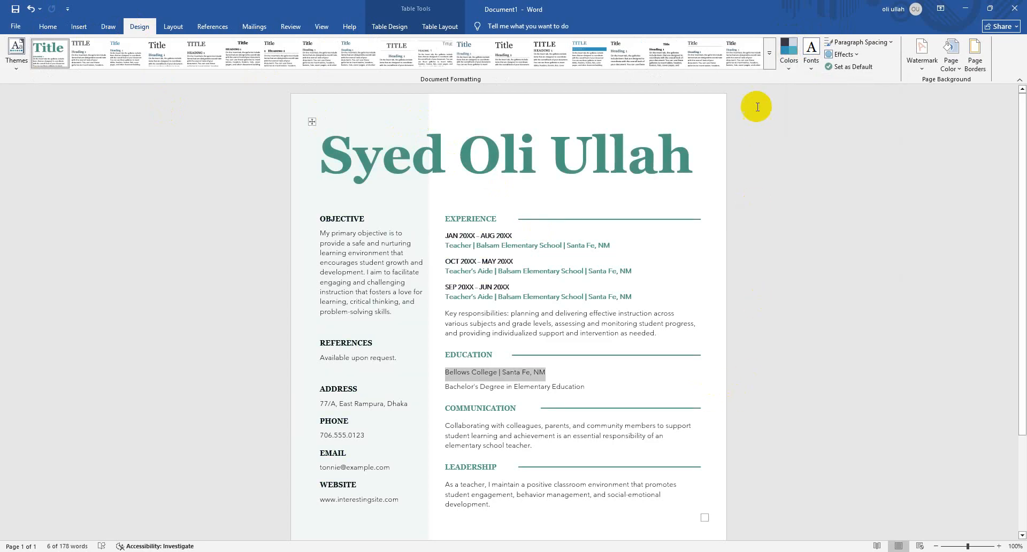
pyautogui.click(715, 133)
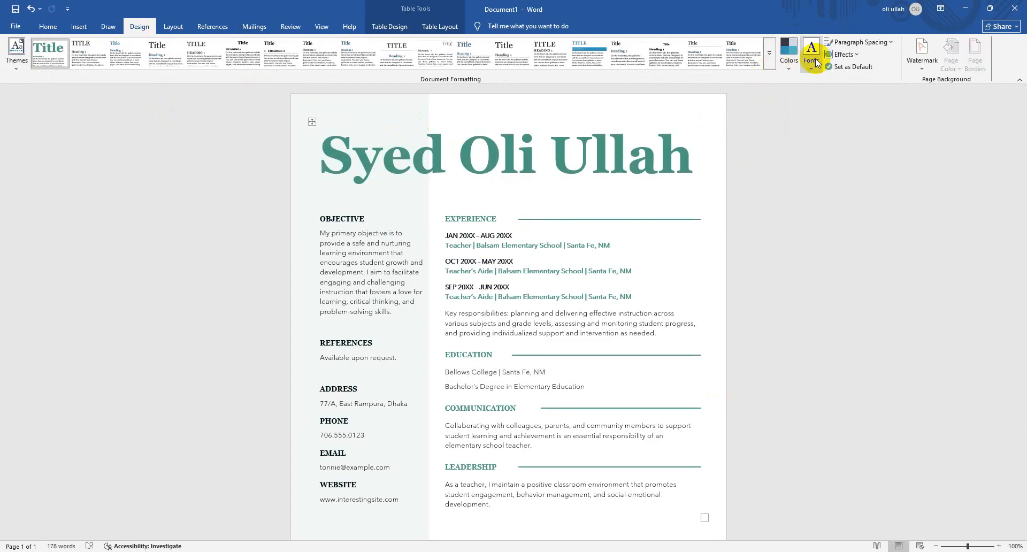
pyautogui.click(790, 60)
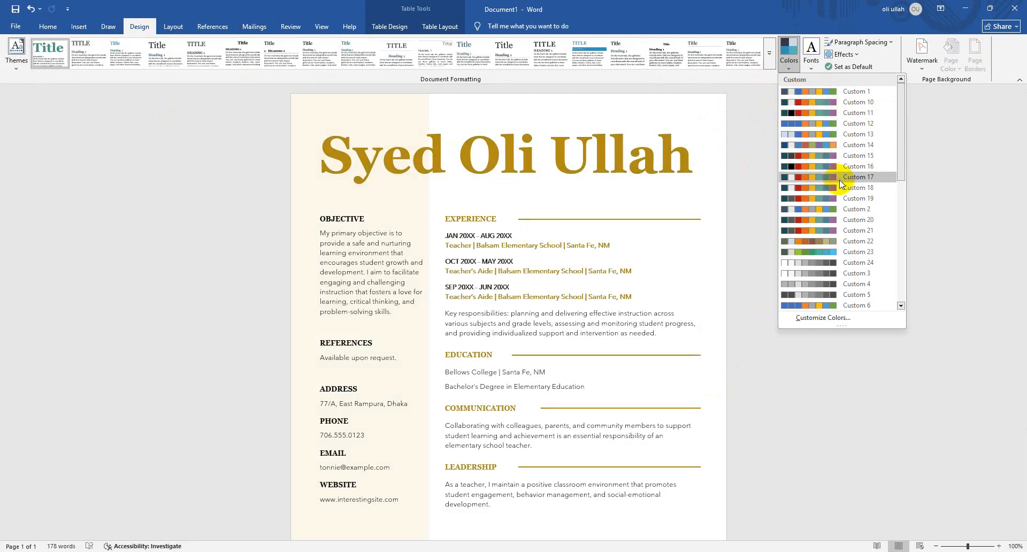
pyautogui.scroll(-1, 833, 242)
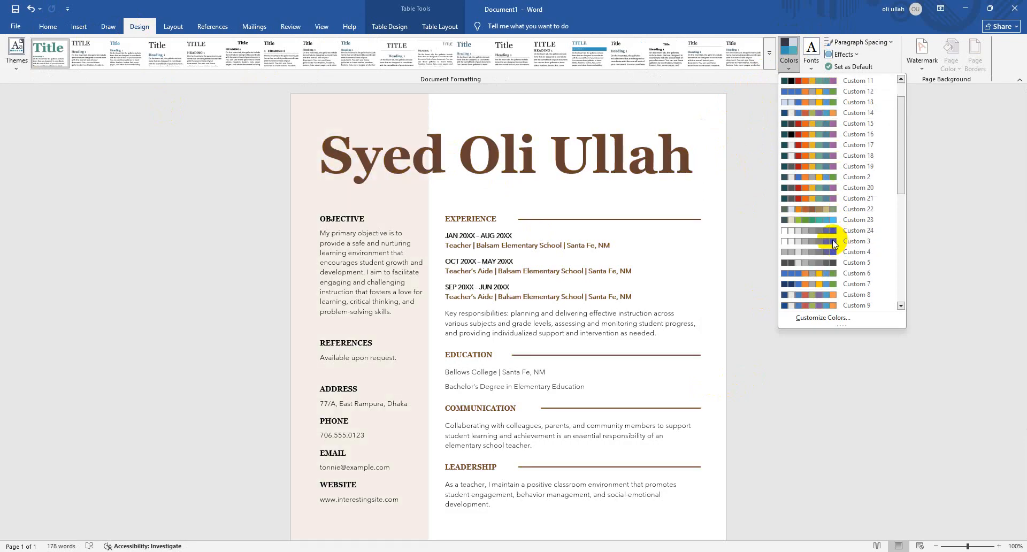
pyautogui.scroll(-2, 828, 290)
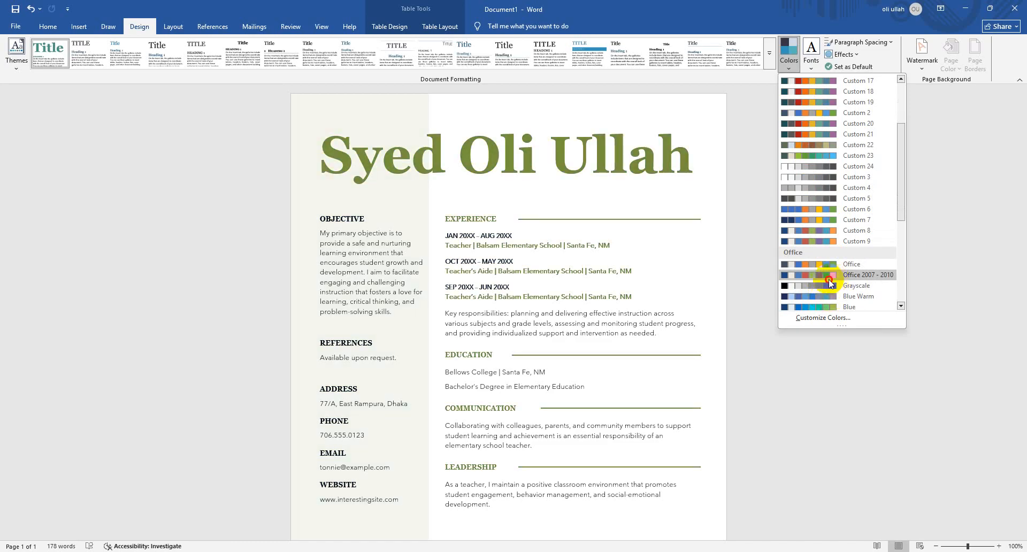
pyautogui.click(829, 278)
# Change the resume's theme color set to Custom 22
pyautogui.click(789, 51)
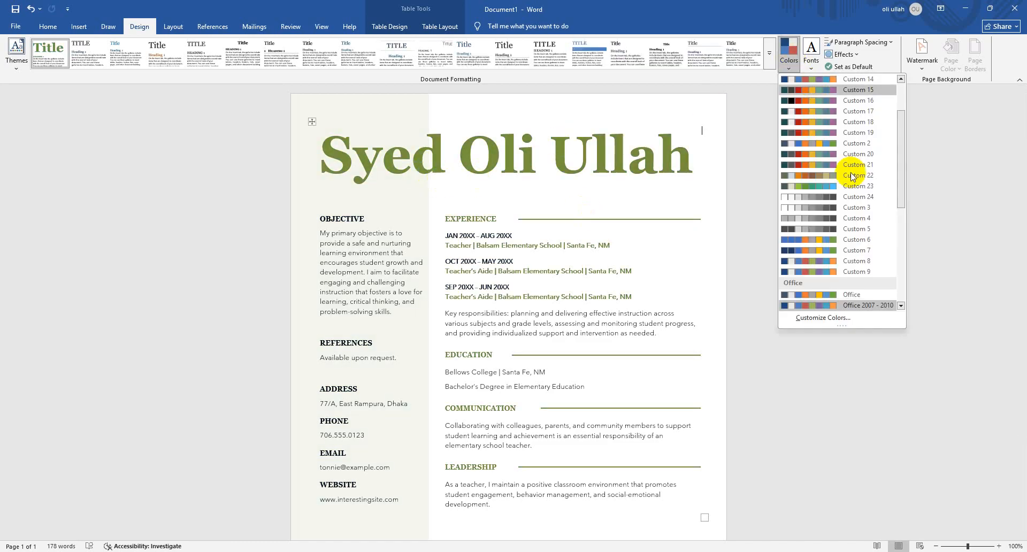
pyautogui.click(852, 175)
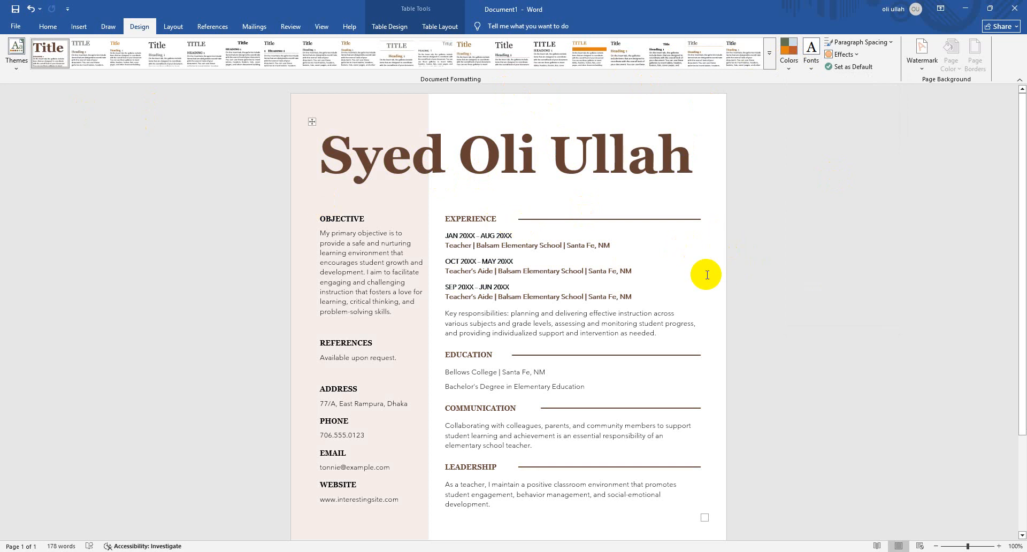
# Create a new blank document and enter the sentence "A quick brown fox jumps over the lazy dog"
pyautogui.click(761, 221)
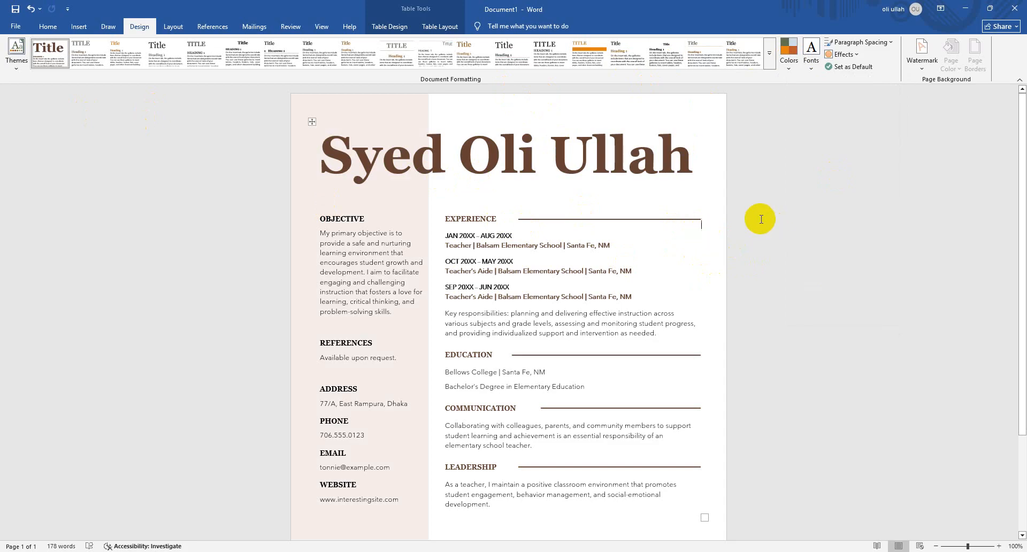
pyautogui.hotkey('ctrl', 'n')
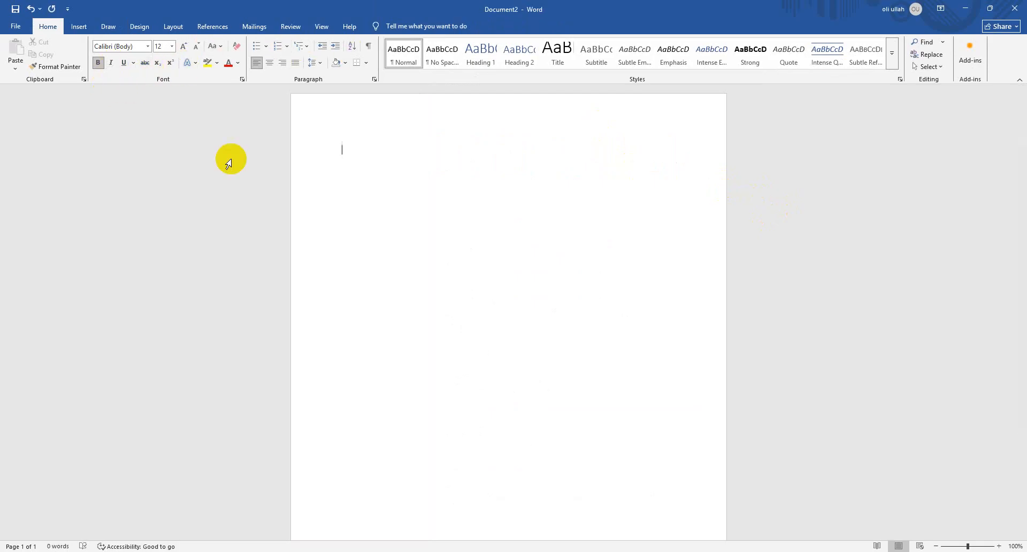
pyautogui.write('A quick')
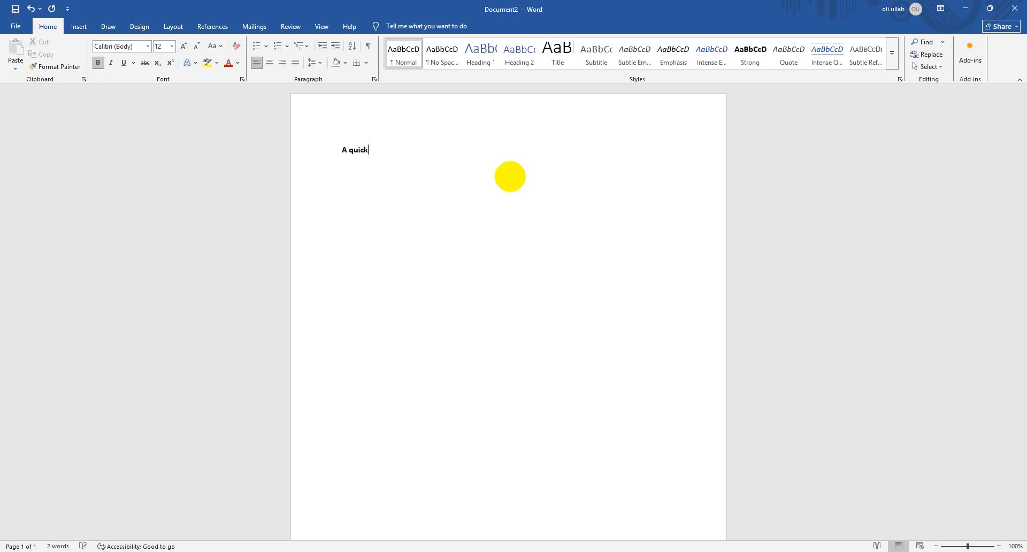
pyautogui.write('own pf')
pyautogui.write(' jum')
pyautogui.write('ps over the lazy dog')
# Increase the font size of the whole sentence to 18
pyautogui.hotkey('ctrl', 'a')
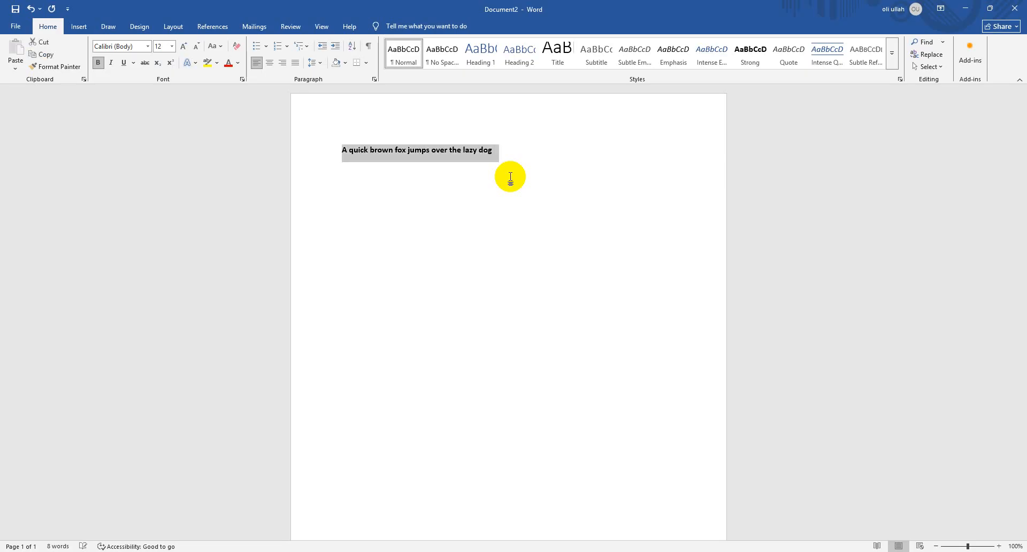
pyautogui.click(179, 47)
pyautogui.click(179, 46)
pyautogui.click(179, 46)
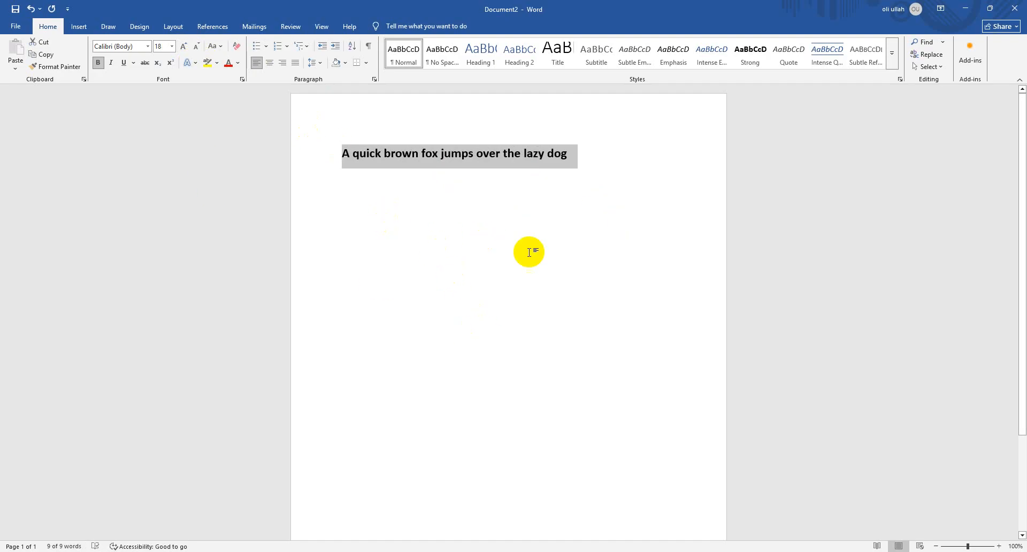
pyautogui.click(609, 165)
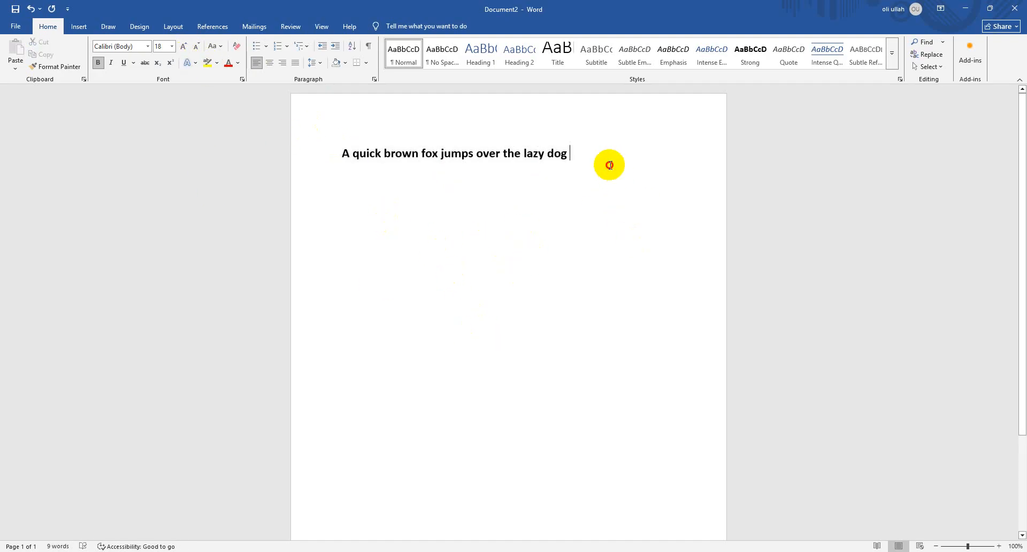
pyautogui.moveTo(607, 163); pyautogui.dragTo(325, 152)
pyautogui.click(637, 167)
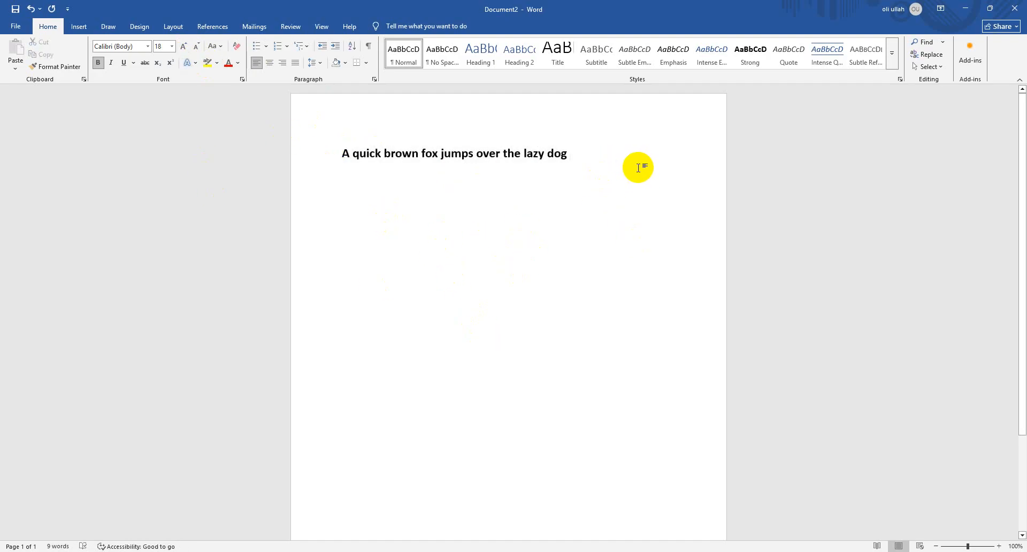
pyautogui.moveTo(588, 157); pyautogui.dragTo(300, 154)
pyautogui.click(577, 155)
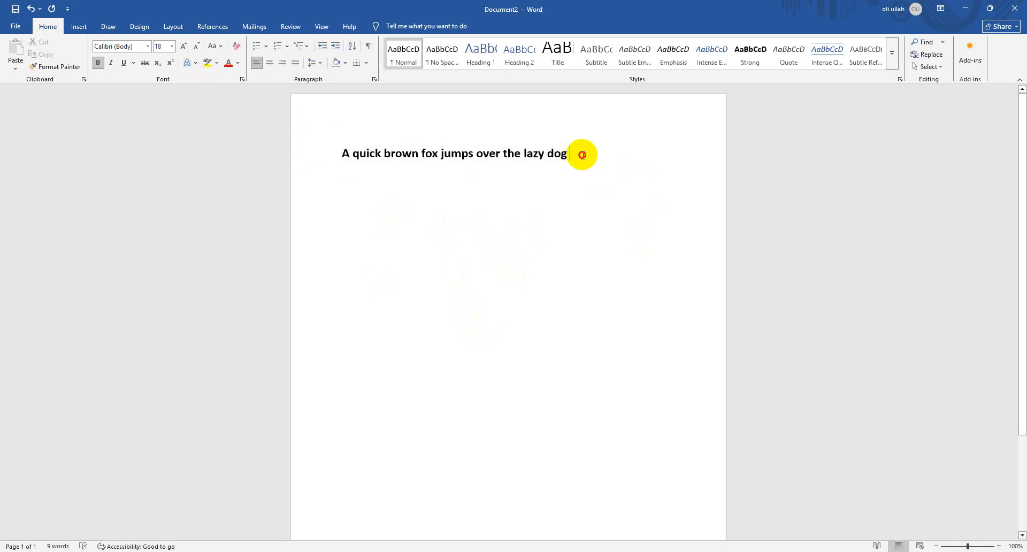
# Select the sentence and enlarge its font step by step to size 36
pyautogui.moveTo(577, 155); pyautogui.dragTo(332, 161)
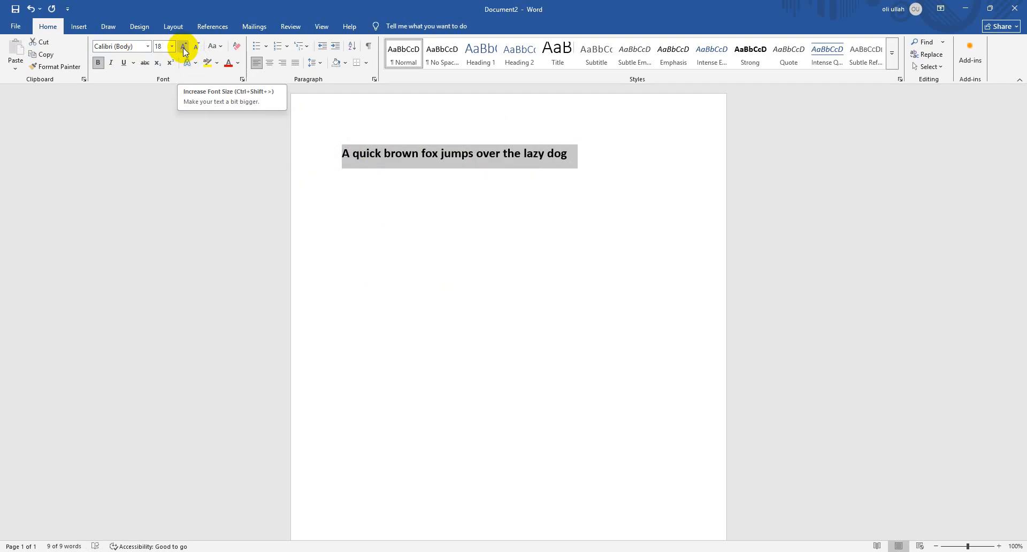
pyautogui.click(183, 47)
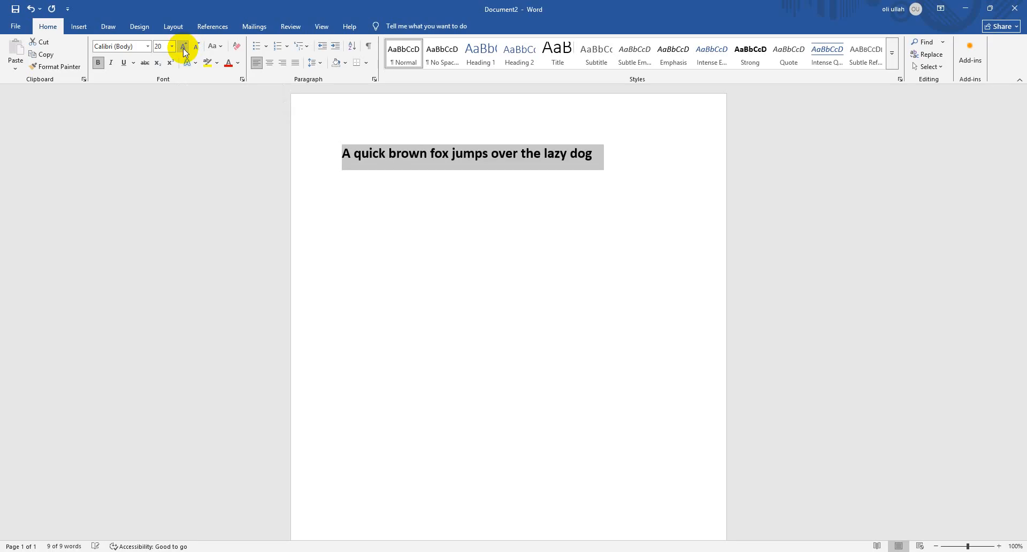
pyautogui.click(182, 47)
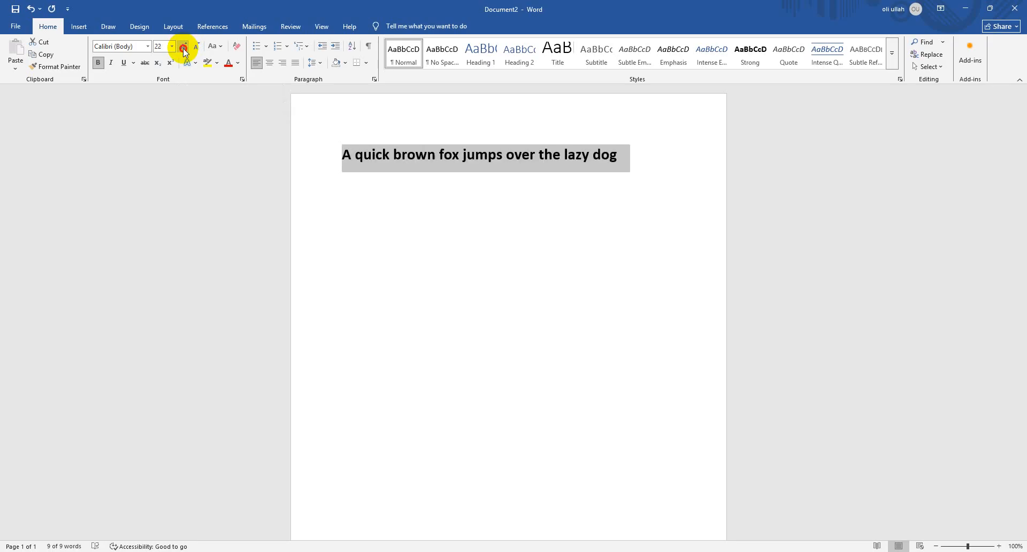
pyautogui.click(182, 47)
pyautogui.click(183, 47)
pyautogui.click(183, 48)
pyautogui.click(183, 47)
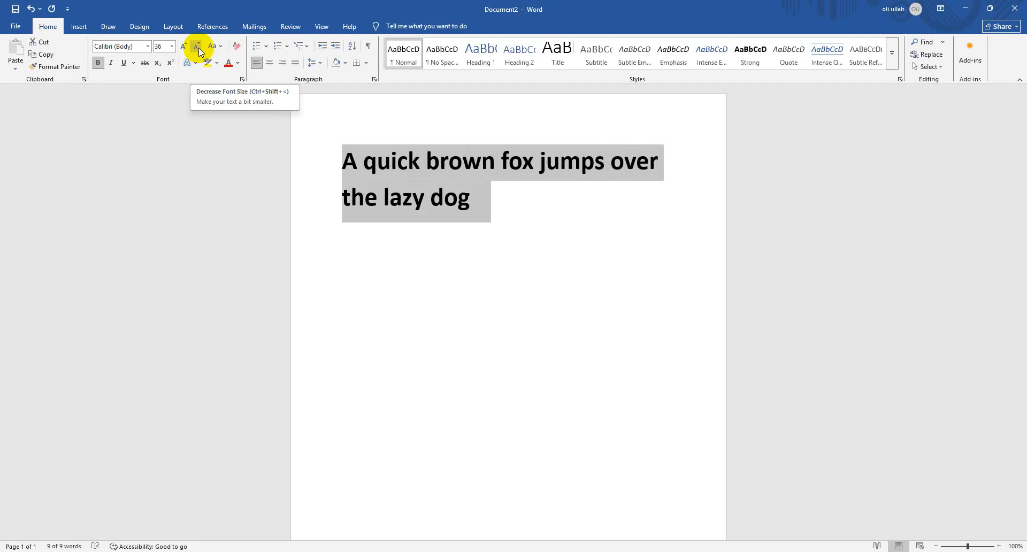
# Reduce the sentence's font step by step to size 24
pyautogui.click(198, 47)
pyautogui.click(198, 47)
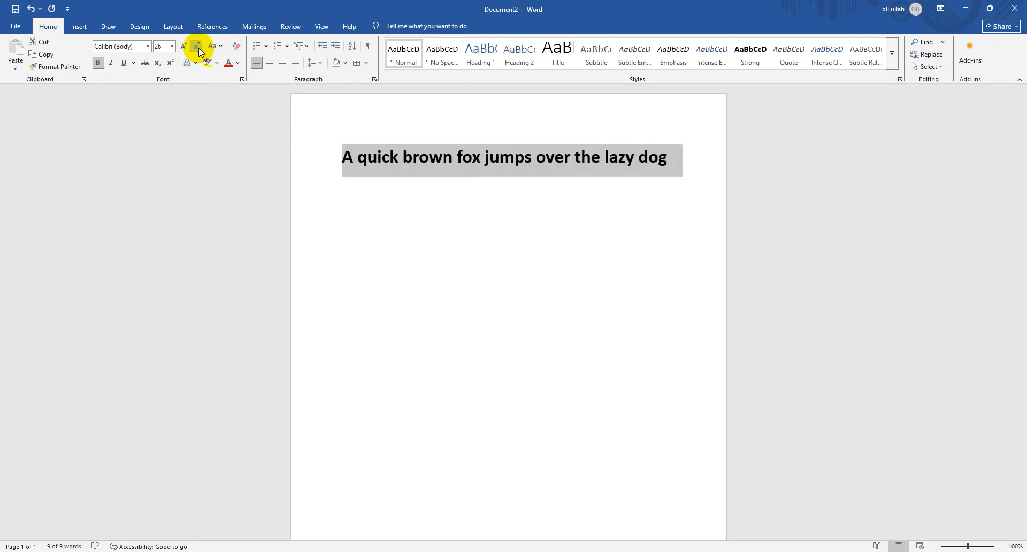
pyautogui.click(198, 47)
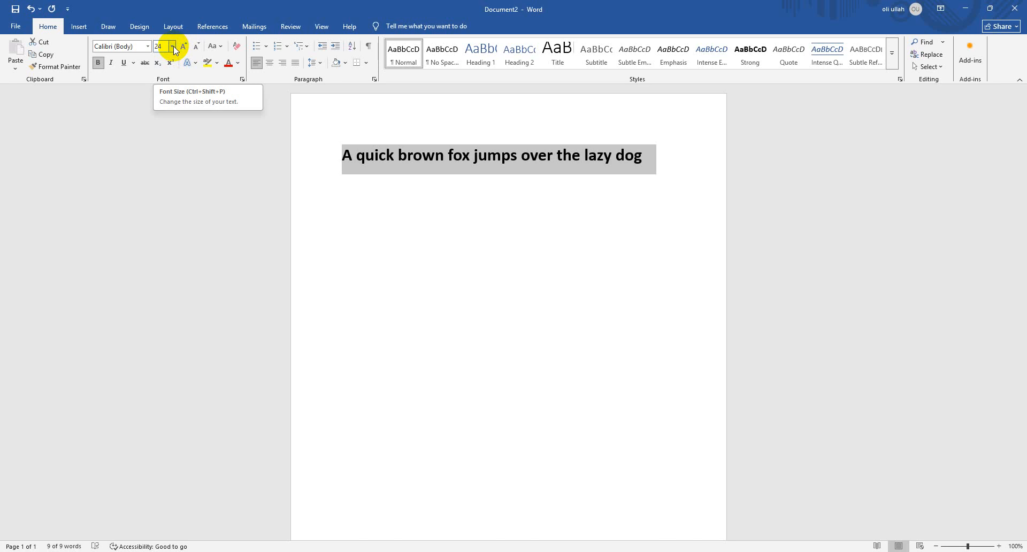
# Pick 28 from the preset sizes as the sentence's font size
pyautogui.click(173, 46)
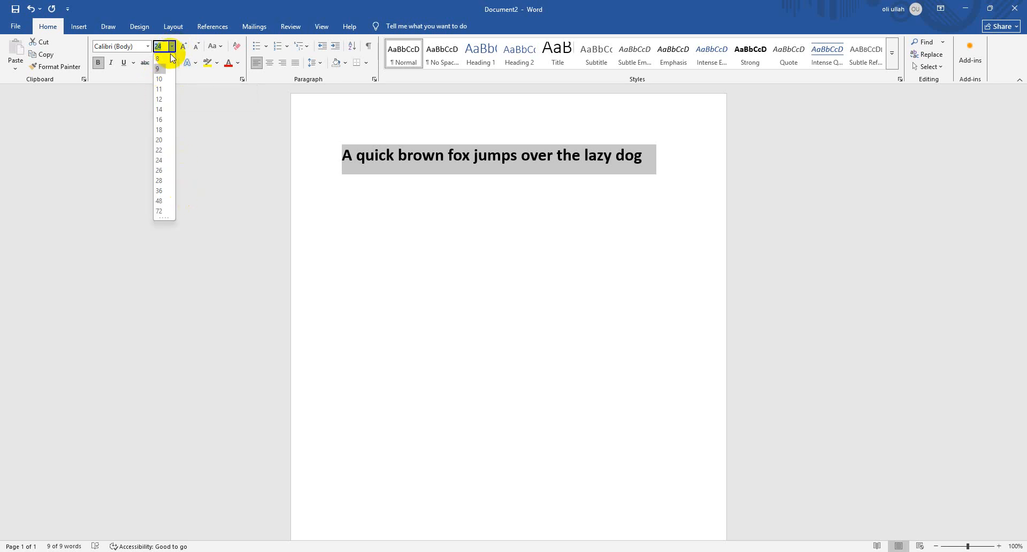
pyautogui.click(172, 47)
pyautogui.click(172, 46)
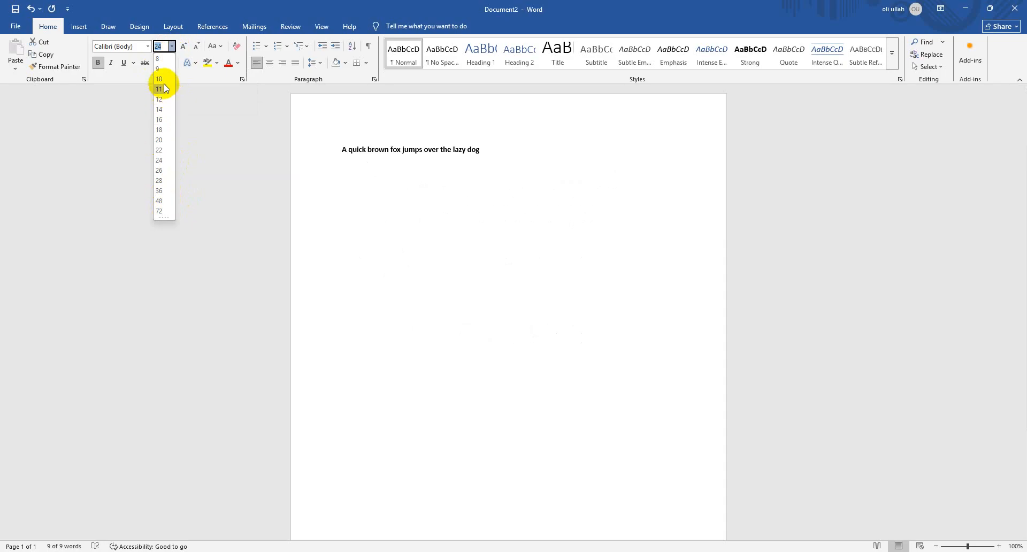
pyautogui.click(159, 180)
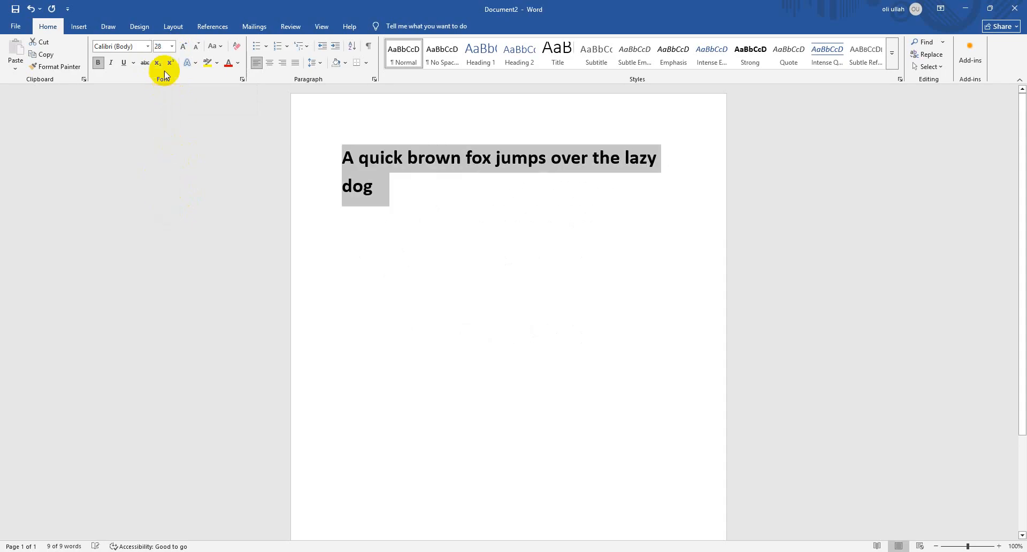
# Set the sentence's font size to a custom value of 100 and reduce it step by step to 48
pyautogui.click(162, 46)
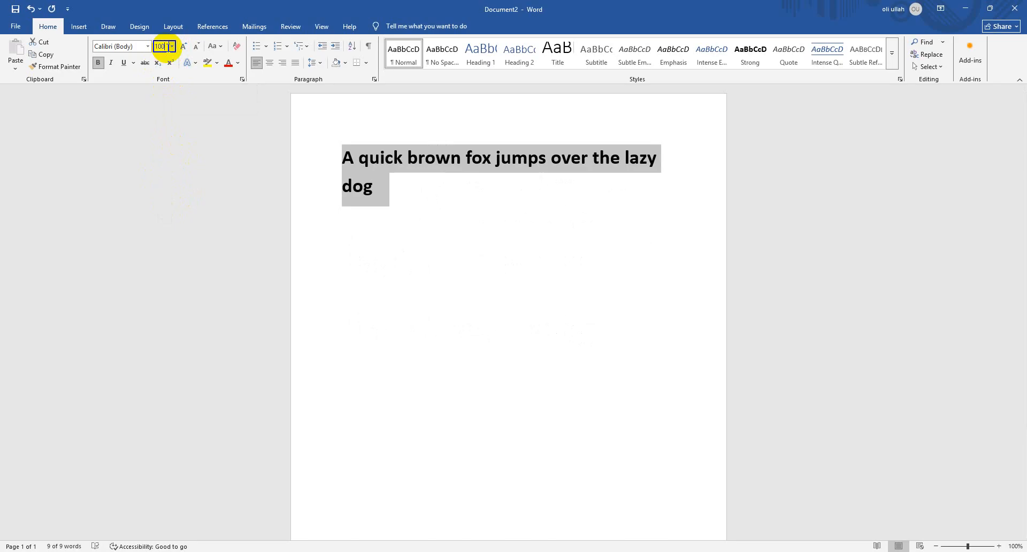
pyautogui.press('Return')
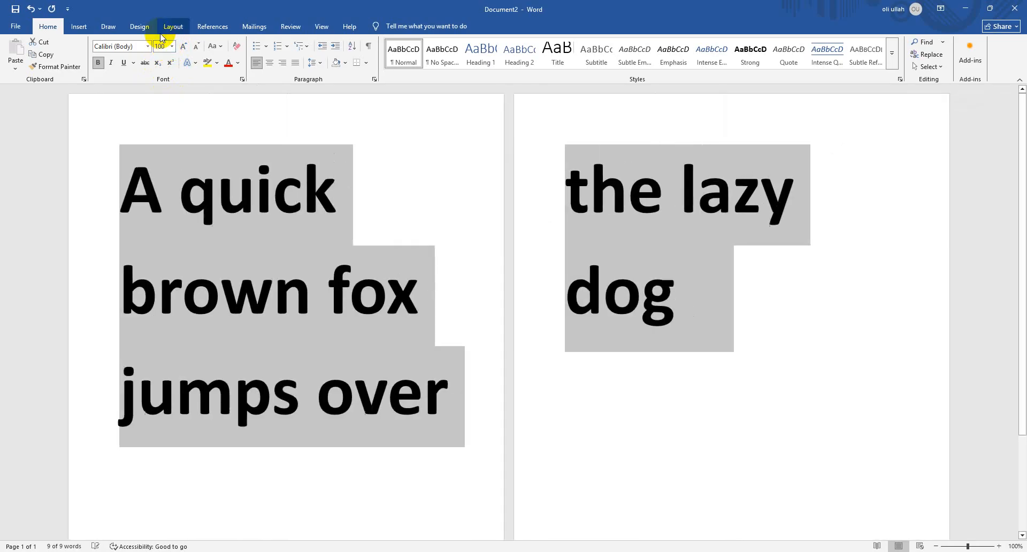
pyautogui.click(201, 49)
pyautogui.click(201, 48)
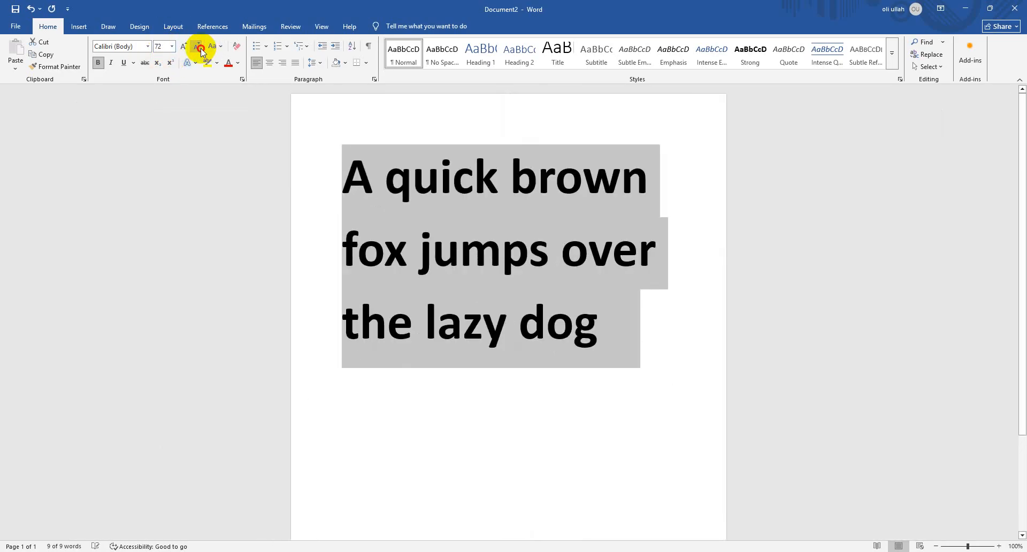
pyautogui.click(200, 48)
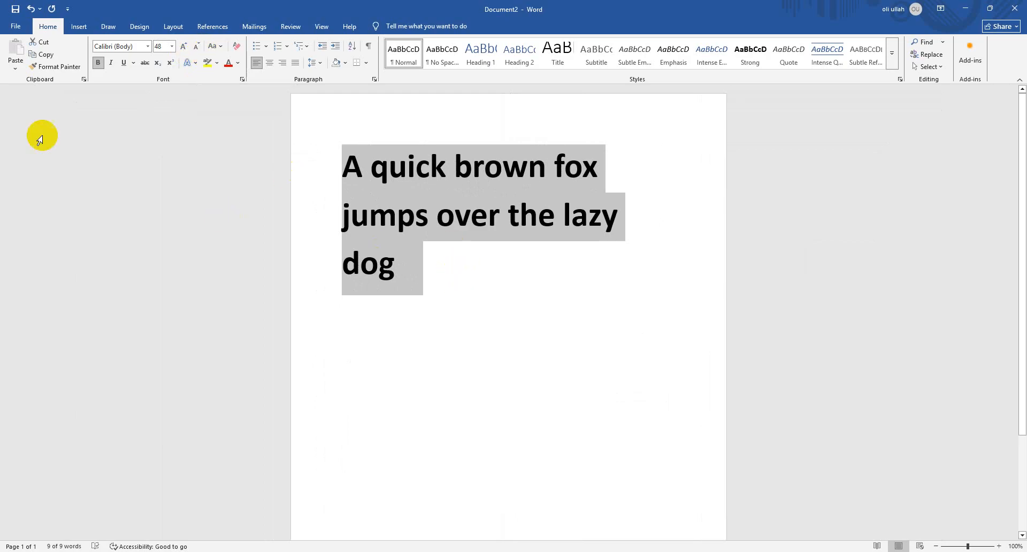
# Change the sentence's font to Alex Brush
pyautogui.click(148, 47)
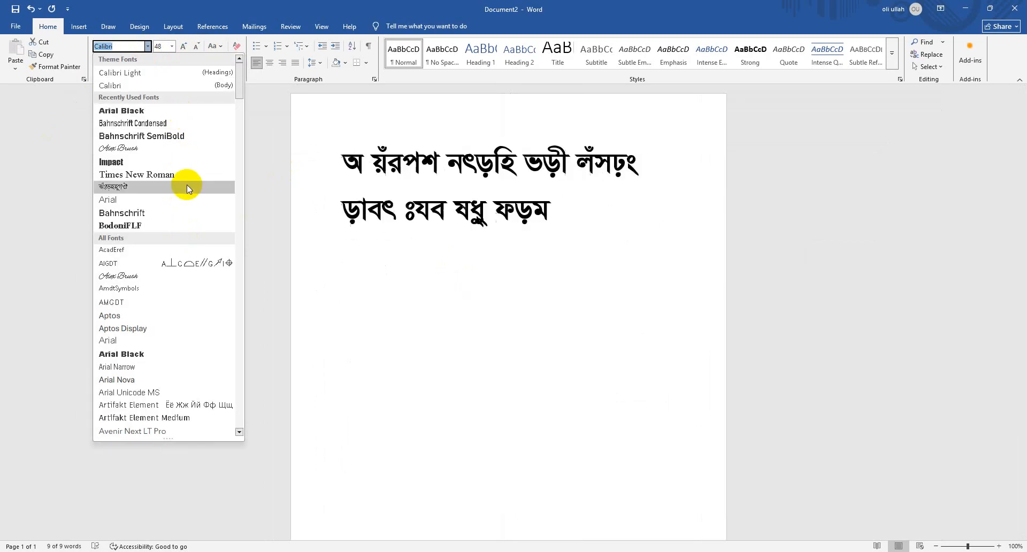
pyautogui.click(165, 147)
pyautogui.click(569, 221)
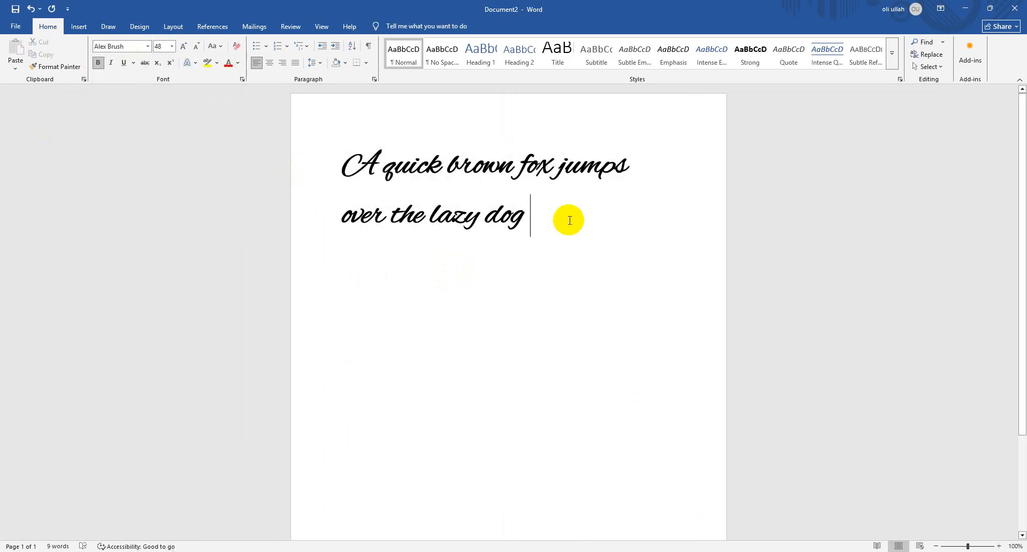
# Copy the Alex Brush sentence and paste a duplicate into a new paragraph below it
pyautogui.doubleClick(280, 152)
pyautogui.rightClick(557, 199)
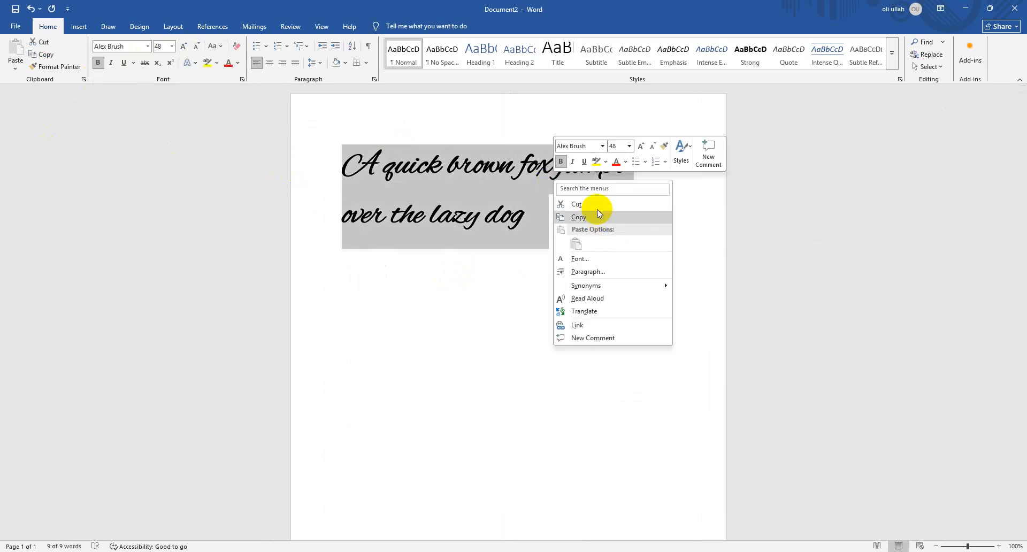
pyautogui.click(601, 217)
pyautogui.click(538, 234)
pyautogui.press('Return')
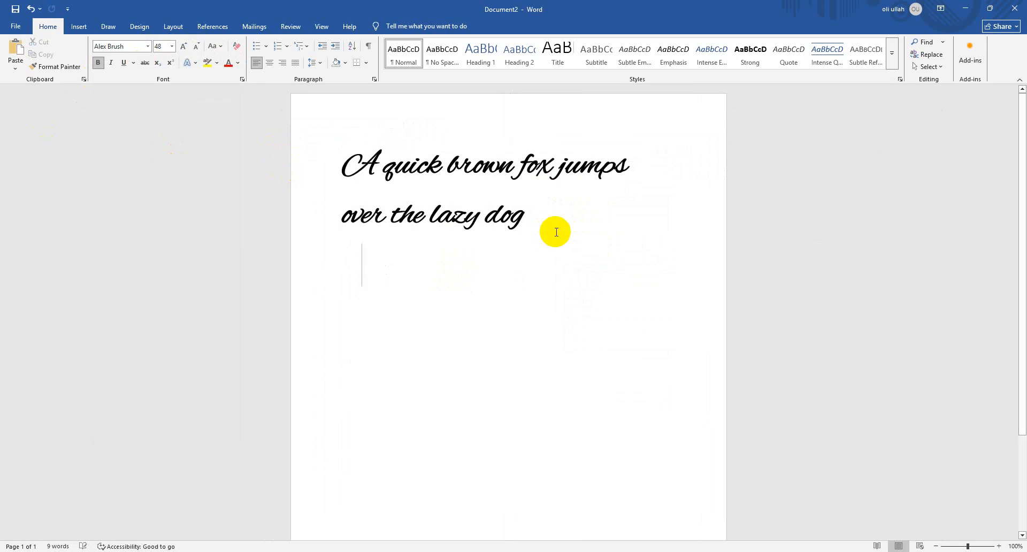
pyautogui.hotkey('ctrl', 'v')
# Change the font of the pasted second sentence to Arial Black
pyautogui.moveTo(542, 316); pyautogui.dragTo(277, 254)
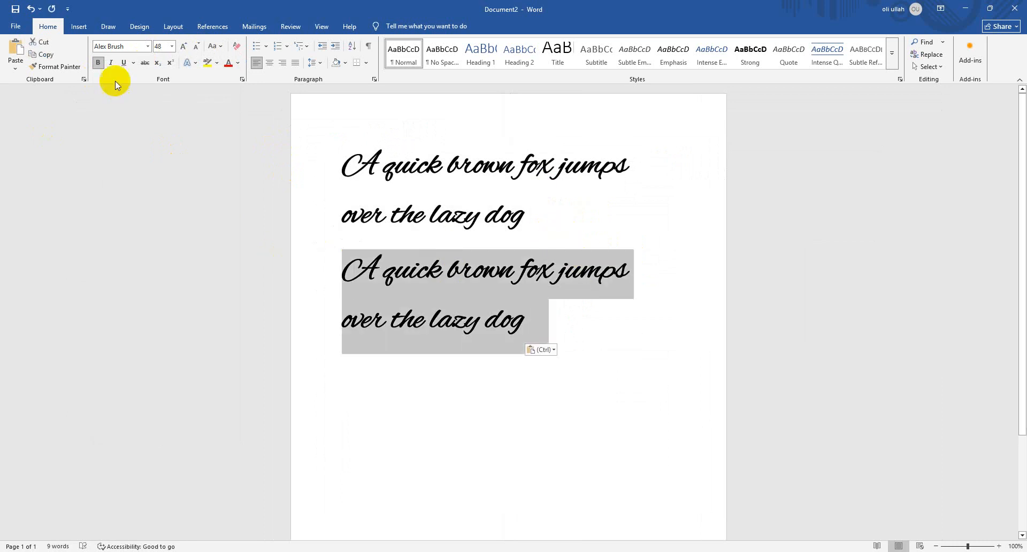
pyautogui.click(149, 46)
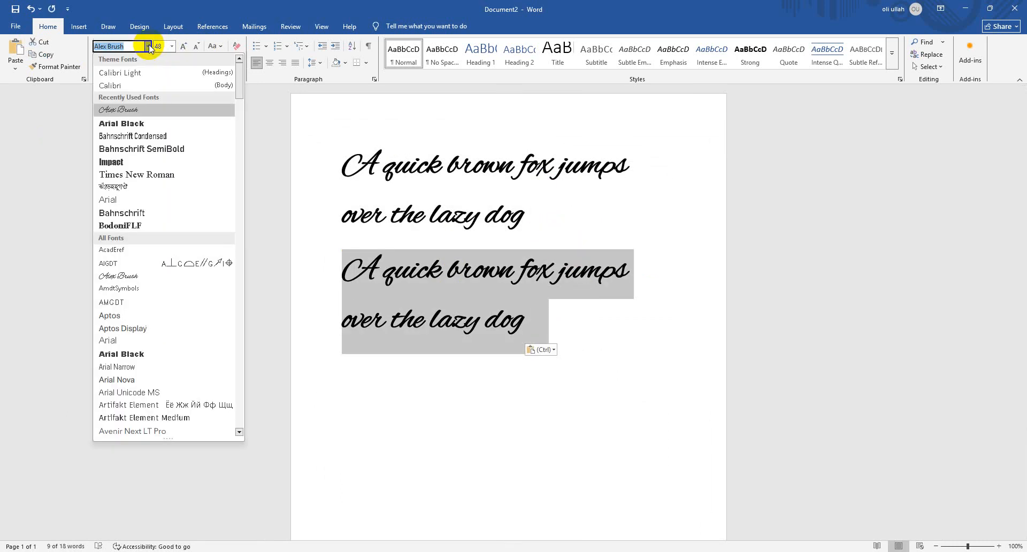
pyautogui.click(147, 124)
pyautogui.click(502, 211)
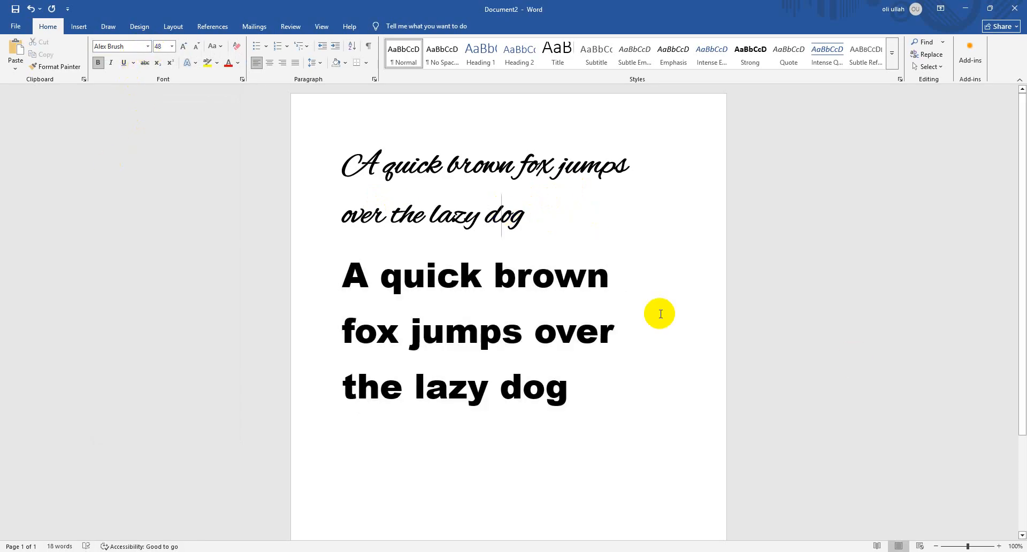
pyautogui.moveTo(650, 394); pyautogui.dragTo(330, 271)
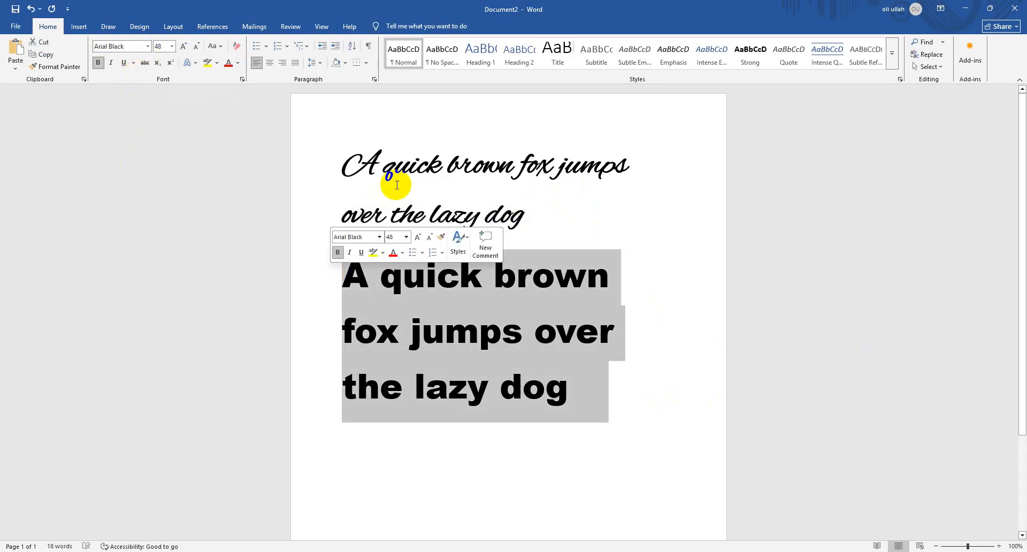
pyautogui.moveTo(585, 213); pyautogui.dragTo(227, 192)
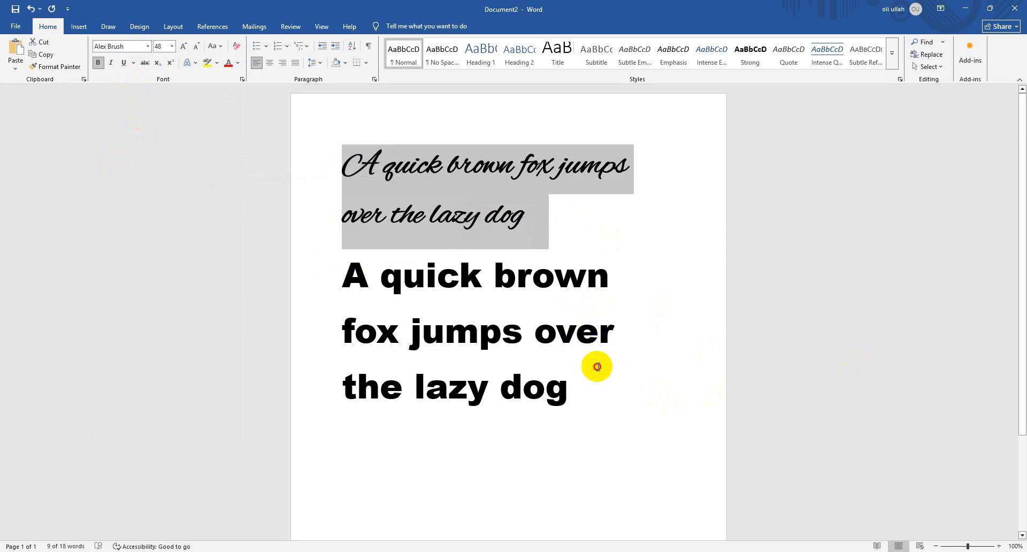
pyautogui.click(587, 394)
# Change the second sentence's font to Calibri Light, and switch its bold formatting off and on again
pyautogui.doubleClick(271, 291)
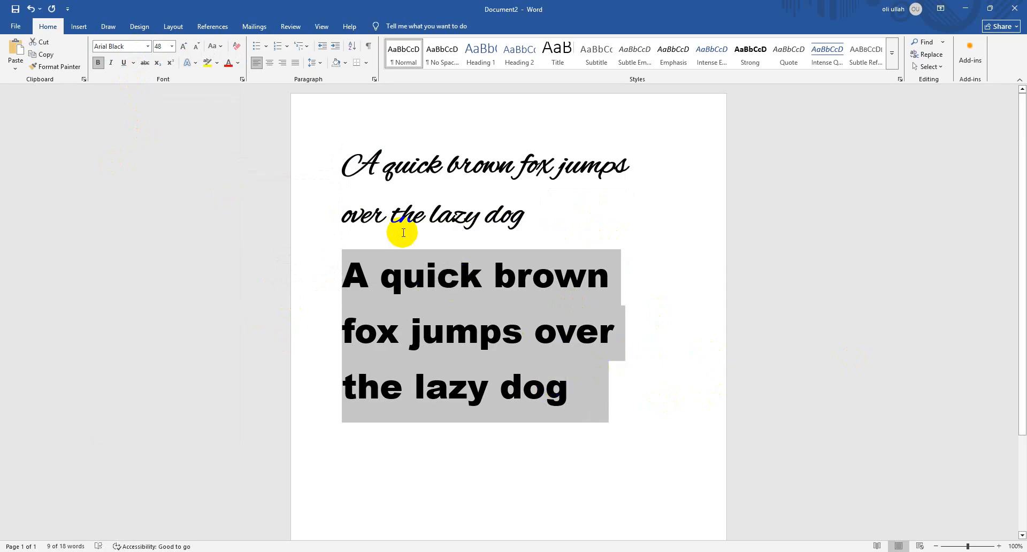
pyautogui.click(148, 46)
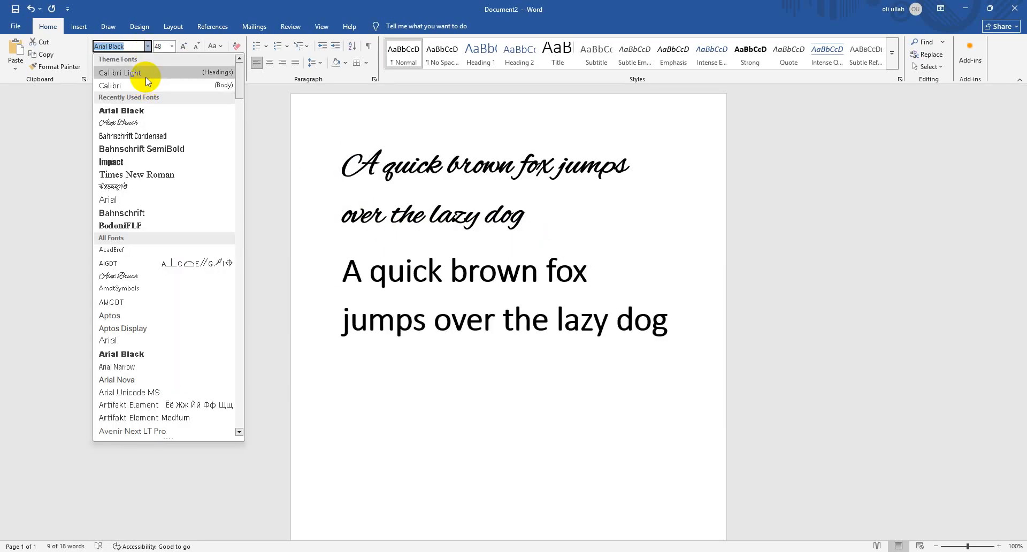
pyautogui.click(145, 77)
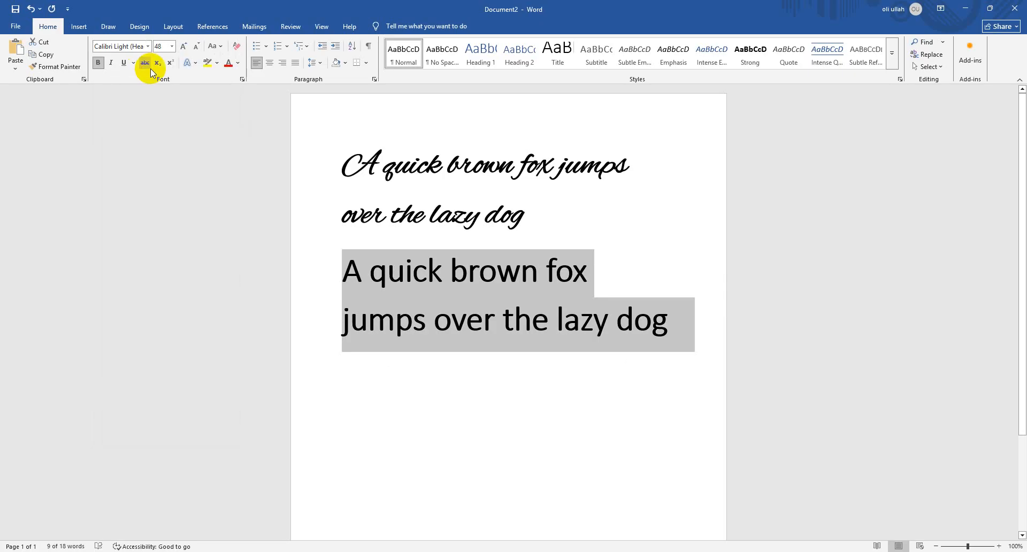
pyautogui.click(95, 67)
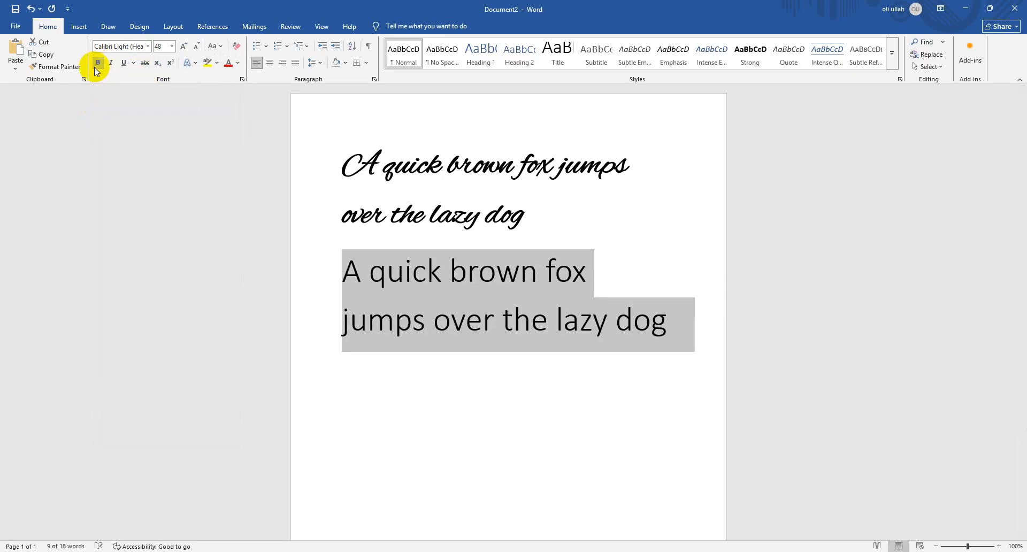
pyautogui.click(95, 65)
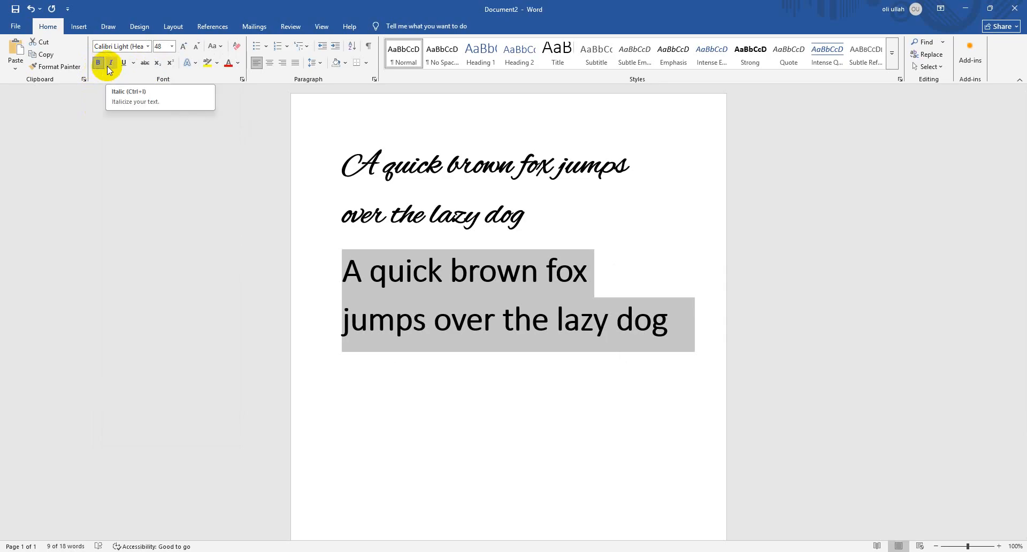
# Make the second sentence italic and underlined
pyautogui.click(107, 67)
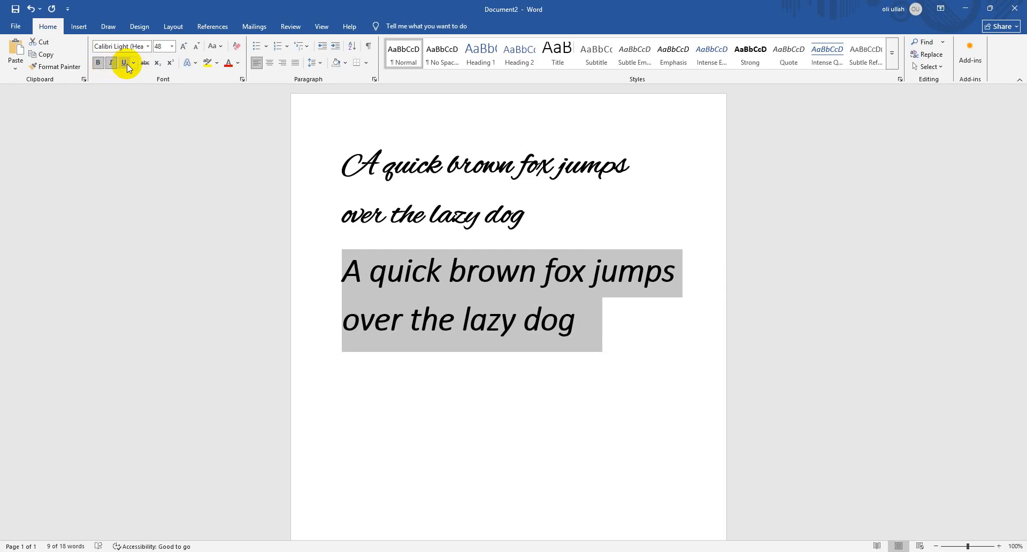
pyautogui.click(125, 63)
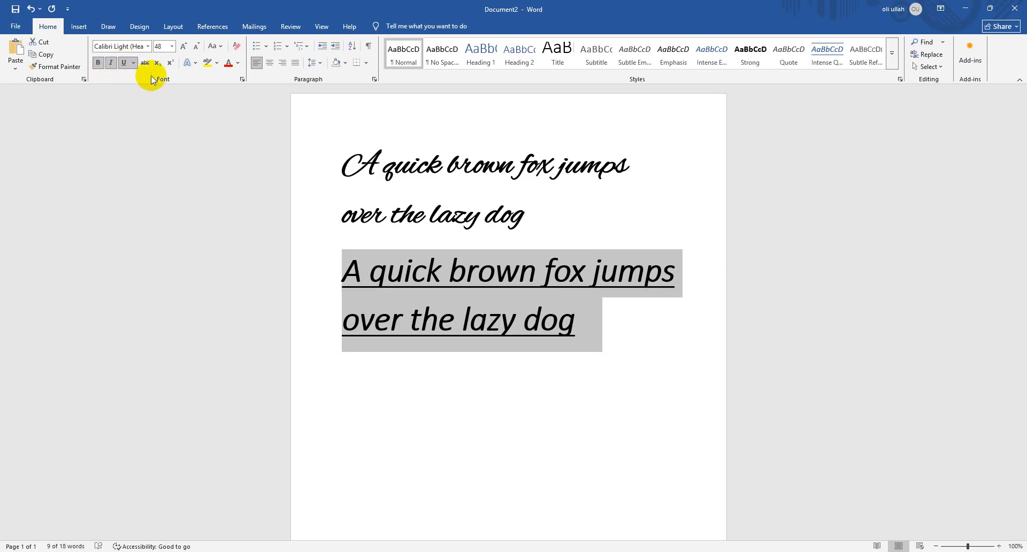
# Change the underline style of the second sentence to a double line
pyautogui.click(133, 63)
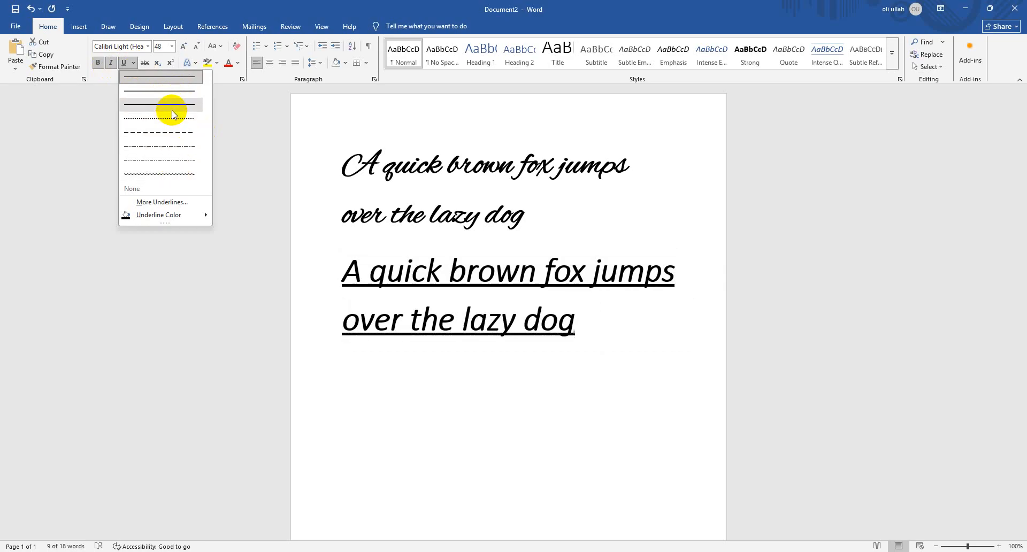
pyautogui.click(139, 77)
pyautogui.click(135, 62)
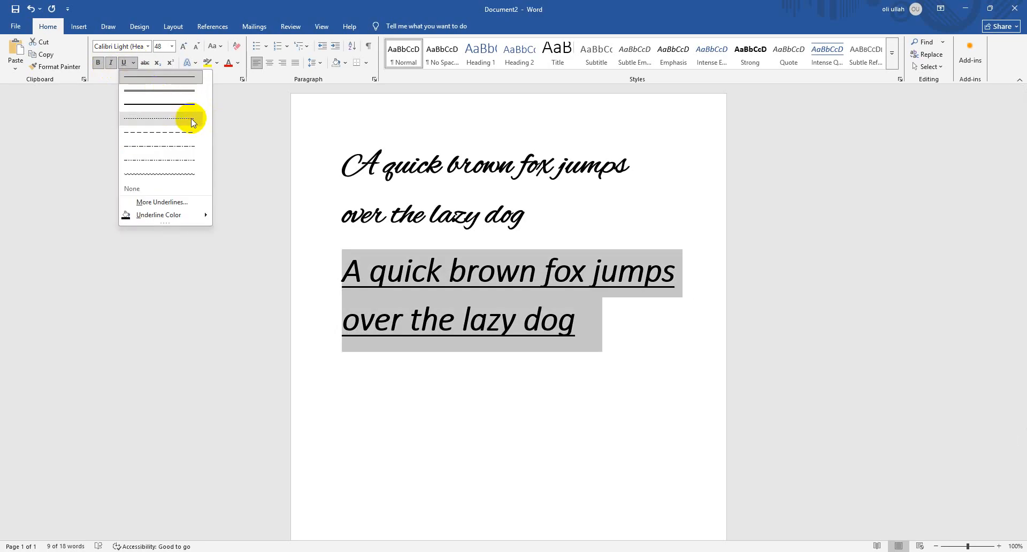
pyautogui.click(132, 63)
pyautogui.click(133, 62)
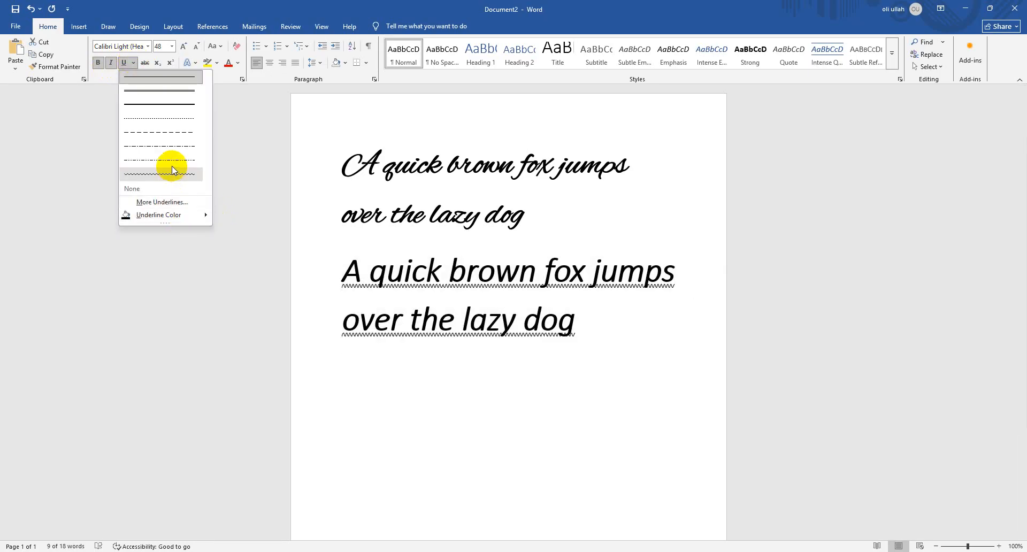
pyautogui.click(169, 88)
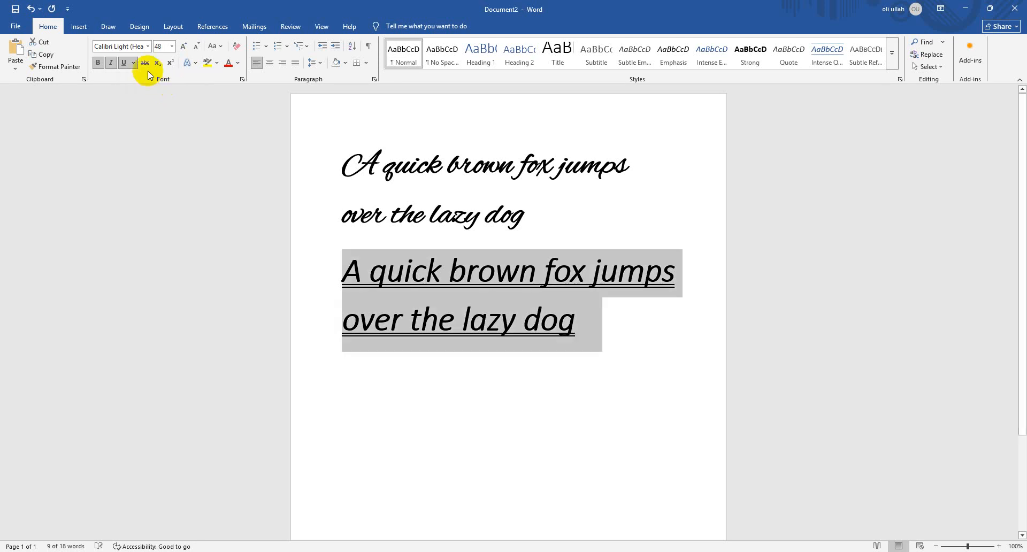
# Set the second sentence's underline colour to red
pyautogui.click(134, 63)
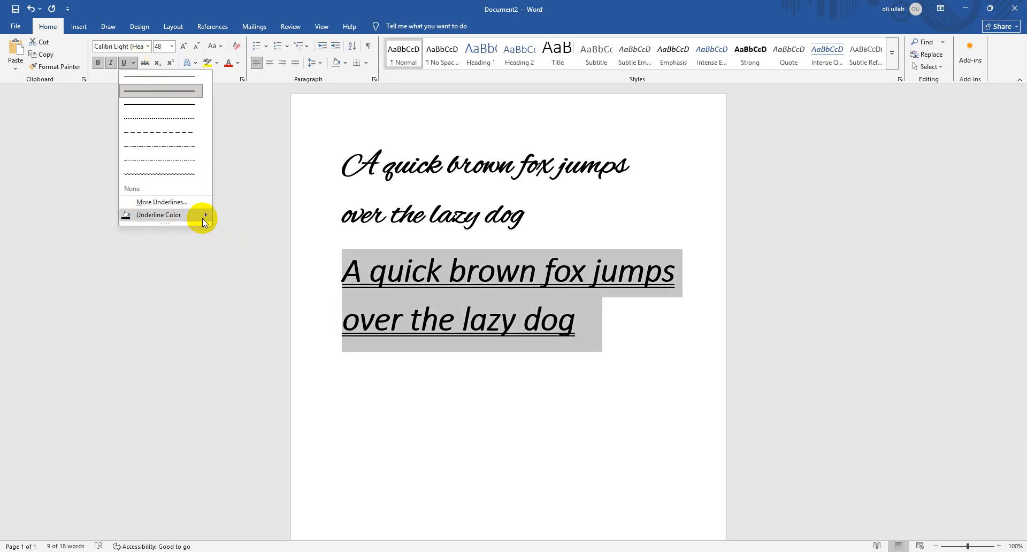
pyautogui.moveTo(202, 217)
pyautogui.click(235, 377)
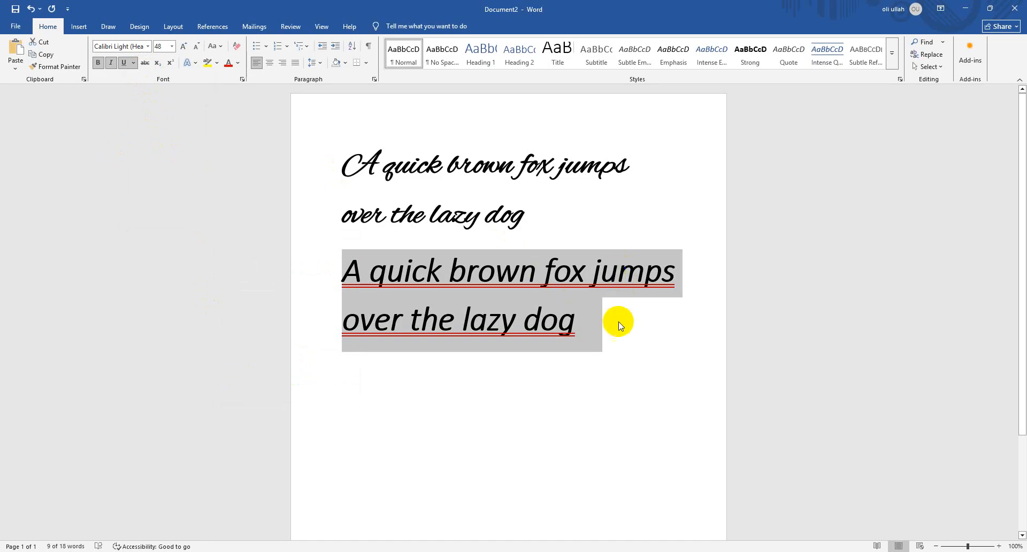
pyautogui.moveTo(546, 203); pyautogui.dragTo(259, 115)
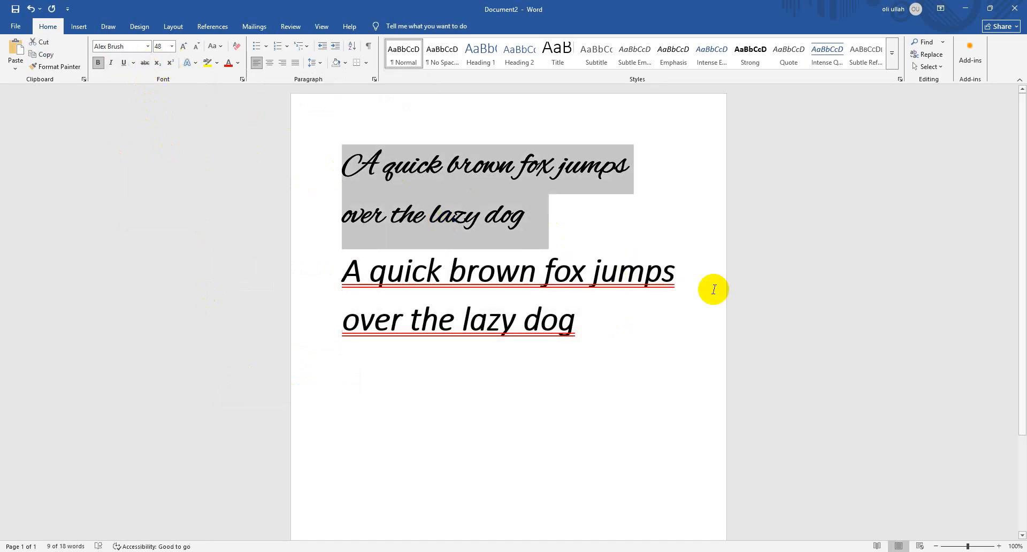
# Start a new paragraph below the second sentence with bold, italic and underline turned off
pyautogui.click(647, 345)
pyautogui.press('Return')
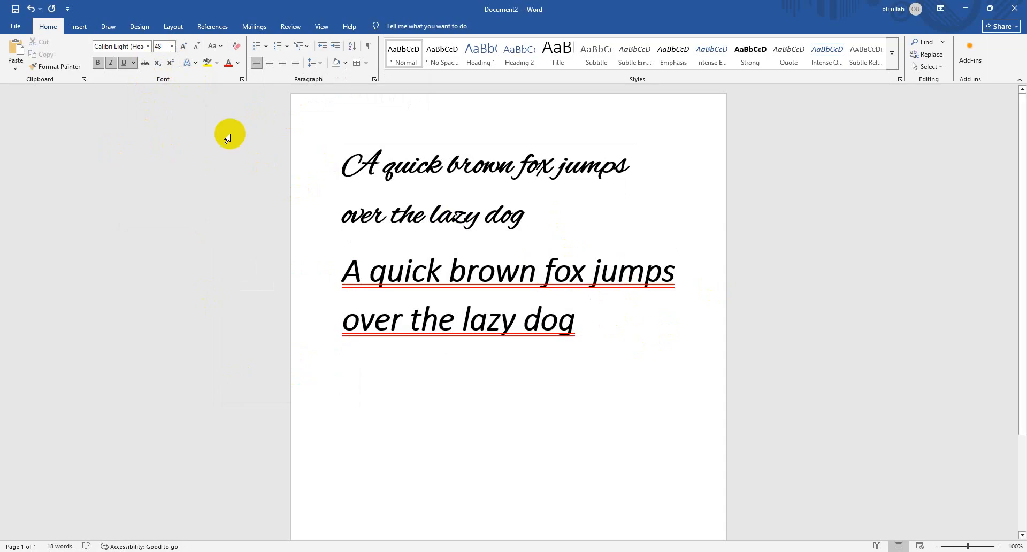
pyautogui.click(110, 63)
pyautogui.click(124, 63)
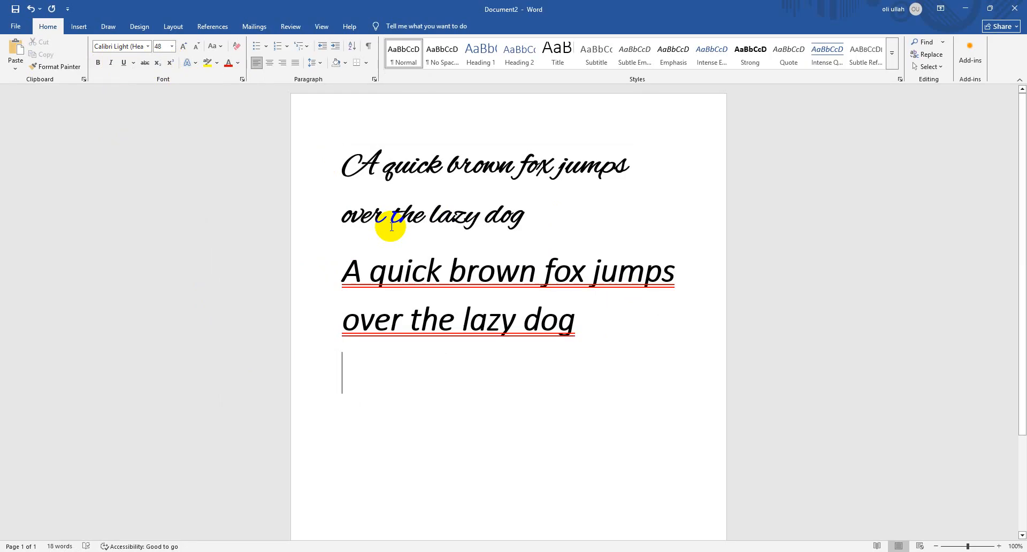
# Enter "1000 tk 500 tk" in the new paragraph
pyautogui.write('1')
pyautogui.press('BackSpace')
pyautogui.write('1000')
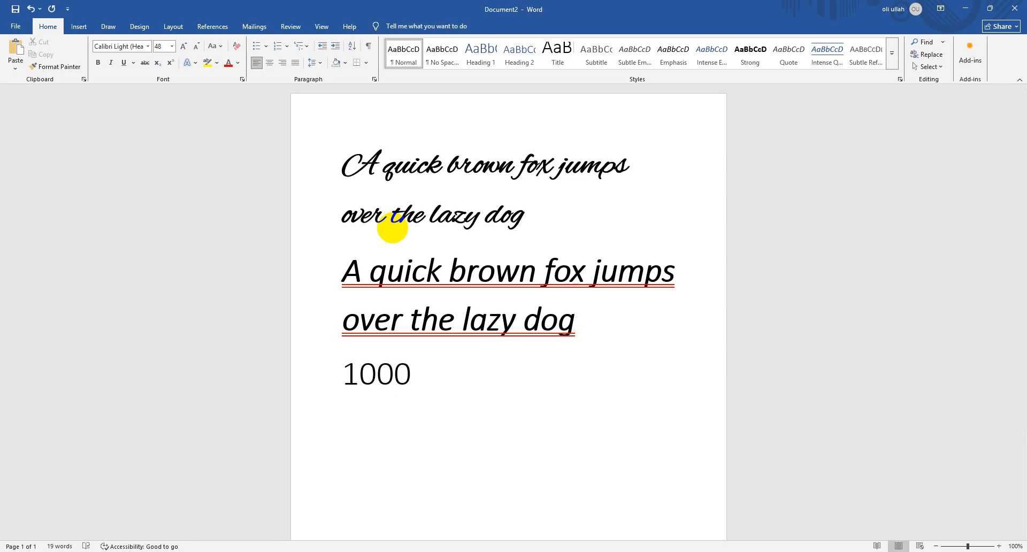
pyautogui.write(' tk 5000')
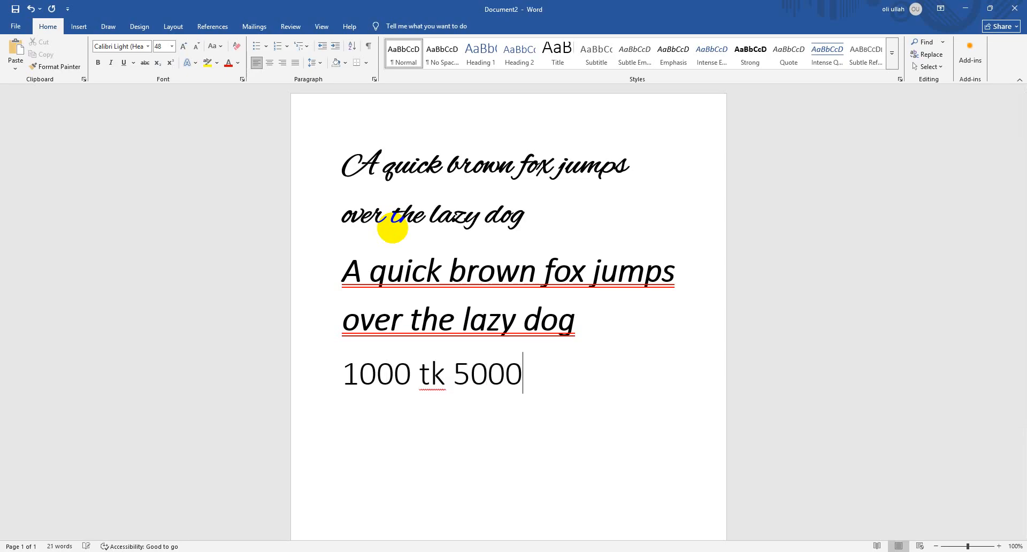
pyautogui.press('BackSpace')
pyautogui.write('tk')
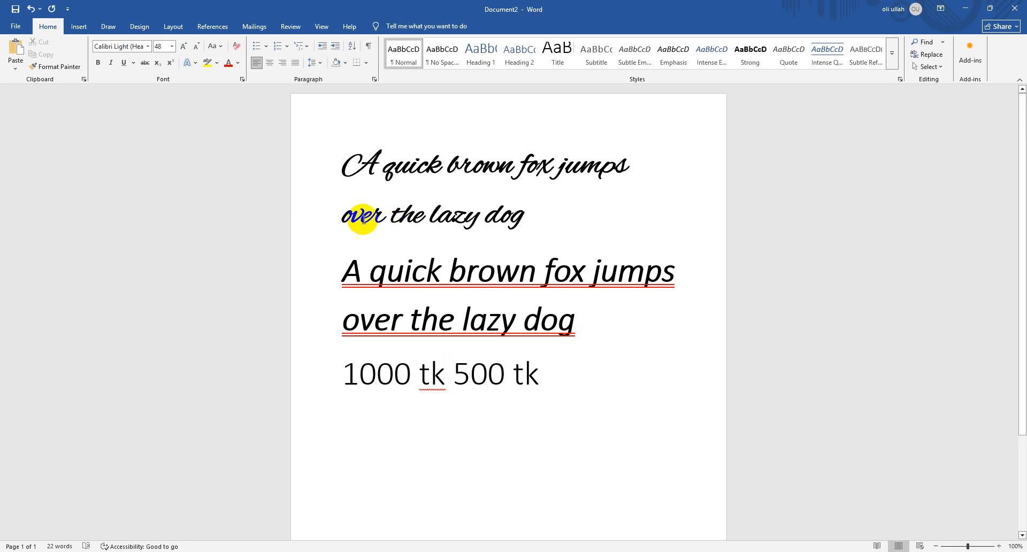
# Delete "1000 tk" from the price line and undo the deletion
pyautogui.moveTo(457, 372); pyautogui.dragTo(357, 391)
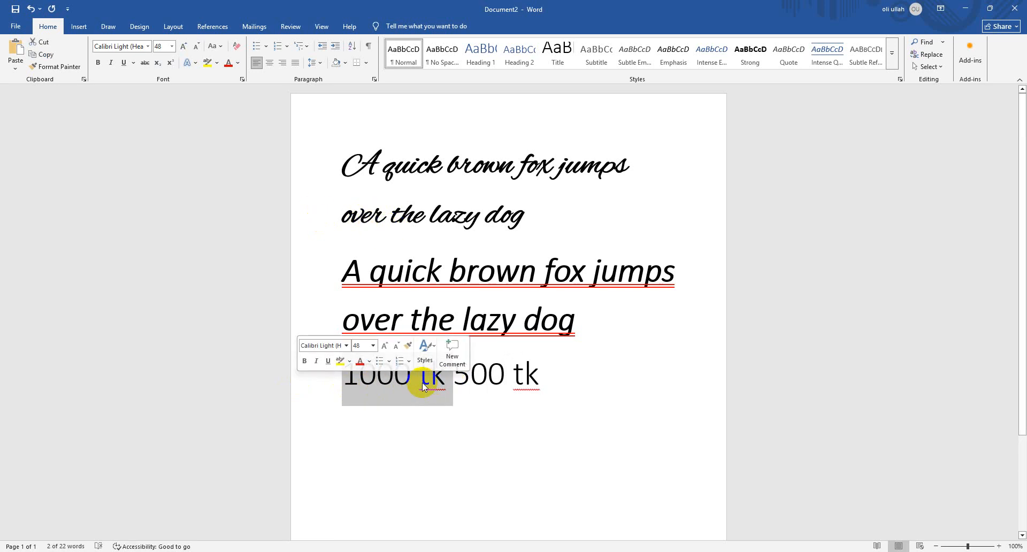
pyautogui.press('BackSpace')
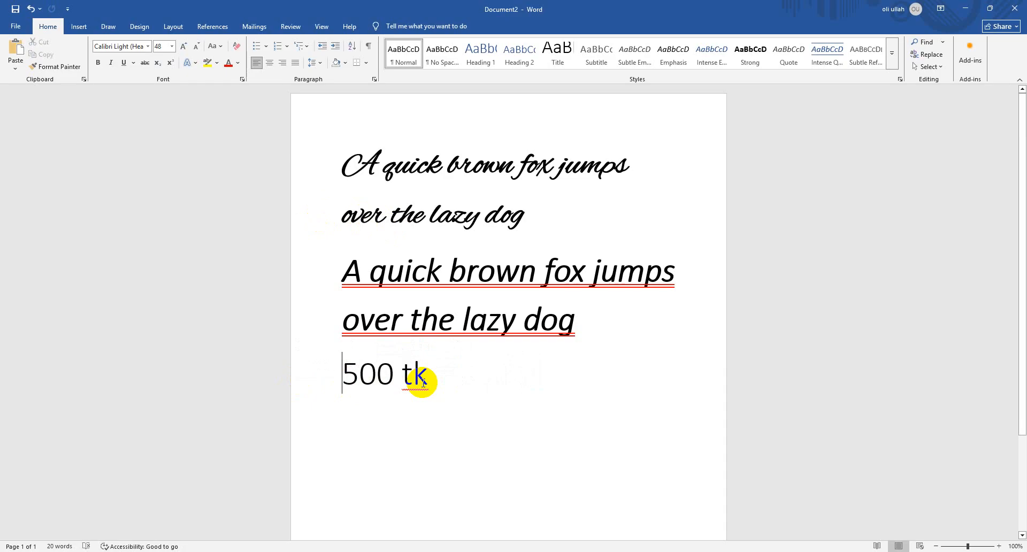
pyautogui.hotkey('ctrl', 'z')
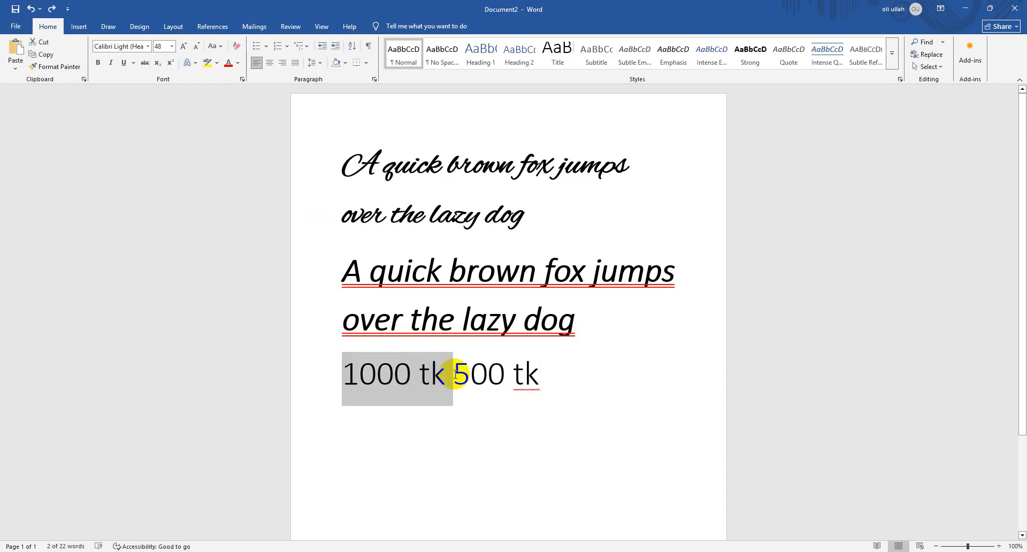
# Apply strikethrough to "1000 tk" in the price line
pyautogui.click(447, 377)
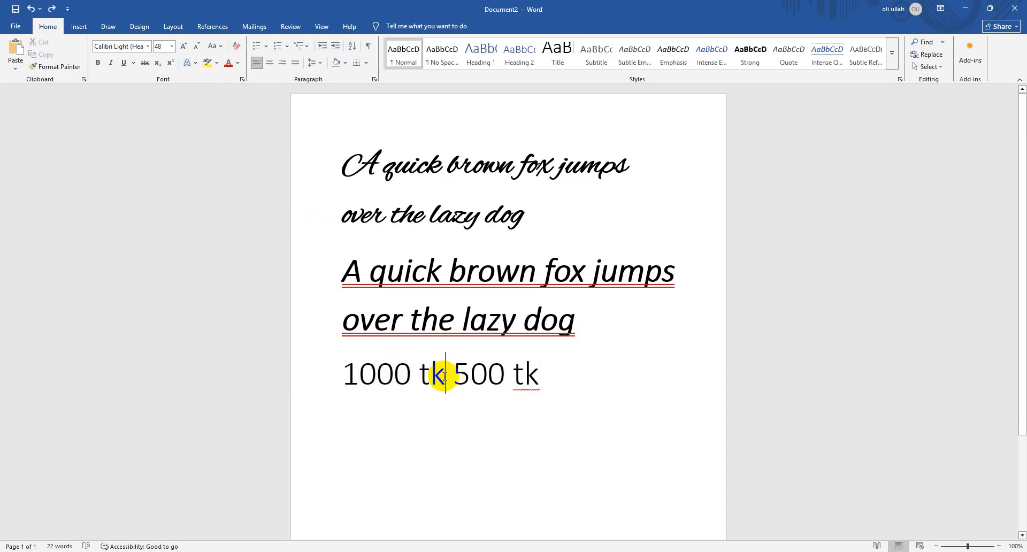
pyautogui.moveTo(448, 376); pyautogui.dragTo(328, 373)
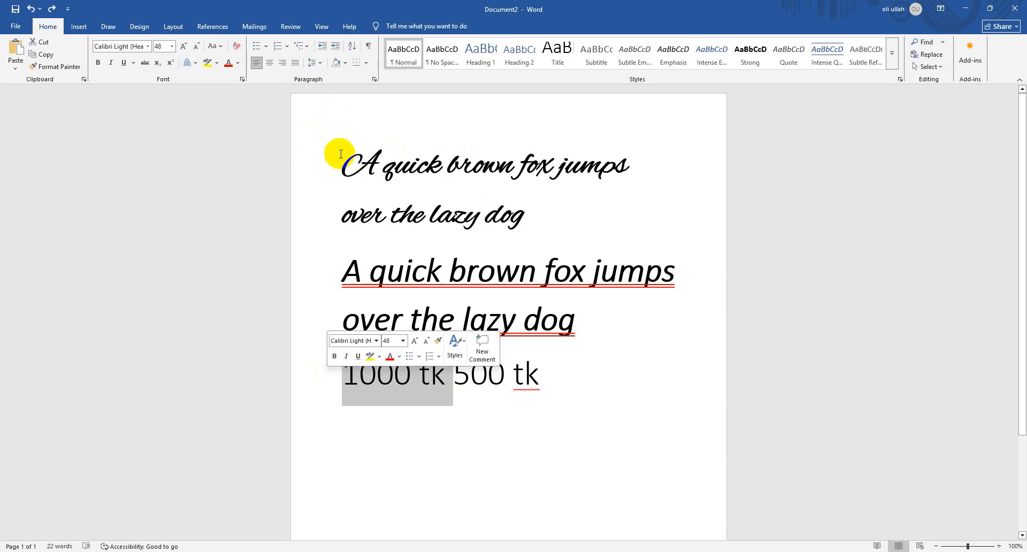
pyautogui.click(145, 64)
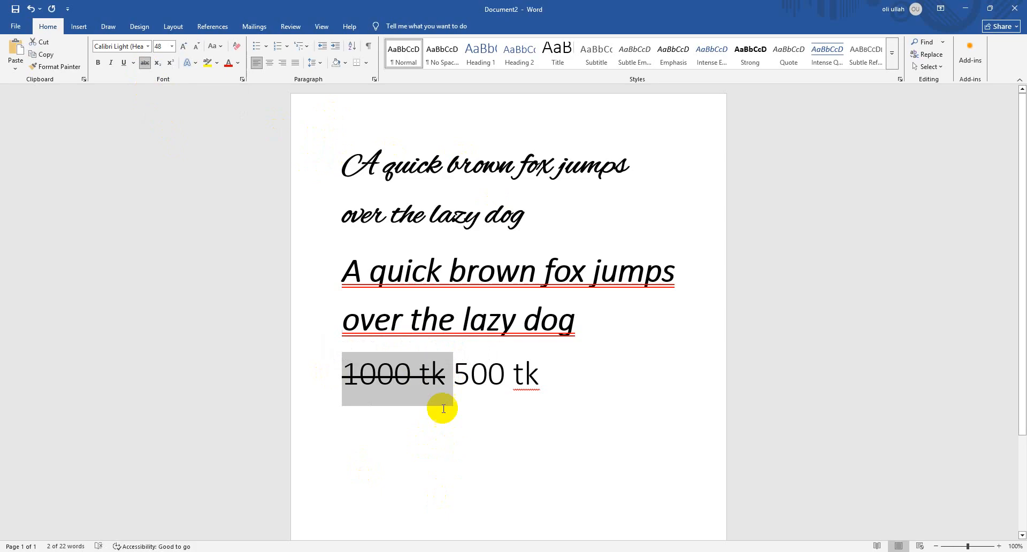
pyautogui.click(451, 368)
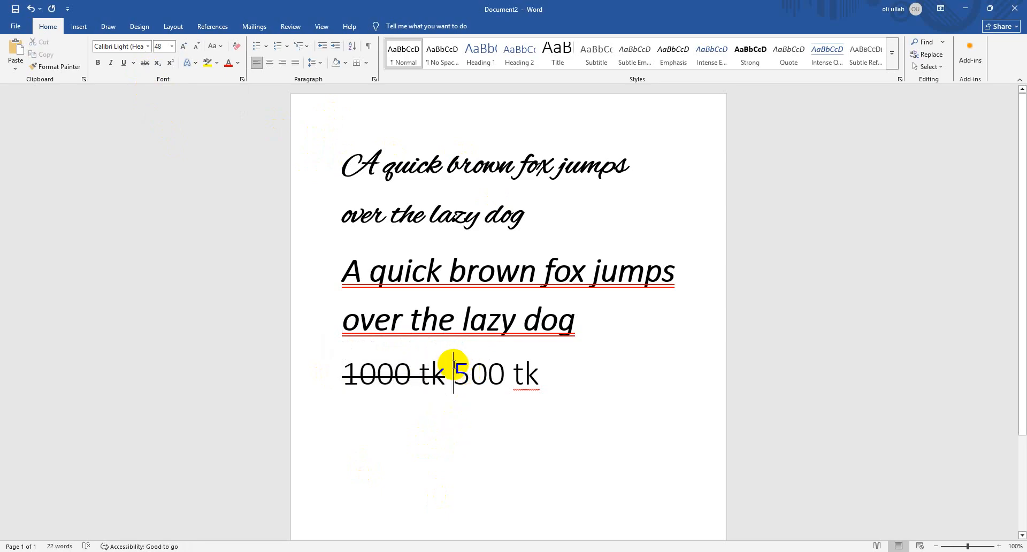
pyautogui.moveTo(445, 368); pyautogui.dragTo(333, 367)
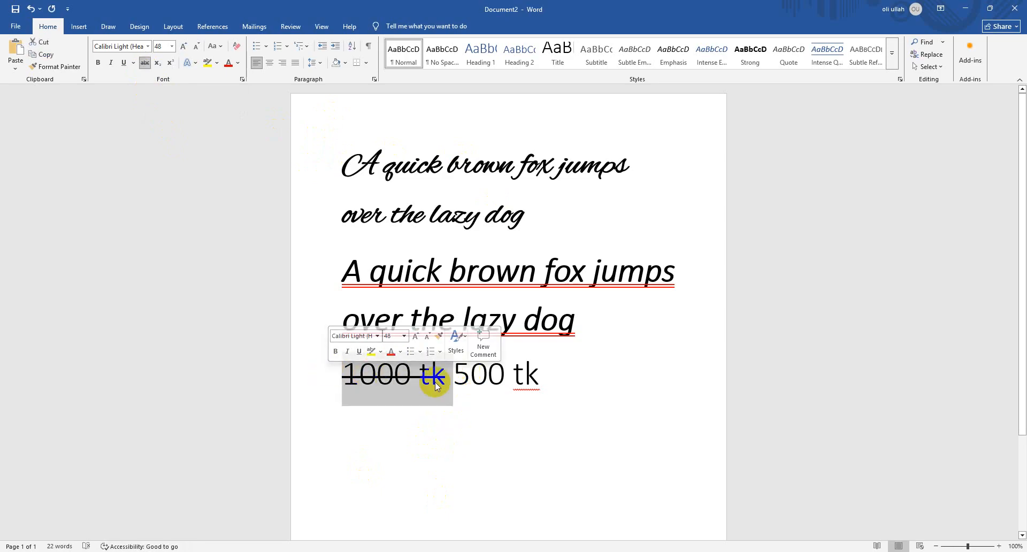
pyautogui.moveTo(453, 375); pyautogui.dragTo(545, 379)
# Enter "H2O" on the line below the prices in Calibri Light without bold
pyautogui.click(557, 408)
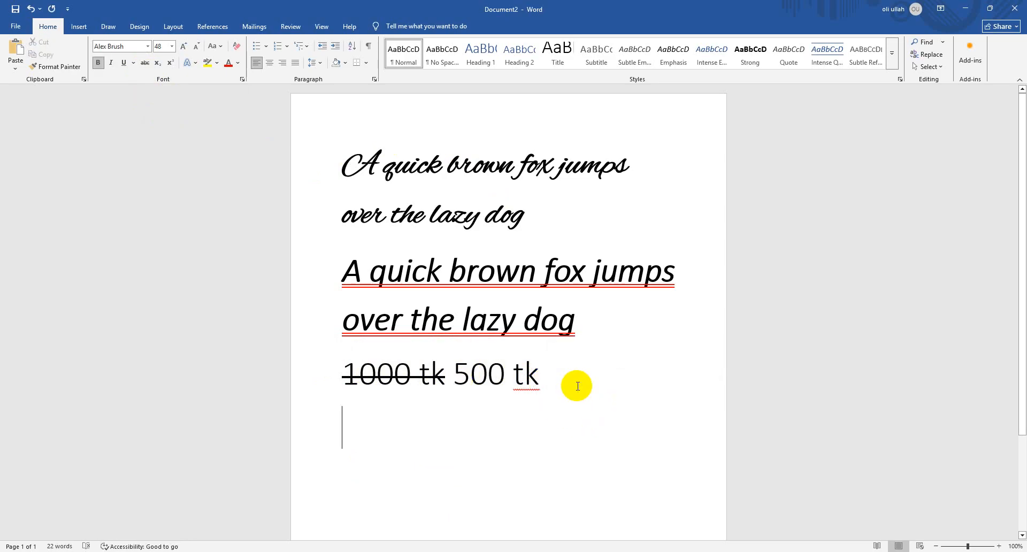
pyautogui.write('H')
pyautogui.click(148, 47)
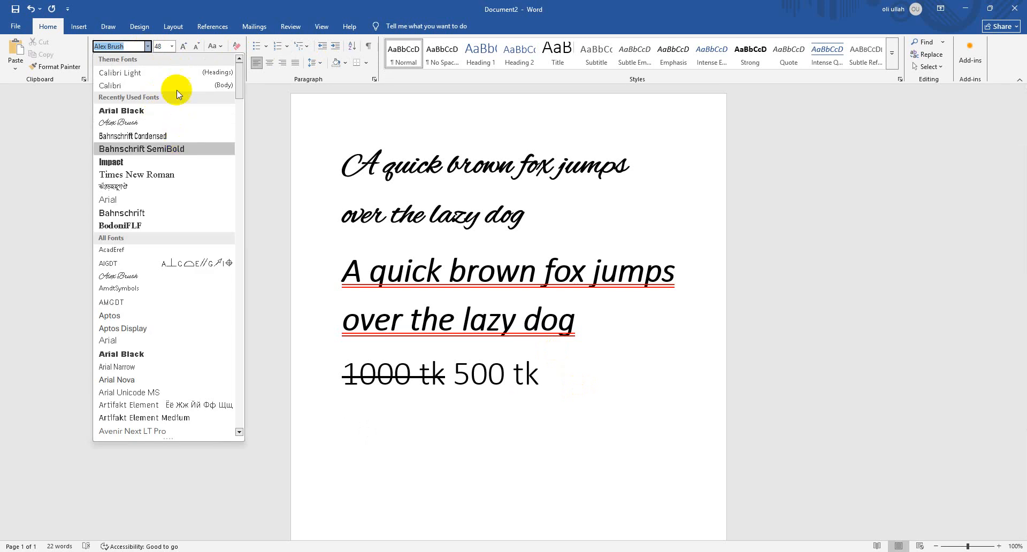
pyautogui.click(178, 75)
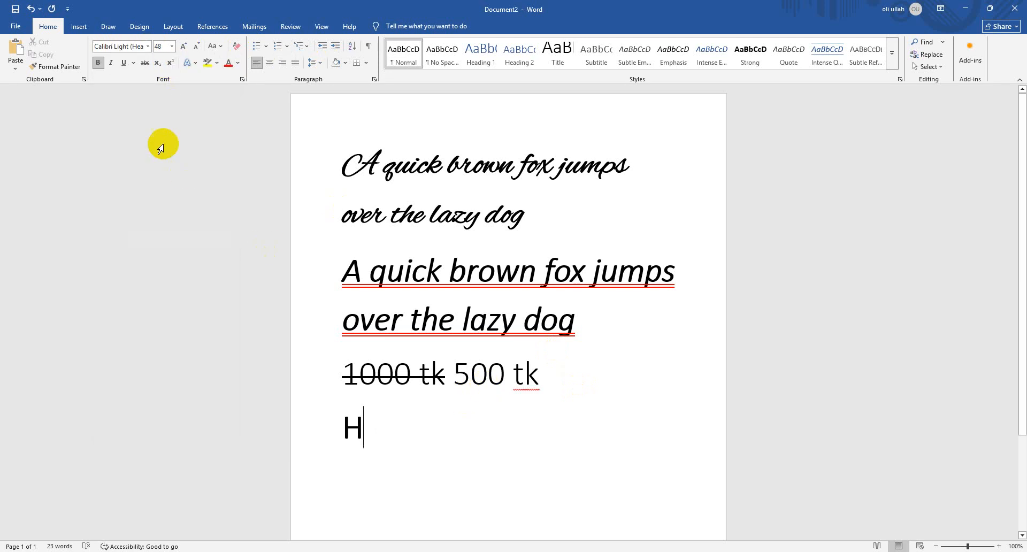
pyautogui.click(98, 63)
pyautogui.write('2O')
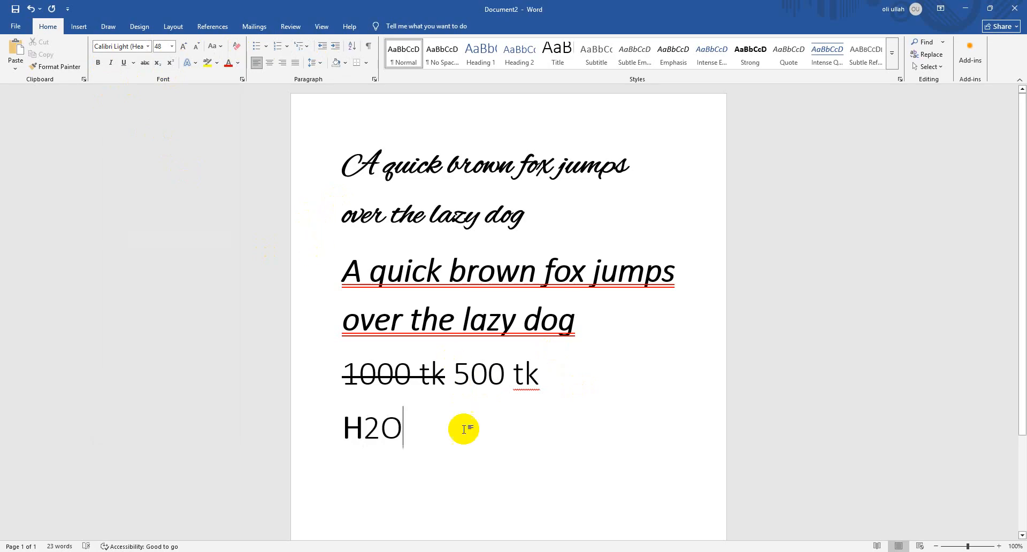
pyautogui.moveTo(466, 428); pyautogui.dragTo(251, 430)
pyautogui.click(98, 64)
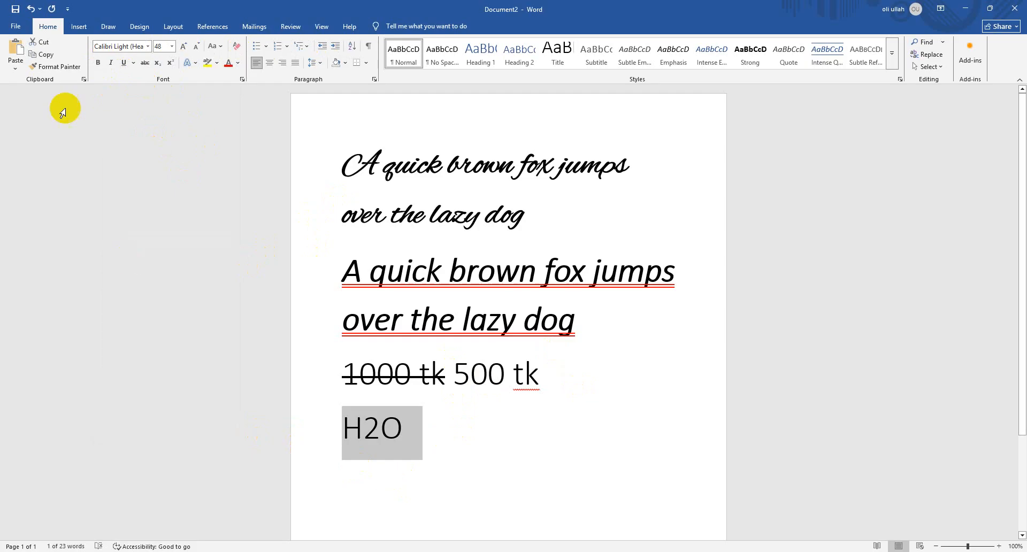
pyautogui.click(98, 65)
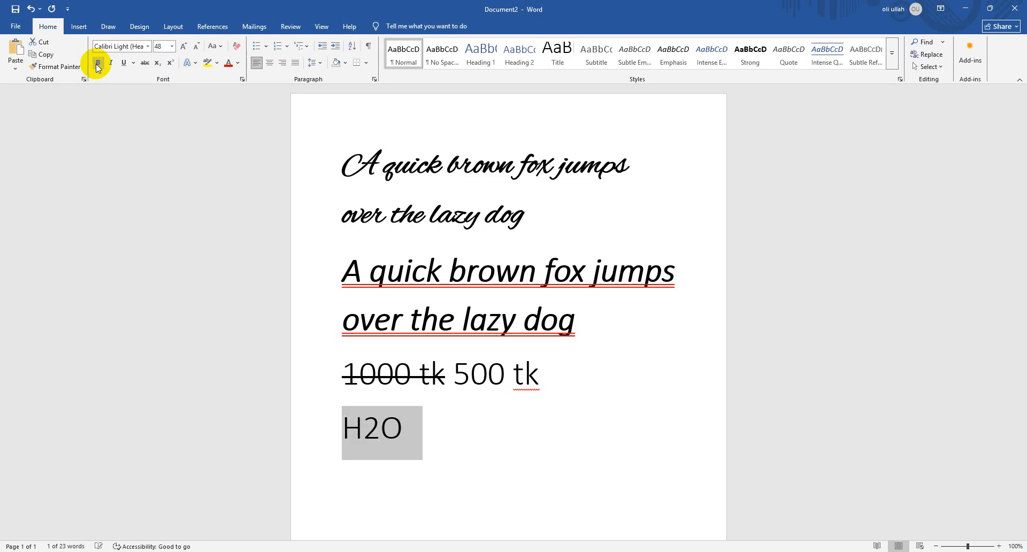
# Format the 2 in "H2O" as subscript
pyautogui.click(365, 424)
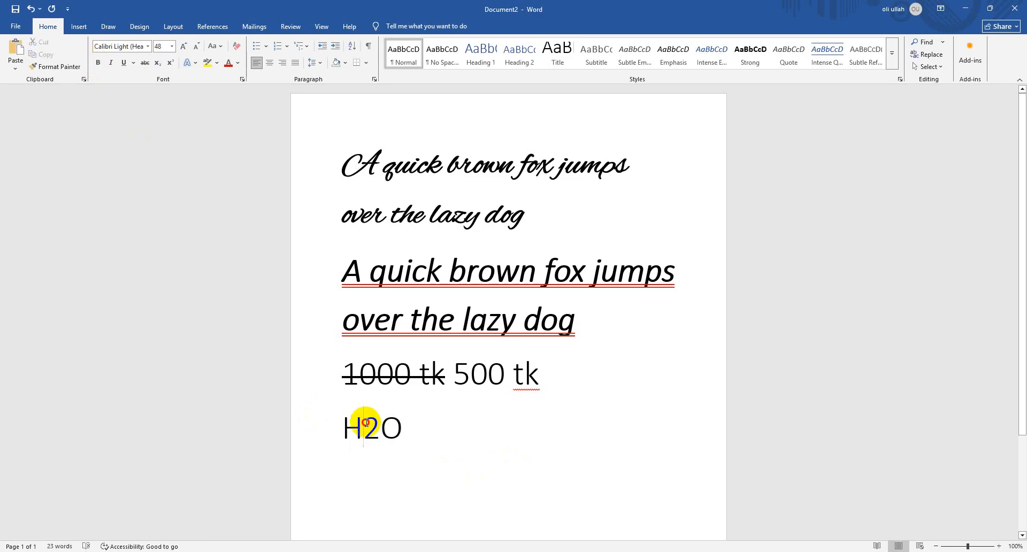
pyautogui.moveTo(364, 425); pyautogui.dragTo(389, 426)
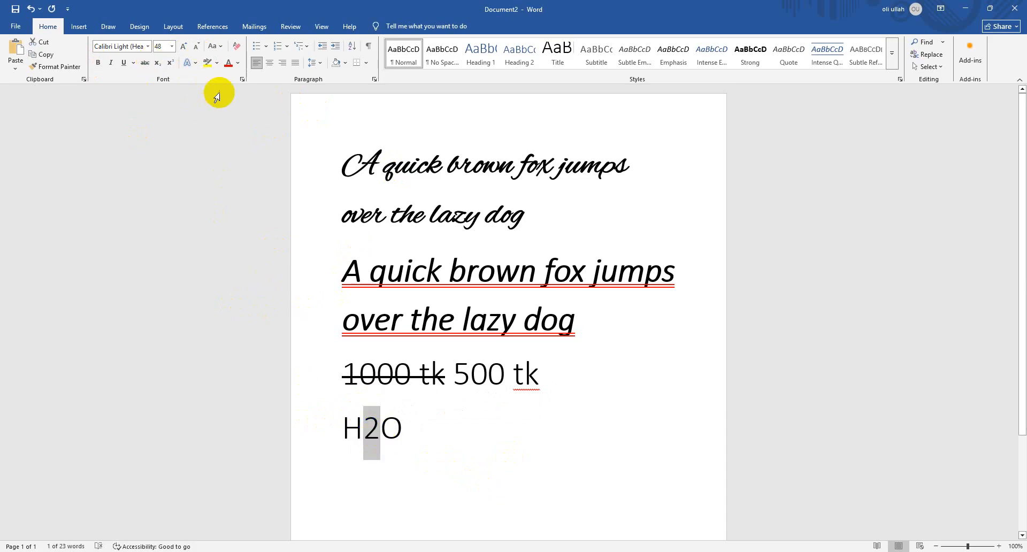
pyautogui.click(196, 50)
pyautogui.click(197, 49)
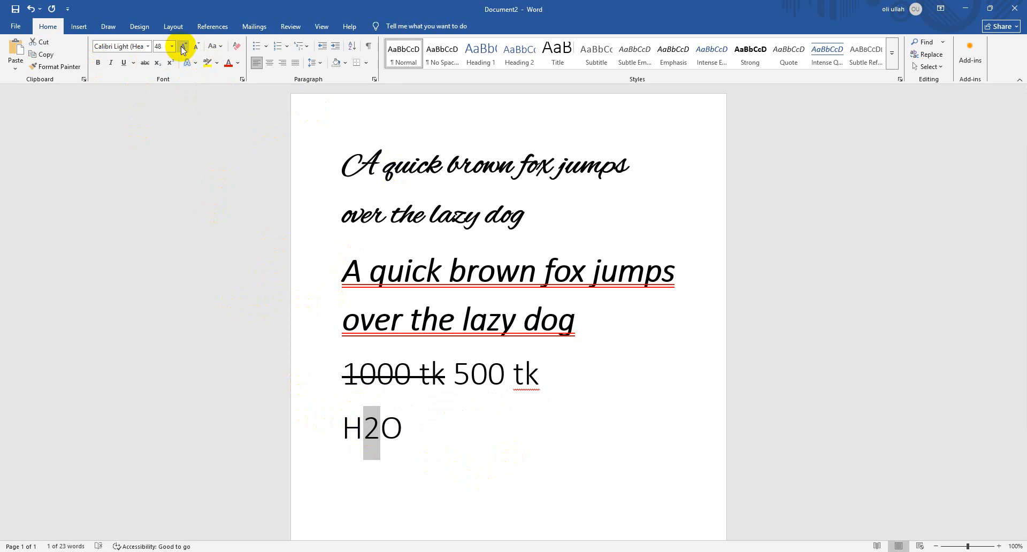
pyautogui.click(156, 68)
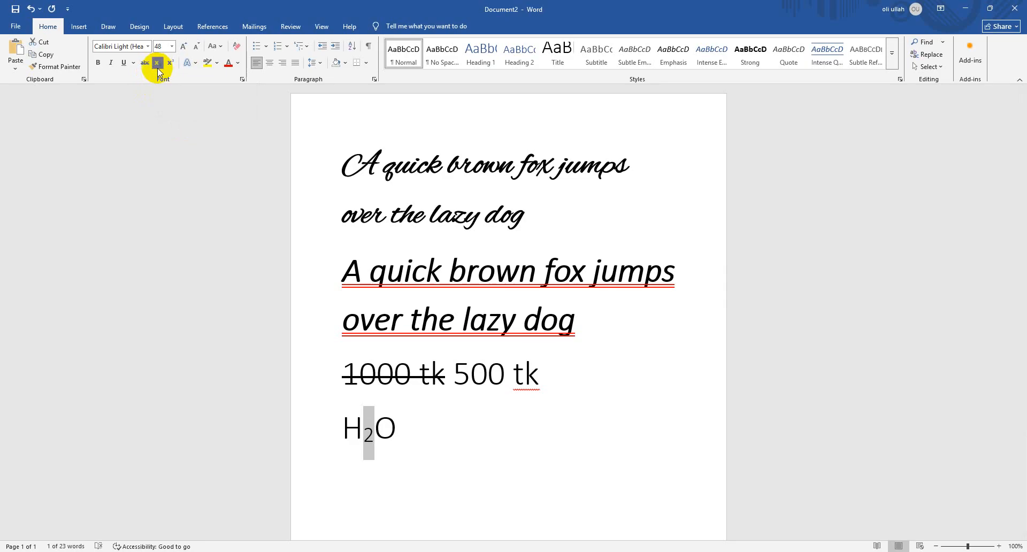
# Add a 2 after the O in the formula and format it as subscript
pyautogui.click(422, 431)
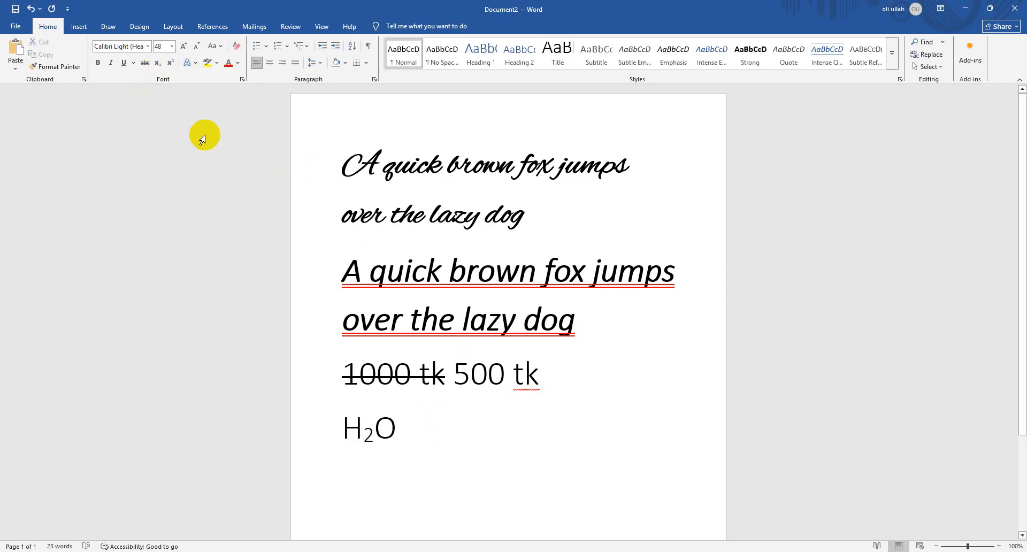
pyautogui.write('2')
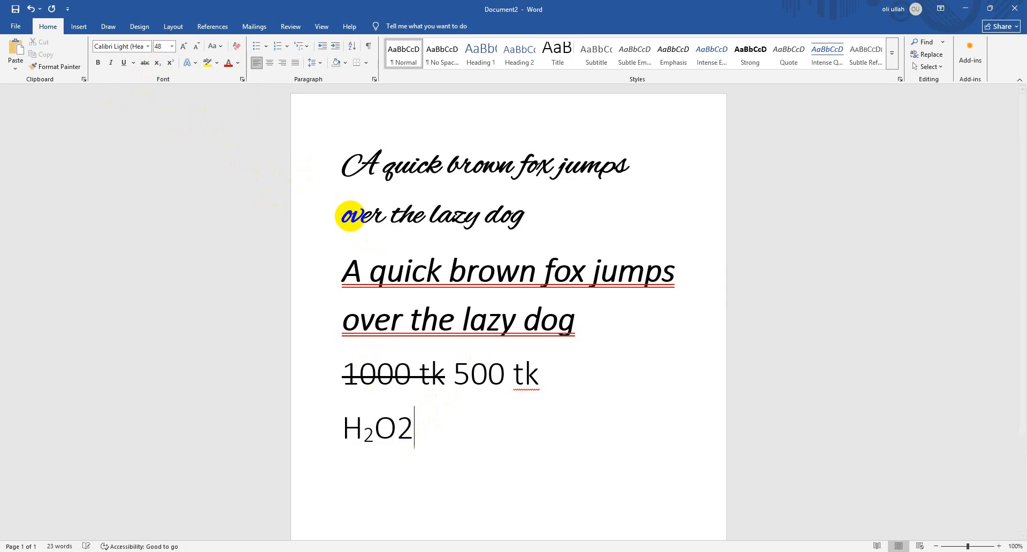
pyautogui.moveTo(394, 431); pyautogui.dragTo(414, 431)
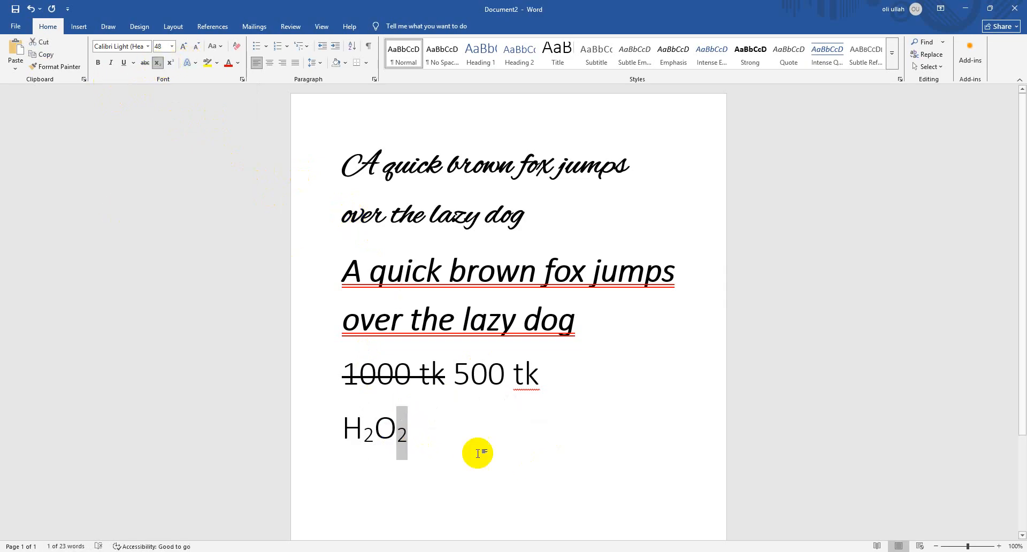
# Turn off subscript after the H₂O₂ formula and enter "A2+B2" on a new line below it
pyautogui.click(457, 434)
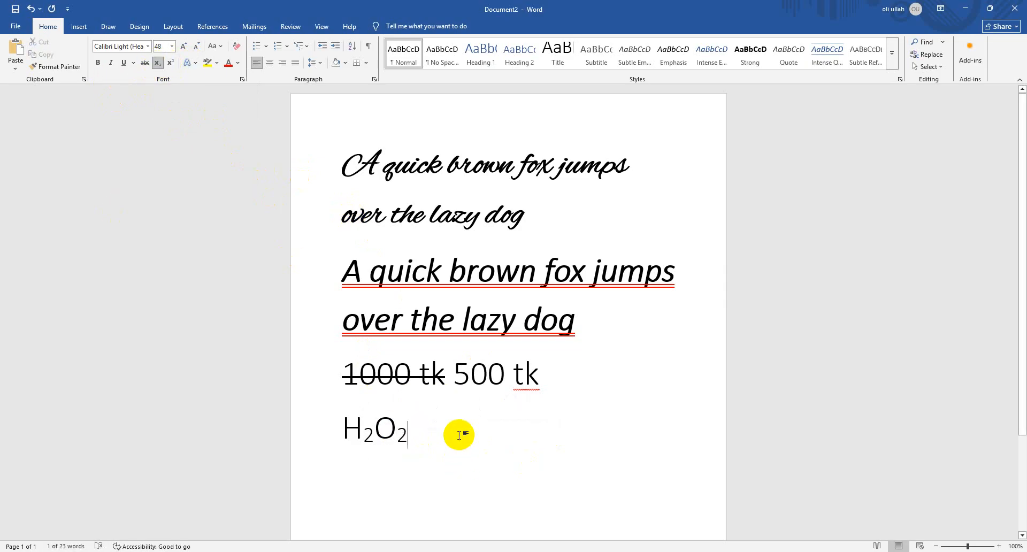
pyautogui.click(157, 62)
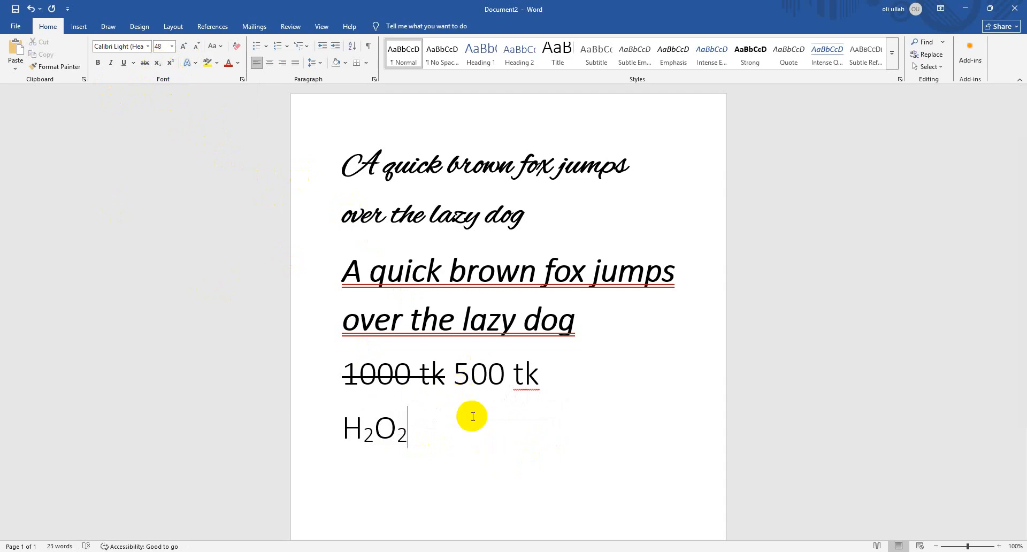
pyautogui.press('Return')
pyautogui.write('+')
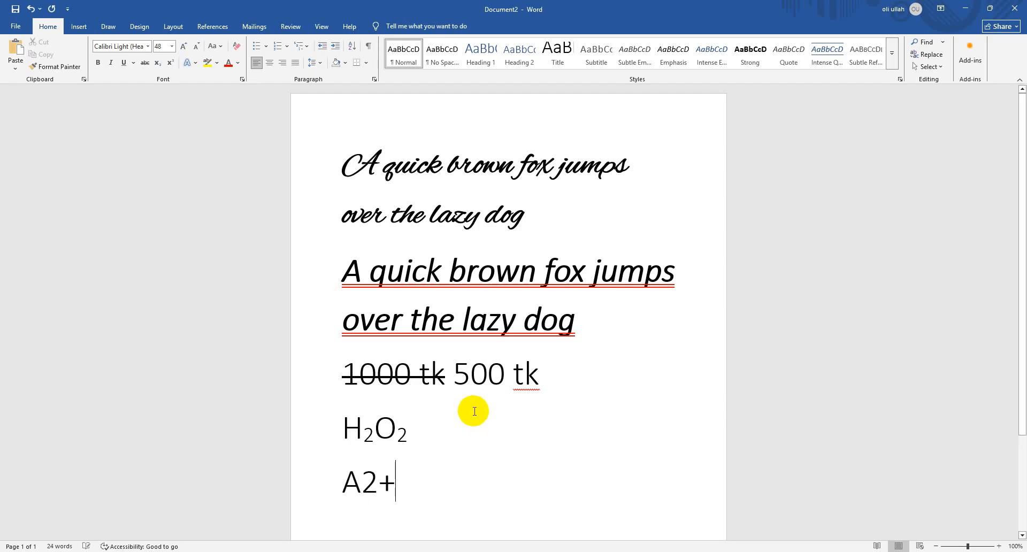
pyautogui.write('B2')
# Format both 2s in "A2+B2" as superscript
pyautogui.moveTo(363, 481); pyautogui.dragTo(380, 482)
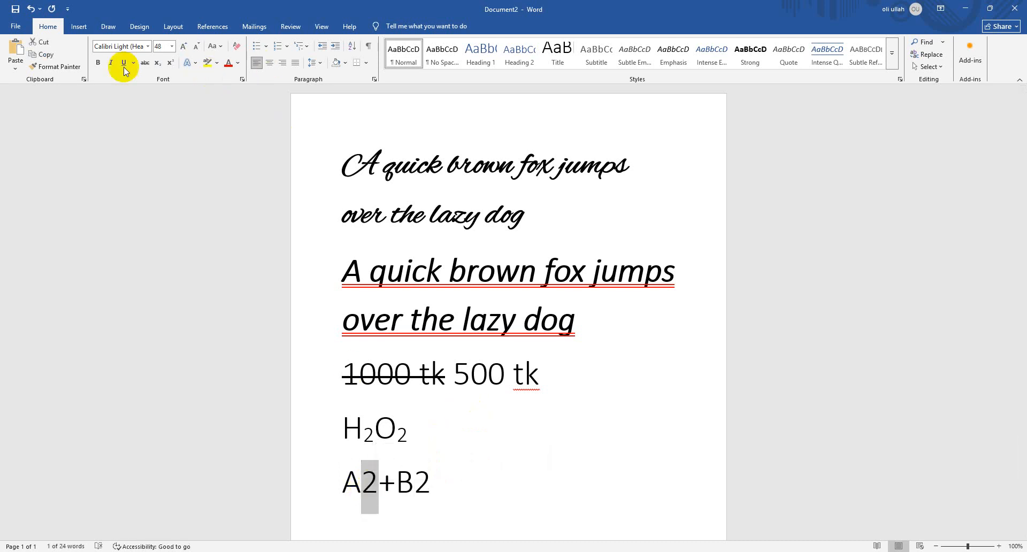
pyautogui.click(171, 66)
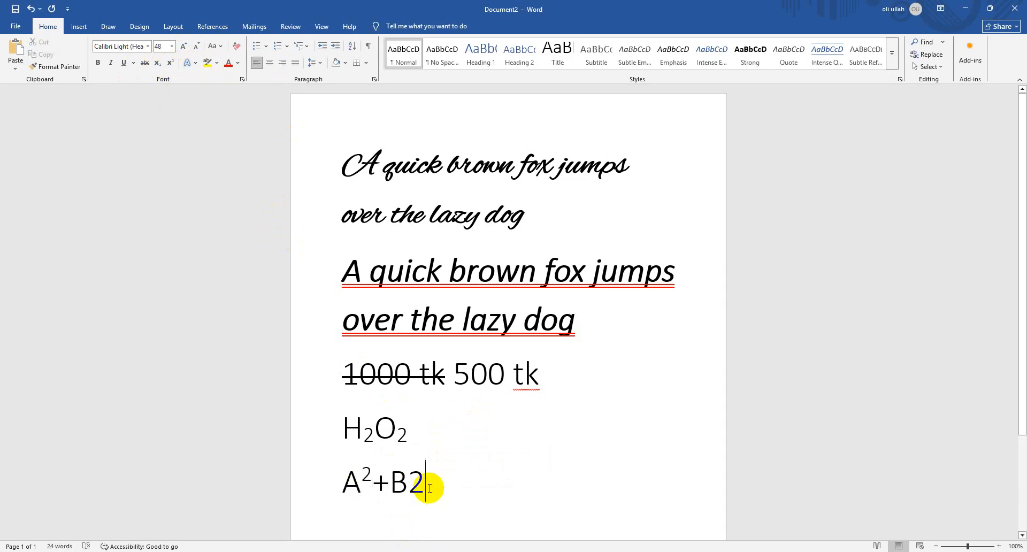
pyautogui.moveTo(424, 484); pyautogui.dragTo(409, 484)
pyautogui.click(176, 65)
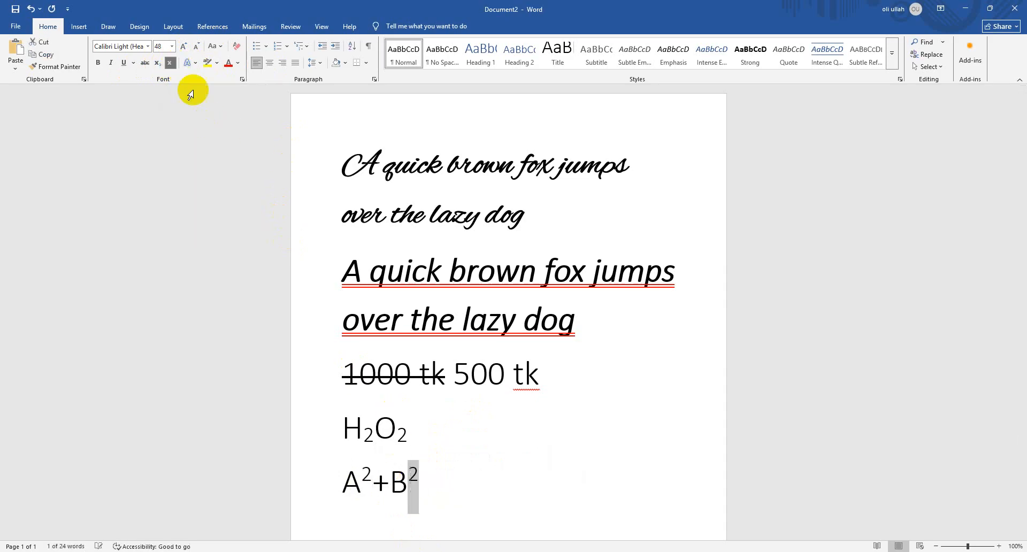
pyautogui.click(447, 486)
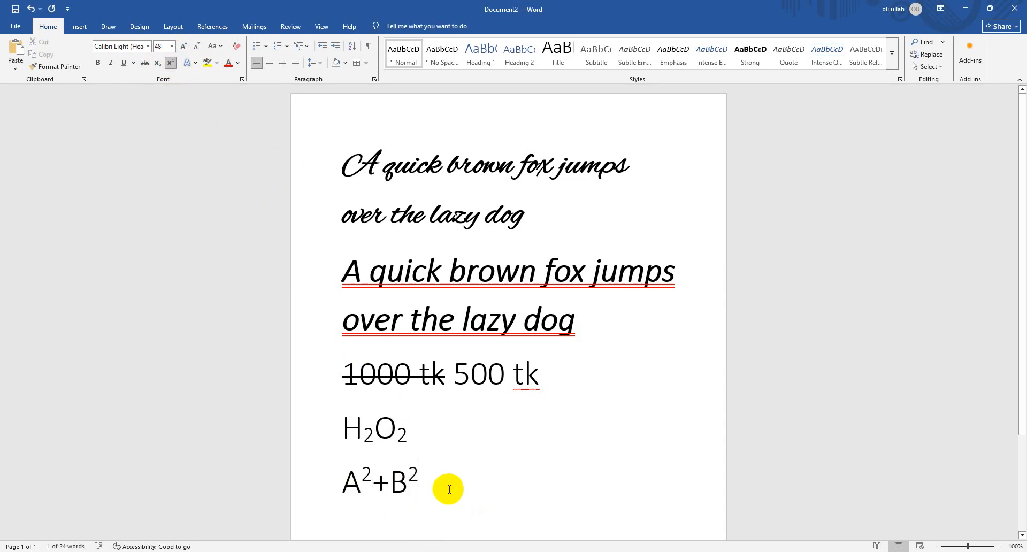
# Try to turn off superscript at the end of the A²+B² line
pyautogui.click(170, 65)
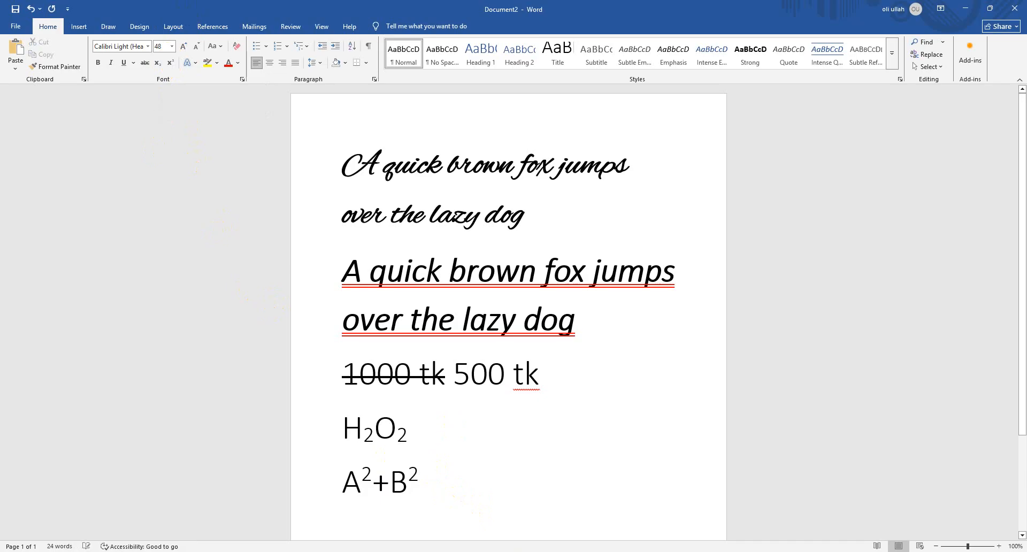
pyautogui.click(418, 471)
pyautogui.click(171, 63)
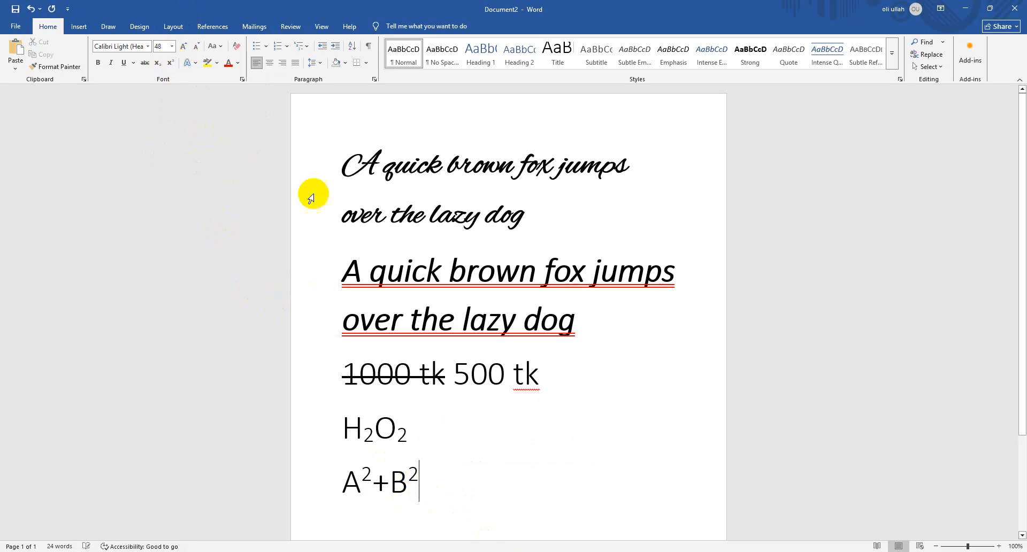
pyautogui.click(555, 521)
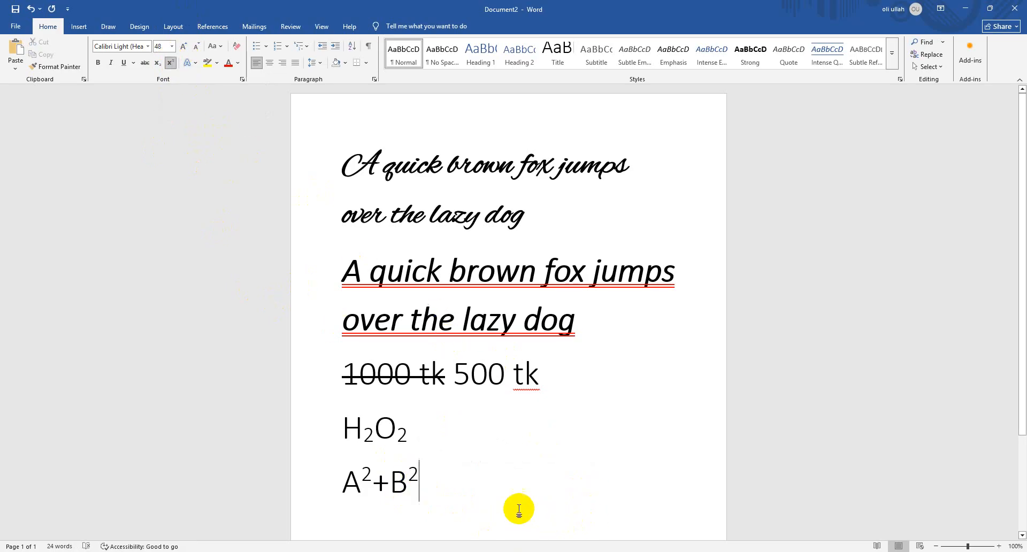
# Apply the blue outline text effect to the A²+B² line and replace it with the light grey inner-shadow effect
pyautogui.click(312, 474)
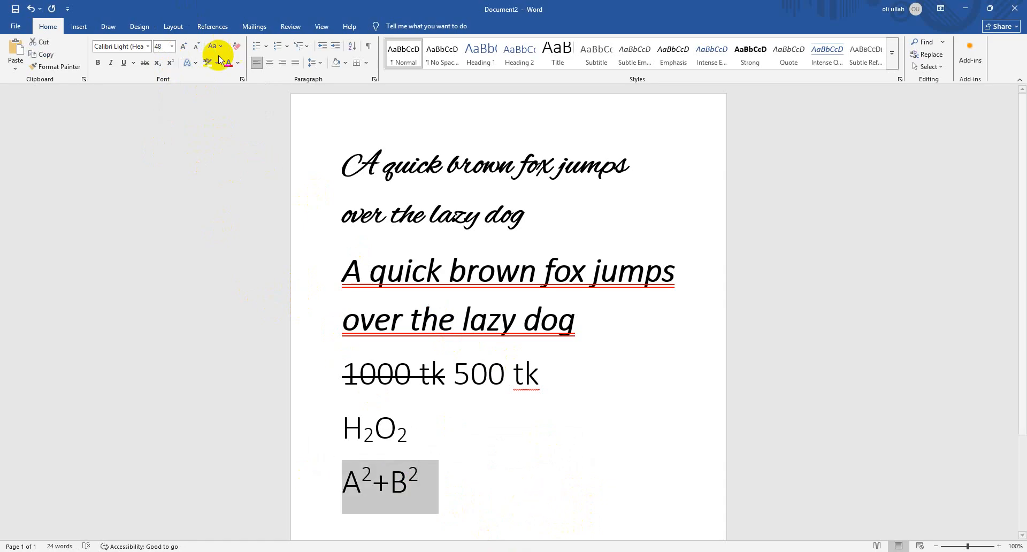
pyautogui.click(194, 67)
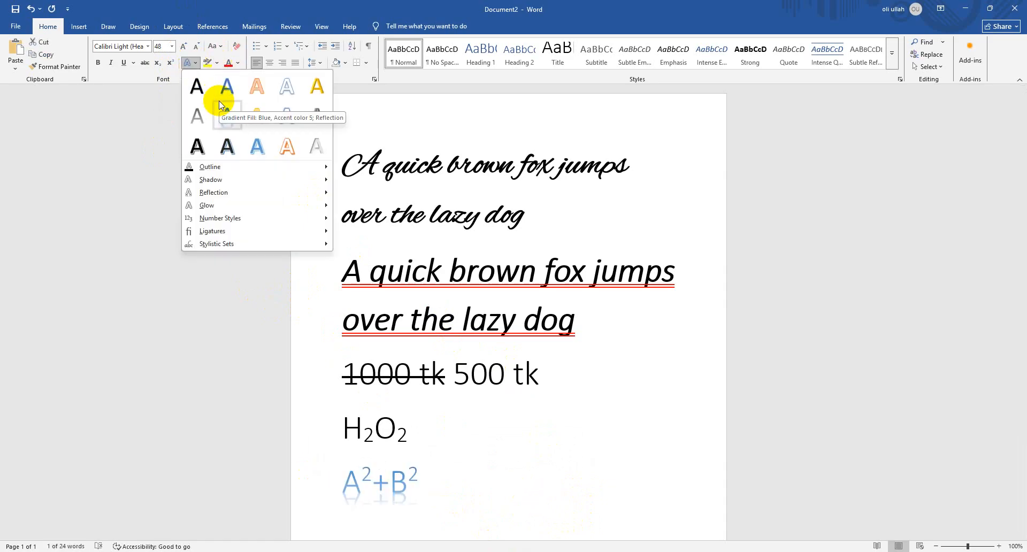
pyautogui.click(190, 63)
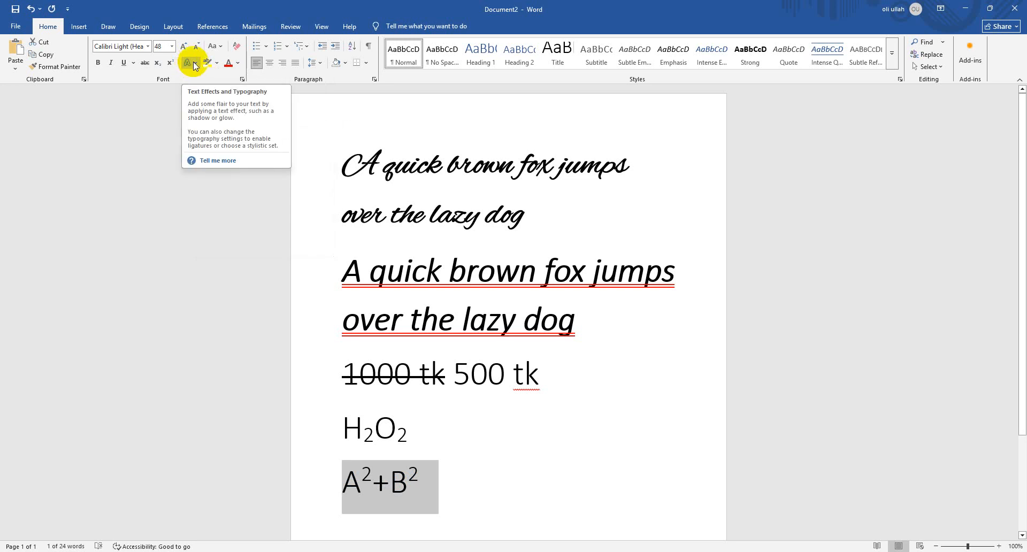
pyautogui.click(191, 65)
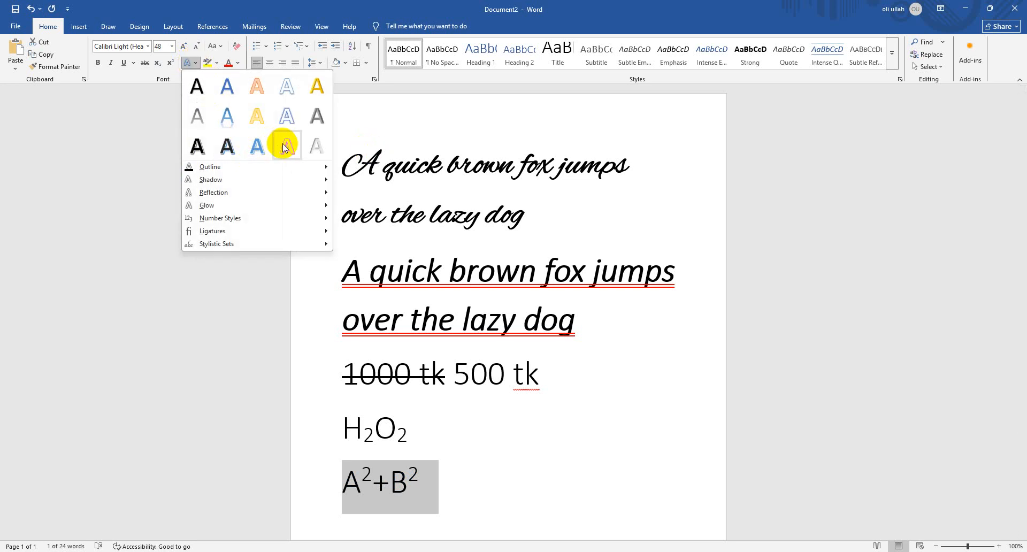
pyautogui.click(293, 127)
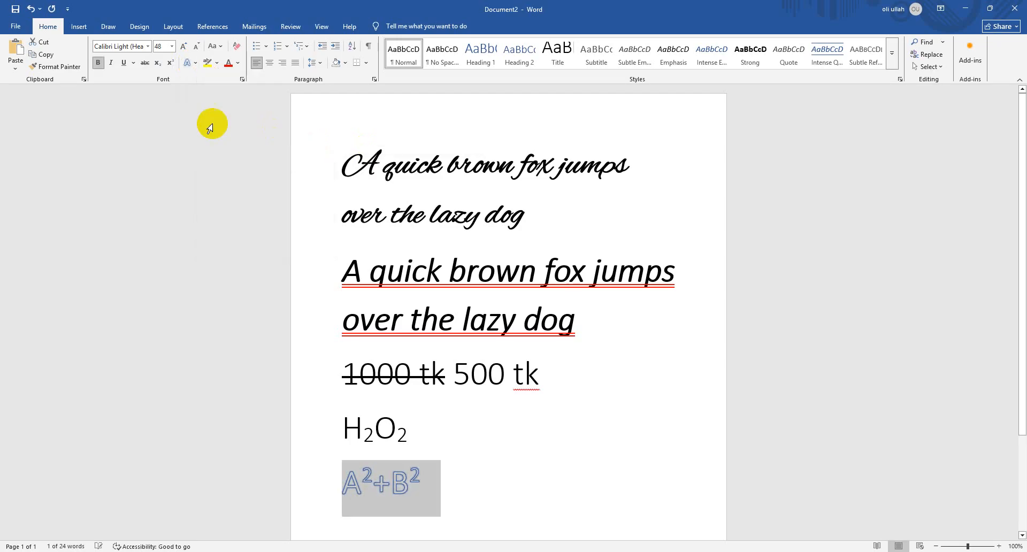
pyautogui.click(194, 63)
pyautogui.click(314, 151)
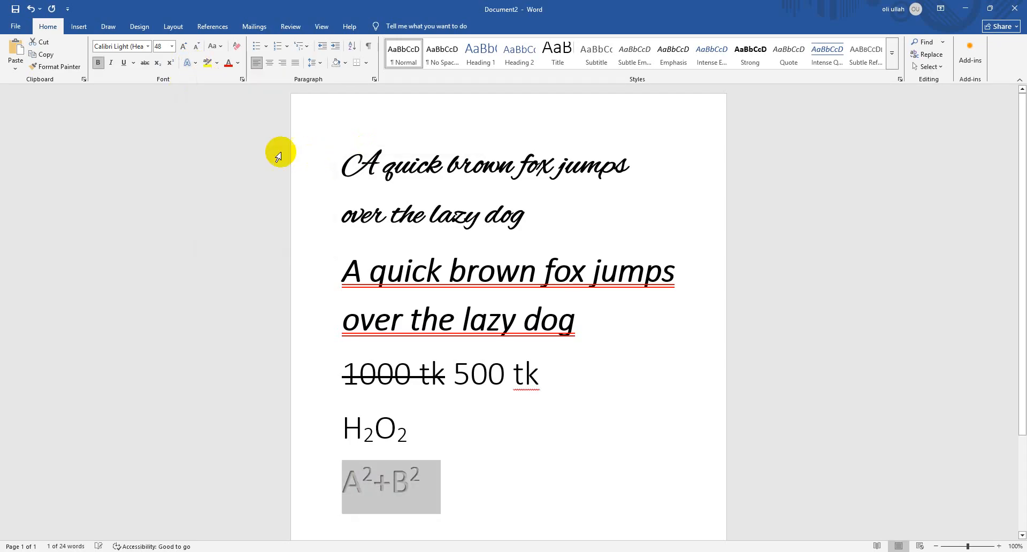
# Give the A²+B² text the outer shadow that falls below the letters and an orange outline
pyautogui.click(196, 63)
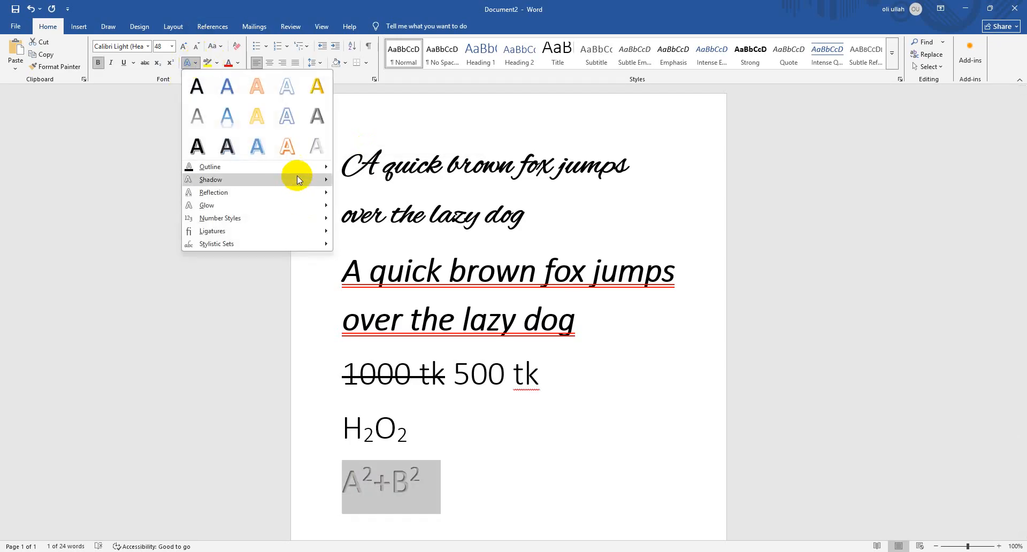
pyautogui.moveTo(296, 172)
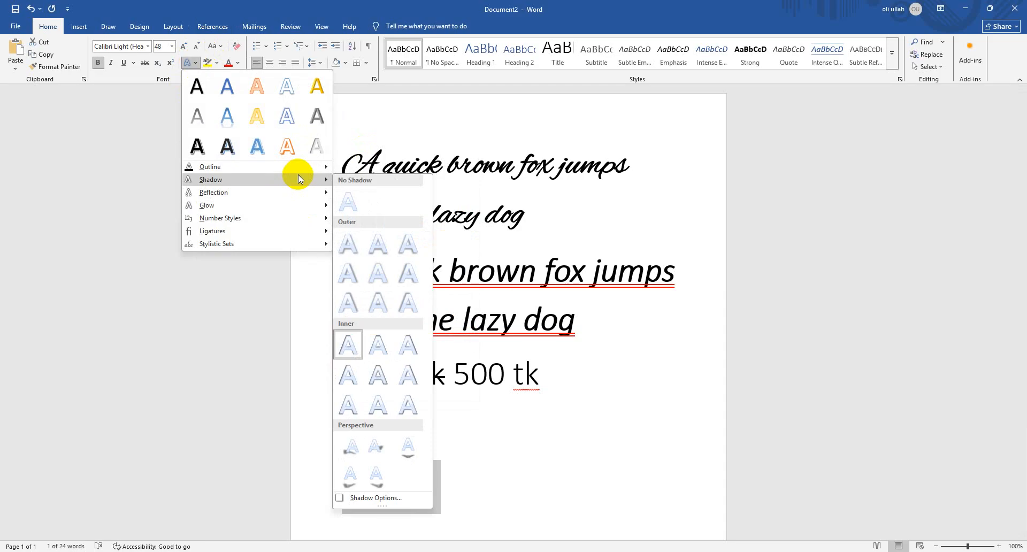
pyautogui.click(386, 245)
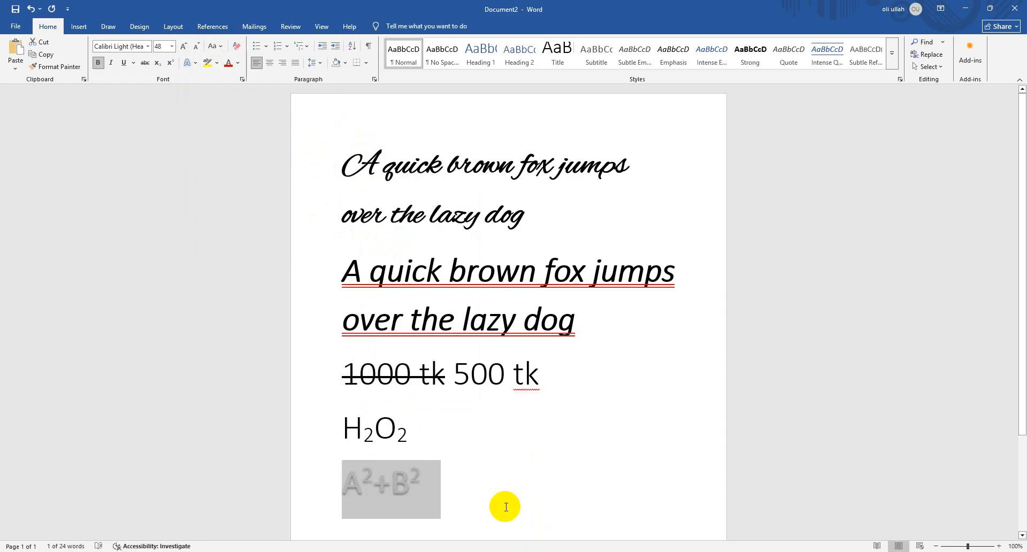
pyautogui.click(197, 67)
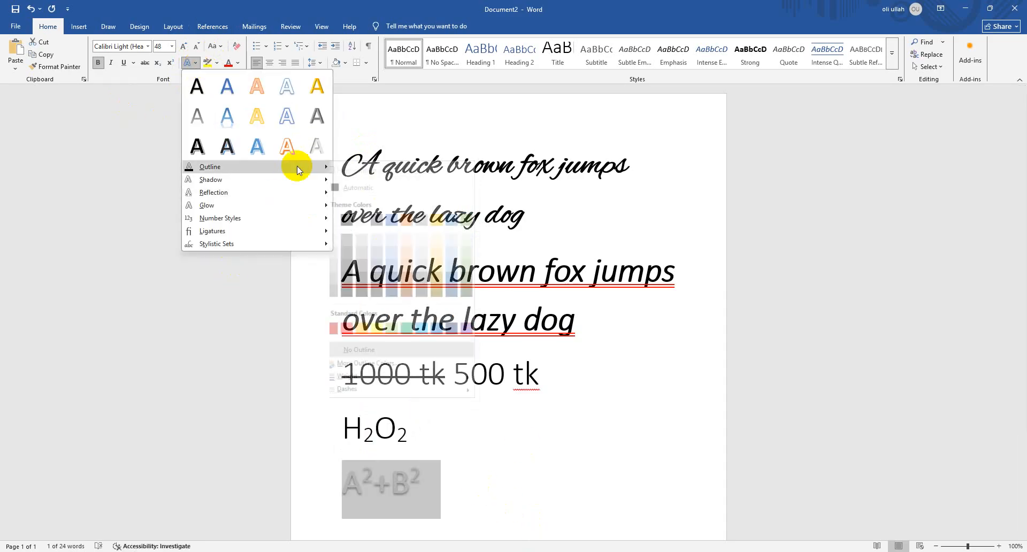
pyautogui.moveTo(298, 179)
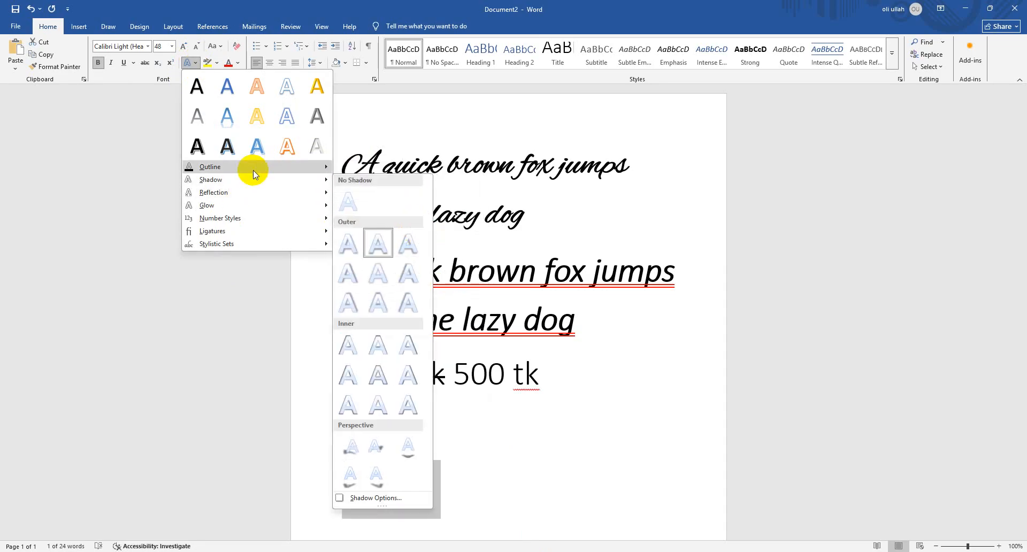
pyautogui.moveTo(252, 170)
pyautogui.click(415, 222)
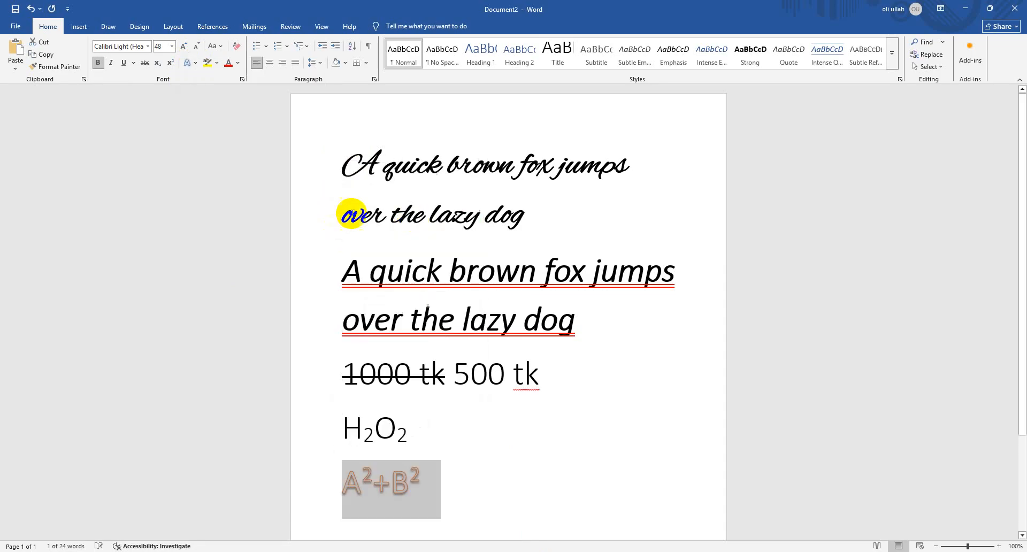
# Apply the largest blue glow variation to the A²+B² text and remove it again with No Glow
pyautogui.click(194, 63)
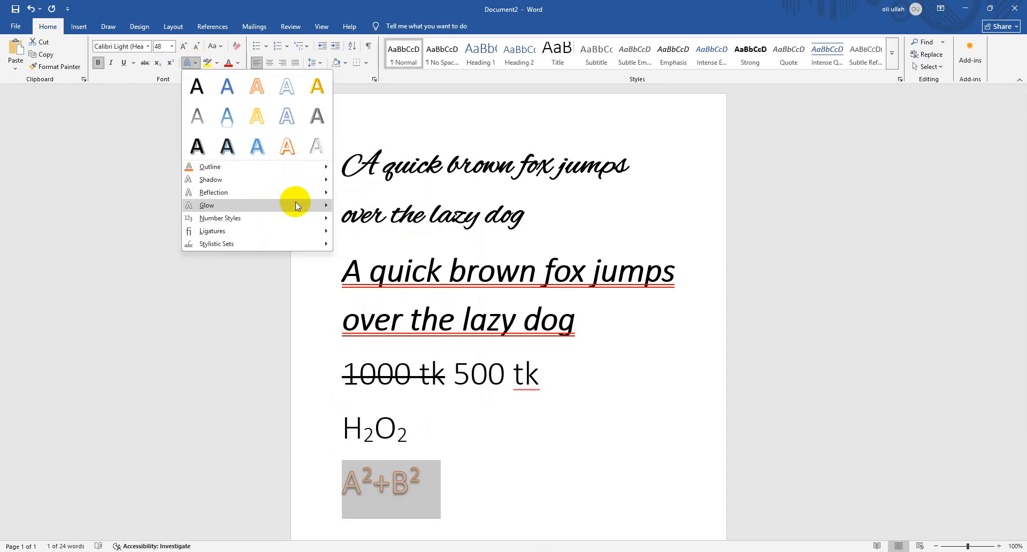
pyautogui.moveTo(295, 204)
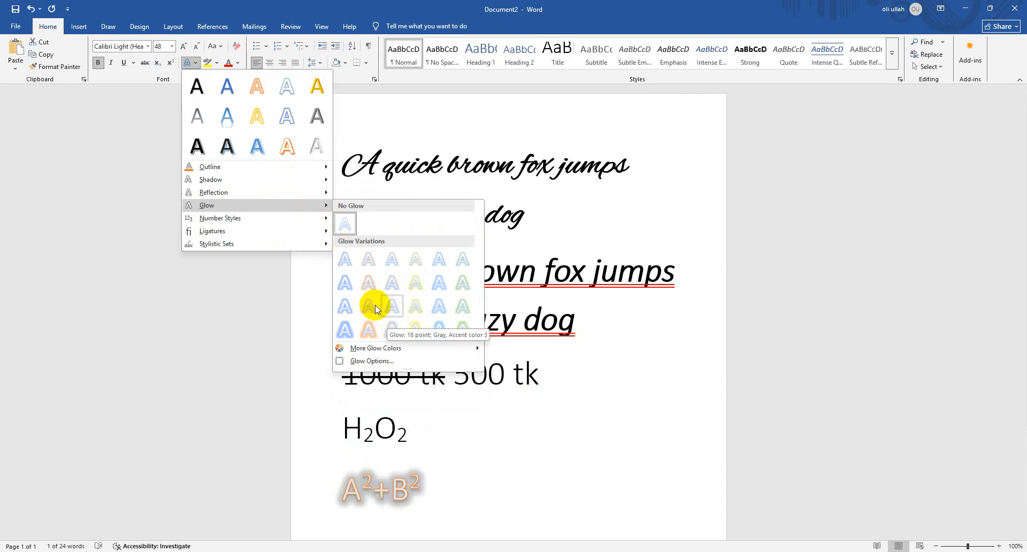
pyautogui.click(346, 322)
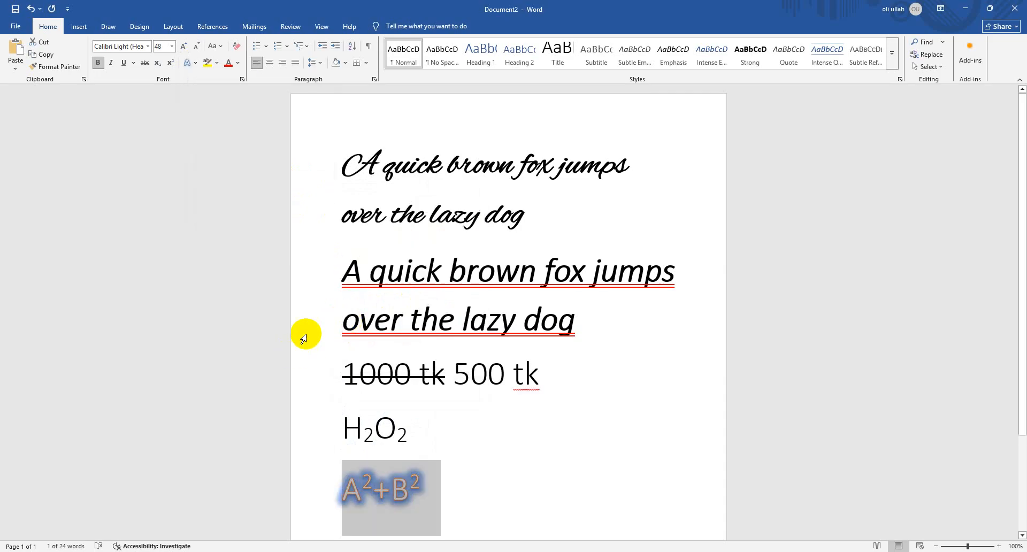
pyautogui.click(196, 63)
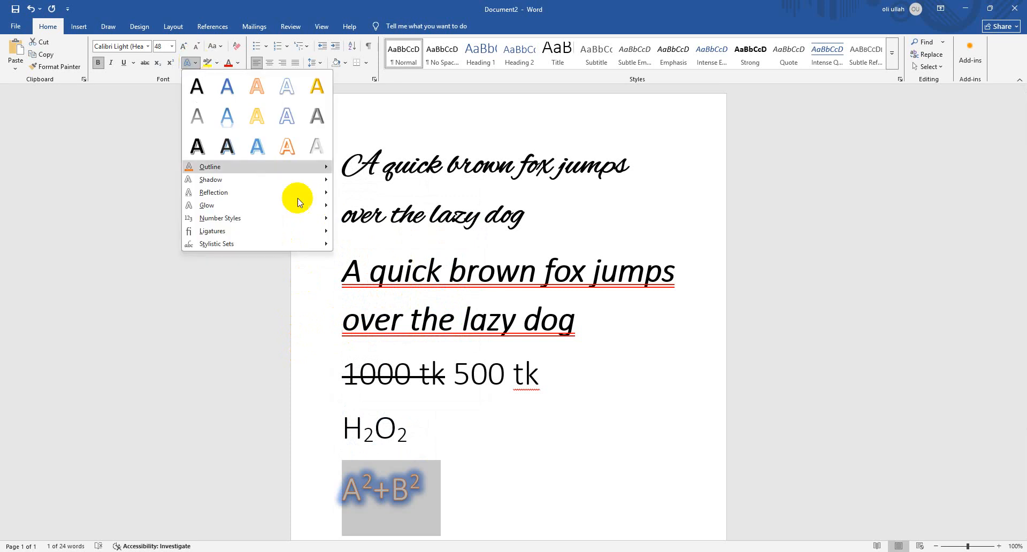
pyautogui.moveTo(298, 206)
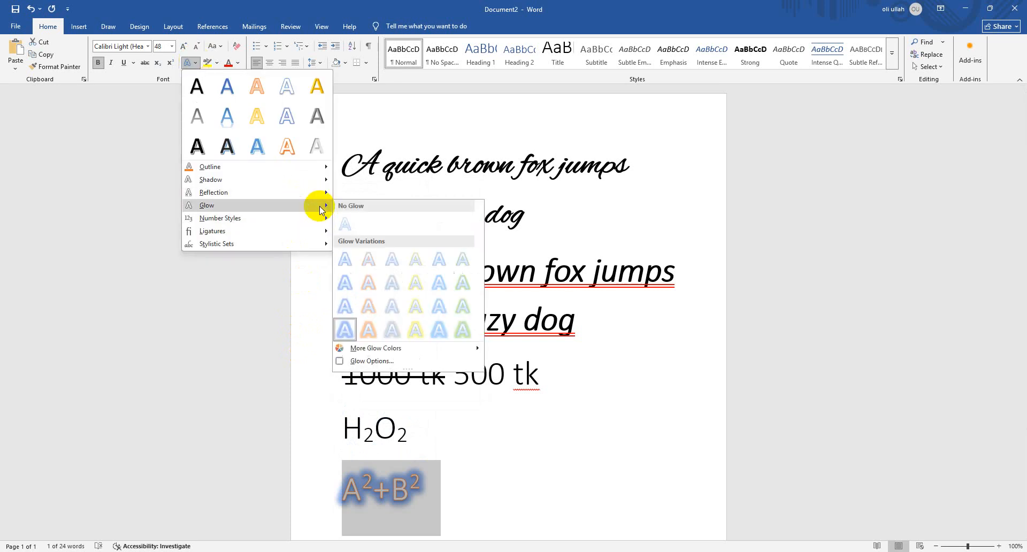
pyautogui.click(340, 220)
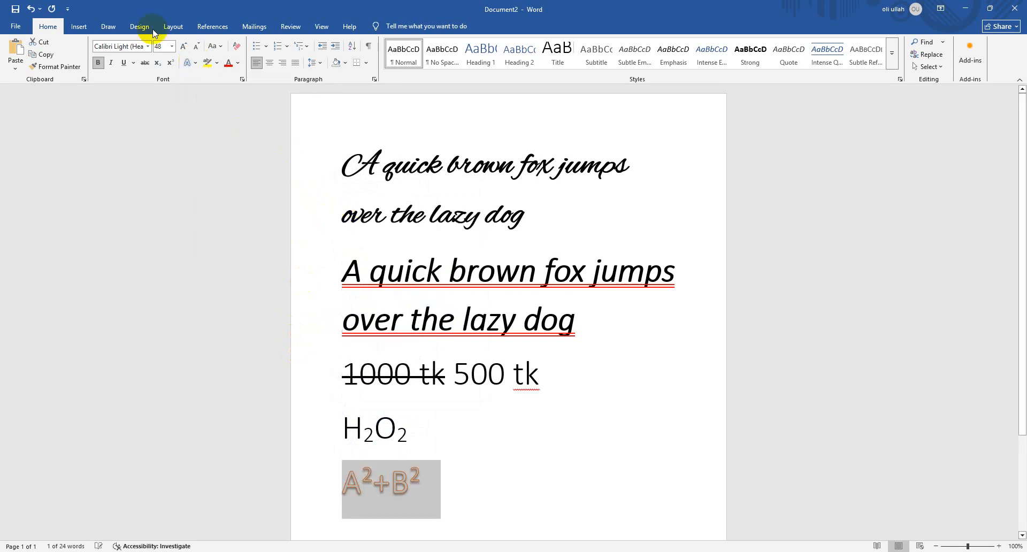
# Remove the outline and the shadow from the A²+B² text
pyautogui.click(196, 63)
pyautogui.moveTo(279, 186)
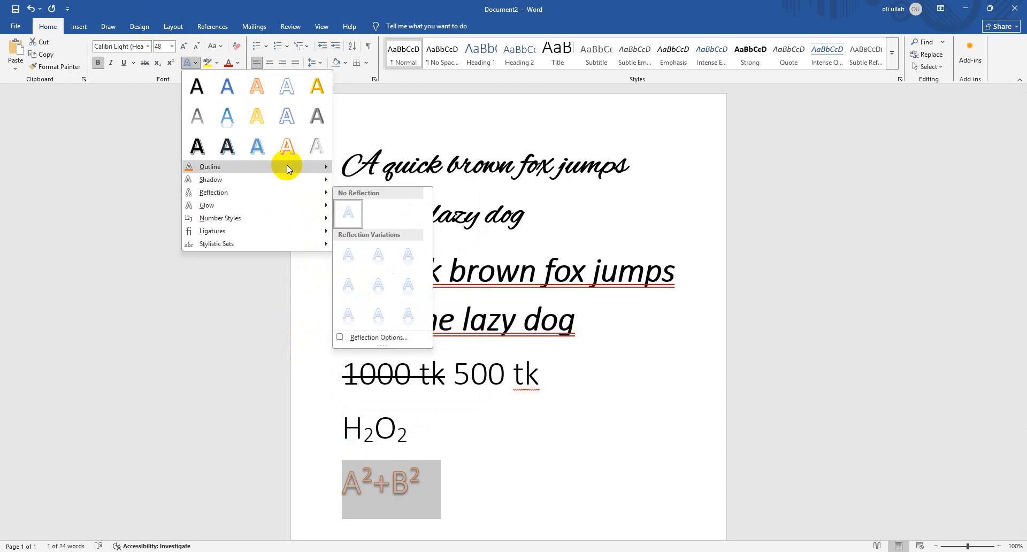
pyautogui.moveTo(286, 166)
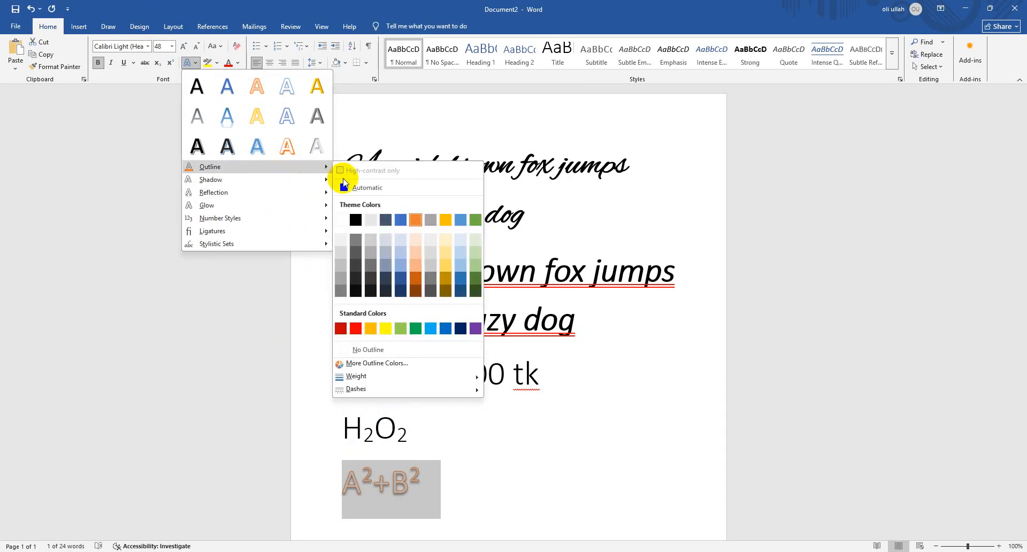
pyautogui.click(399, 349)
pyautogui.click(195, 63)
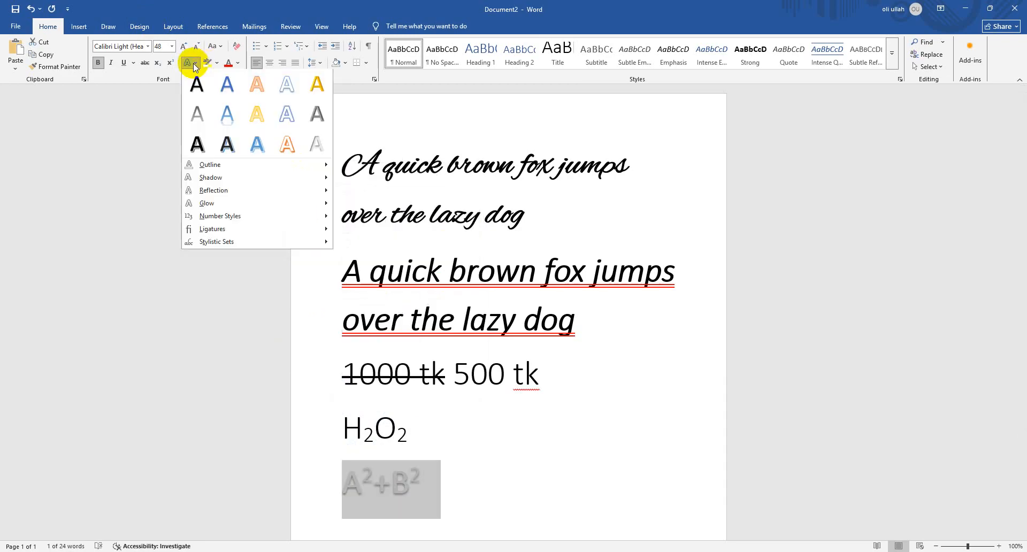
pyautogui.moveTo(281, 181)
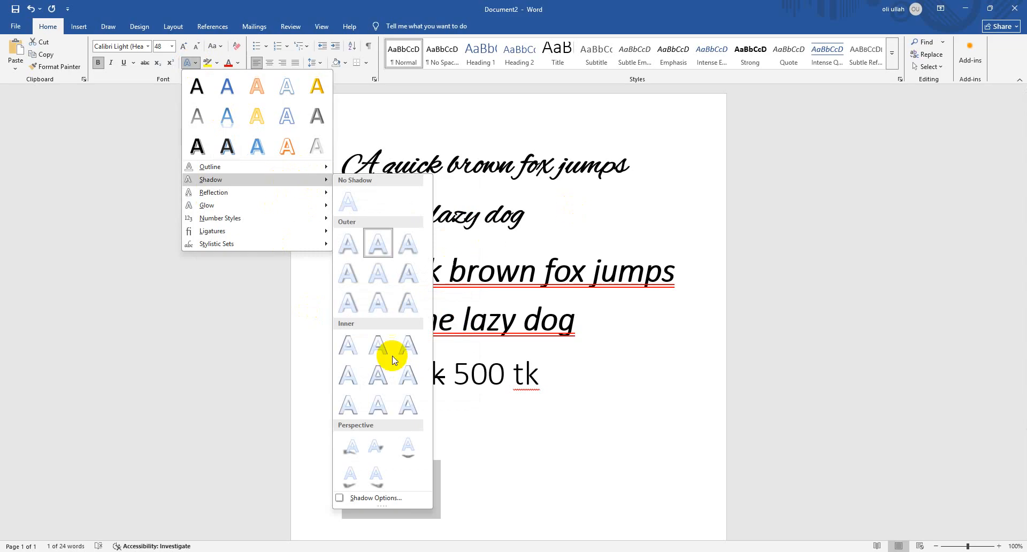
pyautogui.click(352, 199)
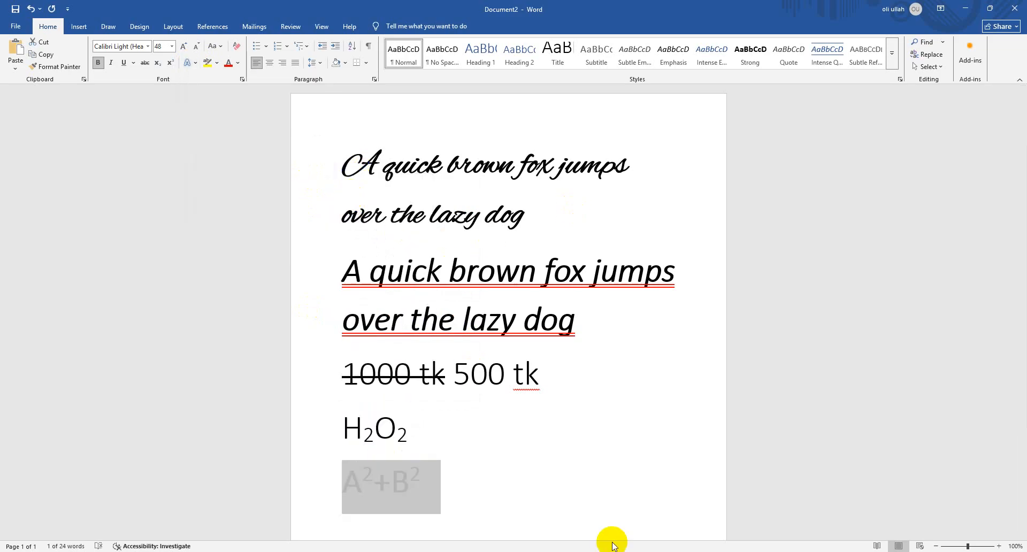
# Start a new line below A²+B² and look through the Symbol dialog's character table and subset list without inserting anything
pyautogui.click(444, 436)
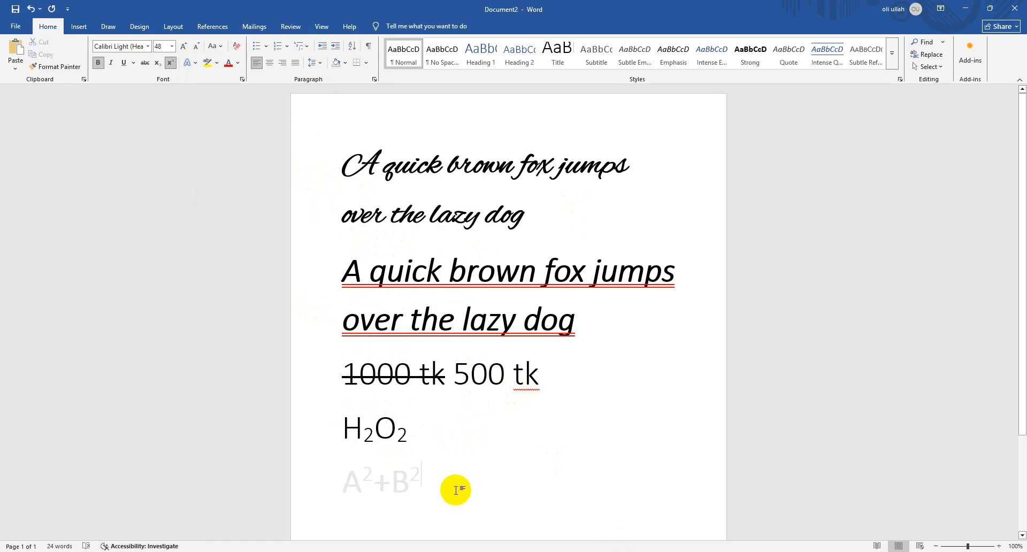
pyautogui.press('Return')
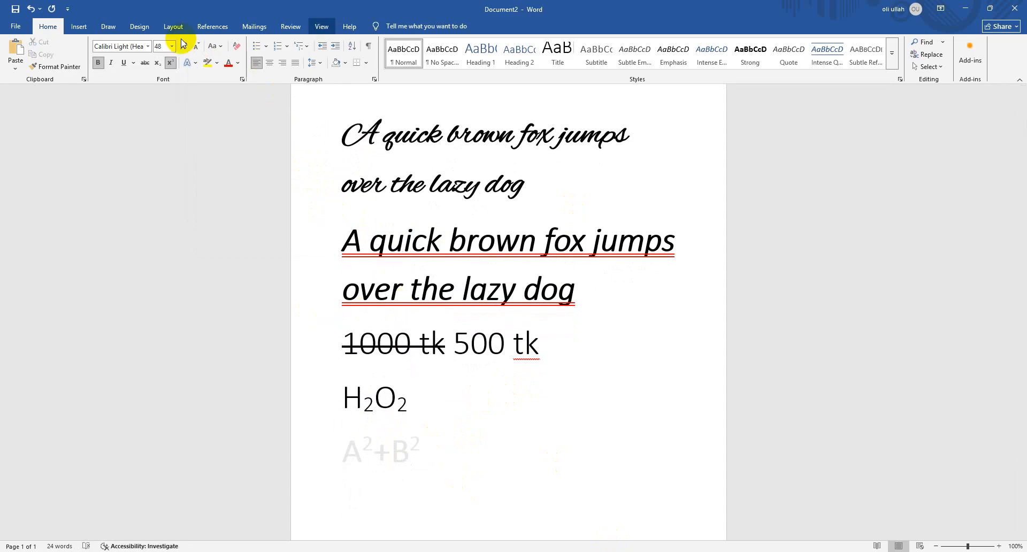
pyautogui.click(75, 26)
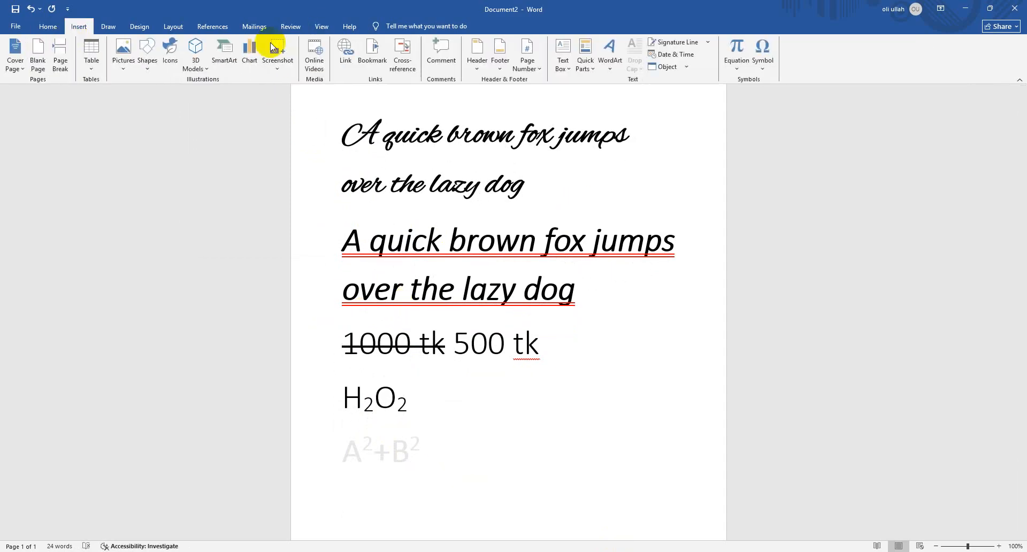
pyautogui.click(758, 65)
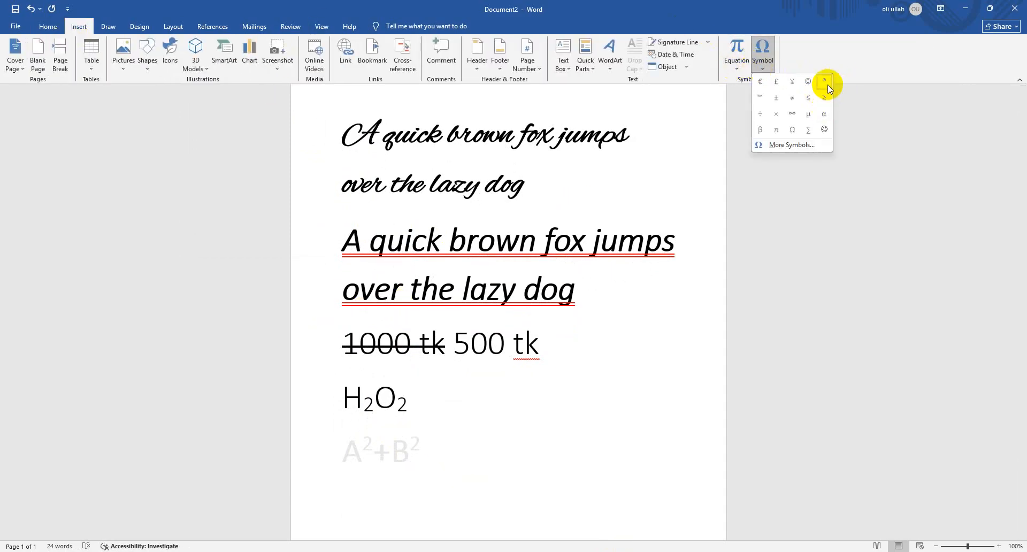
pyautogui.click(804, 149)
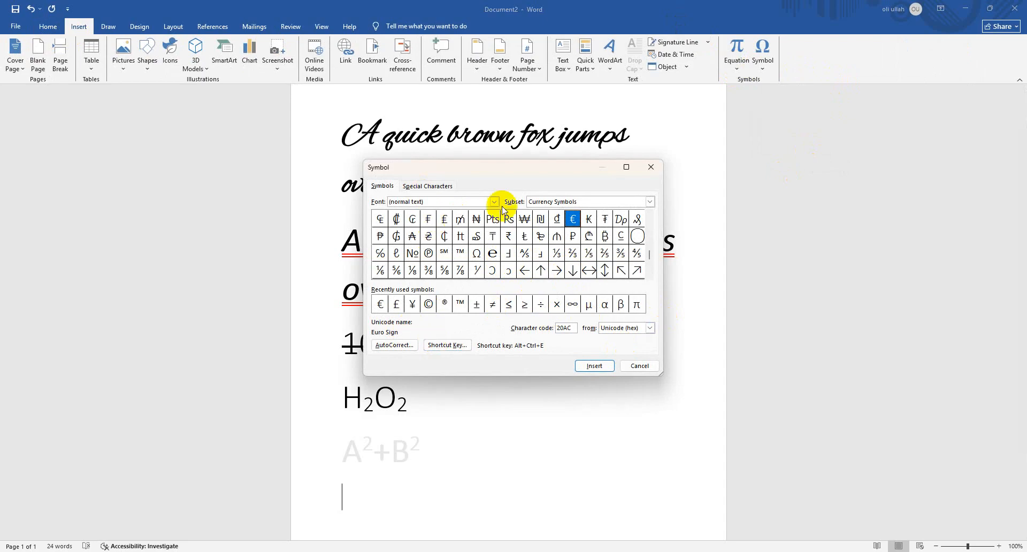
pyautogui.click(569, 202)
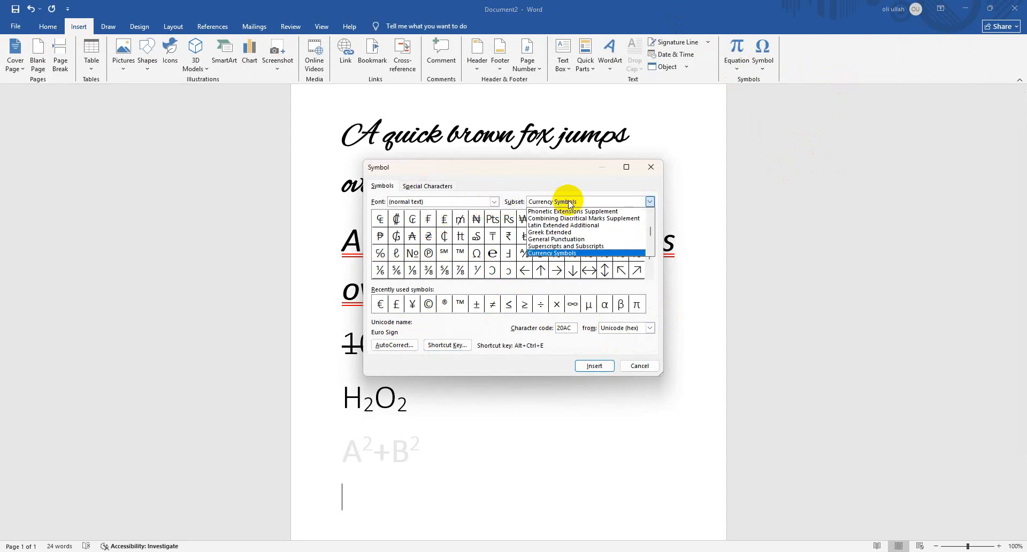
pyautogui.click(461, 202)
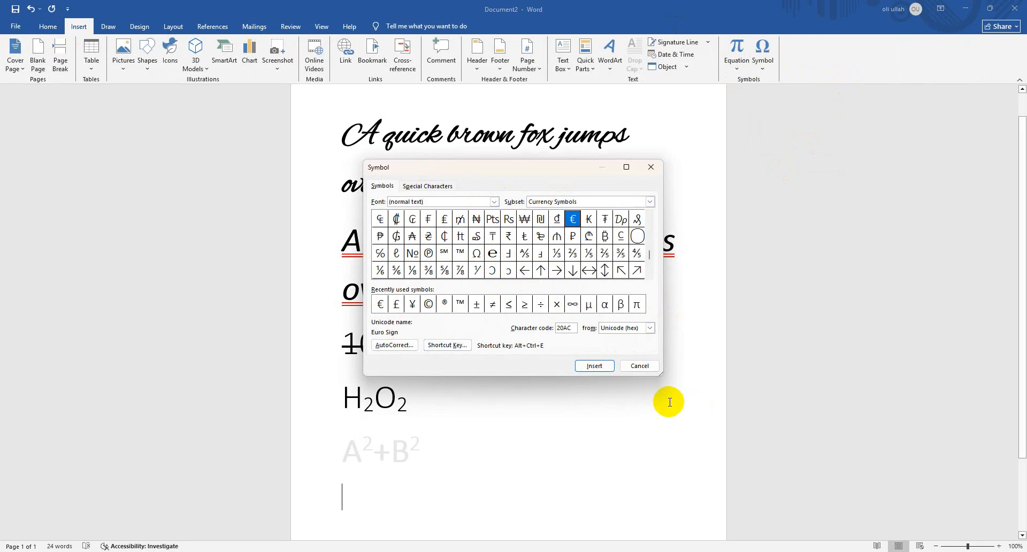
pyautogui.click(636, 366)
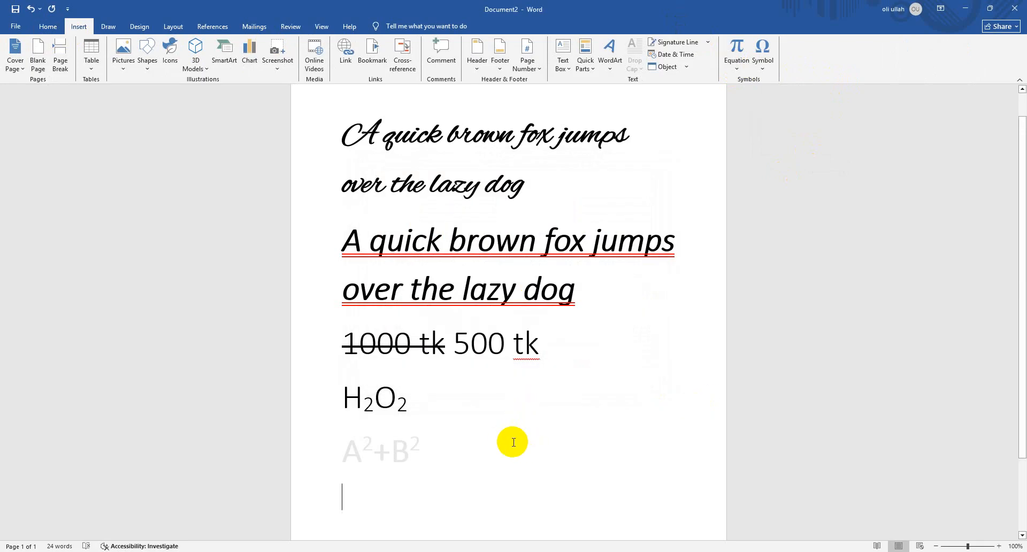
# Enter 50 on the new last line and turn off its superscript formatting
pyautogui.write('5')
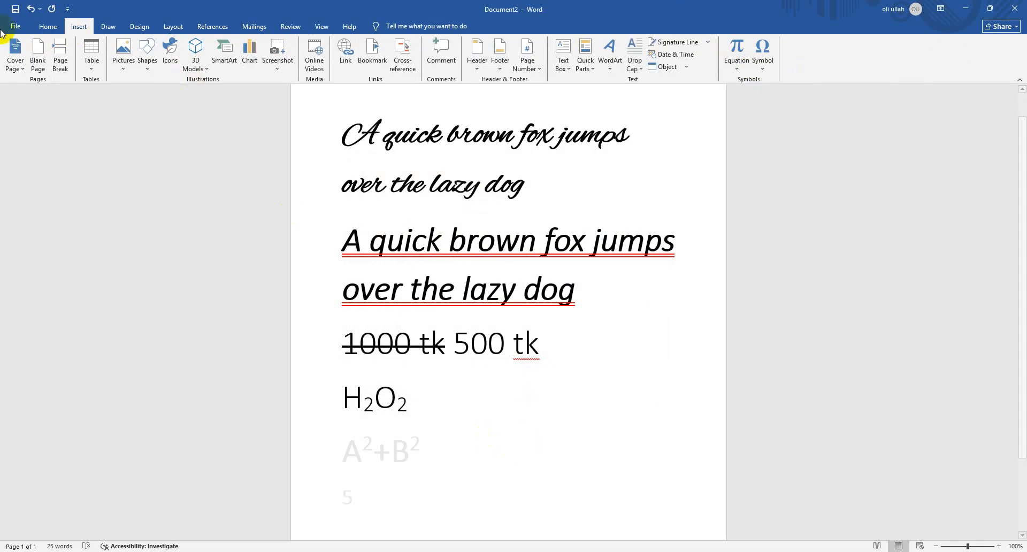
pyautogui.click(48, 26)
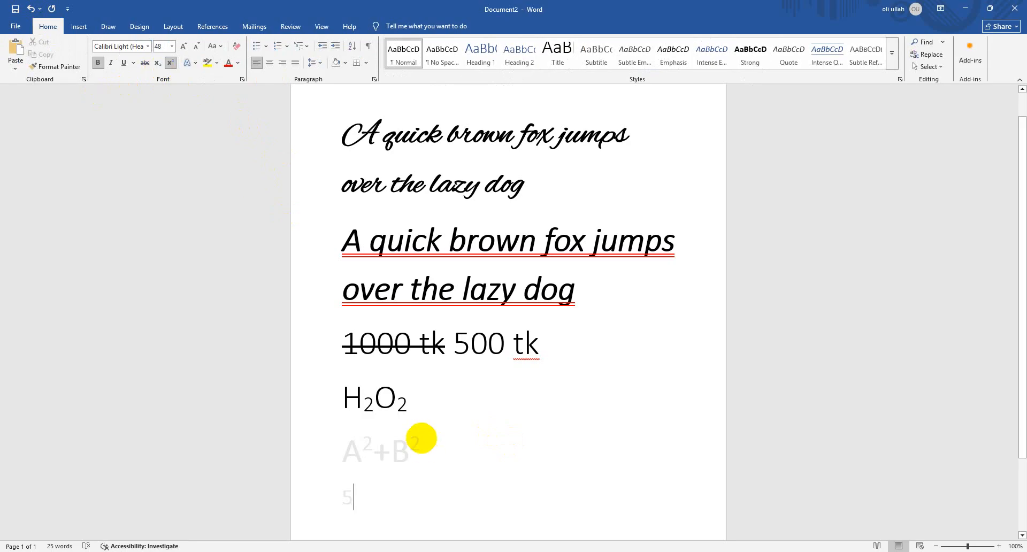
pyautogui.write('0')
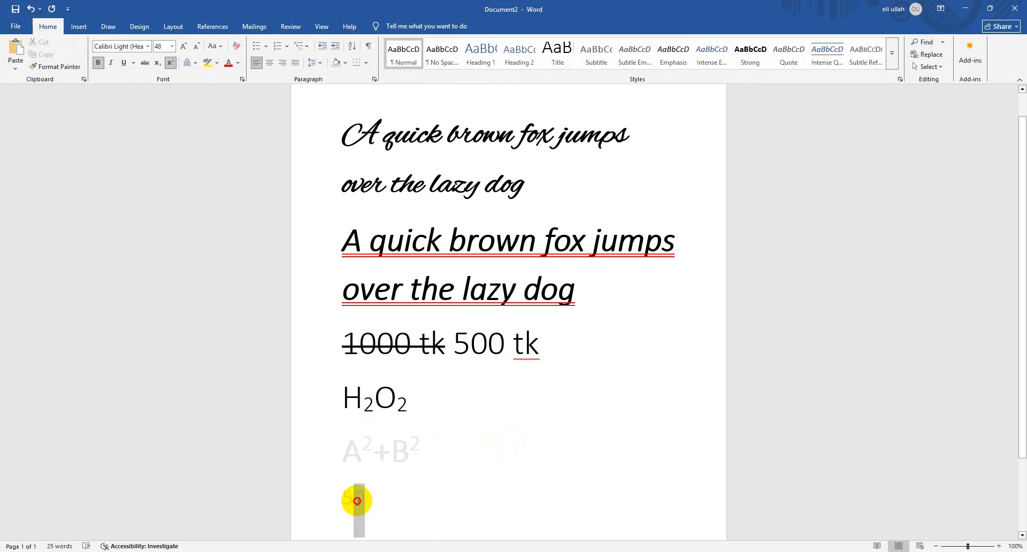
pyautogui.click(329, 504)
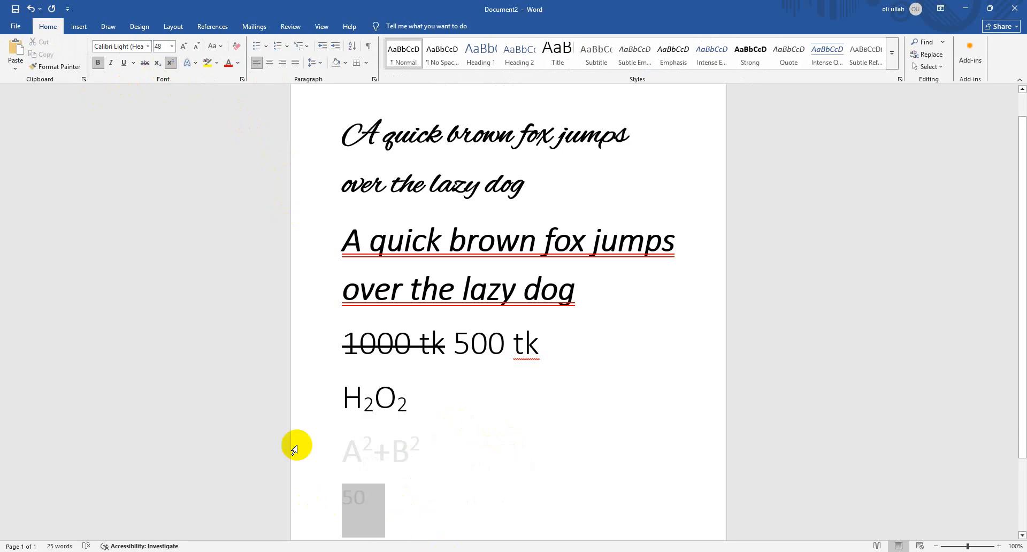
pyautogui.click(172, 68)
pyautogui.click(398, 504)
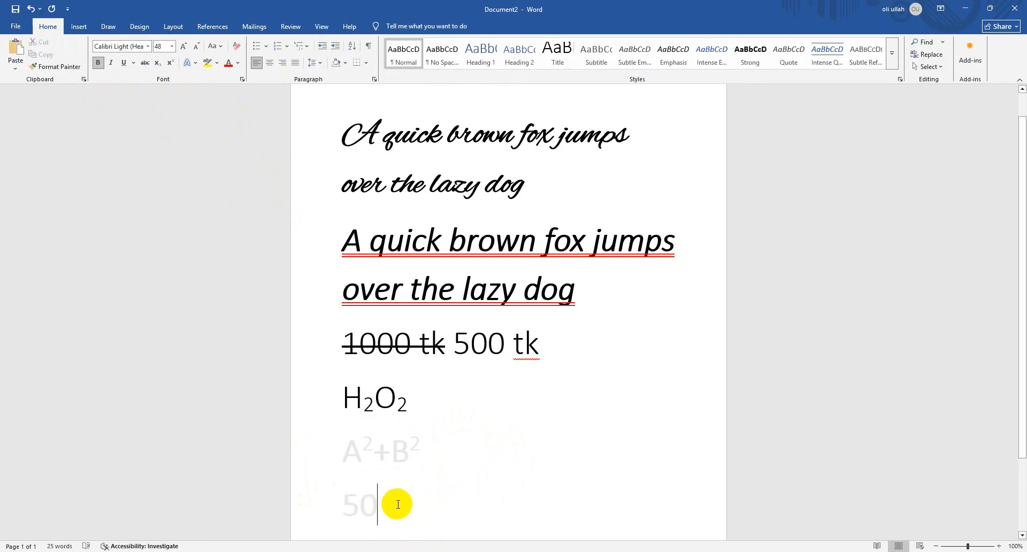
# Make only the 0 of the 50 on the last line superscript
pyautogui.moveTo(362, 503); pyautogui.dragTo(379, 503)
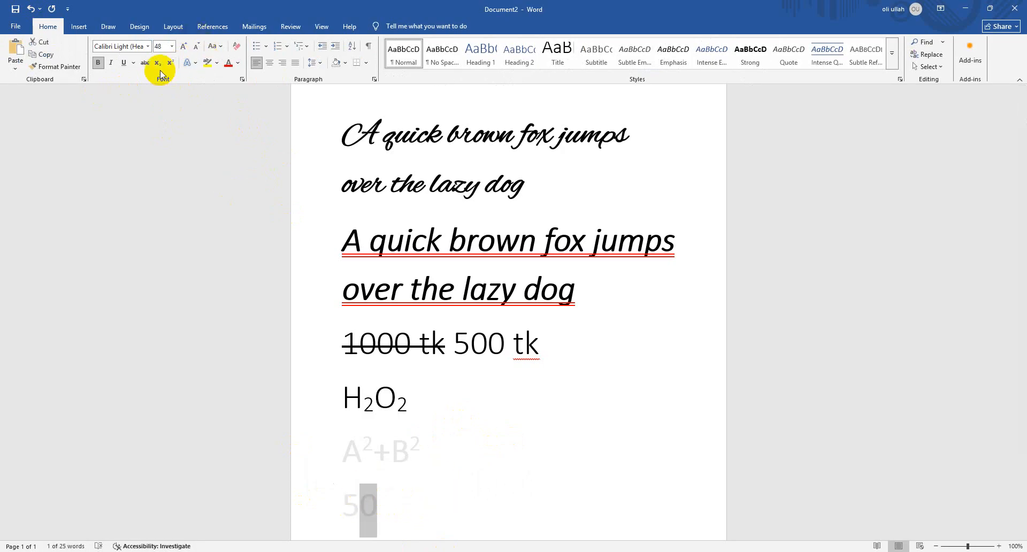
pyautogui.click(441, 451)
pyautogui.scroll(-1, 374, 488)
pyautogui.click(363, 484)
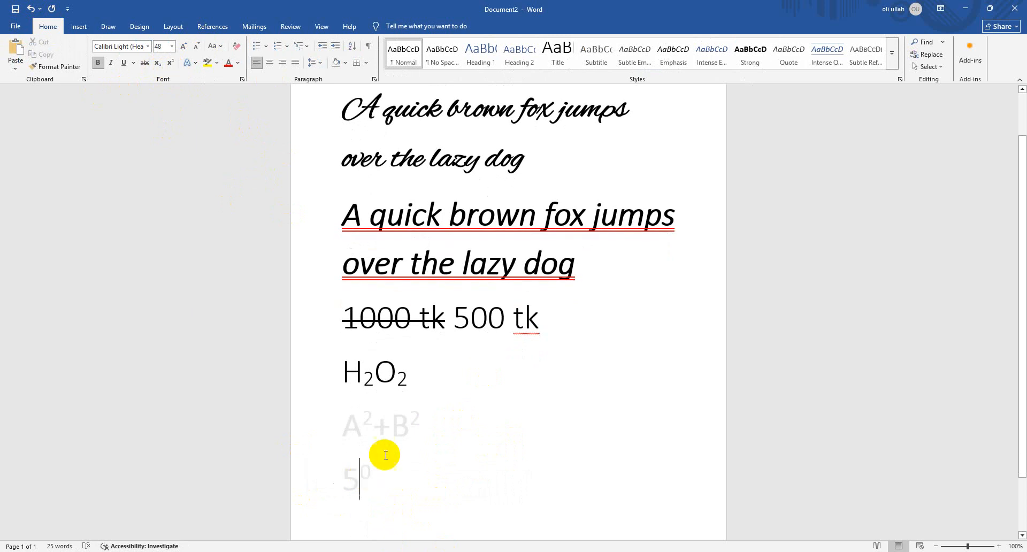
# Bring up the quick symbol choices, leave them unused, and delete the 5⁰ text from the last line
pyautogui.click(78, 26)
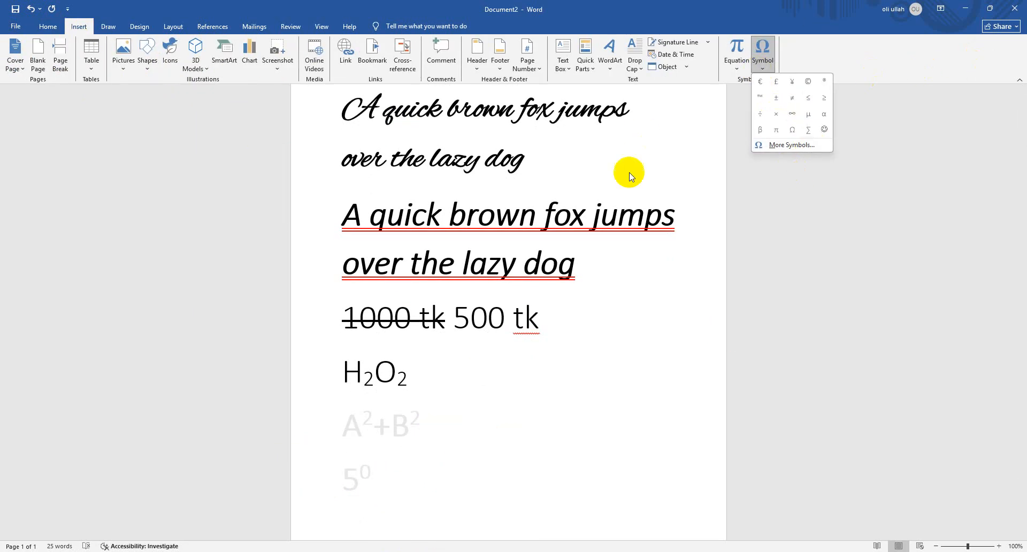
pyautogui.click(380, 485)
pyautogui.click(267, 458)
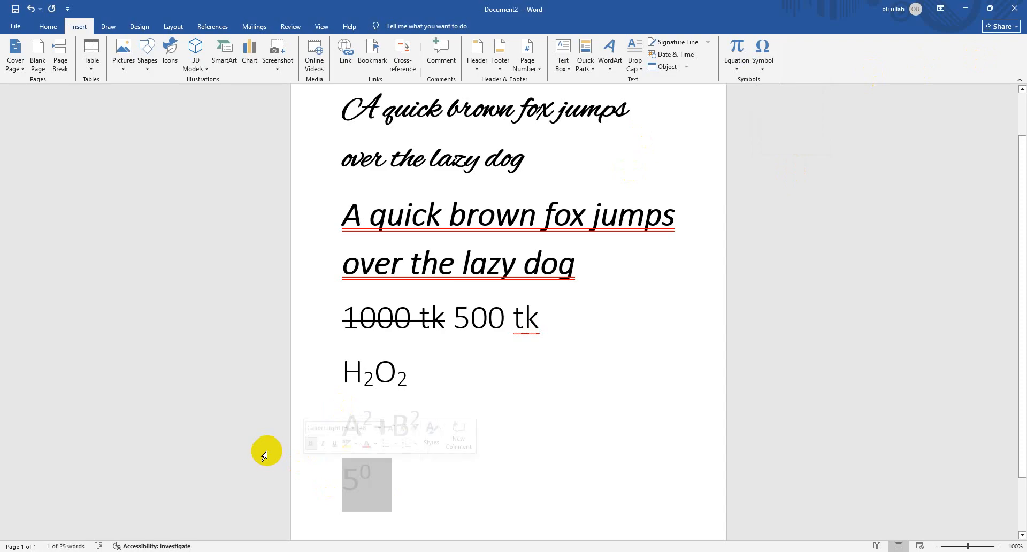
pyautogui.press('Delete')
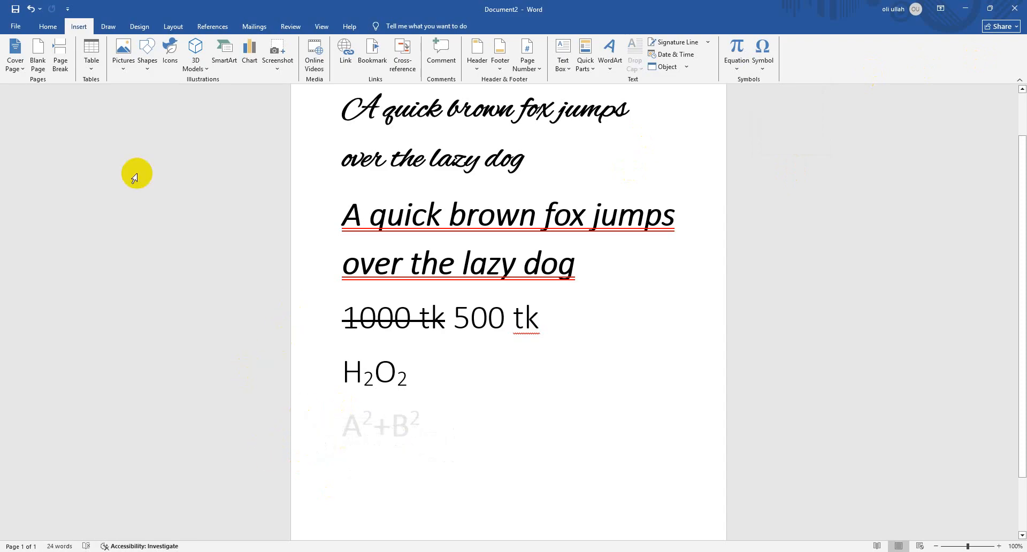
# Select the entire document and clear all formatting from its text
pyautogui.click(51, 27)
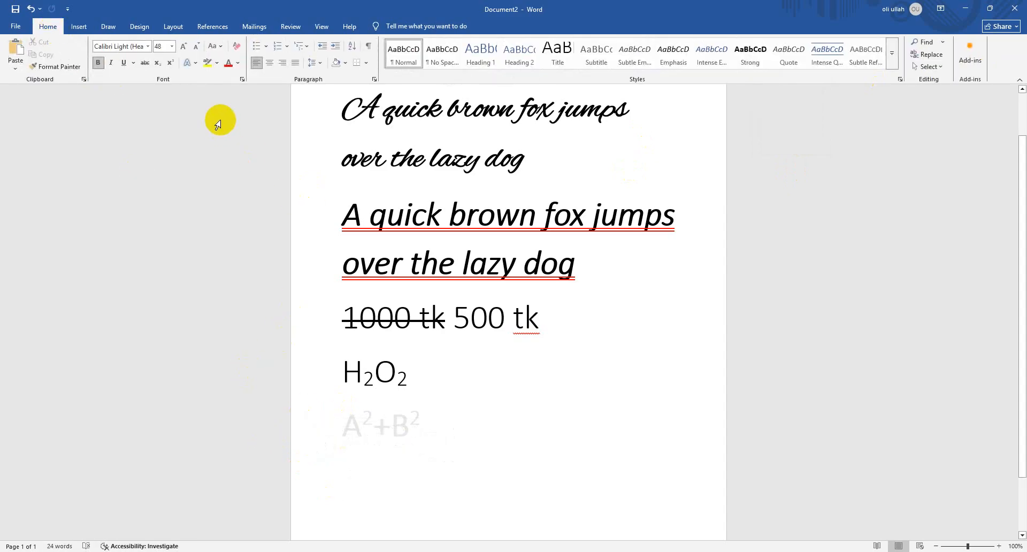
pyautogui.moveTo(458, 429); pyautogui.dragTo(264, 414)
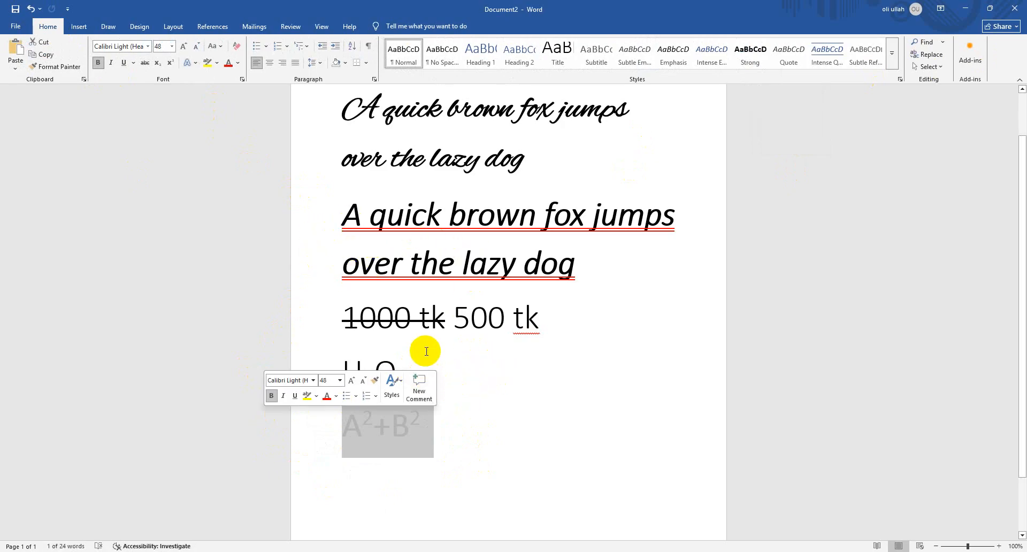
pyautogui.click(416, 374)
pyautogui.click(321, 367)
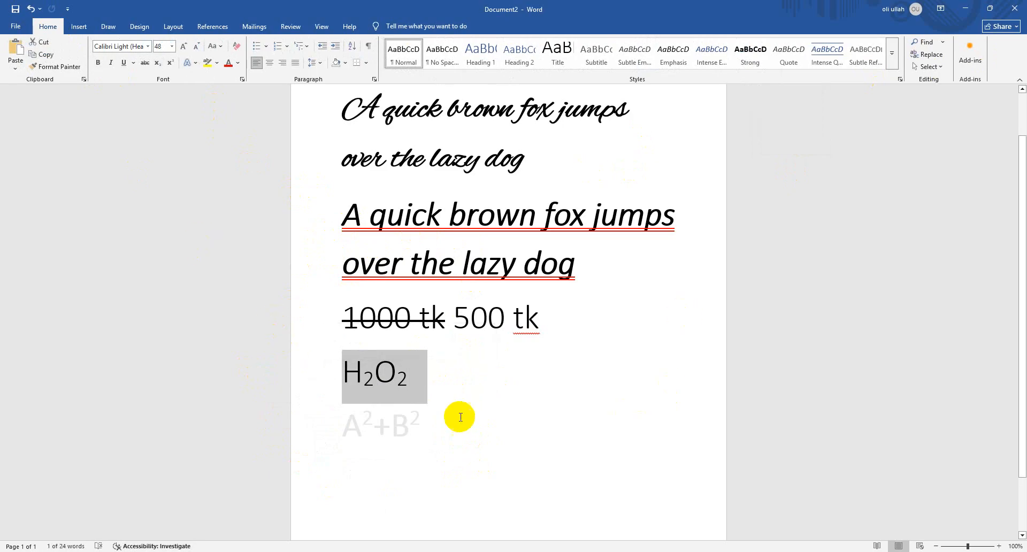
pyautogui.moveTo(431, 423); pyautogui.dragTo(339, 424)
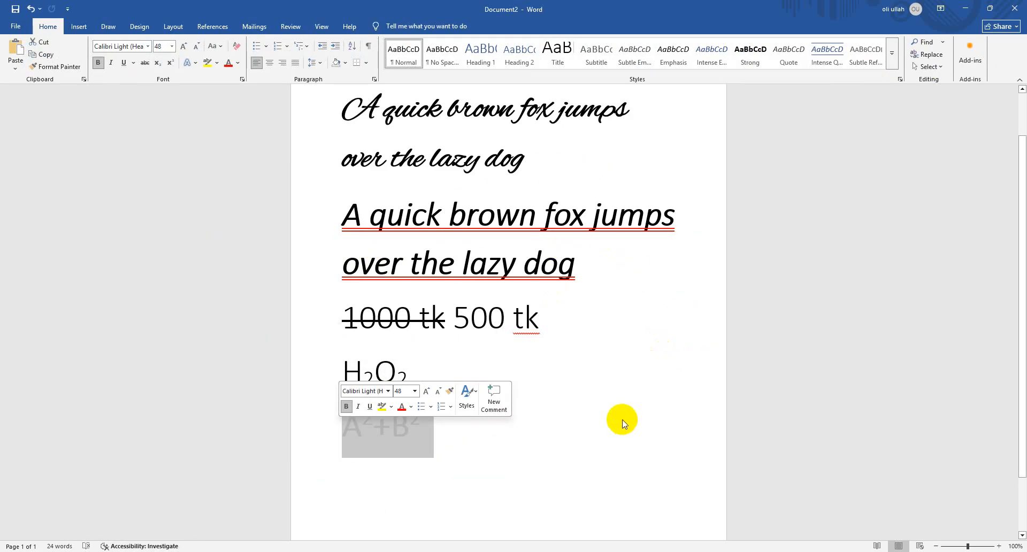
pyautogui.hotkey('ctrl', 'a')
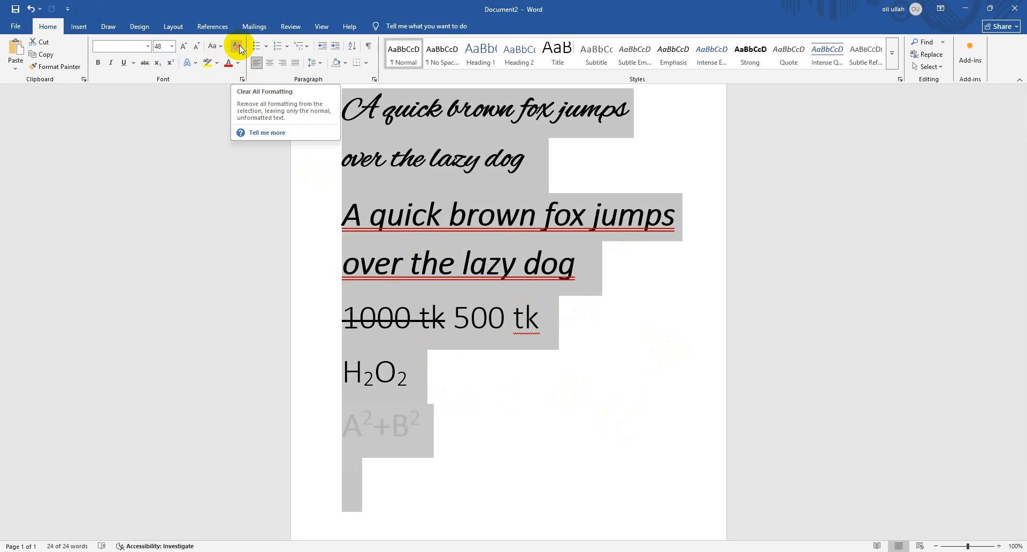
pyautogui.click(239, 46)
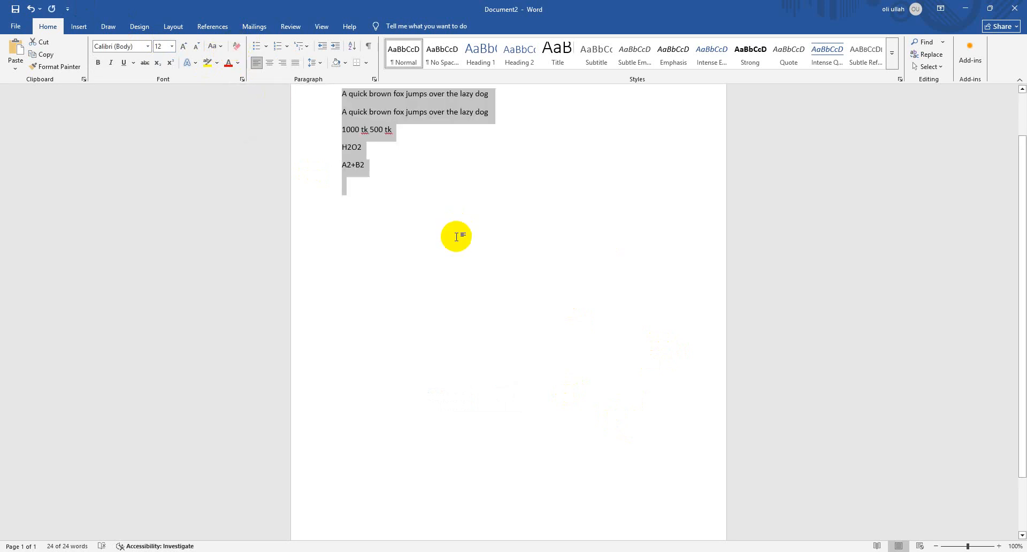
pyautogui.scroll(2, 427, 236)
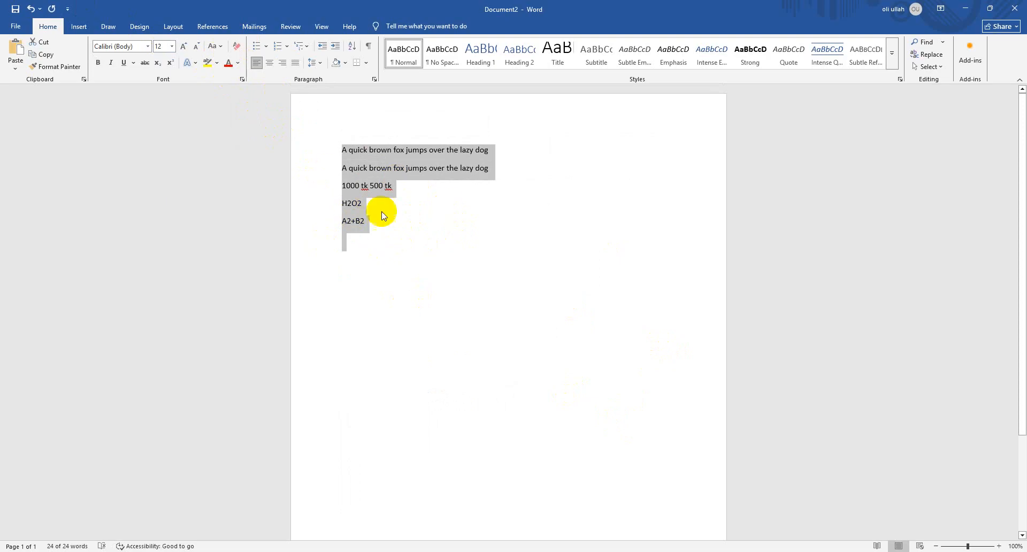
pyautogui.click(386, 227)
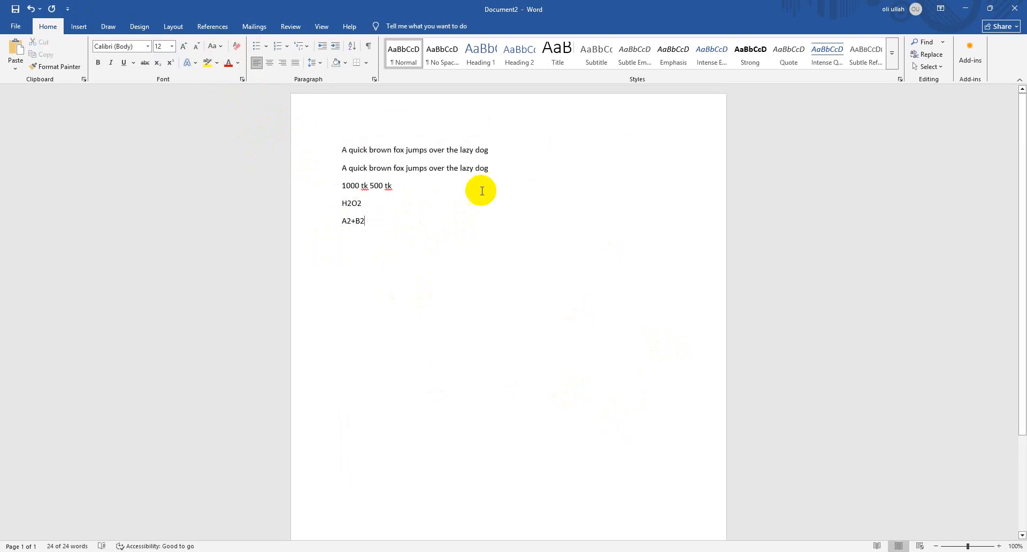
# Highlight the second "A quick brown fox jumps over the lazy dog" line in yellow and remove the highlight with No Color
pyautogui.moveTo(490, 170); pyautogui.dragTo(323, 165)
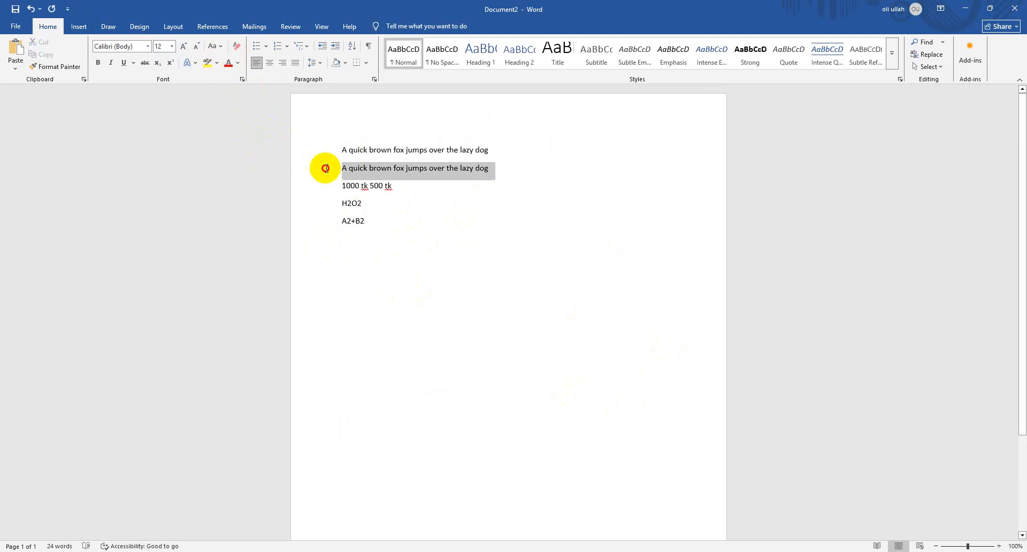
pyautogui.click(218, 63)
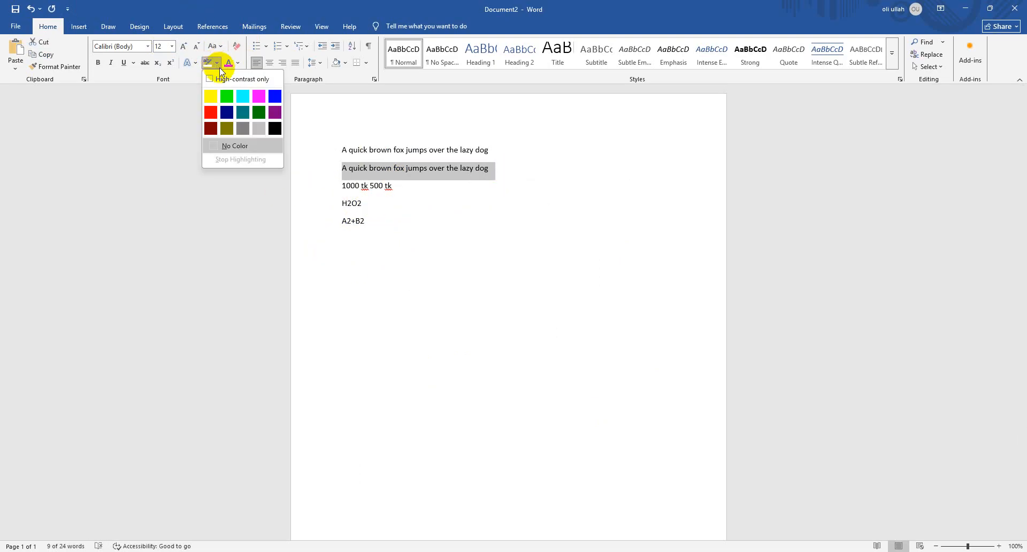
pyautogui.click(208, 98)
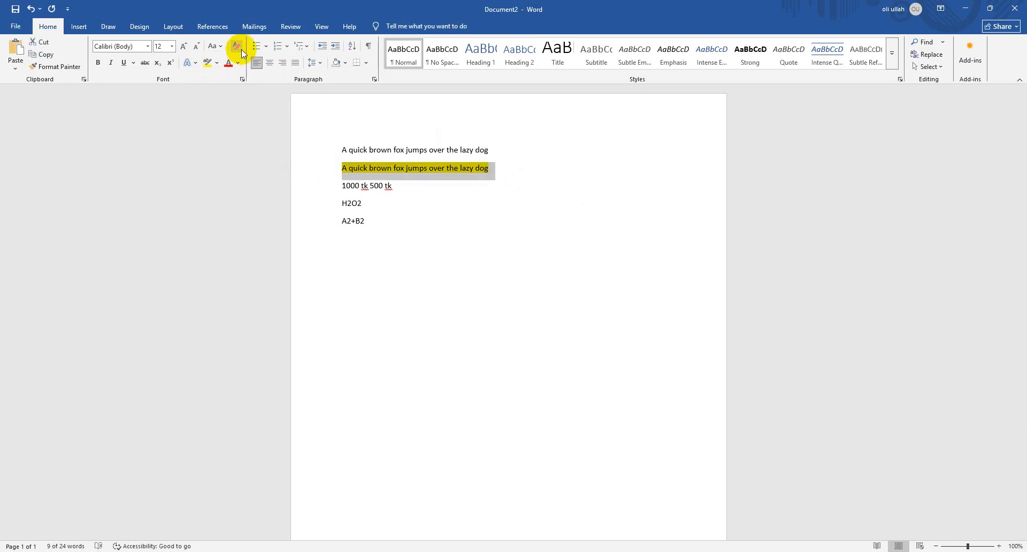
pyautogui.click(216, 66)
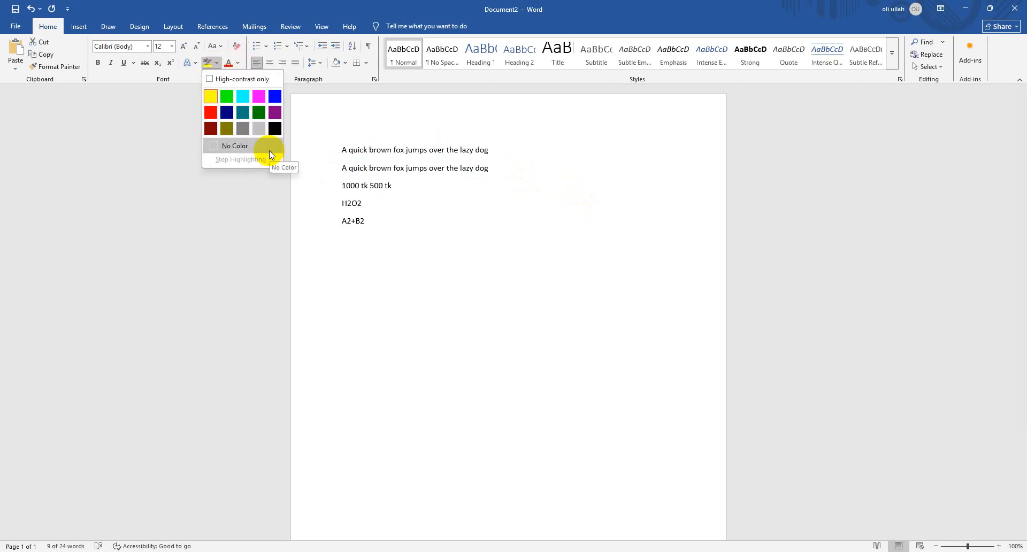
pyautogui.click(217, 64)
pyautogui.click(217, 64)
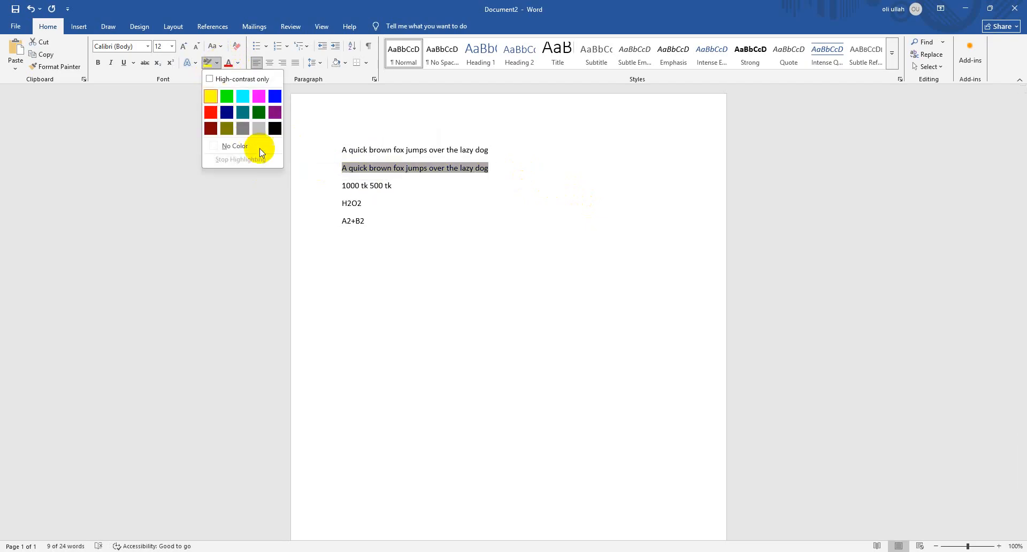
pyautogui.click(260, 149)
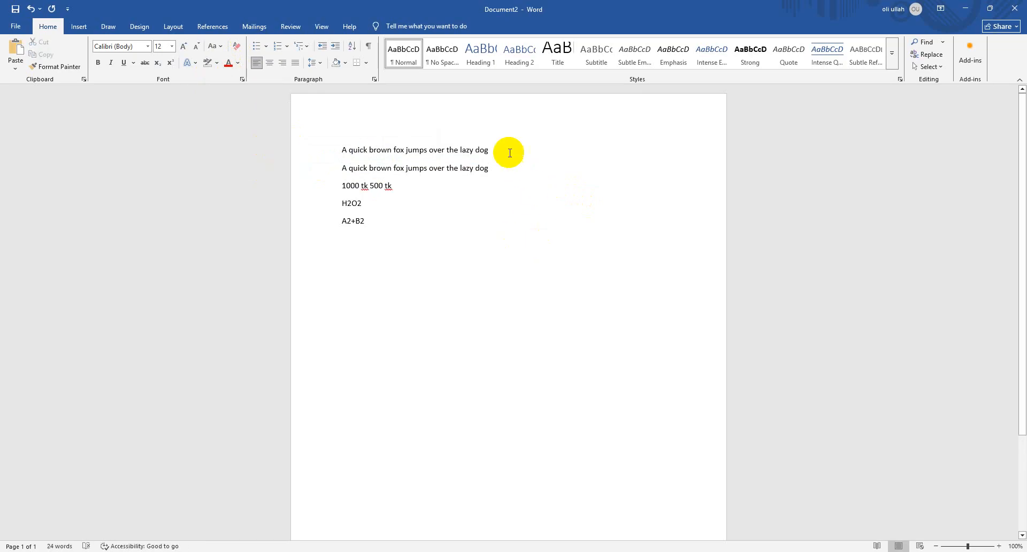
# Apply light grey theme-color paragraph shading to the first "A quick brown fox jumps over the lazy dog" line
pyautogui.moveTo(510, 153); pyautogui.dragTo(188, 143)
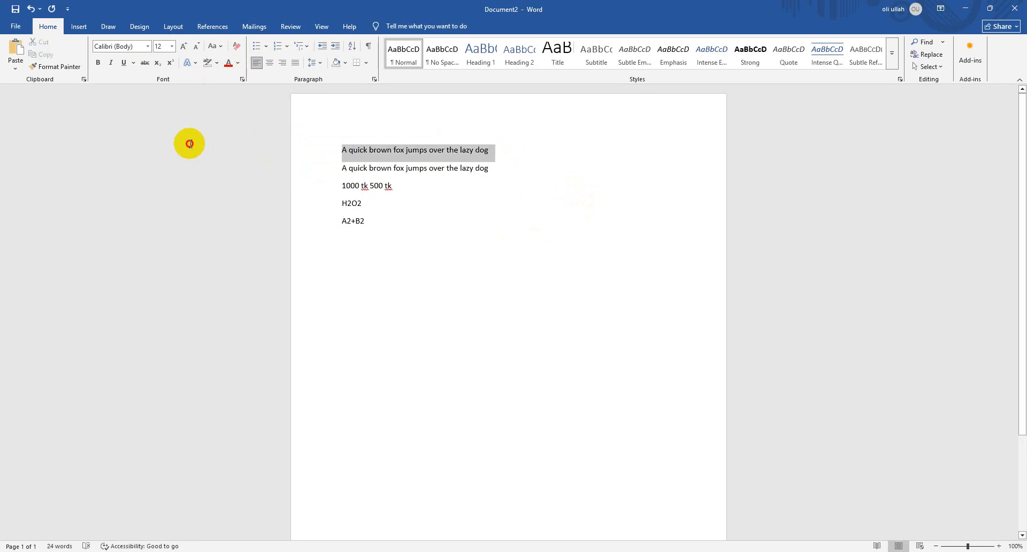
pyautogui.click(346, 64)
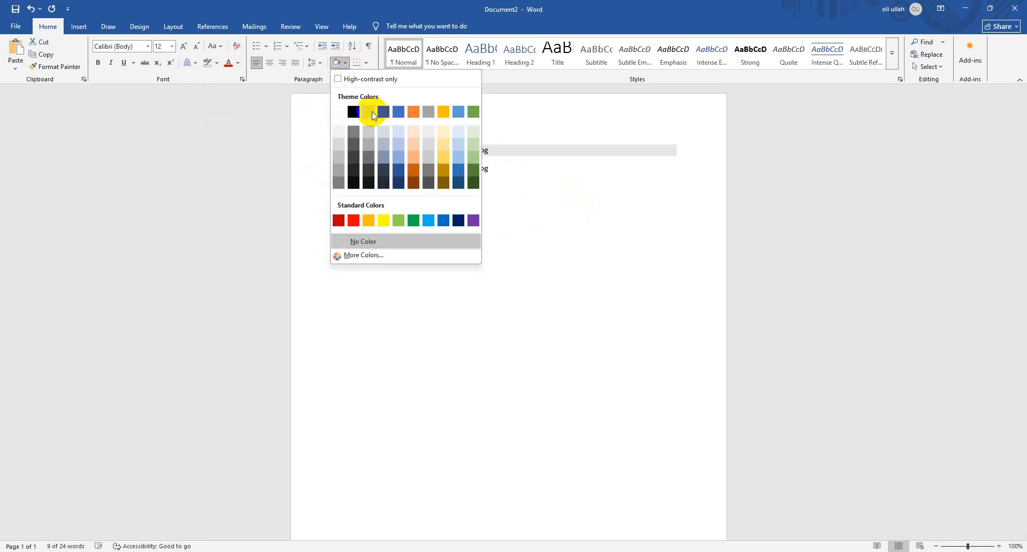
pyautogui.click(368, 130)
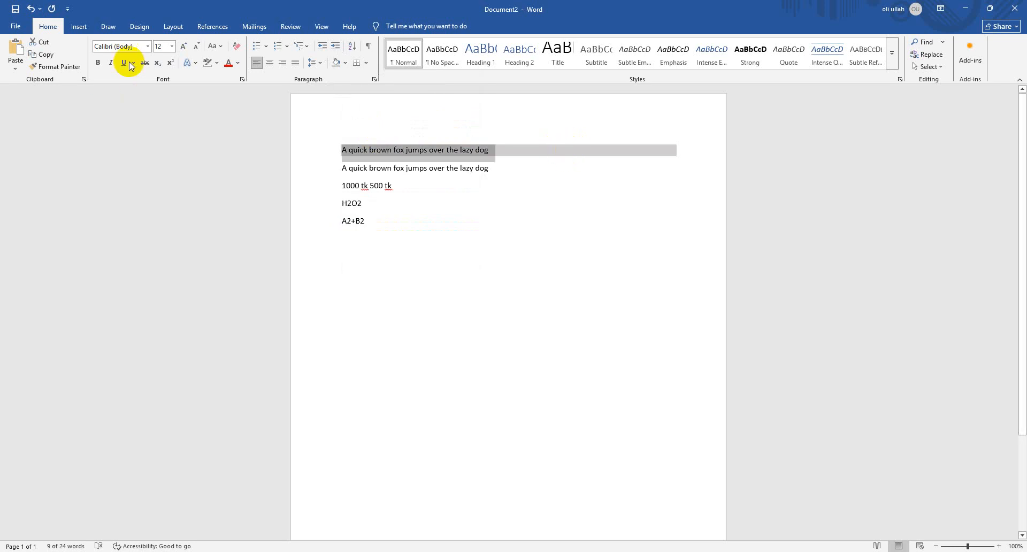
# Apply blue theme-color paragraph shading to the first "A quick brown fox jumps over the lazy dog" line
pyautogui.click(347, 63)
pyautogui.click(216, 63)
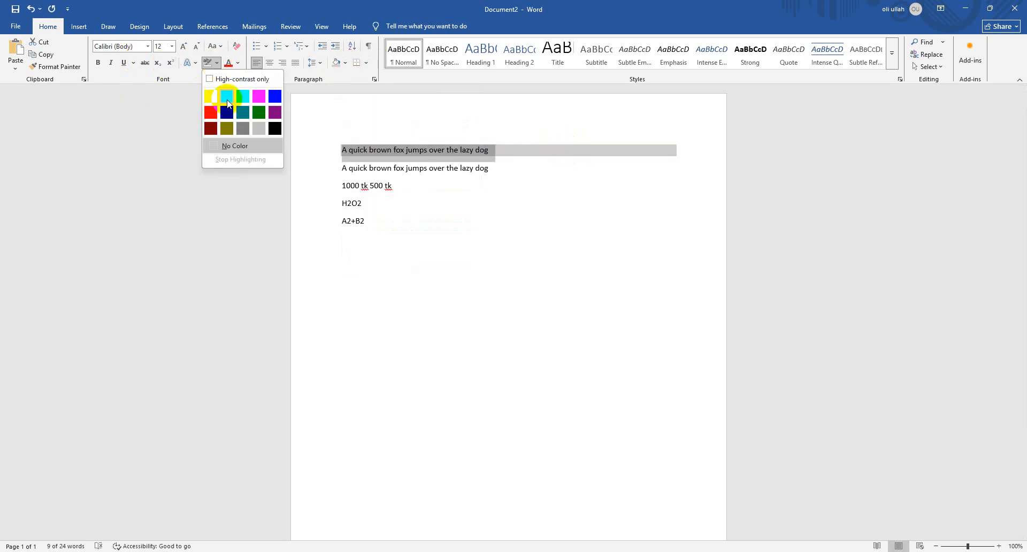
pyautogui.click(346, 64)
pyautogui.click(402, 116)
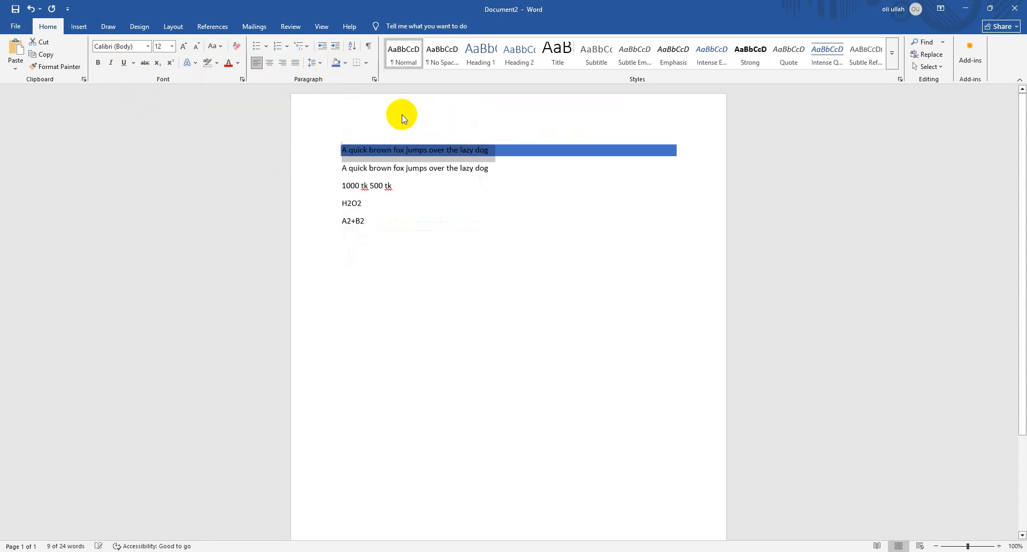
# Remove the paragraph shading from the first "A quick brown fox jumps over the lazy dog" line with No Color
pyautogui.click(346, 66)
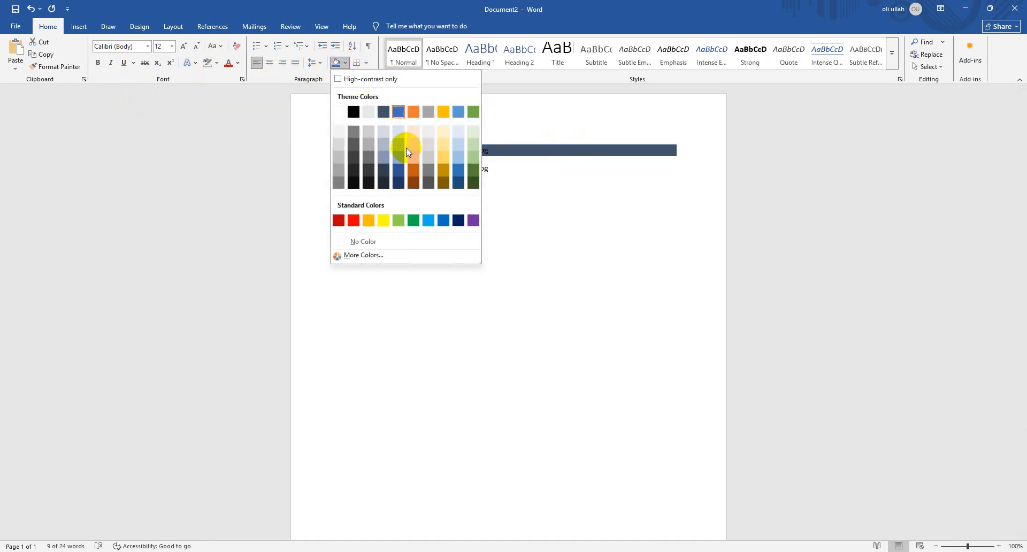
pyautogui.click(391, 240)
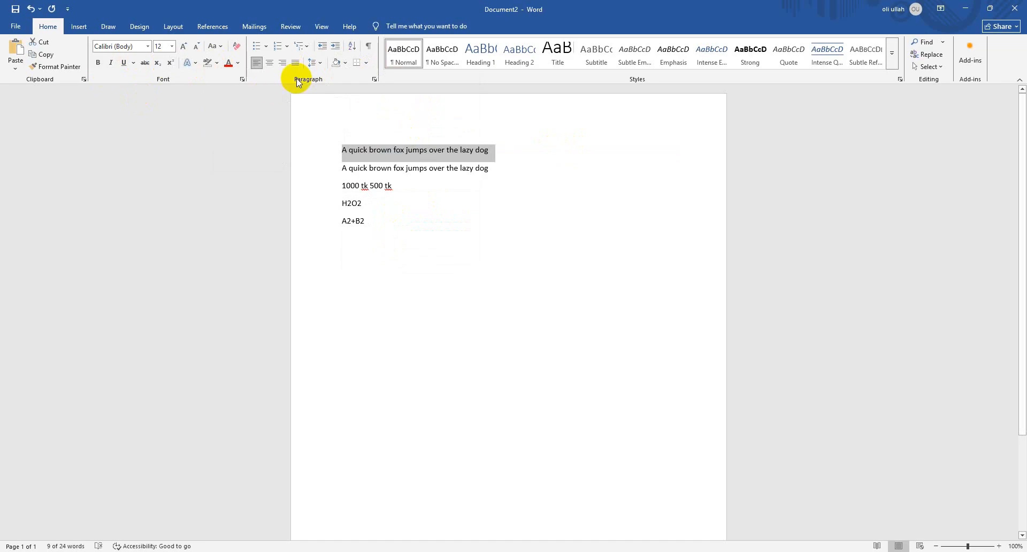
pyautogui.click(345, 62)
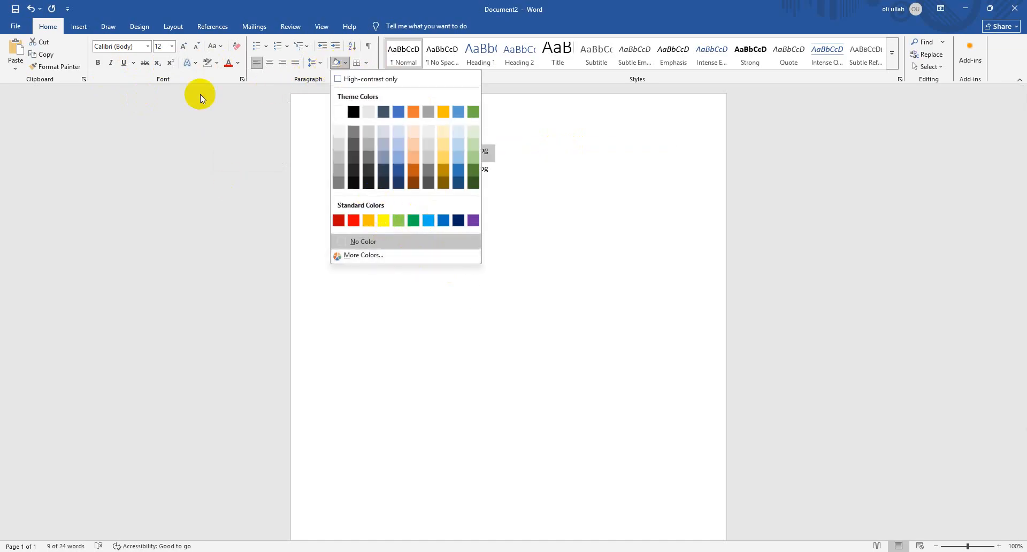
pyautogui.press('Escape')
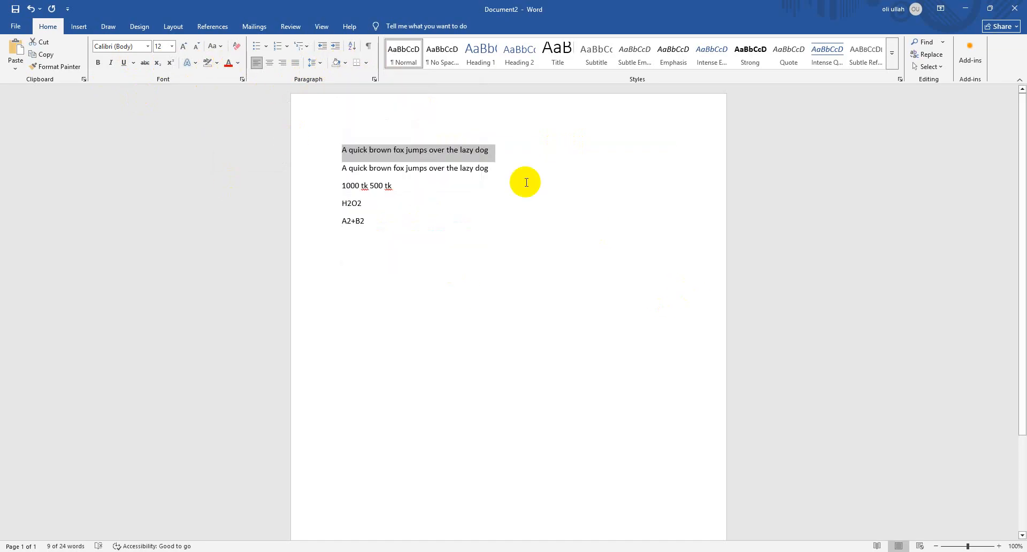
# Enlarge the first "A quick brown fox jumps over the lazy dog" line to 26 pt and make it bold
pyautogui.click(184, 46)
pyautogui.click(184, 47)
pyautogui.click(183, 46)
pyautogui.click(184, 47)
pyautogui.click(184, 47)
pyautogui.click(184, 47)
pyautogui.click(184, 46)
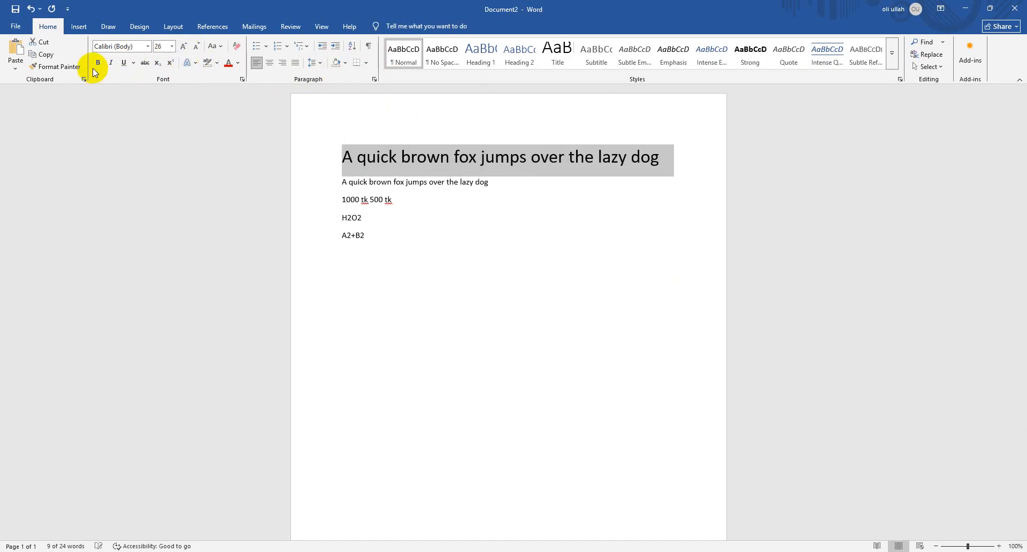
pyautogui.click(98, 63)
# Color the first line's text with a blue-gray theme color and apply the light Linear Up gradient to it
pyautogui.click(237, 65)
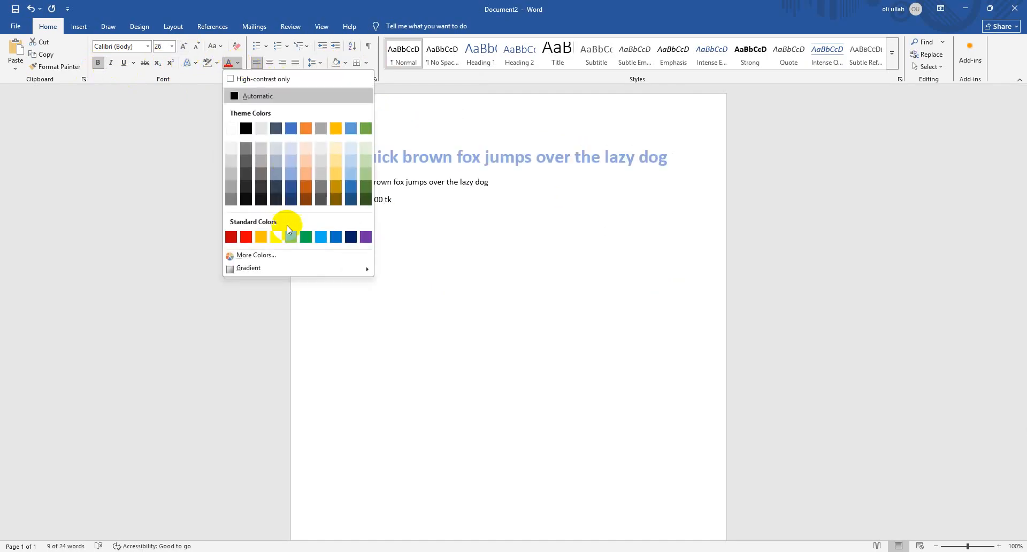
pyautogui.click(274, 174)
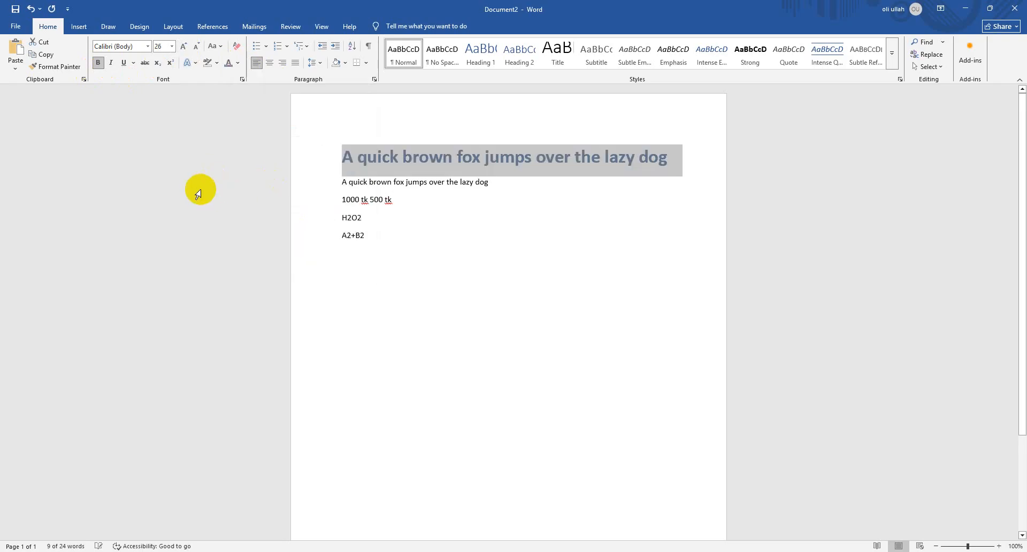
pyautogui.click(238, 62)
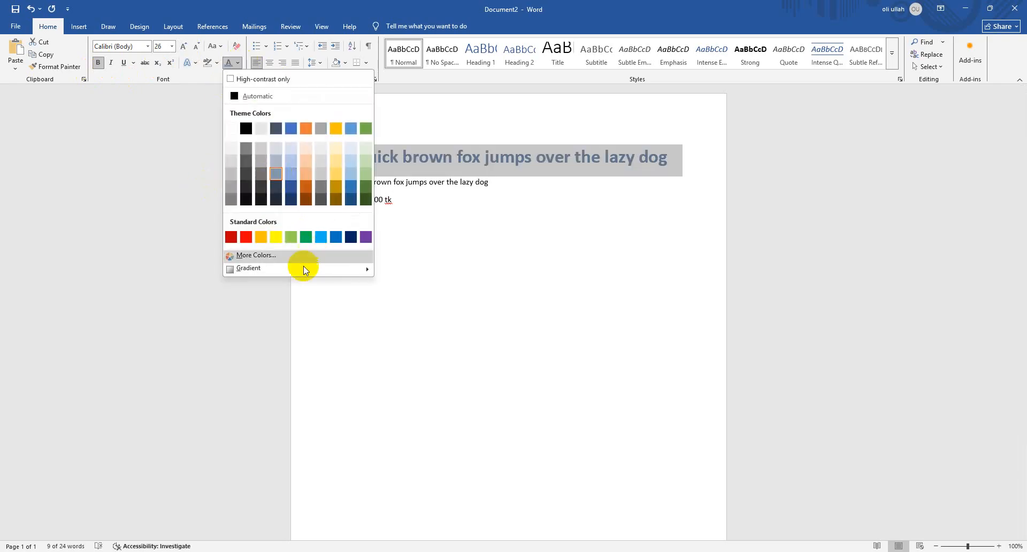
pyautogui.moveTo(303, 271)
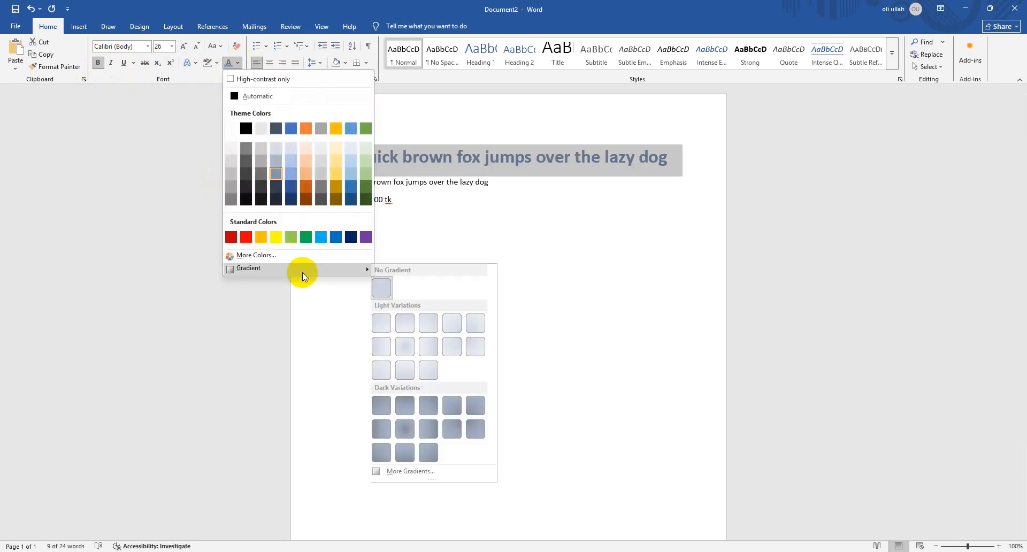
pyautogui.click(415, 374)
# Open the additional gradient options and fill the first line's text with an orange radial preset gradient
pyautogui.click(240, 62)
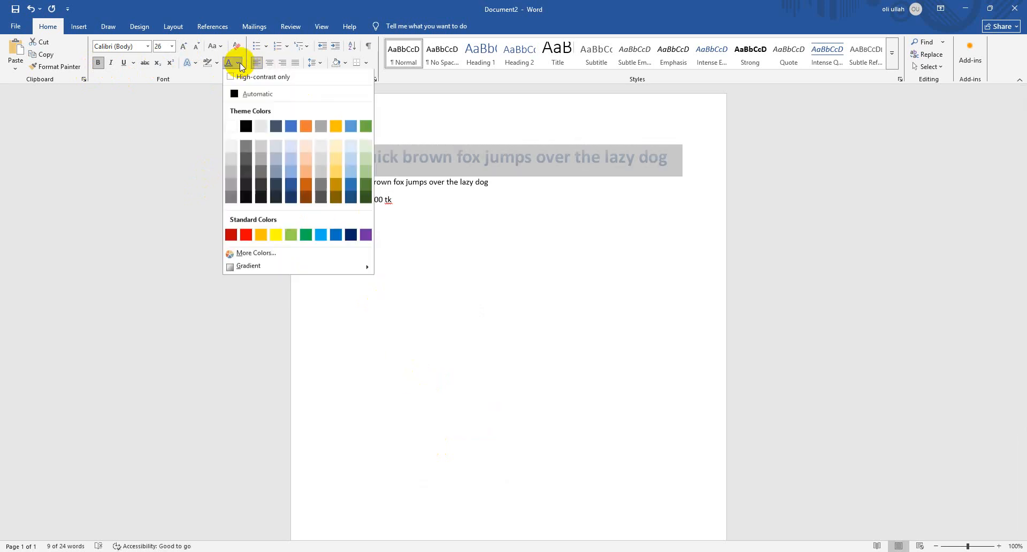
pyautogui.moveTo(284, 271)
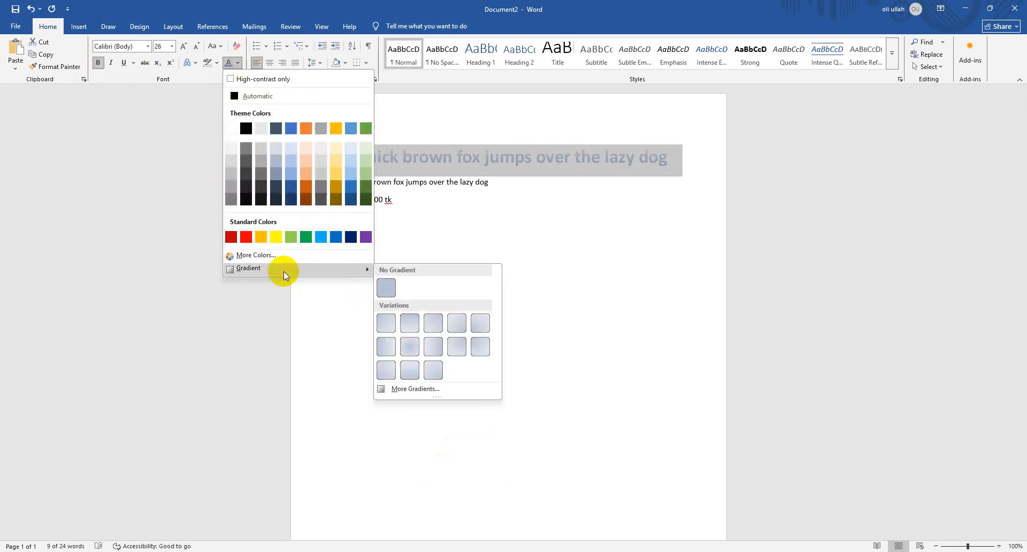
pyautogui.click(440, 389)
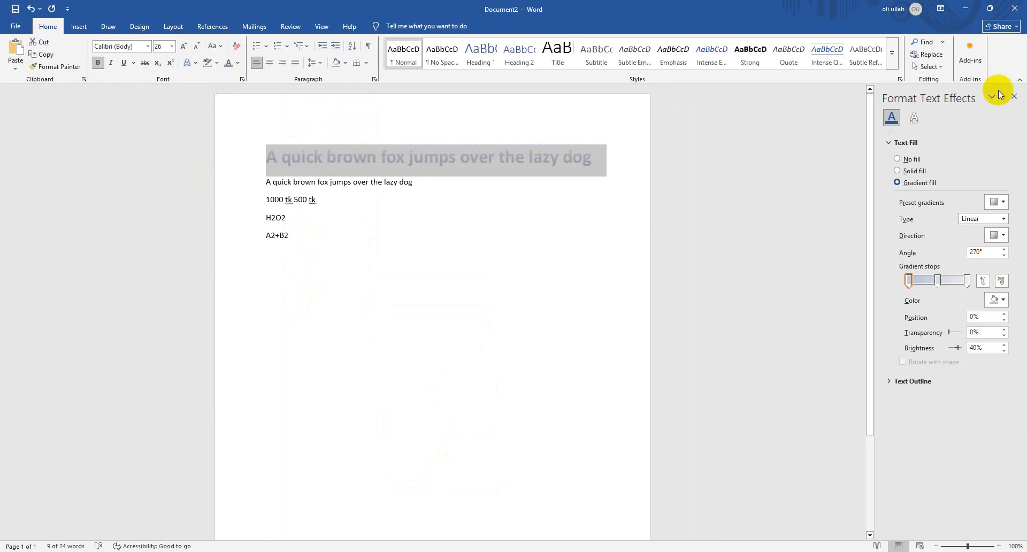
pyautogui.click(1001, 203)
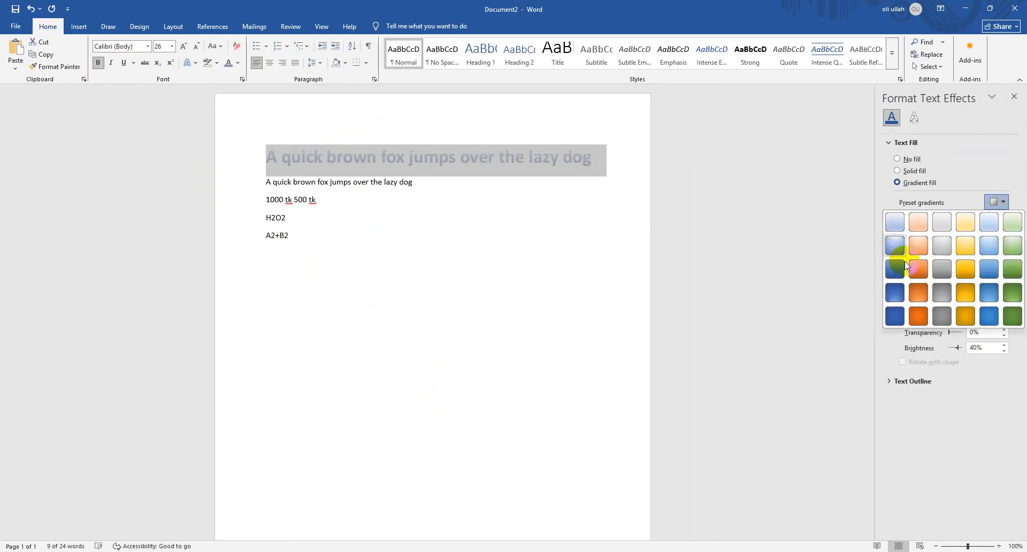
pyautogui.click(921, 289)
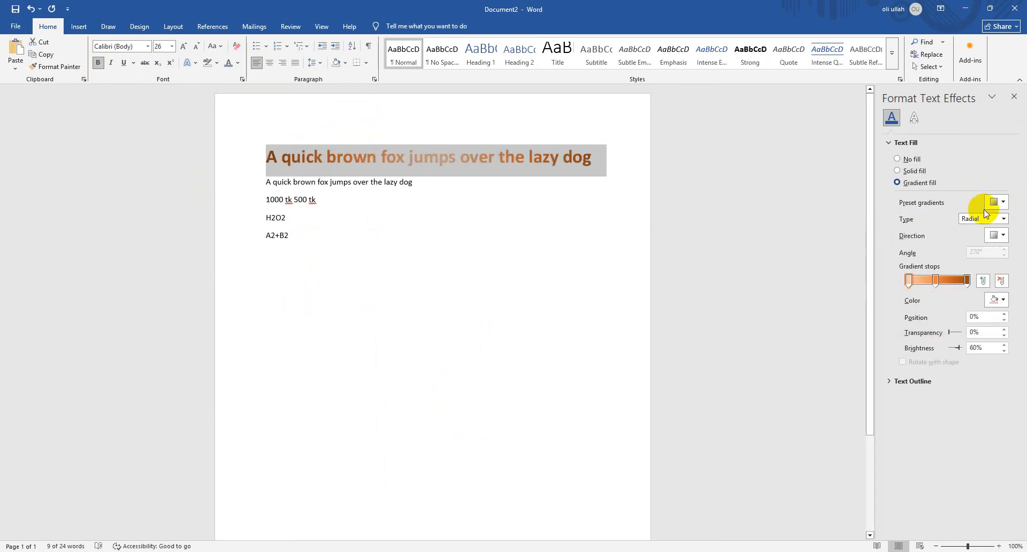
# Set the font color of the first "A quick brown fox jumps over the lazy dog" line to the black theme color
pyautogui.click(238, 63)
pyautogui.click(244, 129)
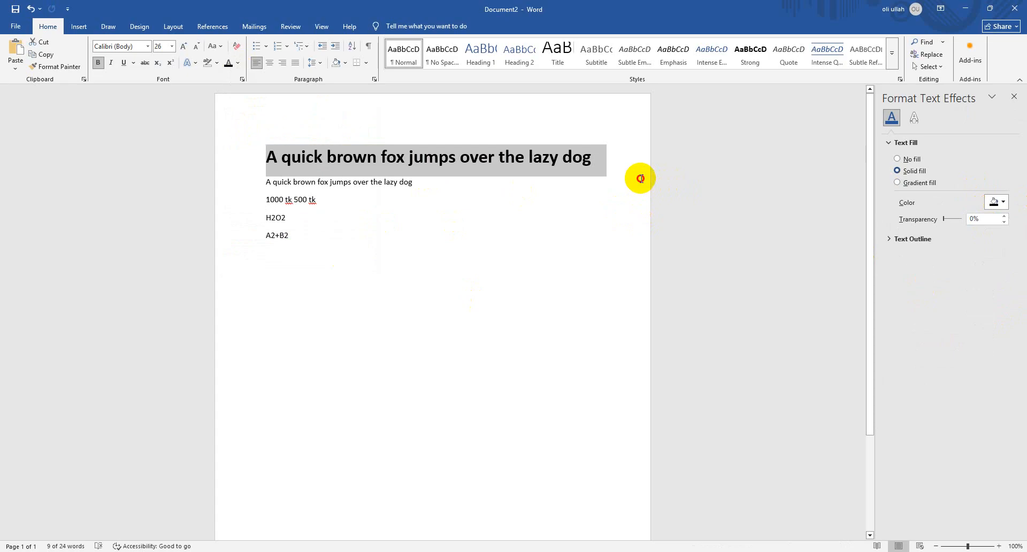
pyautogui.moveTo(629, 171); pyautogui.dragTo(262, 146)
pyautogui.click(239, 63)
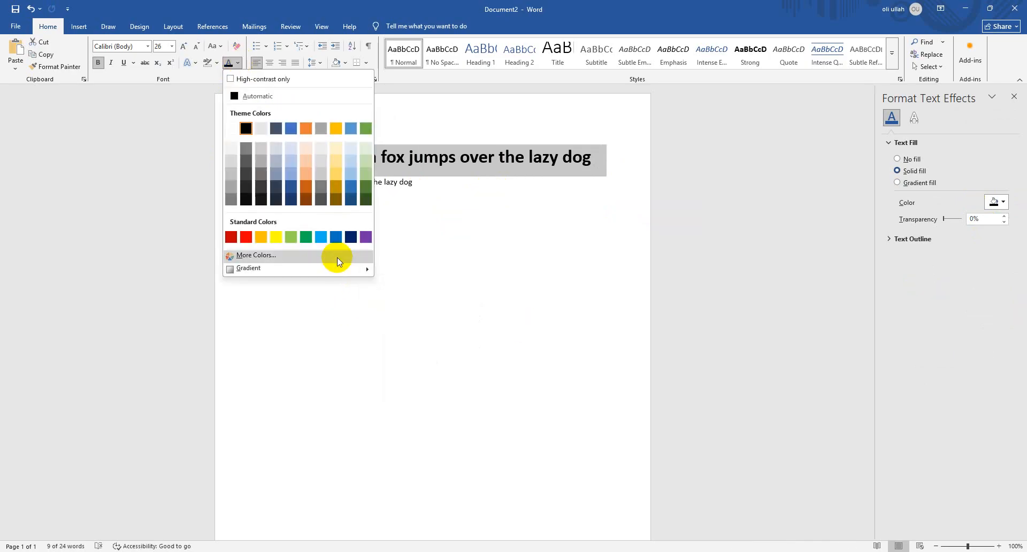
pyautogui.click(415, 338)
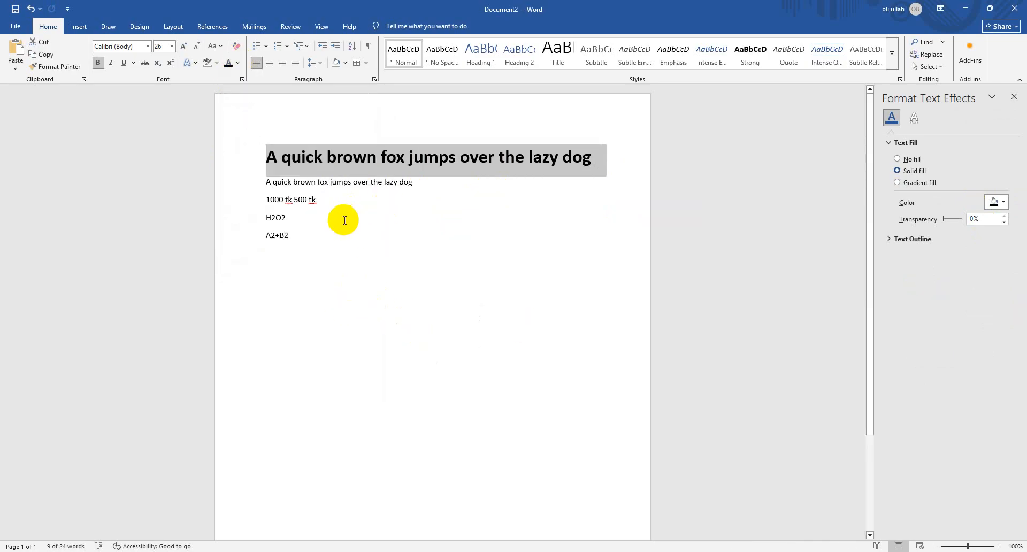
# Try center and right alignment on the second "A quick brown fox jumps over the lazy dog" line and return it to left alignment
pyautogui.moveTo(425, 183); pyautogui.dragTo(231, 188)
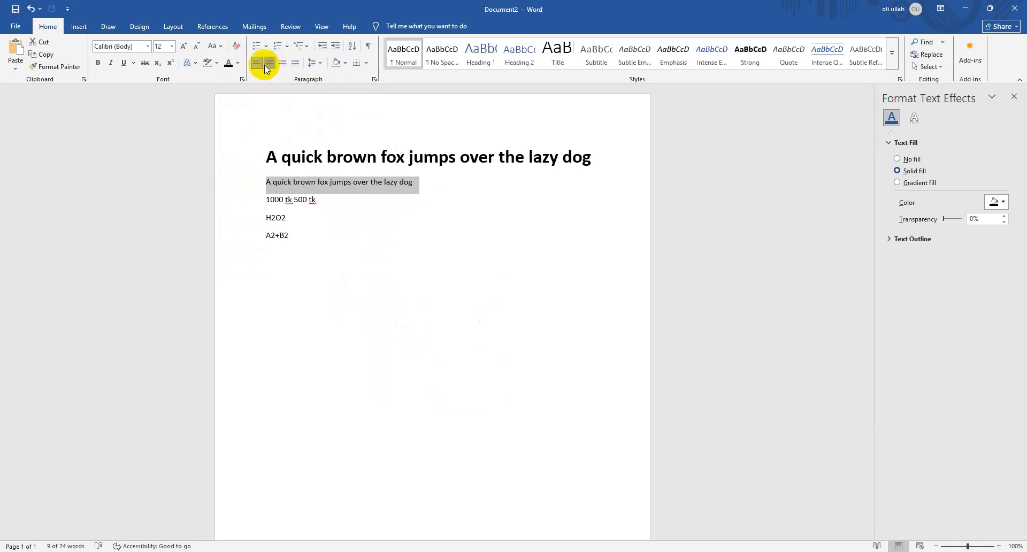
pyautogui.click(267, 64)
pyautogui.click(286, 65)
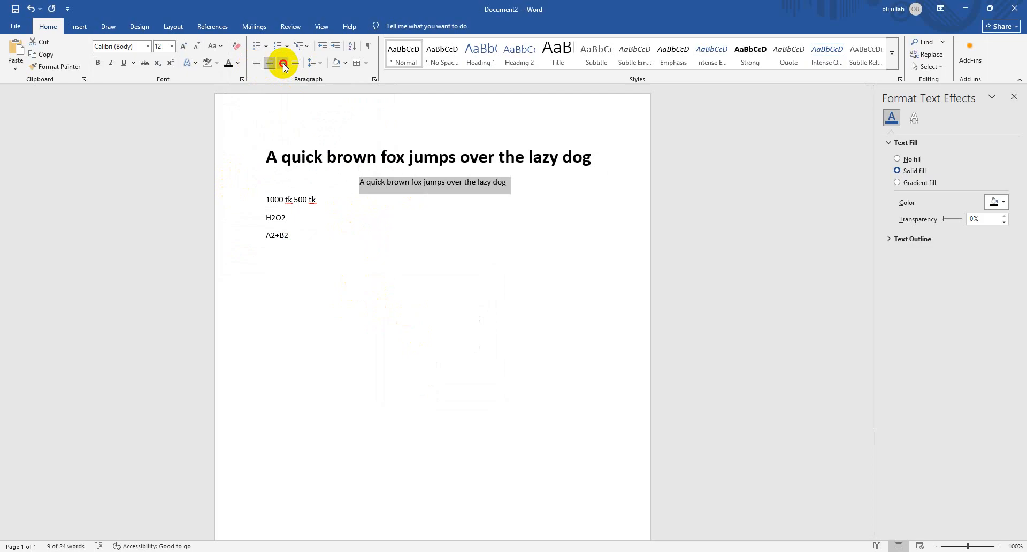
pyautogui.click(257, 64)
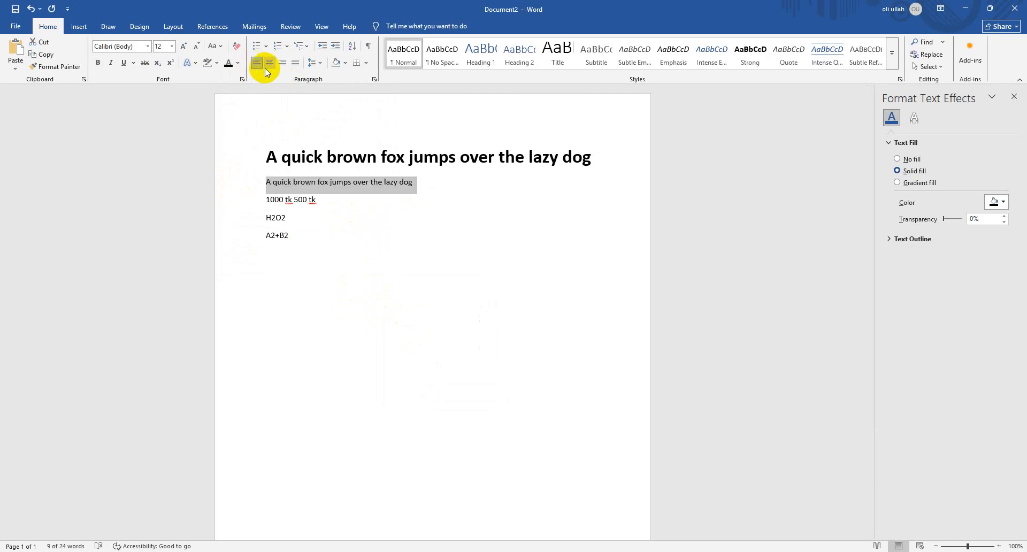
# Insert a new line reading "Headline" above the large bold sentence at the start of the document
pyautogui.click(253, 164)
pyautogui.click(269, 154)
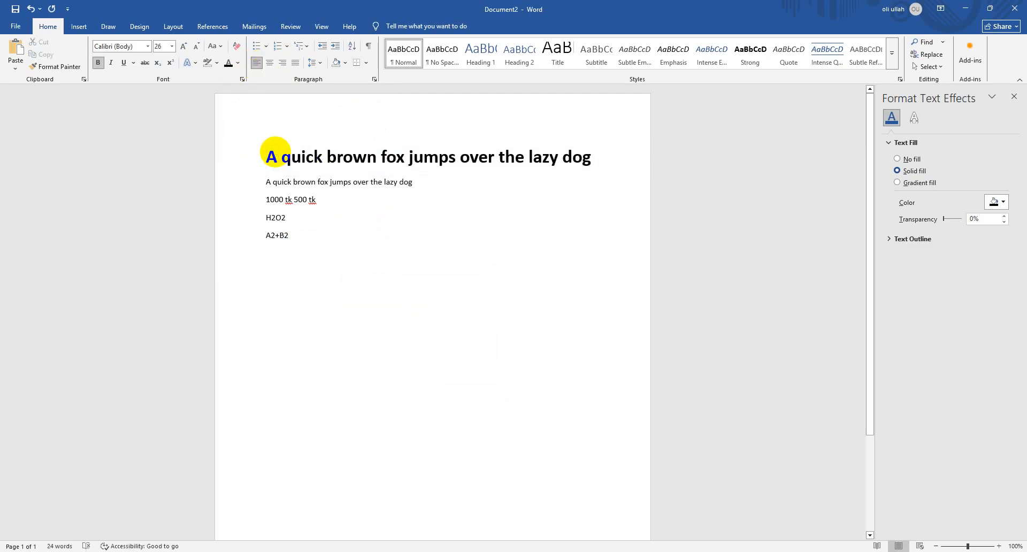
pyautogui.press('Return')
pyautogui.write('H')
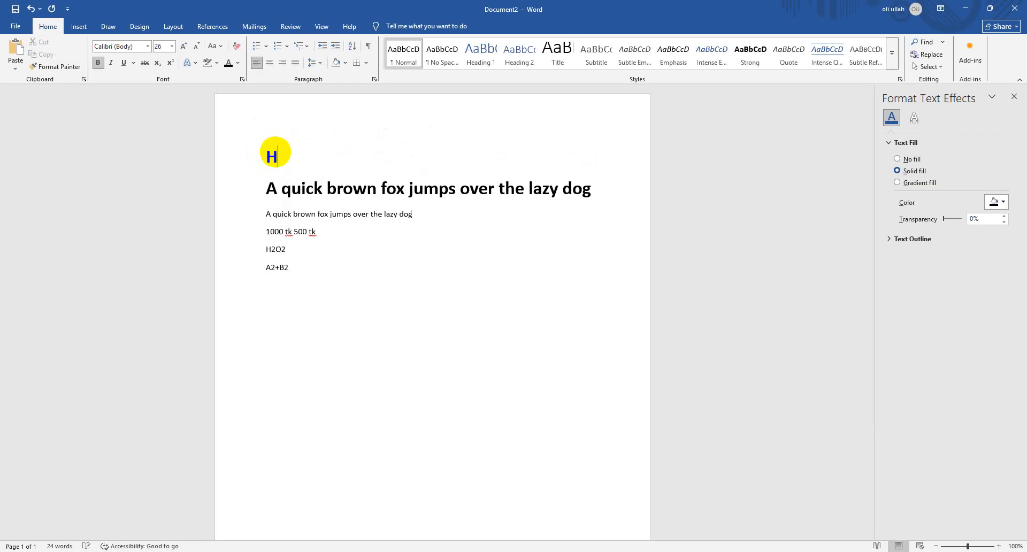
pyautogui.write('eadline')
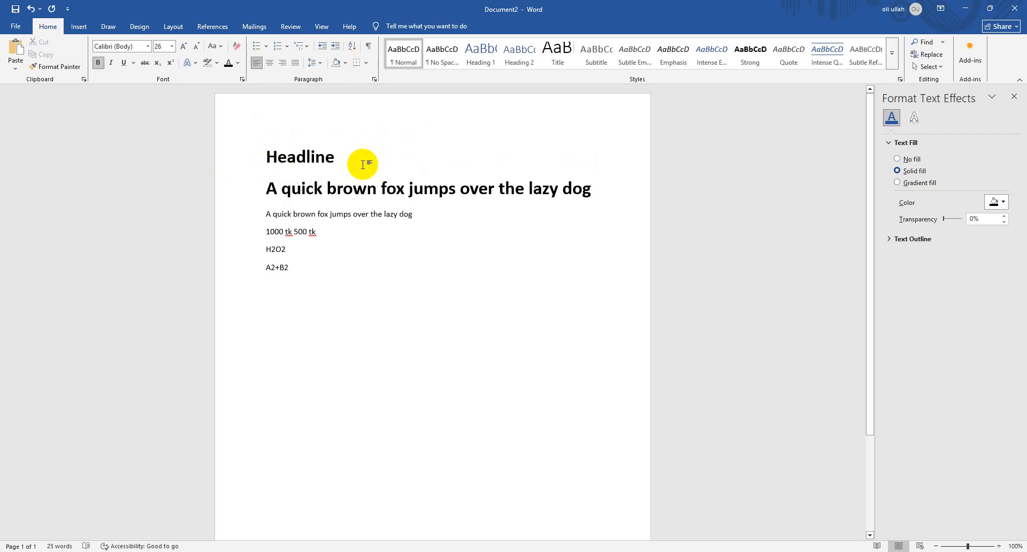
# Try center and right alignment on the "Headline" line and return it to left alignment
pyautogui.click(268, 64)
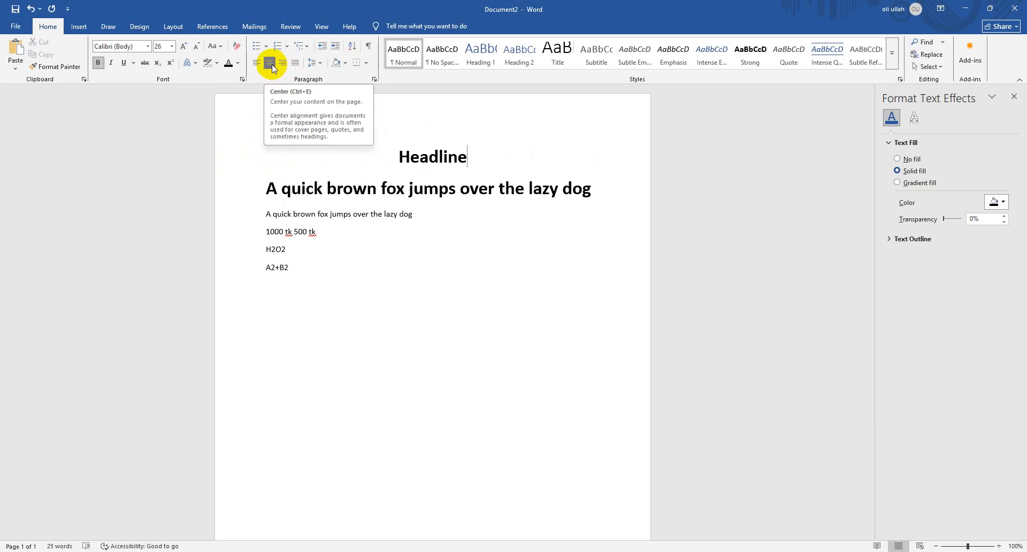
pyautogui.moveTo(488, 161); pyautogui.dragTo(241, 161)
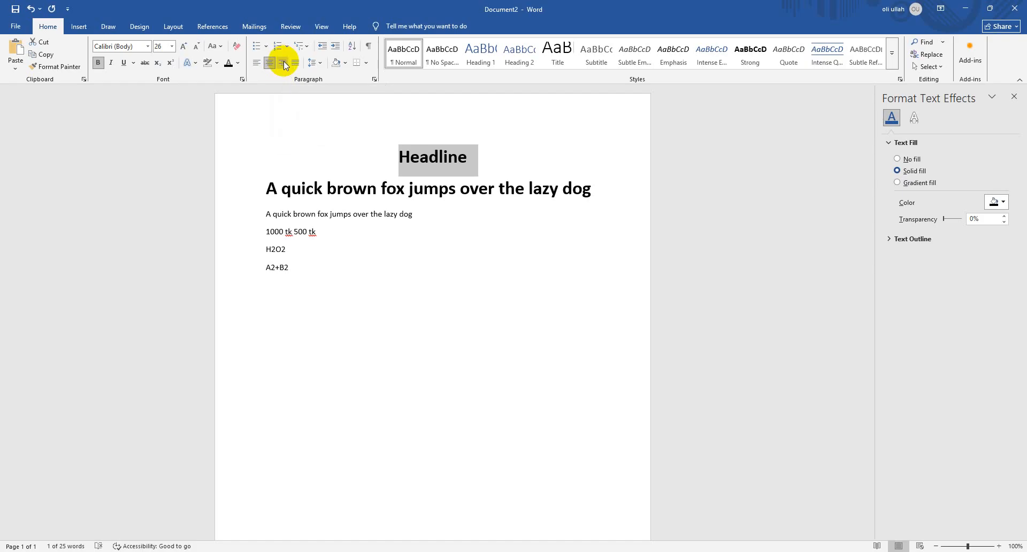
pyautogui.click(283, 63)
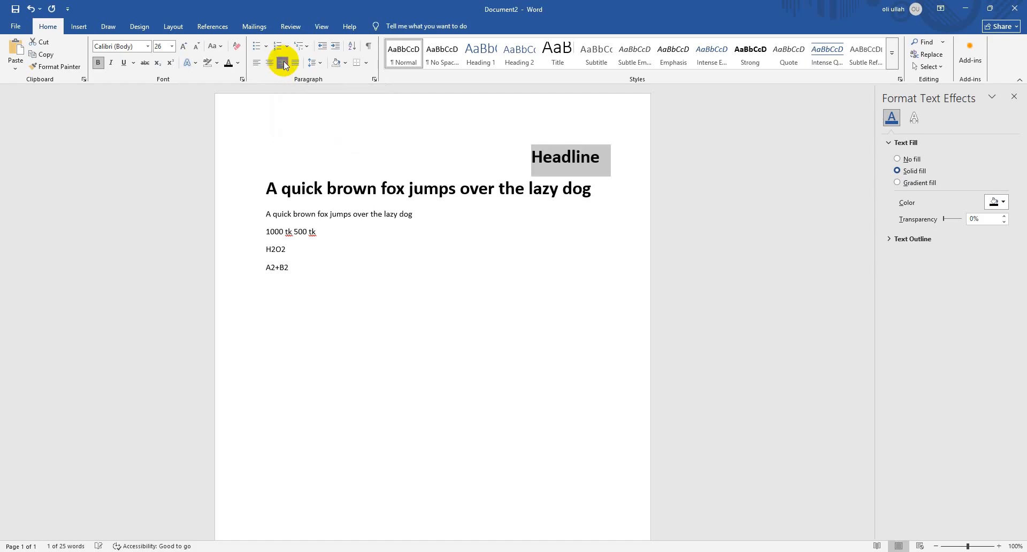
pyautogui.click(274, 63)
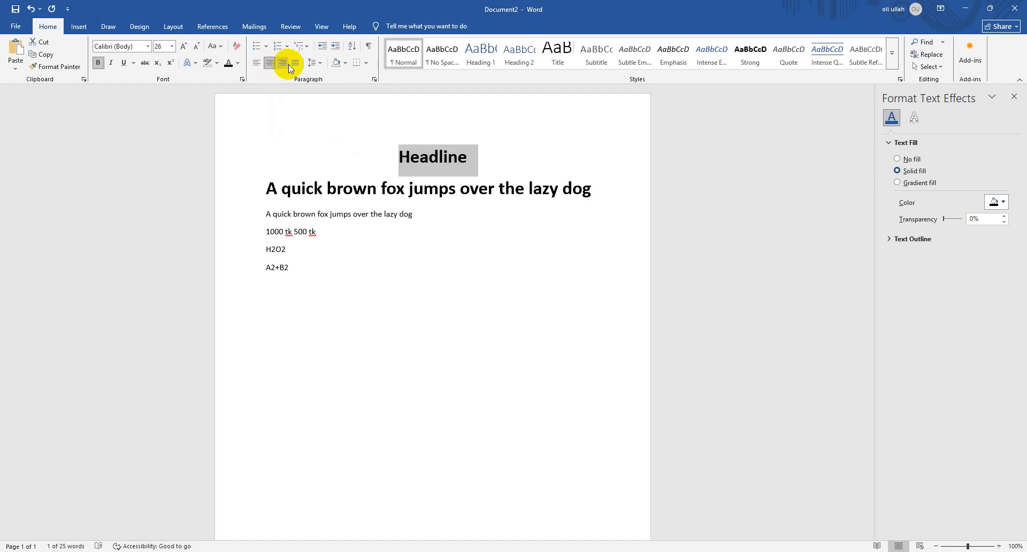
pyautogui.click(284, 64)
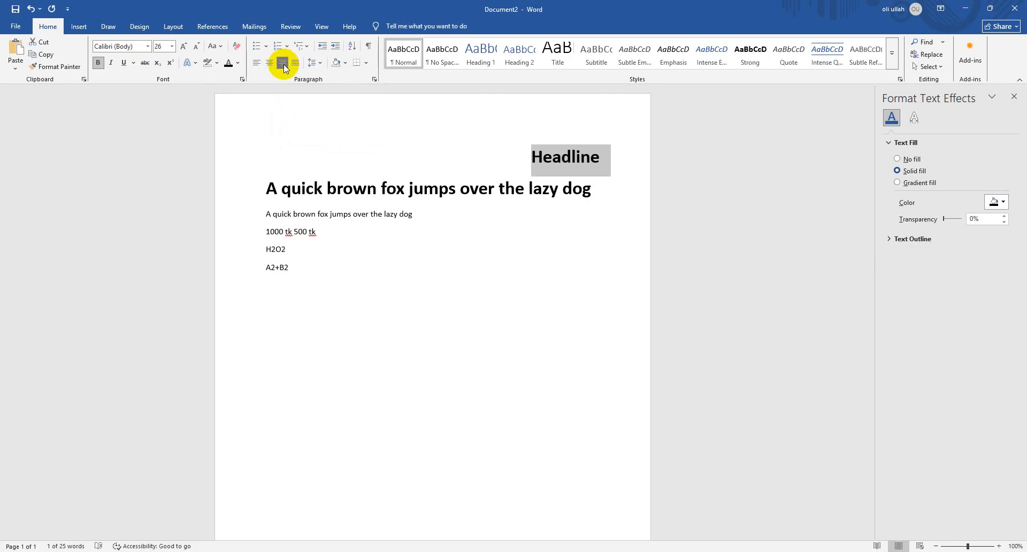
pyautogui.click(257, 65)
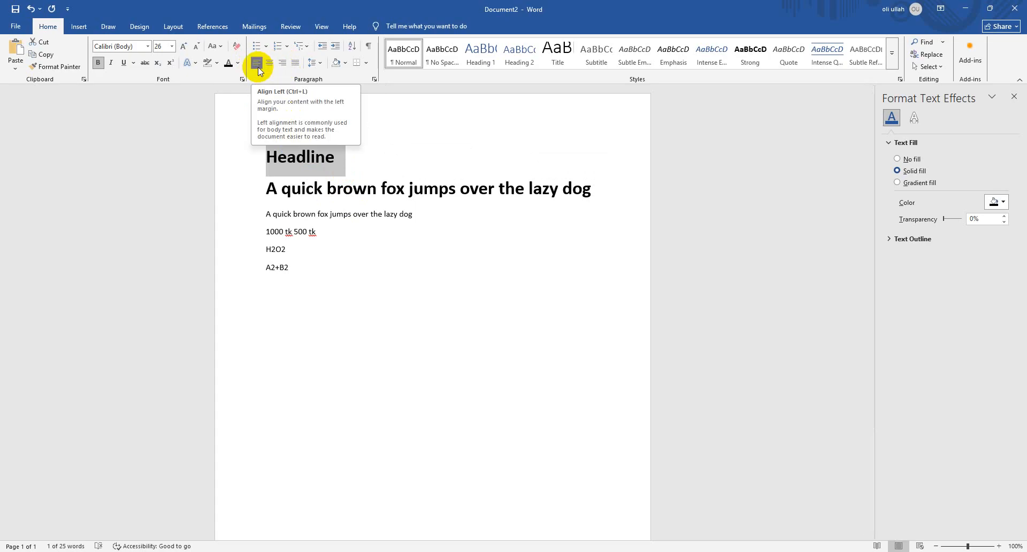
# Add a new line reading "=lorem ipsum (10,5)" below A2+B2, with spaces before "ipsum" and the opening bracket
pyautogui.click(342, 274)
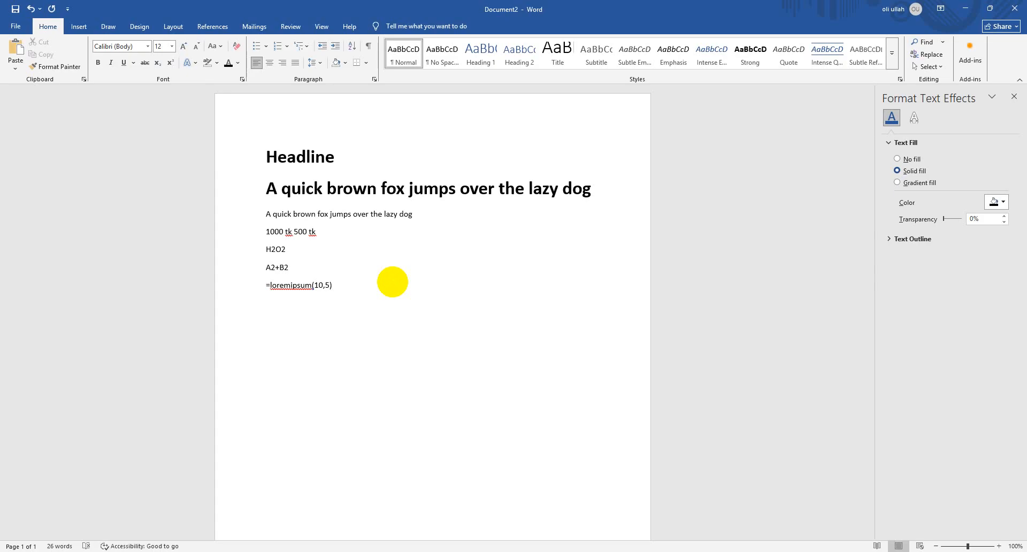
pyautogui.click(291, 284)
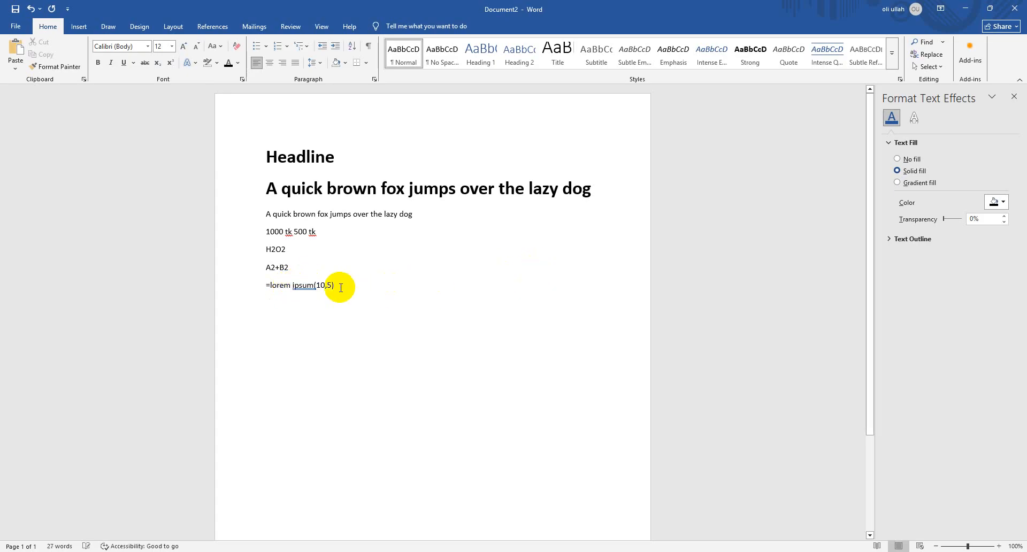
pyautogui.click(316, 284)
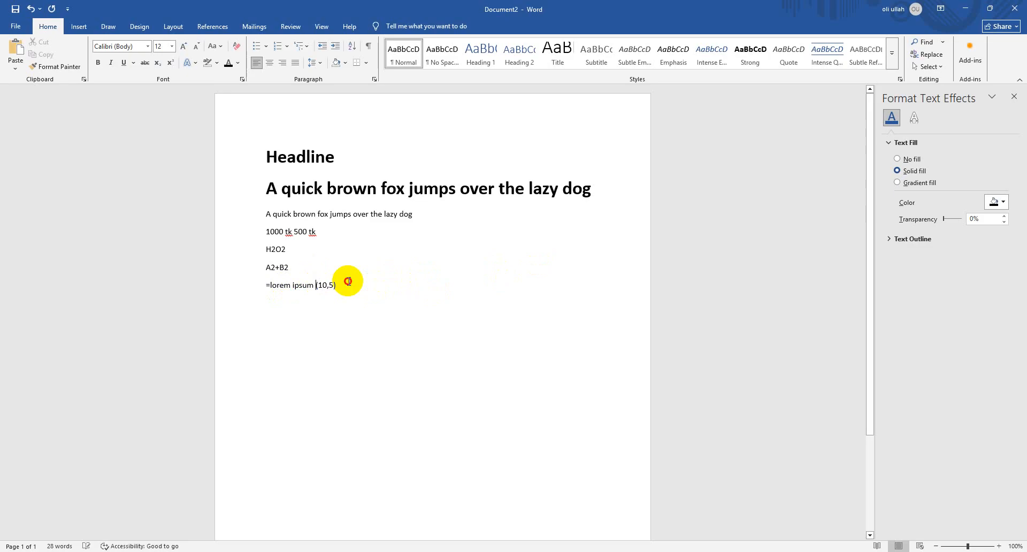
pyautogui.click(316, 284)
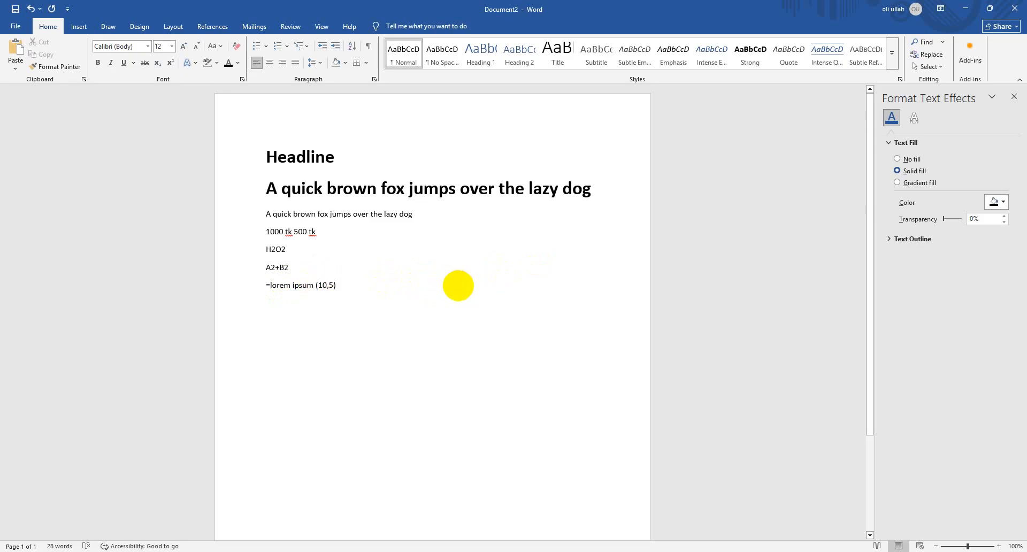
# Remove the spaces from the formula line at the end so it reads "=loremipsum(10,5)"
pyautogui.press('BackSpace')
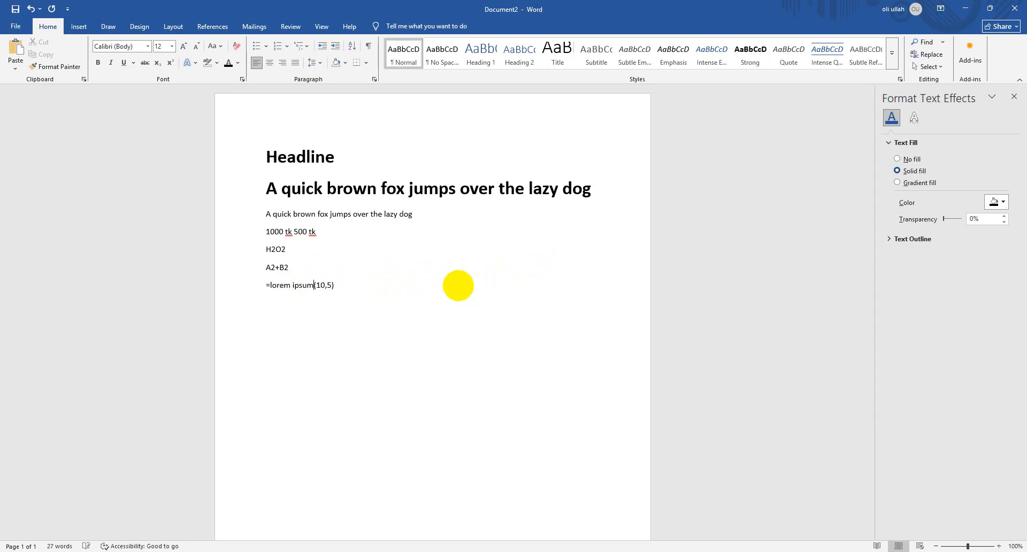
pyautogui.click(334, 284)
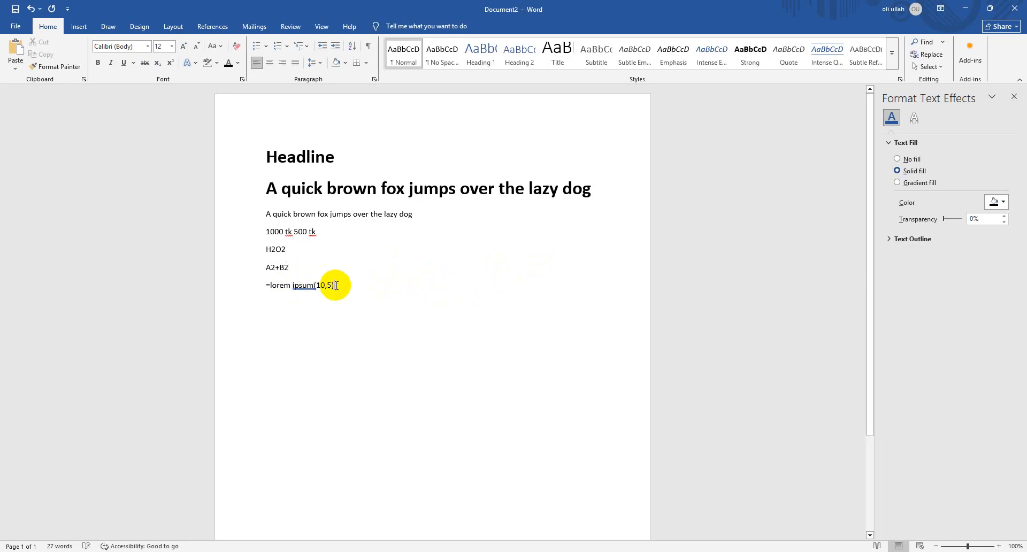
pyautogui.press('Return')
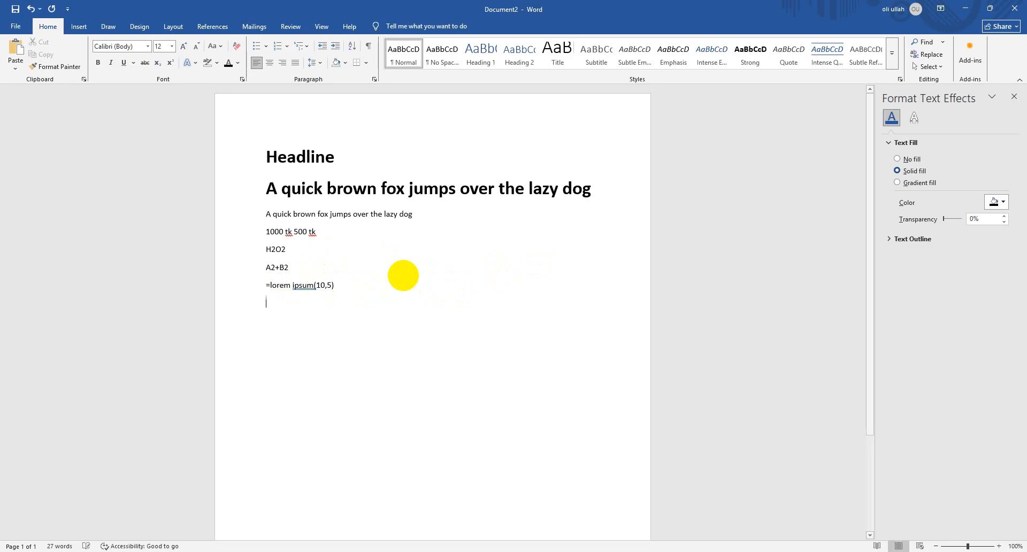
pyautogui.click(298, 284)
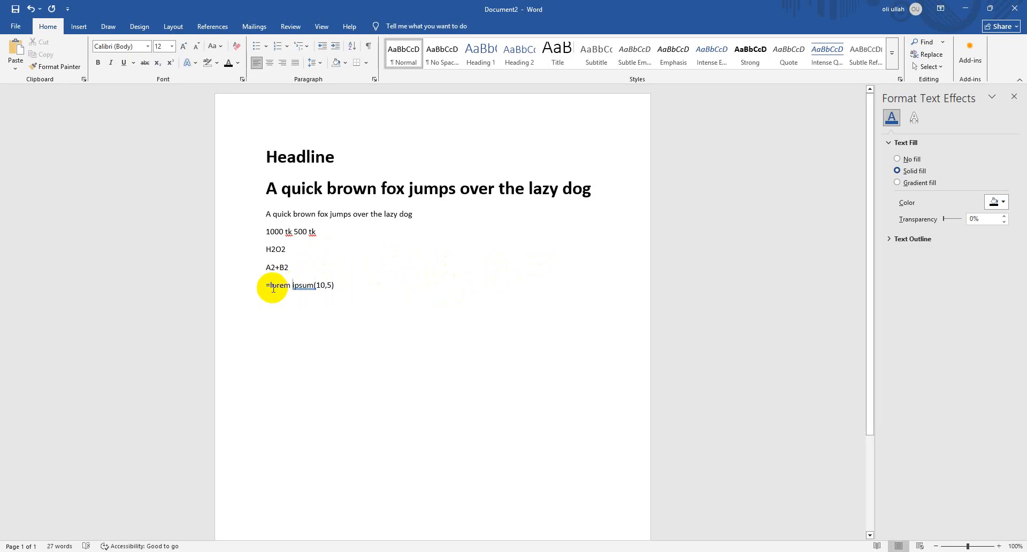
pyautogui.press('BackSpace')
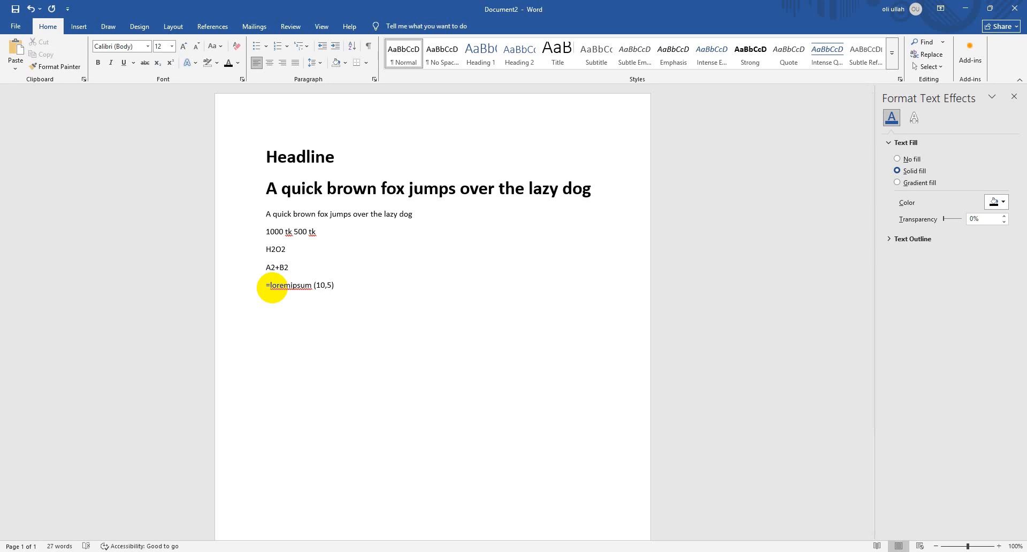
pyautogui.press('BackSpace')
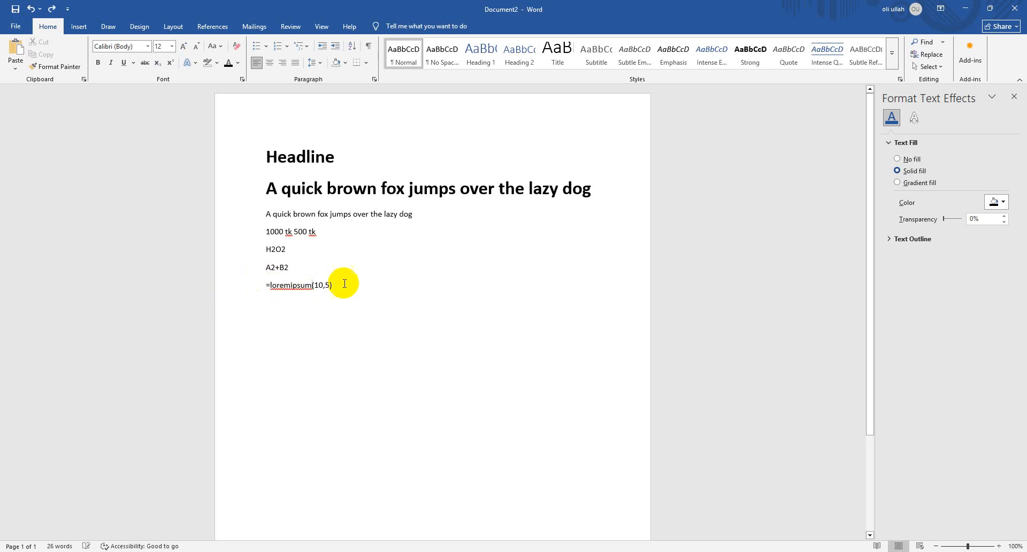
# Delete all content of the document and enter "=loremipsum(8,5)" as its only line
pyautogui.moveTo(344, 284); pyautogui.dragTo(229, 292)
pyautogui.hotkey('ctrl', 'a')
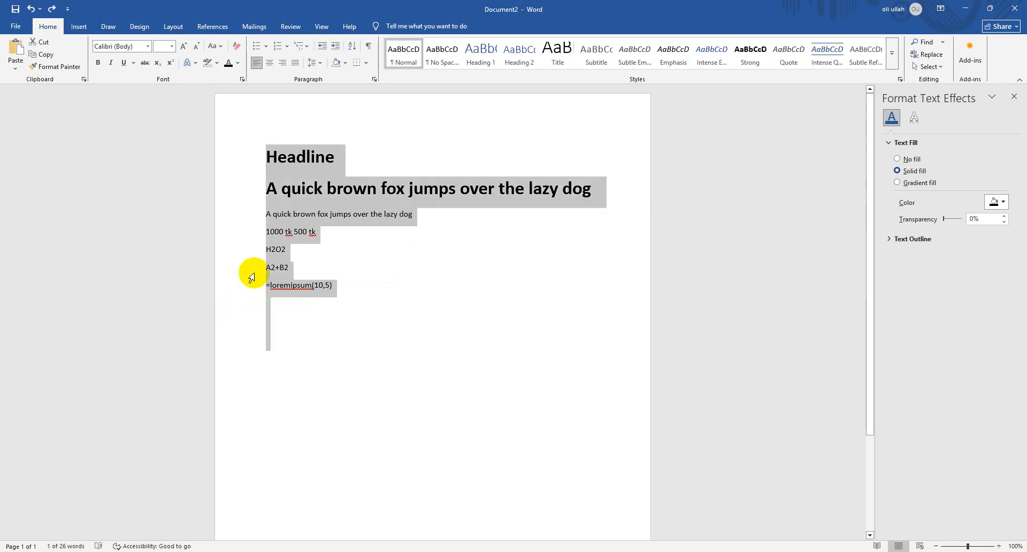
pyautogui.press('Delete')
pyautogui.write('=loremipsum(8,5')
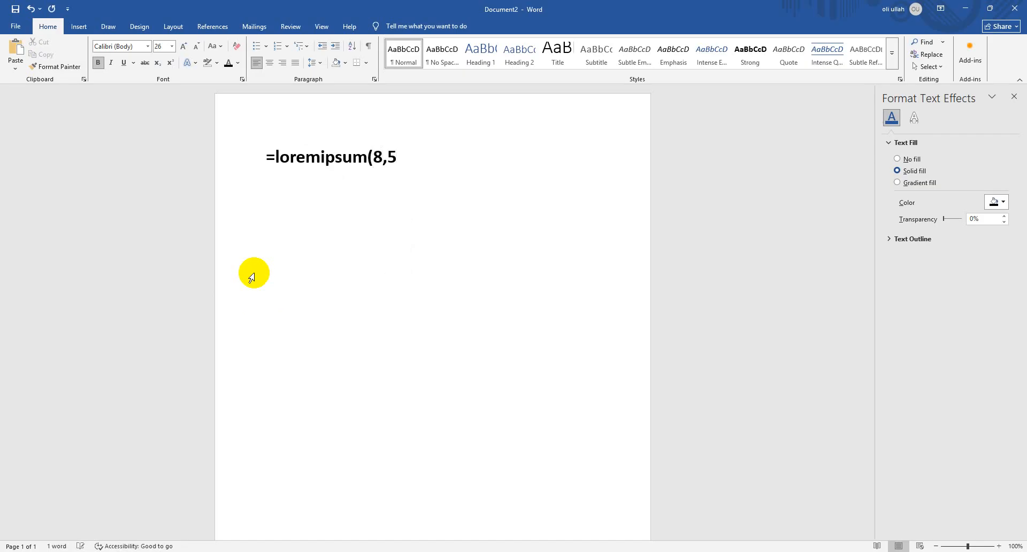
pyautogui.press('Return')
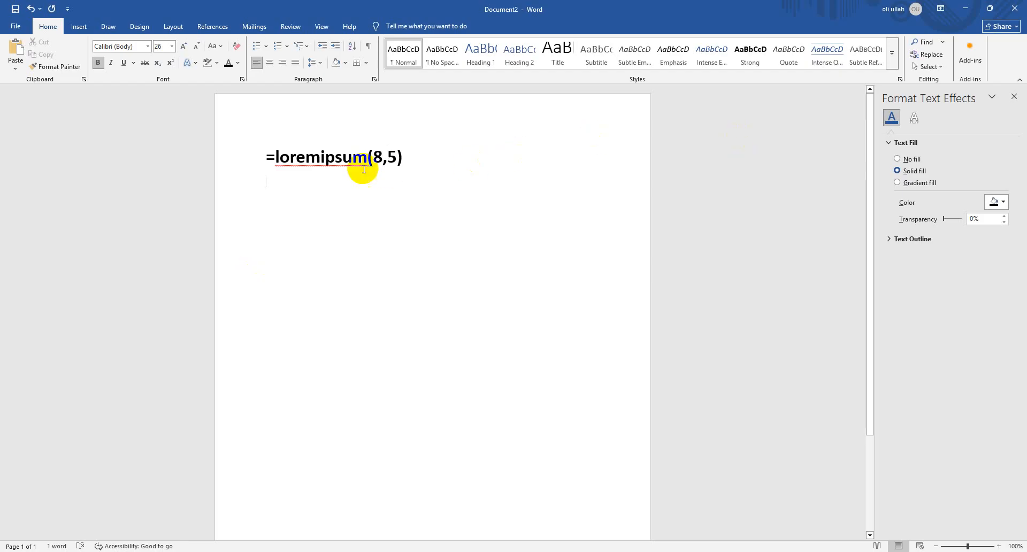
# Try a space before the opening bracket in the "=loremipsum(8,5)" line and clear the whole document
pyautogui.click(300, 157)
pyautogui.moveTo(293, 157); pyautogui.dragTo(290, 157)
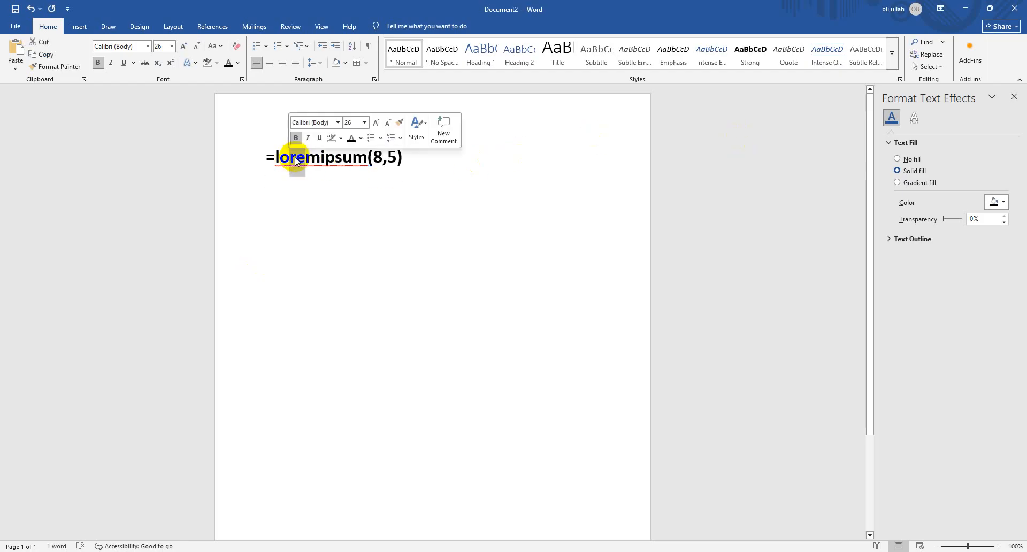
pyautogui.click(304, 158)
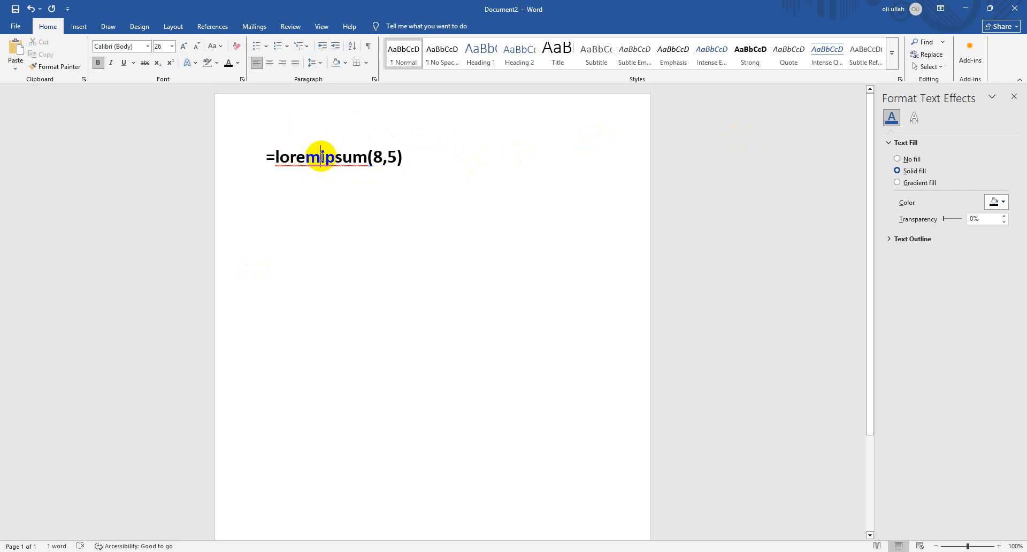
pyautogui.moveTo(436, 172); pyautogui.dragTo(128, 179)
pyautogui.click(380, 178)
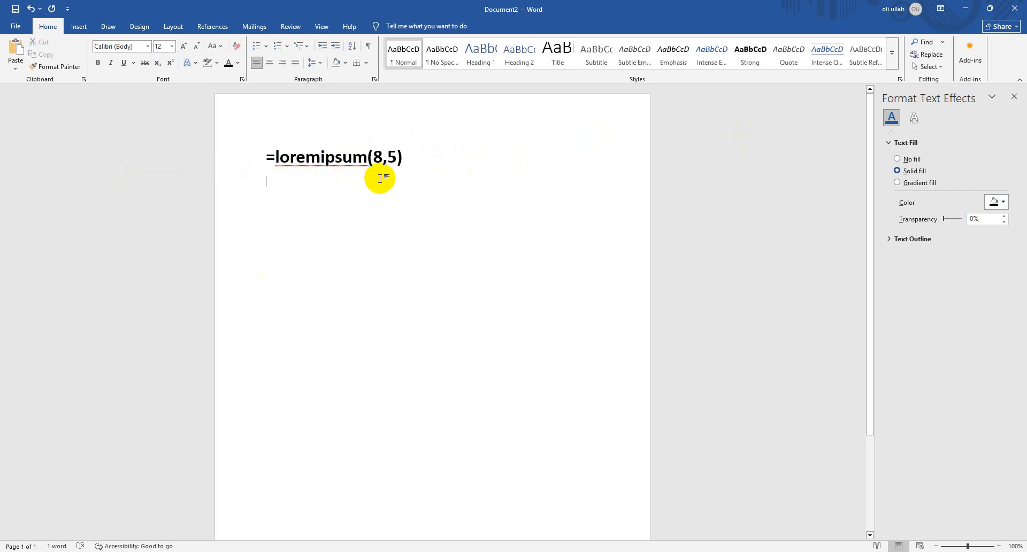
pyautogui.tripleClick(382, 167)
pyautogui.click(369, 157)
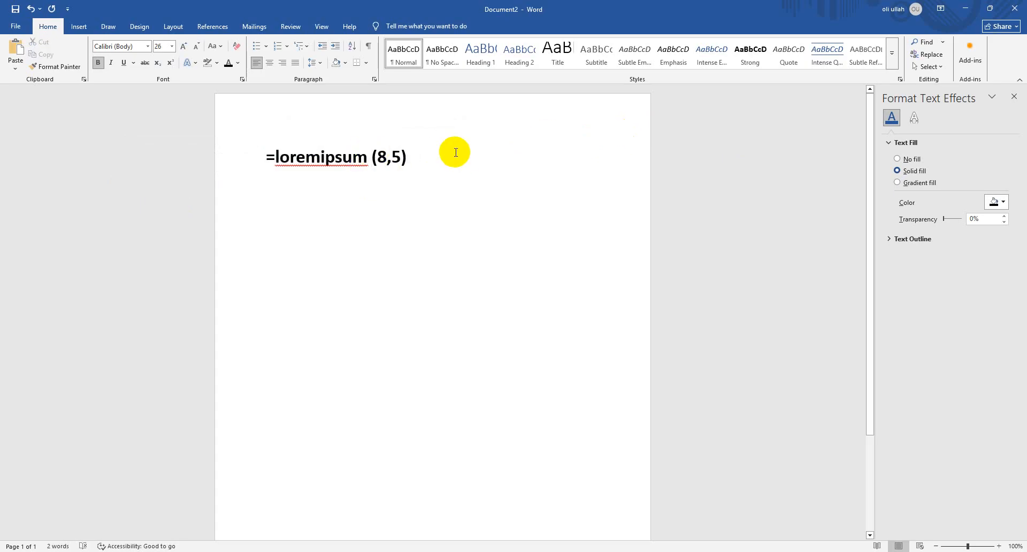
pyautogui.hotkey('ctrl', 'a')
pyautogui.press('Delete')
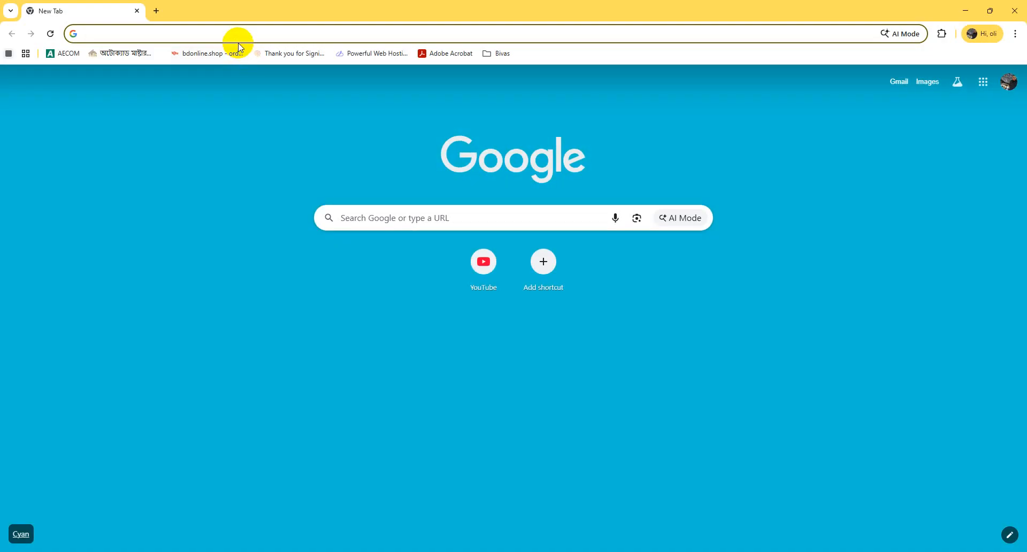
# Switch to Chrome and search Google for "lorem ipsum"
pyautogui.write('lor')
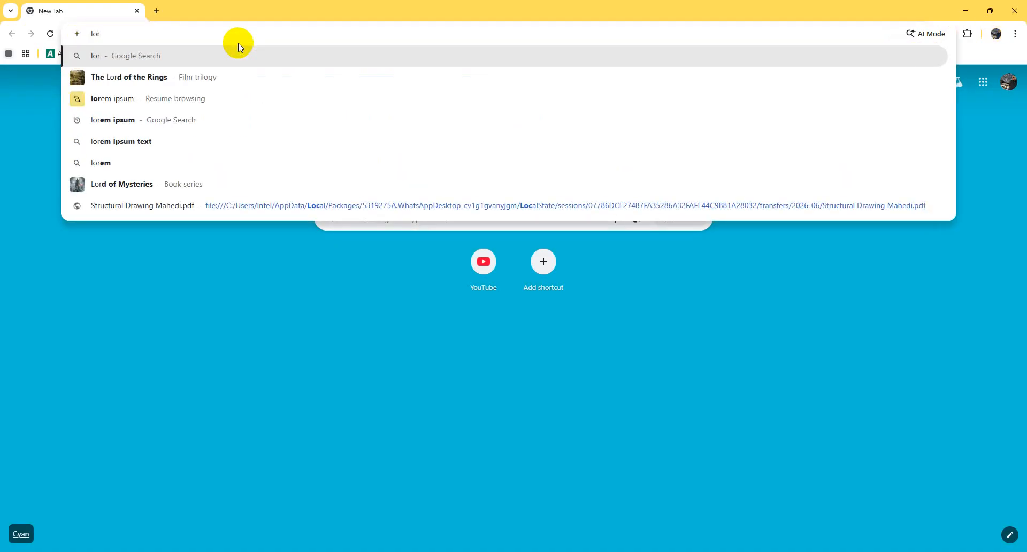
pyautogui.press('Down')
pyautogui.press('Down')
pyautogui.press('Down')
pyautogui.press('Return')
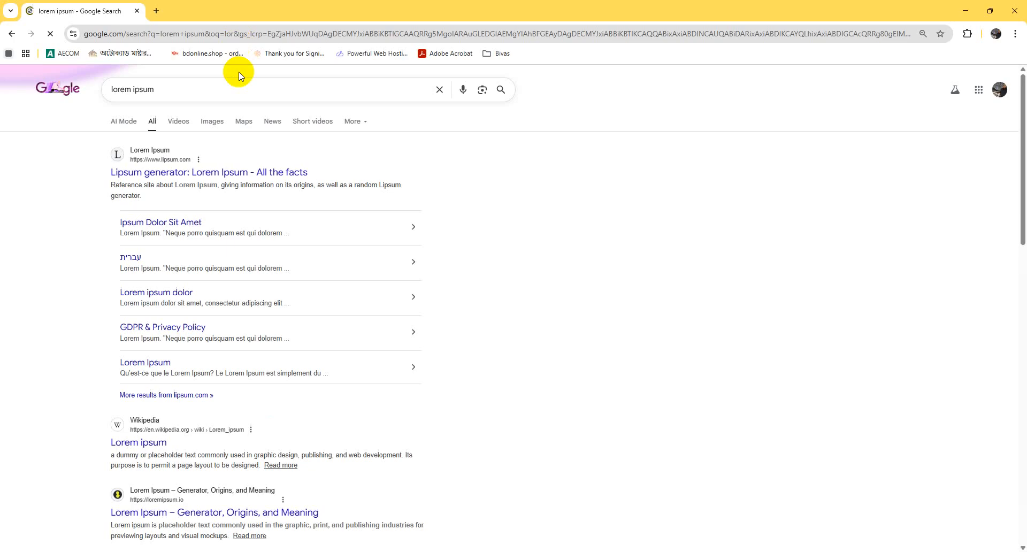
# Open the Lipsum generator site from the search results and generate 5 paragraphs of Lorem Ipsum
pyautogui.click(255, 182)
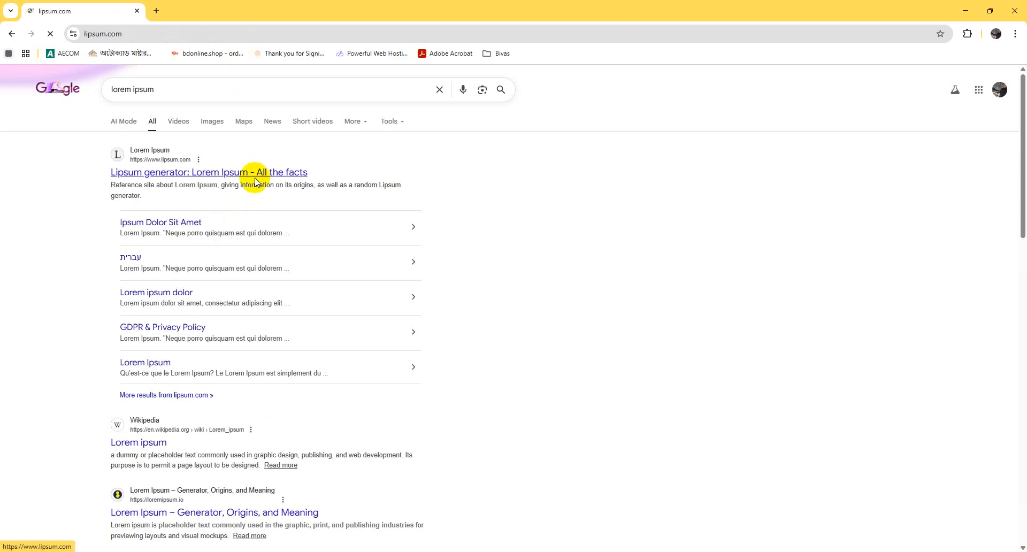
pyautogui.scroll(-5, 498, 321)
pyautogui.scroll(-4, 662, 214)
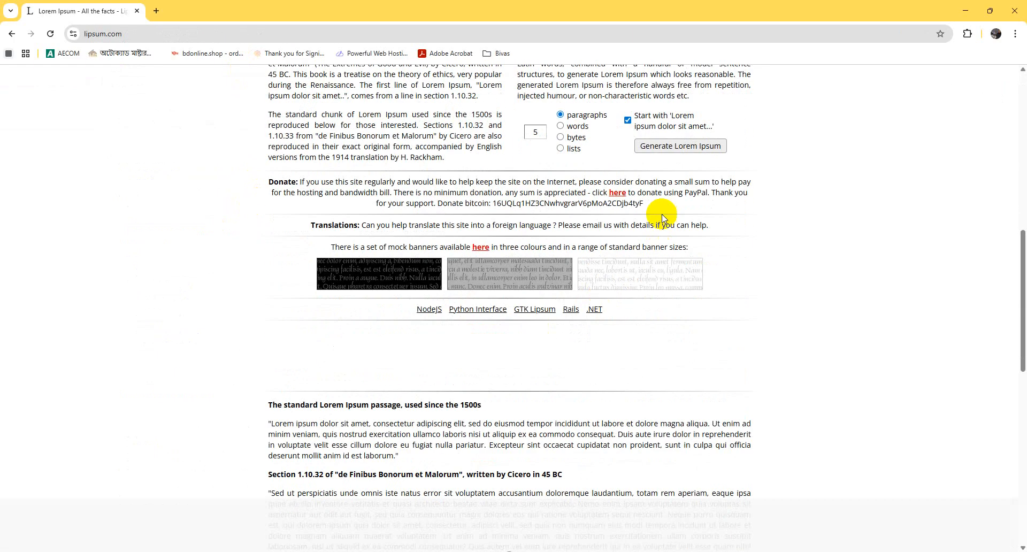
pyautogui.click(667, 156)
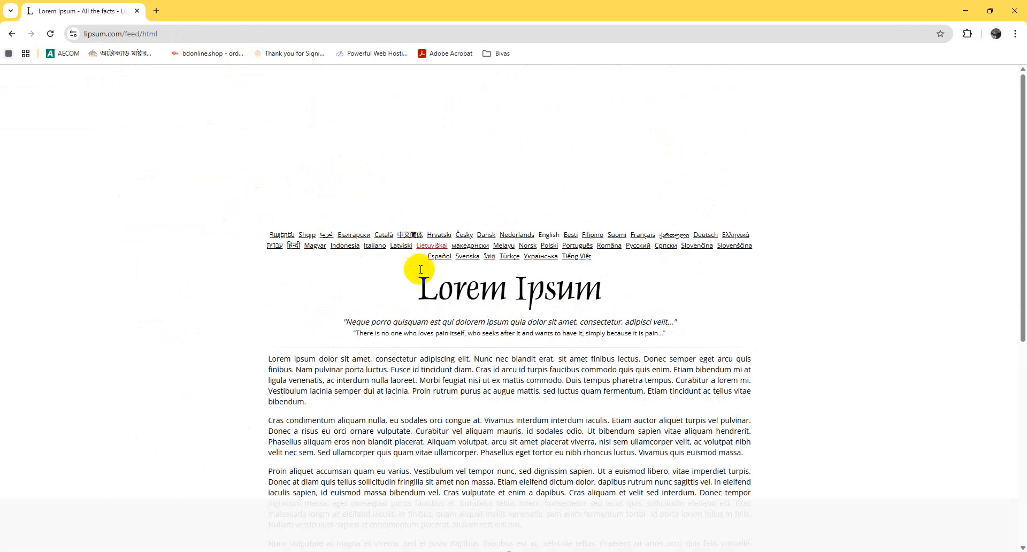
# Copy all five generated Lorem Ipsum paragraphs from the web page and paste them into the empty Word document
pyautogui.scroll(-3, 261, 219)
pyautogui.moveTo(261, 198); pyautogui.dragTo(594, 490)
pyautogui.rightClick(598, 469)
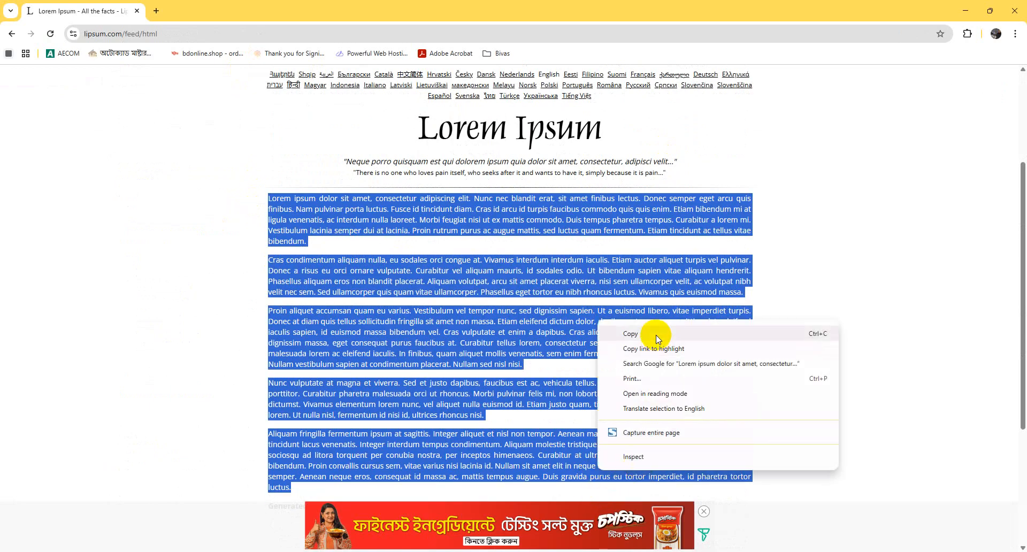
pyautogui.click(618, 235)
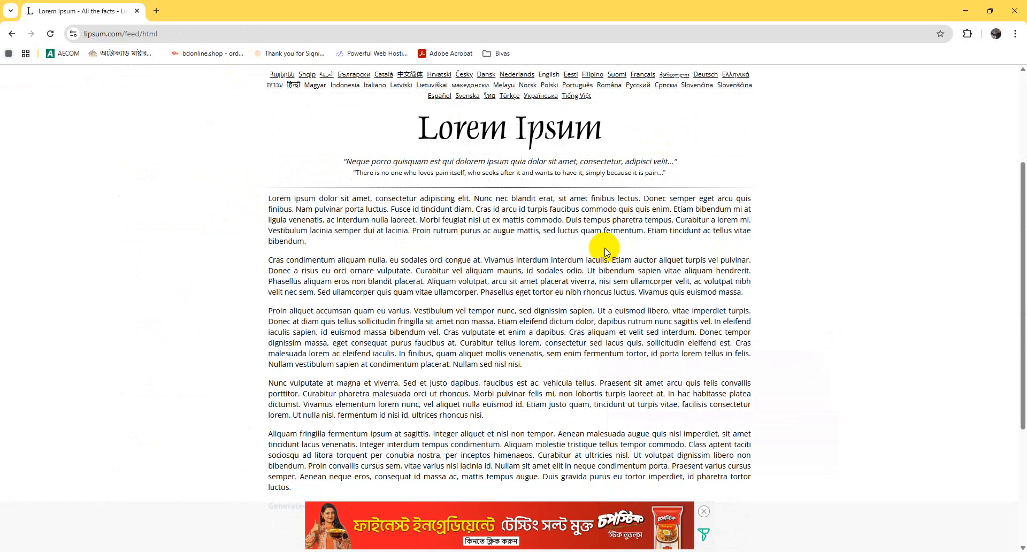
pyautogui.moveTo(314, 494); pyautogui.dragTo(236, 250)
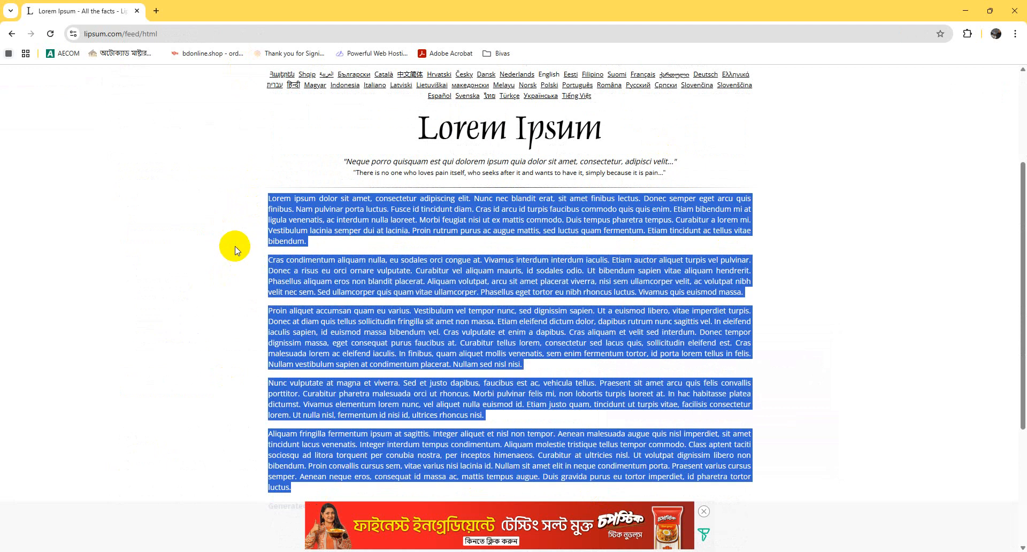
pyautogui.hotkey('ctrl', 'c')
pyautogui.click(965, 10)
pyautogui.hotkey('ctrl', 'v')
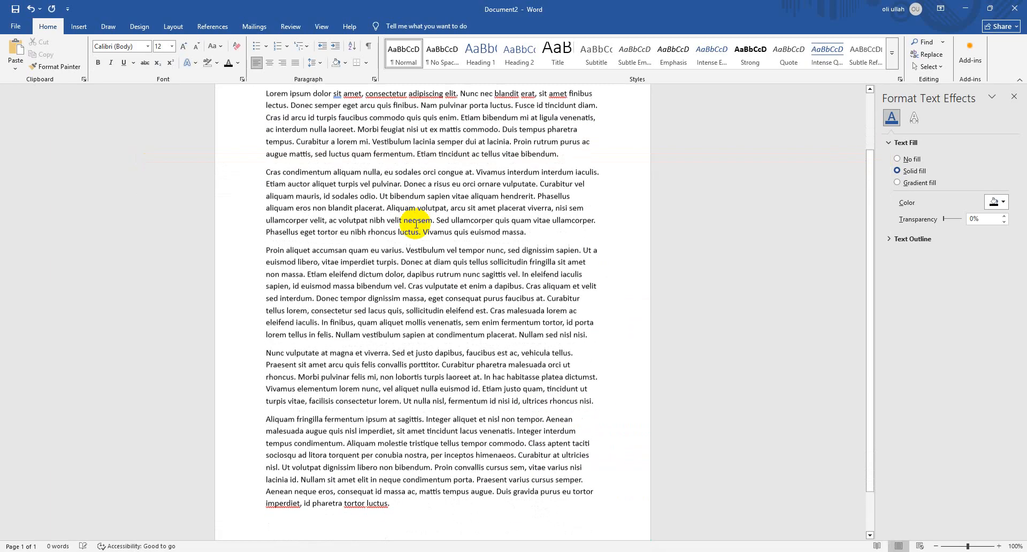
# Move the last three paragraphs, from "Proin aliquet" onward, to the start of the document above the "Lorem ipsum" paragraph
pyautogui.moveTo(426, 509); pyautogui.dragTo(223, 252)
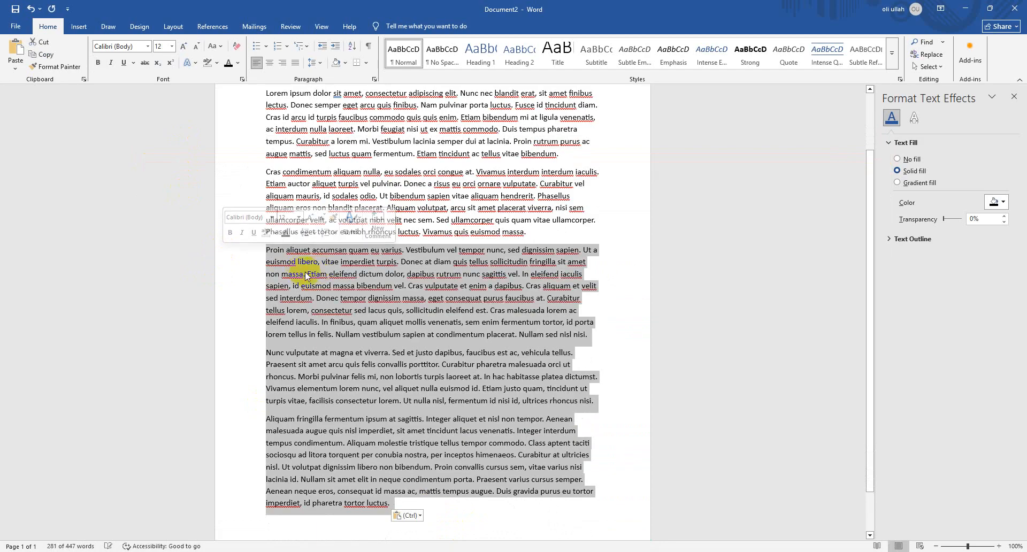
pyautogui.scroll(2, 303, 281)
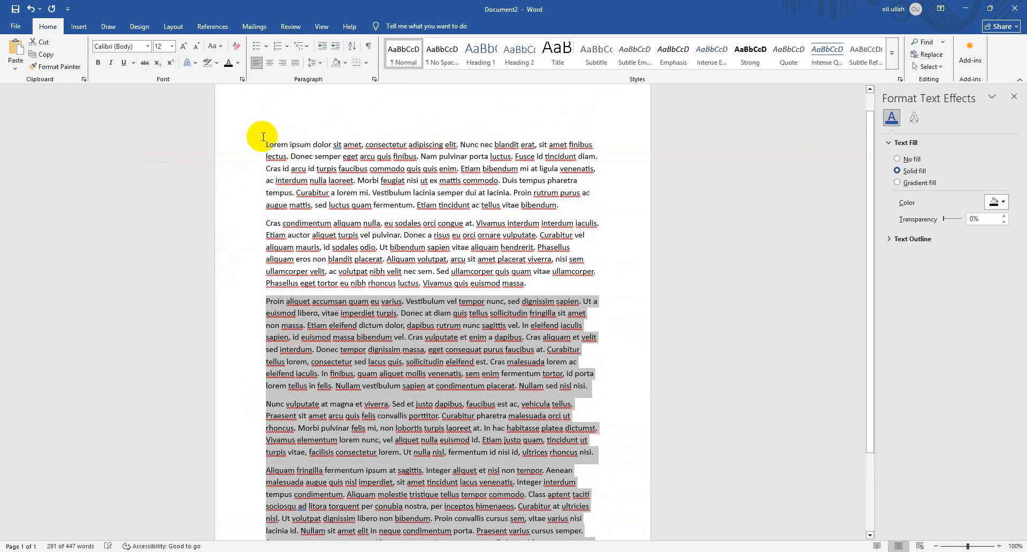
pyautogui.click(263, 137)
pyautogui.scroll(-2, 398, 407)
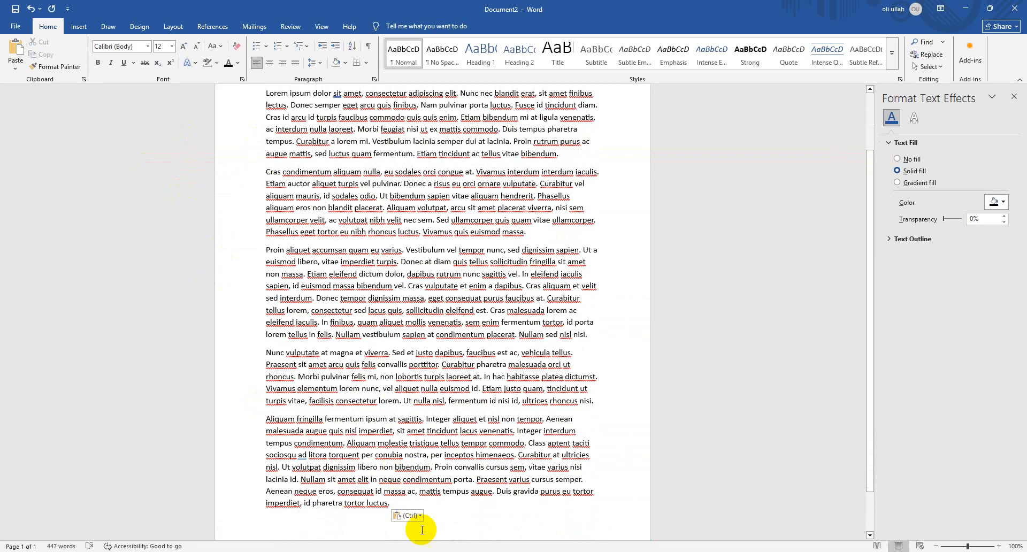
pyautogui.moveTo(397, 514); pyautogui.dragTo(227, 252)
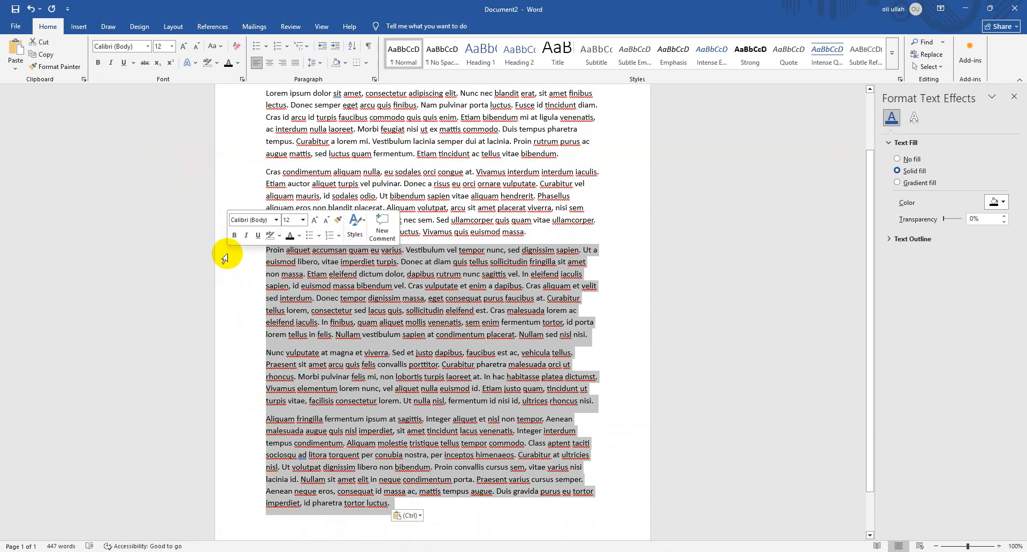
pyautogui.press('BackSpace')
pyautogui.scroll(2, 300, 208)
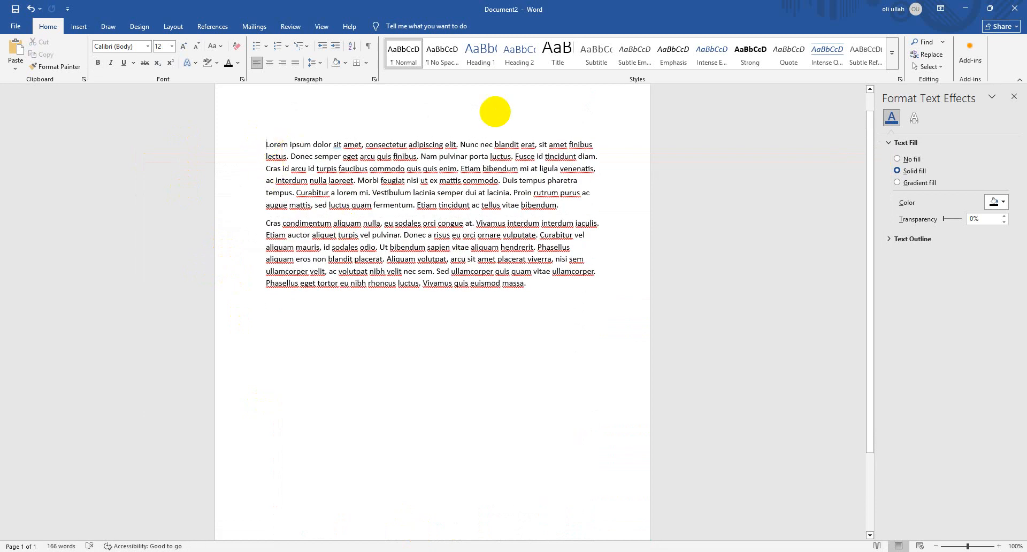
pyautogui.press('Return')
pyautogui.hotkey('ctrl', 'v')
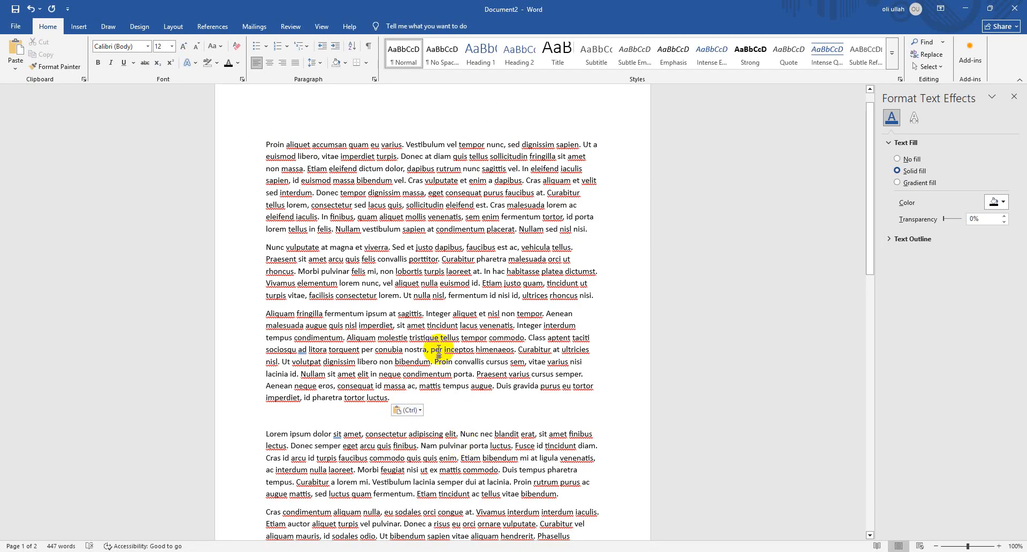
# Select the entire Lorem Ipsum text in the document
pyautogui.scroll(-2, 454, 356)
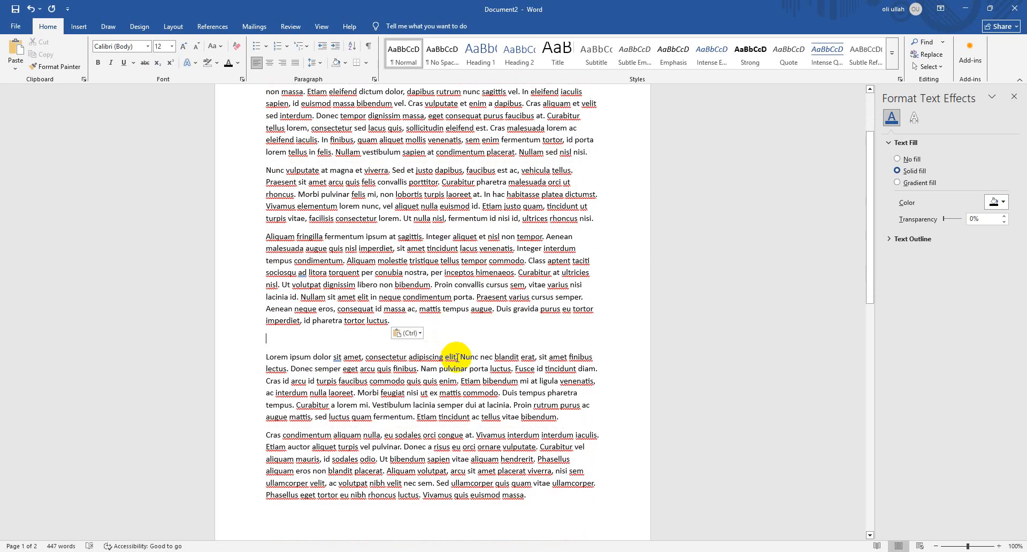
pyautogui.click(532, 505)
pyautogui.moveTo(531, 505); pyautogui.dragTo(541, 353)
pyautogui.click(278, 162)
pyautogui.scroll(2, 541, 353)
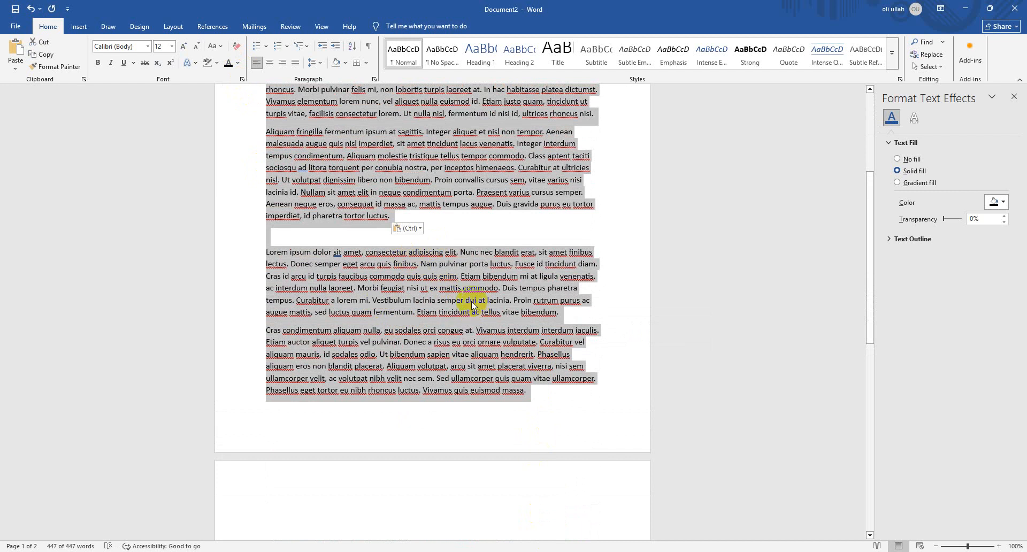
pyautogui.scroll(2, 468, 305)
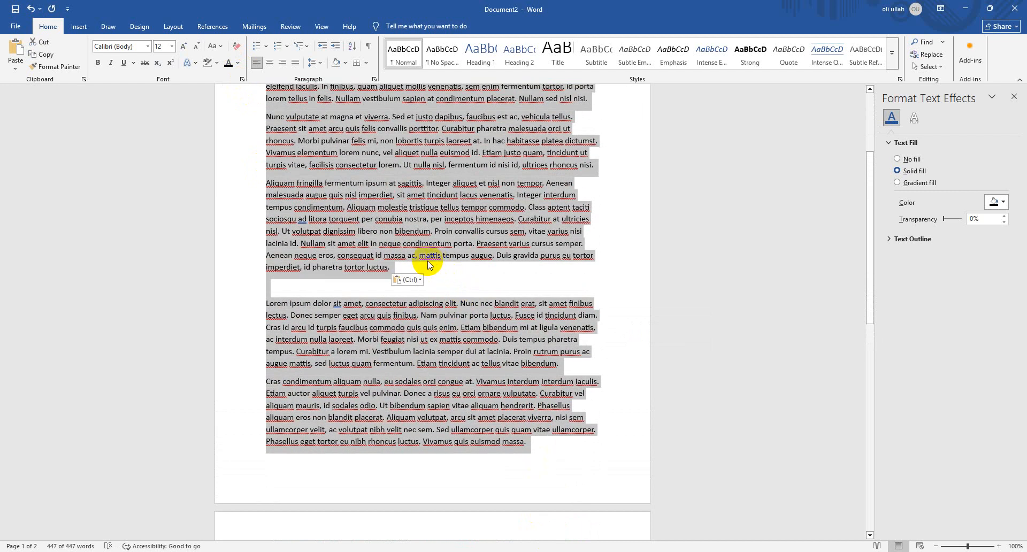
pyautogui.scroll(2, 449, 292)
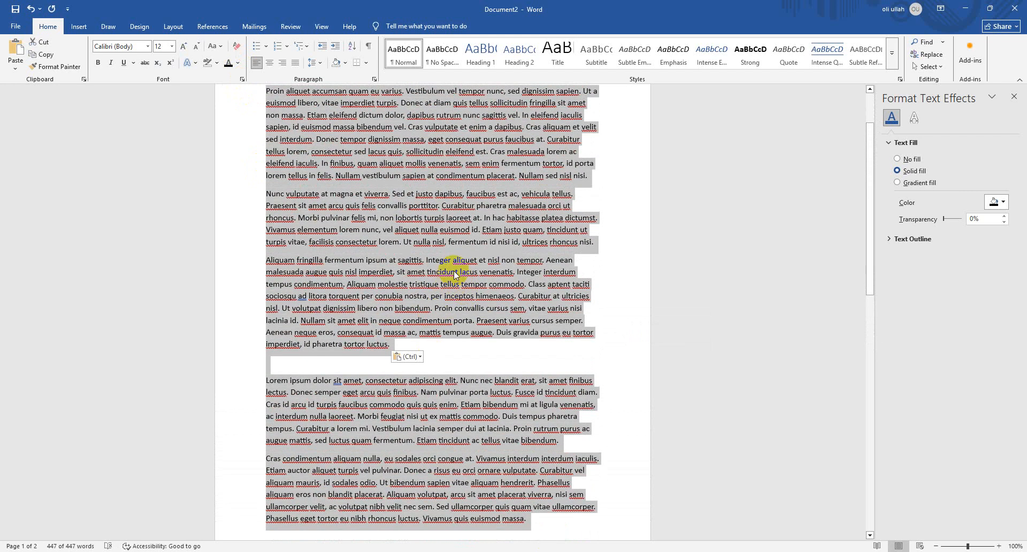
pyautogui.scroll(2, 422, 267)
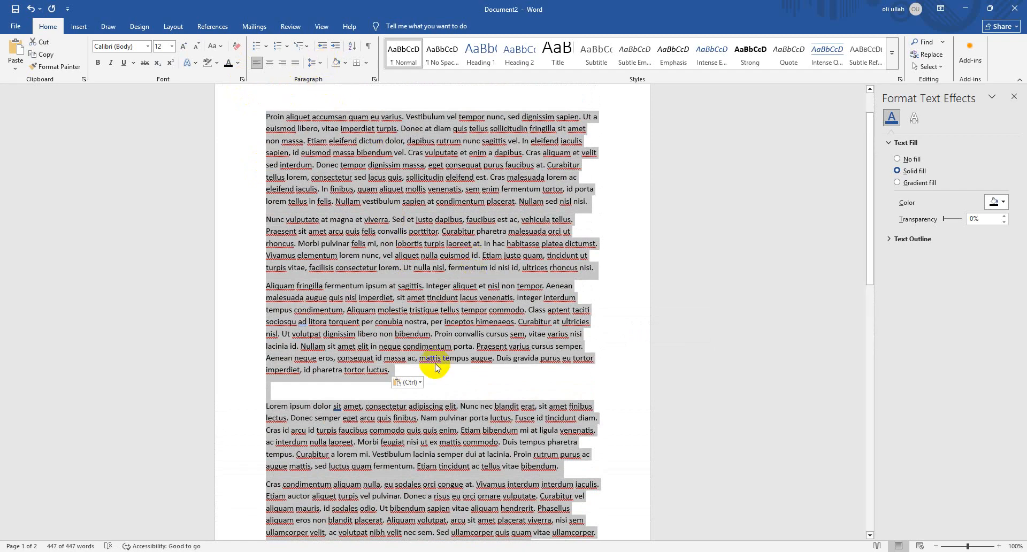
pyautogui.click(405, 367)
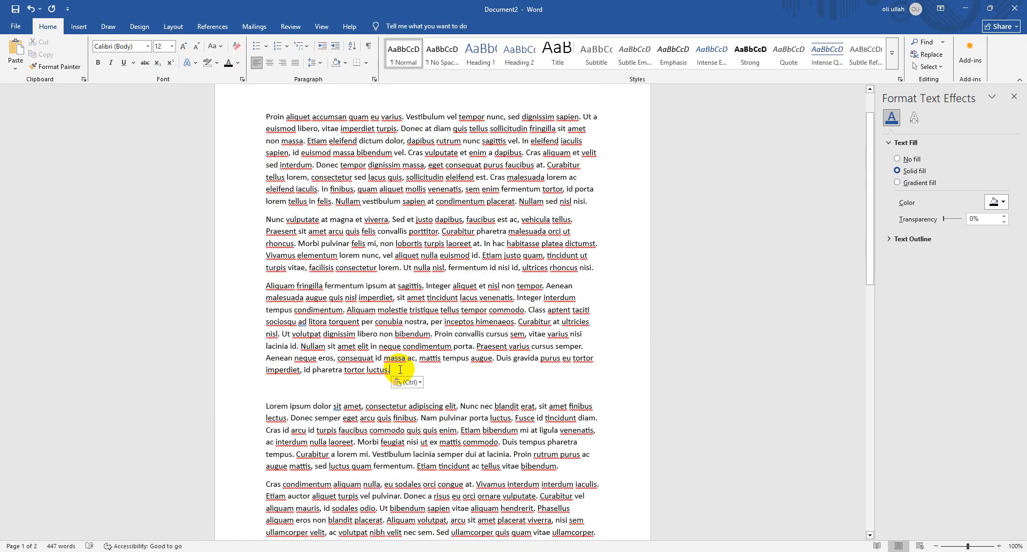
pyautogui.hotkey('ctrl', 'a')
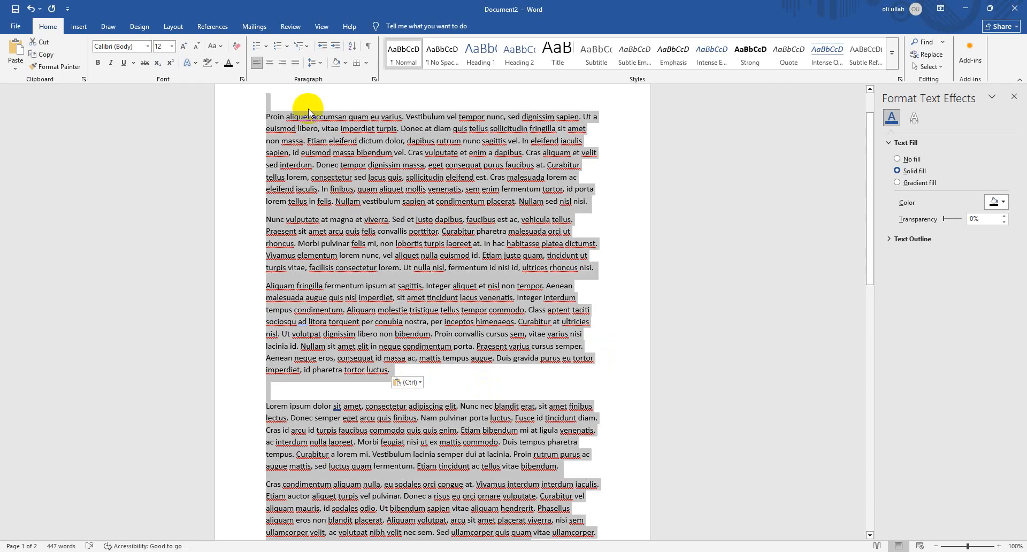
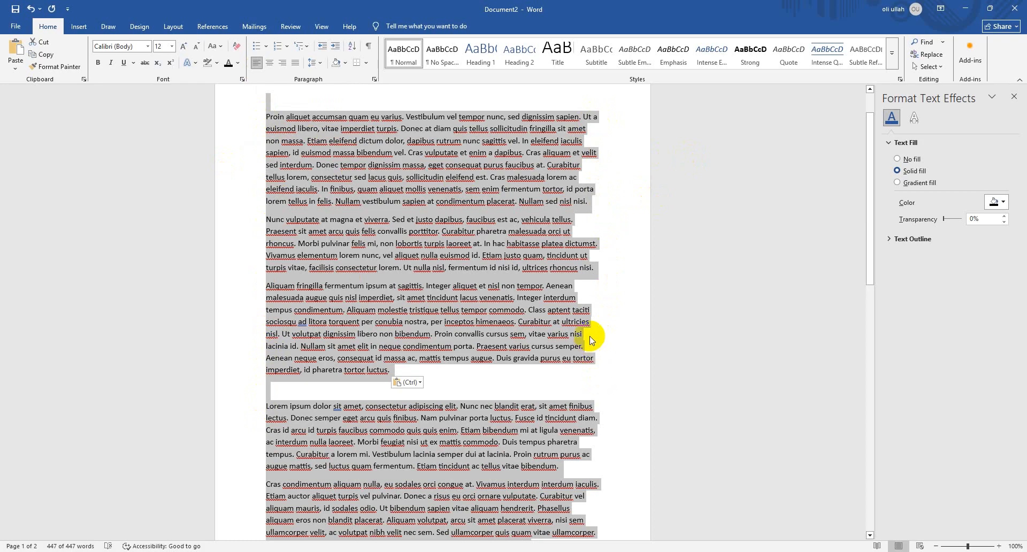
# Justify all the Lorem Ipsum paragraphs in the document
pyautogui.click(293, 64)
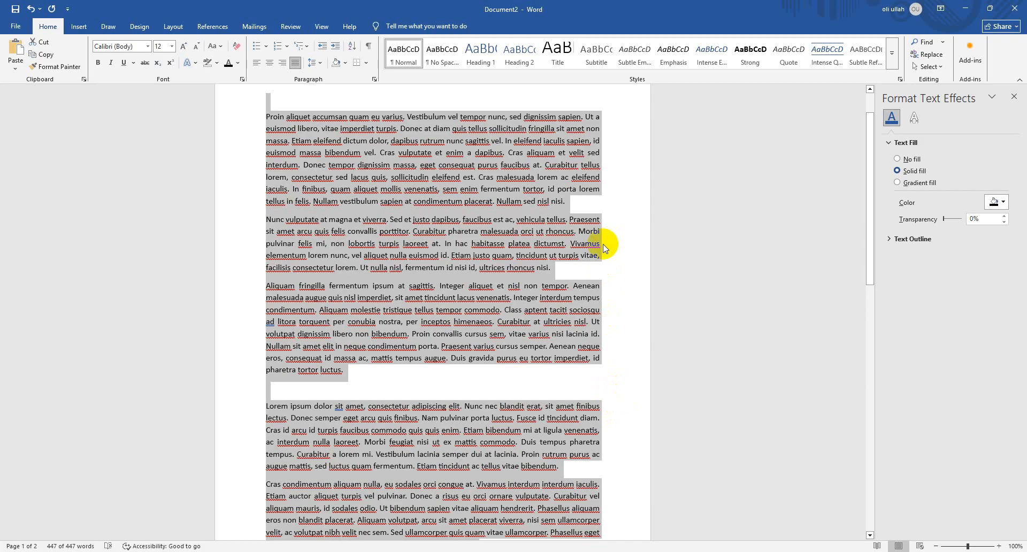
pyautogui.click(573, 206)
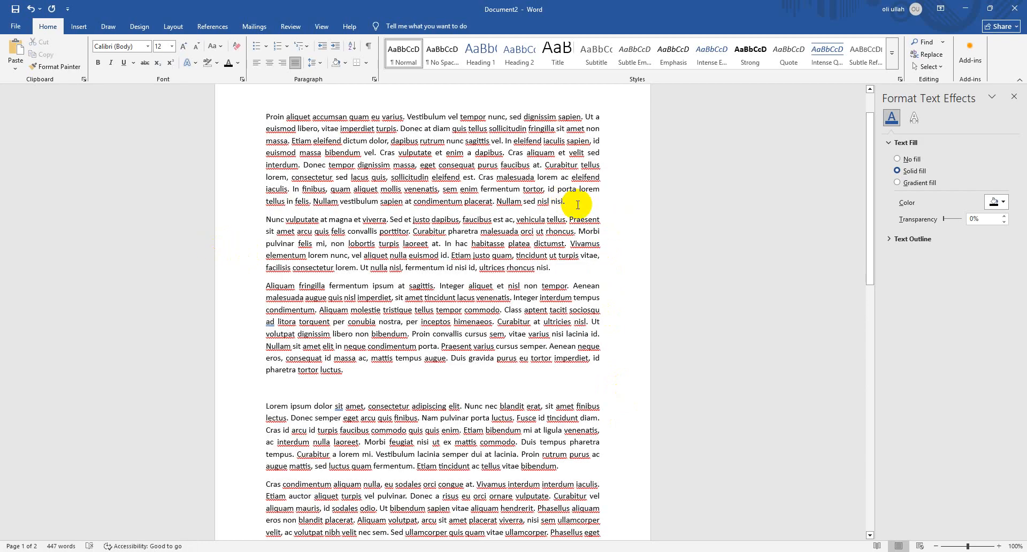
pyautogui.hotkey('ctrl', 'a')
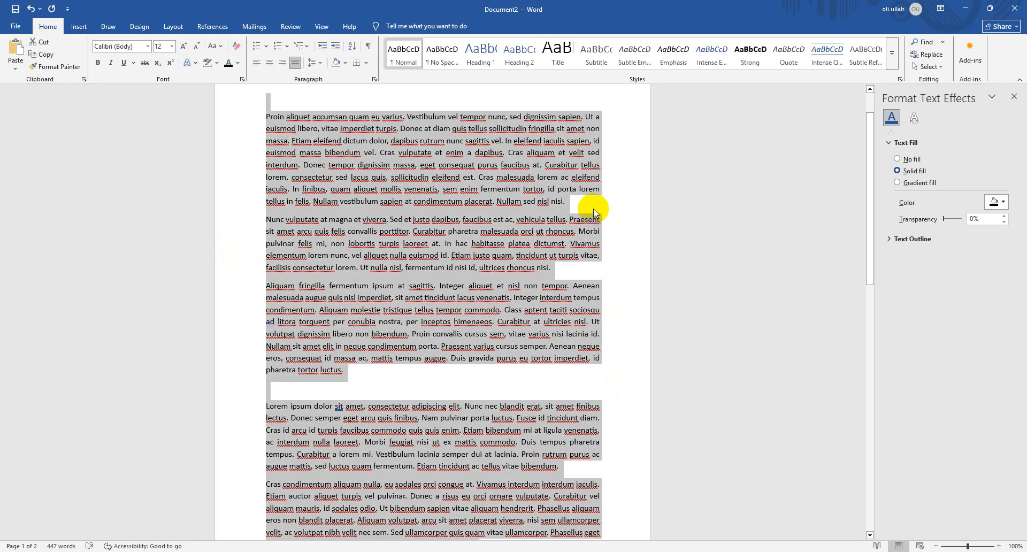
pyautogui.click(568, 205)
pyautogui.moveTo(570, 205); pyautogui.dragTo(239, 197)
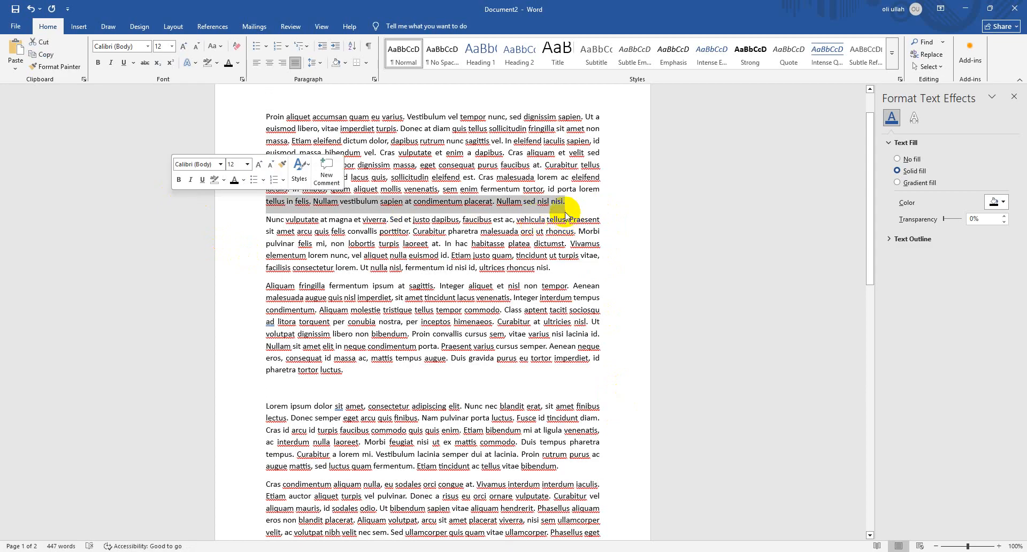
# Set the line spacing of the entire text to Multiple at 5
pyautogui.hotkey('ctrl', 'a')
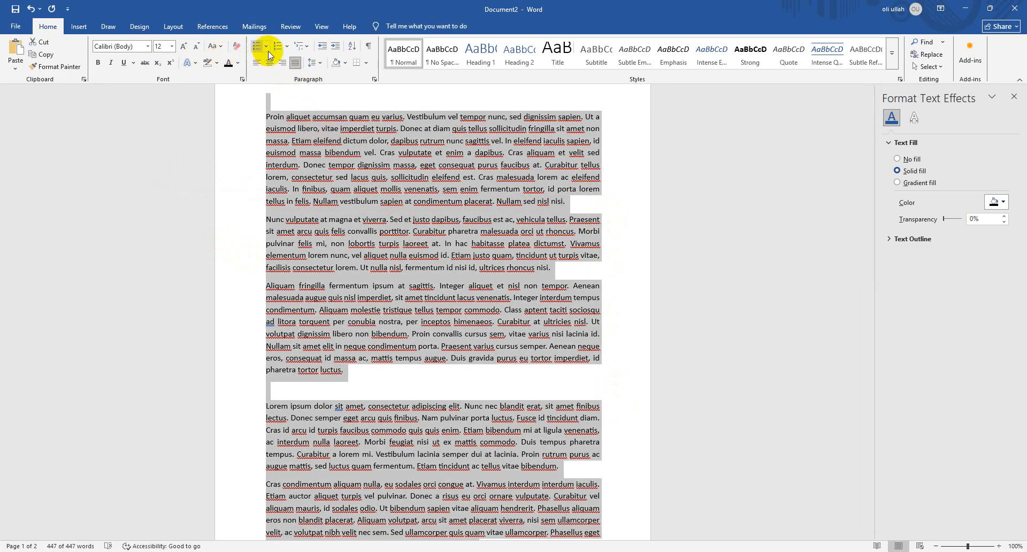
pyautogui.click(321, 66)
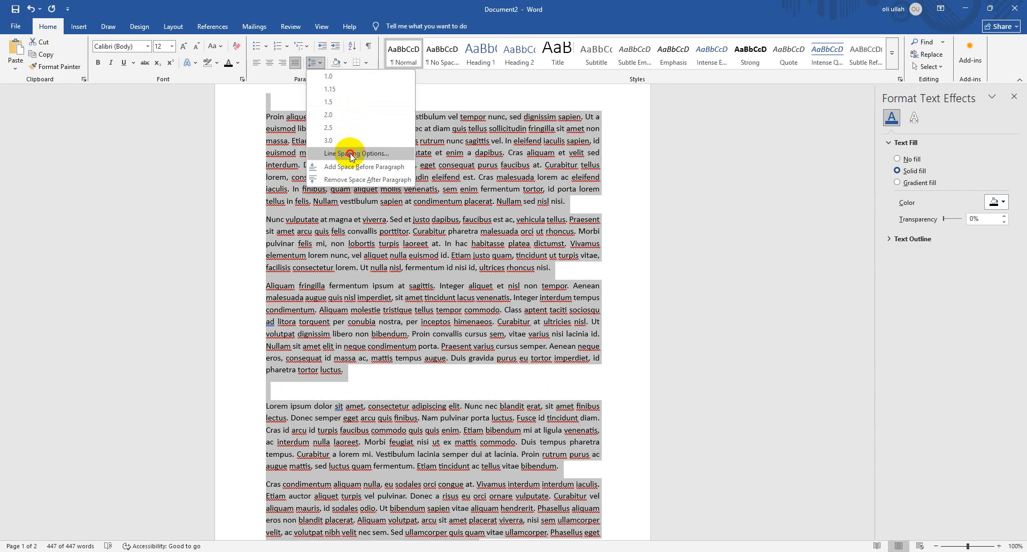
pyautogui.click(350, 153)
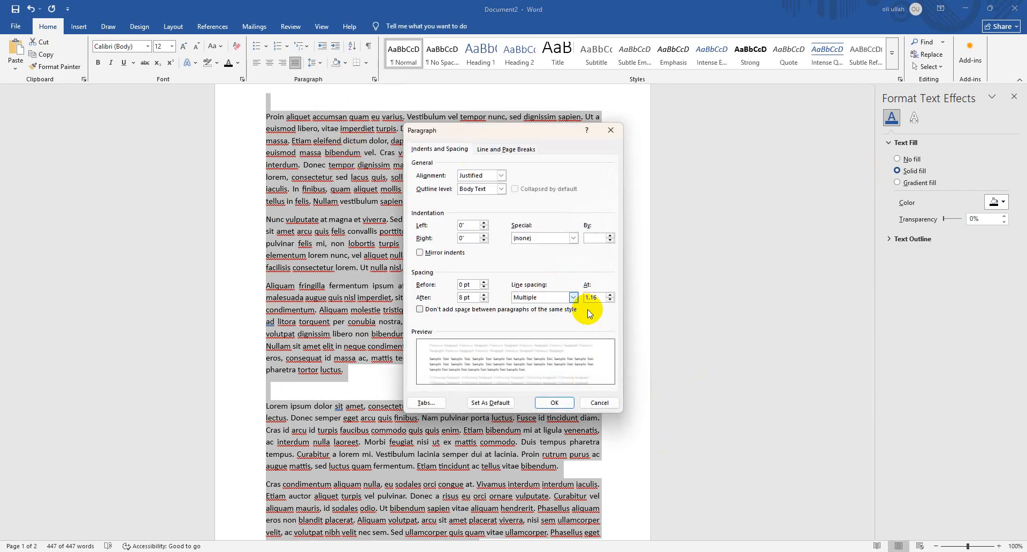
pyautogui.moveTo(602, 299); pyautogui.dragTo(586, 298)
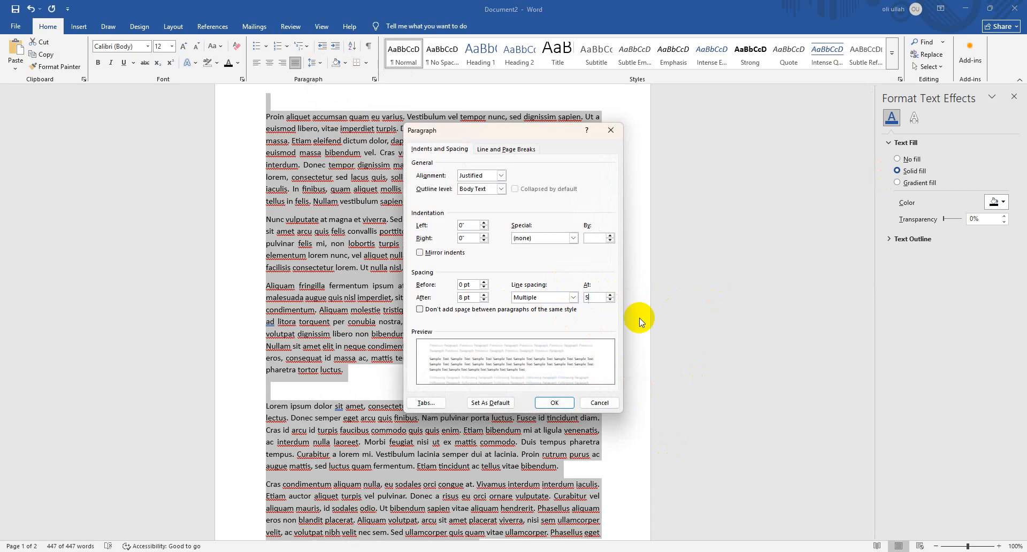
pyautogui.click(555, 403)
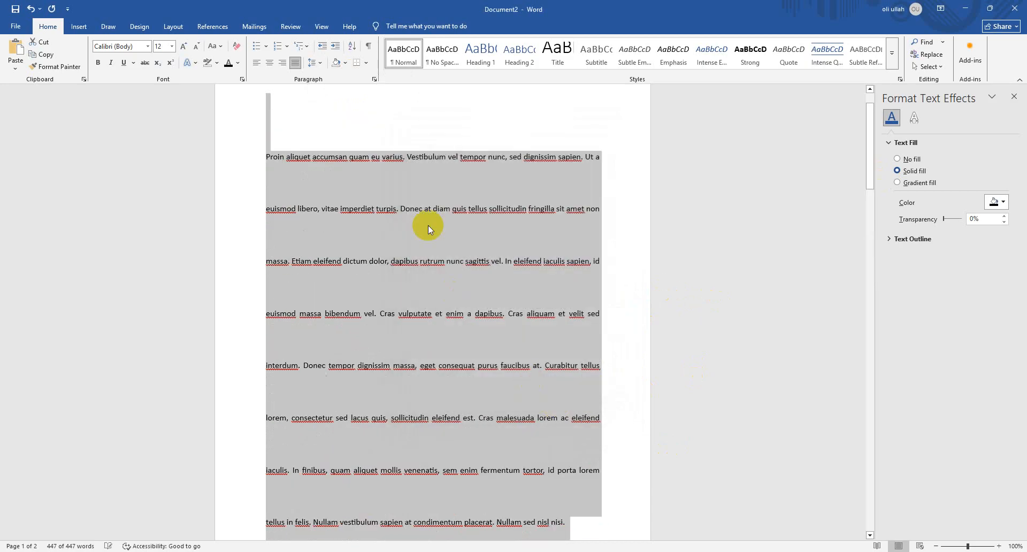
# Set the entire text to 1.0 line spacing with 50 pt of space after each paragraph
pyautogui.click(322, 66)
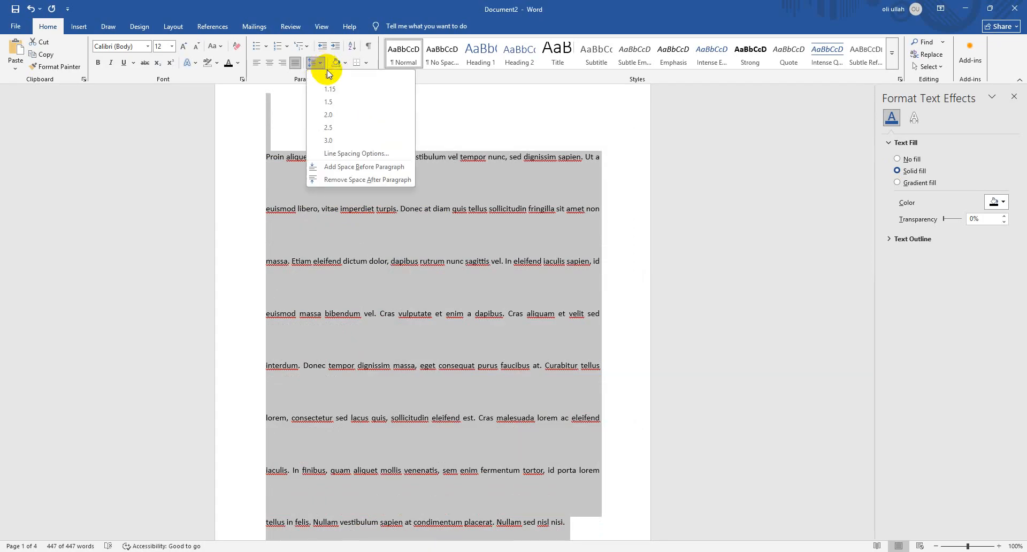
pyautogui.click(328, 75)
pyautogui.click(319, 64)
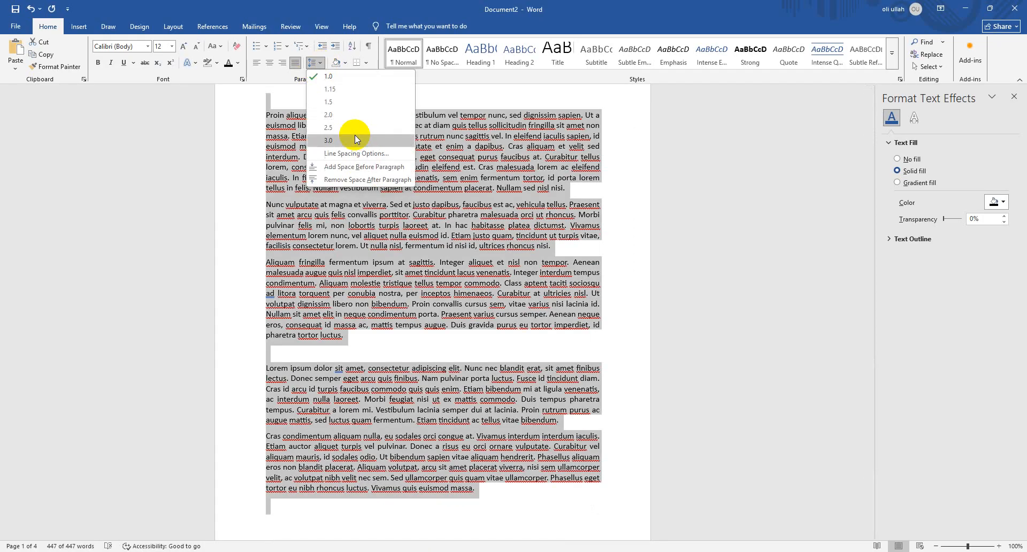
pyautogui.click(360, 154)
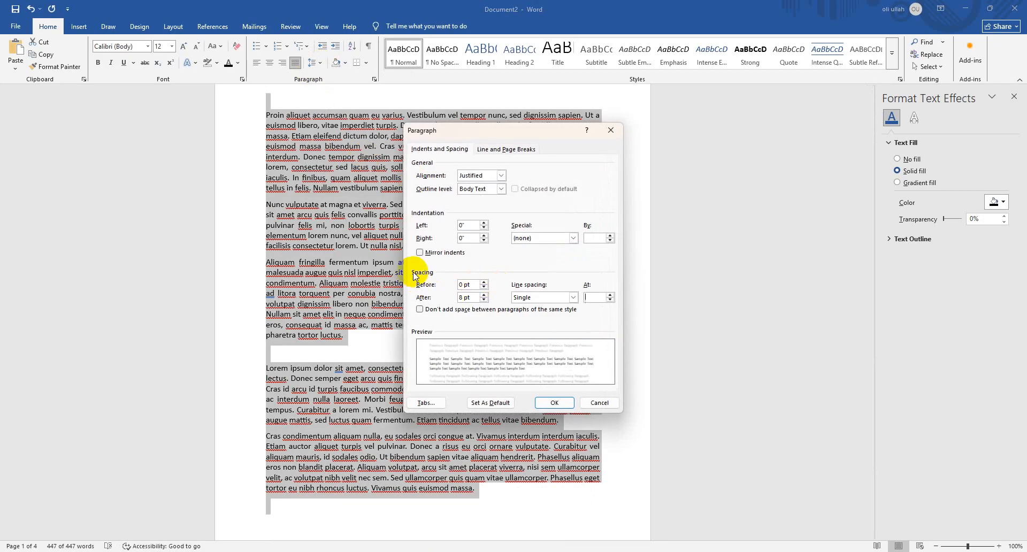
pyautogui.click(470, 297)
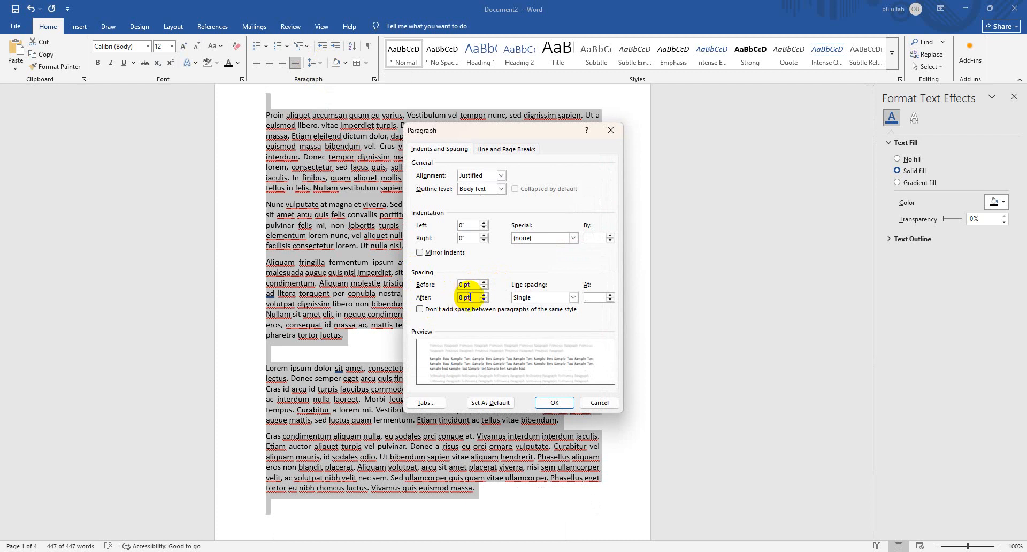
pyautogui.moveTo(470, 297); pyautogui.dragTo(395, 297)
pyautogui.write('50')
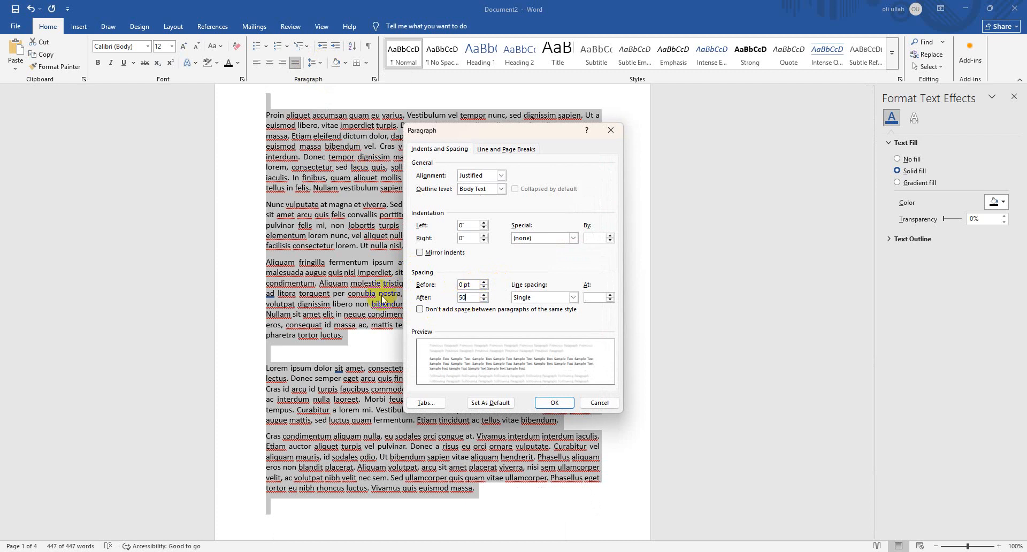
pyautogui.click(554, 403)
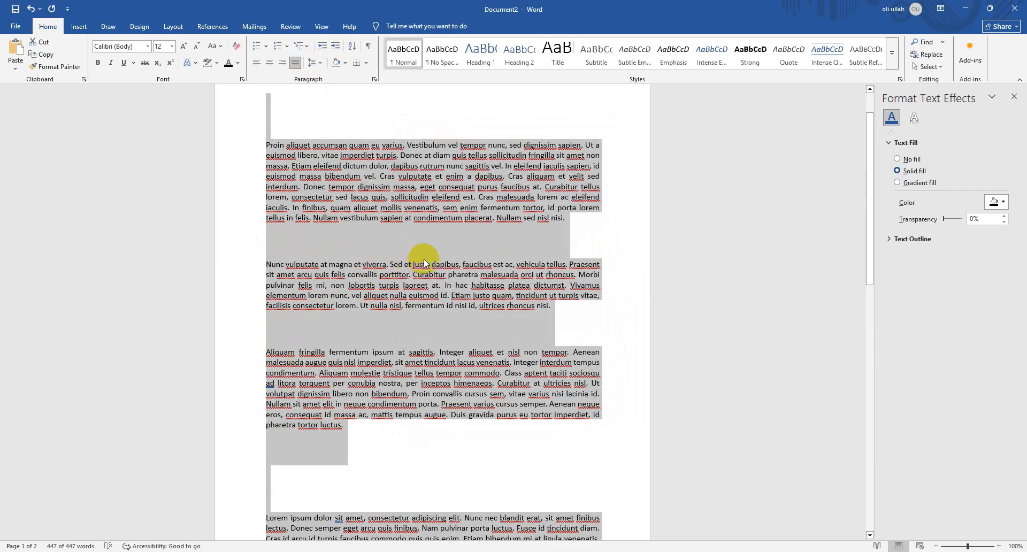
# Set the spacing after every paragraph of the text to 10 pt
pyautogui.scroll(2, 423, 259)
pyautogui.click(320, 63)
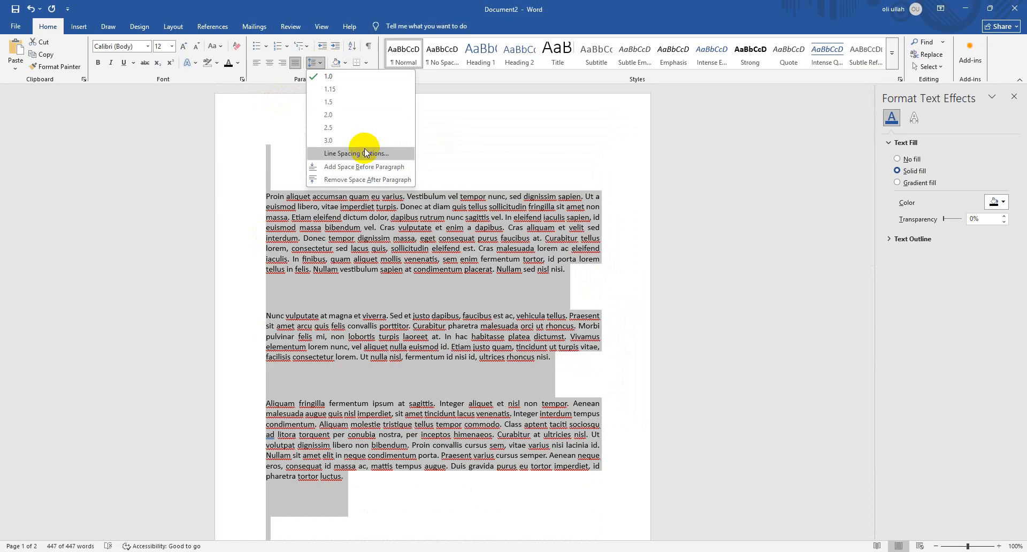
pyautogui.click(365, 150)
pyautogui.click(471, 298)
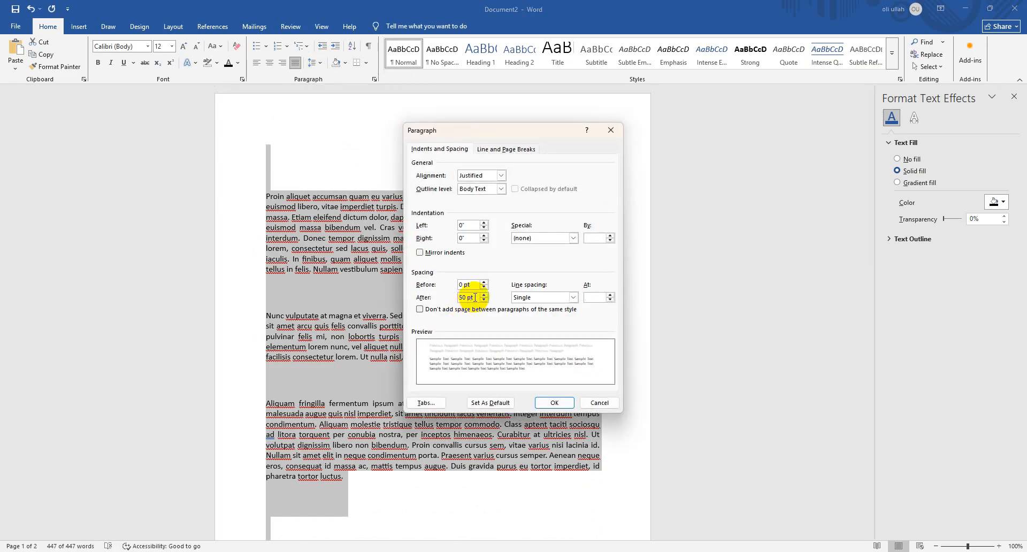
pyautogui.moveTo(473, 297); pyautogui.dragTo(339, 292)
pyautogui.write('10')
pyautogui.press('Return')
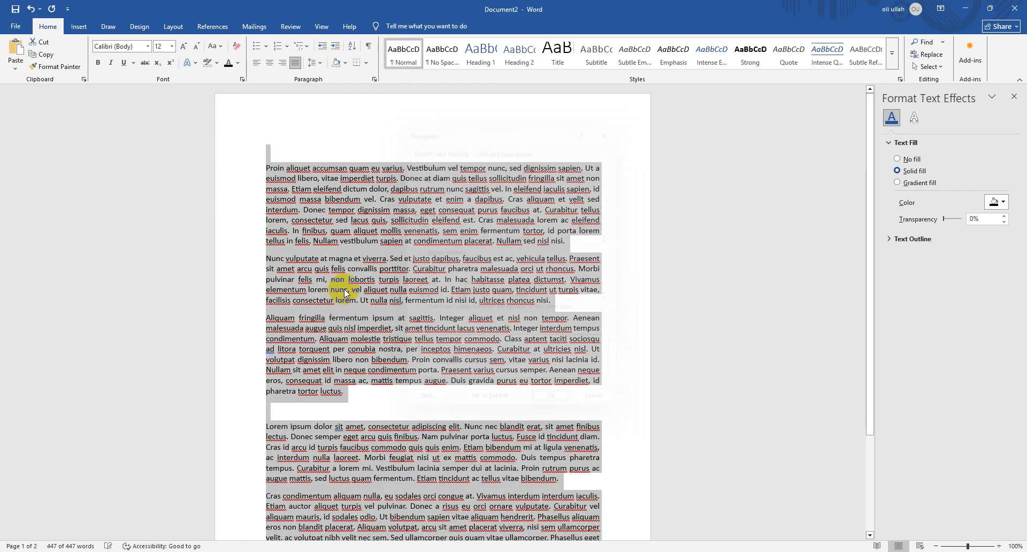
# Set the line spacing of the whole document text to 1.15
pyautogui.click(537, 223)
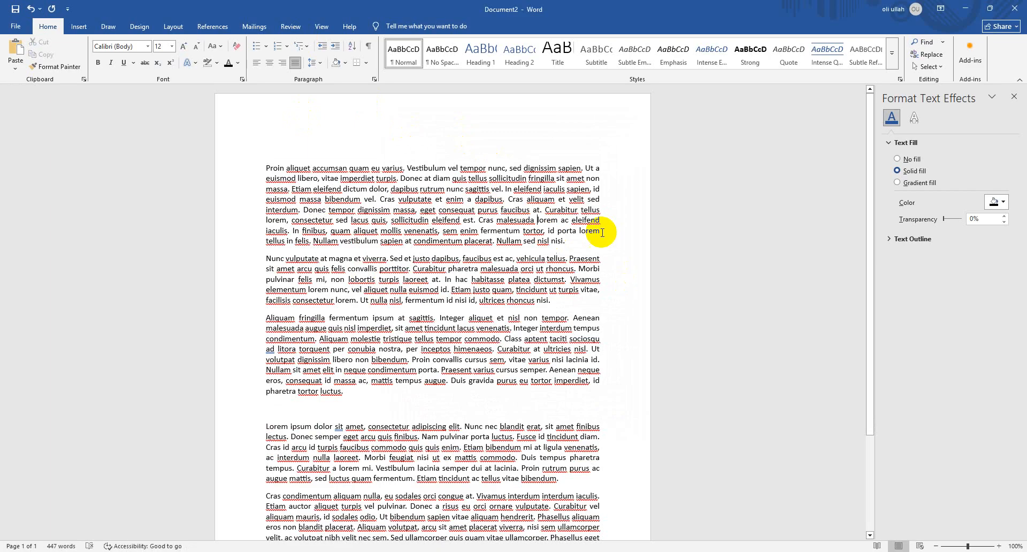
pyautogui.hotkey('ctrl', 'a')
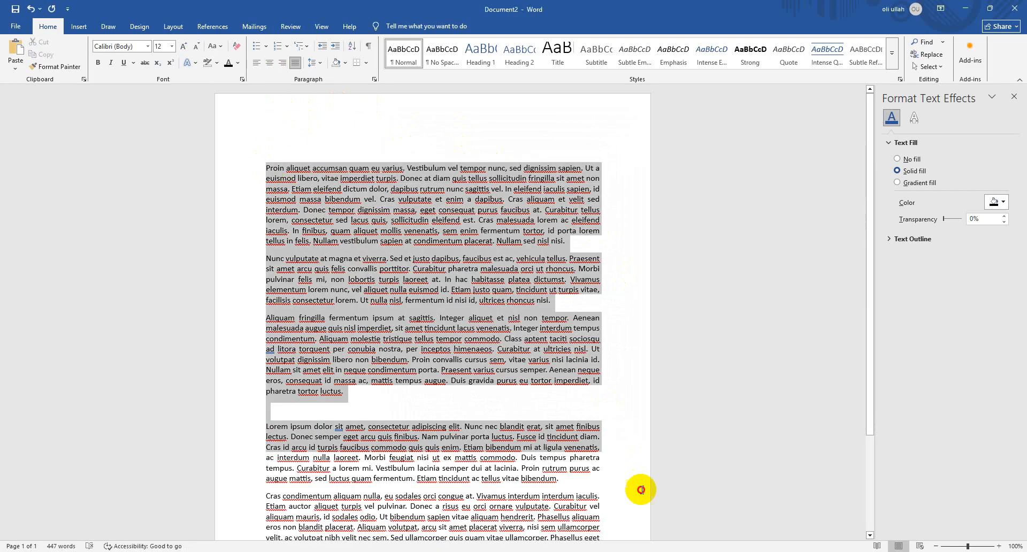
pyautogui.click(326, 62)
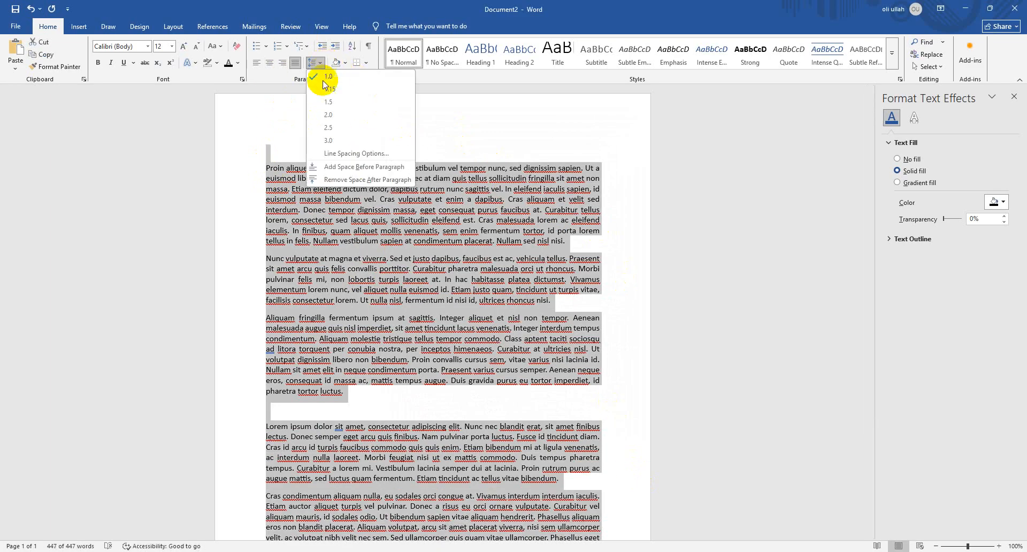
pyautogui.click(332, 86)
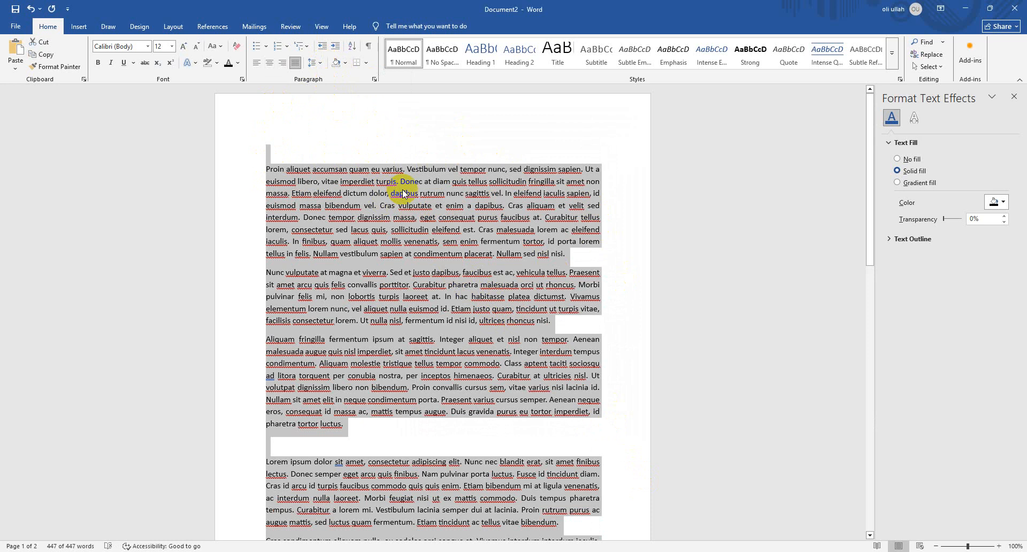
pyautogui.click(284, 152)
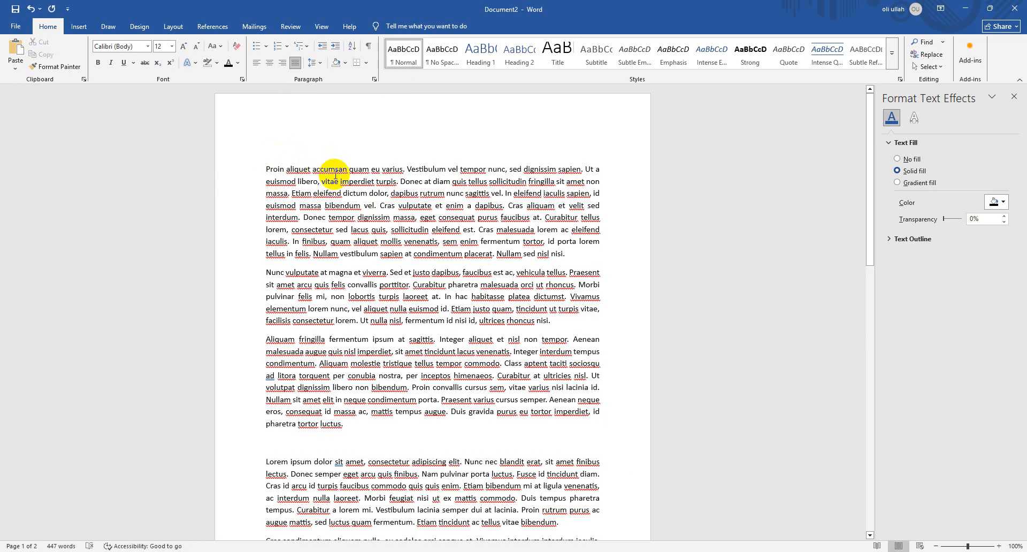
pyautogui.hotkey('ctrl', 'a')
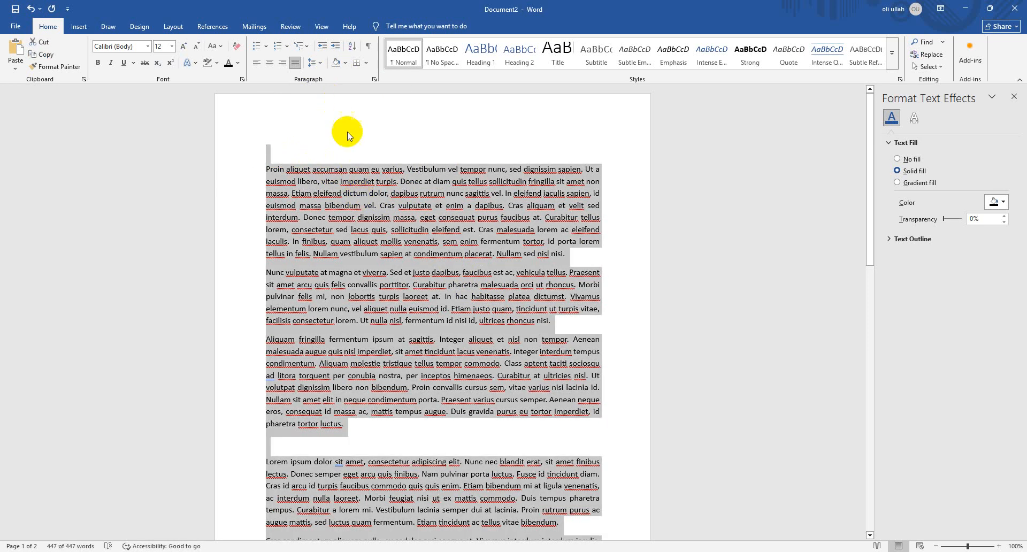
pyautogui.click(344, 63)
pyautogui.click(343, 63)
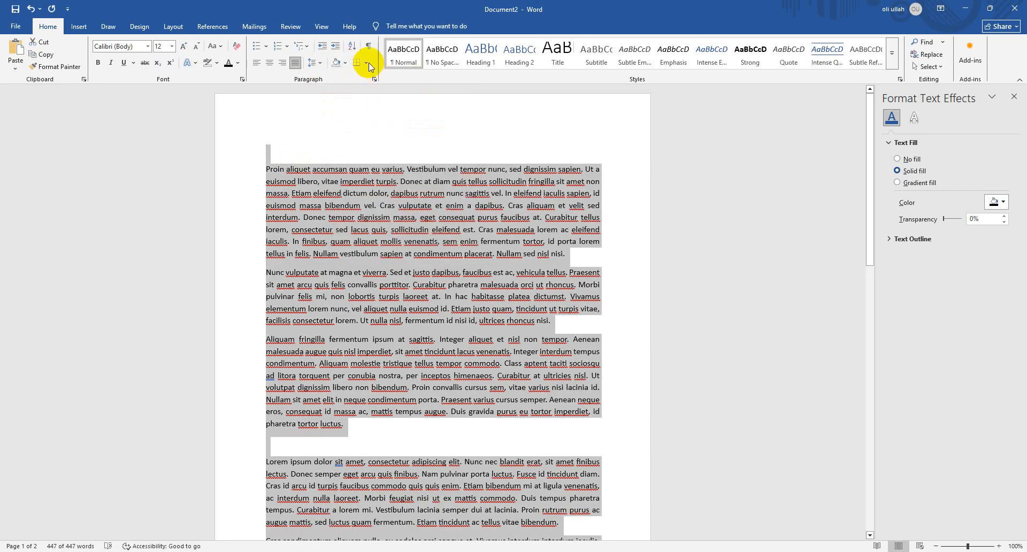
pyautogui.click(519, 369)
# Apply All Borders to the first paragraph, beginning "Proin aliquet"
pyautogui.moveTo(572, 257); pyautogui.dragTo(201, 175)
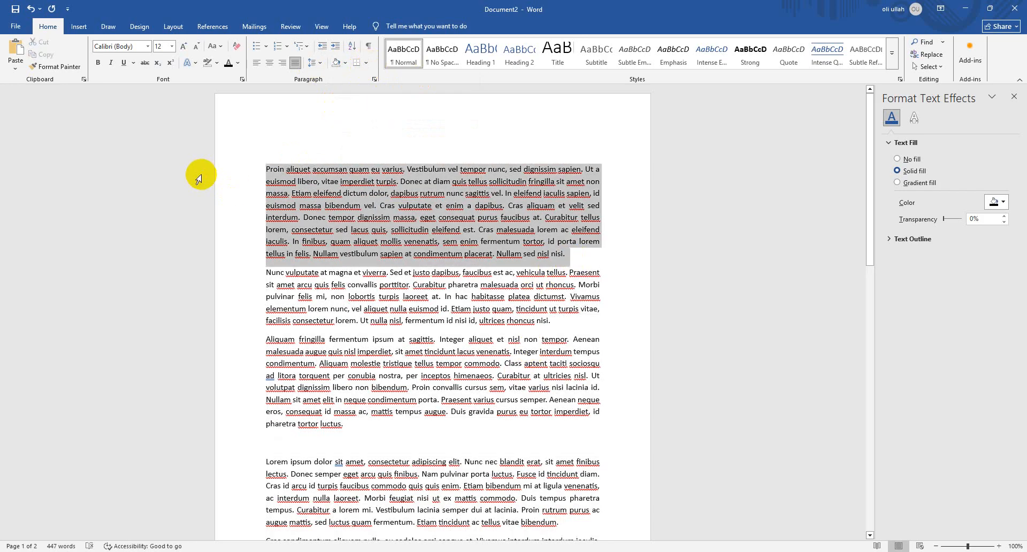
pyautogui.click(369, 63)
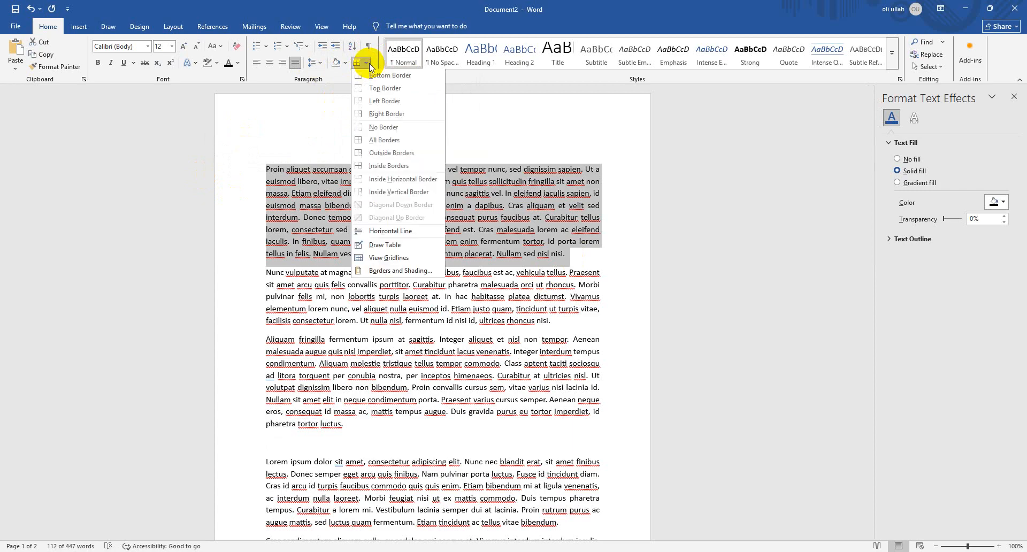
pyautogui.click(397, 139)
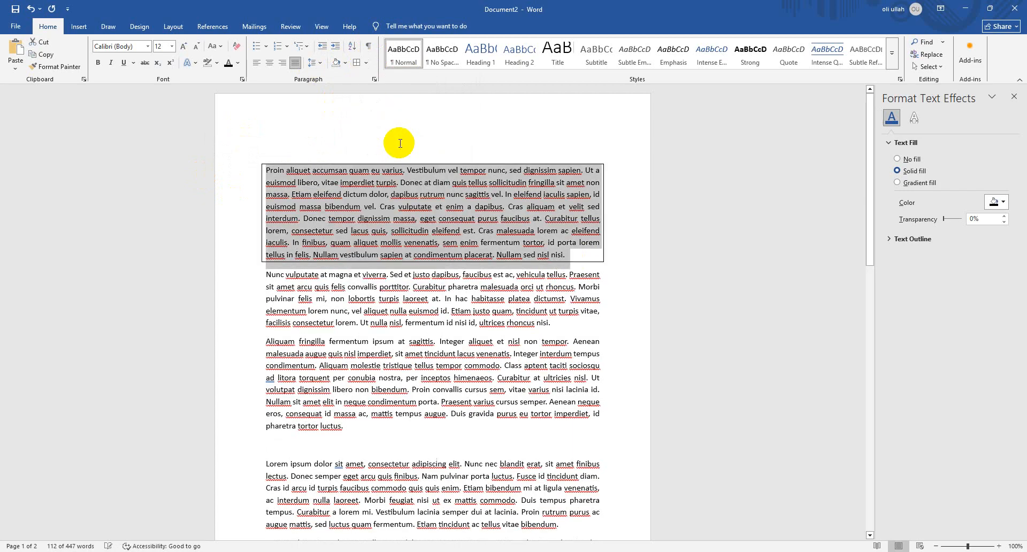
# Add a bottom border and a top border to the third paragraph, beginning "Aliquam fringilla"
pyautogui.click(607, 499)
pyautogui.moveTo(421, 418); pyautogui.dragTo(256, 395)
pyautogui.moveTo(390, 440); pyautogui.dragTo(254, 338)
pyautogui.click(367, 62)
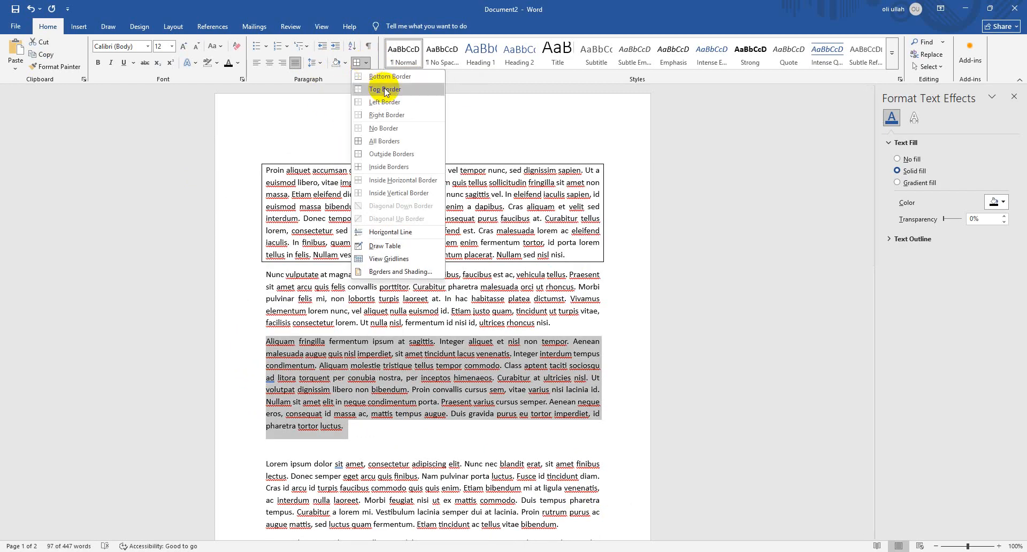
pyautogui.click(386, 76)
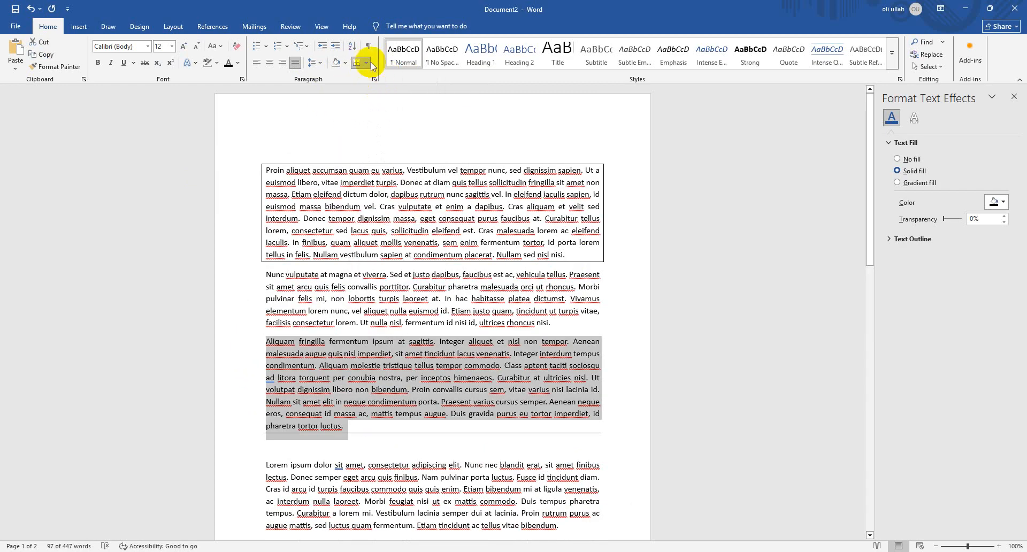
pyautogui.click(368, 62)
pyautogui.click(400, 89)
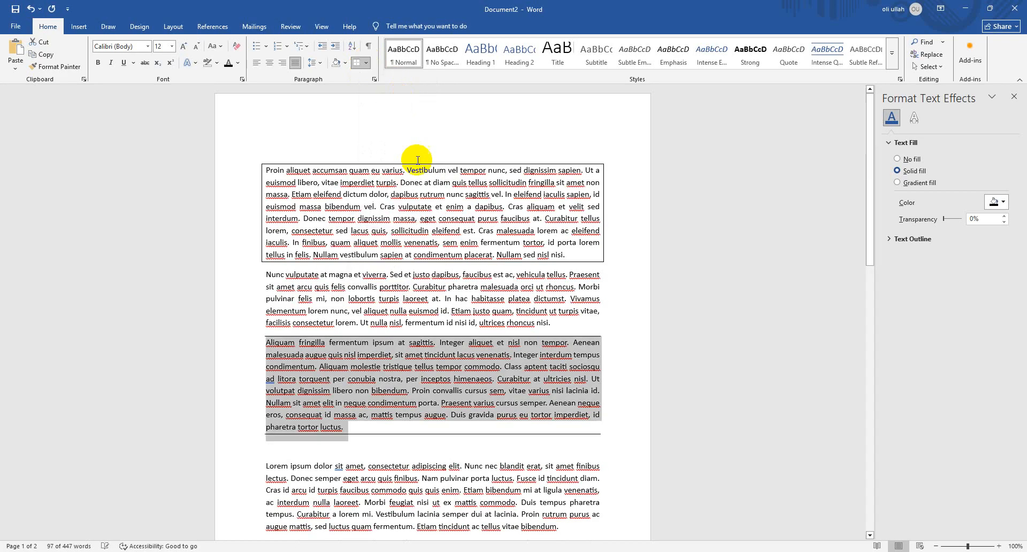
pyautogui.click(506, 403)
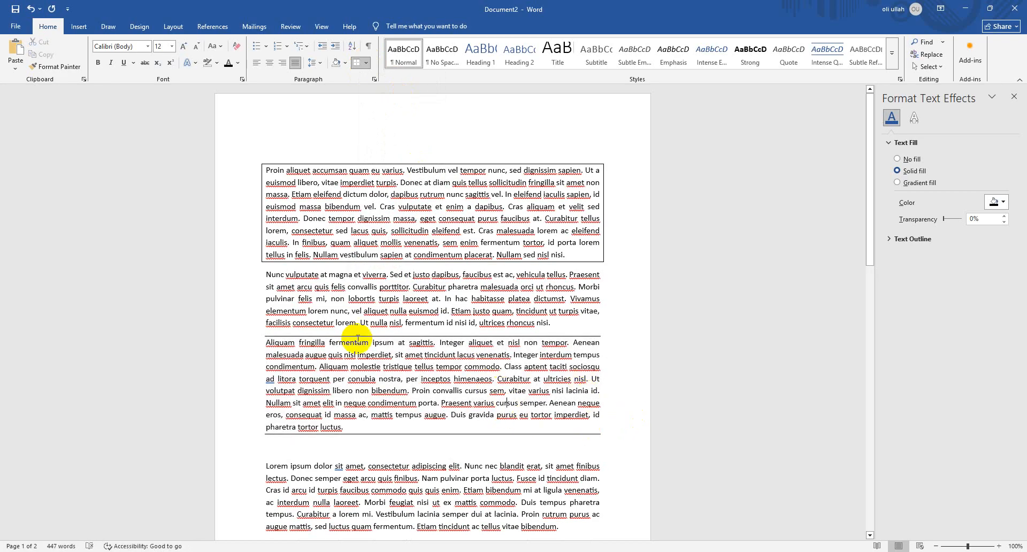
# Shade the third paragraph, beginning "Aliquam fringilla", with Gray, Accent 3, Lighter 80%
pyautogui.click(356, 428)
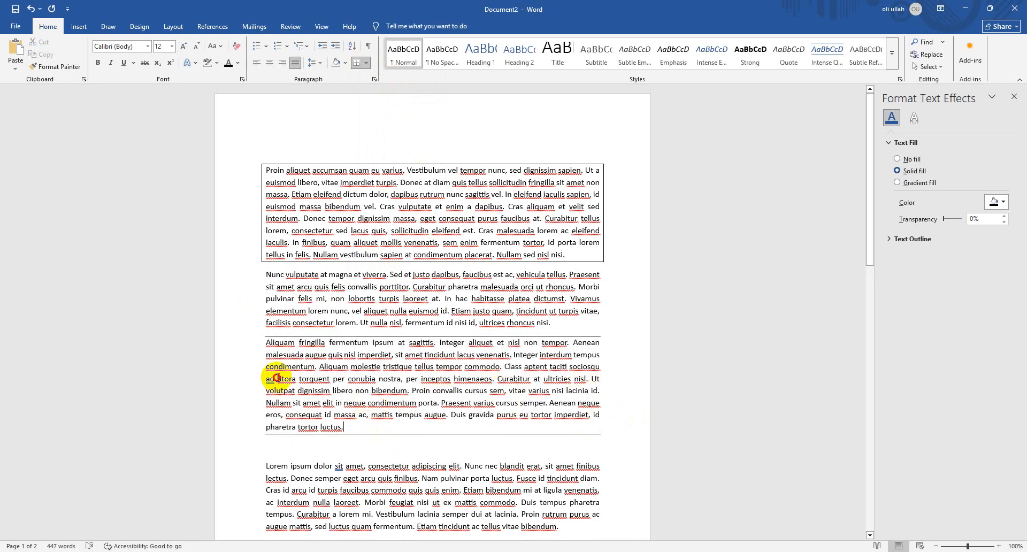
pyautogui.tripleClick(276, 378)
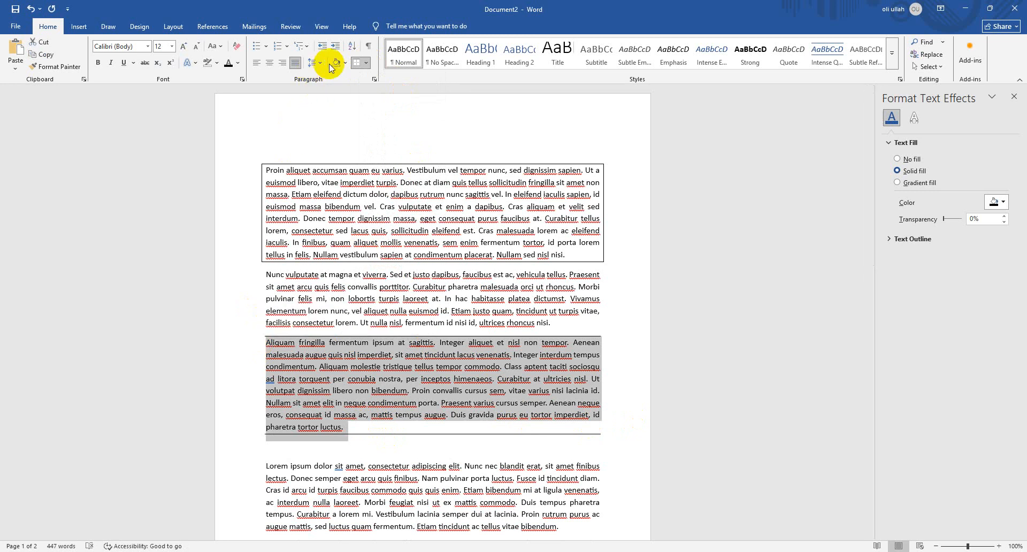
pyautogui.click(345, 62)
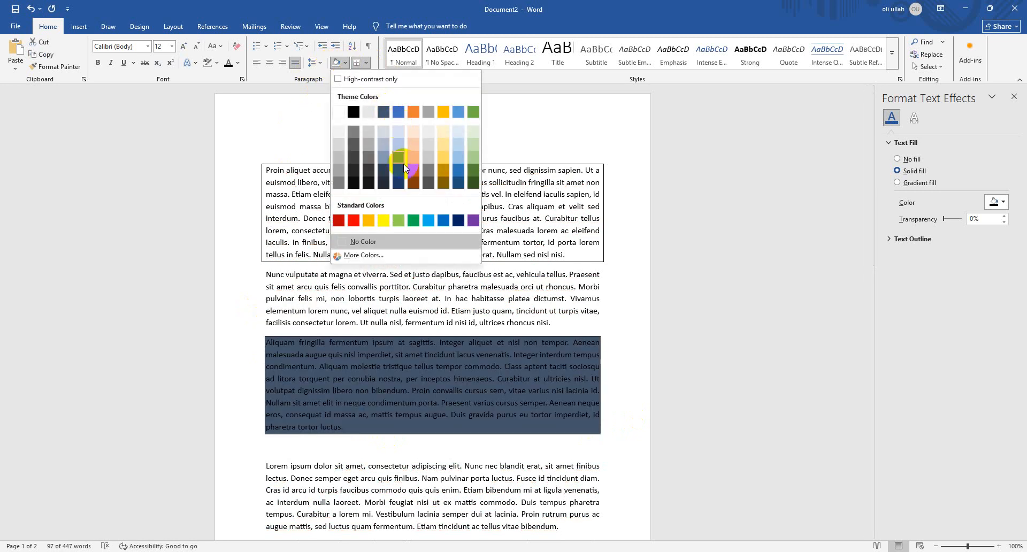
pyautogui.click(432, 134)
pyautogui.click(565, 391)
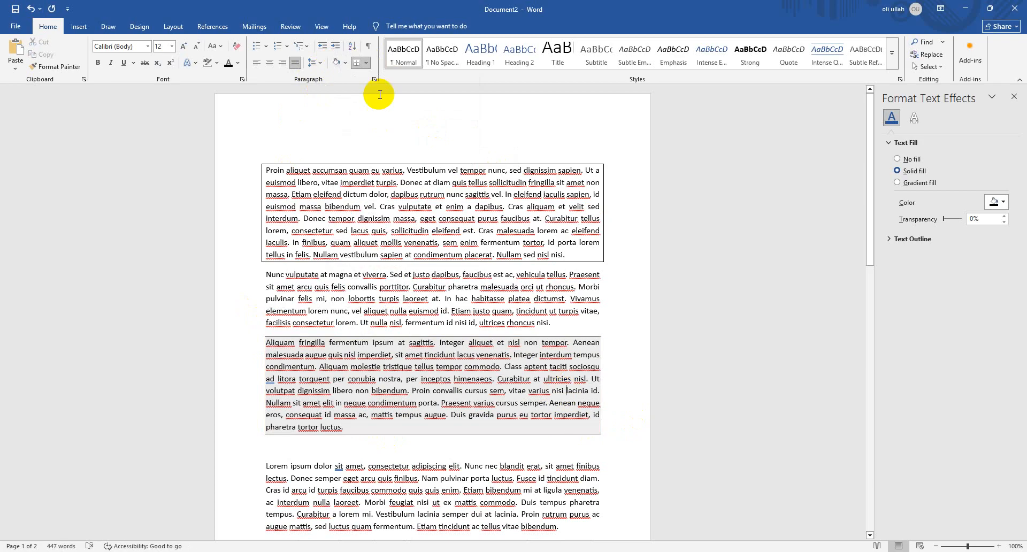
pyautogui.click(345, 63)
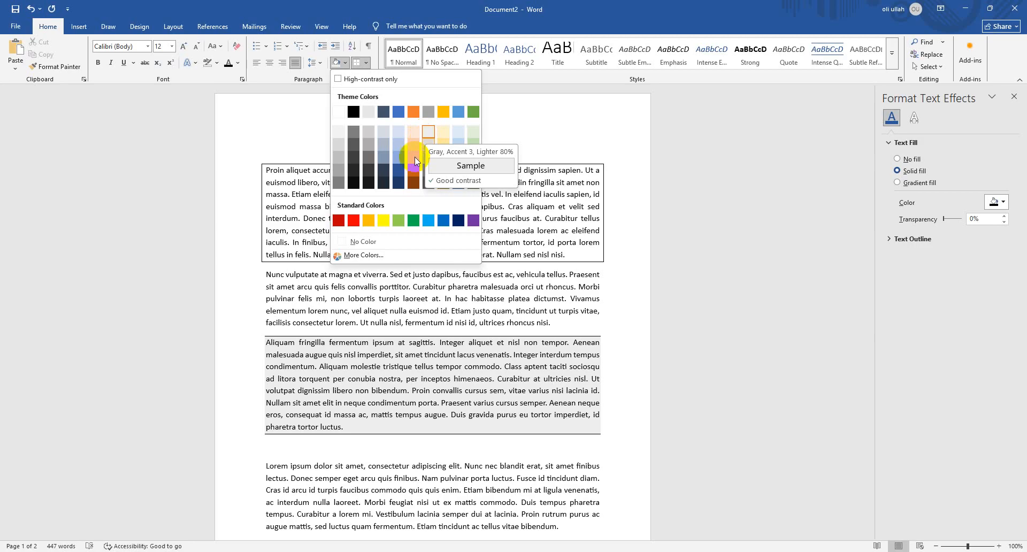
pyautogui.click(691, 353)
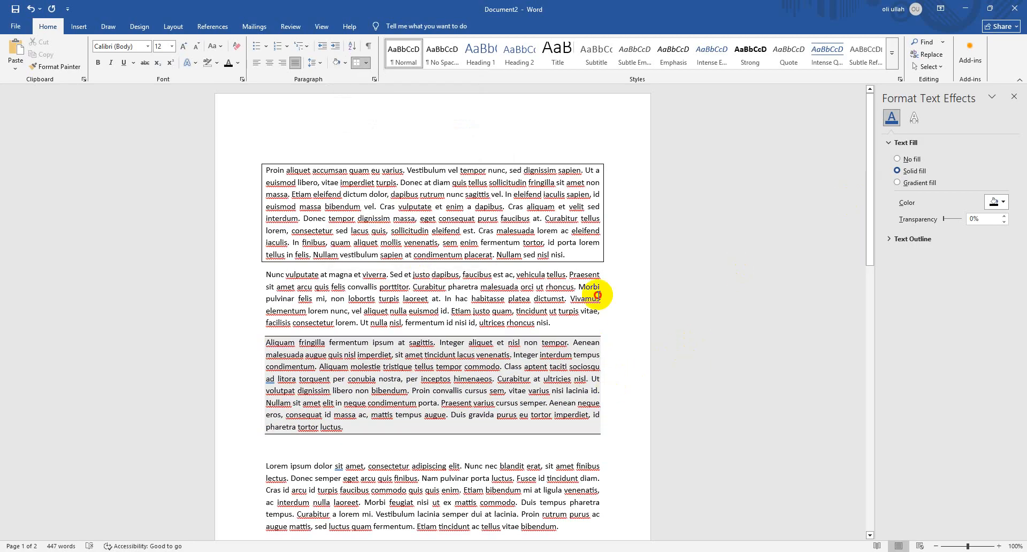
pyautogui.click(596, 298)
pyautogui.scroll(-4, 599, 312)
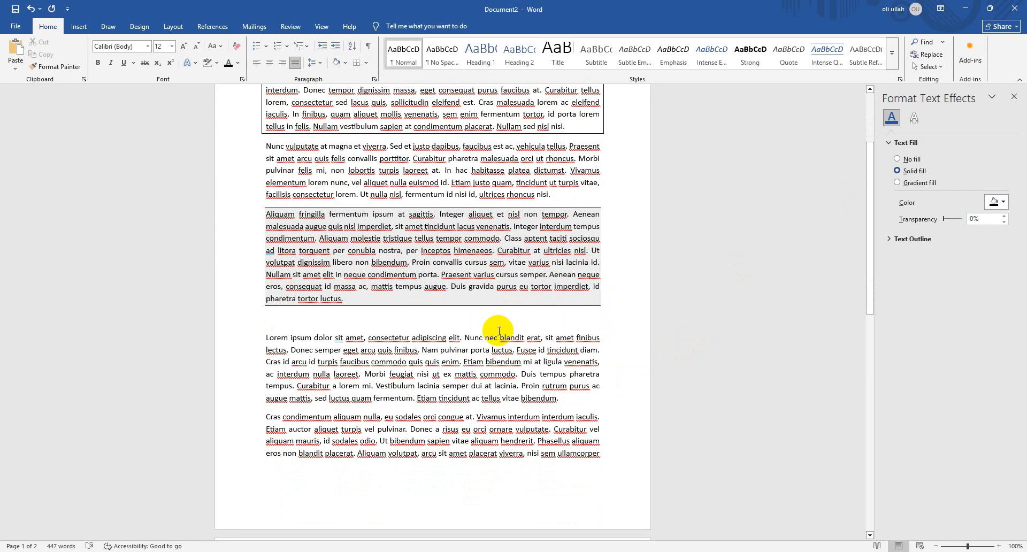
pyautogui.scroll(-1, 497, 337)
pyautogui.scroll(-5, 560, 330)
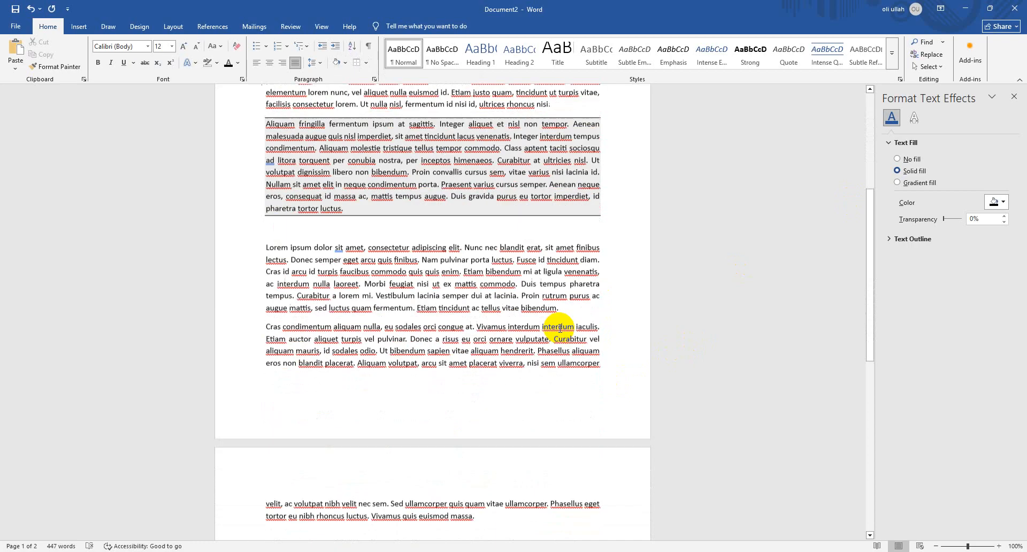
pyautogui.scroll(2, 546, 332)
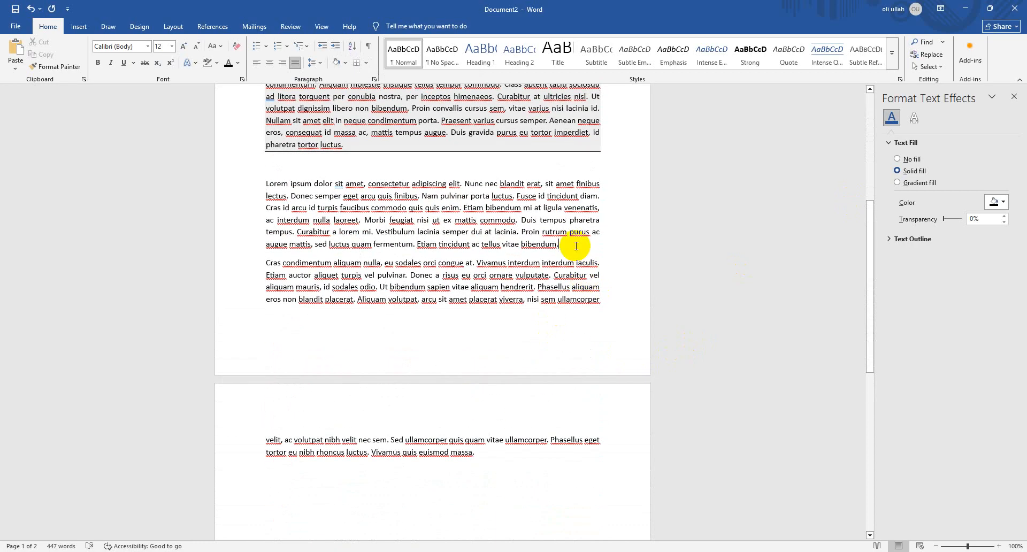
pyautogui.doubleClick(205, 176)
pyautogui.moveTo(229, 191); pyautogui.dragTo(231, 187)
pyautogui.click(349, 63)
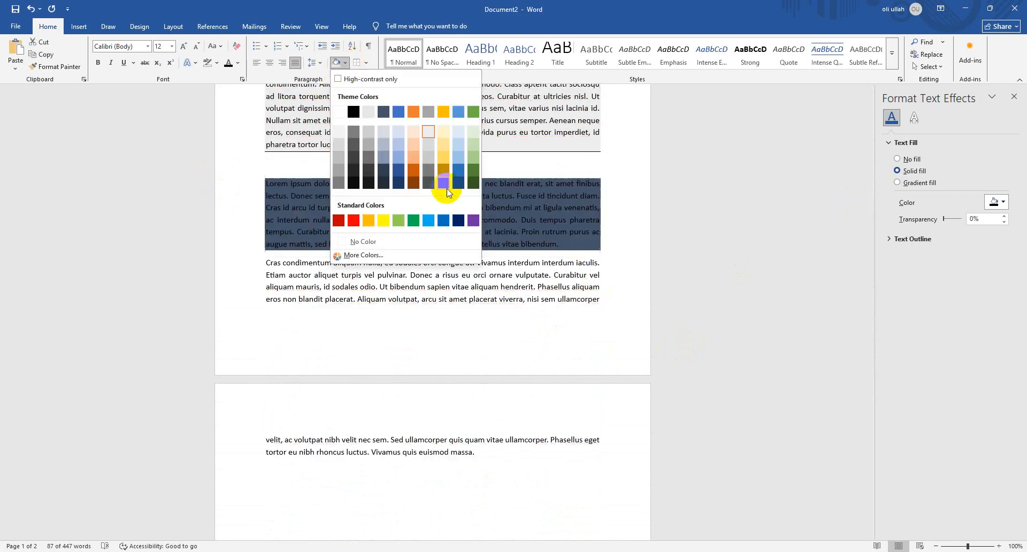
pyautogui.scroll(1, 479, 290)
pyautogui.scroll(3, 479, 289)
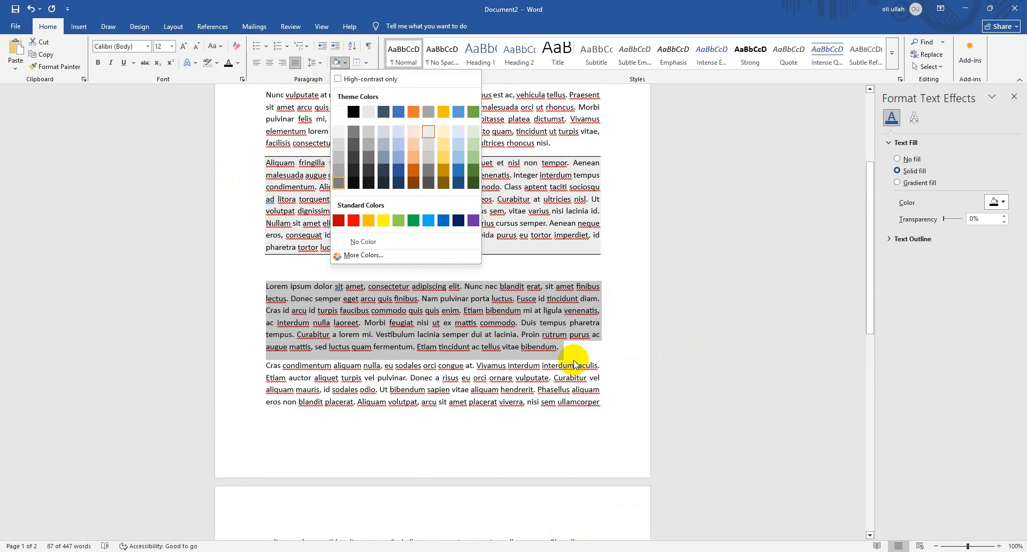
pyautogui.click(606, 282)
pyautogui.scroll(2, 298, 282)
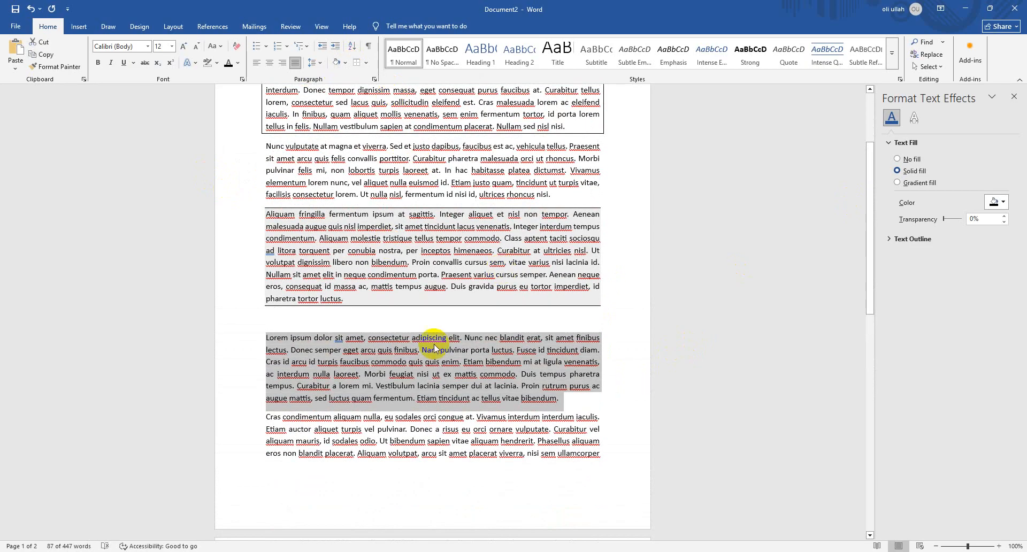
# Add a new line reading "Coffee House" below the last paragraph on page 2
pyautogui.scroll(-6, 447, 394)
pyautogui.click(499, 403)
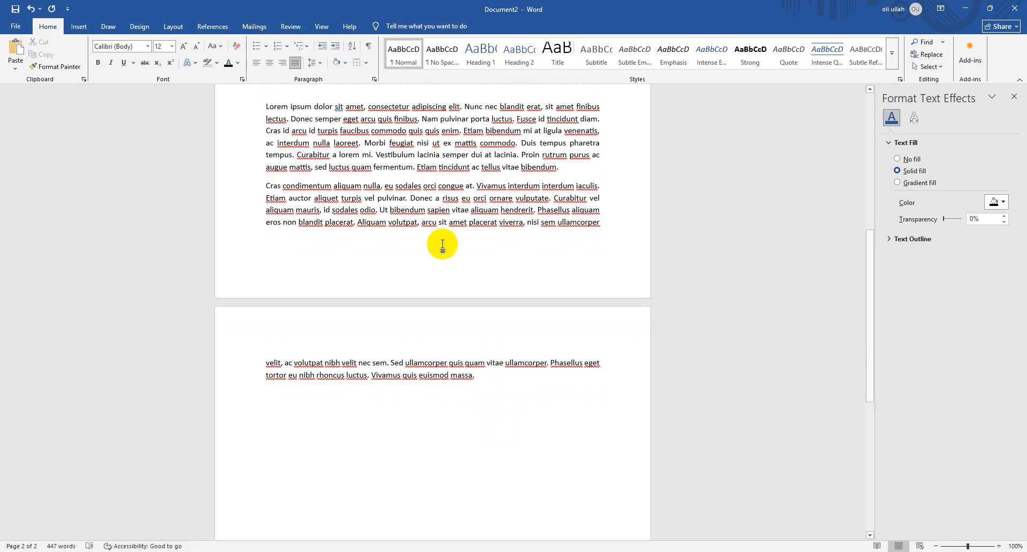
pyautogui.press('Return')
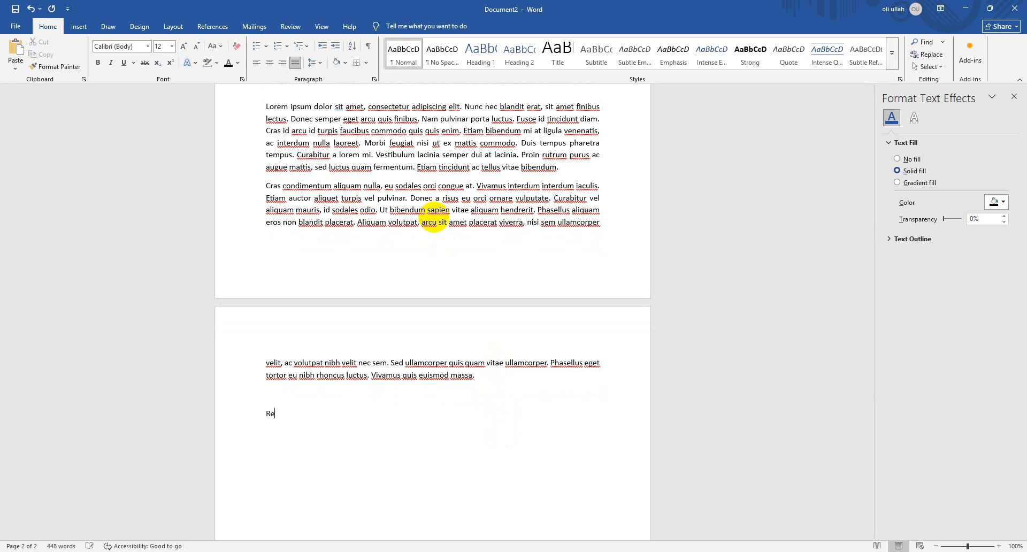
pyautogui.press('BackSpace')
pyautogui.press('BackSpace')
pyautogui.press('BackSpace')
pyautogui.write('Coffee House')
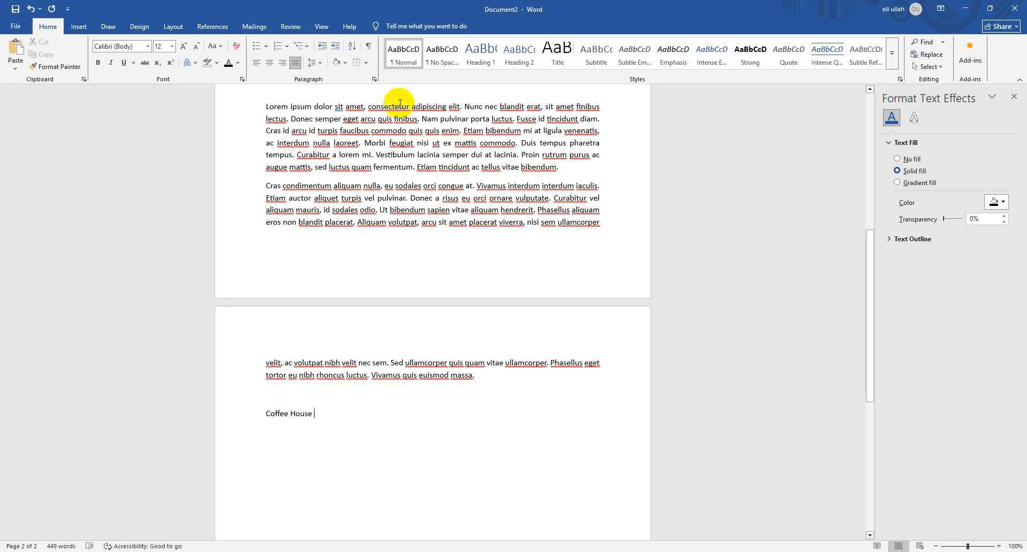
# Apply the Title style to the "Coffee House" line and centre it
pyautogui.click(270, 63)
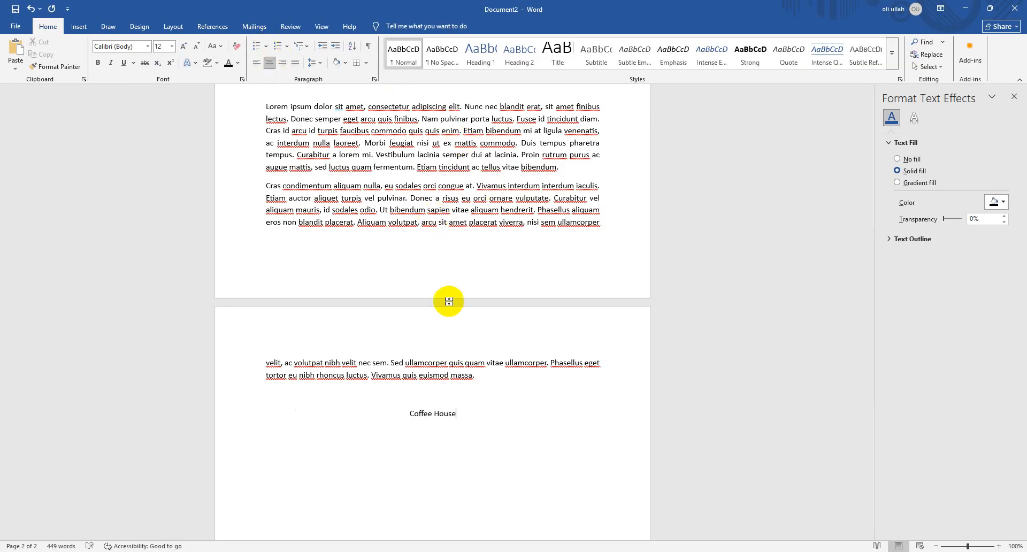
pyautogui.click(433, 419)
pyautogui.tripleClick(432, 419)
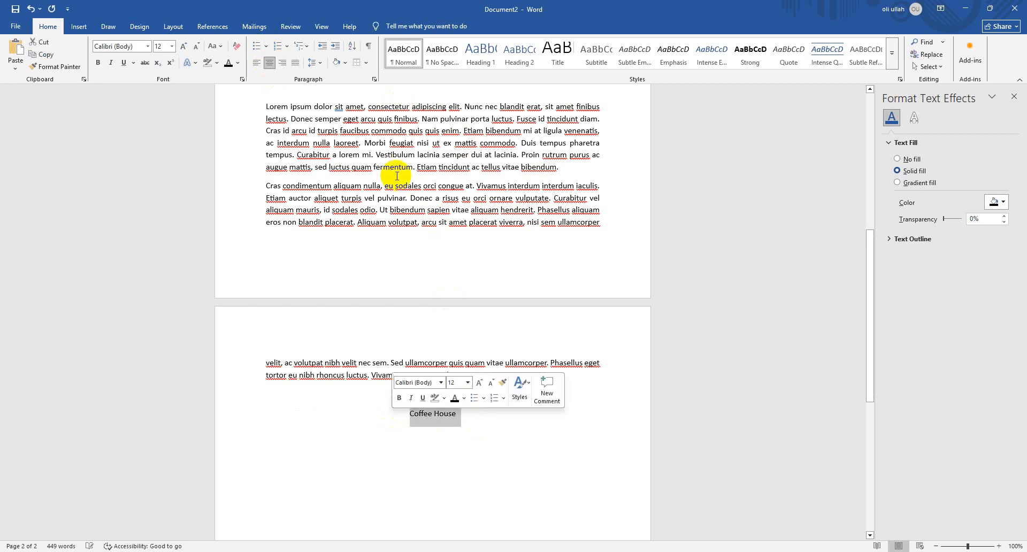
pyautogui.click(471, 59)
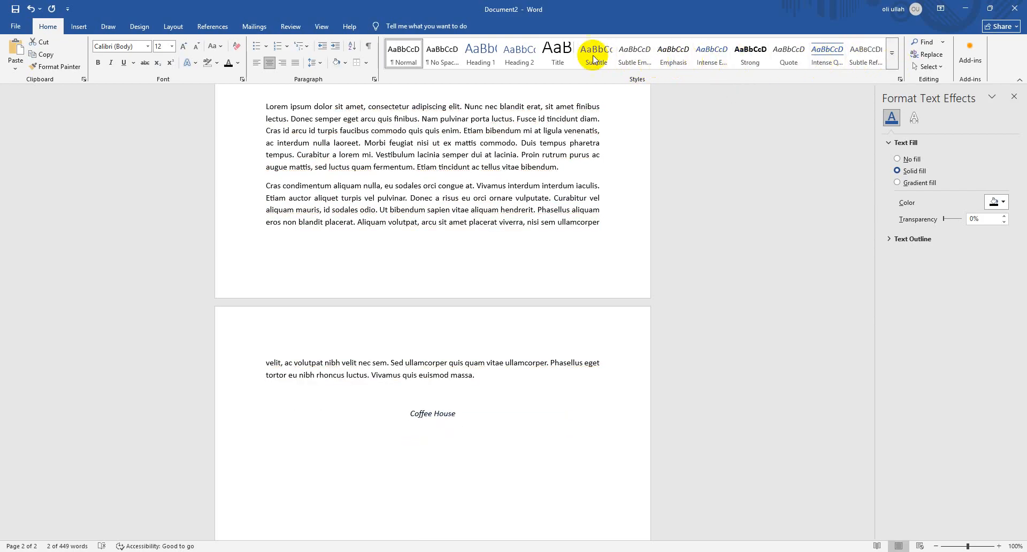
pyautogui.click(566, 48)
pyautogui.click(270, 63)
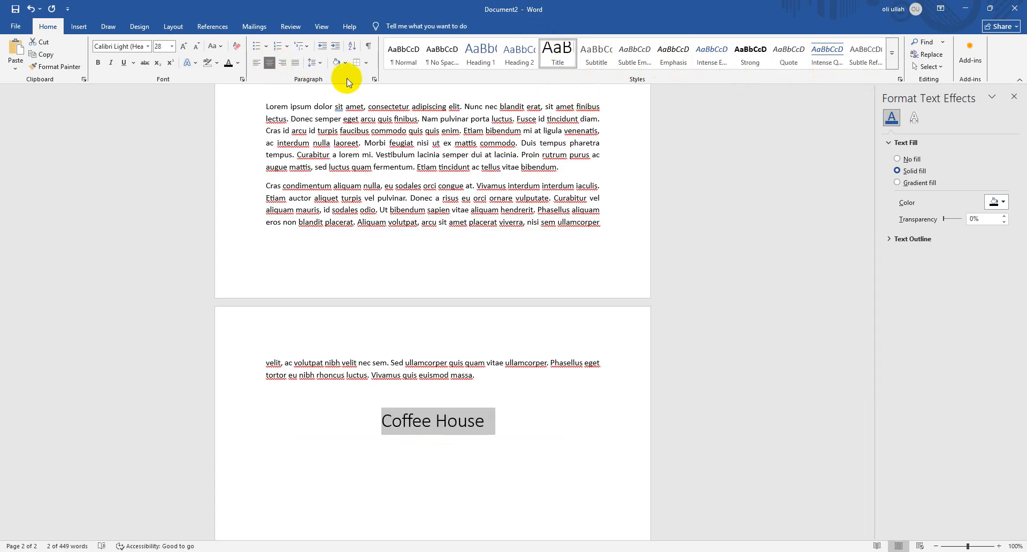
# Below the title, create a numbered list in Normal style with the items Coffee, Tea and juice
pyautogui.click(530, 419)
pyautogui.press('Return')
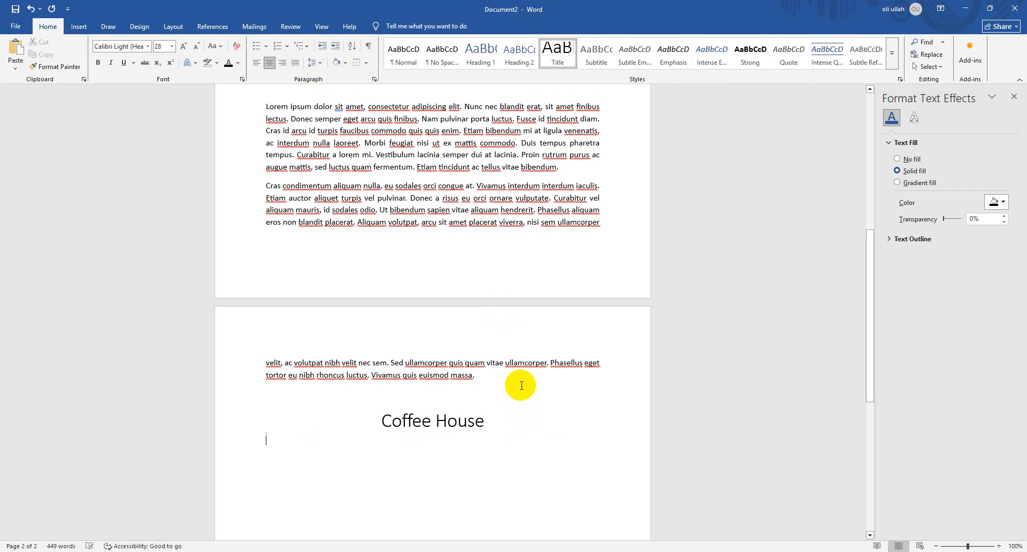
pyautogui.click(404, 54)
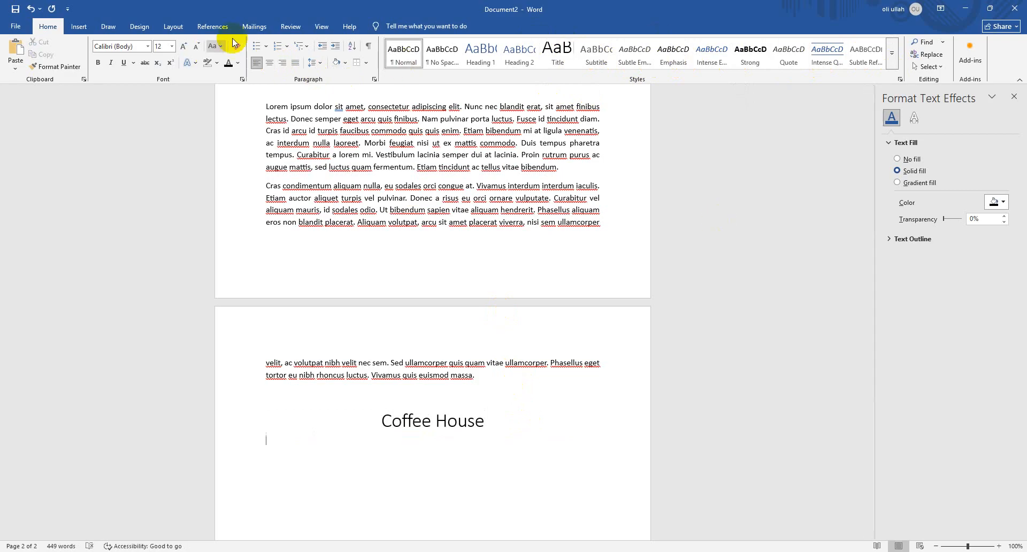
pyautogui.click(276, 50)
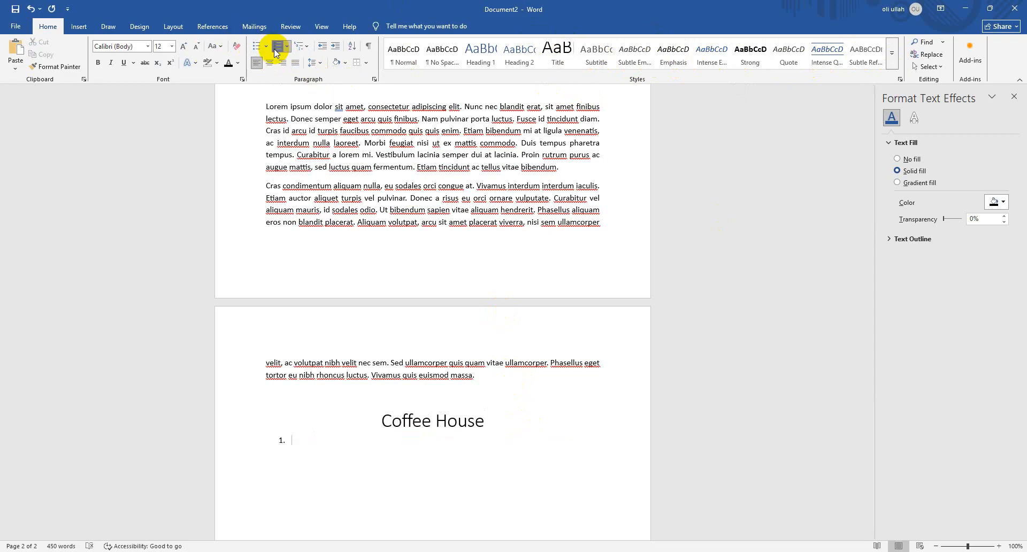
pyautogui.write('coffee')
pyautogui.press('Return')
pyautogui.write('tea')
pyautogui.press('Return')
pyautogui.write('juice')
# Insert the list items Hot Coffee and Cold Coffee directly below Coffee
pyautogui.click(356, 439)
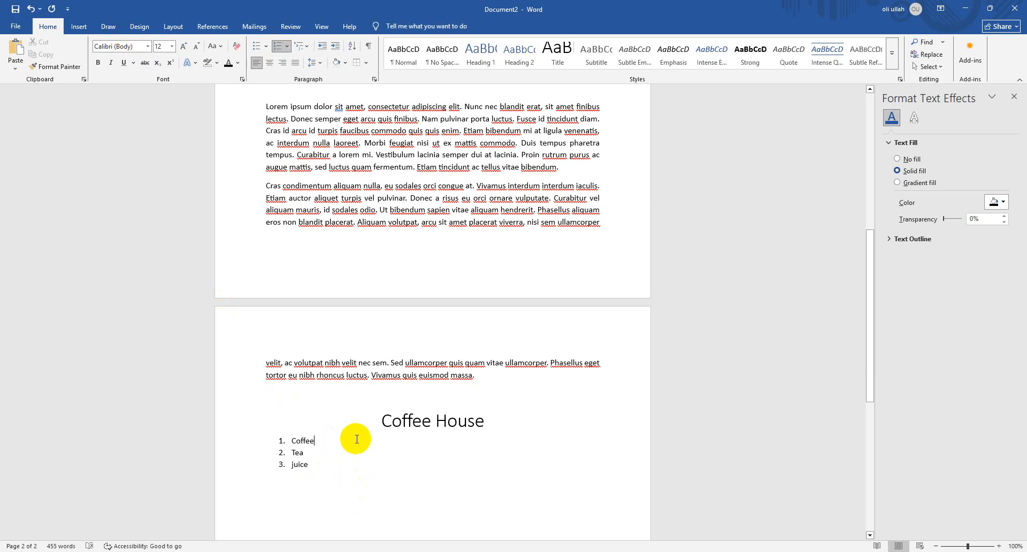
pyautogui.press('Return')
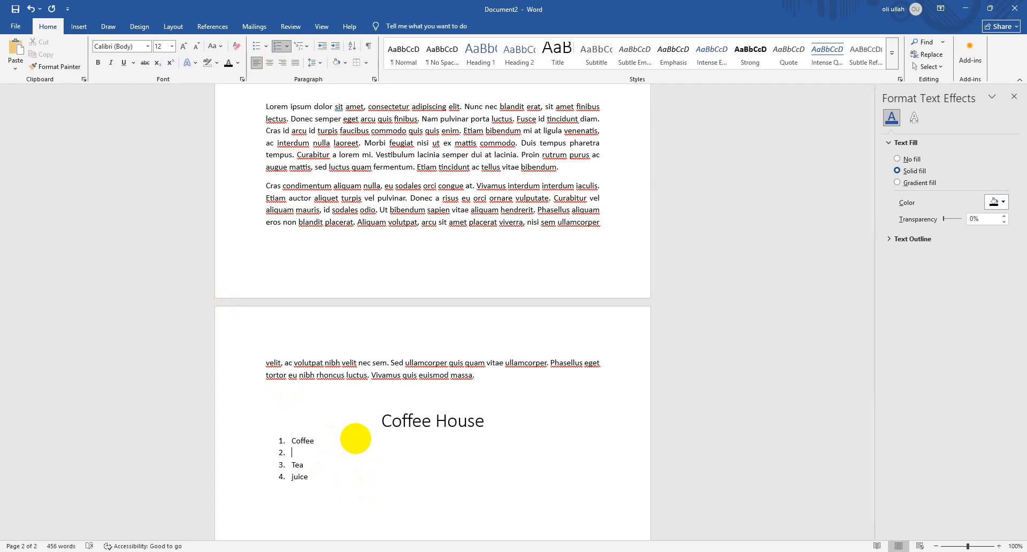
pyautogui.write('T')
pyautogui.press('Return')
pyautogui.write('Cold Coffee')
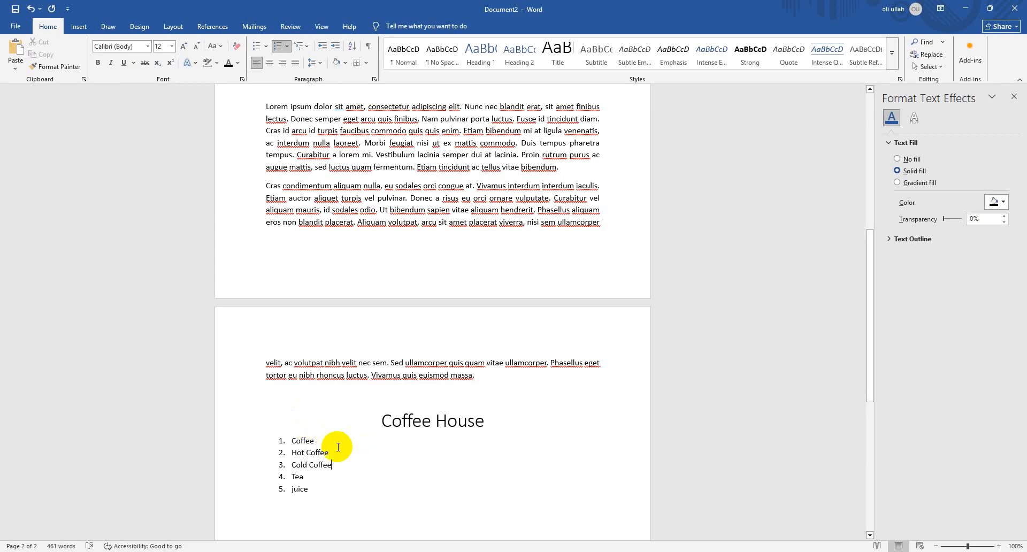
# Insert the list items Regular coffee and Black Coffee directly below Hot Coffee
pyautogui.click(337, 452)
pyautogui.press('Return')
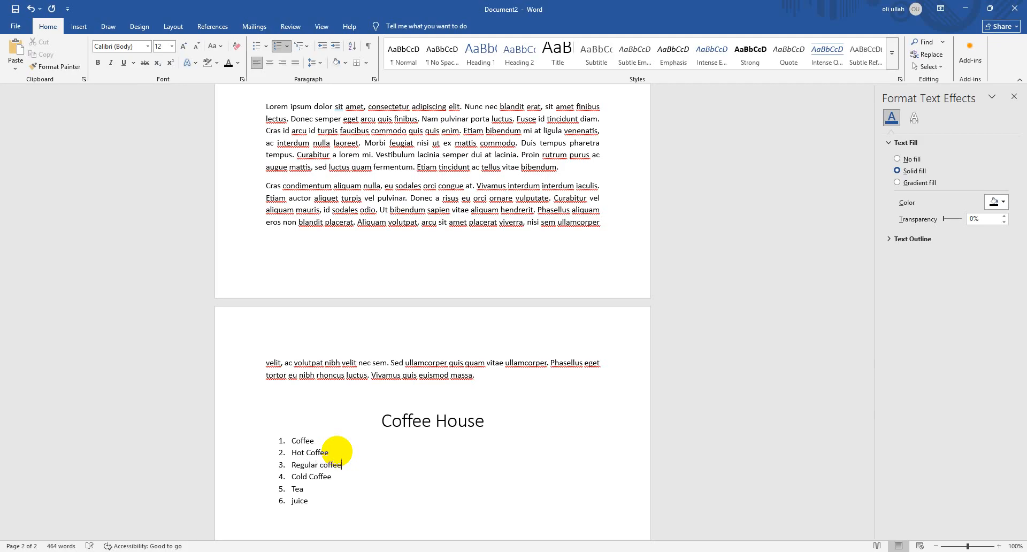
pyautogui.press('Return')
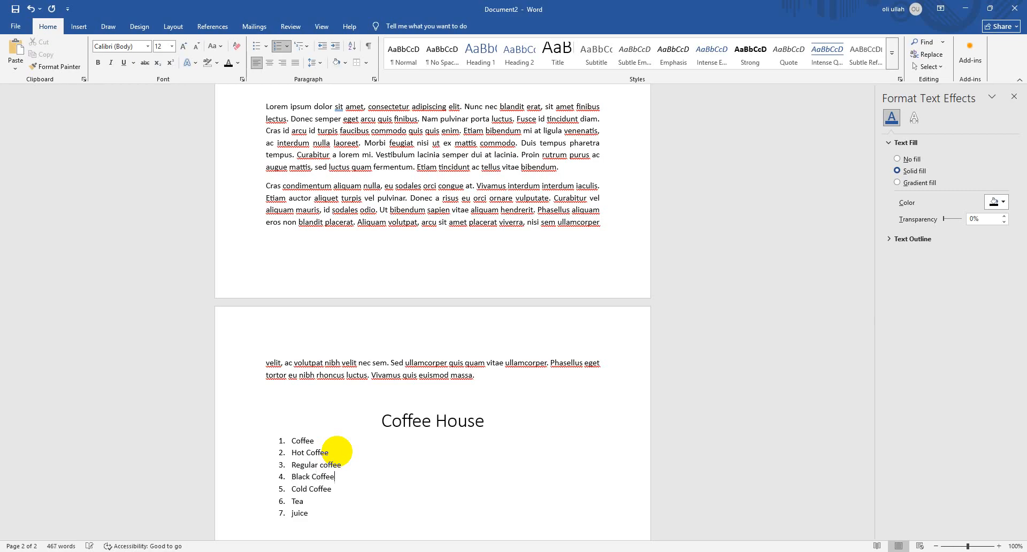
# Indent the four items from Hot Coffee to Cold Coffee one list level, making them lettered sub-items of Coffee
pyautogui.moveTo(336, 488); pyautogui.dragTo(299, 454)
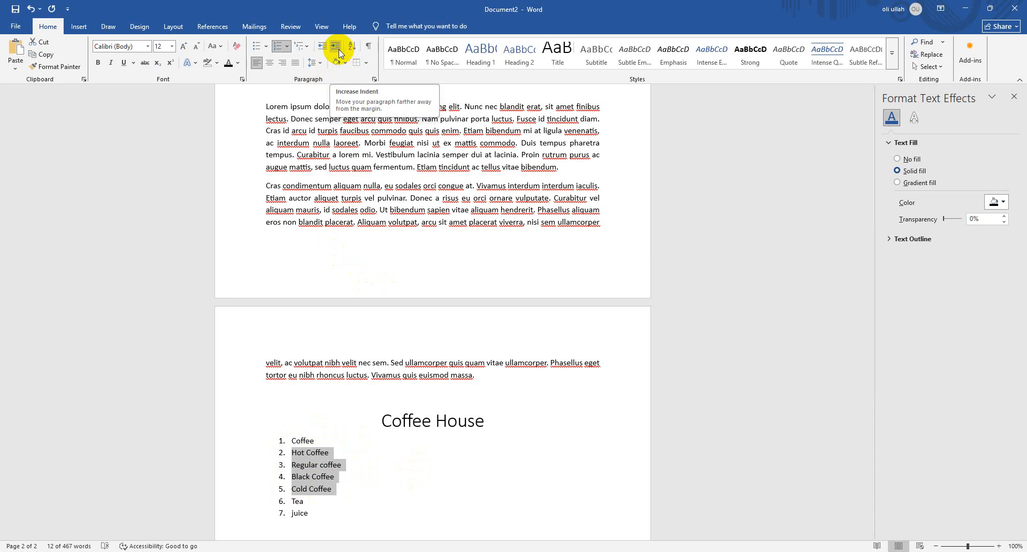
pyautogui.click(287, 46)
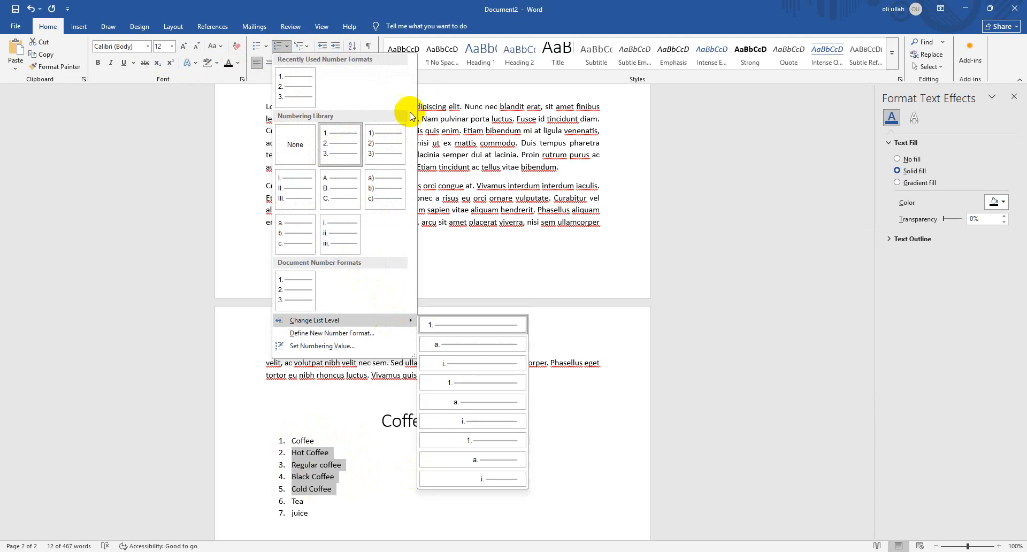
pyautogui.click(338, 48)
pyautogui.click(338, 48)
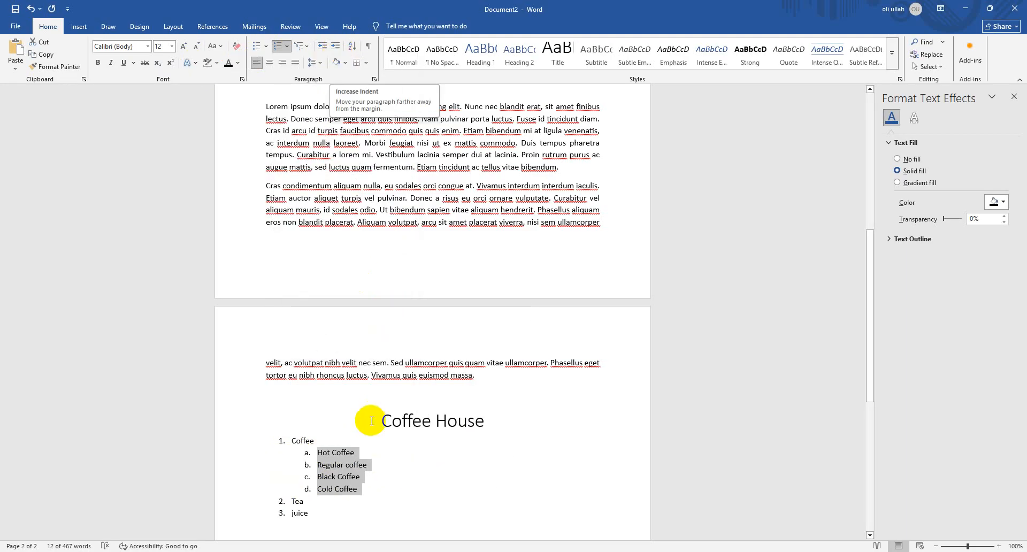
pyautogui.click(386, 486)
# Indent Regular coffee and Black Coffee one more list level, making them sub-items of Hot Coffee
pyautogui.moveTo(367, 476); pyautogui.dragTo(298, 470)
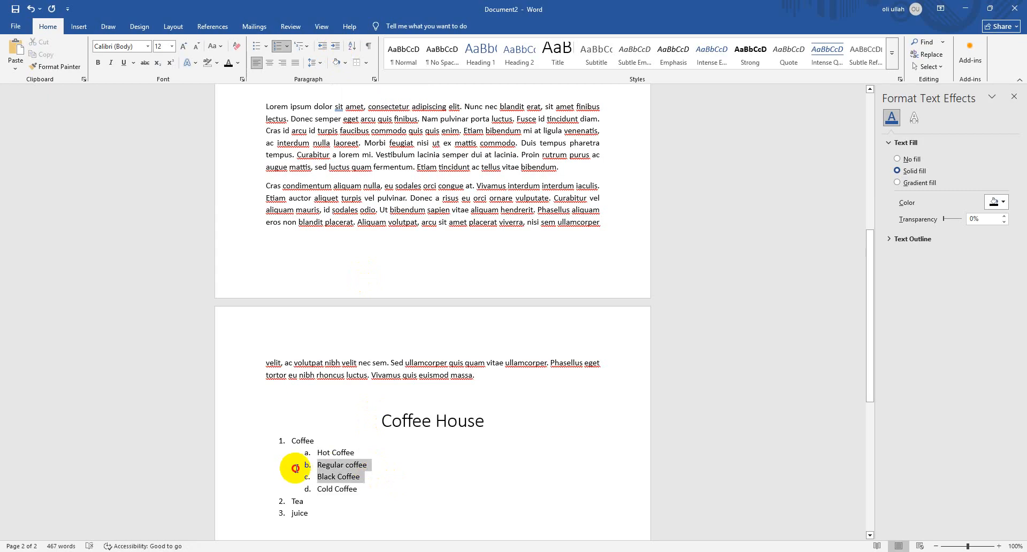
pyautogui.click(334, 49)
pyautogui.click(363, 493)
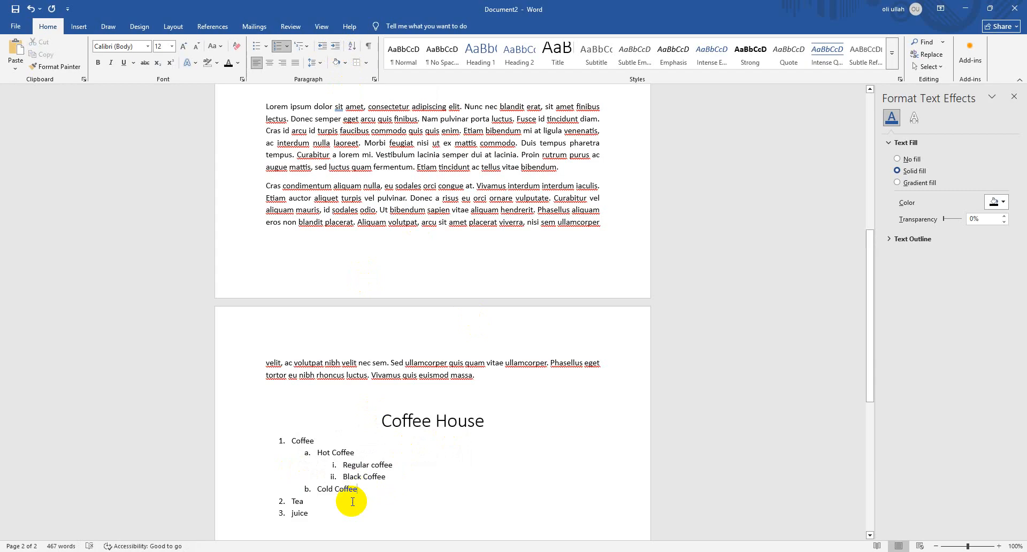
# Insert the list items Milk Tea and Raw Tea directly below Tea
pyautogui.click(323, 503)
pyautogui.scroll(-2, 311, 463)
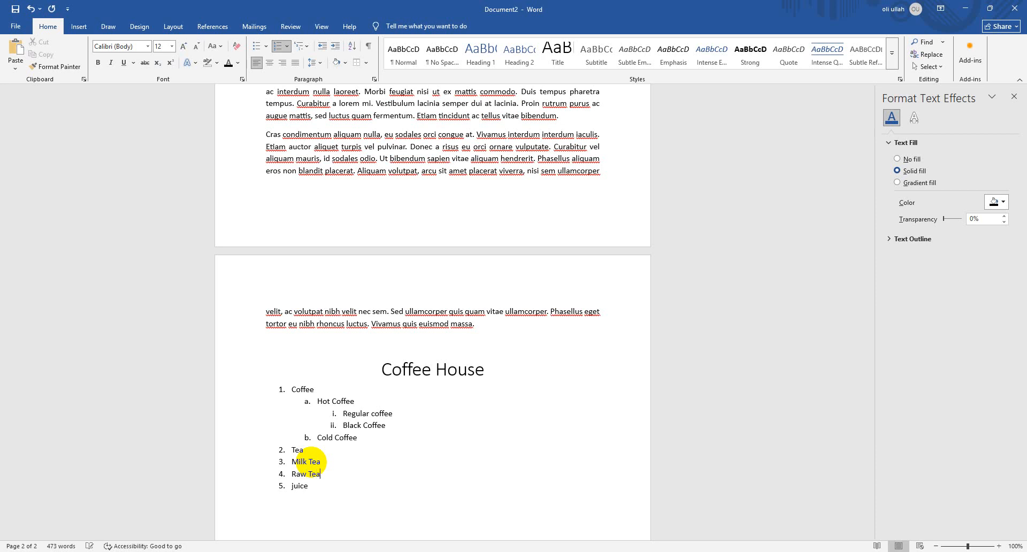
# Indent Milk Tea and Raw Tea one list level, making them lettered sub-items of Tea
pyautogui.moveTo(348, 484); pyautogui.dragTo(291, 461)
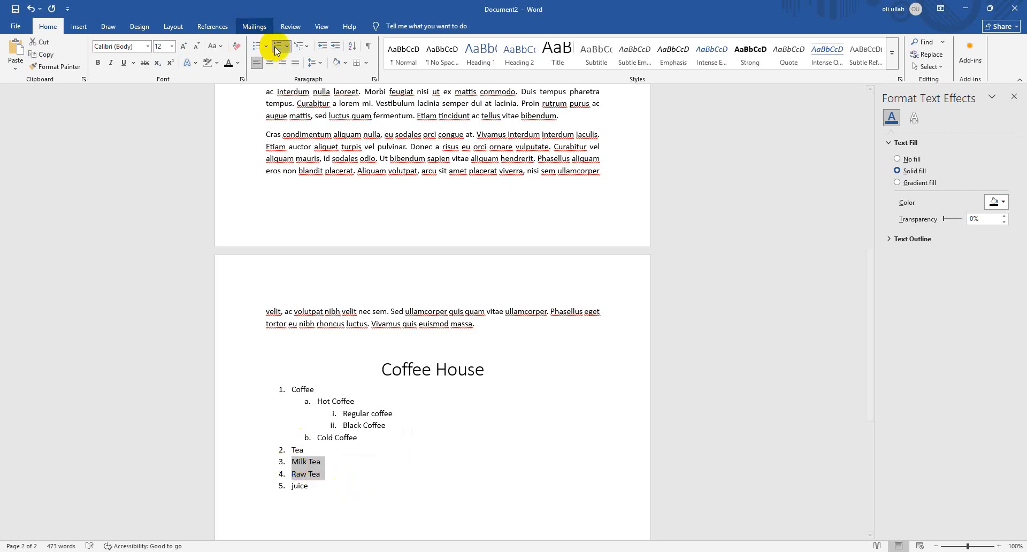
pyautogui.click(336, 47)
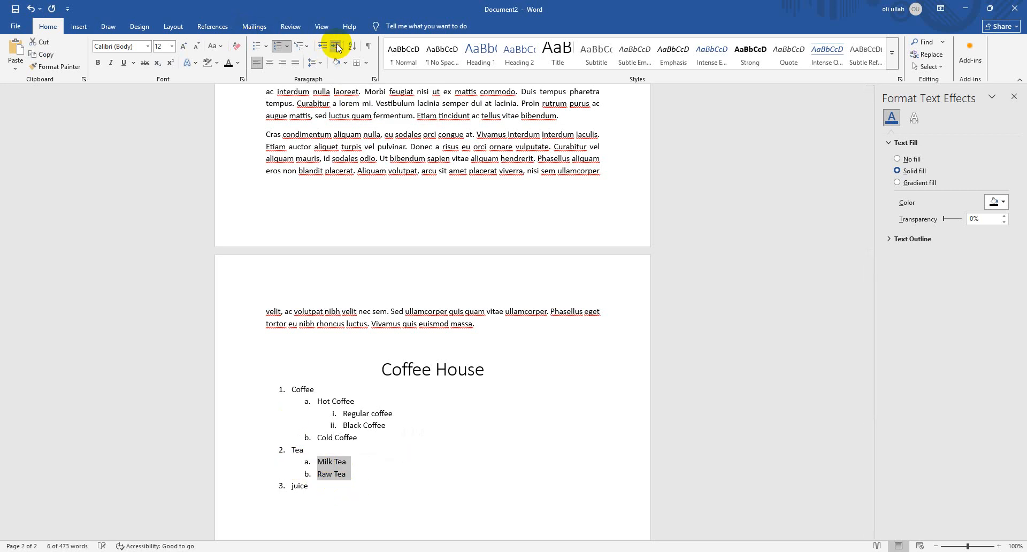
# Replace the list item juice with Juice and place it at the top list level, below the Tea sub-items
pyautogui.click(318, 487)
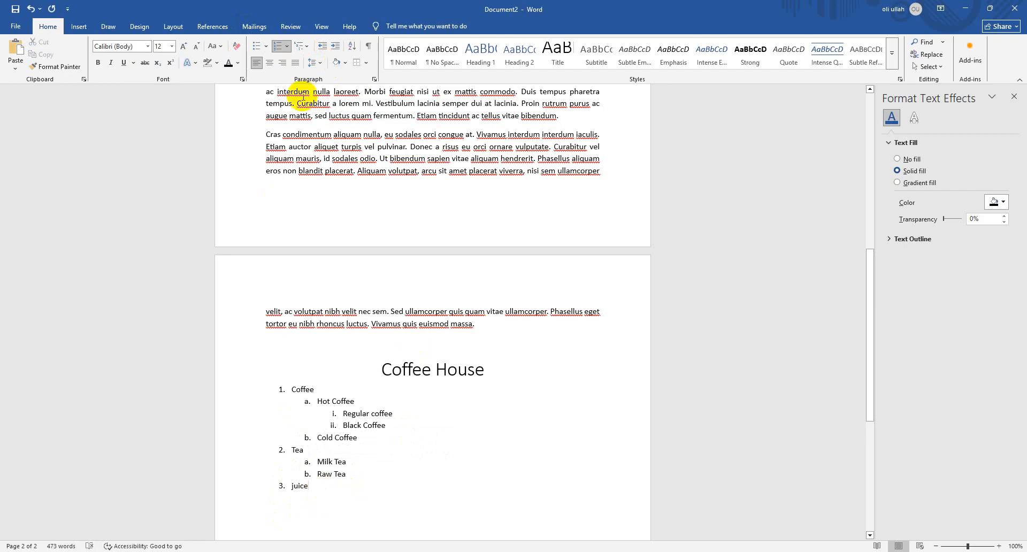
pyautogui.click(245, 483)
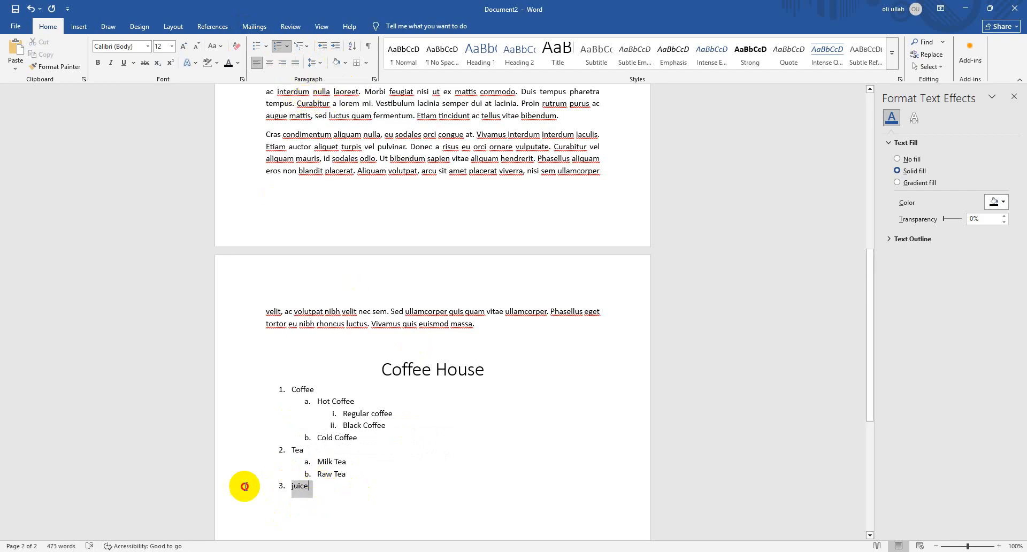
pyautogui.press('Delete')
pyautogui.press('BackSpace')
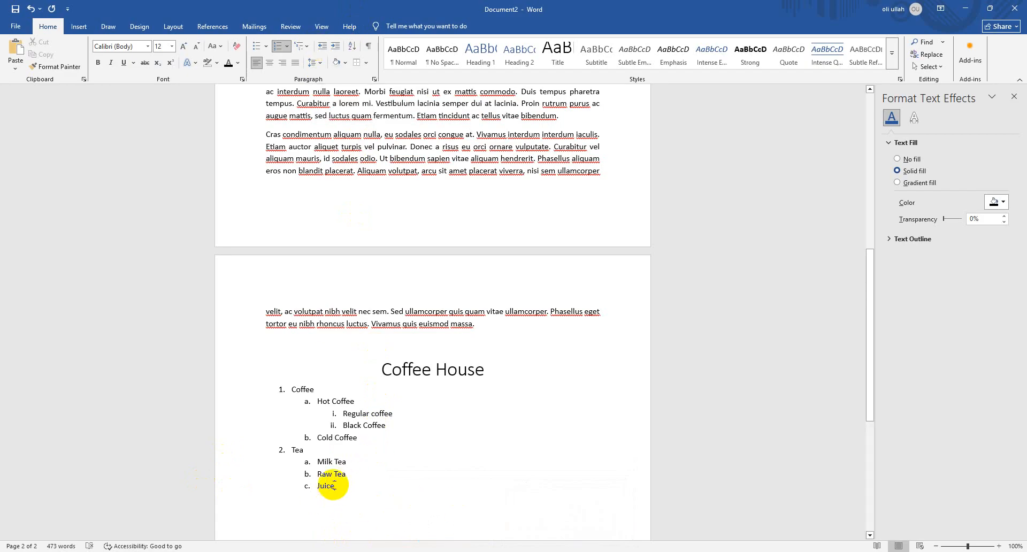
pyautogui.click(325, 47)
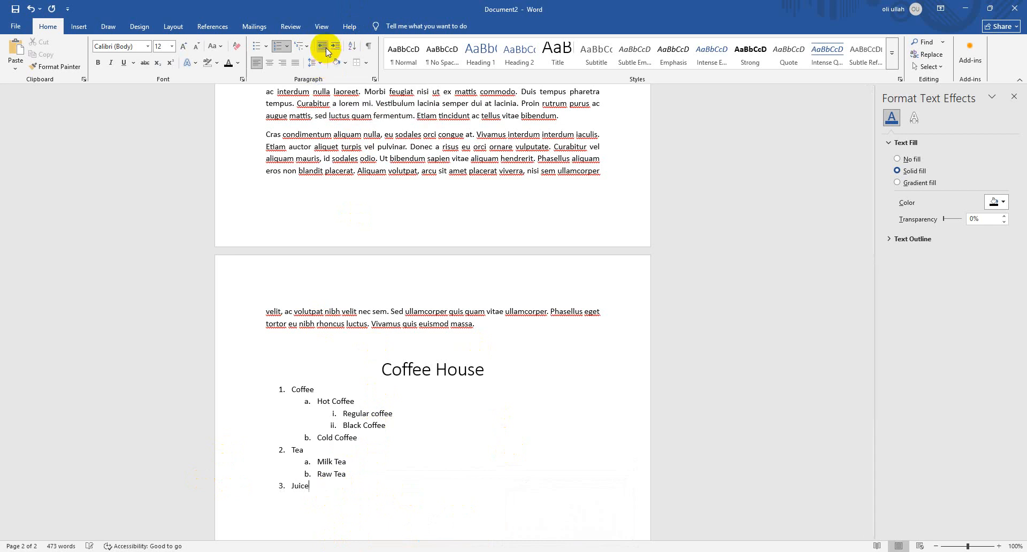
# Convert the whole Coffee House list from numbering to bullets, using the check mark bullet for the top-level items
pyautogui.click(323, 491)
pyautogui.moveTo(322, 491); pyautogui.dragTo(268, 389)
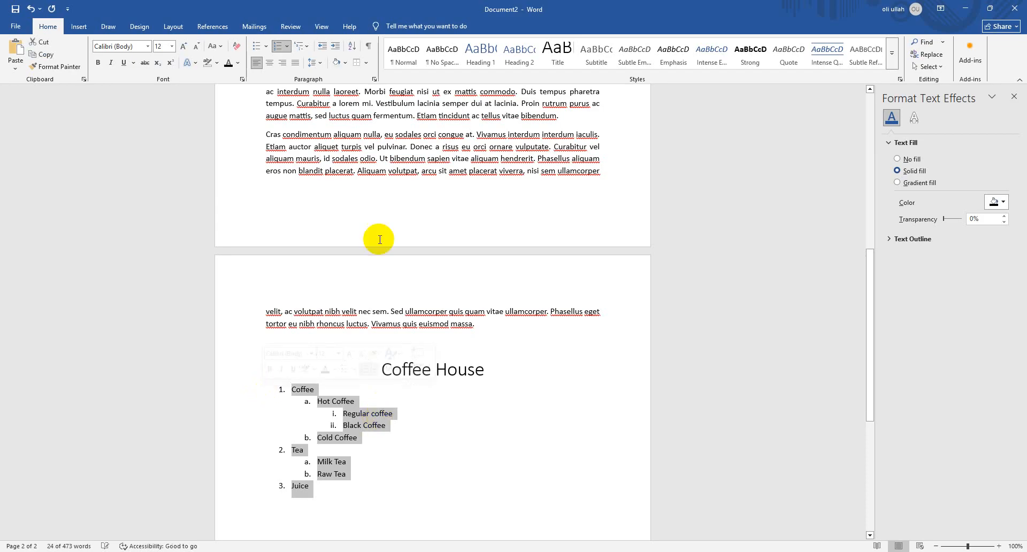
pyautogui.click(259, 47)
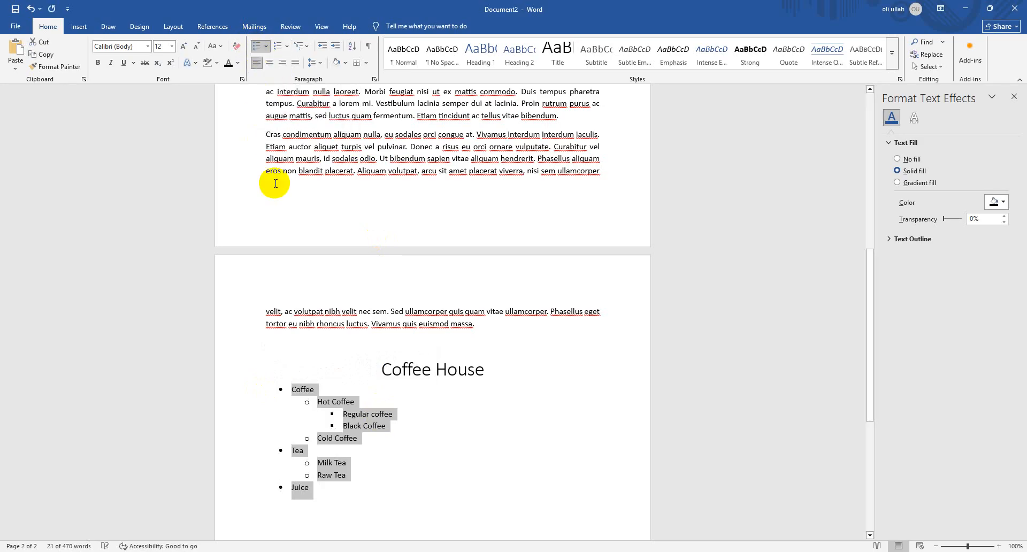
pyautogui.click(267, 47)
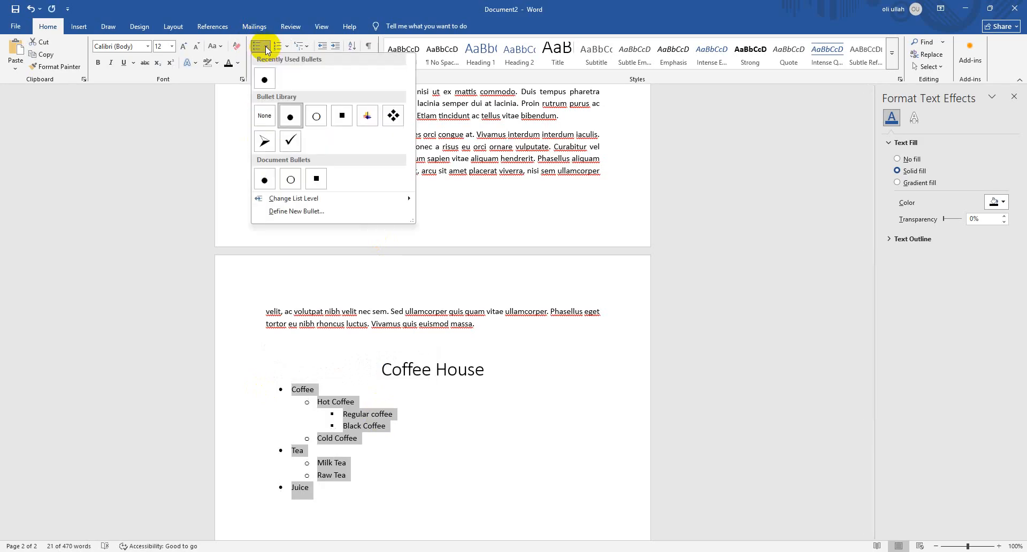
pyautogui.click(290, 142)
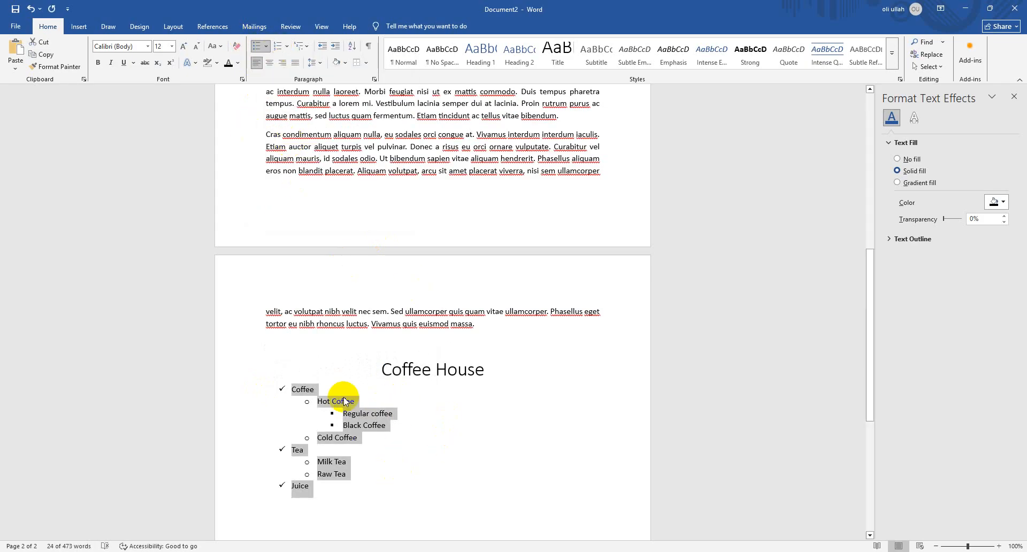
# Look over the Wingdings symbols offered for defining a new bullet, without choosing one
pyautogui.click(266, 48)
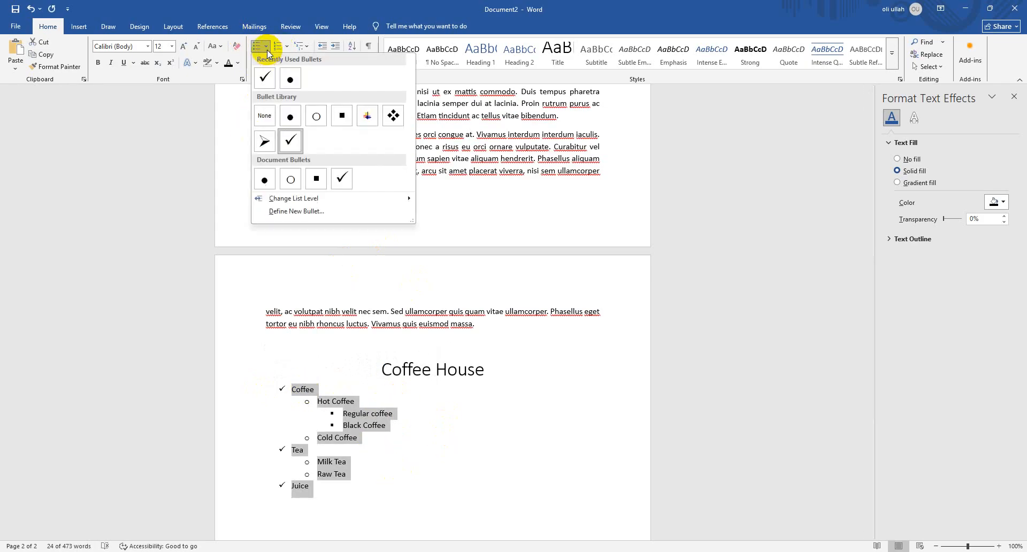
pyautogui.click(361, 212)
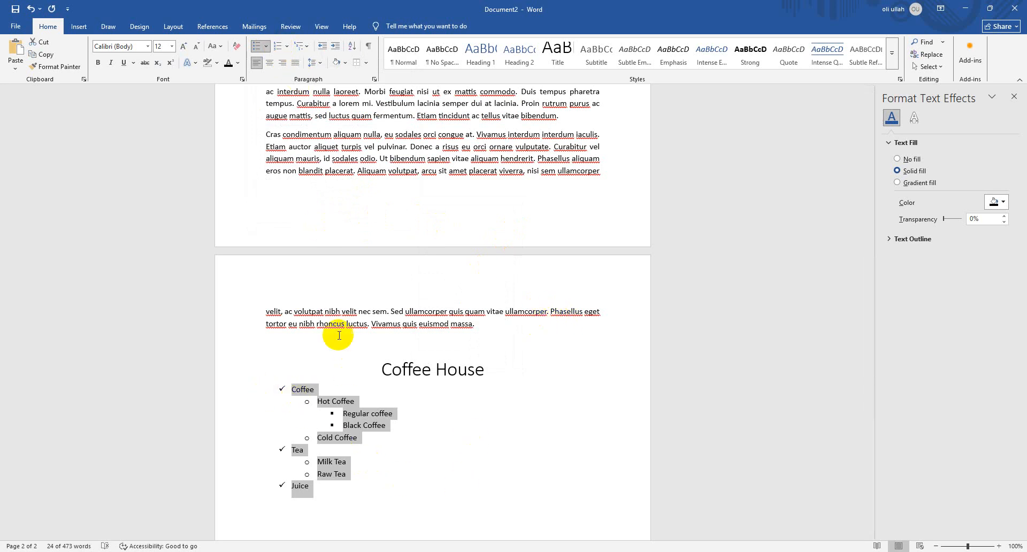
pyautogui.click(366, 502)
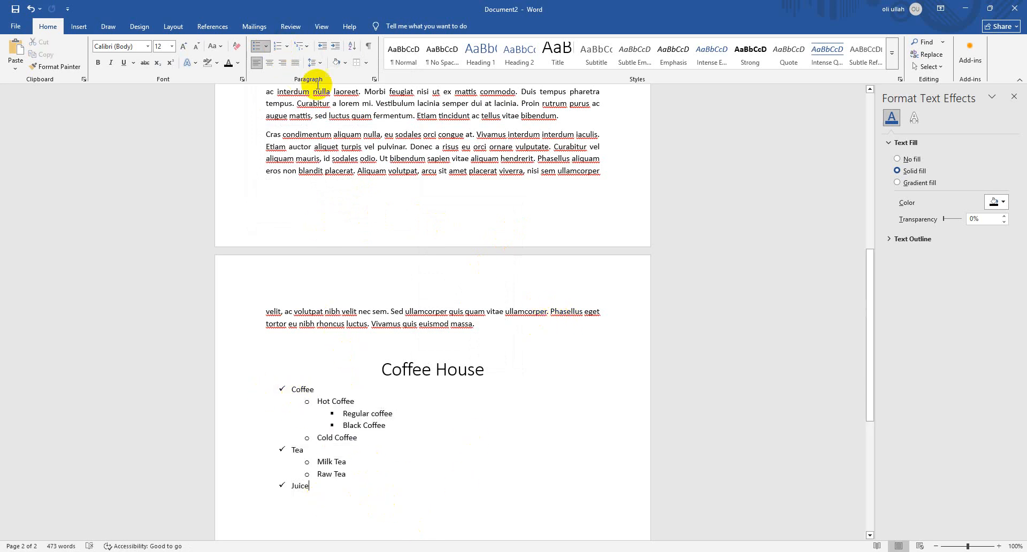
pyautogui.click(266, 46)
pyautogui.click(335, 212)
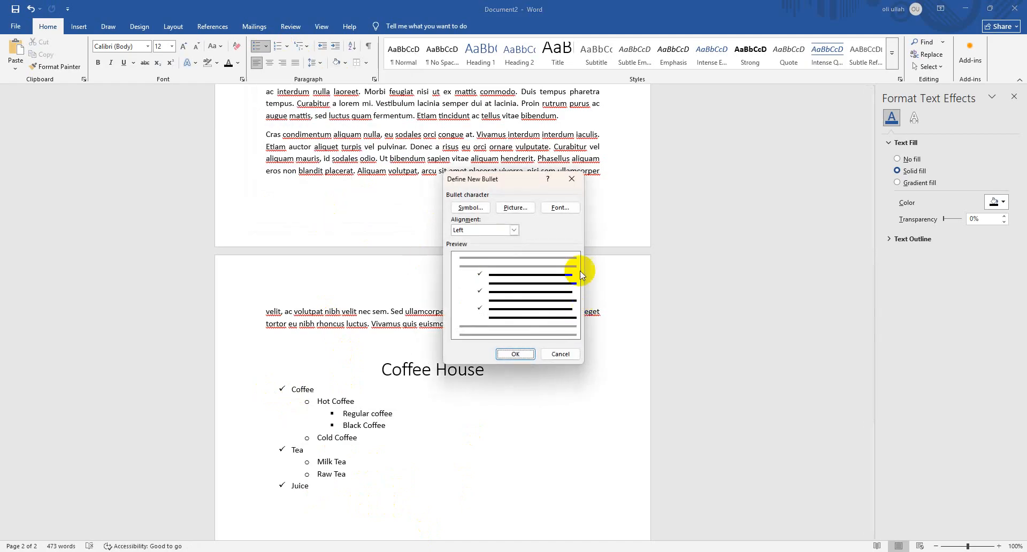
pyautogui.click(470, 207)
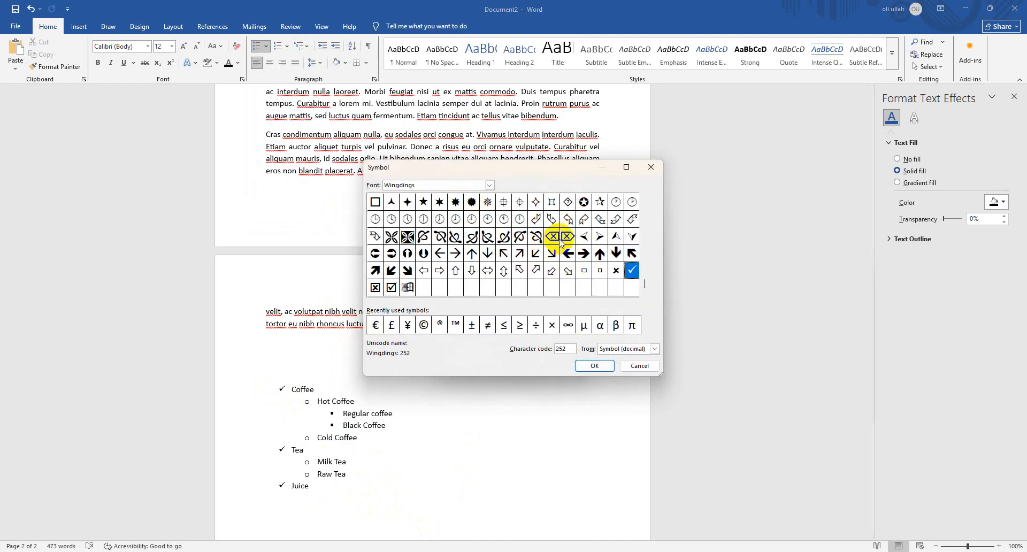
pyautogui.click(627, 369)
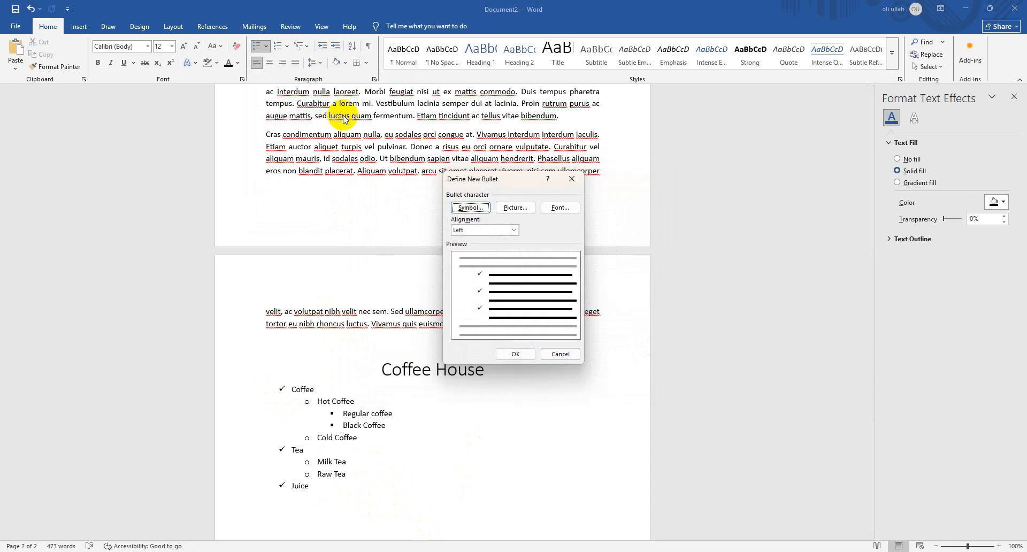
# Define a picture bullet from the file image in the Downloads folder and apply it to the top-level list items
pyautogui.click(518, 207)
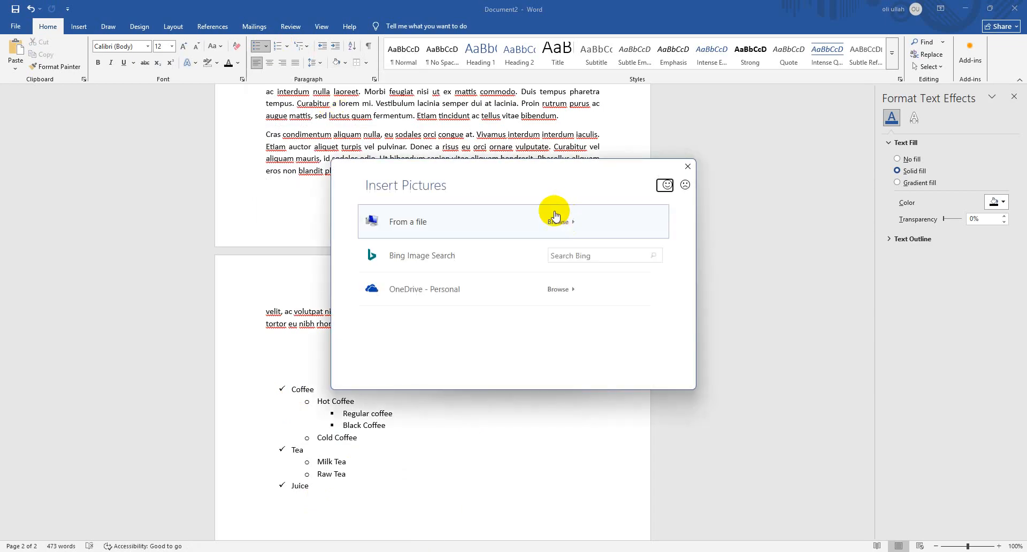
pyautogui.click(590, 223)
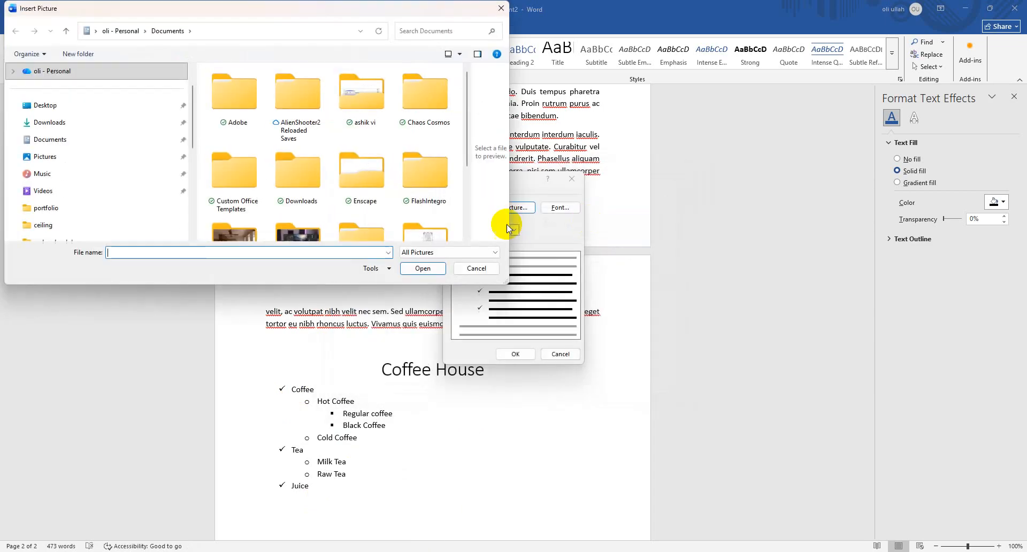
pyautogui.scroll(-2, 288, 161)
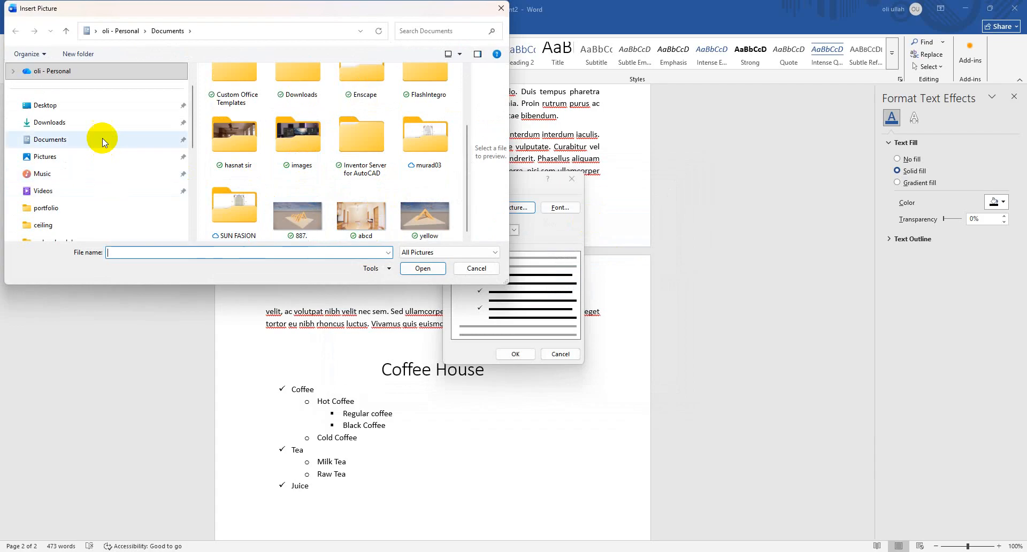
pyautogui.click(99, 123)
pyautogui.scroll(-5, 368, 138)
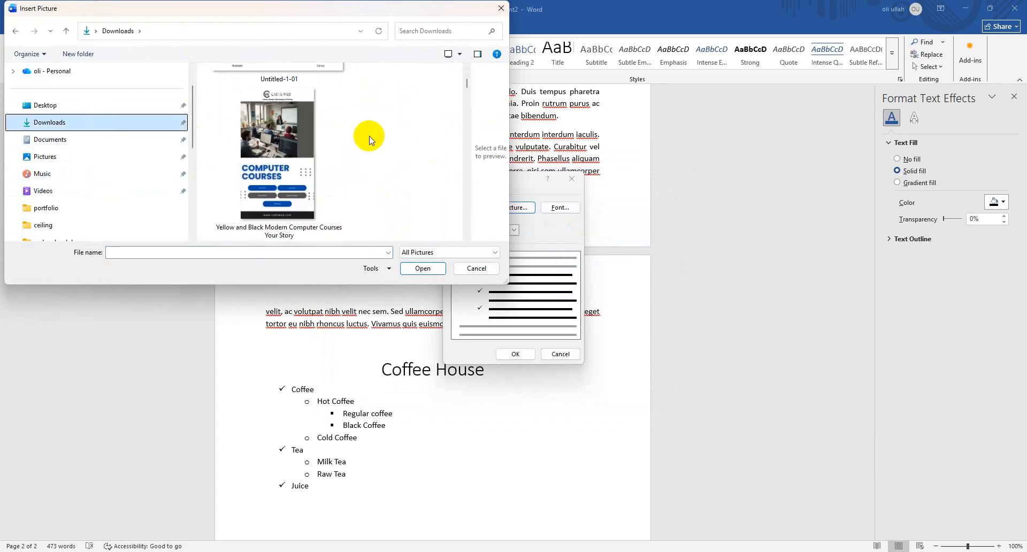
pyautogui.scroll(-5, 368, 138)
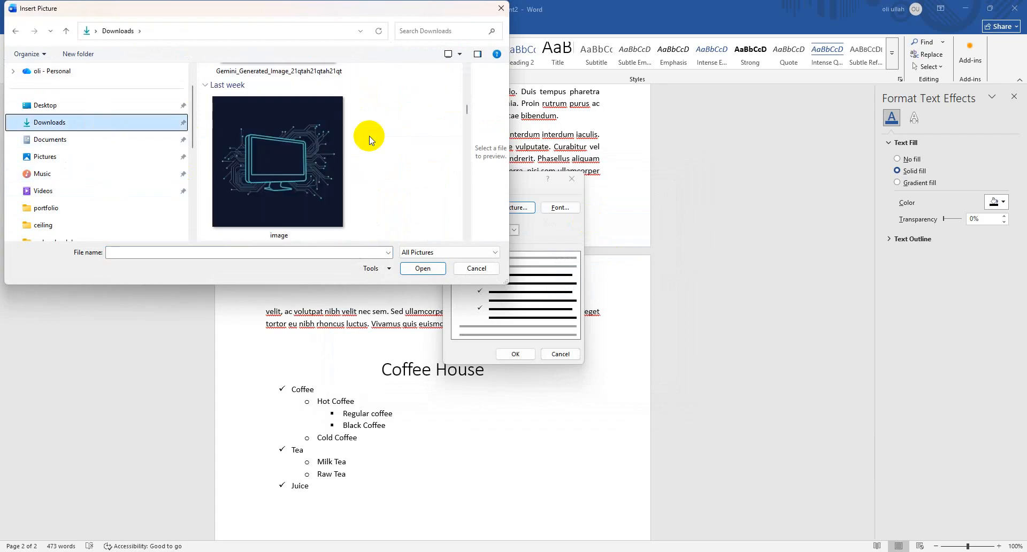
pyautogui.doubleClick(357, 153)
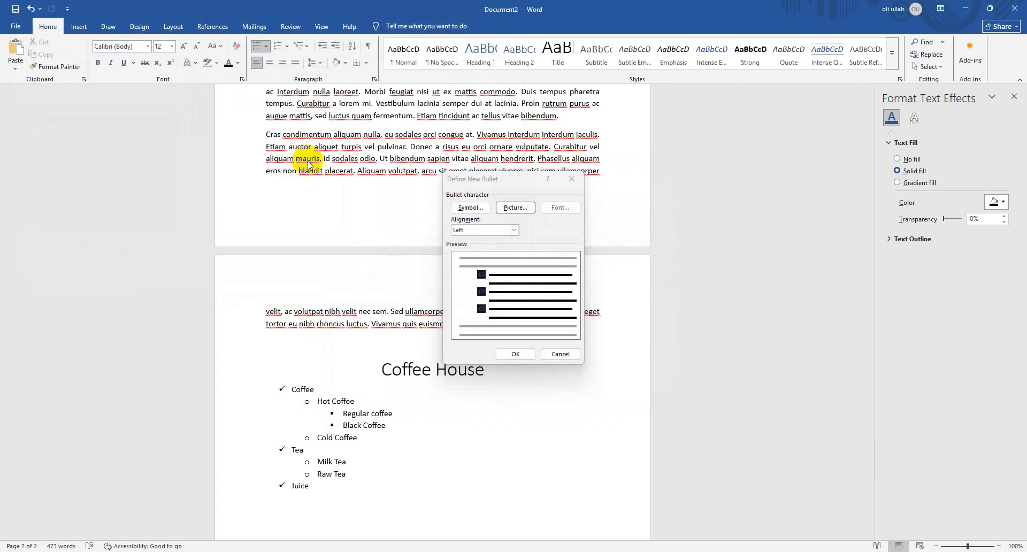
pyautogui.click(515, 354)
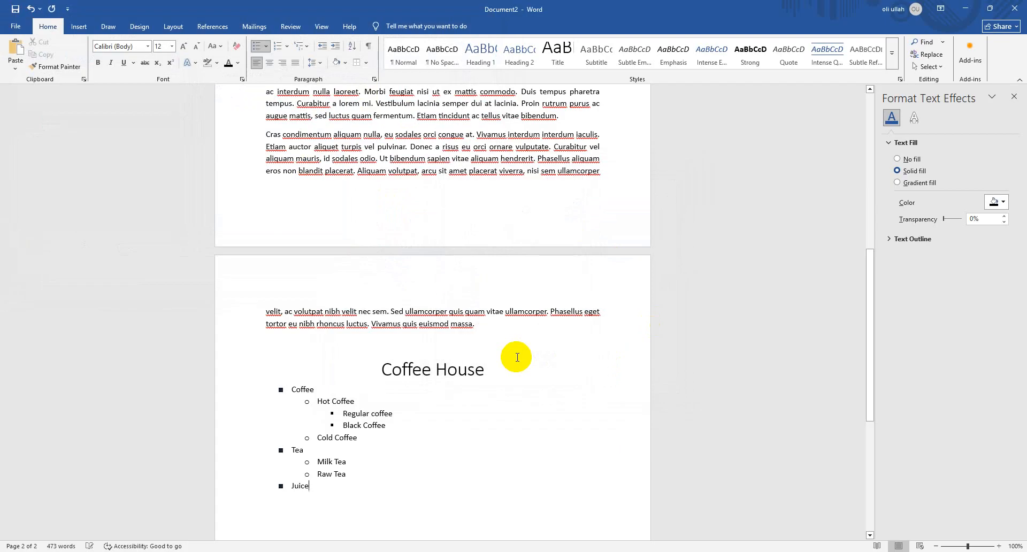
# Review the picture sources and alignment choices for defining a new bullet, without changing the Coffee bullet
pyautogui.click(278, 389)
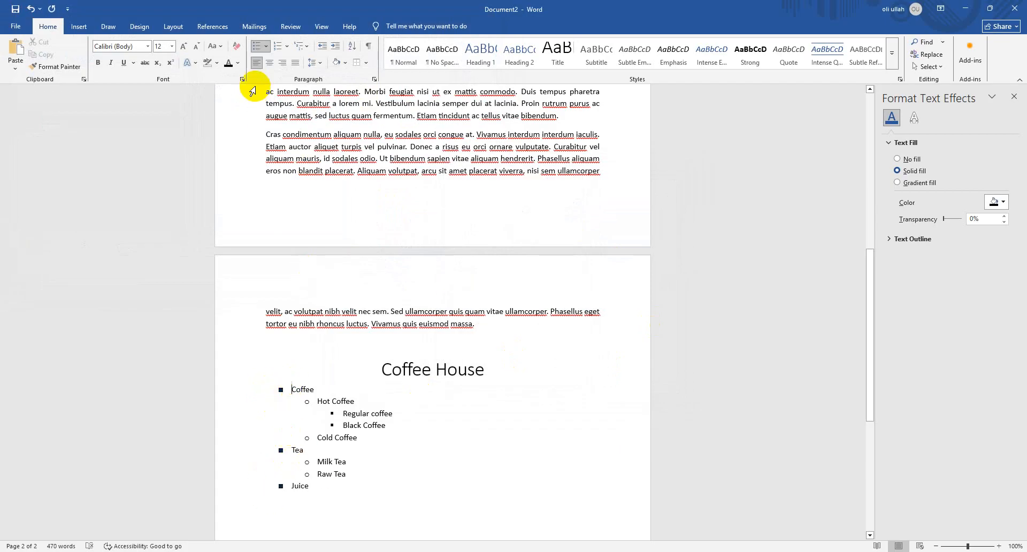
pyautogui.click(266, 46)
pyautogui.click(336, 211)
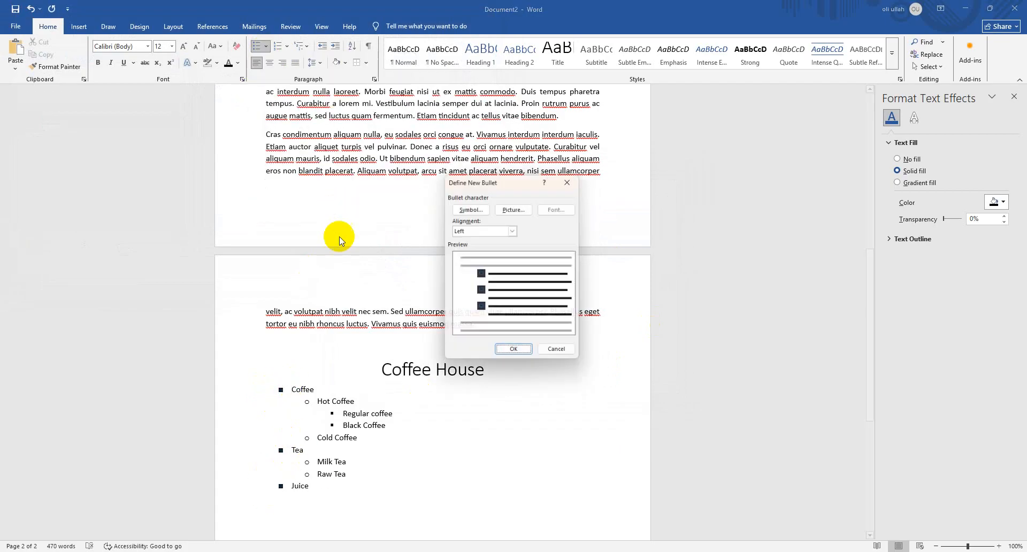
pyautogui.click(511, 208)
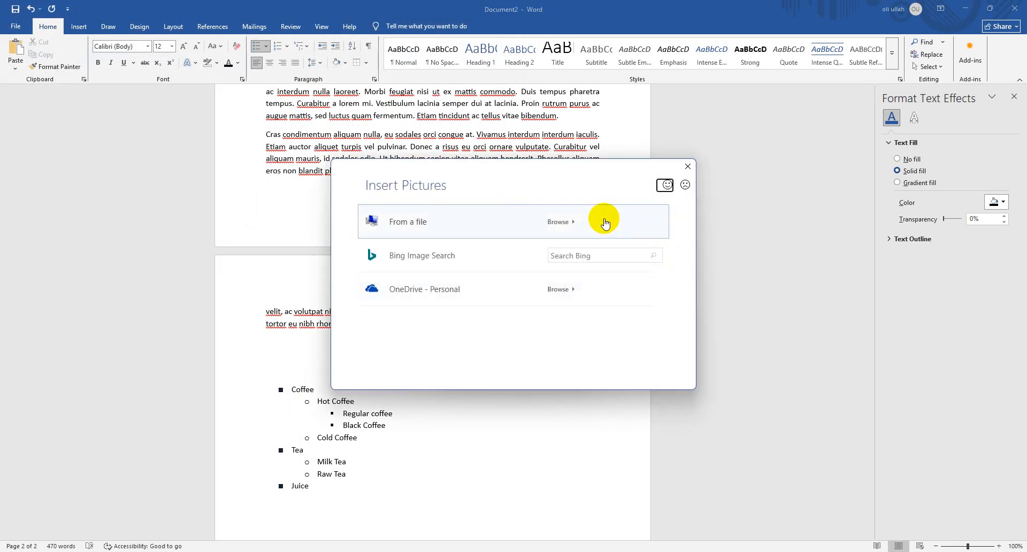
pyautogui.click(687, 167)
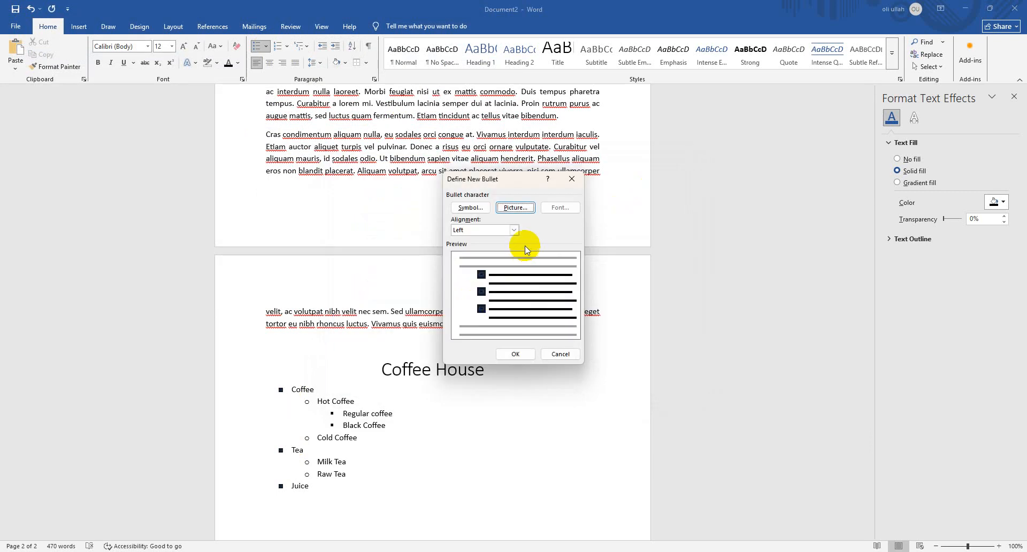
pyautogui.click(514, 230)
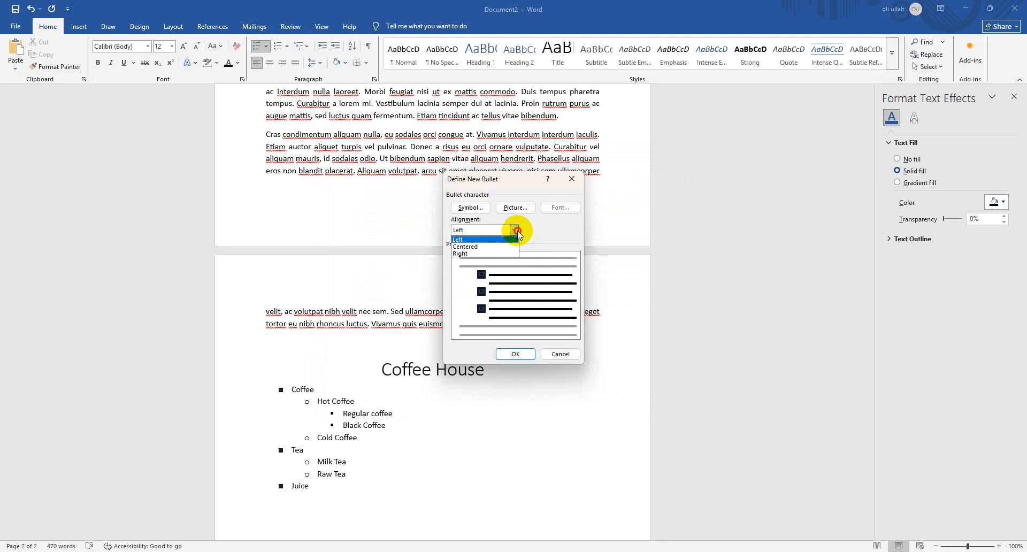
pyautogui.click(514, 230)
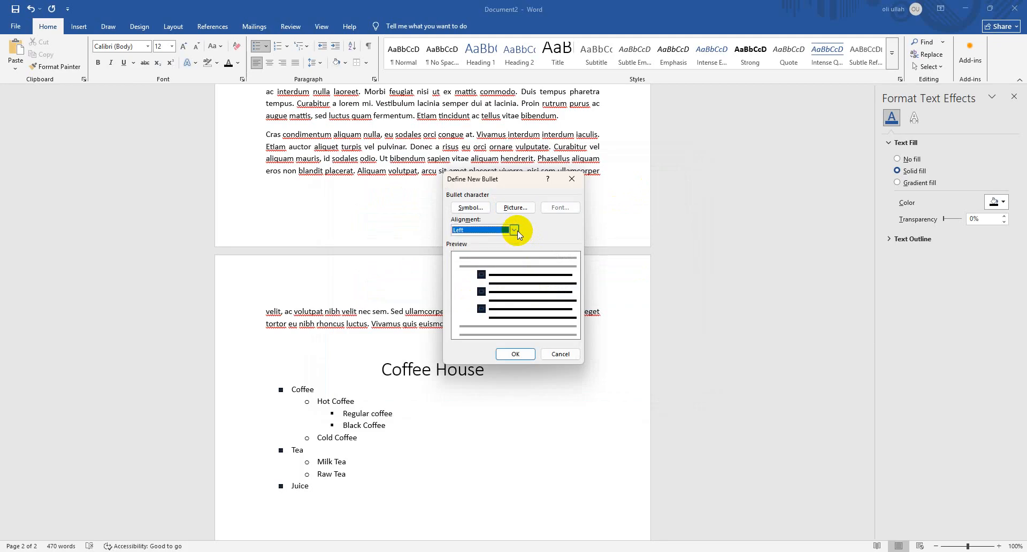
pyautogui.click(551, 355)
# Enlarge the text of the entire Coffee House list to 72 pt and inspect the picture bullets at that size
pyautogui.moveTo(320, 487); pyautogui.dragTo(227, 390)
pyautogui.click(181, 47)
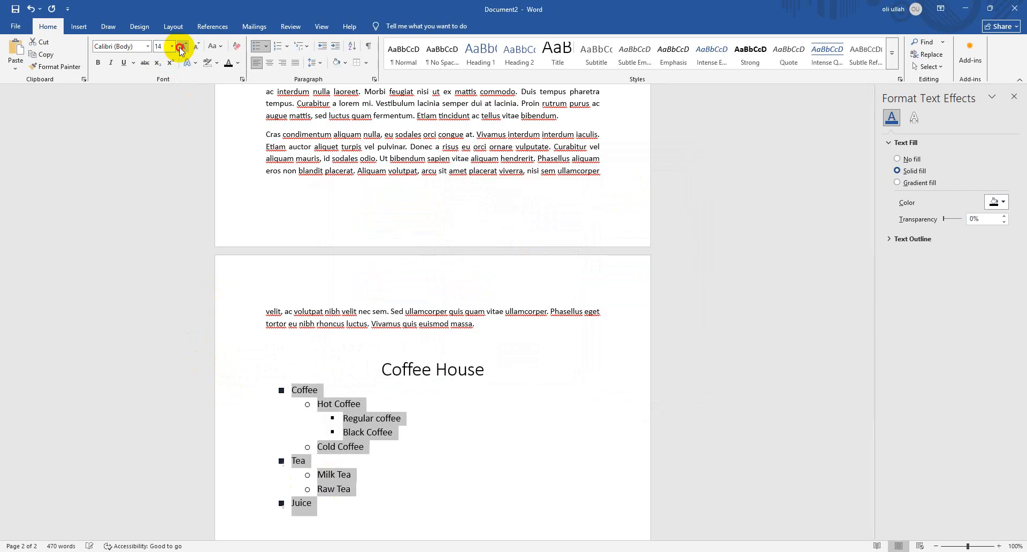
pyautogui.click(182, 47)
pyautogui.click(182, 47)
pyautogui.click(181, 47)
pyautogui.click(182, 48)
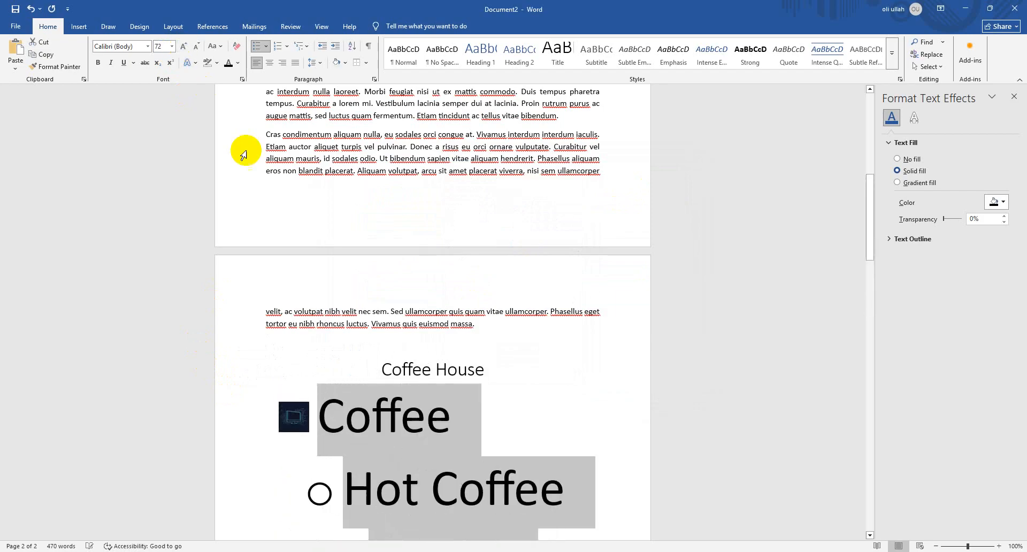
pyautogui.click(297, 420)
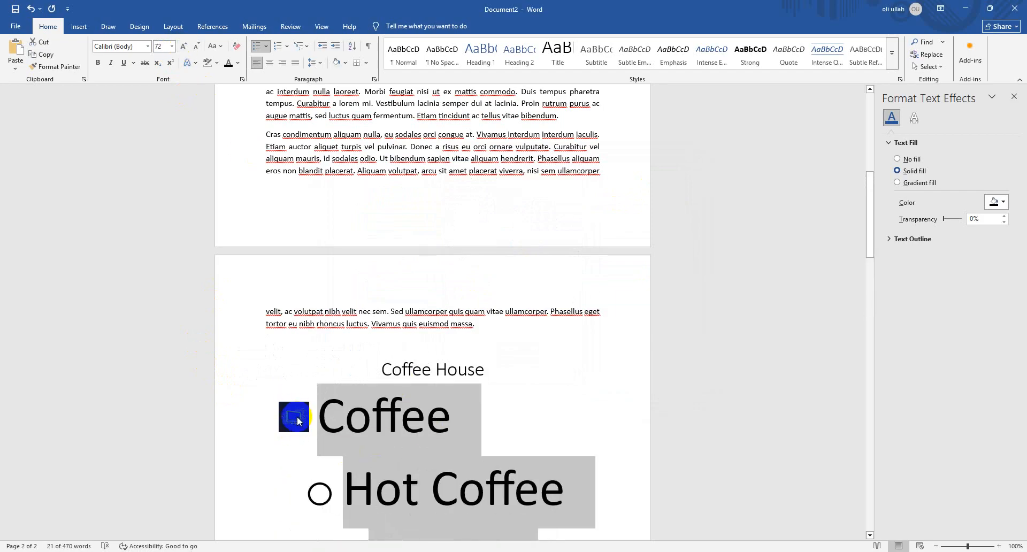
pyautogui.click(286, 404)
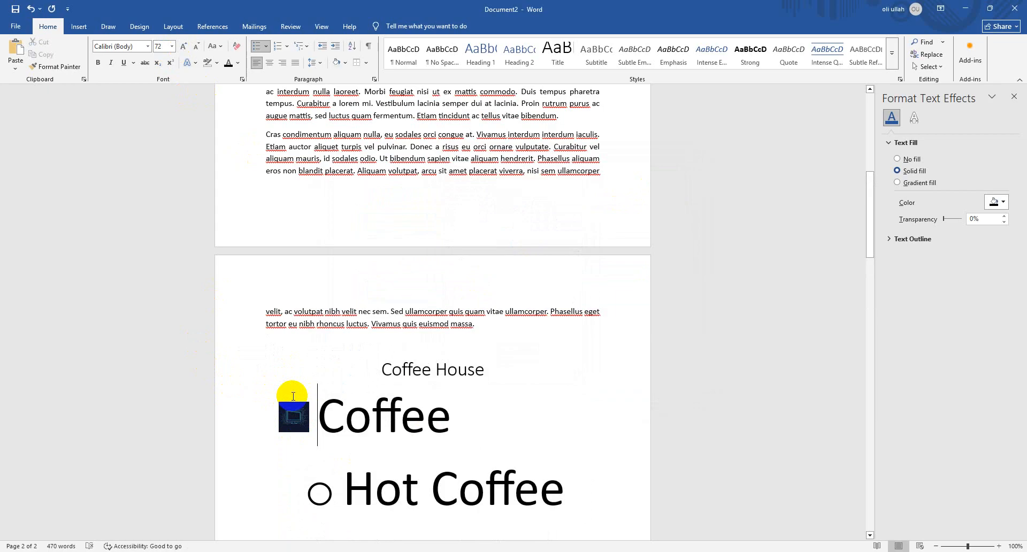
pyautogui.scroll(-1, 294, 396)
pyautogui.scroll(-20, 427, 407)
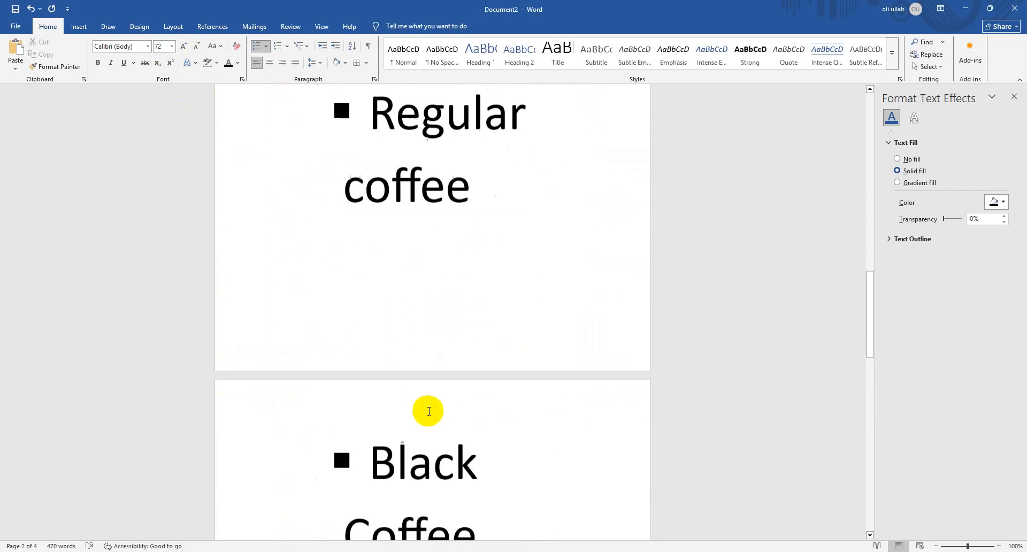
# Undo the last two font size increases on the Coffee House list
pyautogui.hotkey('ctrl', 'z')
pyautogui.hotkey('ctrl', 'z')
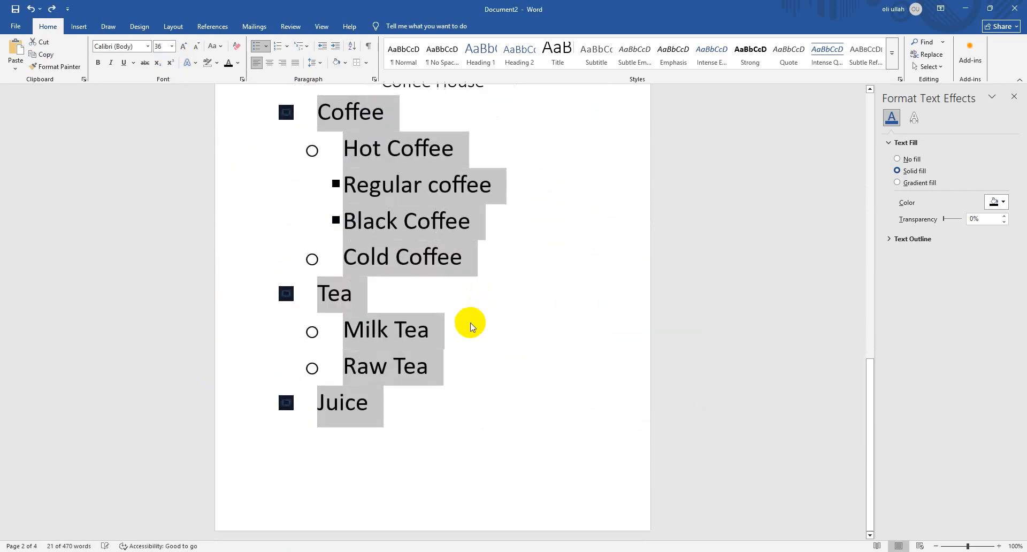
# Undo the remaining changes to the Coffee House list back to 12 pt text with plain square bullets
pyautogui.scroll(3, 466, 332)
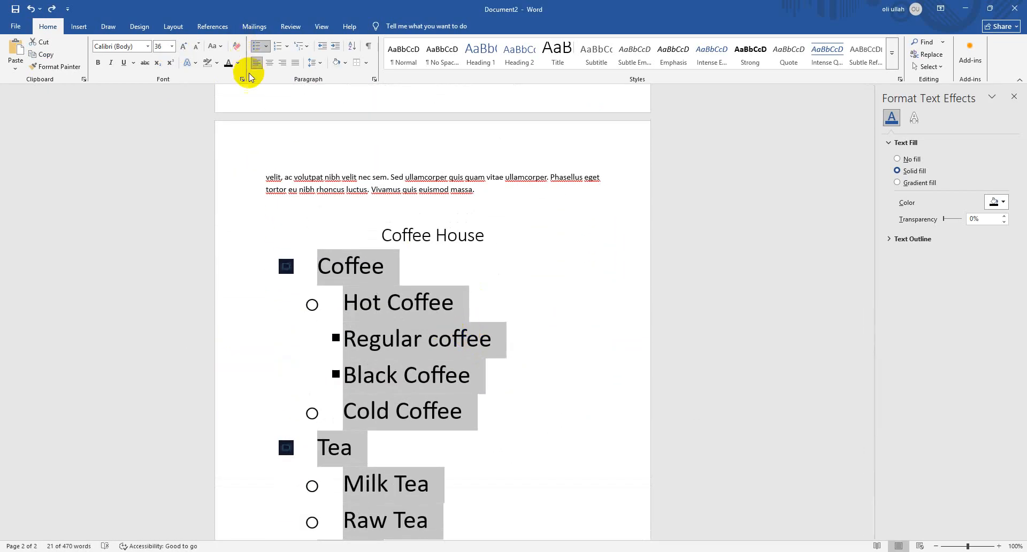
pyautogui.hotkey('ctrl', 'z')
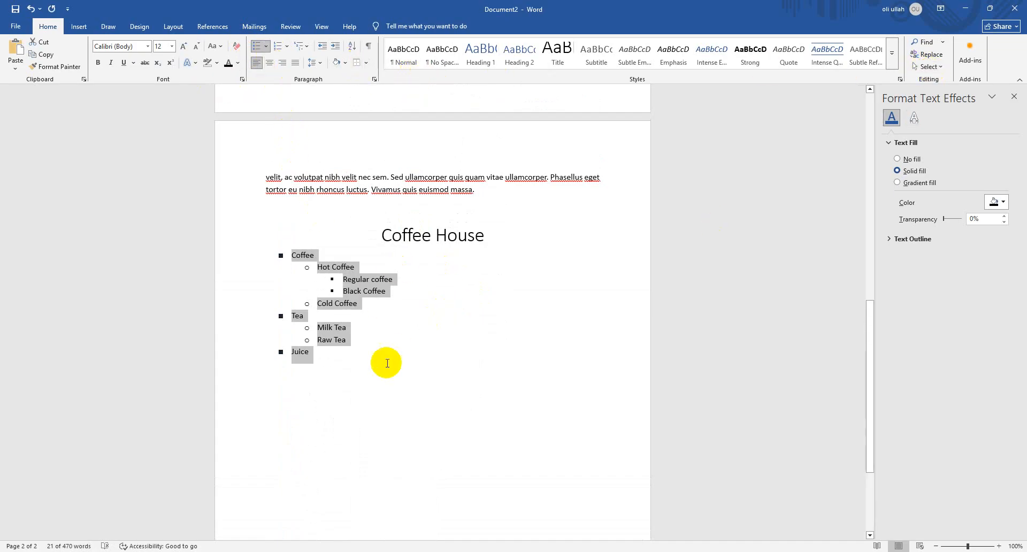
# Search the document for the word "coffee"
pyautogui.click(467, 268)
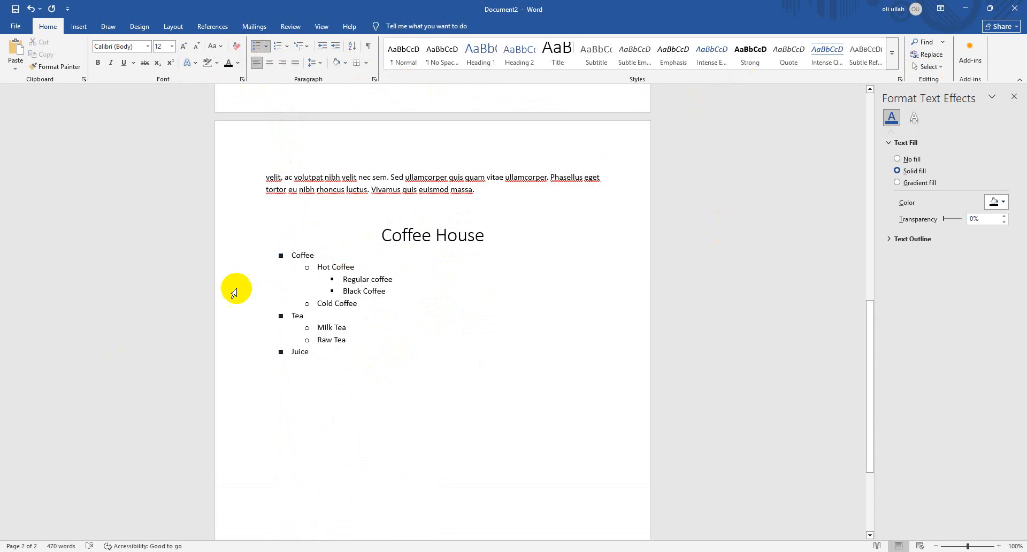
pyautogui.click(930, 45)
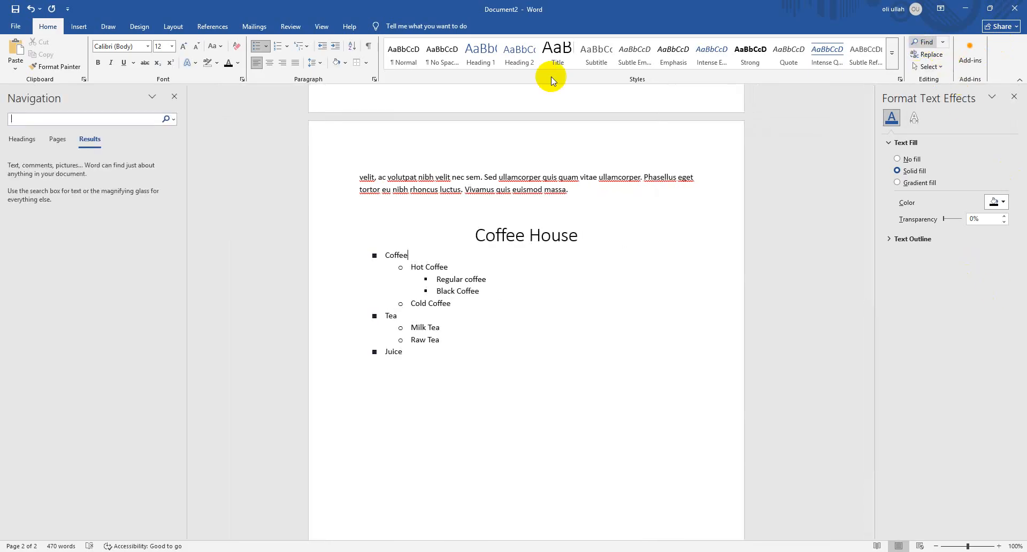
pyautogui.write('coffee')
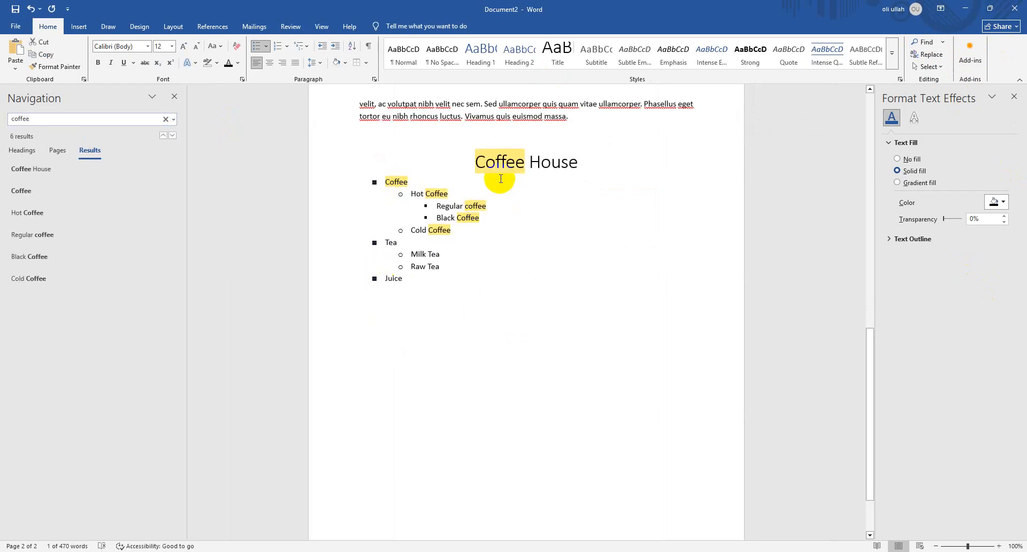
# Replace every occurrence of "Coffee" in the document with "Milk Shake"
pyautogui.click(927, 53)
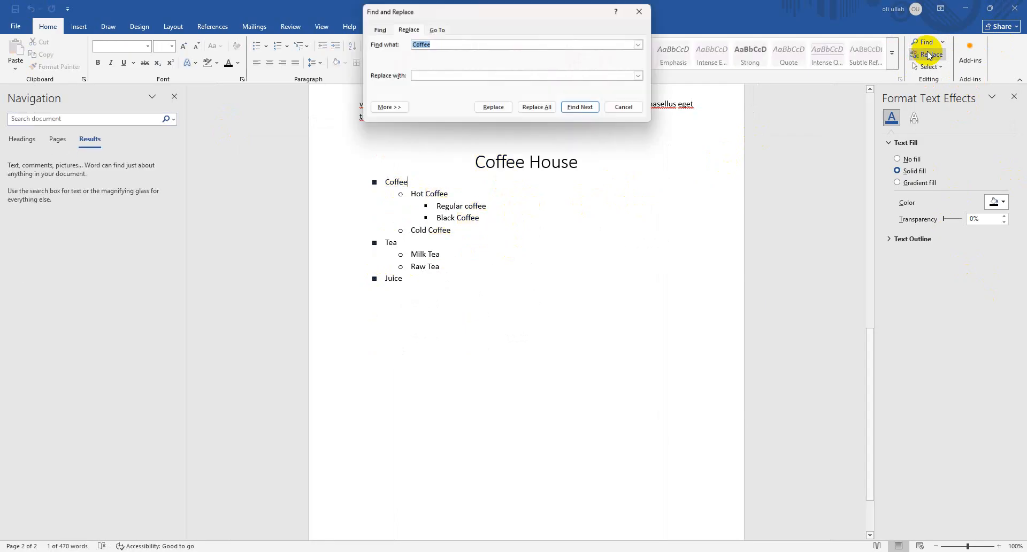
pyautogui.click(454, 75)
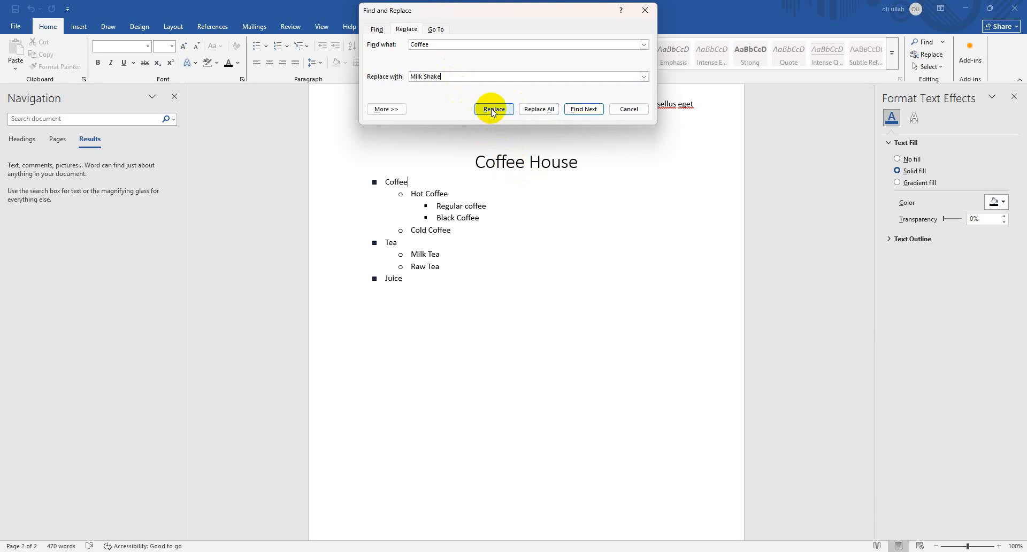
pyautogui.click(528, 110)
pyautogui.click(574, 93)
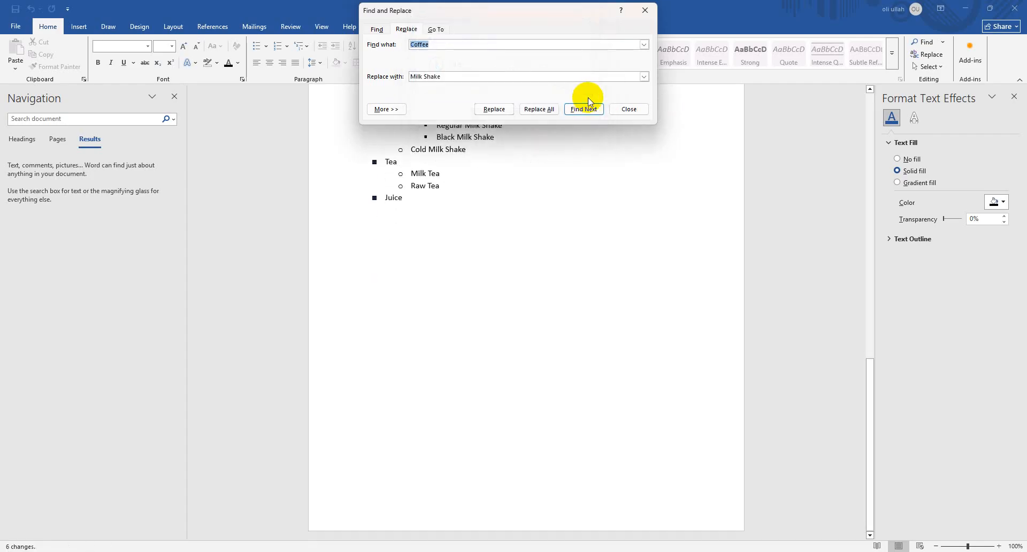
pyautogui.click(628, 109)
pyautogui.scroll(2, 419, 187)
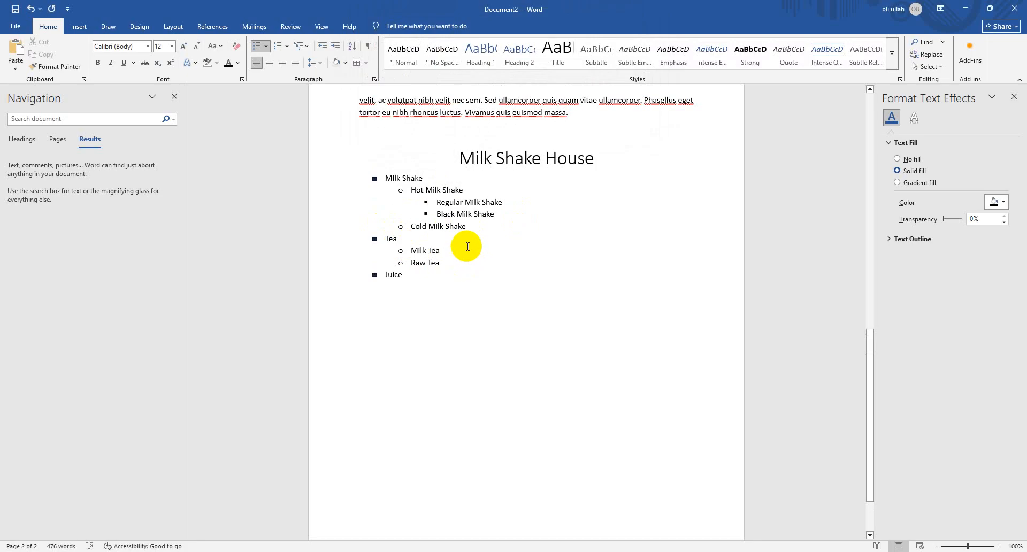
pyautogui.scroll(1, 466, 291)
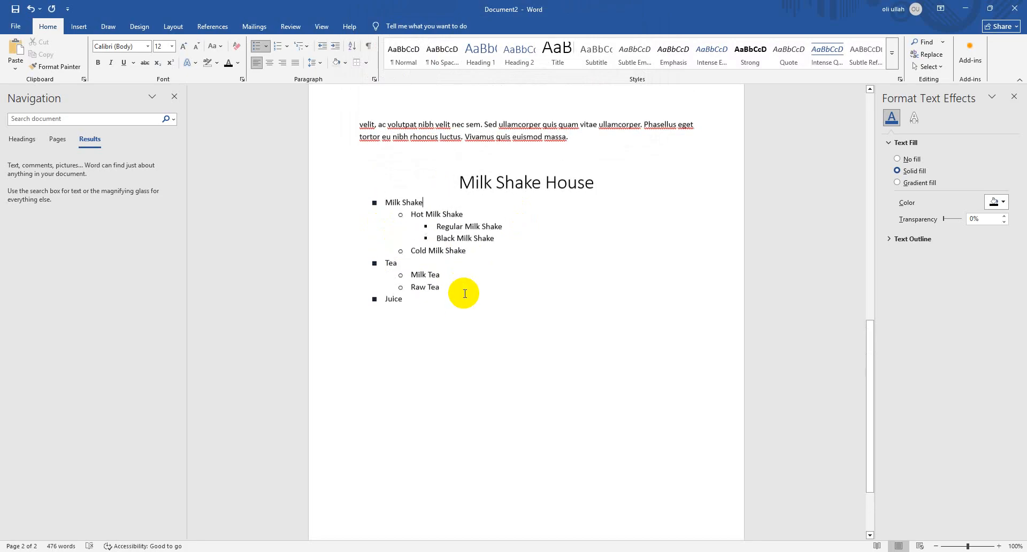
# Draw a horizontal line about 5.33" long from beside the top-level Milk Shake item toward the page's right edge
pyautogui.moveTo(441, 310); pyautogui.dragTo(356, 206)
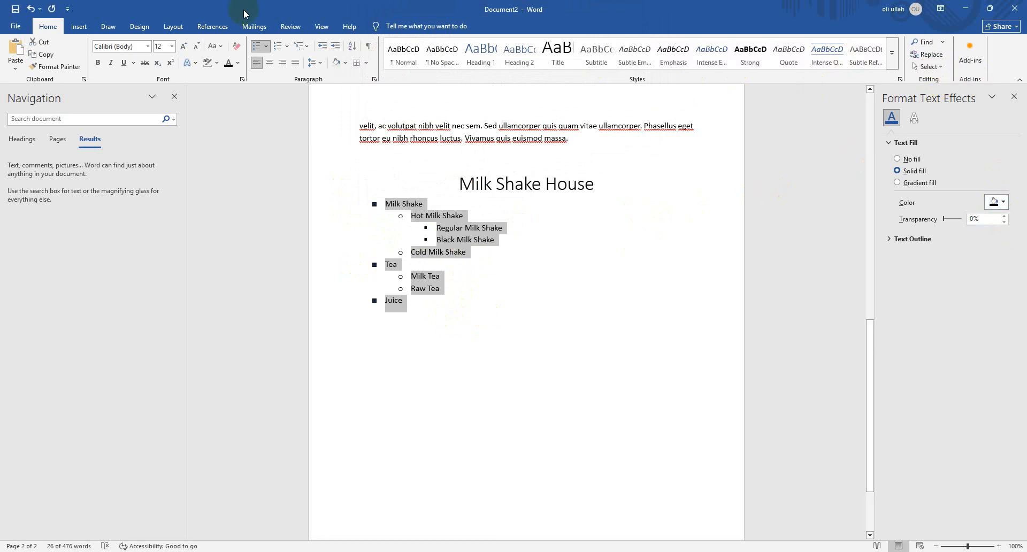
pyautogui.click(78, 26)
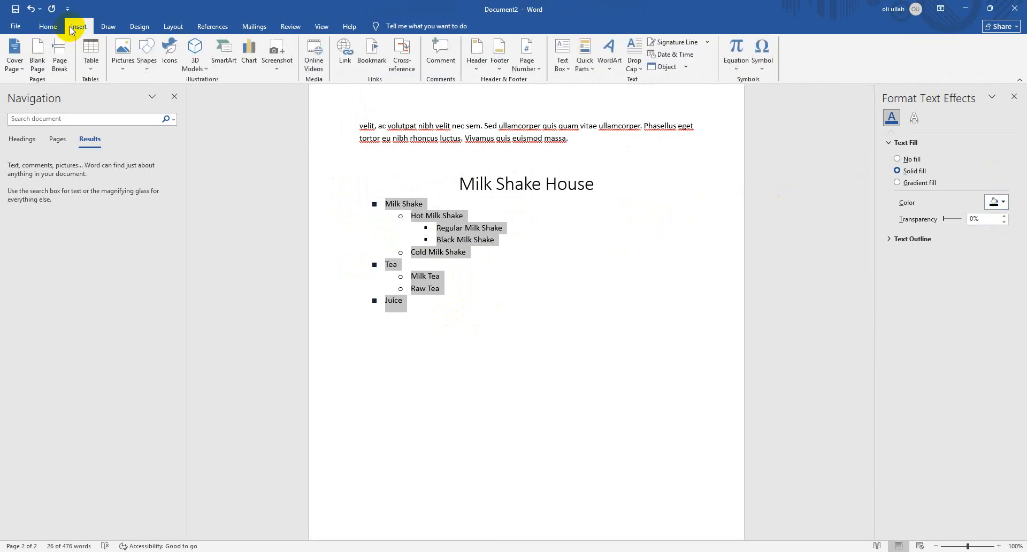
pyautogui.click(620, 222)
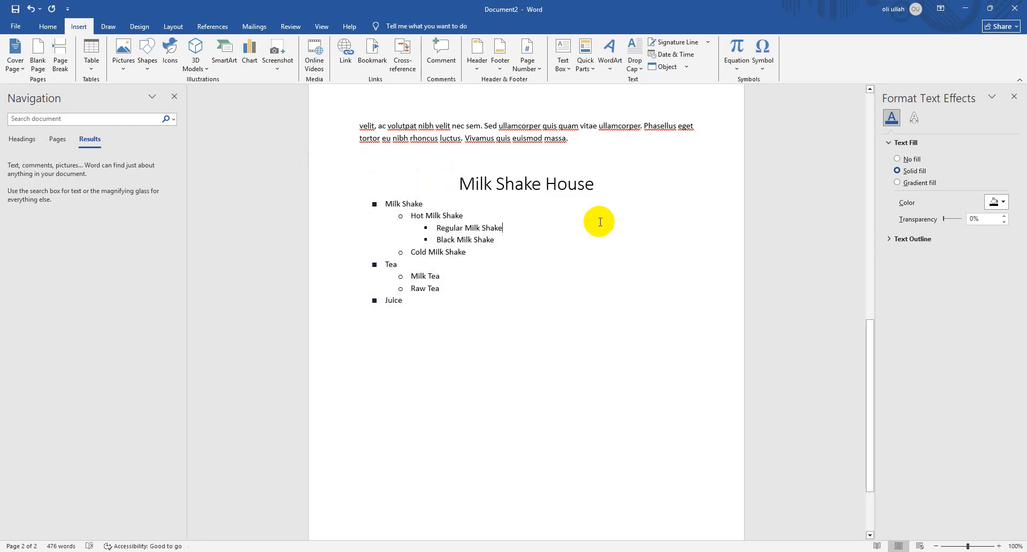
pyautogui.click(146, 67)
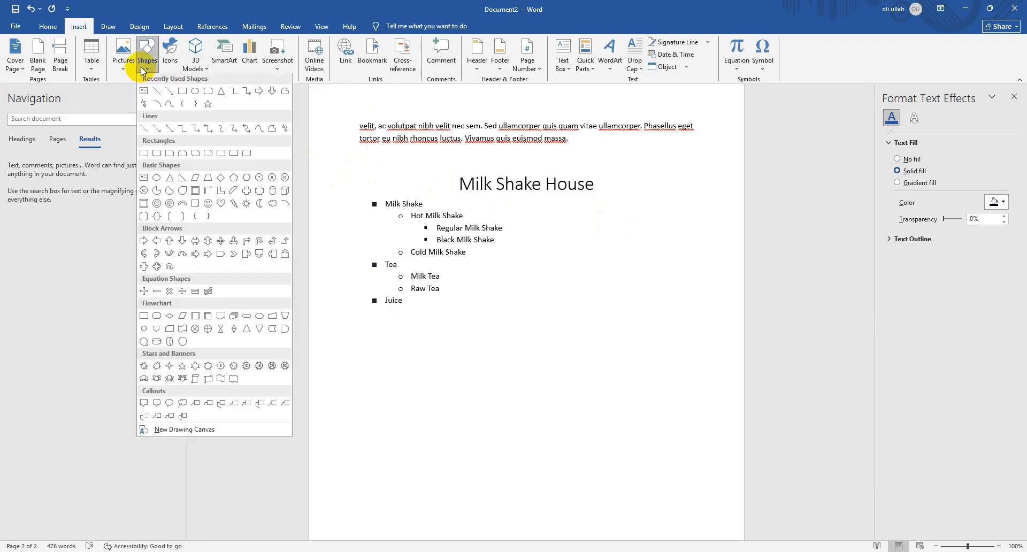
pyautogui.click(161, 94)
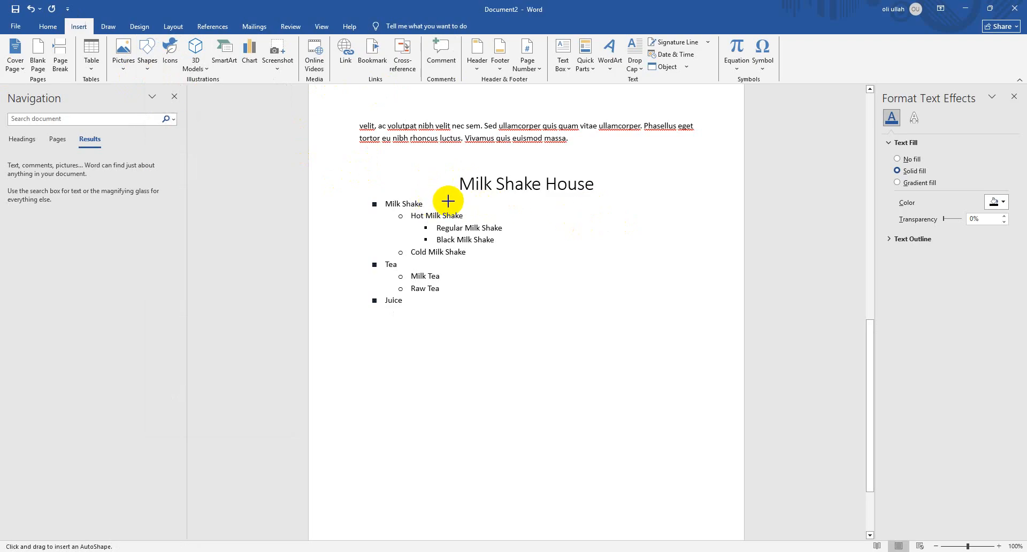
pyautogui.moveTo(448, 201); pyautogui.dragTo(721, 202)
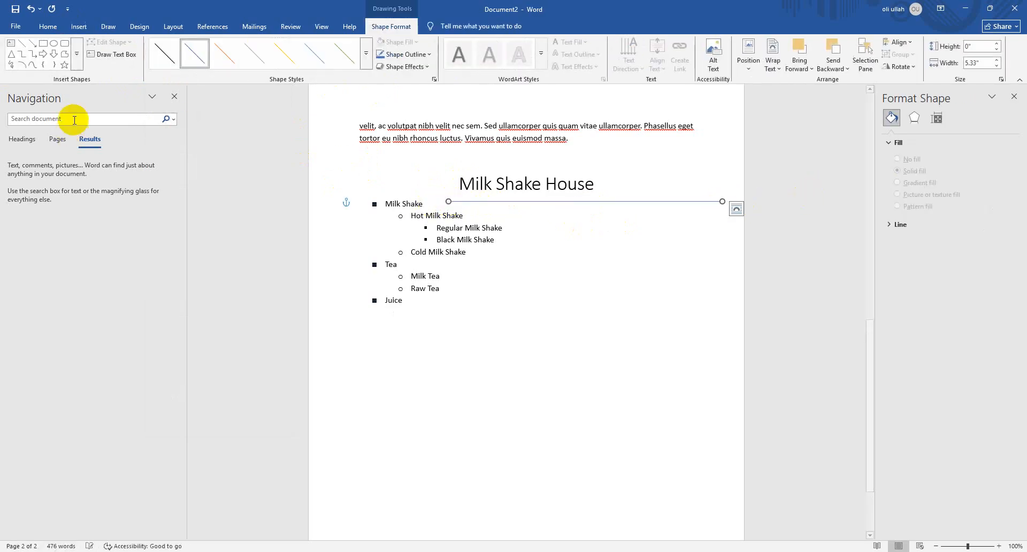
pyautogui.click(108, 26)
pyautogui.click(79, 26)
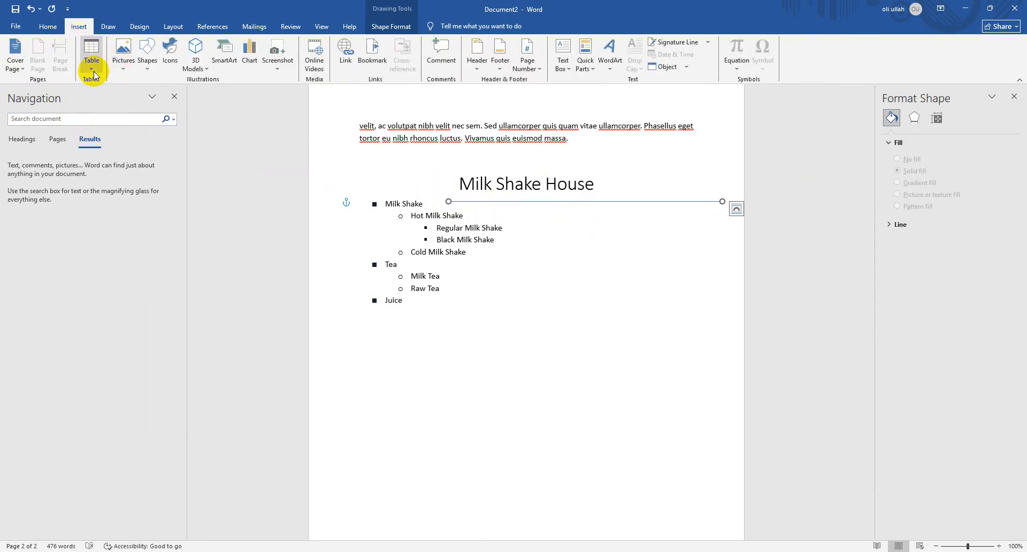
pyautogui.click(92, 53)
pyautogui.moveTo(155, 236)
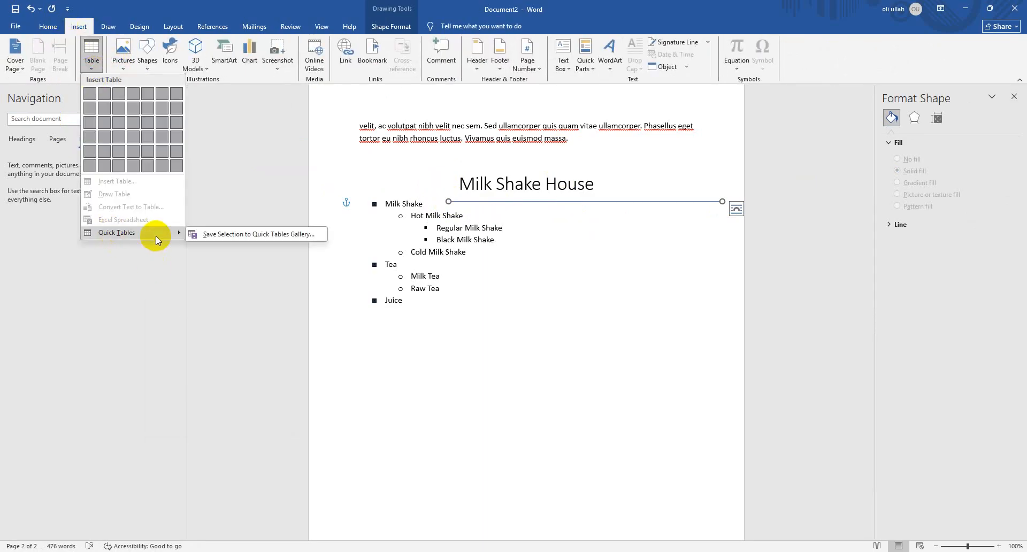
pyautogui.click(683, 326)
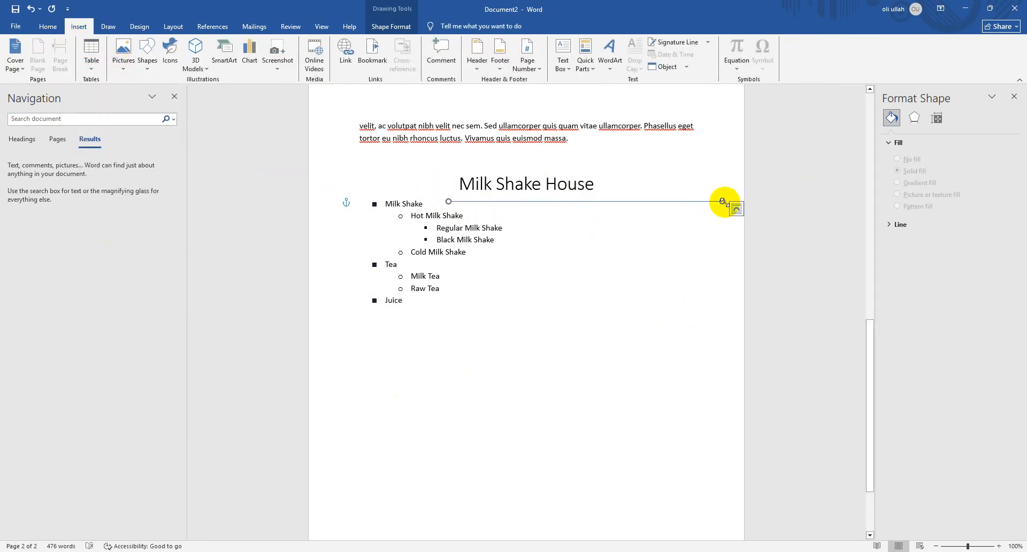
# Shorten the line beside the Milk Shake item to about 3.83" and apply the black line style
pyautogui.moveTo(722, 201); pyautogui.dragTo(650, 202)
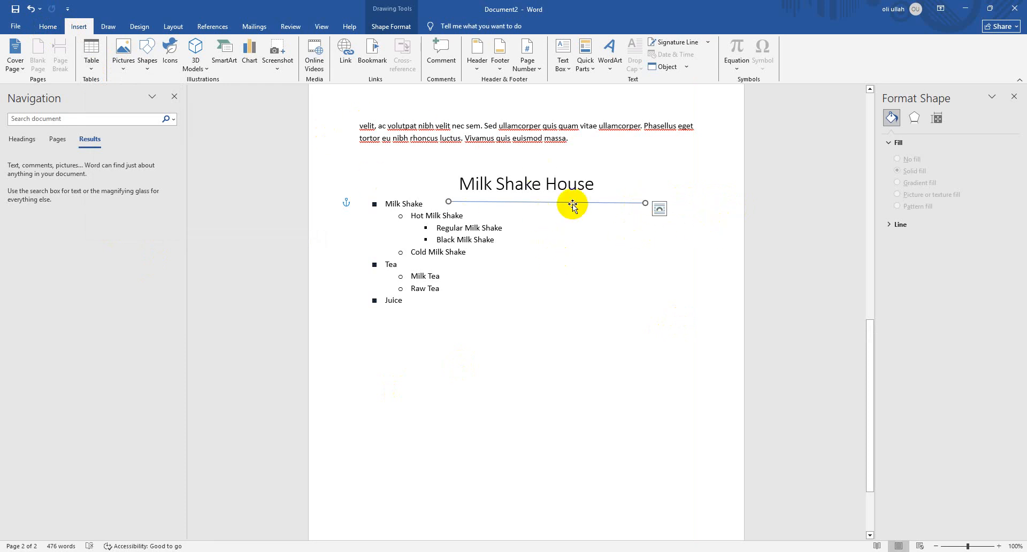
pyautogui.click(396, 27)
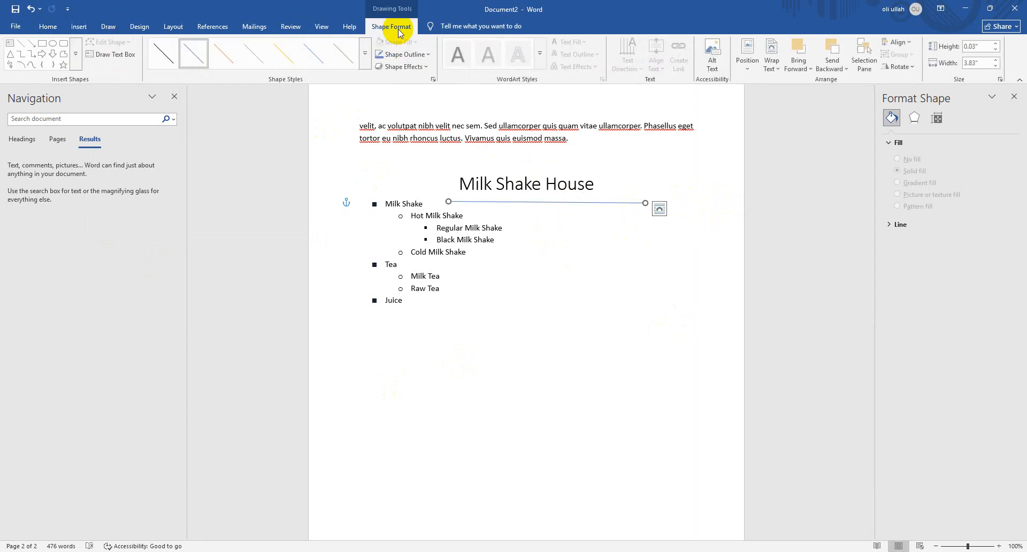
pyautogui.click(174, 62)
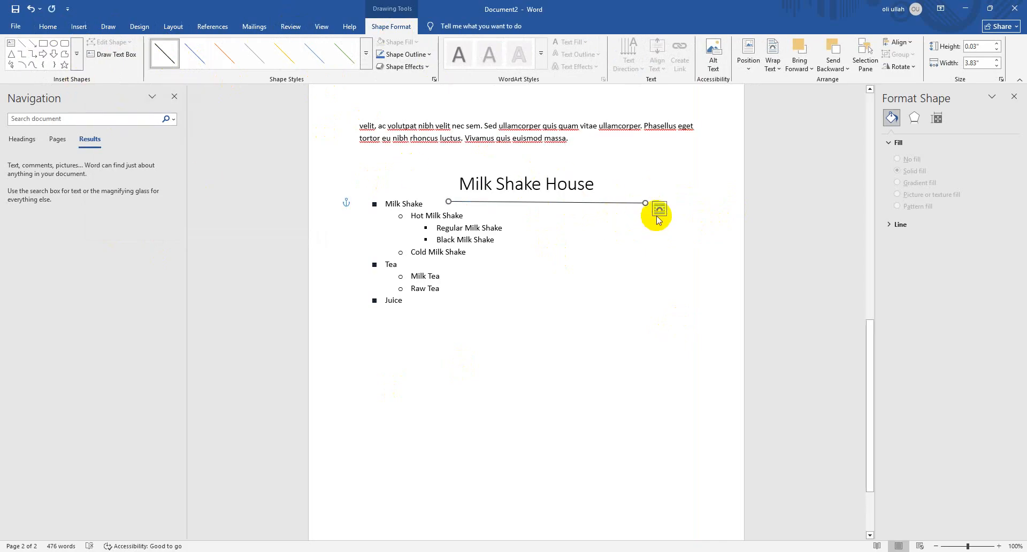
pyautogui.click(692, 200)
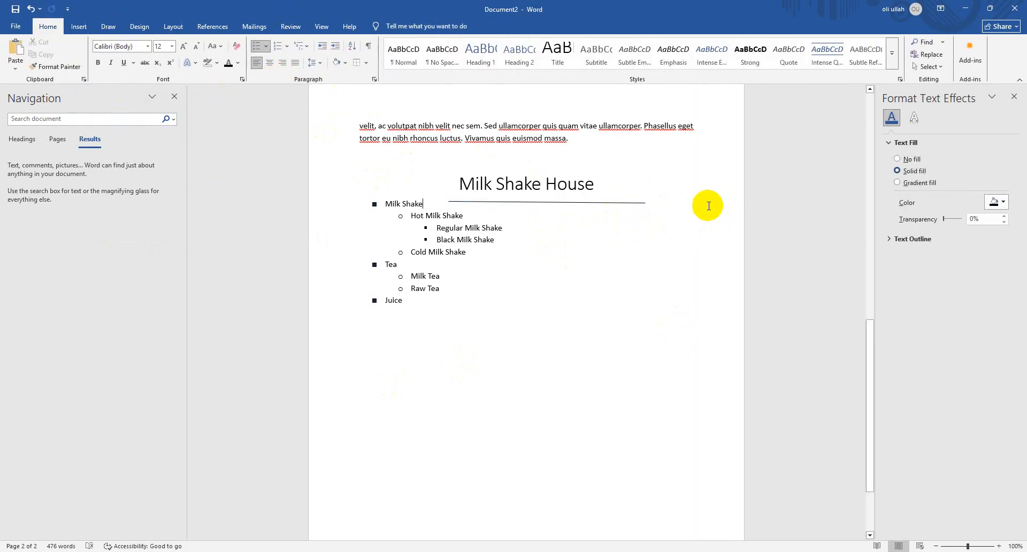
# Draw a text box about 1.19" wide and 0.35" high at the line's right end, containing the price 500
pyautogui.click(78, 26)
pyautogui.click(566, 62)
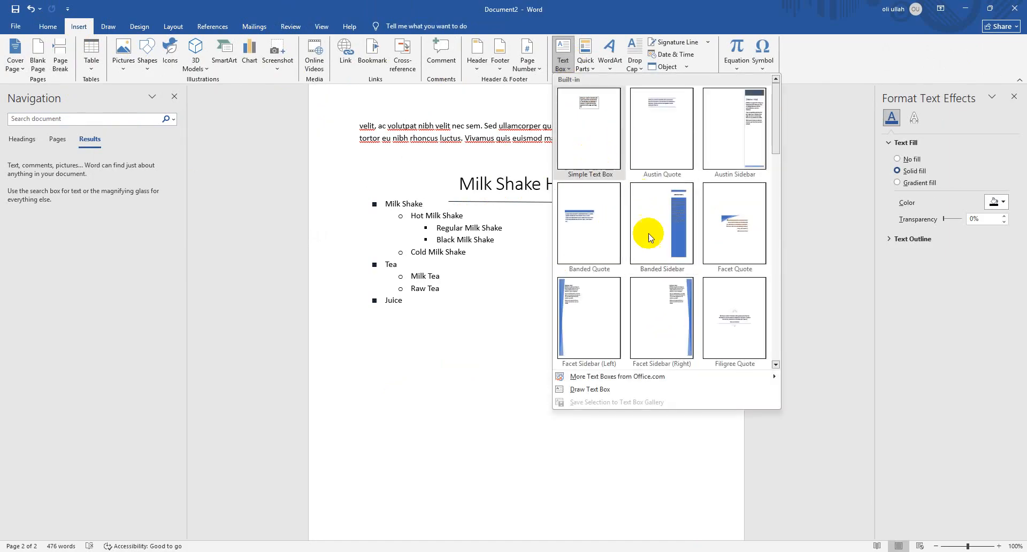
pyautogui.click(641, 390)
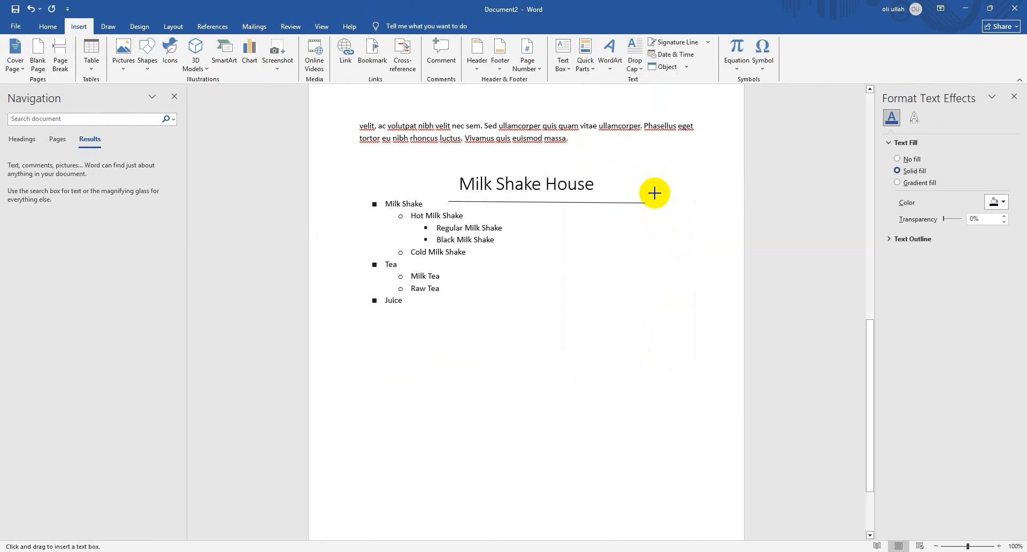
pyautogui.moveTo(655, 193)
pyautogui.mouseDown()
pyautogui.moveTo(717, 220)
pyautogui.moveTo(716, 212)
pyautogui.mouseUp()
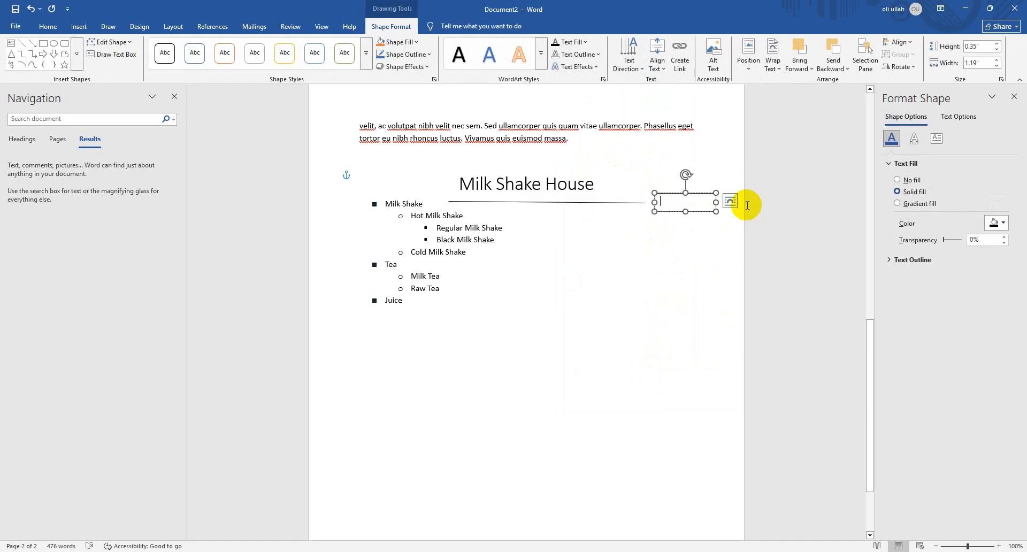
pyautogui.write('500')
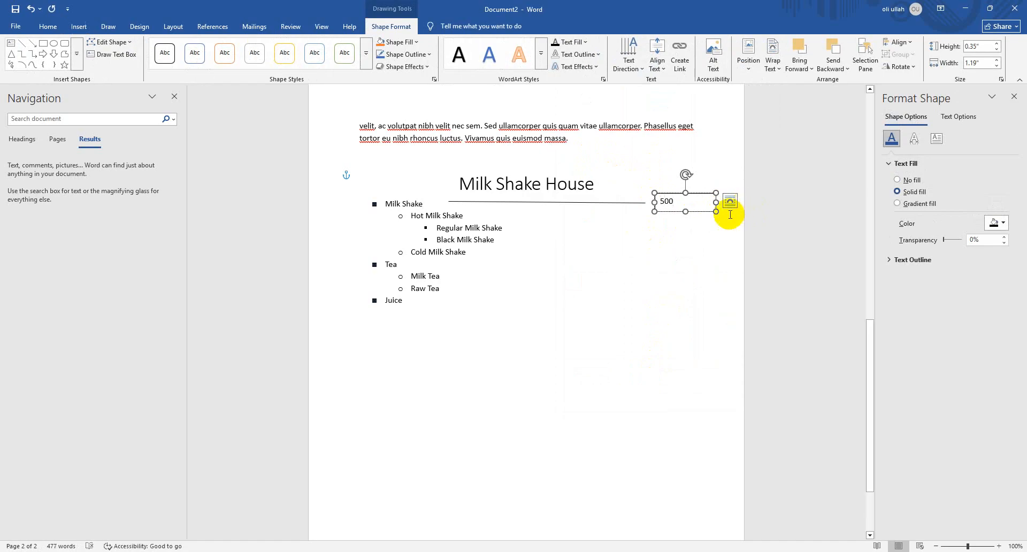
# Add a dollar sign before 500 in the price text box and narrow the box to fit the text
pyautogui.click(708, 243)
pyautogui.click(690, 198)
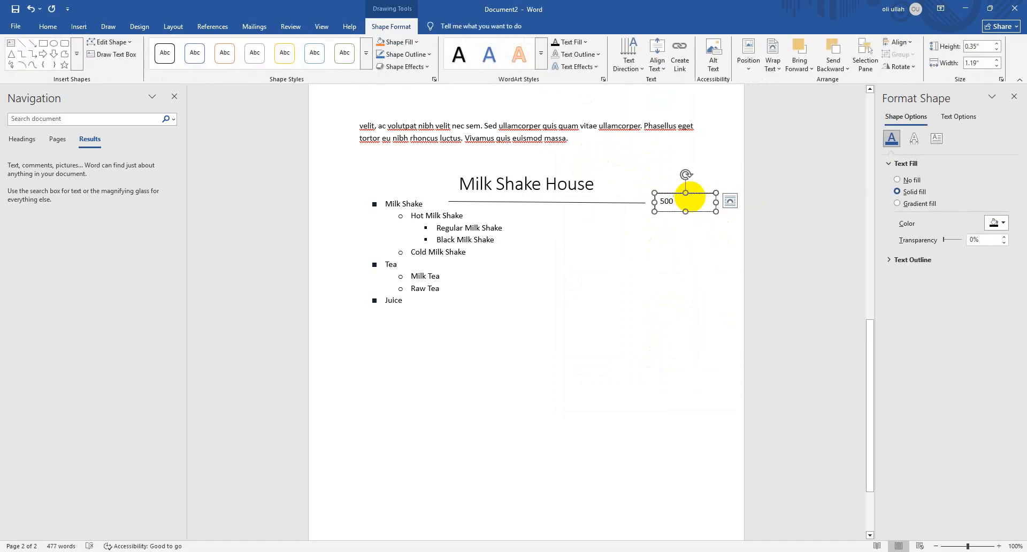
pyautogui.write('t')
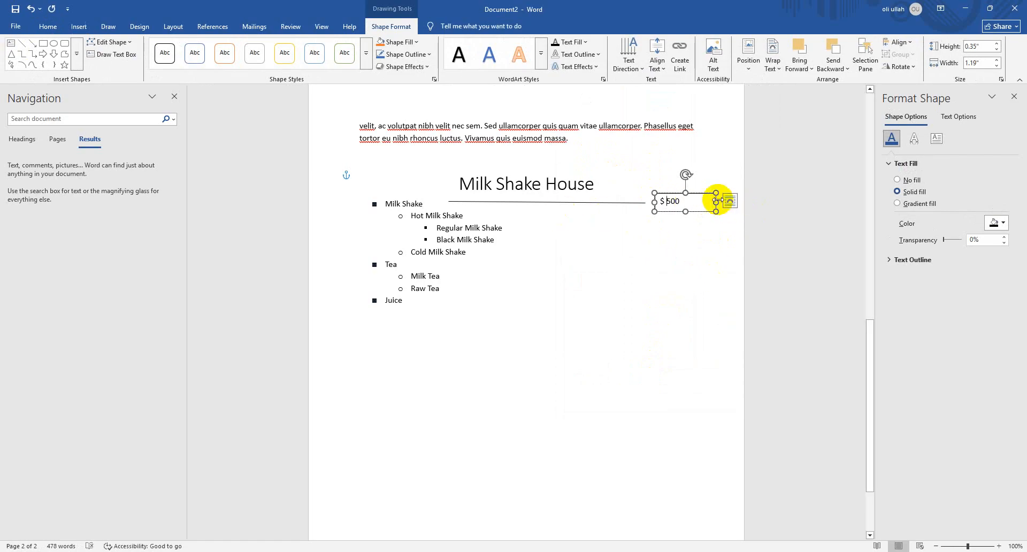
pyautogui.moveTo(716, 202); pyautogui.dragTo(698, 200)
pyautogui.click(676, 190)
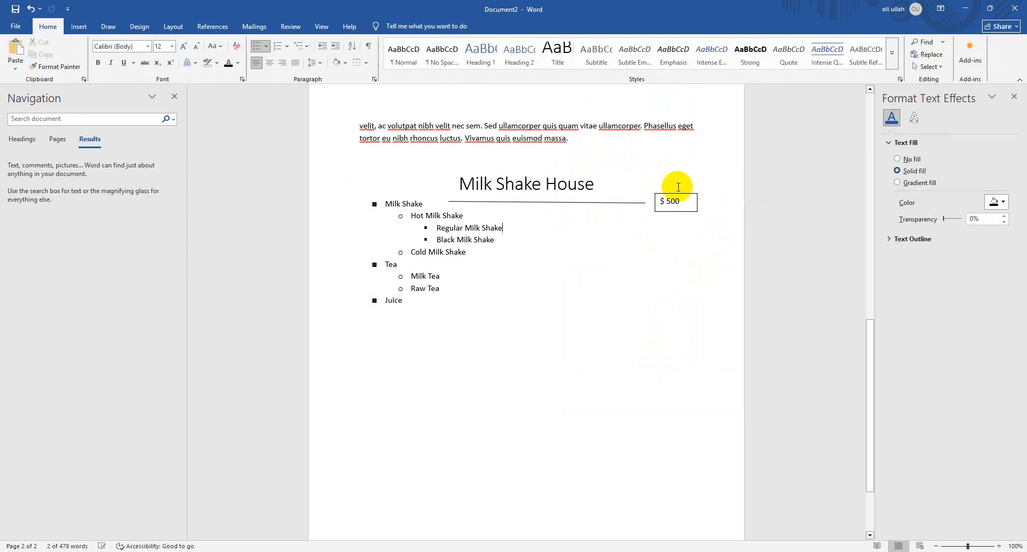
# Review the text wrapping and positioning options of the $ 500 text box
pyautogui.click(673, 193)
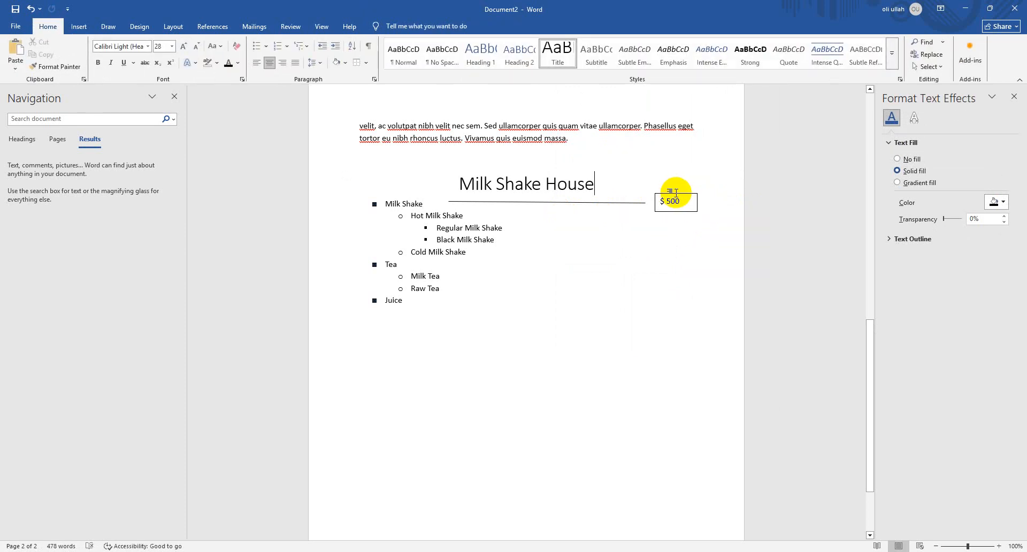
pyautogui.click(693, 209)
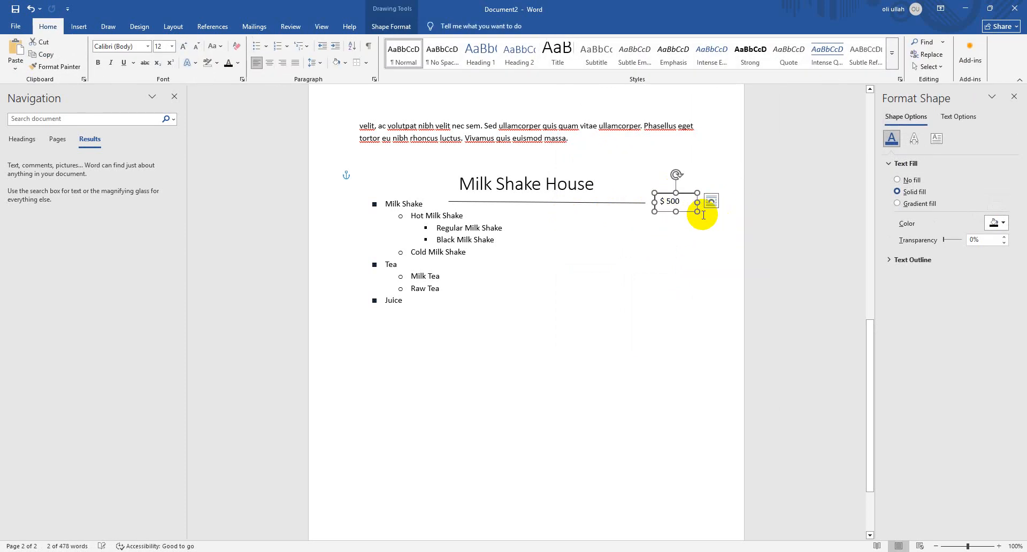
pyautogui.click(711, 202)
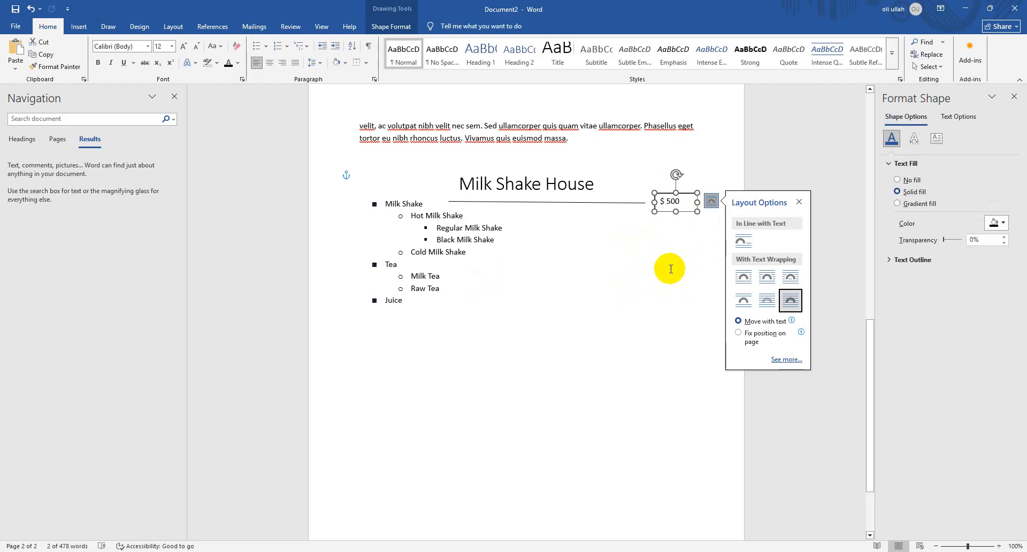
pyautogui.click(633, 266)
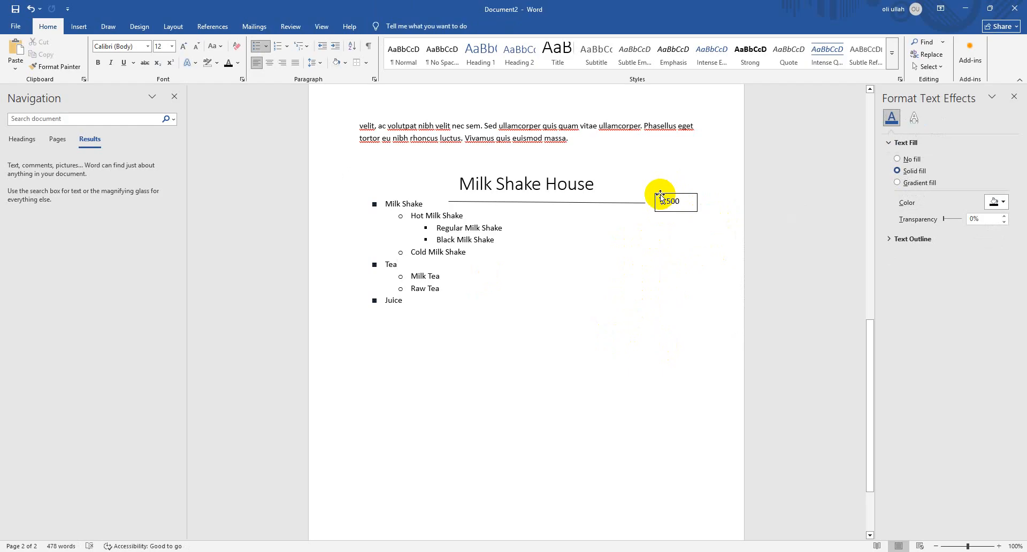
pyautogui.click(660, 198)
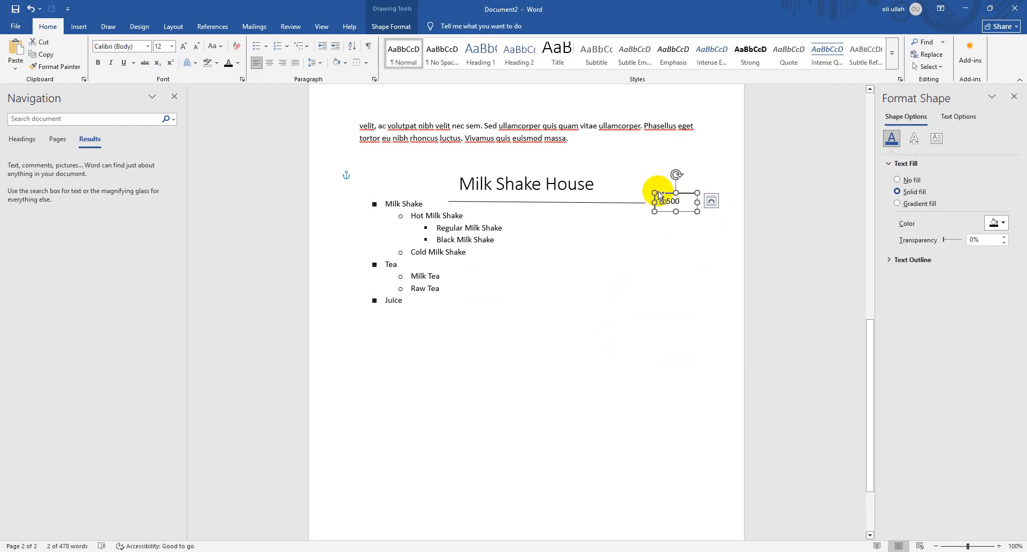
# Narrow the $ 500 text box slightly so its frame sits closer to the price
pyautogui.click(669, 277)
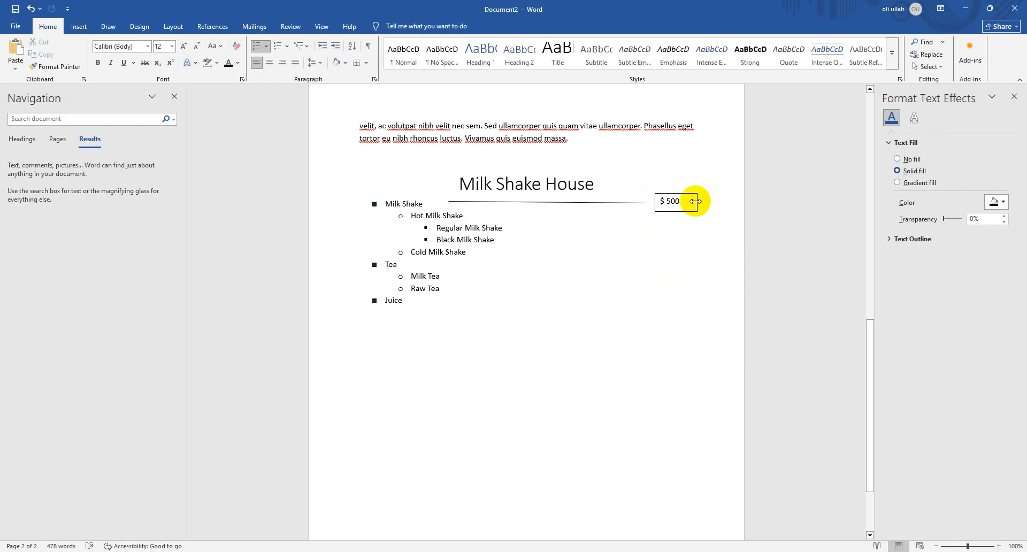
pyautogui.click(696, 201)
pyautogui.moveTo(697, 202); pyautogui.dragTo(691, 203)
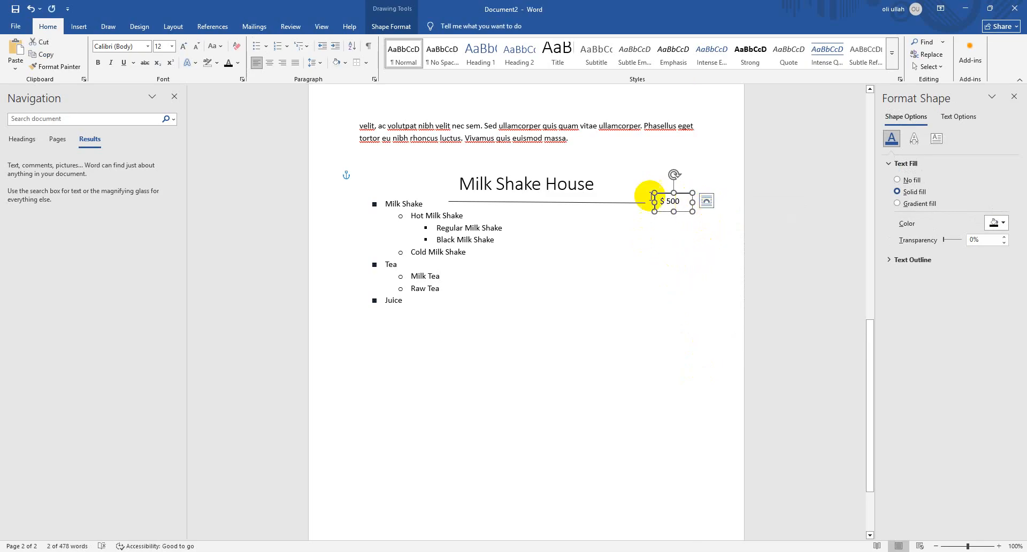
pyautogui.click(663, 272)
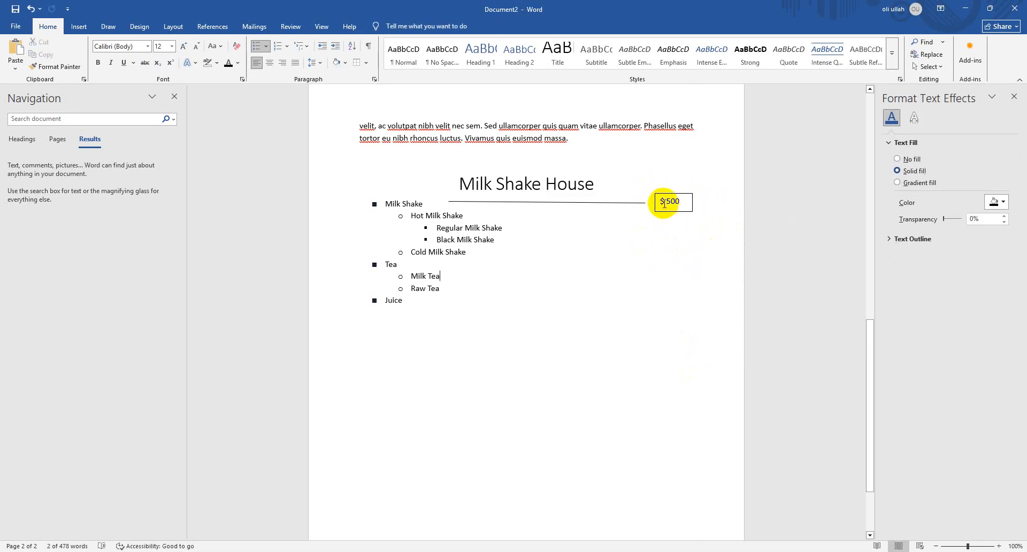
# Duplicate the $ 500 text box, place the copy level with the Tea item, and change its price to $ 1000
pyautogui.click(663, 195)
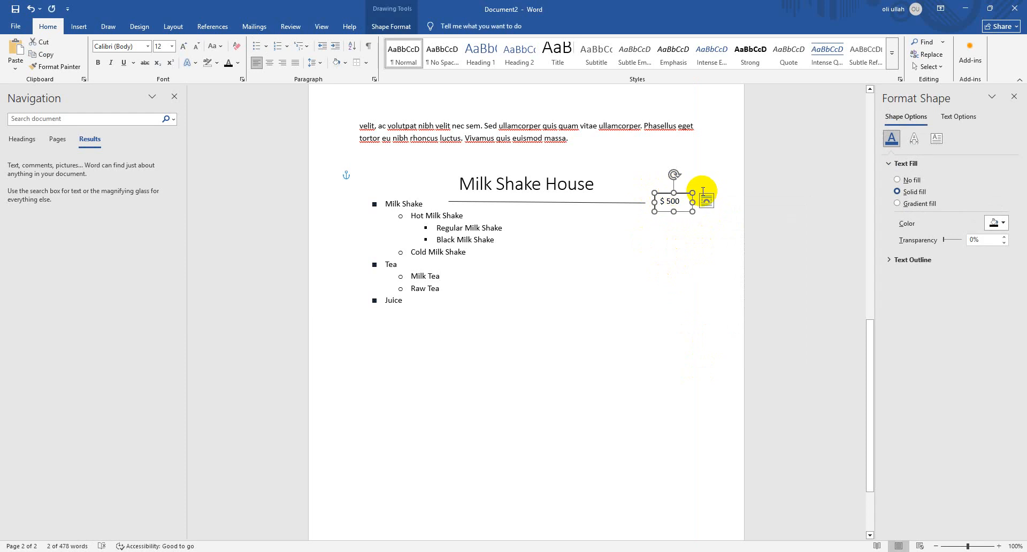
pyautogui.hotkey('ctrl', 'v')
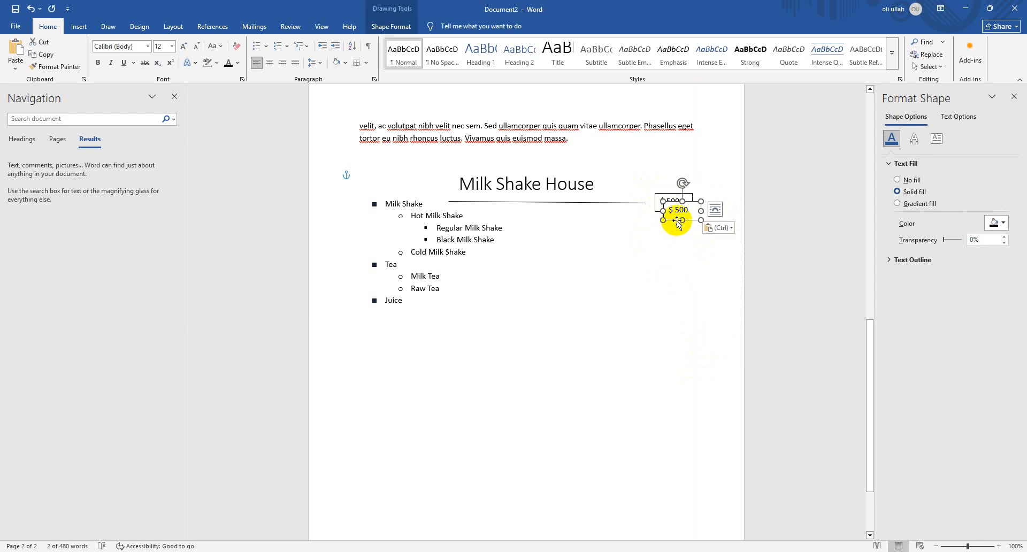
pyautogui.moveTo(691, 202); pyautogui.dragTo(684, 249)
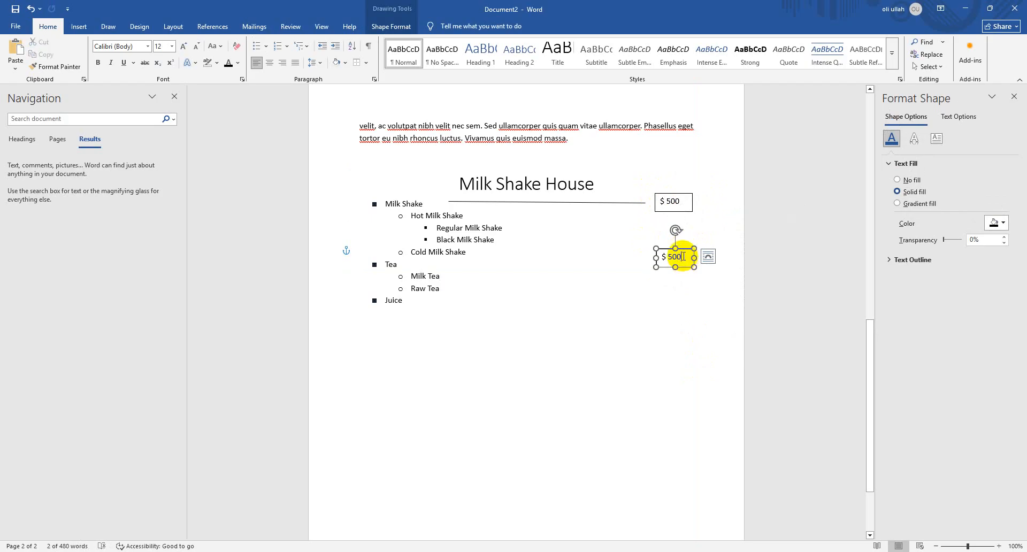
pyautogui.click(672, 258)
pyautogui.press('BackSpace')
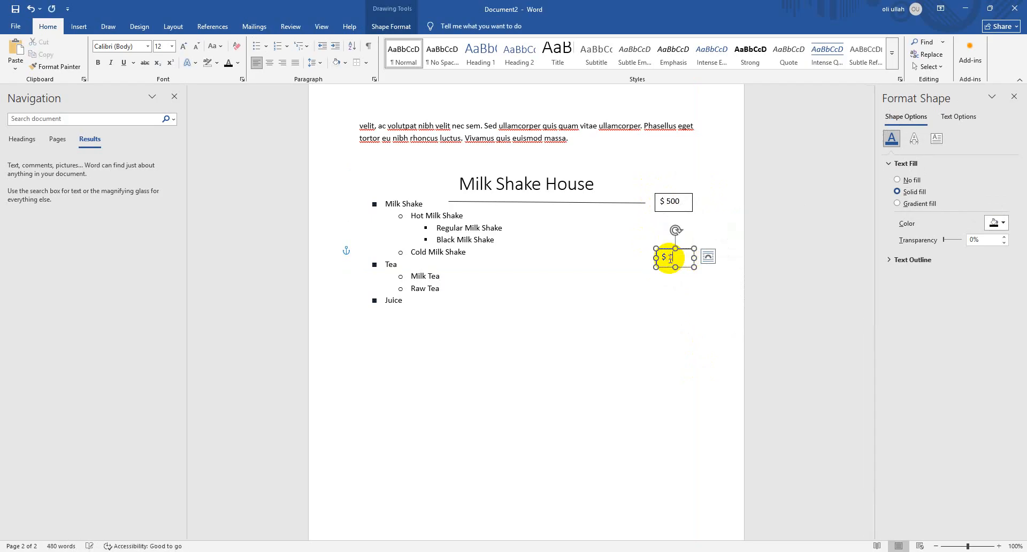
pyautogui.write('1000')
pyautogui.click(555, 346)
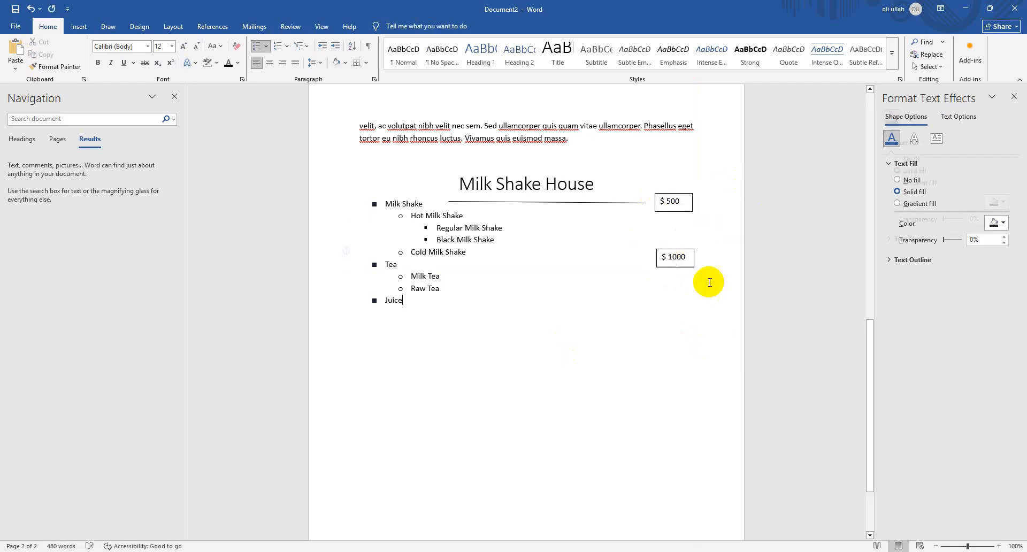
# Duplicate the $ 1000 text box, place the copy level with the Juice item, and change its text to $2000
pyautogui.click(684, 250)
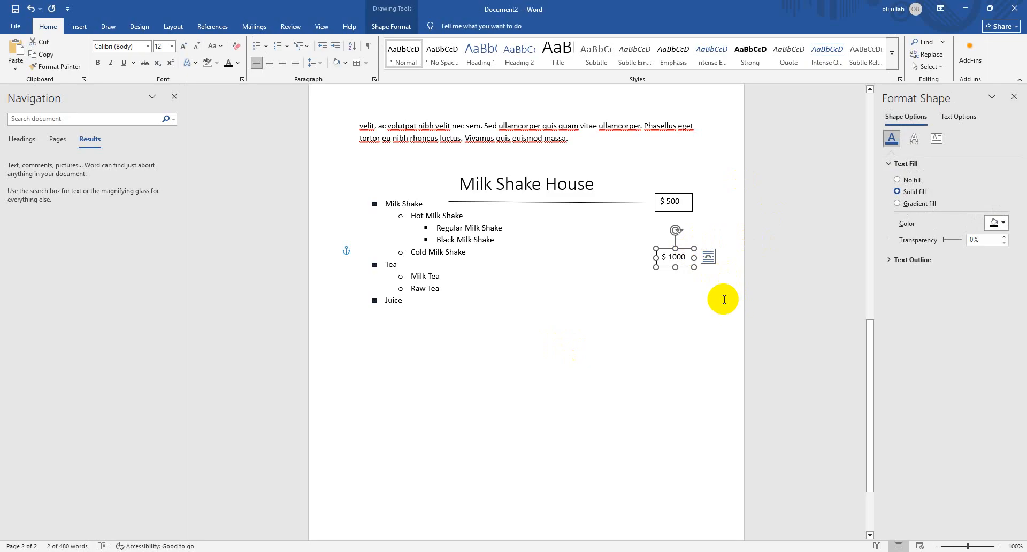
pyautogui.hotkey('ctrl', 'c')
pyautogui.hotkey('ctrl', 'v')
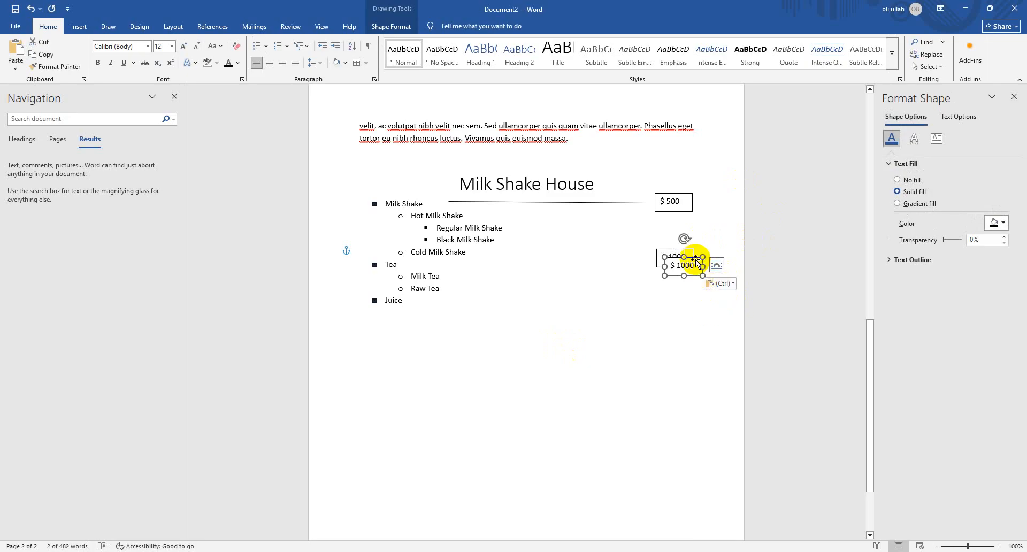
pyautogui.moveTo(696, 261); pyautogui.dragTo(671, 297)
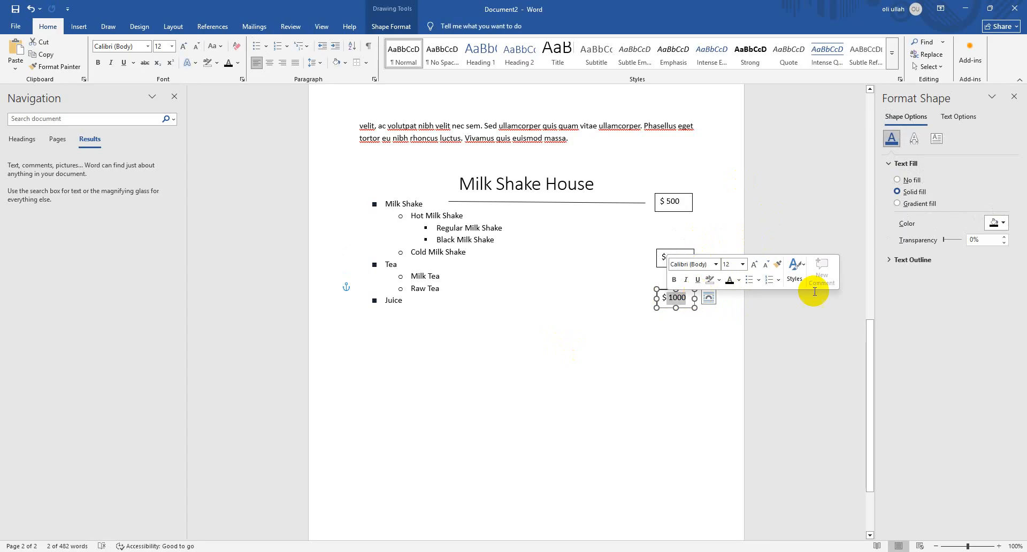
pyautogui.write('200')
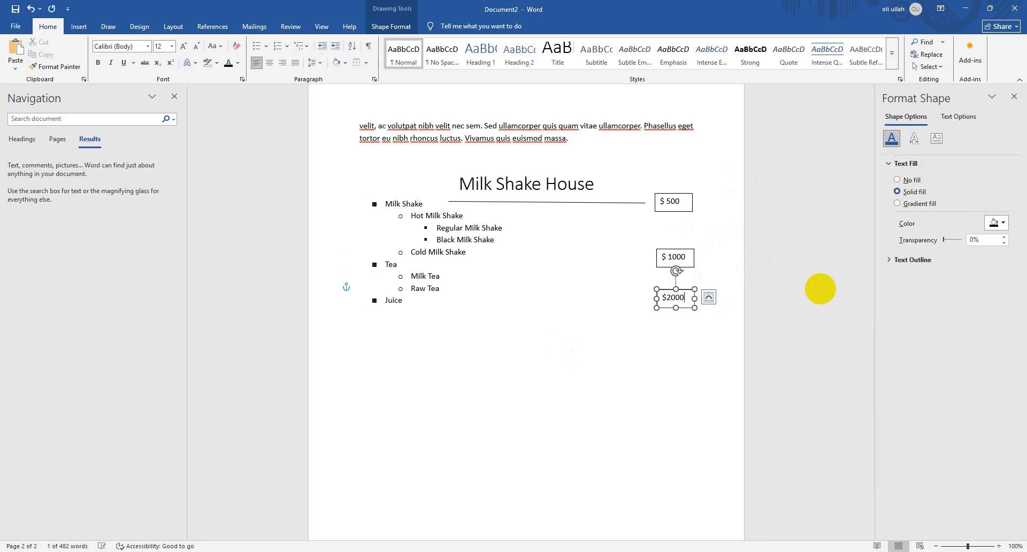
# Duplicate the Milk Shake line beside the Tea and Juice items, extending the Juice copy toward its item name
pyautogui.click(591, 204)
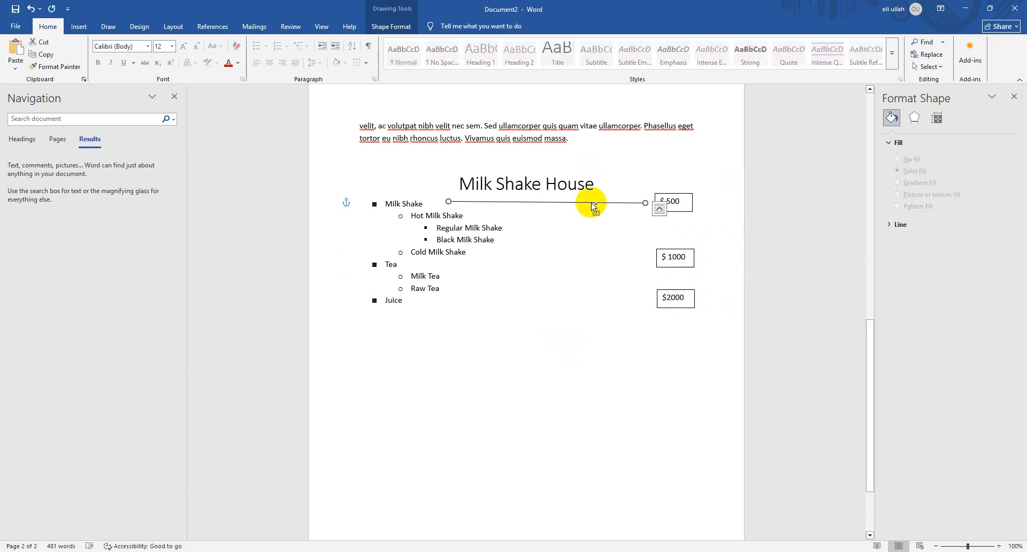
pyautogui.hotkey('ctrl', 'v')
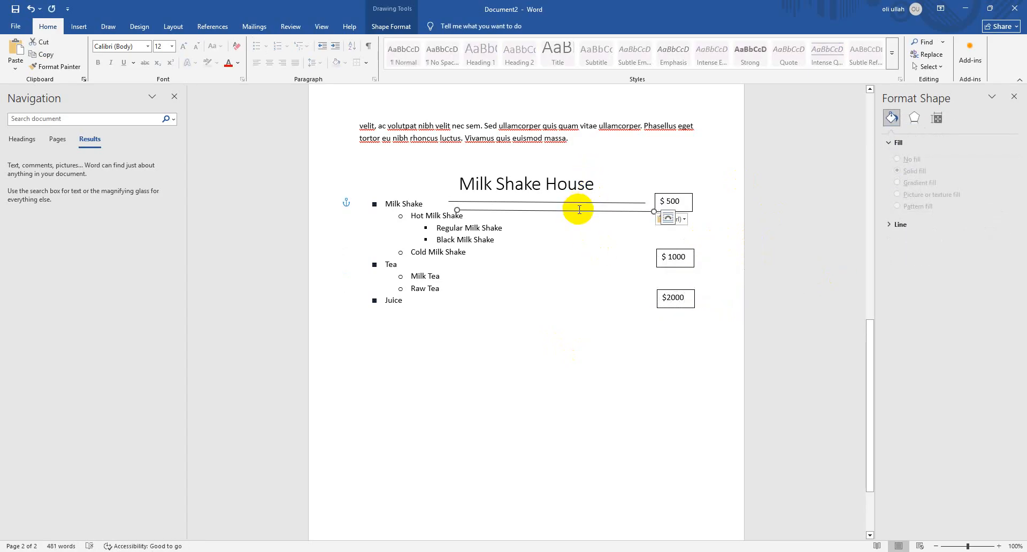
pyautogui.moveTo(578, 213); pyautogui.dragTo(566, 262)
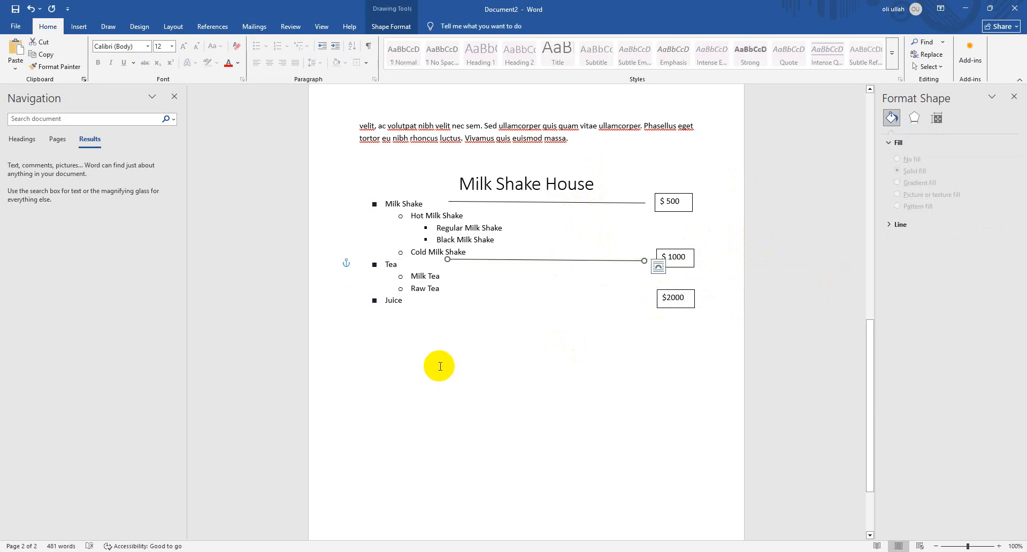
pyautogui.hotkey('ctrl', 'v')
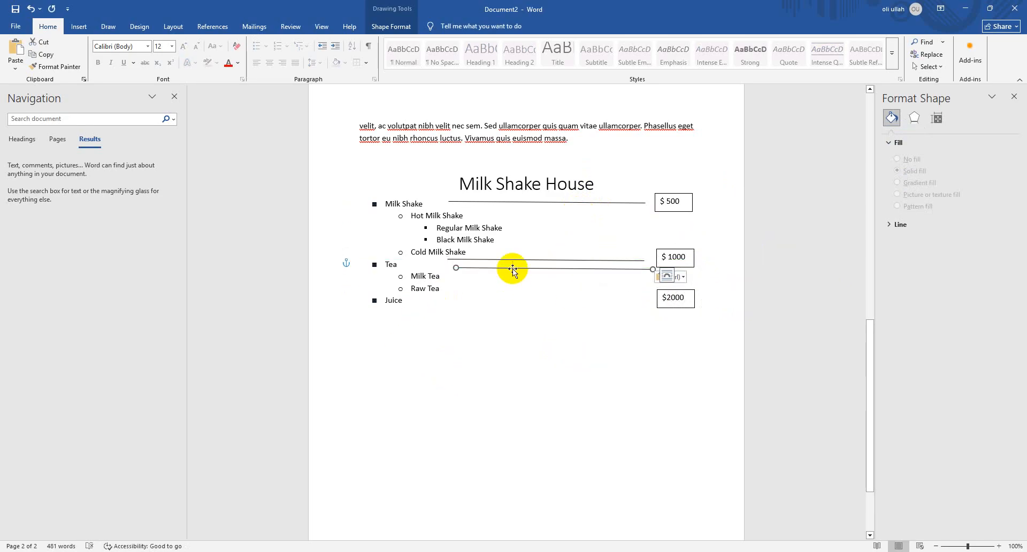
pyautogui.moveTo(513, 270); pyautogui.dragTo(418, 298)
pyautogui.click(548, 345)
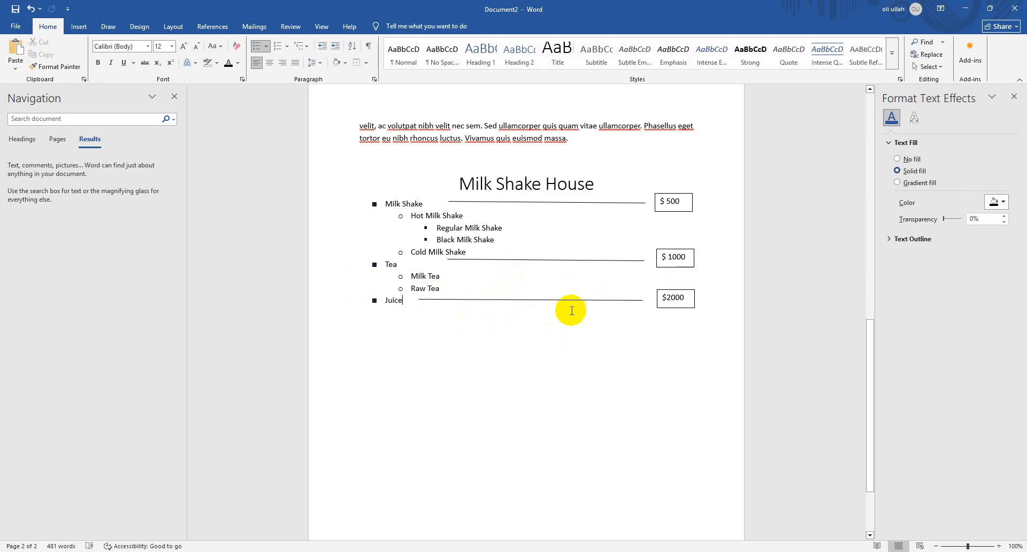
pyautogui.scroll(-1, 587, 317)
pyautogui.scroll(2, 582, 323)
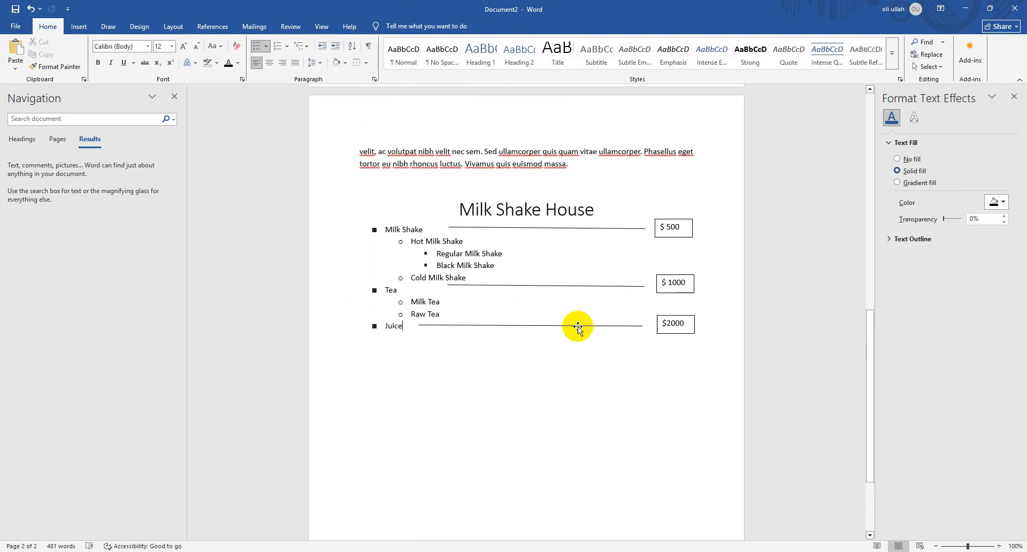
pyautogui.click(577, 326)
pyautogui.click(626, 378)
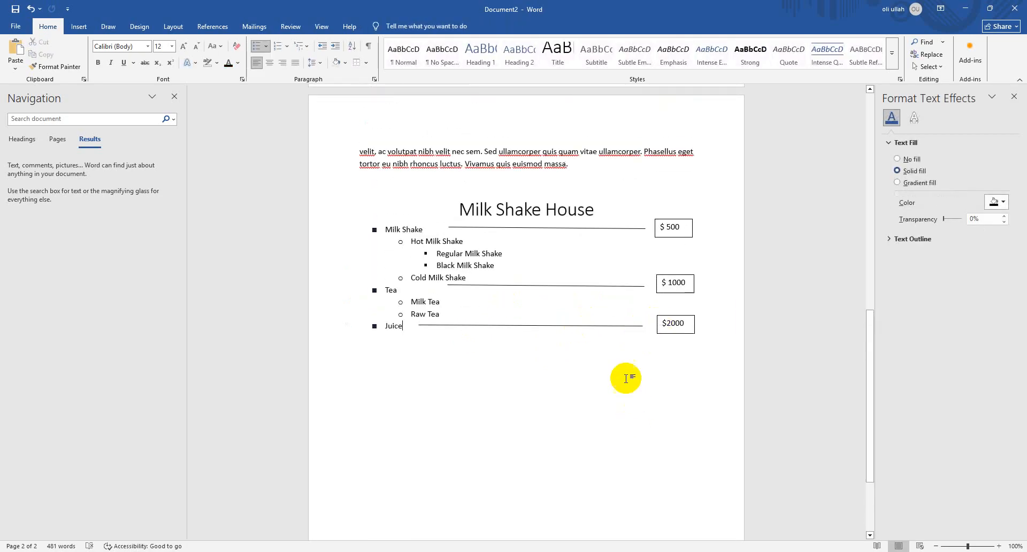
pyautogui.scroll(-3, 624, 360)
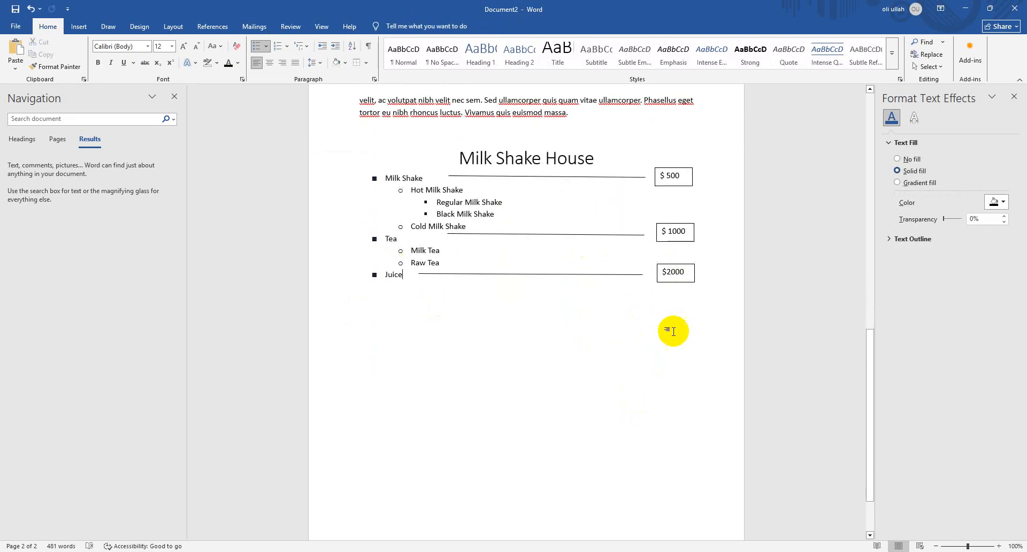
pyautogui.click(640, 273)
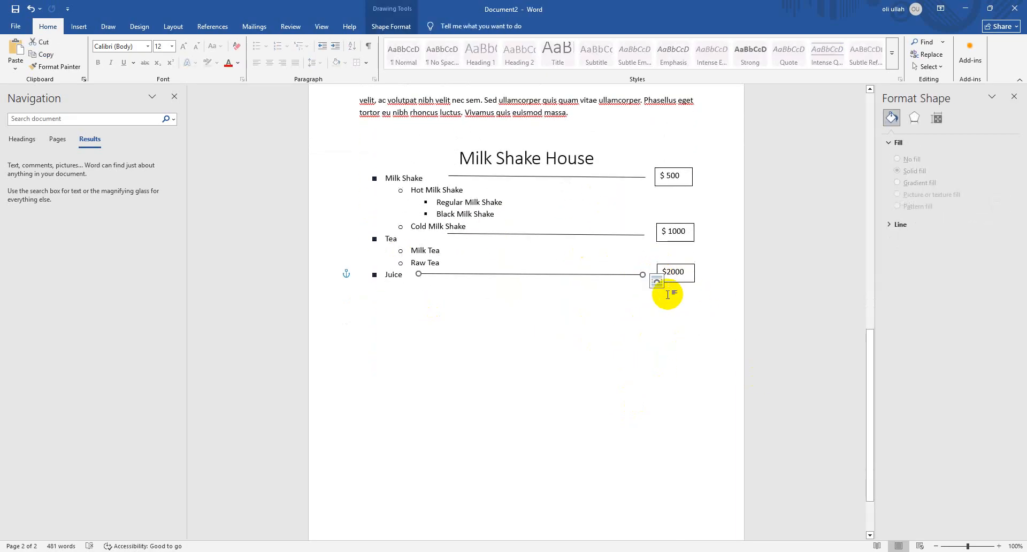
# Below the menu, draw a rectangle about 3.35" wide and 3.37" high and an oval about 2.24" wide and 1.7" high
pyautogui.click(78, 27)
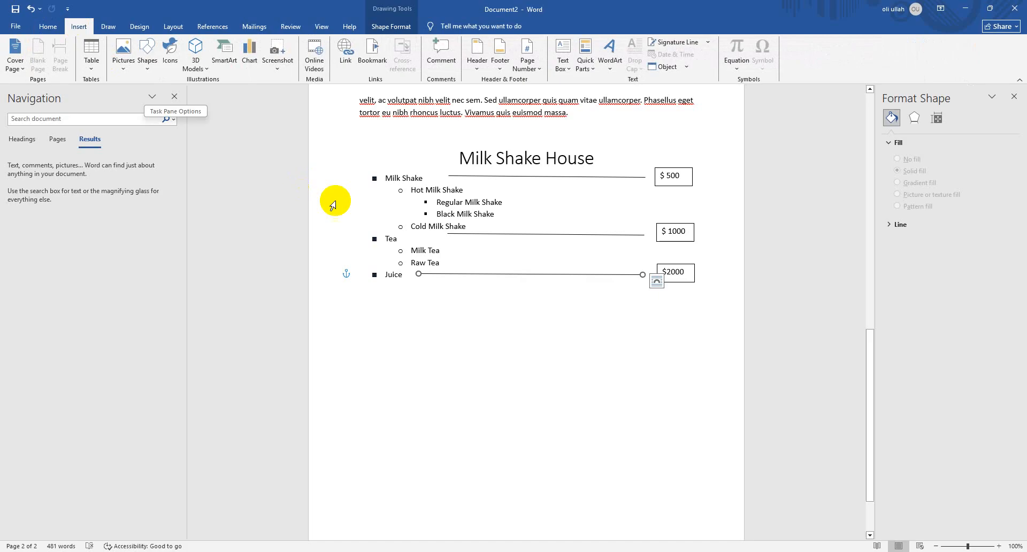
pyautogui.click(144, 66)
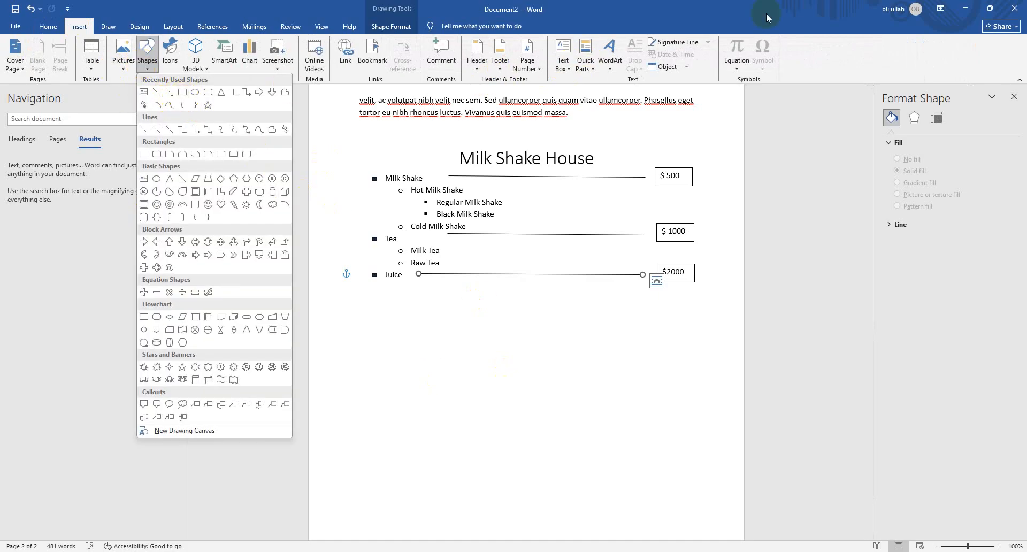
pyautogui.click(184, 95)
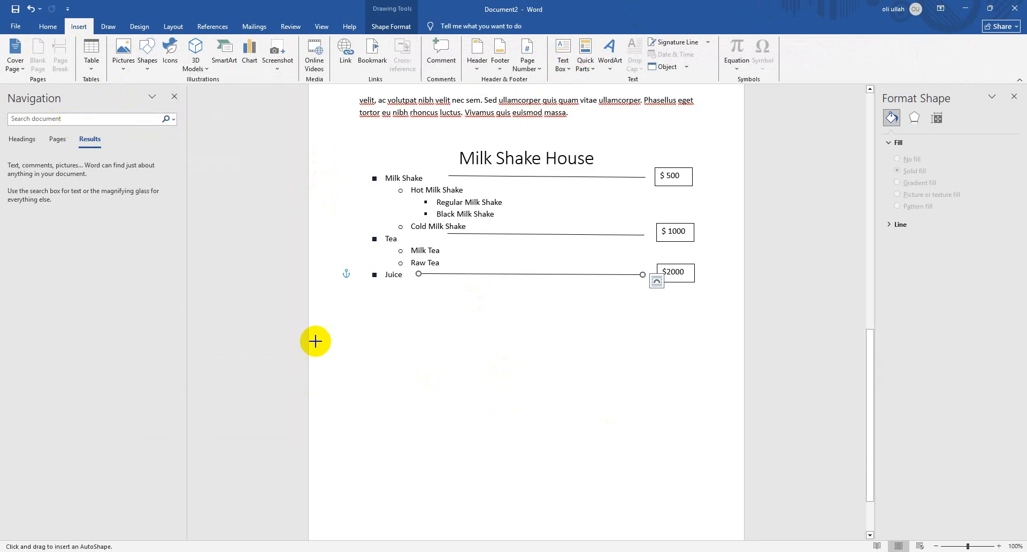
pyautogui.moveTo(357, 319); pyautogui.dragTo(530, 489)
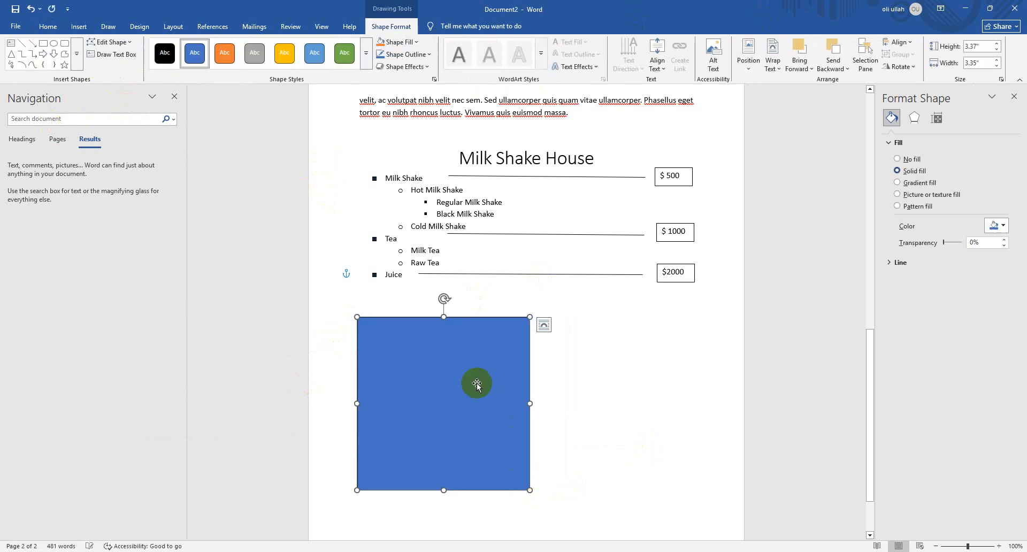
pyautogui.click(54, 44)
pyautogui.moveTo(608, 327); pyautogui.dragTo(723, 415)
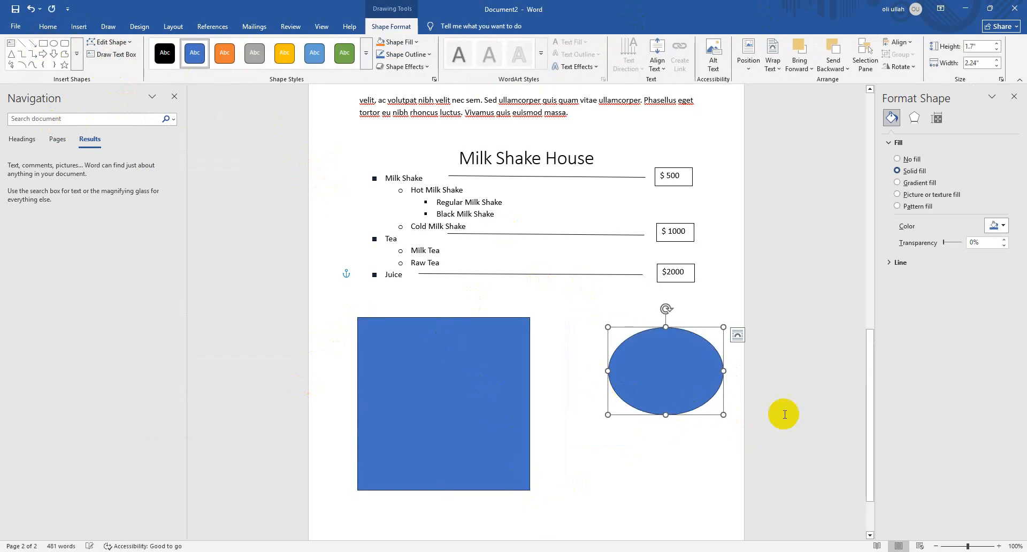
# Draw a down arrow about 0.52" by 0.84" between the rectangle and oval, and a five-point star about 1.16" by 0.9" below it
pyautogui.click(53, 53)
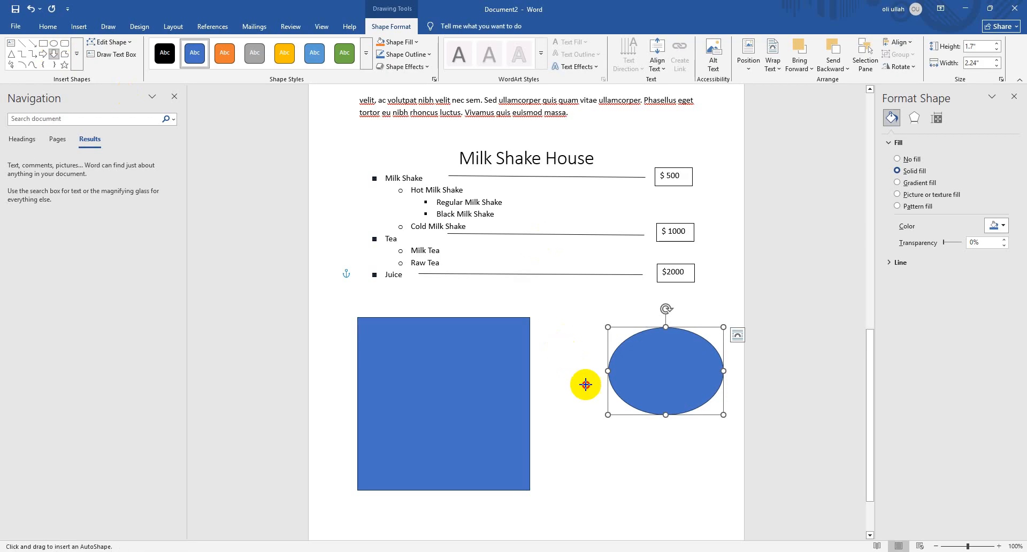
pyautogui.moveTo(592, 394); pyautogui.dragTo(565, 350)
pyautogui.click(65, 67)
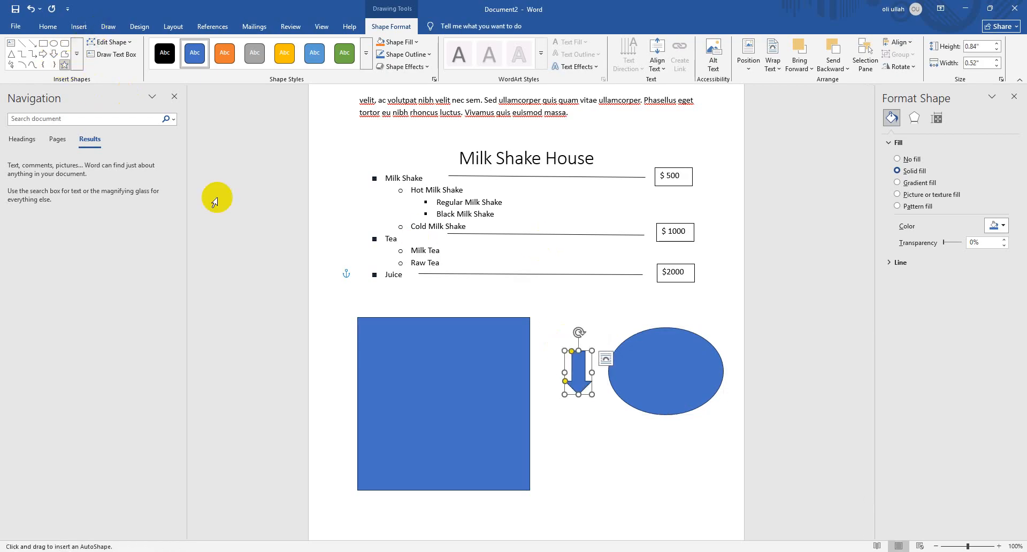
pyautogui.moveTo(583, 442); pyautogui.dragTo(644, 486)
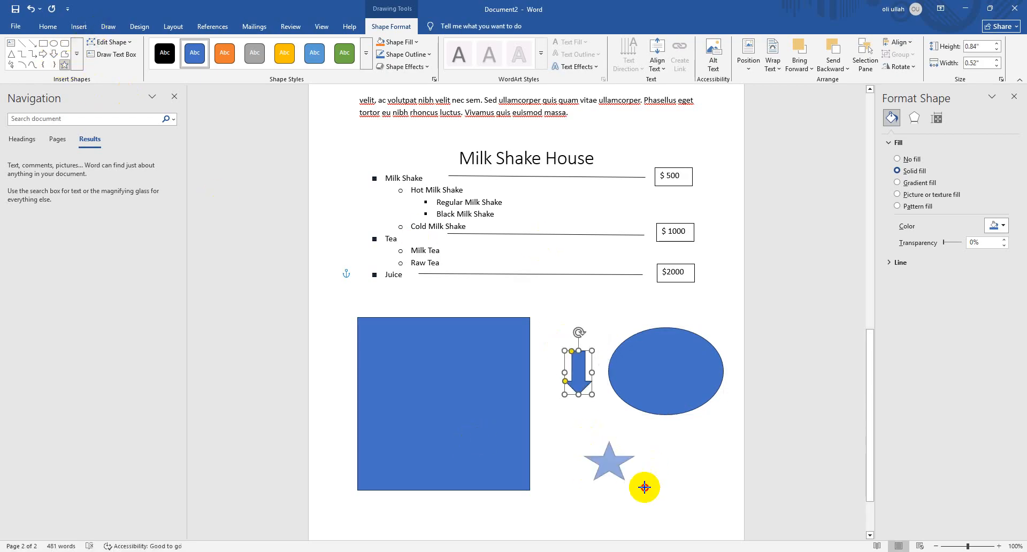
# Draw a lightning bolt about 2.31" wide and 1.81" high above the arrow and shift it slightly toward the list
pyautogui.click(77, 54)
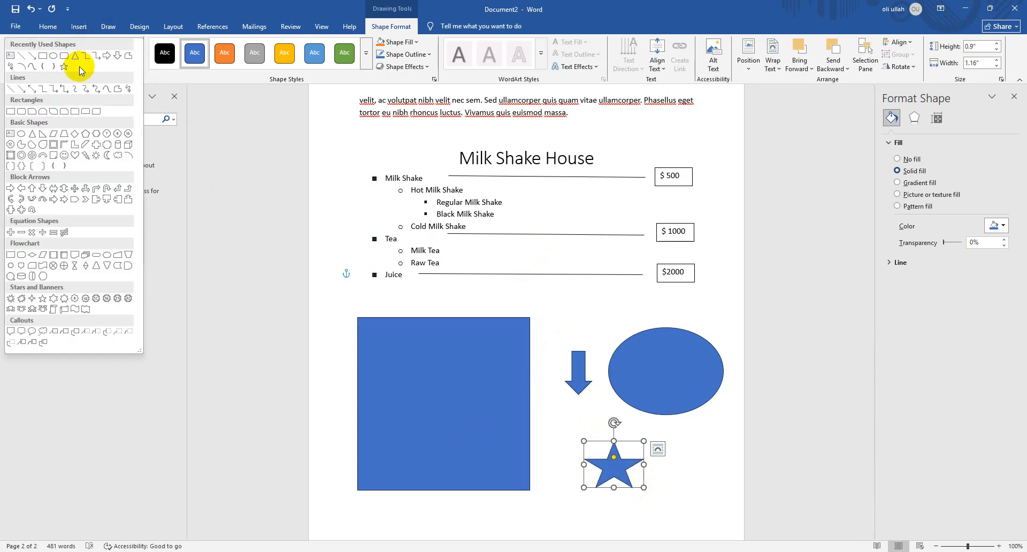
pyautogui.click(88, 162)
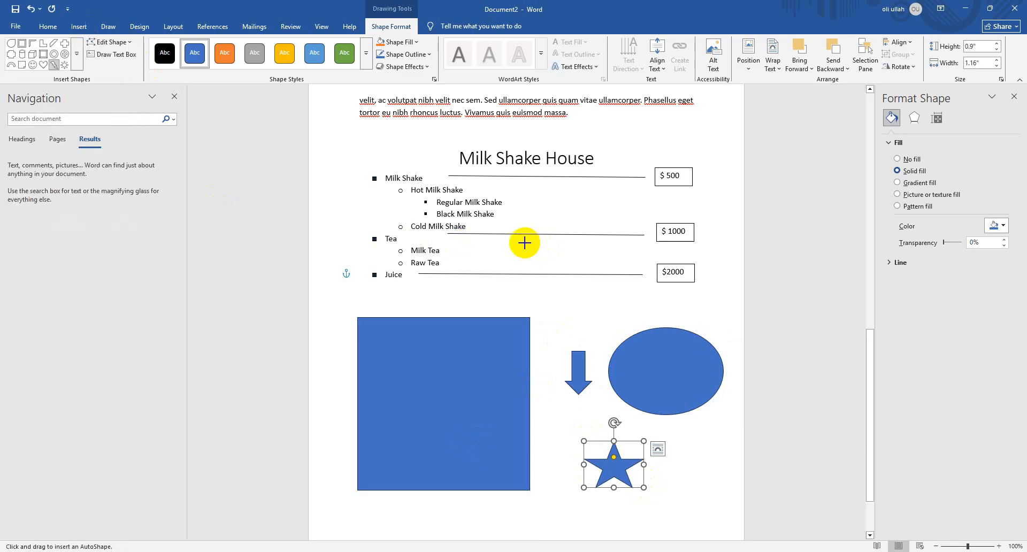
pyautogui.moveTo(520, 239); pyautogui.dragTo(640, 333)
pyautogui.moveTo(573, 287); pyautogui.dragTo(555, 288)
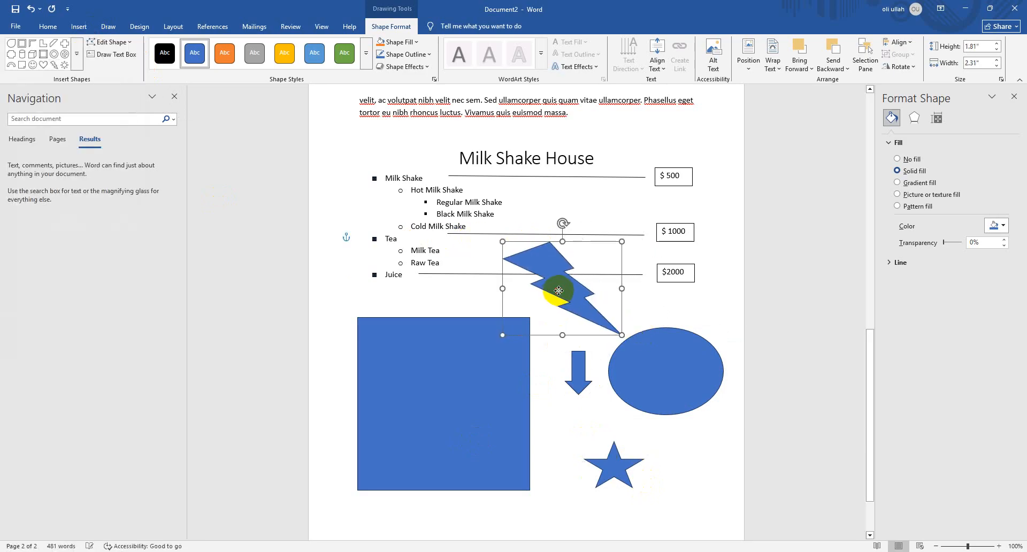
# Apply the gold shape style to the lightning bolt, lighten its gold fill, and set its outline weight to 6 pt
pyautogui.click(281, 57)
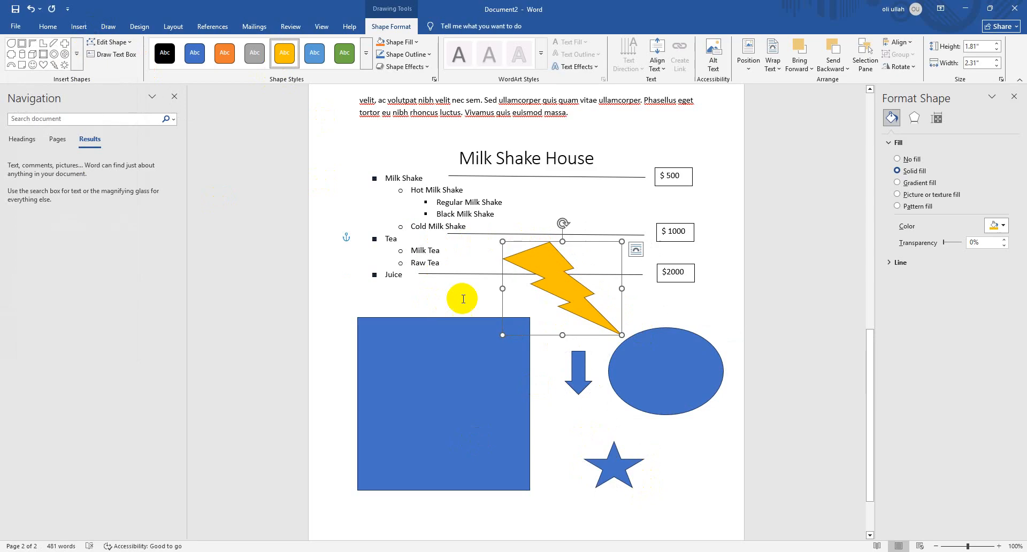
pyautogui.click(399, 42)
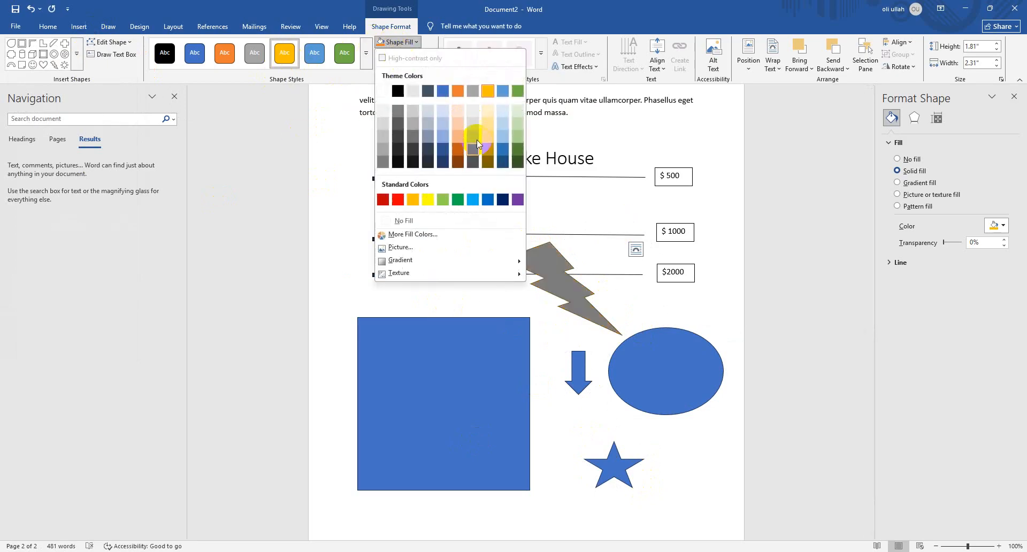
pyautogui.click(485, 136)
pyautogui.click(405, 54)
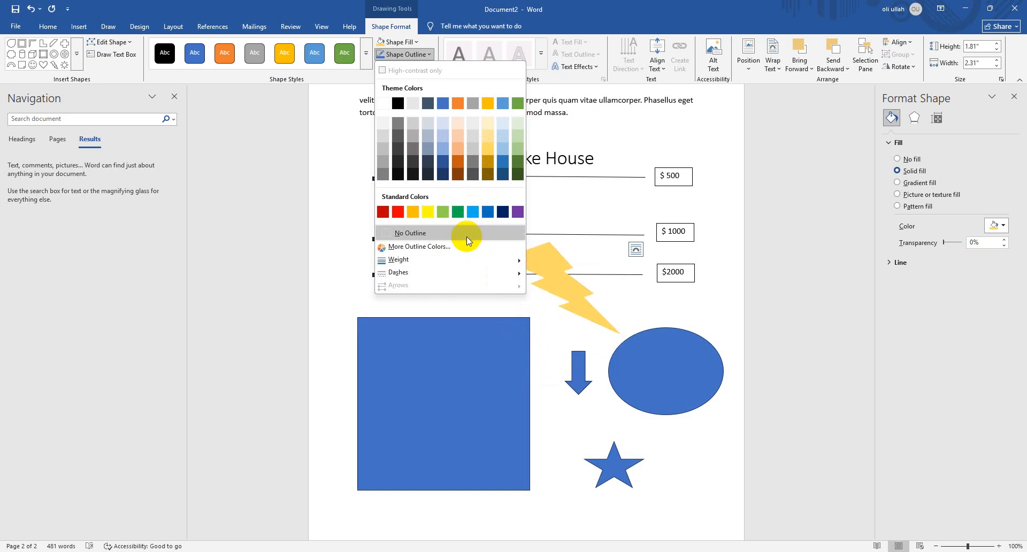
pyautogui.moveTo(501, 272)
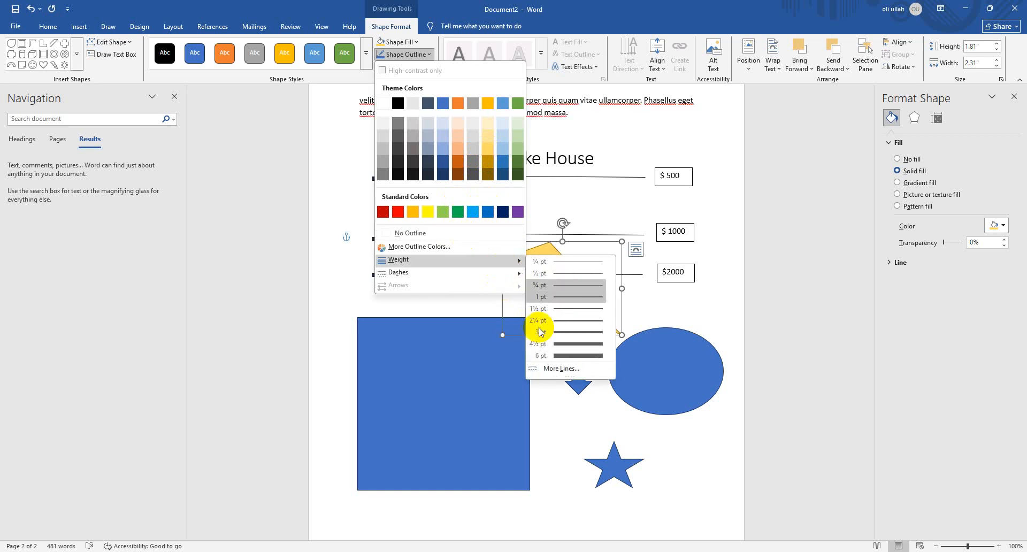
pyautogui.click(558, 356)
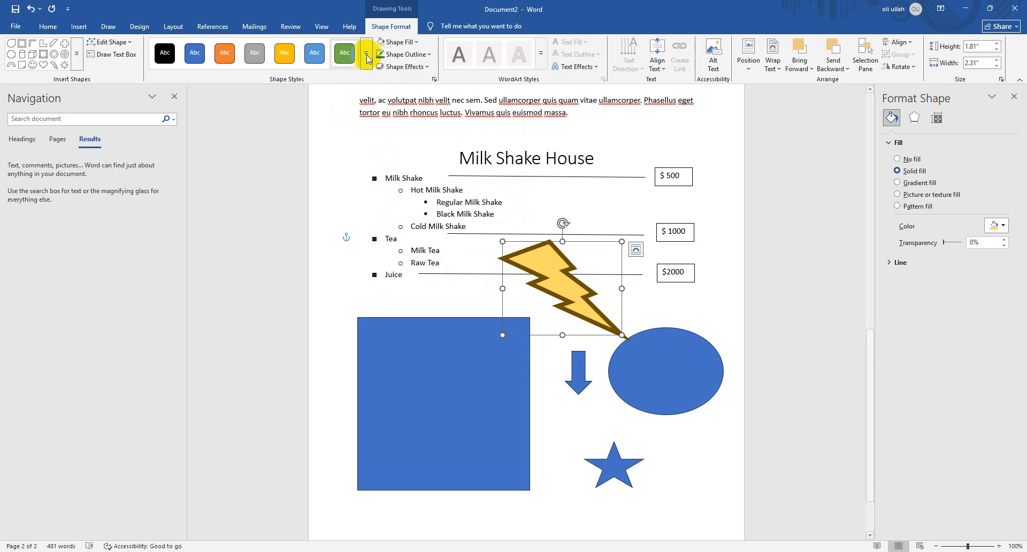
pyautogui.click(391, 58)
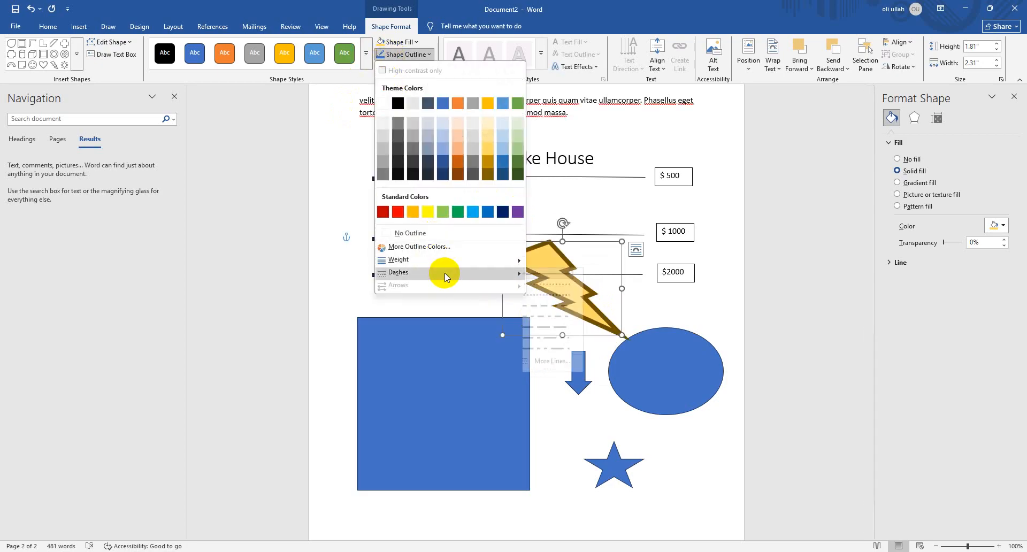
pyautogui.moveTo(444, 273)
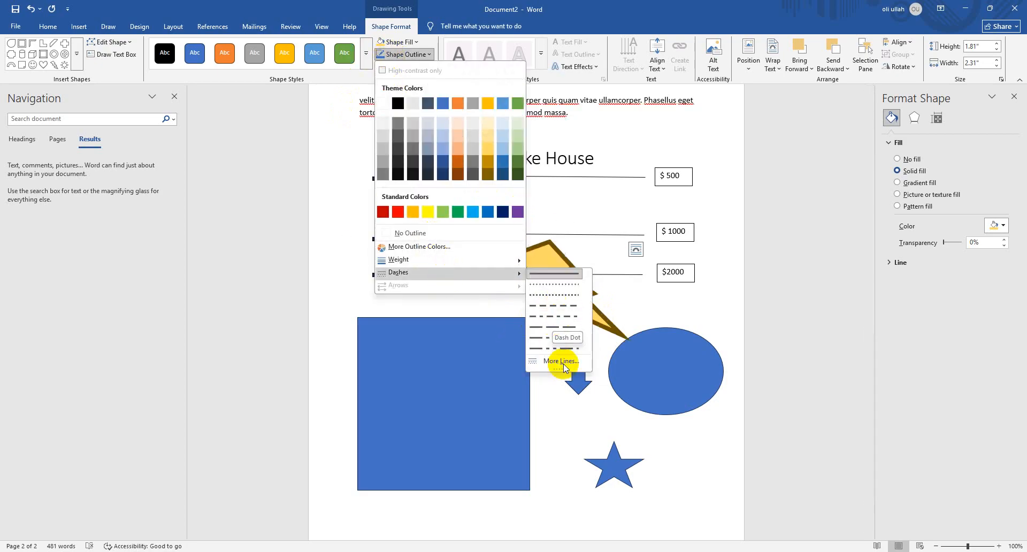
pyautogui.click(759, 305)
# Move the lightning bolt from beside the list down onto the oval so it lies across it
pyautogui.click(662, 363)
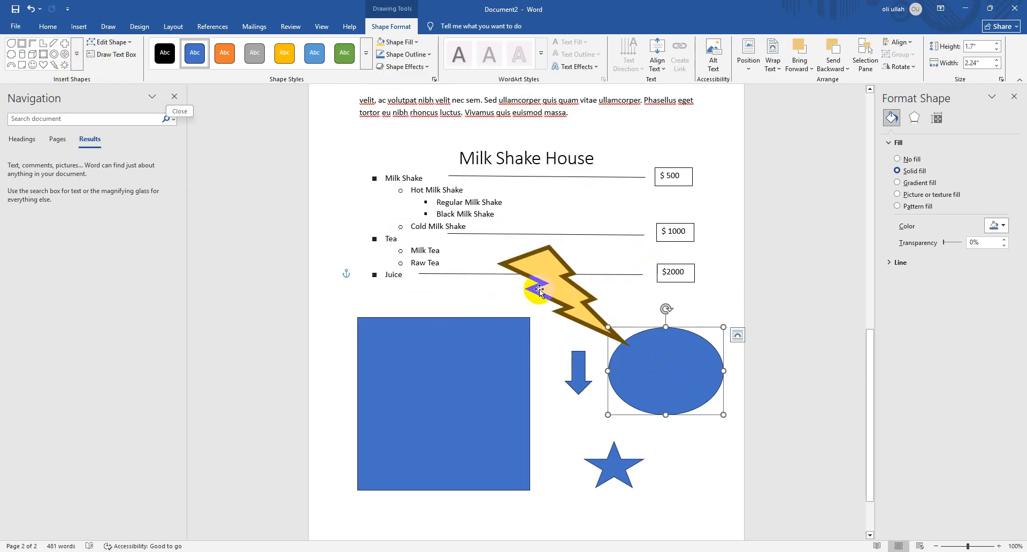
pyautogui.moveTo(533, 282); pyautogui.dragTo(663, 374)
pyautogui.click(685, 416)
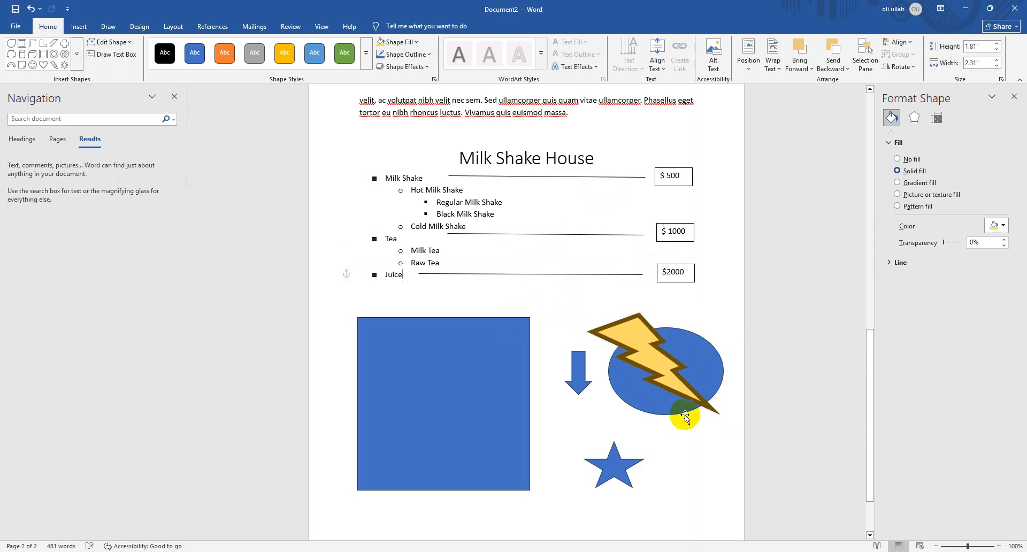
# Resize the oval behind the lightning bolt to about 2.12" wide and 1.8" high and shift it up slightly
pyautogui.click(710, 343)
pyautogui.moveTo(724, 327); pyautogui.dragTo(717, 321)
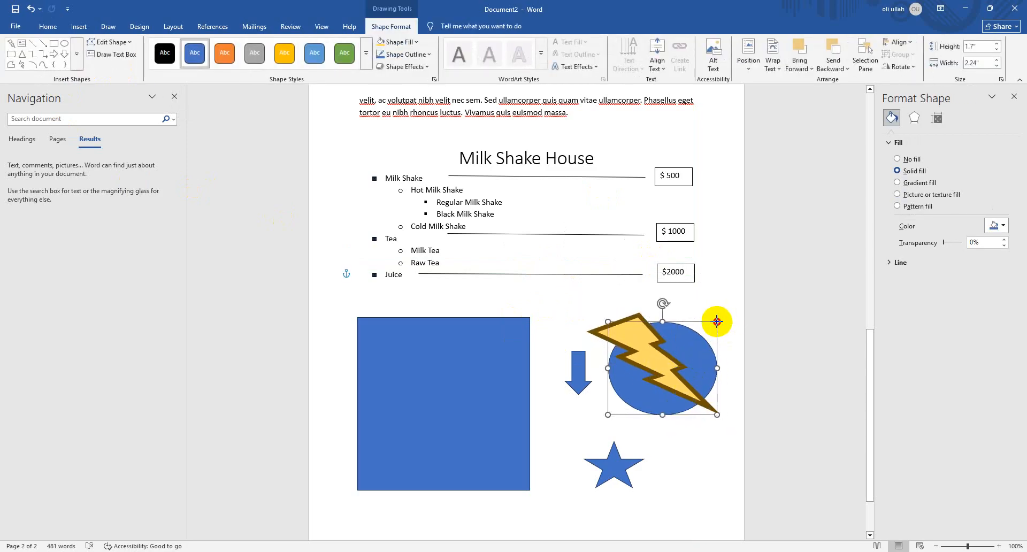
pyautogui.moveTo(690, 360); pyautogui.dragTo(693, 343)
pyautogui.click(725, 342)
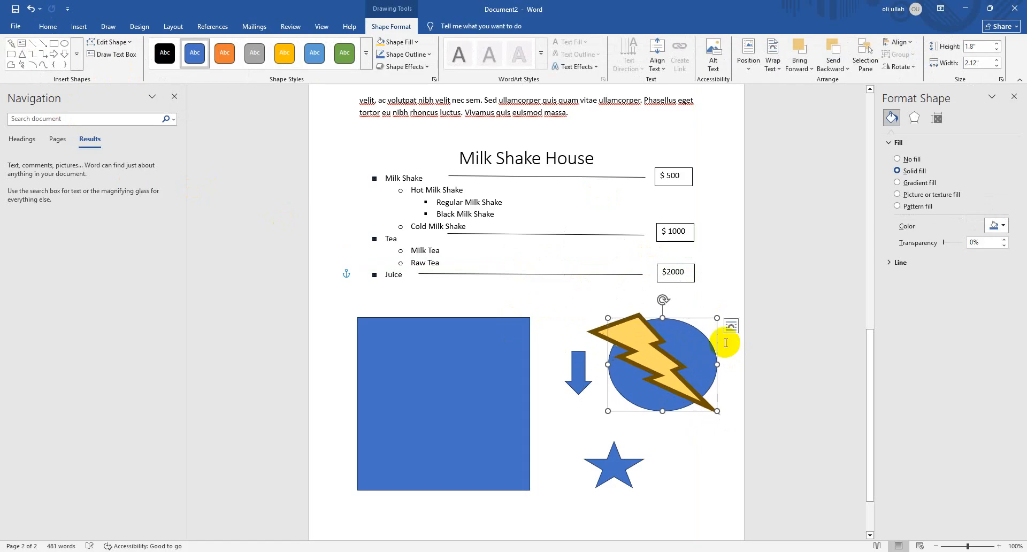
pyautogui.click(653, 351)
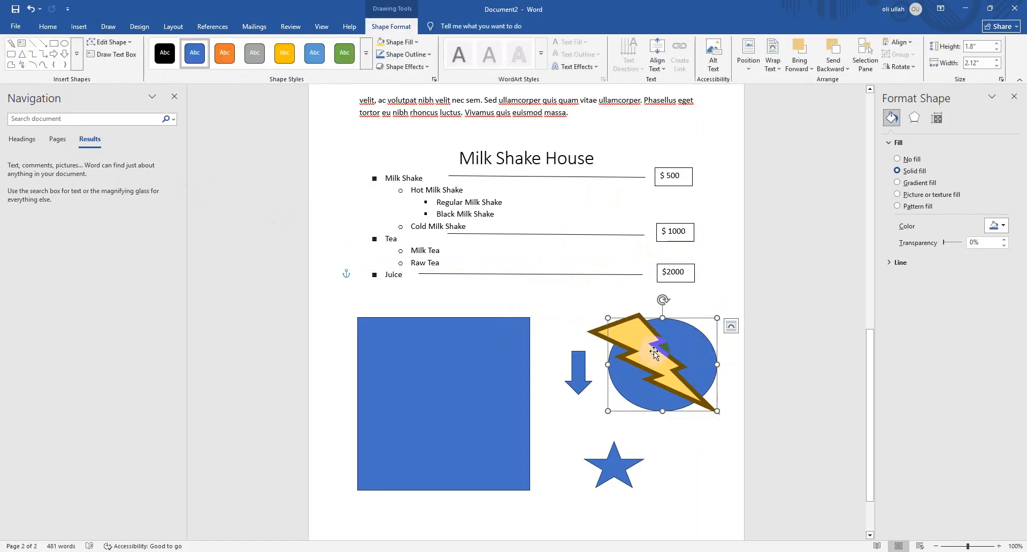
pyautogui.click(723, 311)
pyautogui.click(703, 350)
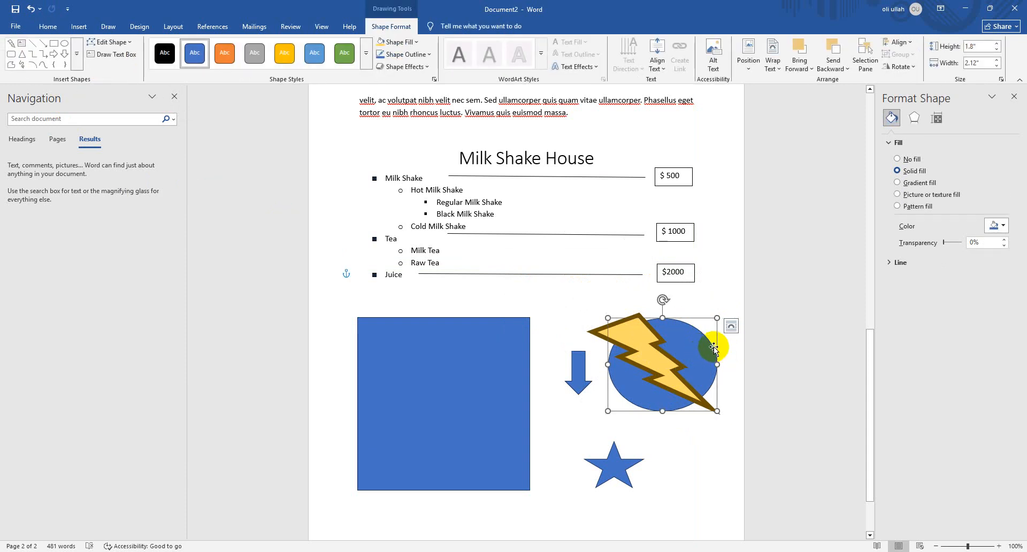
pyautogui.click(708, 448)
# Fill the oval behind the lightning bolt with a medium grey theme colour
pyautogui.click(701, 348)
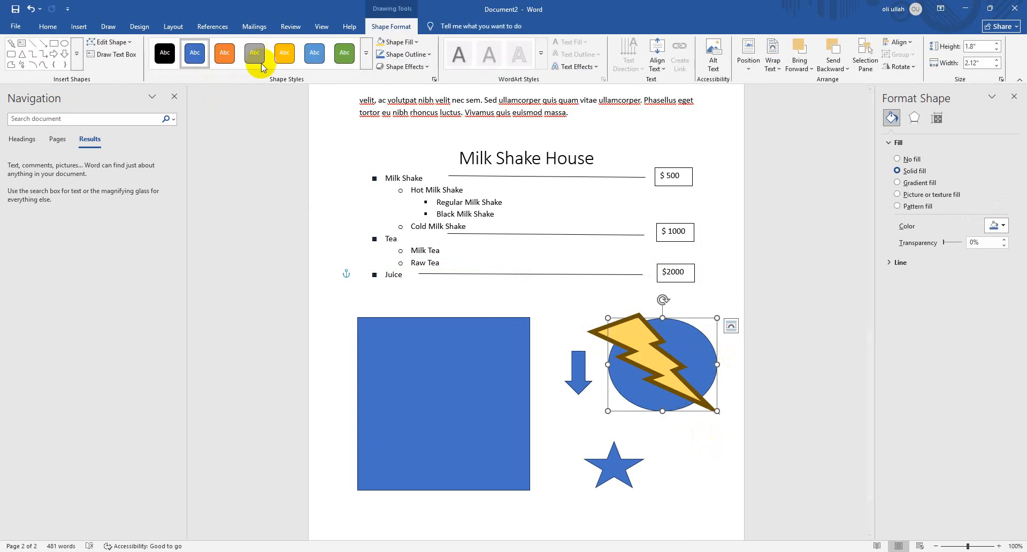
pyautogui.click(398, 41)
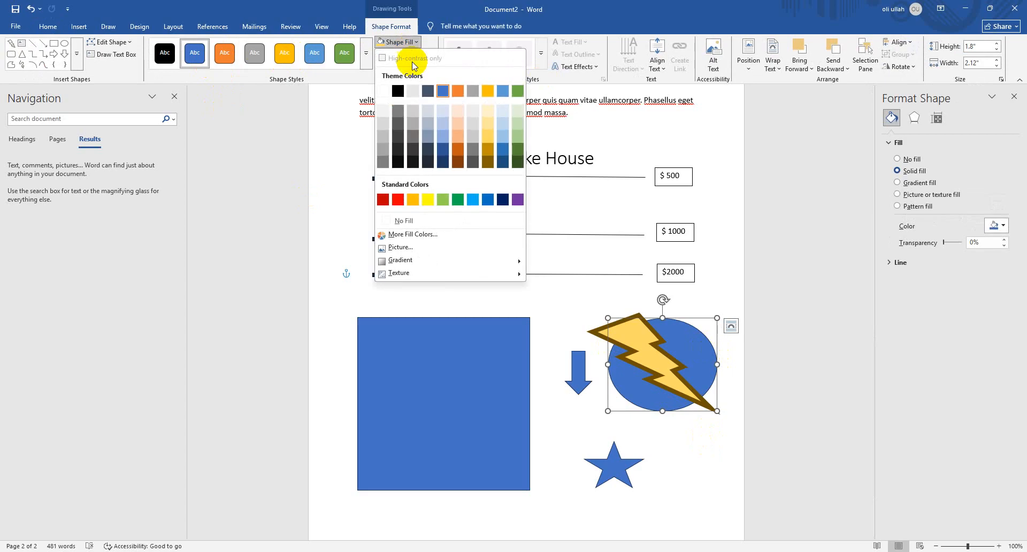
pyautogui.click(411, 120)
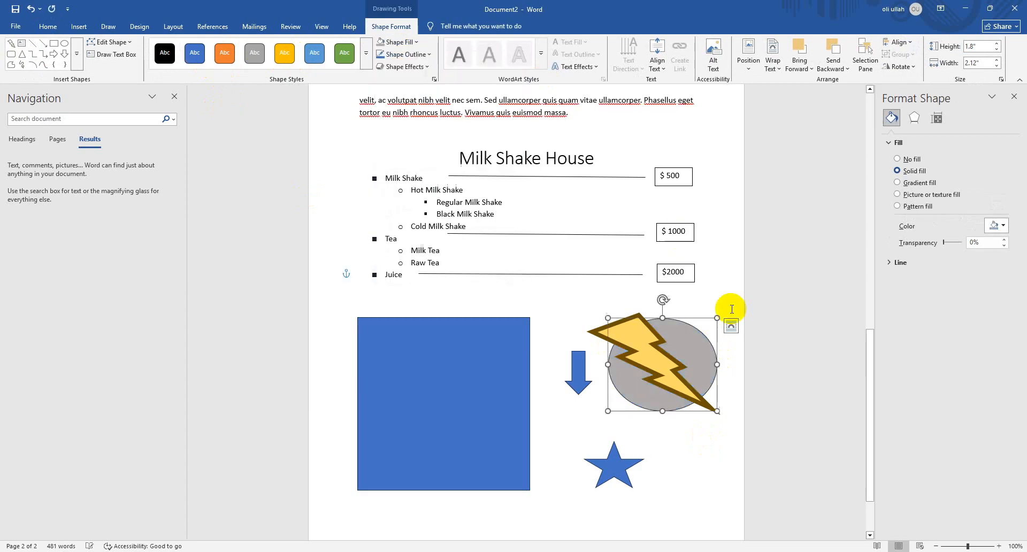
pyautogui.click(701, 453)
# Rotate the lightning bolt slightly clockwise over the grey oval
pyautogui.click(660, 377)
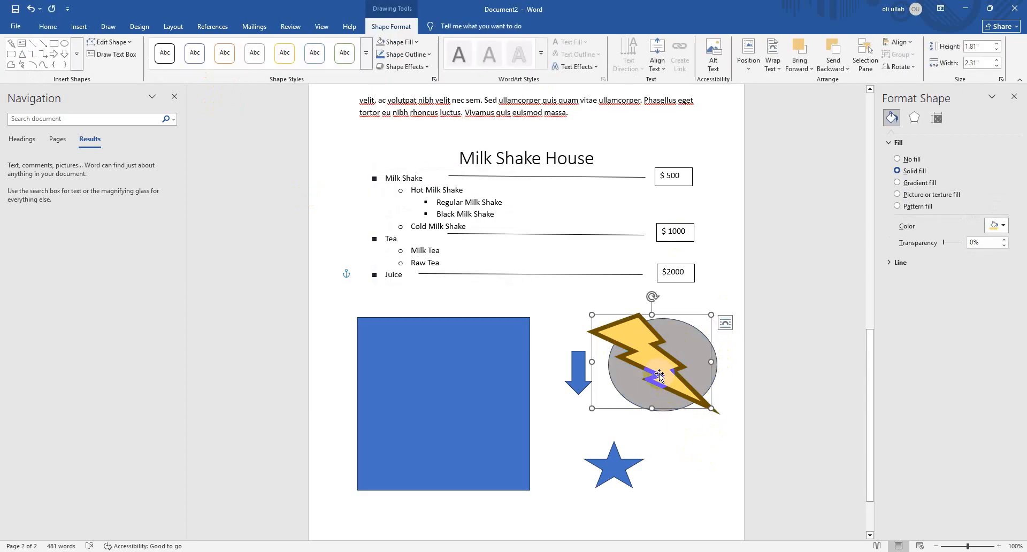
pyautogui.click(685, 433)
pyautogui.click(683, 390)
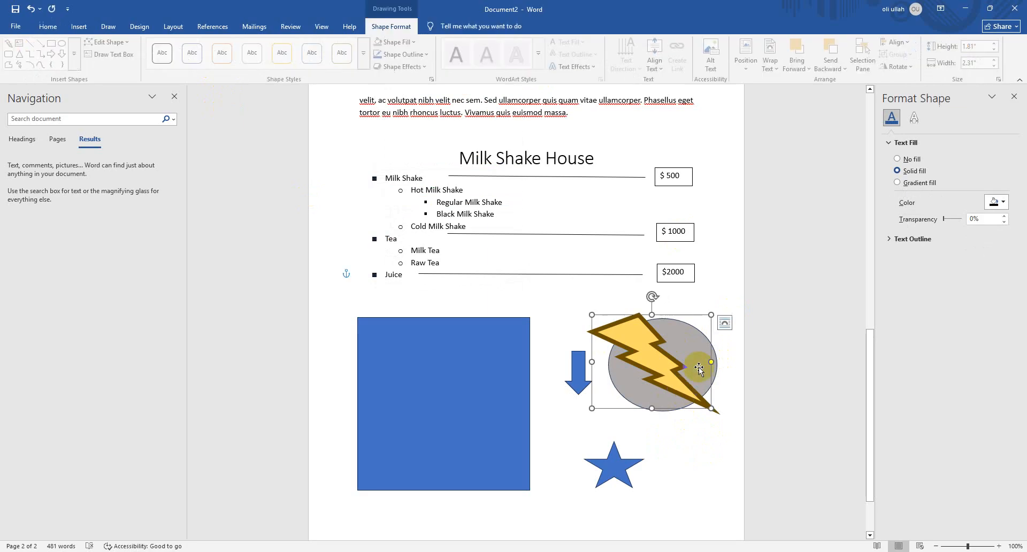
pyautogui.moveTo(651, 295); pyautogui.dragTo(666, 289)
pyautogui.click(715, 316)
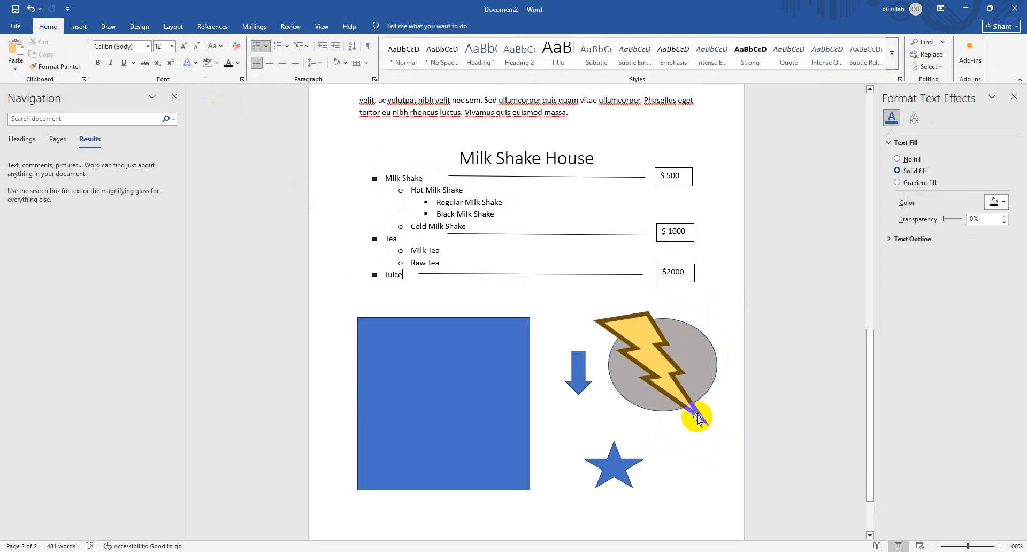
pyautogui.click(695, 415)
# Move the star and the down arrow onto the blue rectangle, with the arrow above the star
pyautogui.click(639, 471)
pyautogui.moveTo(615, 470); pyautogui.dragTo(461, 428)
pyautogui.moveTo(562, 376); pyautogui.dragTo(433, 371)
pyautogui.click(664, 366)
pyautogui.click(689, 449)
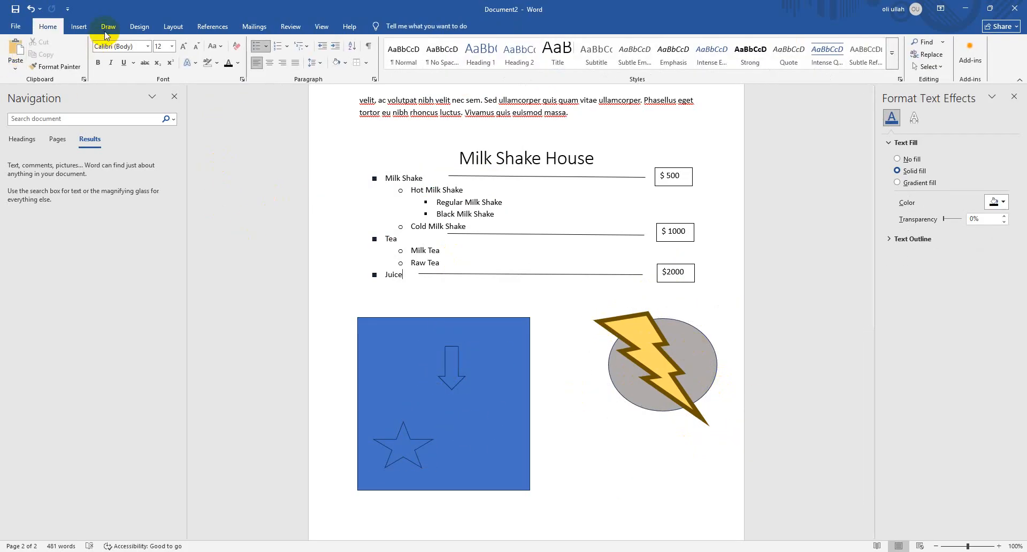
# Insert a Simple Text Box below the menu list and replace its placeholder with "Lighting Fast"
pyautogui.click(84, 28)
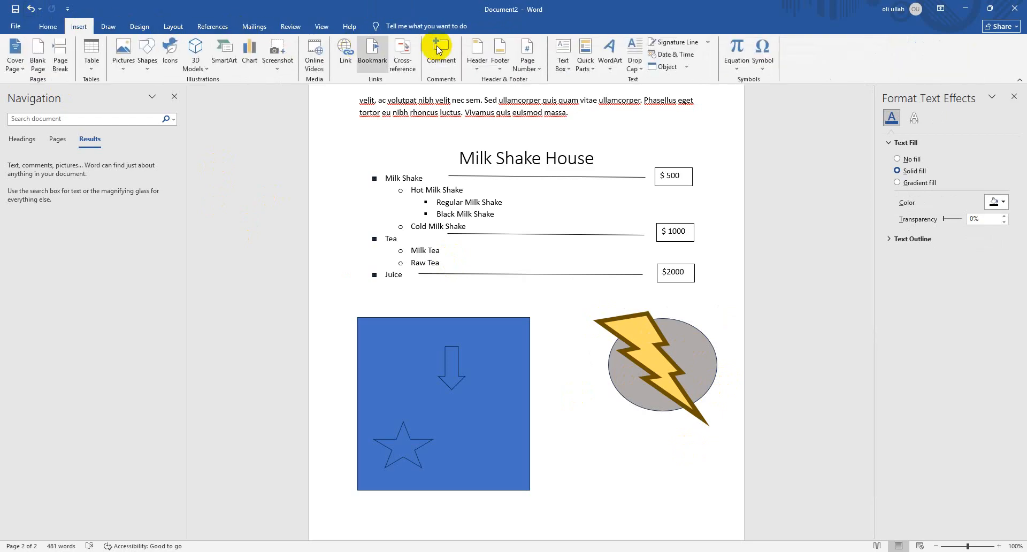
pyautogui.click(559, 61)
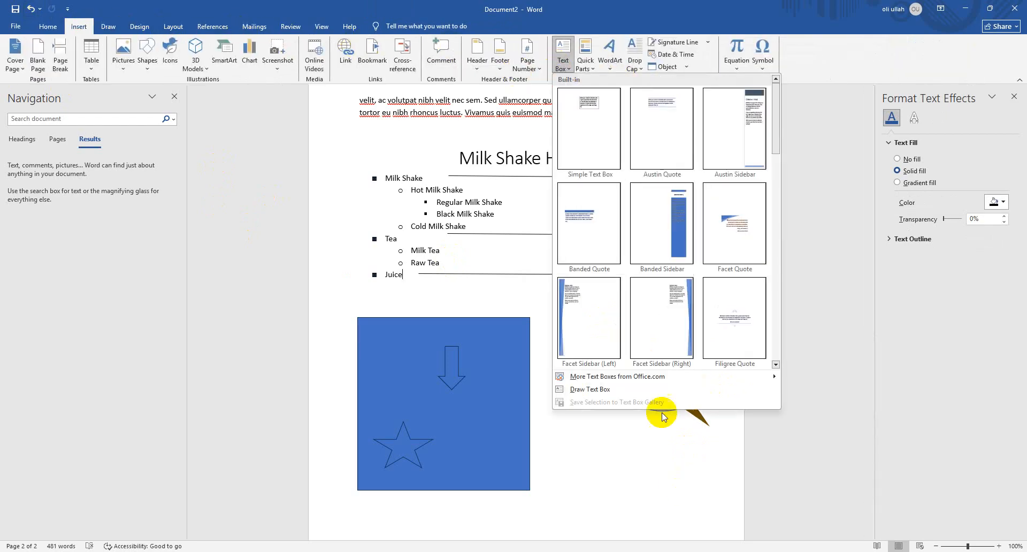
pyautogui.click(582, 149)
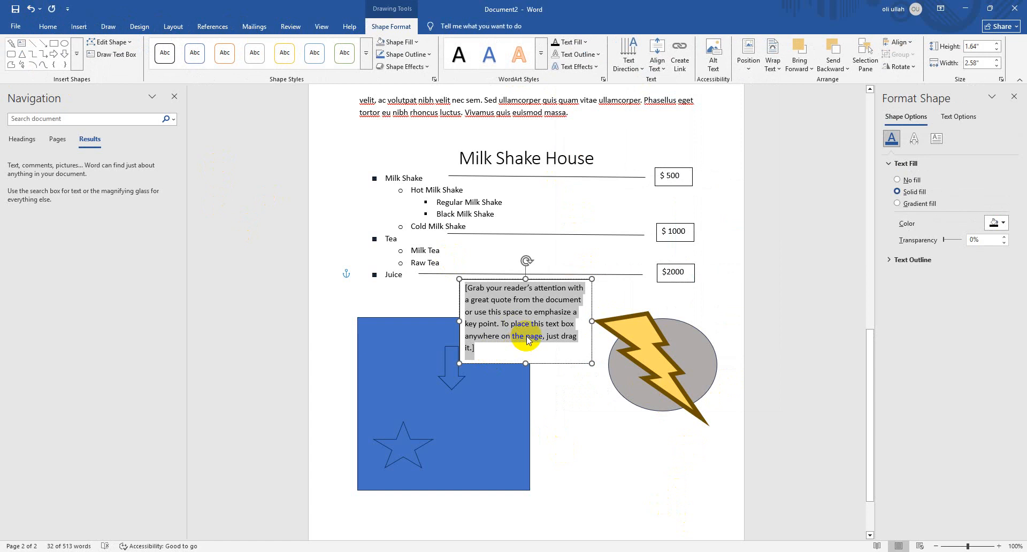
pyautogui.write('Lighting Fast')
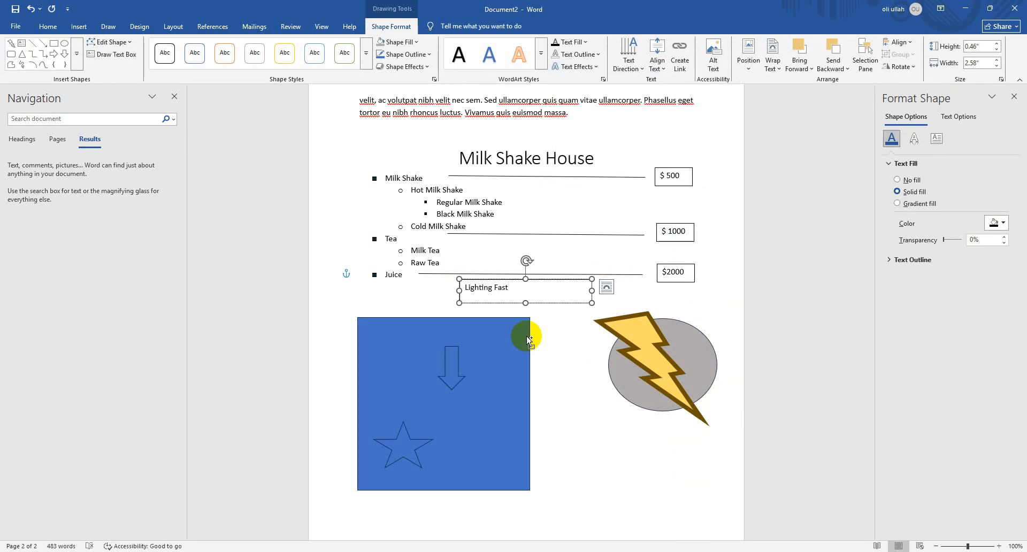
# Centre the "Lighting Fast" text in its box and enlarge it to 28 pt
pyautogui.tripleClick(528, 293)
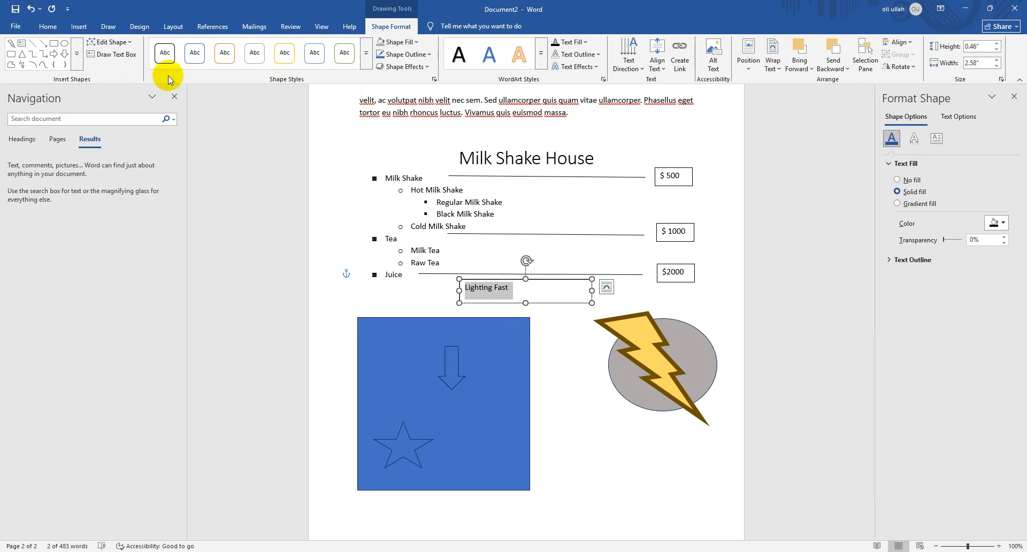
pyautogui.click(49, 28)
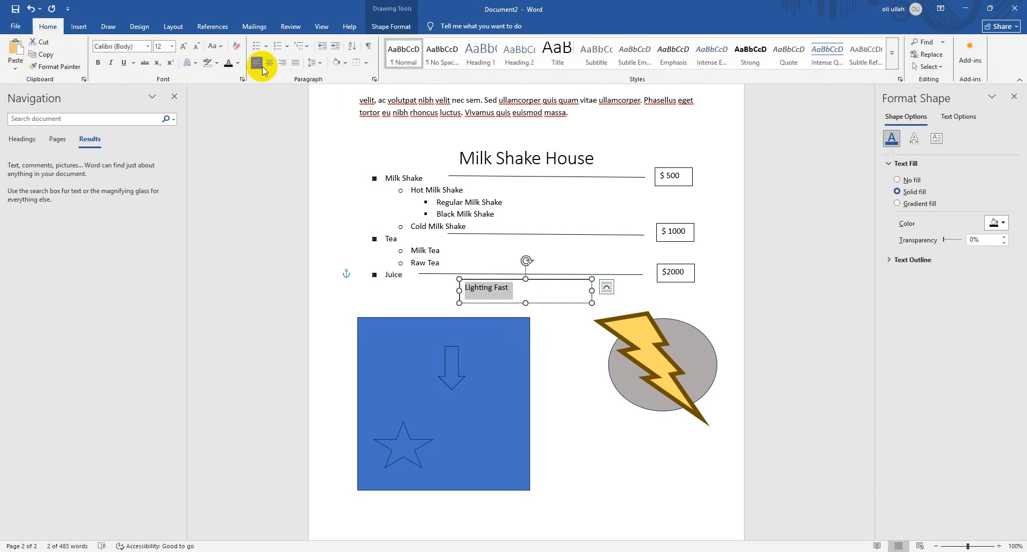
pyautogui.click(266, 64)
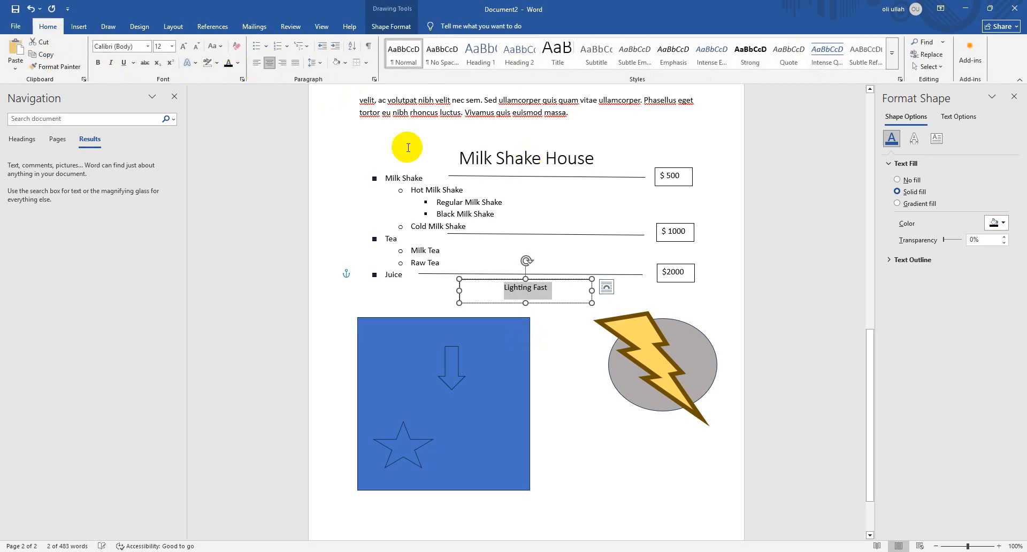
pyautogui.click(183, 48)
pyautogui.click(184, 47)
pyautogui.click(184, 48)
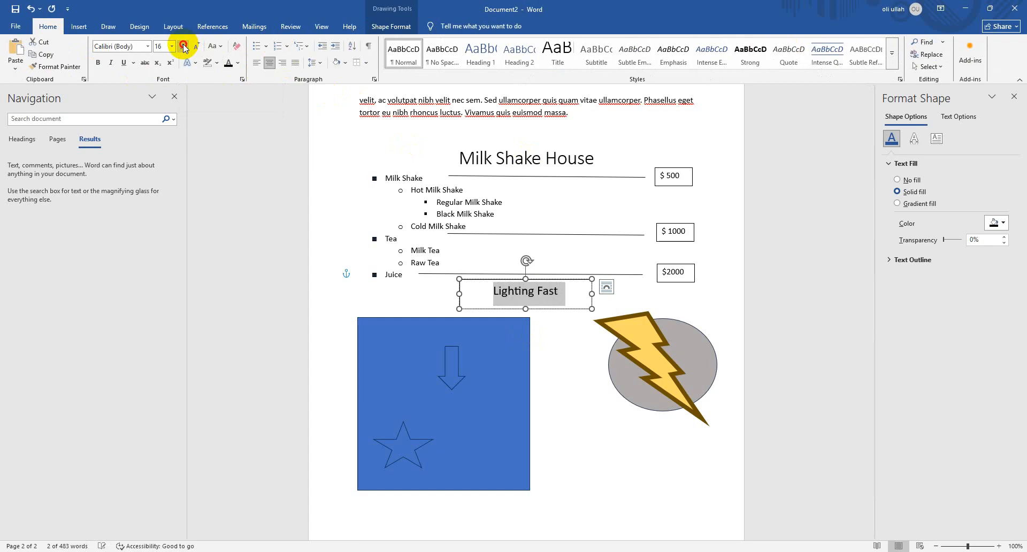
pyautogui.click(183, 48)
pyautogui.click(184, 48)
pyautogui.click(184, 48)
pyautogui.click(183, 48)
pyautogui.click(184, 48)
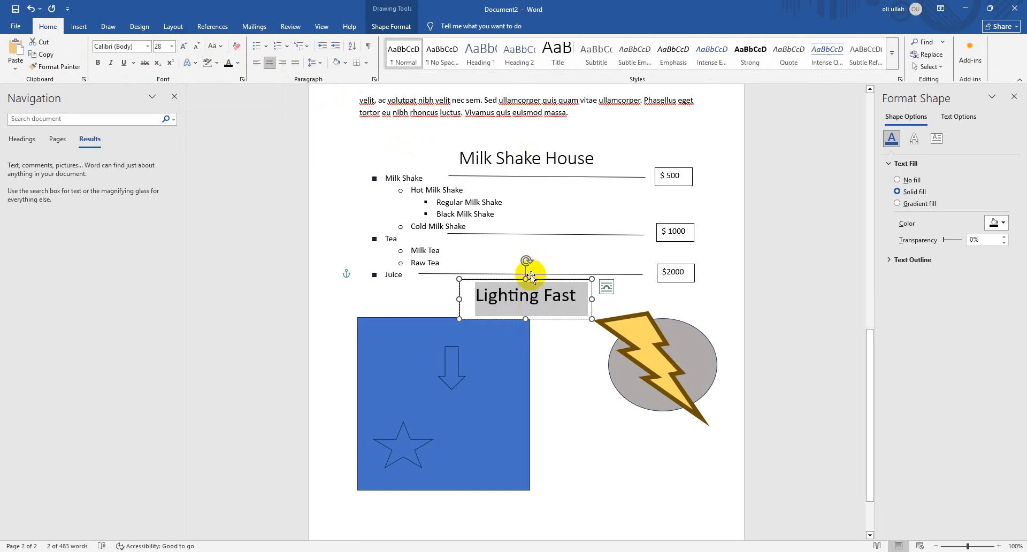
# Set the "Lighting Fast" text in bold Century Gothic
pyautogui.click(149, 47)
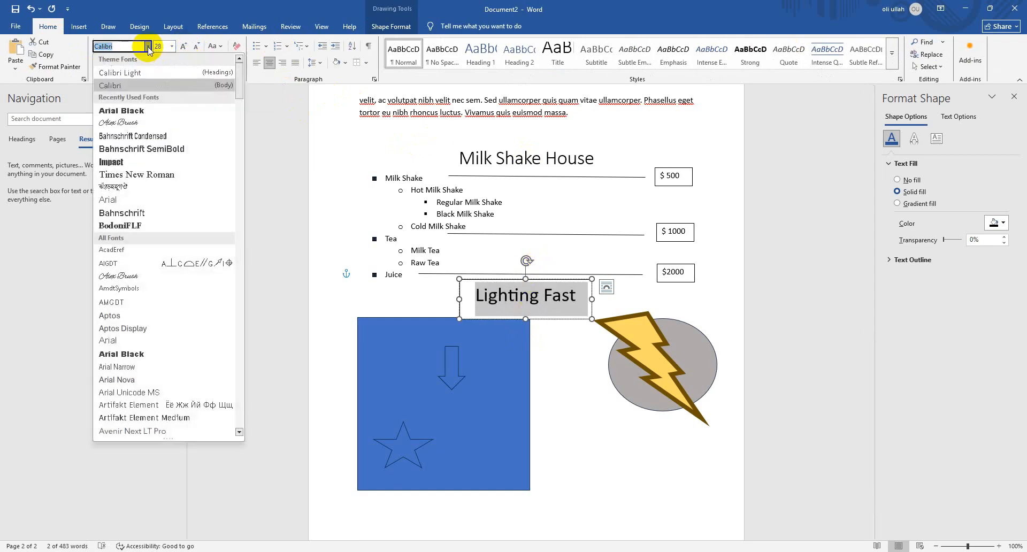
pyautogui.press('Up')
pyautogui.write('C')
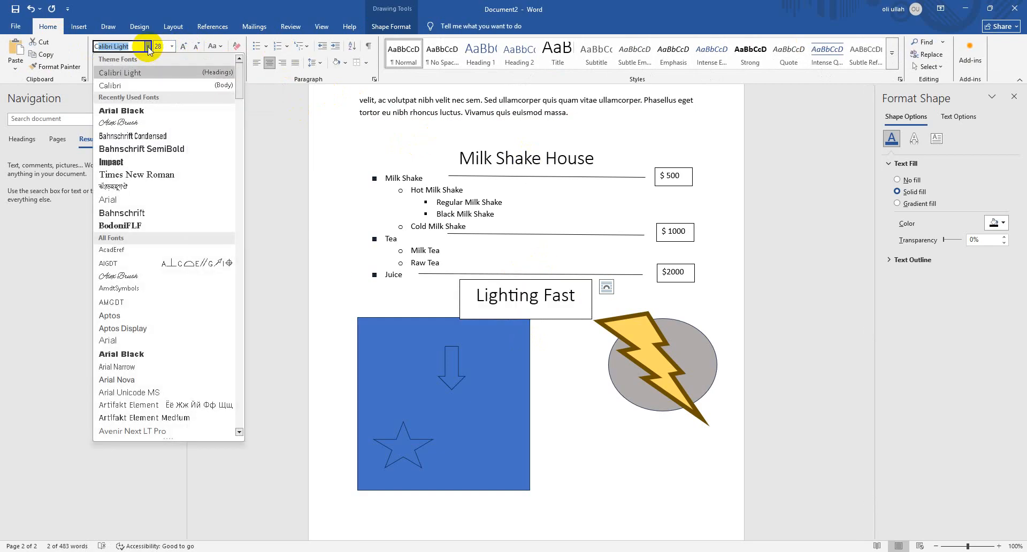
pyautogui.write('e')
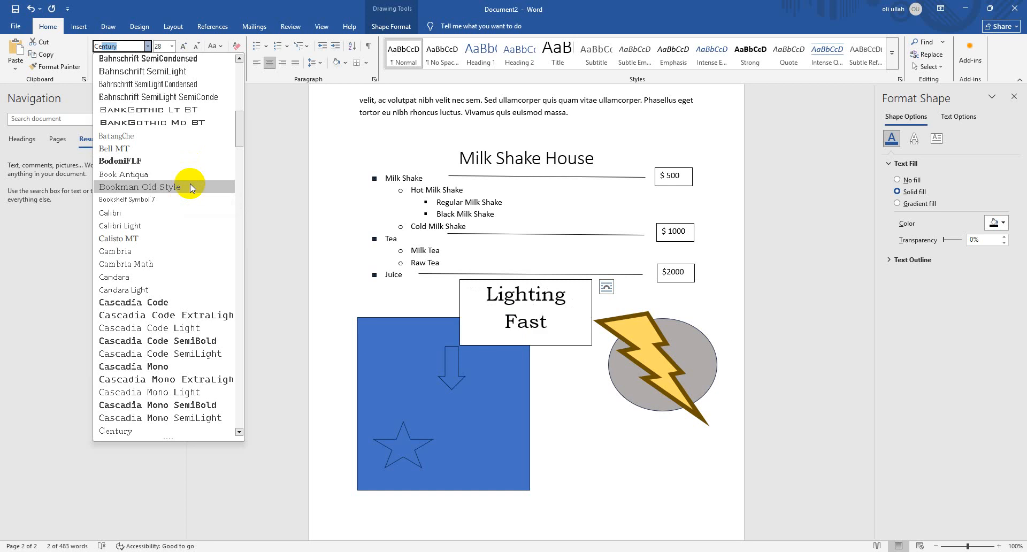
pyautogui.write('nte')
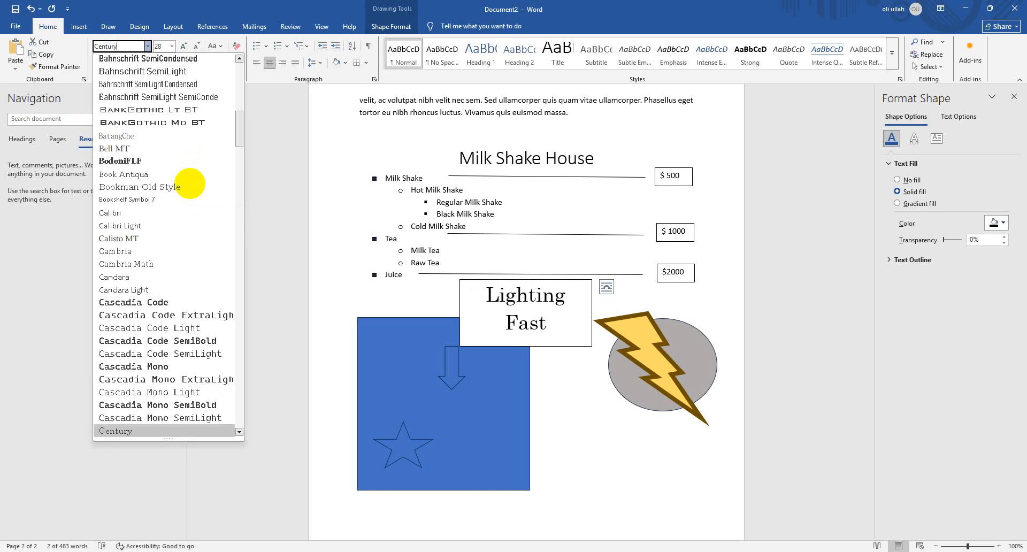
pyautogui.write(' Gothic')
pyautogui.press('Return')
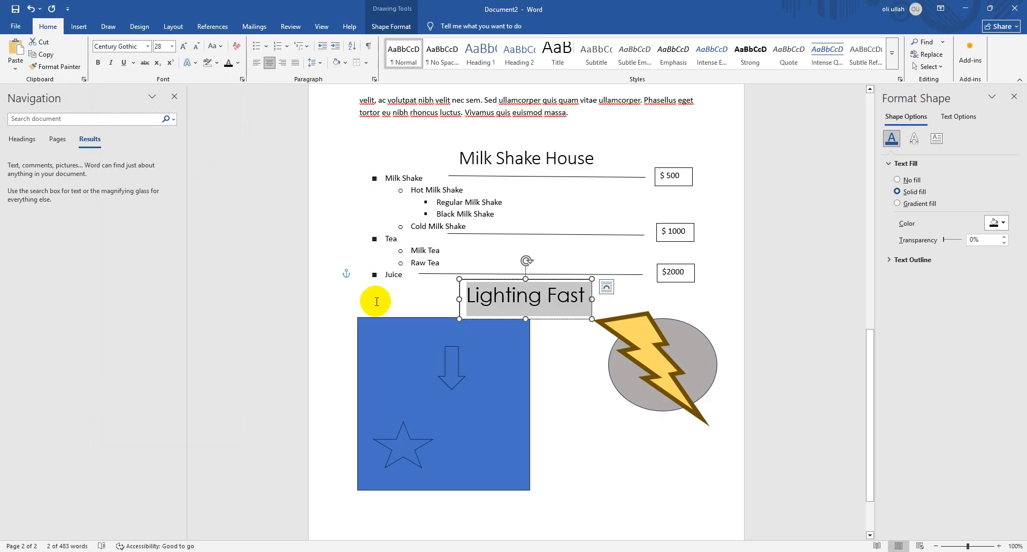
pyautogui.click(101, 65)
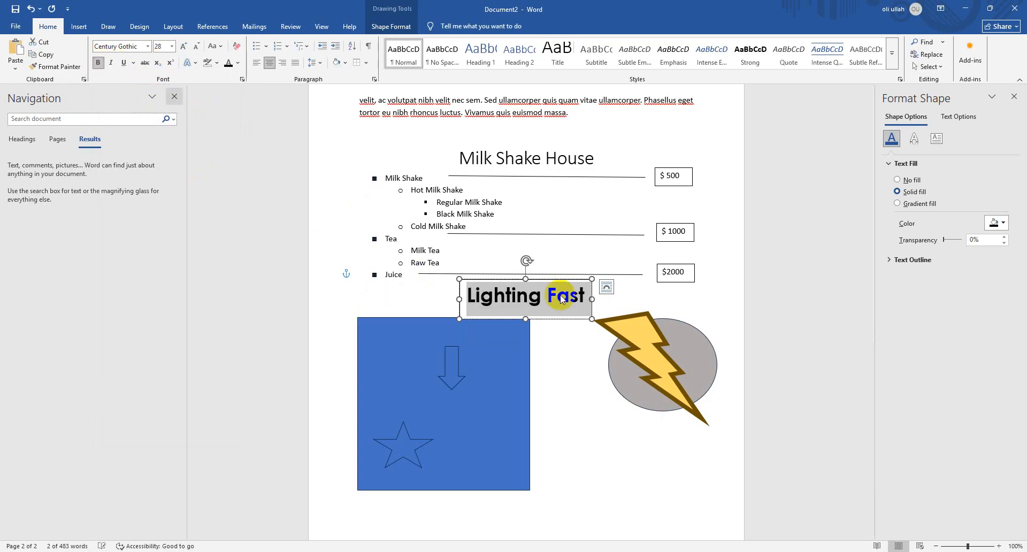
# Move the "Lighting Fast" text box directly beneath the lightning bolt and grey ellipse
pyautogui.click(79, 26)
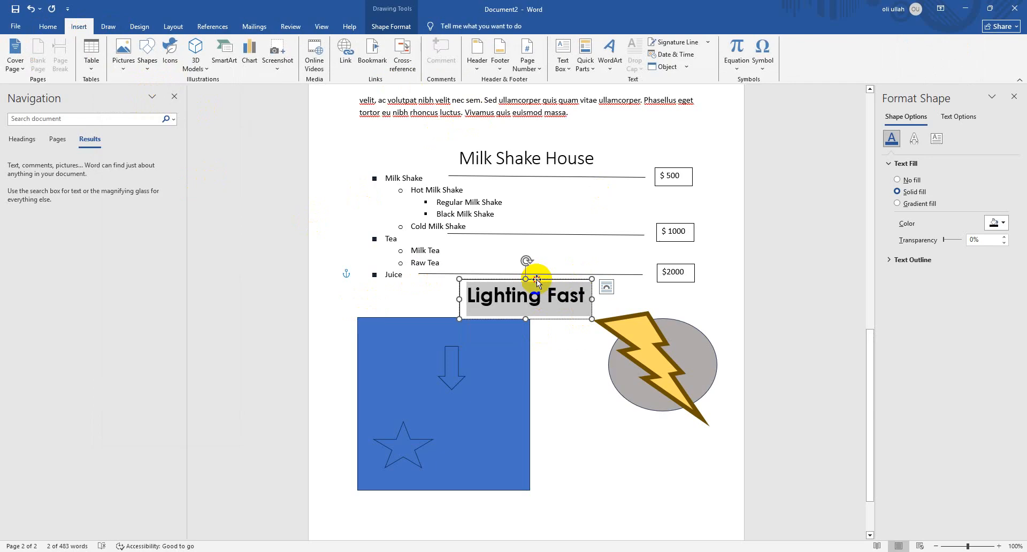
pyautogui.moveTo(537, 278); pyautogui.dragTo(673, 430)
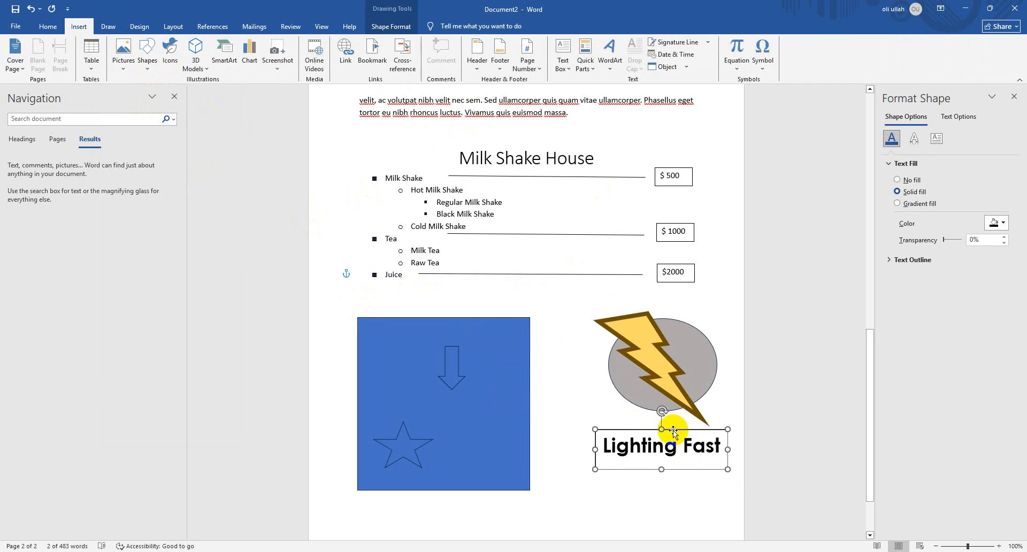
pyautogui.click(562, 60)
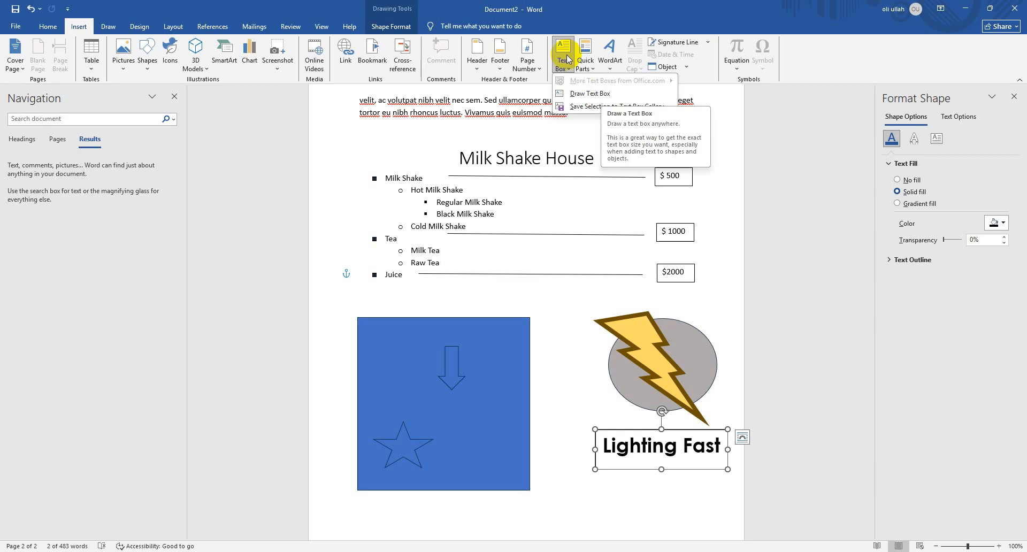
pyautogui.click(712, 469)
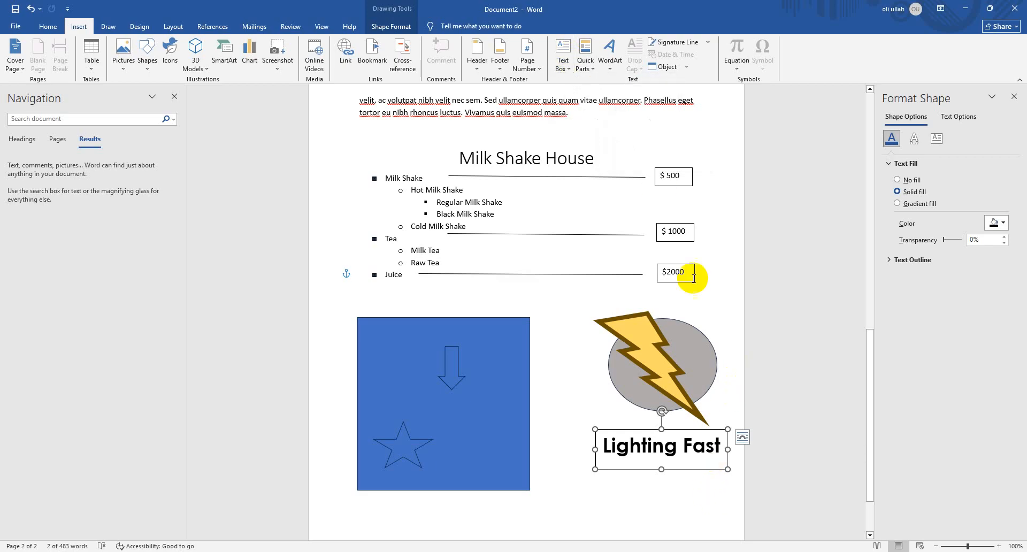
# Remove the outline from the "Lighting Fast" text box
pyautogui.click(377, 28)
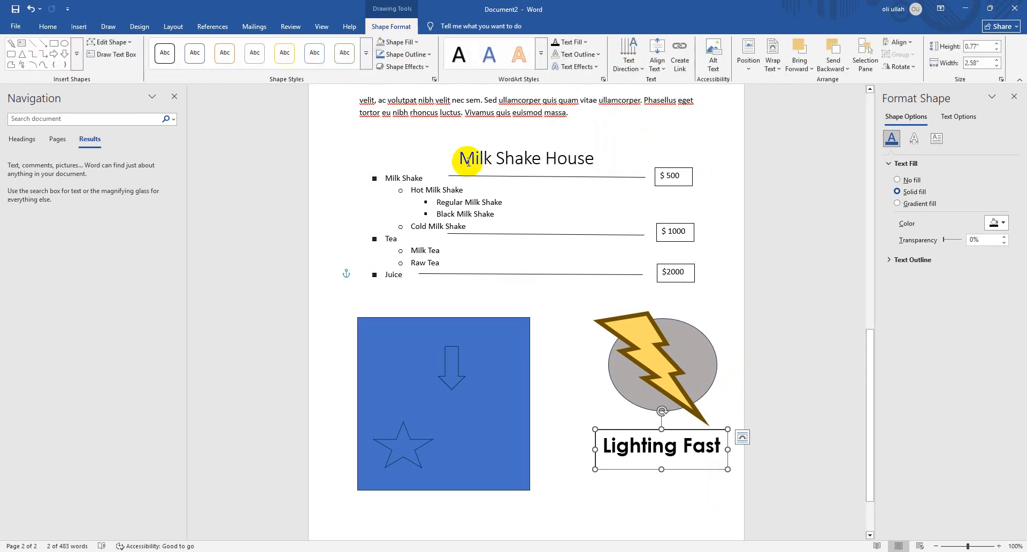
pyautogui.click(403, 54)
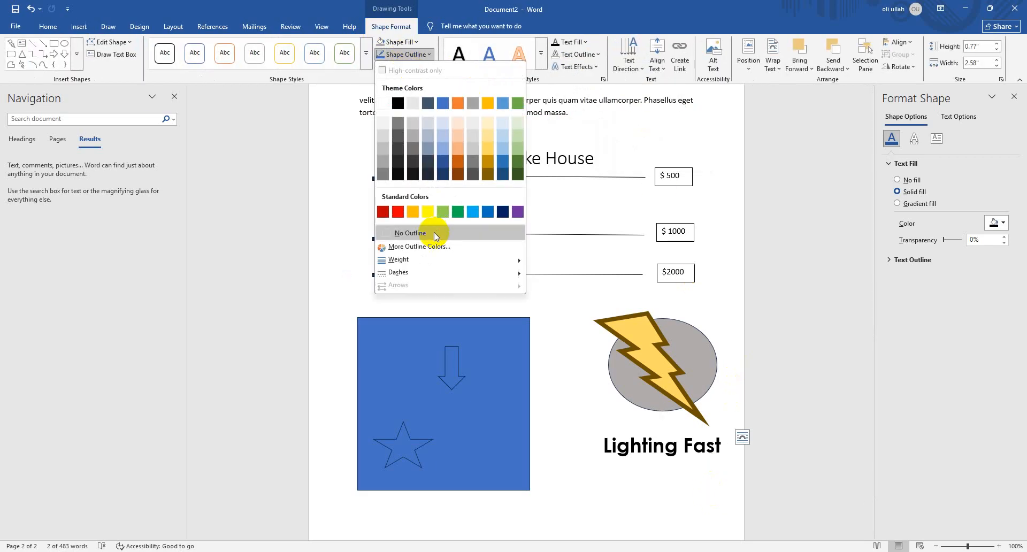
pyautogui.click(410, 233)
# Colour the word "Lighting" in a custom gold, about #E8BE24
pyautogui.moveTo(673, 443); pyautogui.dragTo(577, 442)
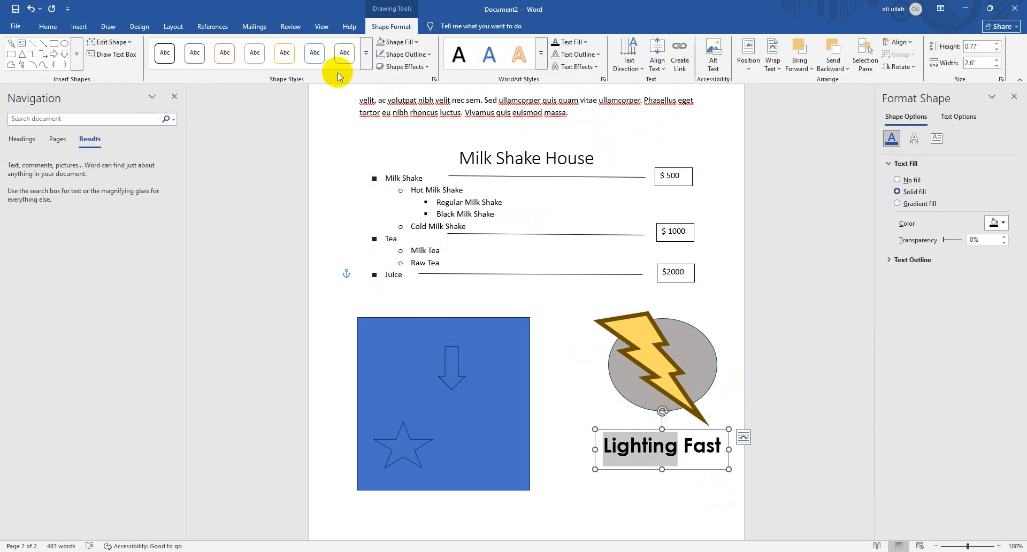
pyautogui.click(51, 30)
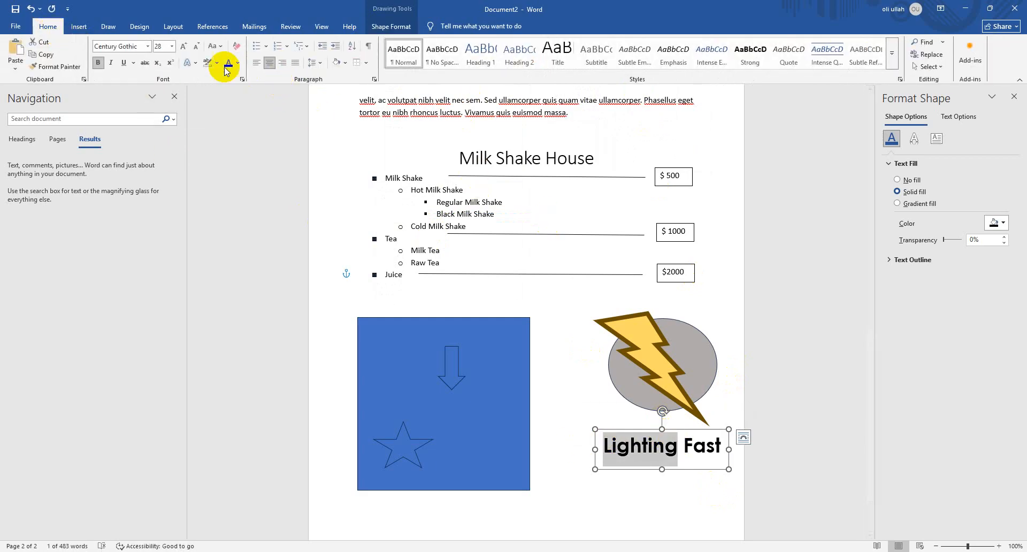
pyautogui.click(238, 65)
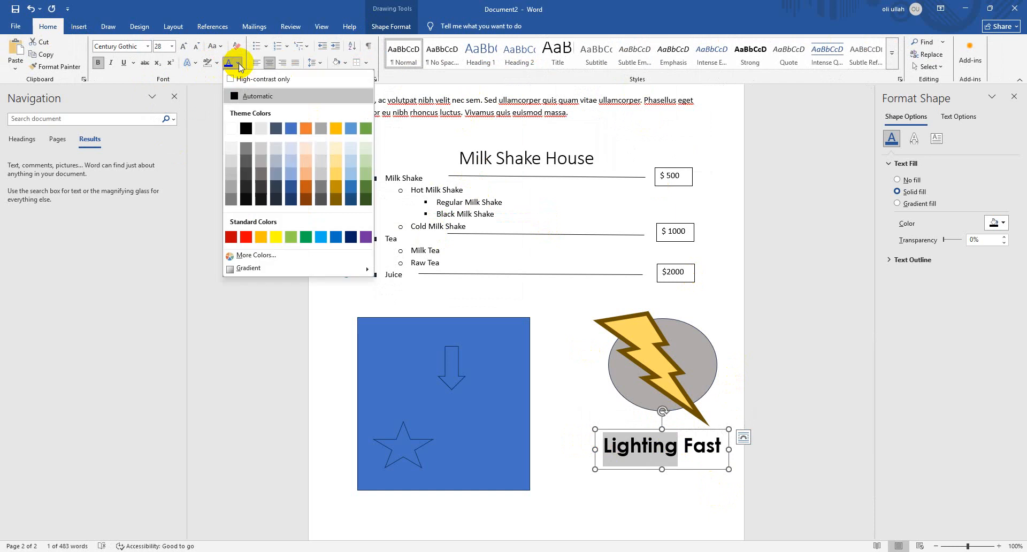
pyautogui.click(298, 256)
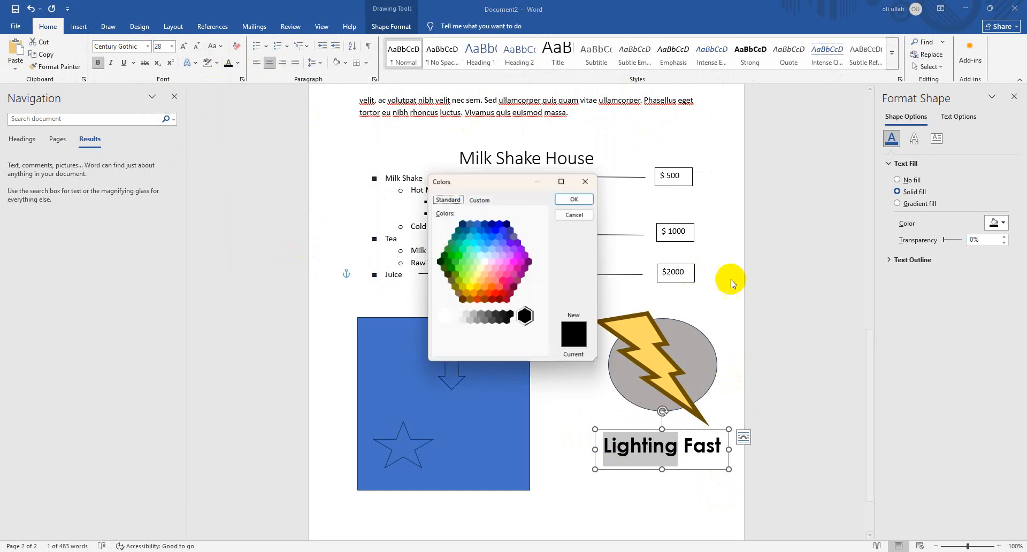
pyautogui.click(479, 199)
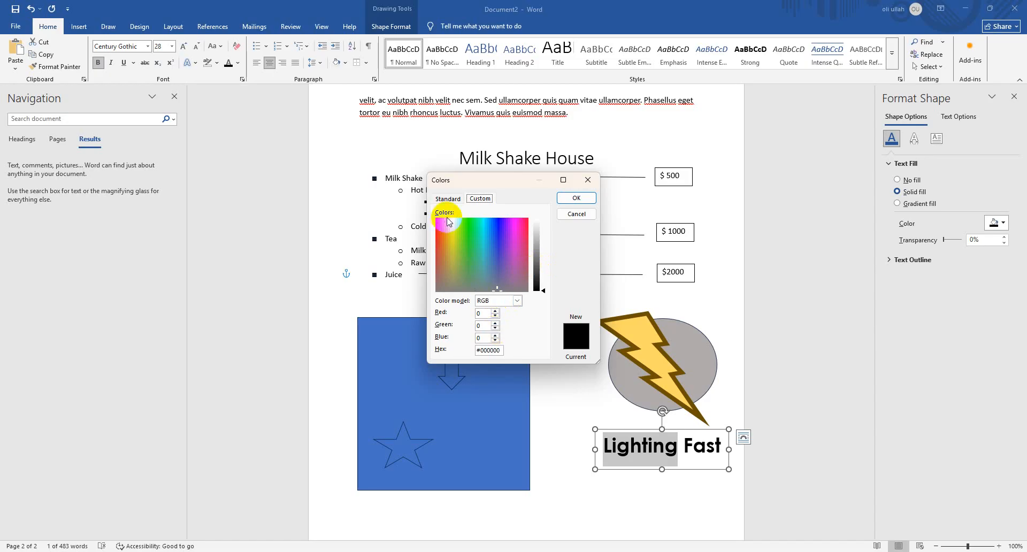
pyautogui.click(449, 202)
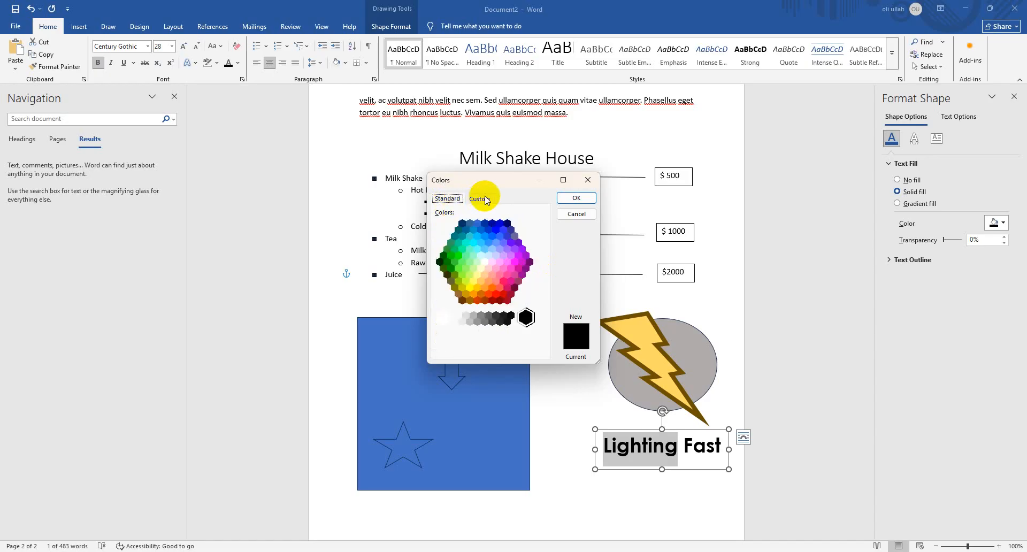
pyautogui.click(485, 199)
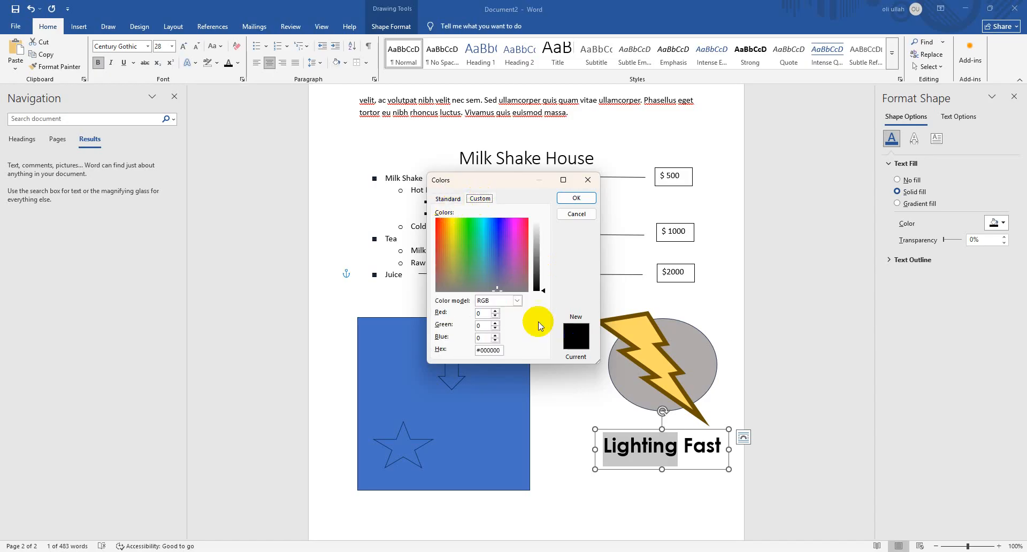
pyautogui.moveTo(455, 255); pyautogui.dragTo(448, 232)
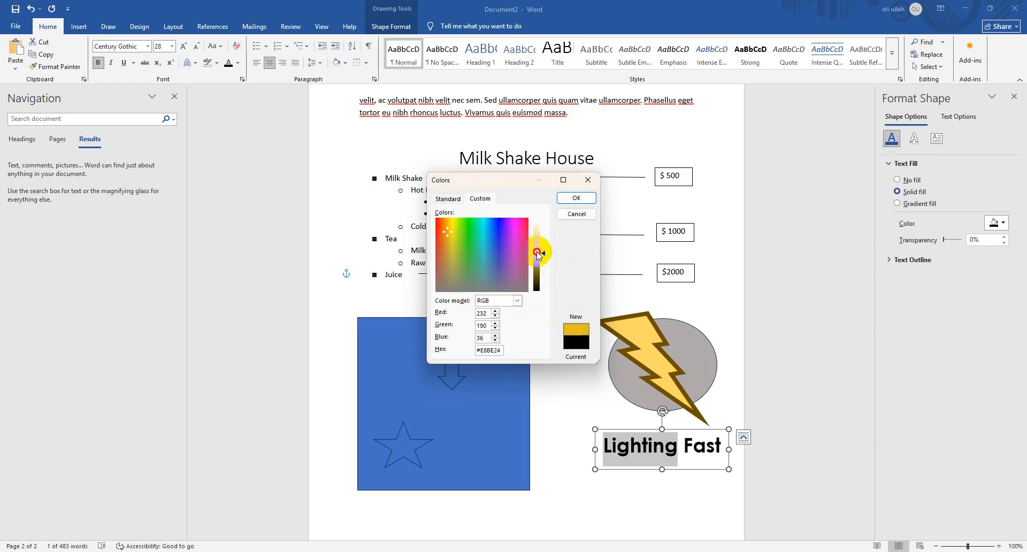
pyautogui.click(588, 198)
# Colour the word "Fast" in the custom dark brown #7A5710
pyautogui.moveTo(686, 445); pyautogui.dragTo(720, 446)
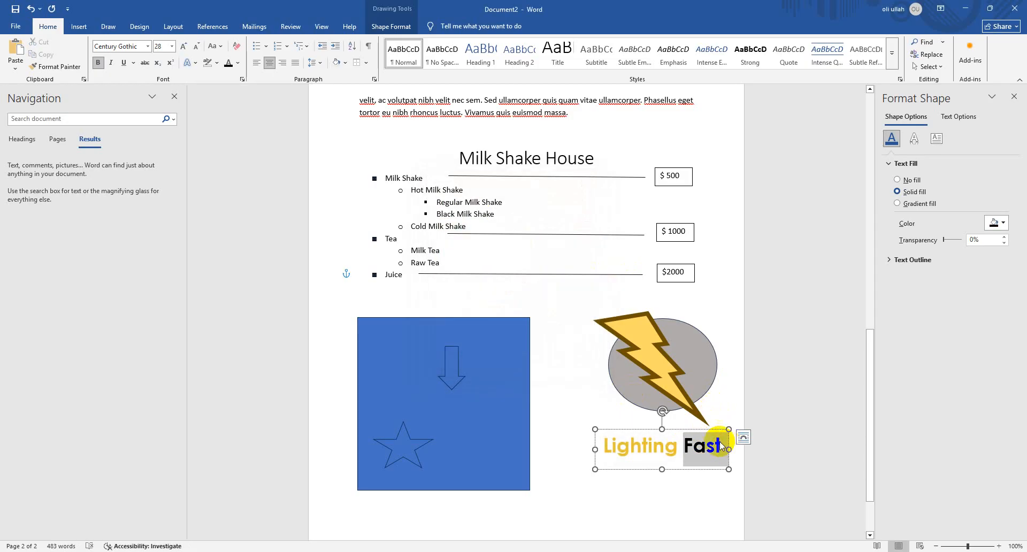
pyautogui.click(238, 62)
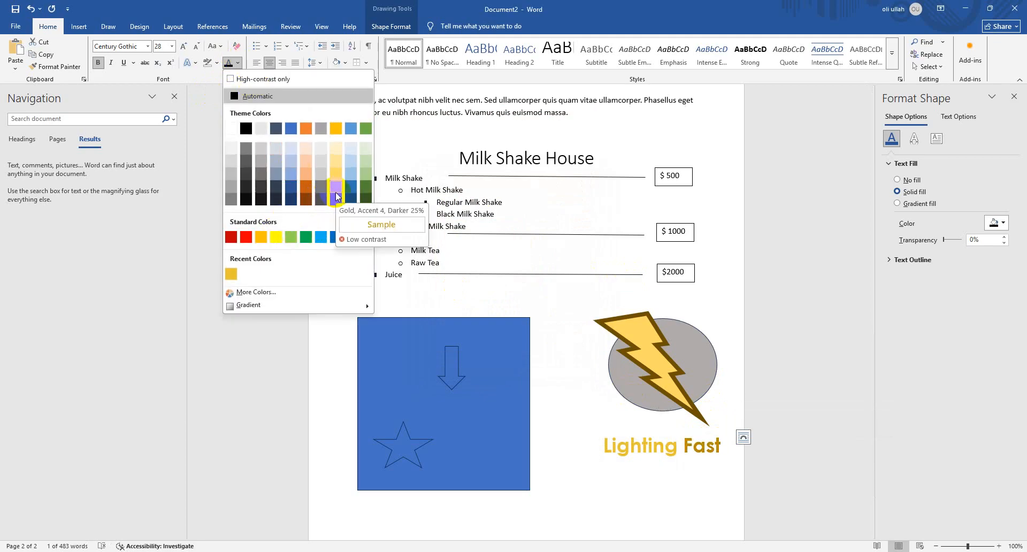
pyautogui.click(285, 292)
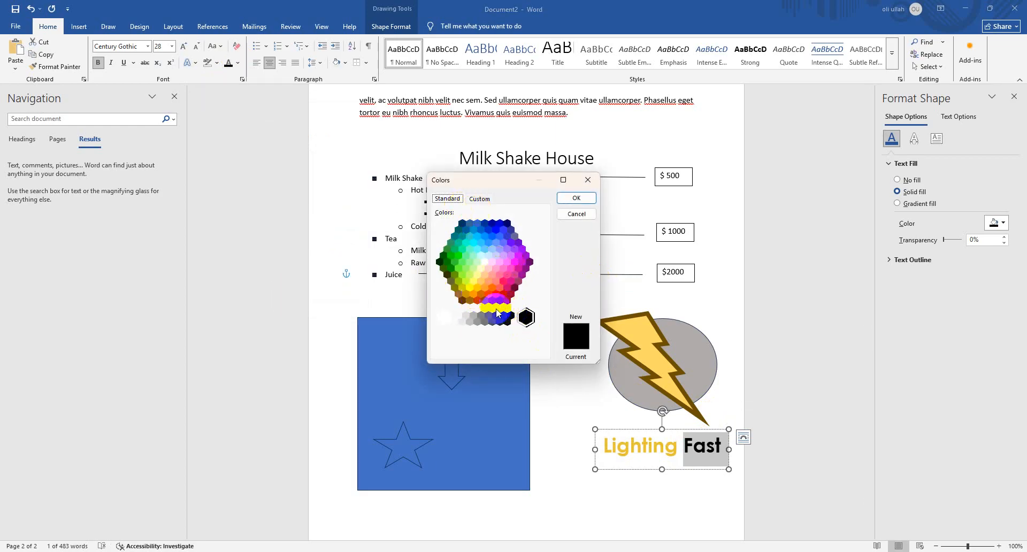
pyautogui.click(479, 198)
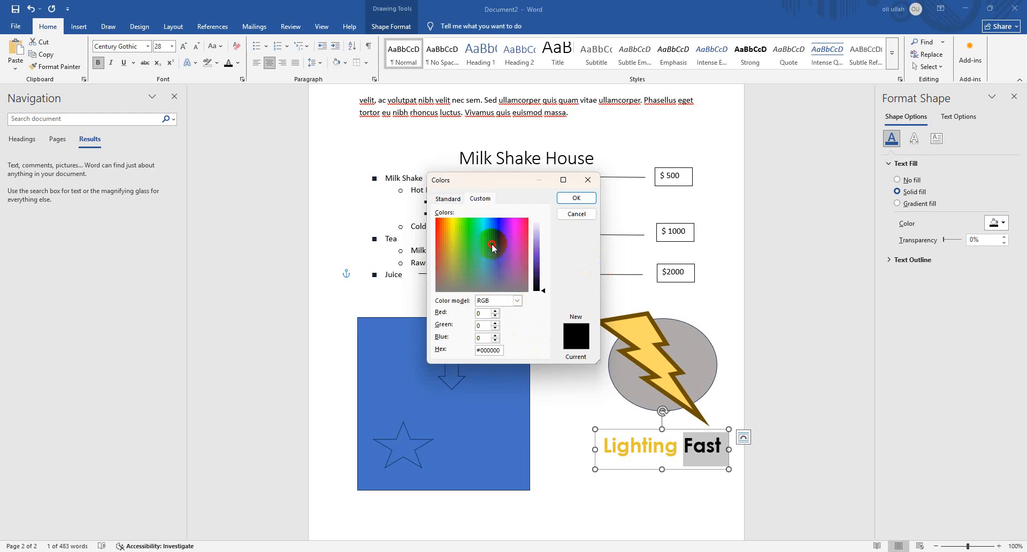
pyautogui.moveTo(493, 247); pyautogui.dragTo(448, 243)
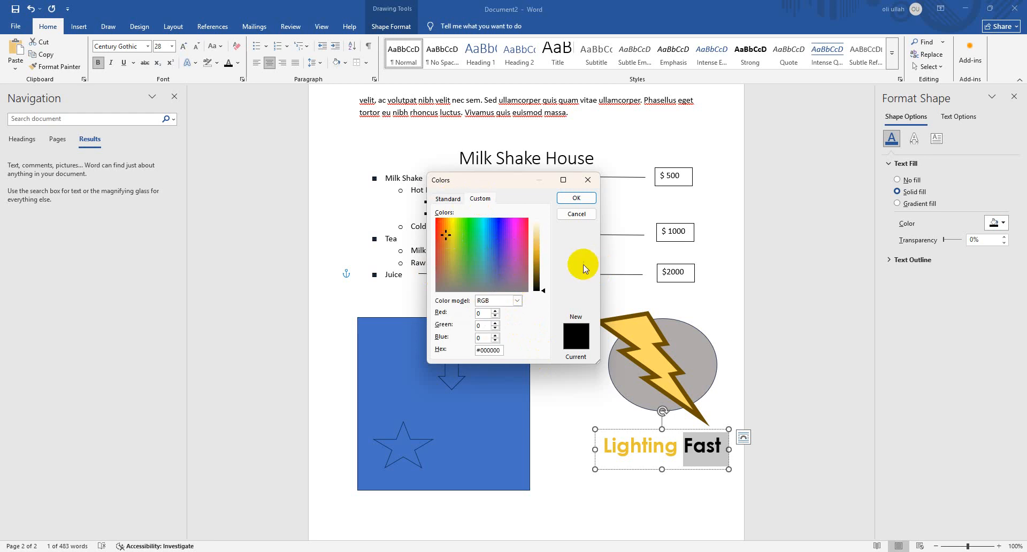
pyautogui.moveTo(536, 271); pyautogui.dragTo(536, 271)
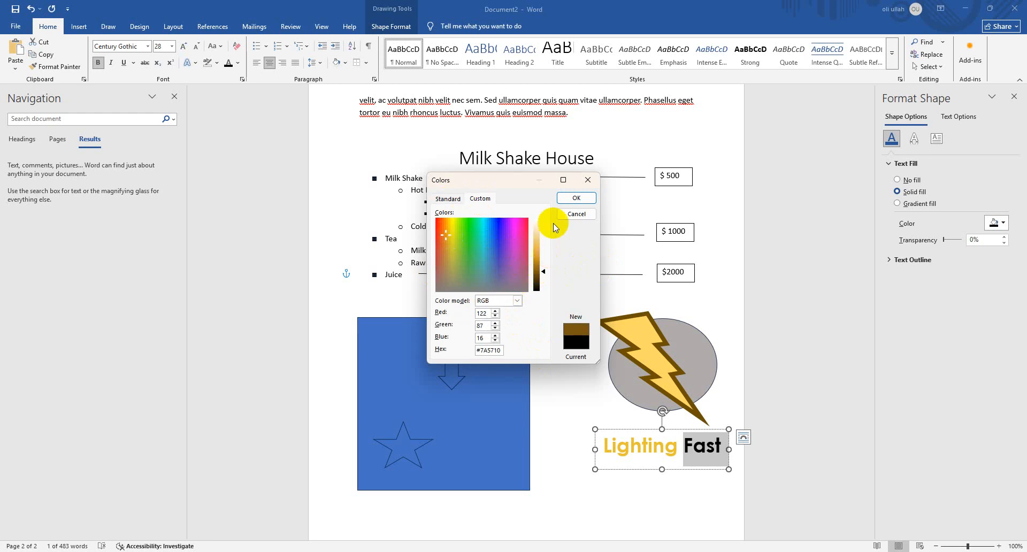
pyautogui.click(574, 198)
pyautogui.click(702, 326)
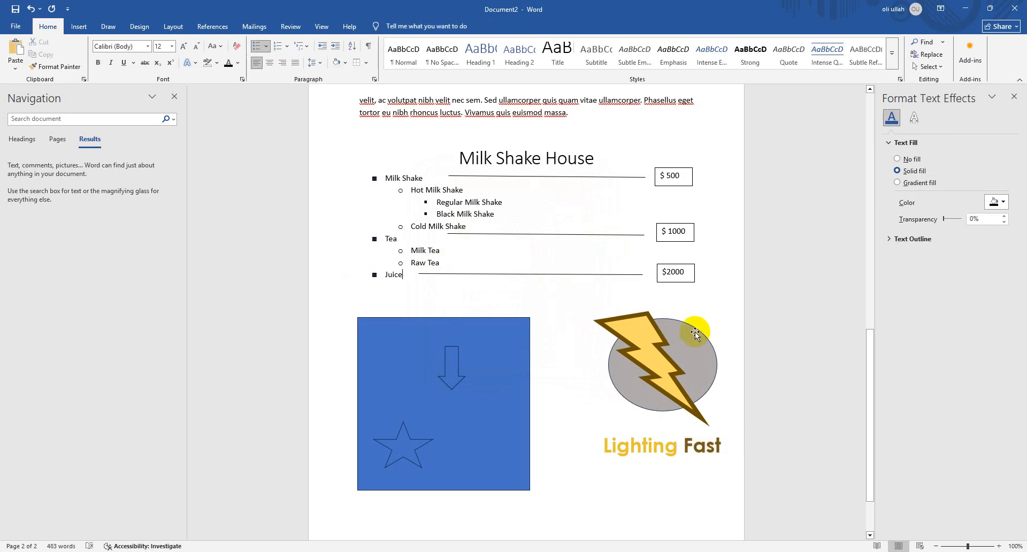
pyautogui.doubleClick(692, 330)
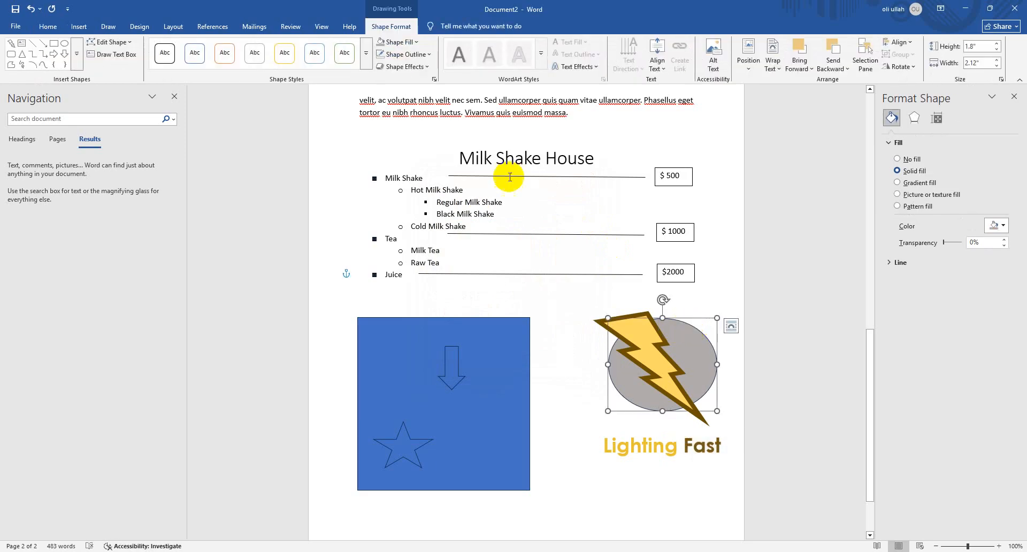
pyautogui.click(414, 43)
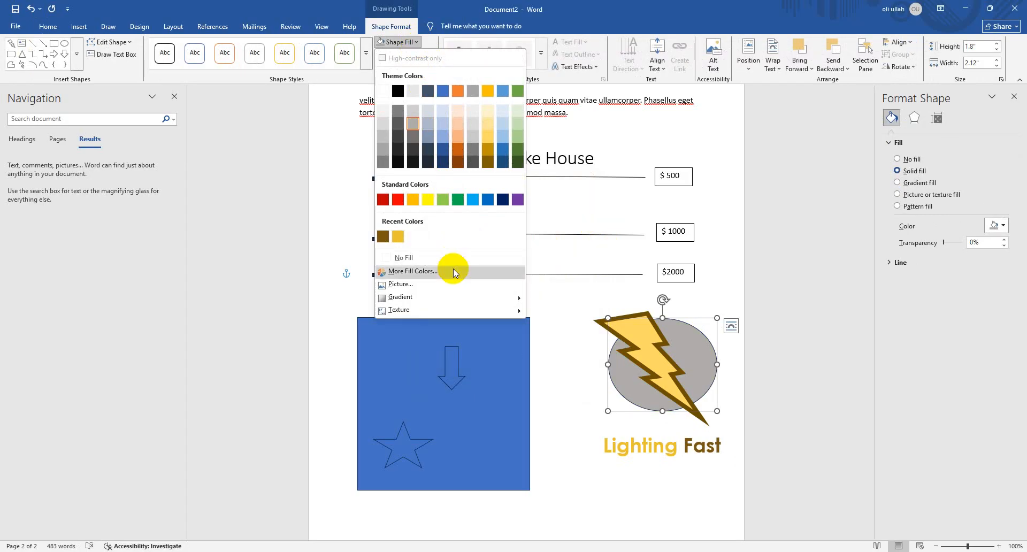
pyautogui.click(413, 271)
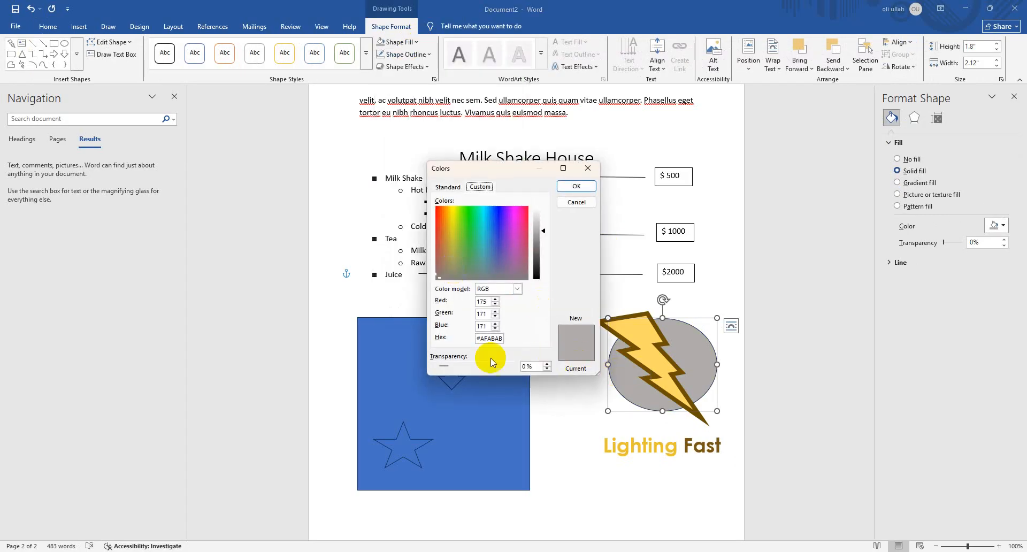
pyautogui.click(565, 203)
pyautogui.click(681, 466)
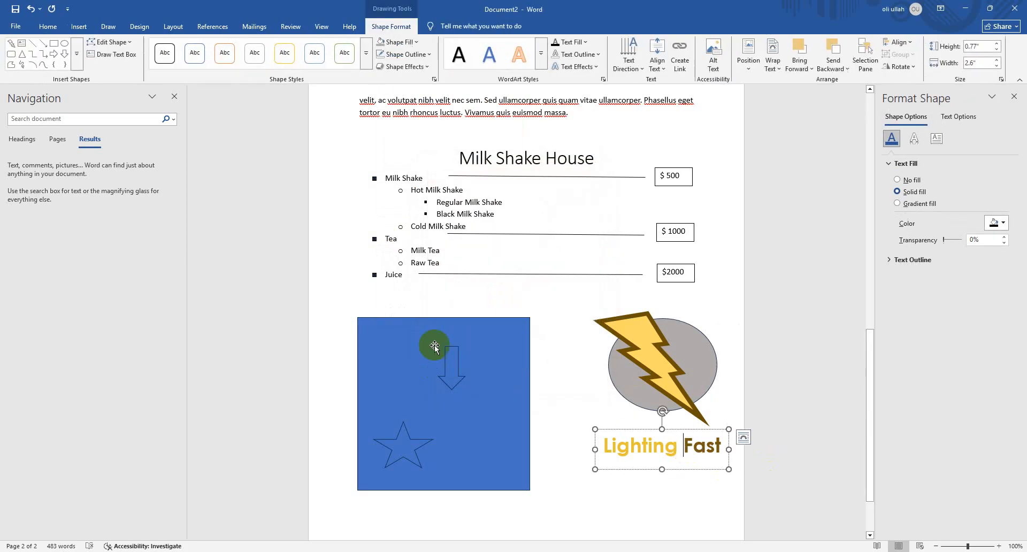
# Delete the blue rectangle, the down arrow and the star from the page
pyautogui.click(434, 345)
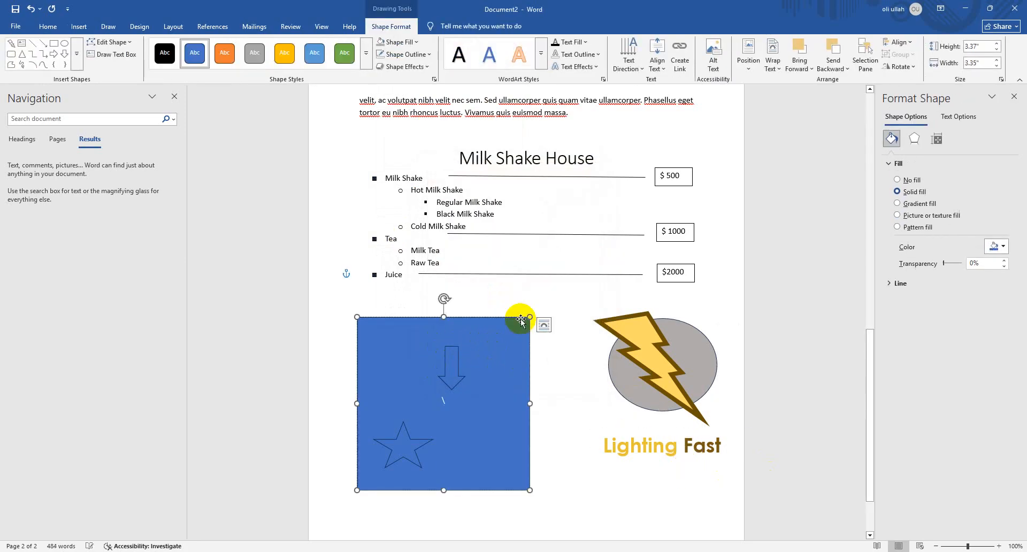
pyautogui.press('Delete')
pyautogui.click(454, 368)
pyautogui.press('Delete')
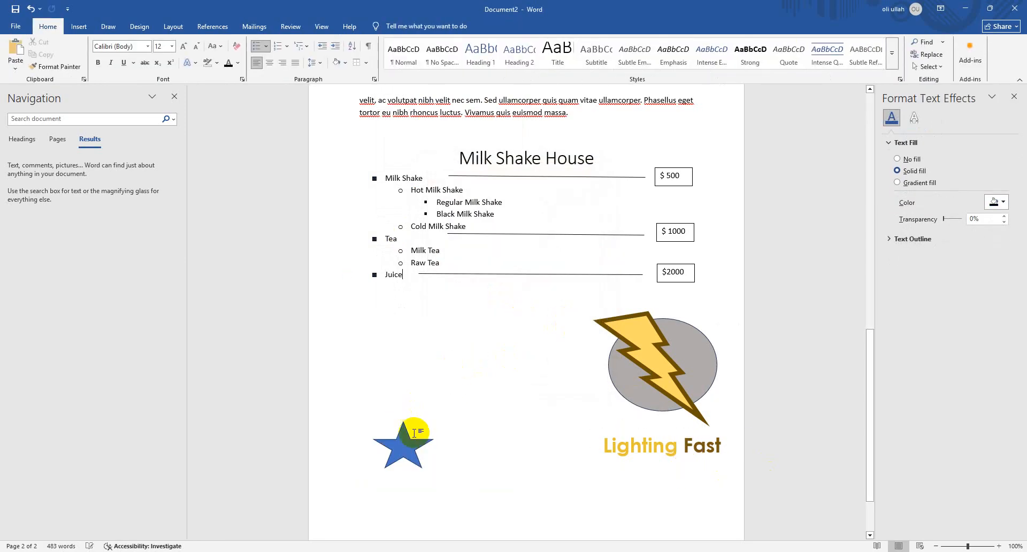
pyautogui.click(415, 432)
pyautogui.press('Delete')
# Move the lightning bolt and grey ellipse together to the left side of the page and group them
pyautogui.click(703, 340)
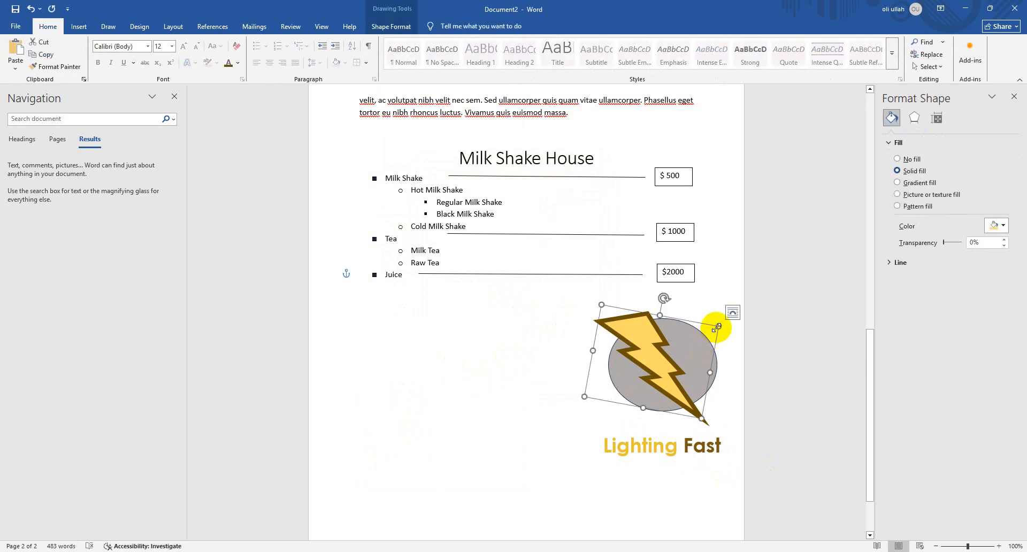
pyautogui.click(724, 298)
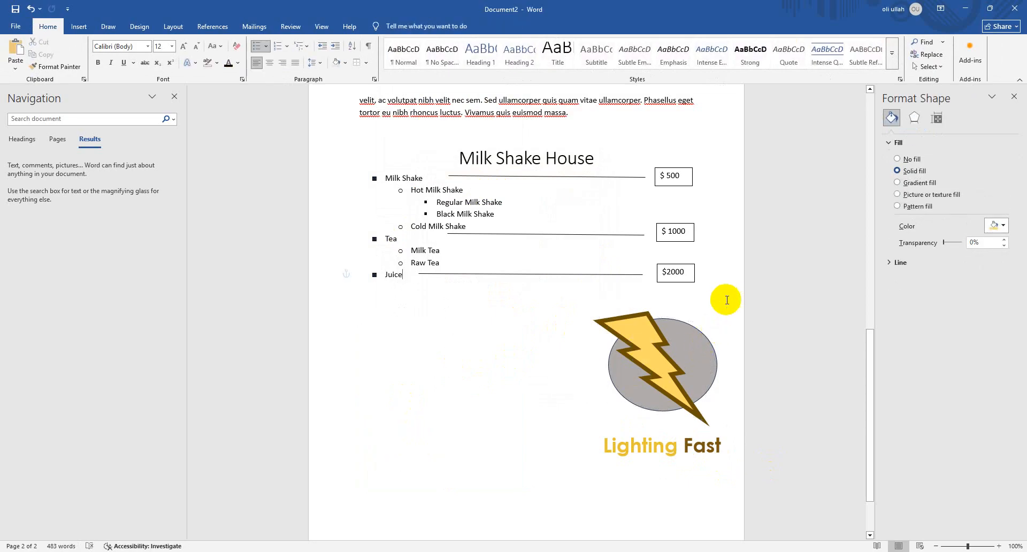
pyautogui.click(627, 389)
pyautogui.click(666, 379)
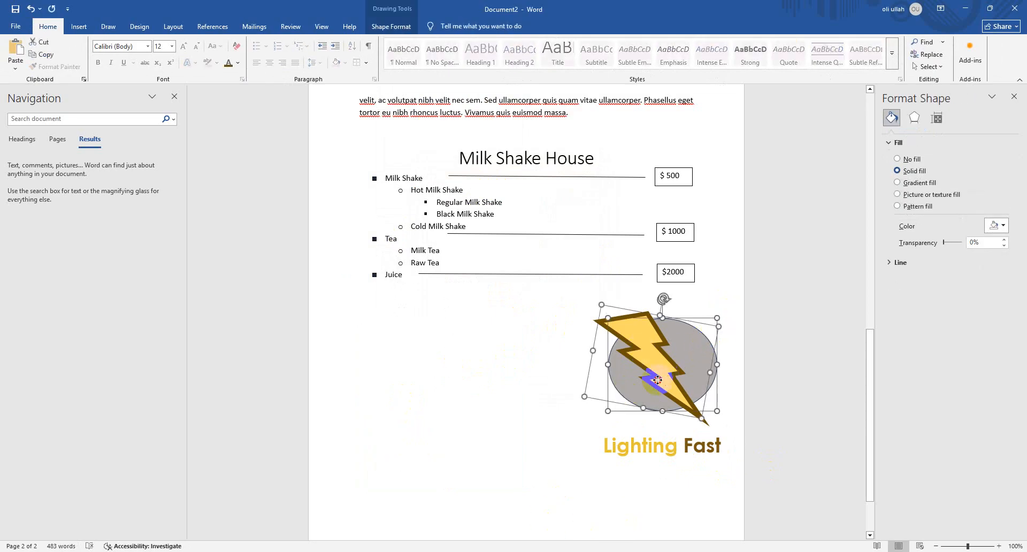
pyautogui.moveTo(657, 379); pyautogui.dragTo(425, 437)
pyautogui.rightClick(426, 437)
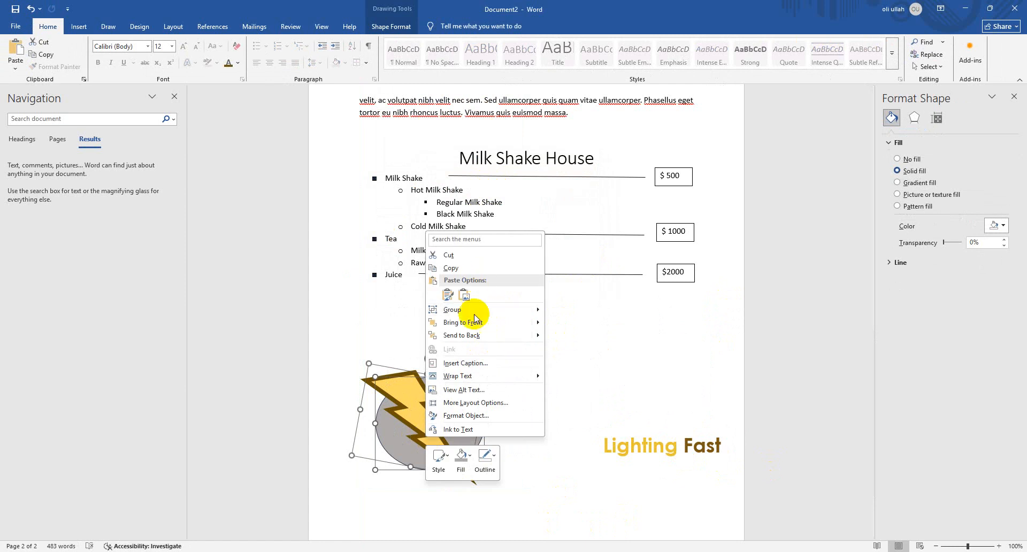
pyautogui.moveTo(471, 310)
pyautogui.click(584, 312)
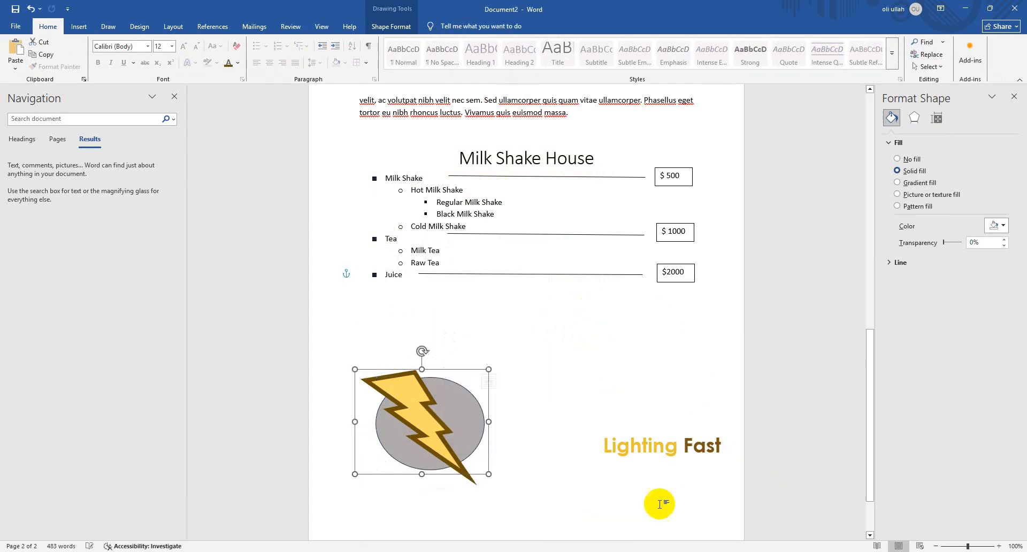
# Enlarge the "Lighting Fast" text box up and leftward until its edge meets the lightning bolt group
pyautogui.click(650, 458)
pyautogui.click(600, 434)
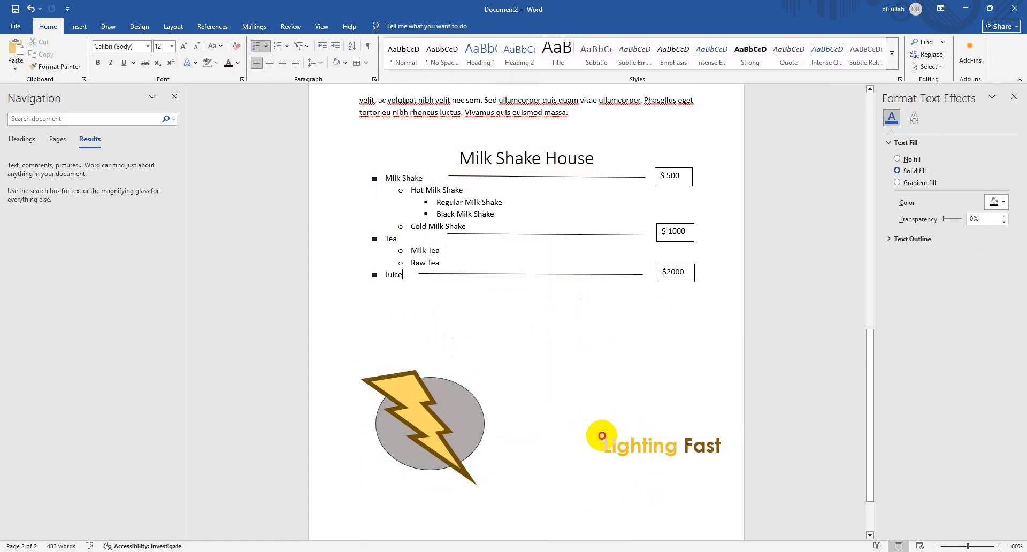
pyautogui.click(602, 436)
pyautogui.moveTo(591, 426); pyautogui.dragTo(491, 385)
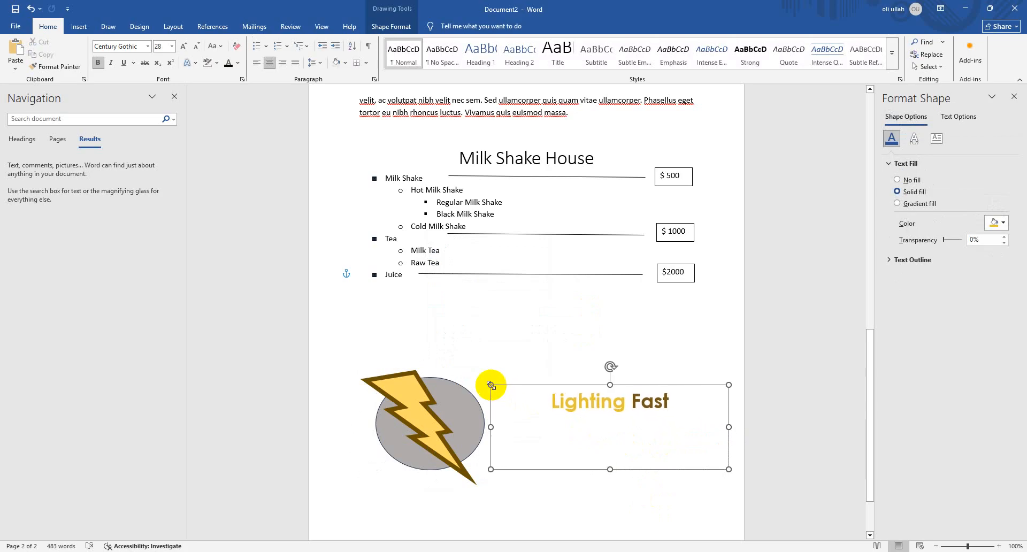
# Enlarge the "Lighting Fast" text to 72 pt
pyautogui.click(743, 393)
pyautogui.moveTo(702, 412); pyautogui.dragTo(548, 402)
pyautogui.click(184, 46)
pyautogui.click(184, 46)
pyautogui.click(184, 46)
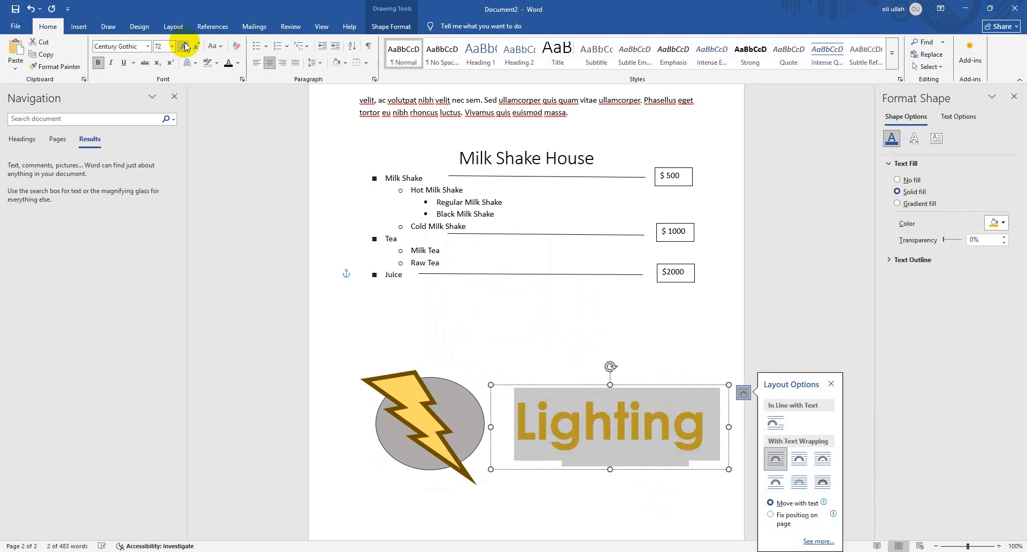
# Reduce the "Lighting Fast" text to 48 pt and shrink its text box in height around the single line
pyautogui.click(197, 48)
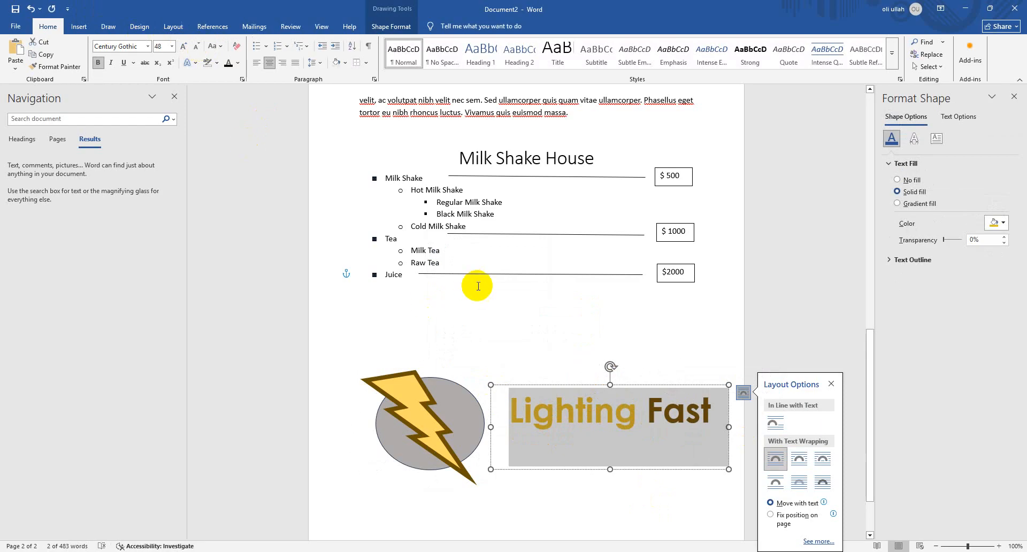
pyautogui.moveTo(610, 384); pyautogui.dragTo(591, 395)
pyautogui.click(612, 355)
pyautogui.click(601, 423)
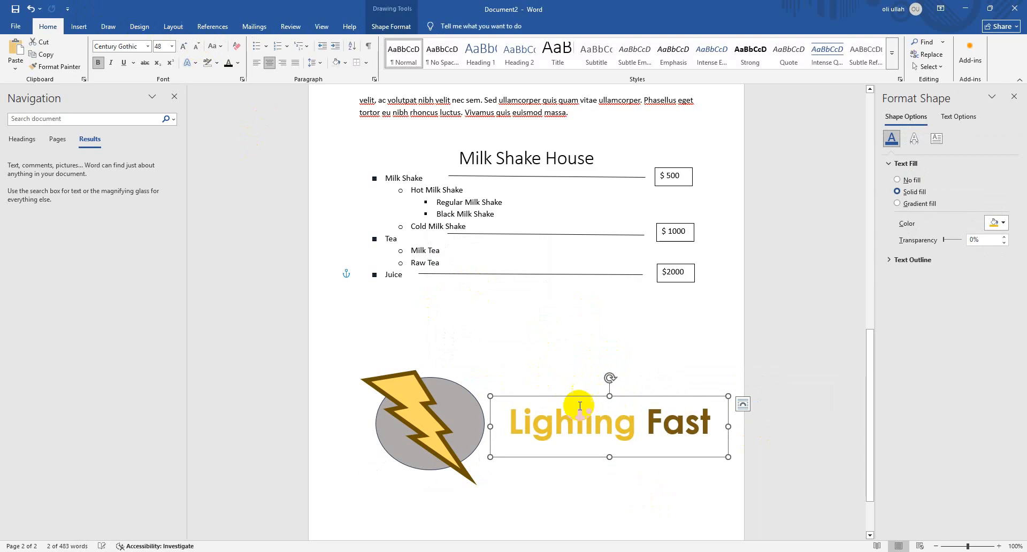
# Shift the "Lighting Fast" text box slightly to the right, away from the lightning bolt group
pyautogui.moveTo(394, 275); pyautogui.dragTo(378, 272)
pyautogui.tripleClick(390, 277)
pyautogui.click(604, 379)
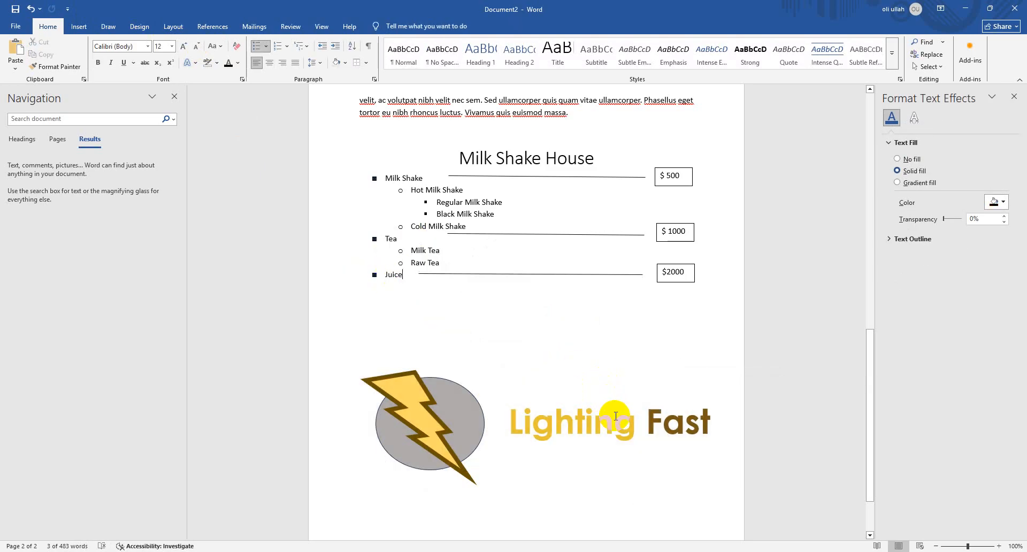
pyautogui.click(614, 416)
pyautogui.click(599, 396)
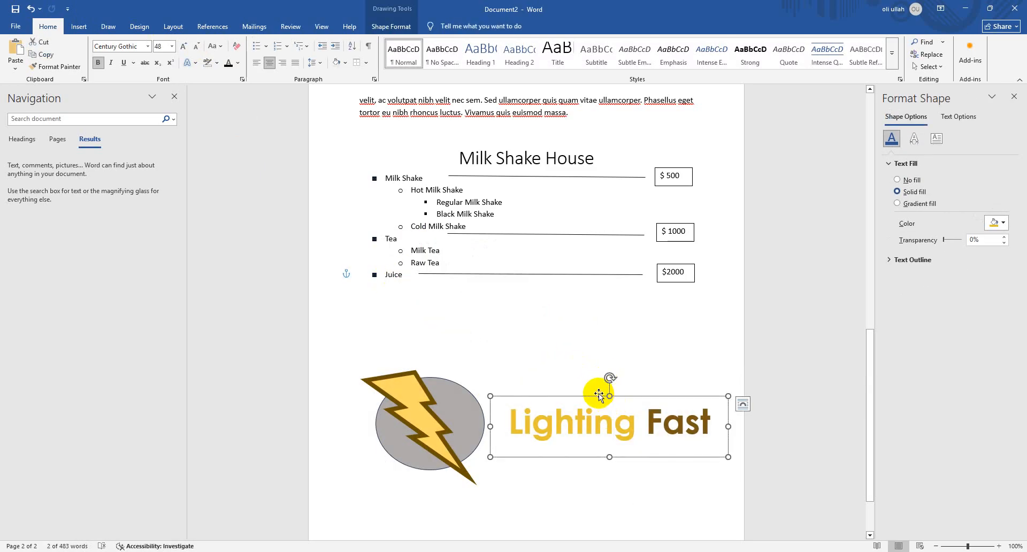
pyautogui.click(598, 371)
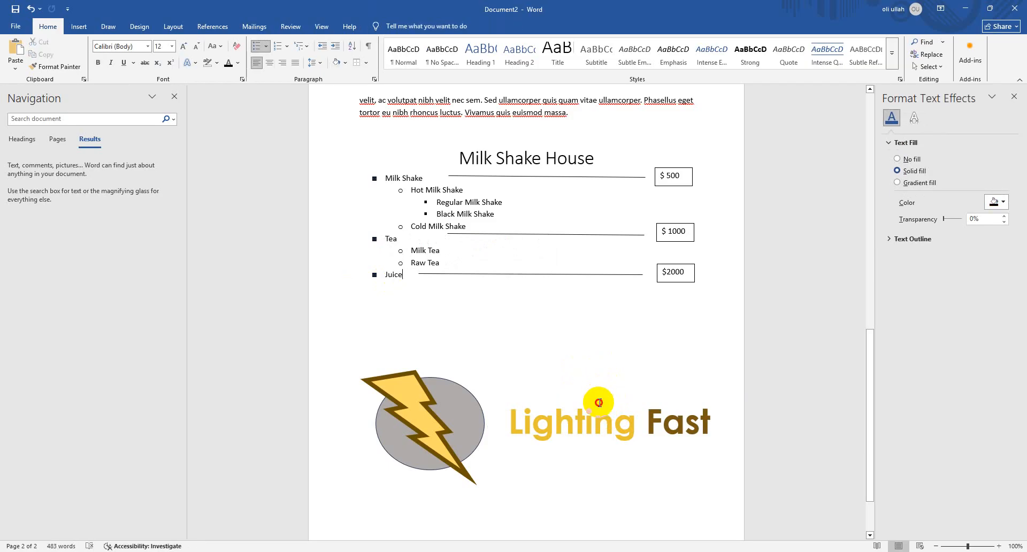
pyautogui.click(599, 403)
pyautogui.moveTo(599, 396)
pyautogui.mouseDown()
pyautogui.moveTo(583, 332)
pyautogui.moveTo(619, 403)
pyautogui.moveTo(606, 394)
pyautogui.mouseUp()
# Bring the grouped lightning bolt and grey ellipse to the front
pyautogui.click(466, 432)
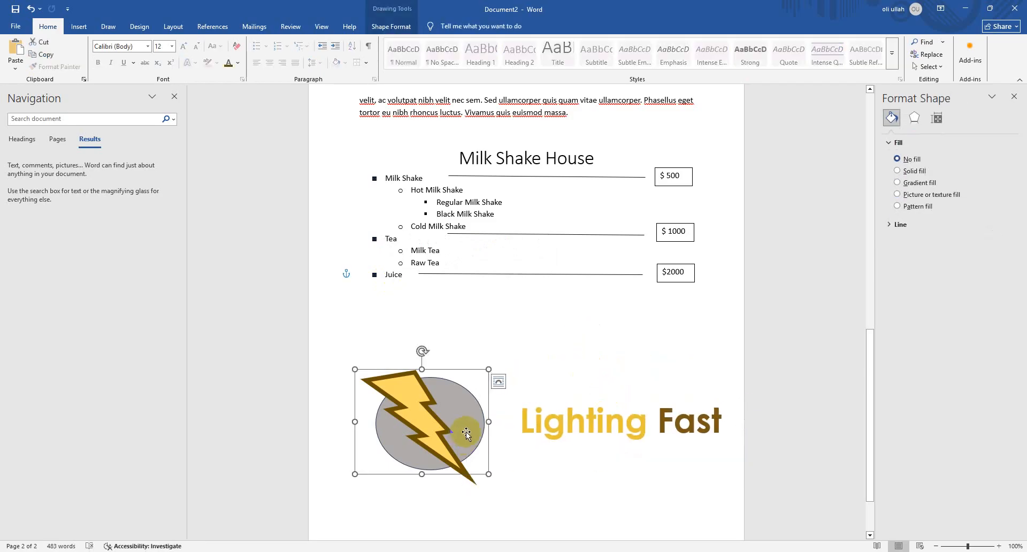
pyautogui.rightClick(465, 434)
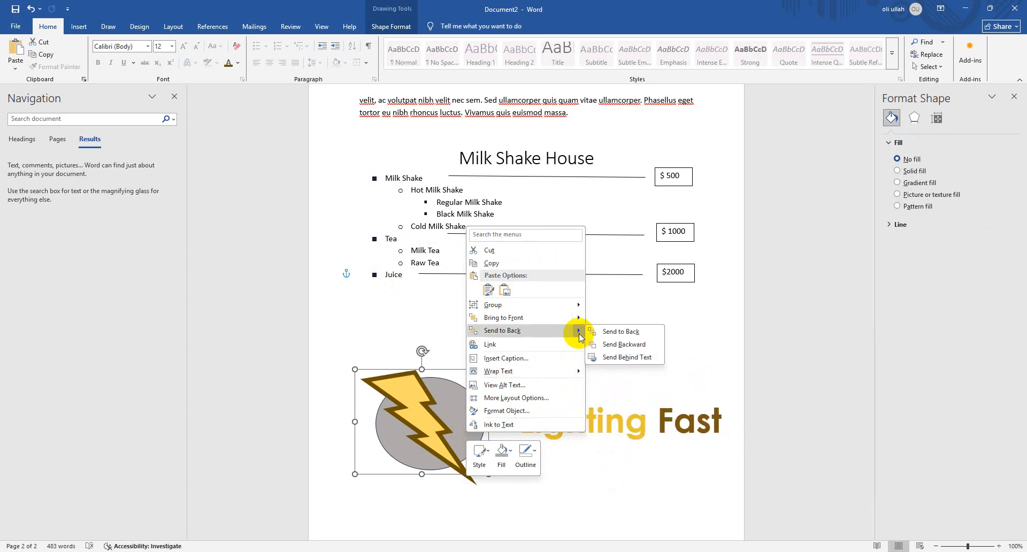
pyautogui.moveTo(578, 317)
pyautogui.click(616, 319)
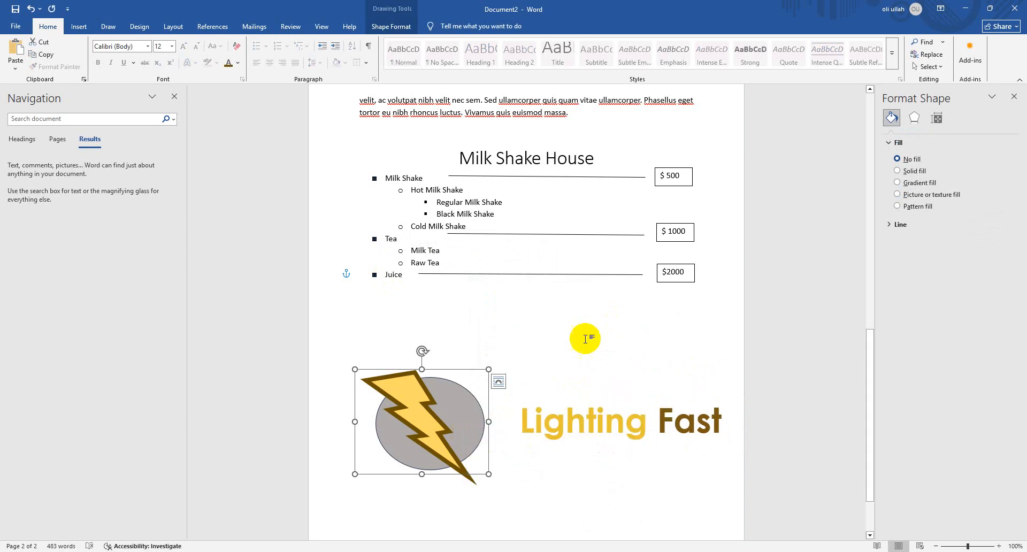
pyautogui.click(473, 422)
pyautogui.click(510, 390)
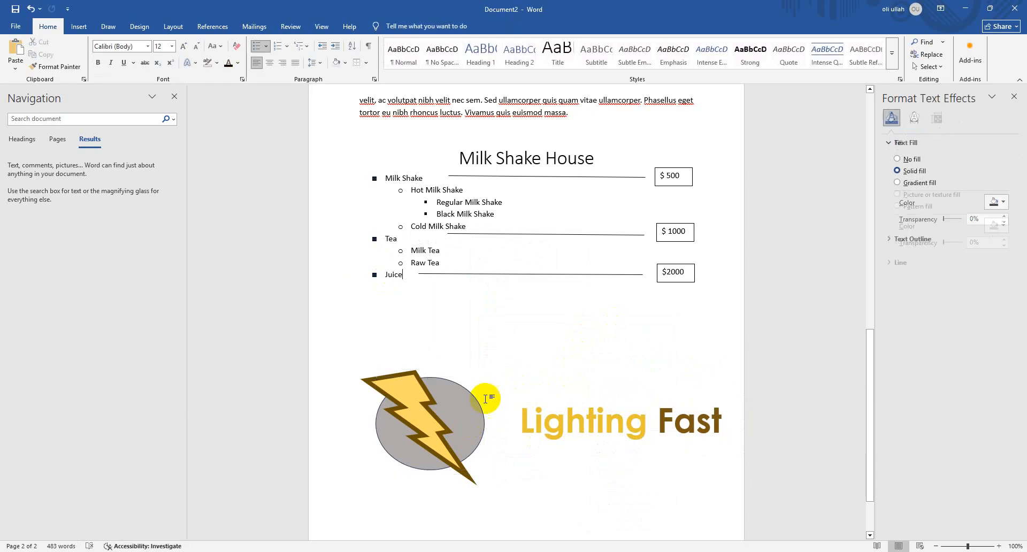
# Ungroup the lightning bolt and the grey ellipse
pyautogui.click(471, 405)
pyautogui.click(471, 405)
pyautogui.rightClick(470, 405)
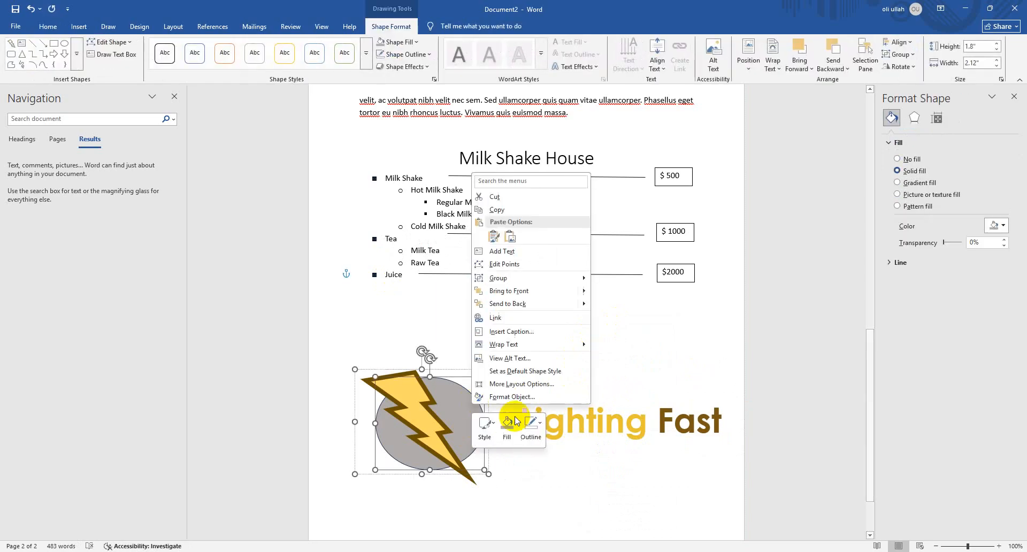
pyautogui.moveTo(545, 280)
pyautogui.click(611, 292)
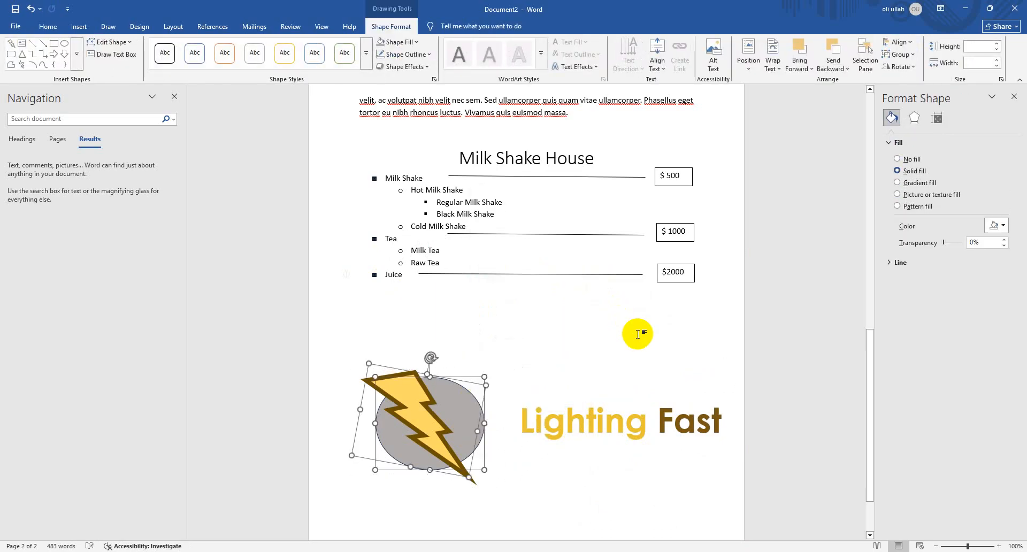
# Bring the grey ellipse to the front of the lightning bolt
pyautogui.click(466, 390)
pyautogui.rightClick(466, 390)
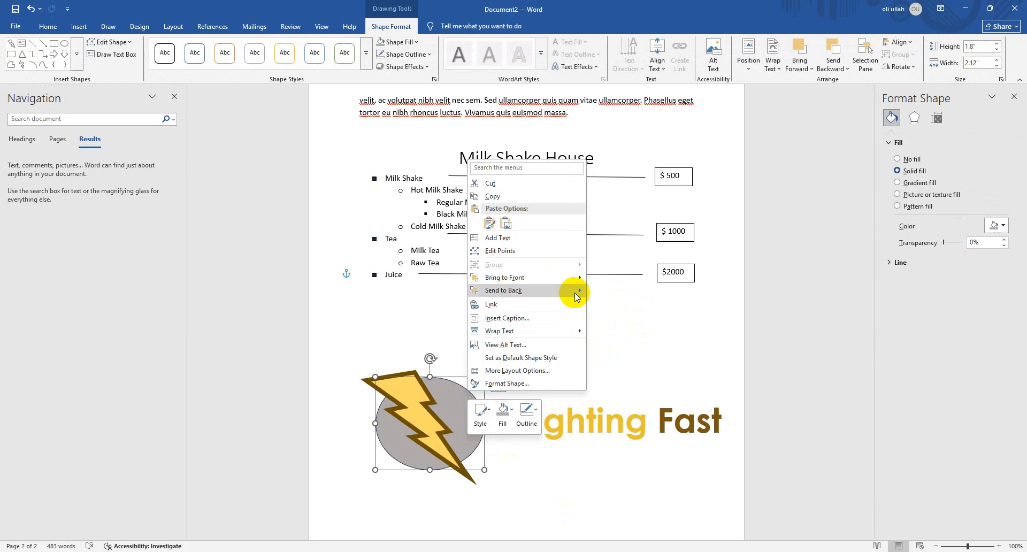
pyautogui.moveTo(576, 278)
pyautogui.click(621, 278)
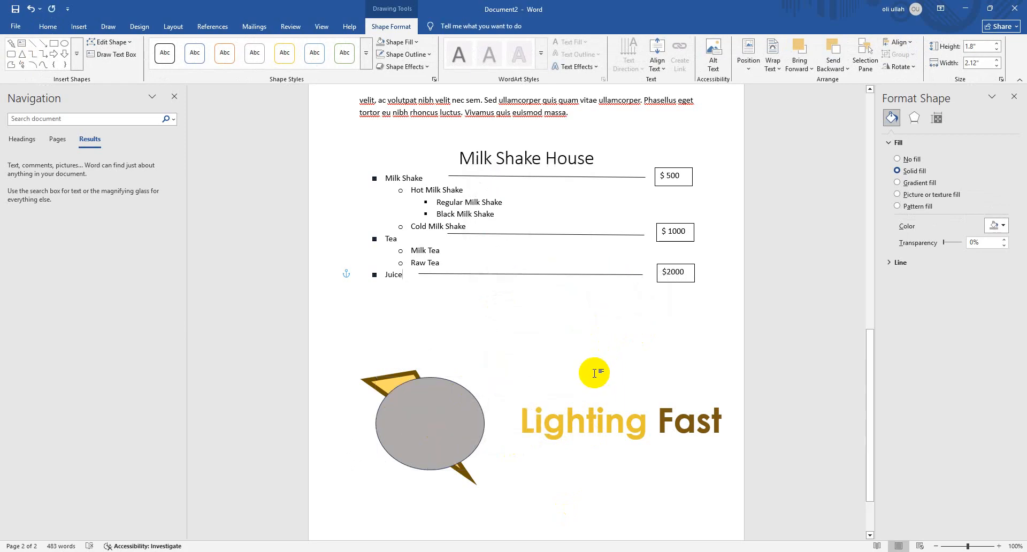
# Send the grey ellipse backward behind the lightning bolt
pyautogui.click(457, 415)
pyautogui.rightClick(459, 415)
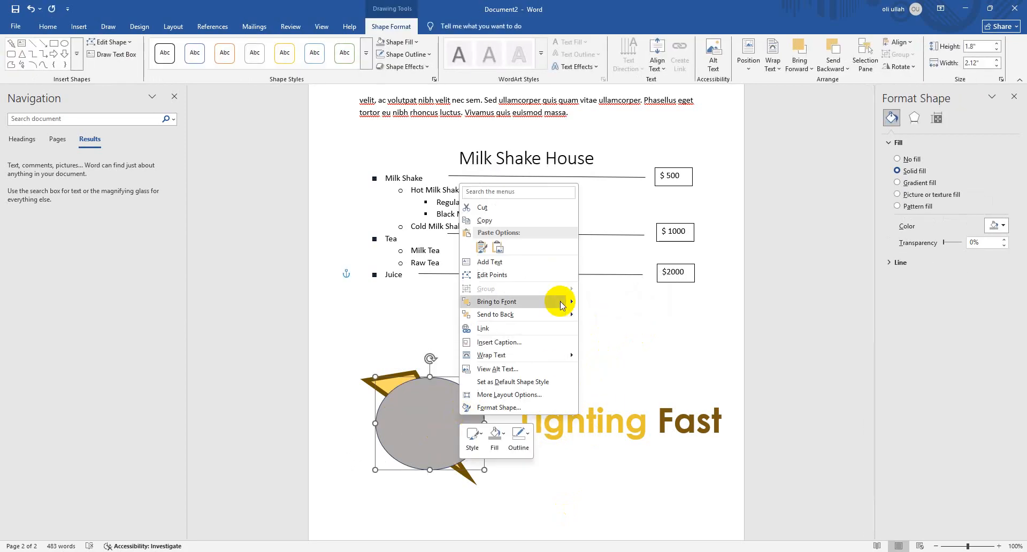
pyautogui.moveTo(573, 301)
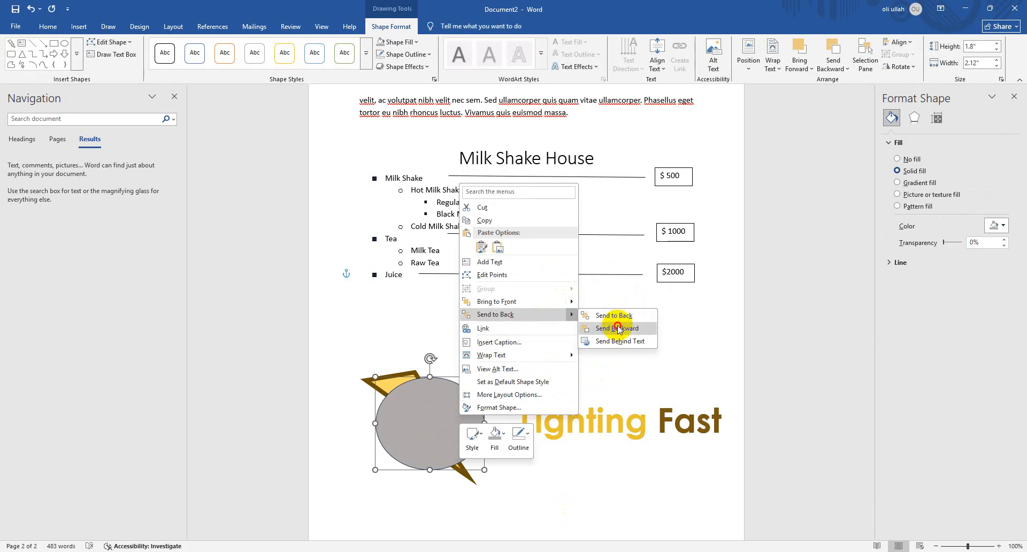
pyautogui.click(617, 329)
pyautogui.click(536, 377)
pyautogui.click(472, 394)
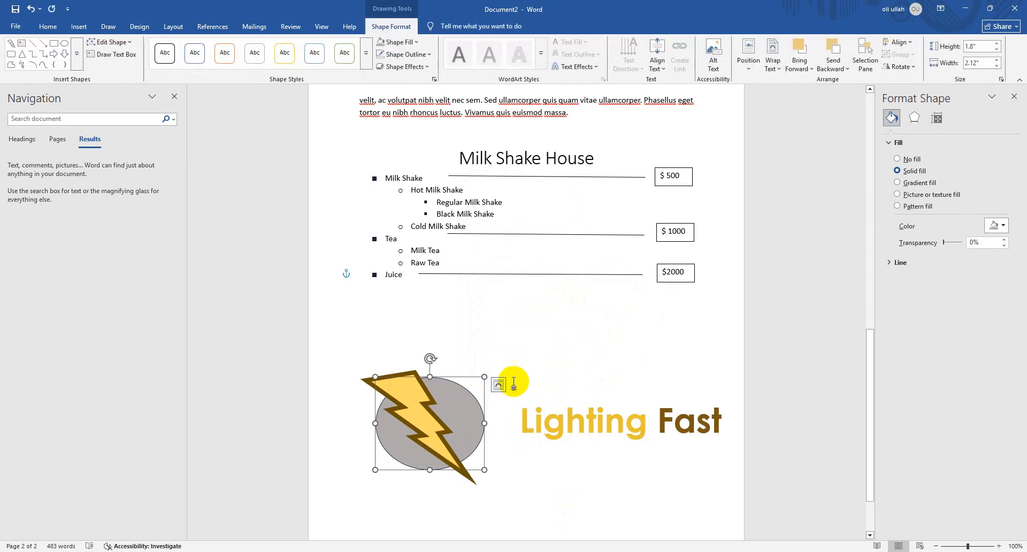
# Nudge the grey ellipse slightly up and left and set its outline weight to 6 pt
pyautogui.click(483, 364)
pyautogui.click(455, 390)
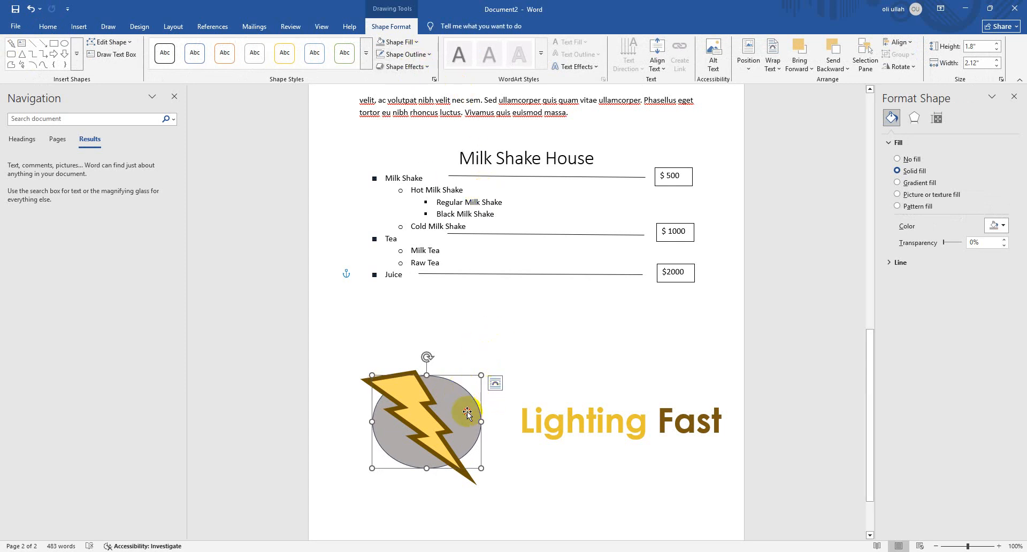
pyautogui.click(511, 309)
pyautogui.click(457, 415)
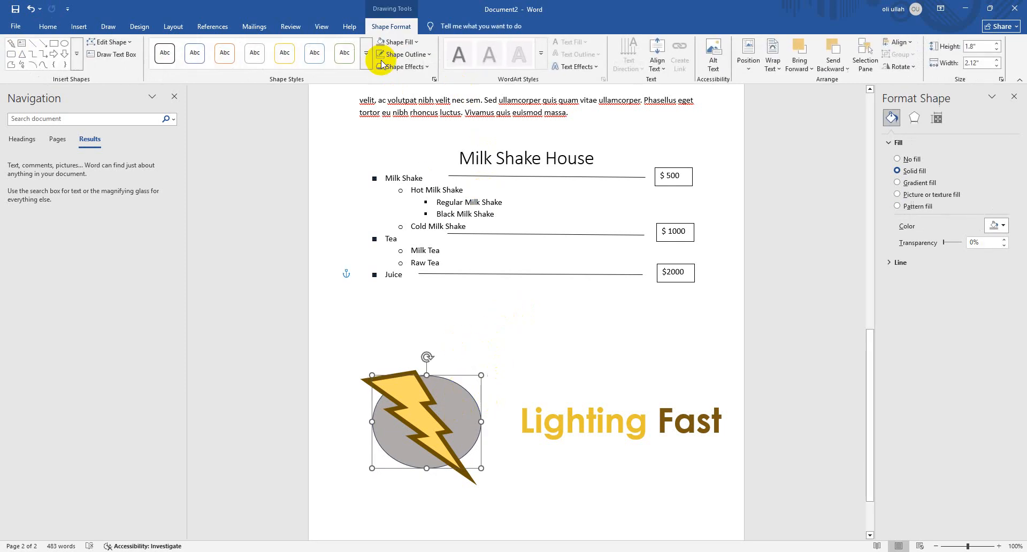
pyautogui.click(404, 54)
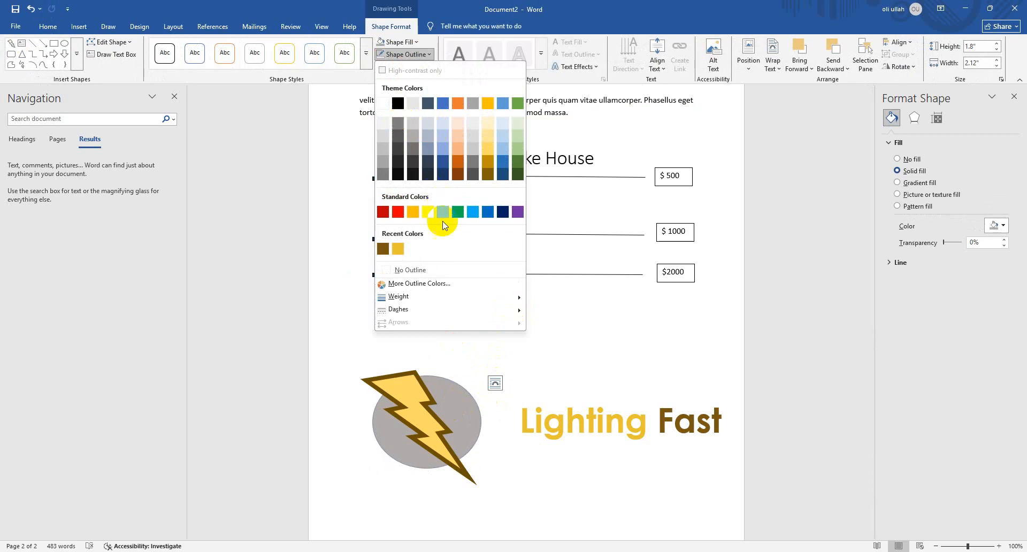
pyautogui.moveTo(478, 303)
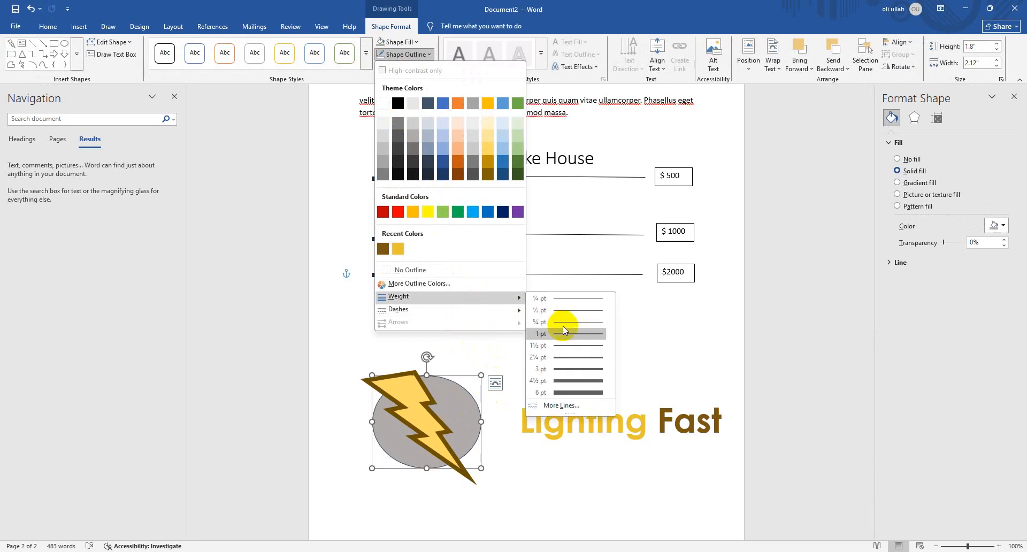
pyautogui.click(567, 392)
pyautogui.click(475, 381)
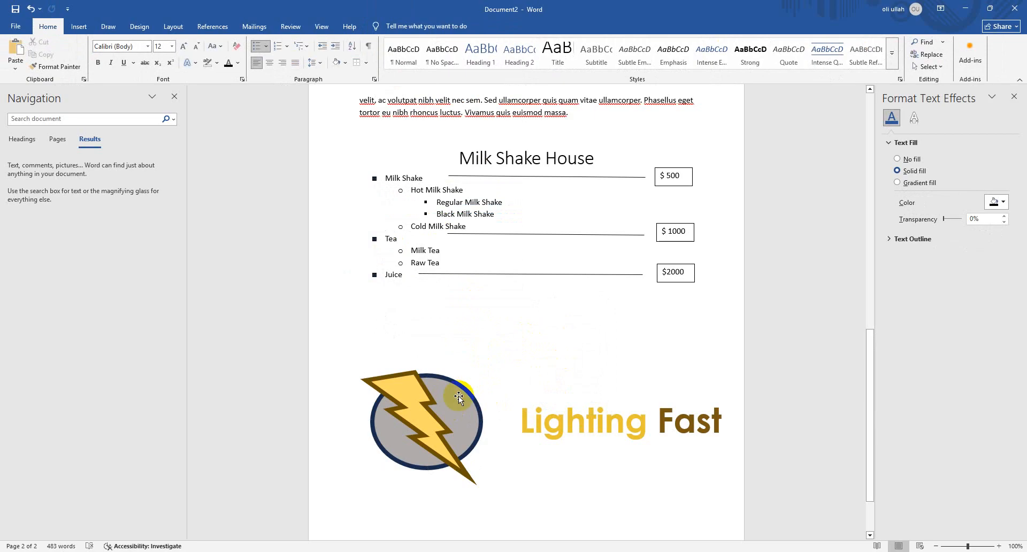
# Paste a copy of the outlined grey ellipse and move it above the "Lighting Fast" text
pyautogui.click(458, 396)
pyautogui.moveTo(459, 397); pyautogui.dragTo(522, 351)
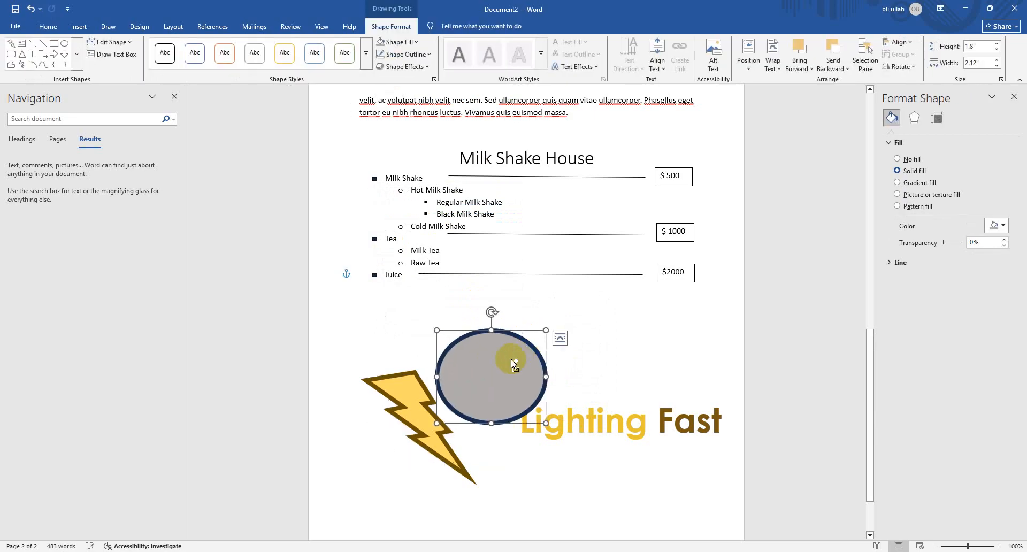
pyautogui.hotkey('ctrl', 'z')
pyautogui.hotkey('ctrl', 'v')
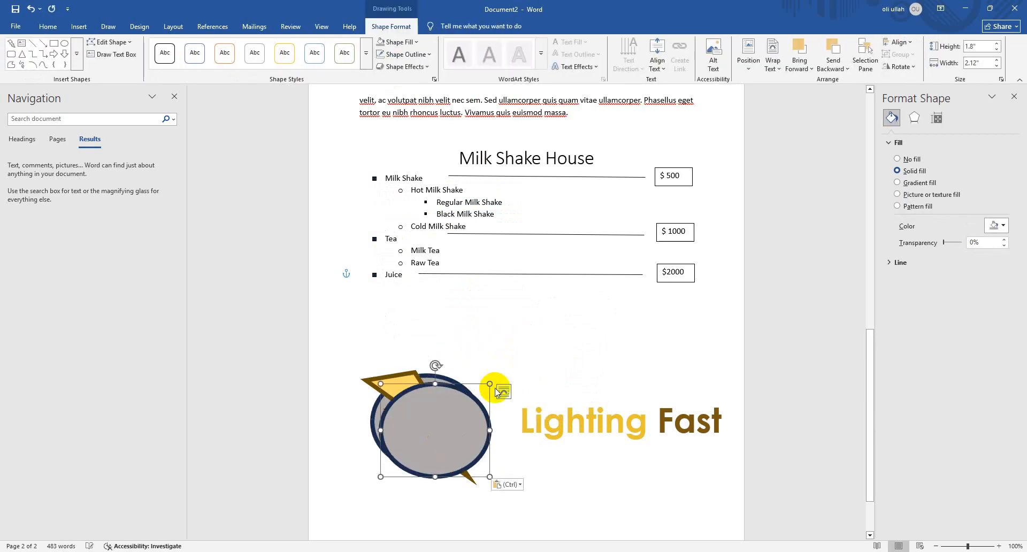
pyautogui.moveTo(471, 402); pyautogui.dragTo(635, 315)
# Add the text "Logo design" inside the copied ellipse and colour it black
pyautogui.rightClick(602, 322)
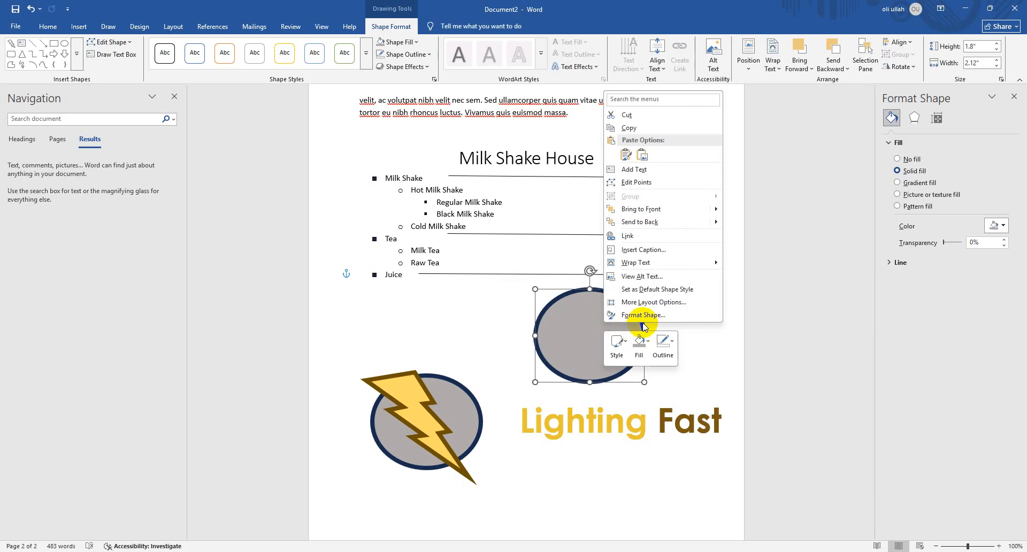
pyautogui.click(644, 170)
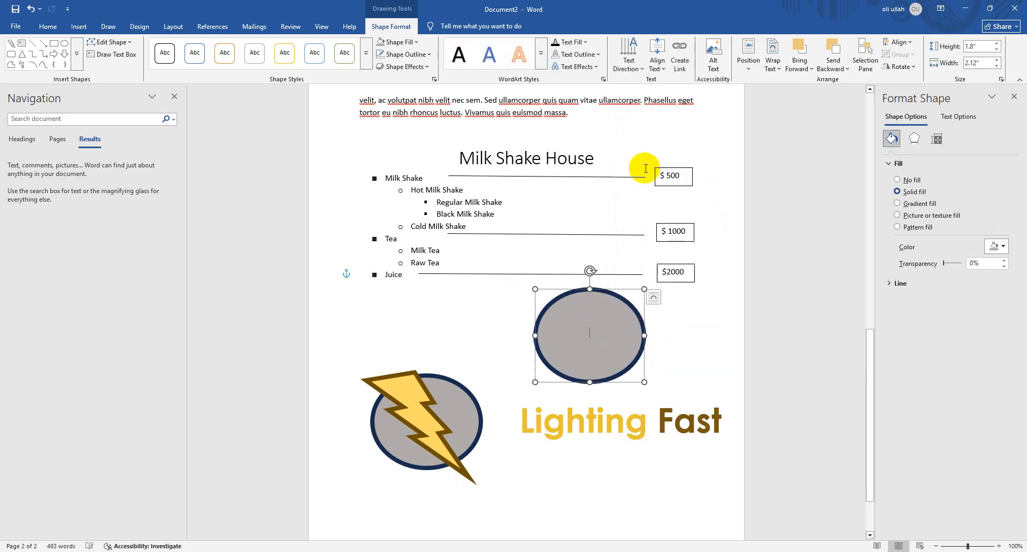
pyautogui.write('Logo design')
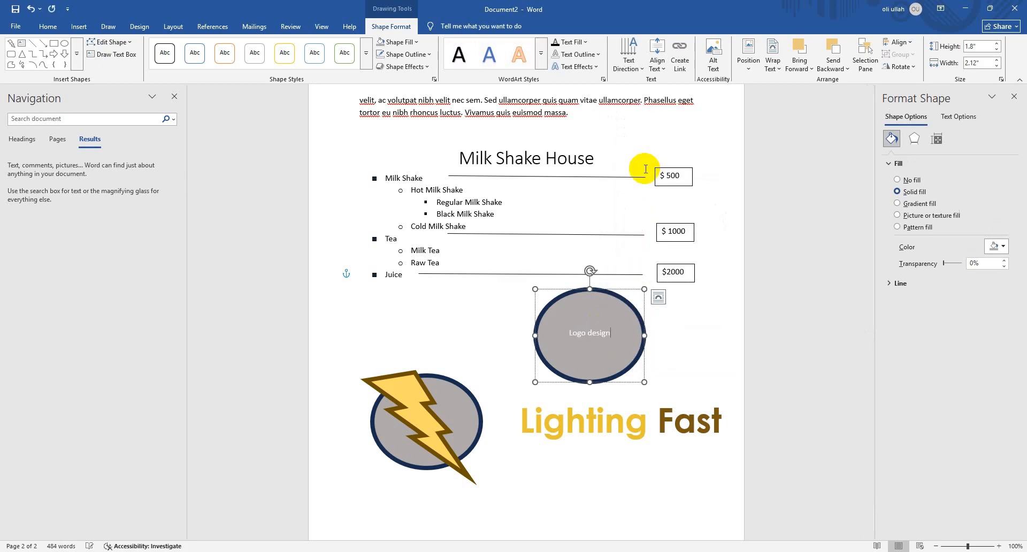
pyautogui.hotkey('ctrl', 'a')
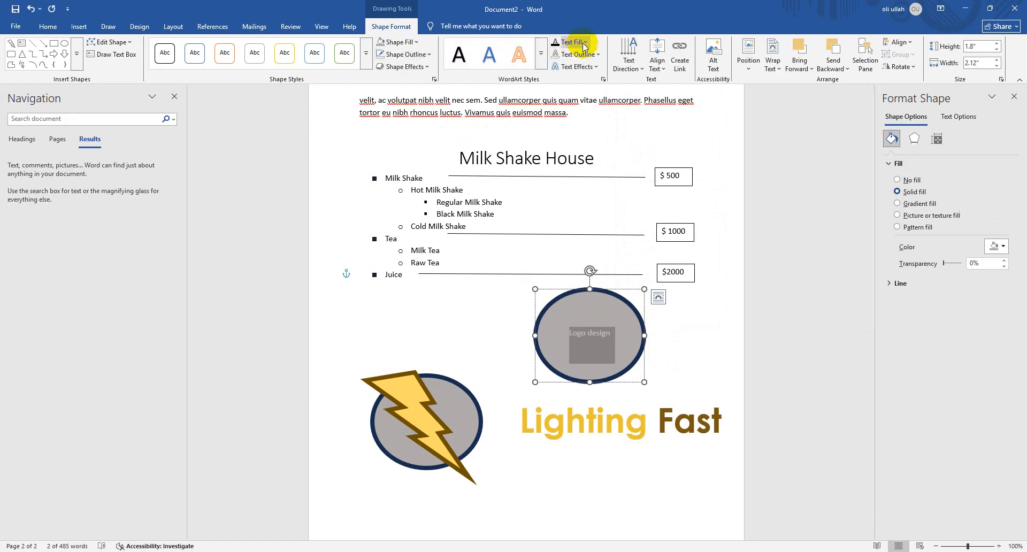
pyautogui.click(584, 43)
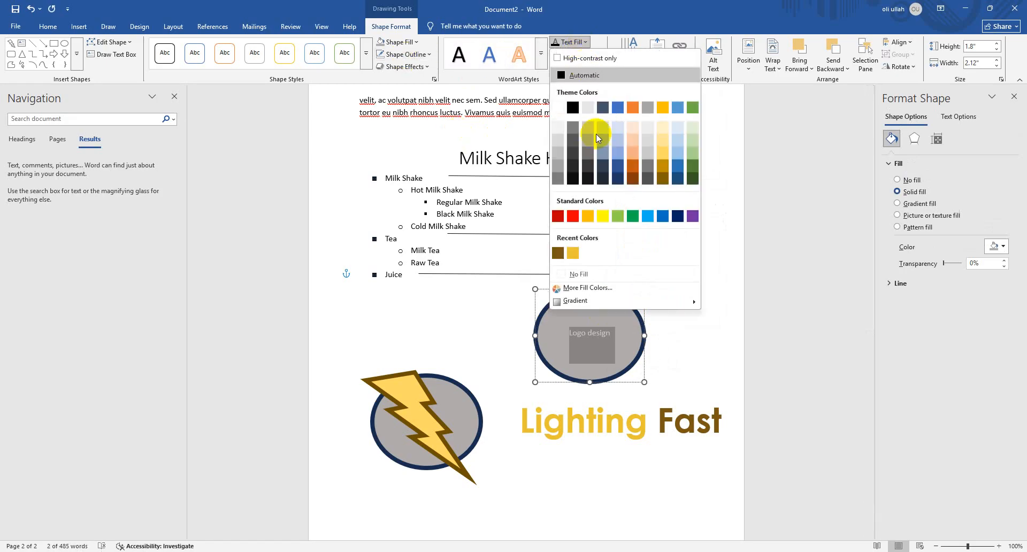
pyautogui.click(573, 108)
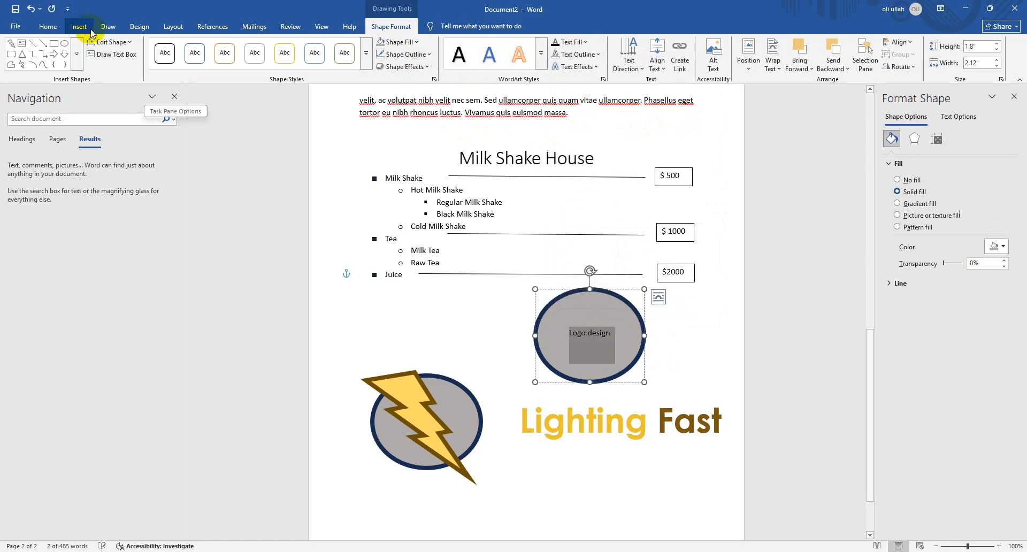
pyautogui.click(693, 355)
# Delete the copied ellipse containing the "Logo design" text
pyautogui.click(635, 337)
pyautogui.moveTo(641, 333); pyautogui.dragTo(643, 339)
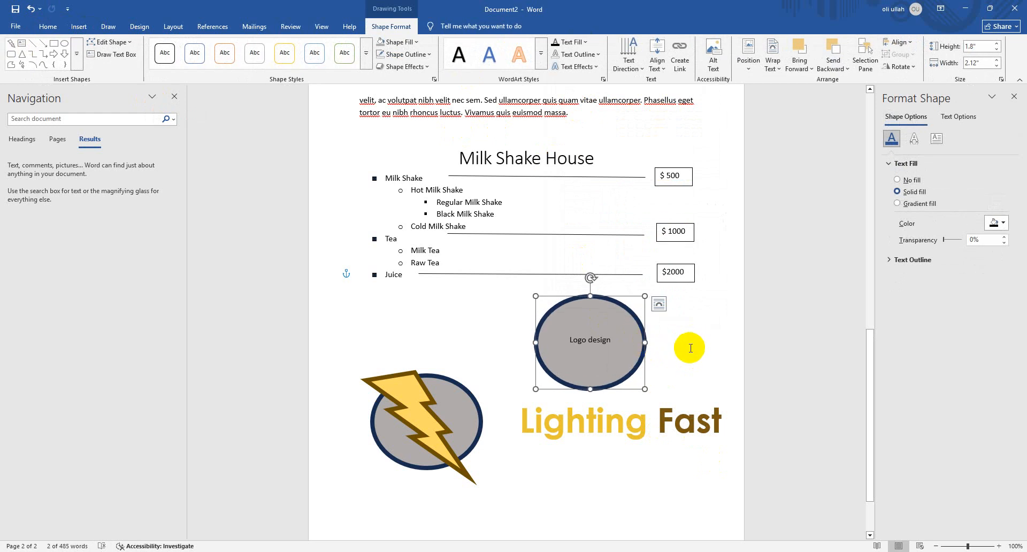
pyautogui.press('Delete')
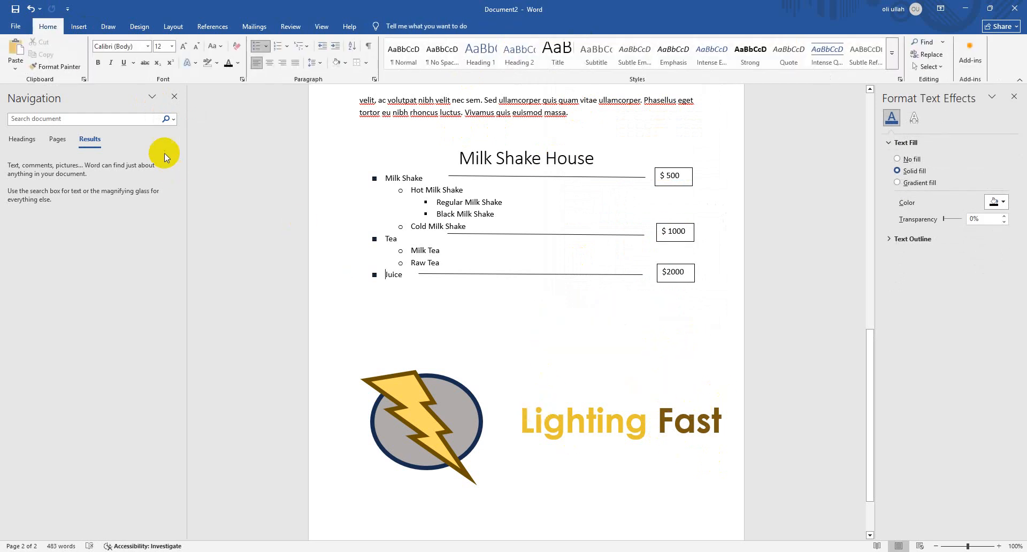
# Delete the logo's "Lighting Fast" text box, the grey ellipse and the yellow lightning bolt below the menu
pyautogui.click(79, 26)
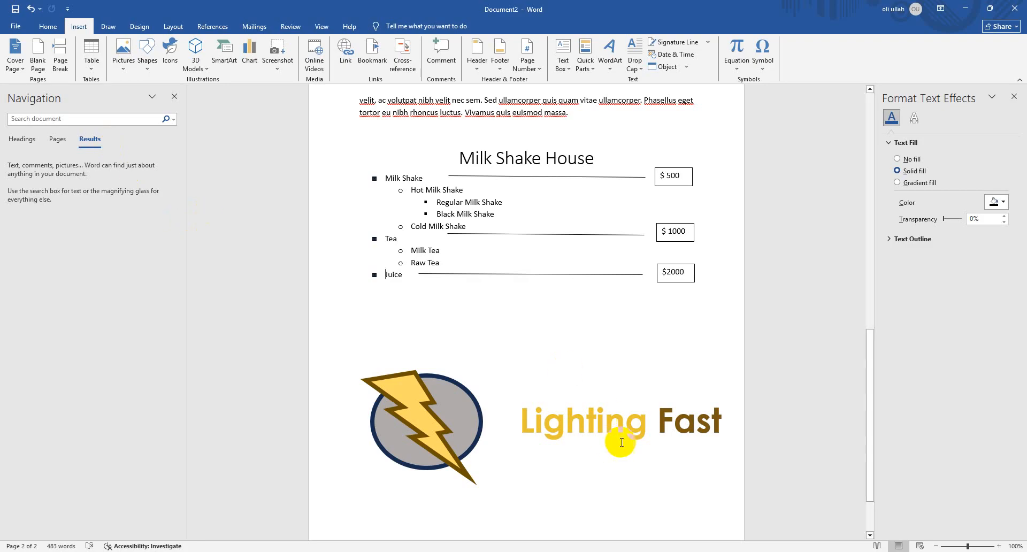
pyautogui.click(586, 422)
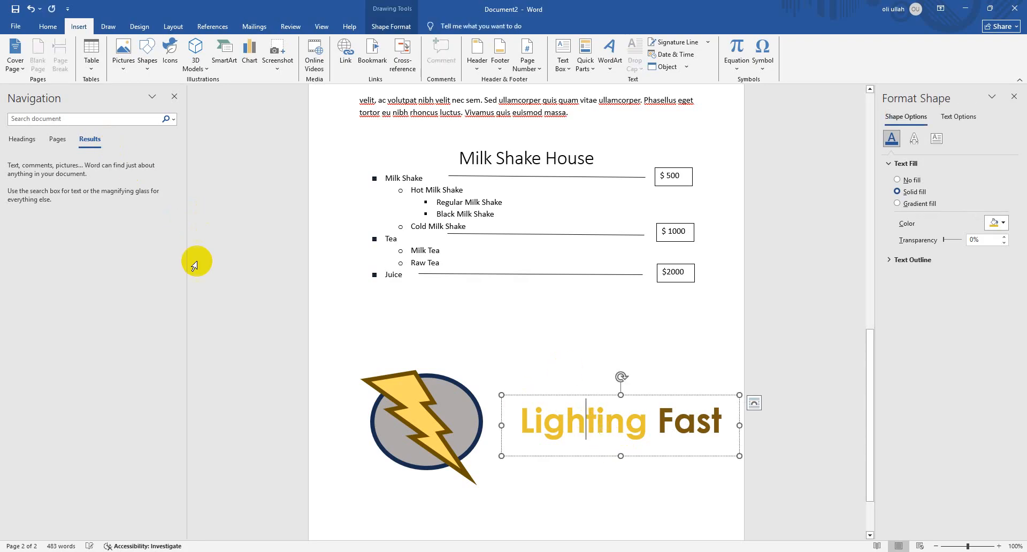
pyautogui.click(549, 394)
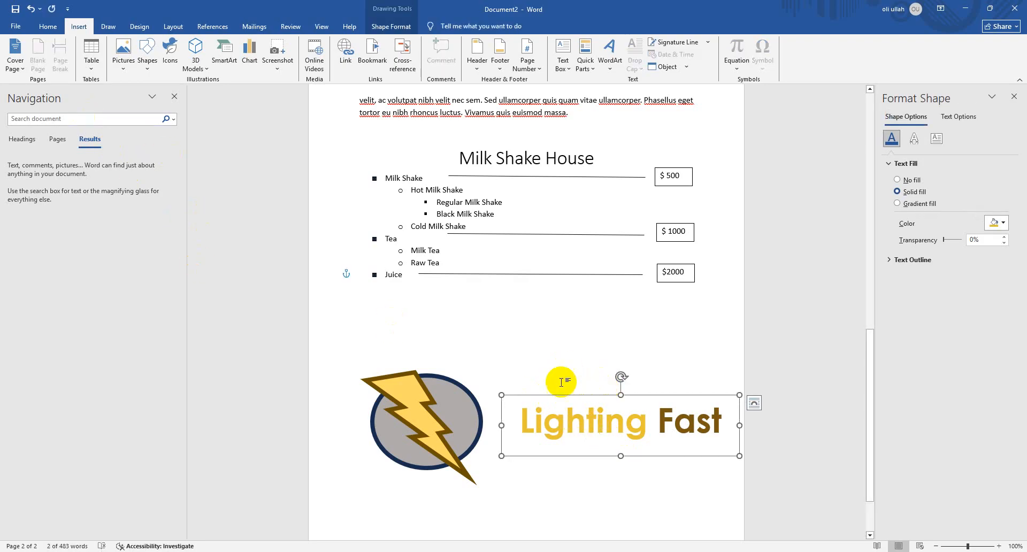
pyautogui.press('Delete')
pyautogui.click(460, 392)
pyautogui.press('Delete')
pyautogui.click(414, 387)
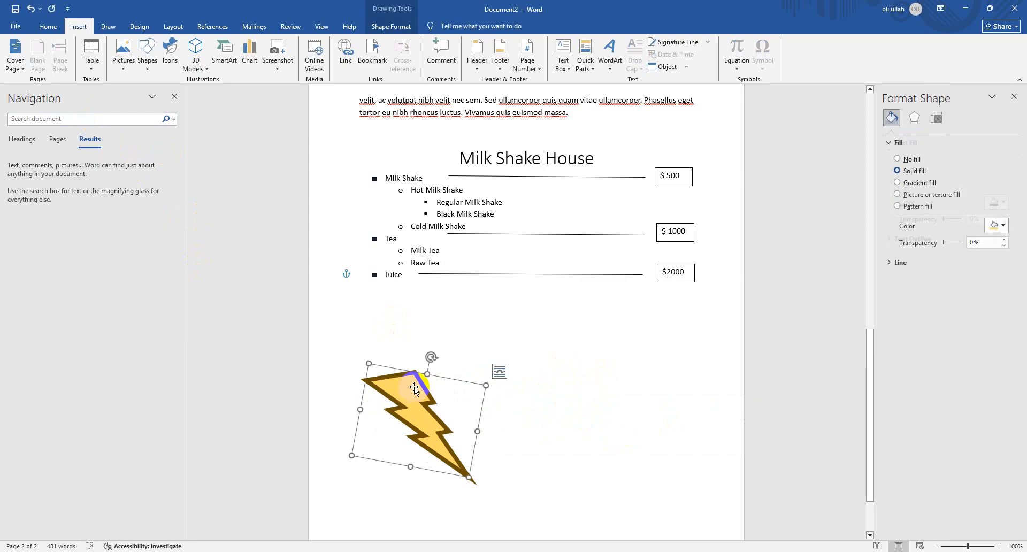
pyautogui.press('Delete')
# Clear the whole document, deleting the remaining paragraphs and the Milk Shake House menu with its lines and price boxes
pyautogui.click(91, 56)
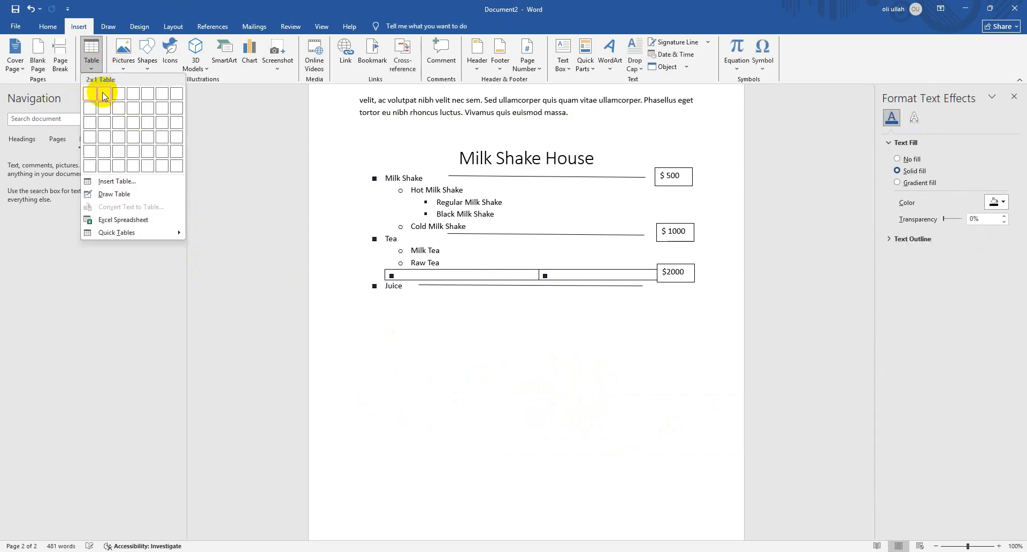
pyautogui.click(604, 391)
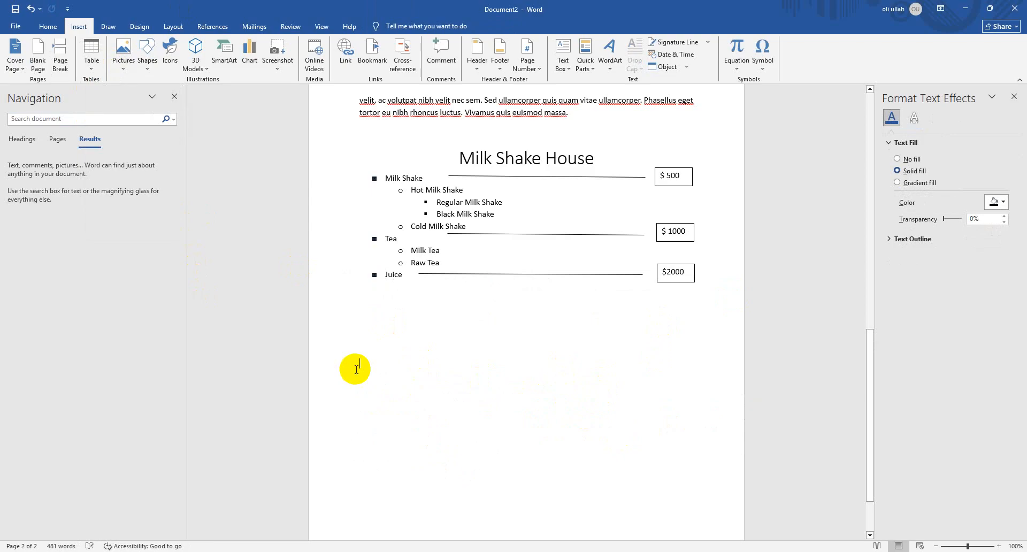
pyautogui.click(382, 339)
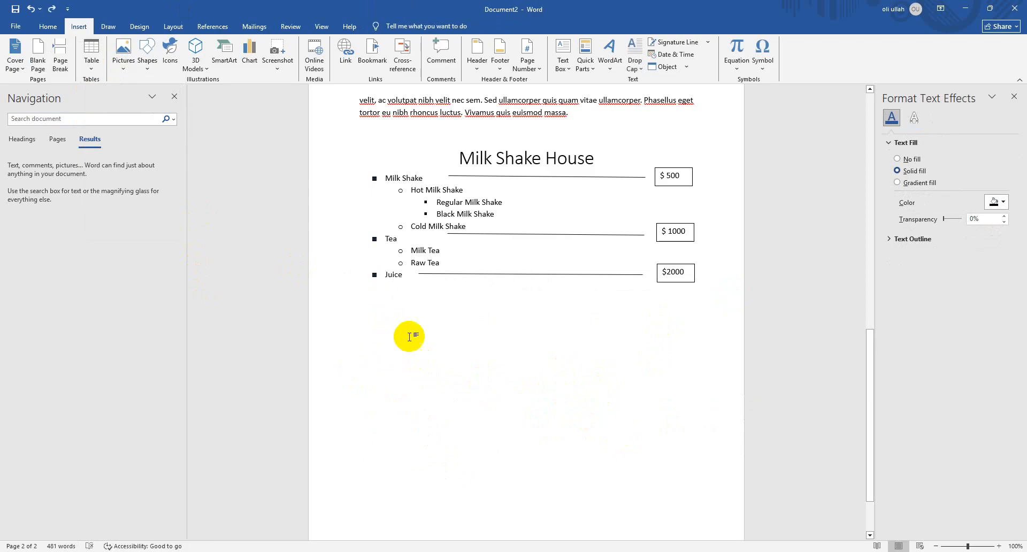
pyautogui.hotkey('ctrl', 'a')
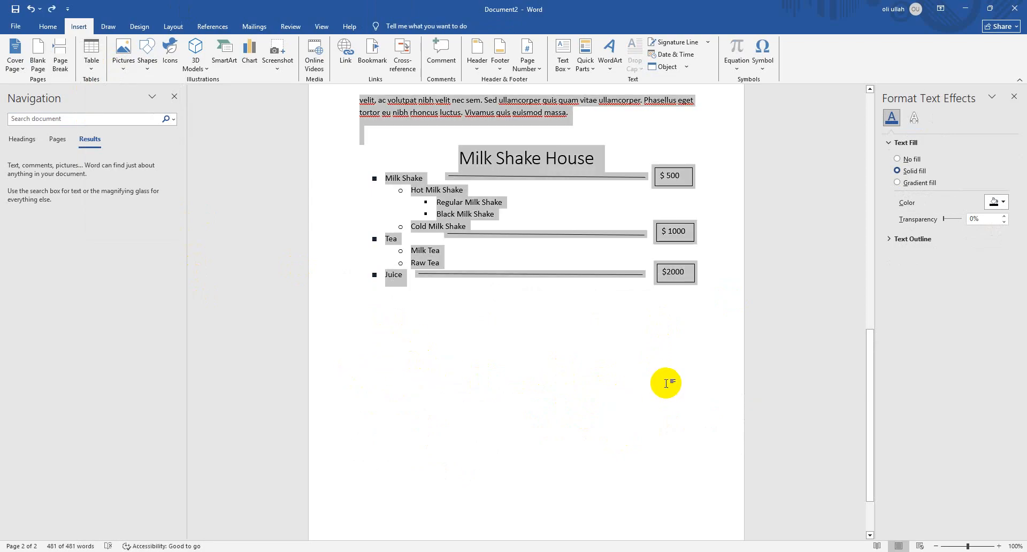
pyautogui.press('Delete')
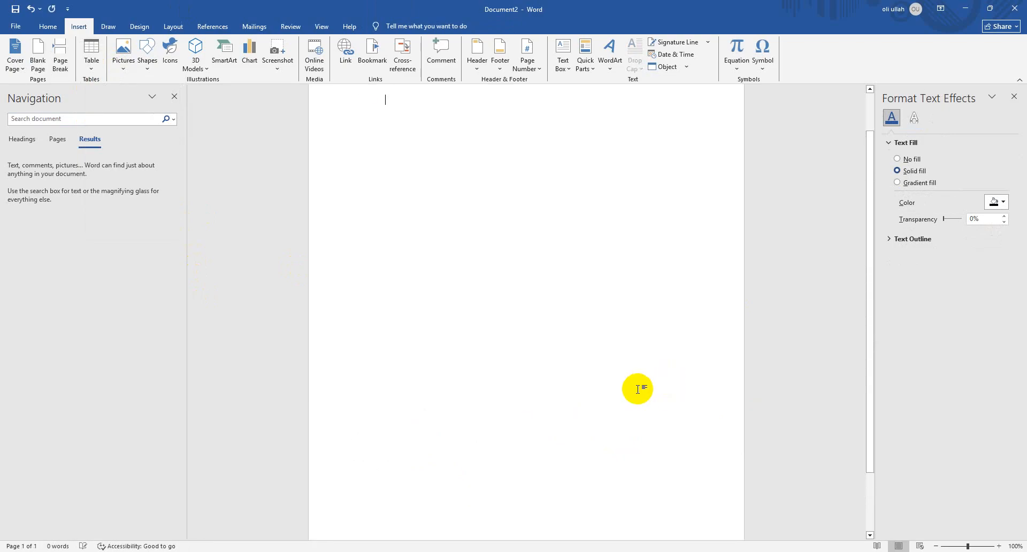
# Open the table size choices to start inserting a table in the empty document
pyautogui.click(92, 62)
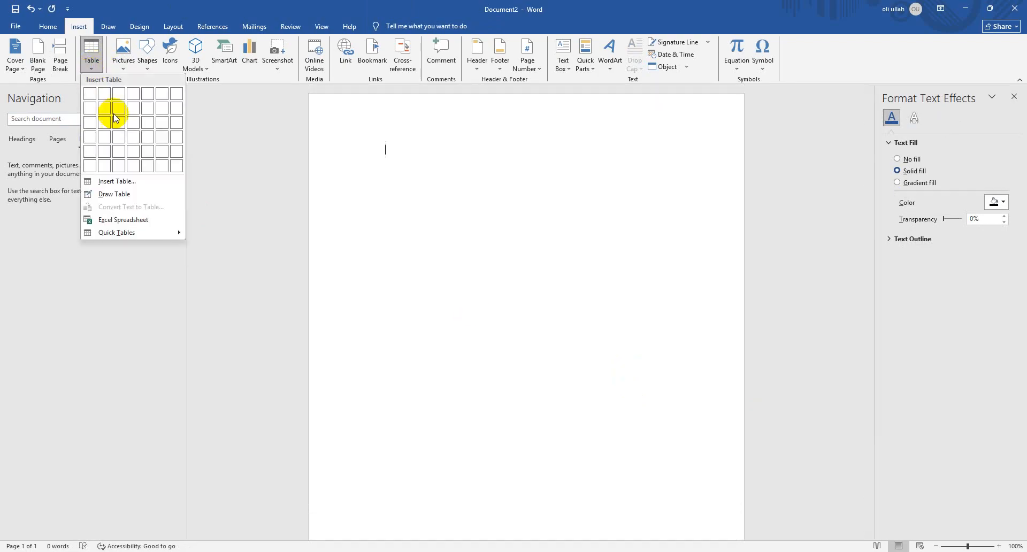
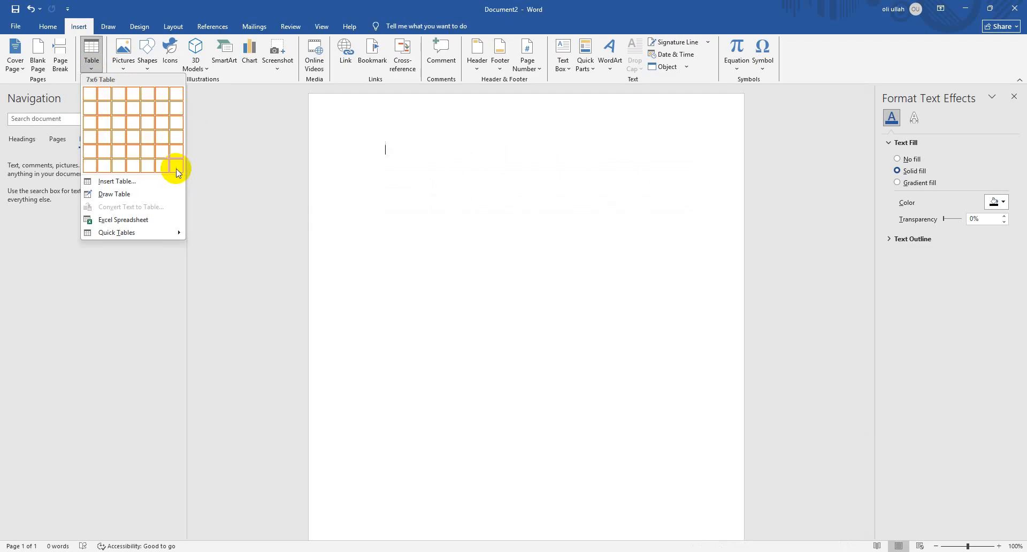
# Insert a 7x6 table in the empty document and add seven more rows beneath its last row
pyautogui.click(177, 167)
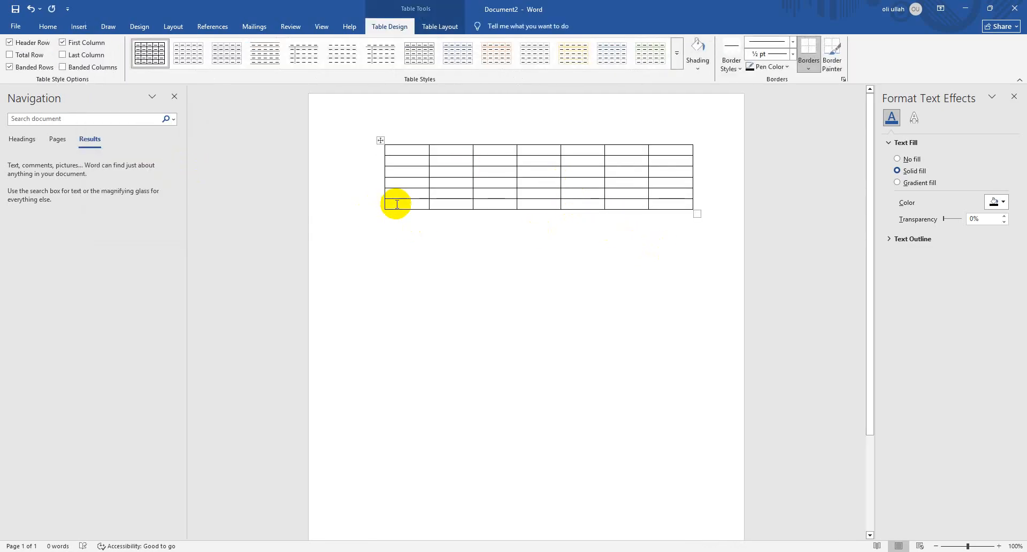
pyautogui.moveTo(385, 216)
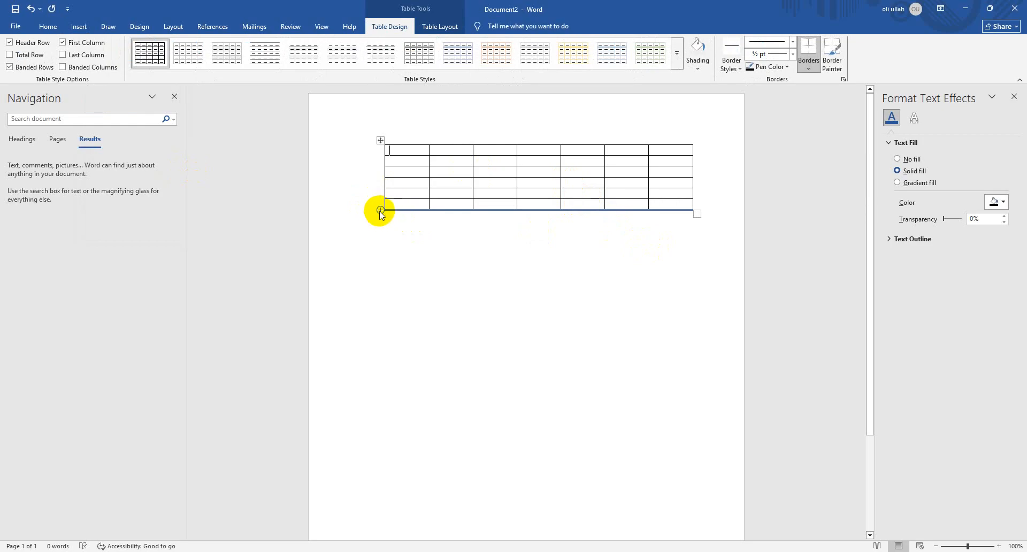
pyautogui.click(380, 211)
pyautogui.click(380, 211)
pyautogui.click(380, 211)
pyautogui.click(380, 211)
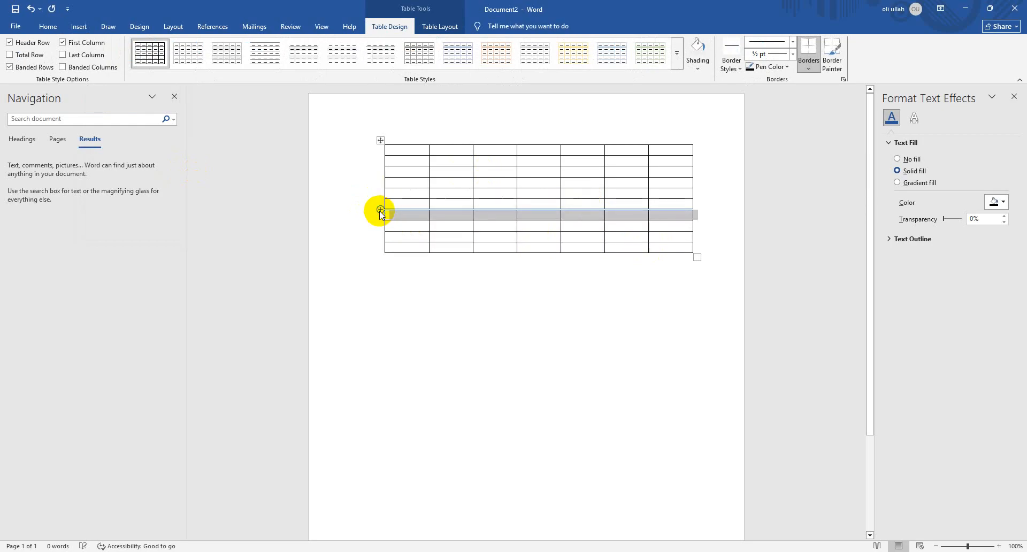
pyautogui.click(380, 211)
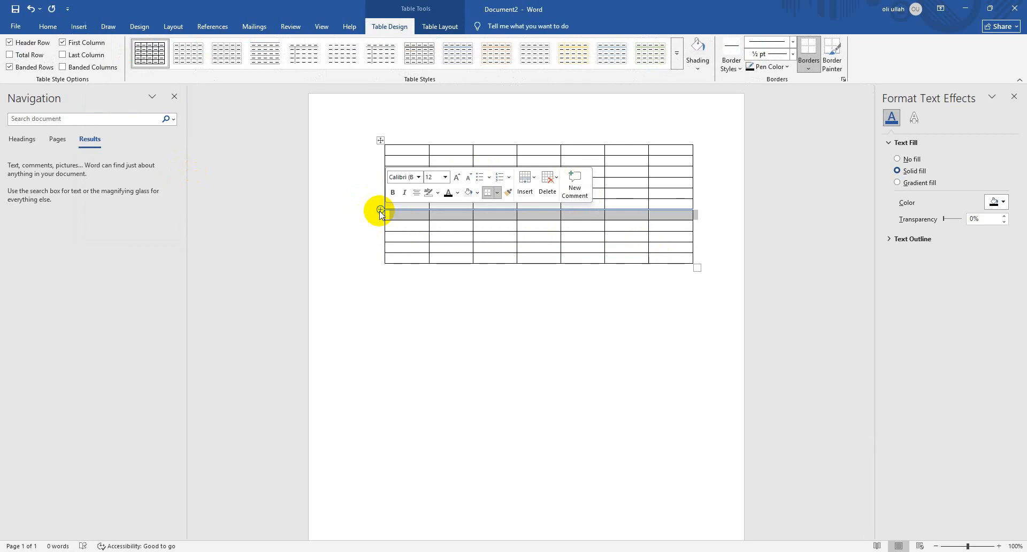
pyautogui.click(377, 210)
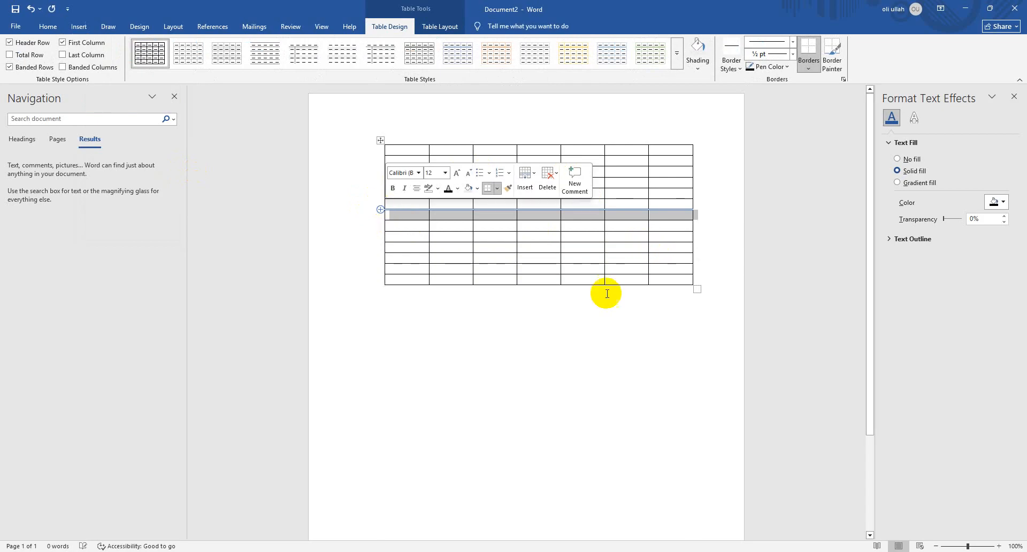
# Delete the entire seven-column table from the document
pyautogui.click(588, 279)
pyautogui.moveTo(659, 281); pyautogui.dragTo(386, 142)
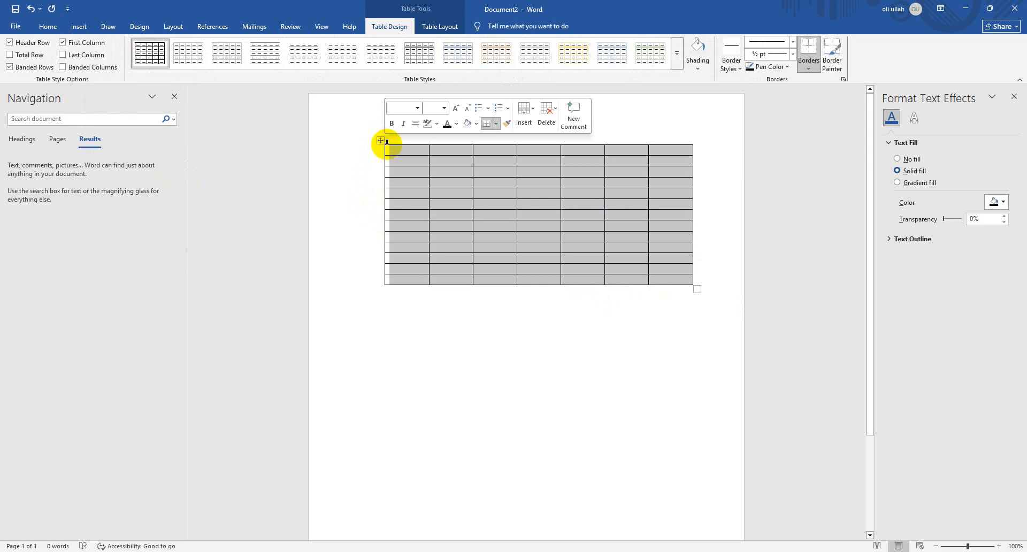
pyautogui.press('BackSpace')
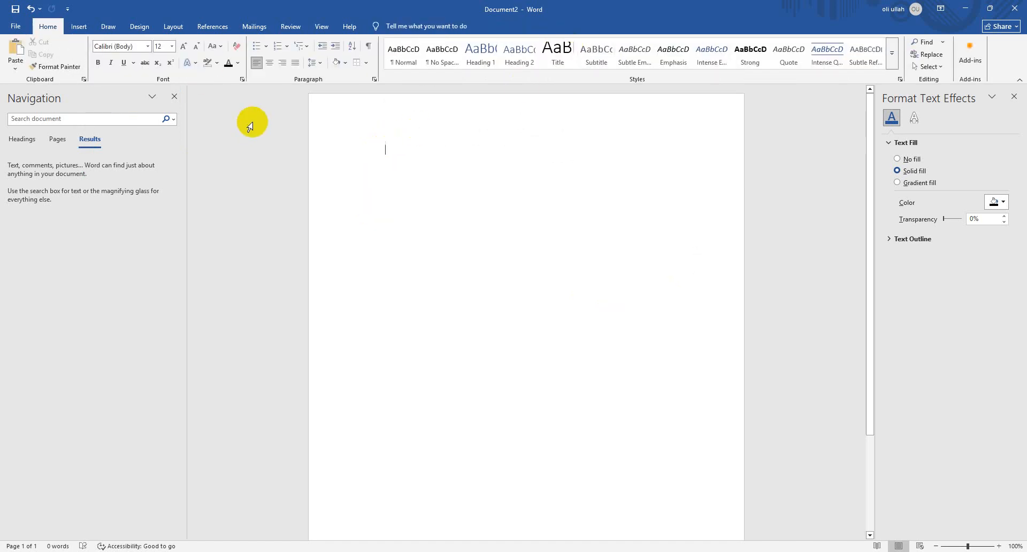
# Insert a new table with two columns and six rows in the empty document
pyautogui.click(81, 26)
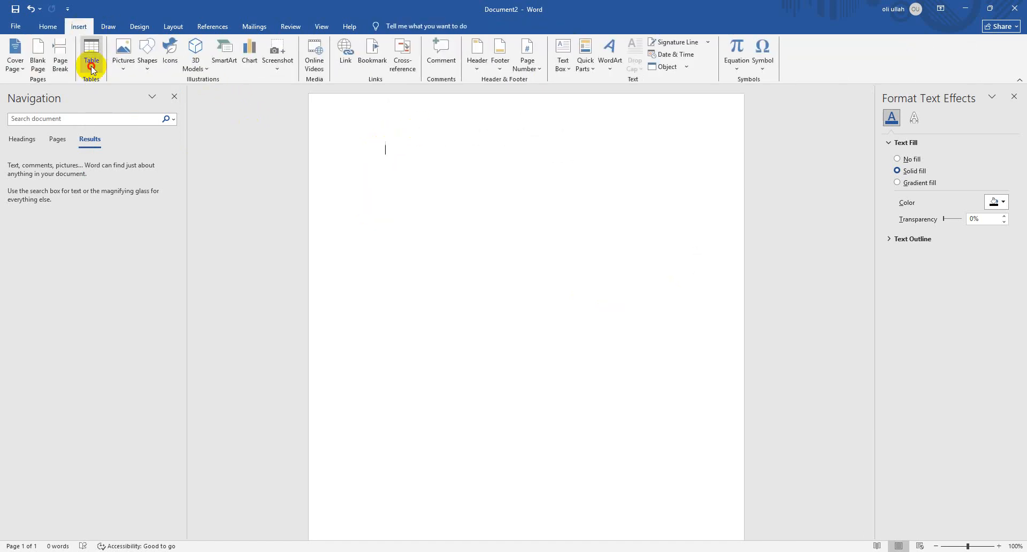
pyautogui.click(91, 66)
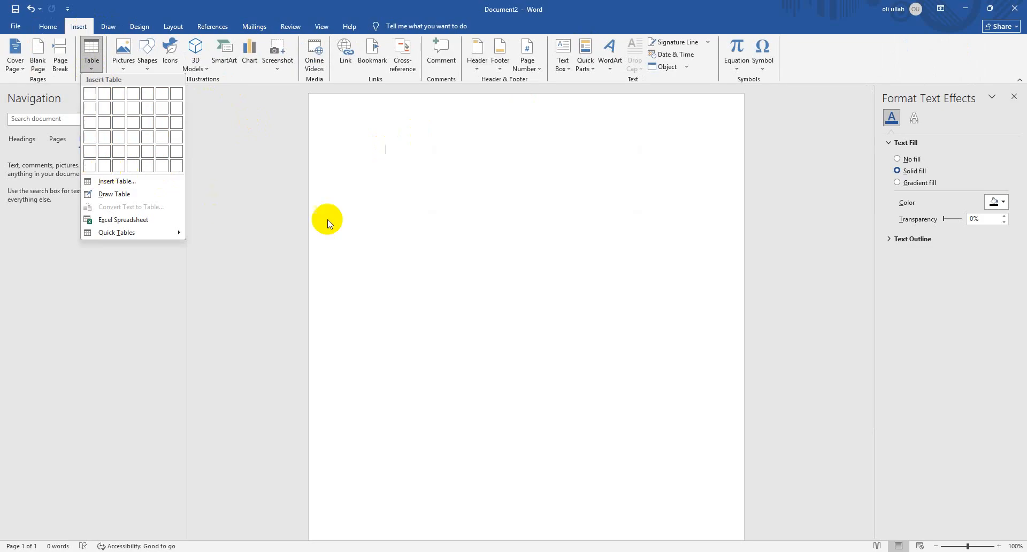
pyautogui.click(104, 167)
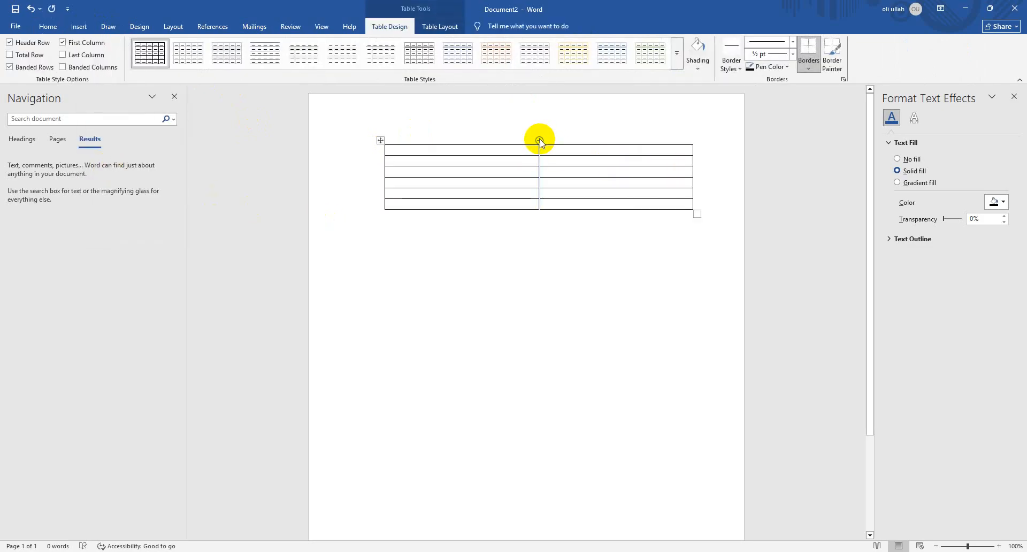
# Insert three additional columns between the existing columns of the two-column table
pyautogui.click(539, 140)
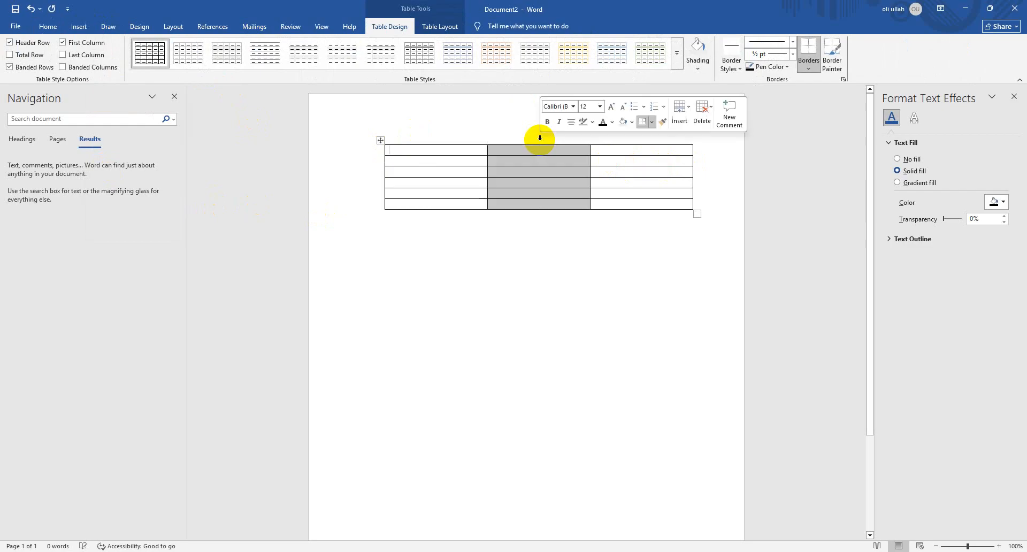
pyautogui.click(591, 140)
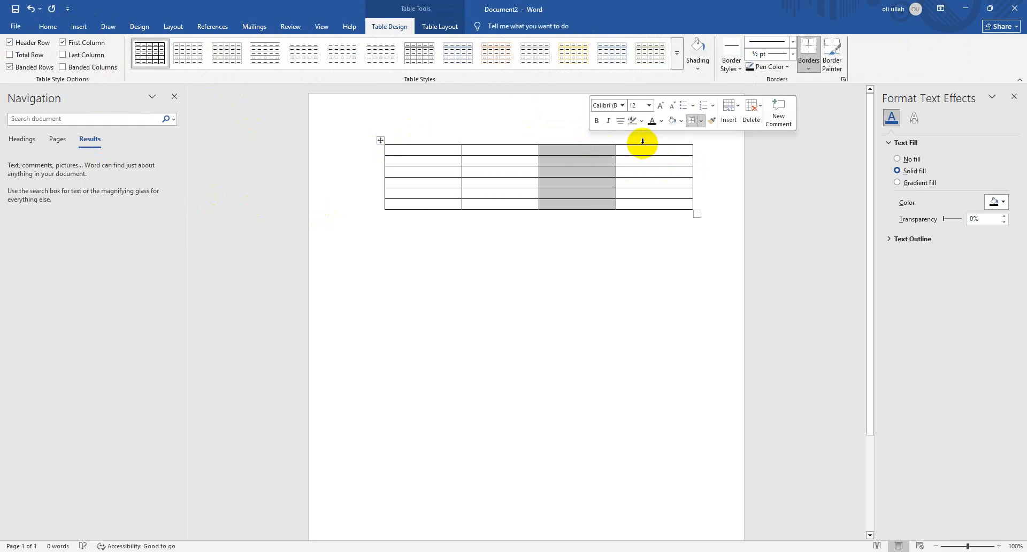
pyautogui.click(615, 140)
pyautogui.click(642, 152)
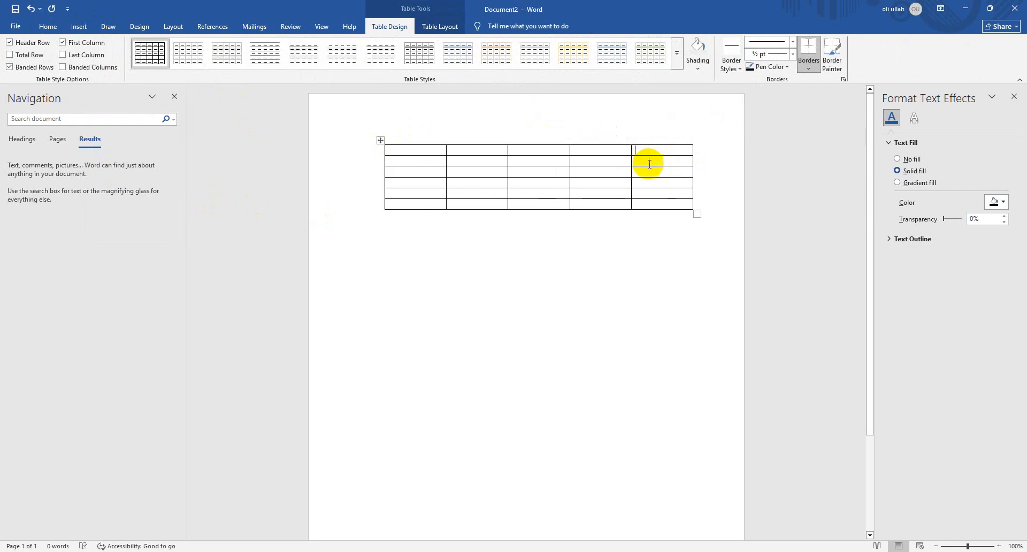
# Delete the entire last column of the table
pyautogui.moveTo(664, 208); pyautogui.dragTo(647, 155)
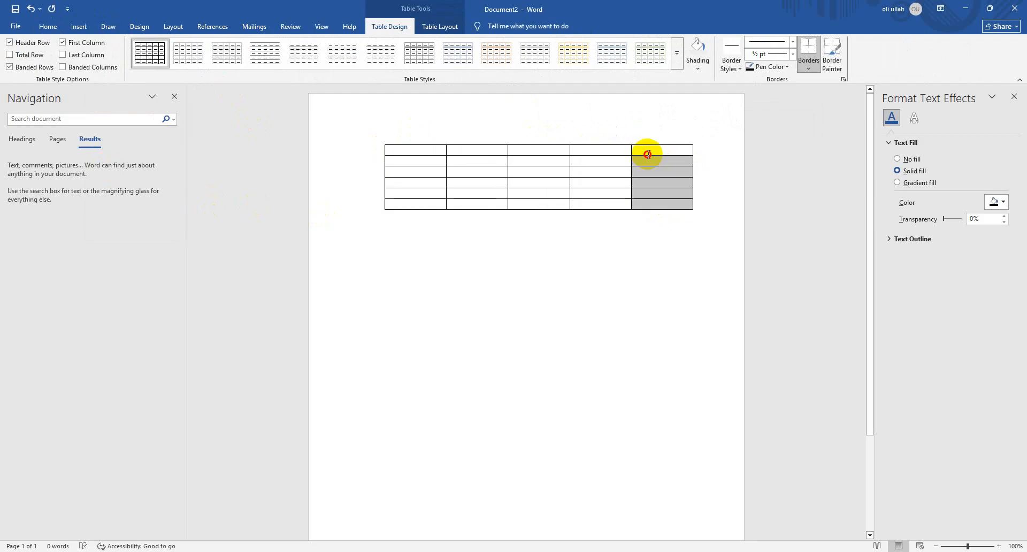
pyautogui.rightClick(646, 154)
pyautogui.click(633, 206)
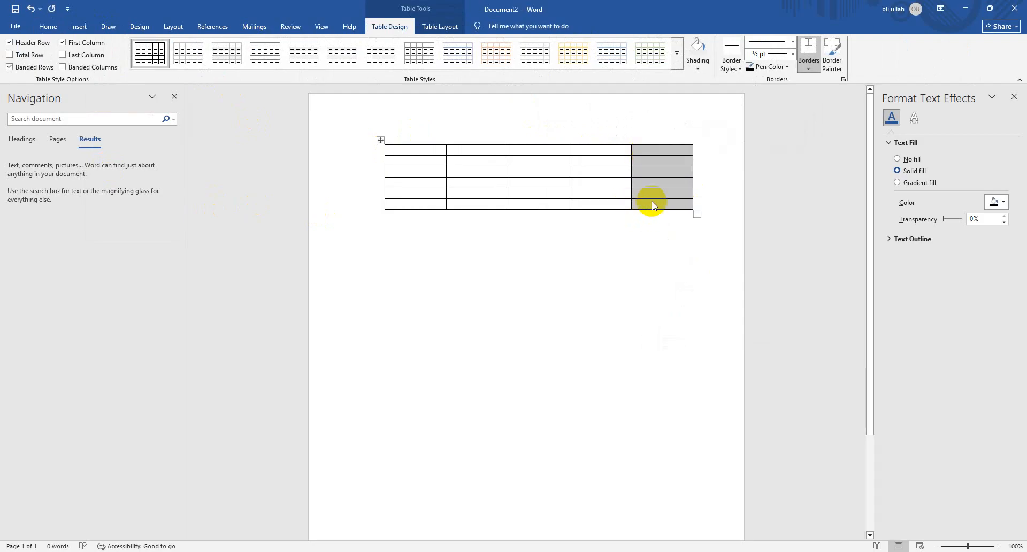
pyautogui.click(651, 202)
pyautogui.rightClick(651, 202)
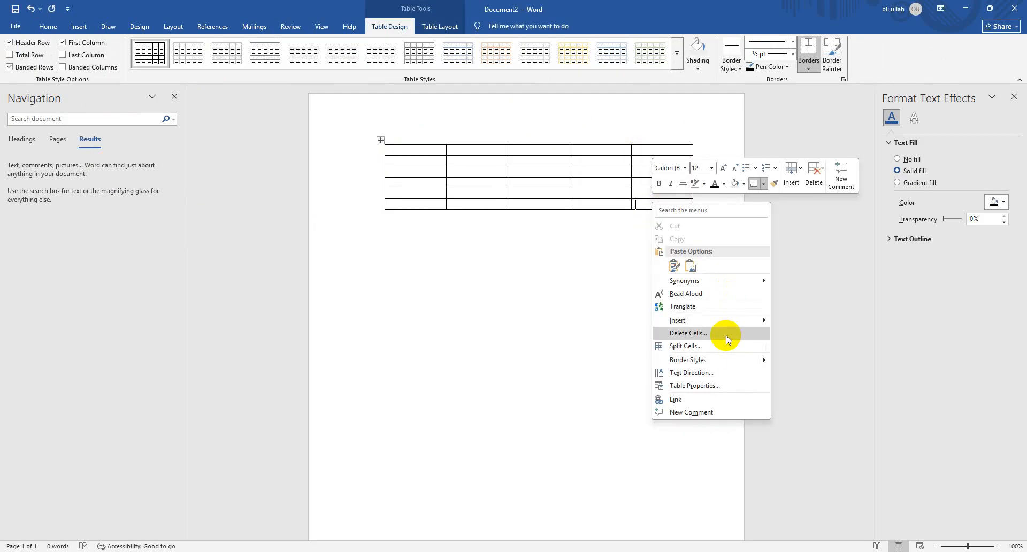
pyautogui.click(689, 332)
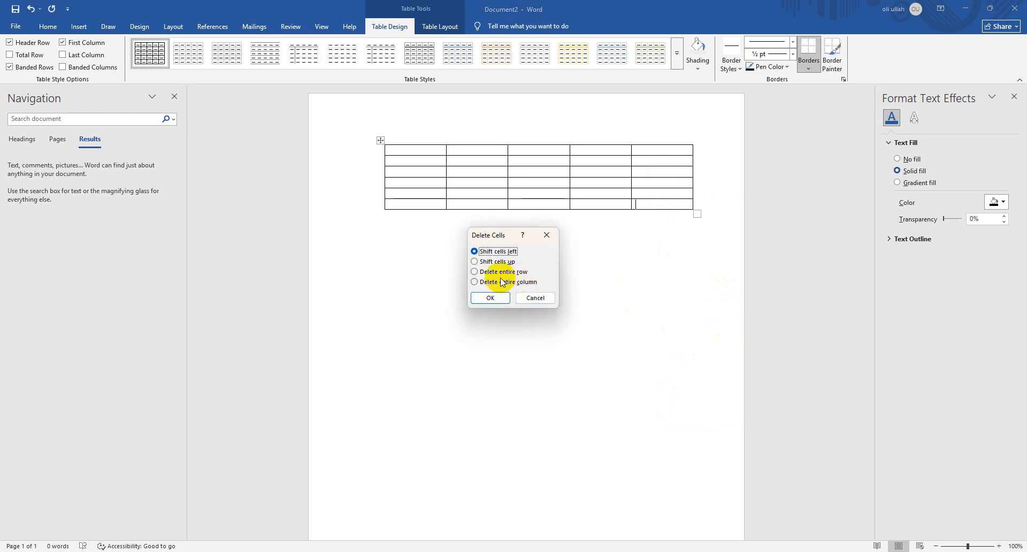
pyautogui.click(491, 297)
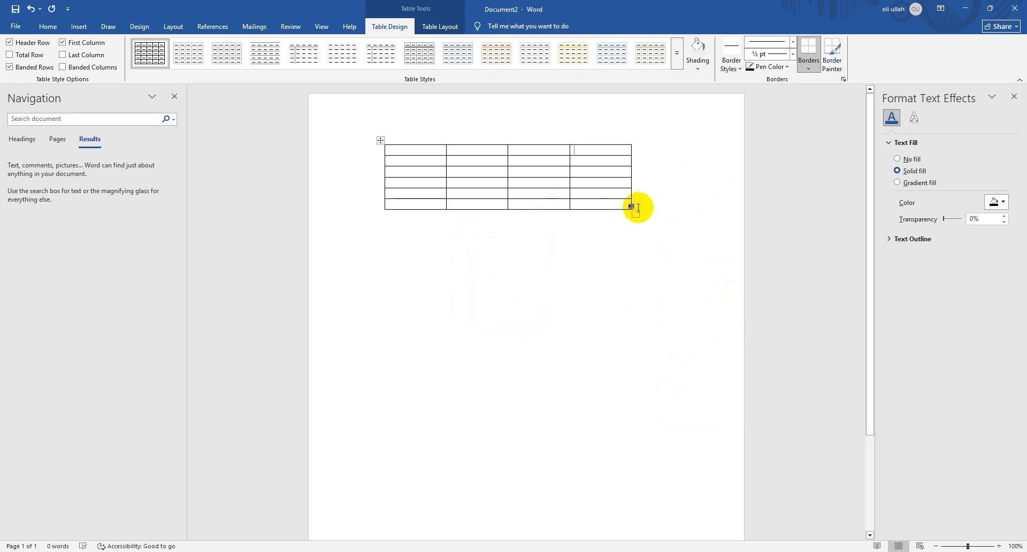
# Enlarge the table from its lower-right corner so it extends slightly past the right margin with taller rows
pyautogui.moveTo(638, 214); pyautogui.dragTo(692, 209)
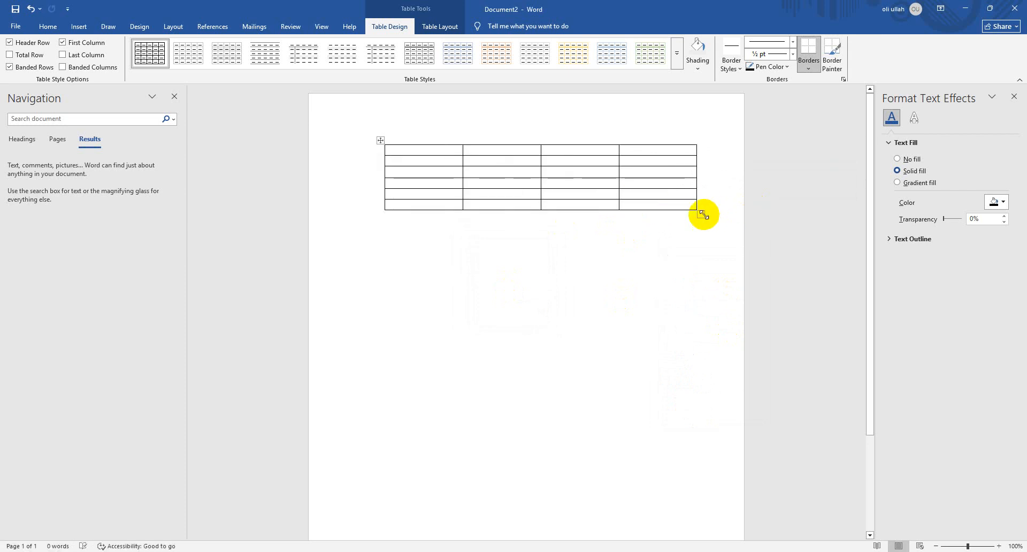
pyautogui.hotkey('ctrl', 'z')
pyautogui.click(635, 213)
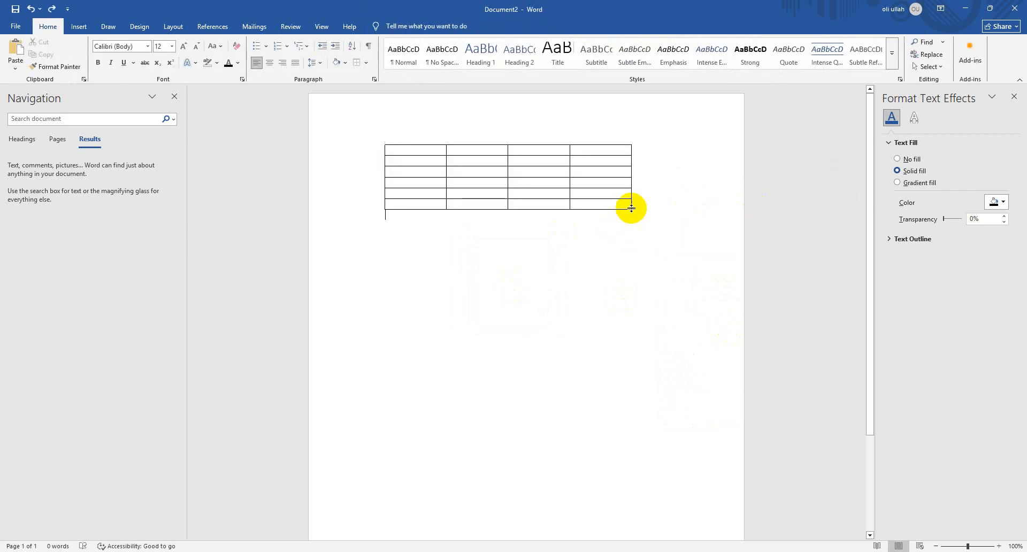
pyautogui.moveTo(636, 215); pyautogui.dragTo(709, 223)
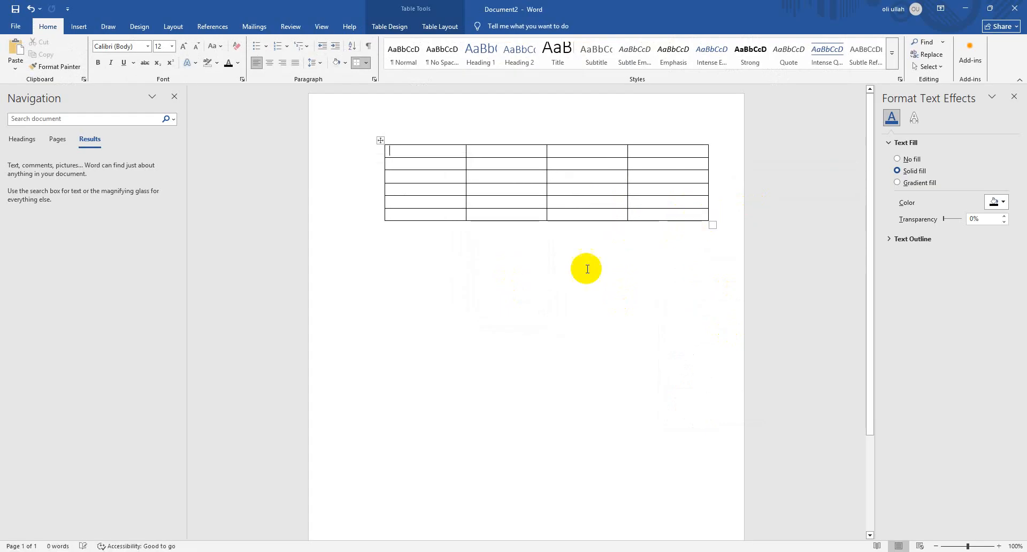
pyautogui.click(471, 189)
pyautogui.click(381, 142)
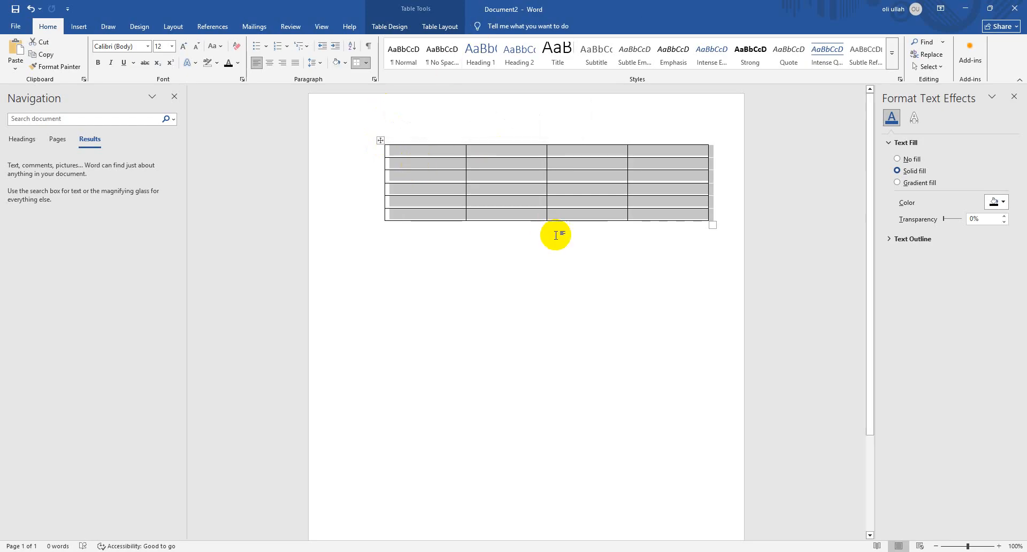
pyautogui.click(534, 295)
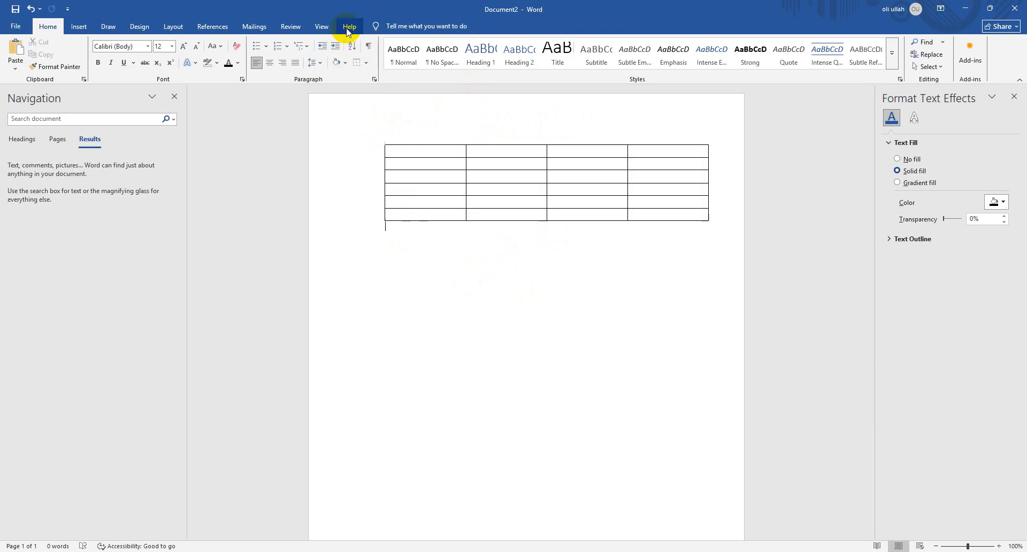
pyautogui.click(394, 152)
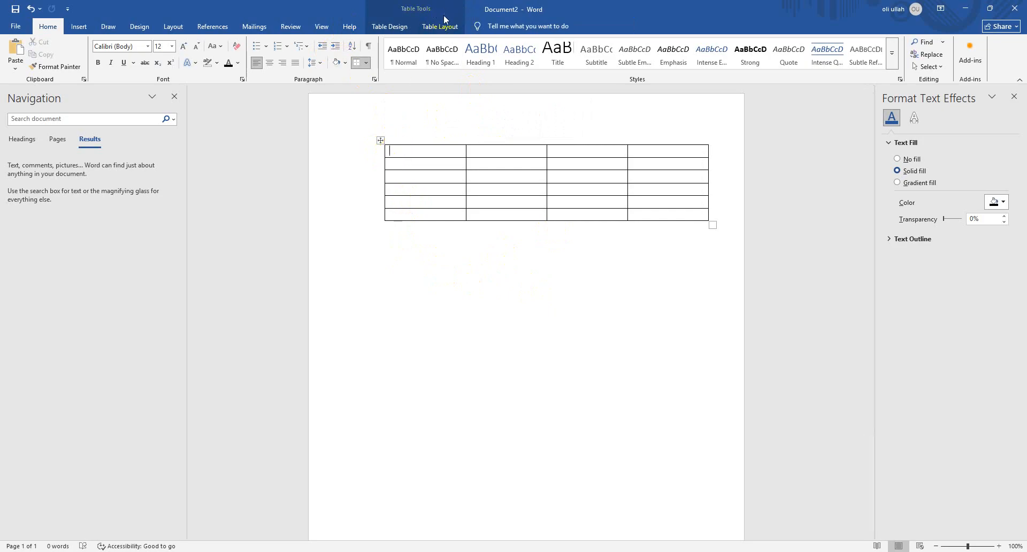
# Draw a rounded rectangle about 2.2" high and 2.84" wide below the table and delete it again
pyautogui.click(75, 31)
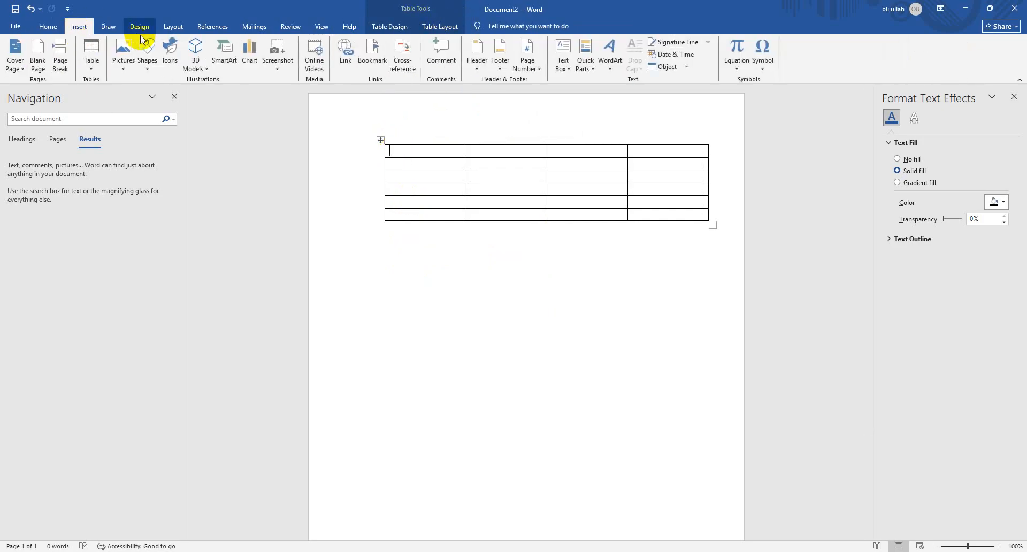
pyautogui.click(147, 53)
pyautogui.click(445, 295)
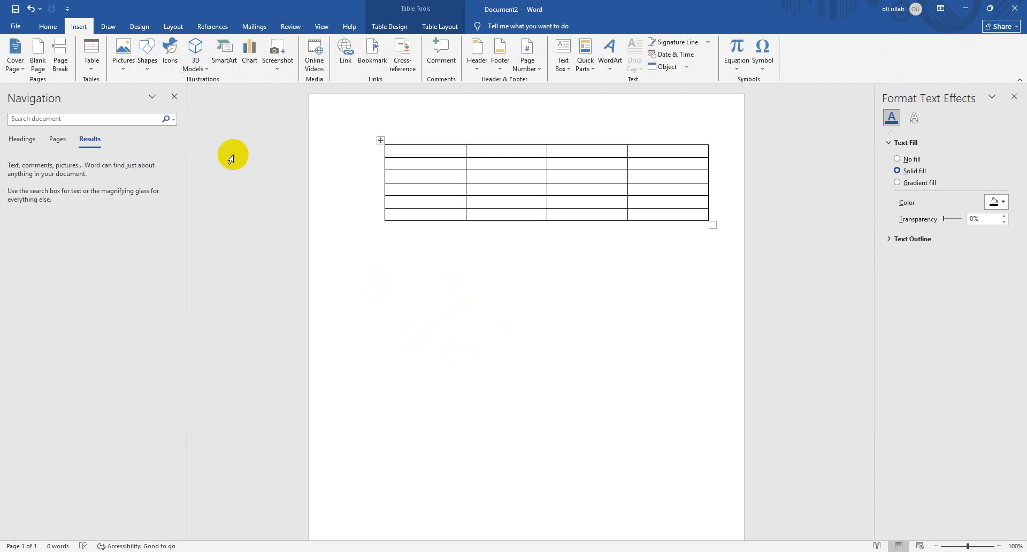
pyautogui.click(152, 56)
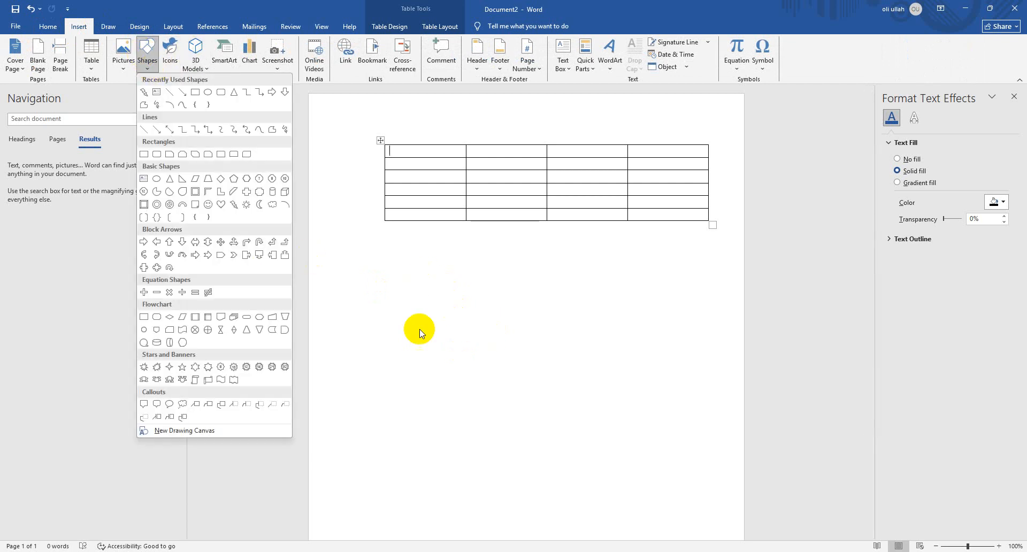
pyautogui.click(157, 154)
pyautogui.moveTo(402, 292)
pyautogui.mouseDown()
pyautogui.moveTo(520, 367)
pyautogui.moveTo(550, 405)
pyautogui.mouseUp()
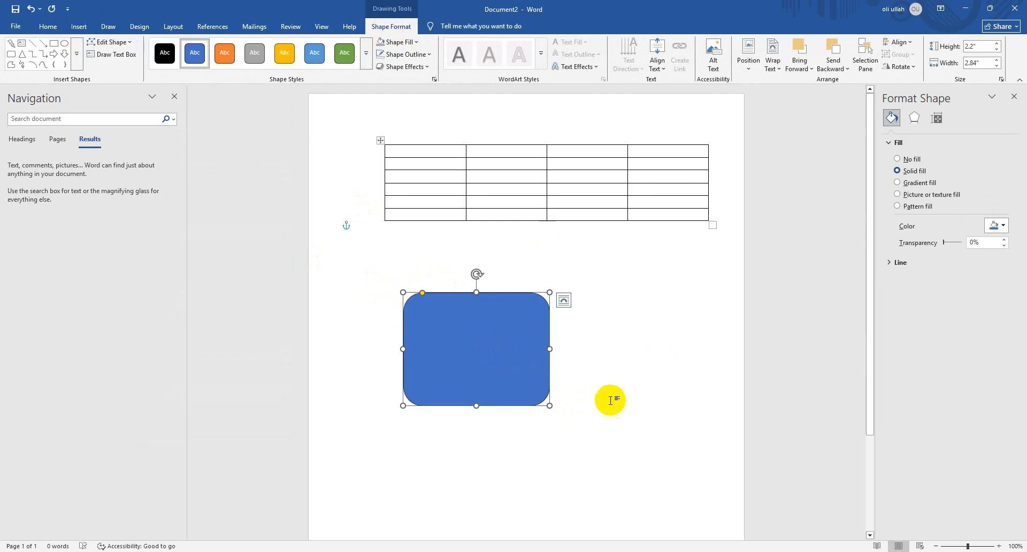
pyautogui.press('Delete')
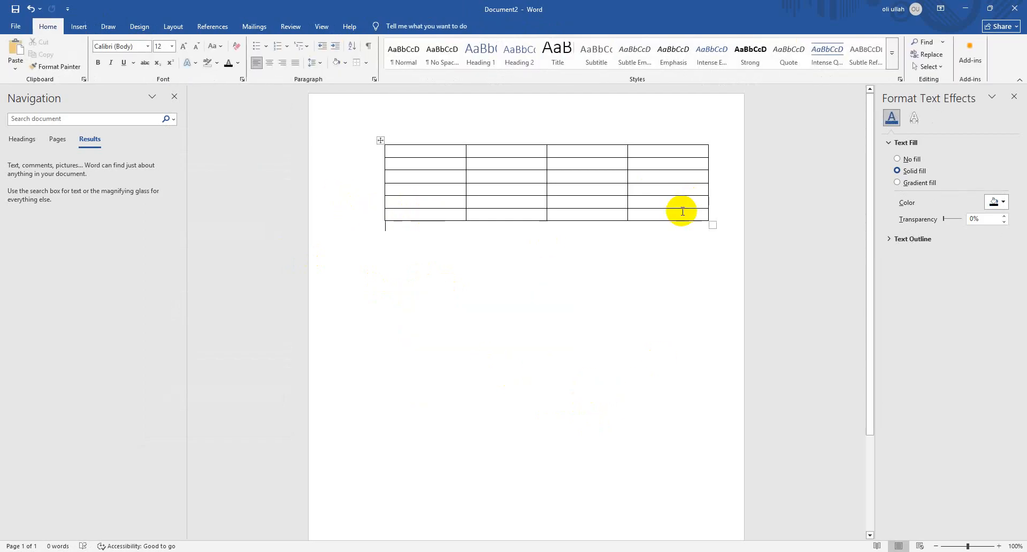
# Restyle the whole table, trying a gold banded style with a solid header before applying the light green banded grid style
pyautogui.moveTo(682, 211); pyautogui.dragTo(349, 142)
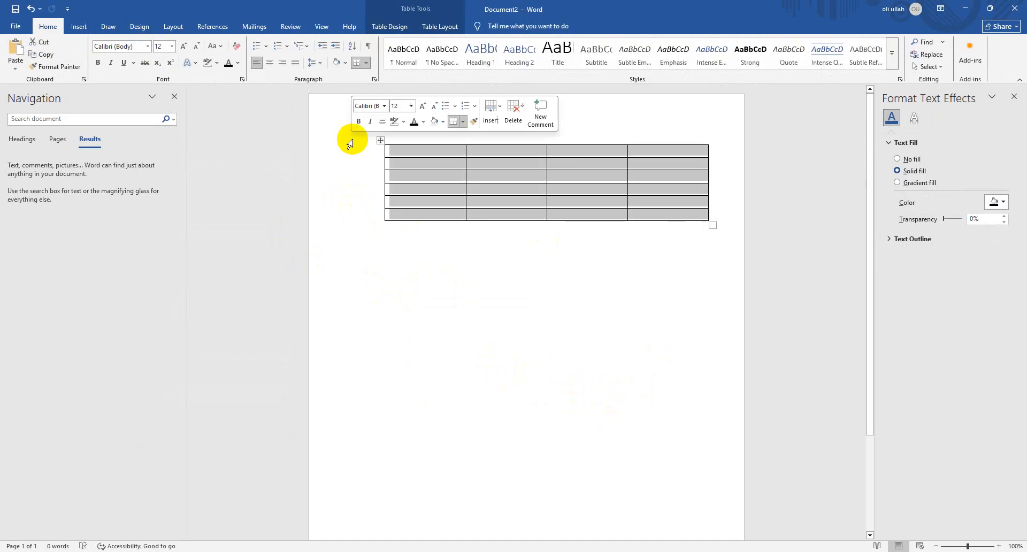
pyautogui.click(388, 28)
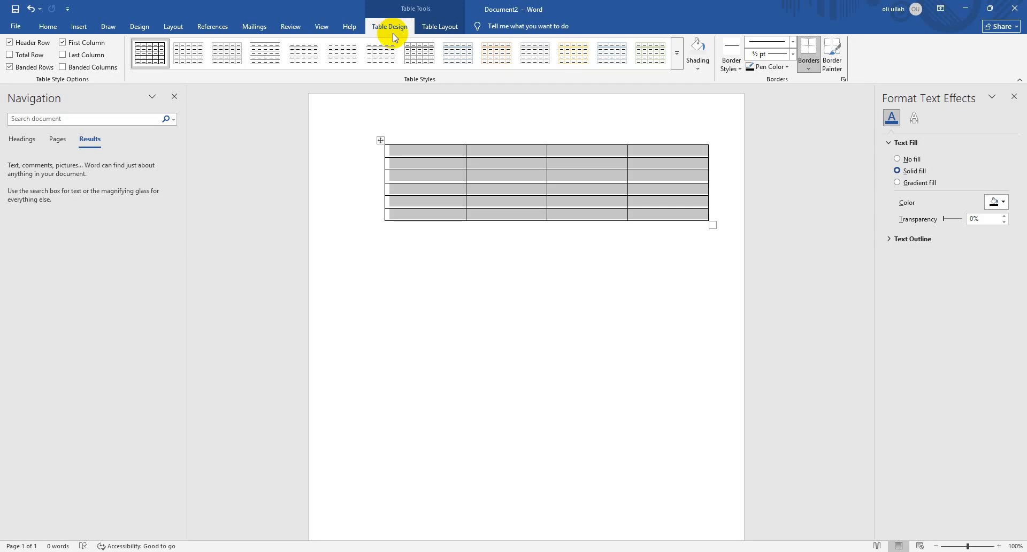
pyautogui.click(676, 65)
pyautogui.click(572, 142)
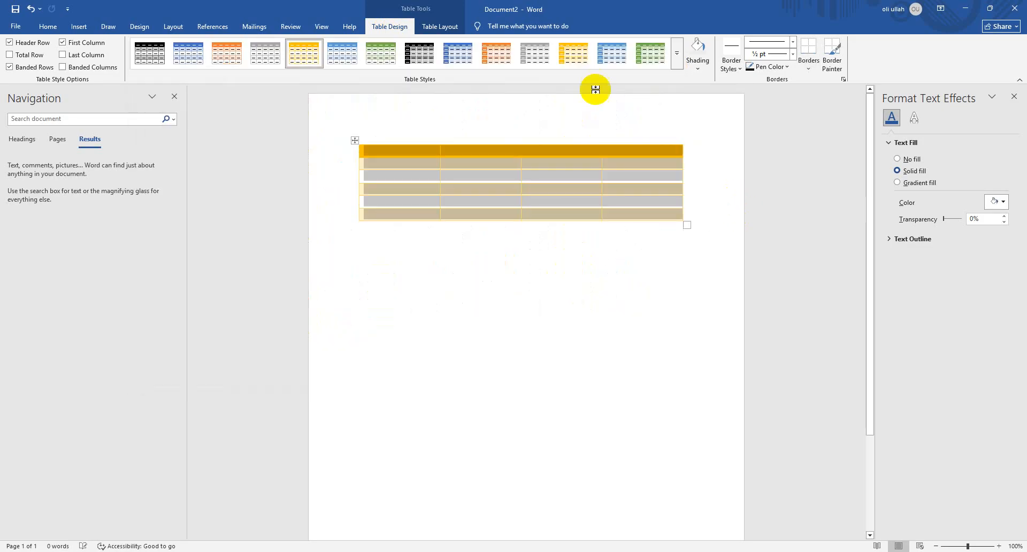
pyautogui.click(677, 55)
pyautogui.click(644, 172)
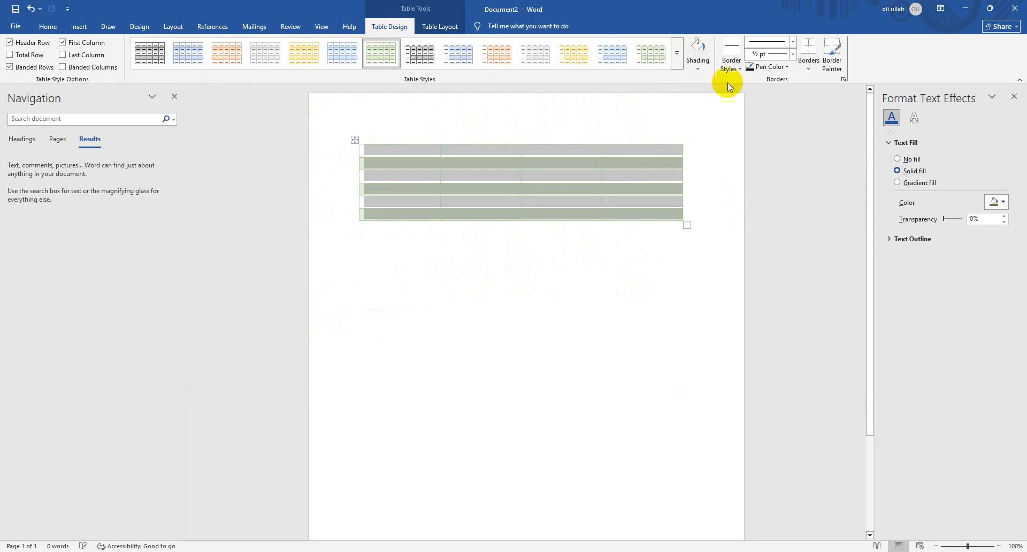
# Paint the border below the table's first row in orange at ½ pt, across the full table width
pyautogui.click(783, 68)
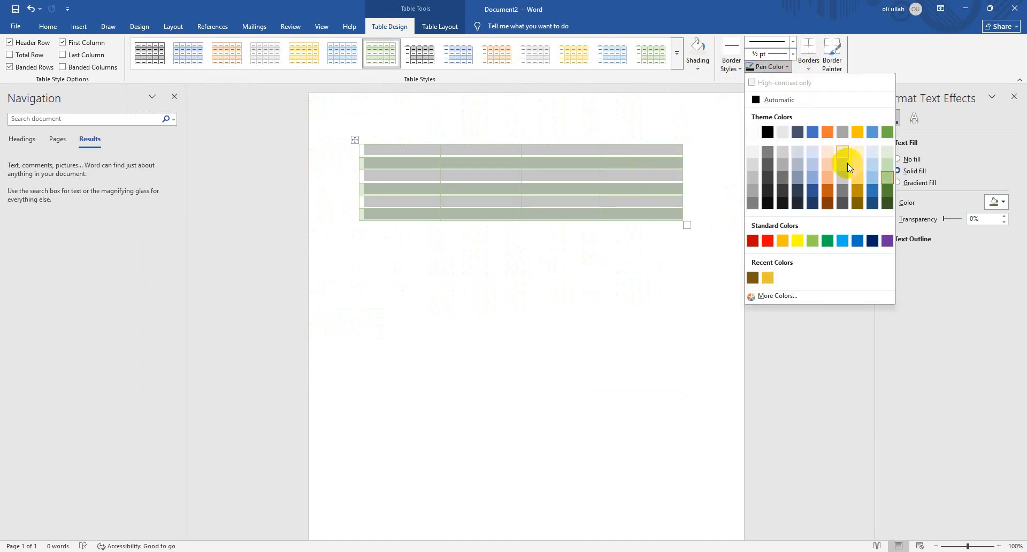
pyautogui.click(833, 135)
pyautogui.moveTo(361, 208); pyautogui.dragTo(654, 202)
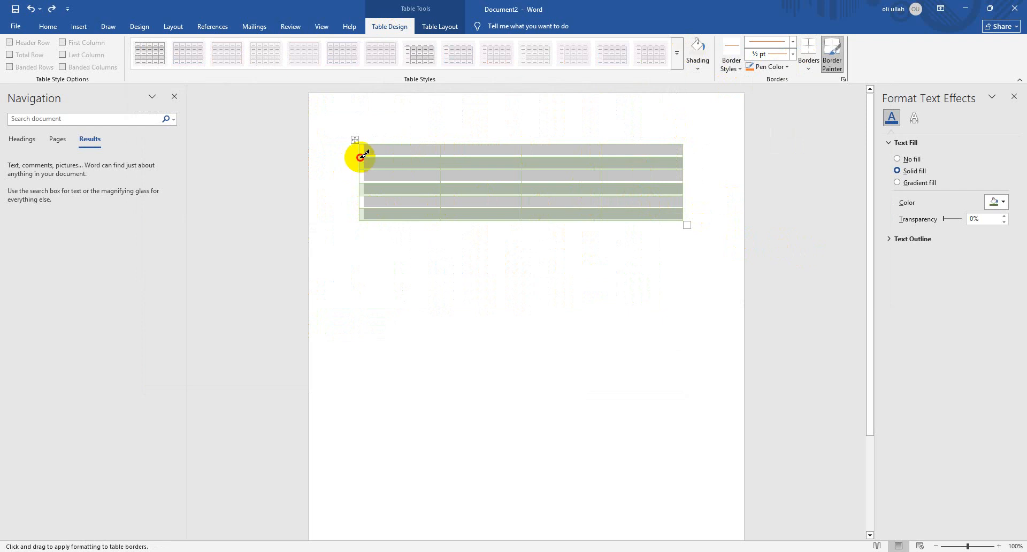
pyautogui.moveTo(362, 155); pyautogui.dragTo(695, 152)
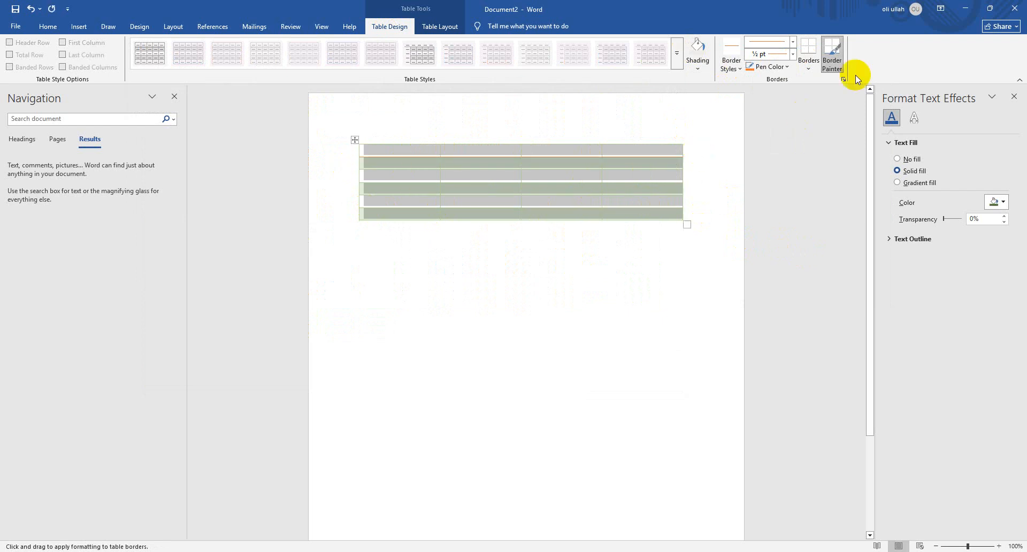
# Set the border weight to 6 pt, repaint the orange line below the first row, and undo that stroke
pyautogui.click(788, 71)
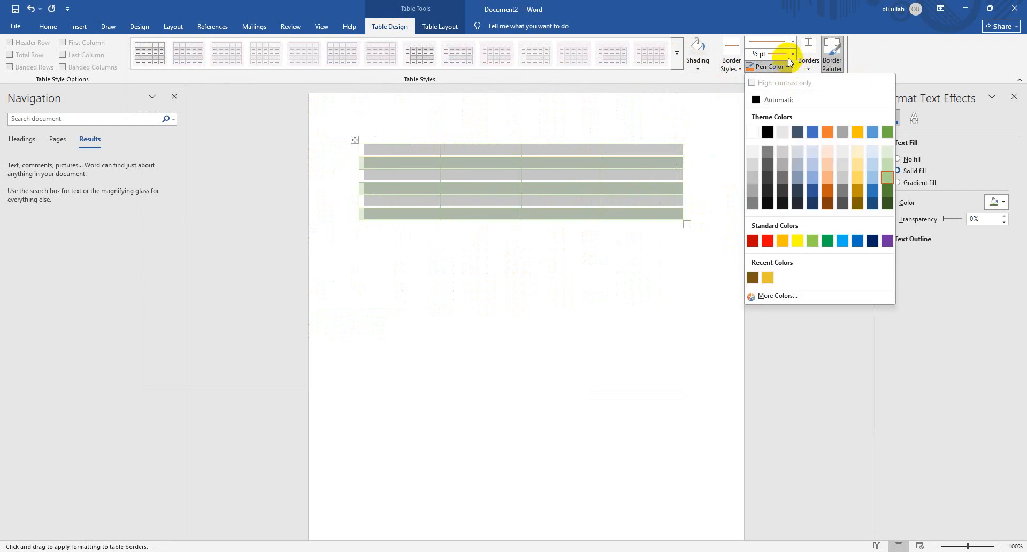
pyautogui.click(792, 55)
pyautogui.click(776, 180)
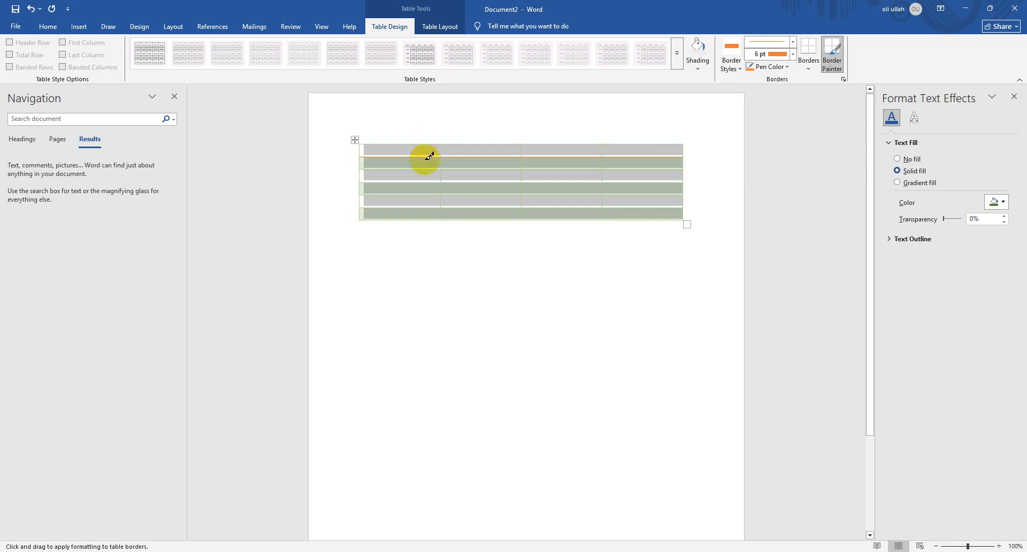
pyautogui.moveTo(361, 157); pyautogui.dragTo(667, 147)
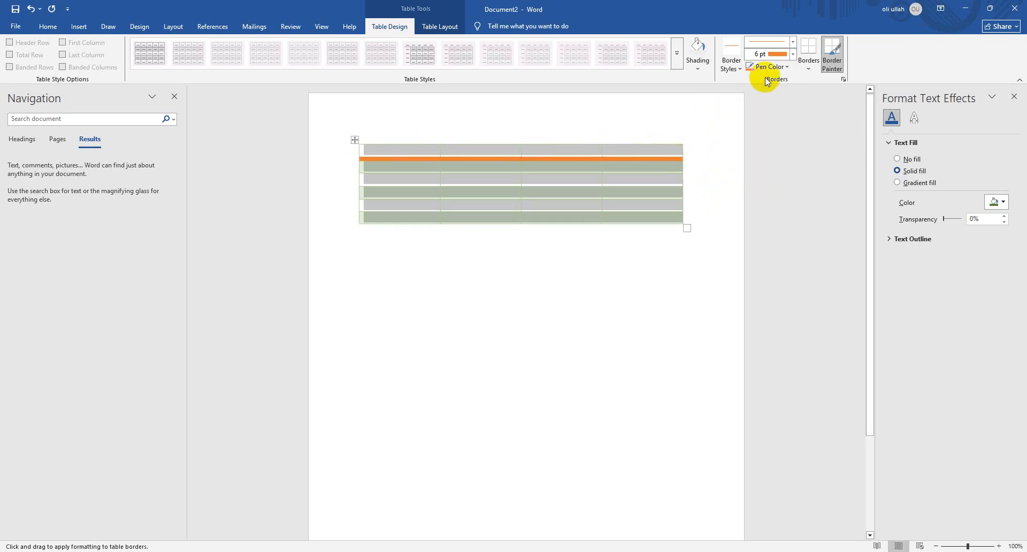
pyautogui.hotkey('ctrl', 'z')
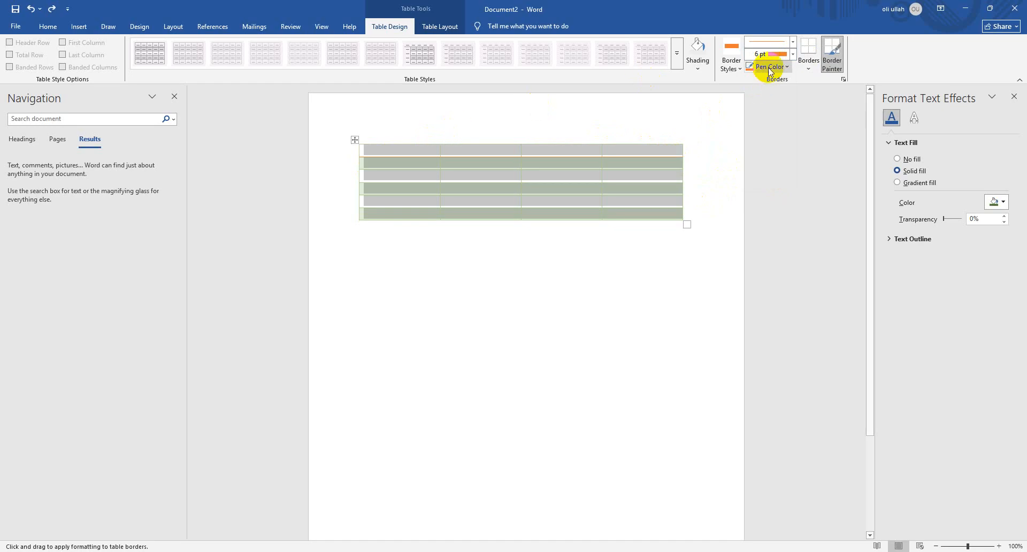
# Shade the whole table light gray, then delete the table from the page
pyautogui.click(808, 60)
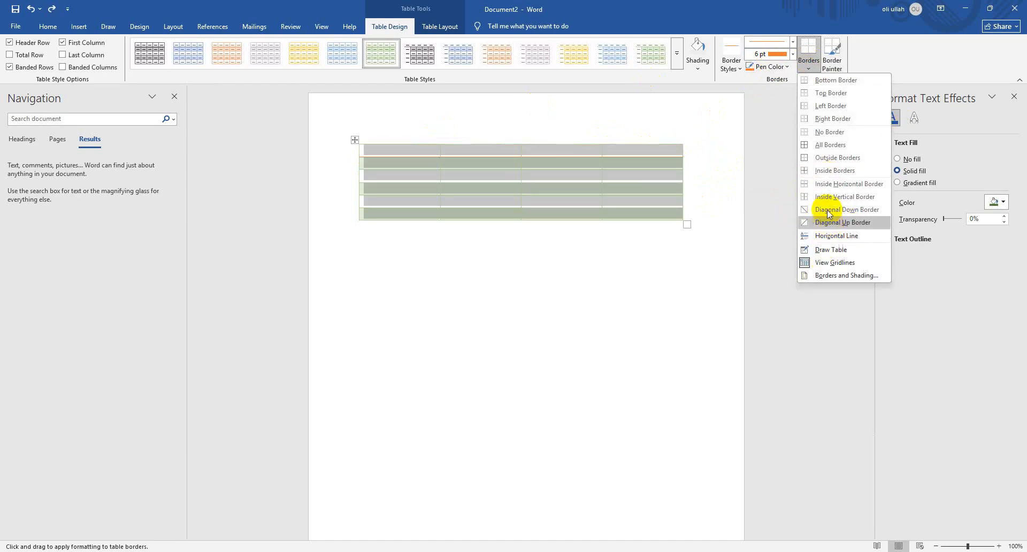
pyautogui.click(611, 266)
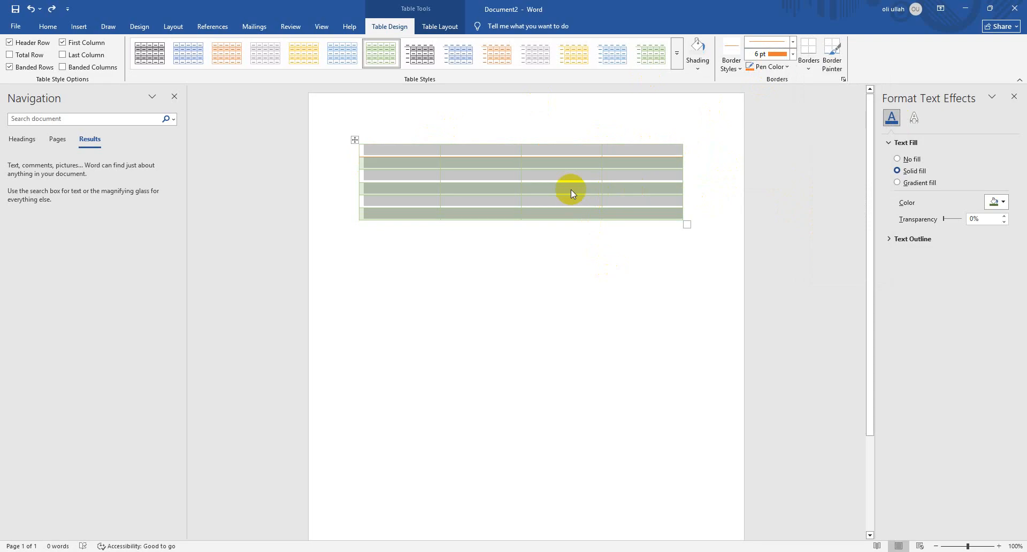
pyautogui.click(697, 65)
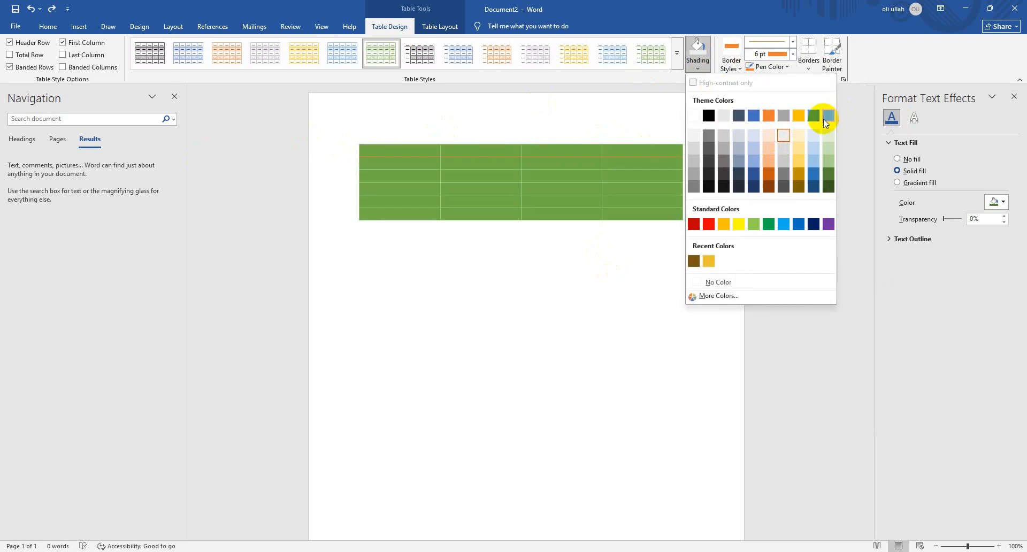
pyautogui.click(726, 115)
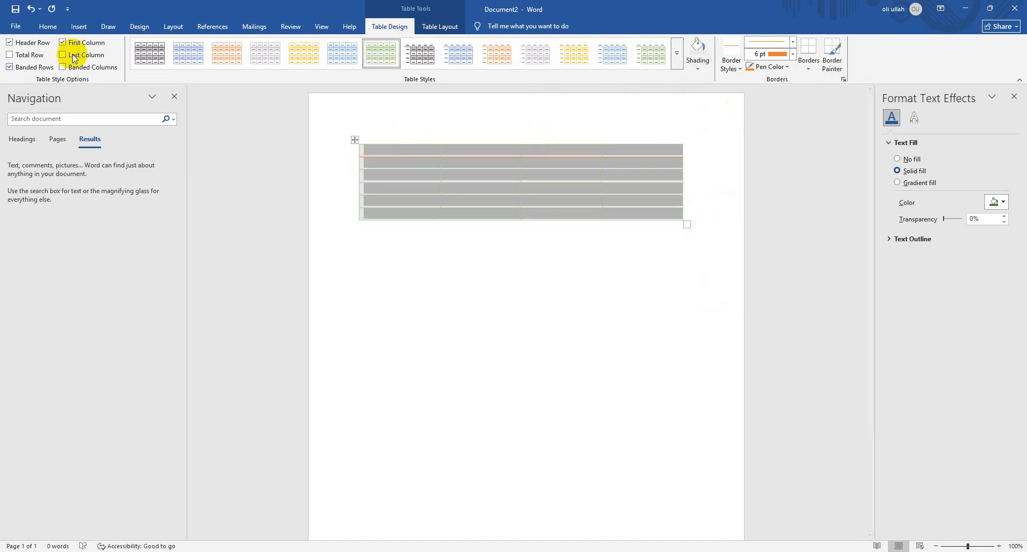
pyautogui.press('BackSpace')
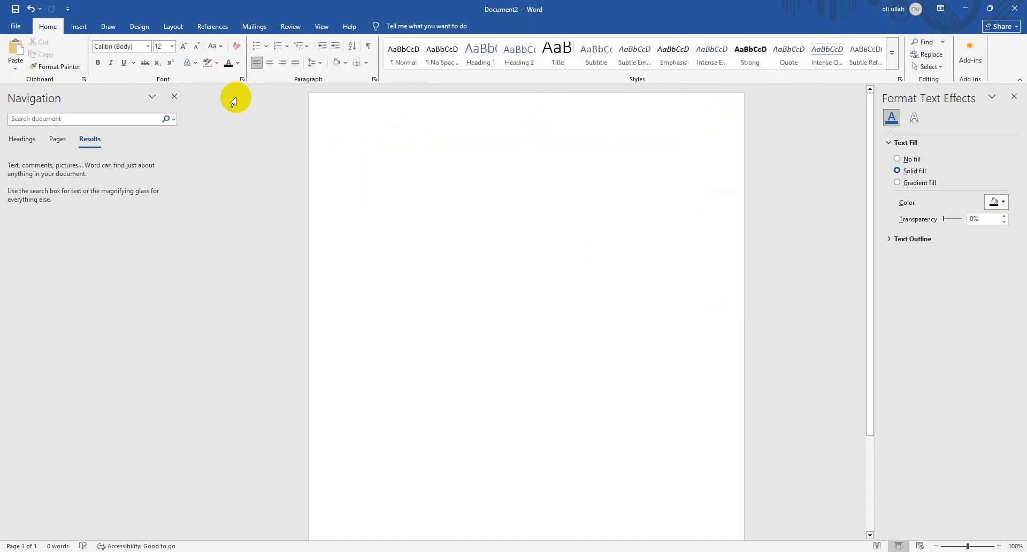
# Draw a table about 2.13" high and 5.99" wide by hand and divide it into three columns and two rows
pyautogui.click(79, 27)
pyautogui.click(99, 69)
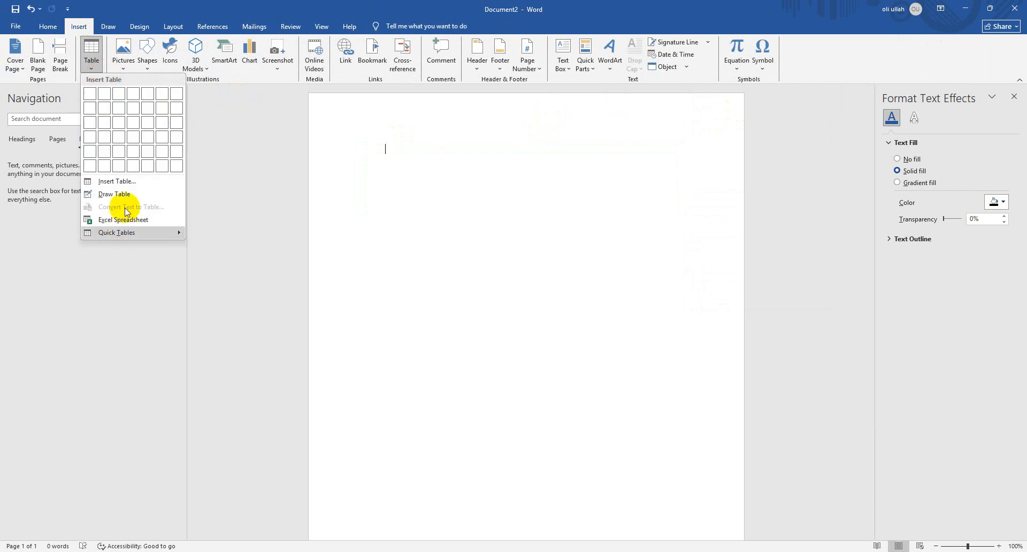
pyautogui.click(129, 195)
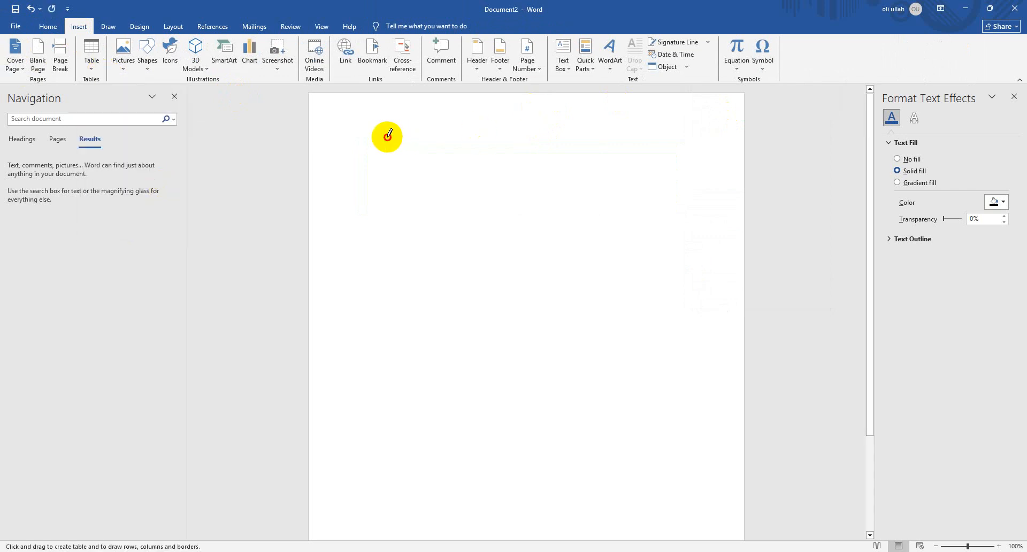
pyautogui.moveTo(386, 145)
pyautogui.mouseDown()
pyautogui.moveTo(694, 243)
pyautogui.moveTo(695, 259)
pyautogui.mouseUp()
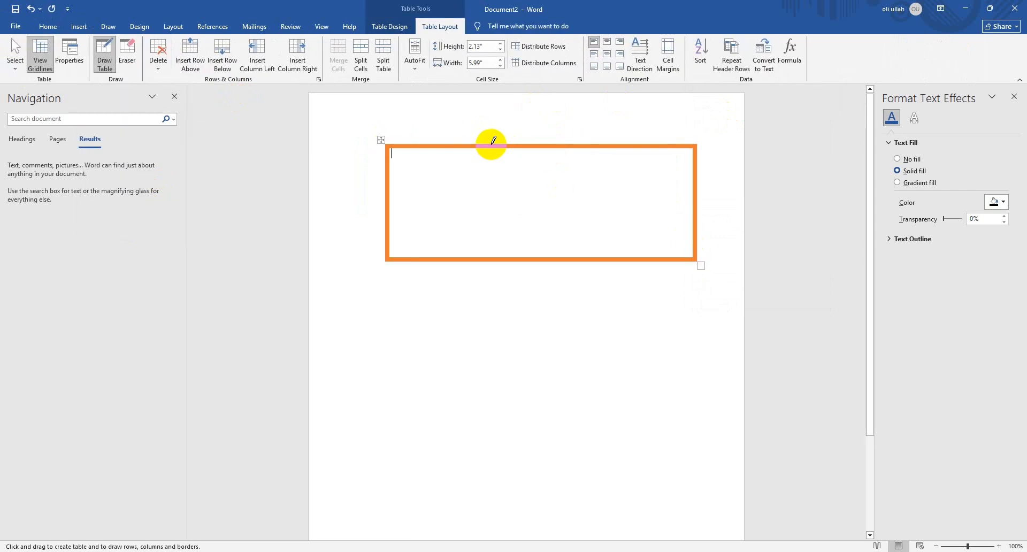
pyautogui.moveTo(485, 144)
pyautogui.mouseDown()
pyautogui.moveTo(507, 199)
pyautogui.moveTo(565, 259)
pyautogui.moveTo(491, 259)
pyautogui.mouseUp()
pyautogui.moveTo(613, 144); pyautogui.dragTo(608, 259)
pyautogui.moveTo(387, 202); pyautogui.dragTo(683, 199)
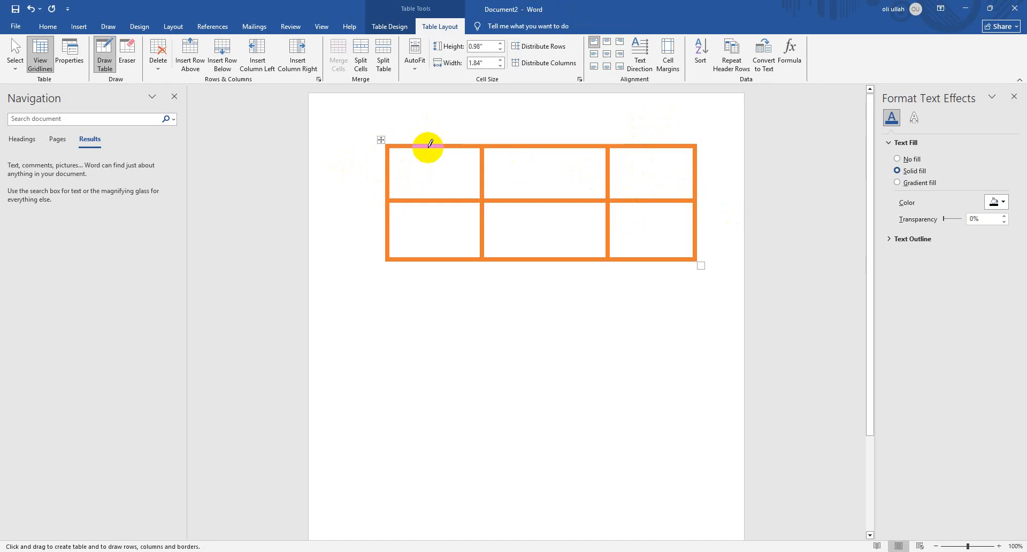
# Draw a vertical line through the last column in a 3 pt thin-thick-thin line style, splitting the column in two
pyautogui.click(393, 26)
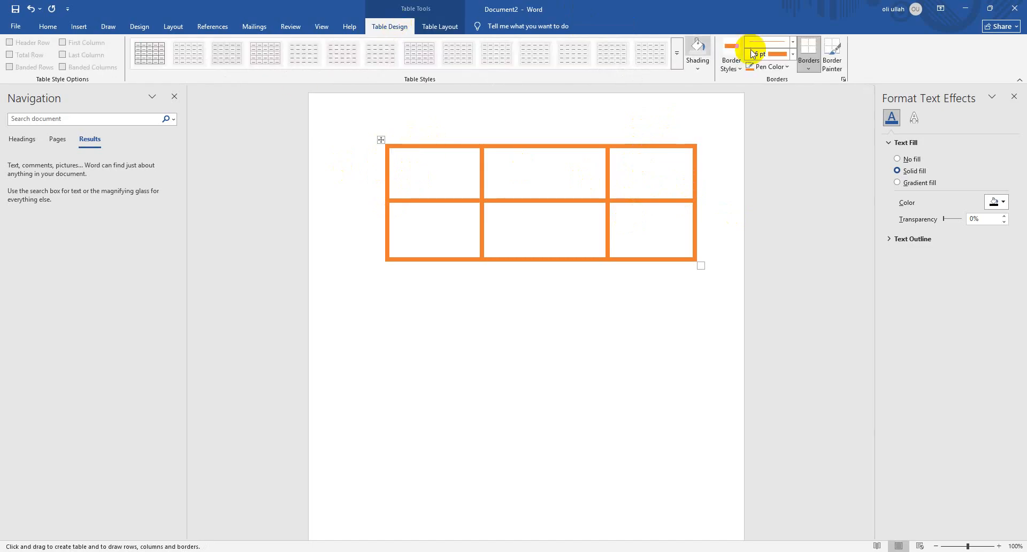
pyautogui.click(793, 54)
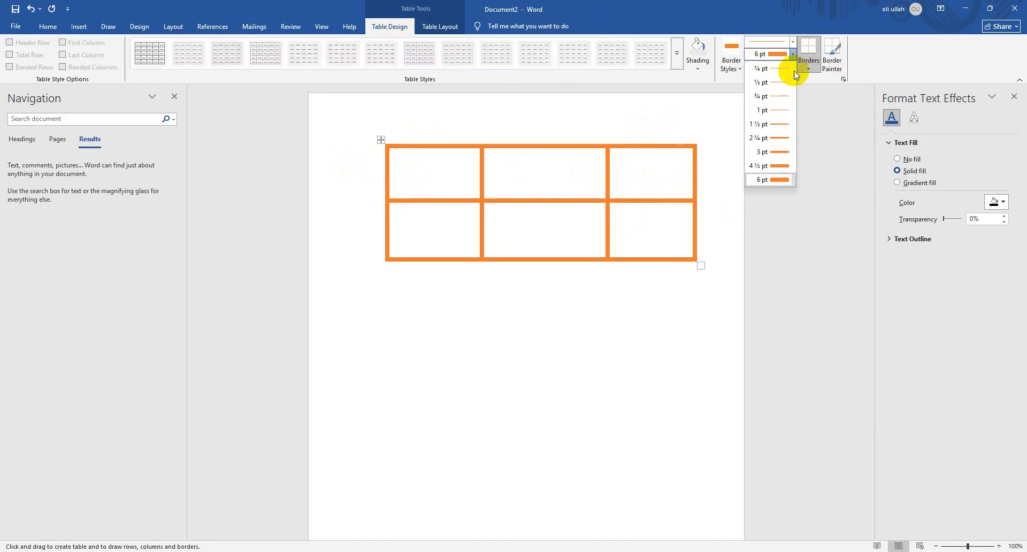
pyautogui.click(763, 155)
pyautogui.click(791, 43)
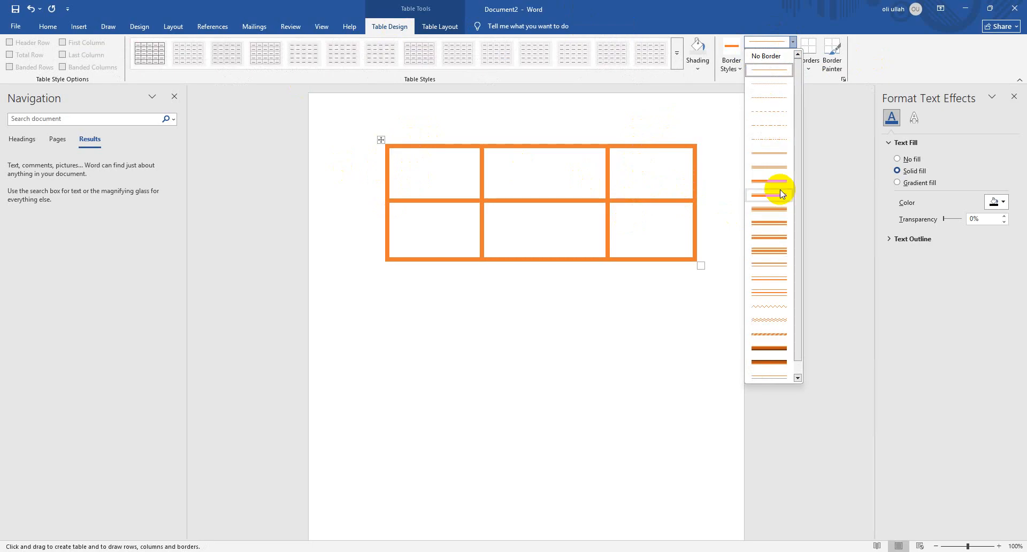
pyautogui.click(776, 253)
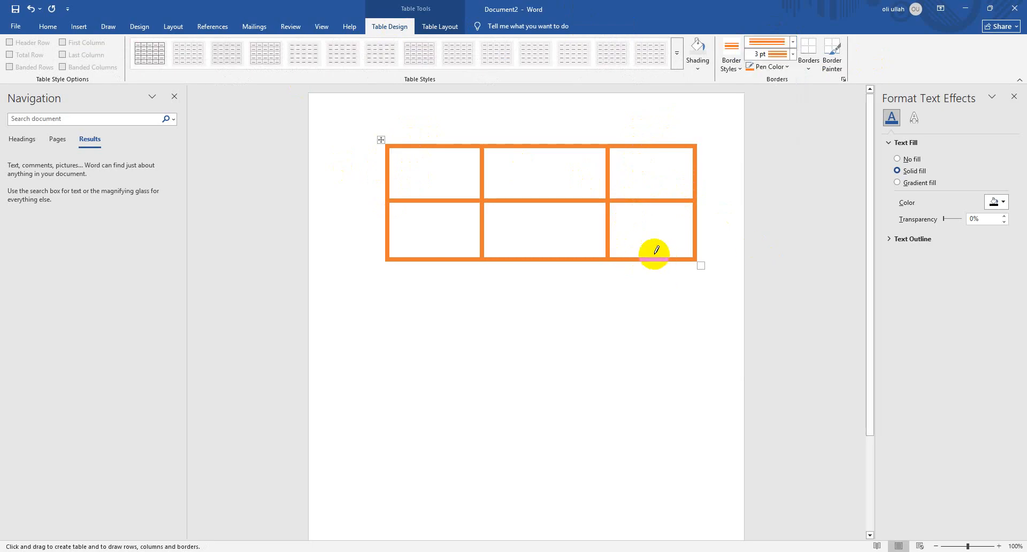
pyautogui.moveTo(643, 148); pyautogui.dragTo(644, 148)
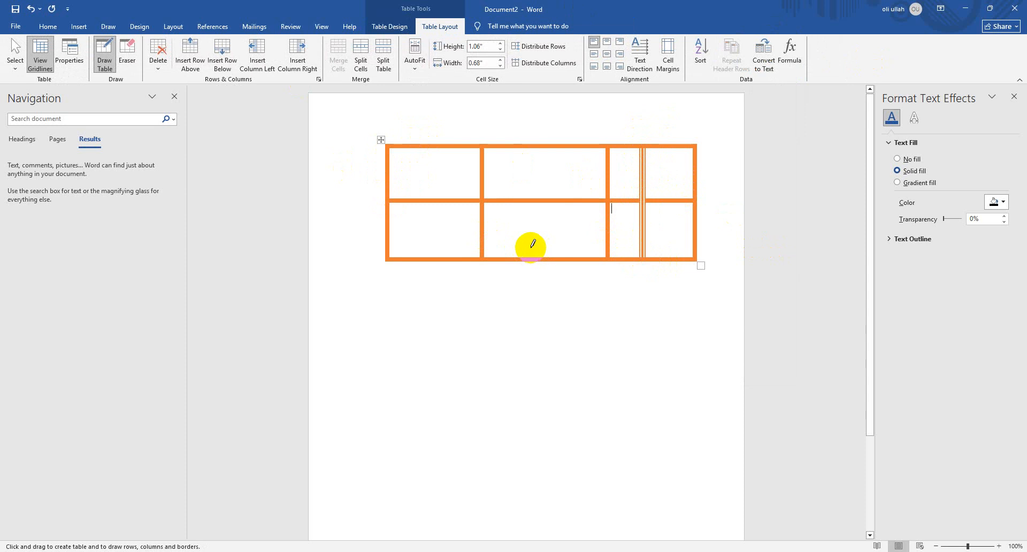
# Delete the whole drawn table and insert an Excel spreadsheet in its place
pyautogui.hotkey('ctrl', 'a')
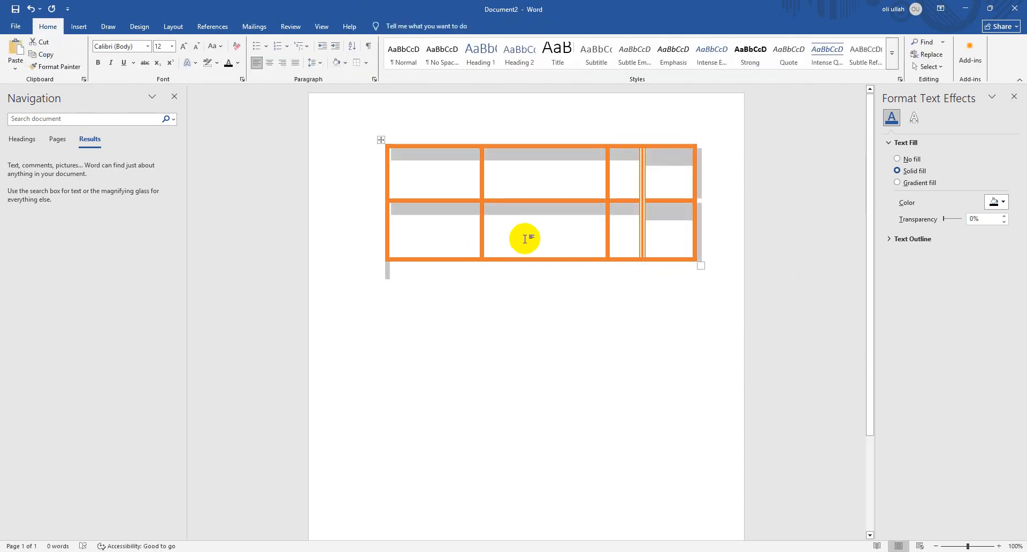
pyautogui.press('Delete')
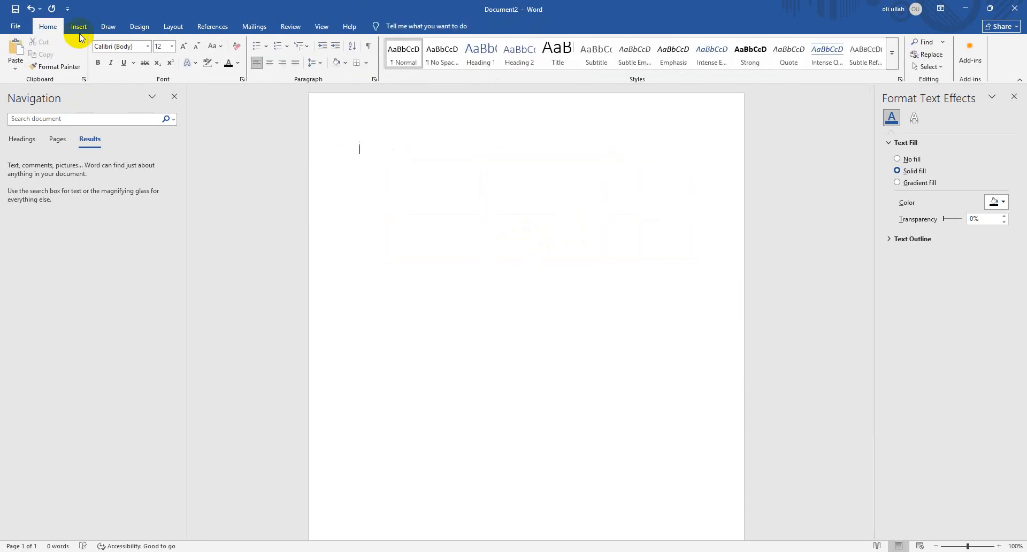
pyautogui.click(79, 27)
pyautogui.click(99, 68)
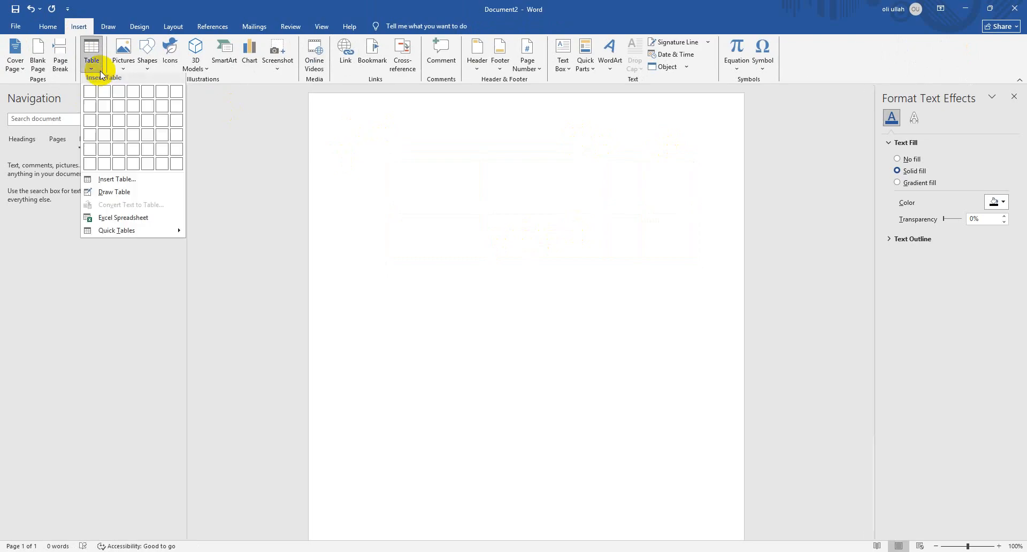
pyautogui.click(161, 215)
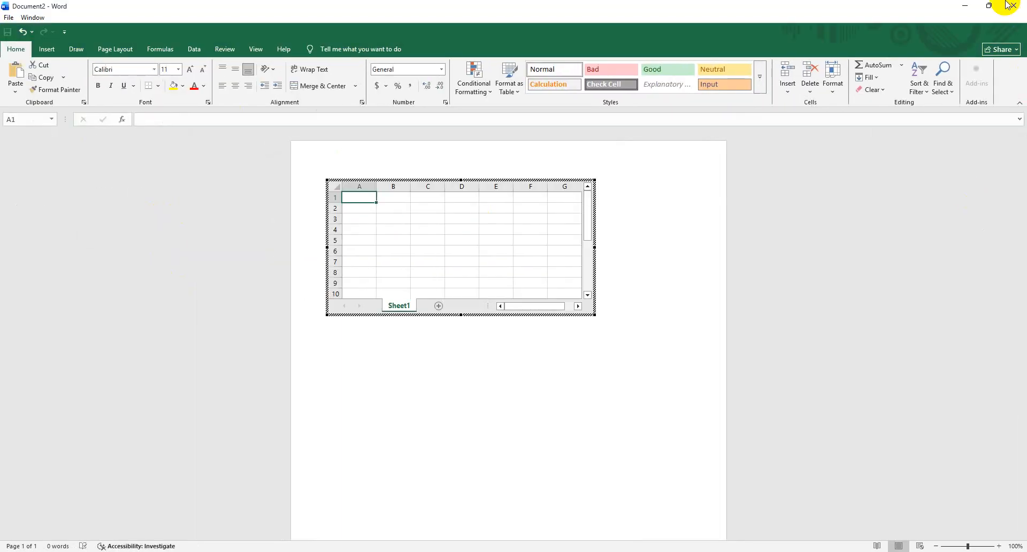
# Close the document without saving its changes and create a new blank document
pyautogui.click(1003, 12)
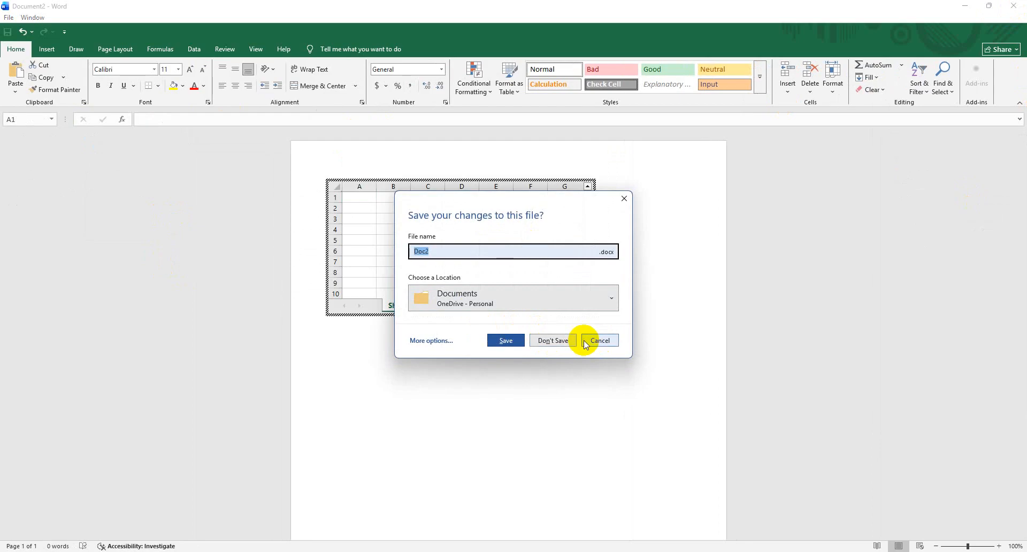
pyautogui.click(568, 342)
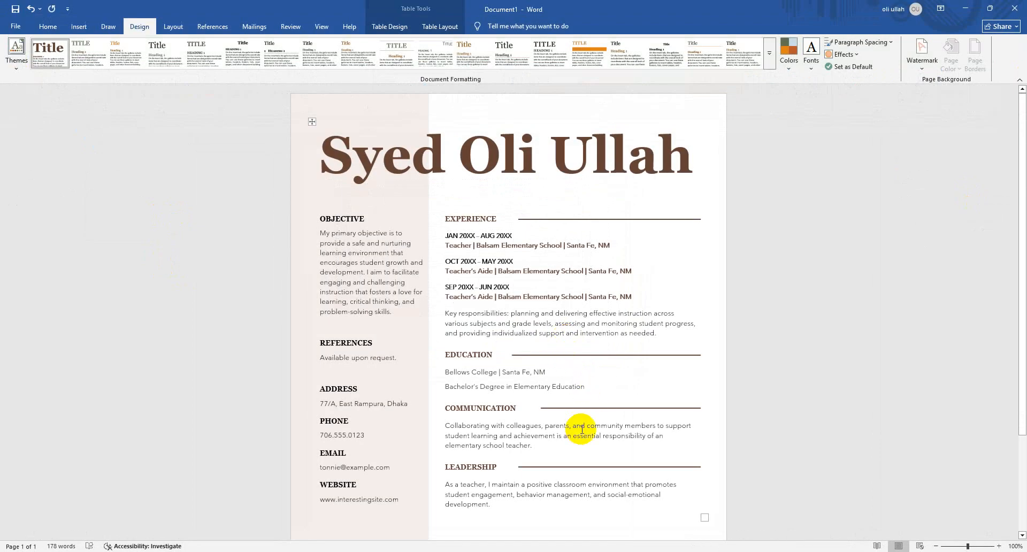
pyautogui.hotkey('ctrl', 'n')
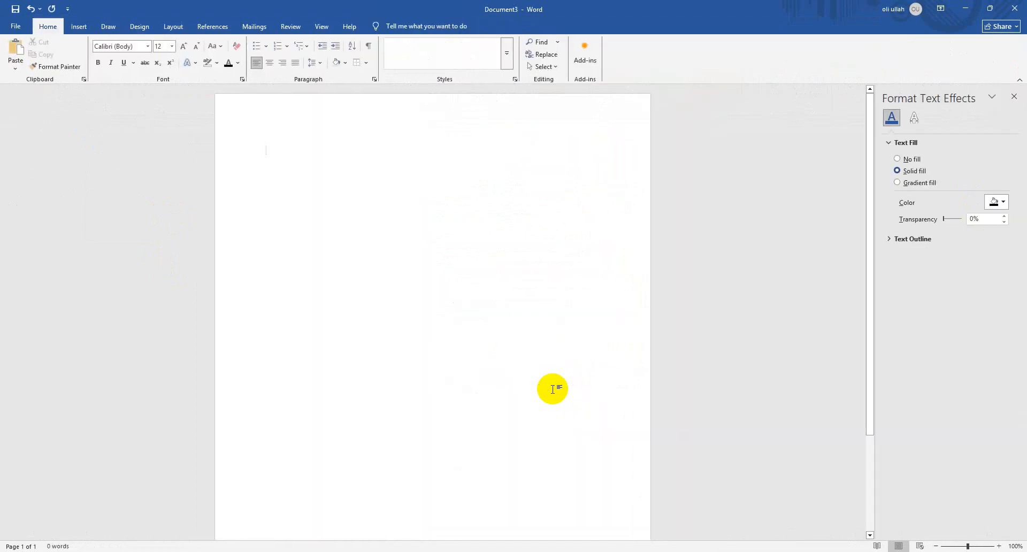
# Look through the Quick Tables gallery, including its calendar, matrix, tabular list and subhead designs, without inserting one
pyautogui.click(81, 27)
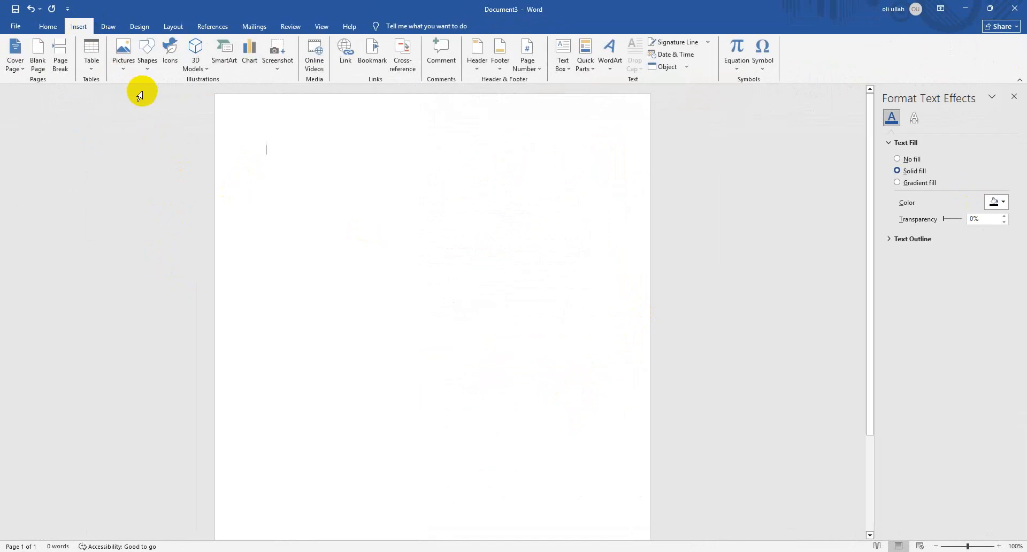
pyautogui.click(92, 60)
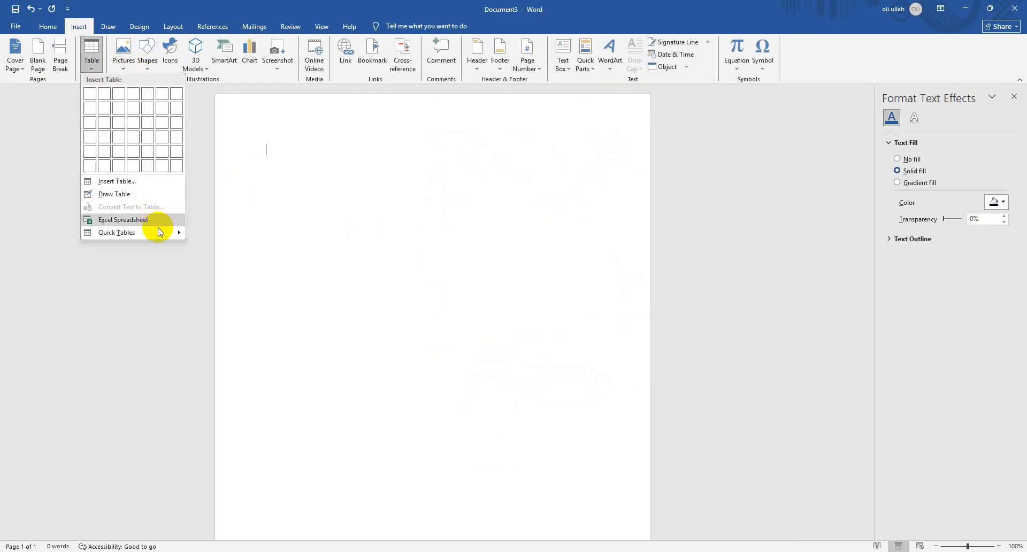
pyautogui.moveTo(160, 231)
pyautogui.scroll(-5, 314, 263)
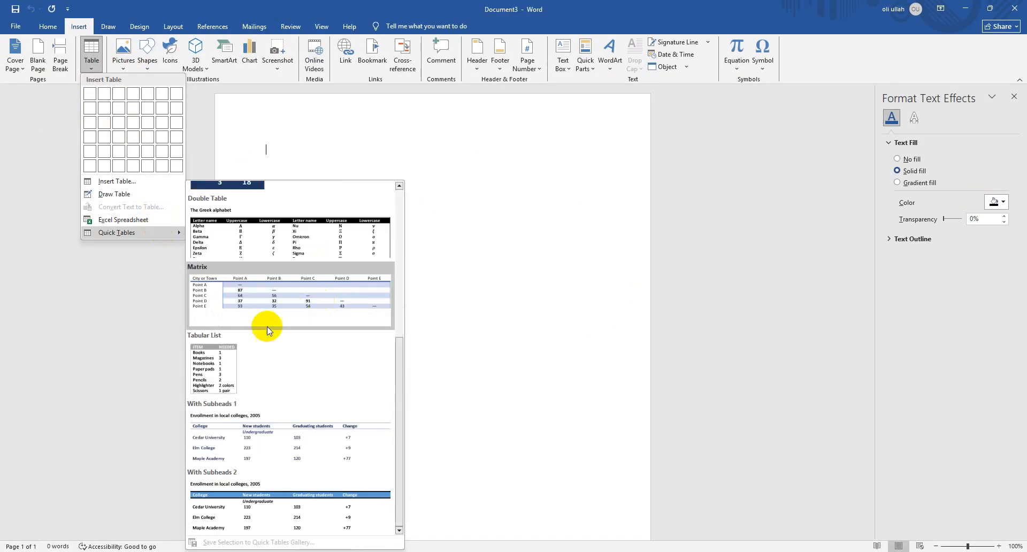
pyautogui.scroll(3, 225, 259)
pyautogui.scroll(-3, 252, 271)
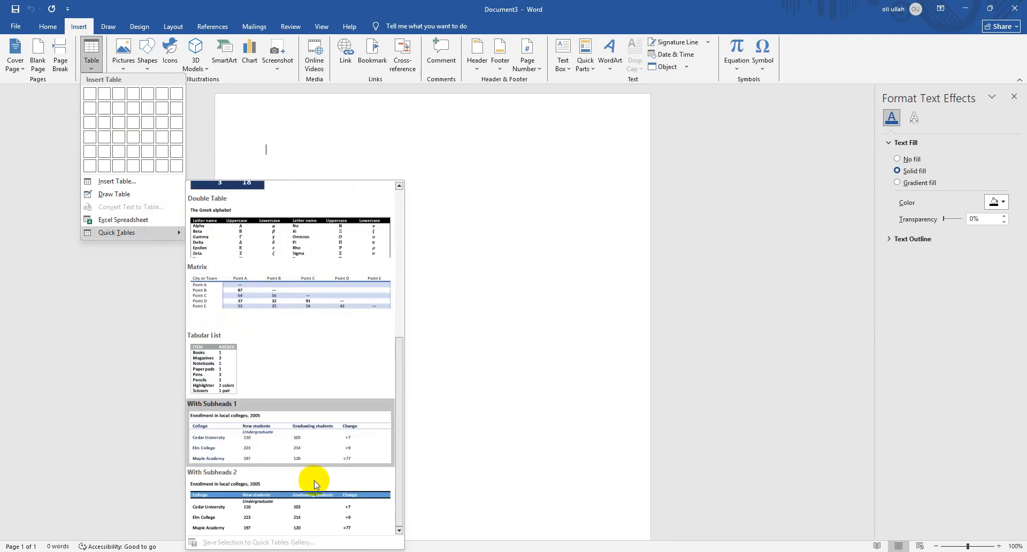
pyautogui.scroll(3, 262, 310)
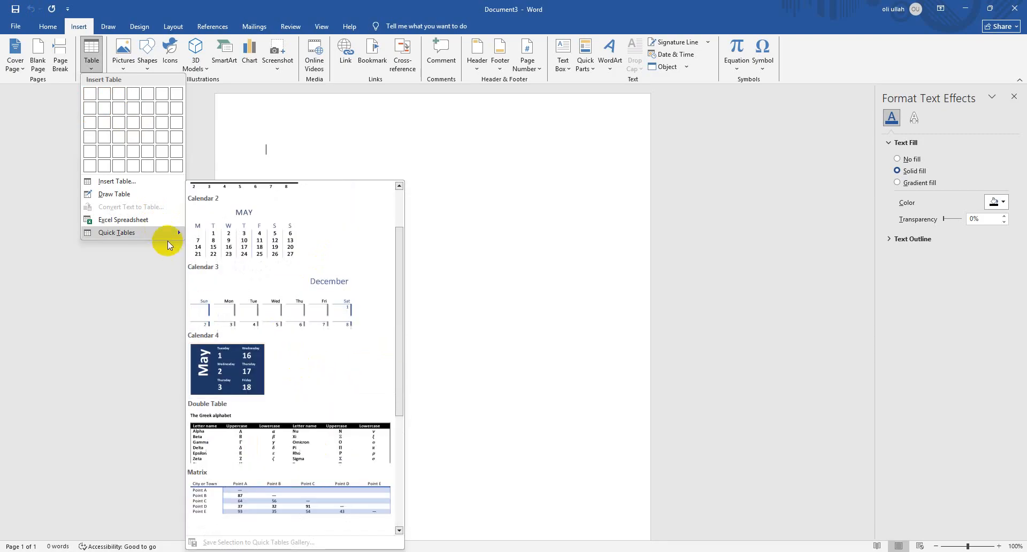
pyautogui.click(505, 206)
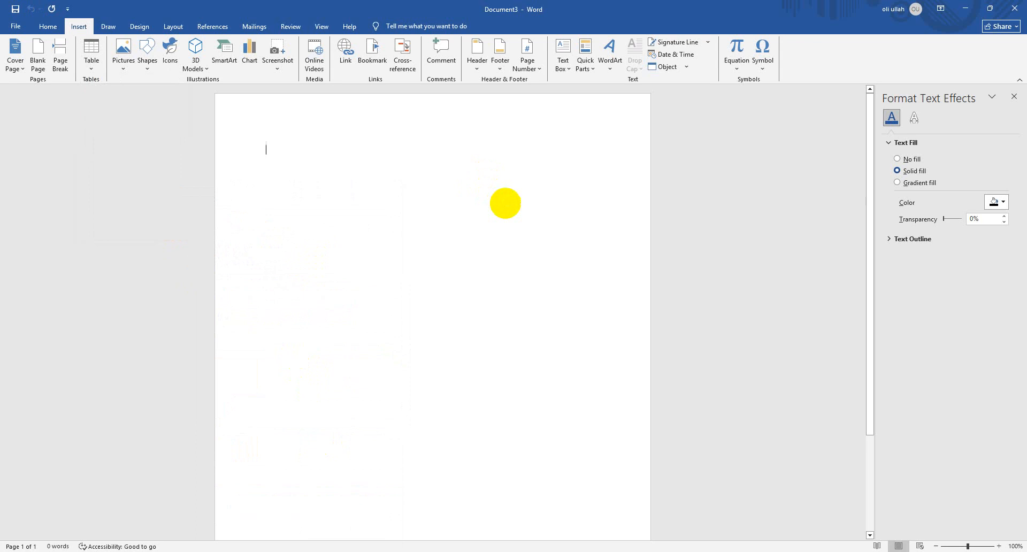
# Write a heading line with Items and, tabbed well across the line, Price
pyautogui.write('Nam')
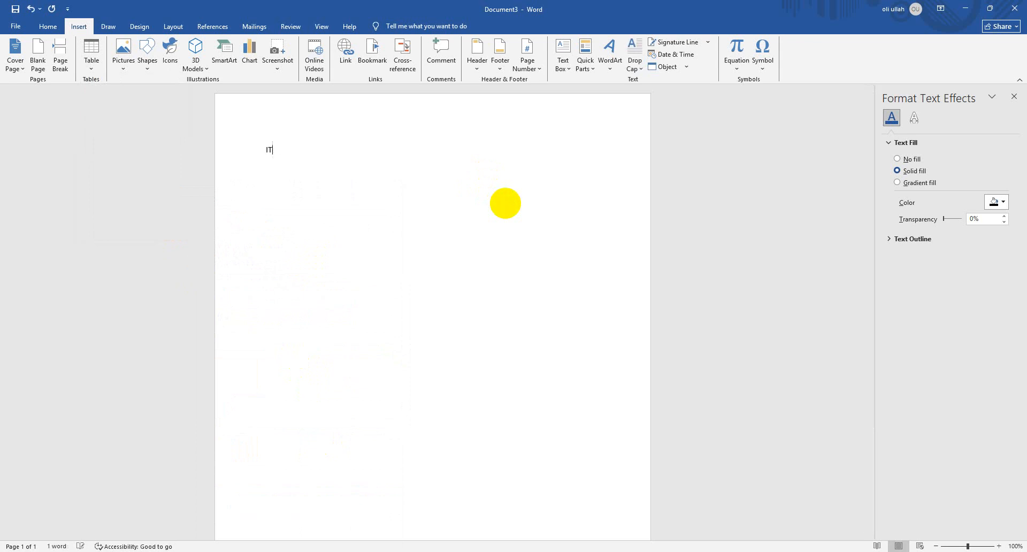
pyautogui.write('m')
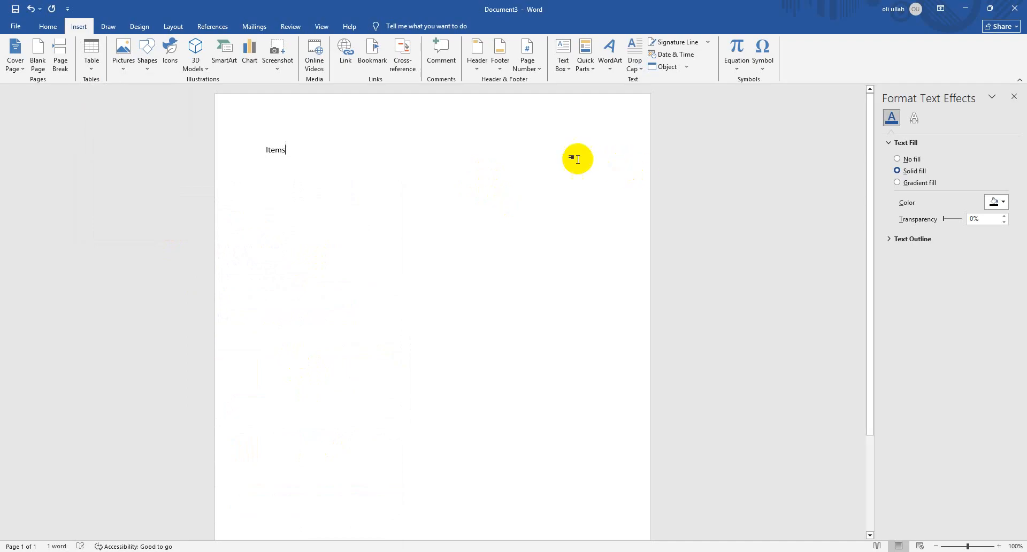
pyautogui.write('s ')
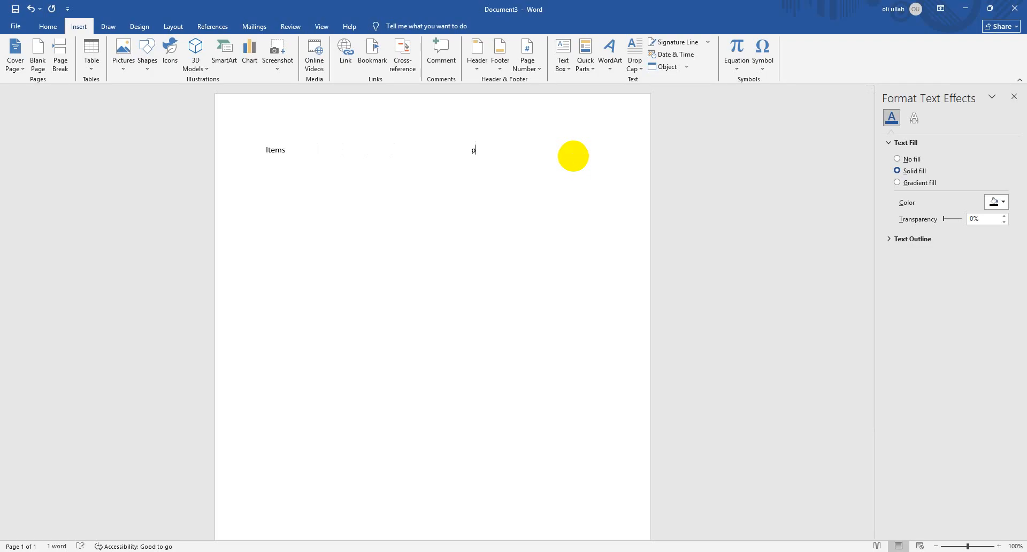
pyautogui.write('h')
pyautogui.press('BackSpace')
pyautogui.press('BackSpace')
pyautogui.write('Price C')
pyautogui.write('offee')
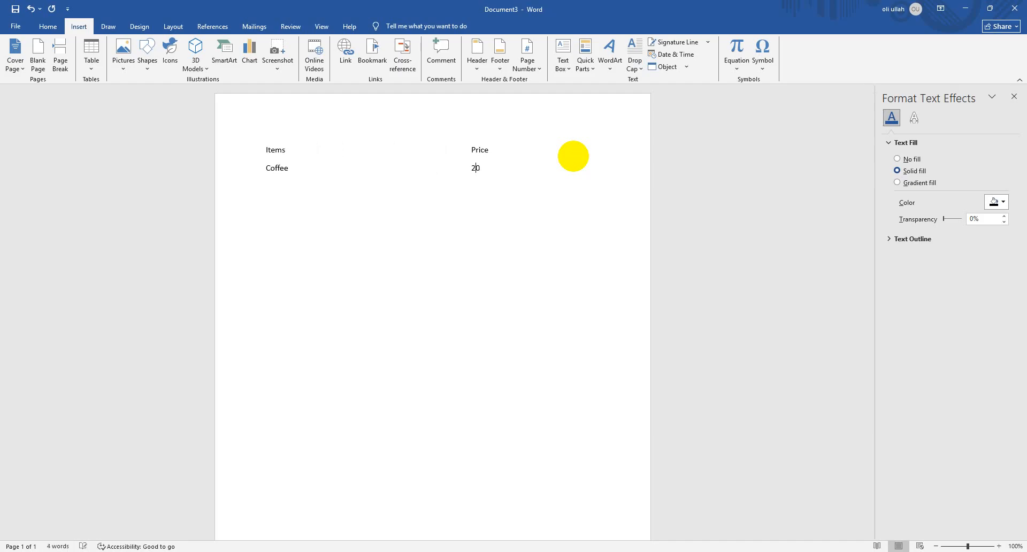
# List Coffee at 20 tk, Tea at 10 tk and Juice at 30 tk on separate lines, with prices tabbed under Price
pyautogui.write('t')
pyautogui.press('Return')
pyautogui.write('Tea')
pyautogui.press('Return')
pyautogui.write('Ju0')
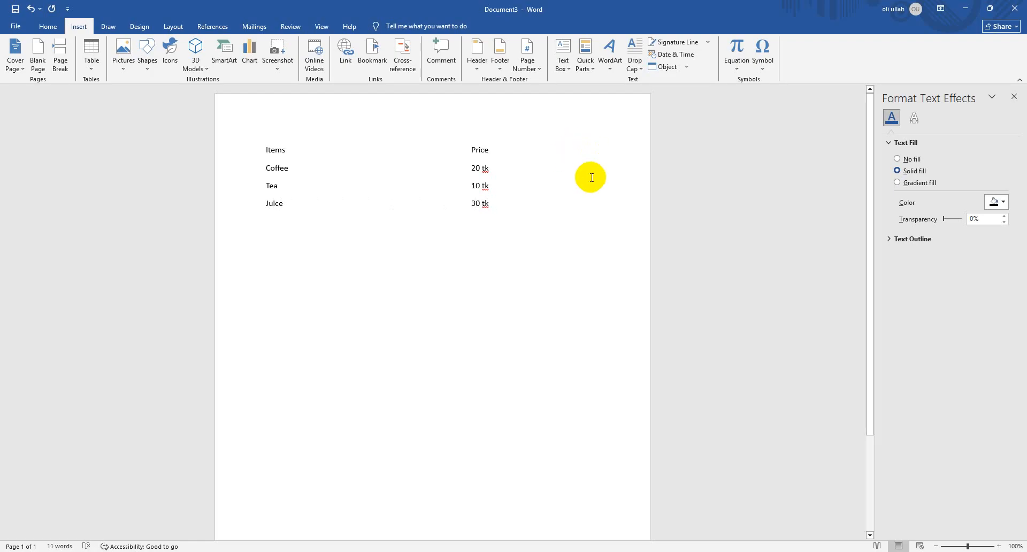
# Try converting the whole price list to a 2-column table separated at tabs with Auto fixed column width, and undo the conversion
pyautogui.moveTo(506, 202); pyautogui.dragTo(269, 167)
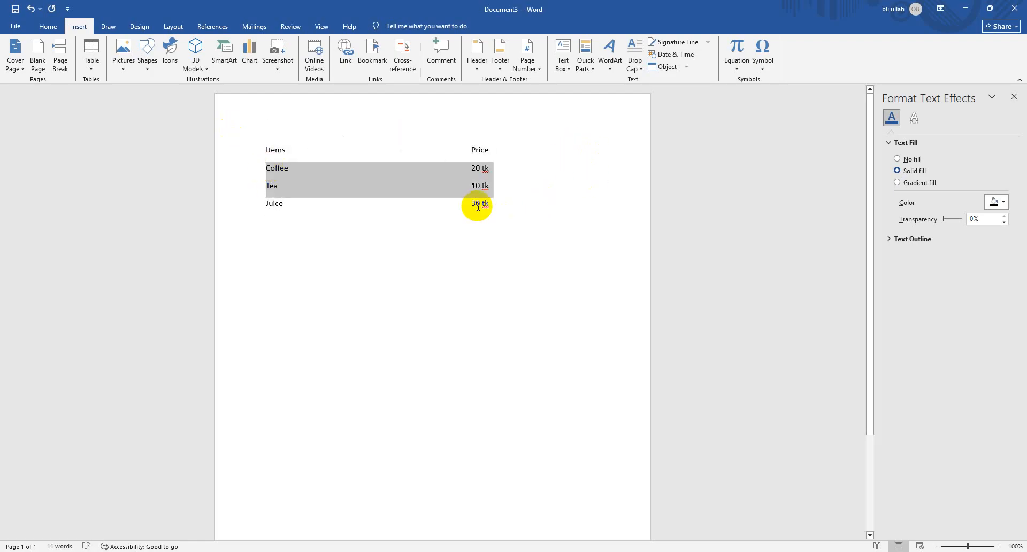
pyautogui.moveTo(492, 204); pyautogui.dragTo(226, 119)
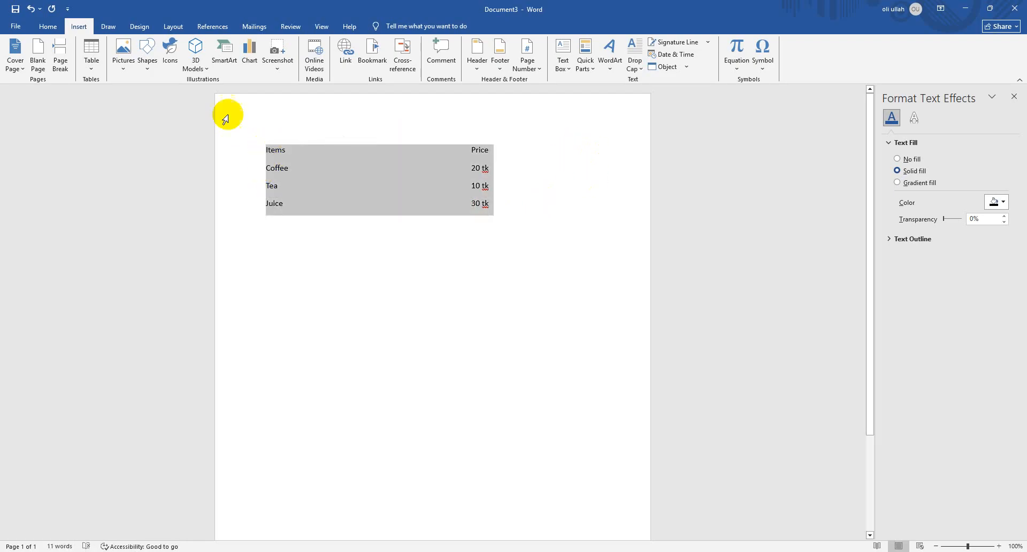
pyautogui.click(91, 66)
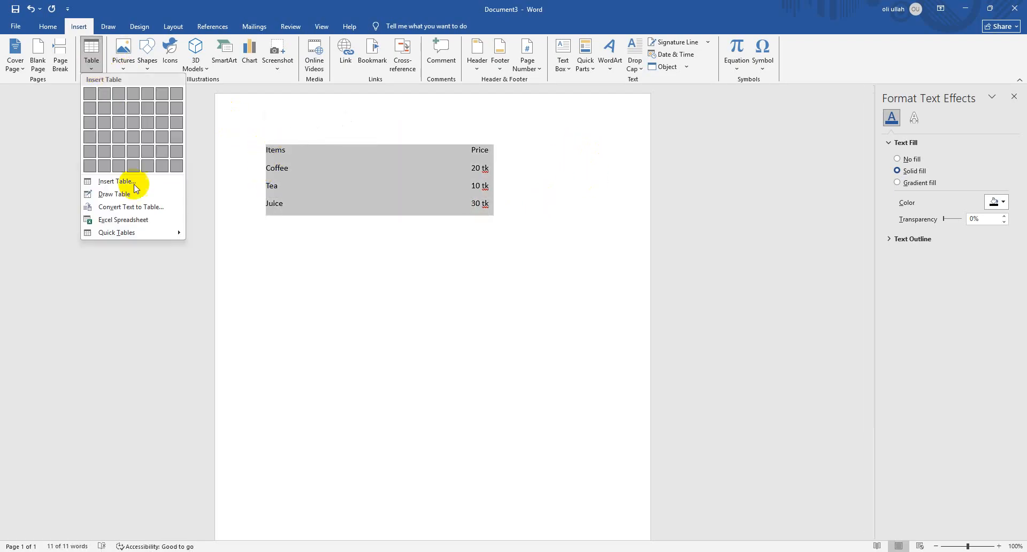
pyautogui.click(150, 208)
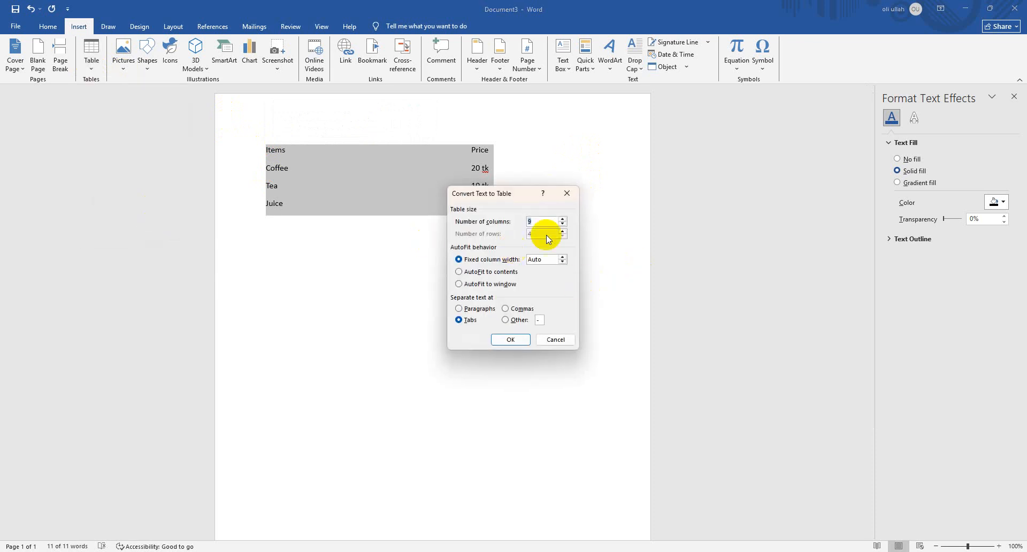
pyautogui.click(545, 221)
pyautogui.moveTo(544, 222); pyautogui.dragTo(509, 222)
pyautogui.write('2')
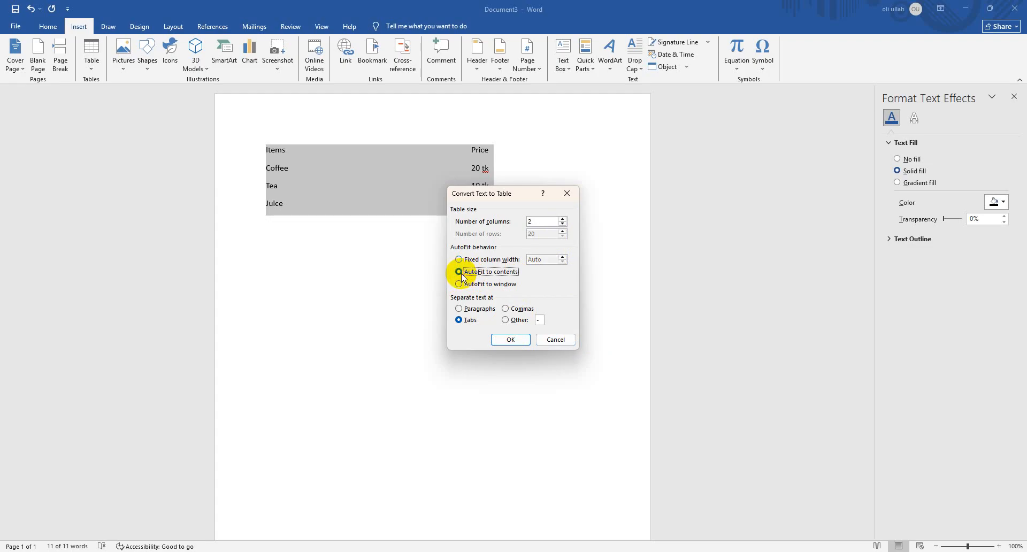
pyautogui.click(521, 255)
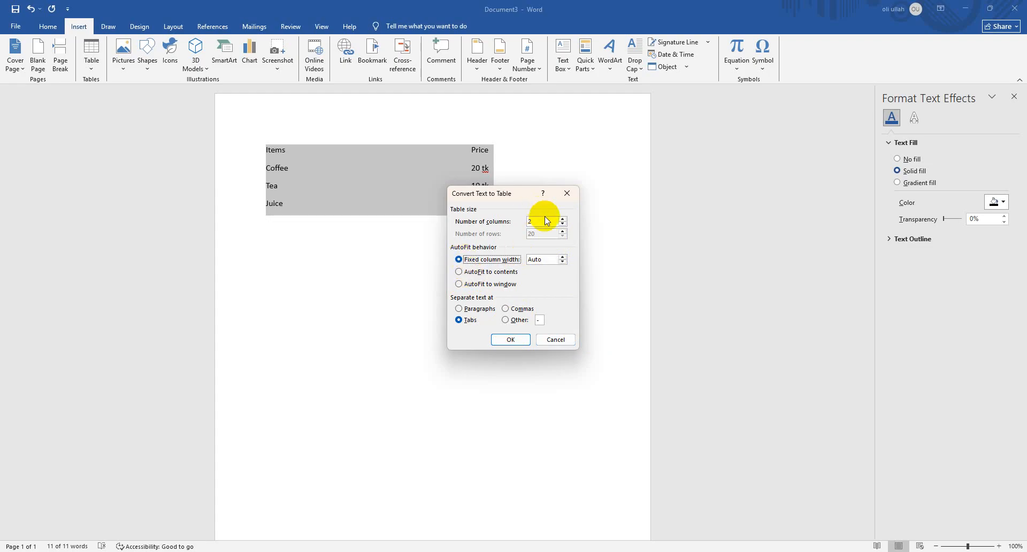
pyautogui.click(516, 342)
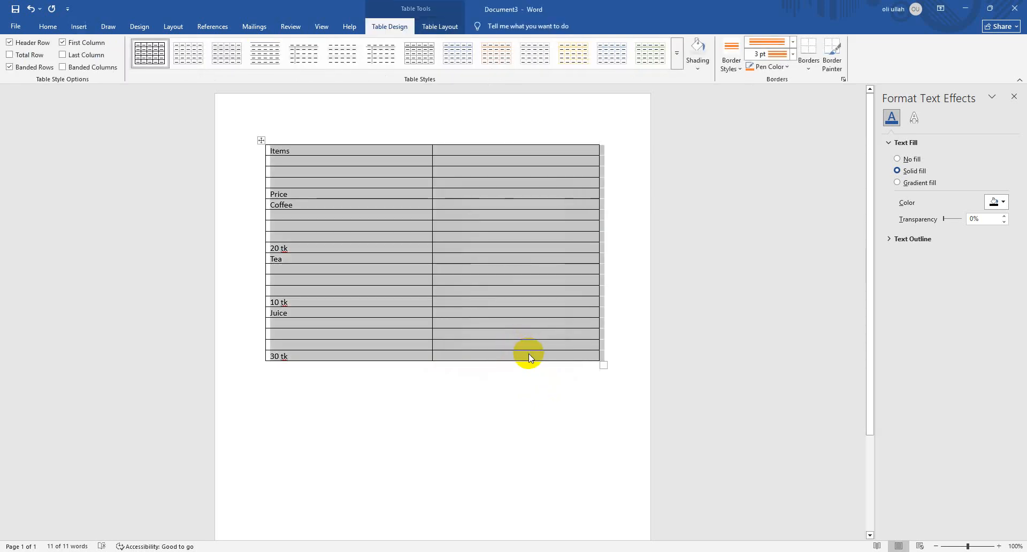
pyautogui.hotkey('ctrl', 'z')
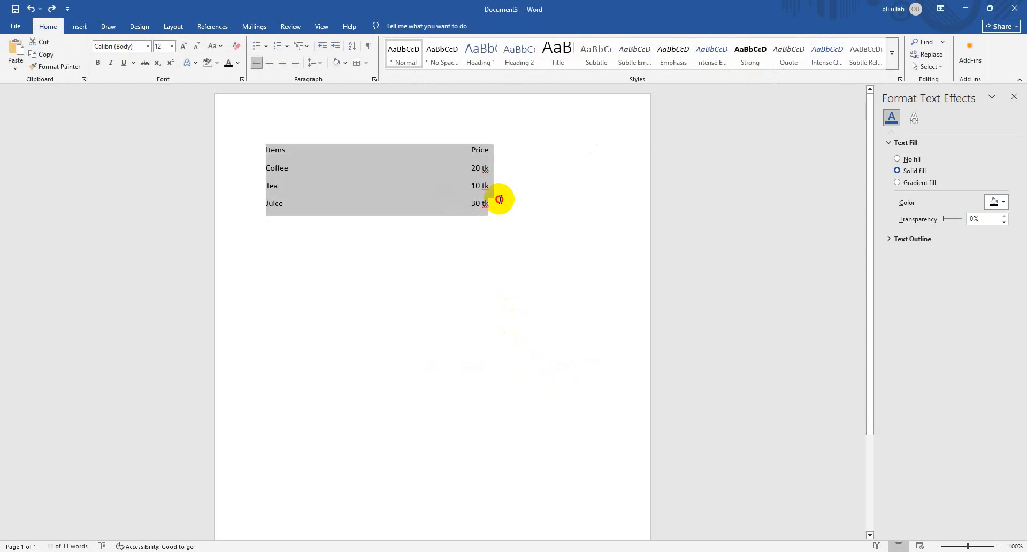
# Try column counts and text separators for the price list, convert it with the Other "-" separator, and undo the conversion
pyautogui.click(493, 206)
pyautogui.moveTo(493, 205); pyautogui.dragTo(268, 137)
pyautogui.rightClick(306, 159)
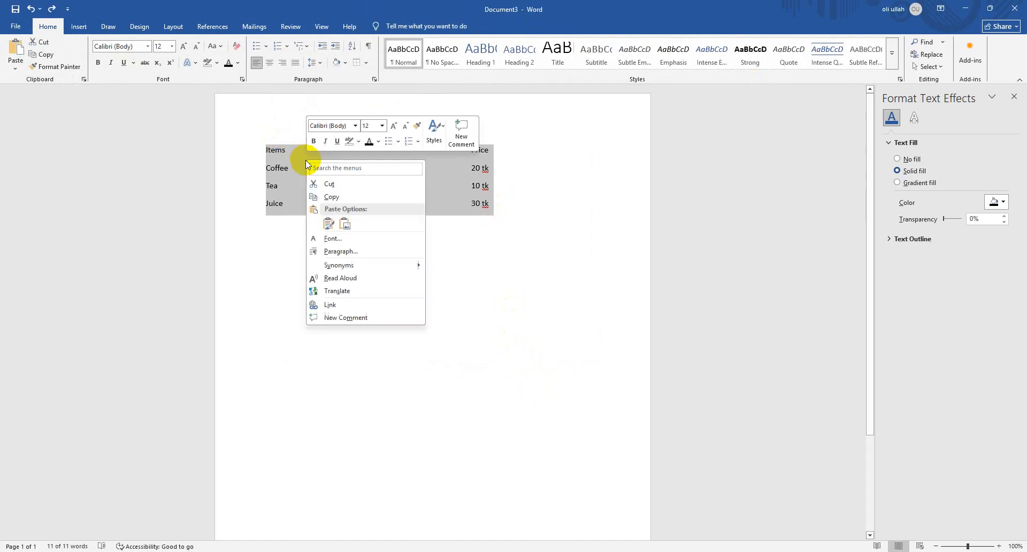
pyautogui.click(79, 27)
pyautogui.click(94, 65)
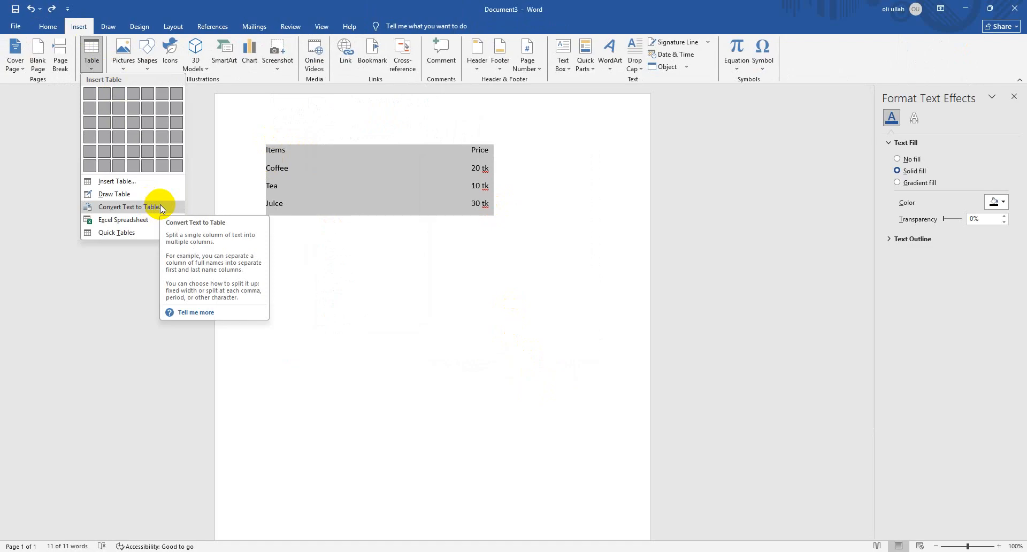
pyautogui.click(159, 206)
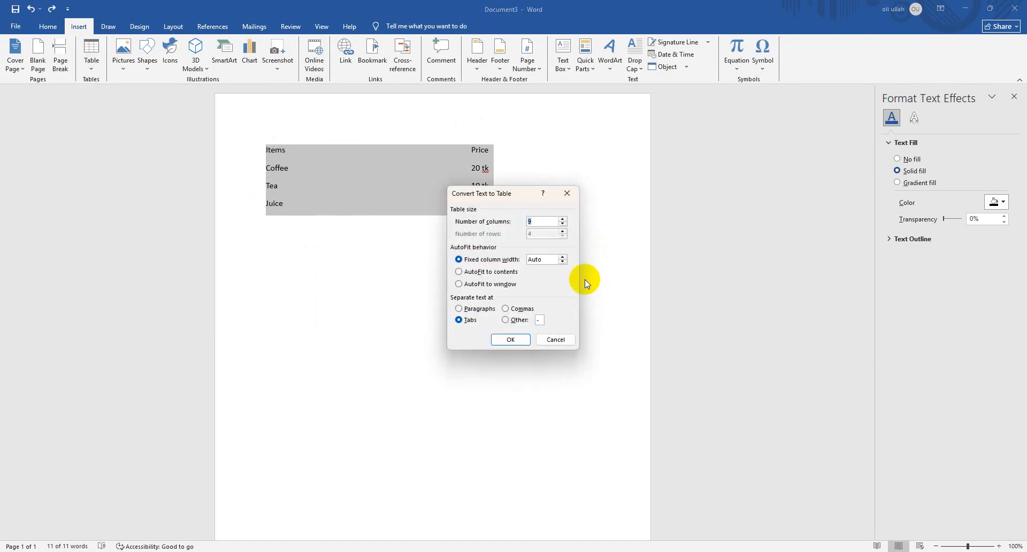
pyautogui.click(563, 225)
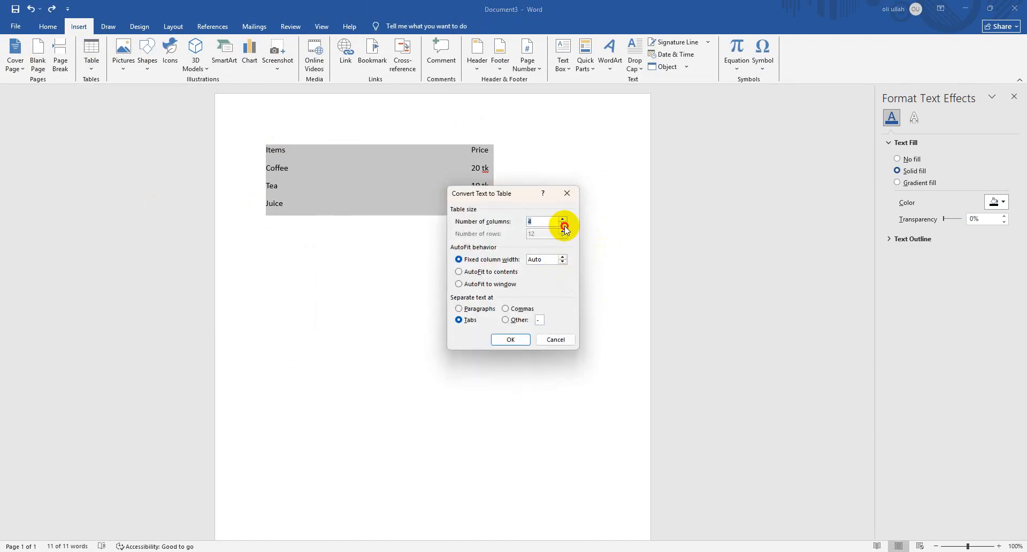
pyautogui.click(564, 222)
pyautogui.click(563, 219)
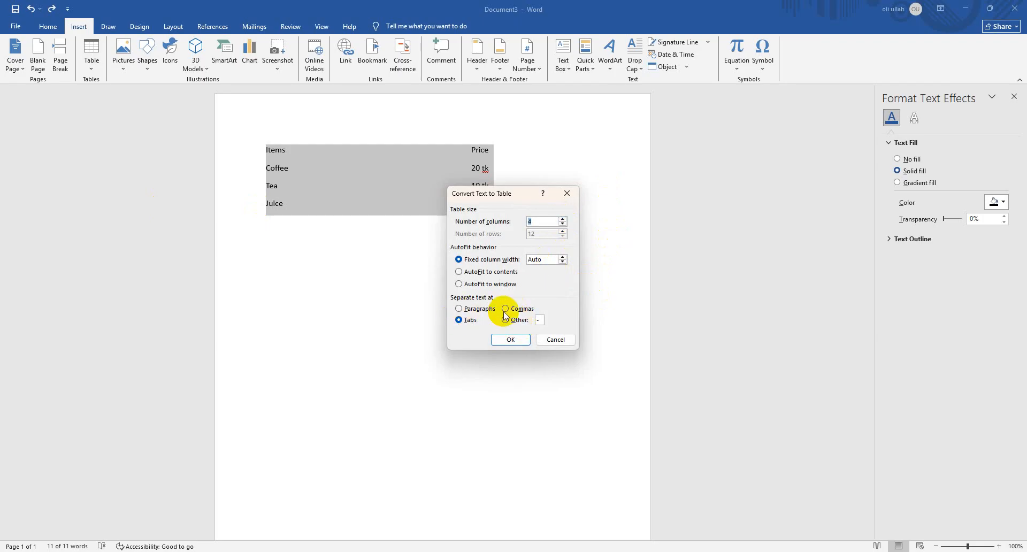
pyautogui.click(461, 311)
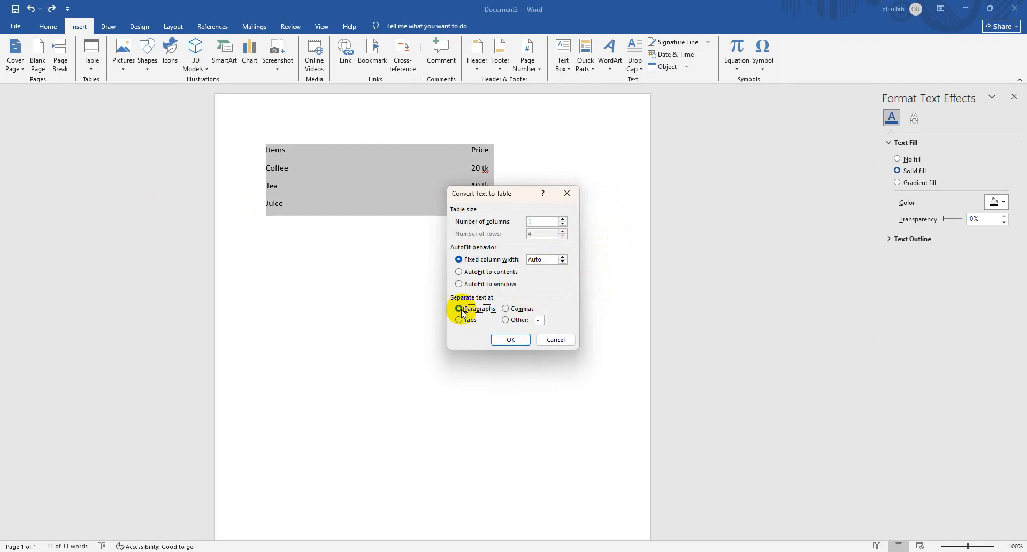
pyautogui.click(511, 320)
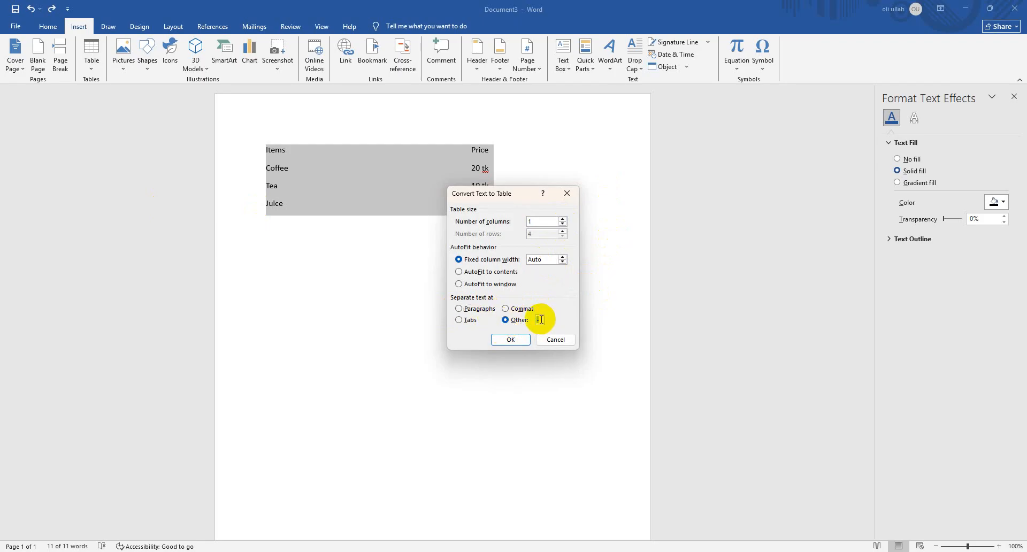
pyautogui.press('Return')
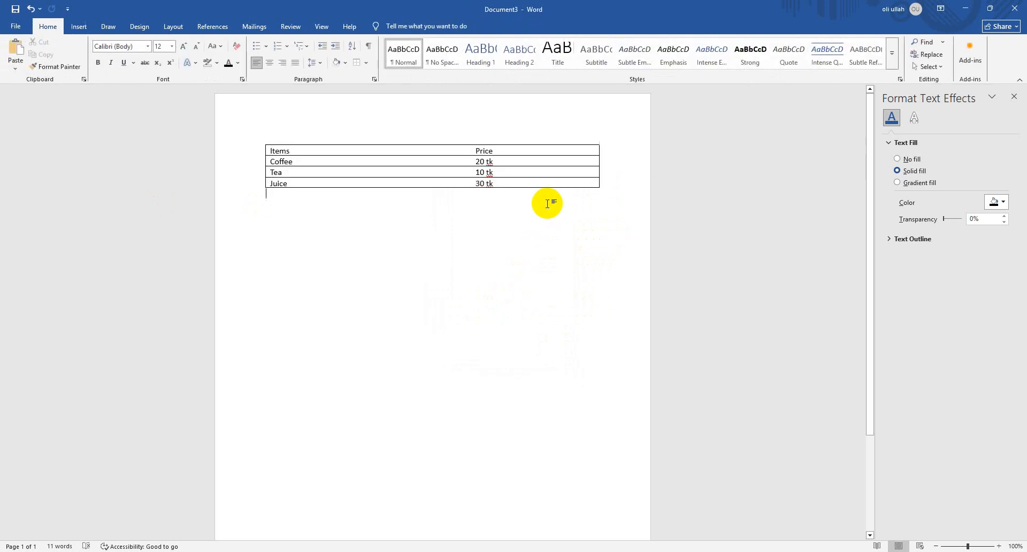
pyautogui.hotkey('ctrl', 'z')
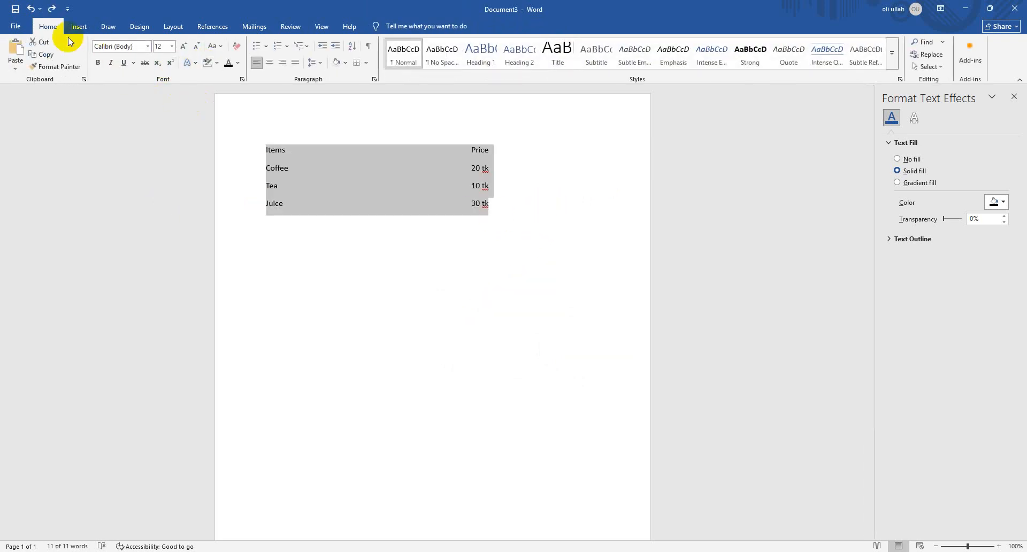
# Convert the selected price list to a one-column table with Auto fixed column width, separating text at Other "-"
pyautogui.click(79, 26)
pyautogui.click(95, 65)
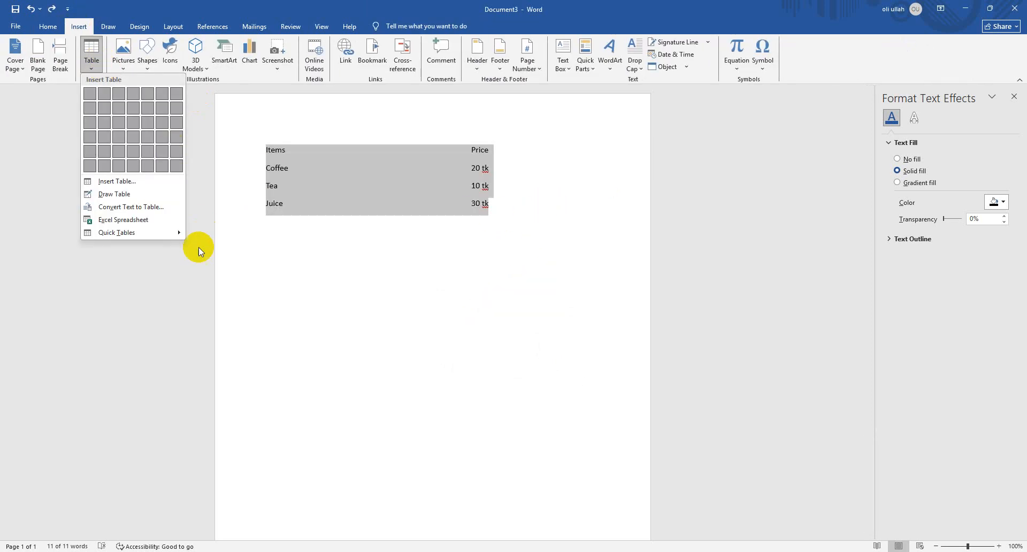
pyautogui.click(155, 200)
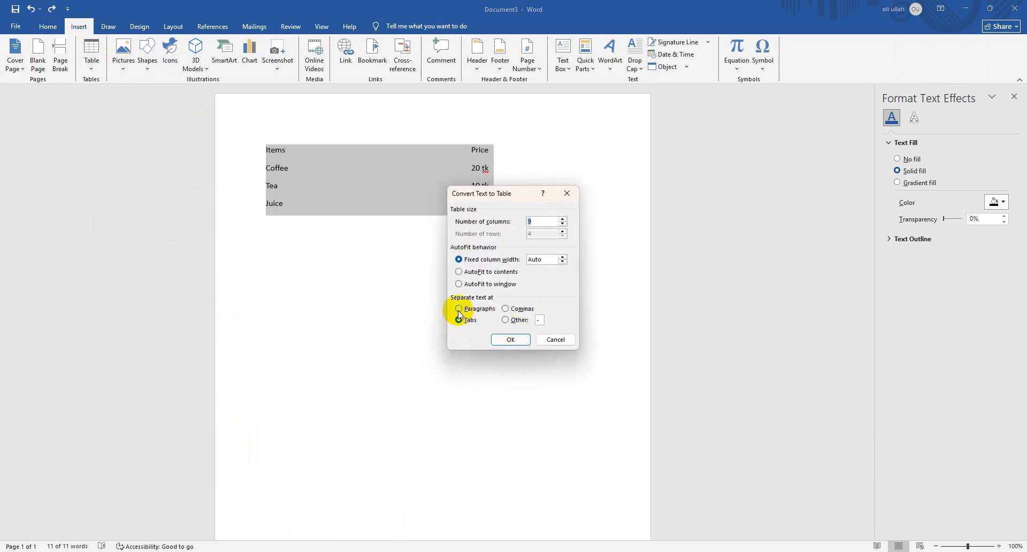
pyautogui.click(513, 320)
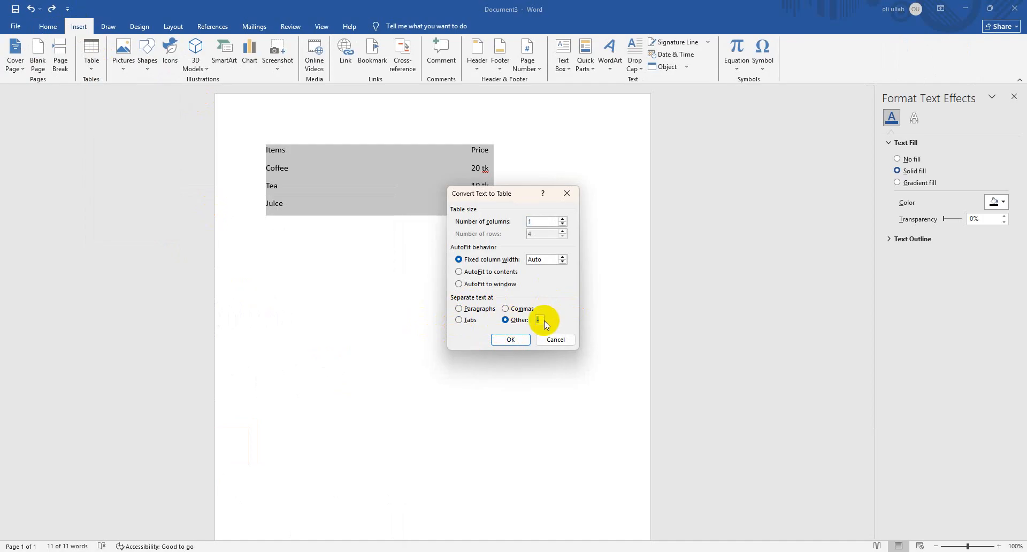
pyautogui.press('Return')
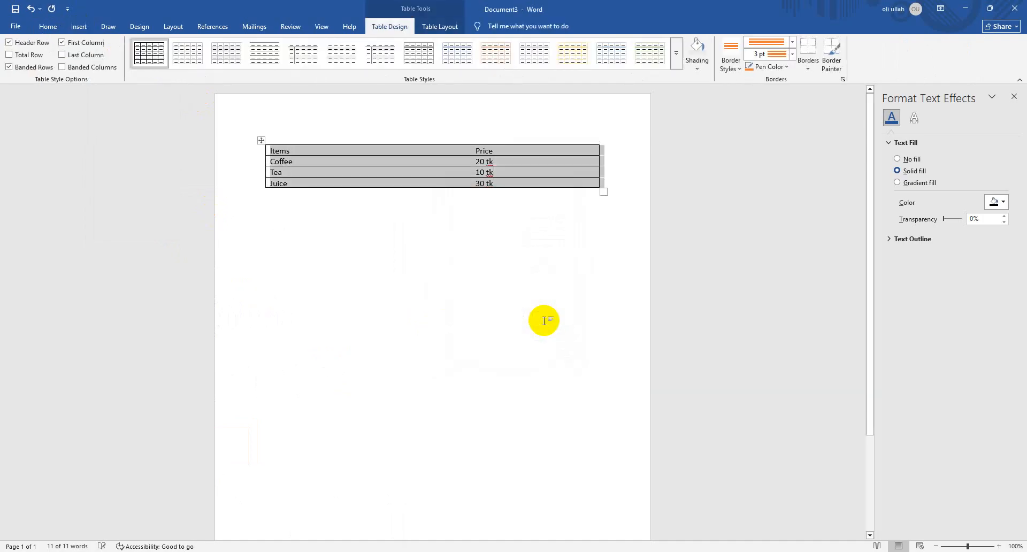
pyautogui.click(459, 190)
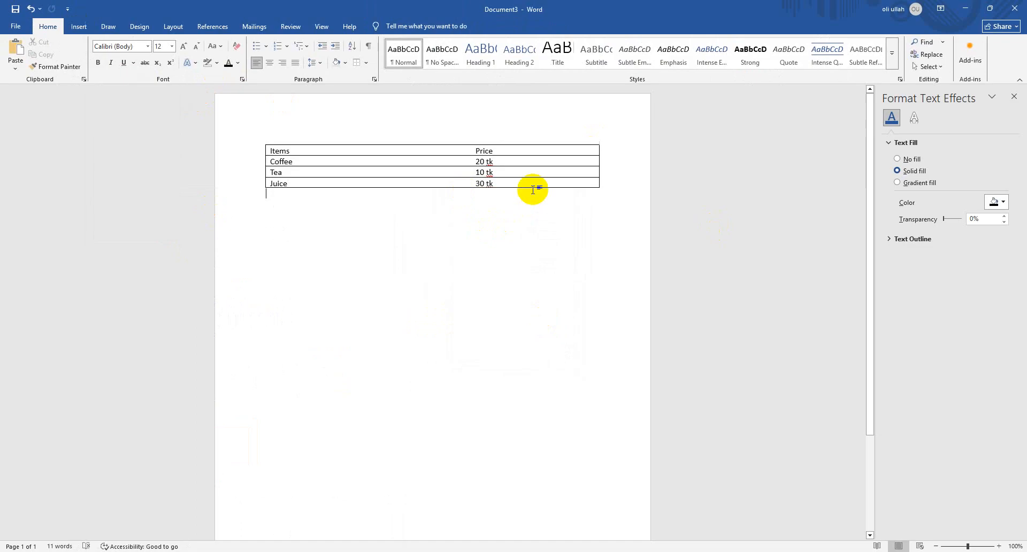
# Select the whole price table and look over the available table design, layout and insertion options
pyautogui.moveTo(527, 185); pyautogui.dragTo(291, 152)
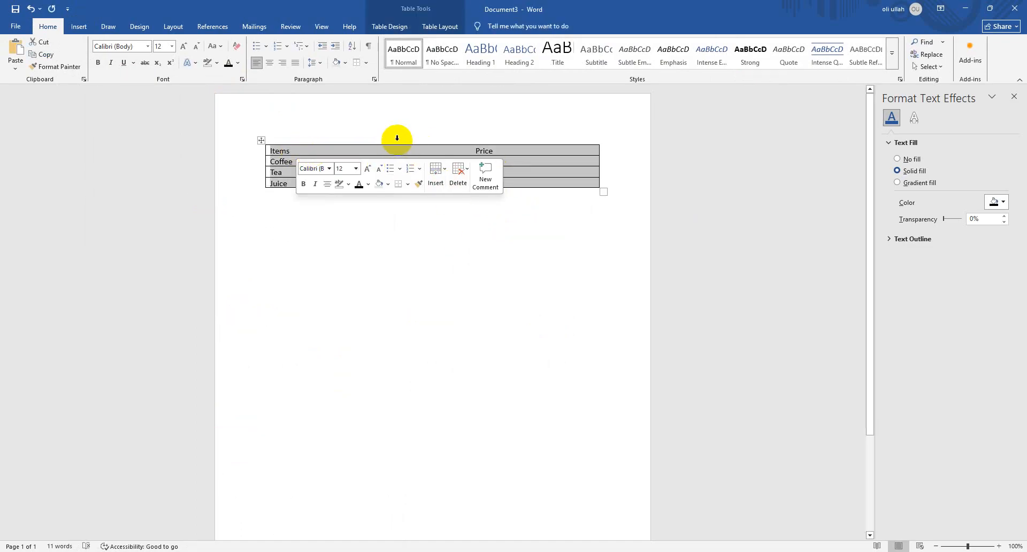
pyautogui.click(81, 26)
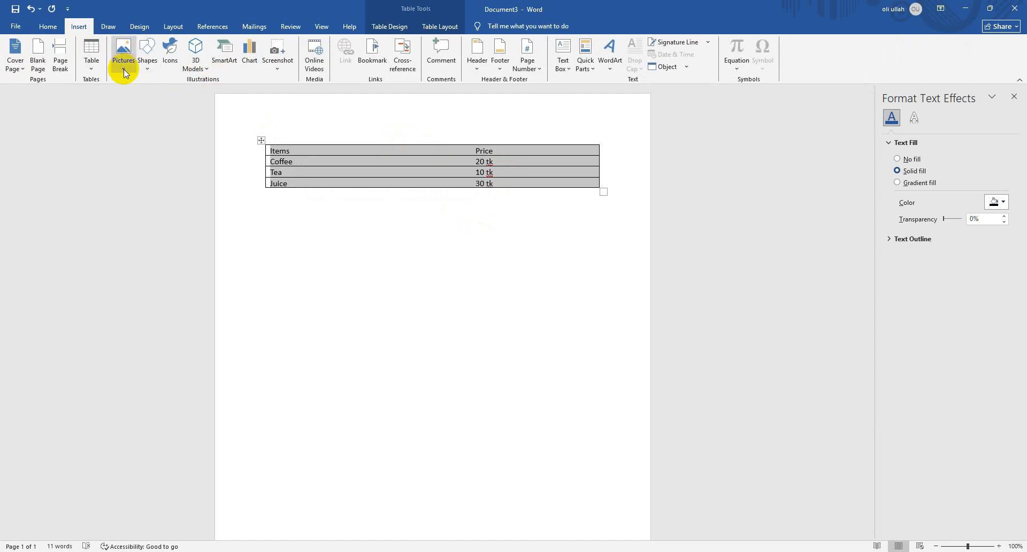
pyautogui.click(389, 27)
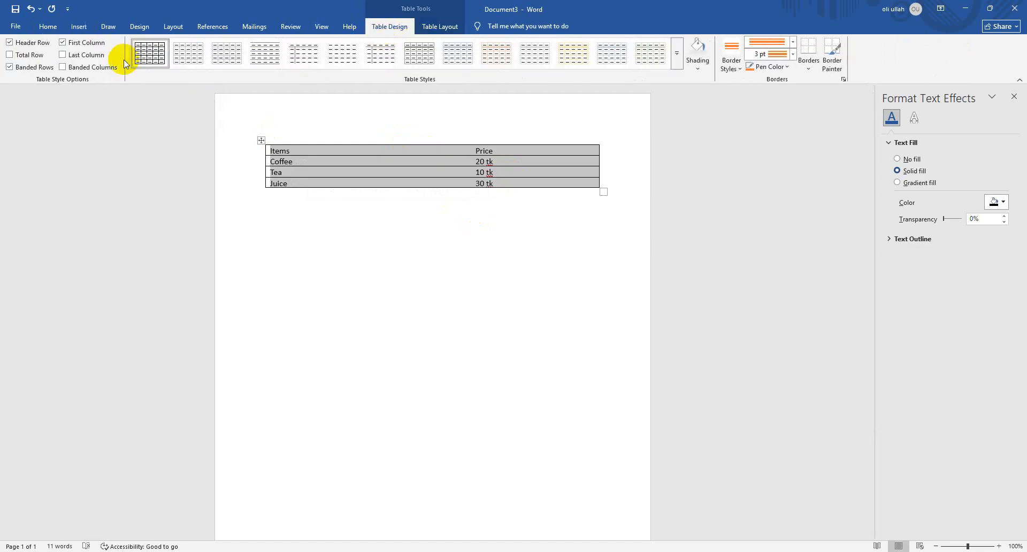
pyautogui.click(438, 28)
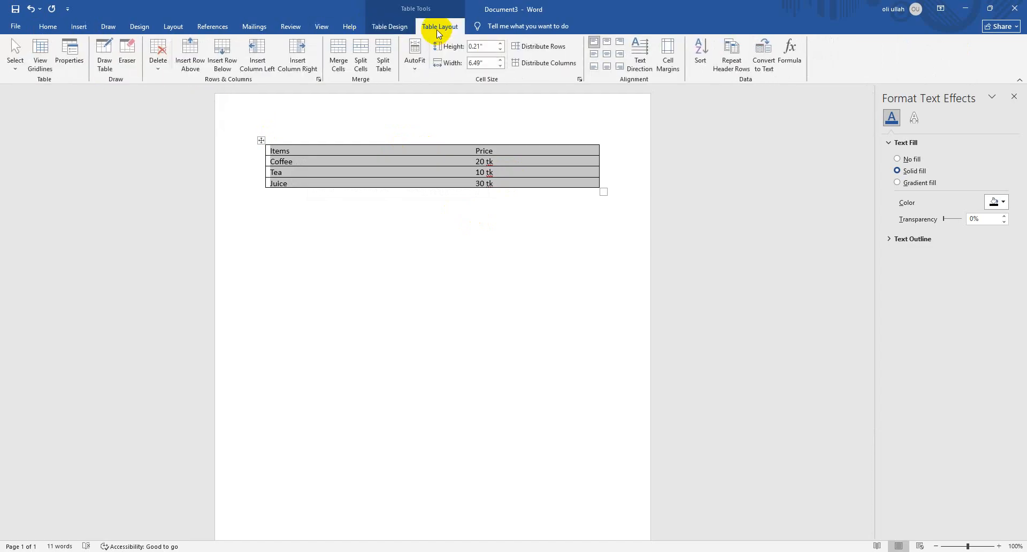
pyautogui.click(390, 27)
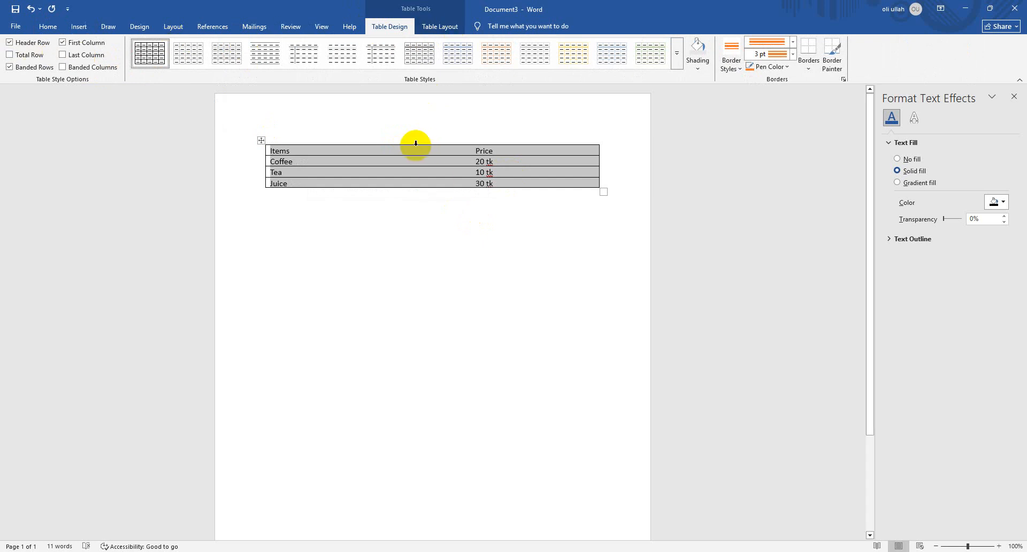
pyautogui.click(435, 27)
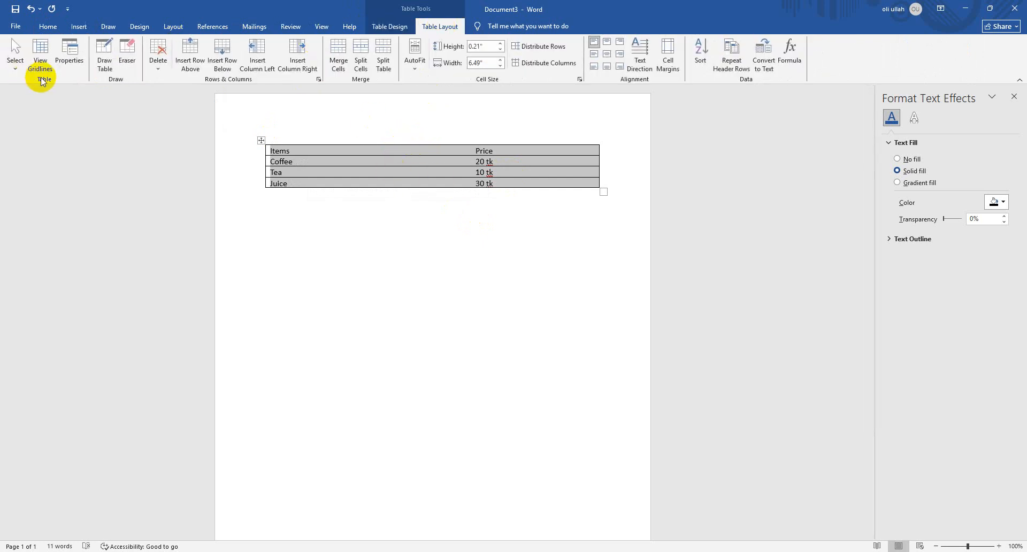
pyautogui.click(78, 26)
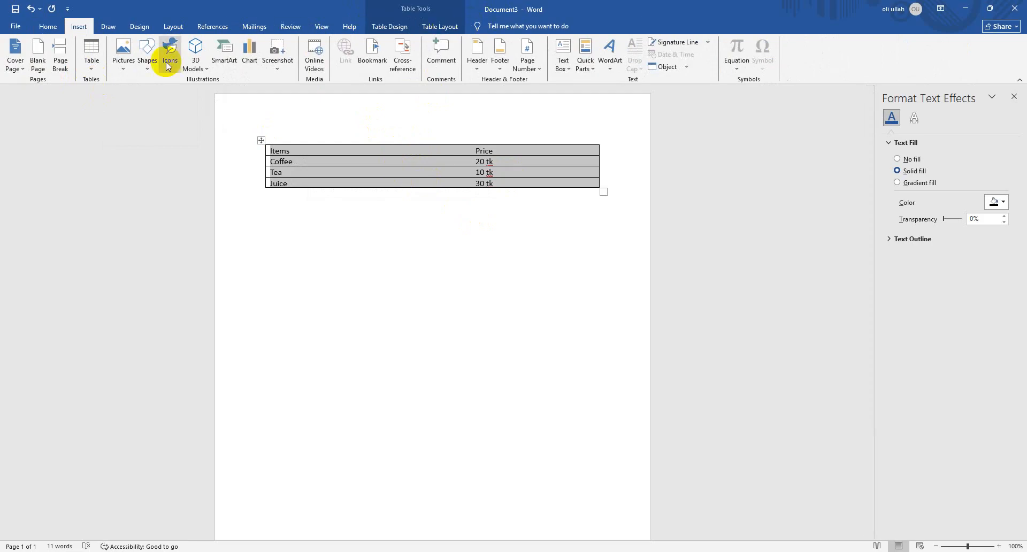
pyautogui.click(93, 65)
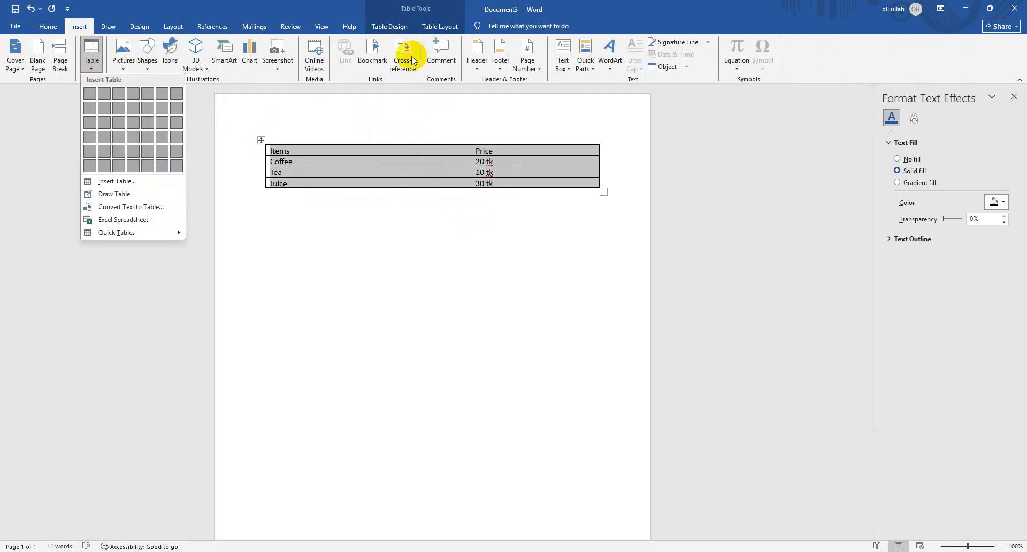
# Draw a vertical divider with the orange triple-line pen through all rows of the price table, between item names and prices
pyautogui.click(437, 26)
pyautogui.click(104, 58)
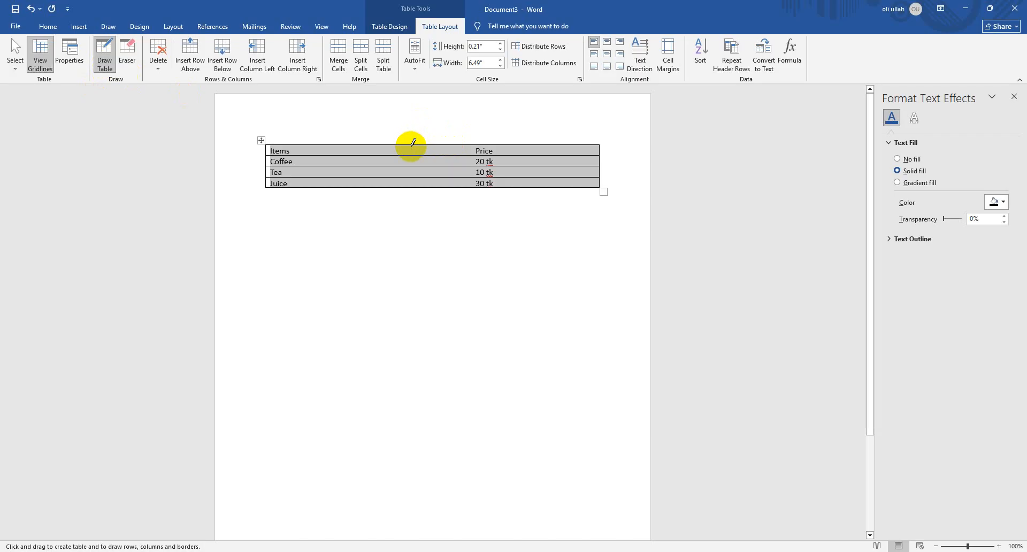
pyautogui.moveTo(411, 143); pyautogui.dragTo(415, 184)
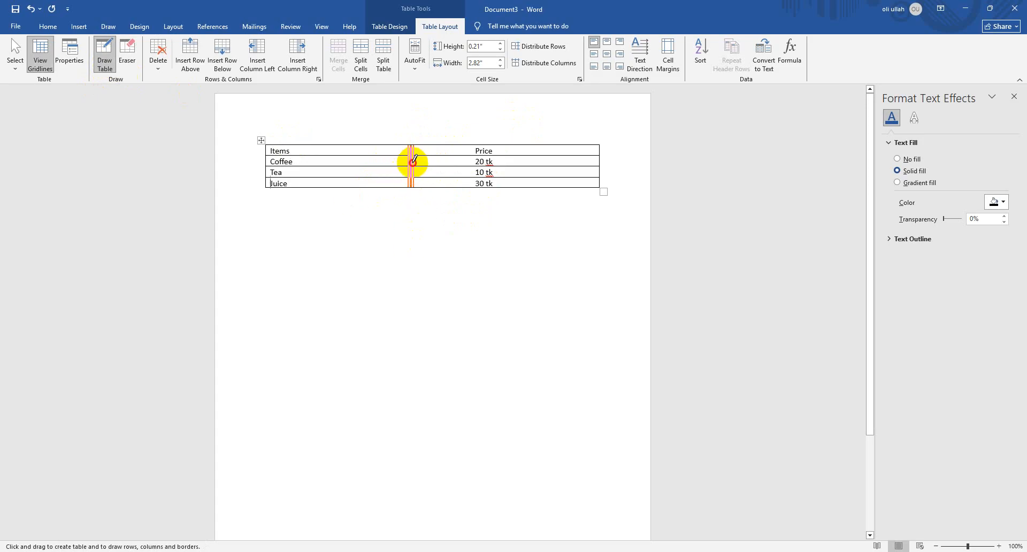
# Set the table pen to a single ½ pt black line, draw another divider beside the orange one and redraw the orange one
pyautogui.click(398, 26)
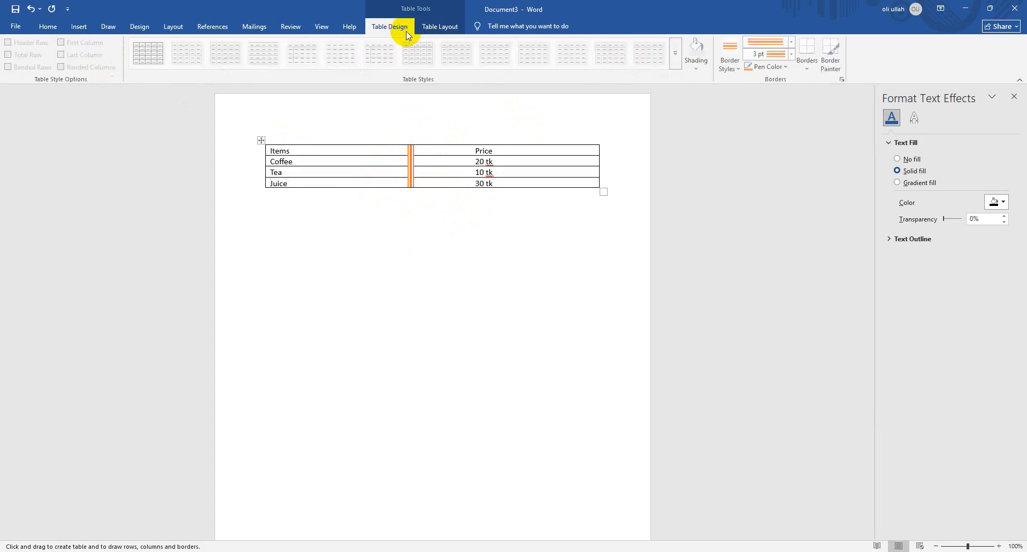
pyautogui.click(792, 41)
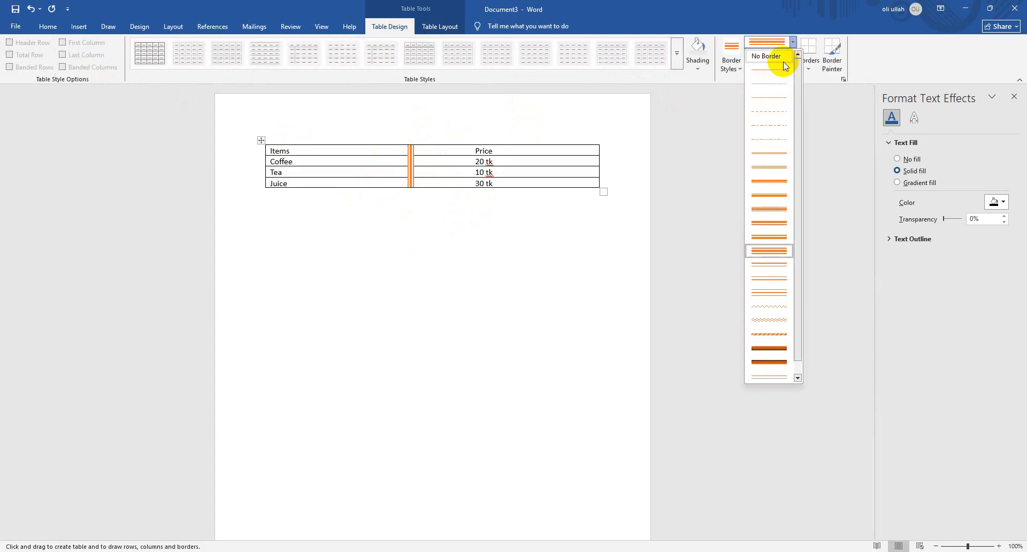
pyautogui.click(786, 58)
pyautogui.click(792, 54)
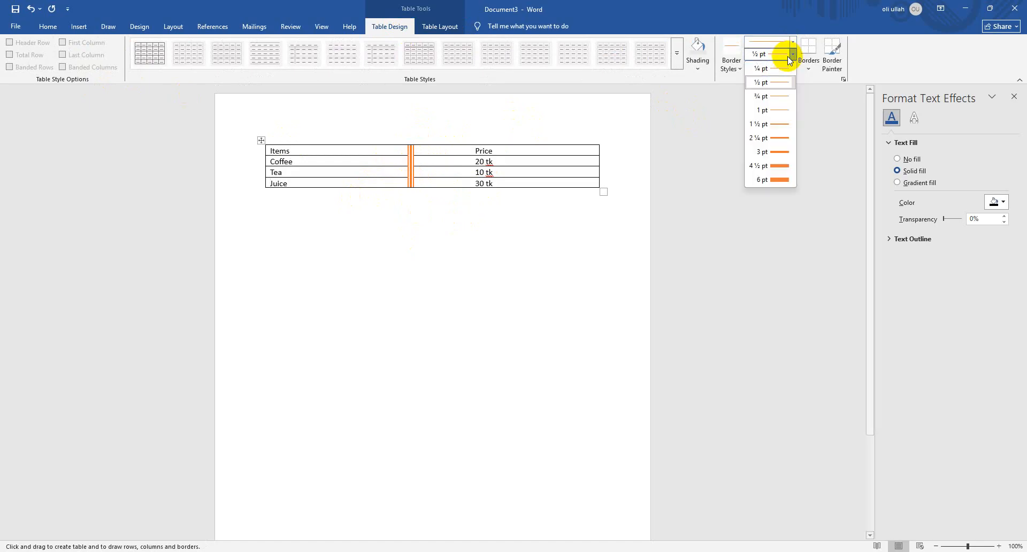
pyautogui.click(783, 68)
pyautogui.click(786, 67)
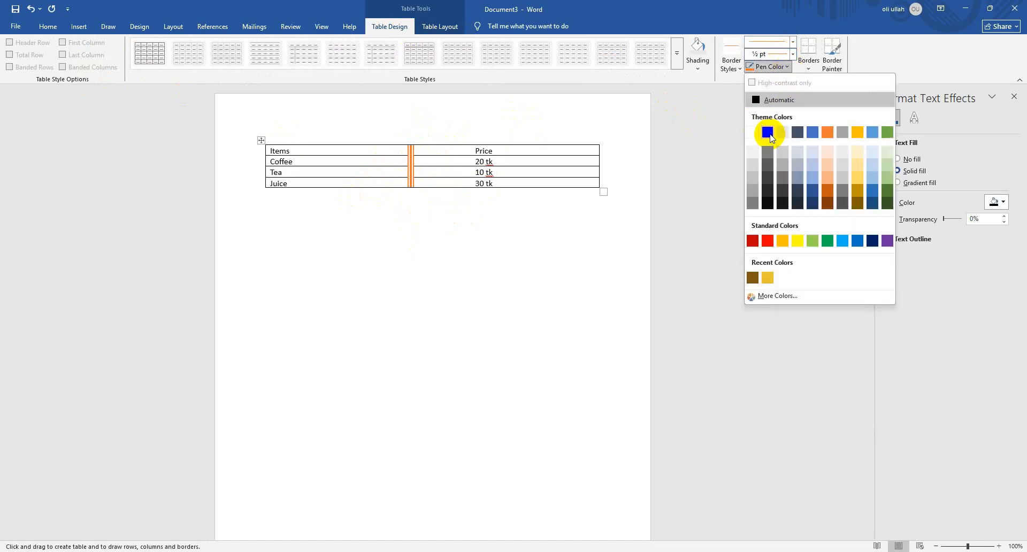
pyautogui.click(767, 132)
pyautogui.moveTo(396, 142); pyautogui.dragTo(394, 189)
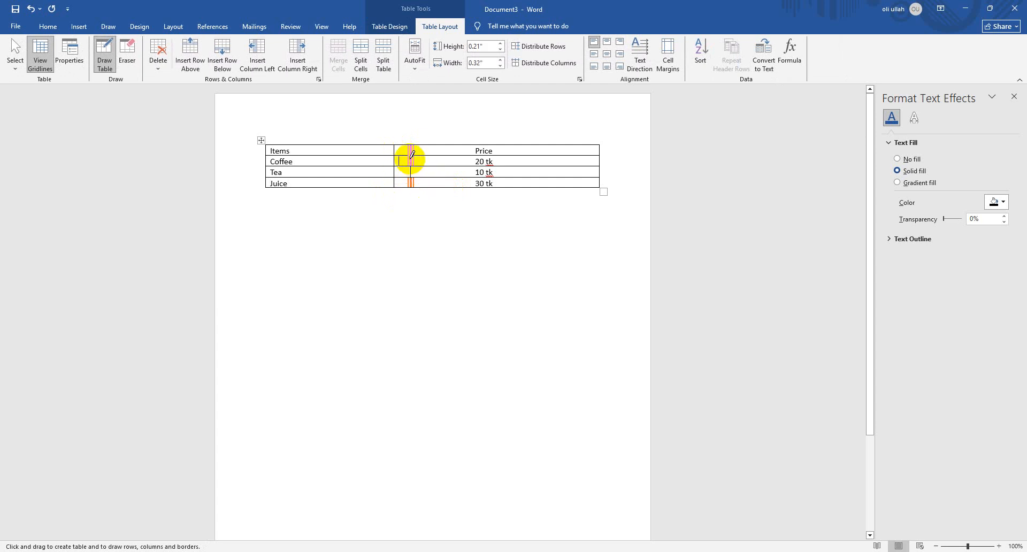
pyautogui.moveTo(411, 147); pyautogui.dragTo(412, 186)
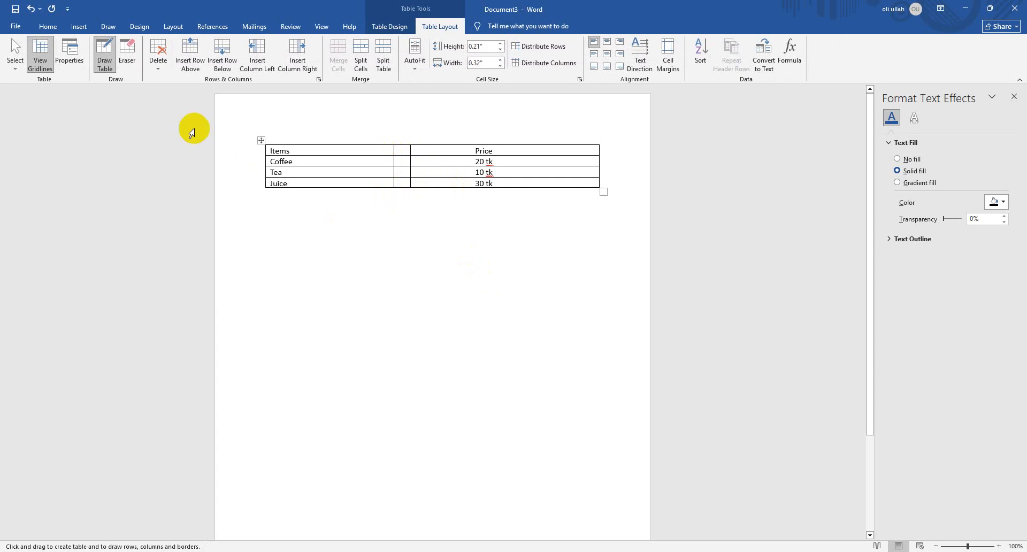
# Erase the divider nearer the prices from every row of the price table, leaving the one nearer the item names
pyautogui.click(127, 54)
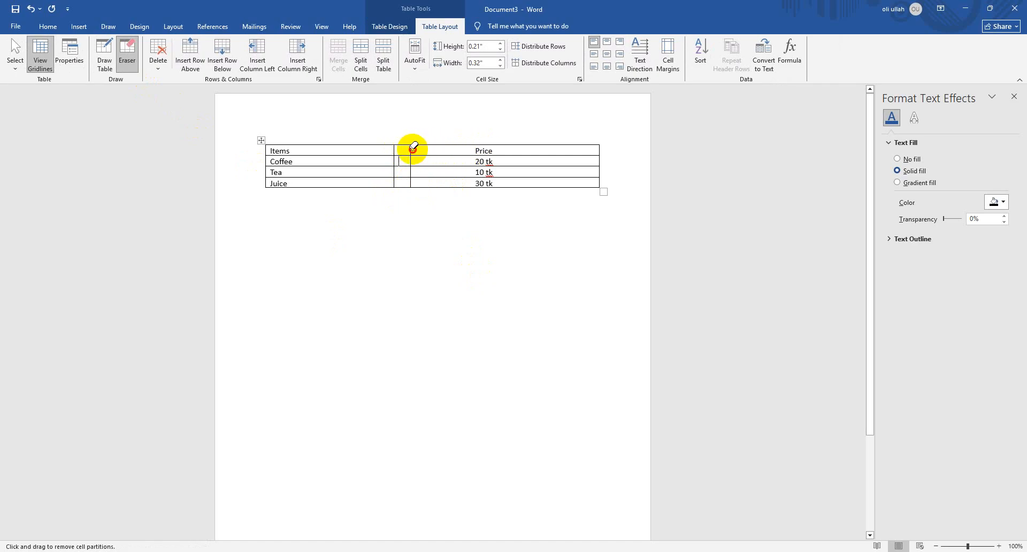
pyautogui.click(411, 149)
pyautogui.click(412, 173)
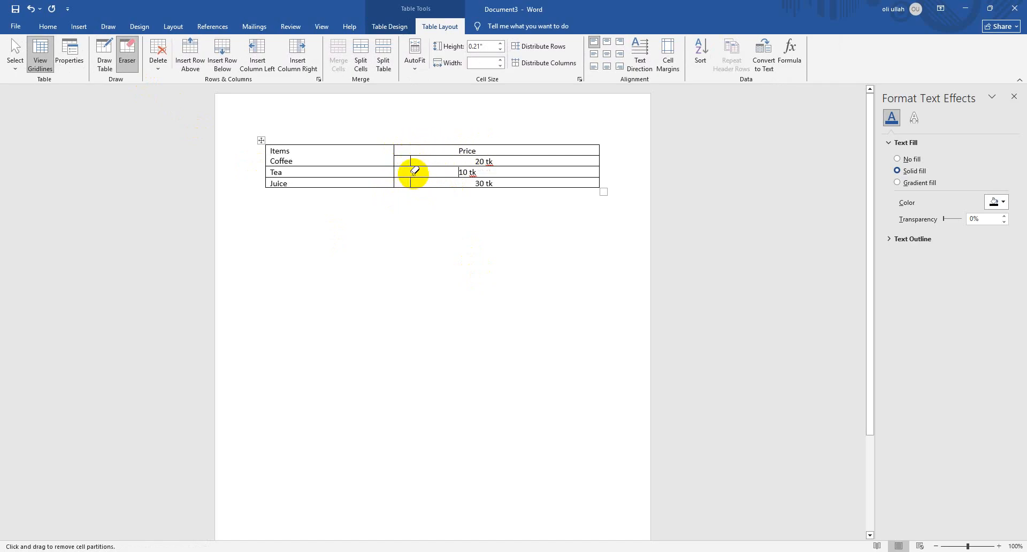
pyautogui.hotkey('ctrl', 'z')
pyautogui.hotkey('ctrl', 'z')
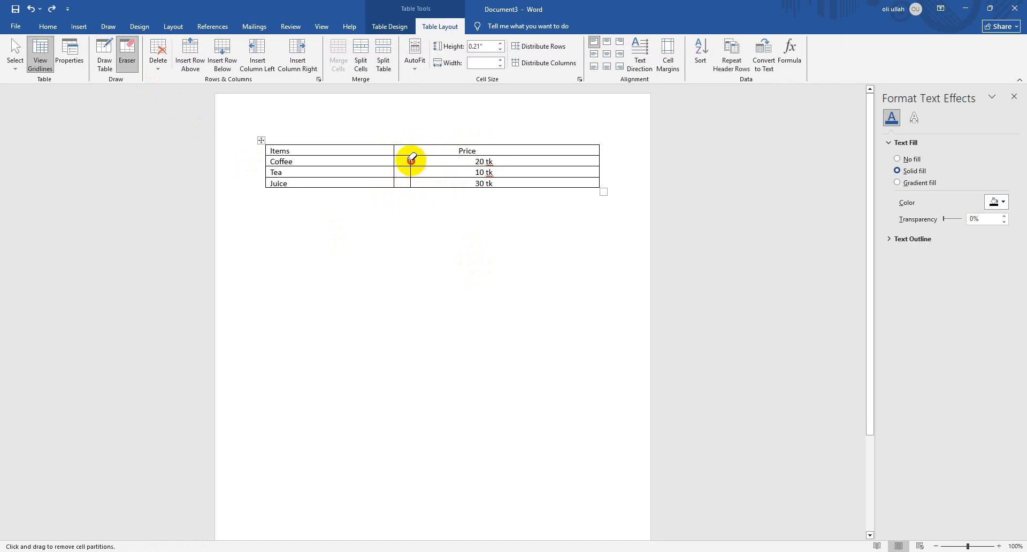
pyautogui.click(411, 160)
pyautogui.click(410, 172)
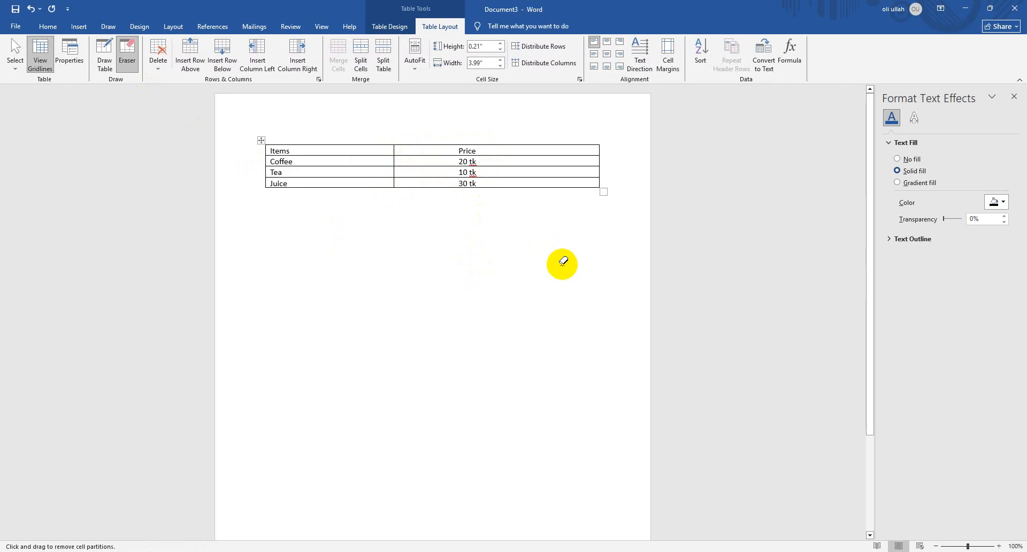
# Delete the entire document content and insert a new table with 2 columns and 6 rows
pyautogui.hotkey('ctrl', 'a')
pyautogui.press('Delete')
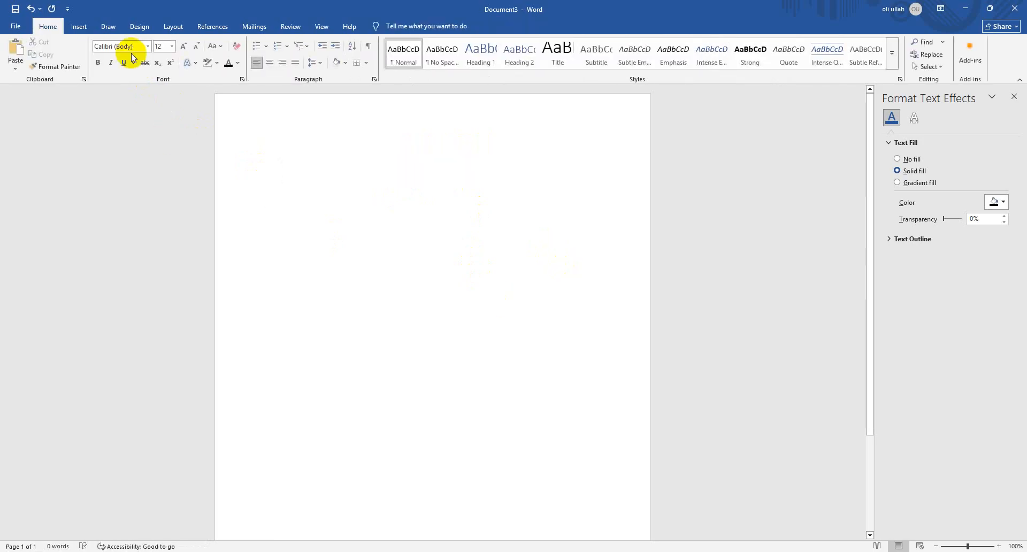
pyautogui.click(81, 22)
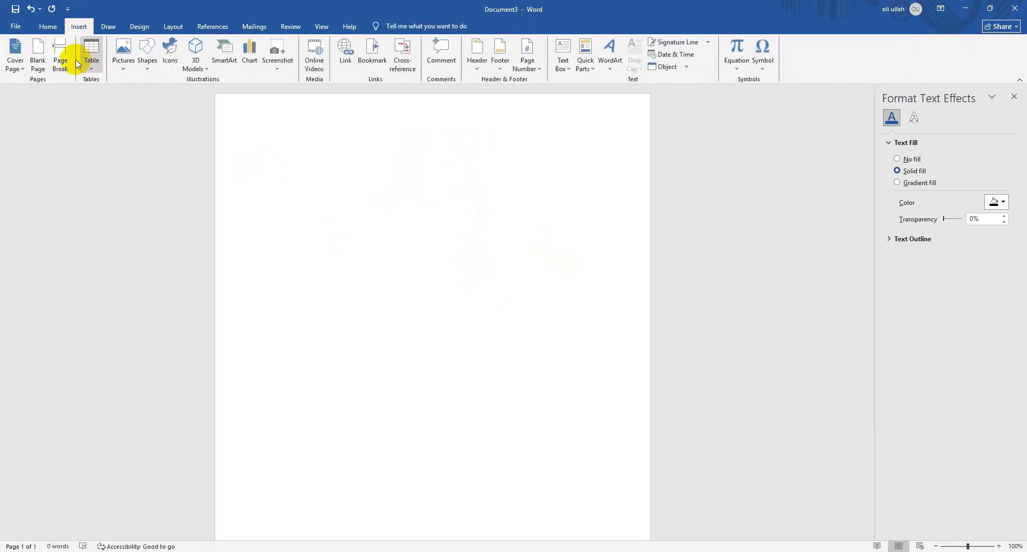
pyautogui.click(92, 51)
pyautogui.click(104, 165)
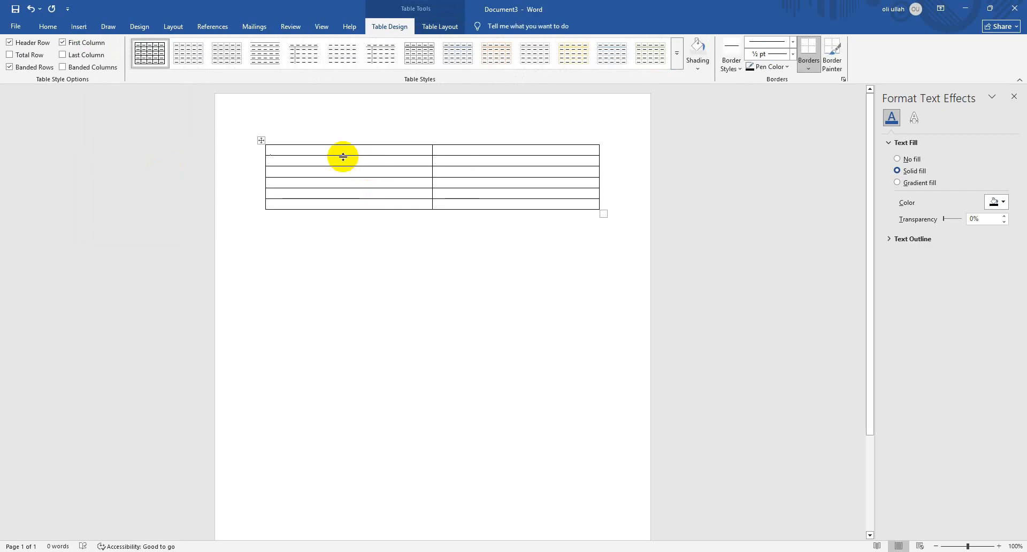
# Enter "Wife" in the first column of the table's fifth row
pyautogui.write('S')
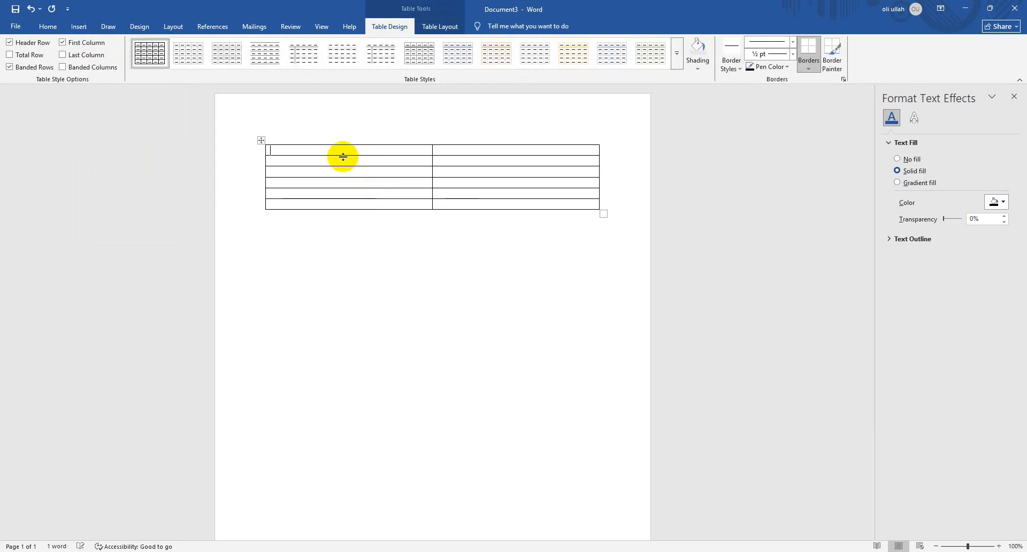
pyautogui.press('BackSpace')
pyautogui.click(383, 193)
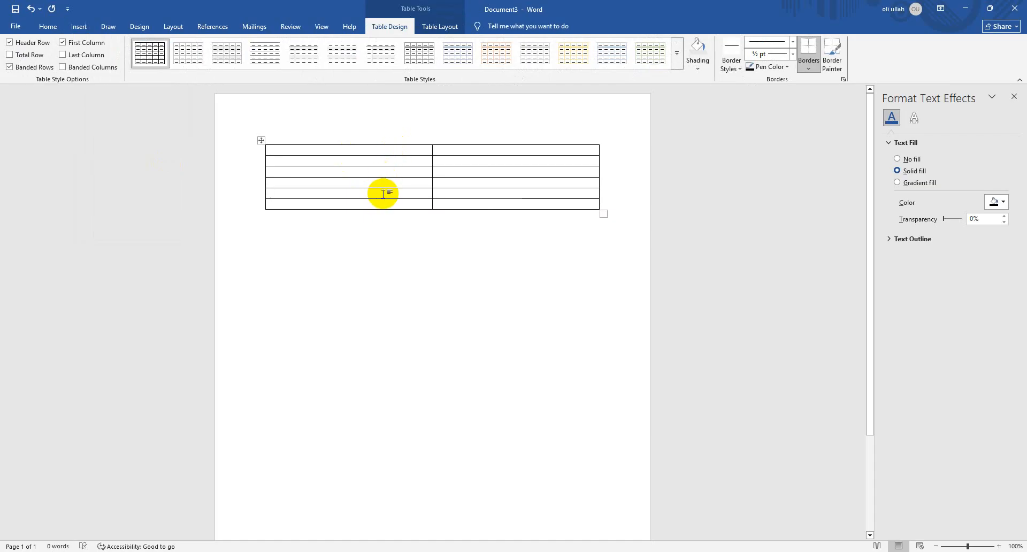
pyautogui.write('Wife')
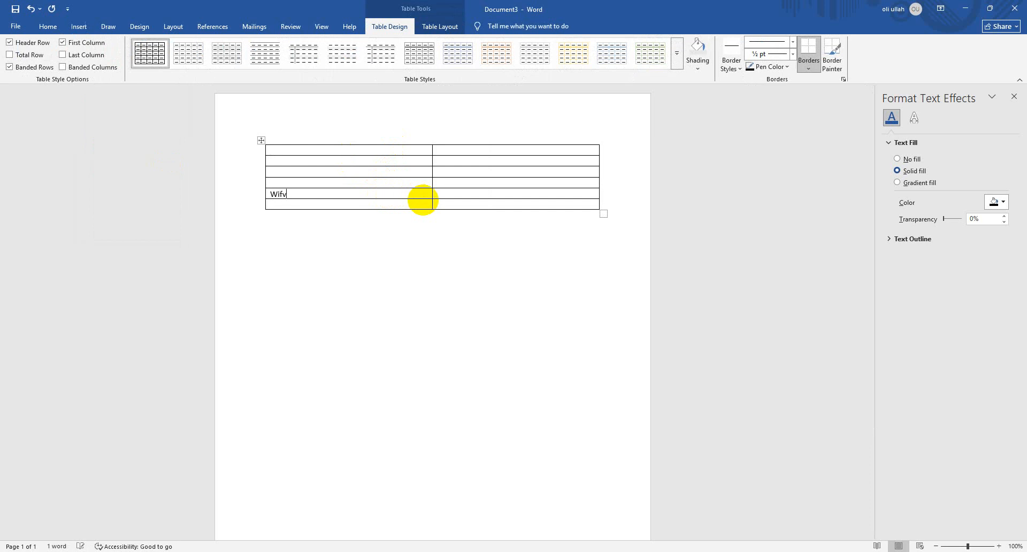
# Try to draw a vertical divider by hand inside the empty cell beside "Wife"
pyautogui.click(541, 194)
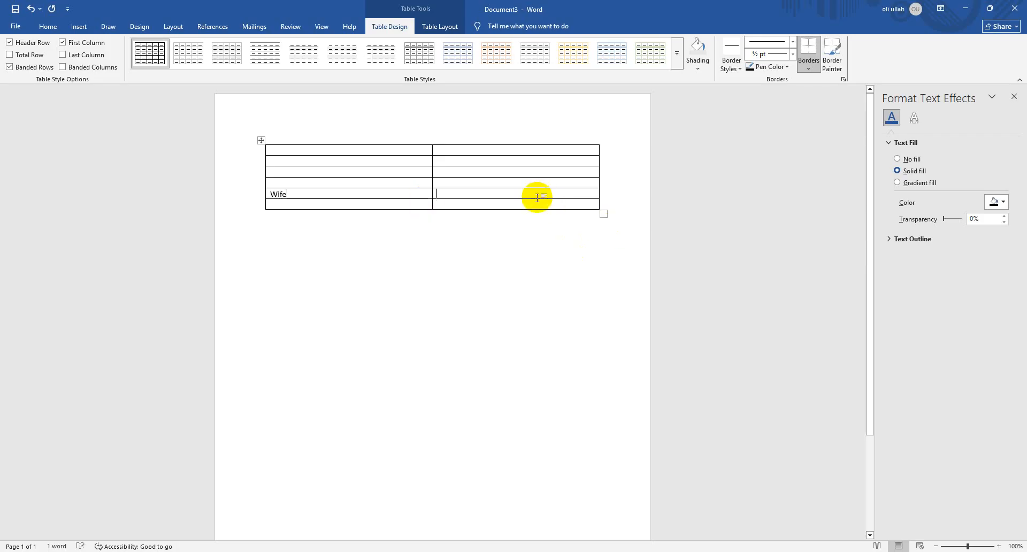
pyautogui.click(77, 28)
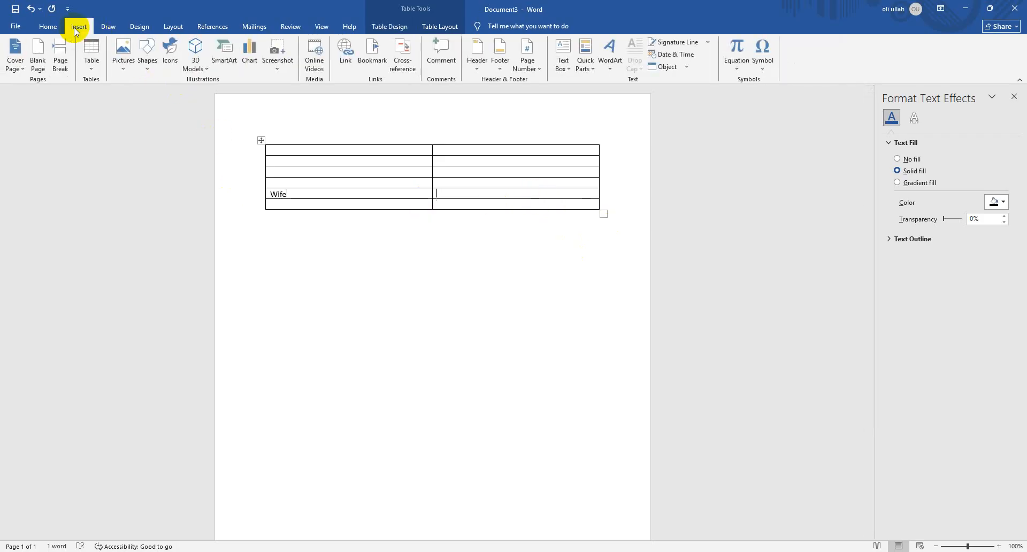
pyautogui.click(433, 27)
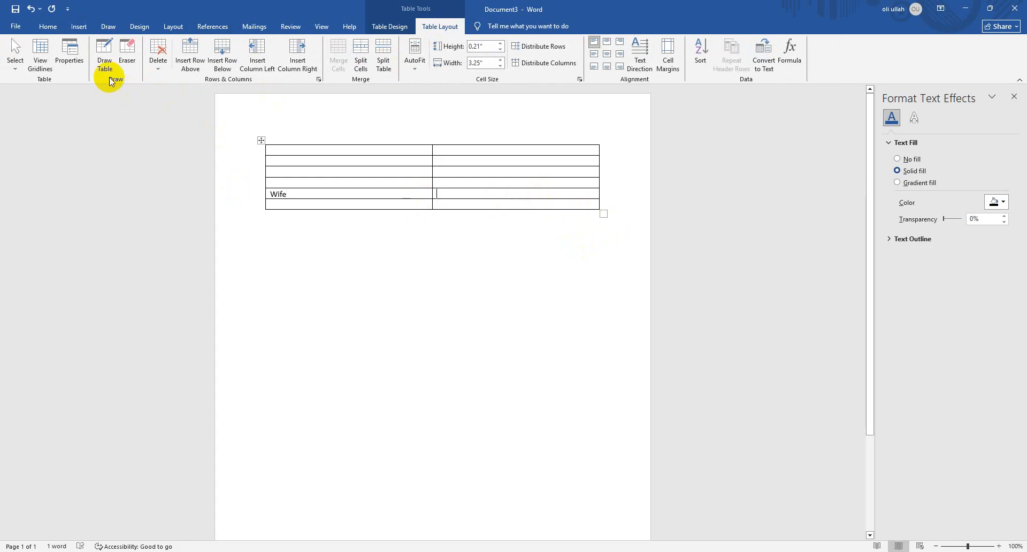
pyautogui.click(43, 69)
pyautogui.click(105, 60)
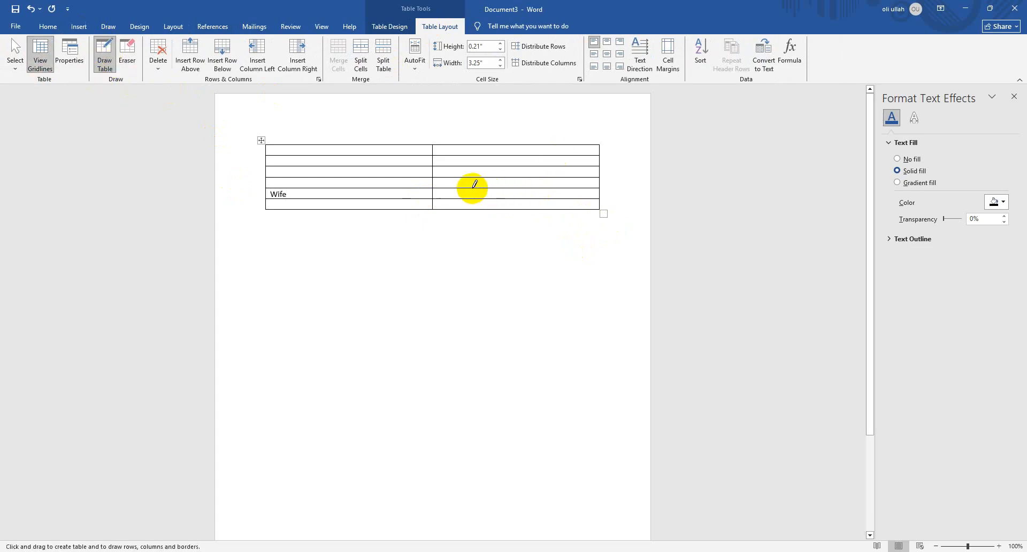
pyautogui.moveTo(471, 188); pyautogui.dragTo(475, 196)
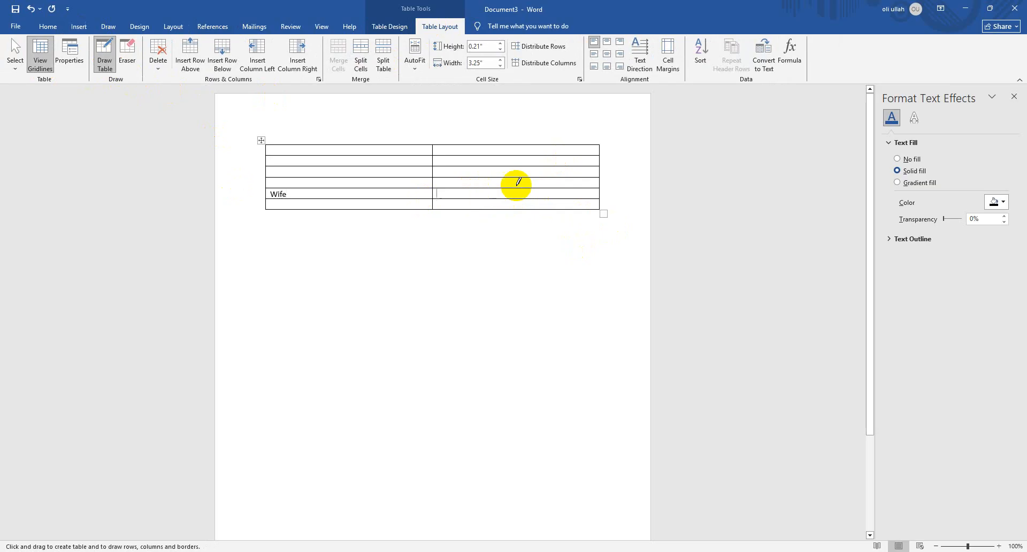
# Split the empty cell beside "Wife" into 3 columns and 1 row, and check the resulting cells
pyautogui.rightClick(503, 195)
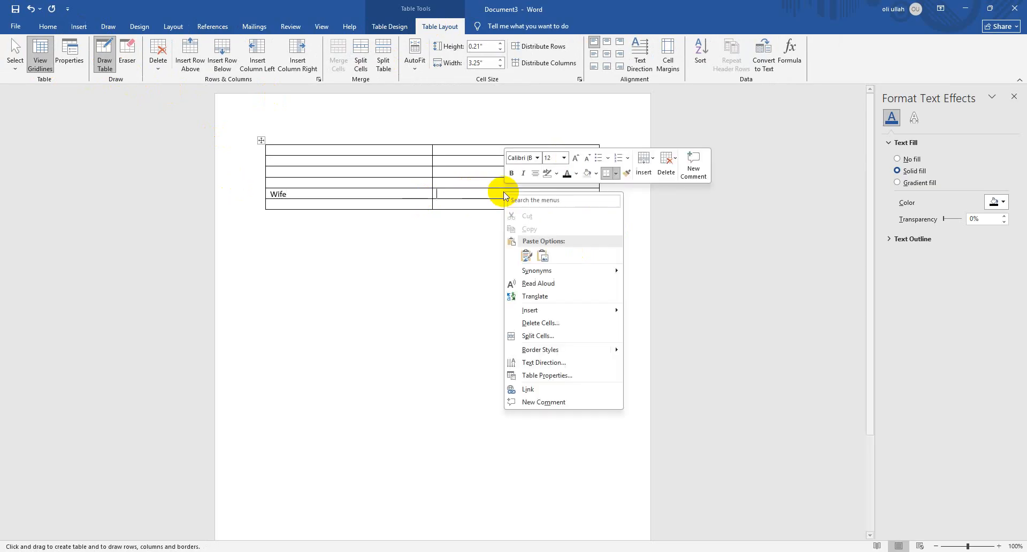
pyautogui.click(561, 335)
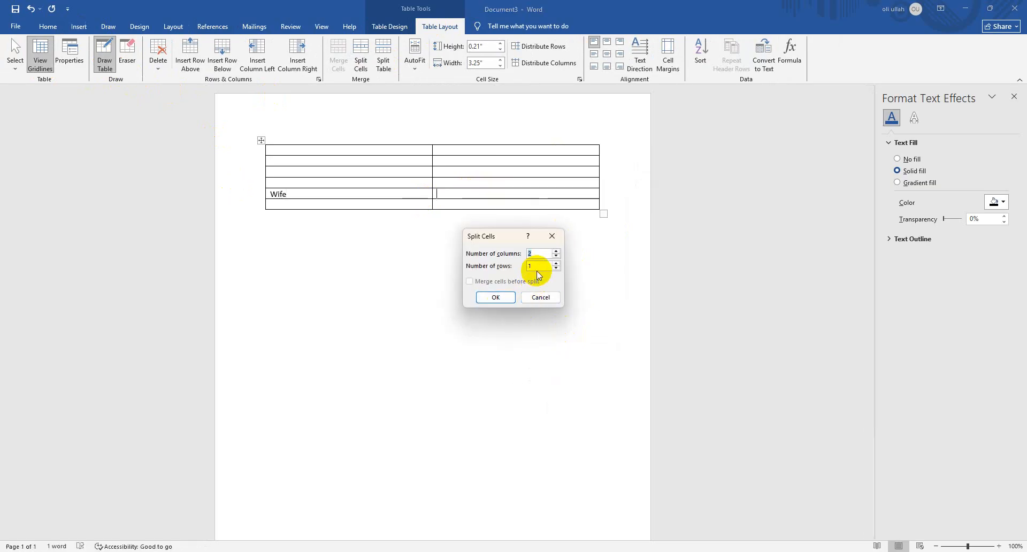
pyautogui.click(496, 297)
pyautogui.click(475, 200)
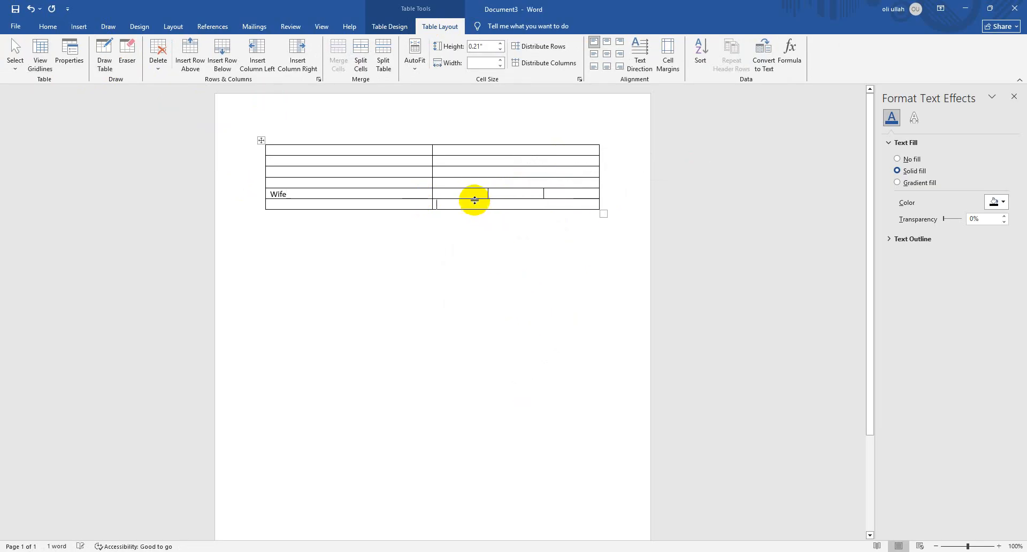
pyautogui.click(473, 191)
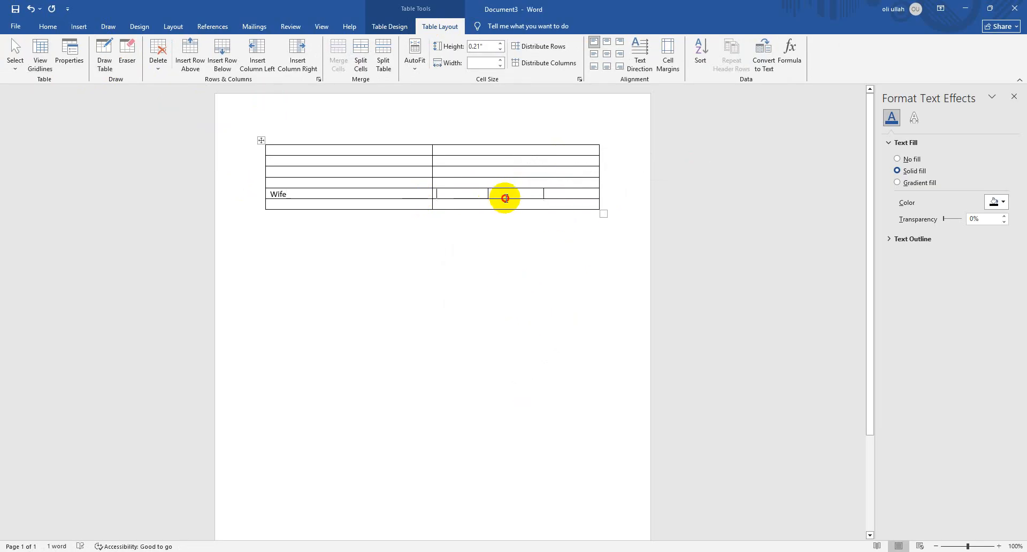
pyautogui.click(503, 196)
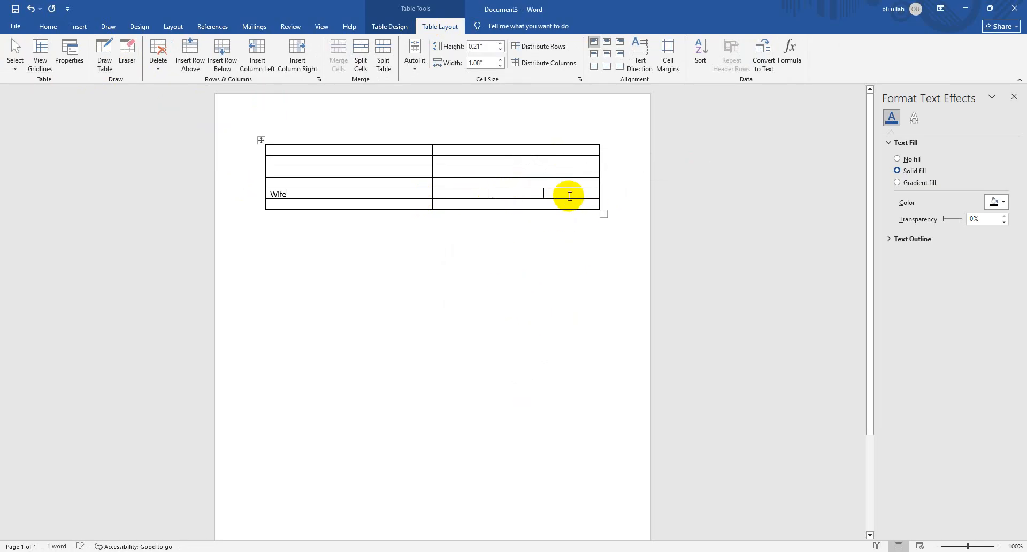
# Select the whole table, including all the split cells, and delete it
pyautogui.moveTo(407, 198); pyautogui.dragTo(327, 138)
pyautogui.click(544, 206)
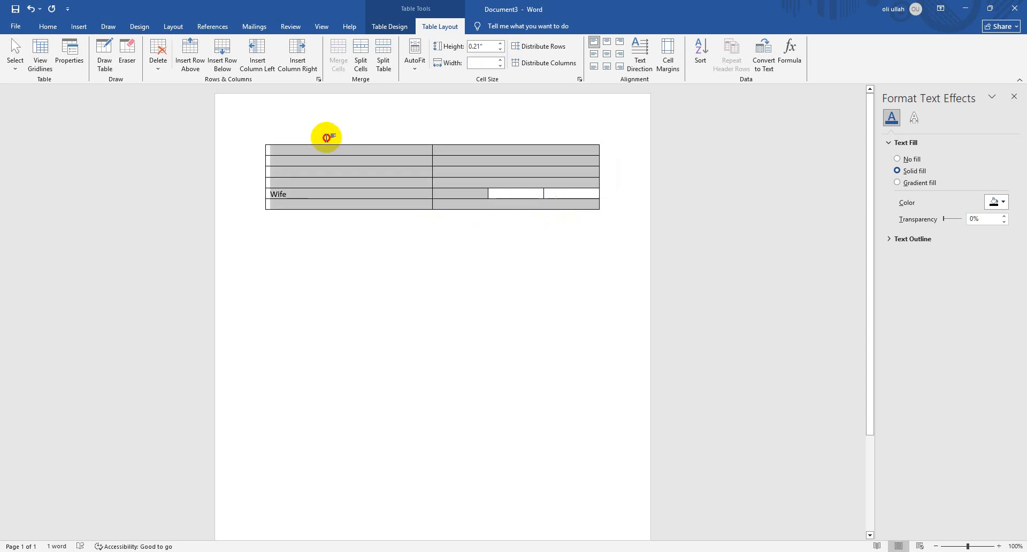
pyautogui.click(557, 202)
pyautogui.moveTo(556, 201); pyautogui.dragTo(300, 140)
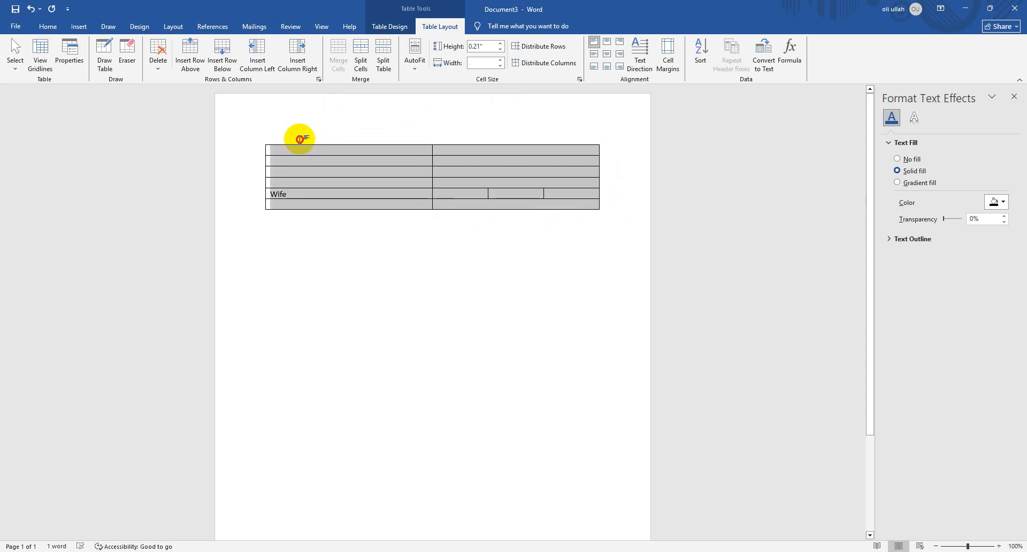
pyautogui.press('BackSpace')
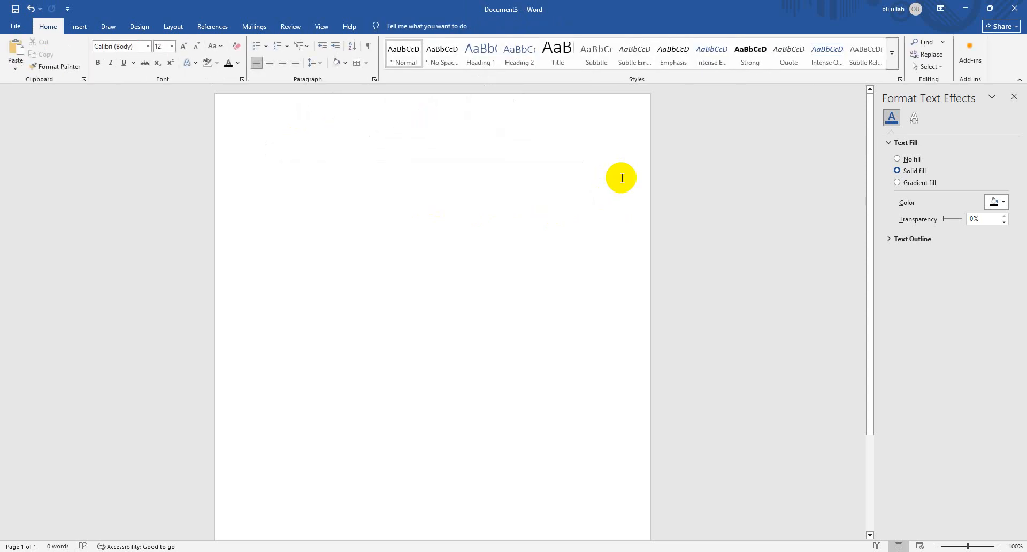
# Insert a table with 2 columns and 6 rows, and delete the whole table again
pyautogui.click(79, 26)
pyautogui.click(98, 77)
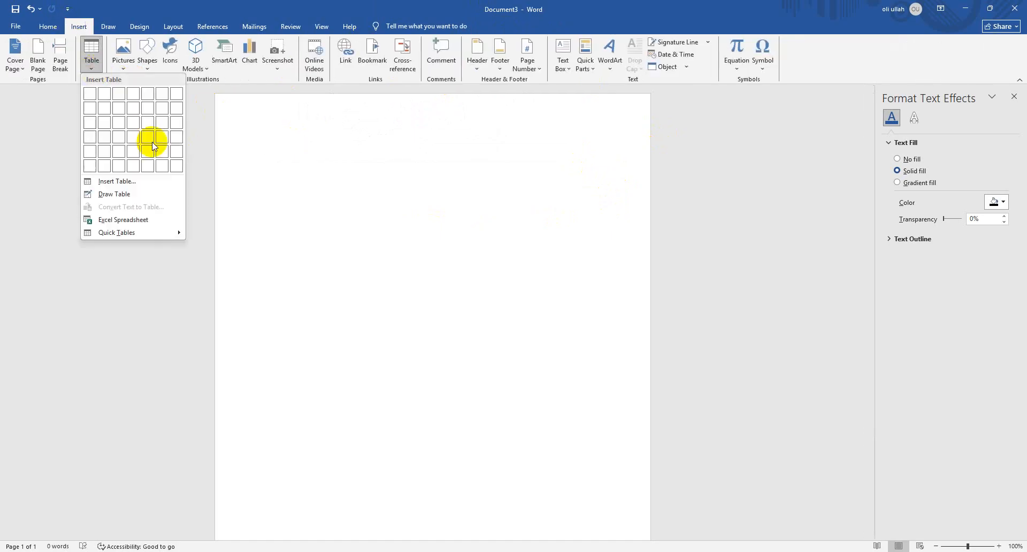
pyautogui.click(105, 165)
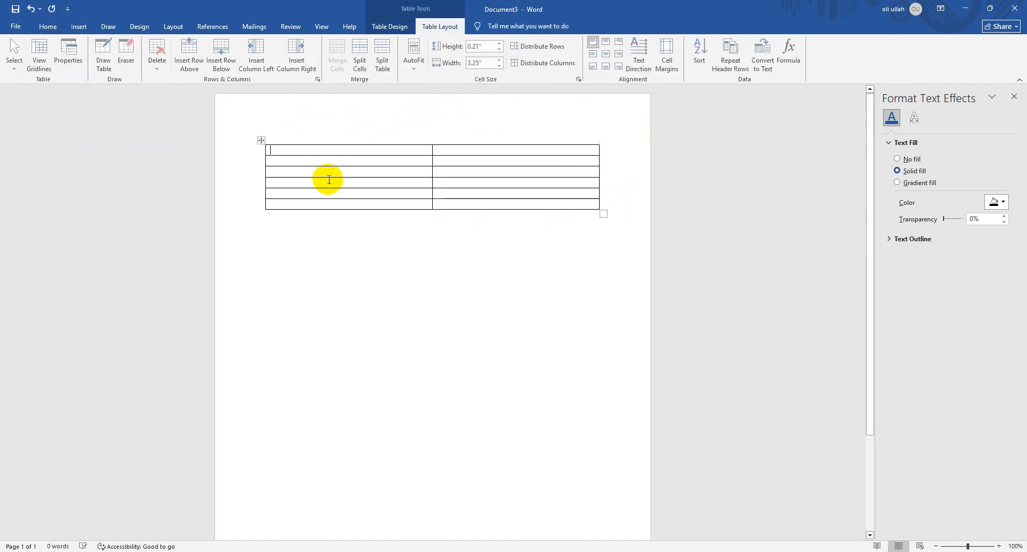
pyautogui.click(262, 140)
pyautogui.press('BackSpace')
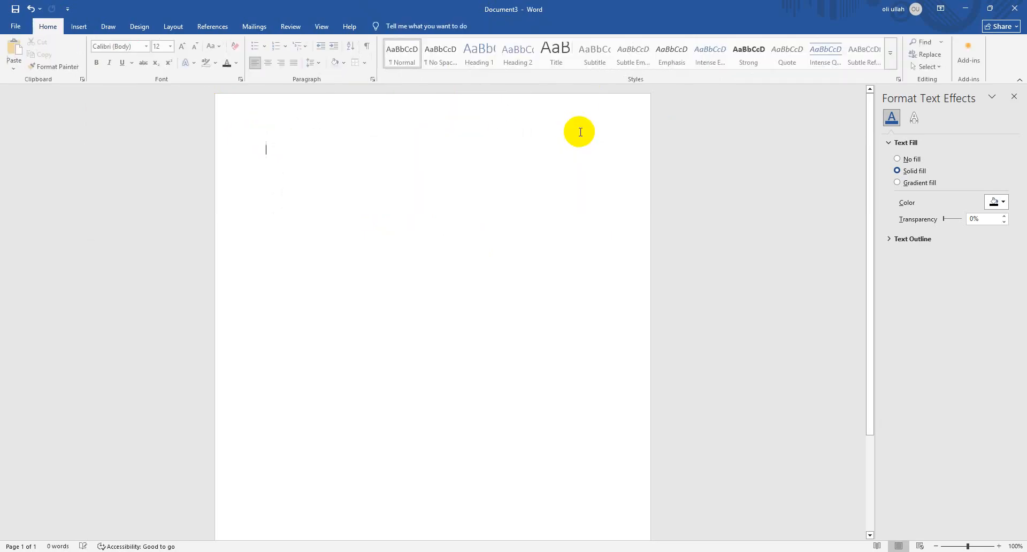
pyautogui.click(77, 33)
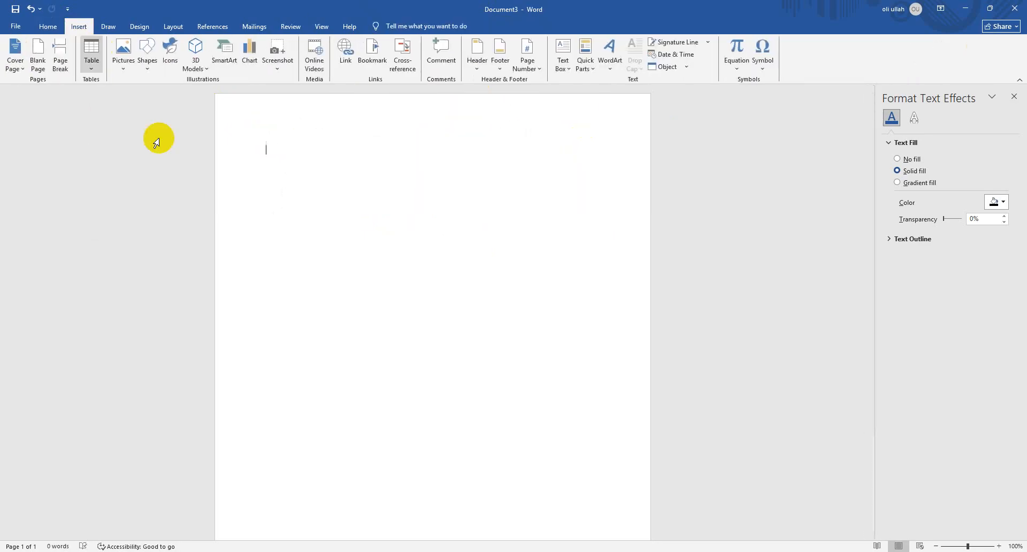
pyautogui.click(125, 64)
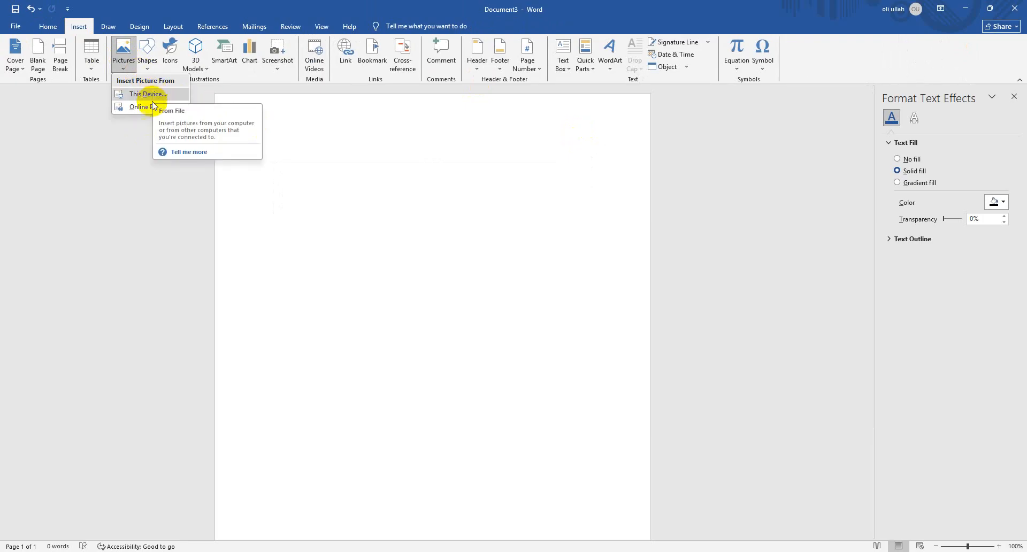
pyautogui.click(150, 107)
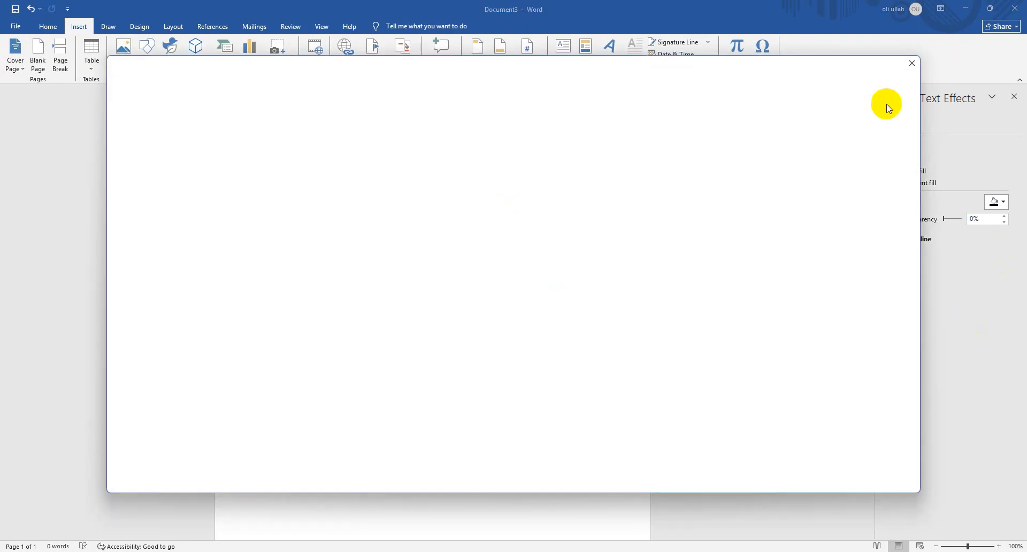
pyautogui.click(912, 63)
# Insert the picture "unnamed (1)" from the Downloads folder on this device, and delete it again
pyautogui.click(131, 68)
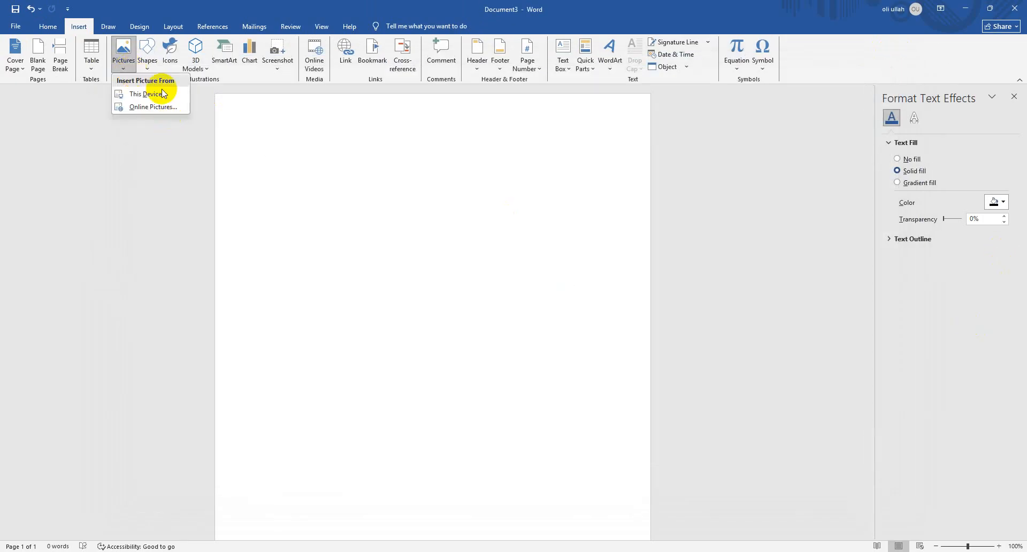
pyautogui.click(161, 89)
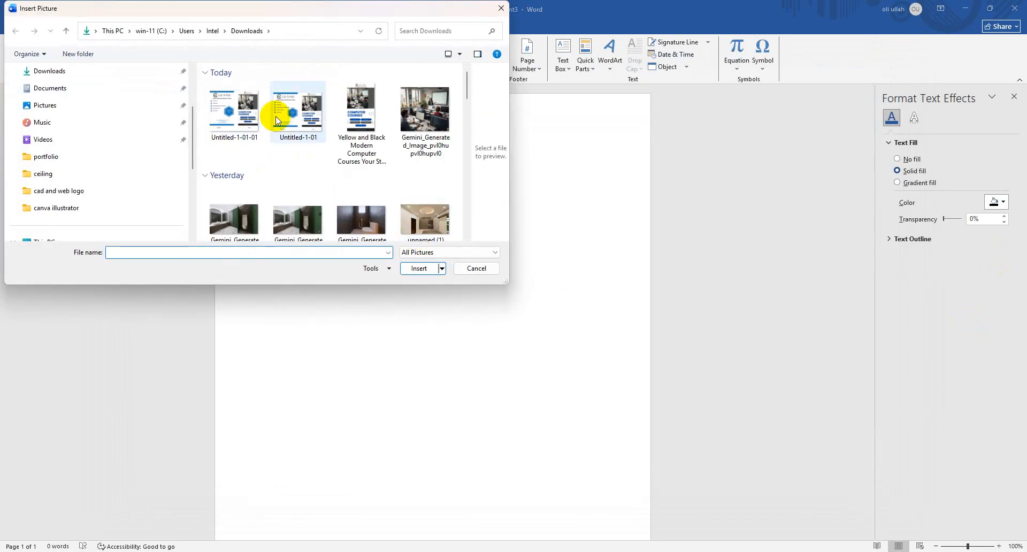
pyautogui.doubleClick(427, 229)
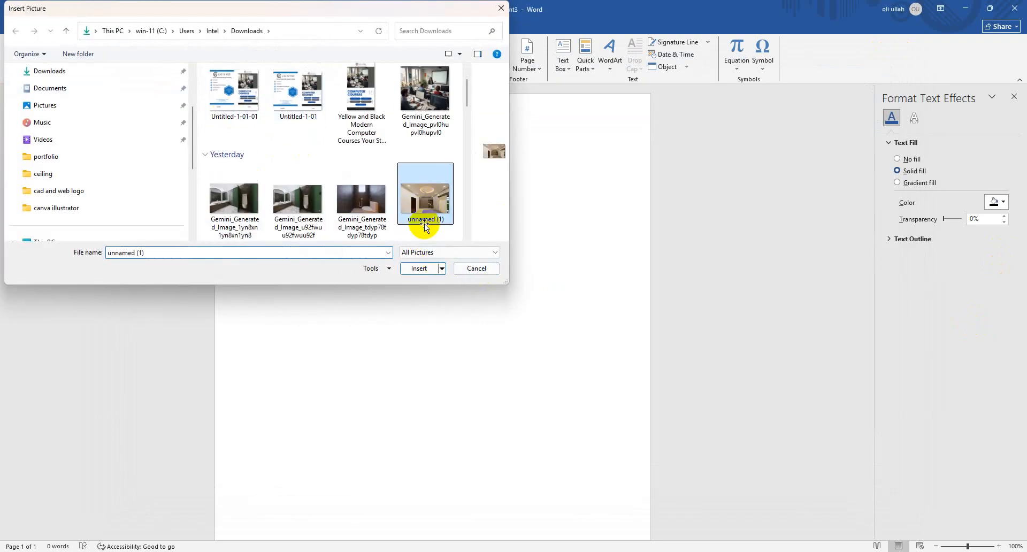
pyautogui.press('Delete')
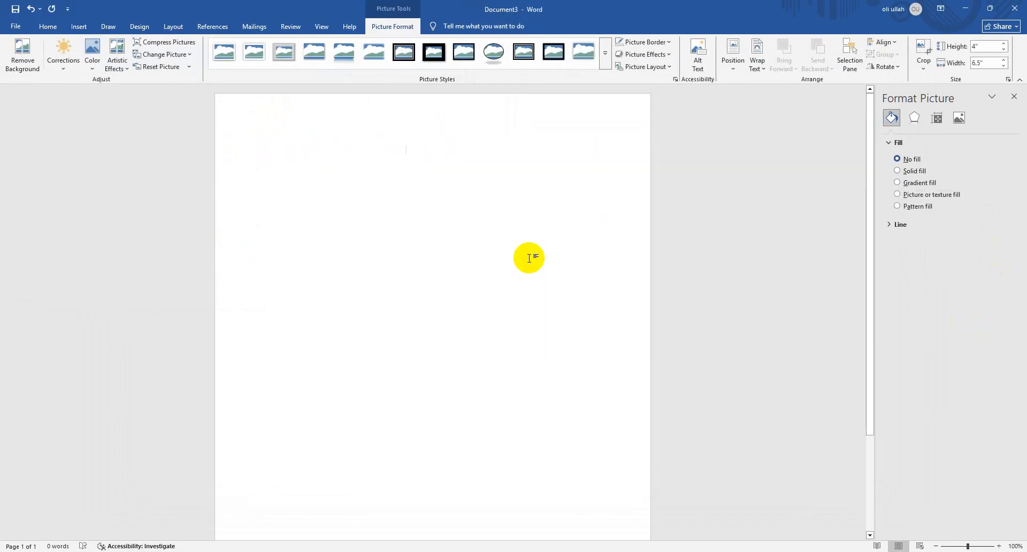
# Copy the computer classroom image from the Downloads folder in File Explorer and paste it into the blank Word document
pyautogui.click(967, 8)
pyautogui.click(967, 8)
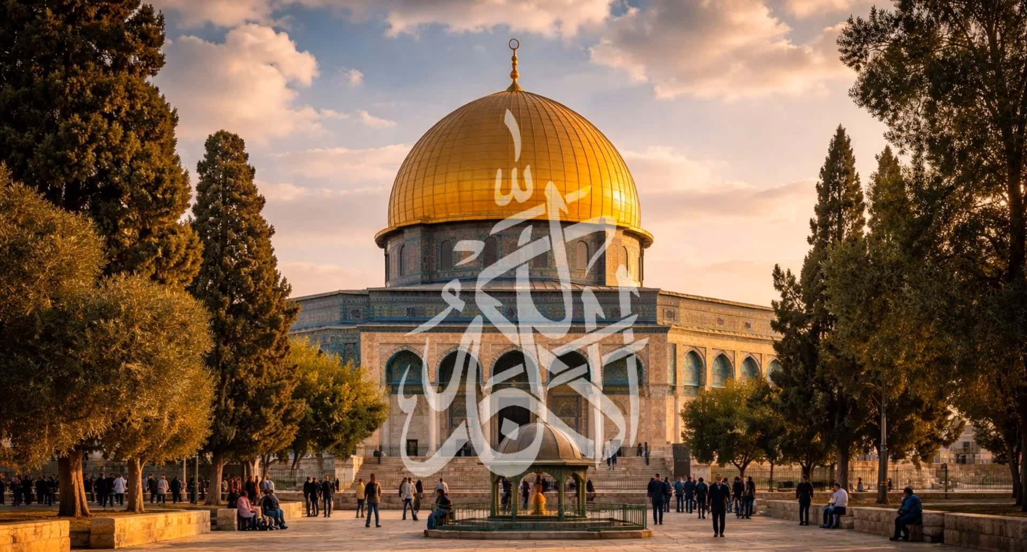
pyautogui.press('super+e')
pyautogui.click(46, 169)
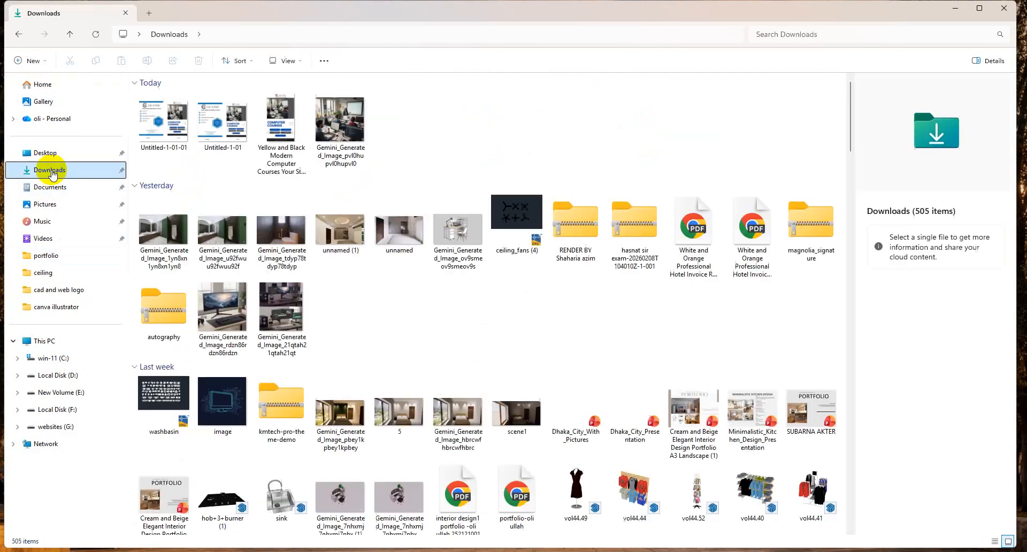
pyautogui.click(331, 129)
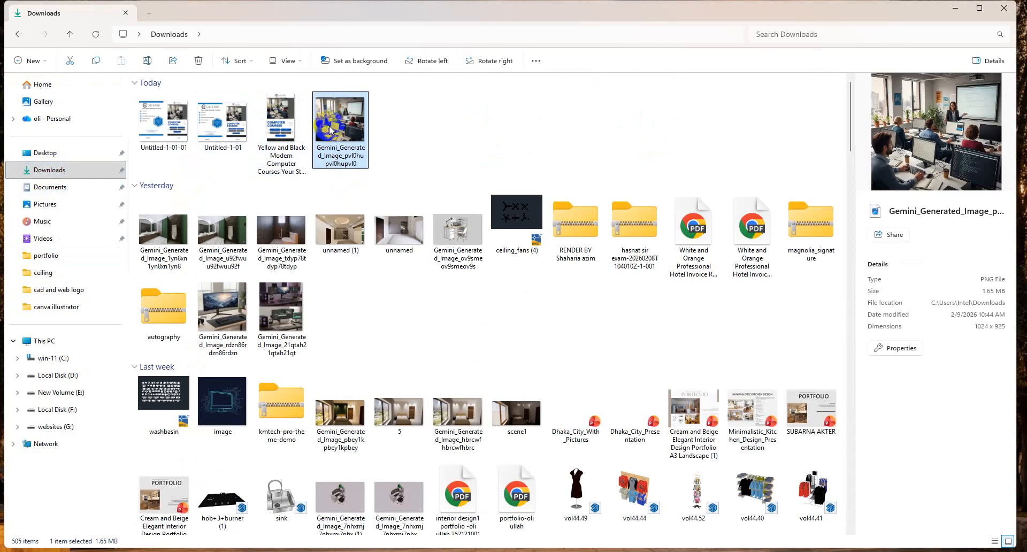
pyautogui.click(954, 8)
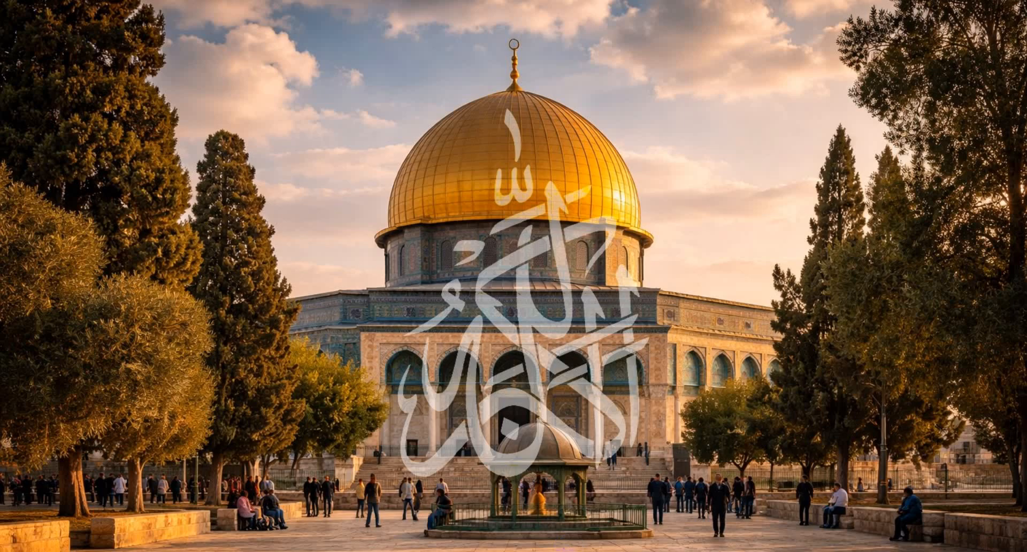
pyautogui.moveTo(572, 549)
pyautogui.click(601, 513)
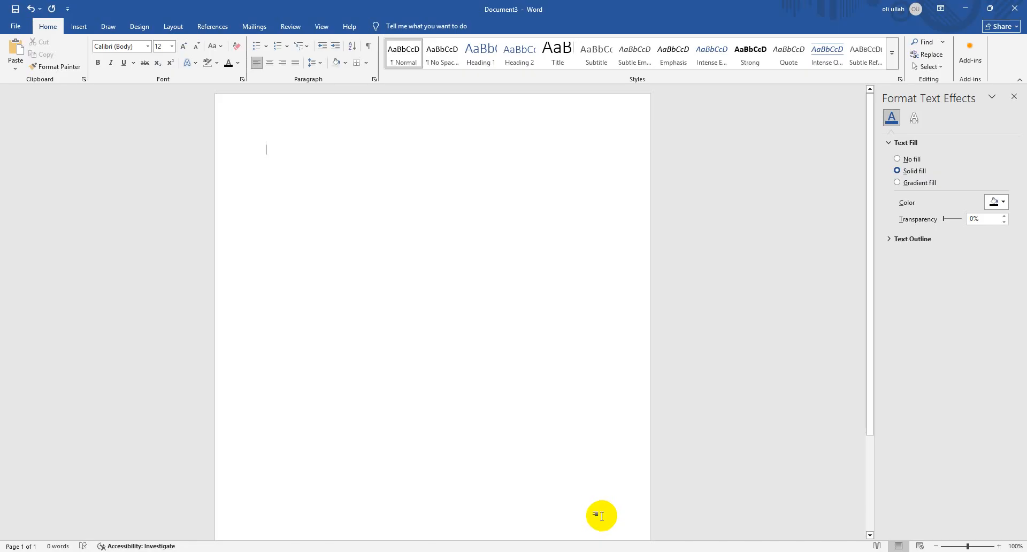
pyautogui.hotkey('ctrl', 'v')
# Scale the classroom picture down proportionally to about two thirds of its size, and try its rotation handle
pyautogui.click(496, 282)
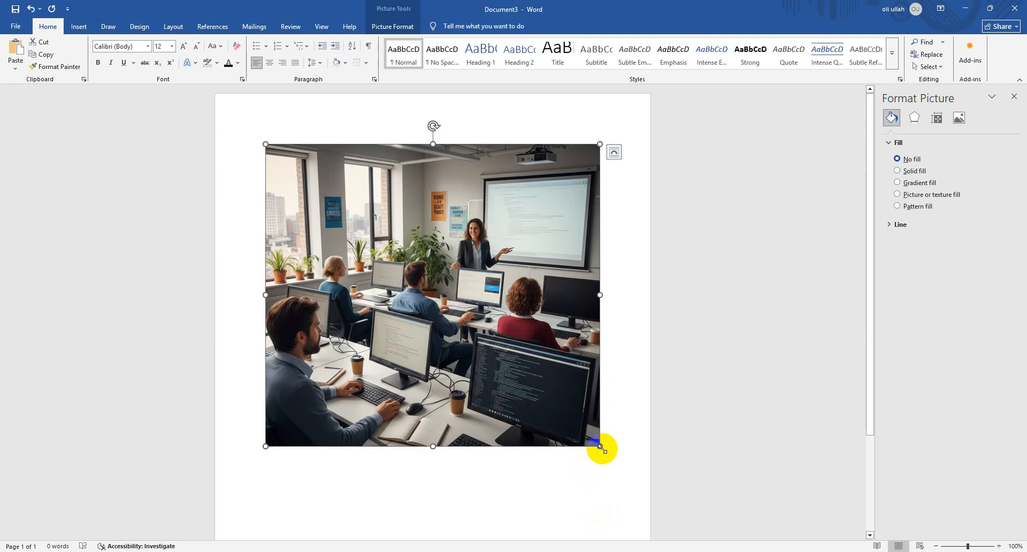
pyautogui.moveTo(601, 447); pyautogui.dragTo(435, 351)
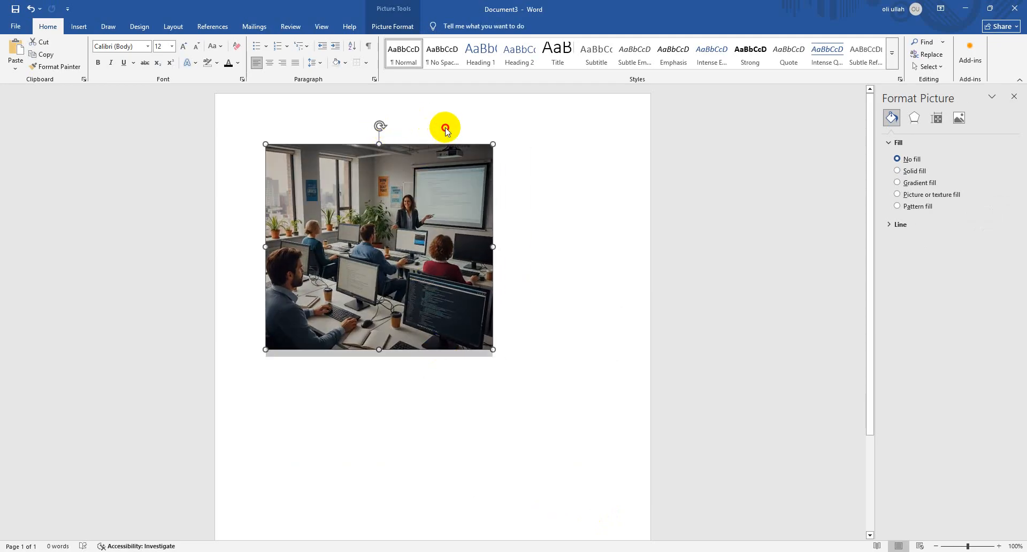
pyautogui.moveTo(381, 127)
pyautogui.mouseDown()
pyautogui.moveTo(435, 128)
pyautogui.moveTo(389, 125)
pyautogui.mouseUp()
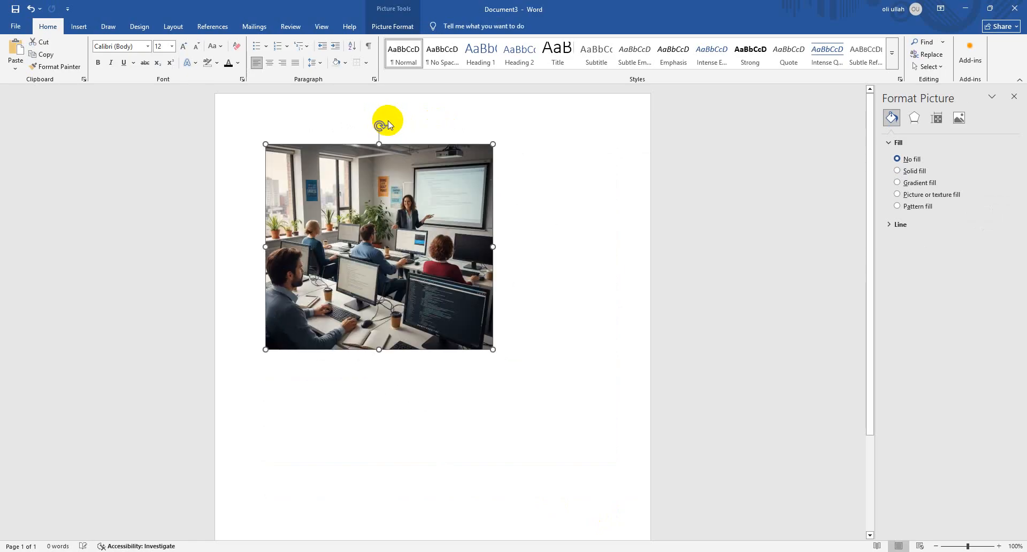
# Try to move the inline classroom picture sideways across the page
pyautogui.click(446, 308)
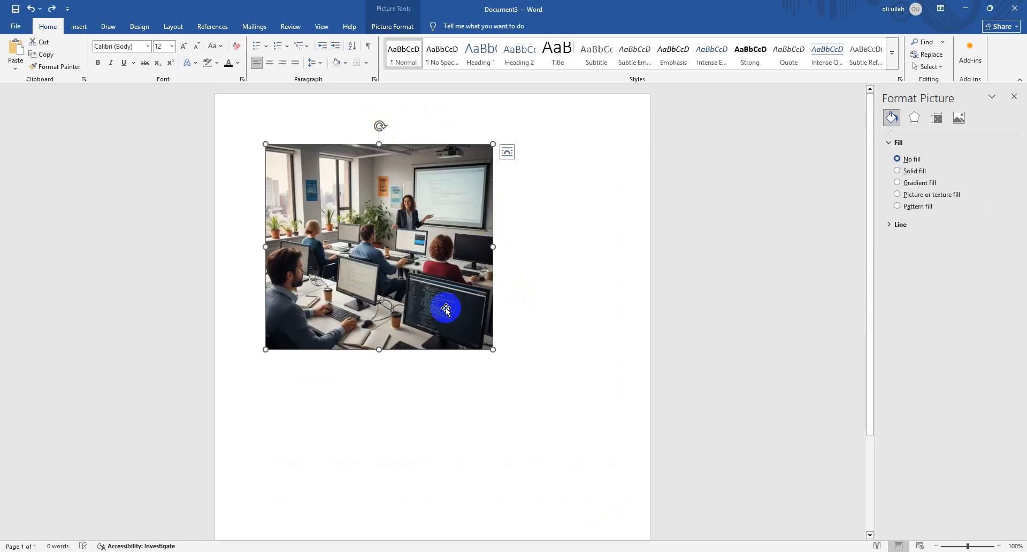
pyautogui.moveTo(424, 270); pyautogui.dragTo(592, 270)
pyautogui.moveTo(300, 259); pyautogui.dragTo(364, 258)
# Set the classroom picture's text wrapping to Square and move it freely around the page
pyautogui.click(513, 155)
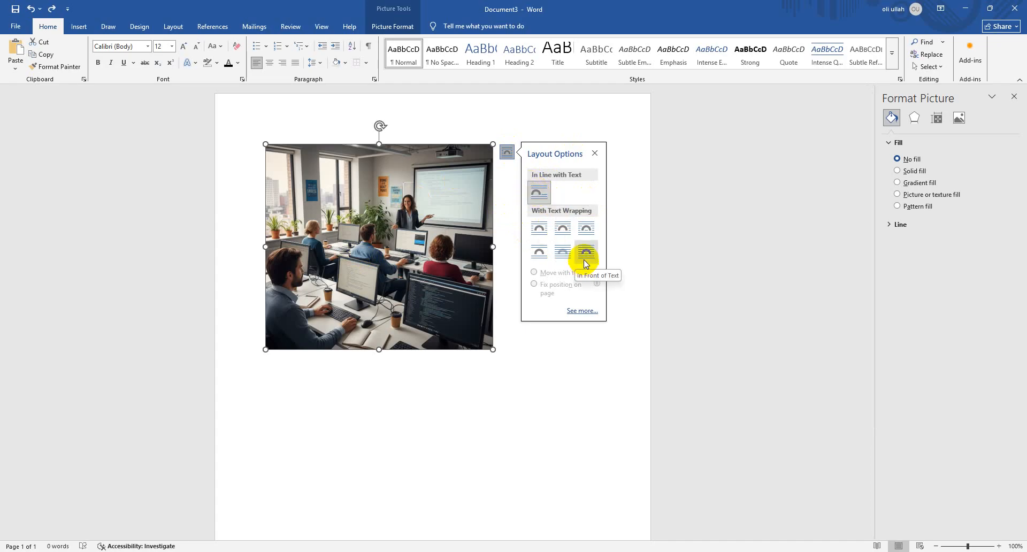
pyautogui.click(546, 239)
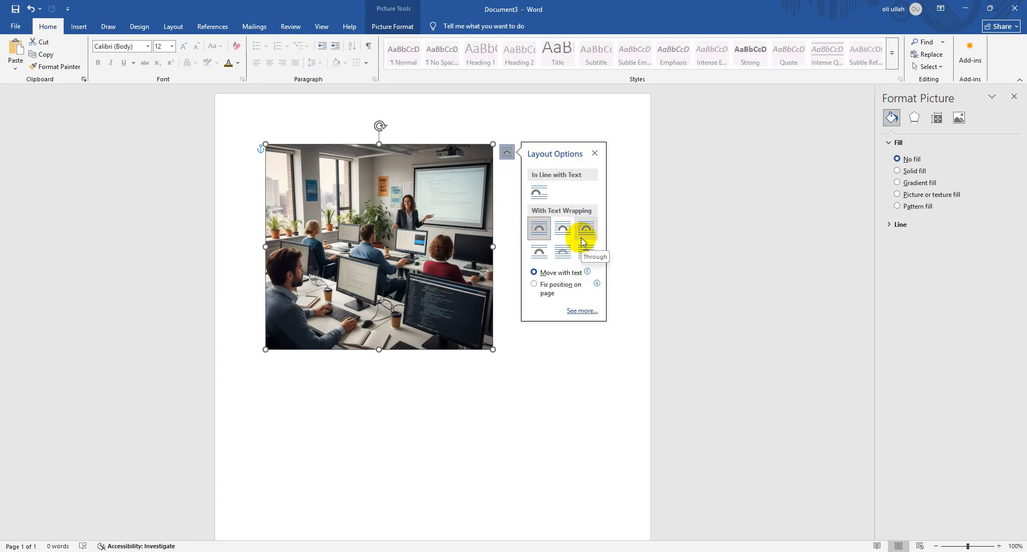
pyautogui.doubleClick(414, 369)
pyautogui.click(395, 276)
pyautogui.moveTo(422, 244); pyautogui.dragTo(498, 368)
pyautogui.moveTo(501, 395); pyautogui.dragTo(444, 262)
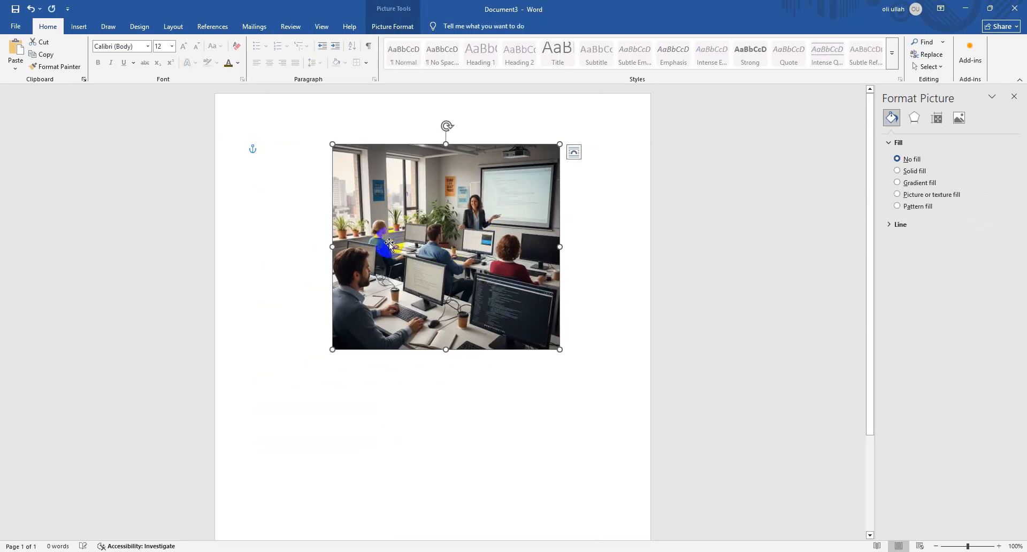
pyautogui.moveTo(388, 245); pyautogui.dragTo(324, 245)
# Reposition the Square-wrapped classroom picture near the page's upper-left margin, and delete it from the document
pyautogui.click(508, 152)
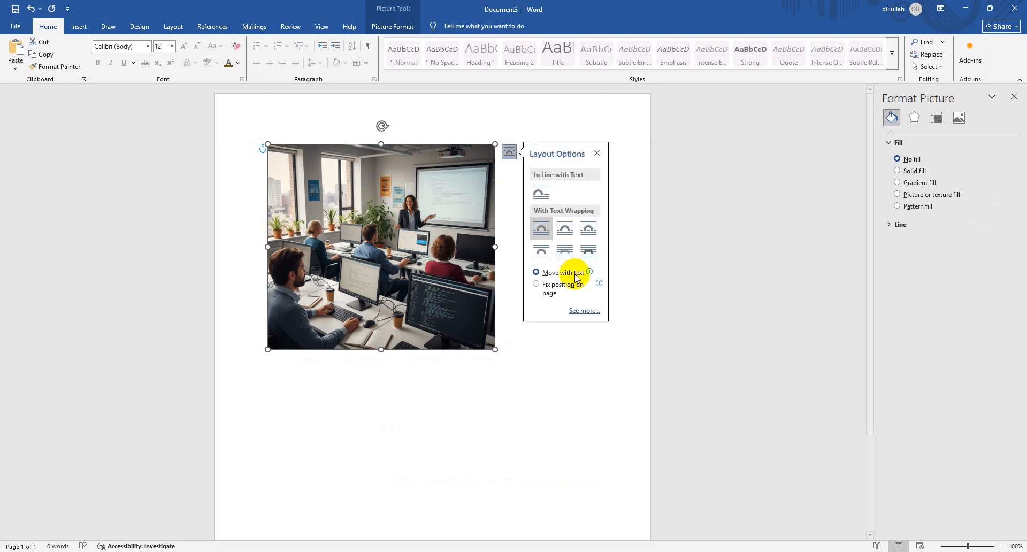
pyautogui.click(539, 231)
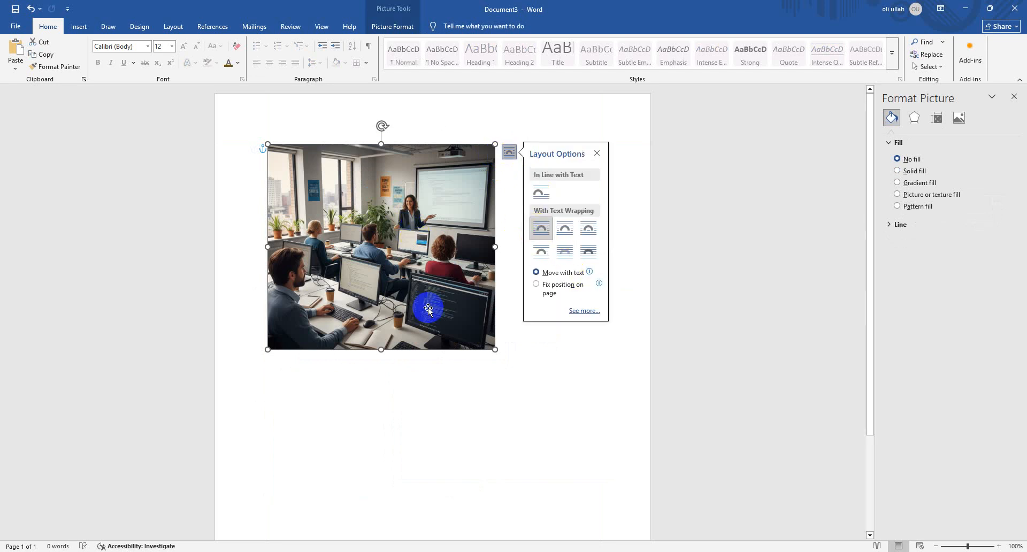
pyautogui.moveTo(428, 307); pyautogui.dragTo(400, 264)
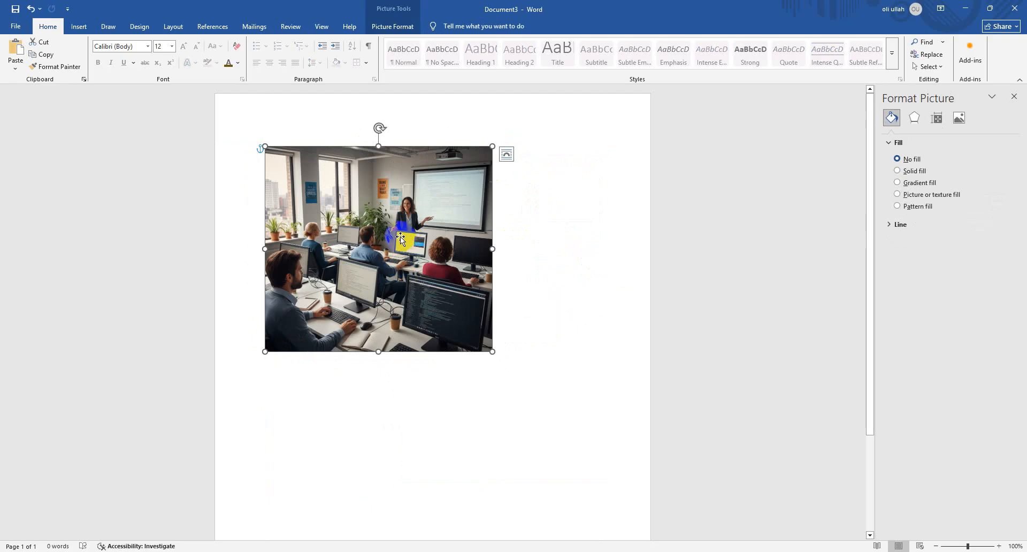
pyautogui.press('Delete')
# Insert a red apple photo from the Apple category of the online pictures, and delete it again
pyautogui.click(78, 27)
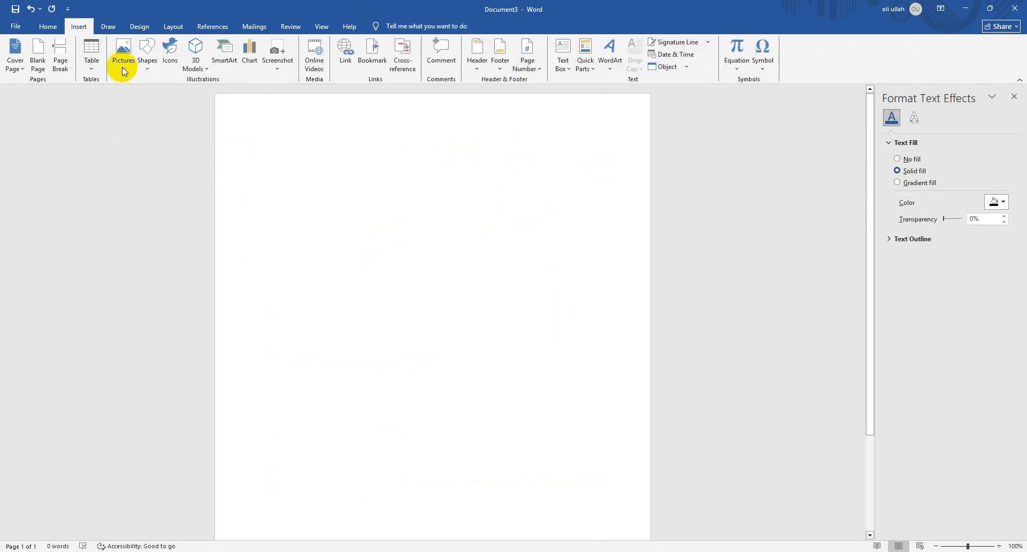
pyautogui.click(123, 59)
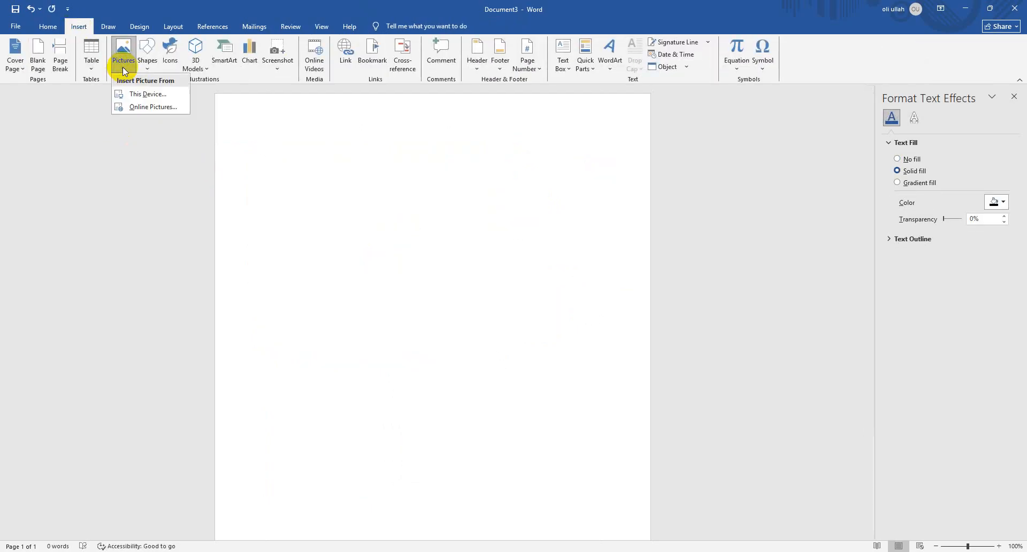
pyautogui.click(149, 107)
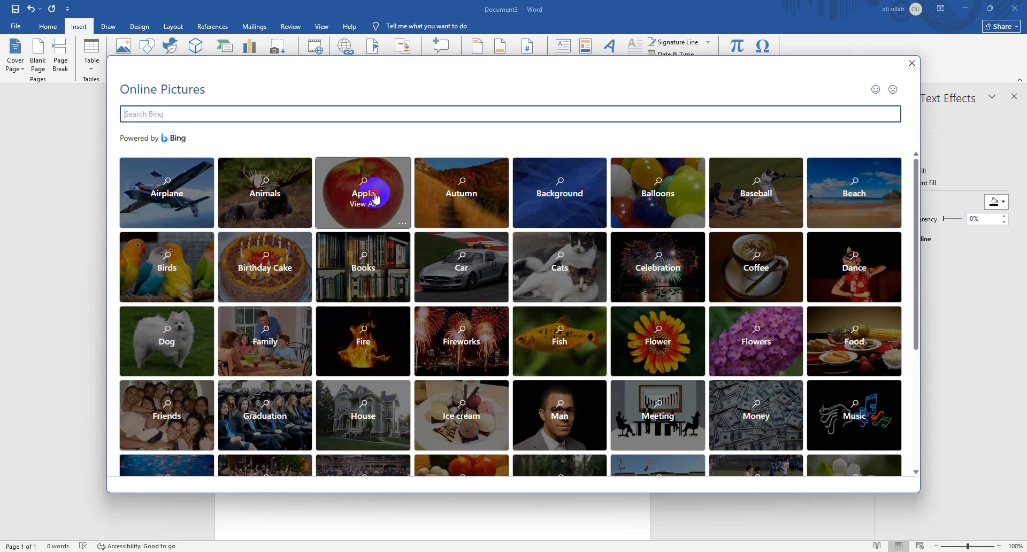
pyautogui.click(374, 196)
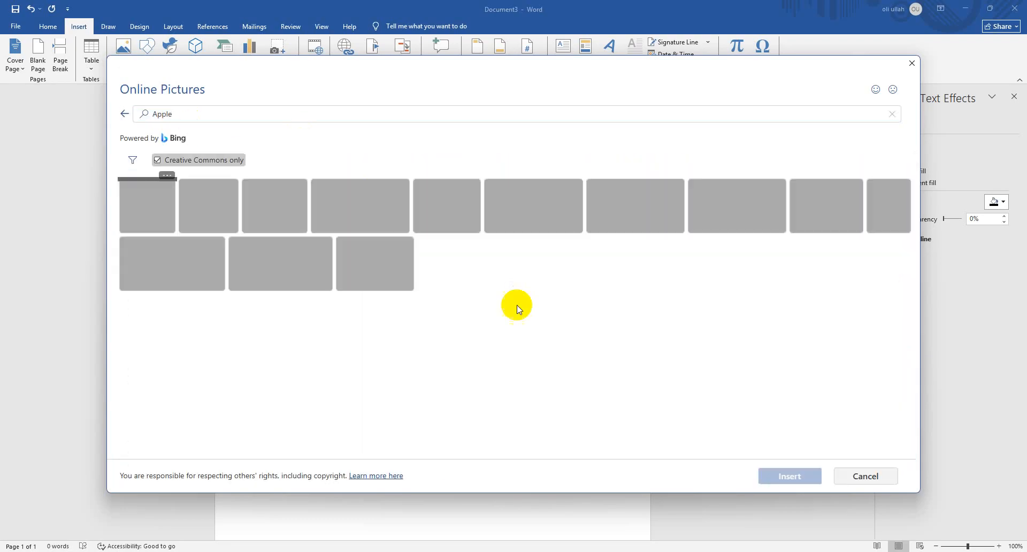
pyautogui.click(523, 224)
pyautogui.click(786, 475)
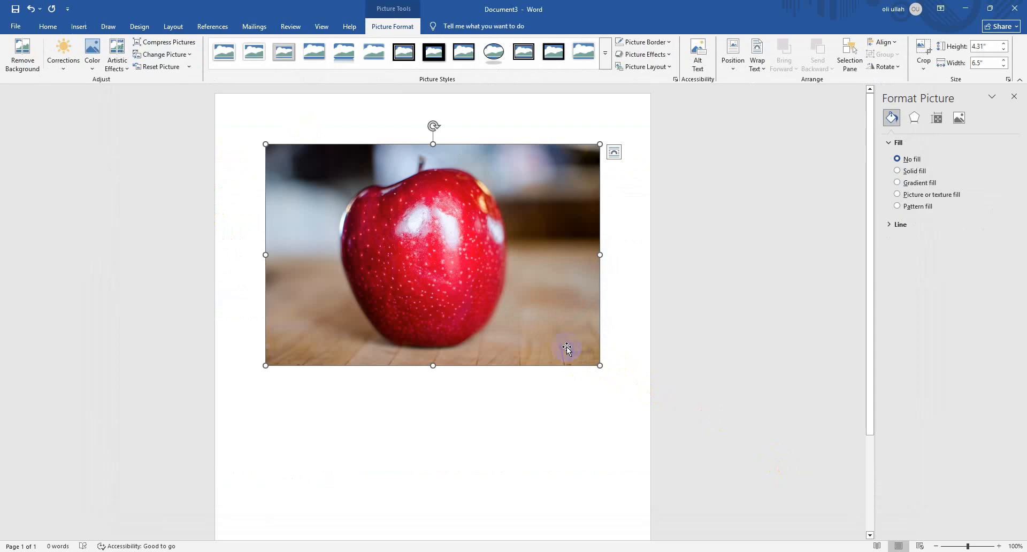
pyautogui.press('Delete')
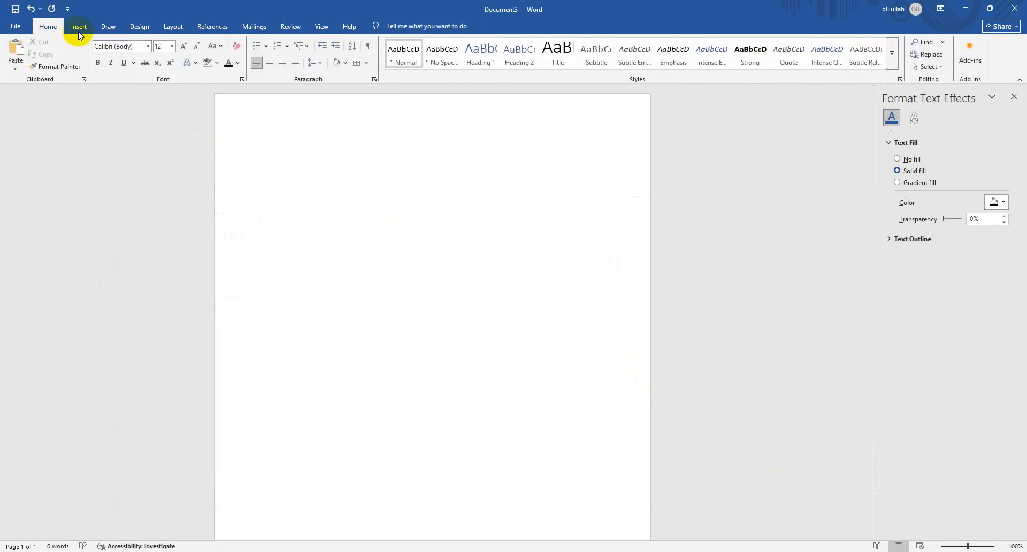
# Insert the crossed-out eye icon from the Accessibility category of the icon library
pyautogui.click(79, 26)
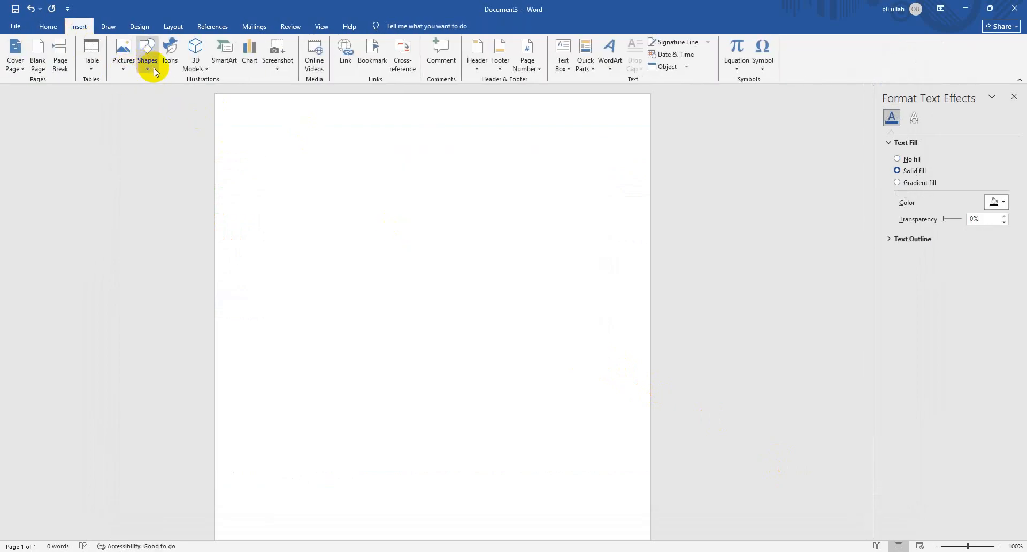
pyautogui.click(170, 59)
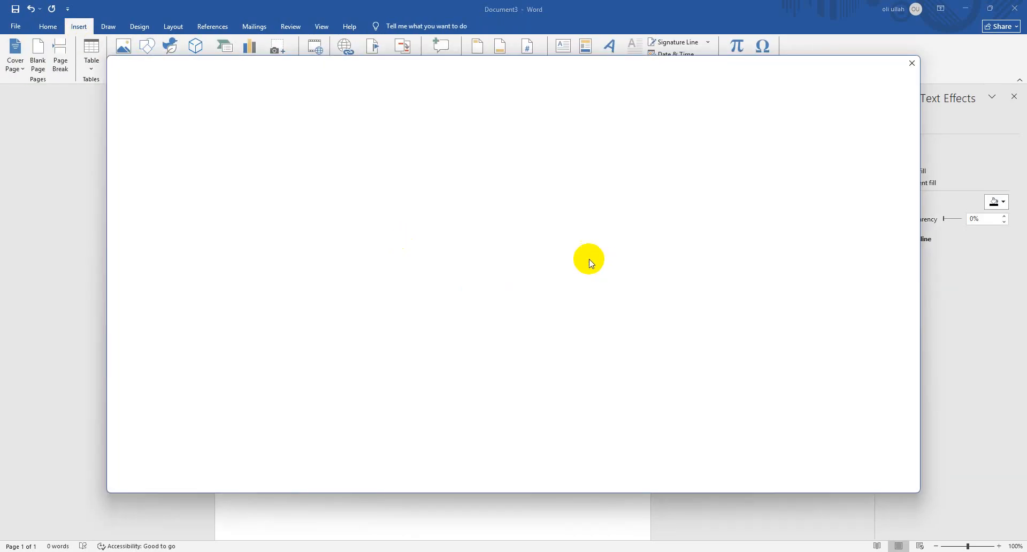
pyautogui.click(578, 142)
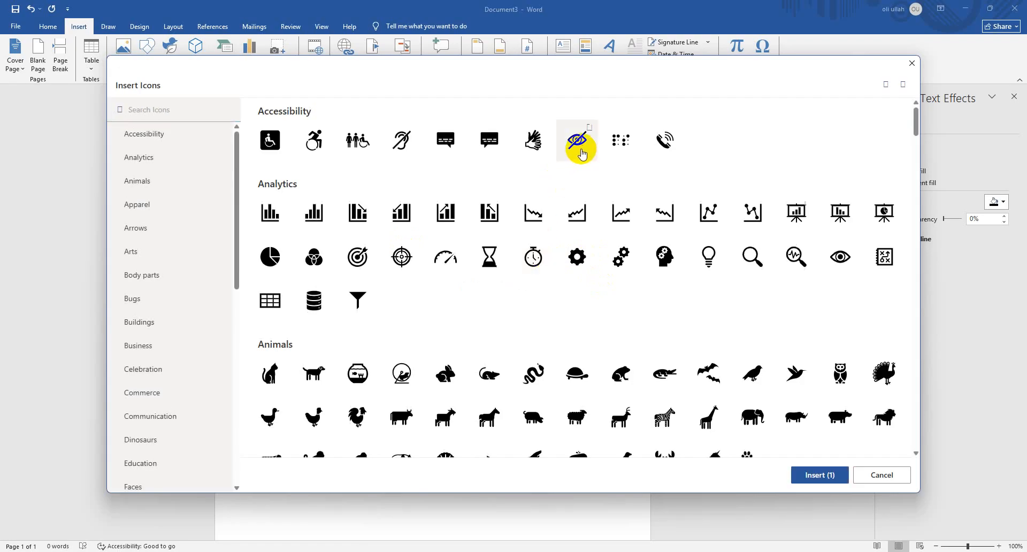
pyautogui.click(824, 482)
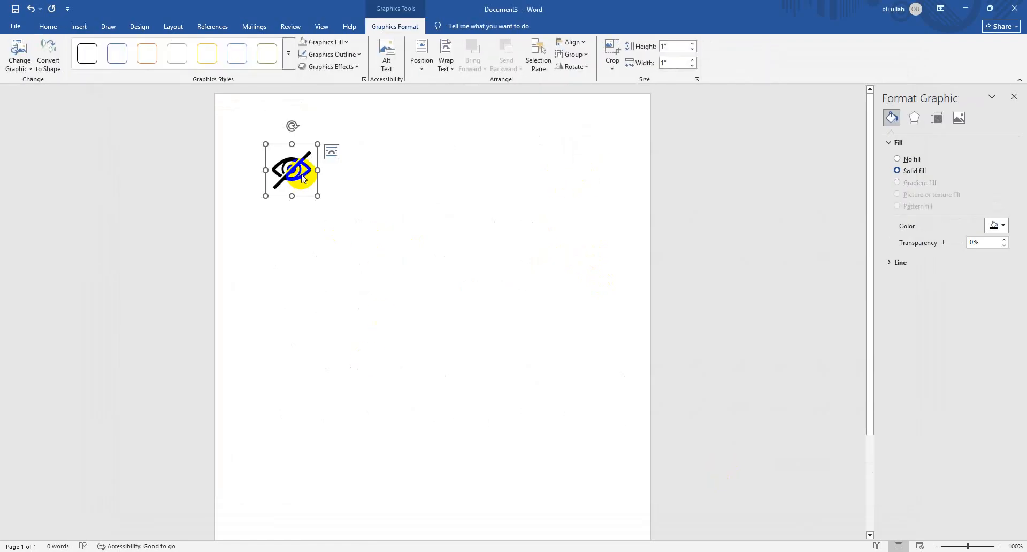
# Apply the orange outline graphics style and an orange theme fill to the crossed-out eye icon, and open its outline colour choices
pyautogui.click(148, 52)
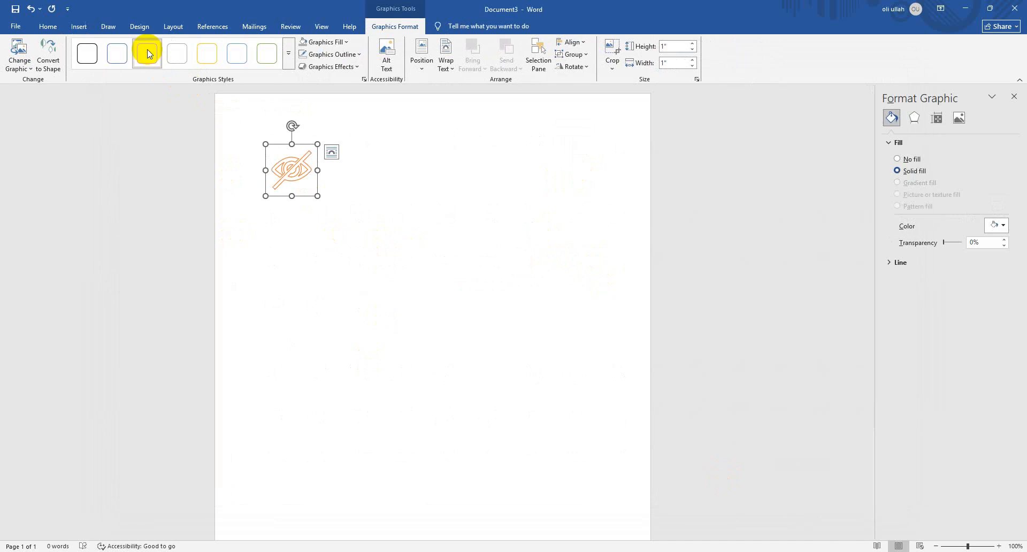
pyautogui.click(324, 42)
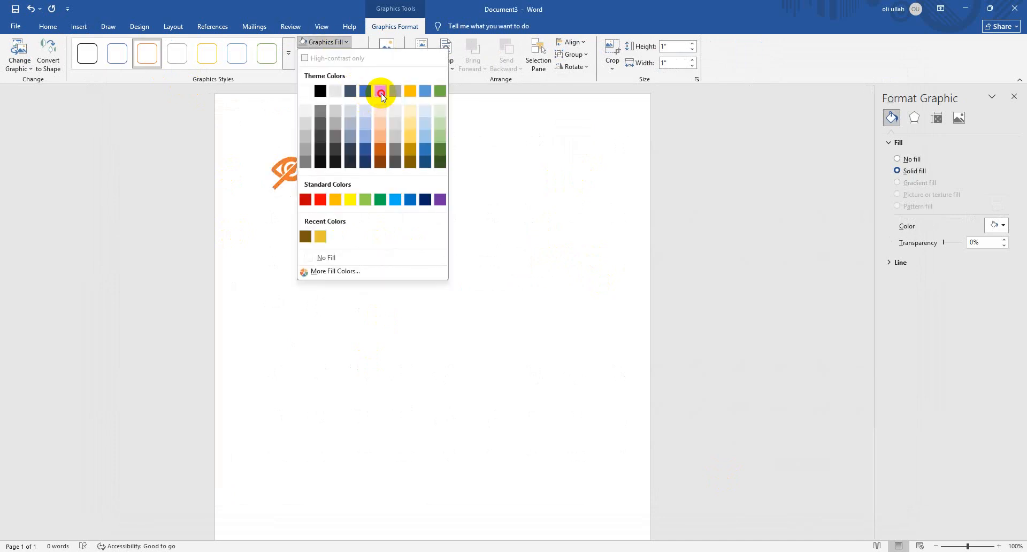
pyautogui.click(379, 93)
pyautogui.click(330, 54)
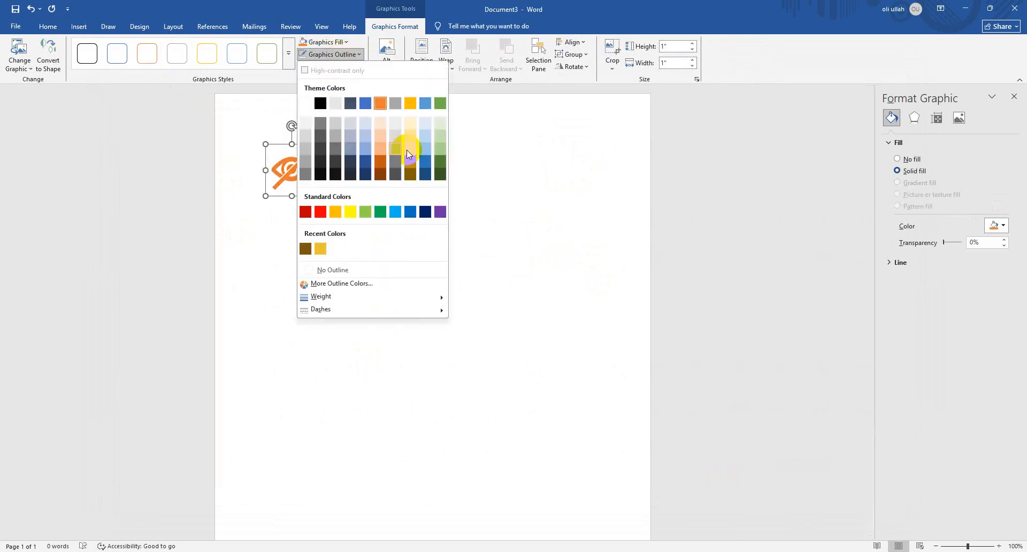
# Move the crossed-out eye icon toward the page's upper centre with In Front of Text wrapping, and delete it
pyautogui.click(513, 166)
pyautogui.click(292, 168)
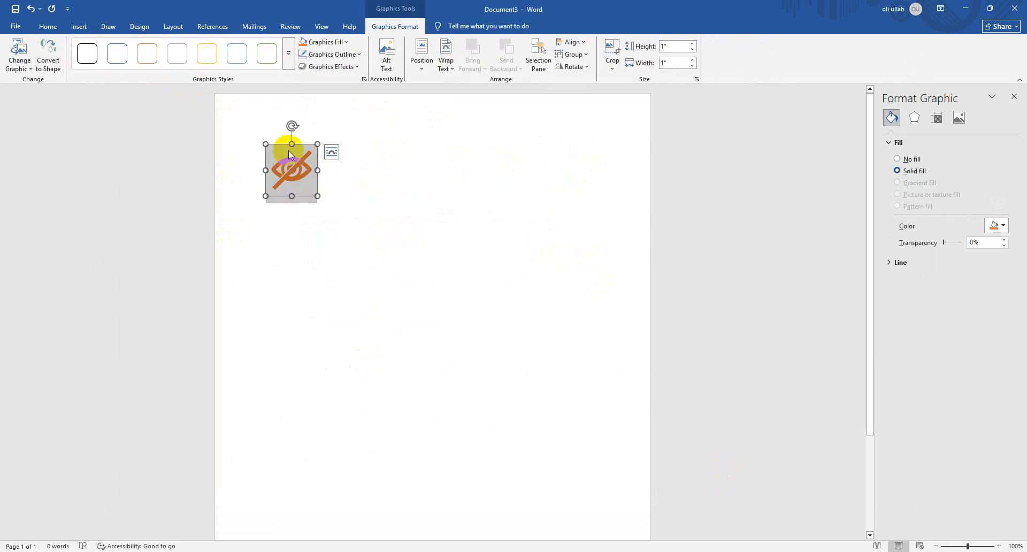
pyautogui.click(477, 154)
pyautogui.click(284, 154)
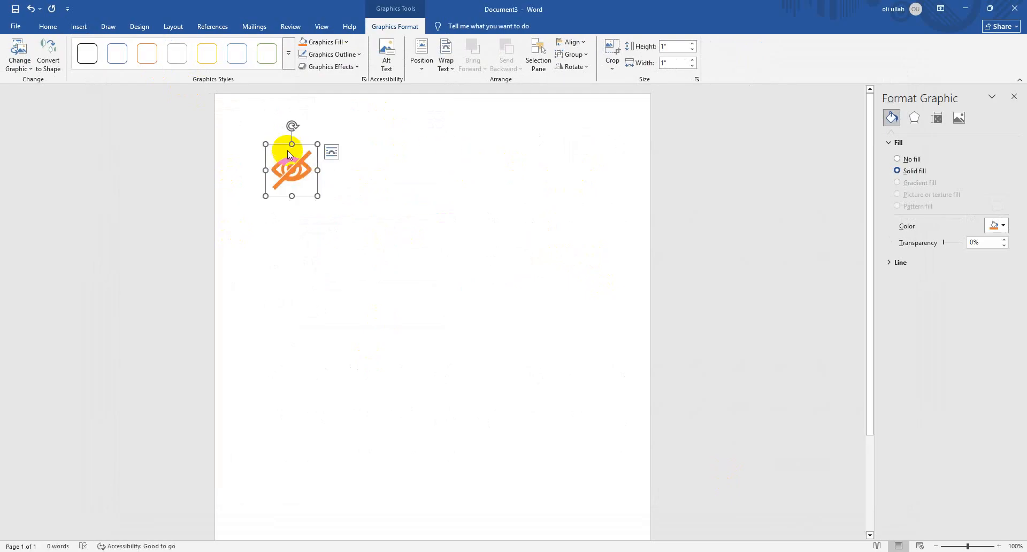
pyautogui.click(332, 153)
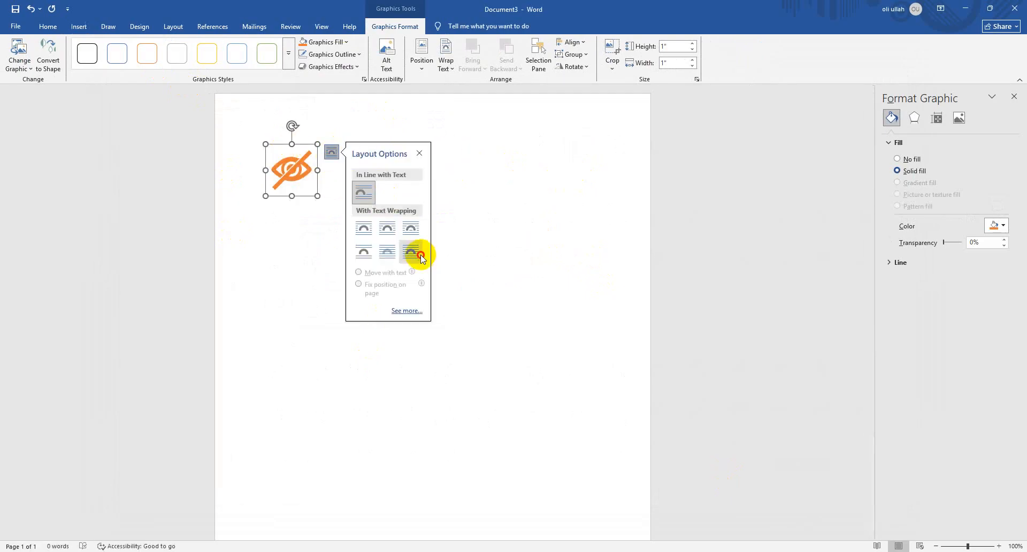
pyautogui.click(411, 251)
pyautogui.click(299, 162)
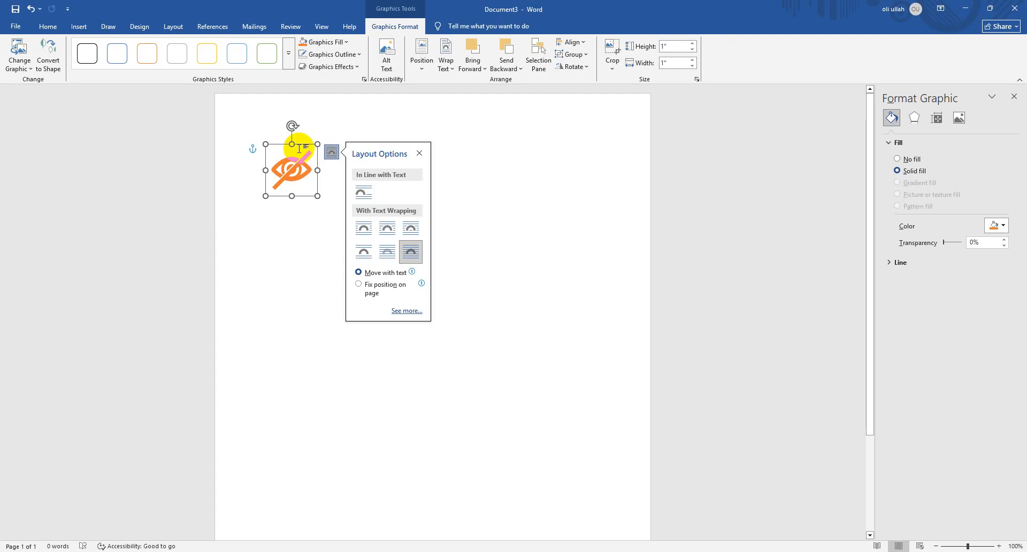
pyautogui.moveTo(272, 146); pyautogui.dragTo(435, 166)
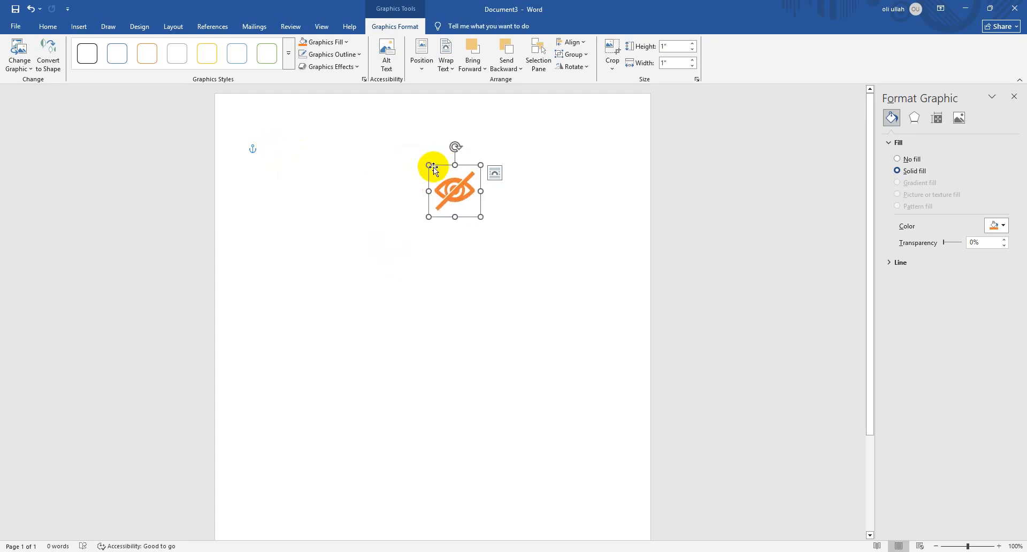
pyautogui.press('Delete')
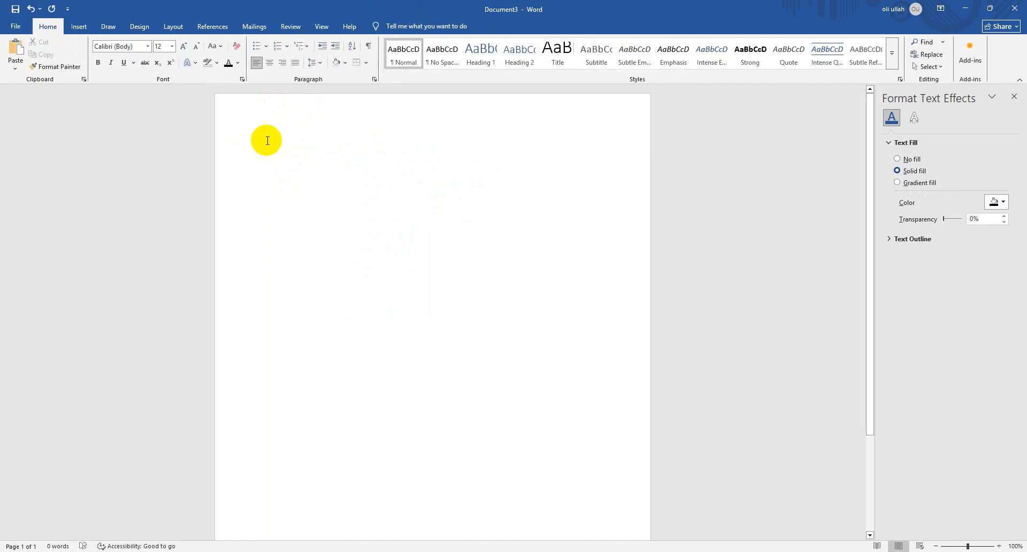
pyautogui.click(80, 26)
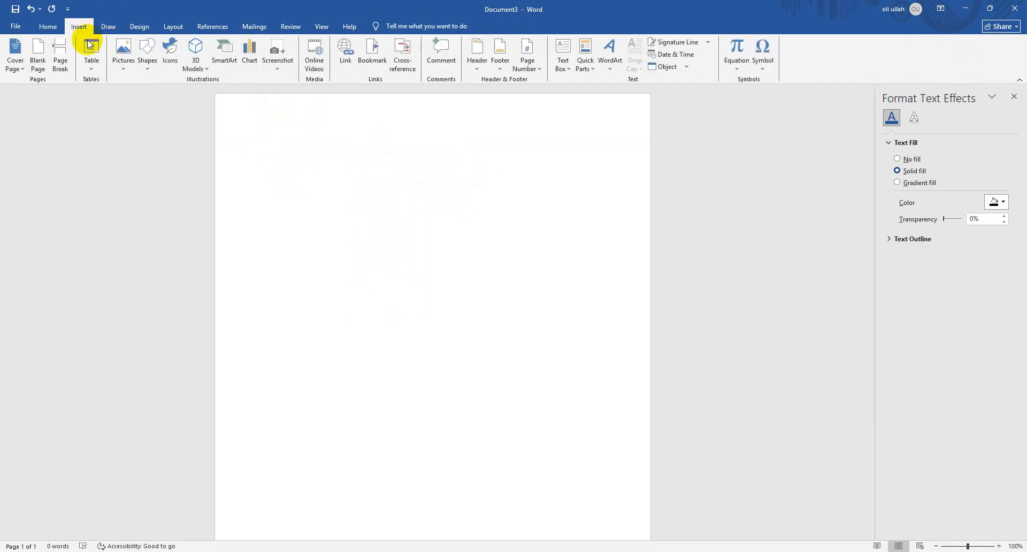
pyautogui.click(195, 58)
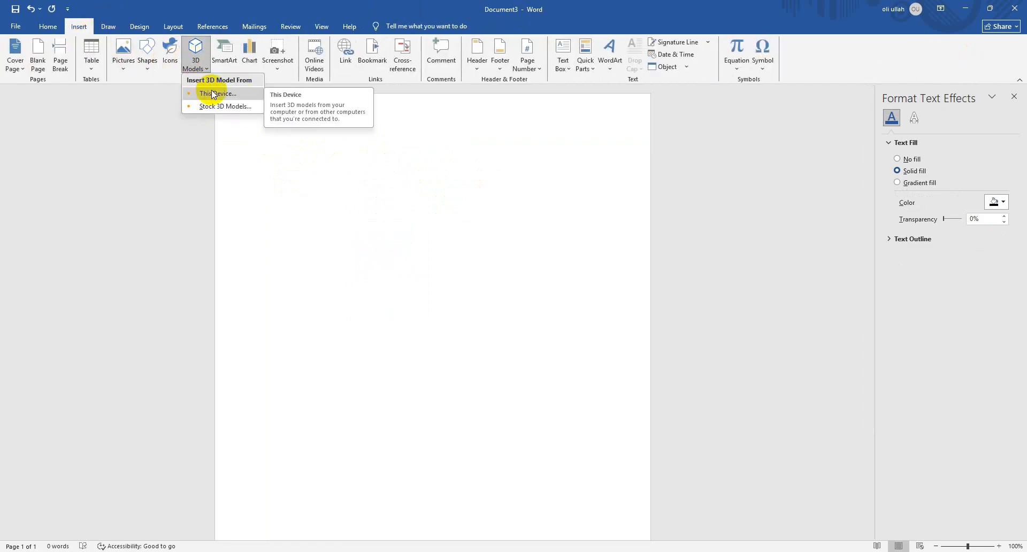
pyautogui.click(214, 94)
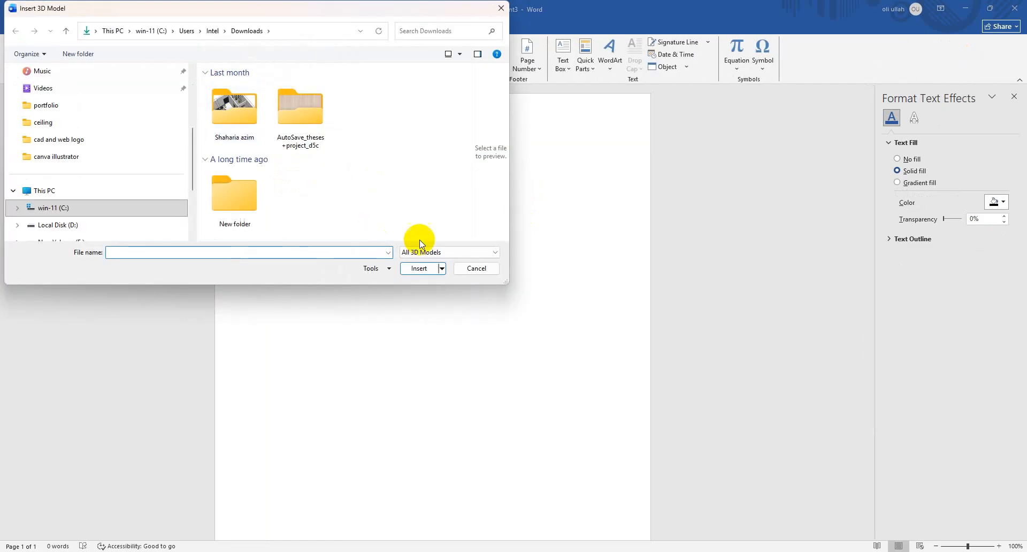
pyautogui.click(476, 268)
# Insert the smiling sunglasses emoji from the Emoji category of the stock 3D models
pyautogui.click(196, 60)
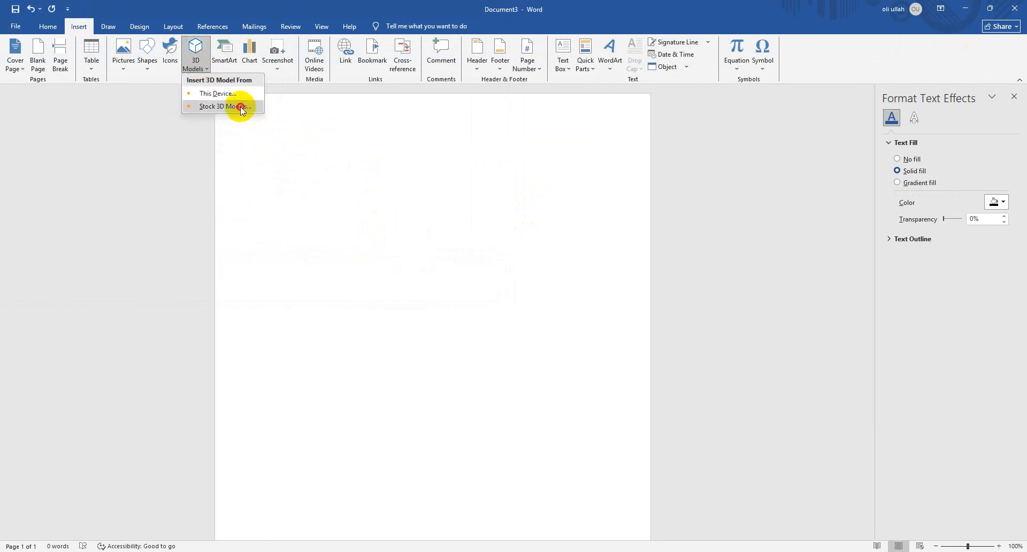
pyautogui.click(239, 107)
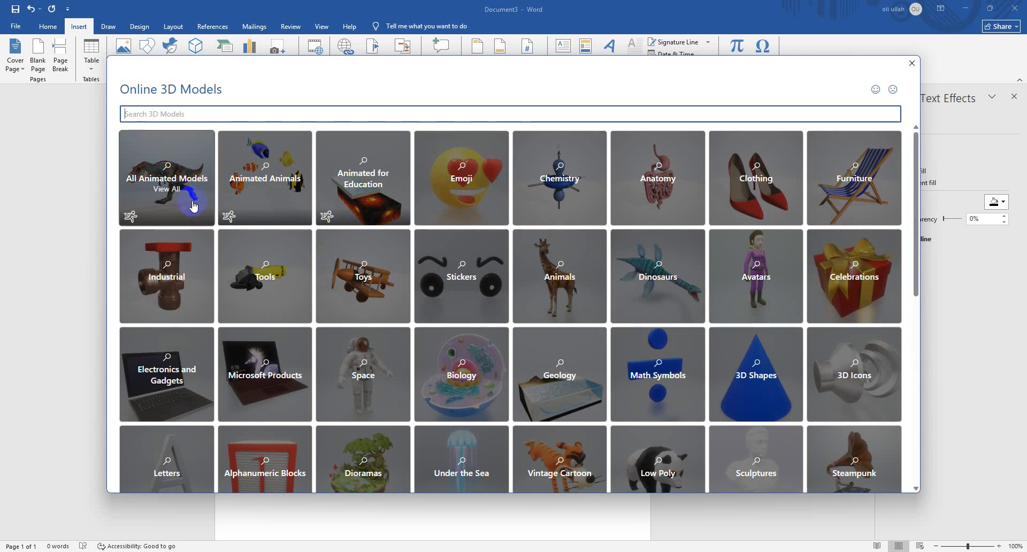
pyautogui.click(465, 175)
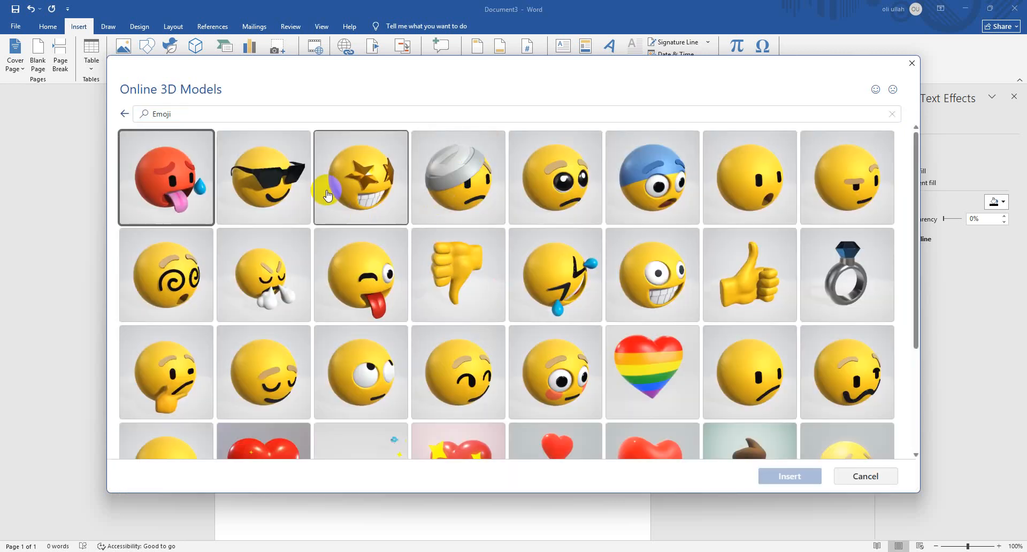
pyautogui.click(272, 192)
pyautogui.click(781, 475)
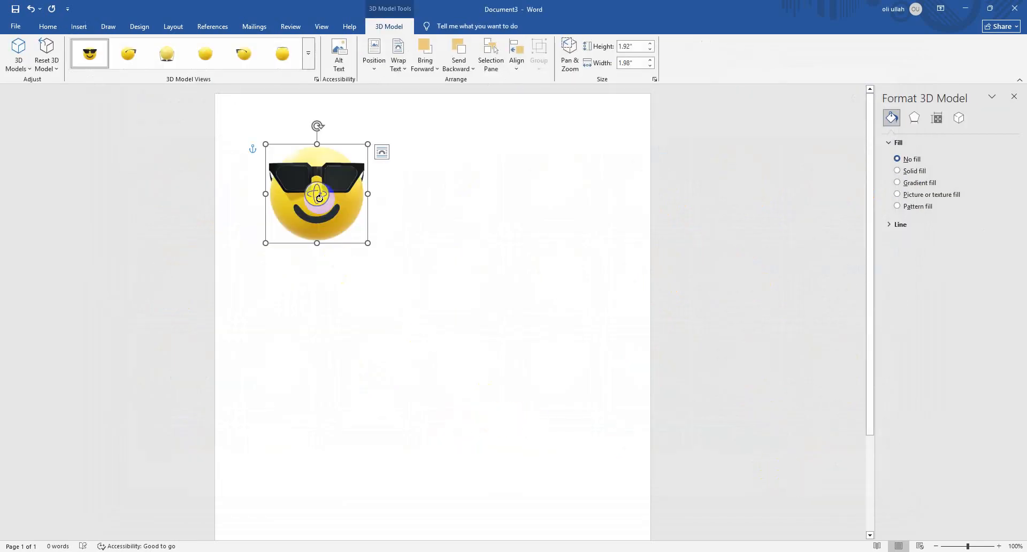
# Rotate the sunglasses emoji model freely, and try its side and rear preset 3D model views
pyautogui.moveTo(318, 198); pyautogui.dragTo(325, 164)
pyautogui.click(282, 62)
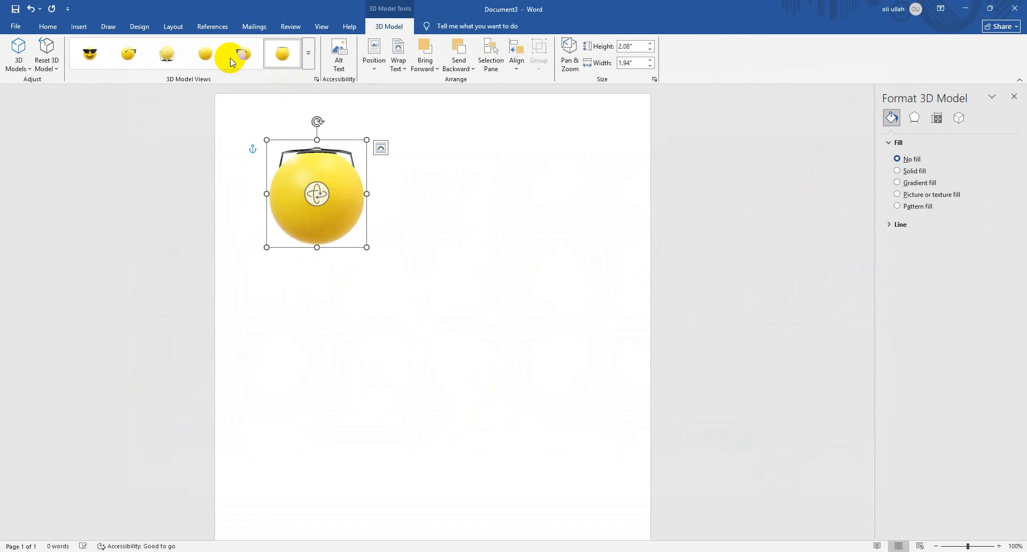
pyautogui.click(131, 52)
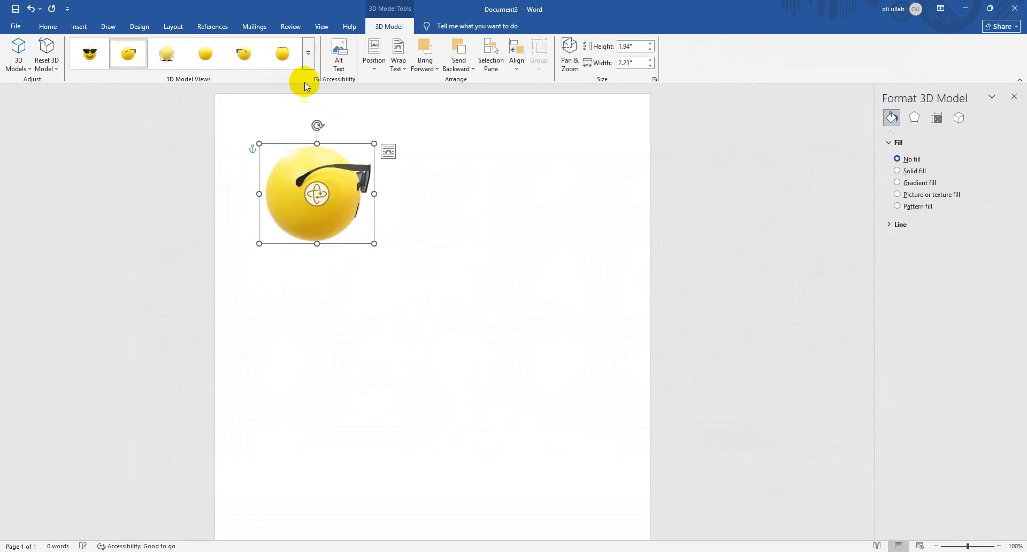
pyautogui.click(274, 62)
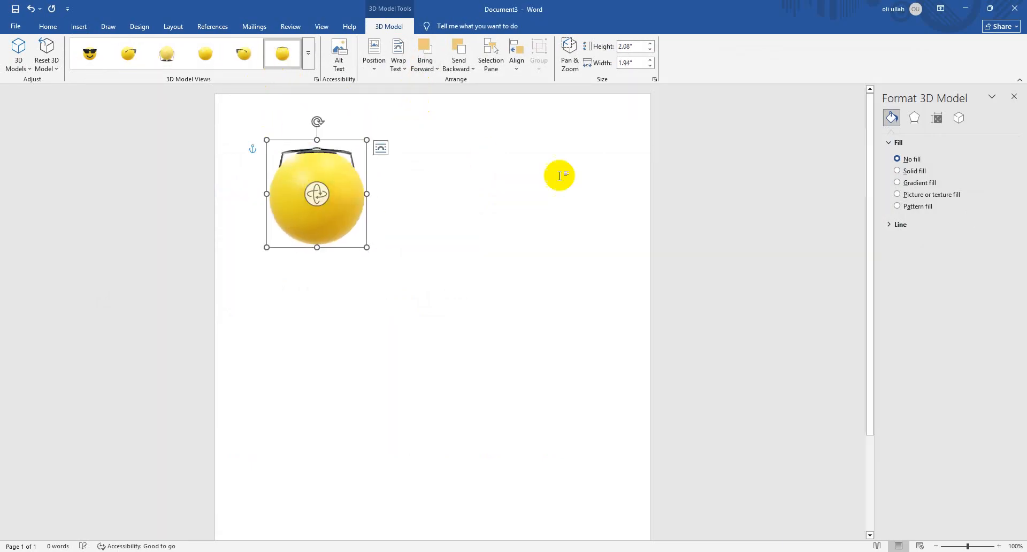
# Move the sunglasses emoji model toward the middle of the page, and delete it from the document
pyautogui.click(319, 134)
pyautogui.click(324, 150)
pyautogui.moveTo(363, 154); pyautogui.dragTo(458, 193)
pyautogui.press('Delete')
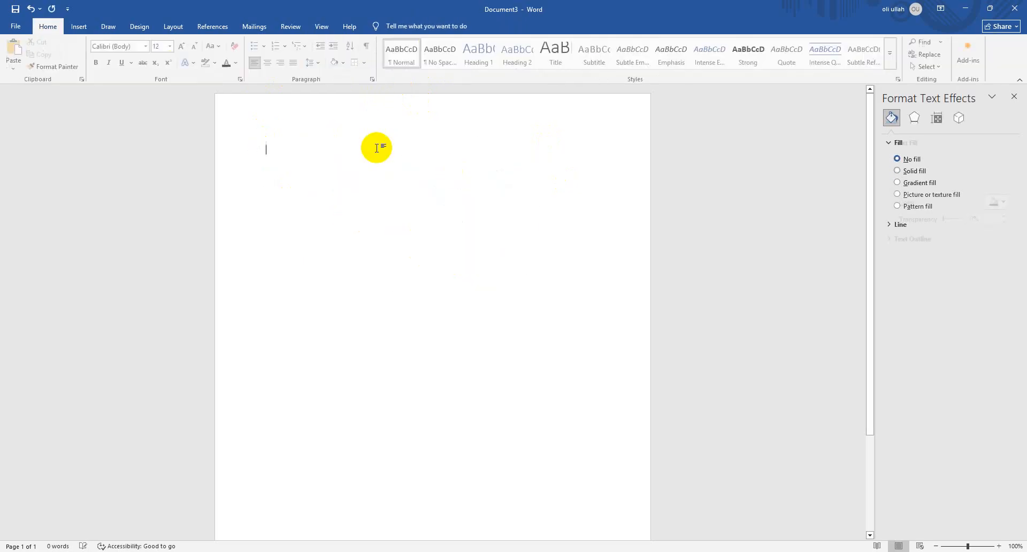
# Insert a Basic Block List SmartArt graphic from the List category, and undo the insertion
pyautogui.click(80, 26)
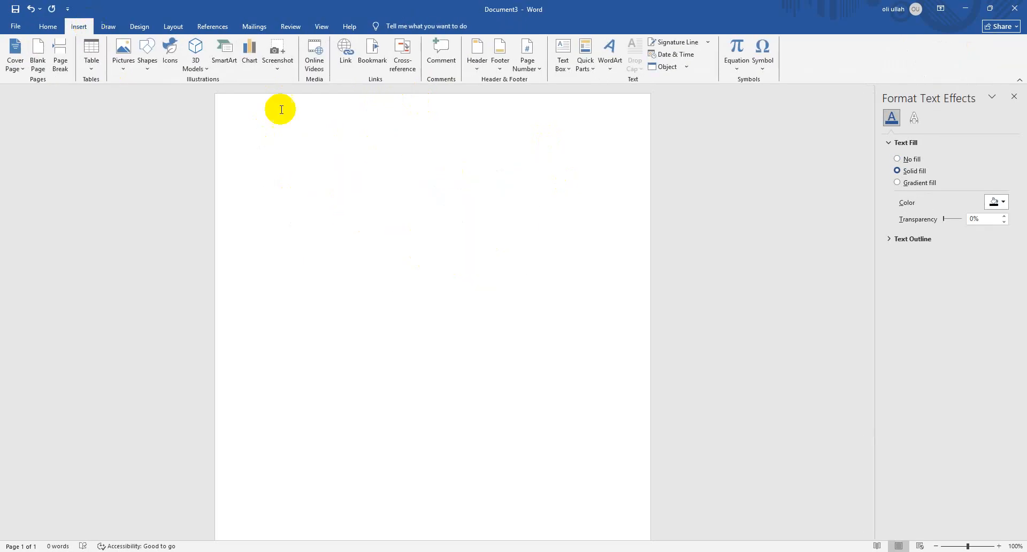
pyautogui.click(225, 59)
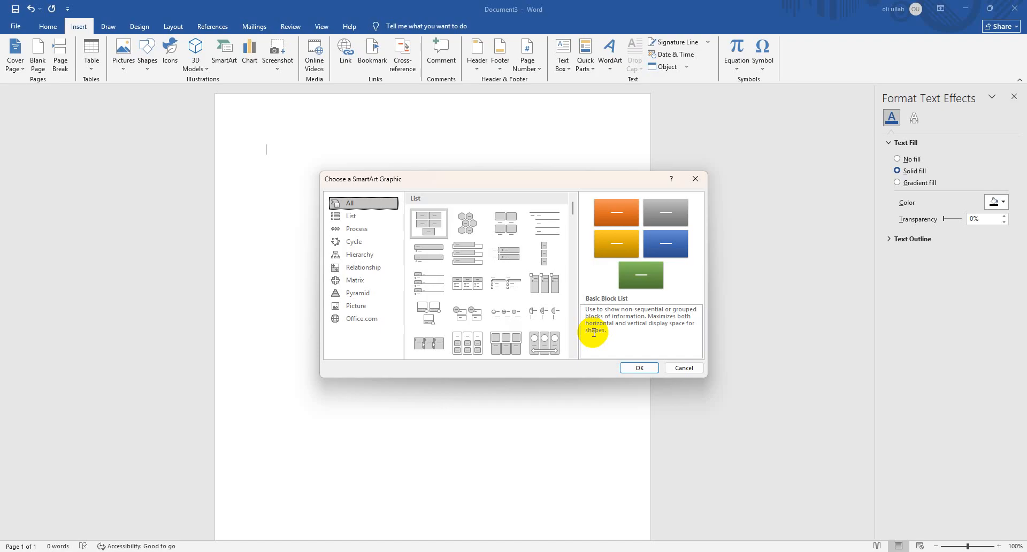
pyautogui.click(367, 220)
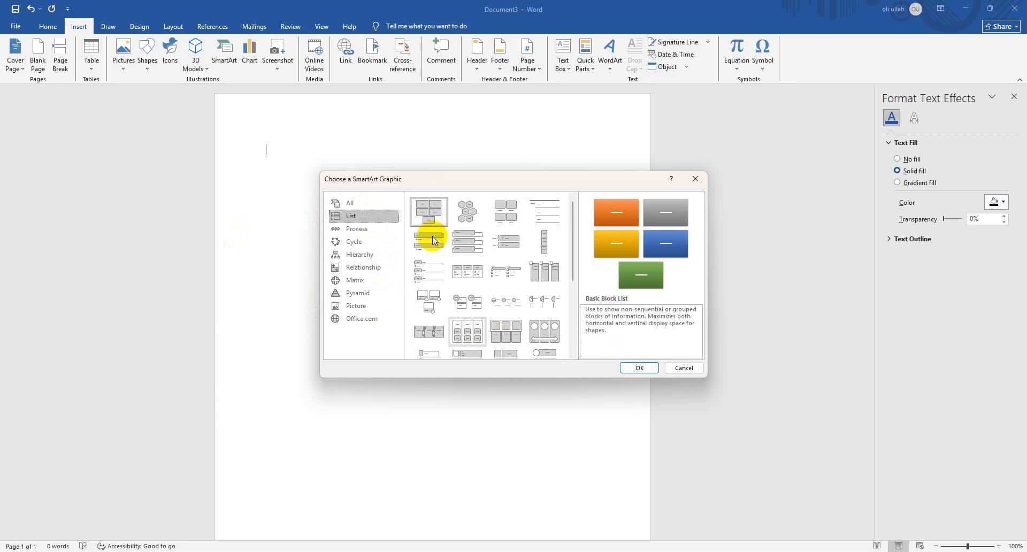
pyautogui.click(649, 366)
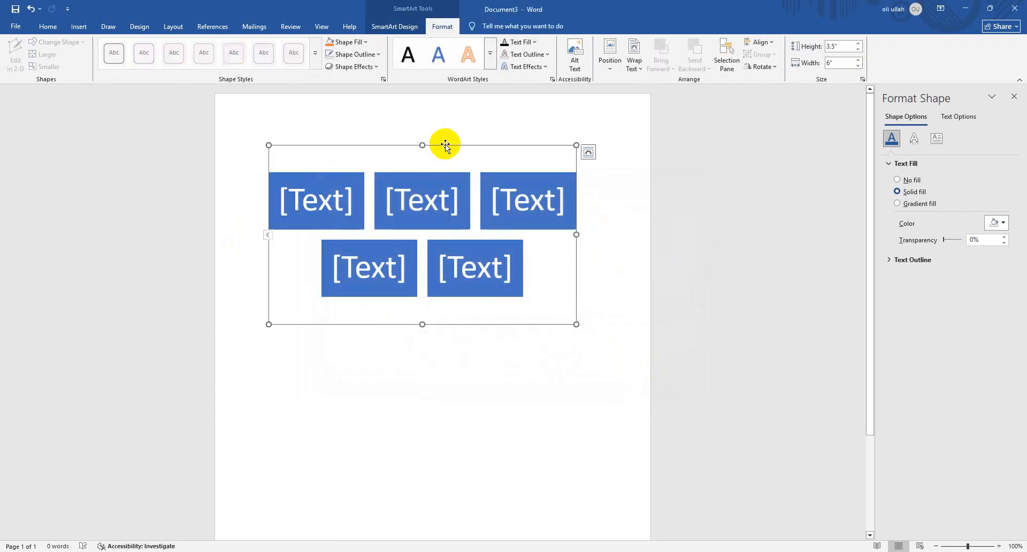
pyautogui.hotkey('ctrl', 'z')
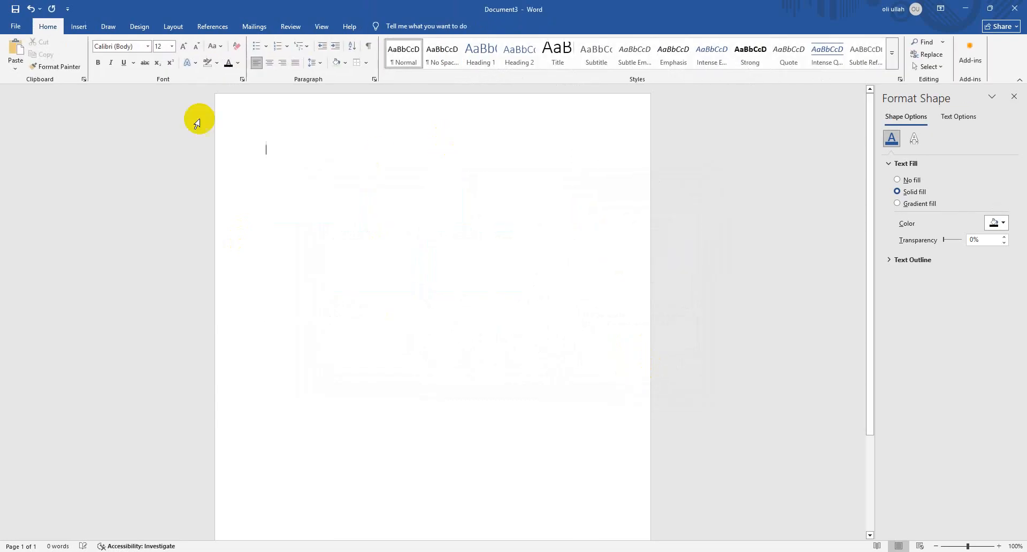
# Set the font size to 22 and enter the heading "Our Services" on the first line, followed by a new line
pyautogui.click(76, 27)
pyautogui.click(43, 28)
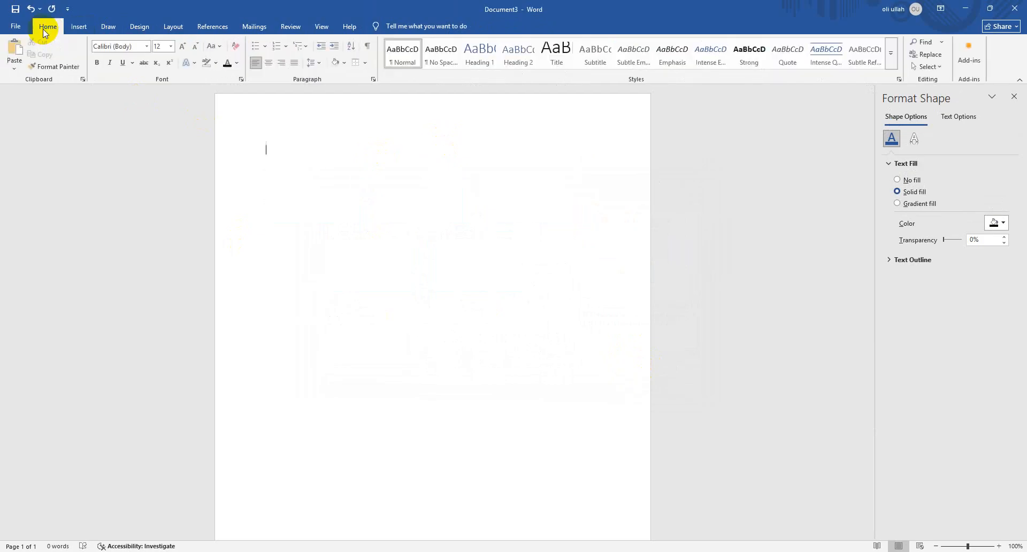
pyautogui.click(184, 47)
pyautogui.click(184, 46)
pyautogui.click(184, 46)
pyautogui.click(183, 47)
pyautogui.click(185, 48)
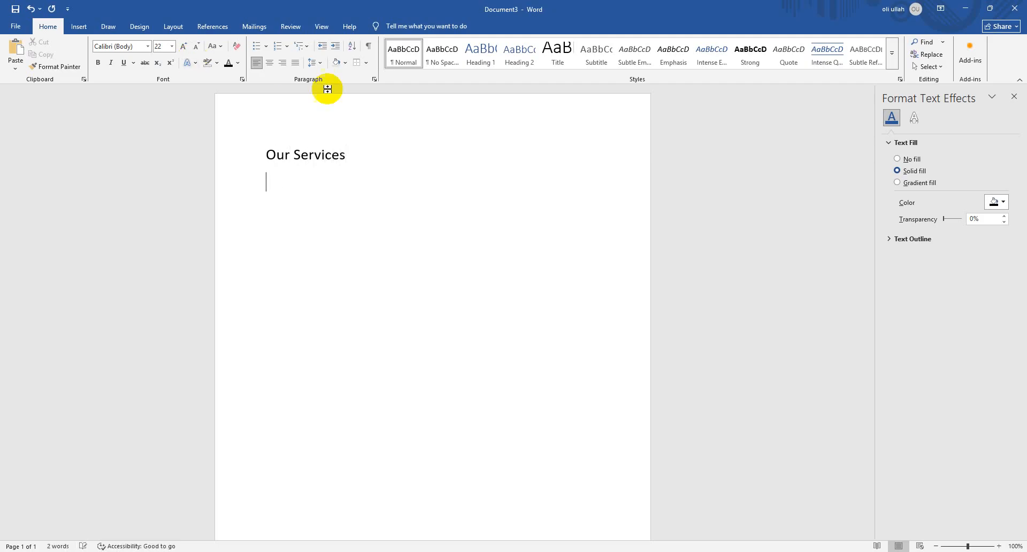
# Centre the "Our Services" heading on the page
pyautogui.moveTo(354, 163); pyautogui.dragTo(200, 156)
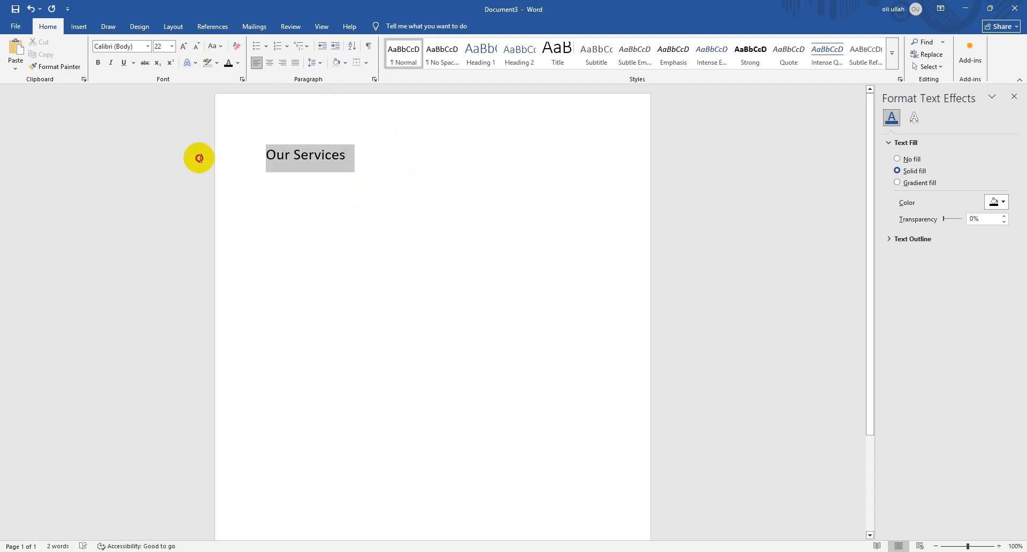
pyautogui.click(269, 66)
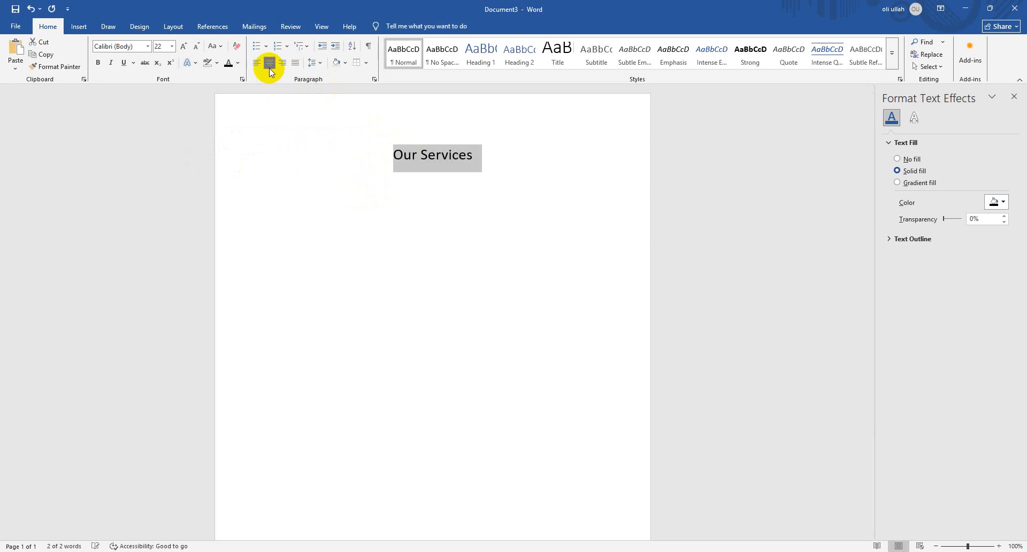
pyautogui.click(506, 187)
# Add a Bottom Border to the "Our Services" heading and return the cursor to the empty line beneath it
pyautogui.moveTo(501, 168); pyautogui.dragTo(376, 158)
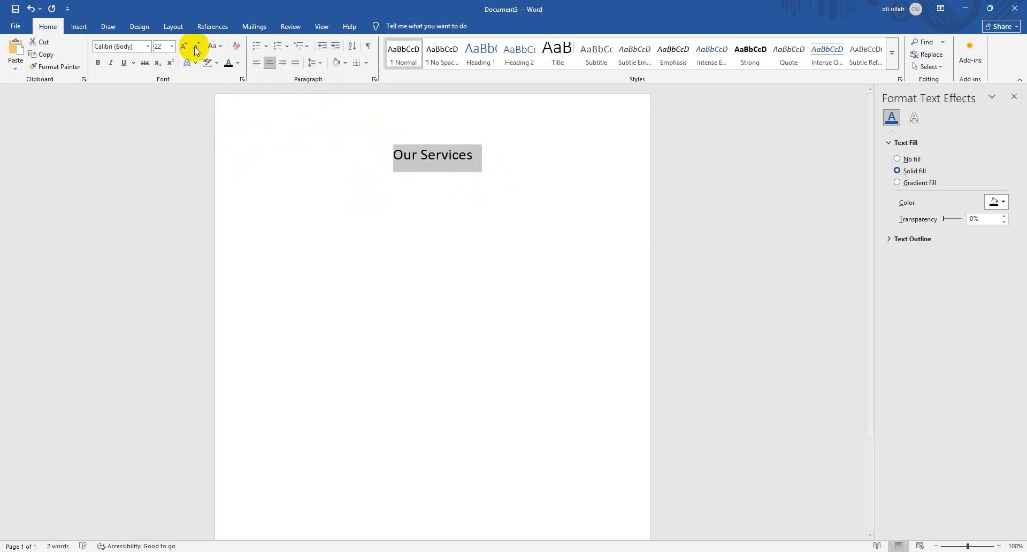
pyautogui.click(366, 64)
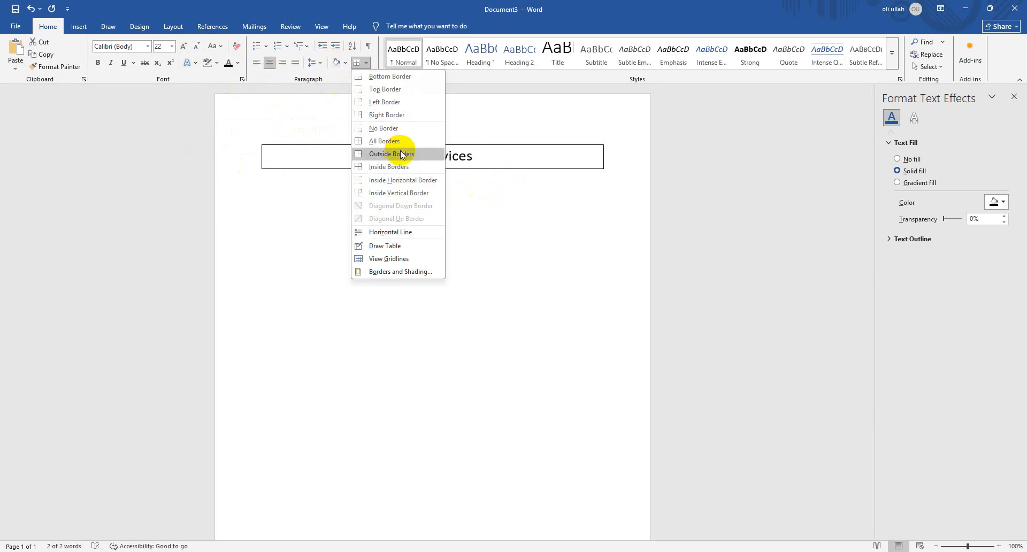
pyautogui.click(390, 81)
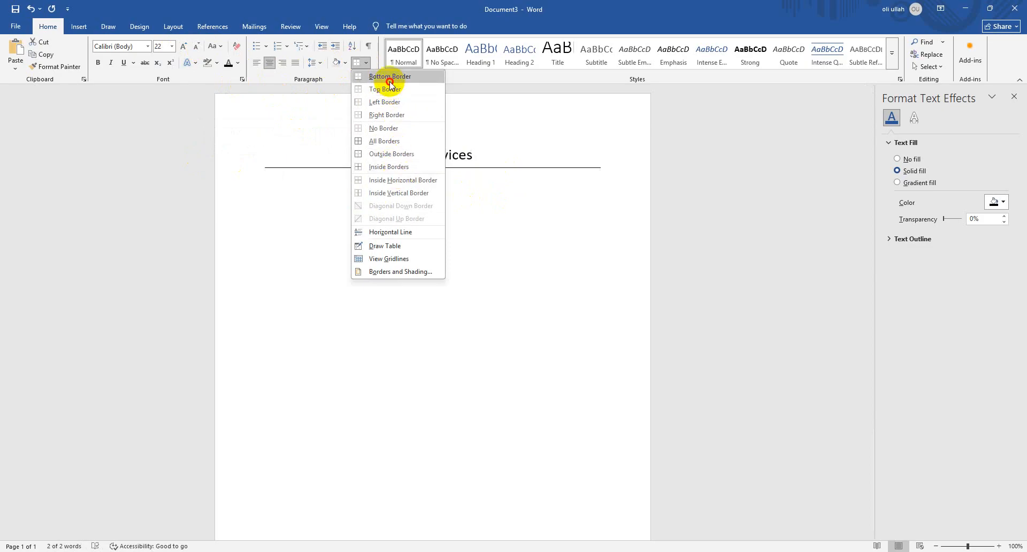
pyautogui.click(240, 204)
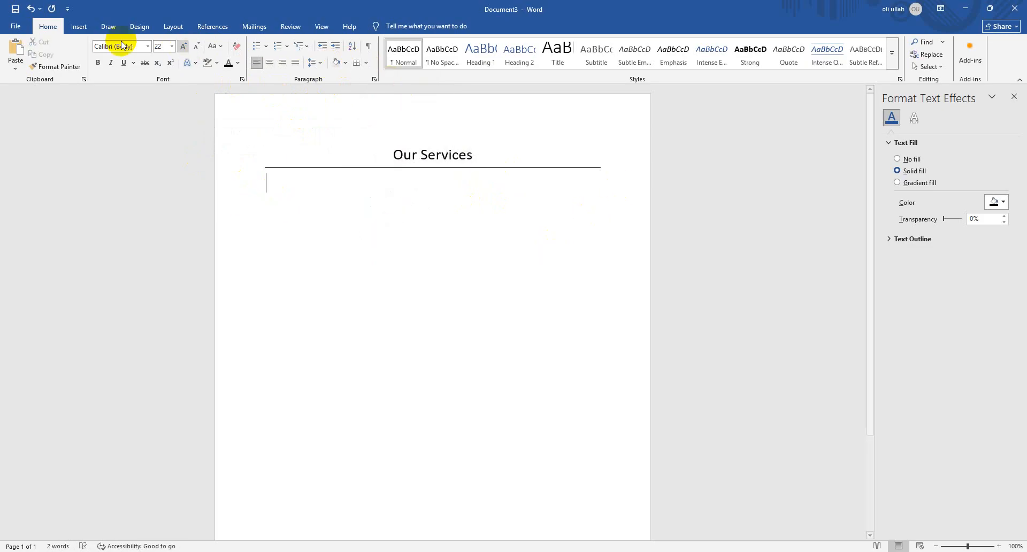
# Insert a Basic Block List SmartArt graphic from the List category below the heading, and open its first block for text entry
pyautogui.click(82, 27)
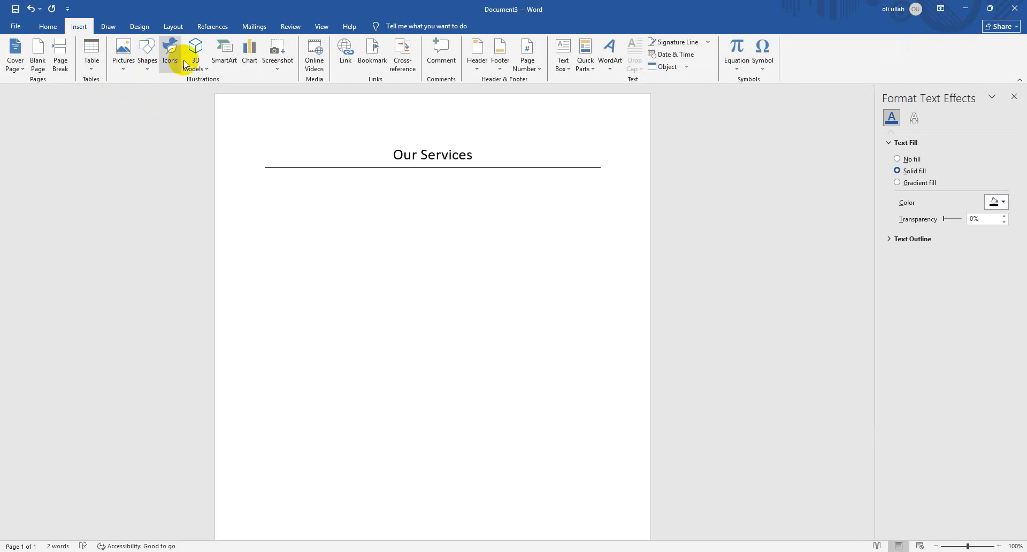
pyautogui.click(225, 56)
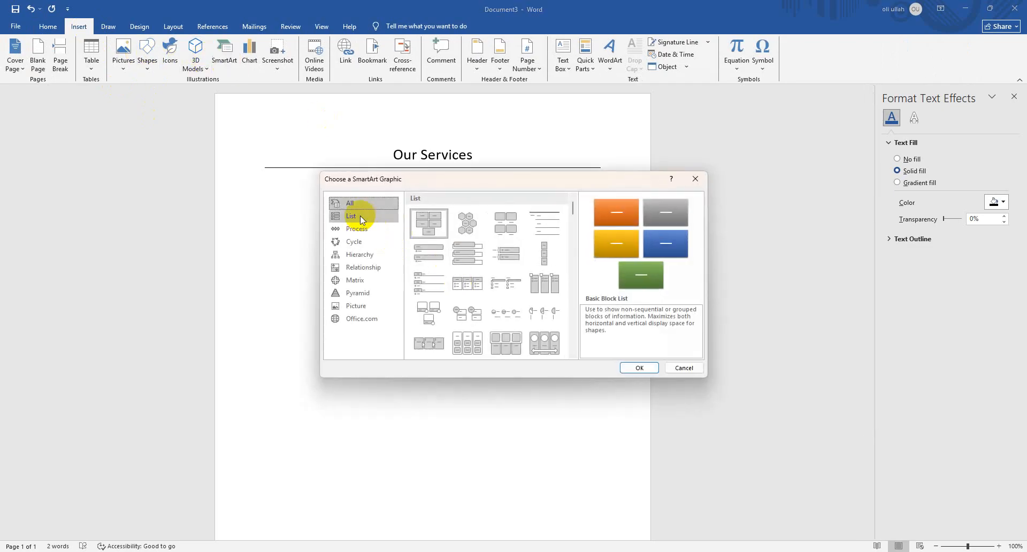
pyautogui.click(361, 216)
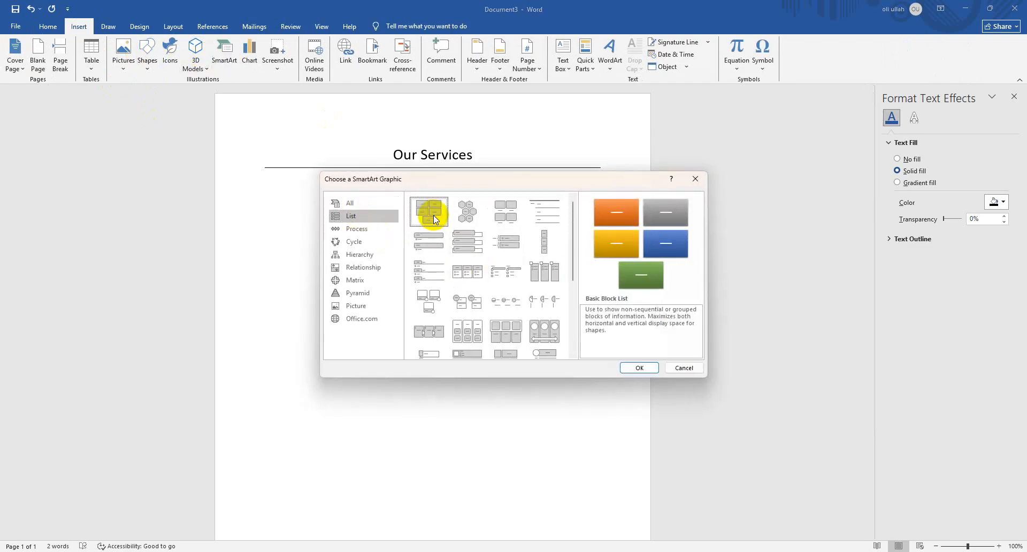
pyautogui.click(639, 367)
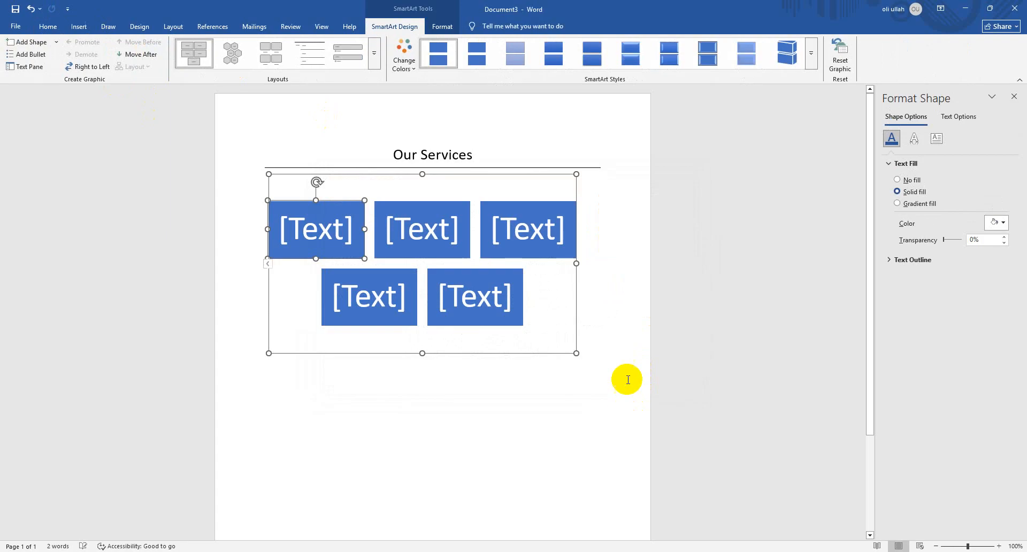
pyautogui.click(330, 225)
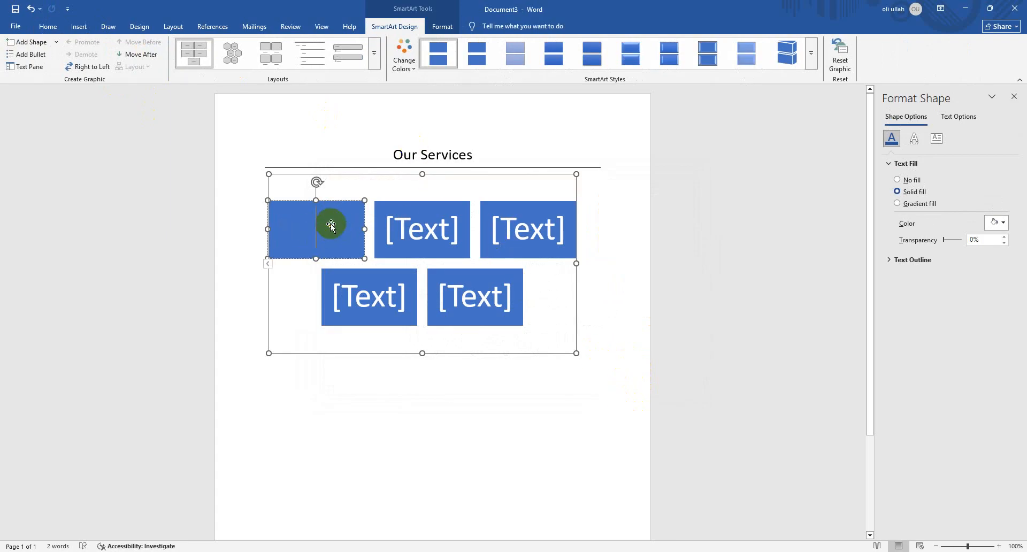
# Label the first block of the SmartArt graphic "Interior design"
pyautogui.write('Inter')
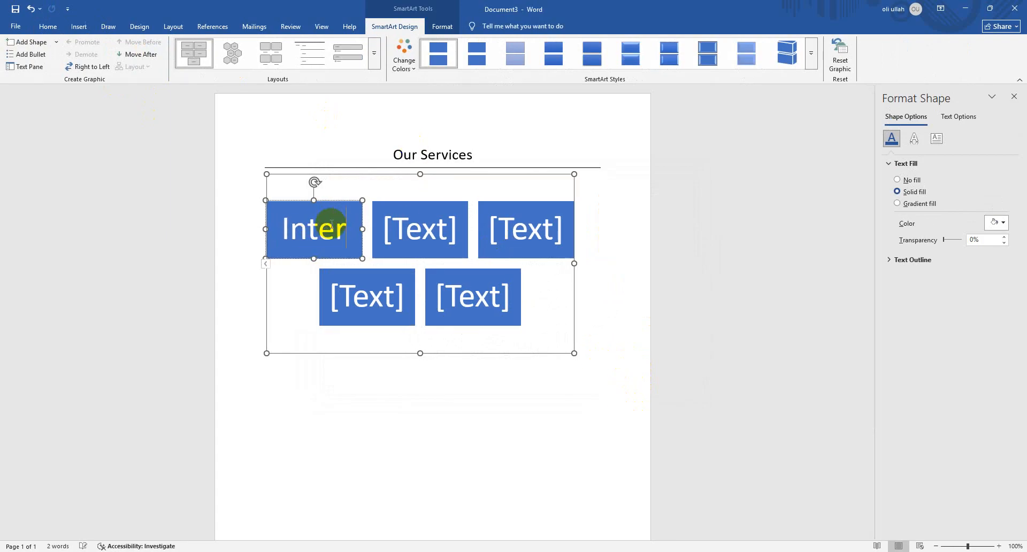
pyautogui.write('oi')
pyautogui.press('BackSpace')
pyautogui.press('BackSpace')
pyautogui.press('BackSpace')
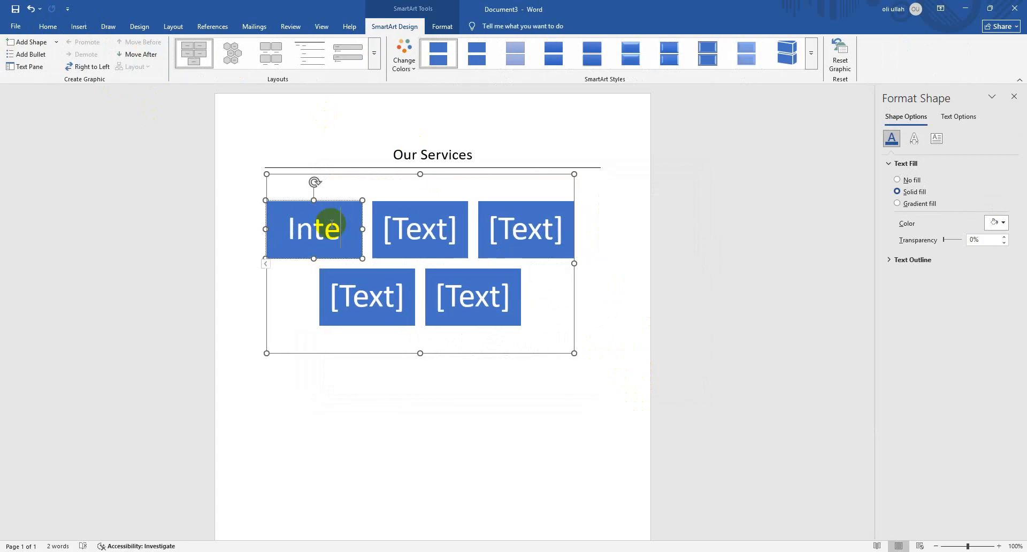
pyautogui.write('rior')
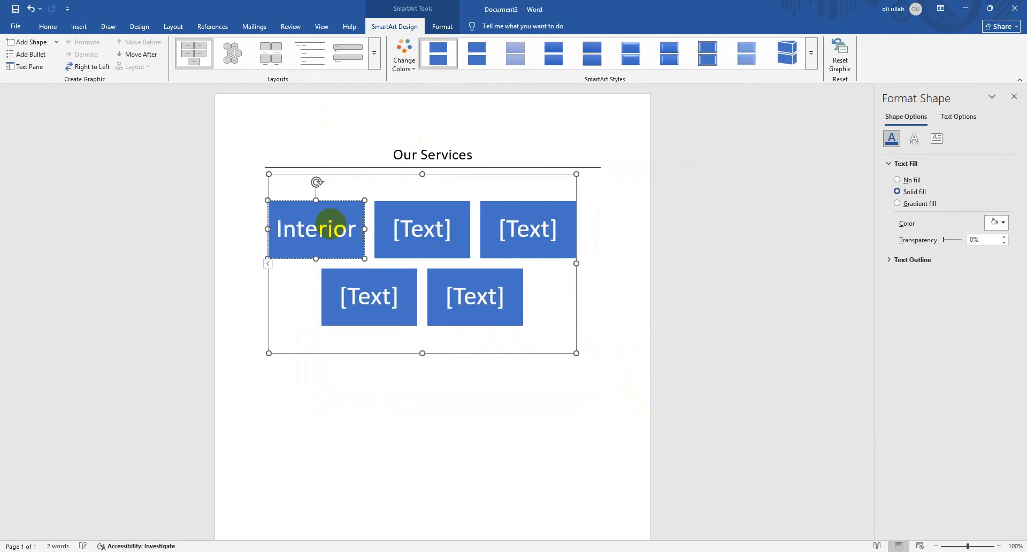
pyautogui.write(' design')
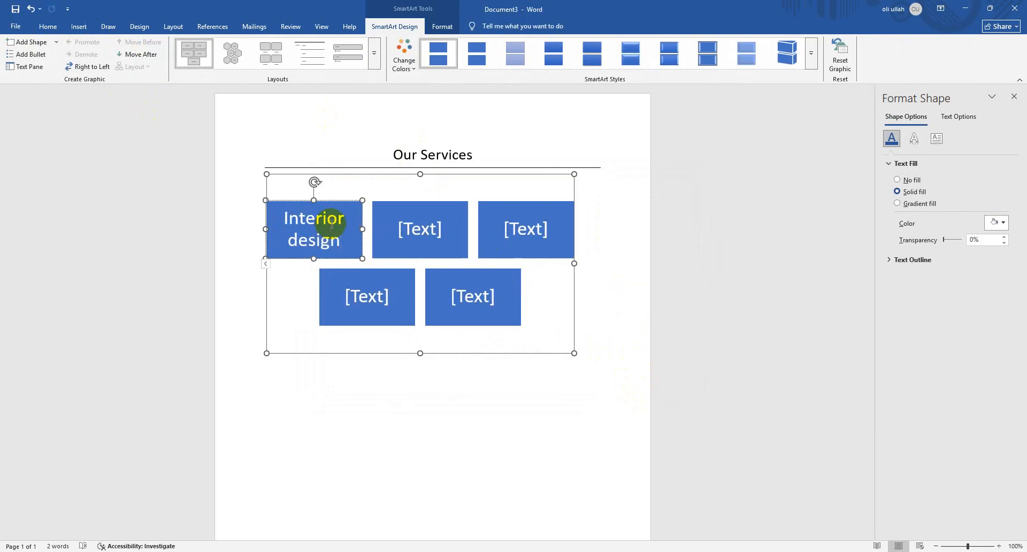
# Label the second SmartArt block "Exterior design" and the third block "Web Design"
pyautogui.click(398, 224)
pyautogui.write('Ext')
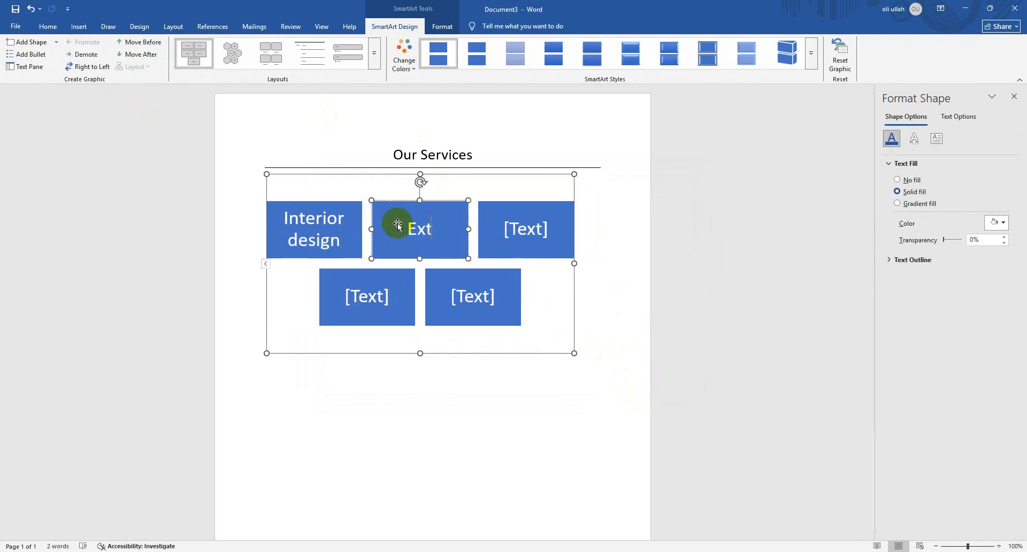
pyautogui.write('erior d')
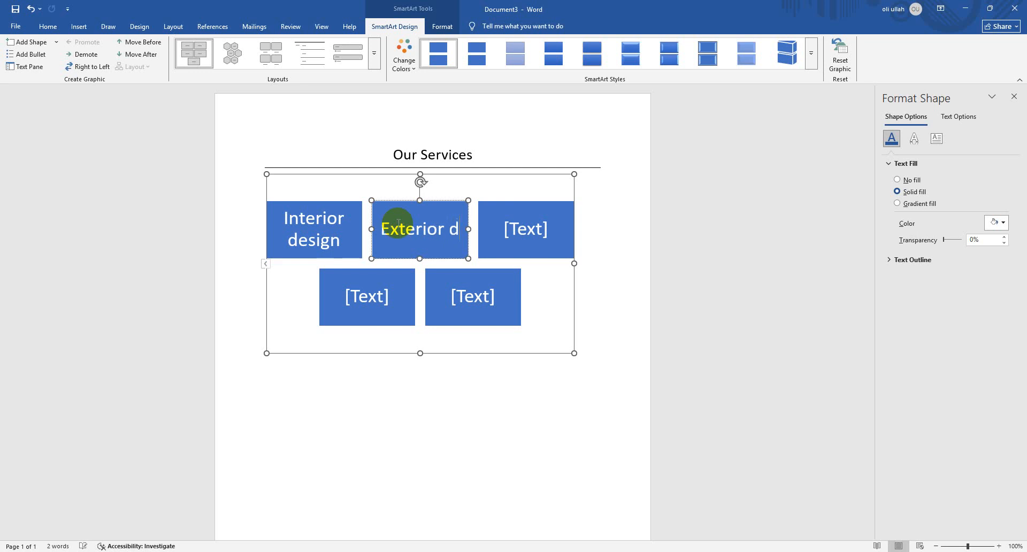
pyautogui.write('esign')
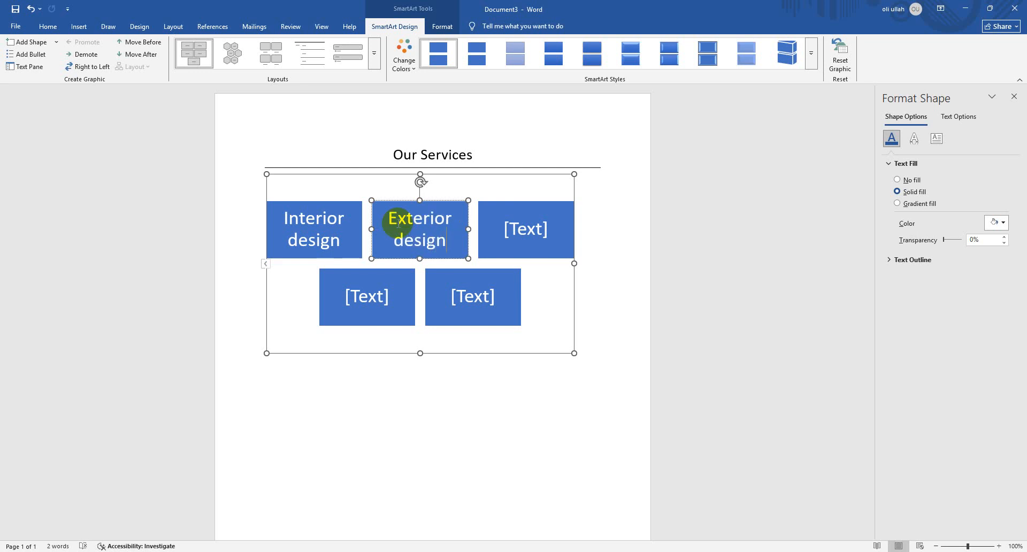
pyautogui.click(516, 219)
pyautogui.write('we')
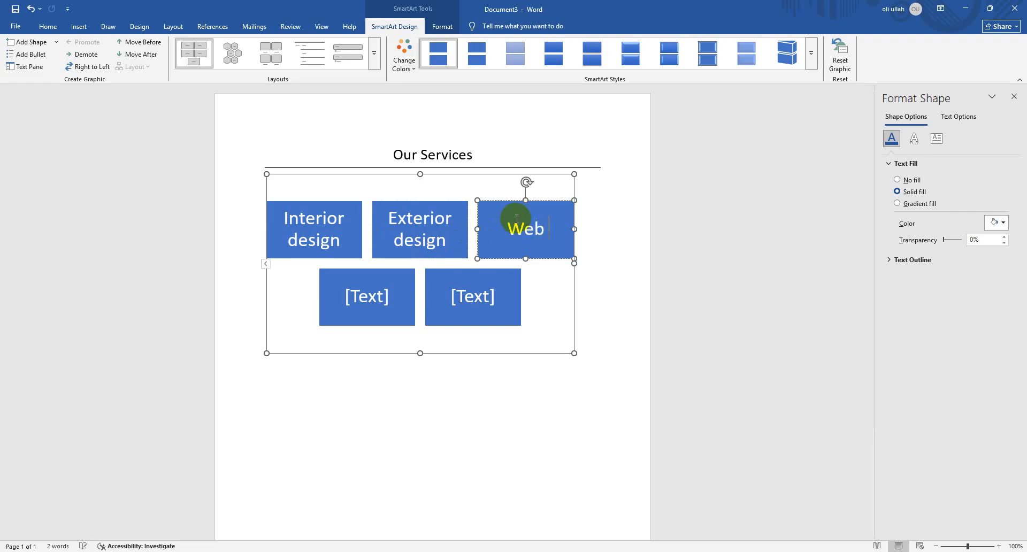
pyautogui.write('b d')
pyautogui.press('BackSpace')
pyautogui.write('Design')
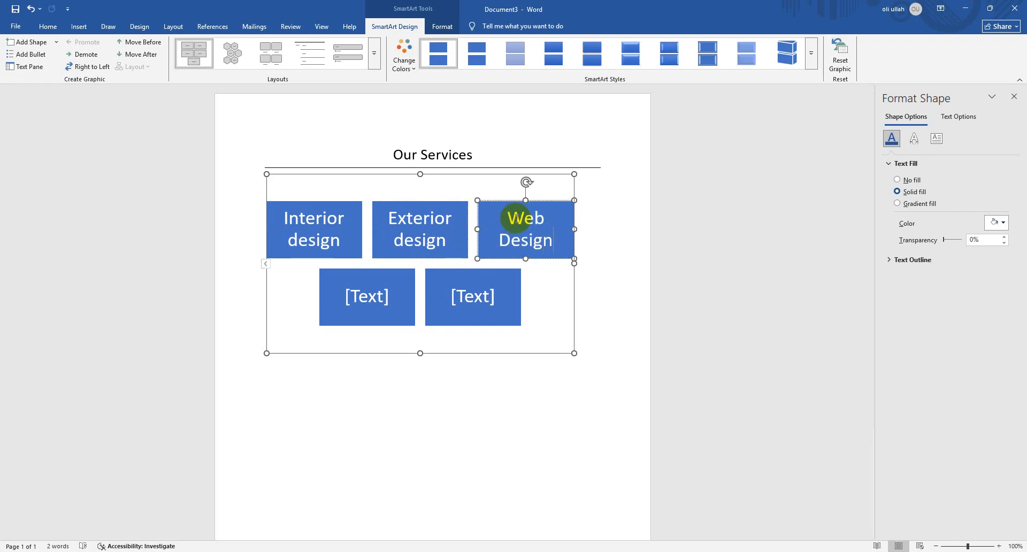
# Label the fourth SmartArt block "AutoCAD" and the fifth block "Training"
pyautogui.click(375, 293)
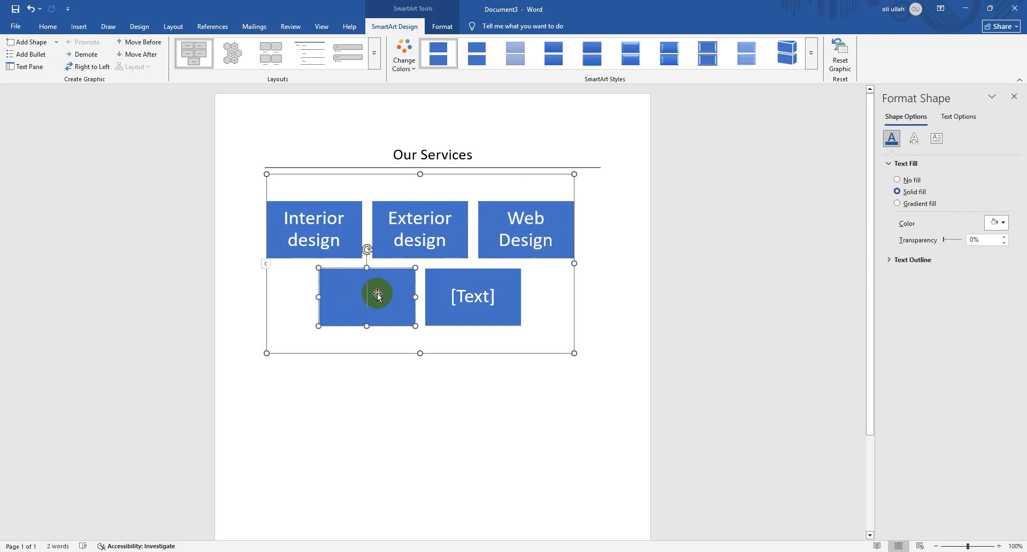
pyautogui.write('Aut')
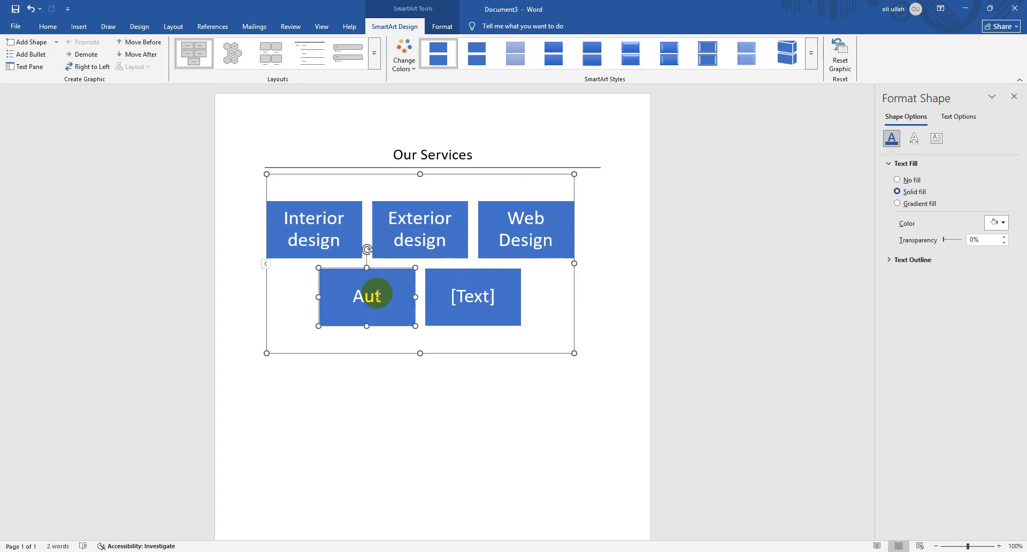
pyautogui.write('oCAD')
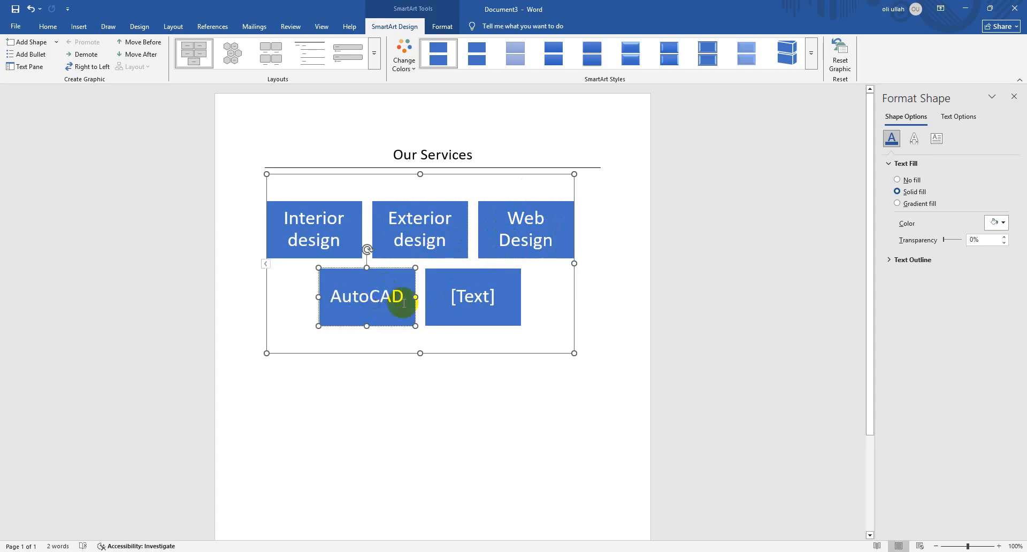
pyautogui.click(468, 297)
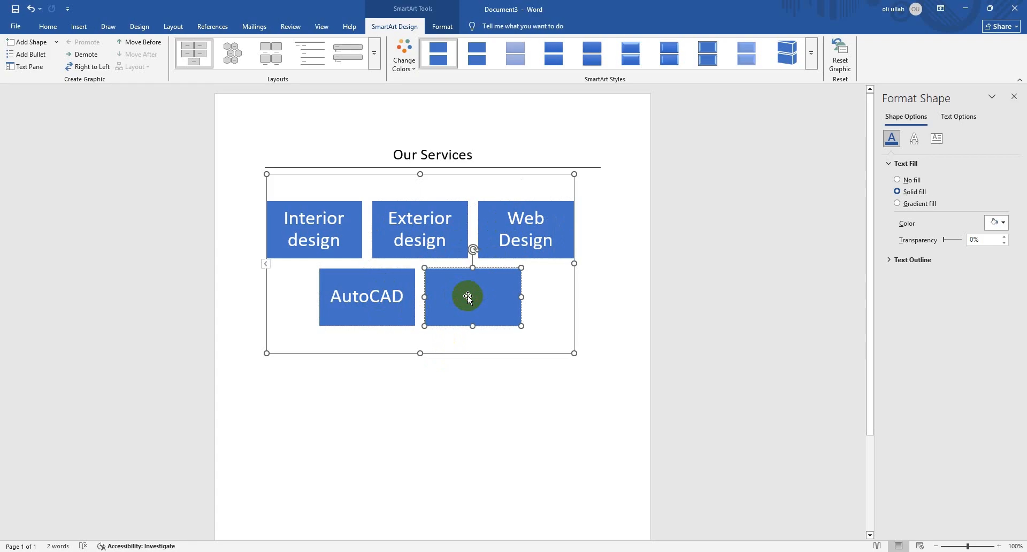
pyautogui.write('Traini')
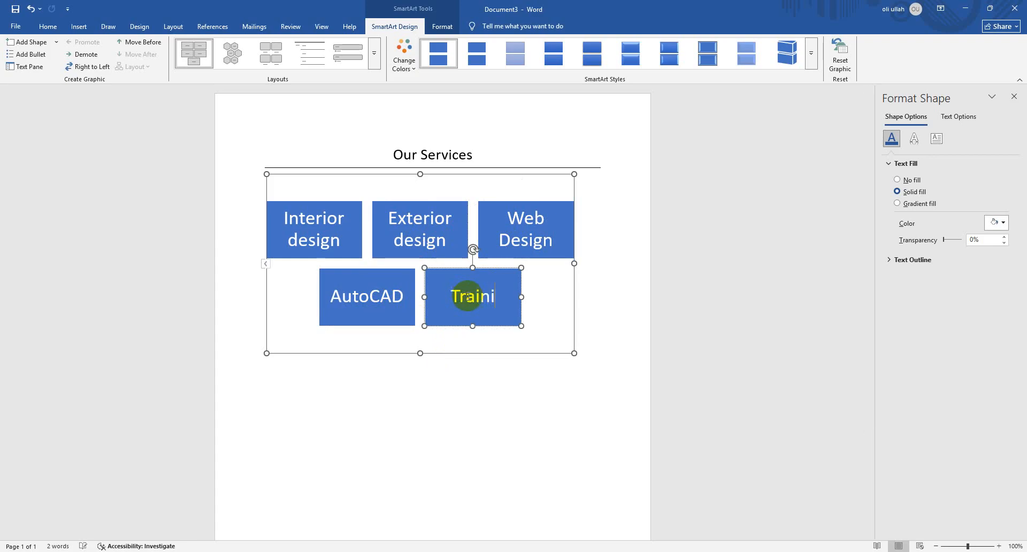
pyautogui.write('ng')
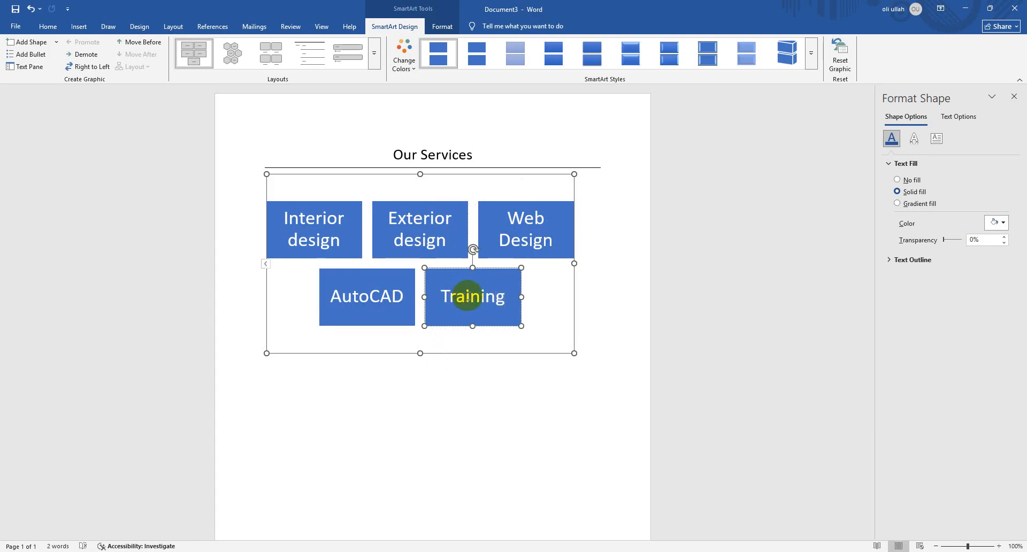
# Show the SmartArt's text list and add an entry reading "Training" directly after "AutoCAD"
pyautogui.click(266, 264)
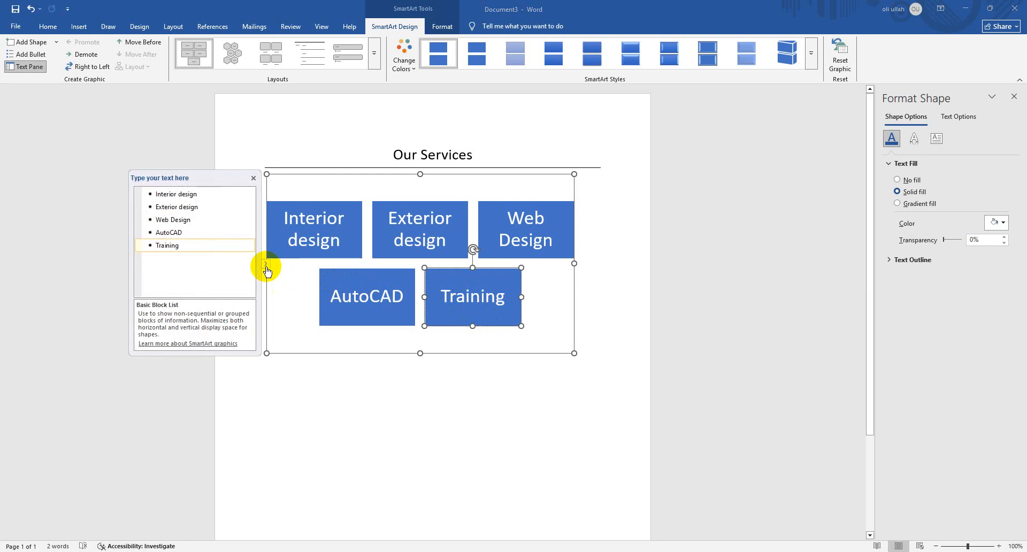
pyautogui.click(254, 178)
pyautogui.click(267, 264)
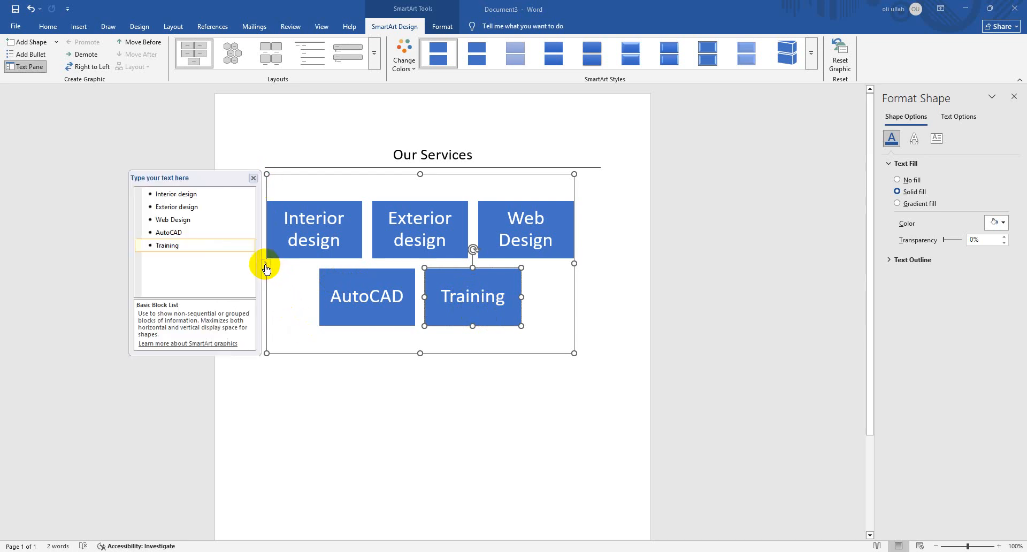
pyautogui.click(215, 235)
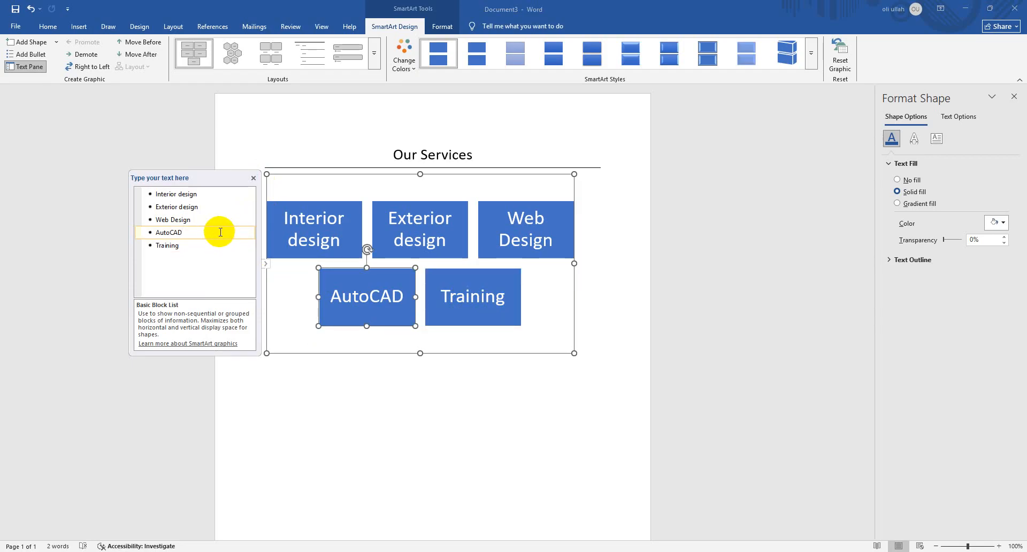
pyautogui.press('Return')
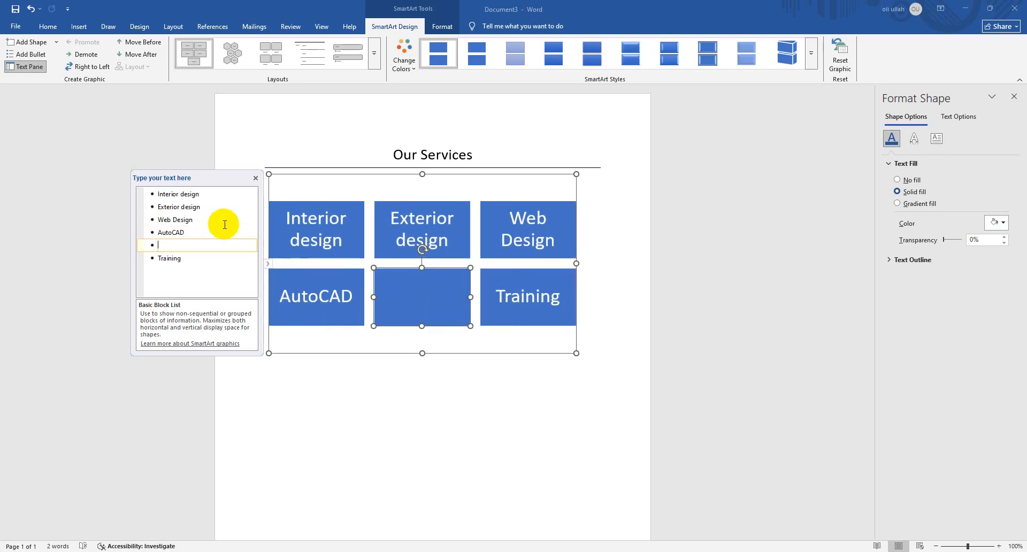
pyautogui.write('Training')
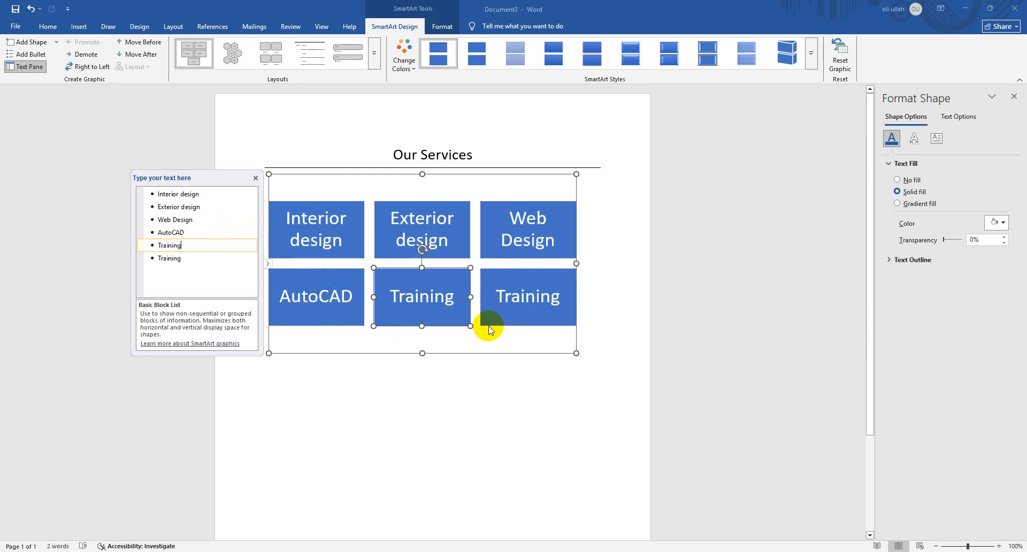
# Replace the text of the entry directly after "AutoCAD" with "Graphic Design" and close the SmartArt's text list
pyautogui.click(197, 248)
pyautogui.moveTo(198, 248); pyautogui.dragTo(114, 252)
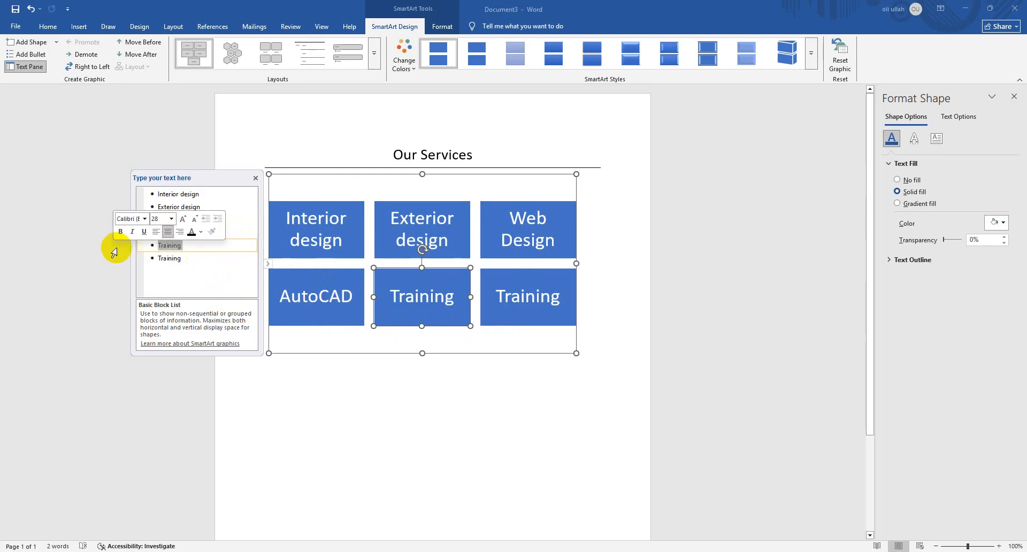
pyautogui.write('G')
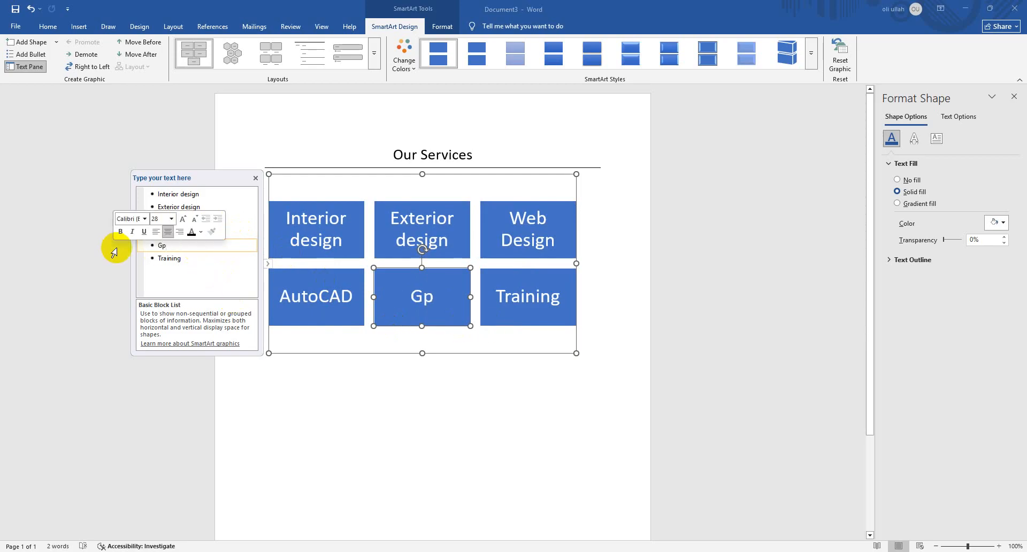
pyautogui.write('raphic Design')
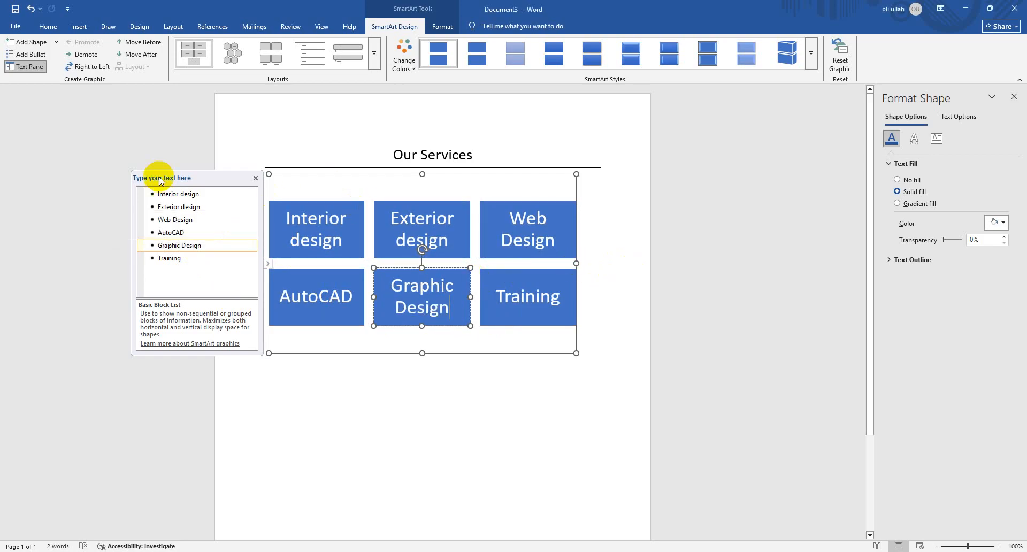
pyautogui.click(255, 178)
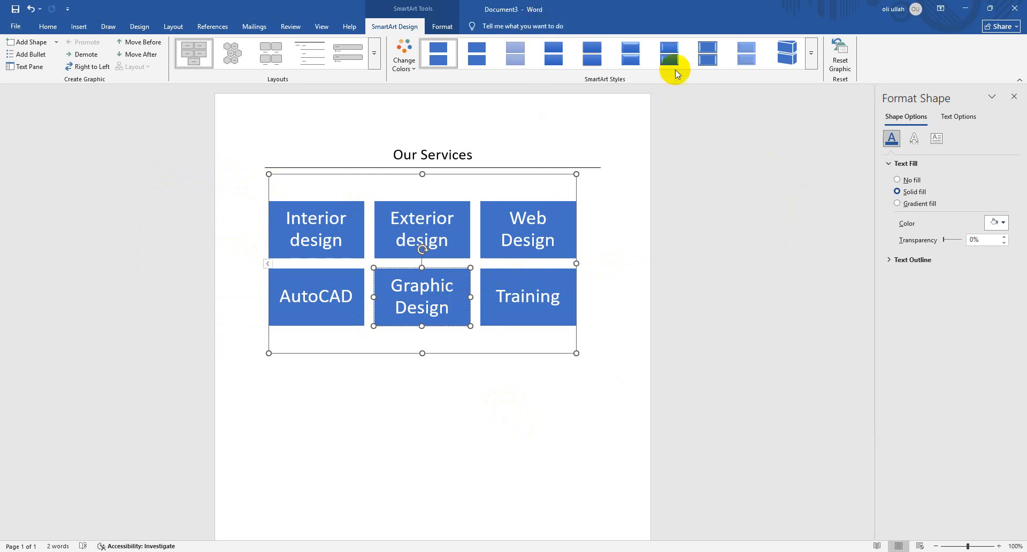
# Apply the second 3-D SmartArt style to the services graphic and recolour it with the third Colorful scheme
pyautogui.click(809, 65)
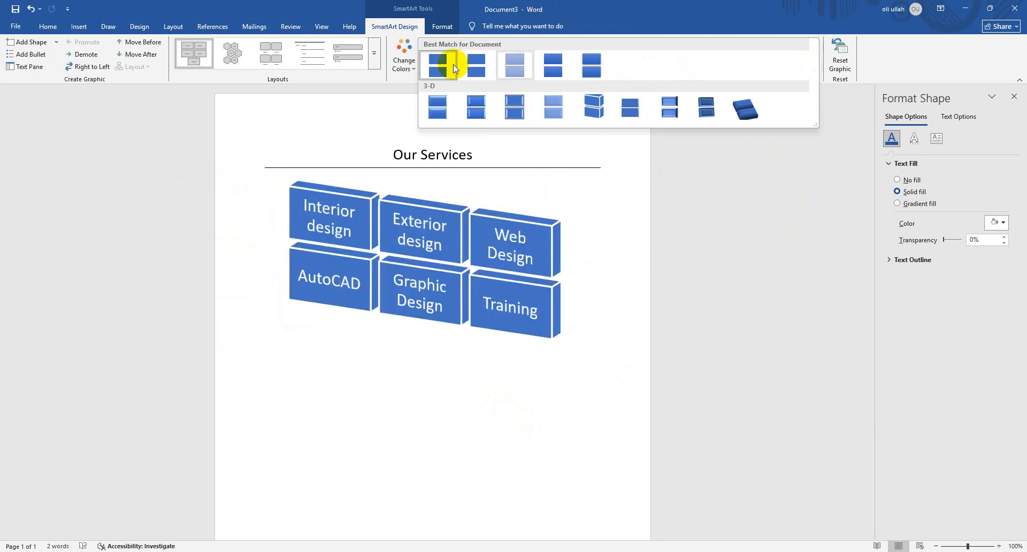
pyautogui.click(471, 119)
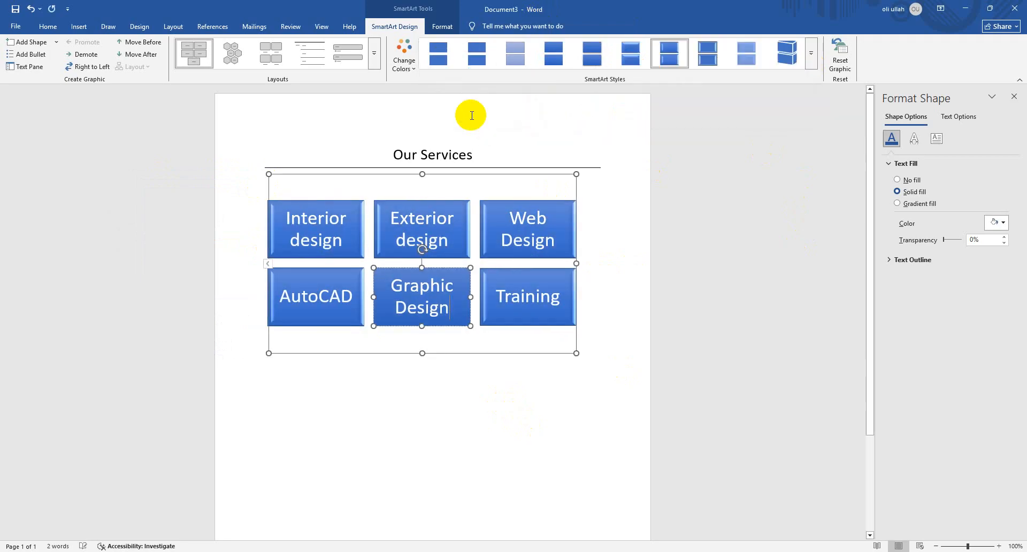
pyautogui.click(417, 72)
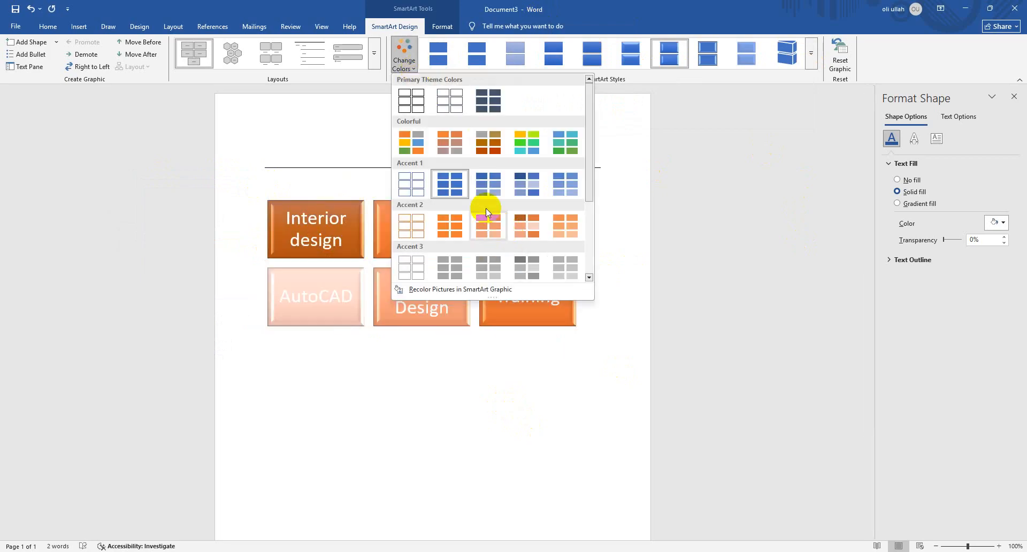
pyautogui.click(493, 147)
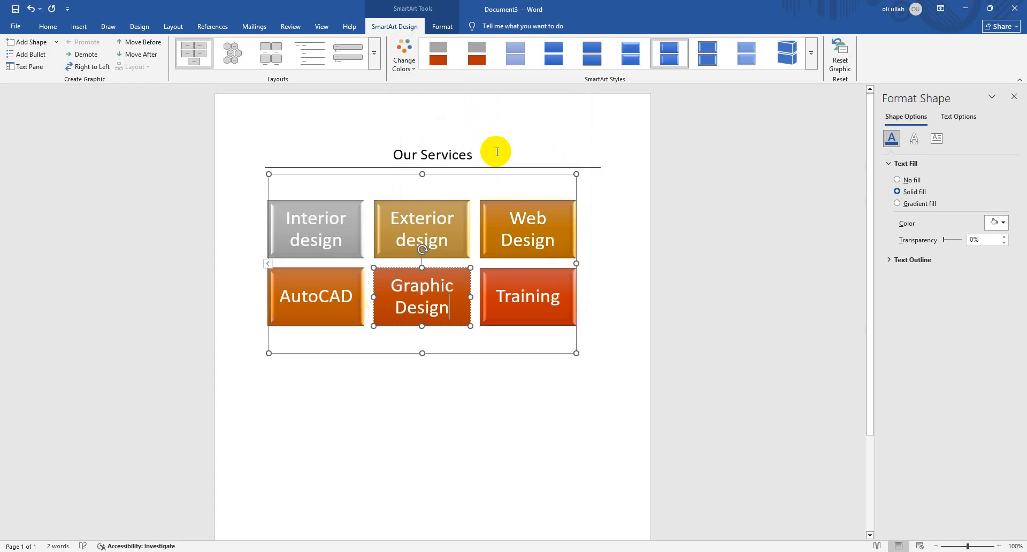
pyautogui.click(609, 296)
pyautogui.click(542, 277)
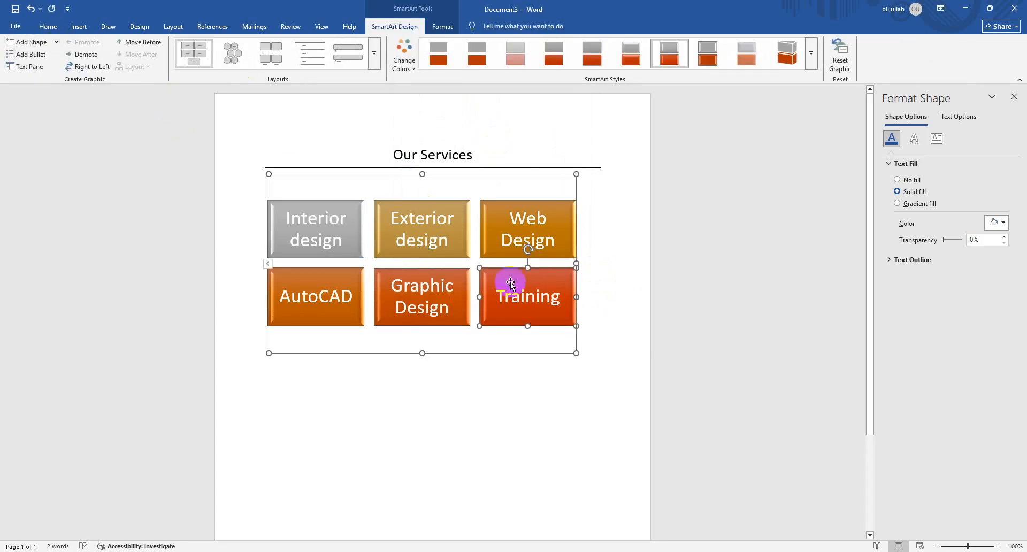
# Insert a Basic Process SmartArt graphic from the Process category on the empty line below the services blocks
pyautogui.click(597, 382)
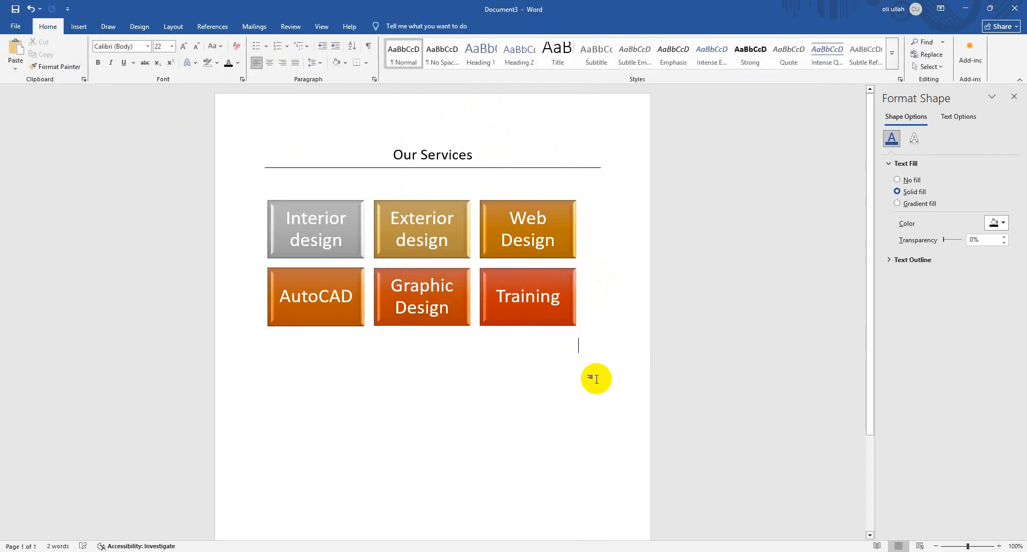
pyautogui.click(78, 26)
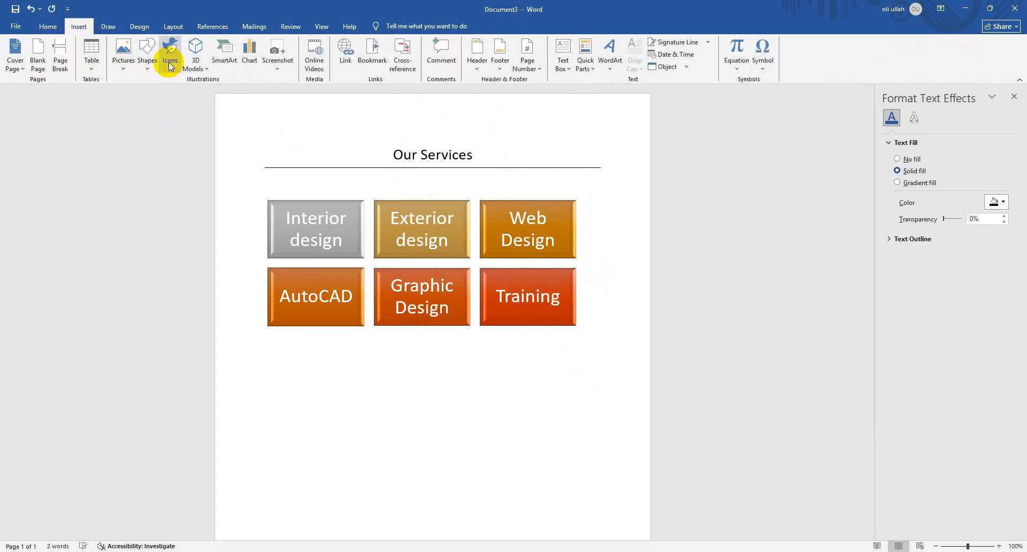
pyautogui.click(219, 64)
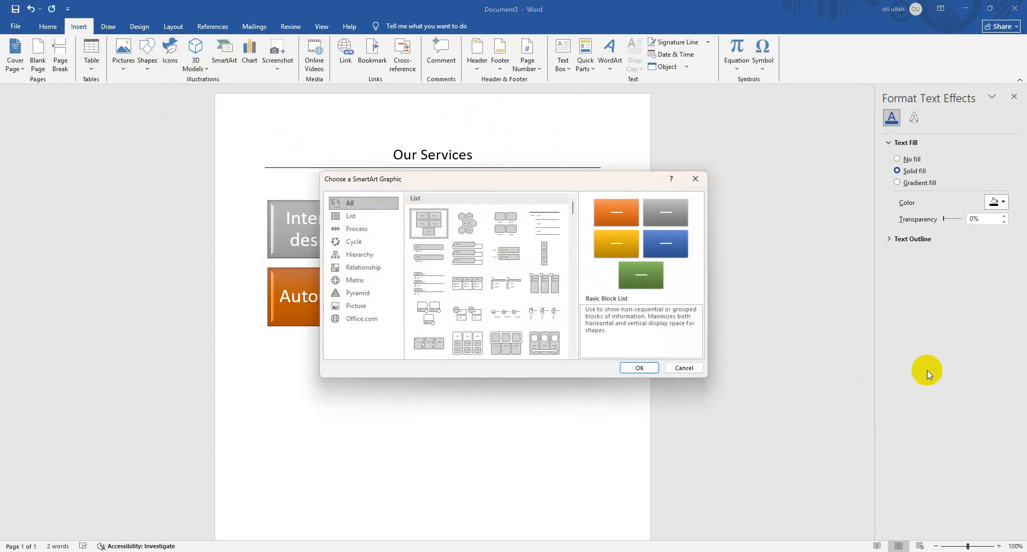
pyautogui.click(369, 229)
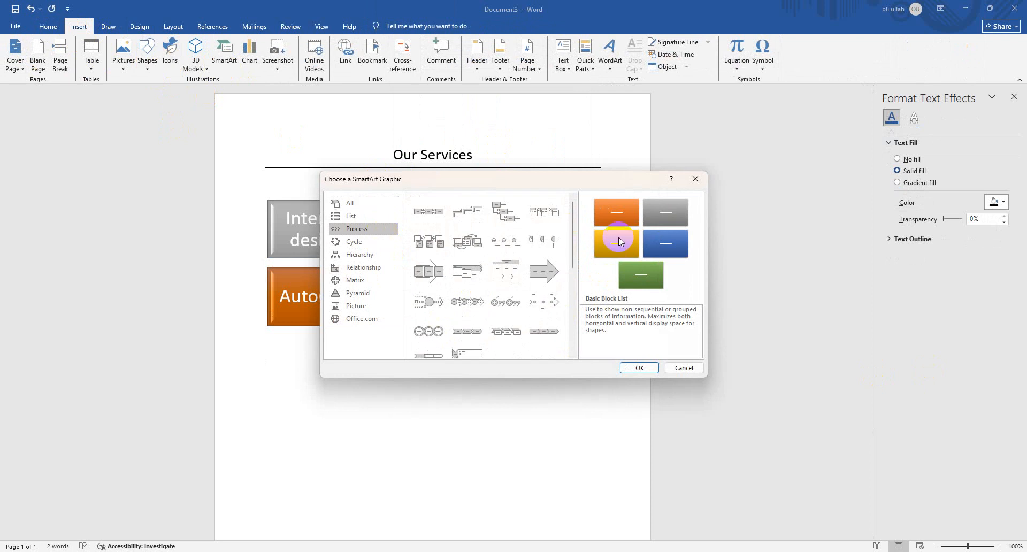
pyautogui.click(423, 212)
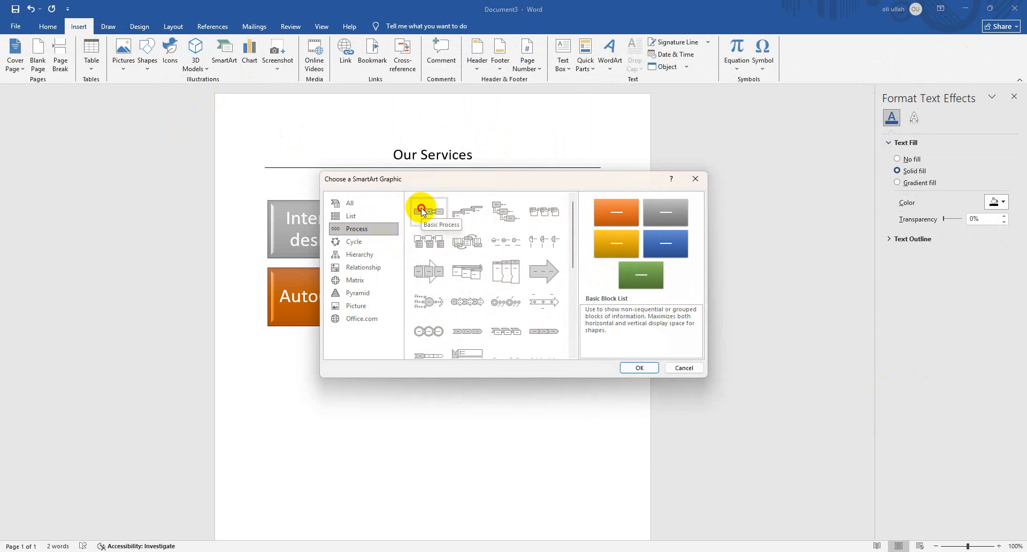
pyautogui.click(638, 368)
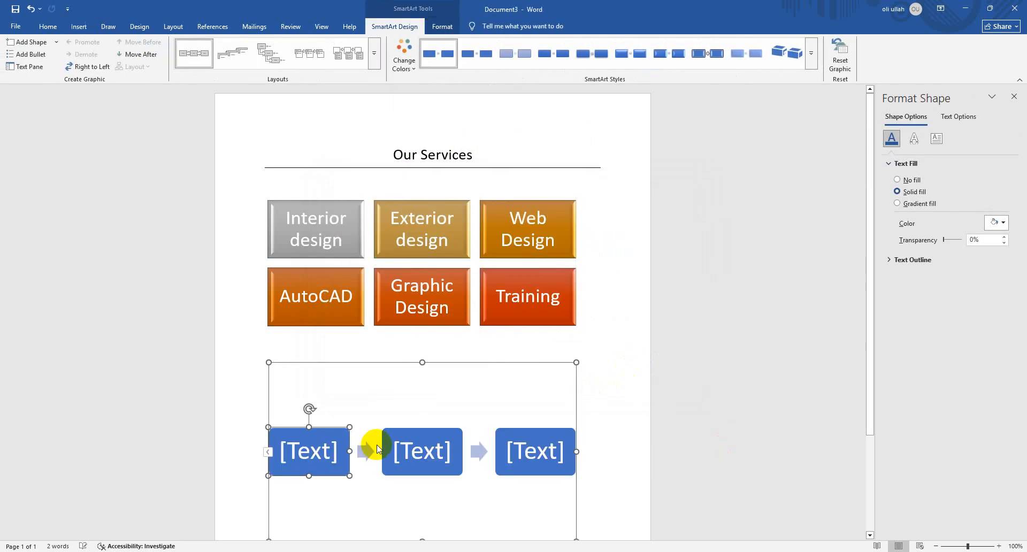
pyautogui.click(316, 454)
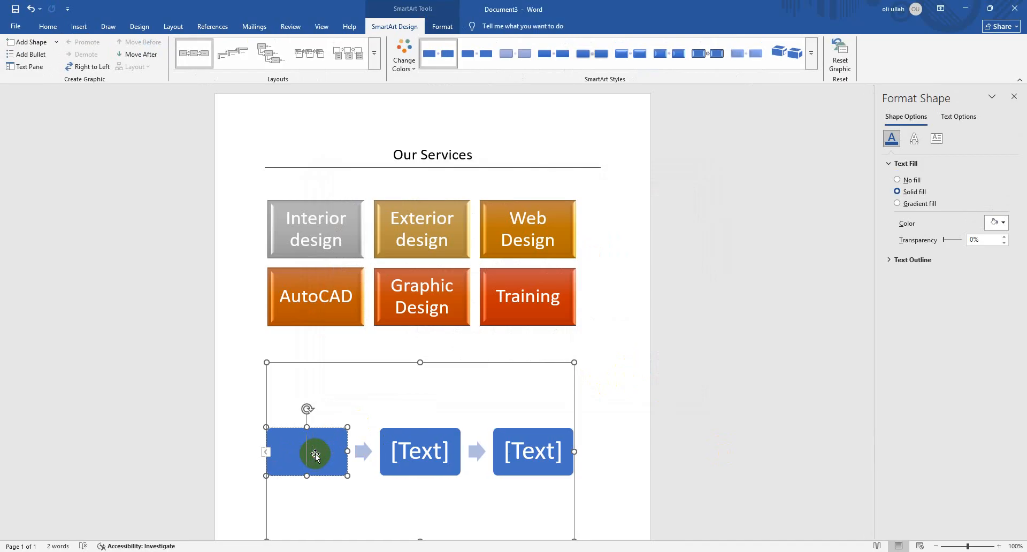
pyautogui.write('Make')
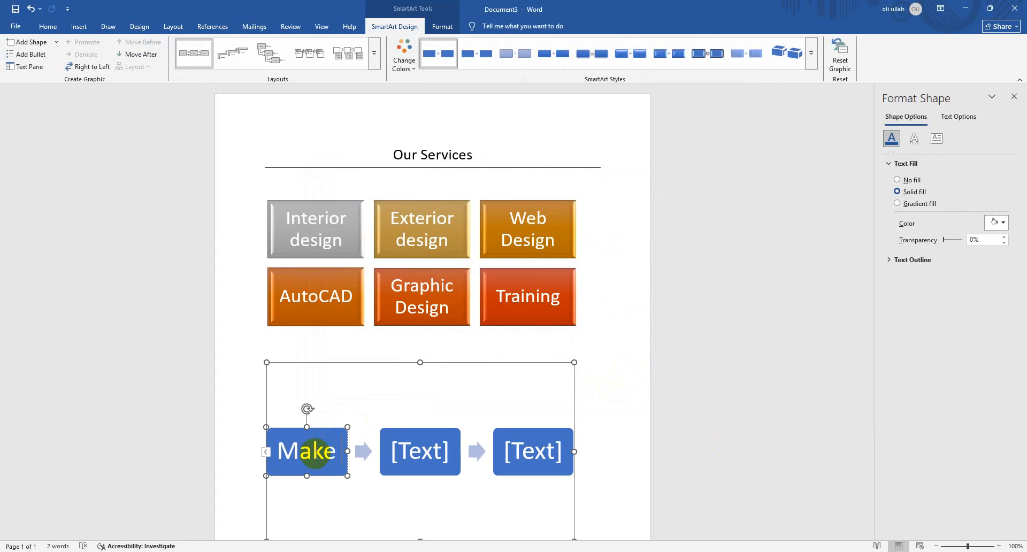
pyautogui.write(' a')
pyautogui.press('BackSpace')
pyautogui.press('BackSpace')
pyautogui.press('BackSpace')
pyautogui.press('BackSpace')
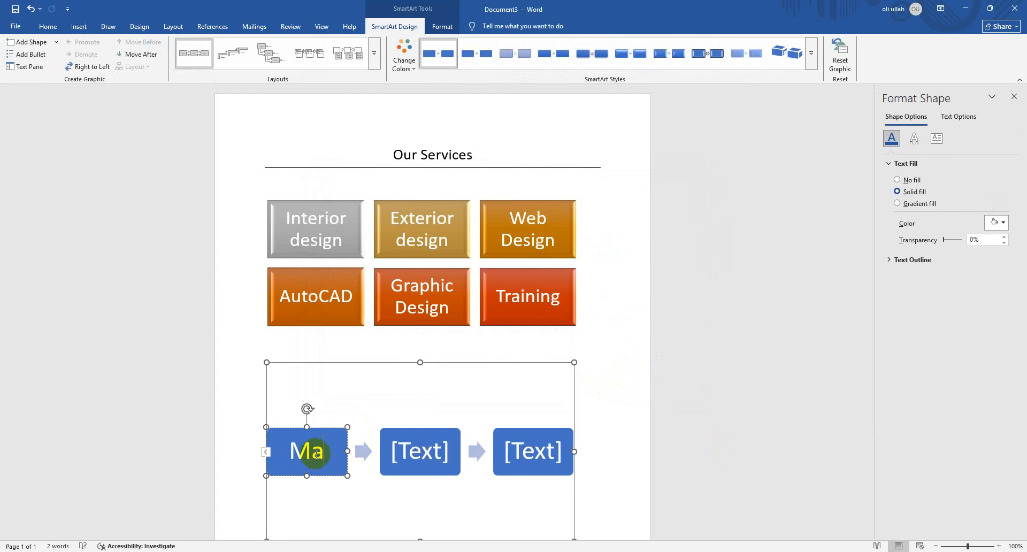
# Reduce the process graphic's height, set its text wrapping to In Front of Text, and move it down to free the line above
pyautogui.click(413, 356)
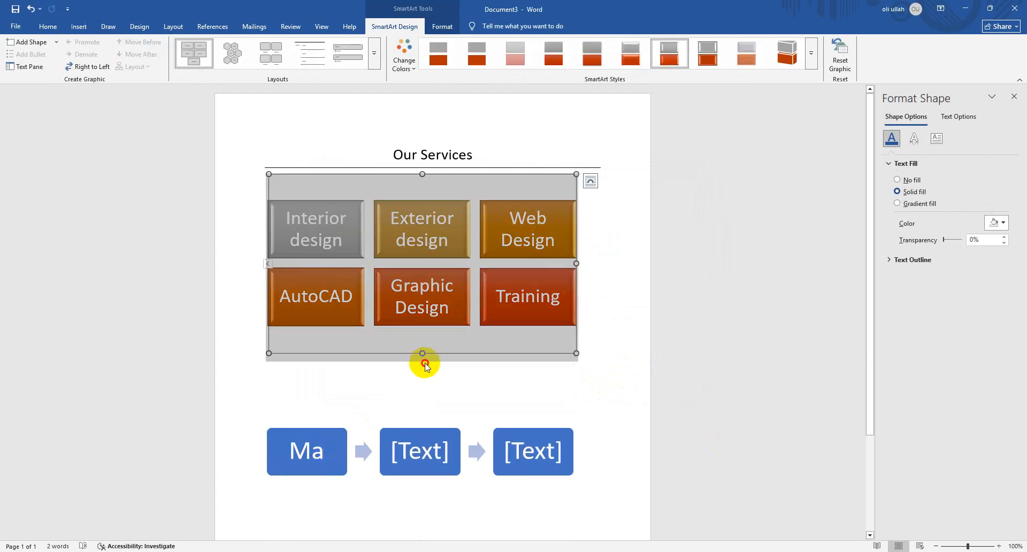
pyautogui.click(424, 363)
pyautogui.moveTo(423, 363); pyautogui.dragTo(422, 385)
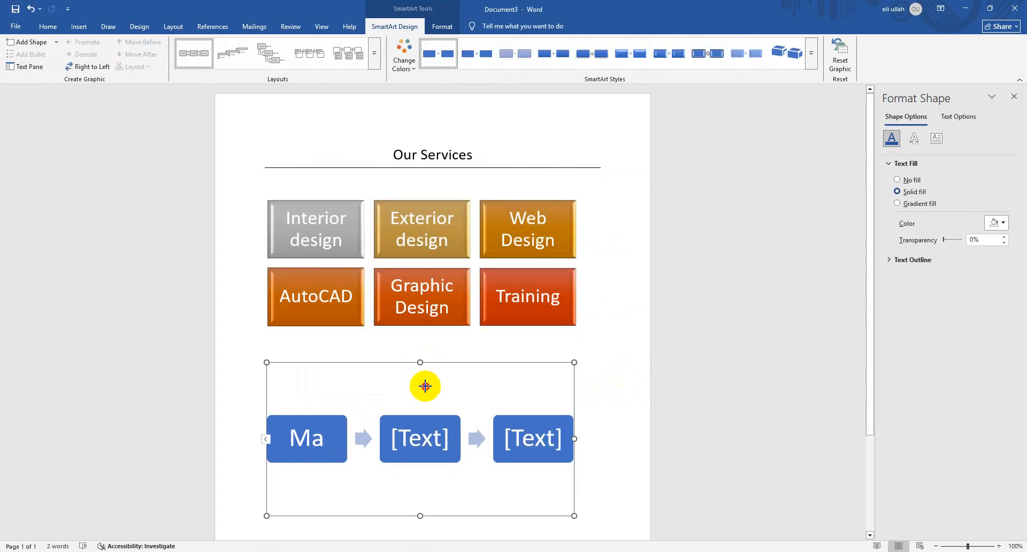
pyautogui.rightClick(394, 373)
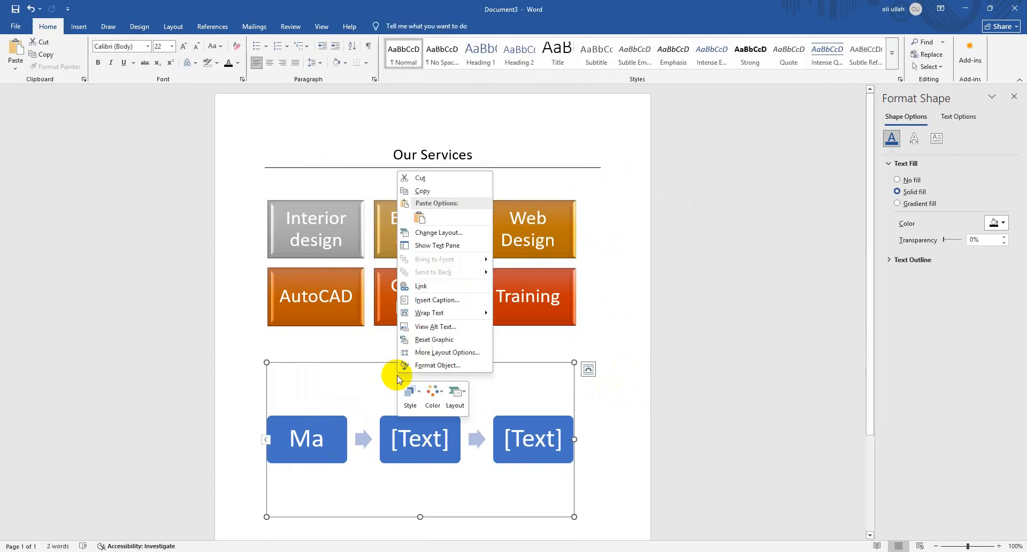
pyautogui.click(591, 369)
pyautogui.click(668, 469)
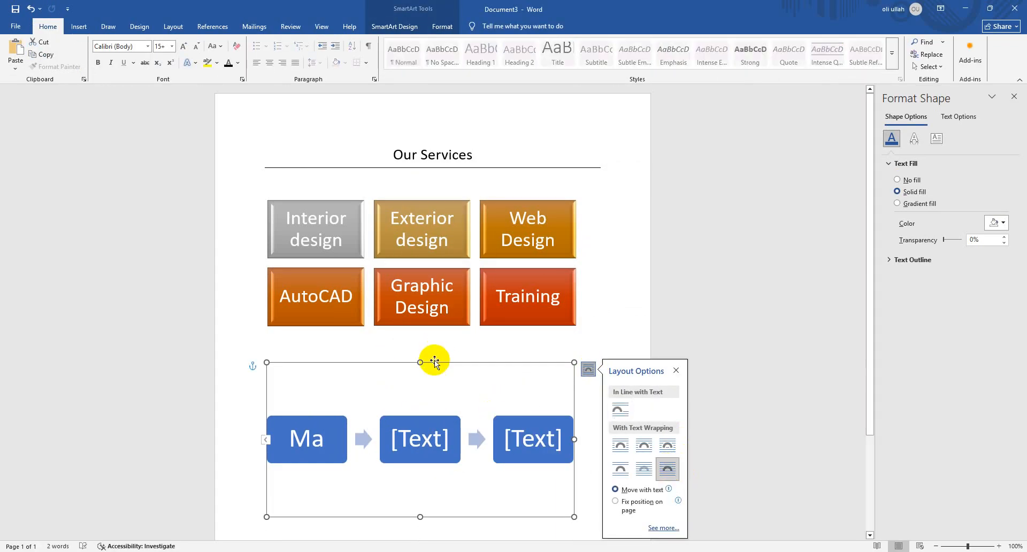
pyautogui.moveTo(434, 362); pyautogui.dragTo(428, 396)
# Add a centred heading reading "How to make a coffee" on the empty line between the two graphics
pyautogui.click(394, 358)
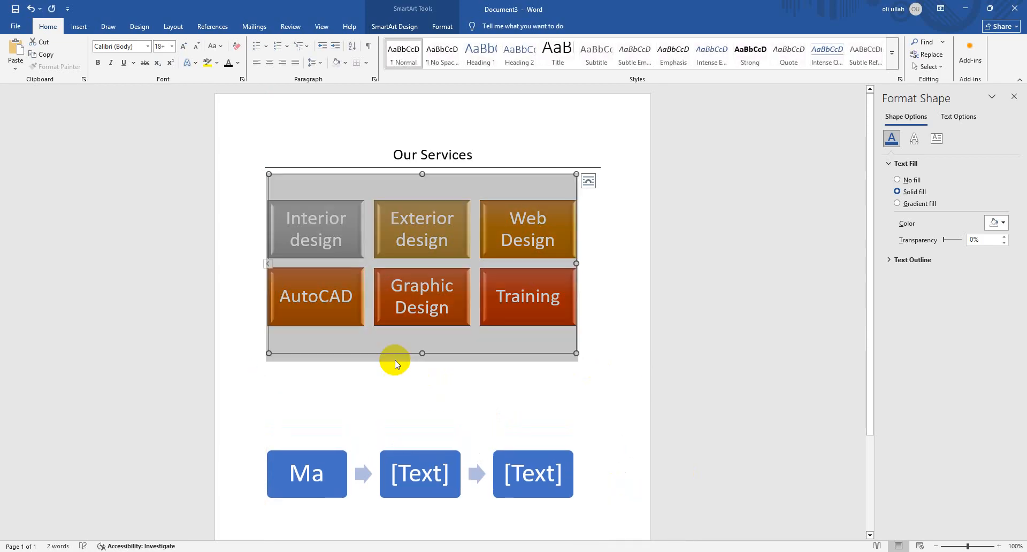
pyautogui.click(397, 376)
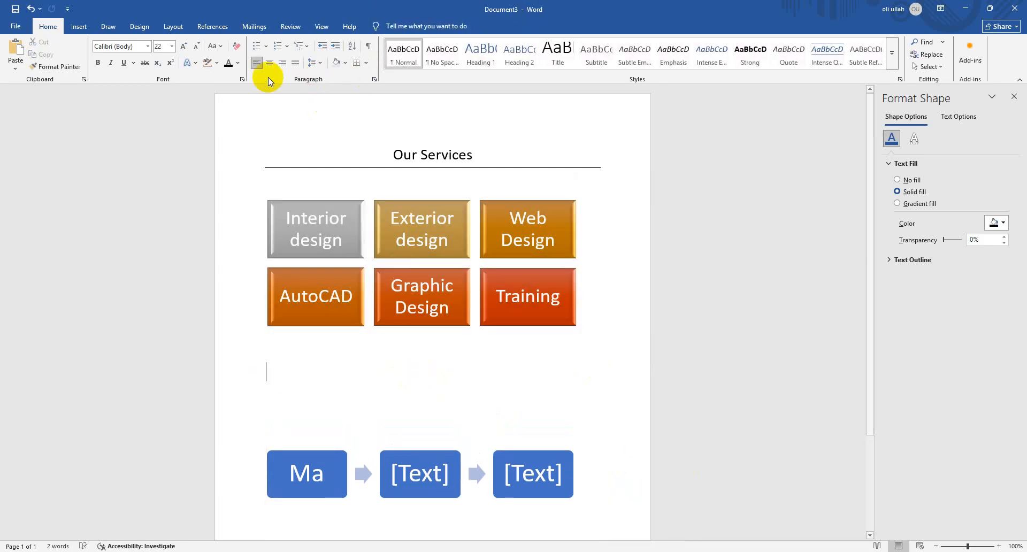
pyautogui.click(270, 64)
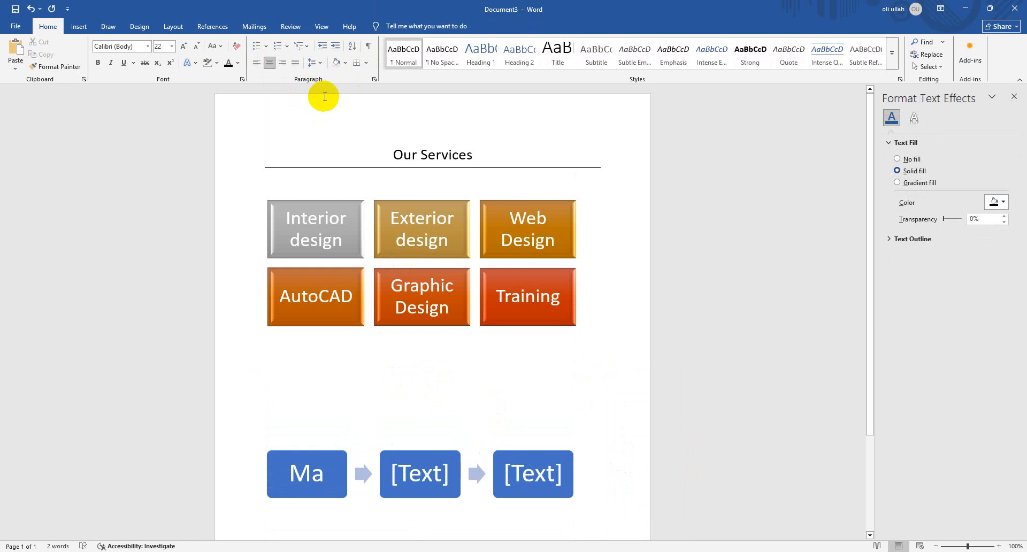
pyautogui.write('How to ')
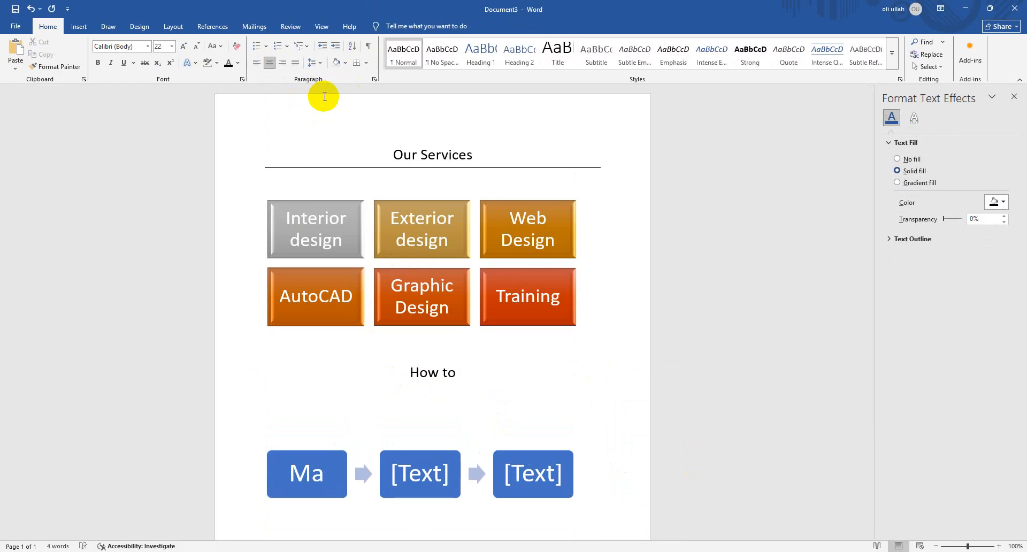
pyautogui.write('C')
pyautogui.press('BackSpace')
pyautogui.write('make a ')
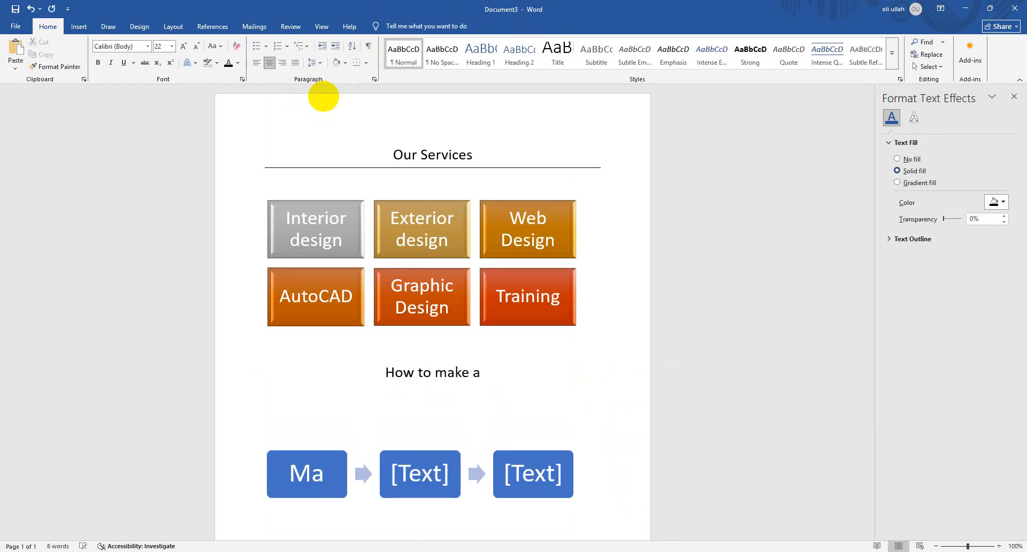
pyautogui.write('coffee')
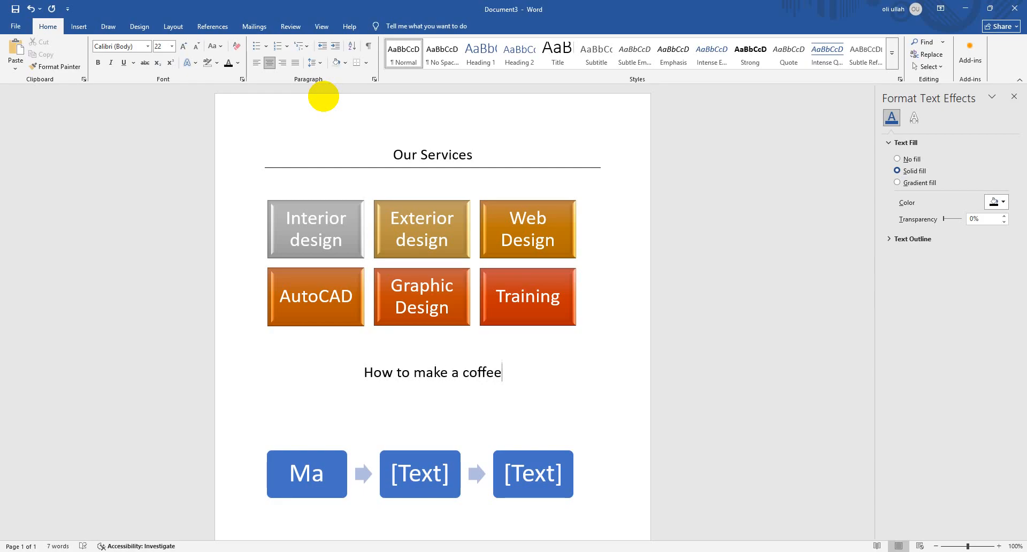
# Insert "cup of" before "coffee" in the heading above the process graphic
pyautogui.click(315, 475)
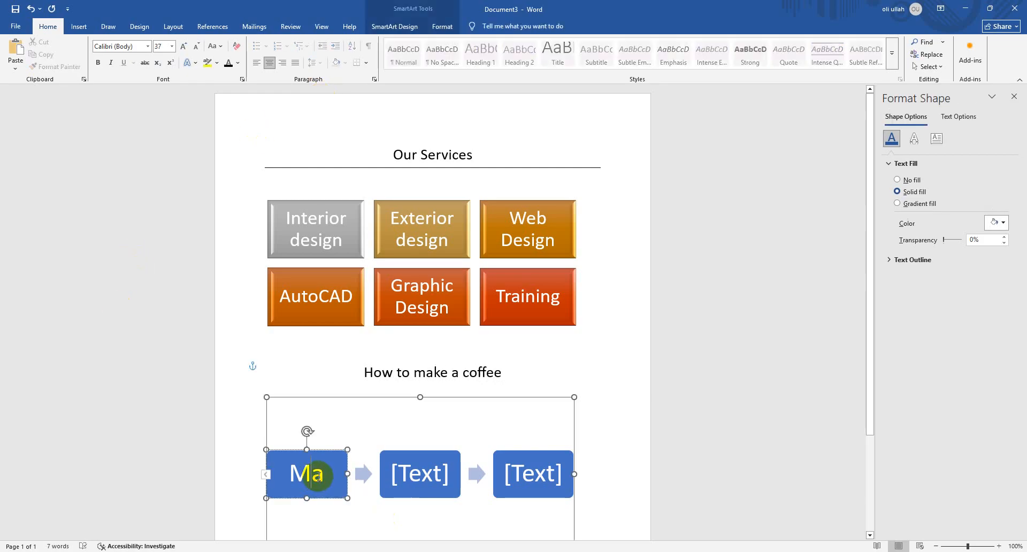
pyautogui.moveTo(320, 475); pyautogui.dragTo(259, 476)
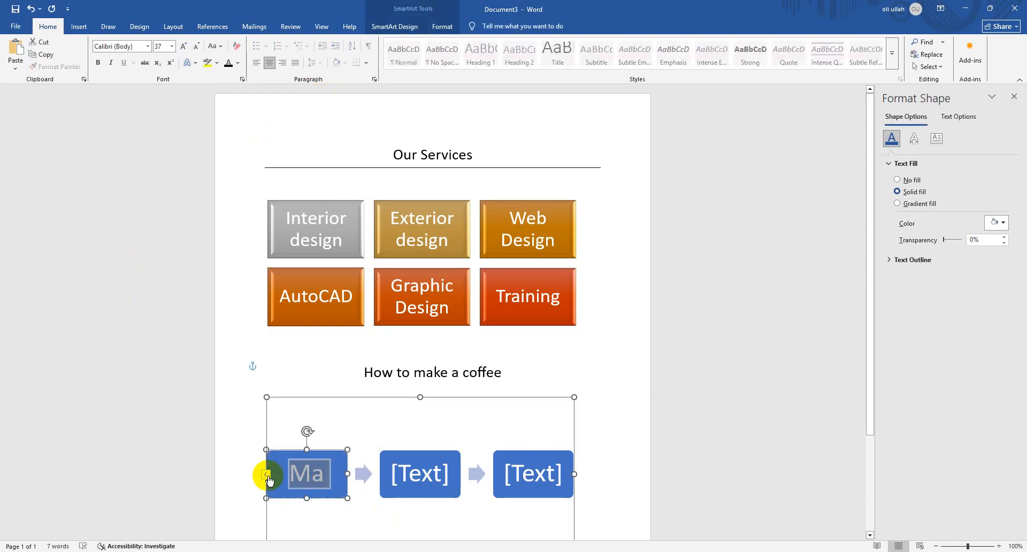
pyautogui.click(458, 373)
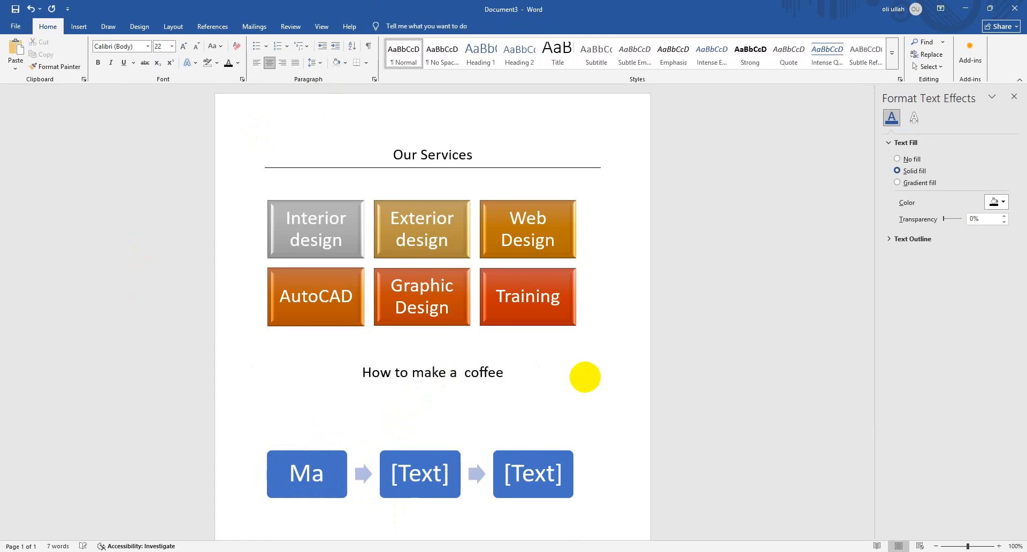
pyautogui.write('cup of')
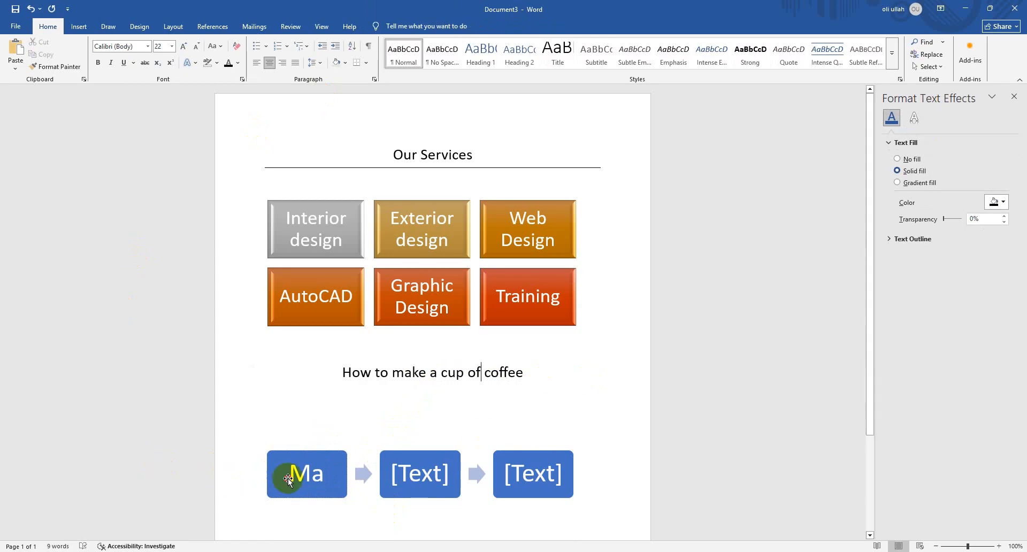
# Replace the text in the first block of the process graphic with "Boil Water"
pyautogui.click(306, 474)
pyautogui.moveTo(323, 474); pyautogui.dragTo(293, 473)
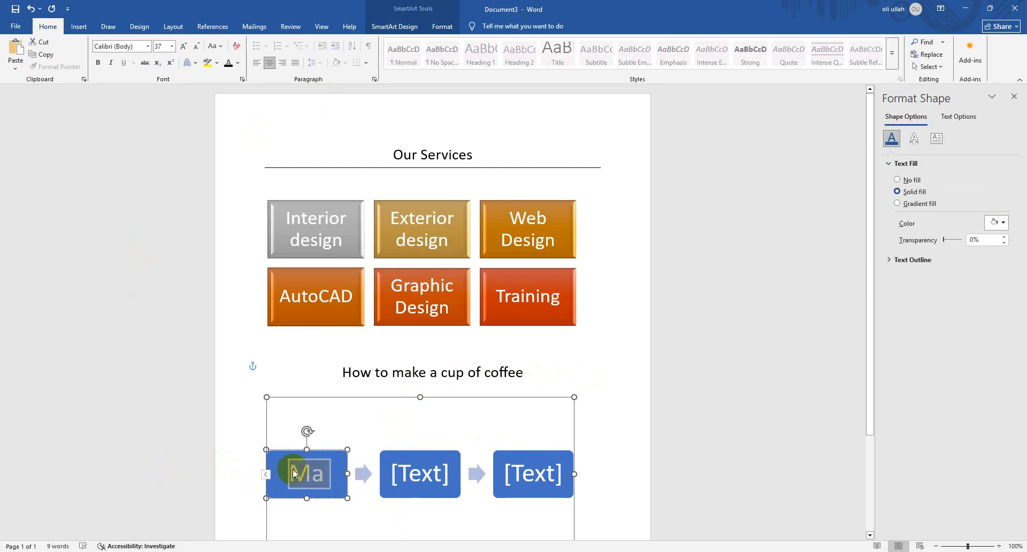
pyautogui.write('B')
pyautogui.write('c')
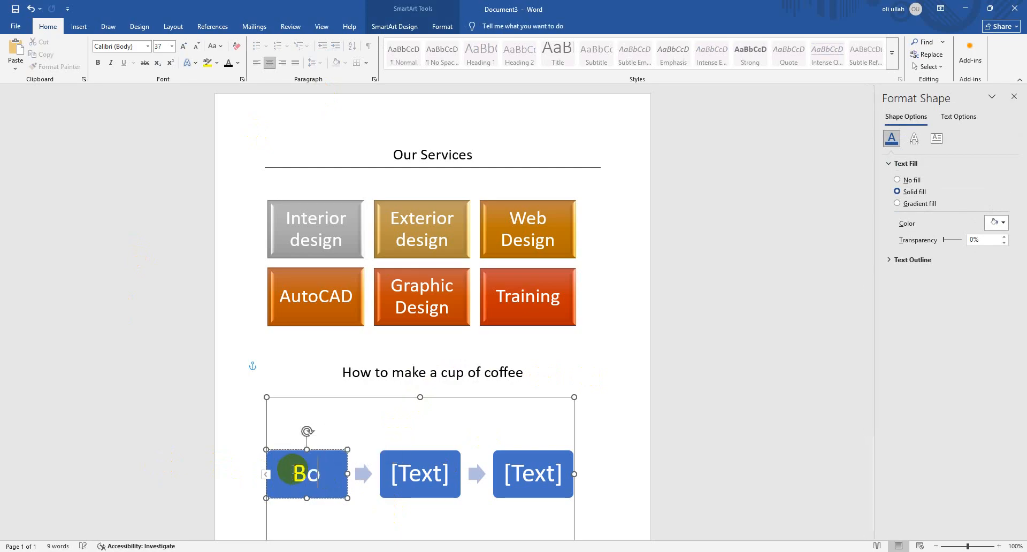
pyautogui.press('BackSpace')
pyautogui.write('oi')
pyautogui.press('BackSpace')
pyautogui.press('BackSpace')
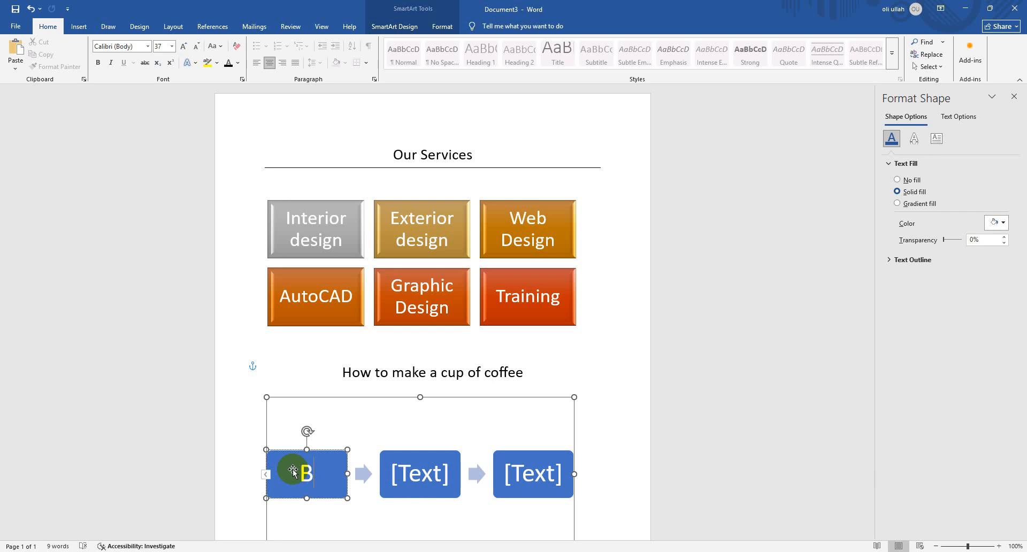
pyautogui.write('oil Water')
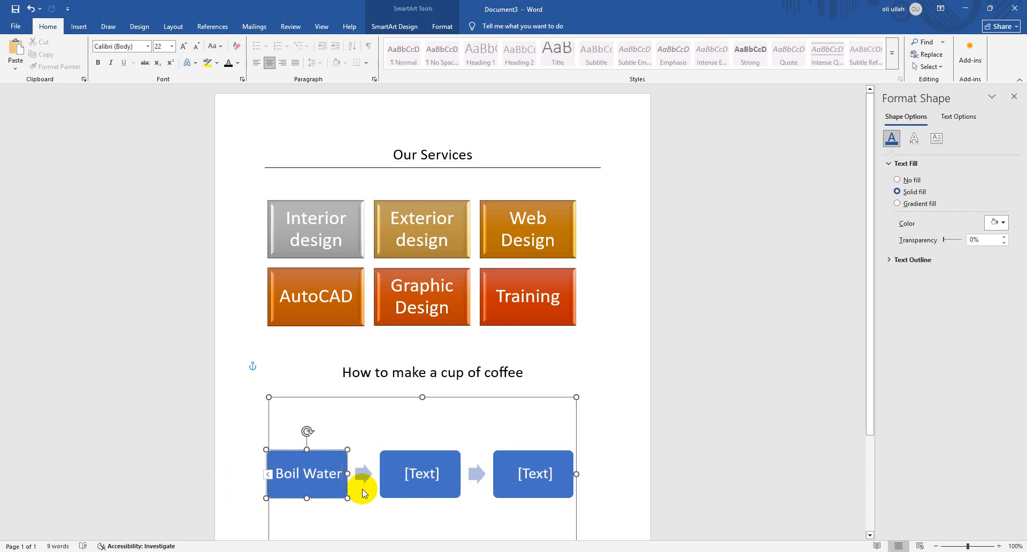
# Enter "Put Coffee powder in the cup" in the middle block of the process graphic
pyautogui.click(422, 473)
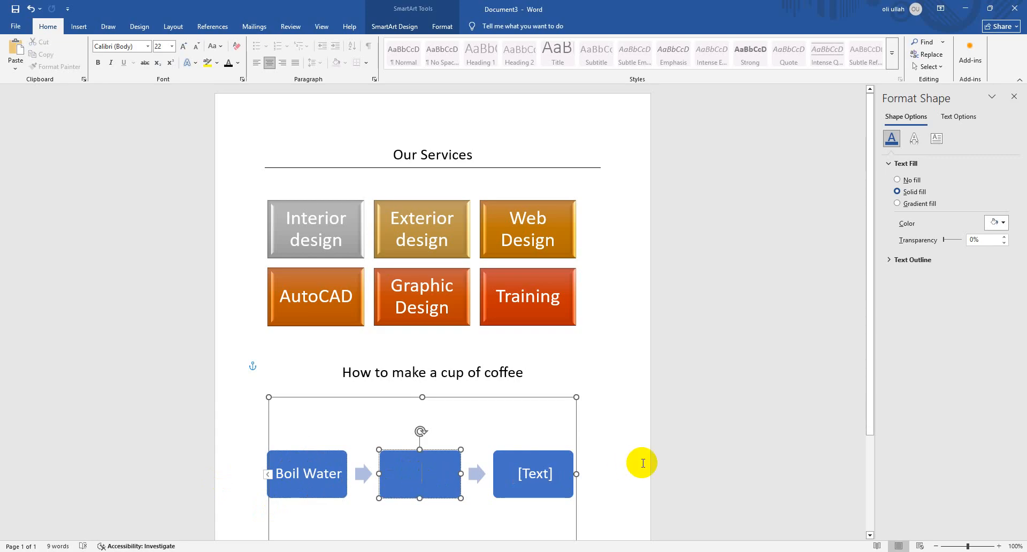
pyautogui.write('cu')
pyautogui.press('BackSpace')
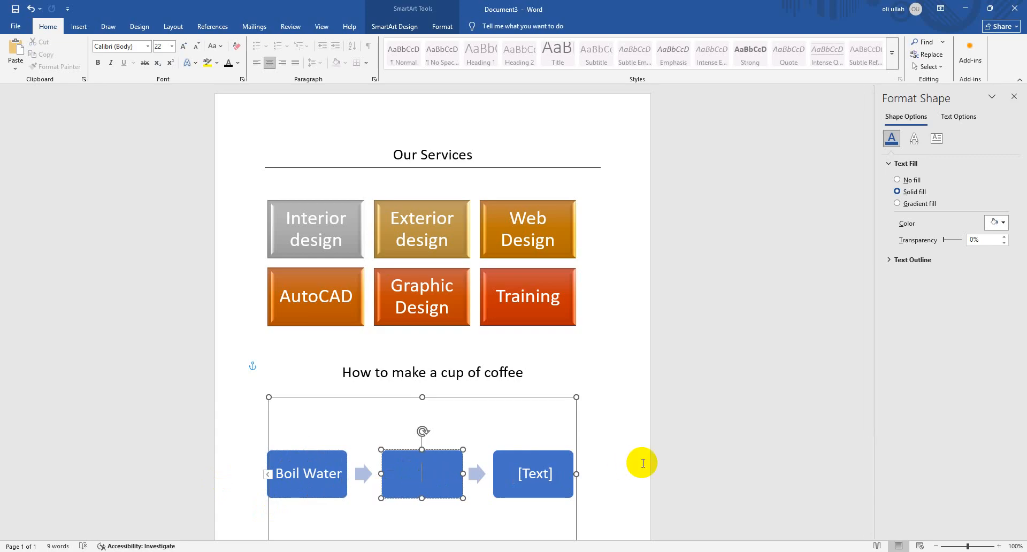
pyautogui.write('ut Coffee')
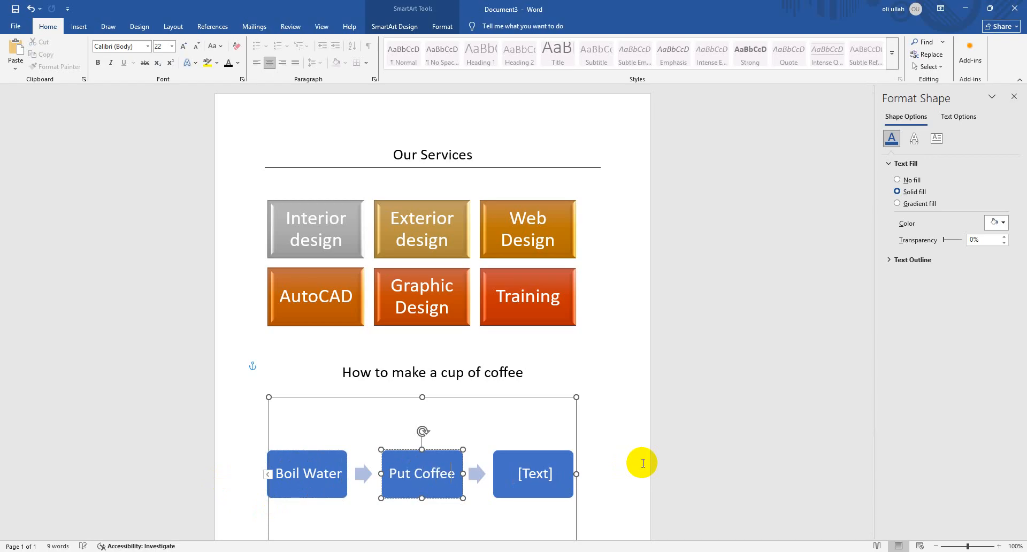
pyautogui.write(' 8')
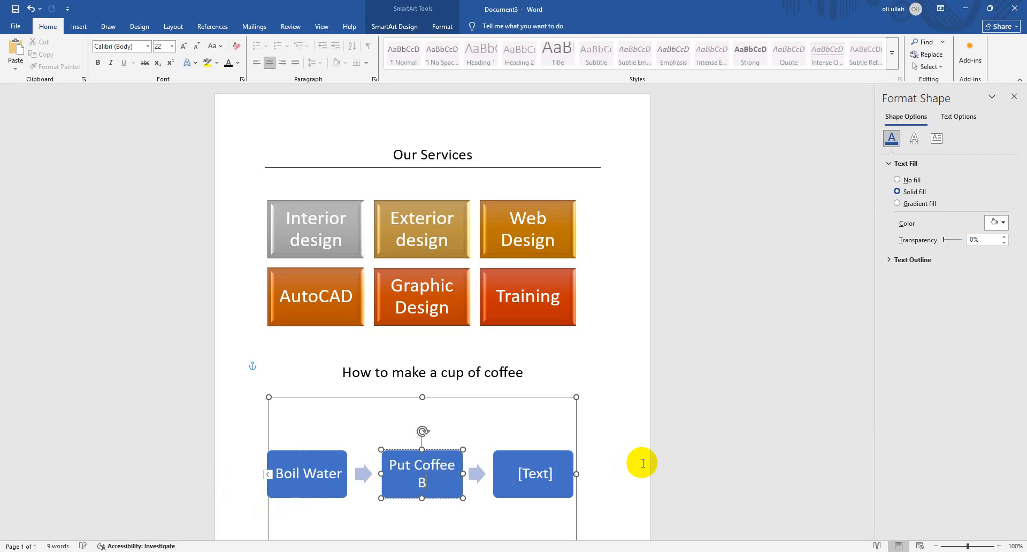
pyautogui.press('BackSpace')
pyautogui.write('pow')
pyautogui.write('d')
pyautogui.press('BackSpace')
pyautogui.write('der')
pyautogui.press('BackSpace')
pyautogui.press('BackSpace')
pyautogui.write('er in the cup')
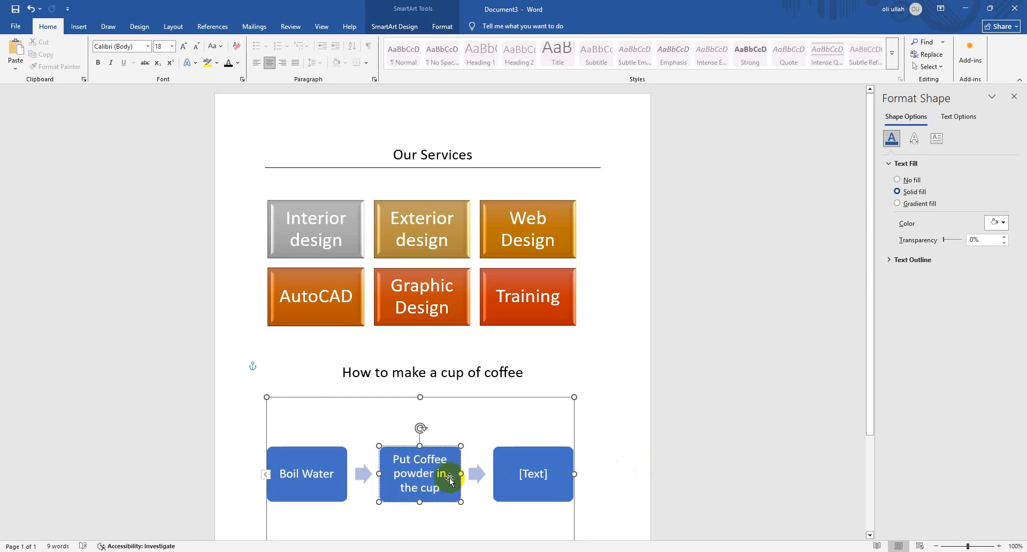
# Copy the middle block's text into the third block of the process graphic
pyautogui.moveTo(441, 487); pyautogui.dragTo(386, 458)
pyautogui.hotkey('ctrl', 'c')
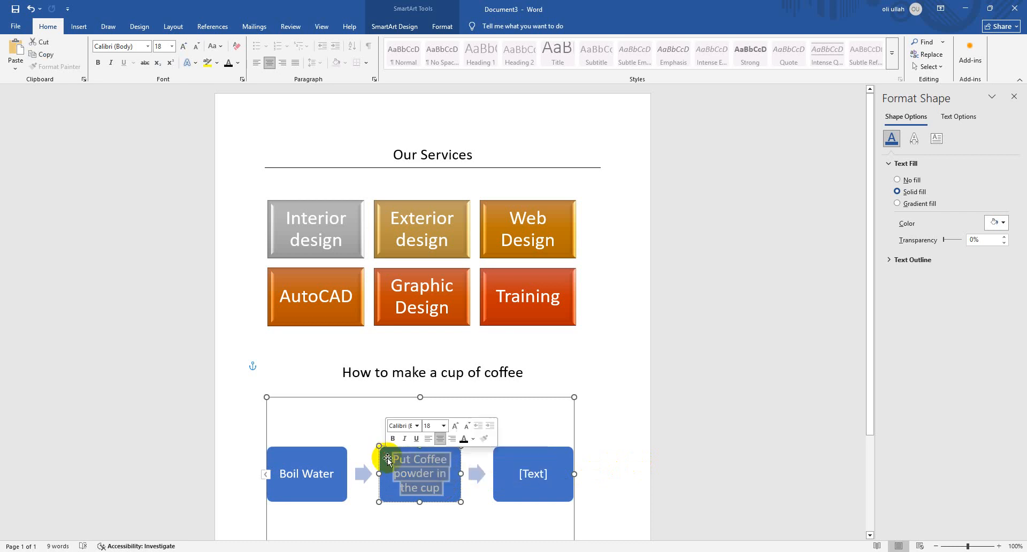
pyautogui.click(535, 476)
pyautogui.hotkey('ctrl', 'v')
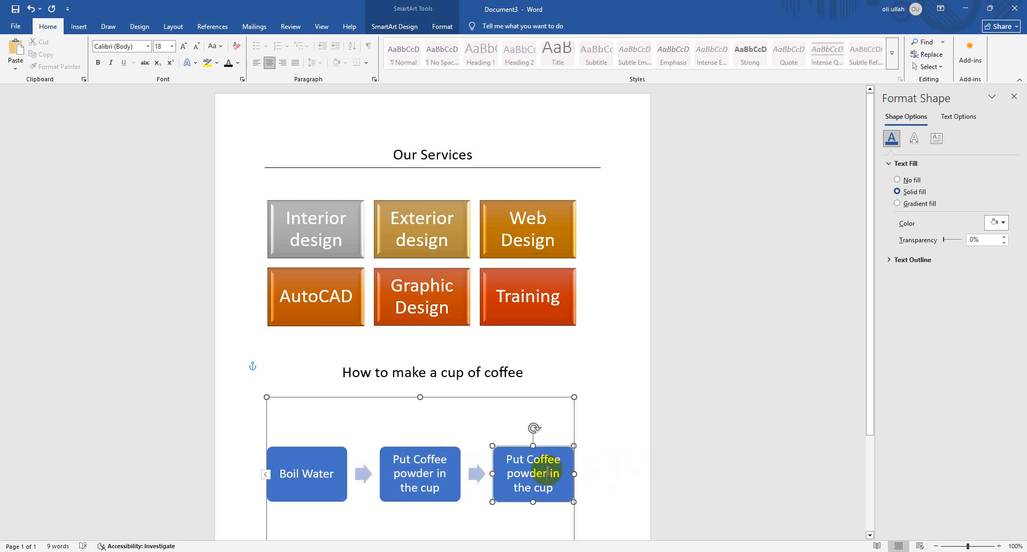
# Change the third block's text to "Put milk powder in the cup" by replacing the word "Coffee"
pyautogui.moveTo(562, 459); pyautogui.dragTo(531, 463)
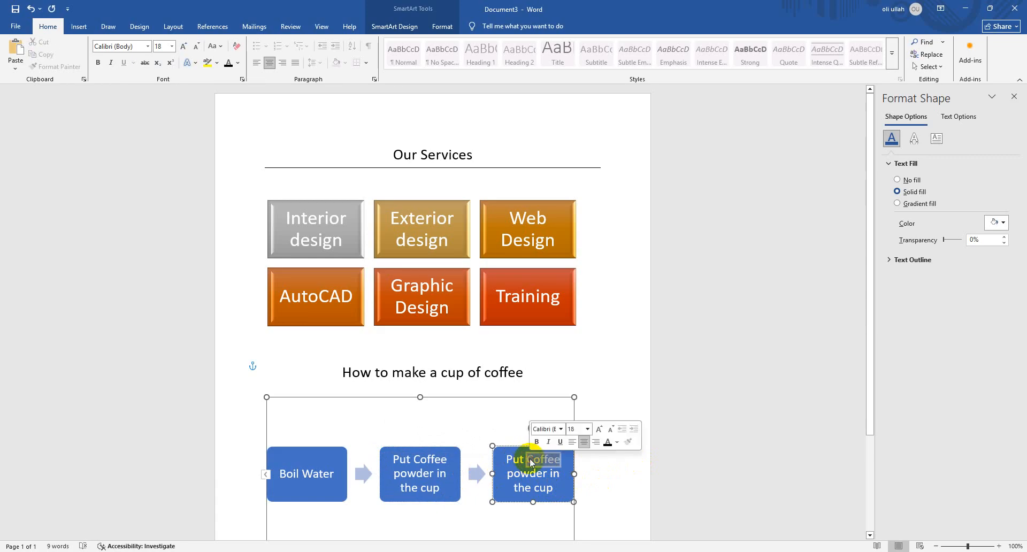
pyautogui.write('m')
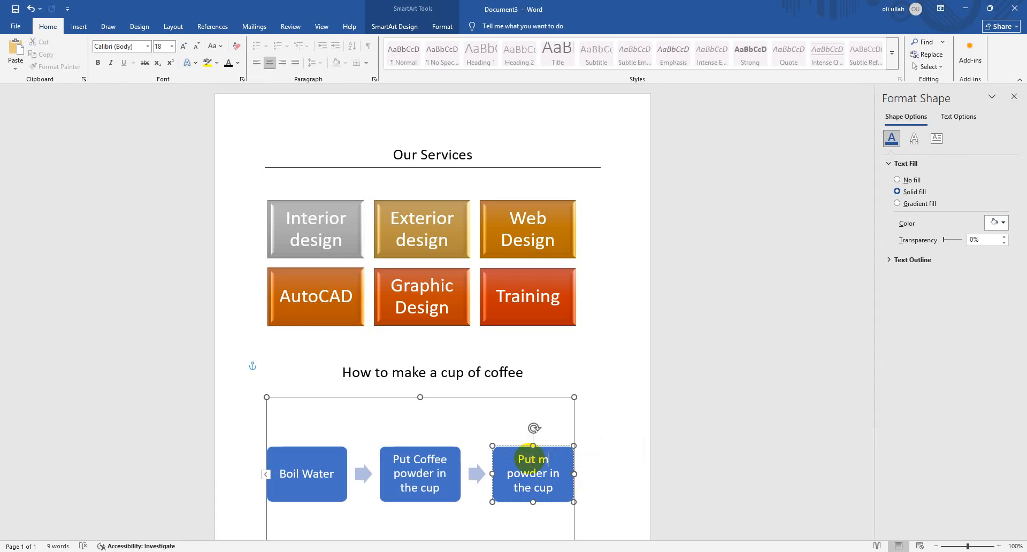
pyautogui.write('ilk po')
pyautogui.write('w powde')
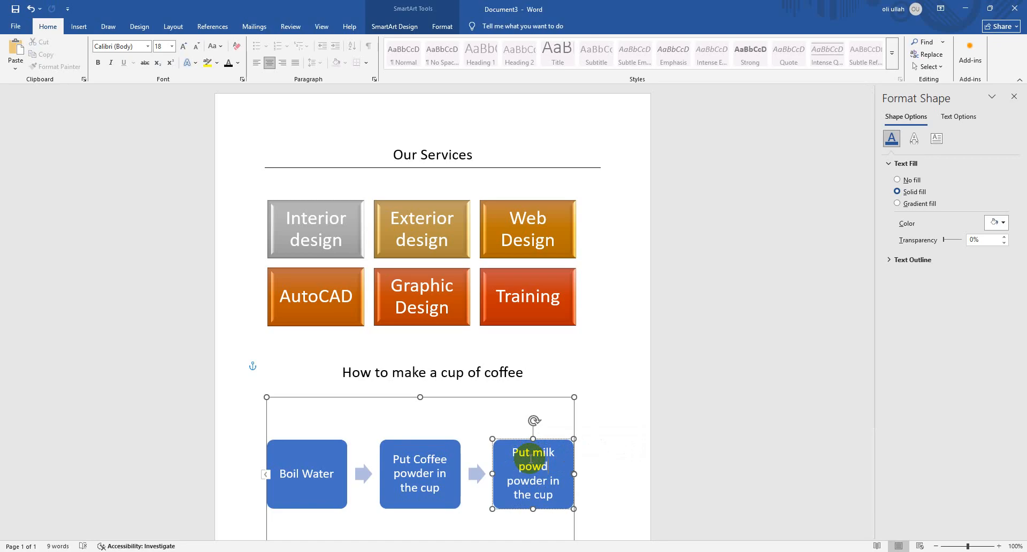
pyautogui.press('BackSpace')
pyautogui.press('BackSpace')
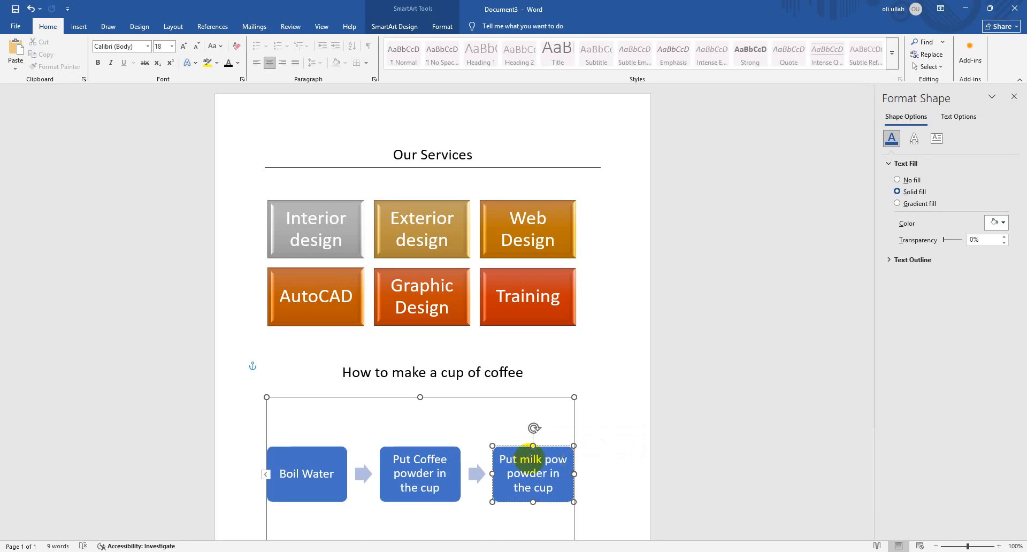
pyautogui.write('der')
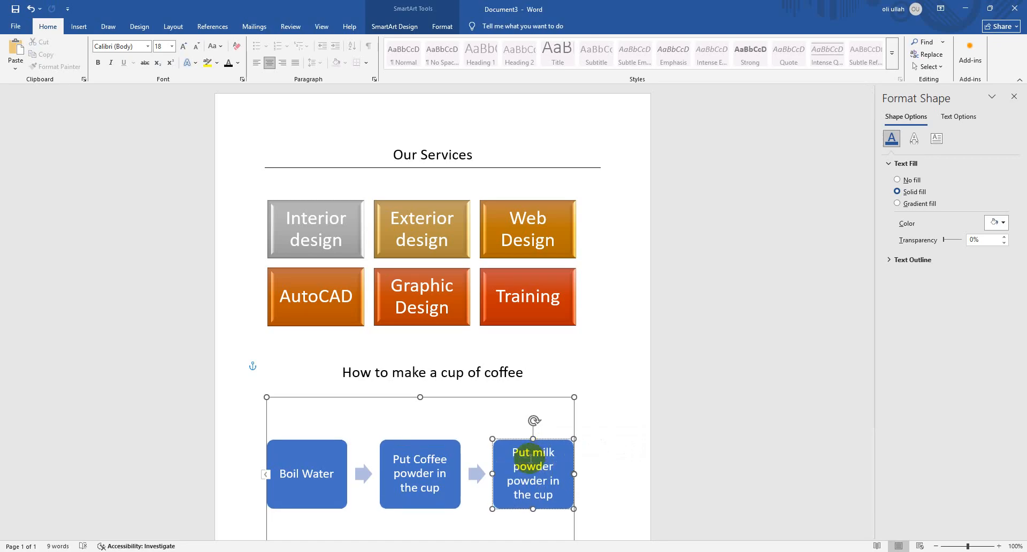
pyautogui.press('BackSpace')
pyautogui.press('BackSpace')
pyautogui.press('BackSpace')
pyautogui.press('BackSpace')
pyautogui.press('BackSpace')
pyautogui.press('BackSpace')
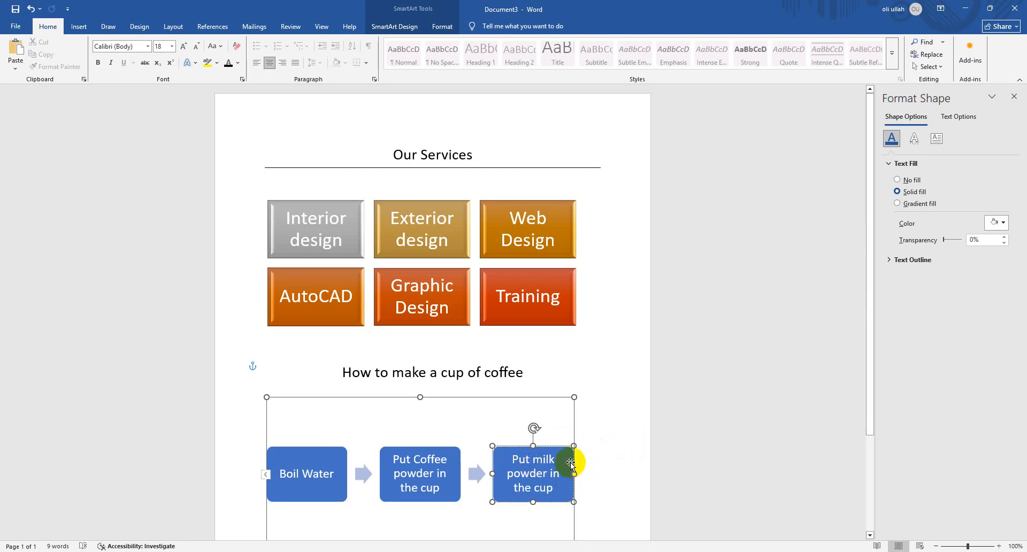
# Show the process graphic's text list and add a fourth entry beginning with "S" after the milk powder entry
pyautogui.click(266, 476)
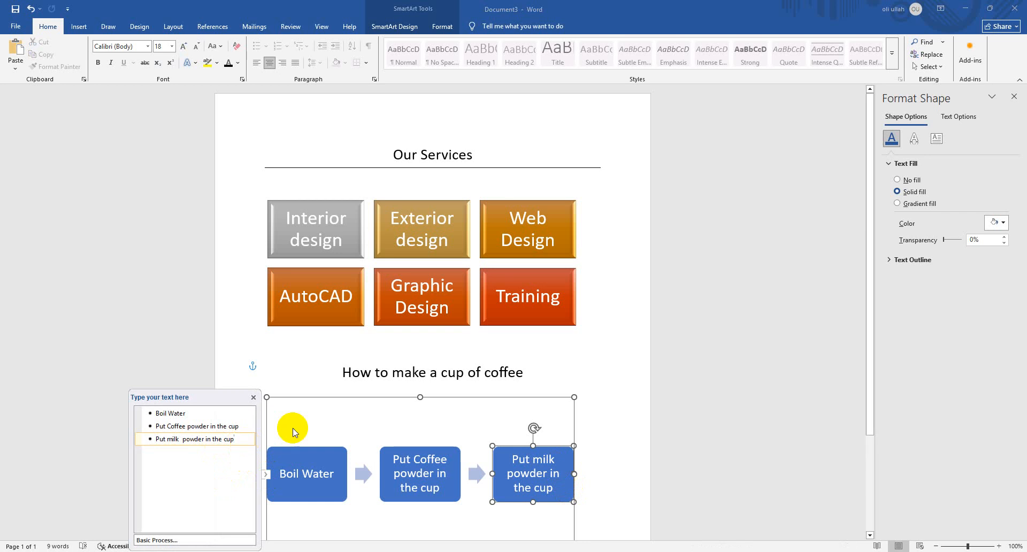
pyautogui.press('Return')
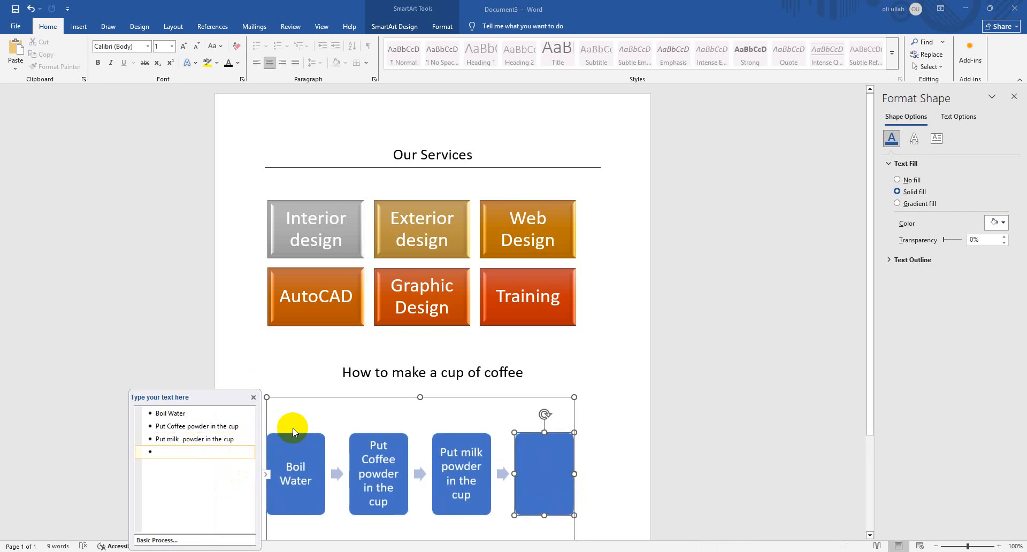
pyautogui.write('and')
pyautogui.press('BackSpace')
pyautogui.press('BackSpace')
pyautogui.press('BackSpace')
pyautogui.write('S')
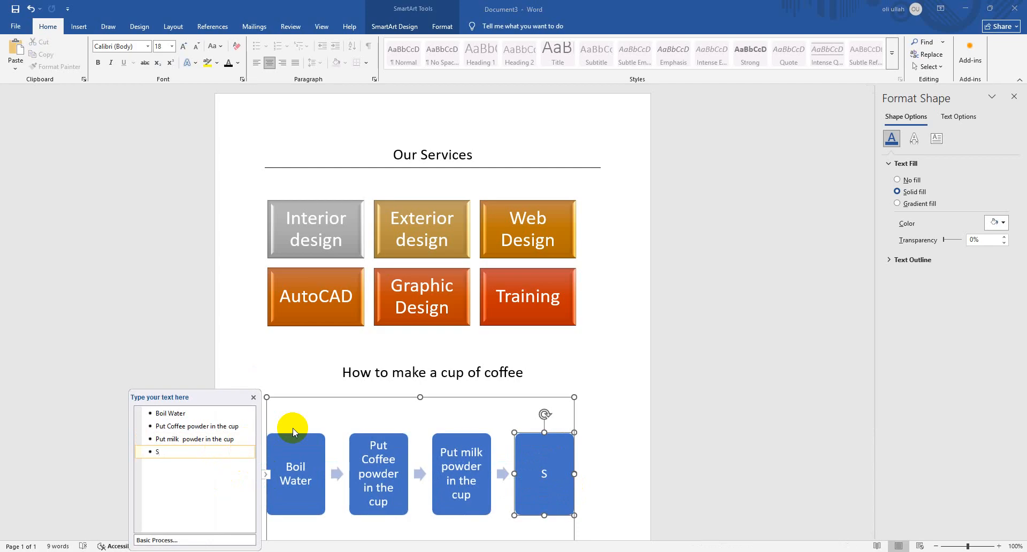
pyautogui.write('hak')
pyautogui.press('BackSpace')
pyautogui.press('BackSpace')
pyautogui.press('BackSpace')
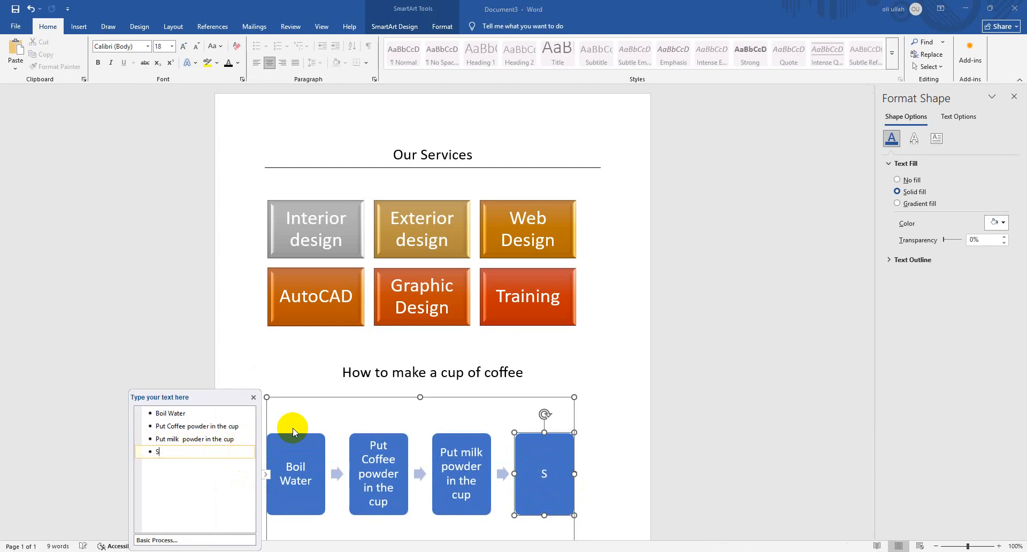
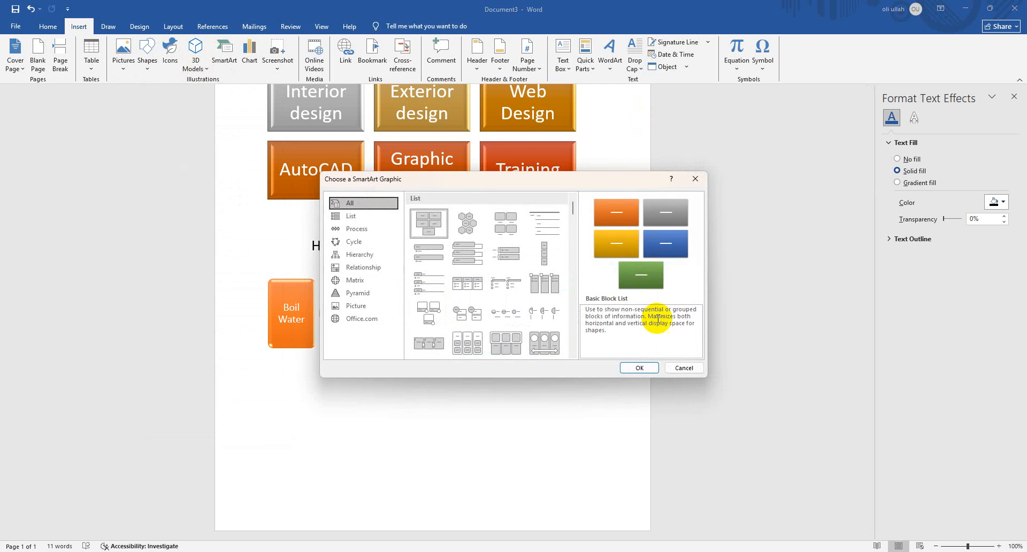
# Insert a Basic Cycle SmartArt graphic into the document with the coffee-making process
pyautogui.click(375, 241)
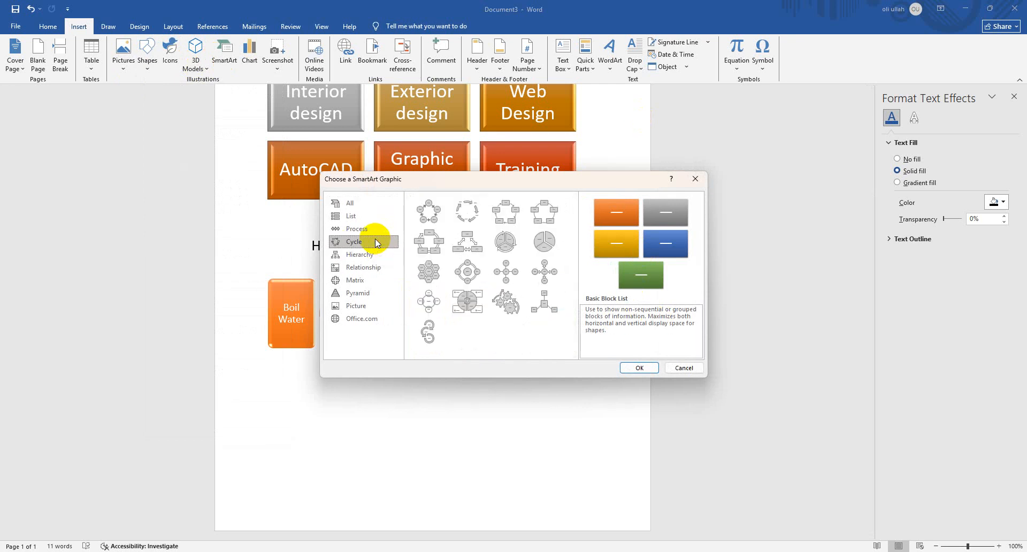
pyautogui.click(430, 219)
pyautogui.click(638, 368)
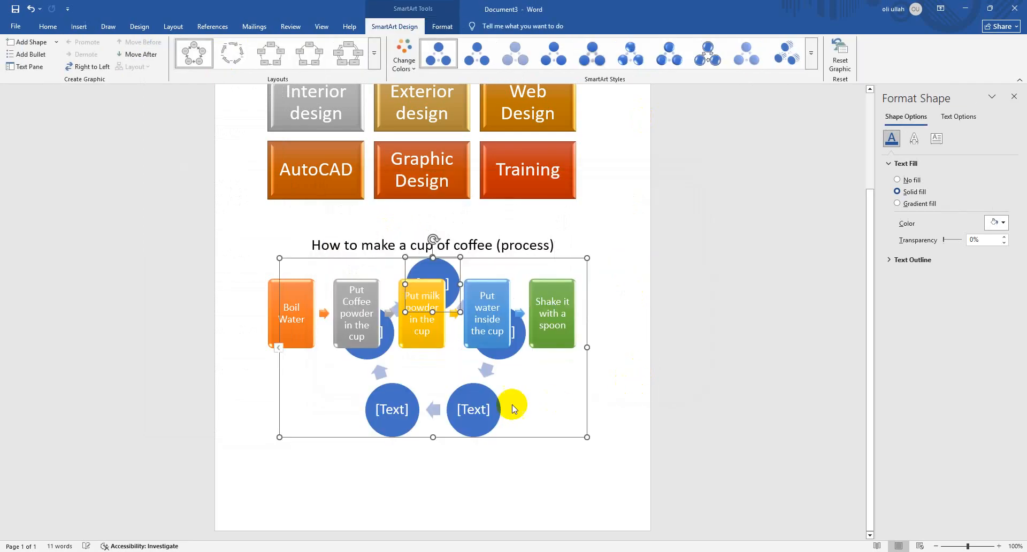
pyautogui.click(475, 408)
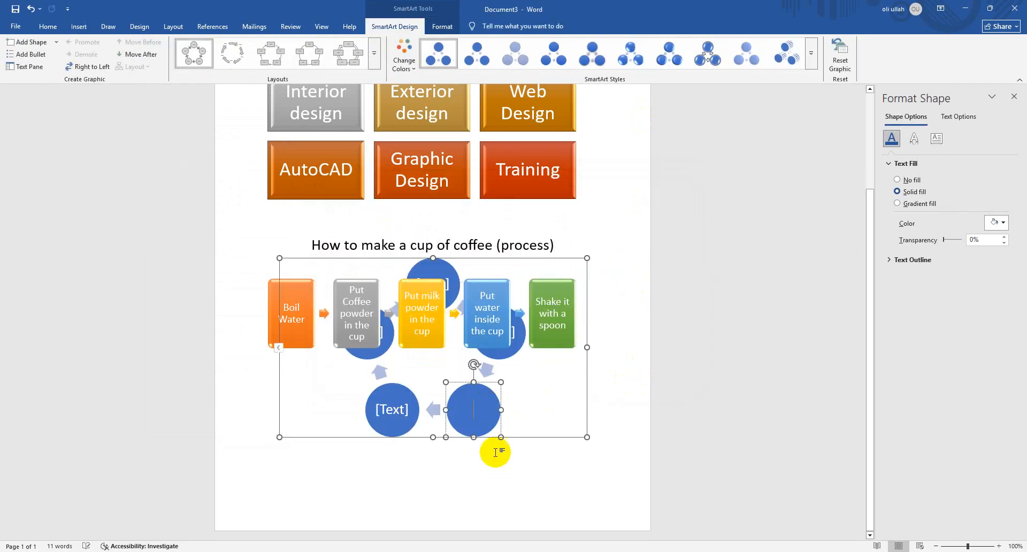
# Set the cycle graphic's text wrapping to In Front of Text and move it directly below the coffee-making process
pyautogui.click(573, 257)
pyautogui.rightClick(571, 259)
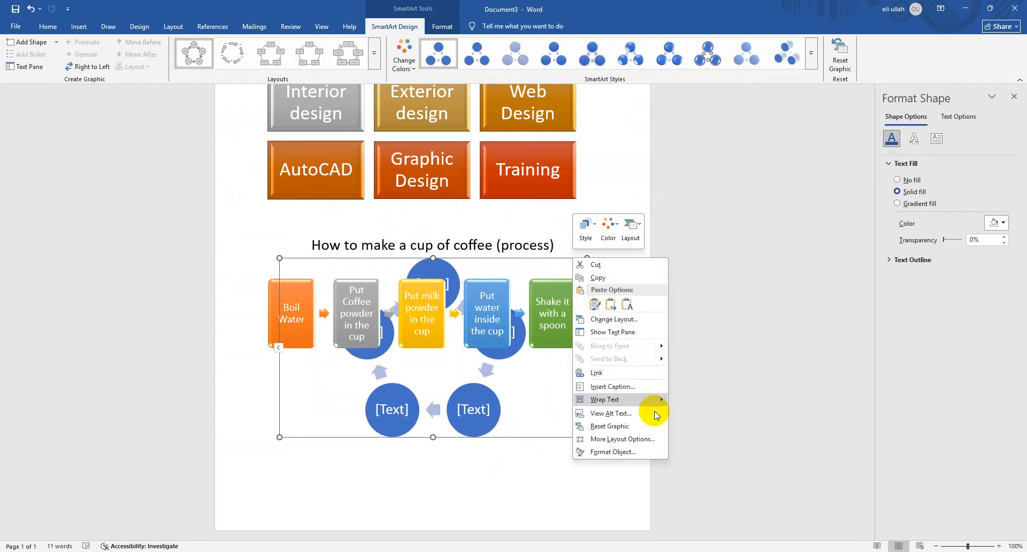
pyautogui.moveTo(653, 402)
pyautogui.click(709, 473)
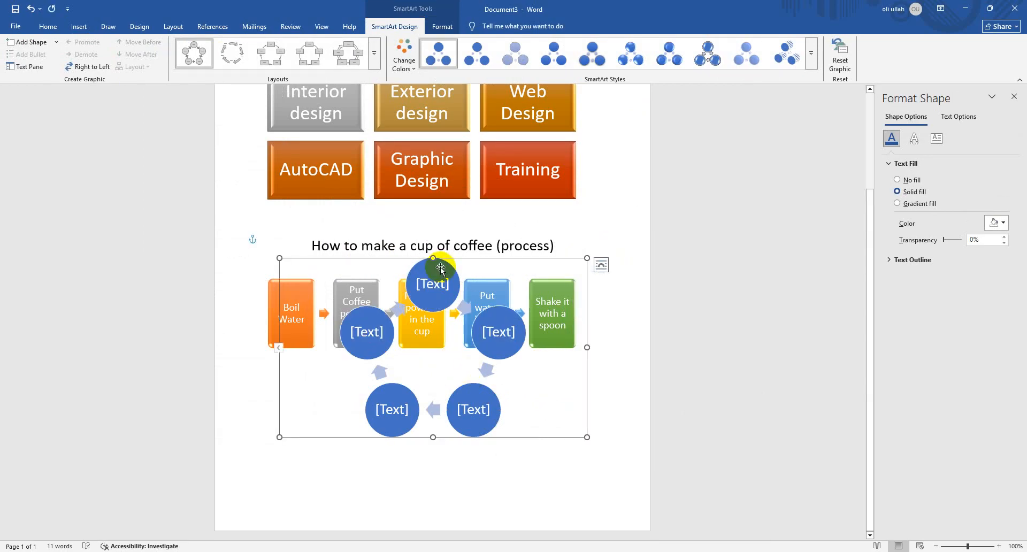
pyautogui.moveTo(439, 263); pyautogui.dragTo(444, 355)
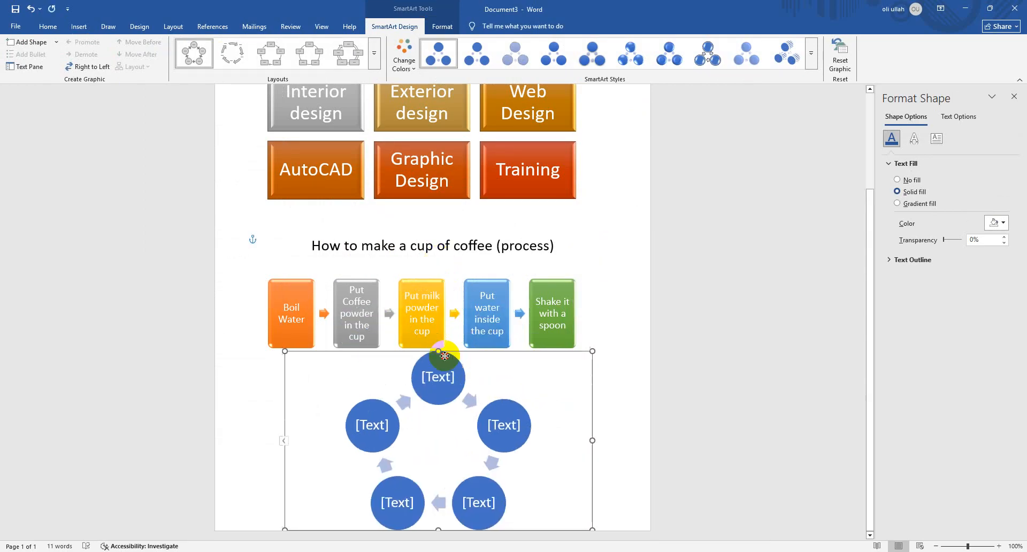
# Add two entries after the cycle graphic's fourth text entry, and remove entries until three circles remain
pyautogui.click(285, 443)
pyautogui.click(236, 427)
pyautogui.click(220, 406)
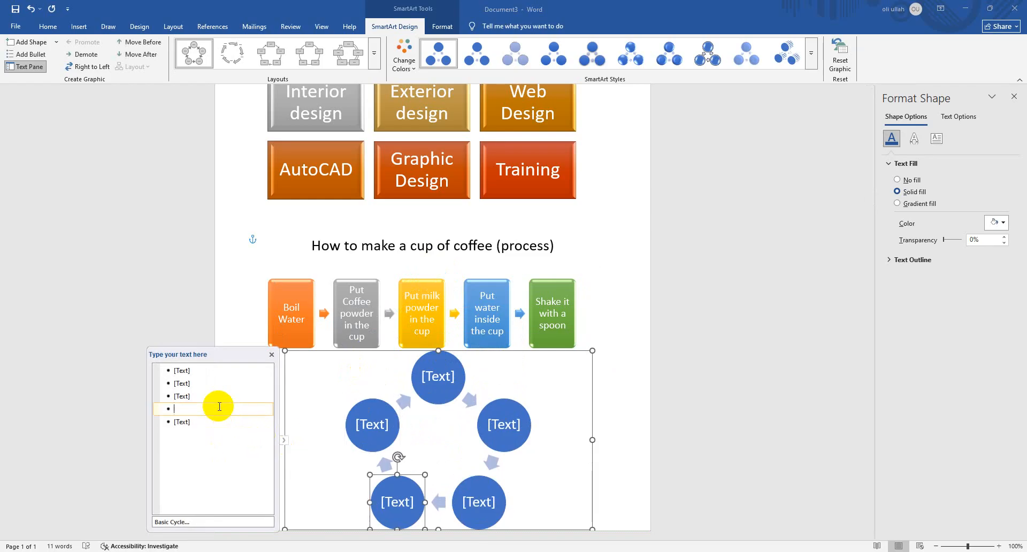
pyautogui.press('Return')
pyautogui.press('Return')
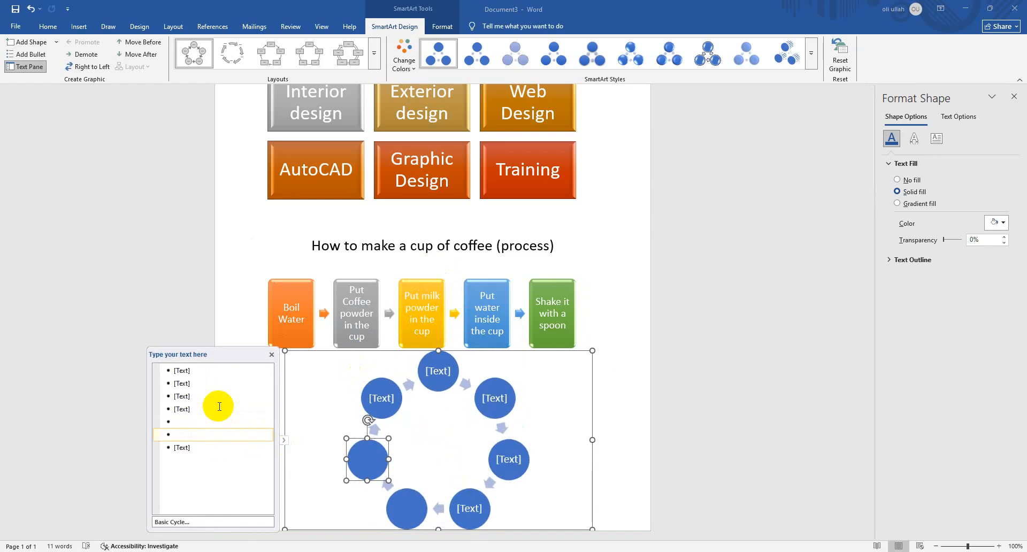
pyautogui.press('BackSpace')
pyautogui.press('BackSpace')
pyautogui.press('BackSpace')
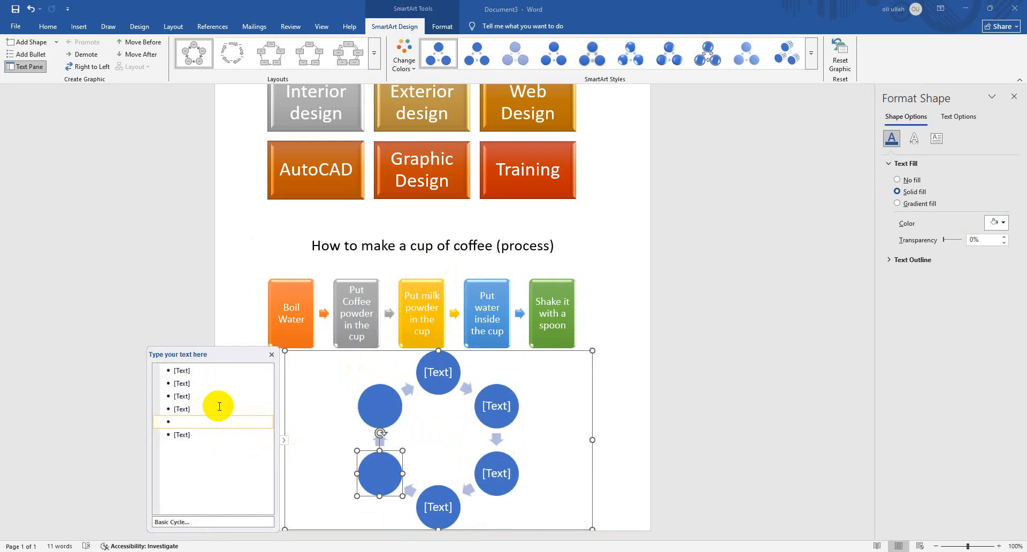
pyautogui.press('BackSpace')
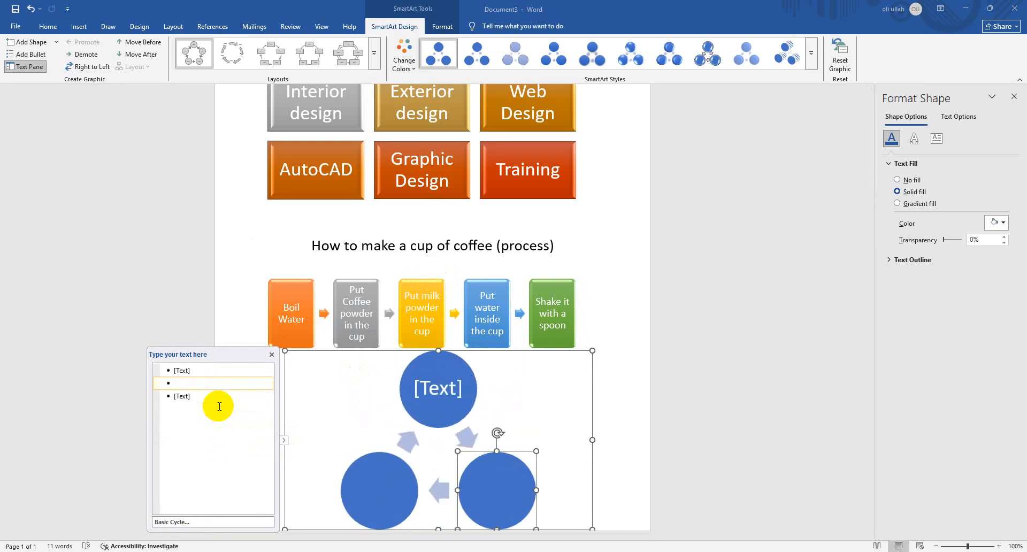
# Delete the whole cycle graphic from below the coffee-making process
pyautogui.click(445, 350)
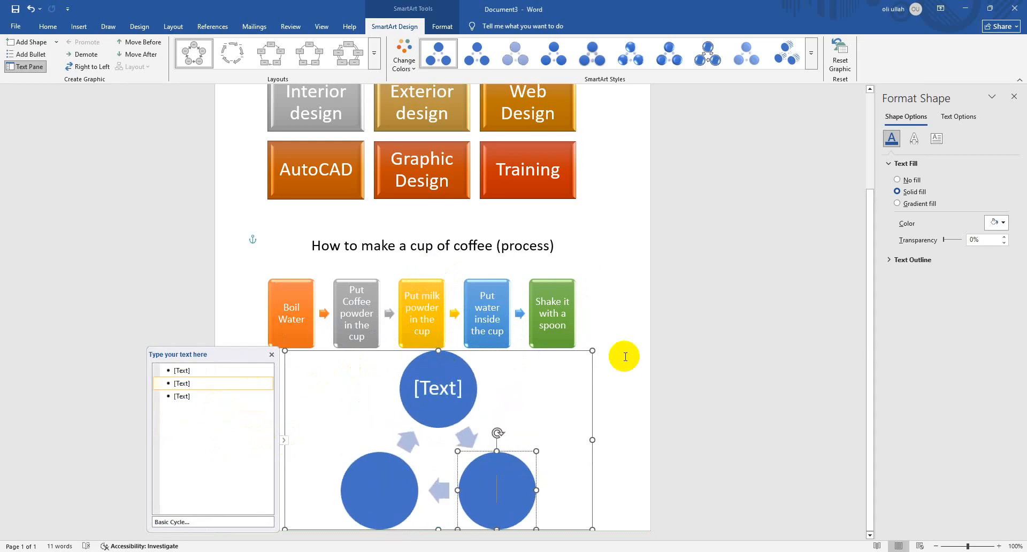
pyautogui.click(695, 392)
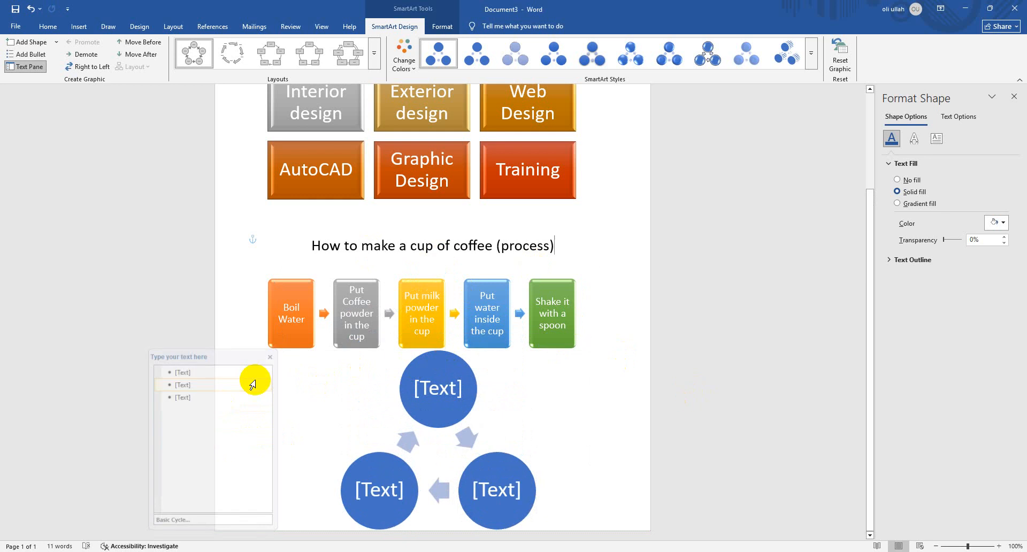
pyautogui.click(435, 377)
pyautogui.click(528, 354)
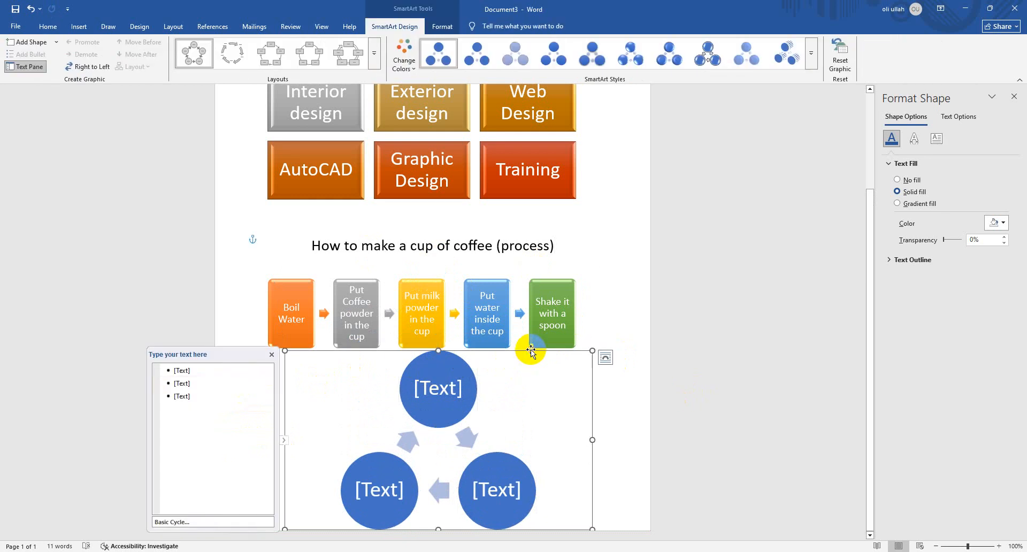
pyautogui.press('Delete')
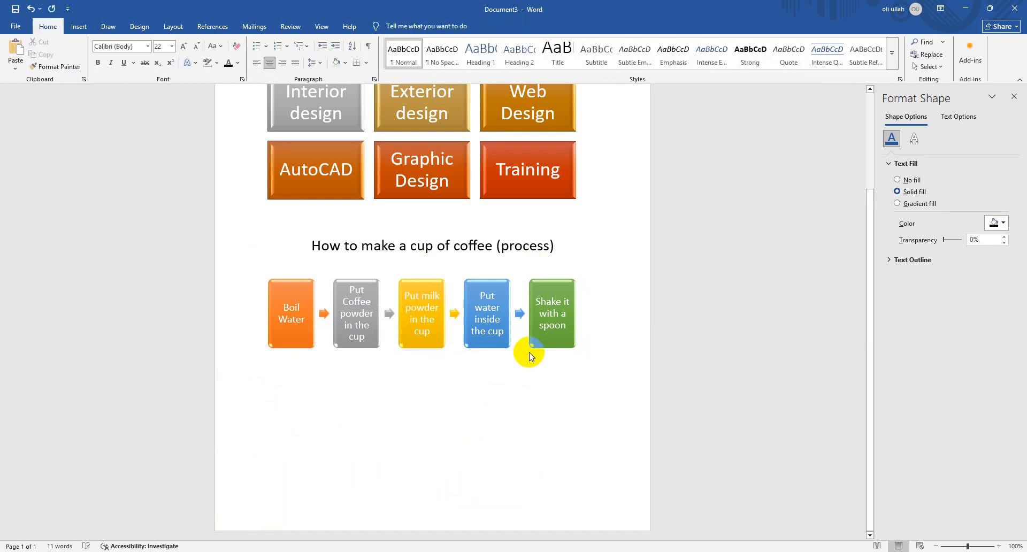
# Create a new blank document and insert a SmartArt graphic with the Hierarchy layout
pyautogui.hotkey('ctrl', 'n')
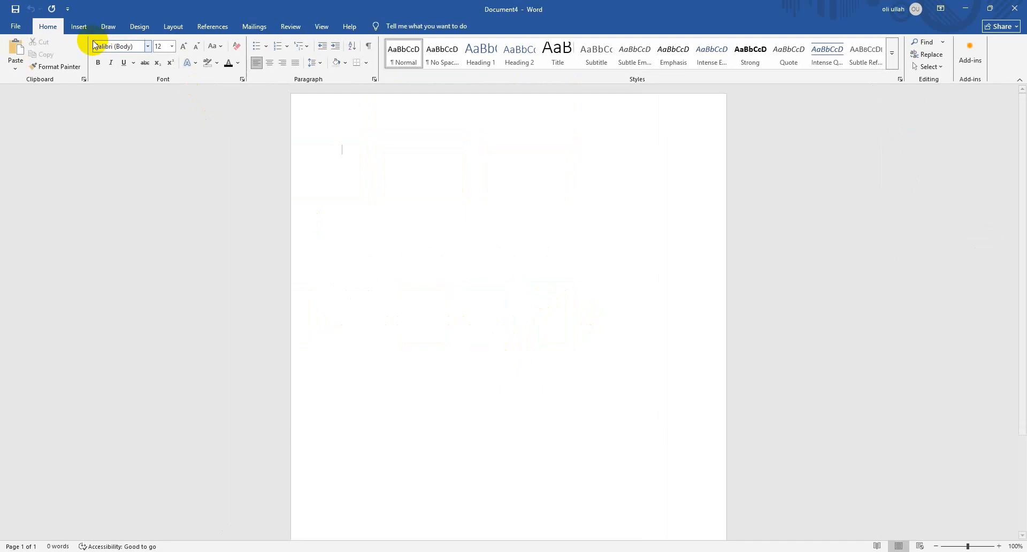
pyautogui.click(79, 26)
pyautogui.click(148, 58)
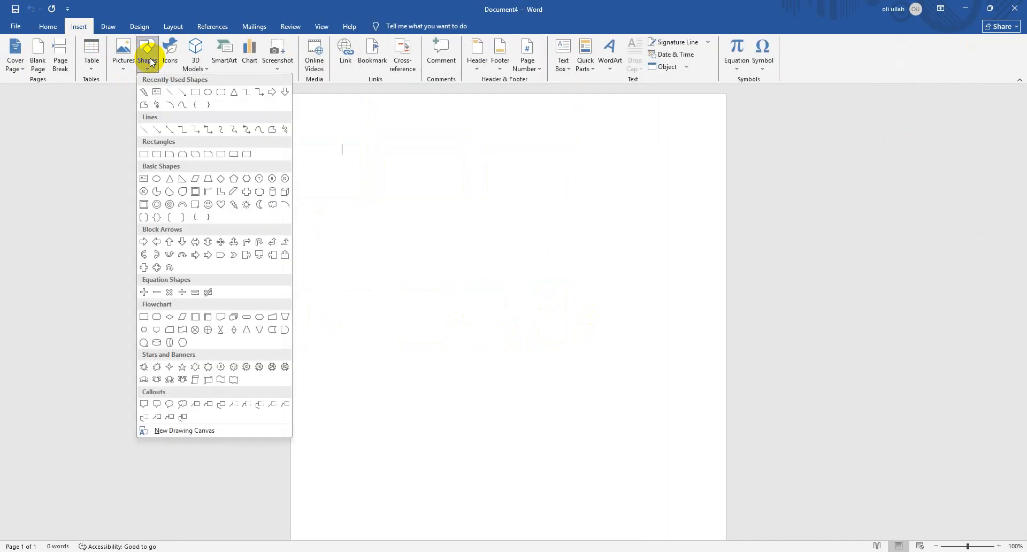
pyautogui.click(227, 53)
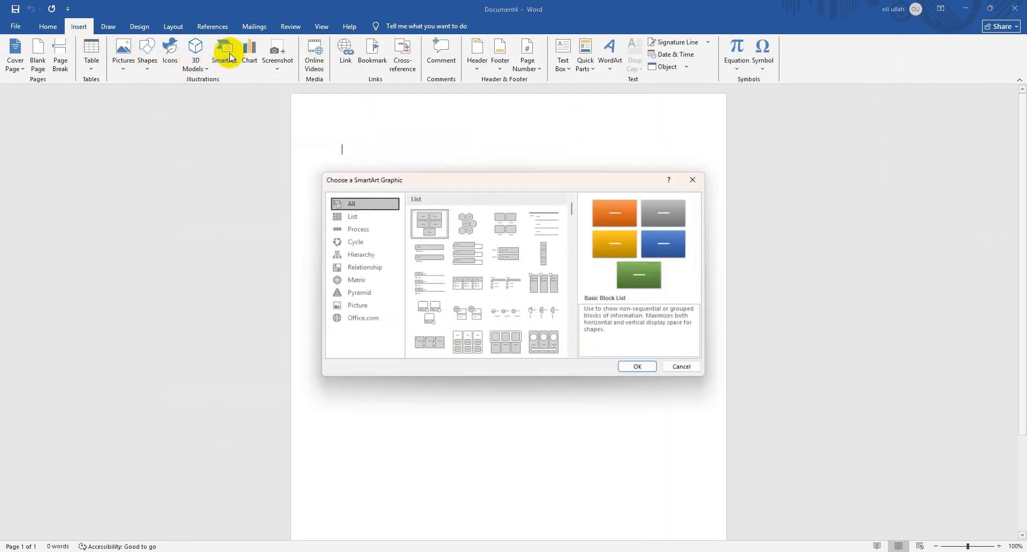
pyautogui.click(376, 260)
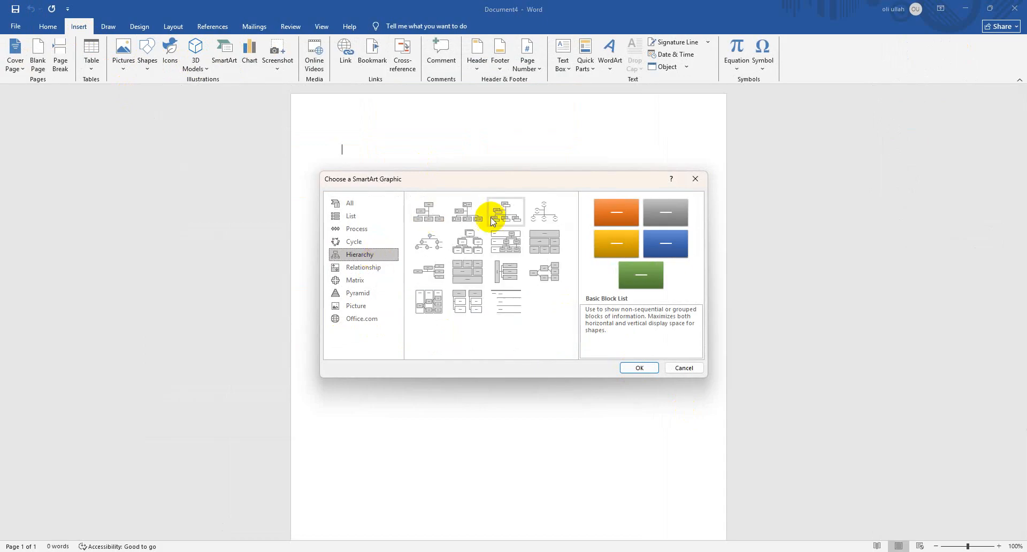
pyautogui.click(460, 242)
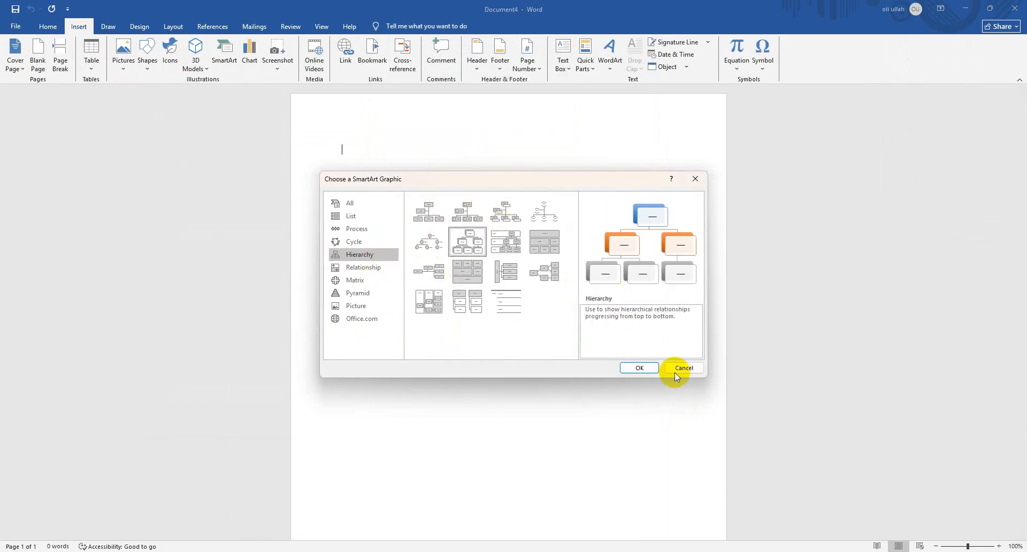
pyautogui.click(652, 370)
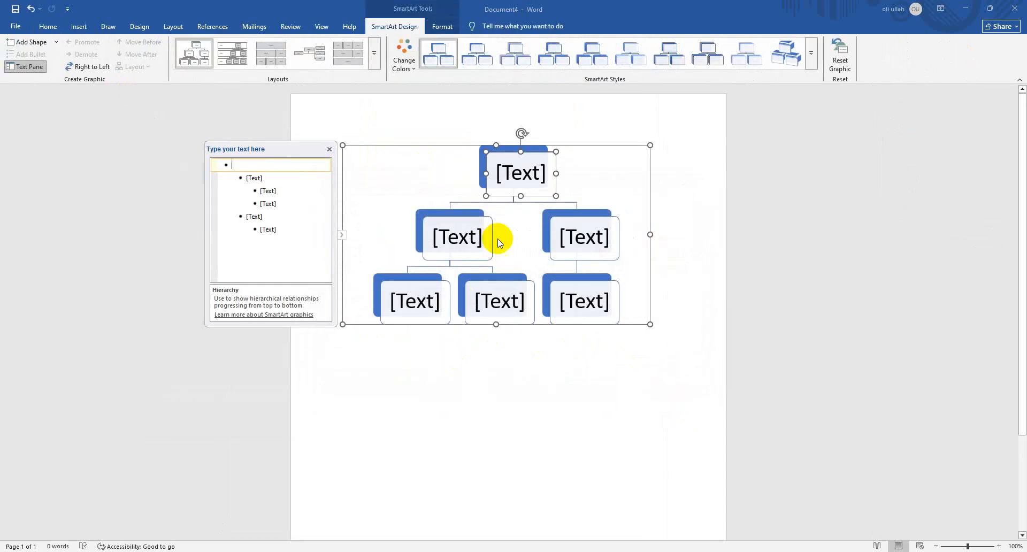
# Label the top-level box of the hierarchy "Headmaster"
pyautogui.click(513, 164)
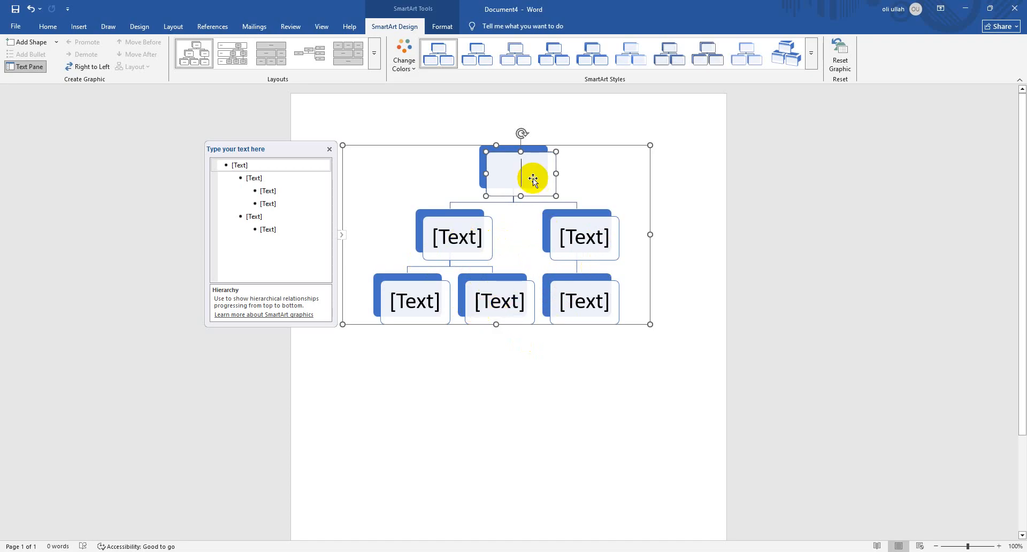
pyautogui.write('Head')
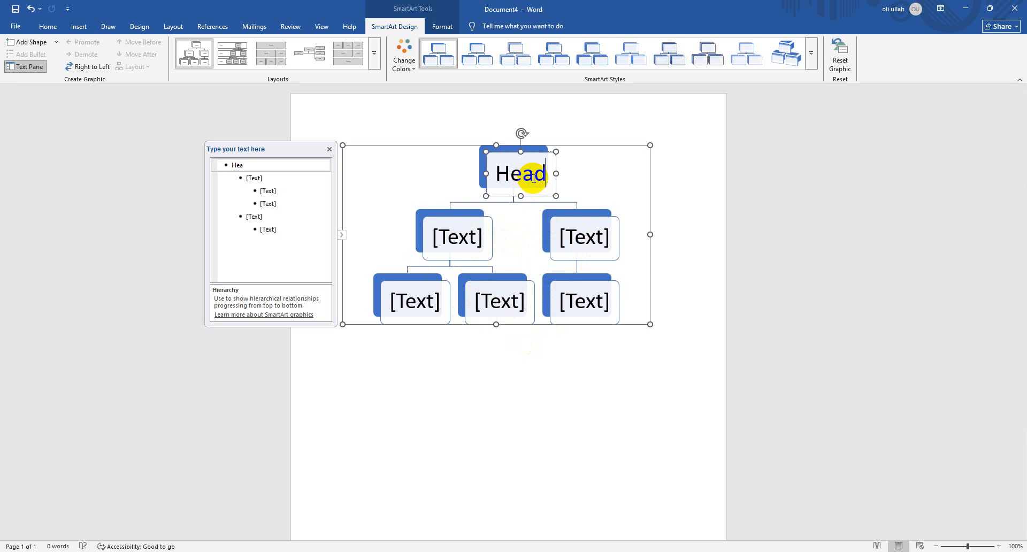
pyautogui.press('BackSpace')
pyautogui.press('BackSpace')
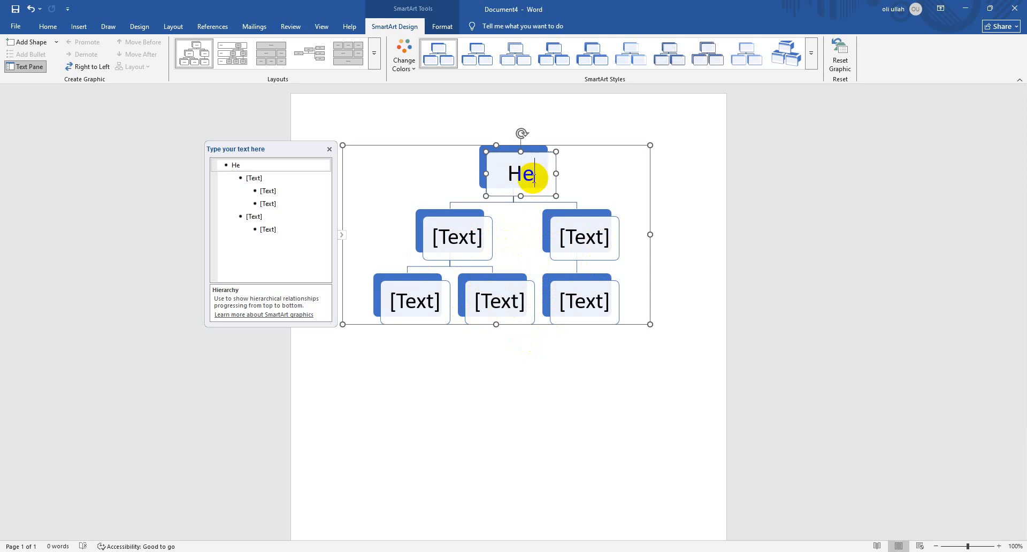
pyautogui.write('adm')
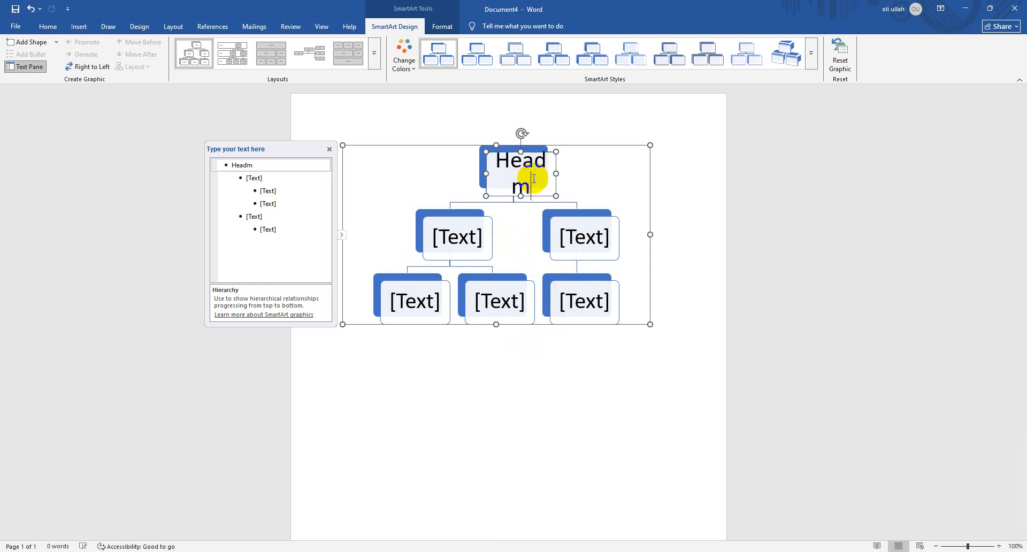
pyautogui.write('ast')
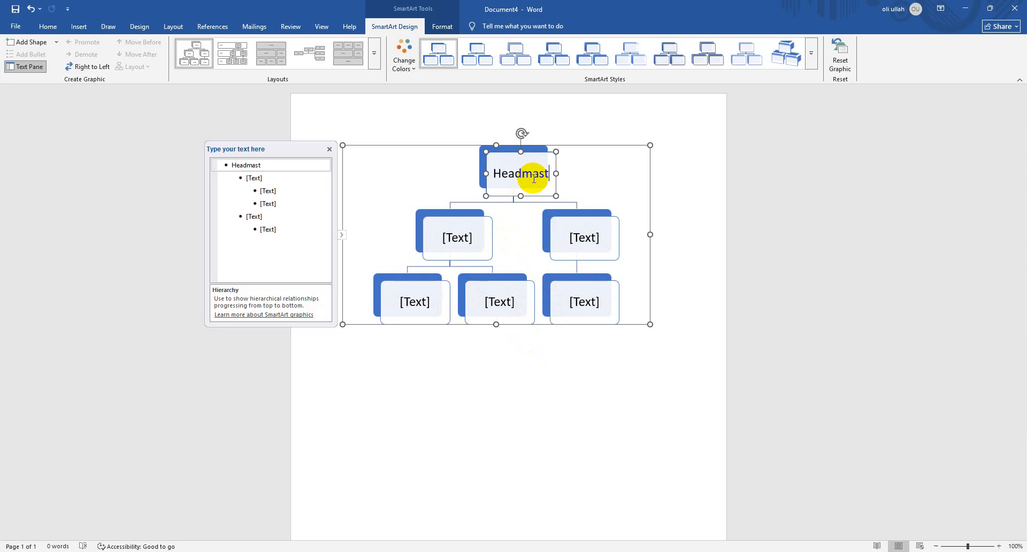
pyautogui.write('er')
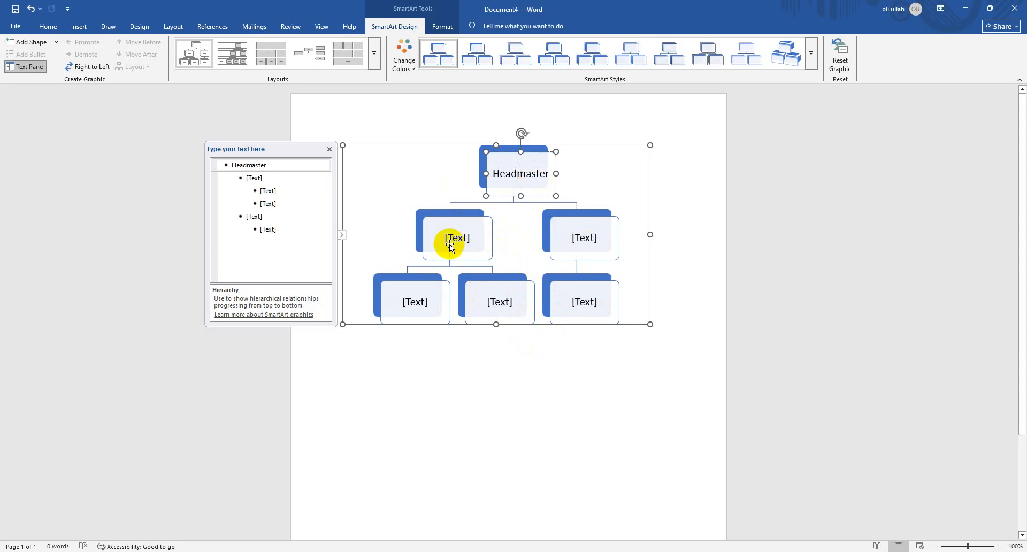
# Label the first second-level box under Headmaster "asst head (day)"
pyautogui.click(449, 243)
pyautogui.write('aa')
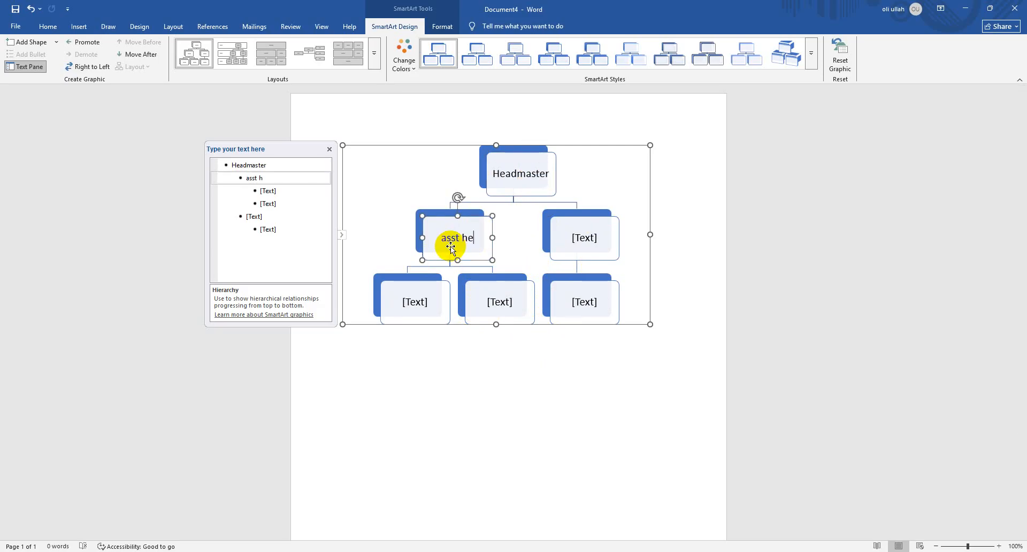
pyautogui.write('st head (')
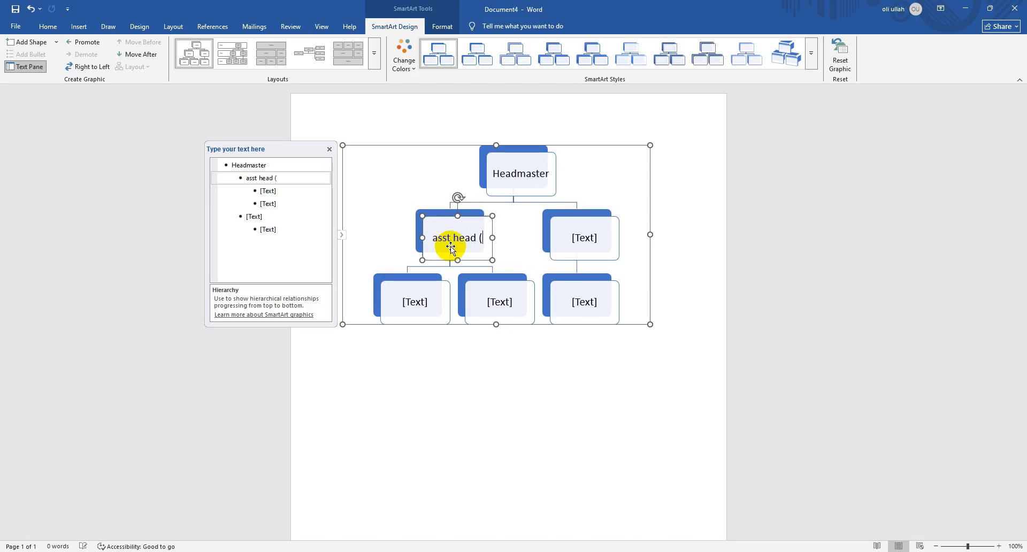
pyautogui.write('day')
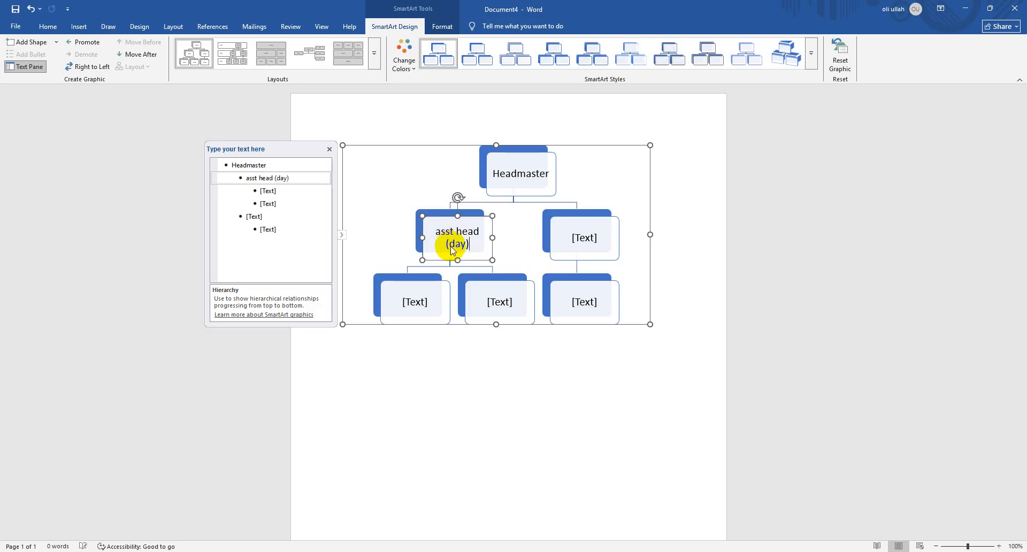
# Label the other second-level box under Headmaster "asst head (morning)"
pyautogui.click(596, 235)
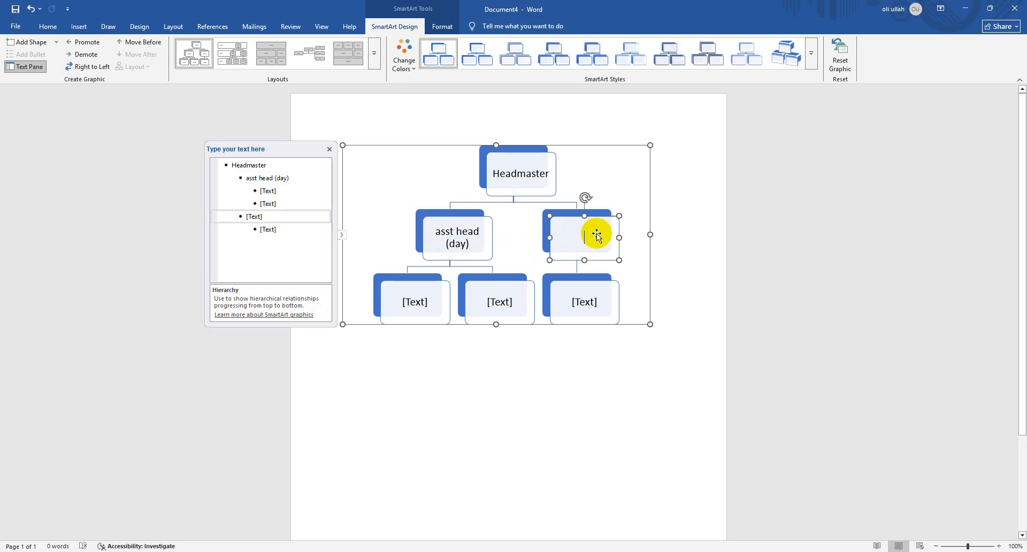
pyautogui.write('asst head')
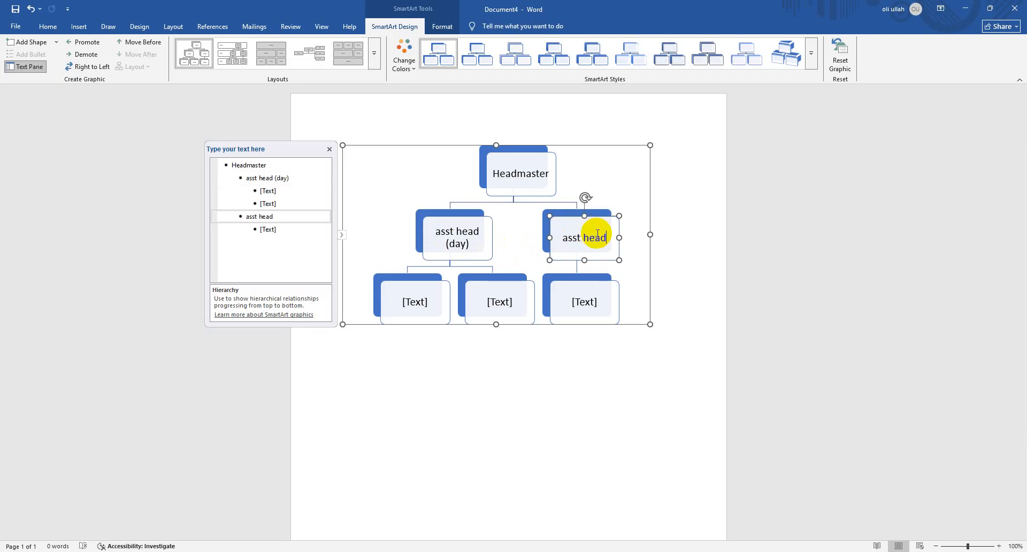
pyautogui.write(' (m')
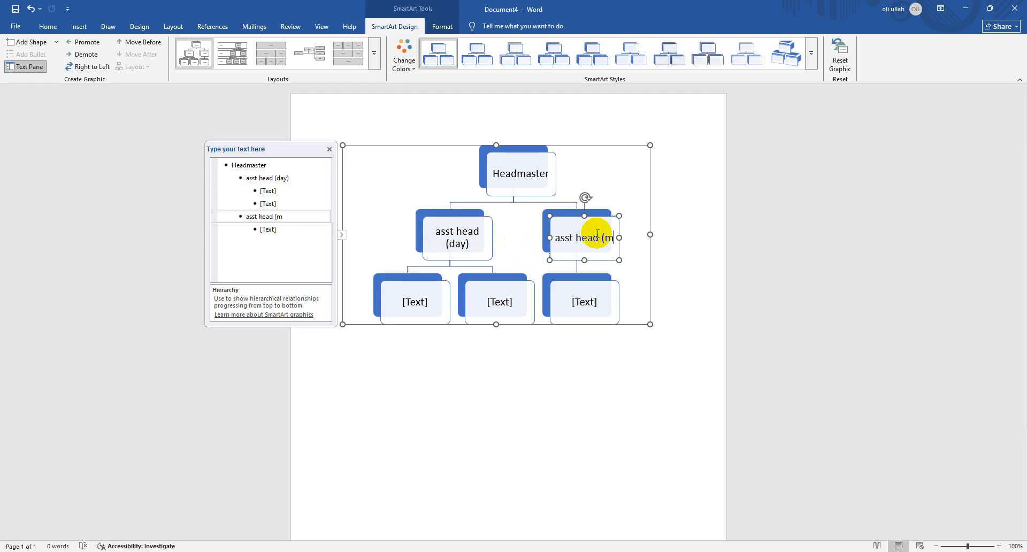
pyautogui.write('ornin')
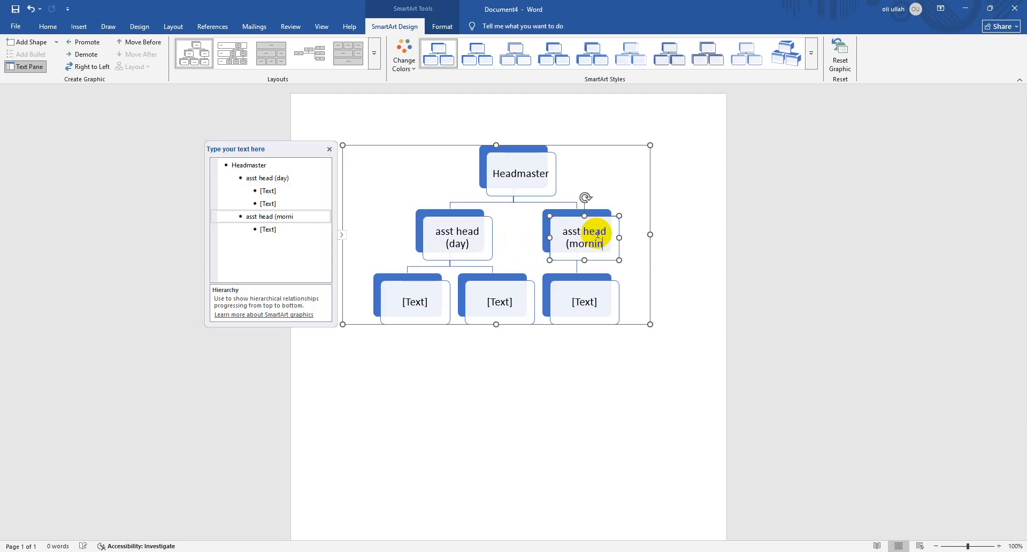
pyautogui.write('g)')
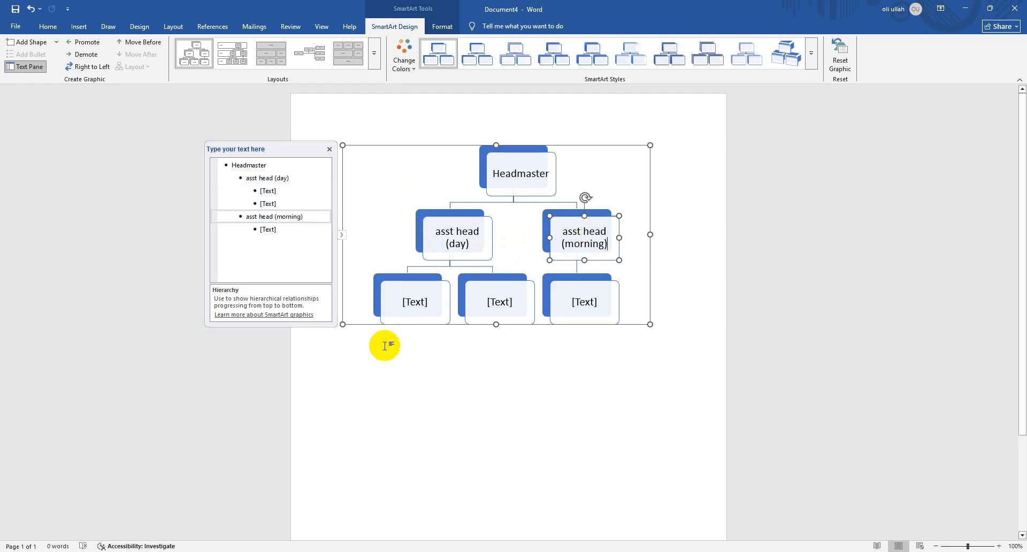
# Label all three third-level boxes of the hierarchy "asst tech"
pyautogui.click(408, 304)
pyautogui.write('aa')
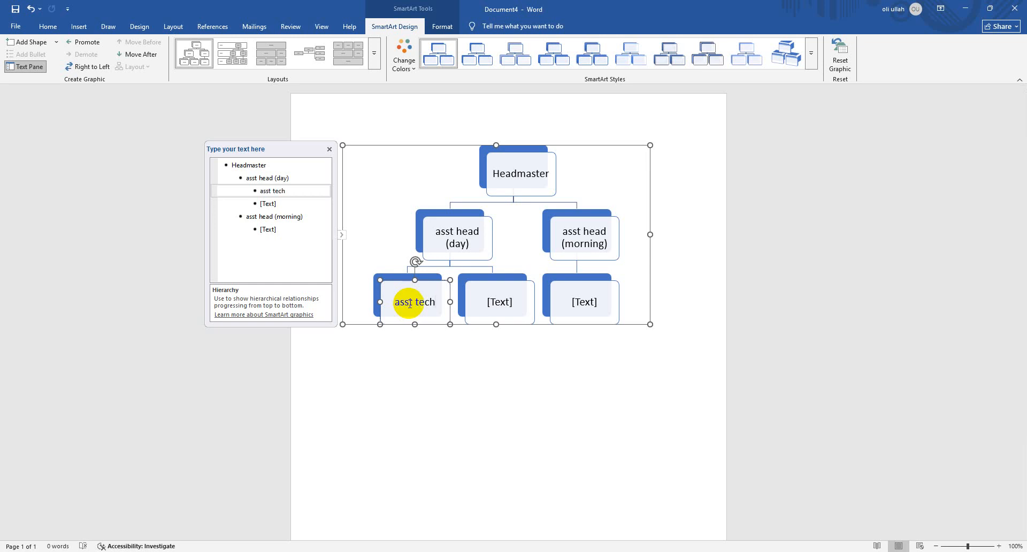
pyautogui.click(491, 302)
pyautogui.write('a')
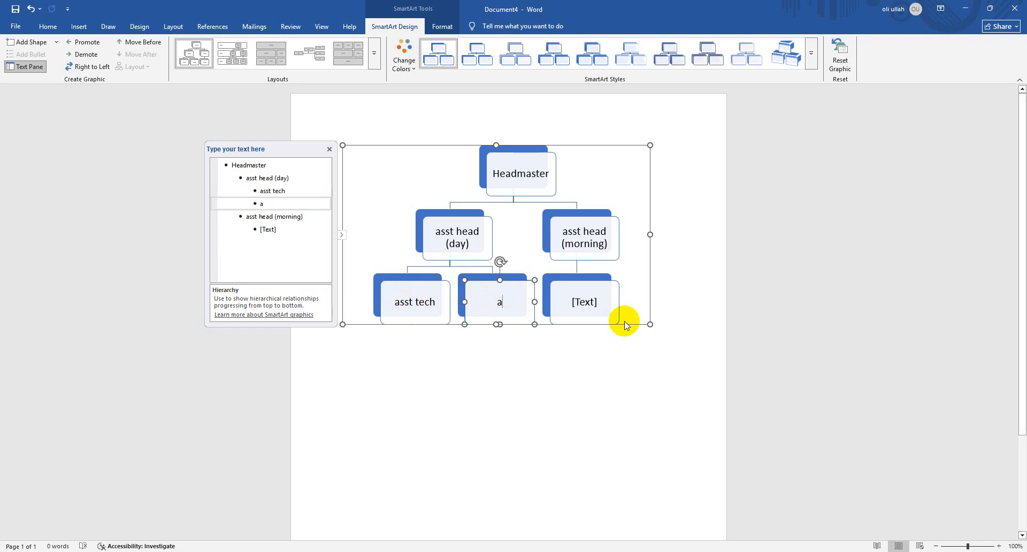
pyautogui.write('sst tech')
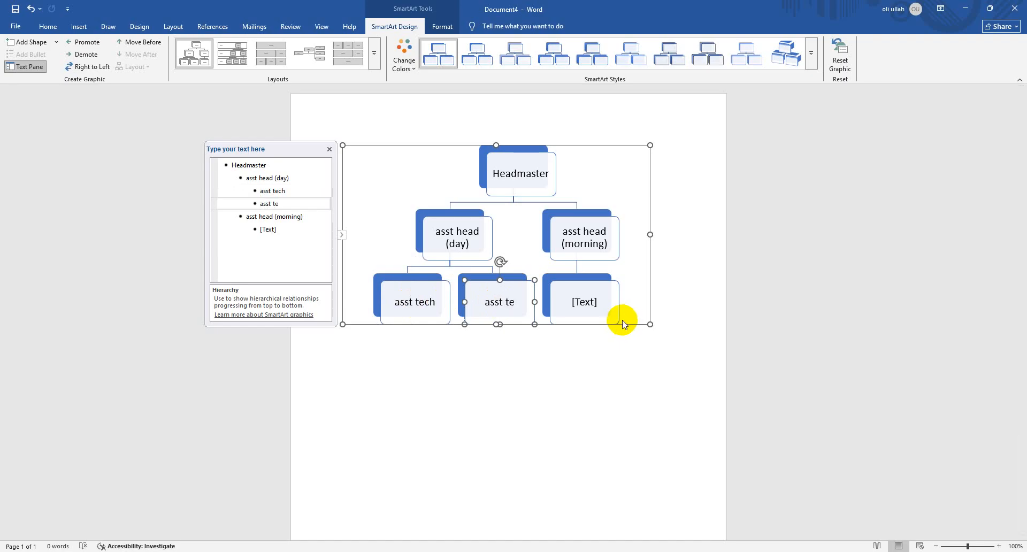
pyautogui.click(580, 309)
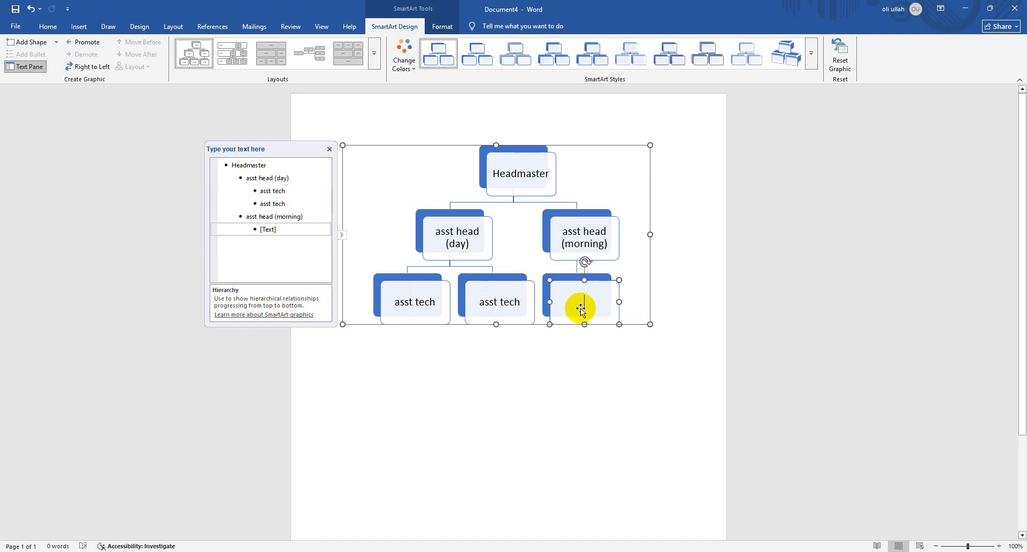
pyautogui.write('asst tech')
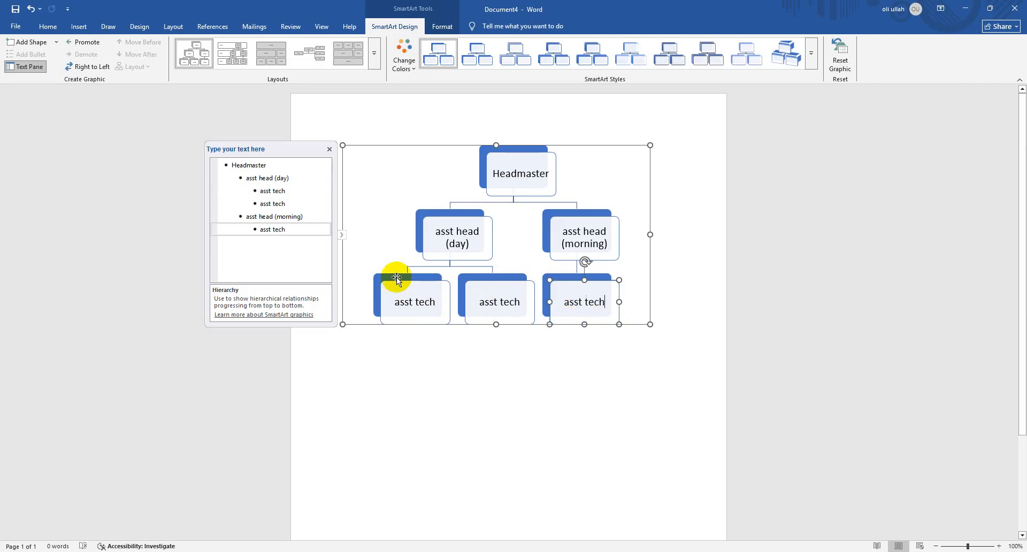
# Add a second third-level entry under "asst head (morning)" and label it "asst tech"
pyautogui.click(294, 232)
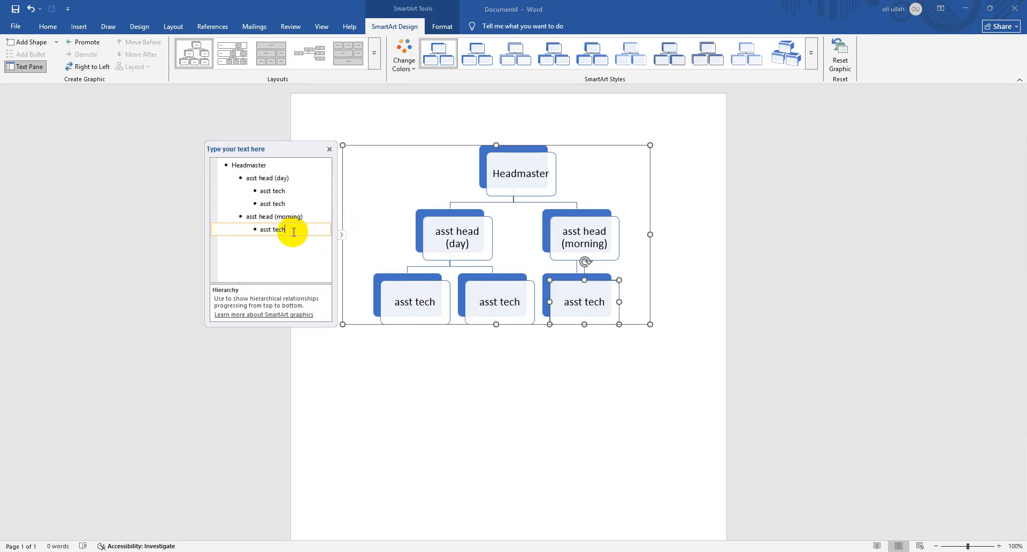
pyautogui.press('Return')
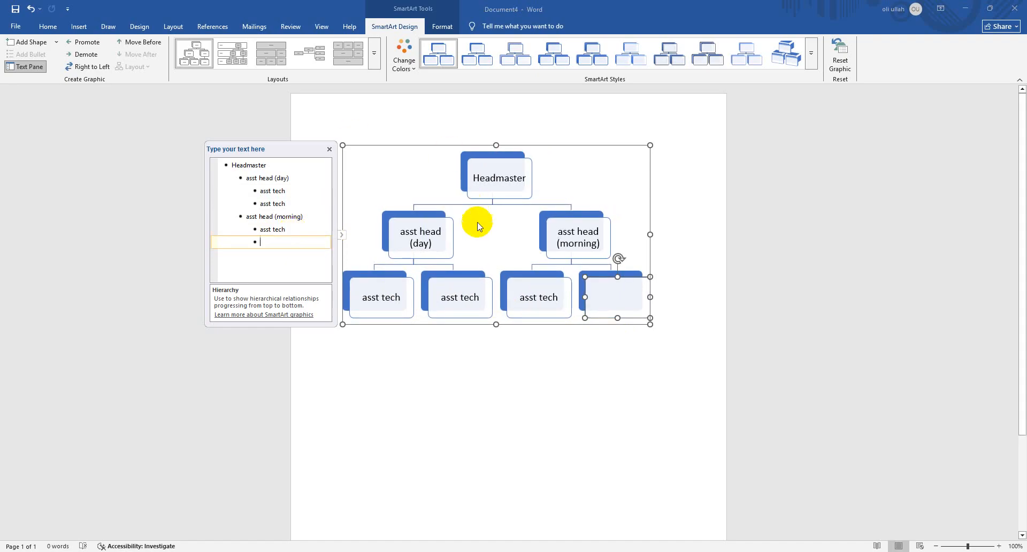
pyautogui.write('asst tech')
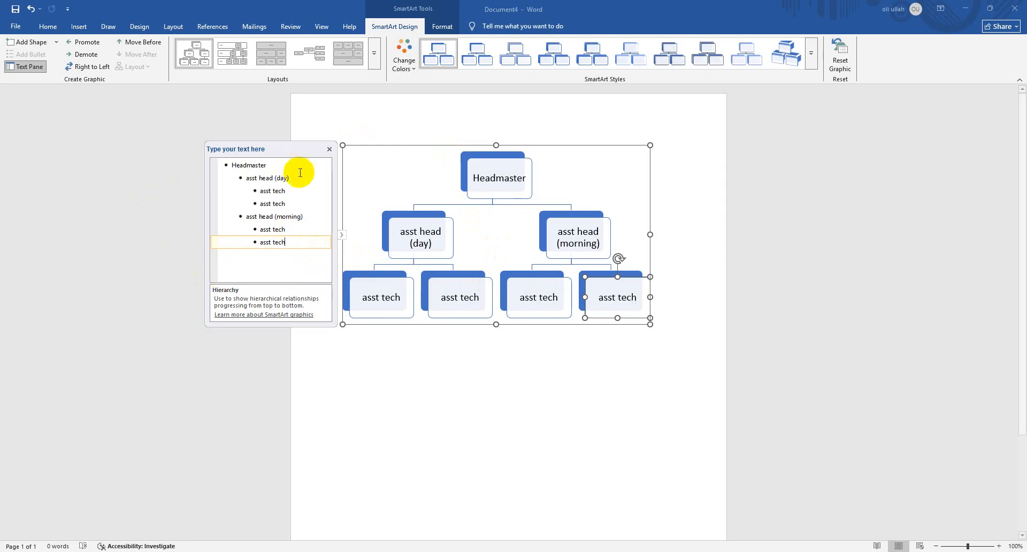
# Close the text outline and delete the whole staff hierarchy graphic from the page
pyautogui.click(329, 148)
pyautogui.click(553, 144)
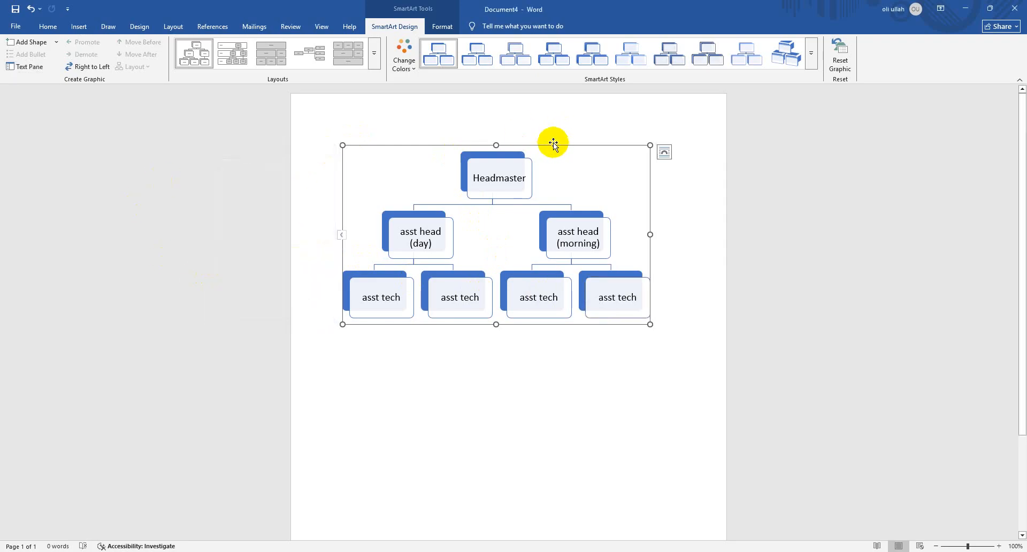
pyautogui.press('Delete')
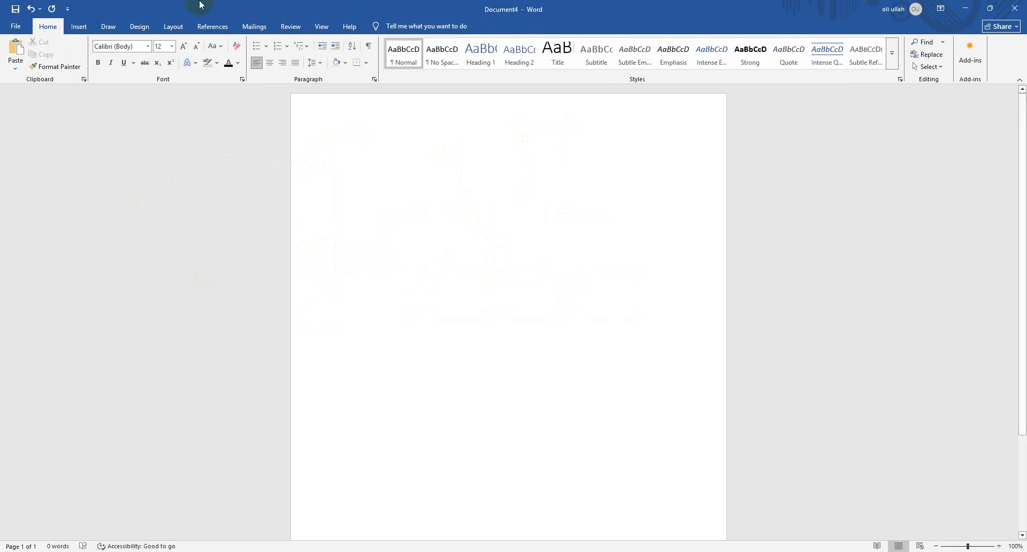
# Change the page orientation to Landscape
pyautogui.click(84, 27)
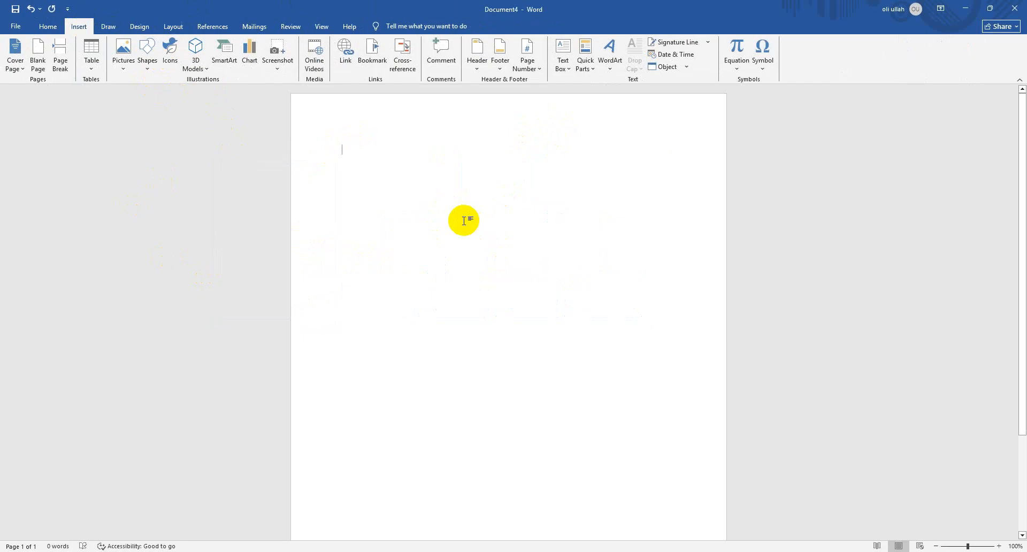
pyautogui.click(173, 27)
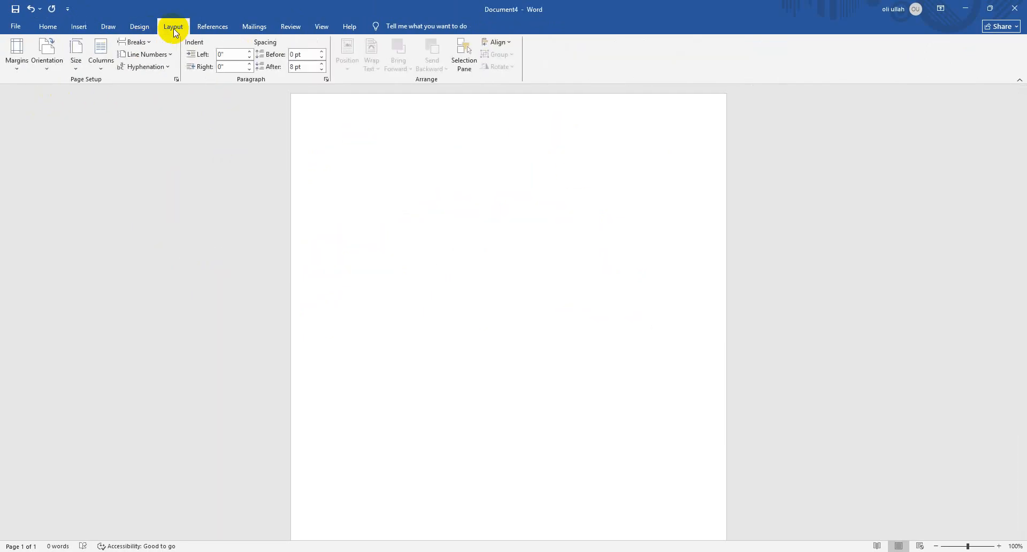
pyautogui.click(47, 56)
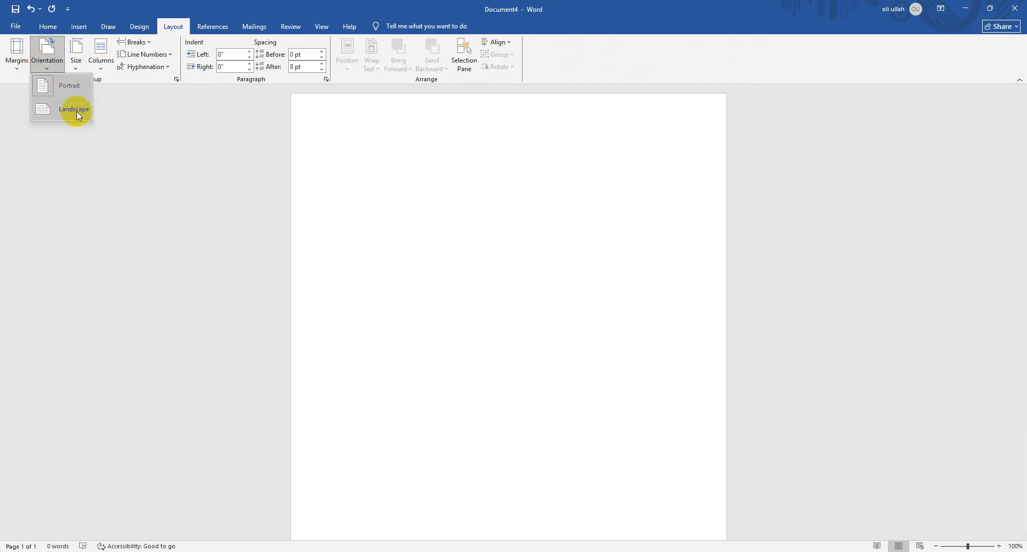
pyautogui.click(76, 111)
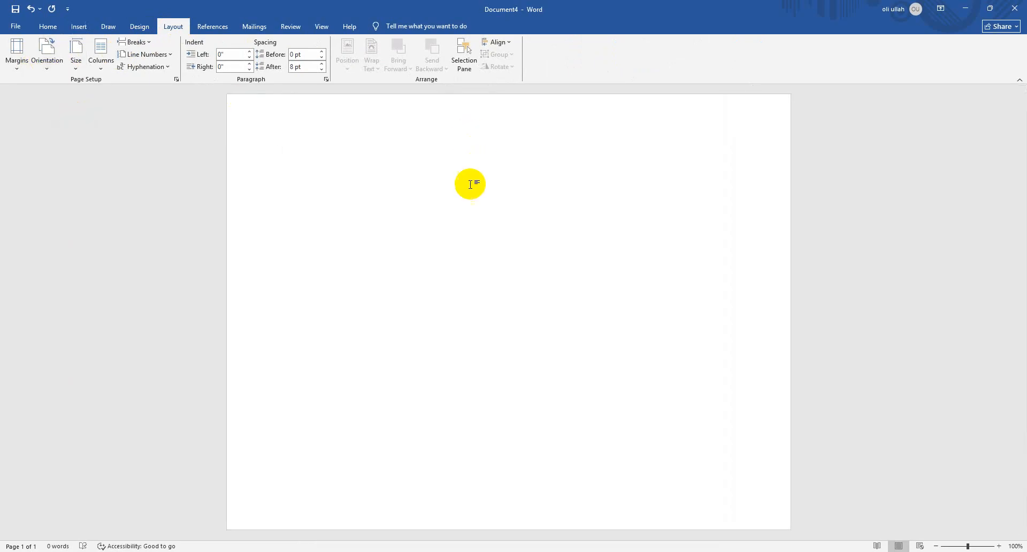
# Insert a SmartArt graphic with the Hierarchy layout and widen its frame rightward across the landscape page
pyautogui.click(80, 28)
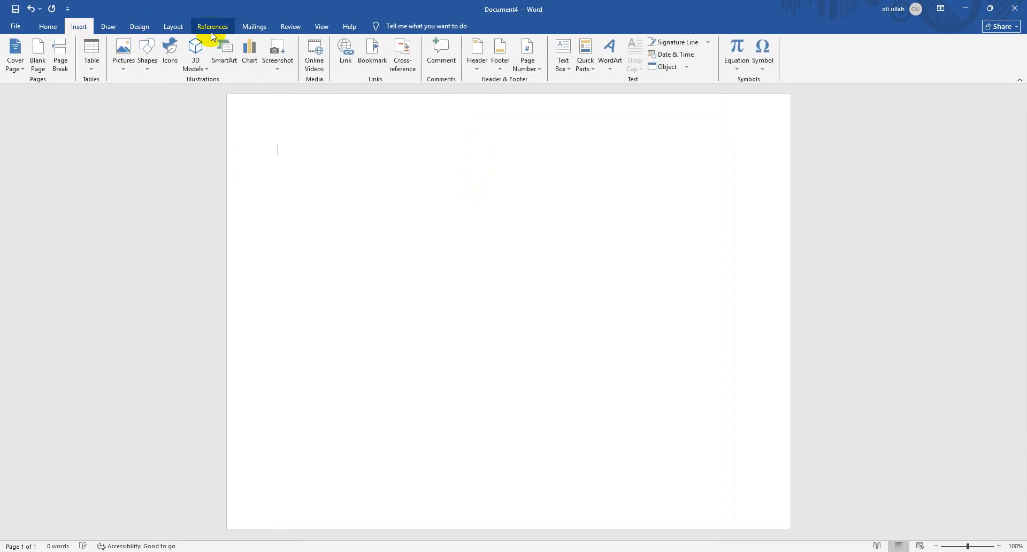
pyautogui.click(188, 28)
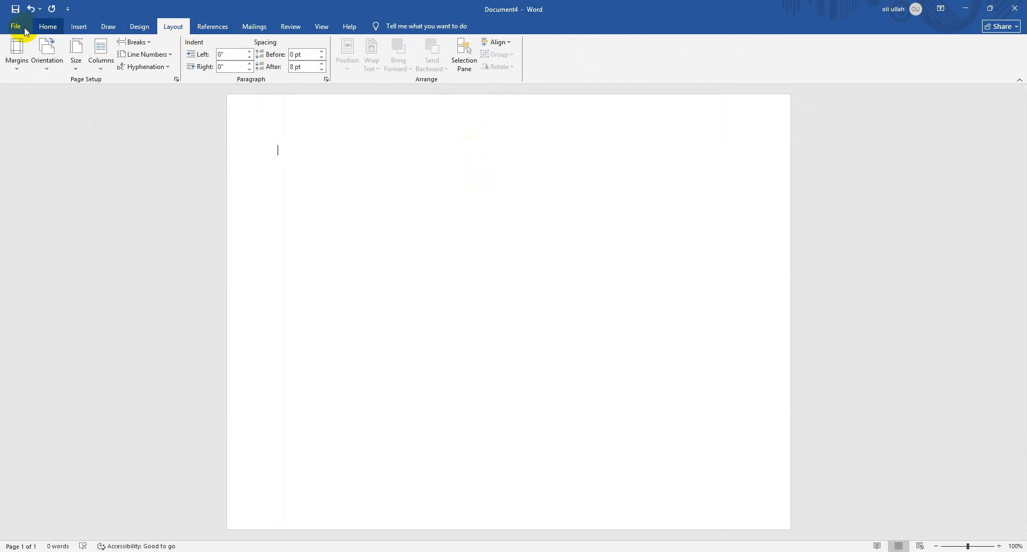
pyautogui.click(85, 28)
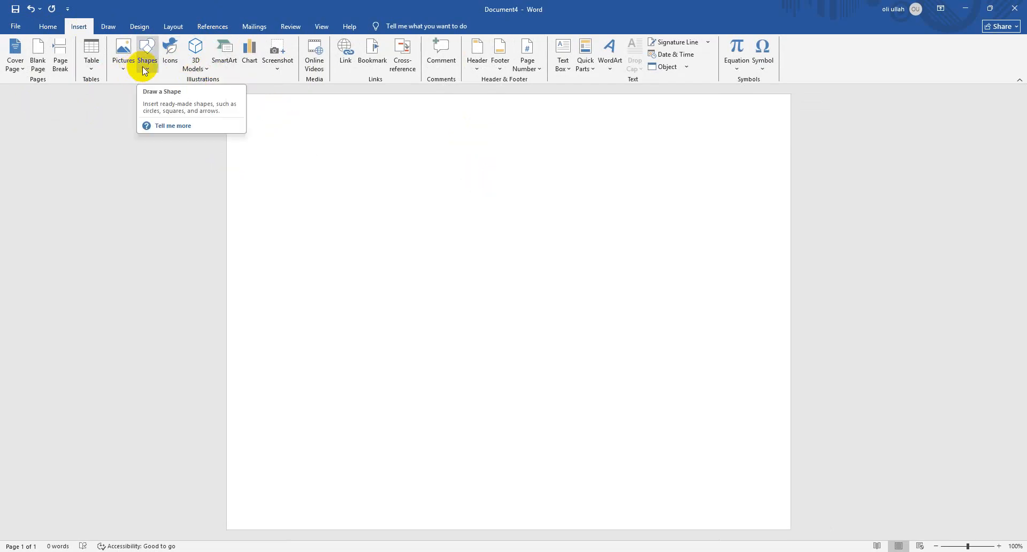
pyautogui.click(224, 53)
pyautogui.click(374, 255)
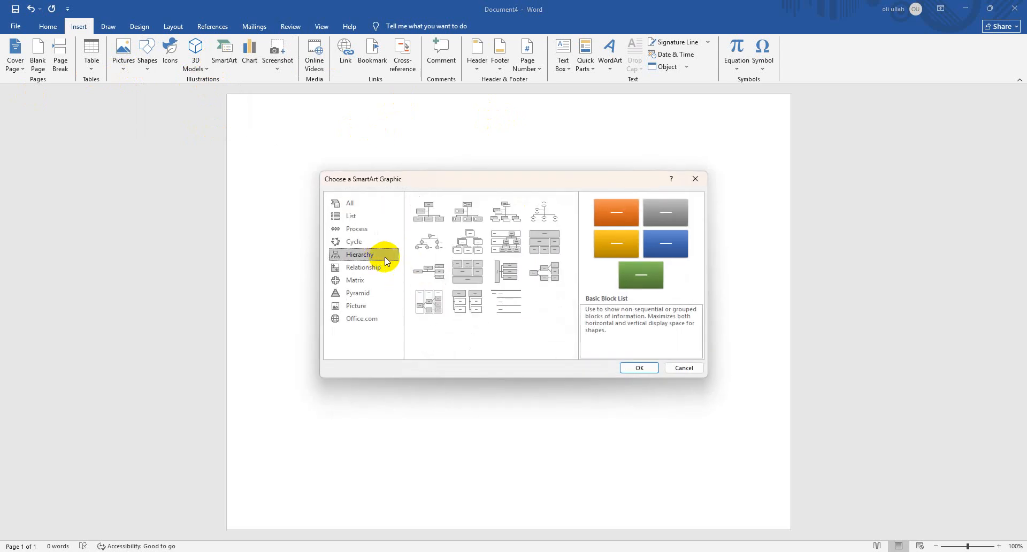
pyautogui.click(470, 237)
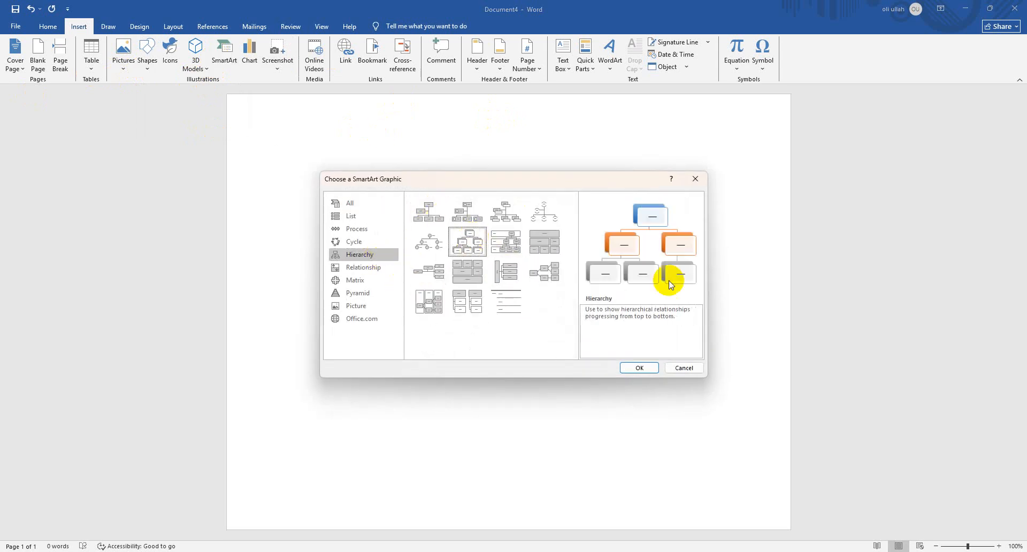
pyautogui.click(657, 368)
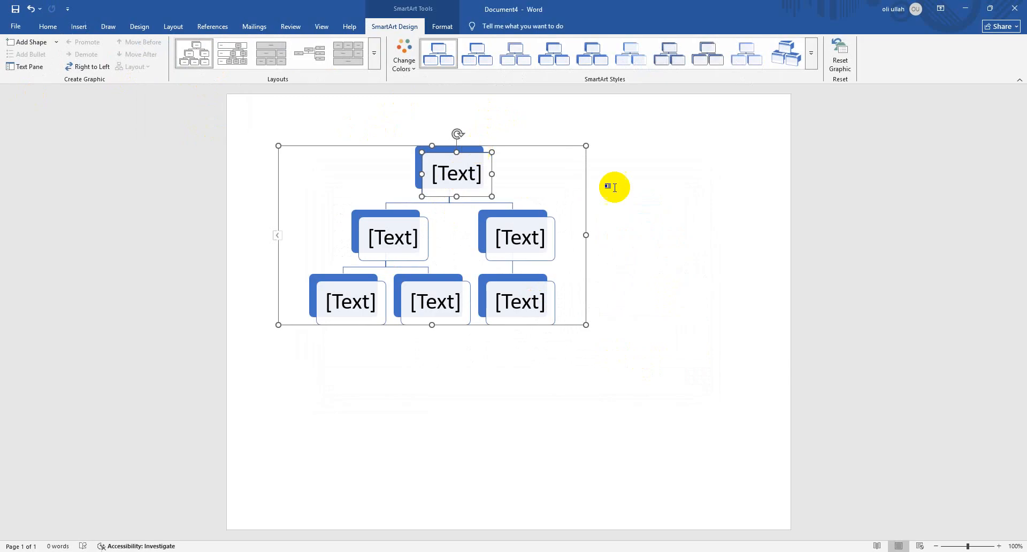
pyautogui.moveTo(586, 236); pyautogui.dragTo(698, 233)
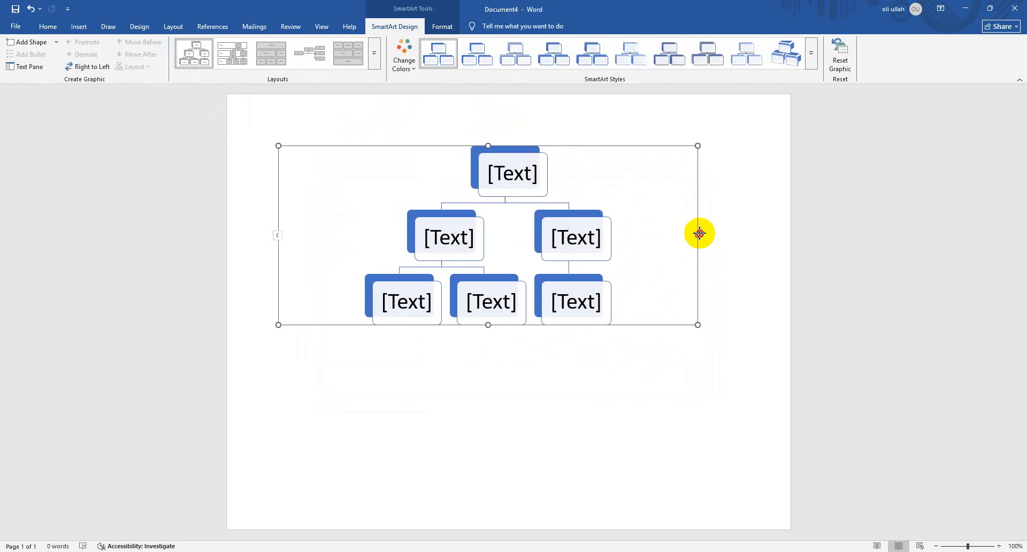
# Label the top-level box "tense" and the first second-level box "past"
pyautogui.click(506, 168)
pyautogui.write('te')
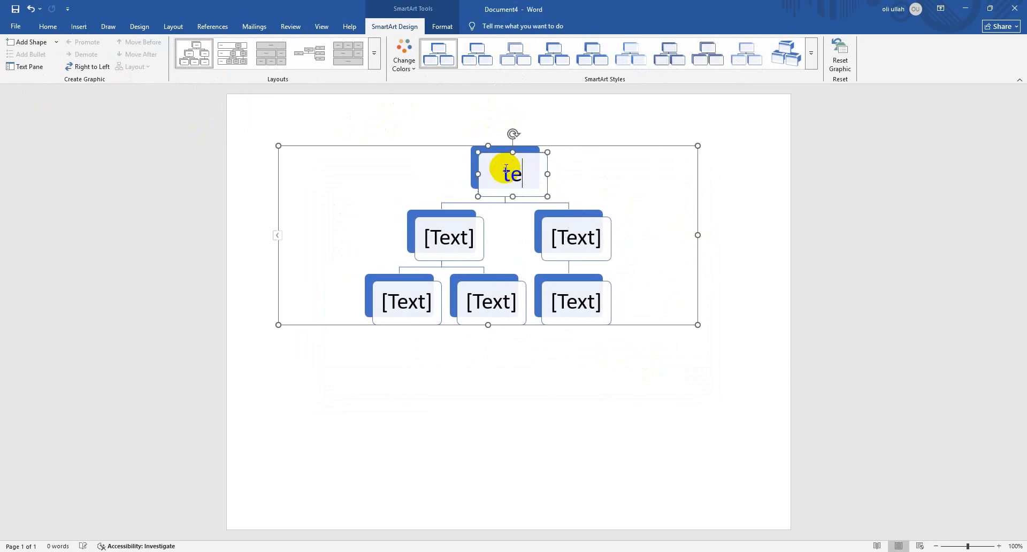
pyautogui.write('nse')
pyautogui.click(457, 237)
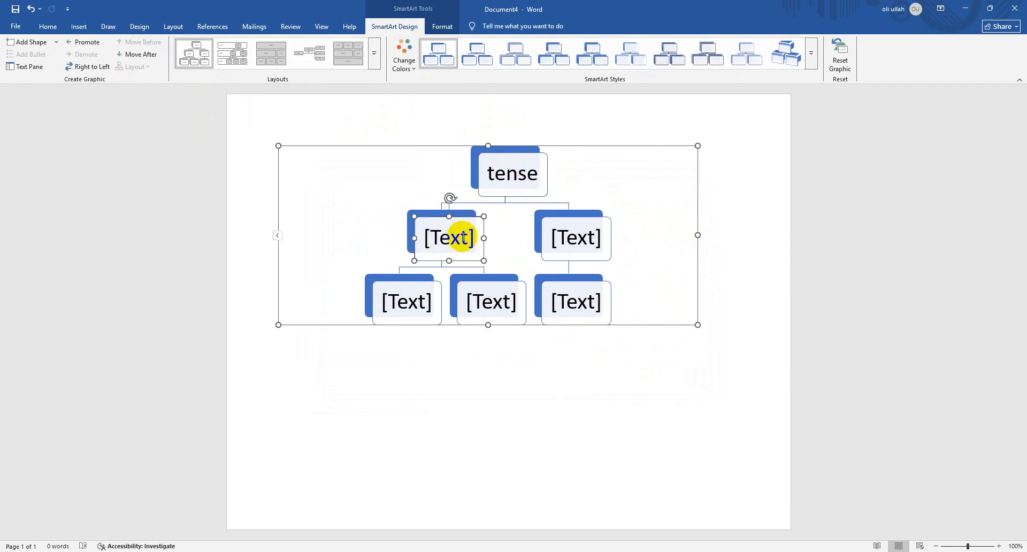
pyautogui.write('pa')
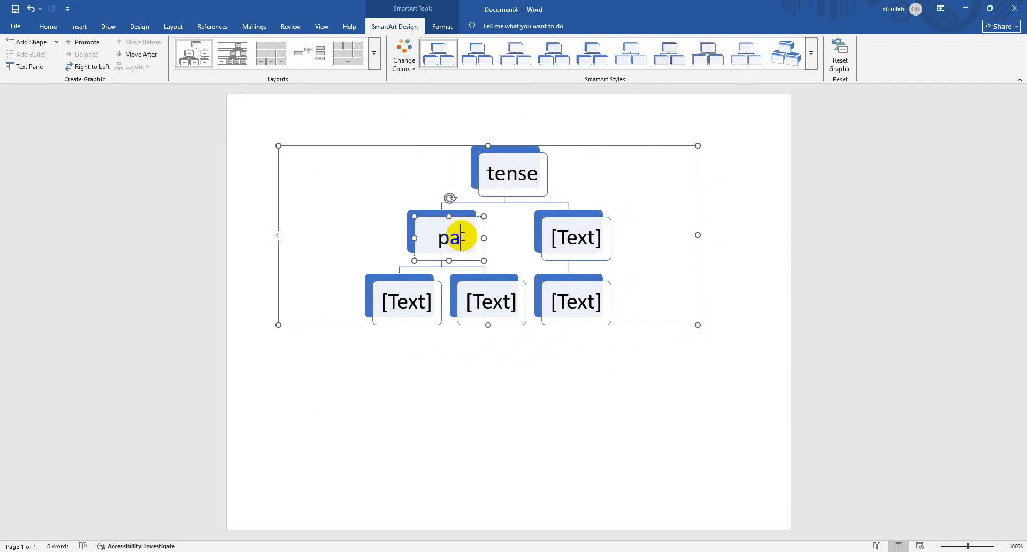
pyautogui.write('st')
# Label the other second-level box under "tense" as "present"
pyautogui.click(579, 230)
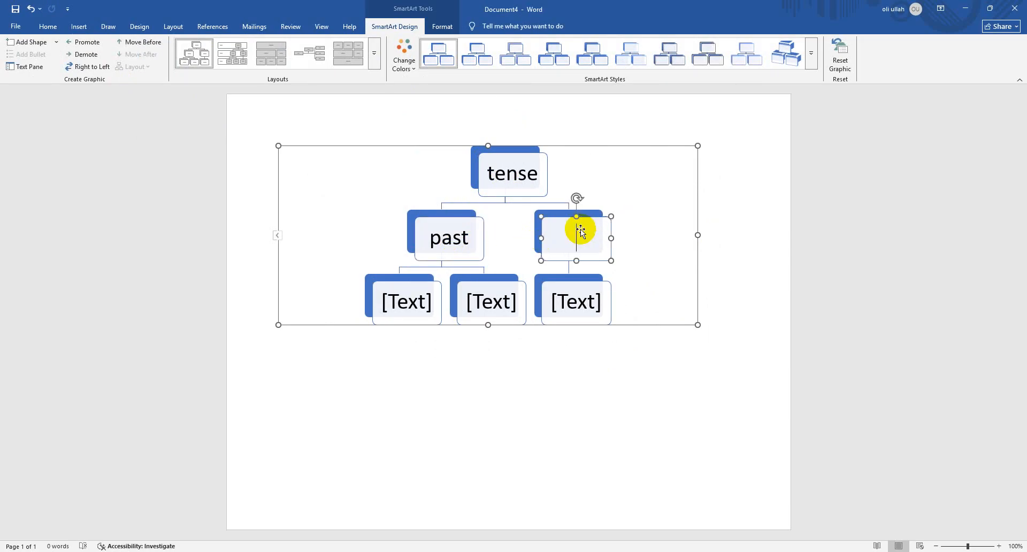
pyautogui.write('present')
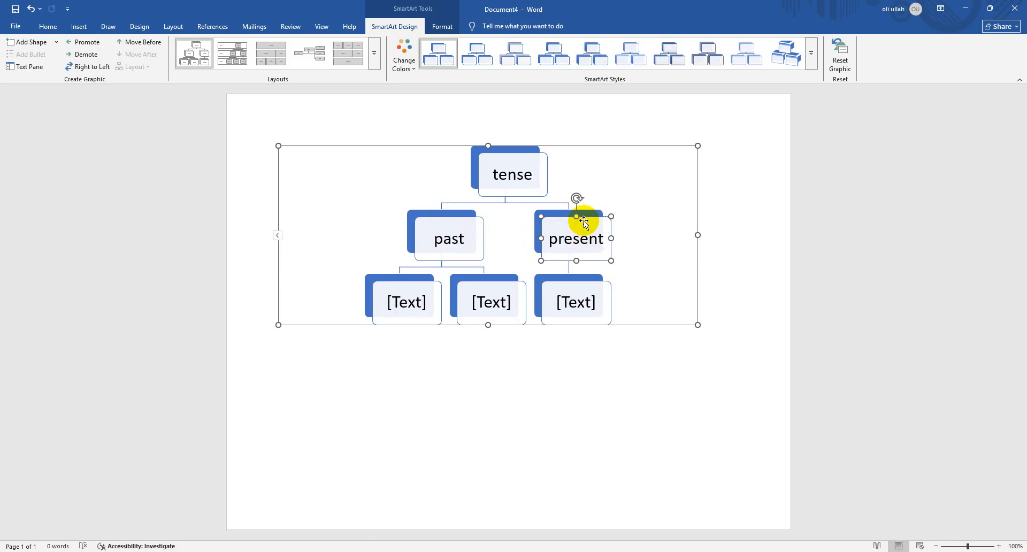
# Try adding a second-level entry after "present" in the SmartArt text outline, and remove the empty entry
pyautogui.rightClick(580, 221)
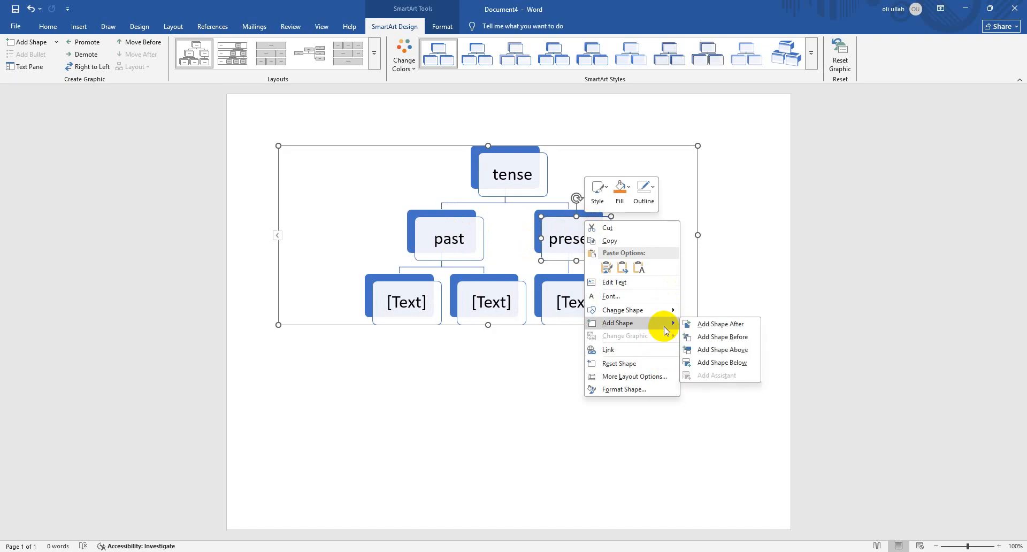
pyautogui.click(277, 239)
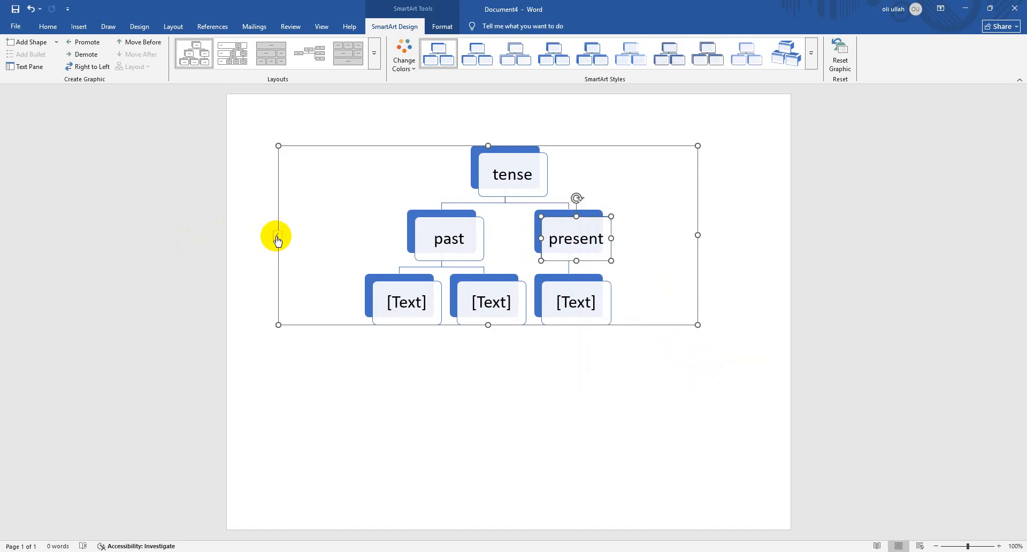
pyautogui.click(277, 239)
pyautogui.click(214, 218)
pyautogui.press('Return')
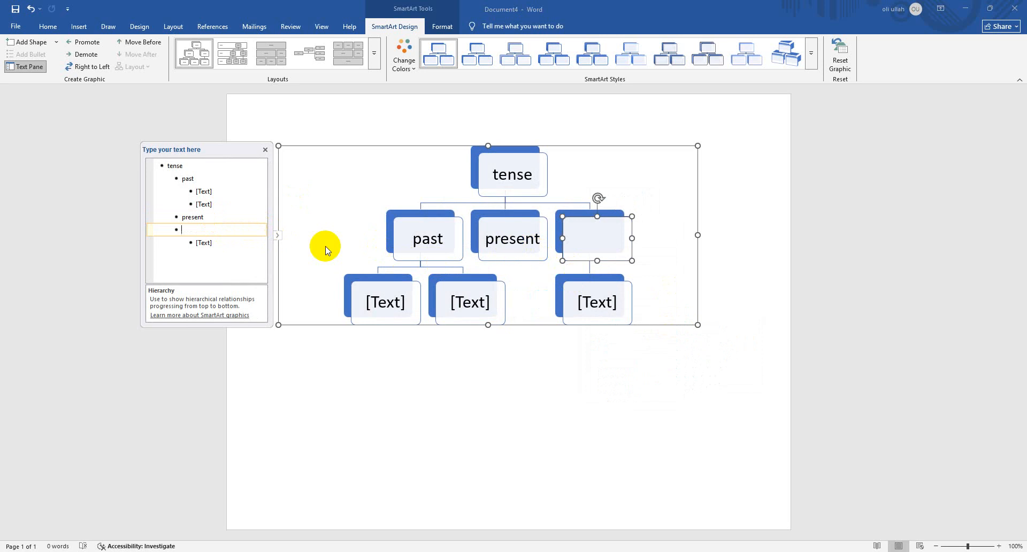
pyautogui.press('BackSpace')
pyautogui.click(583, 235)
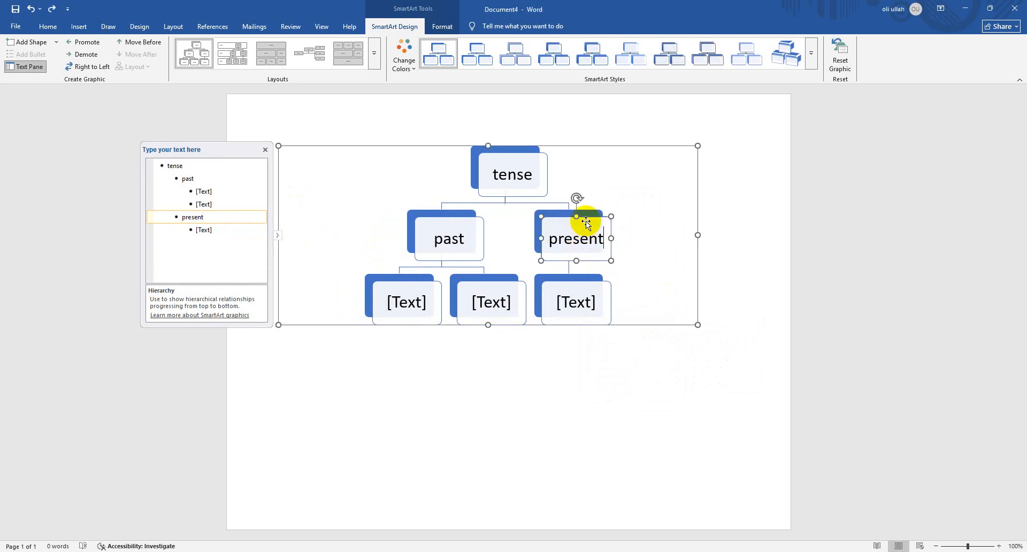
pyautogui.rightClick(586, 220)
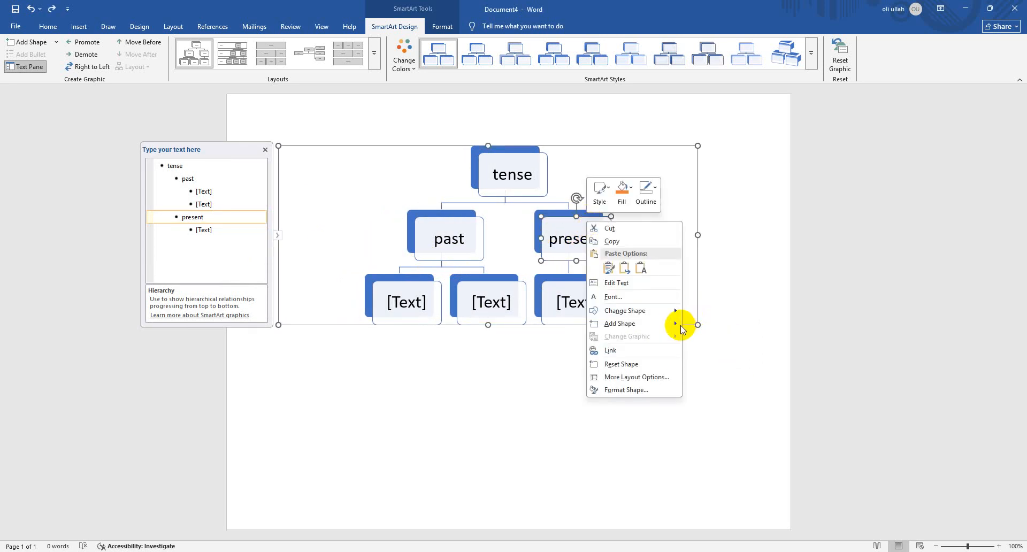
pyautogui.moveTo(676, 324)
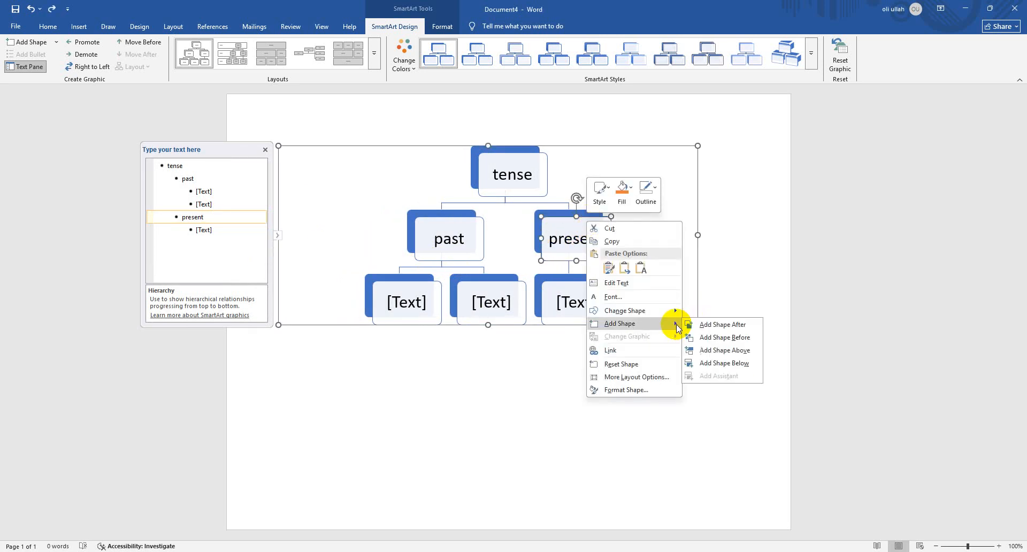
pyautogui.click(79, 27)
pyautogui.click(112, 28)
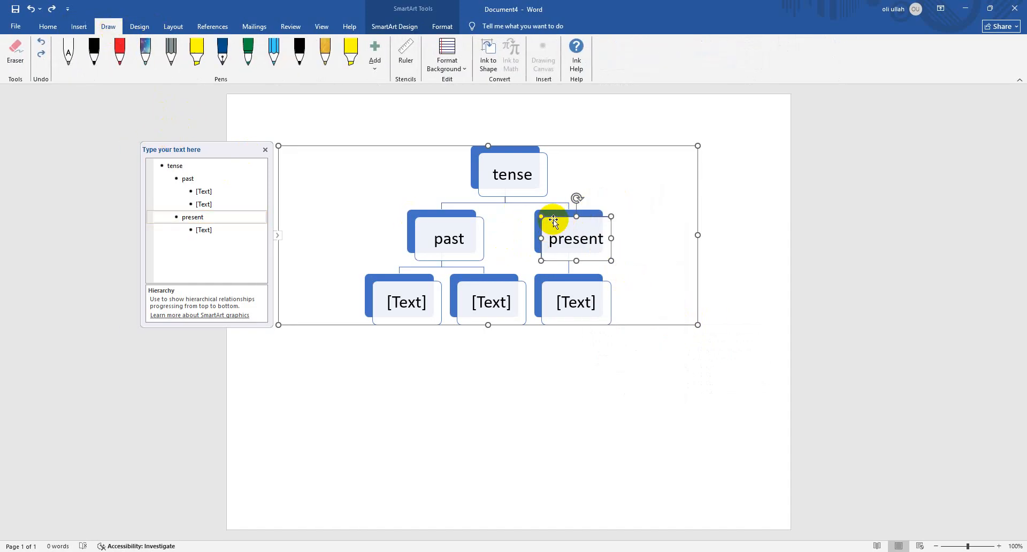
# Add a shape after the "present" box at the same level and label it "future"
pyautogui.rightClick(553, 221)
pyautogui.moveTo(639, 323)
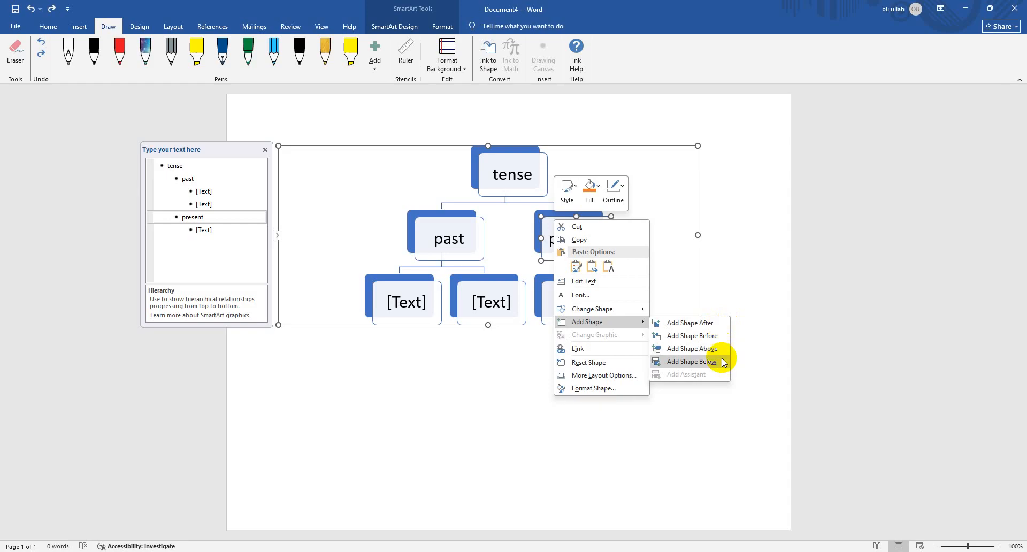
pyautogui.click(714, 324)
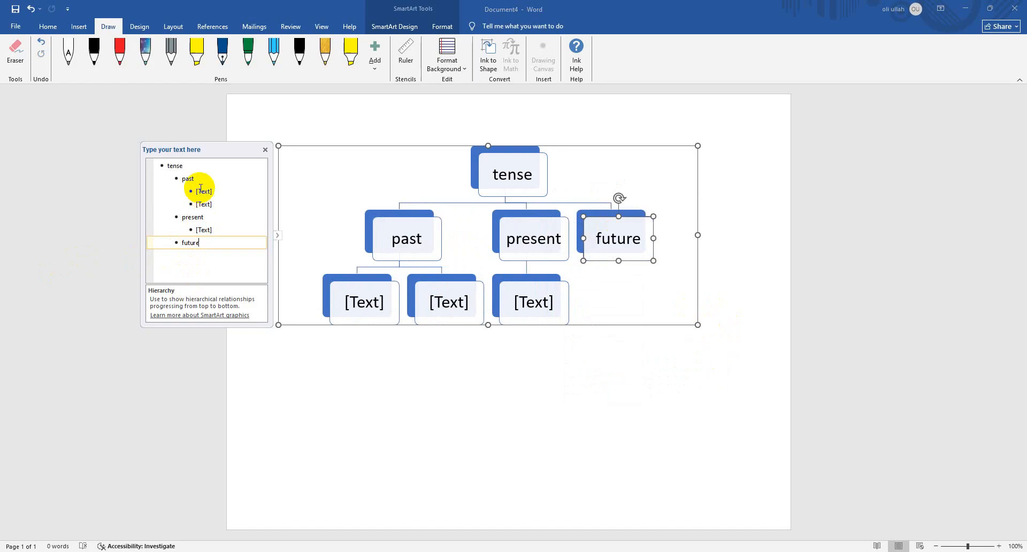
pyautogui.rightClick(607, 222)
pyautogui.moveTo(687, 324)
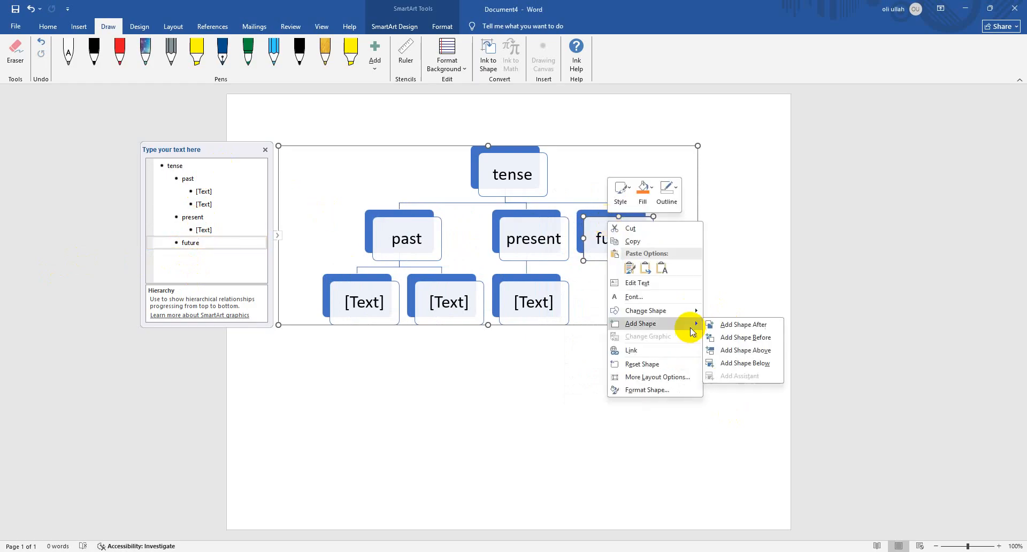
pyautogui.click(769, 326)
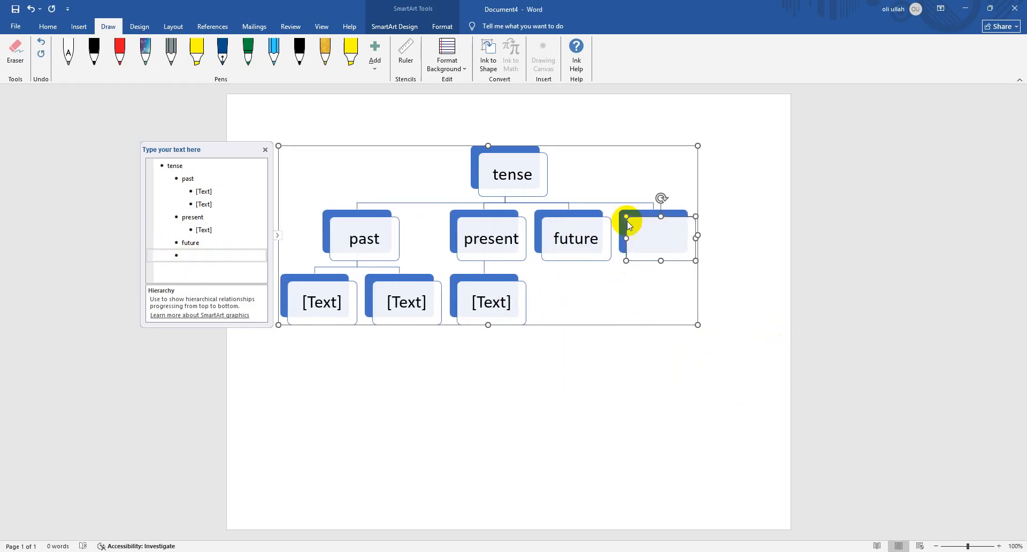
pyautogui.hotkey('ctrl', 'z')
# Add a shape below "future" and extend that third level to four empty boxes
pyautogui.rightClick(608, 220)
pyautogui.moveTo(695, 323)
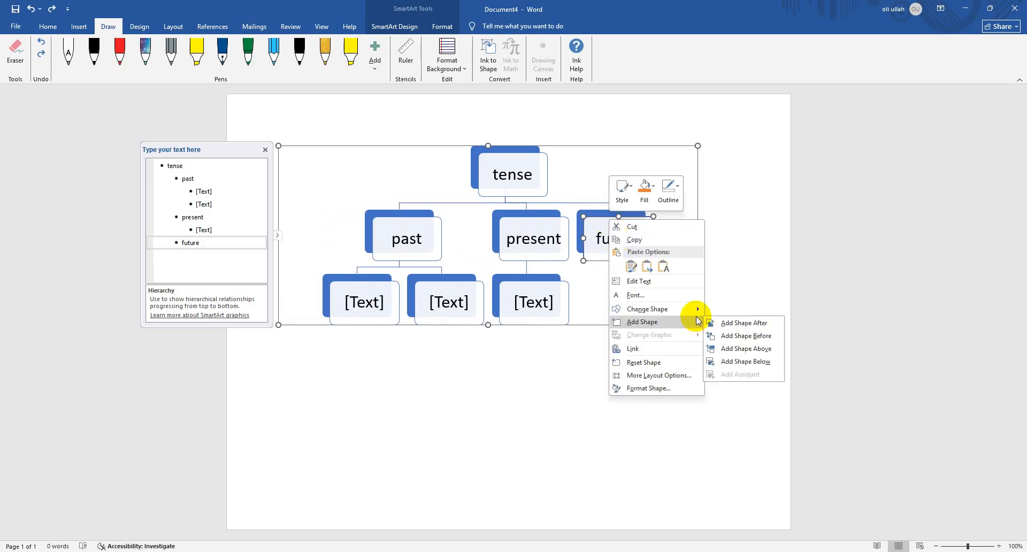
pyautogui.click(769, 369)
pyautogui.click(203, 255)
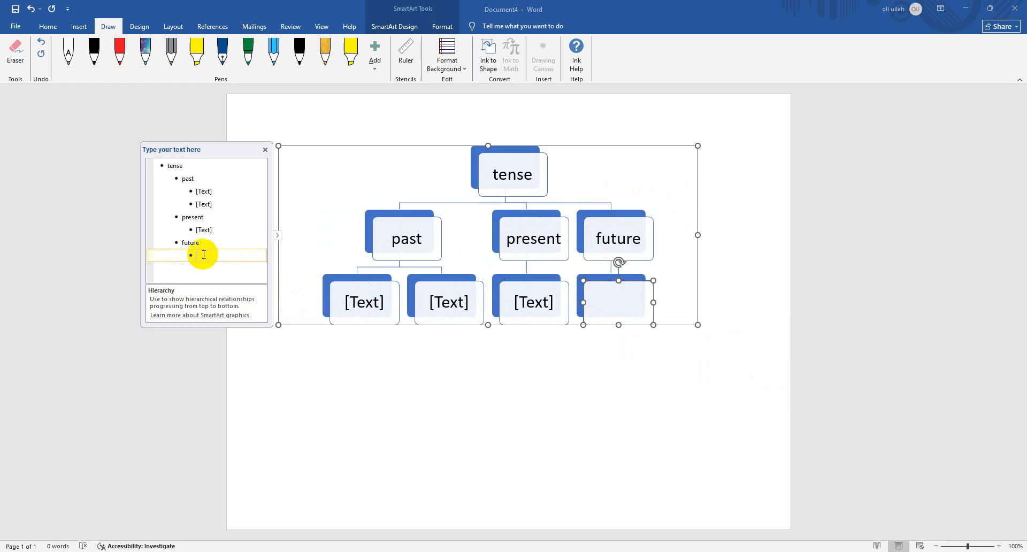
pyautogui.press('Return')
pyautogui.press('Return')
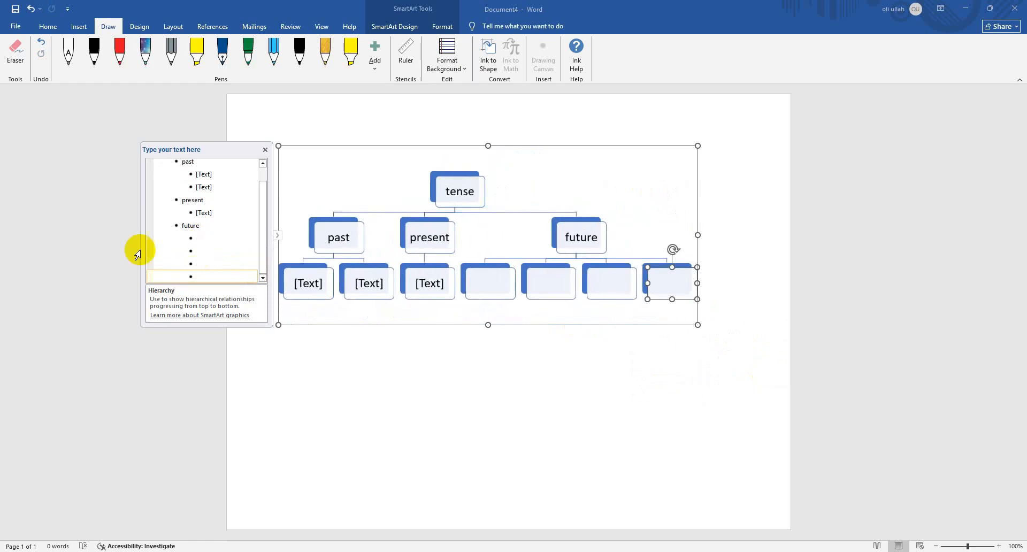
# Add three empty third-level entries under "present" and two more under "past"
pyautogui.click(213, 213)
pyautogui.press('Return')
pyautogui.press('Return')
pyautogui.press('Return')
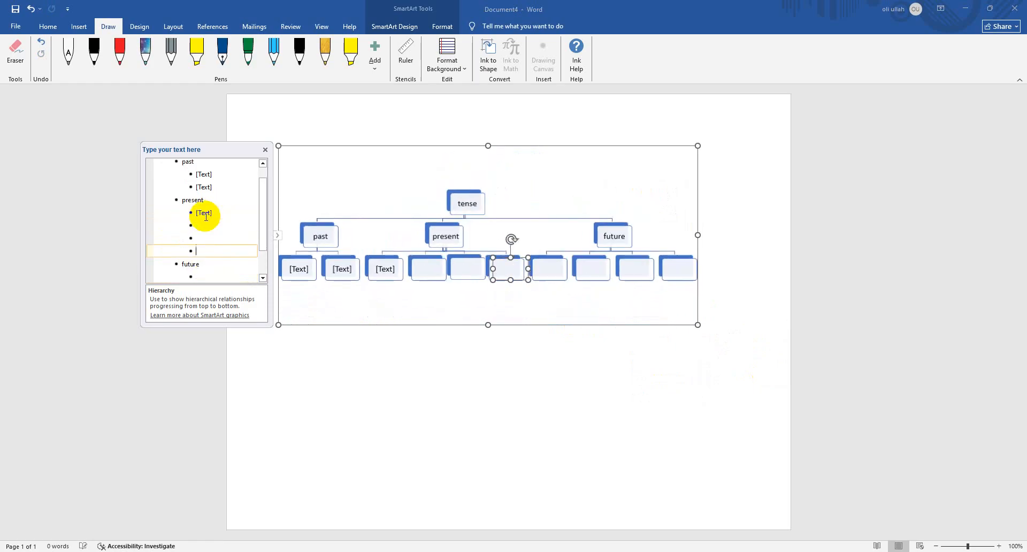
pyautogui.click(228, 186)
pyautogui.press('Return')
pyautogui.press('Return')
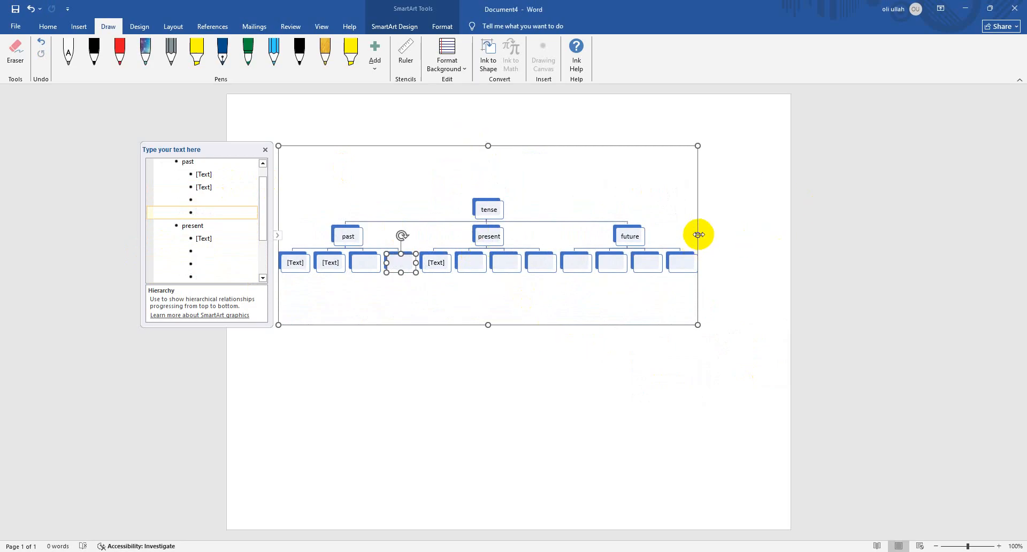
# Widen the SmartArt graphic to the page's right edge and close its text outline
pyautogui.moveTo(697, 235); pyautogui.dragTo(787, 239)
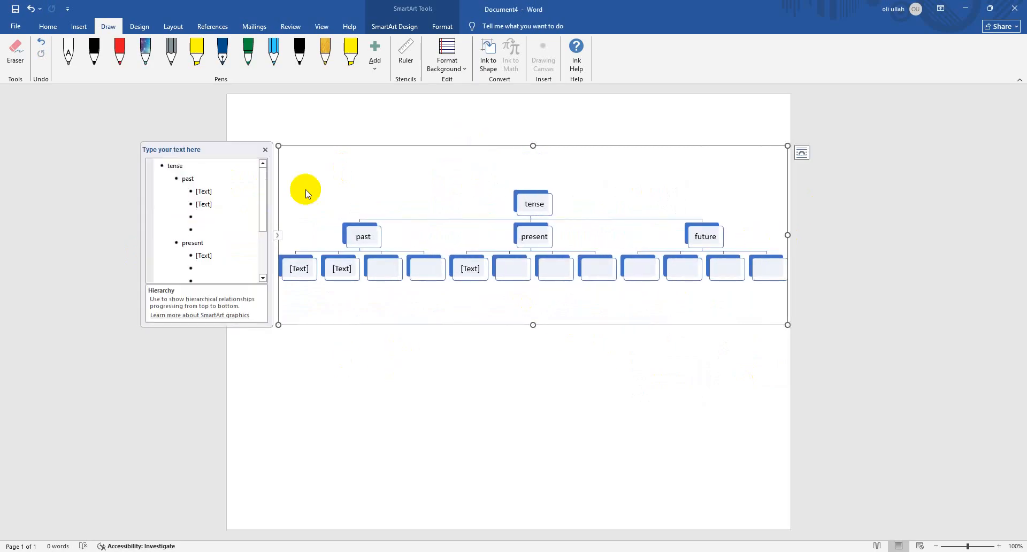
pyautogui.click(265, 150)
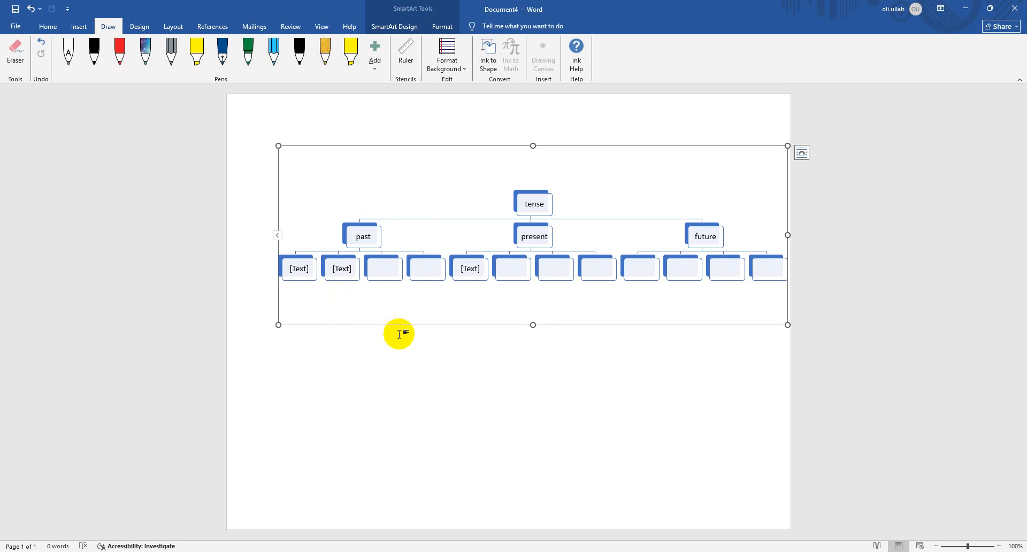
pyautogui.click(369, 269)
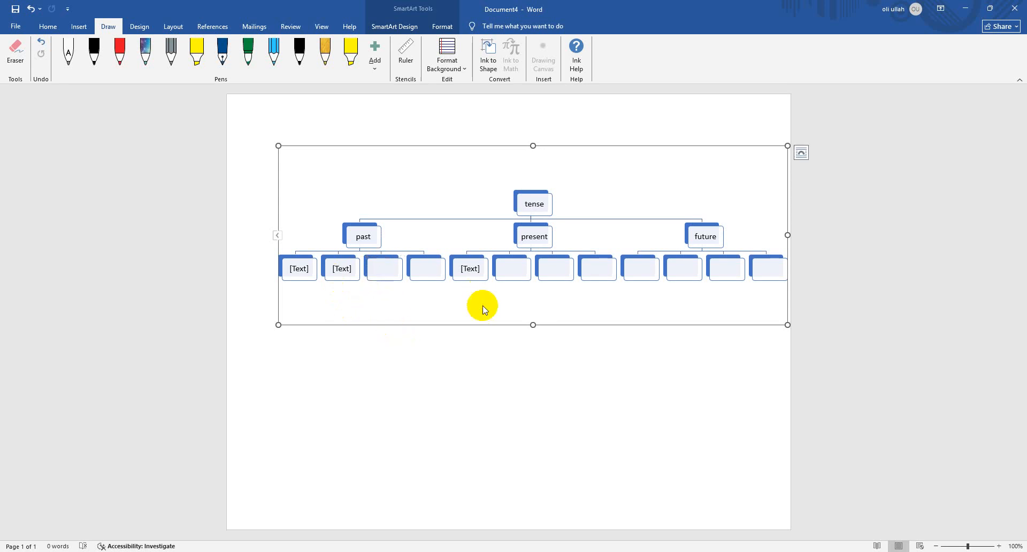
pyautogui.click(458, 145)
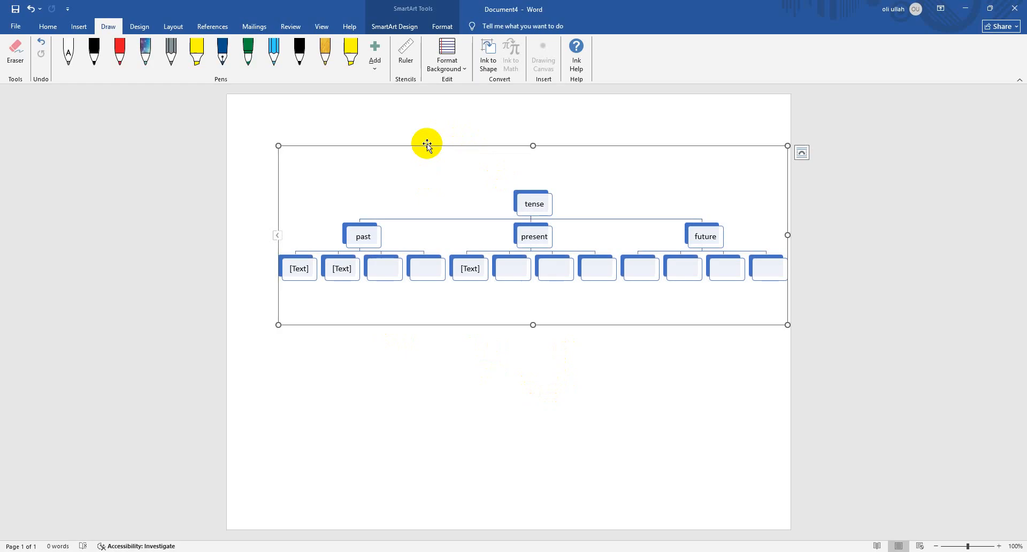
# Set the SmartArt's text wrapping to In Front of Text and move the graphic left to centre it across the page
pyautogui.moveTo(426, 144)
pyautogui.mouseDown()
pyautogui.moveTo(371, 149)
pyautogui.moveTo(409, 143)
pyautogui.mouseUp()
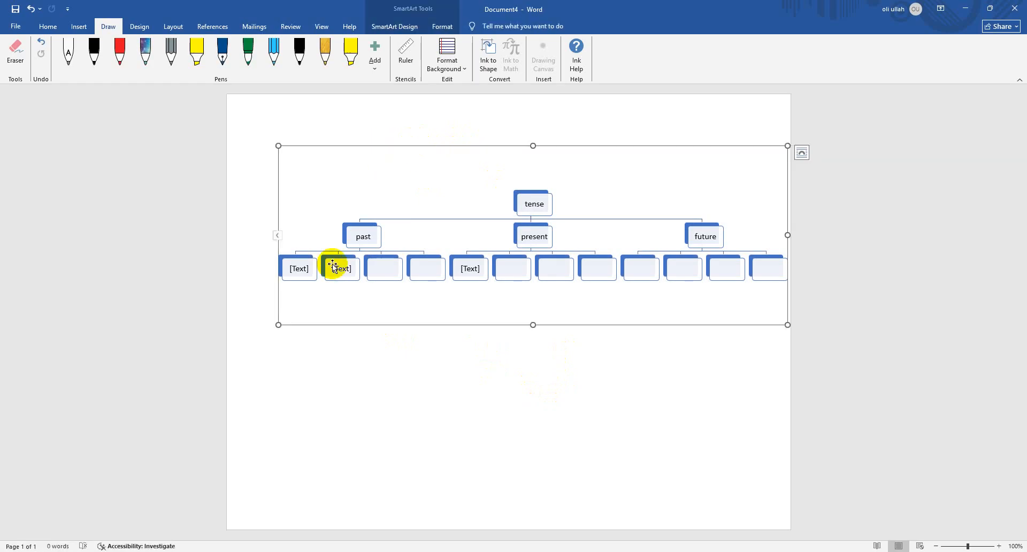
pyautogui.click(801, 152)
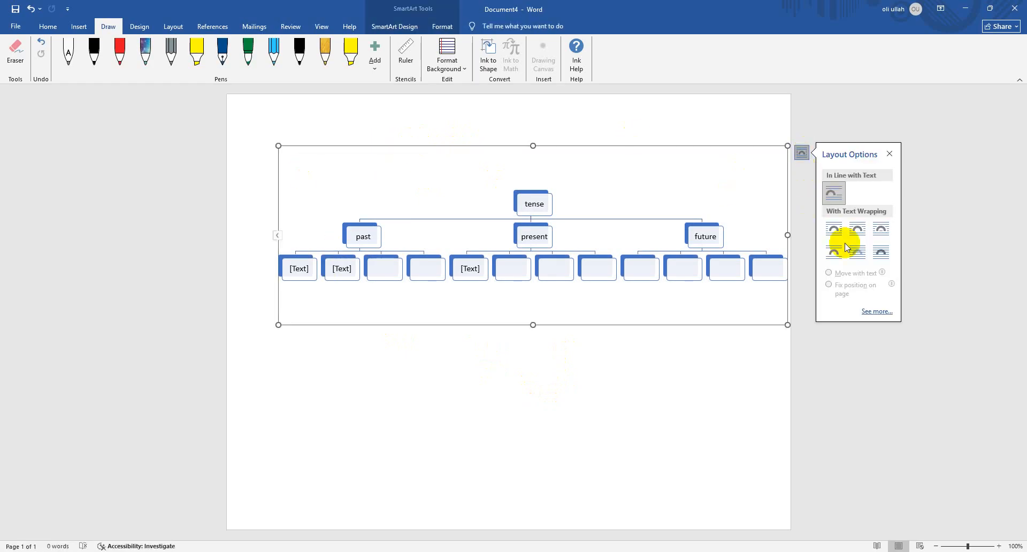
pyautogui.click(885, 258)
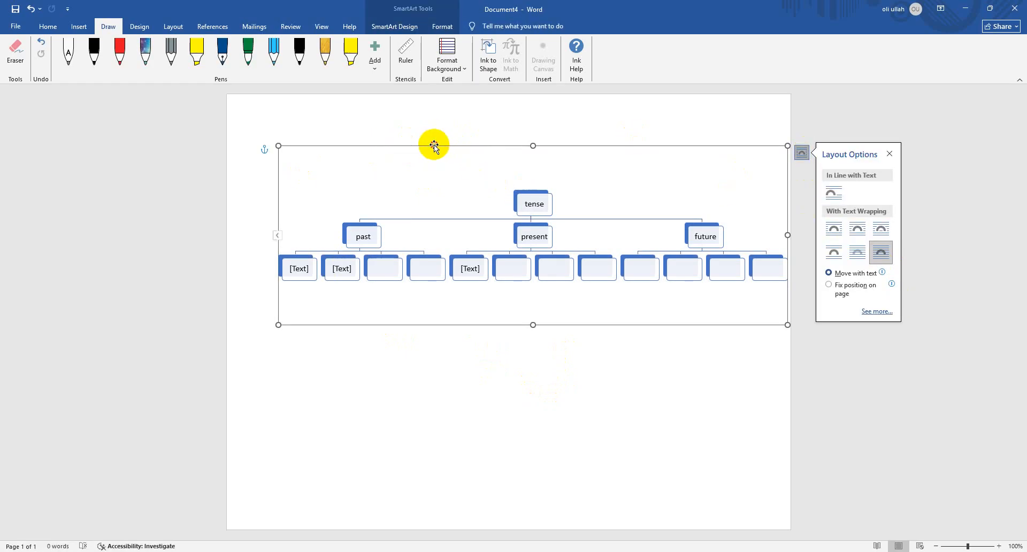
pyautogui.moveTo(431, 144); pyautogui.dragTo(412, 145)
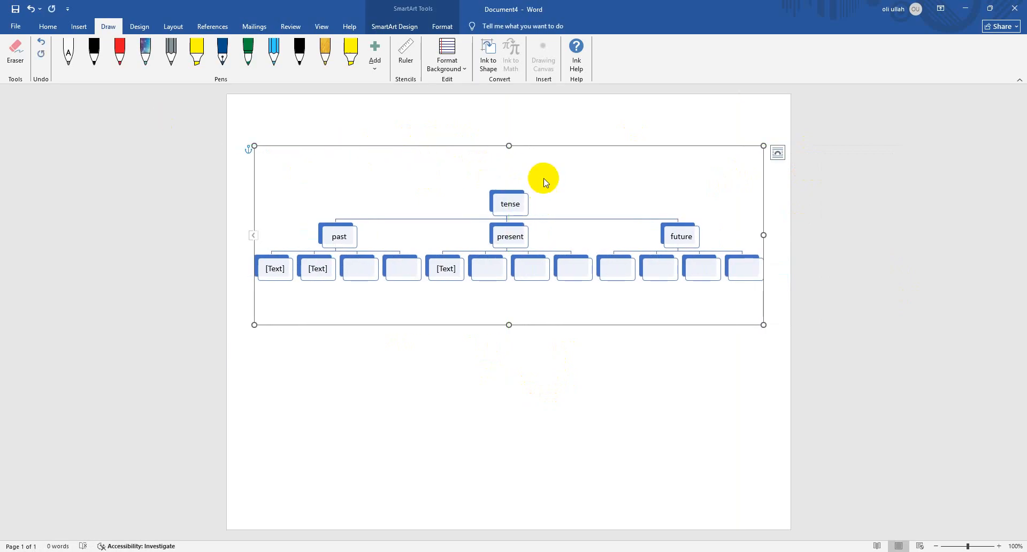
# Replace the tense hierarchy with a basic Line chart and close the chart's data sheet
pyautogui.press('Delete')
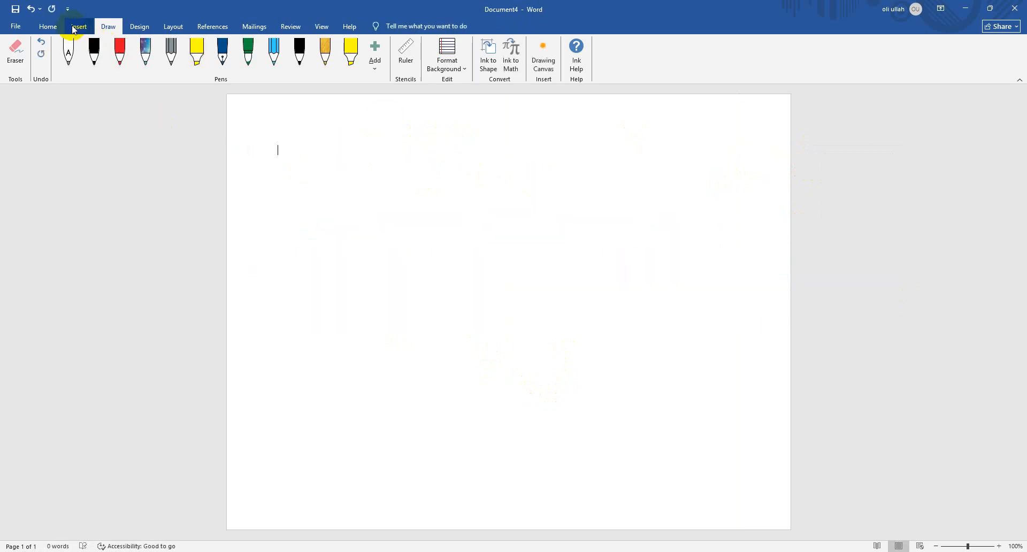
pyautogui.click(79, 26)
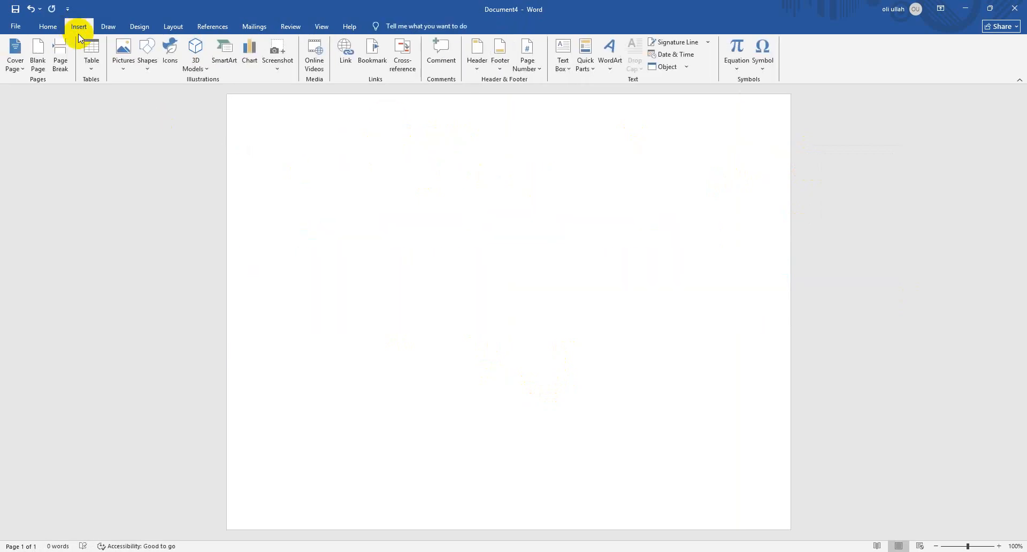
pyautogui.click(251, 53)
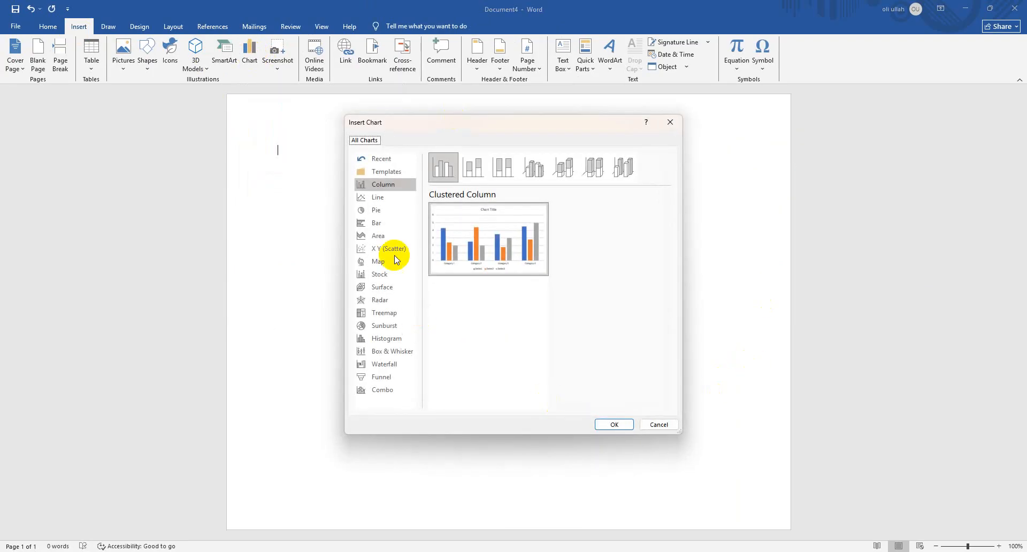
pyautogui.click(384, 197)
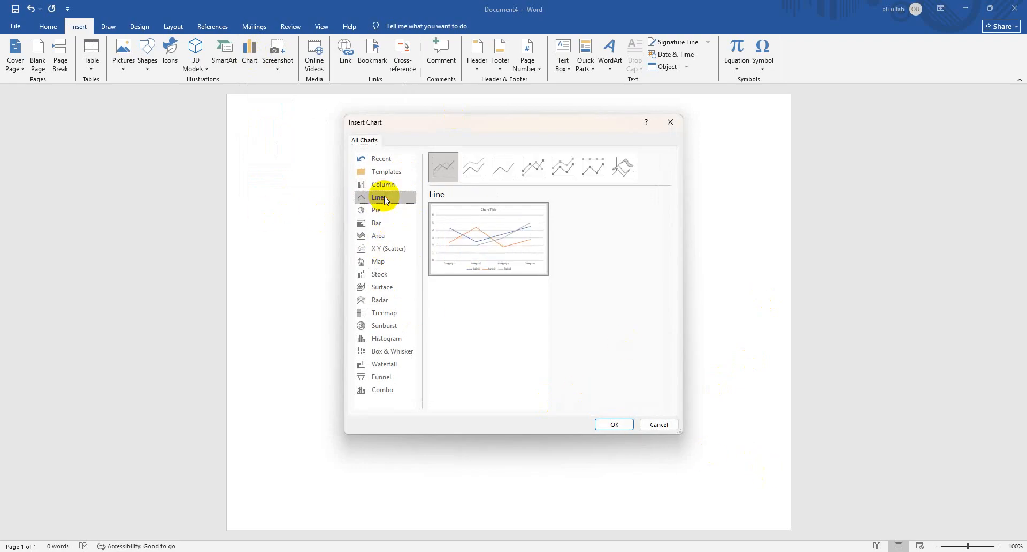
pyautogui.click(599, 426)
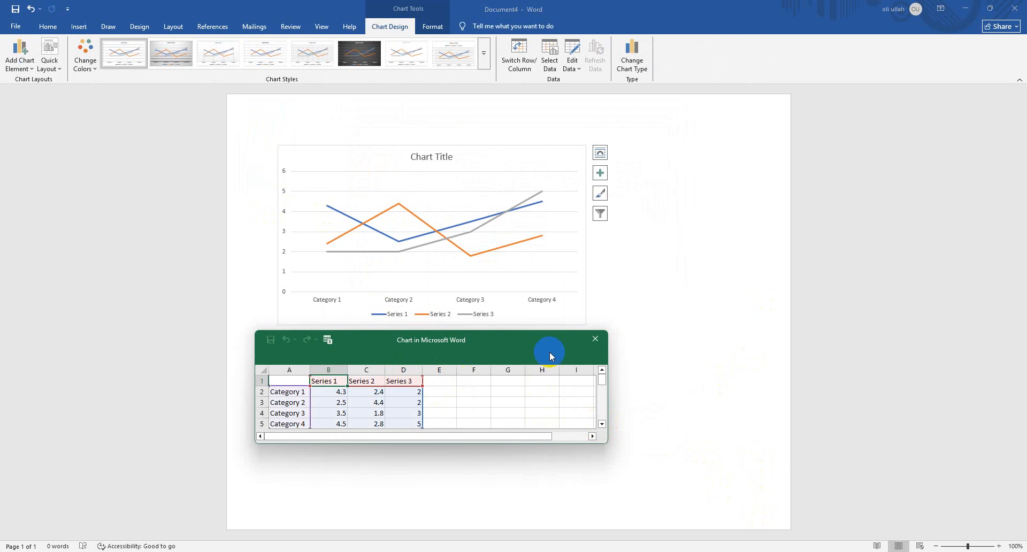
pyautogui.click(595, 339)
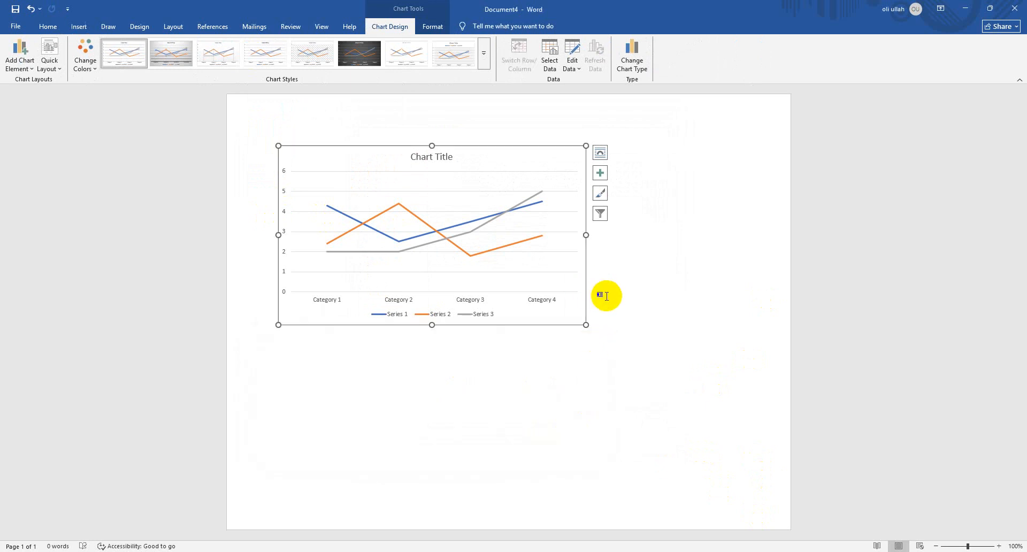
# Delete the line chart, and view the available chart types without inserting another one
pyautogui.press('Delete')
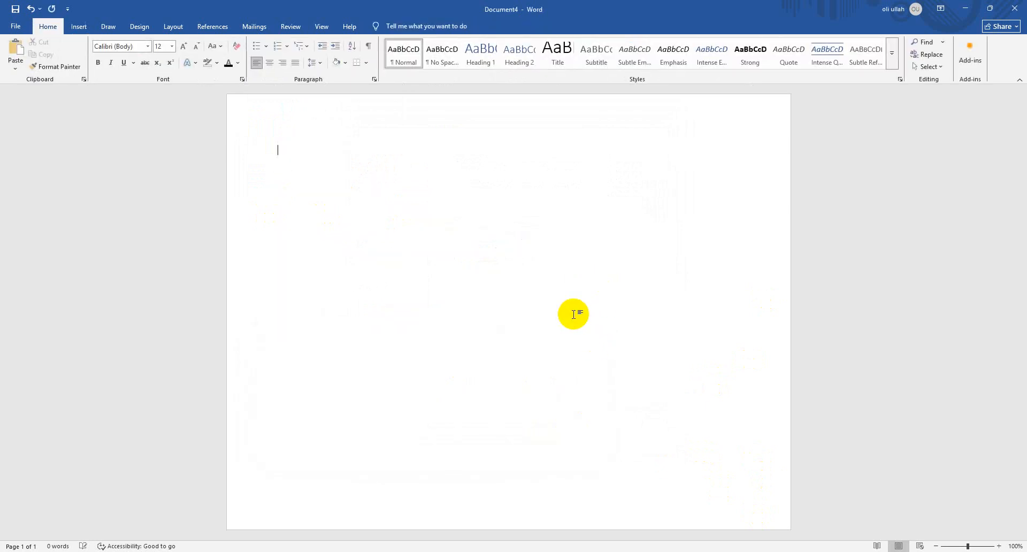
pyautogui.click(80, 28)
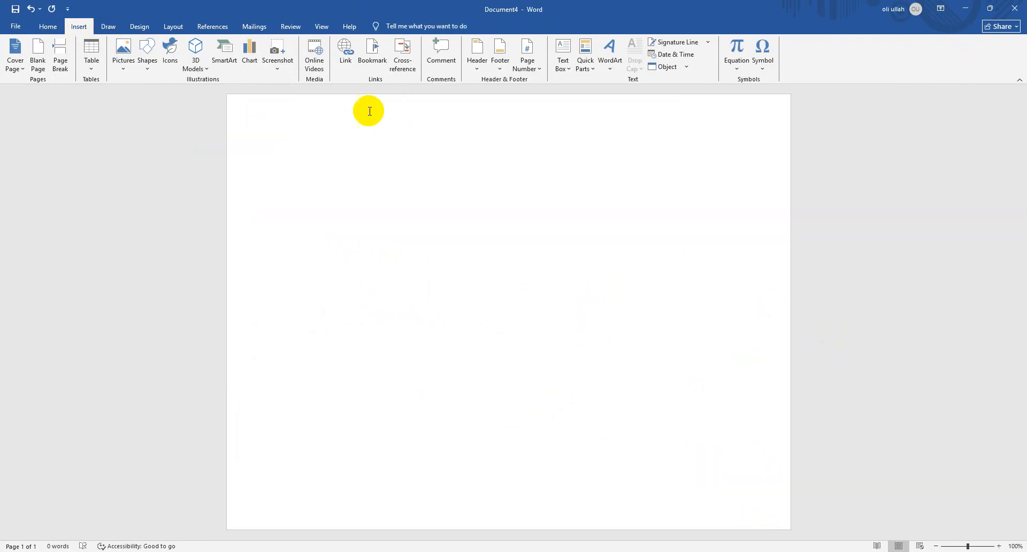
pyautogui.click(253, 72)
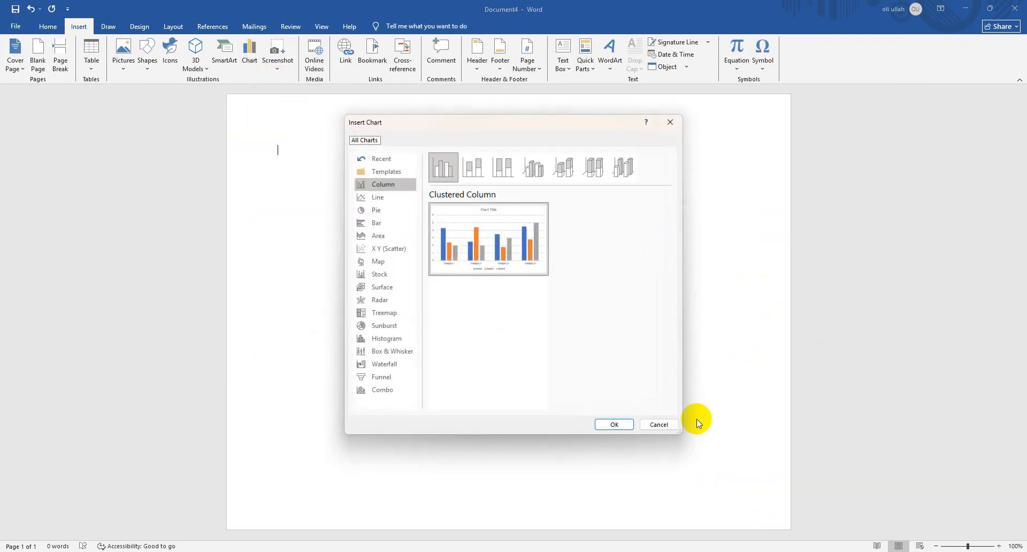
pyautogui.click(657, 424)
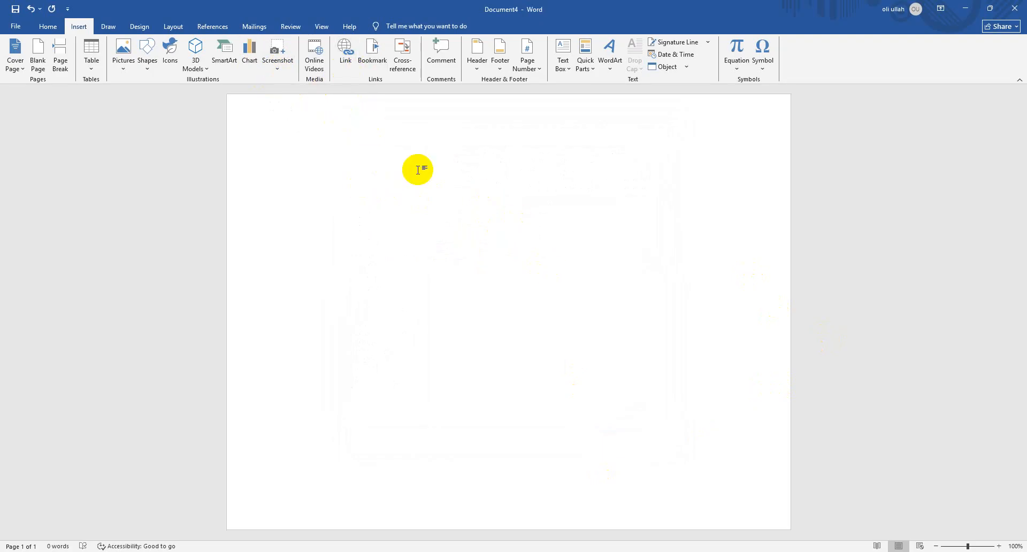
# Enter the sample text "sdfsdfs", select it and start inserting a hyperlink on it
pyautogui.write('sdfsdfs')
pyautogui.click(225, 160)
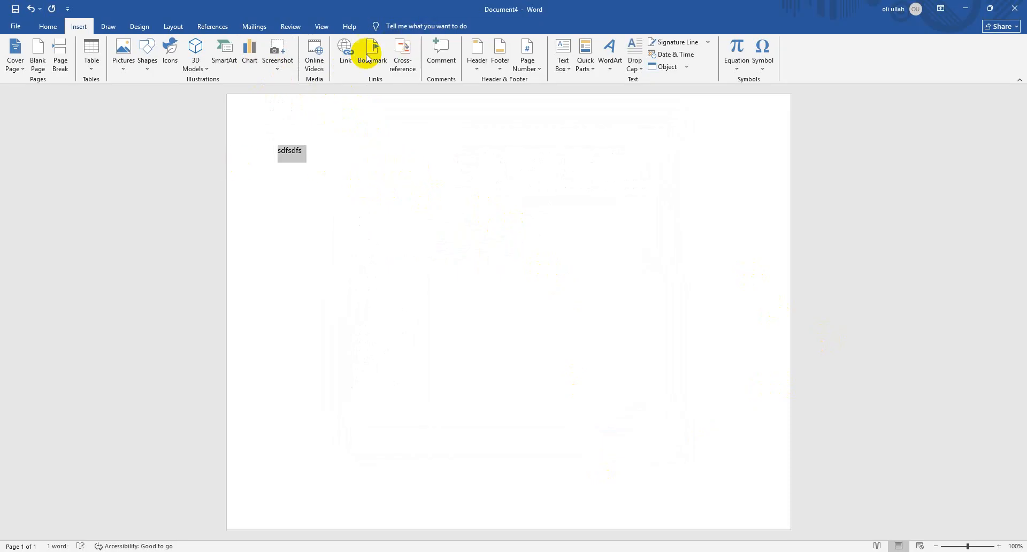
pyautogui.click(338, 59)
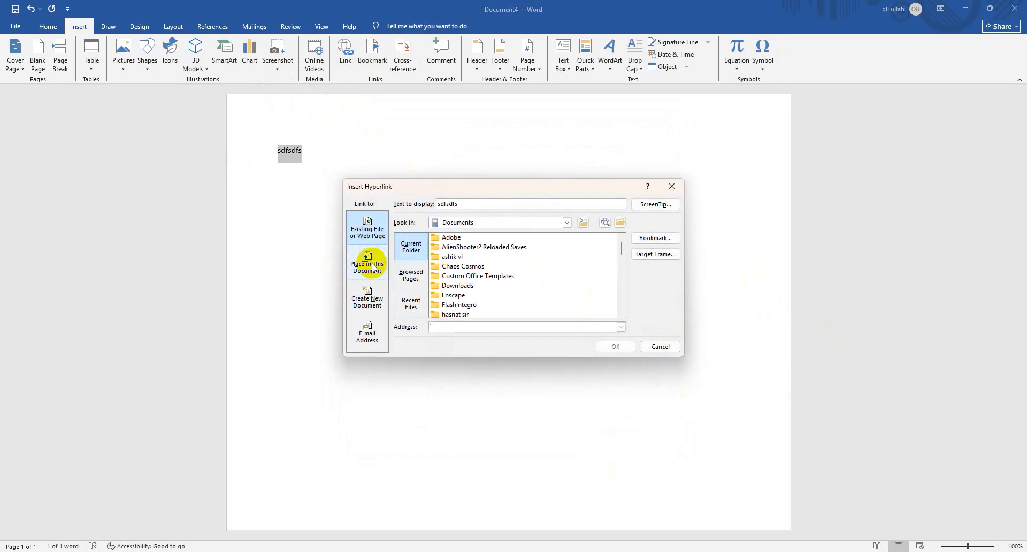
# Browse New Volume (E:) for the link target and open the KITCHEN folder inside the first-level folder shown after scrolling
pyautogui.click(568, 223)
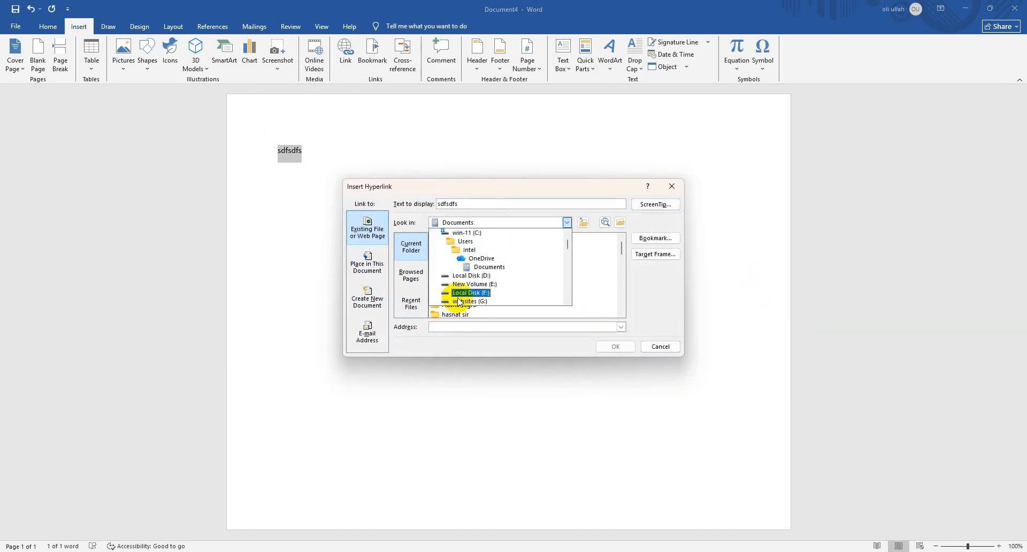
pyautogui.click(475, 301)
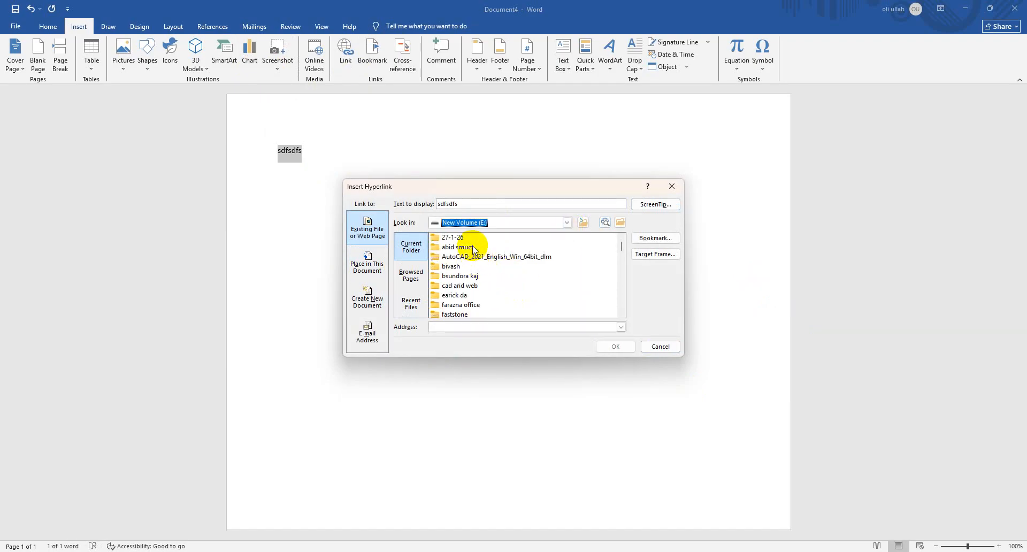
pyautogui.scroll(-1, 487, 262)
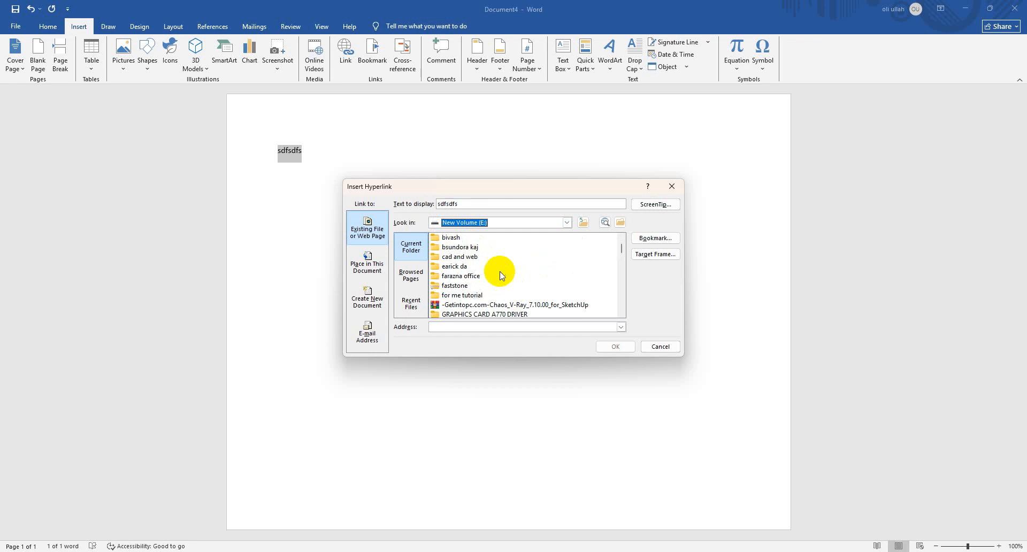
pyautogui.doubleClick(456, 237)
pyautogui.click(463, 239)
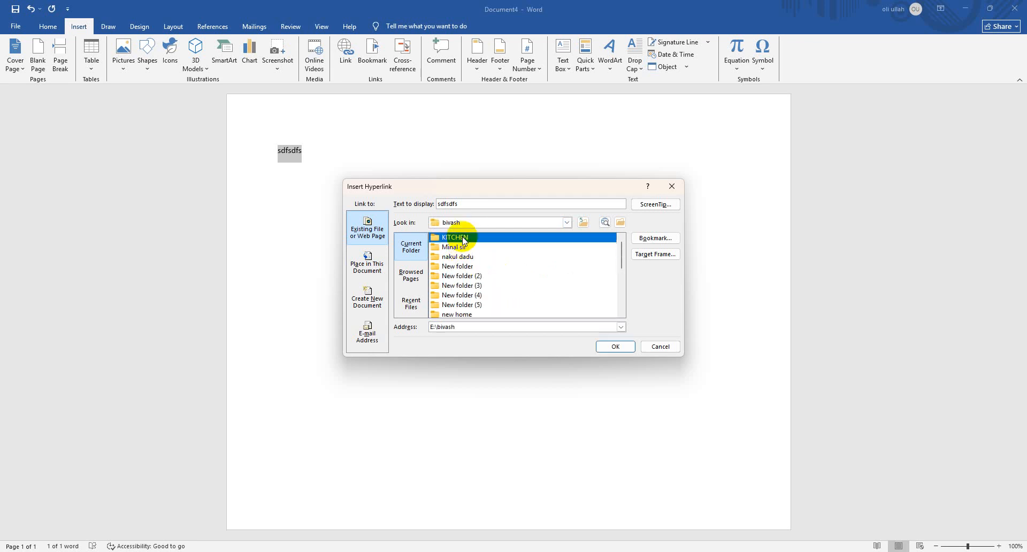
pyautogui.doubleClick(463, 239)
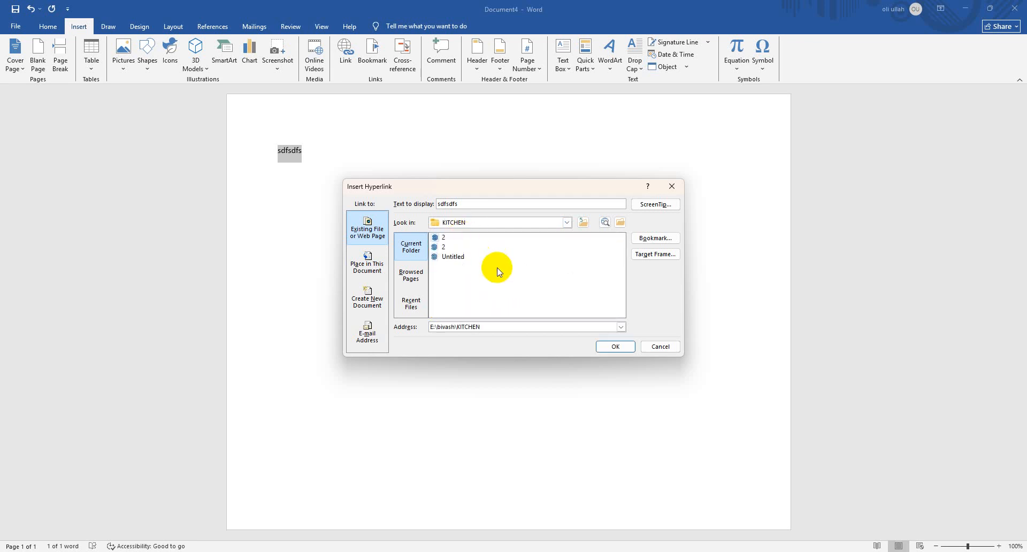
# Switch the hyperlink's file lookup location to the Desktop
pyautogui.click(542, 224)
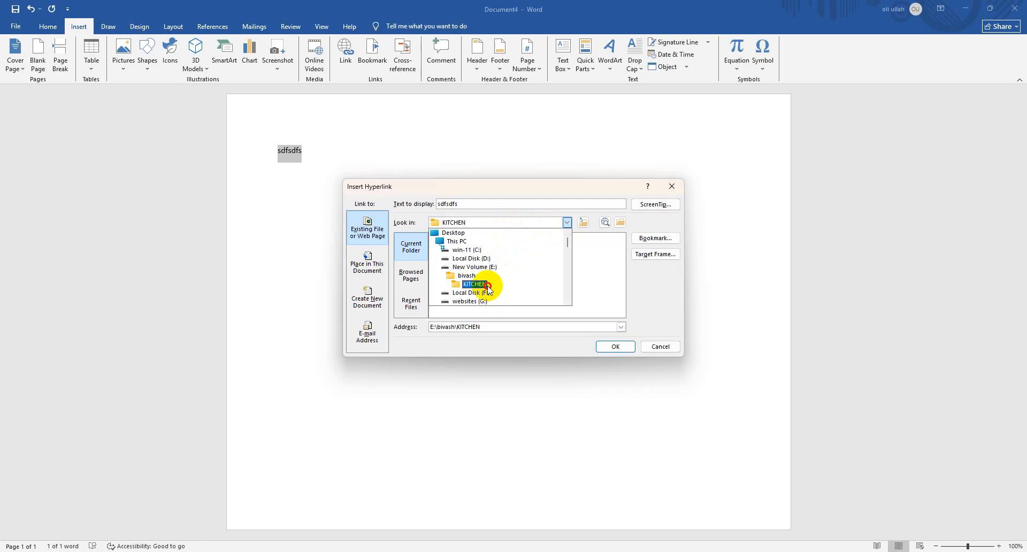
pyautogui.click(487, 289)
pyautogui.click(515, 222)
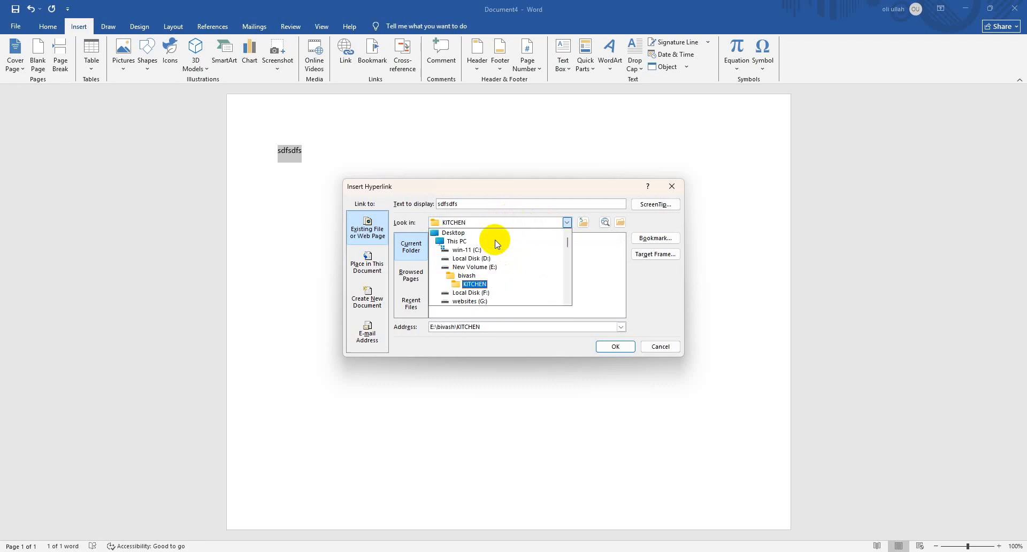
pyautogui.click(460, 235)
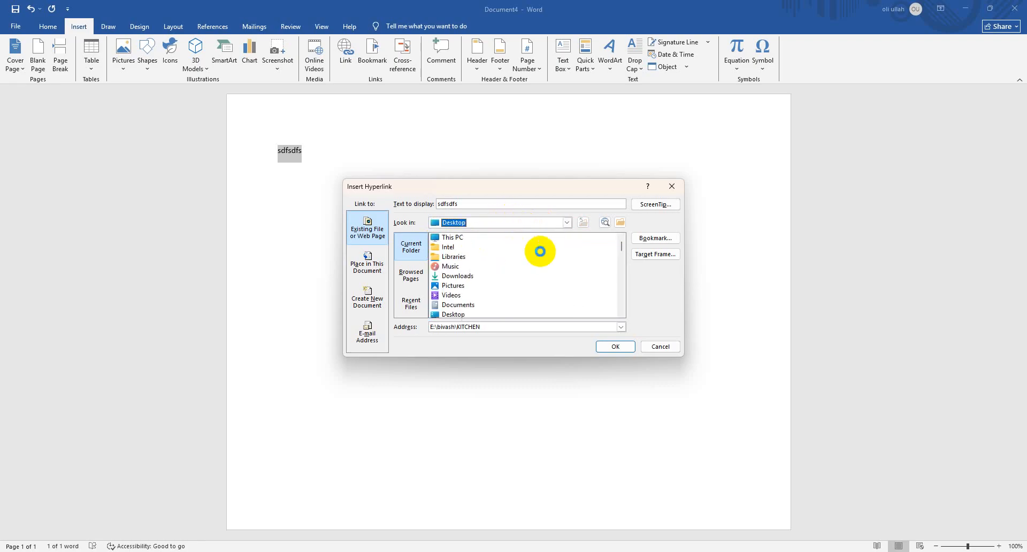
# Link the selected text to the Desktop file 09b6aa7b107125a68224b6a2338ec2c3 and confirm the hyperlink
pyautogui.scroll(-8, 492, 282)
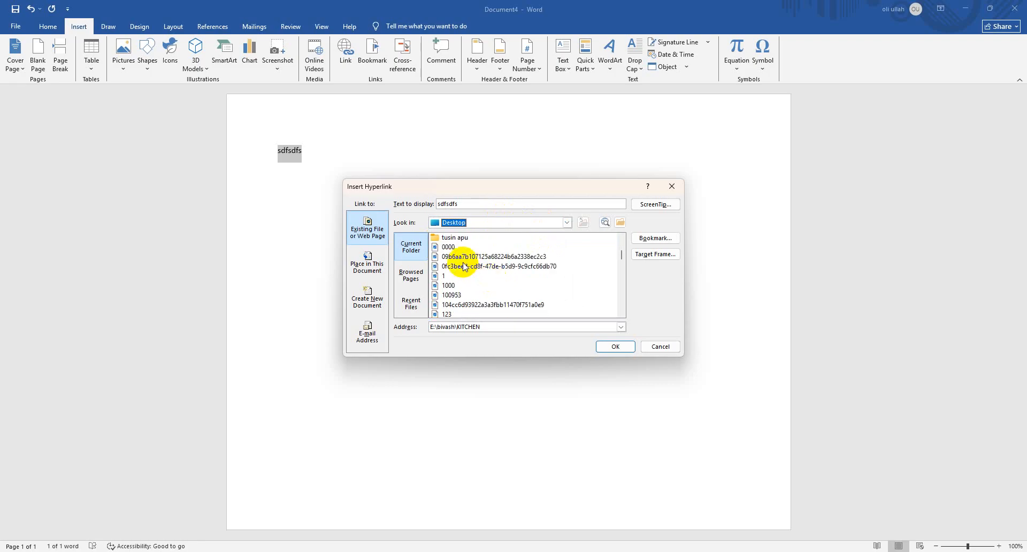
pyautogui.click(465, 257)
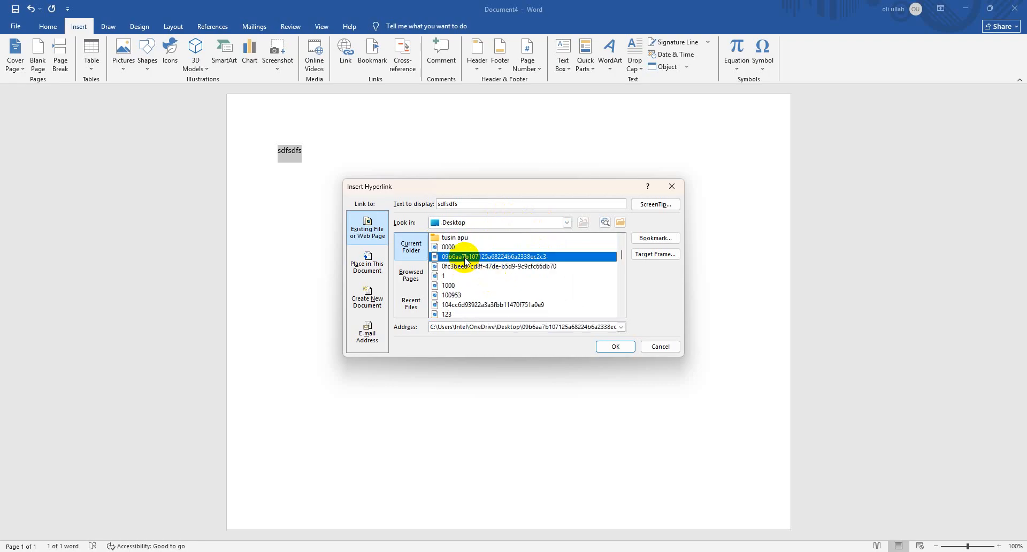
pyautogui.click(610, 347)
# Follow the "sdfsdfs" hyperlink twice to open the linked image, returning to the document each time
pyautogui.click(295, 152)
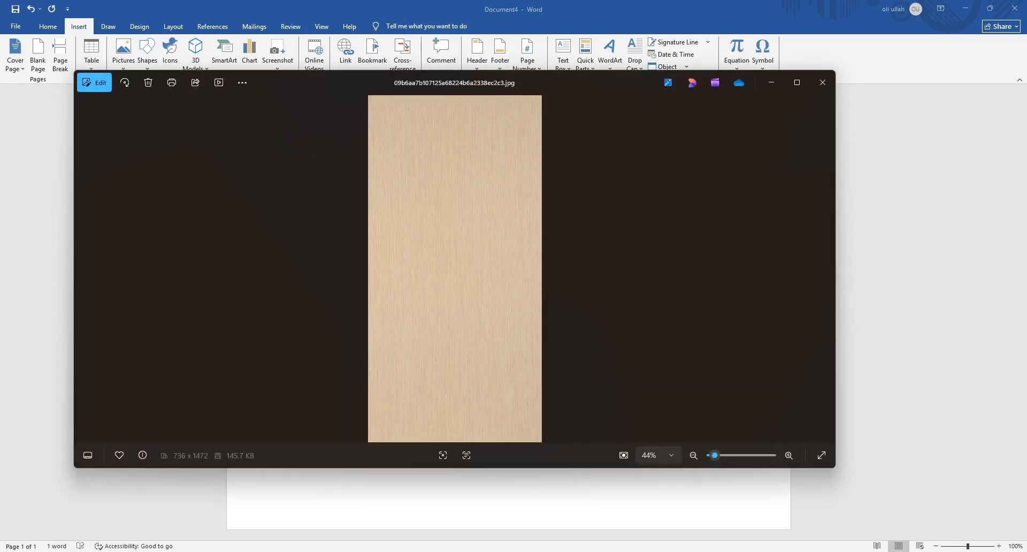
pyautogui.click(579, 551)
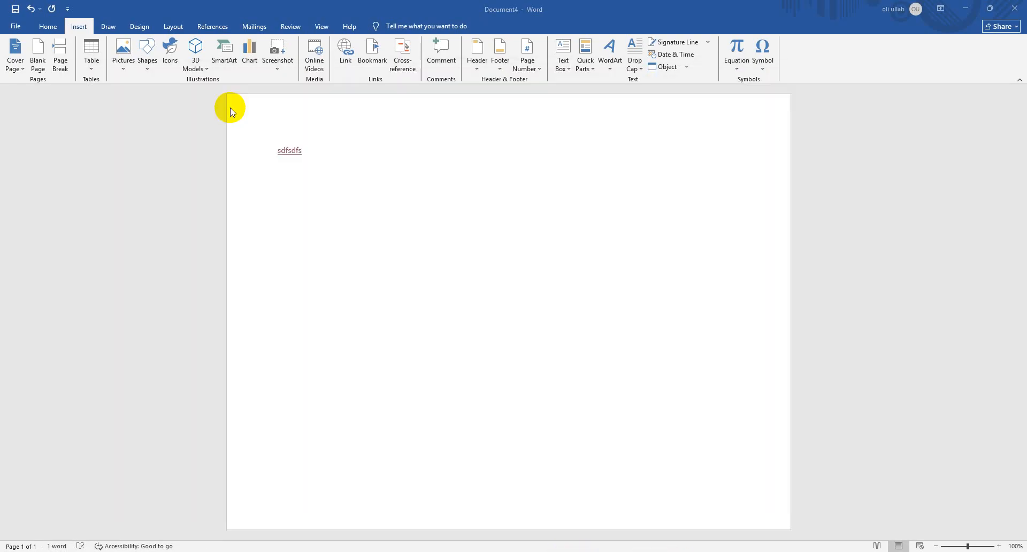
pyautogui.click(289, 152)
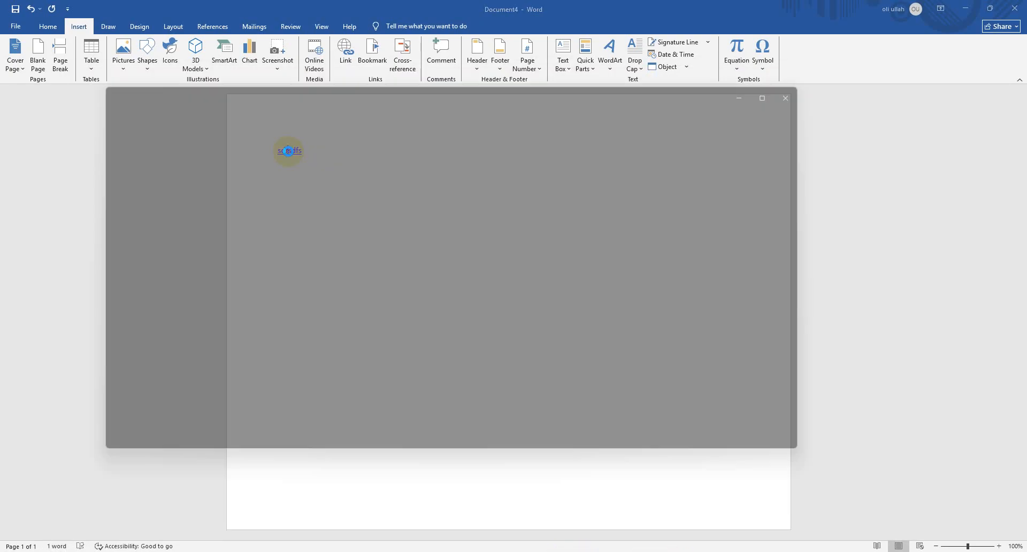
pyautogui.click(823, 82)
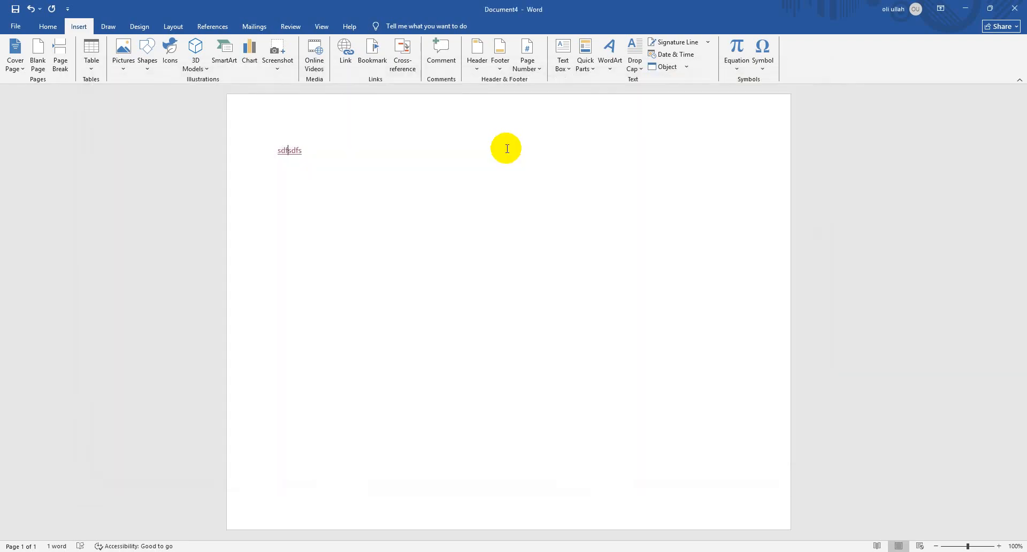
# Delete the hyperlinked text "sdfsdfs" from the page
pyautogui.moveTo(305, 151); pyautogui.dragTo(298, 117)
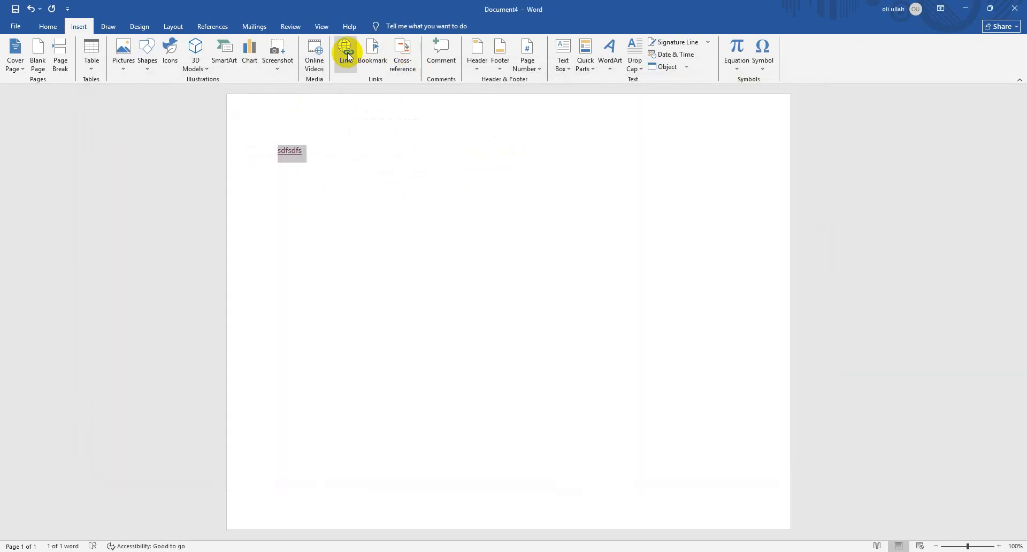
pyautogui.press('Delete')
pyautogui.click(337, 348)
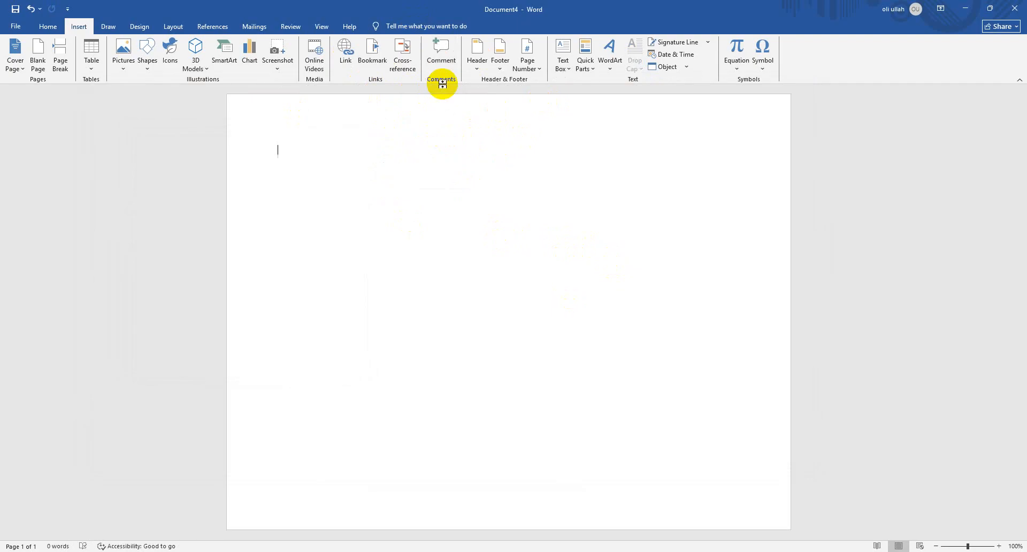
# Insert the Banded header with the title "CAD & WEB", decline the incoming call and close header editing
pyautogui.click(475, 64)
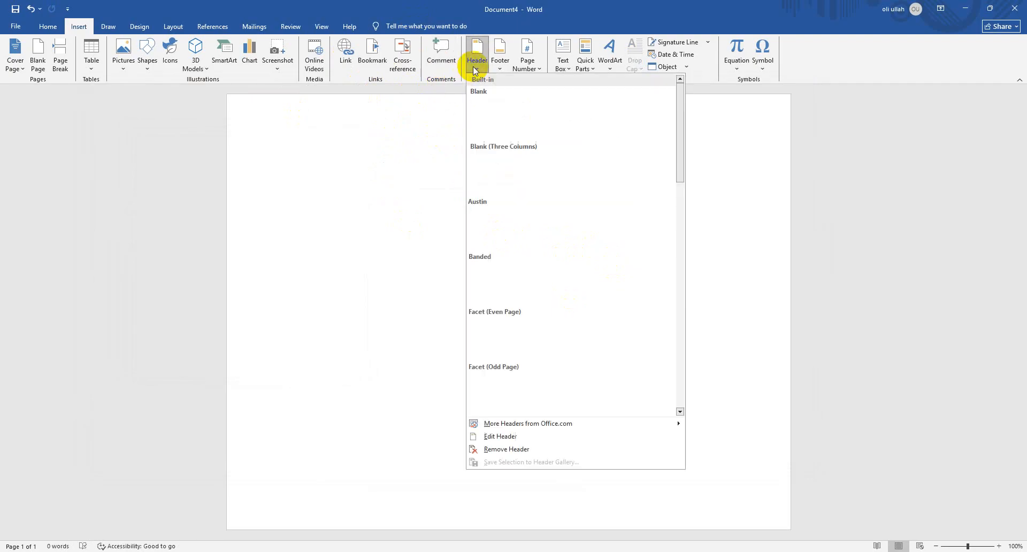
pyautogui.click(590, 289)
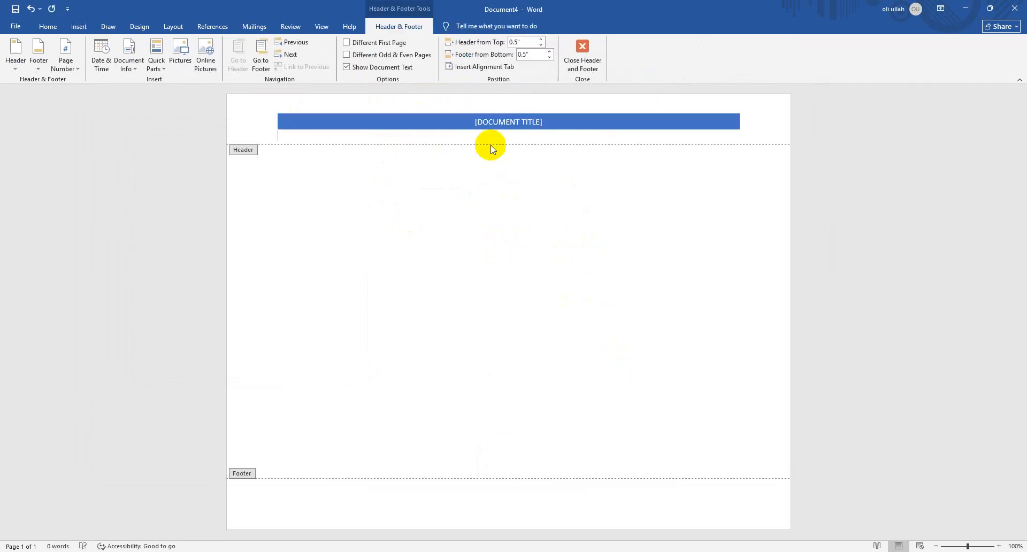
pyautogui.click(518, 127)
pyautogui.write('C')
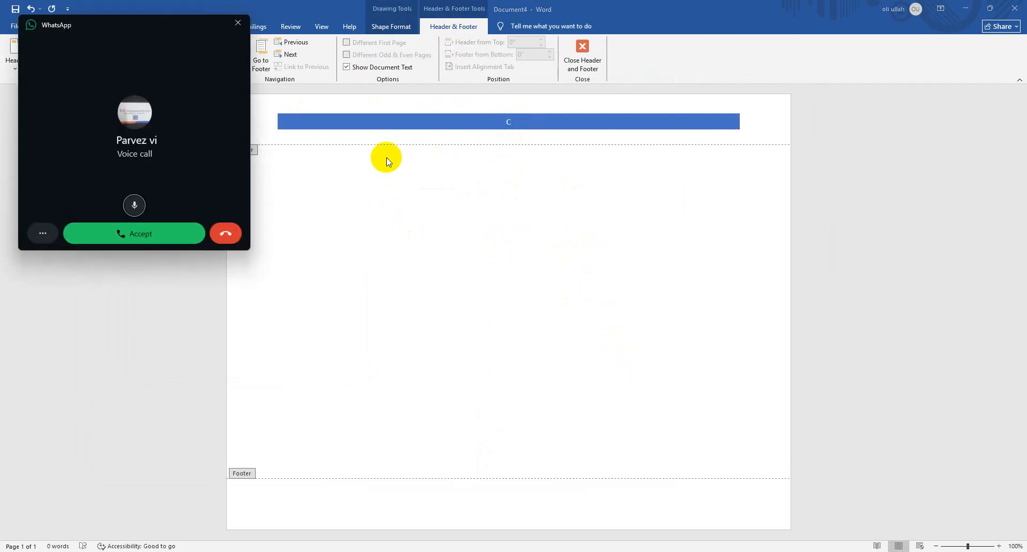
pyautogui.click(226, 235)
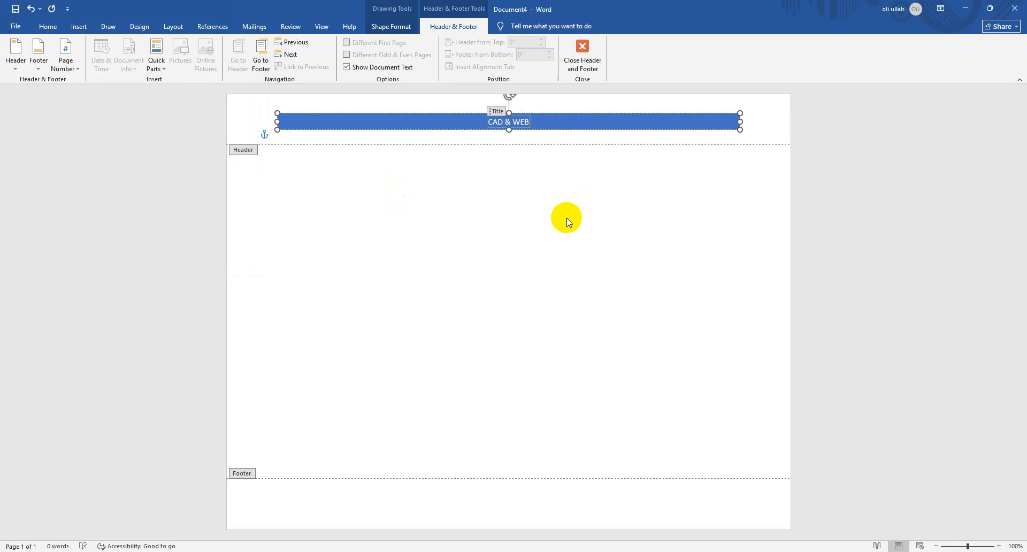
pyautogui.click(584, 63)
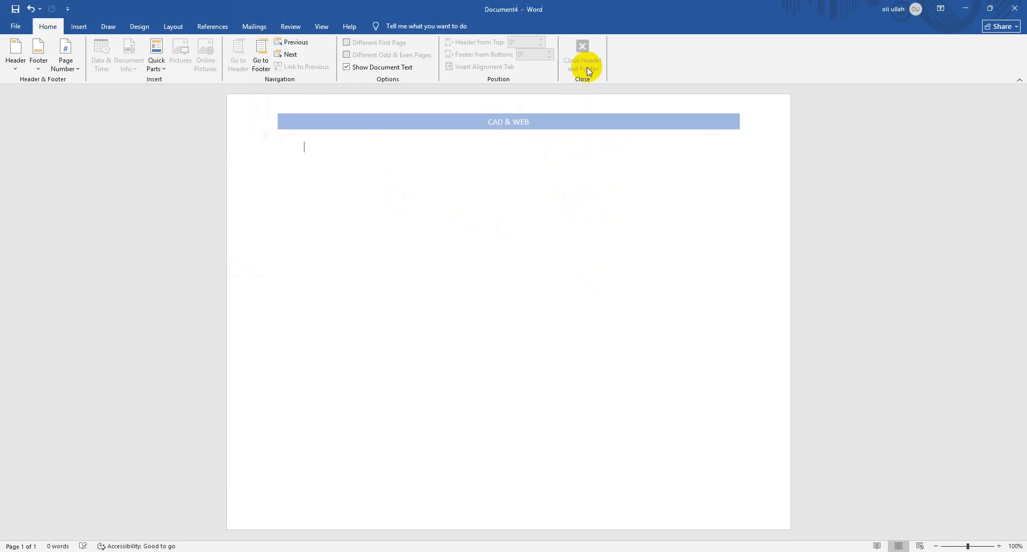
# Reopen the header for editing at its title and return to the document body
pyautogui.doubleClick(496, 130)
pyautogui.click(522, 126)
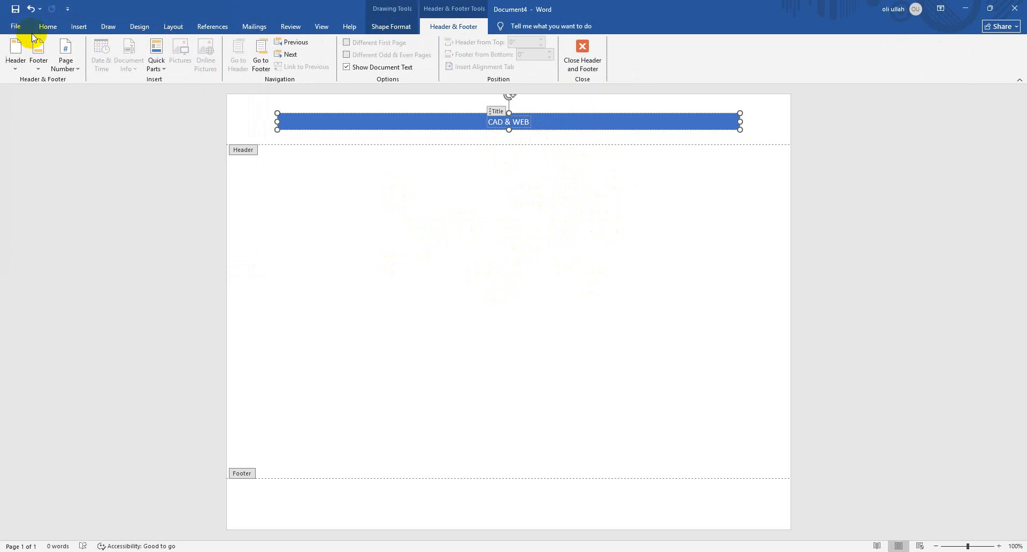
pyautogui.click(78, 27)
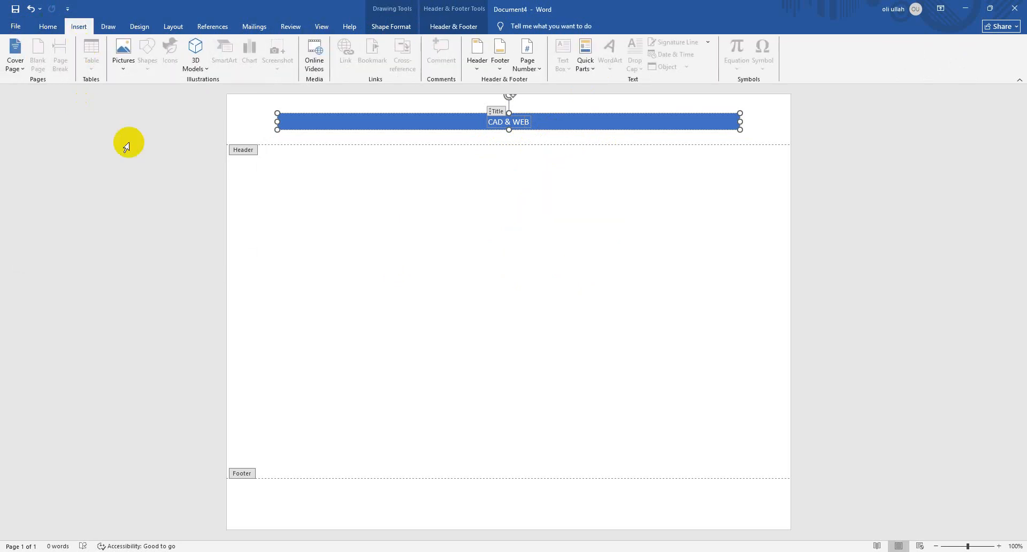
pyautogui.doubleClick(466, 309)
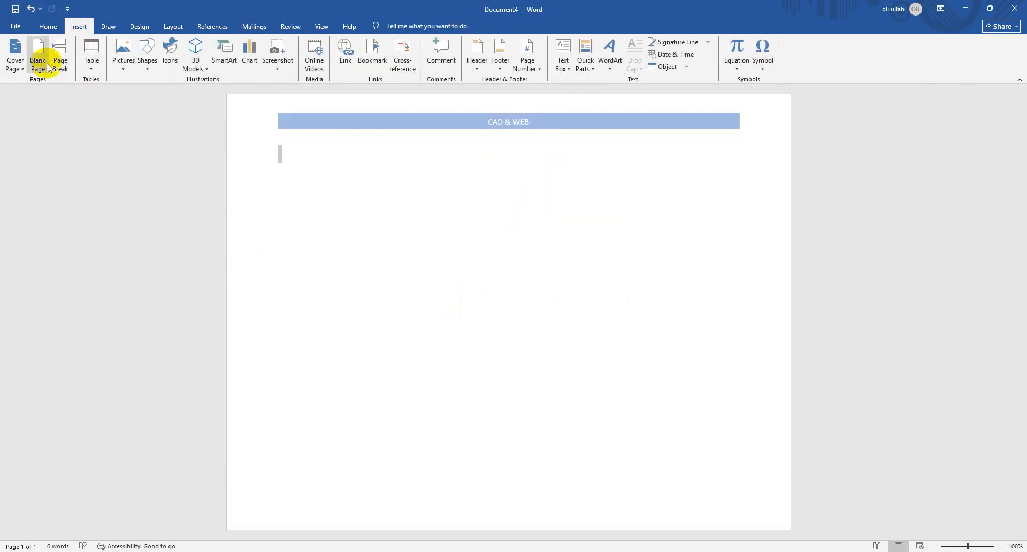
# Insert a blank page twice and check the header on the added pages
pyautogui.click(37, 57)
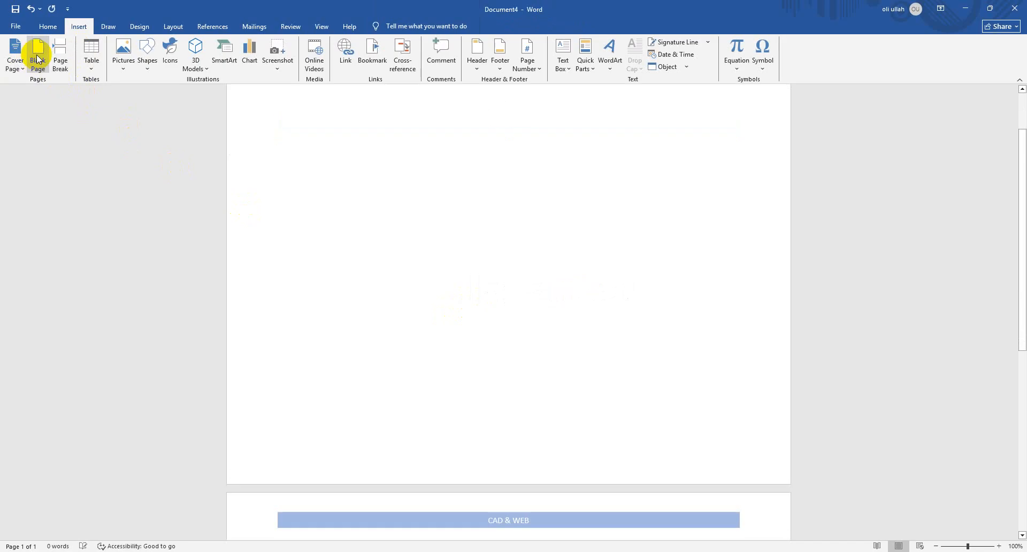
pyautogui.click(43, 65)
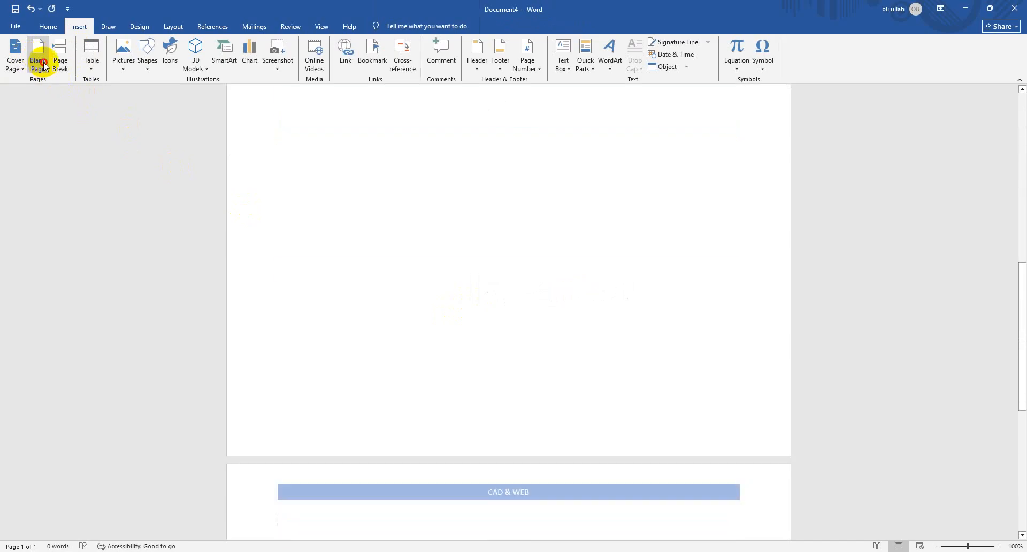
pyautogui.scroll(10, 556, 423)
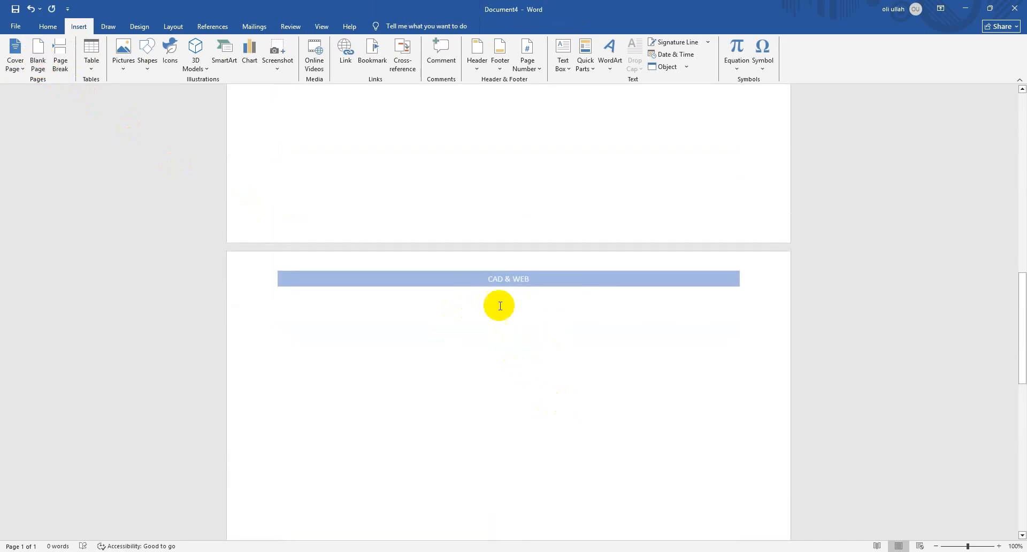
pyautogui.scroll(10, 503, 307)
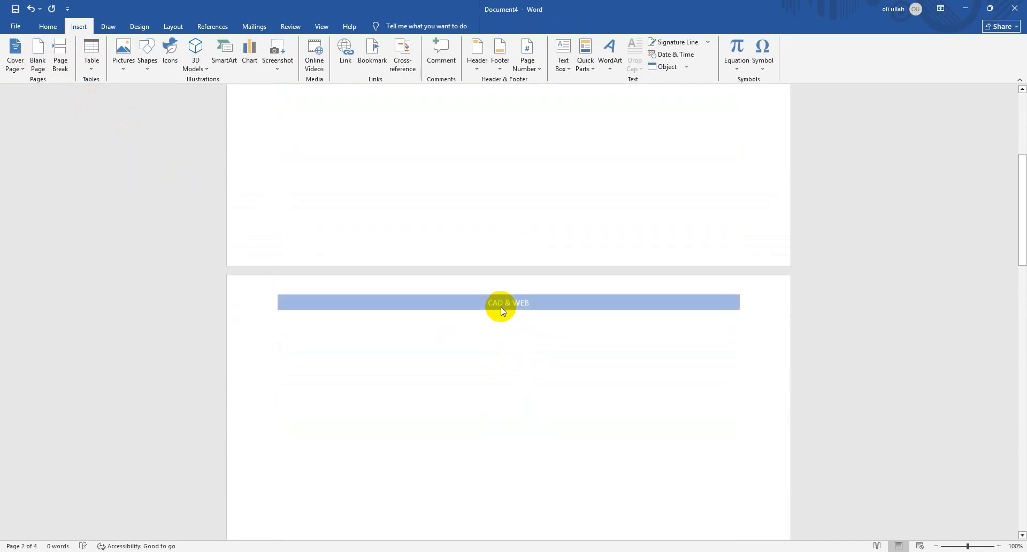
pyautogui.scroll(6, 522, 356)
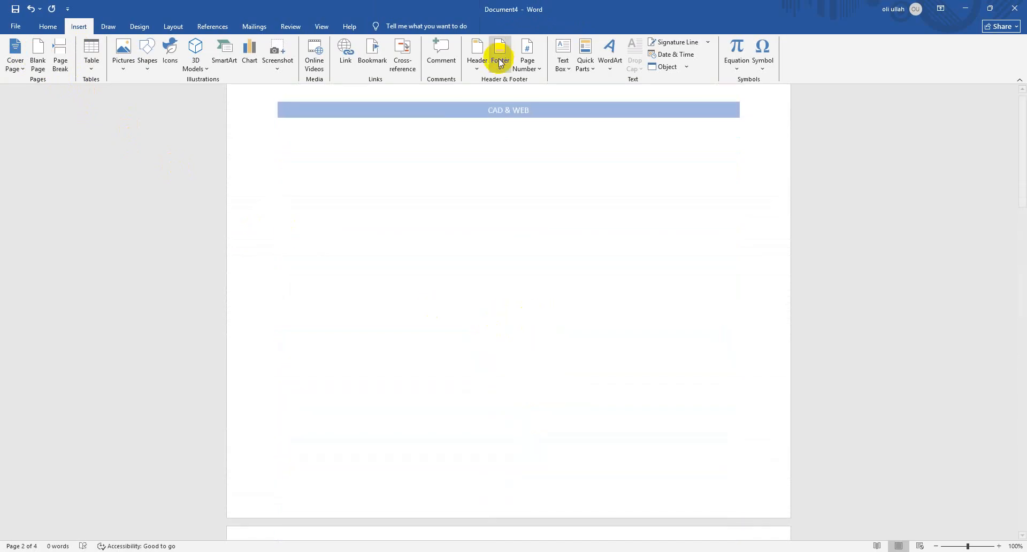
# Insert the Blank footer with the text "Chapter1", close footer editing and check it on the other pages
pyautogui.click(478, 63)
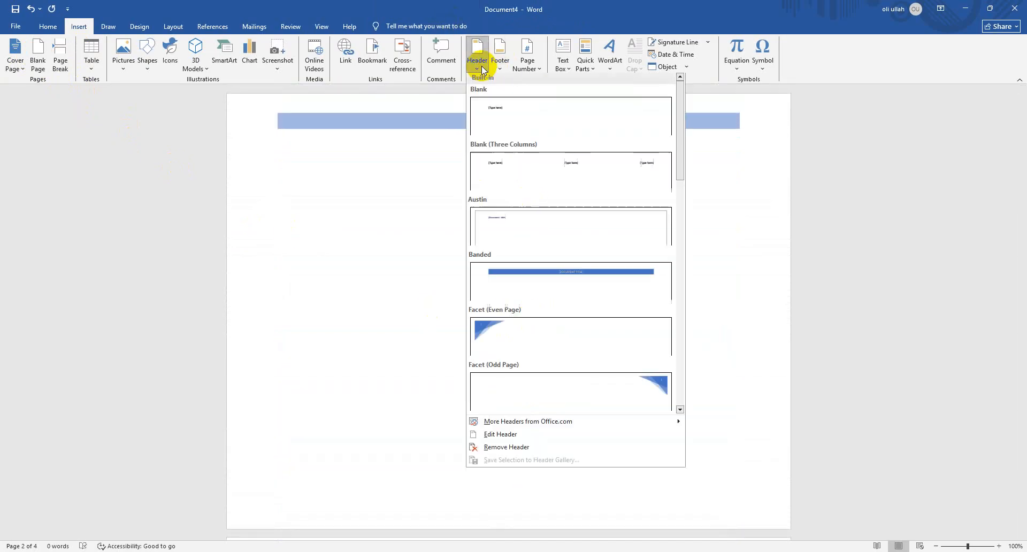
pyautogui.click(499, 67)
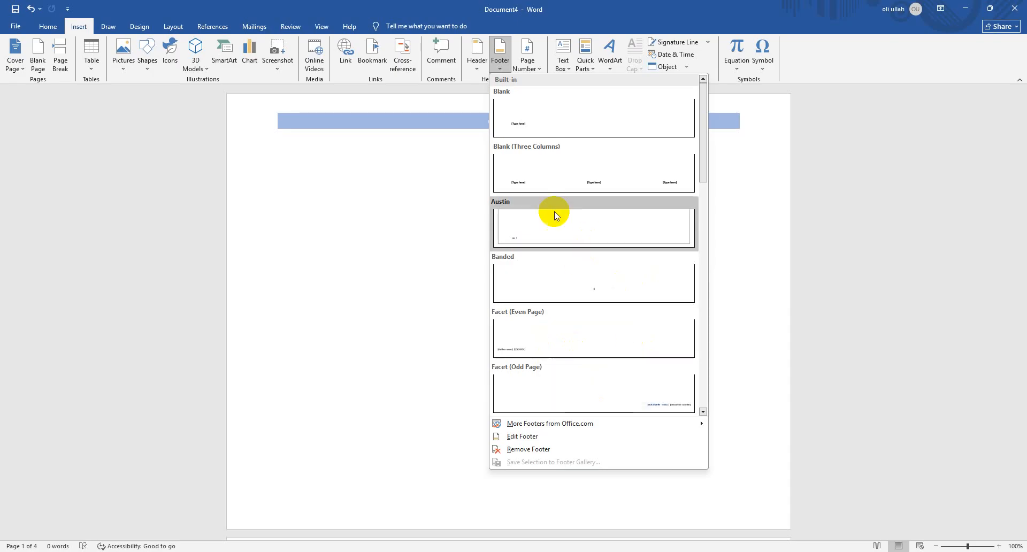
pyautogui.click(538, 128)
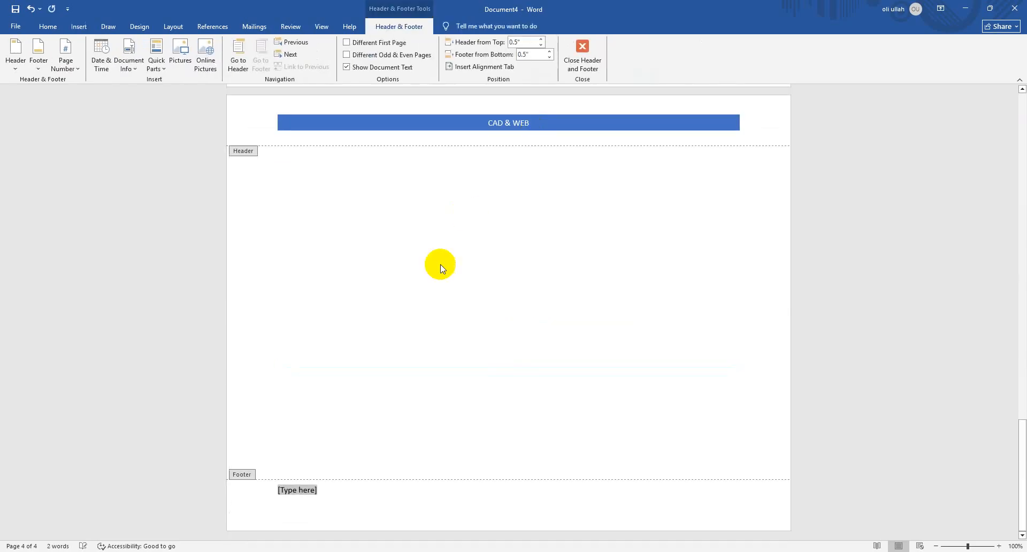
pyautogui.write('c')
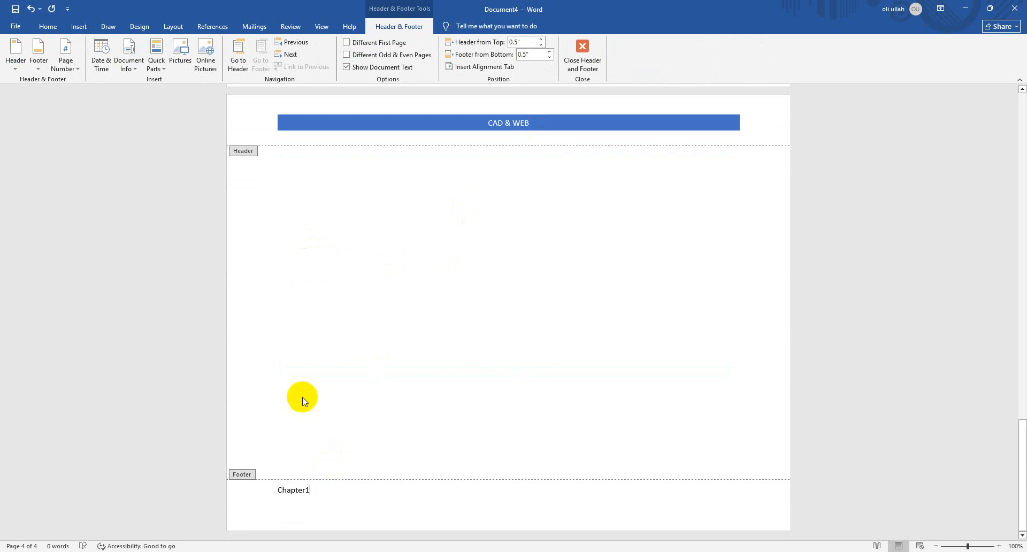
pyautogui.click(582, 51)
pyautogui.scroll(20, 474, 295)
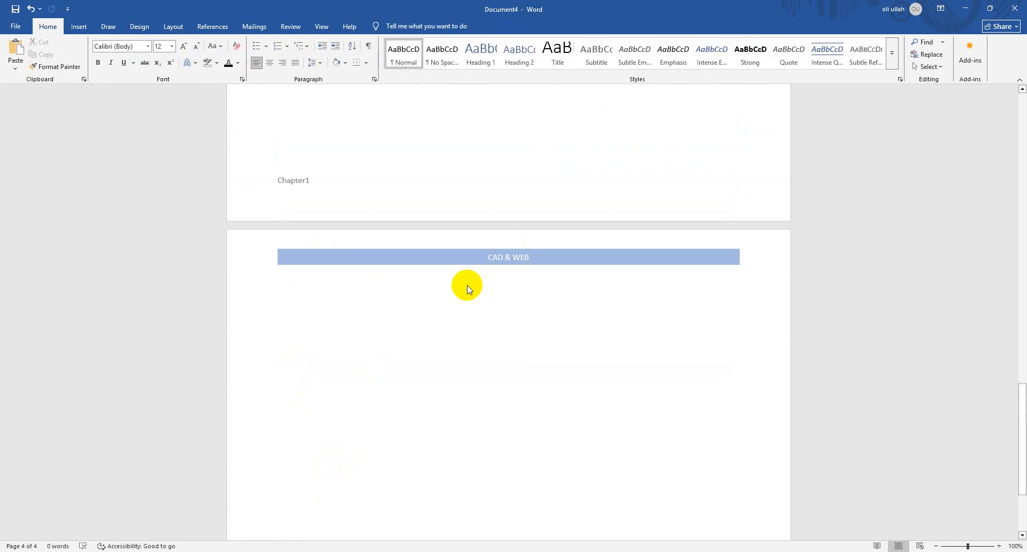
pyautogui.scroll(20, 389, 245)
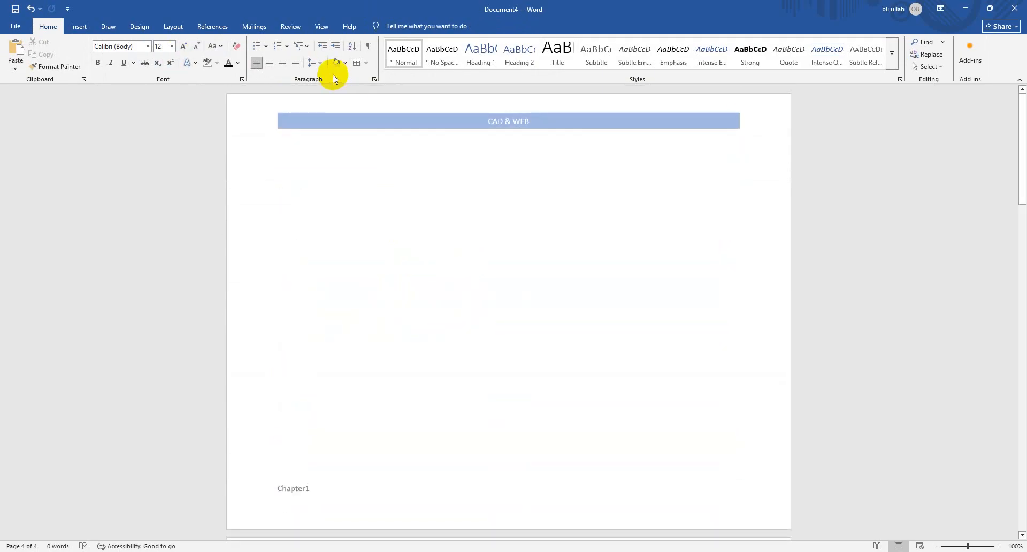
# Undo the last body edit and try the Austin, Grid and Integral cover pages in turn
pyautogui.click(80, 27)
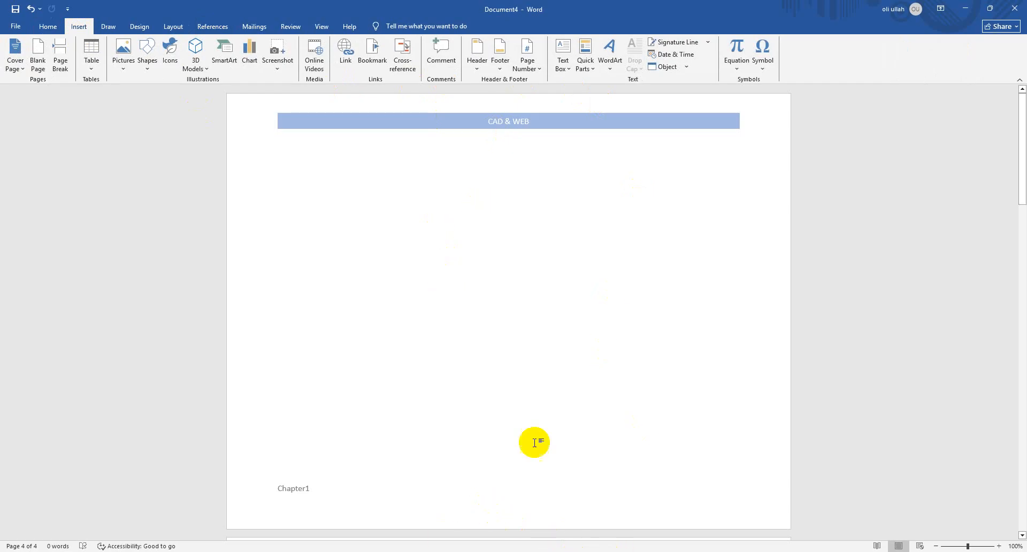
pyautogui.hotkey('ctrl', 'z')
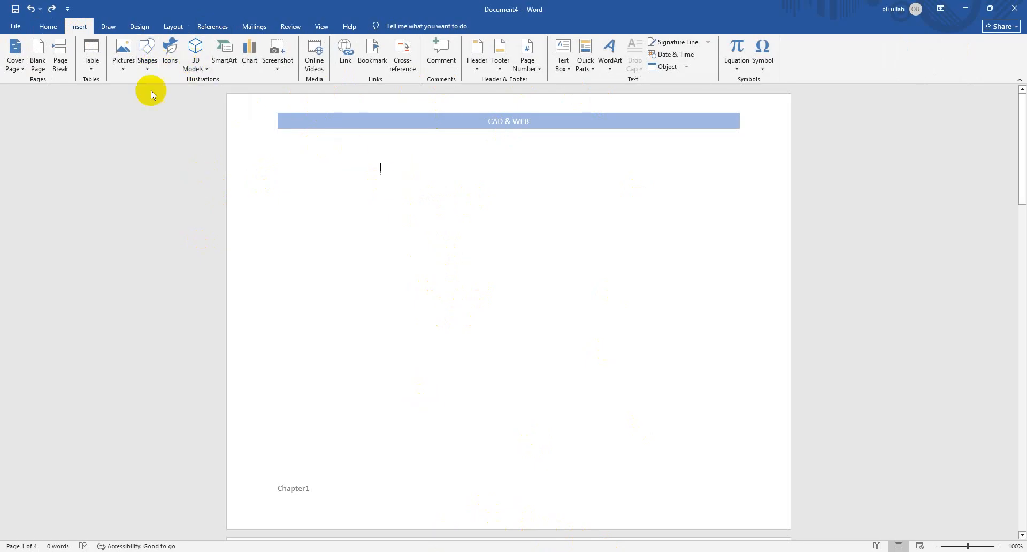
pyautogui.click(21, 50)
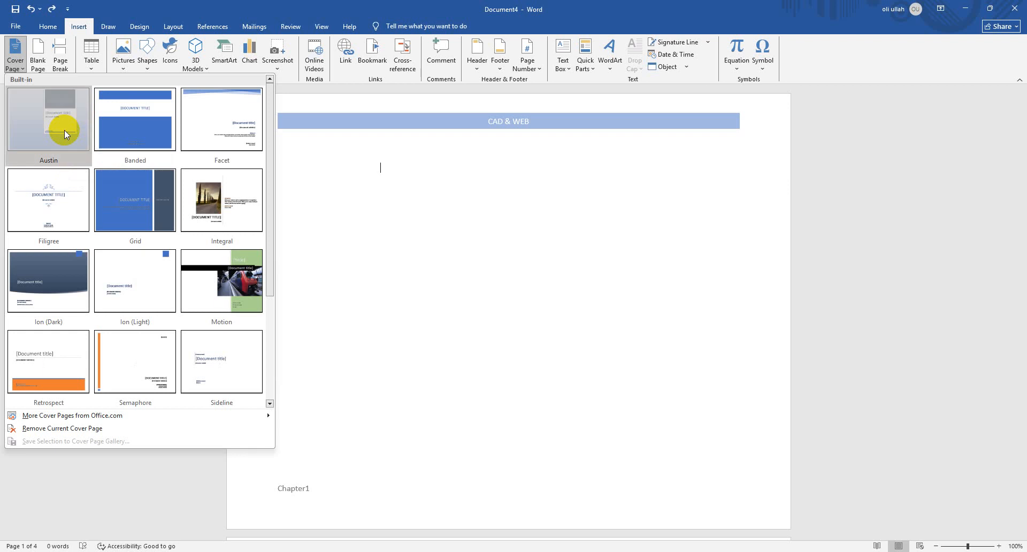
pyautogui.click(64, 130)
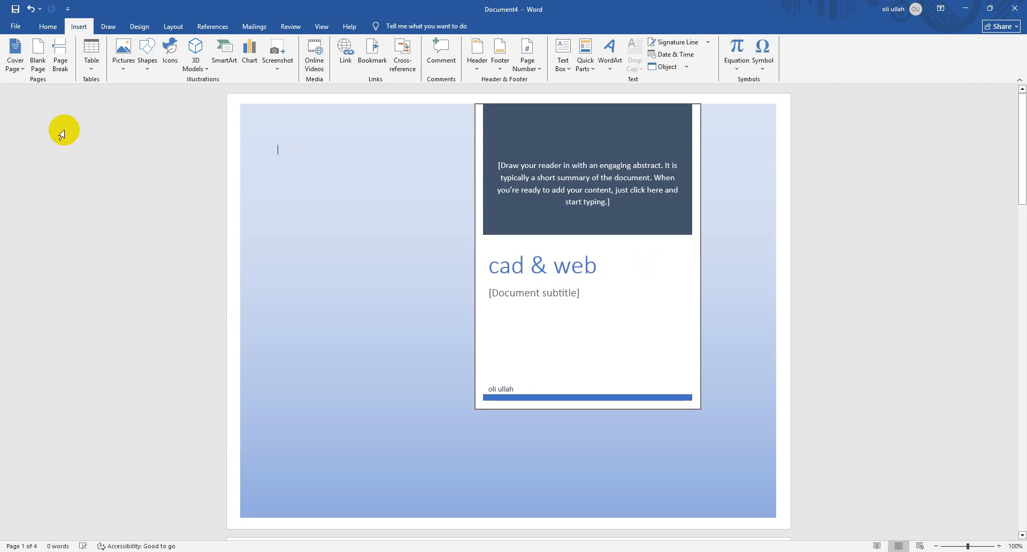
pyautogui.click(23, 73)
pyautogui.click(143, 204)
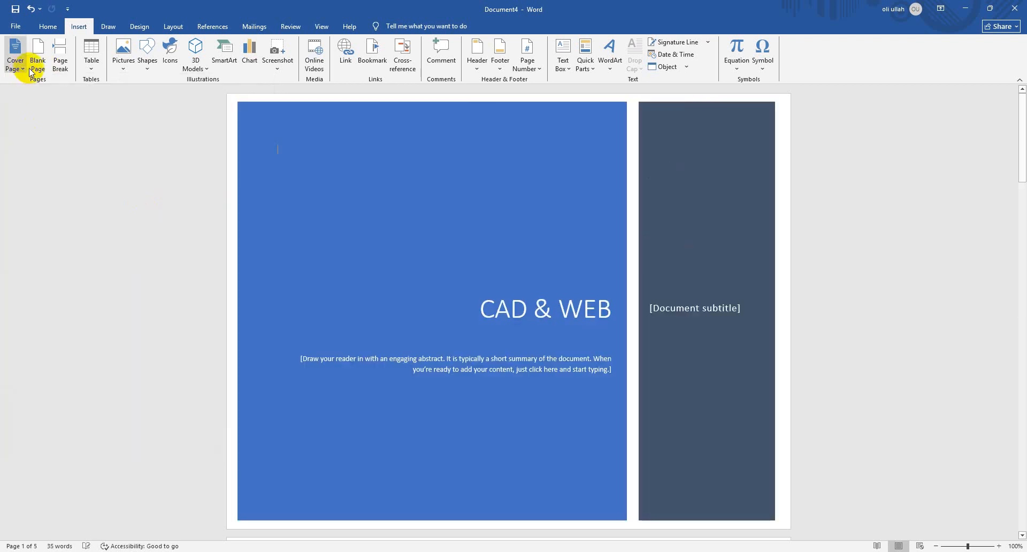
pyautogui.click(27, 68)
pyautogui.click(229, 203)
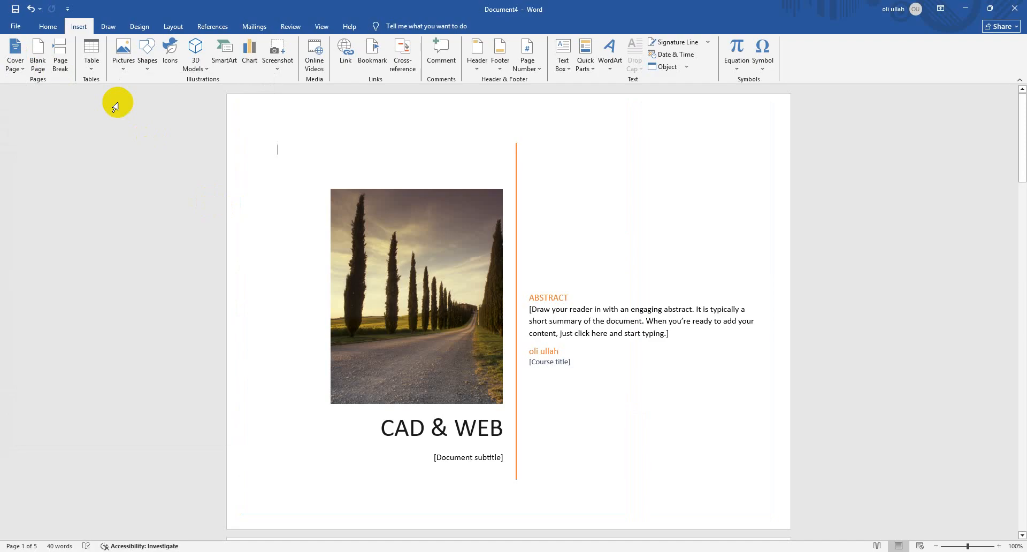
# Replace the Integral cover page with the Austin cover page
pyautogui.click(15, 63)
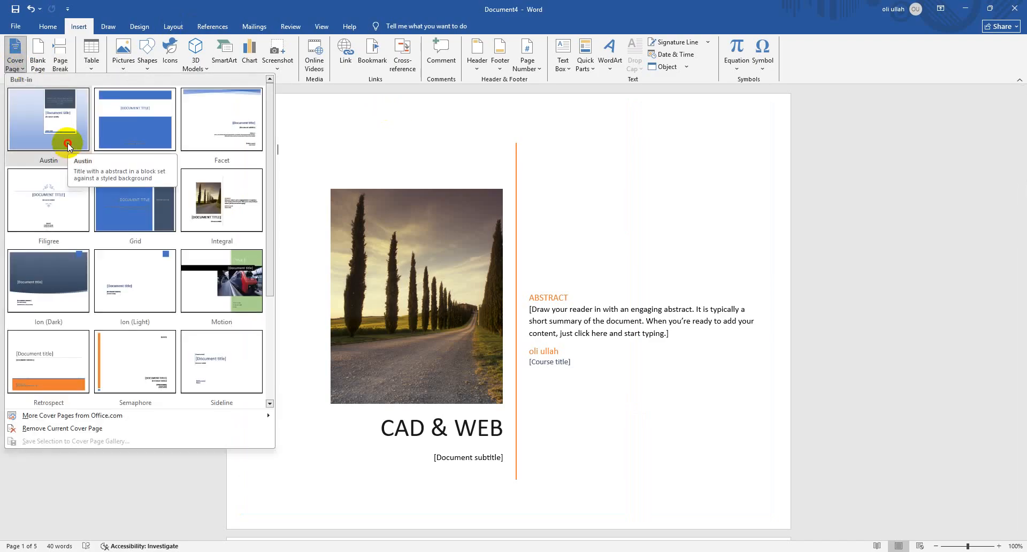
pyautogui.click(67, 143)
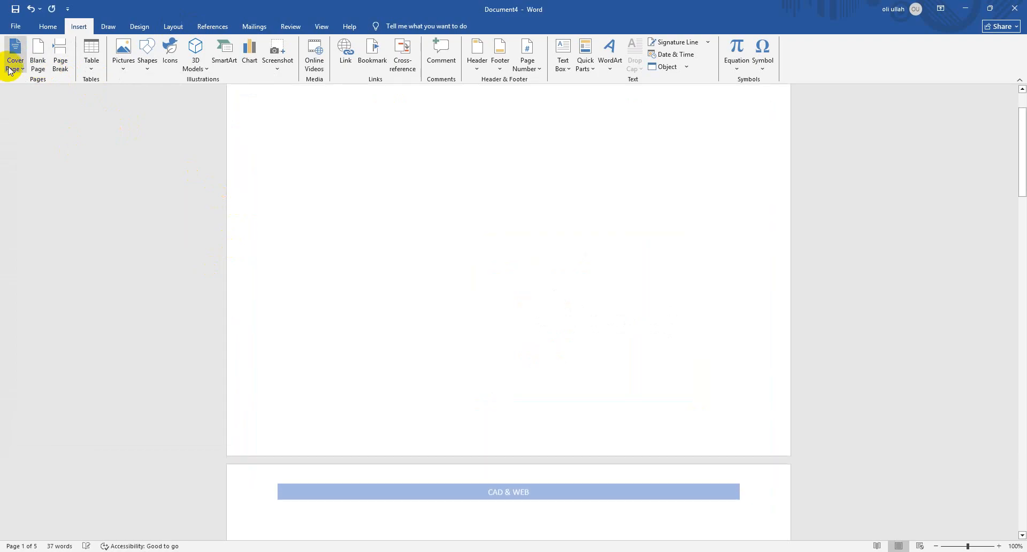
# Try the Integral cover page, then switch the document's cover page back to Austin
pyautogui.click(12, 63)
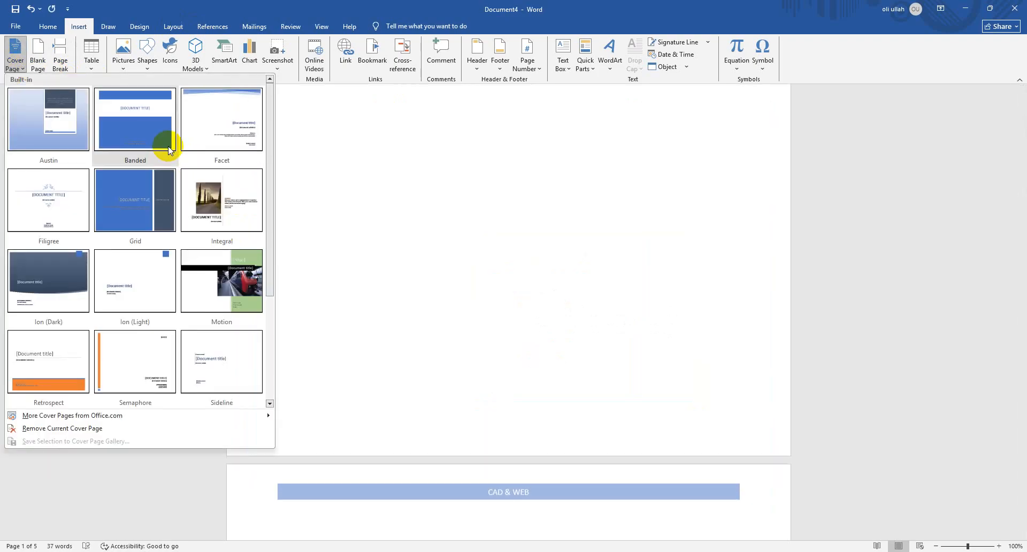
pyautogui.click(631, 244)
pyautogui.hotkey('ctrl', 'z')
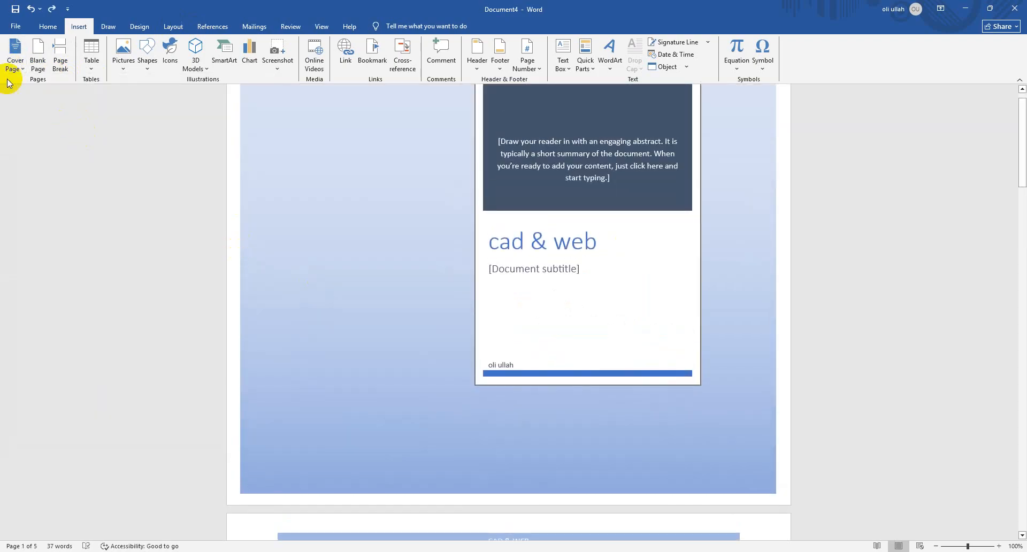
pyautogui.click(14, 63)
pyautogui.click(199, 198)
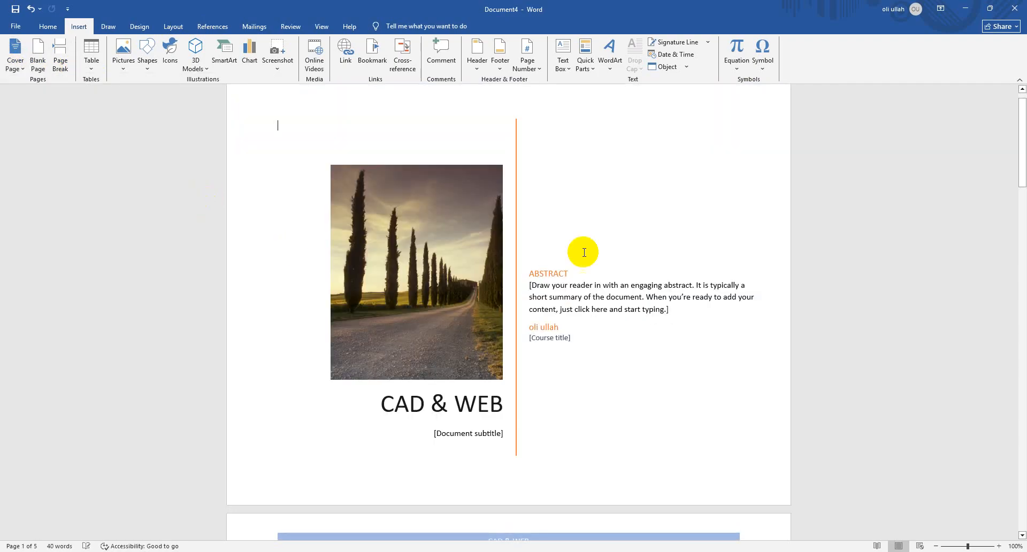
pyautogui.click(12, 65)
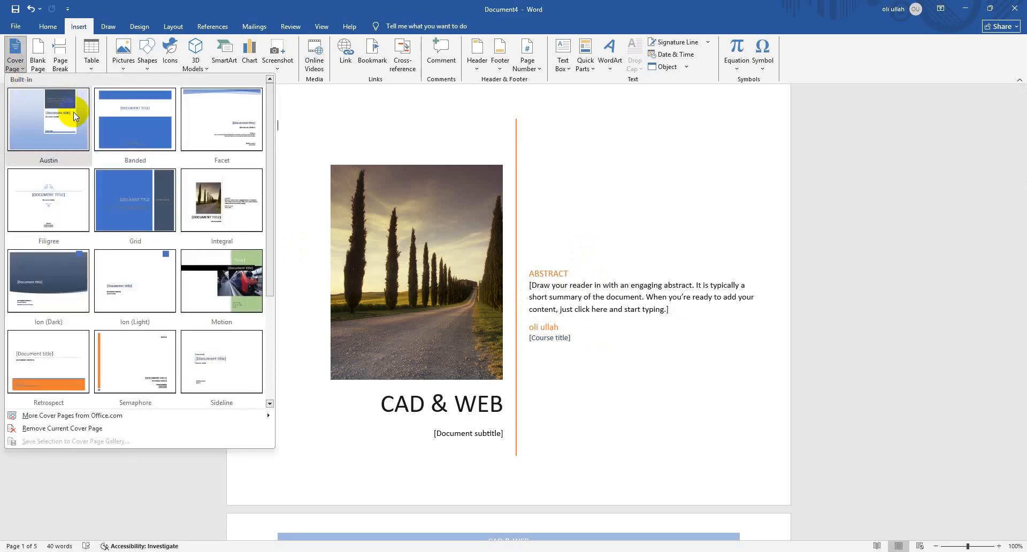
pyautogui.click(70, 109)
pyautogui.scroll(2, 434, 321)
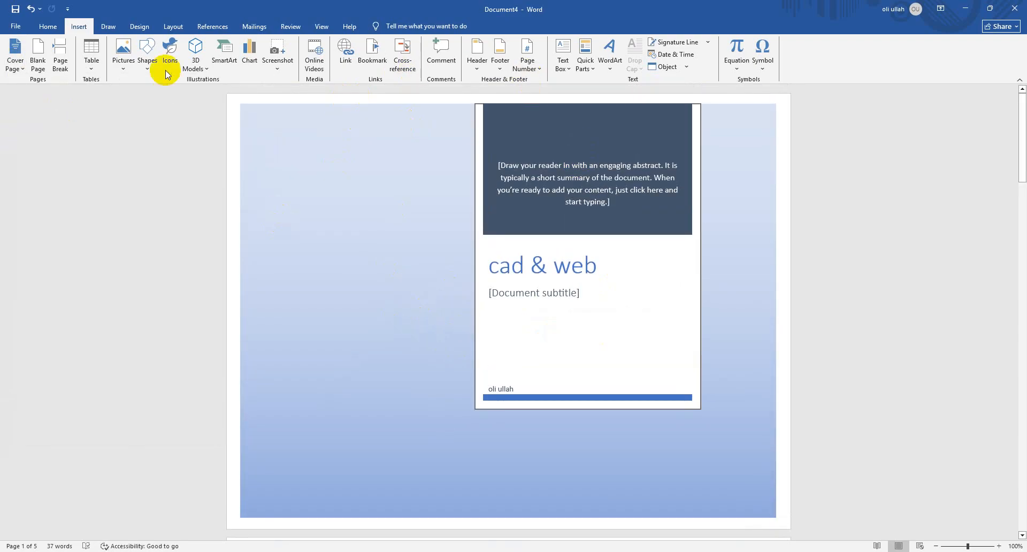
# Apply the Custom 13 theme colour set to the document
pyautogui.click(16, 60)
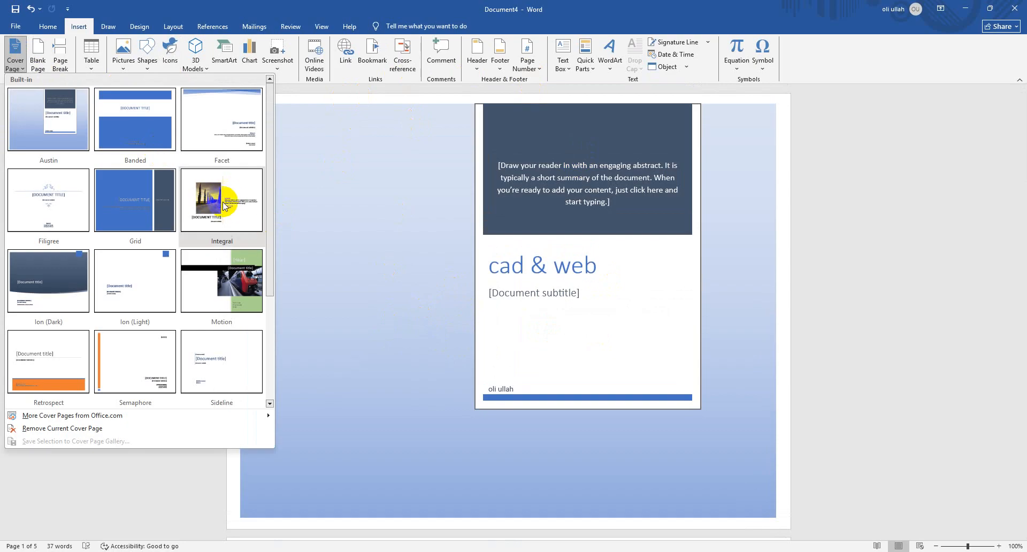
pyautogui.click(937, 63)
pyautogui.click(139, 26)
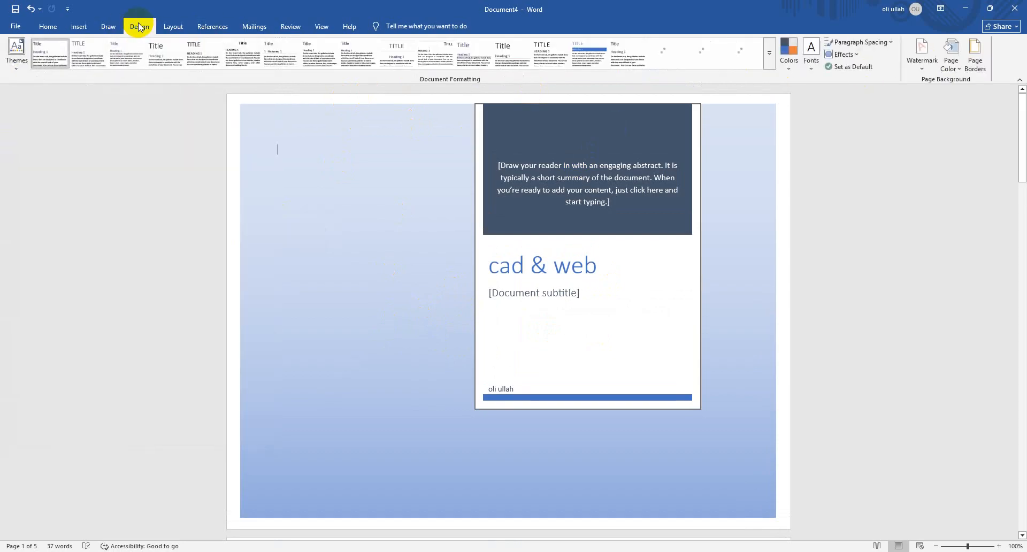
pyautogui.click(789, 39)
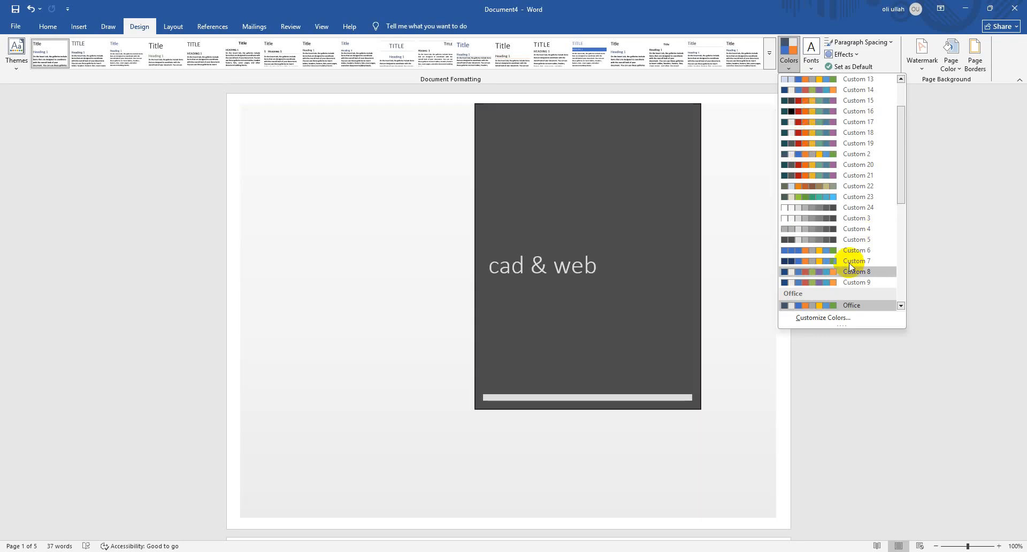
pyautogui.scroll(2, 848, 248)
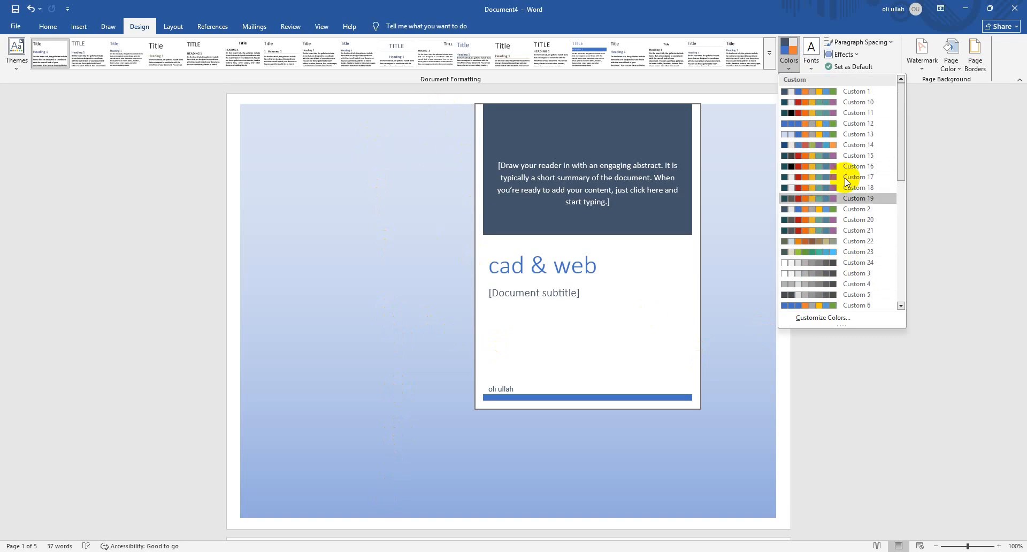
pyautogui.click(832, 136)
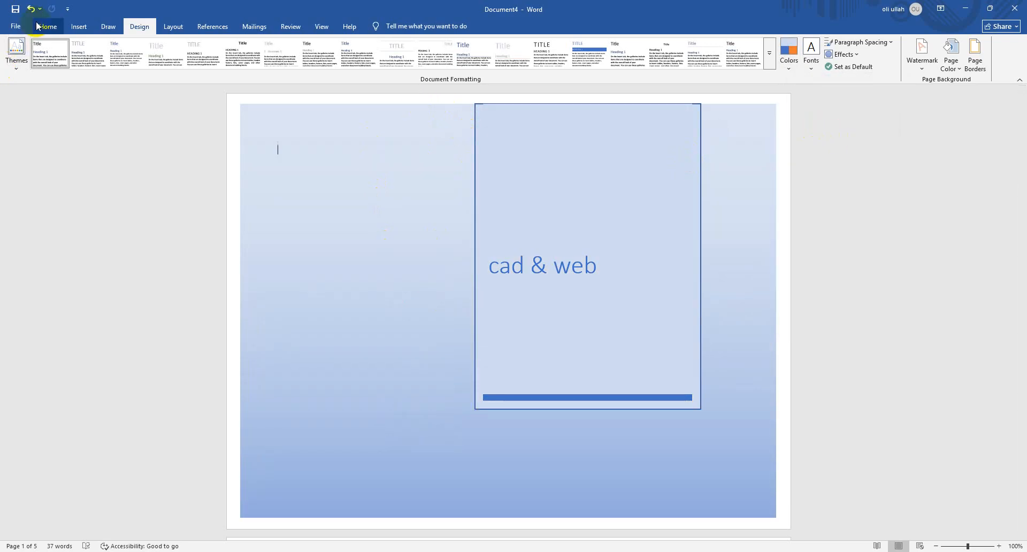
# Remove the current cover page and insert the Banded cover page
pyautogui.click(78, 26)
pyautogui.click(20, 68)
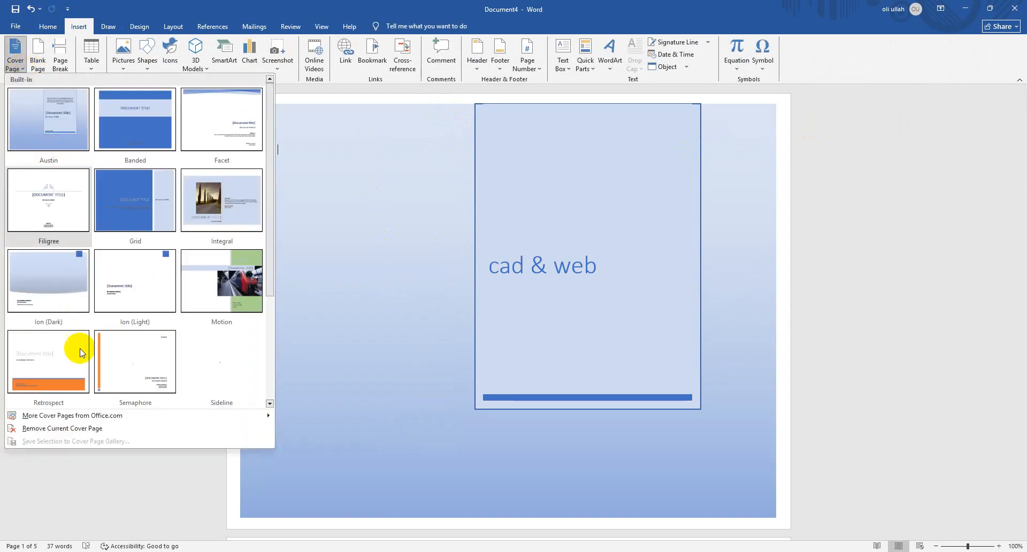
pyautogui.click(71, 428)
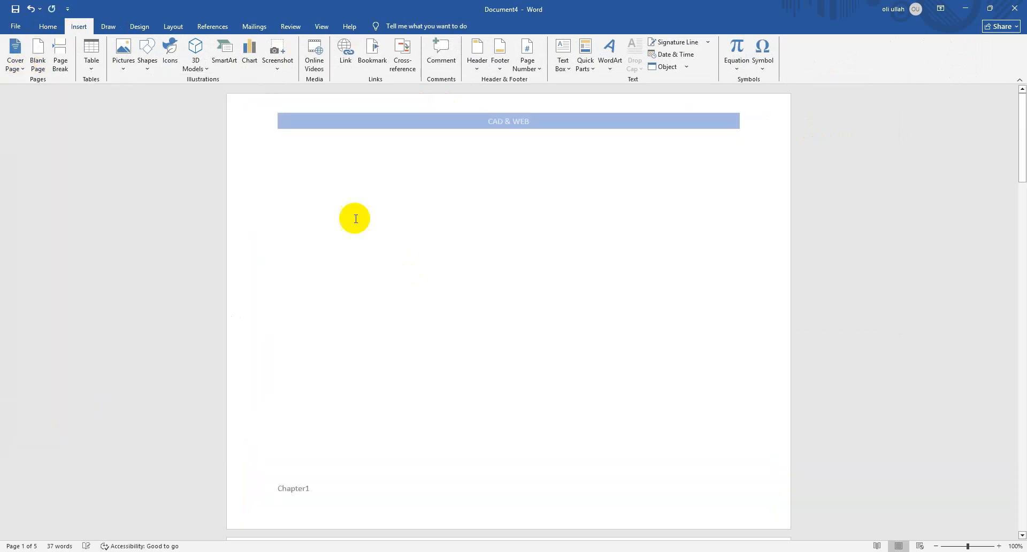
pyautogui.click(15, 74)
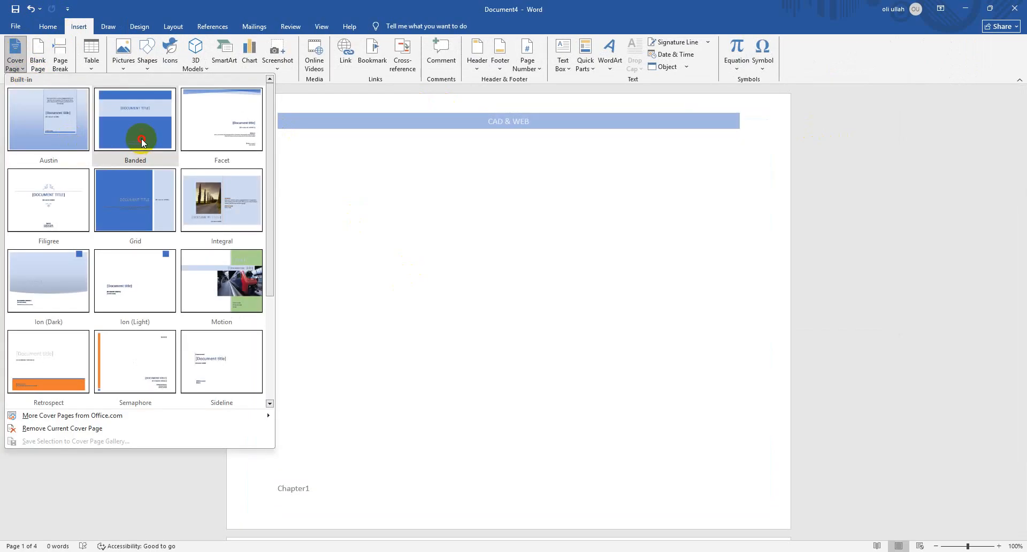
pyautogui.click(141, 139)
# Inspect the title on the Banded cover, then open the page 2 header for editing and close it
pyautogui.click(527, 239)
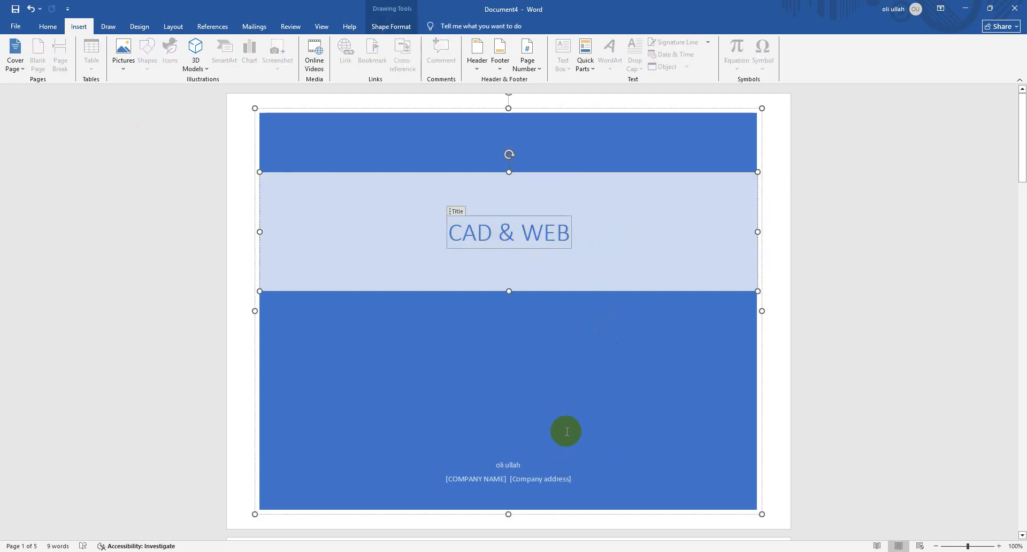
pyautogui.scroll(-5, 412, 382)
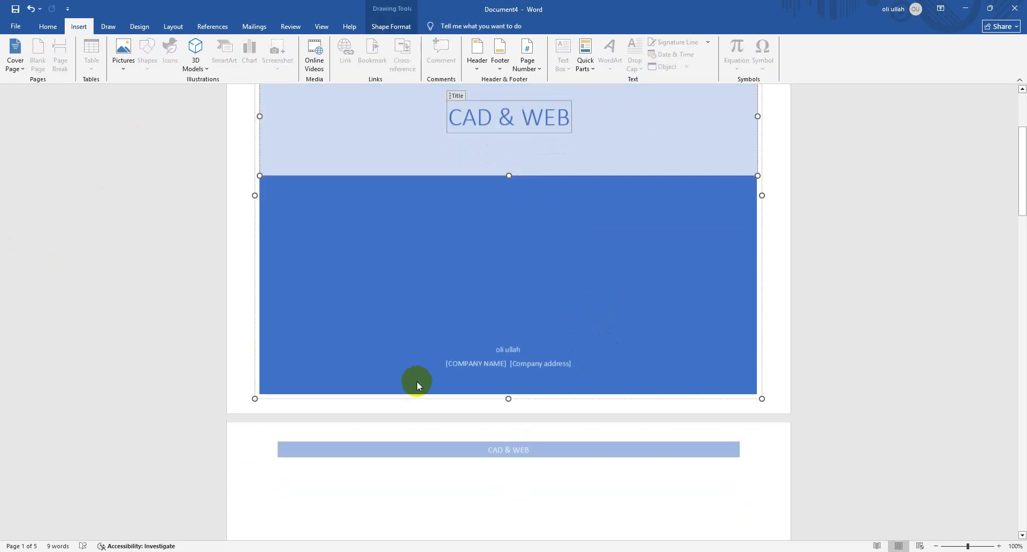
pyautogui.click(525, 393)
pyautogui.doubleClick(524, 393)
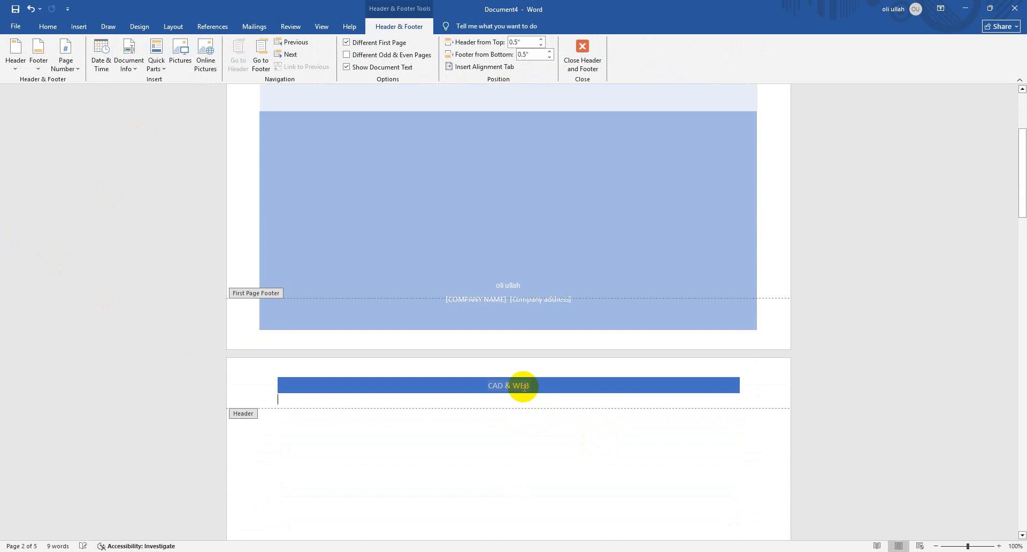
pyautogui.click(583, 54)
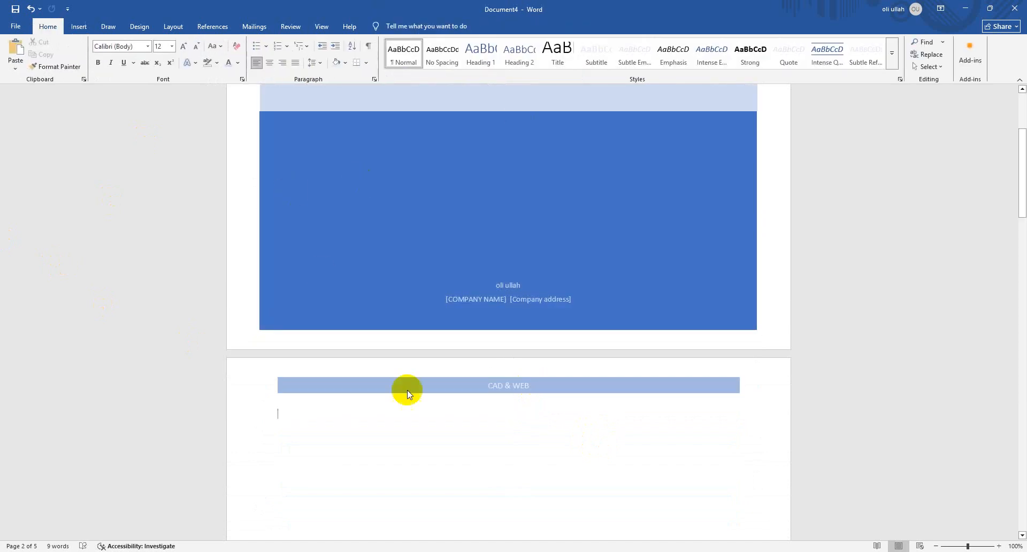
# Remove the existing header and footer from the pages after the cover
pyautogui.click(79, 26)
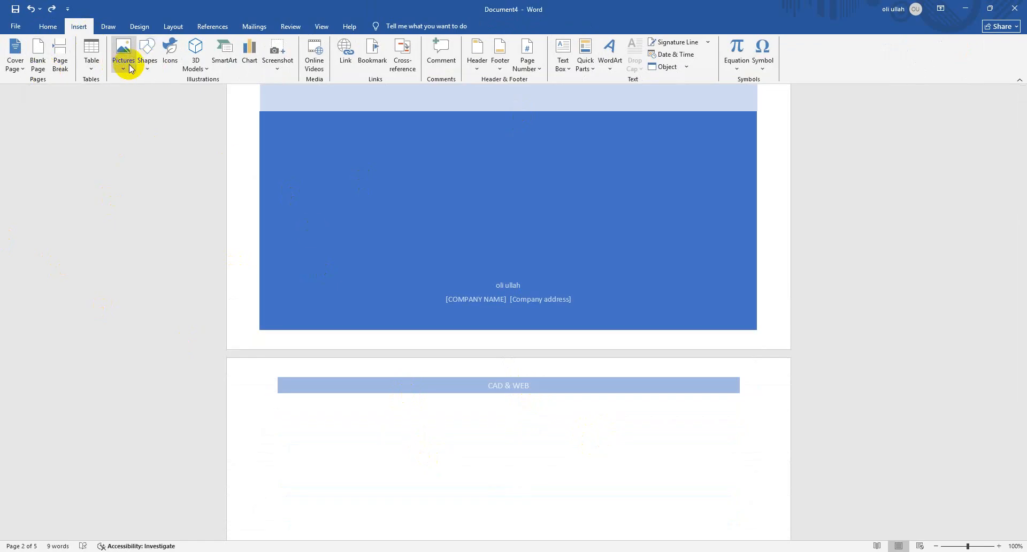
pyautogui.click(535, 306)
pyautogui.click(463, 391)
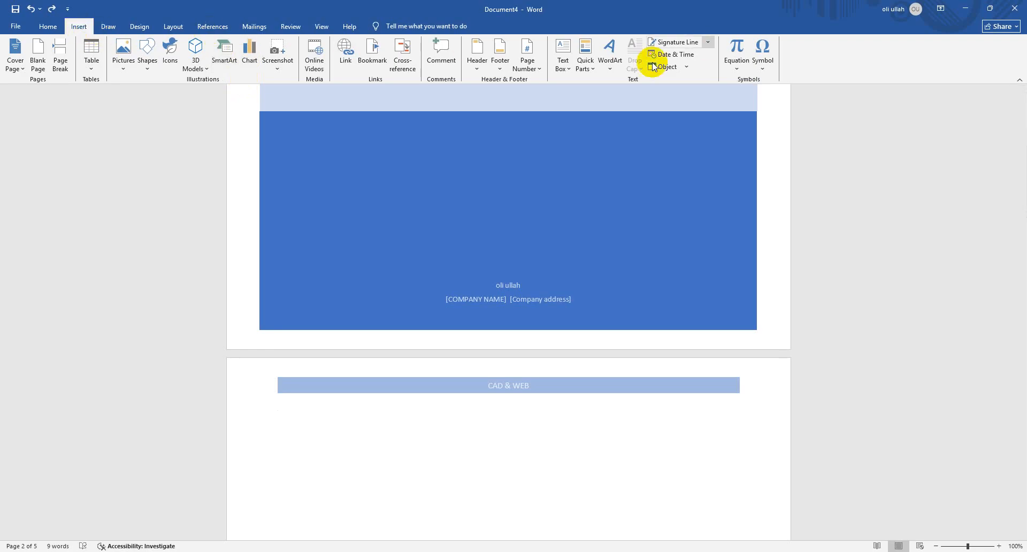
pyautogui.click(483, 65)
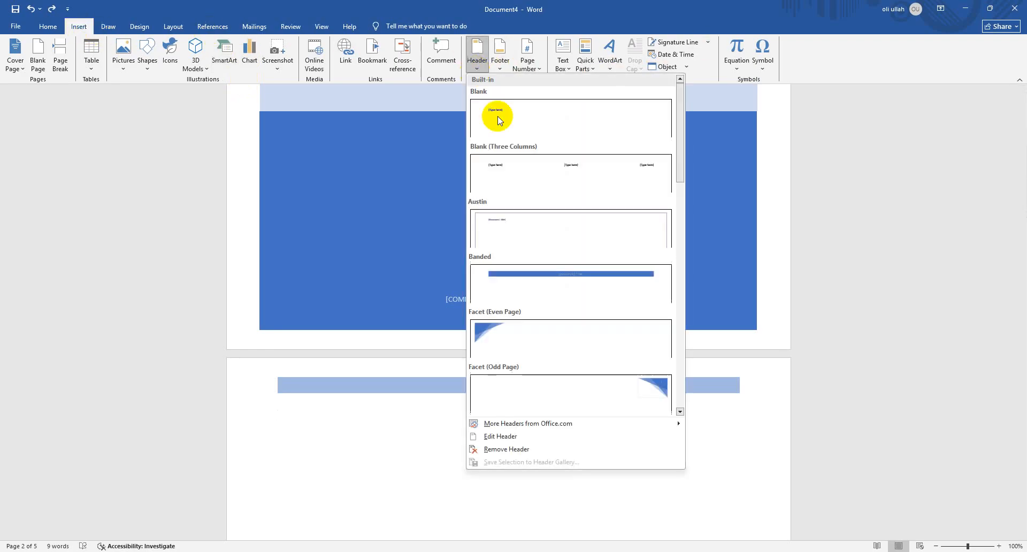
pyautogui.click(556, 449)
pyautogui.click(499, 59)
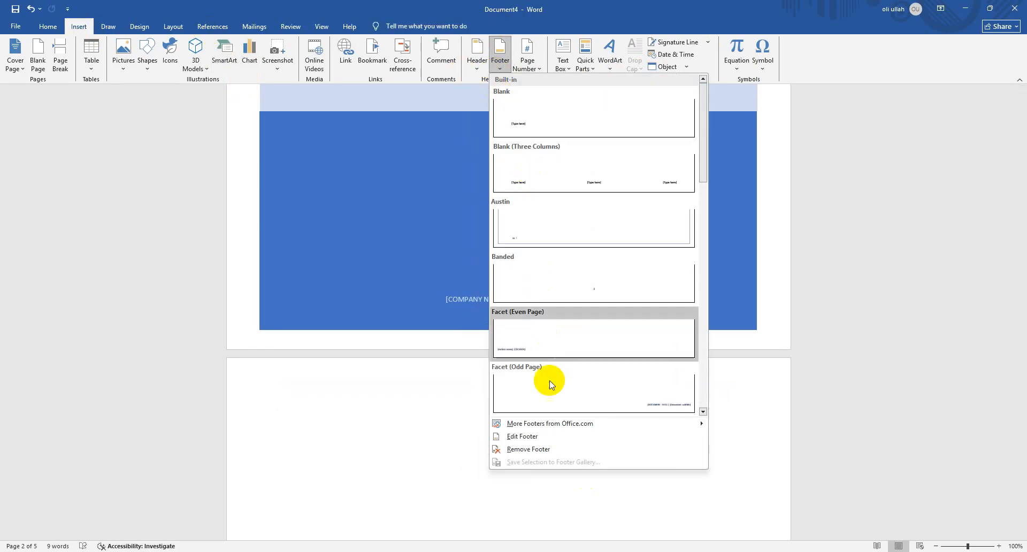
pyautogui.click(545, 448)
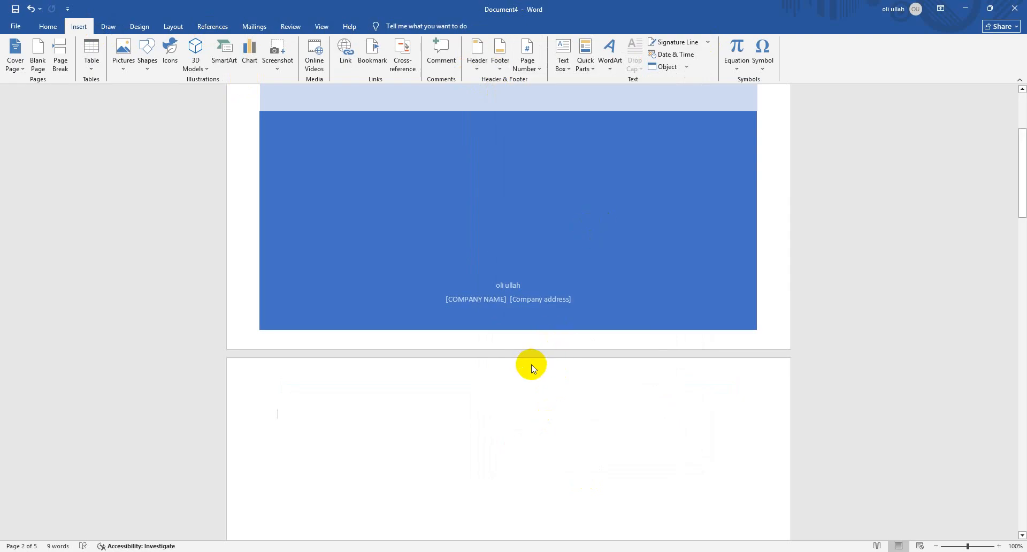
# Open the empty header on page 2 and enter the person's full name
pyautogui.scroll(3, 531, 368)
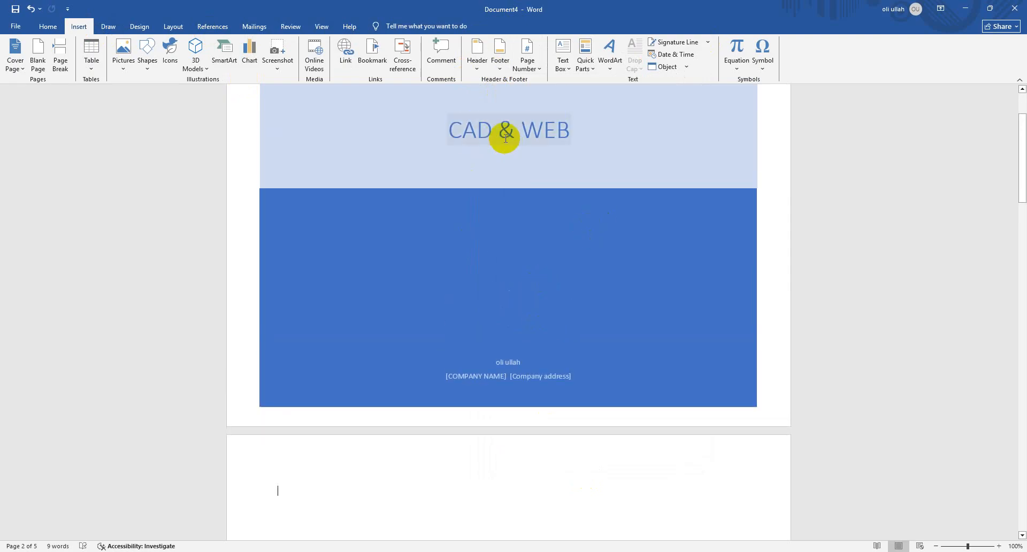
pyautogui.scroll(-1, 503, 405)
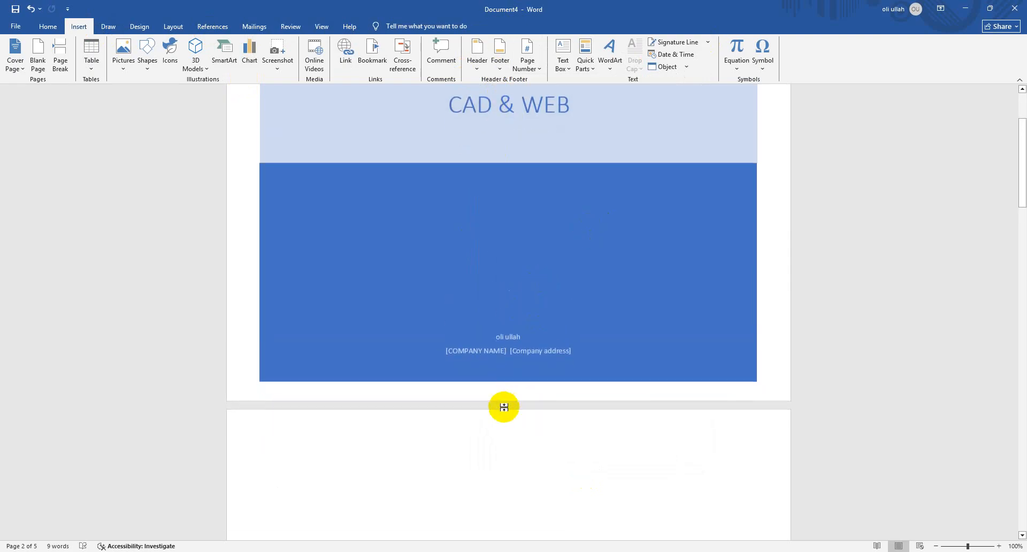
pyautogui.doubleClick(484, 431)
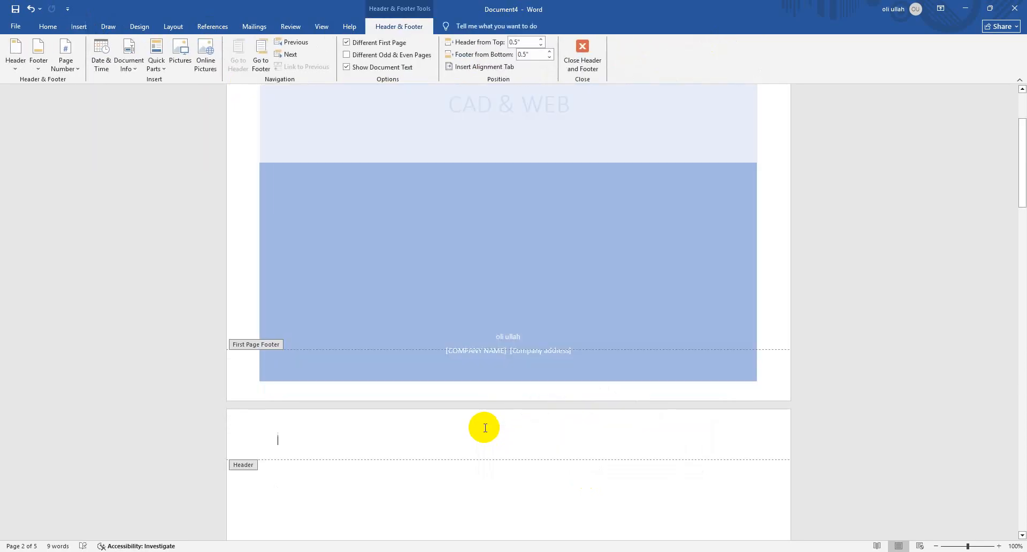
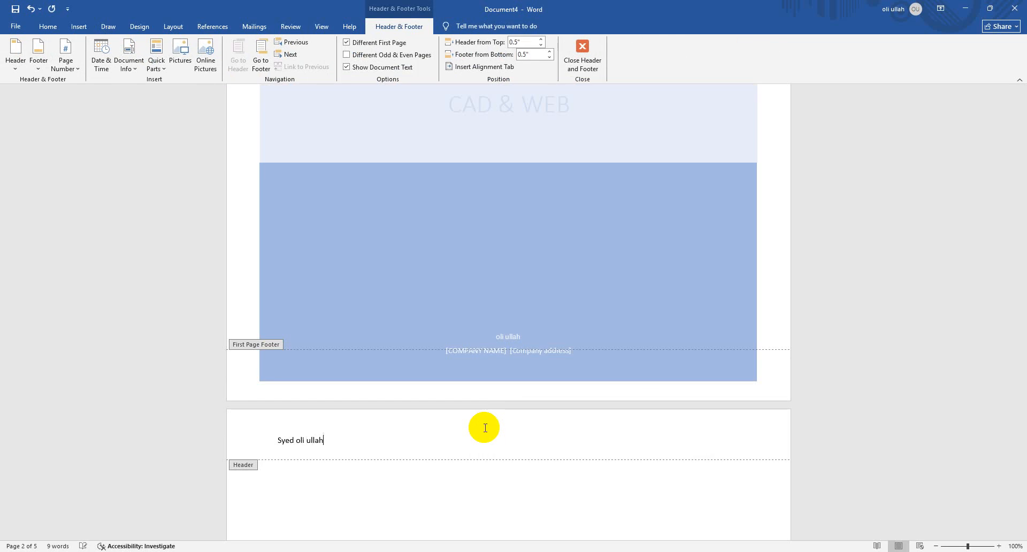
# Centre the header name, set it to 18 pt with a blue text effect, and close header editing
pyautogui.hotkey('ctrl', 'a')
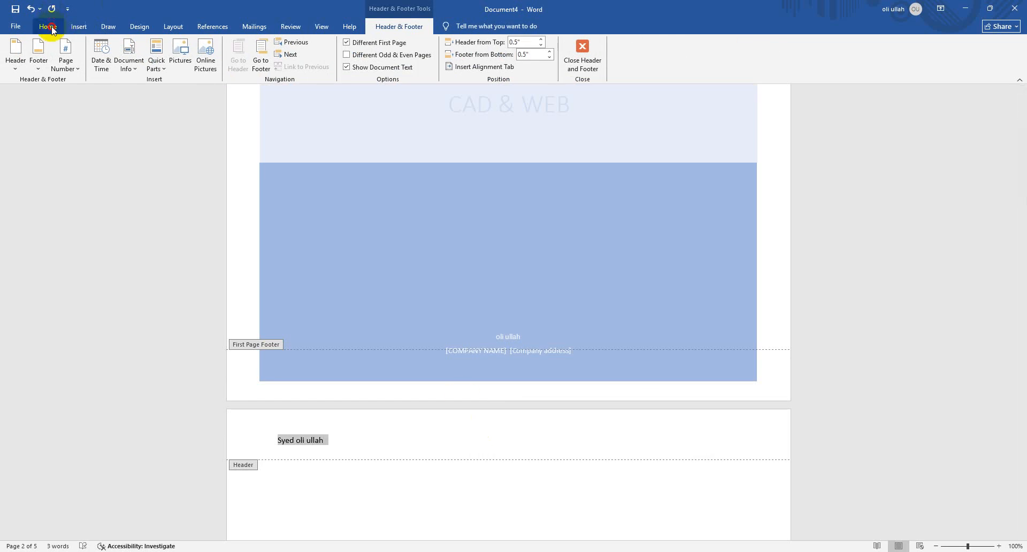
pyautogui.click(48, 27)
pyautogui.click(271, 64)
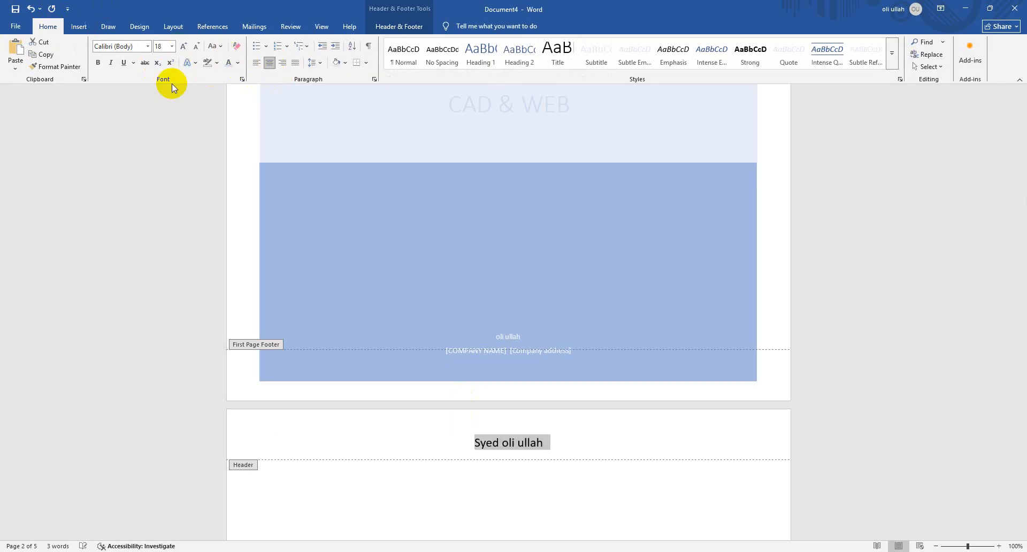
pyautogui.click(187, 64)
pyautogui.click(222, 126)
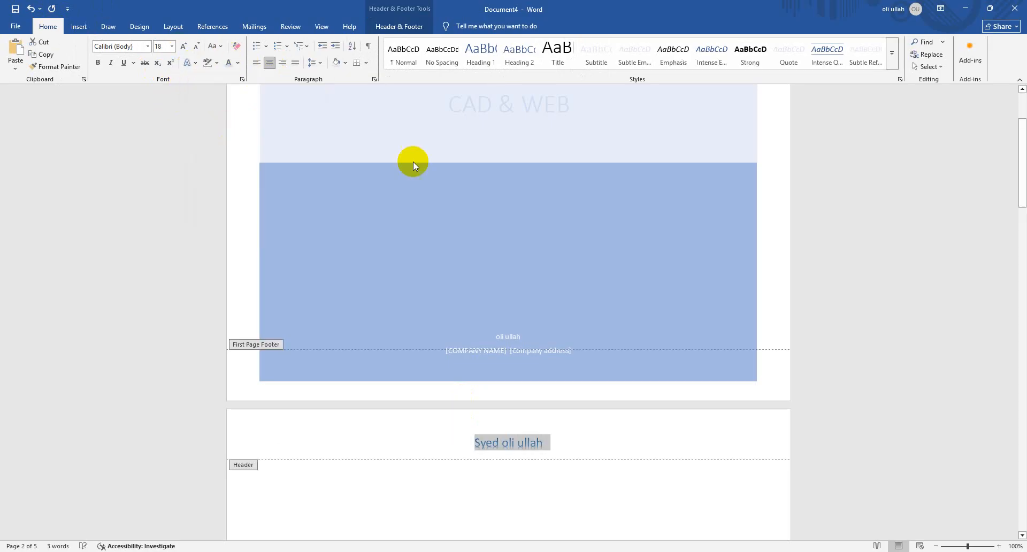
pyautogui.doubleClick(641, 485)
# Check the new header on the pages after the cover and return to the cover page
pyautogui.scroll(-5, 553, 434)
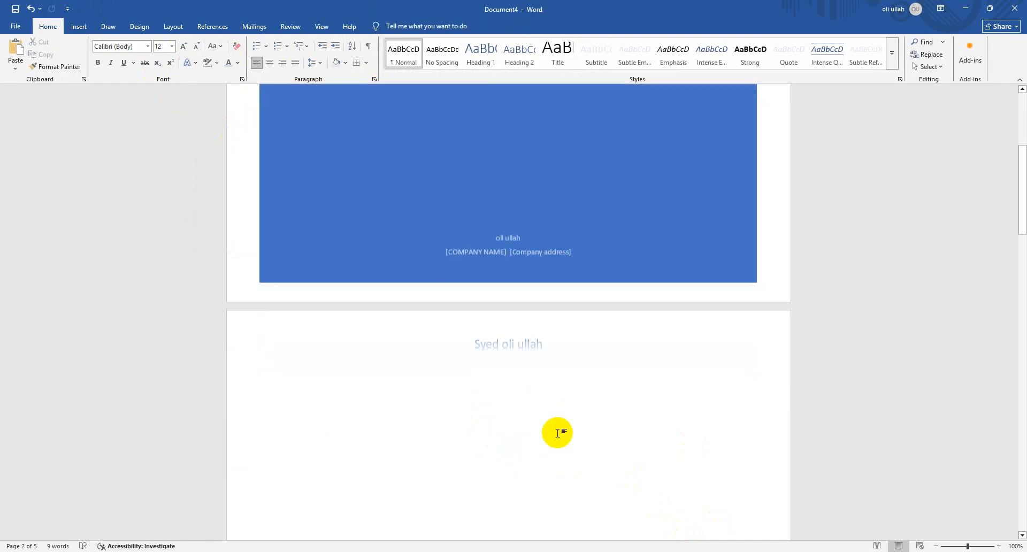
pyautogui.scroll(4, 558, 437)
pyautogui.scroll(-6, 523, 337)
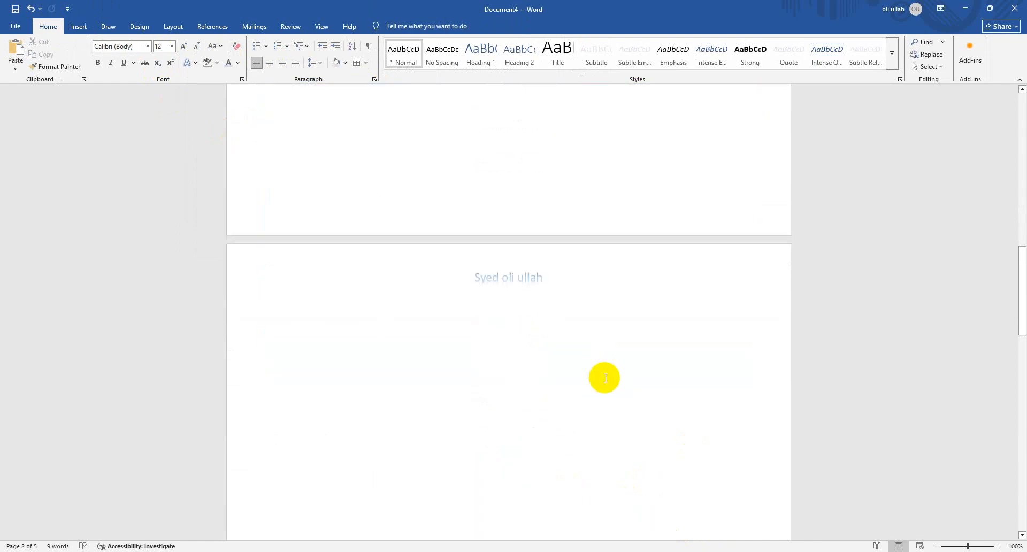
pyautogui.scroll(-3, 604, 379)
pyautogui.scroll(9, 492, 194)
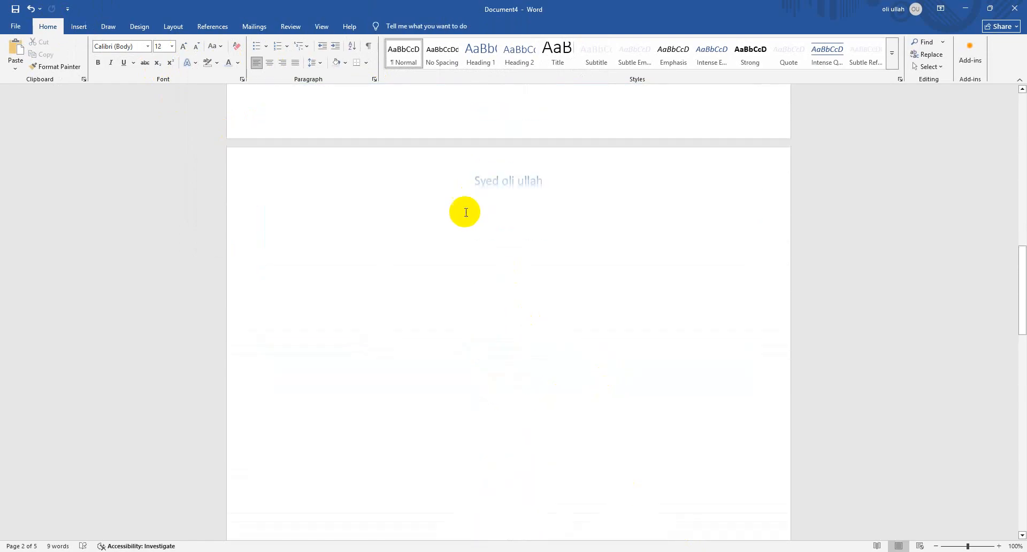
pyautogui.scroll(14, 461, 203)
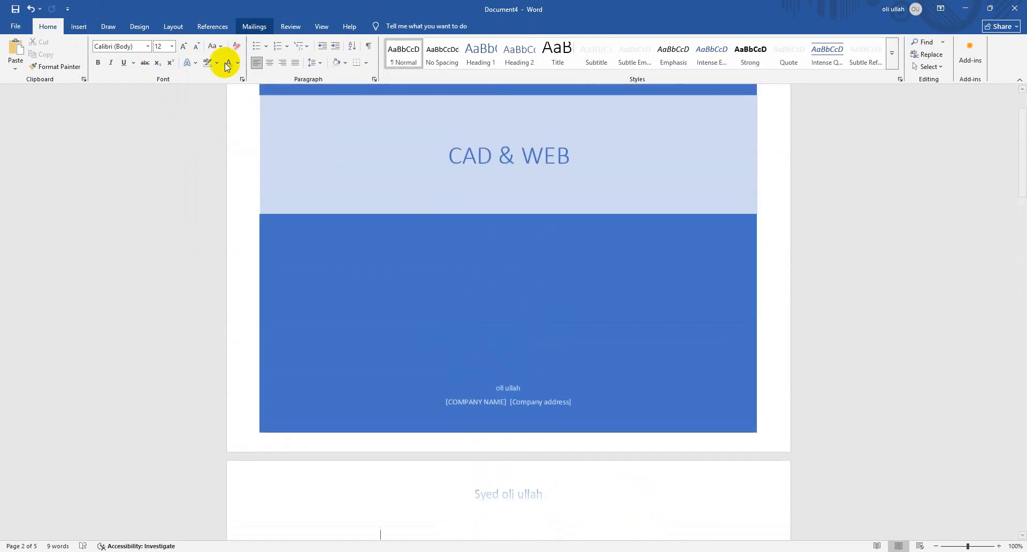
# Replace the page 2 header with the built-in Facet (Odd Page) design and close header editing
pyautogui.click(80, 27)
pyautogui.click(527, 63)
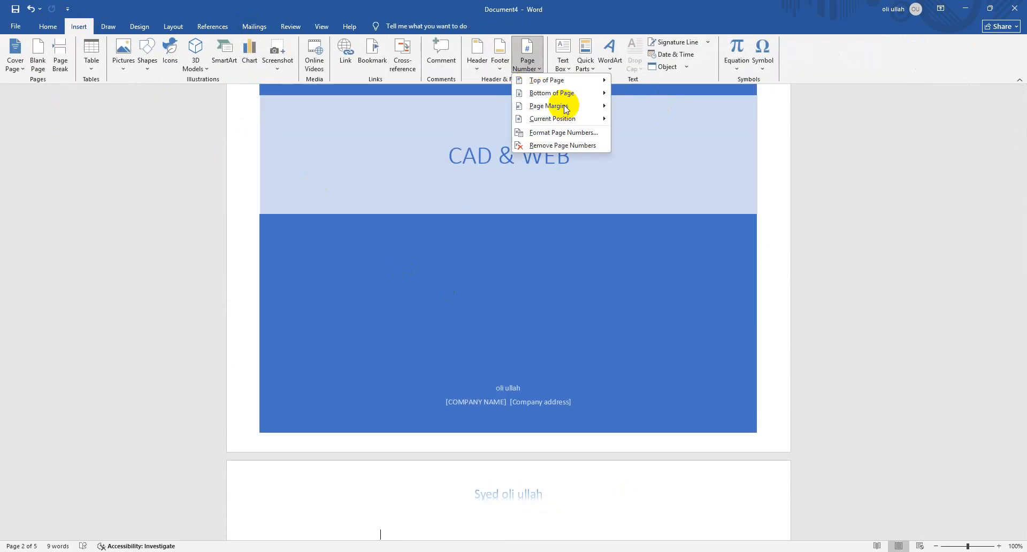
pyautogui.click(481, 57)
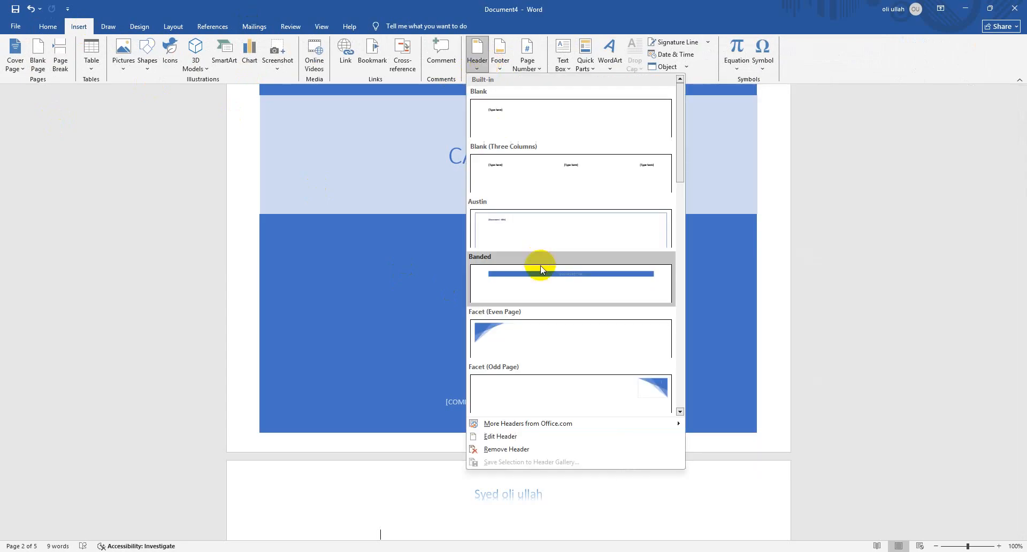
pyautogui.scroll(-5, 575, 301)
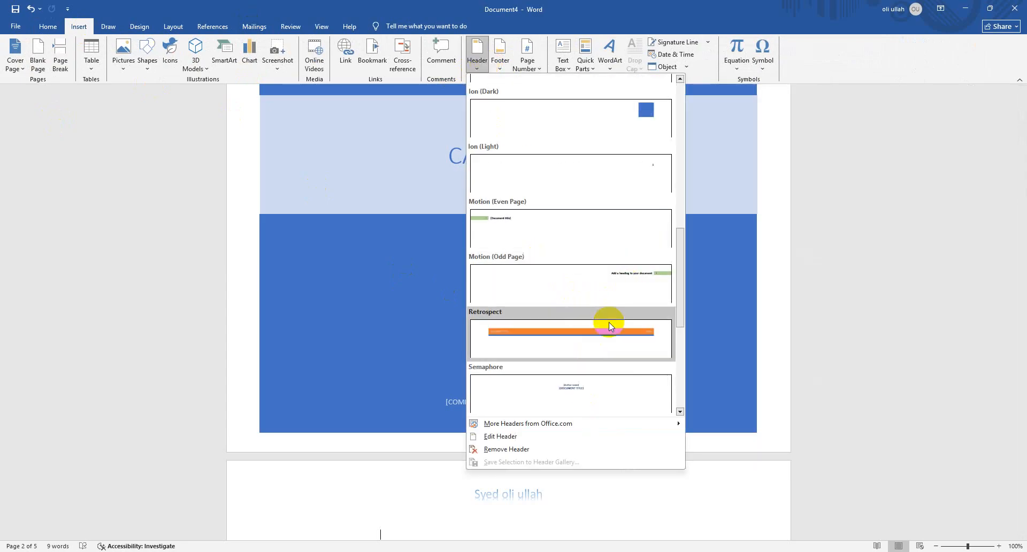
pyautogui.scroll(6, 609, 224)
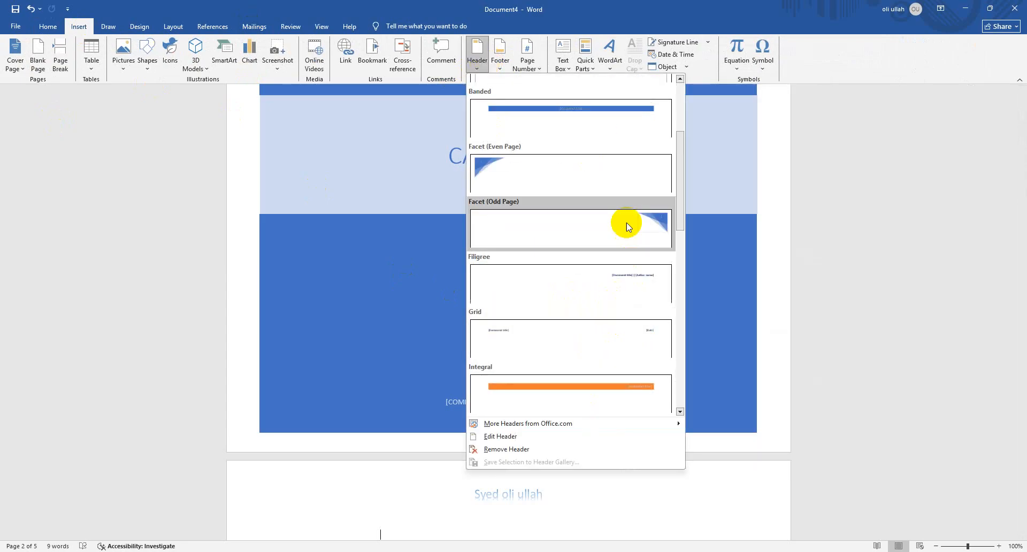
pyautogui.scroll(3, 631, 251)
pyautogui.scroll(-3, 634, 294)
pyautogui.click(635, 237)
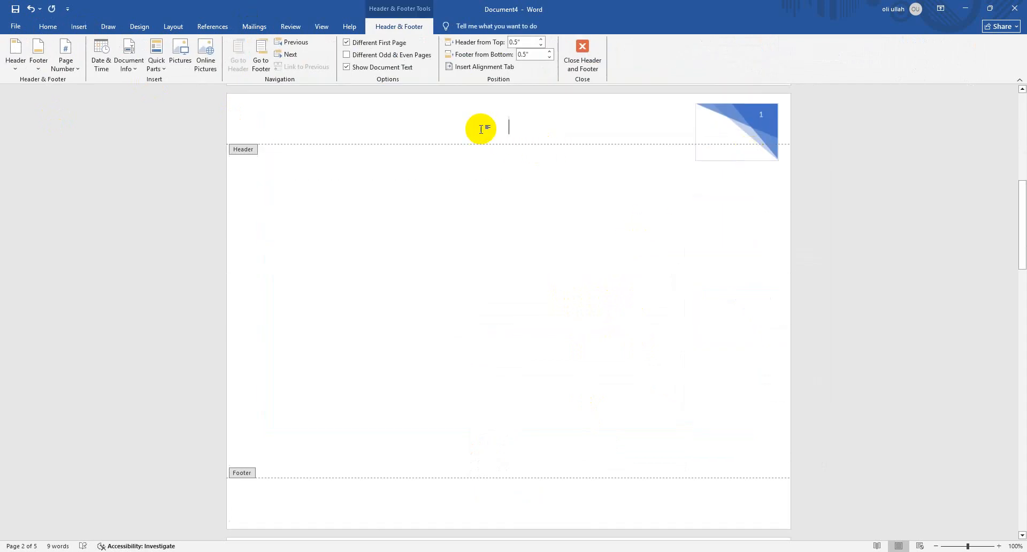
pyautogui.click(580, 69)
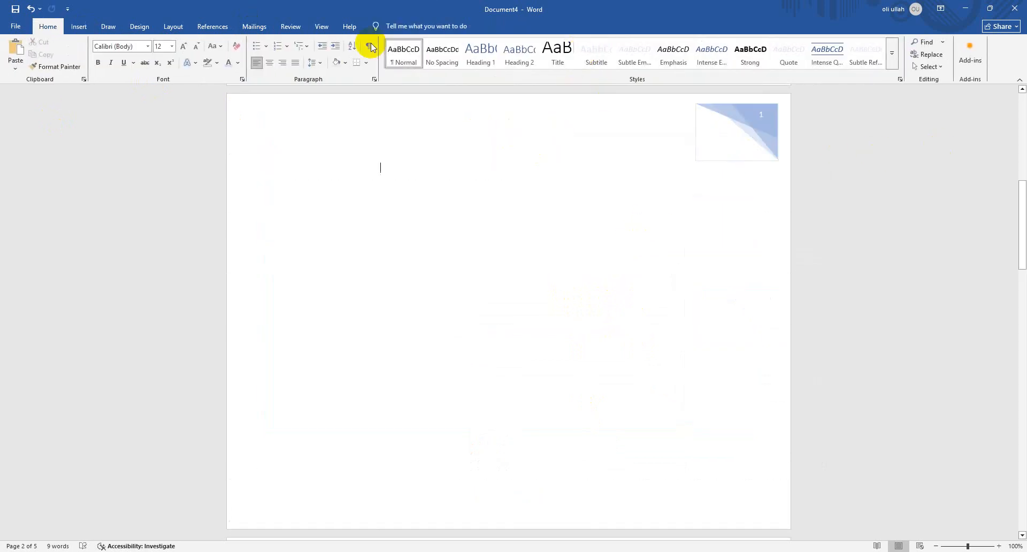
# Insert an Accent Bar, Left page number in the page margins and close header and footer editing
pyautogui.click(78, 26)
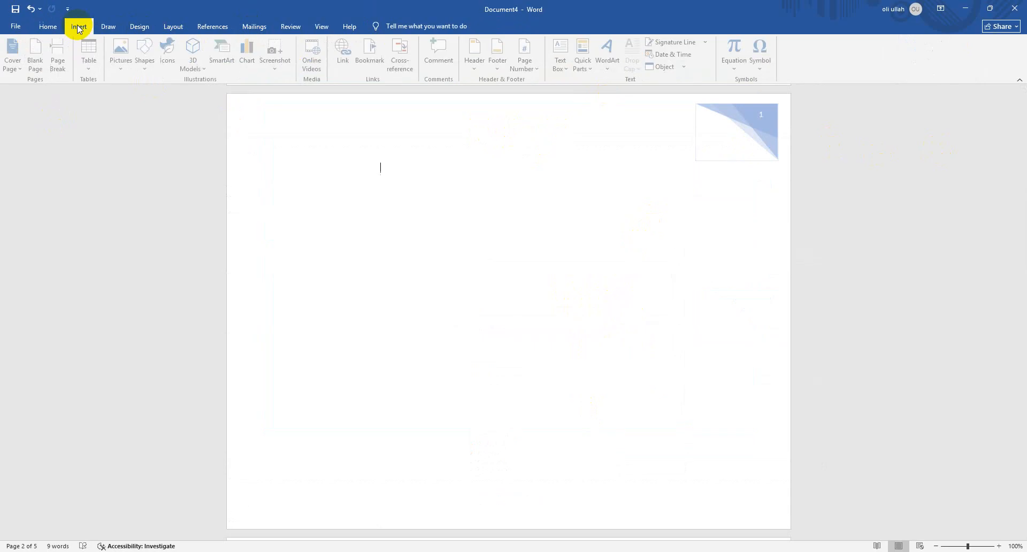
pyautogui.click(527, 60)
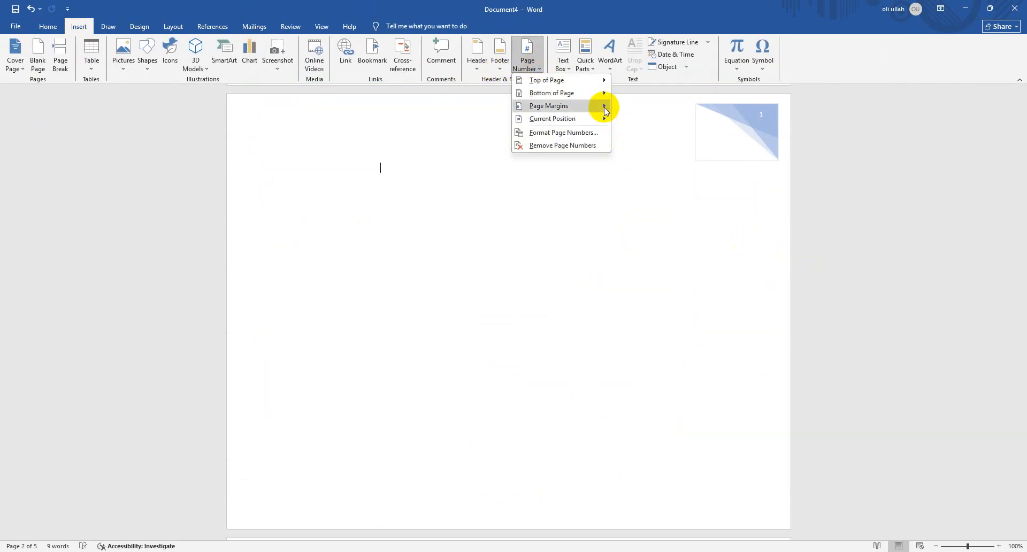
pyautogui.moveTo(602, 105)
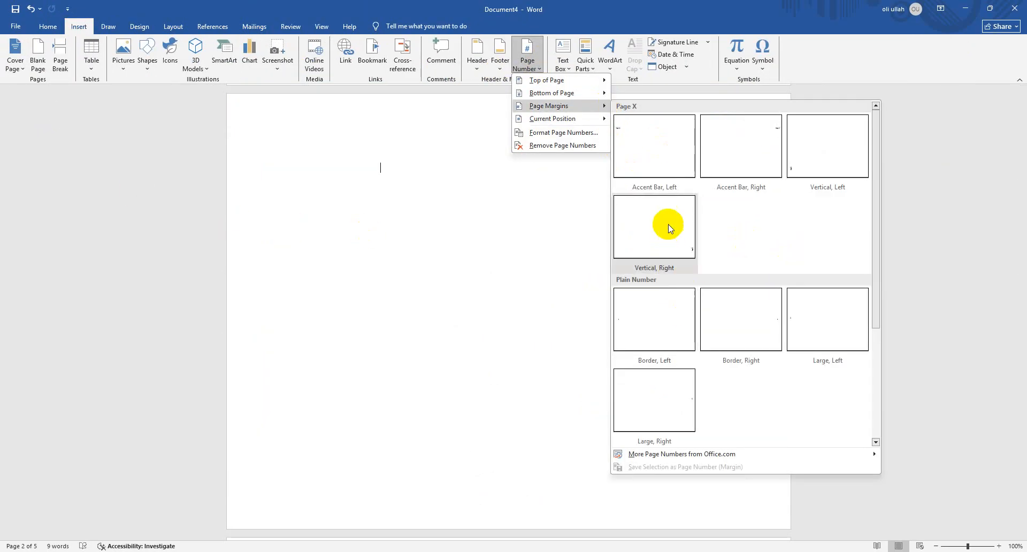
pyautogui.click(665, 174)
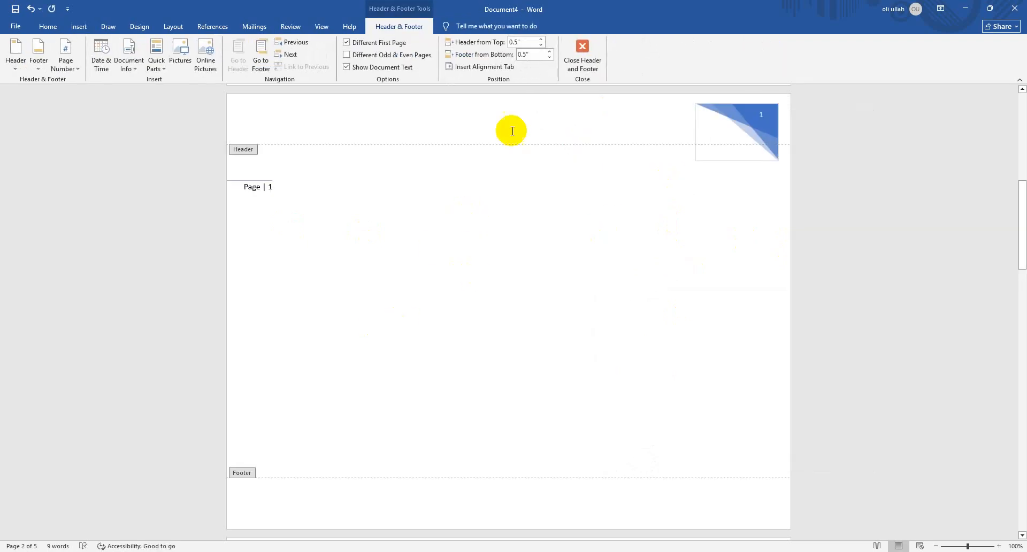
pyautogui.click(581, 58)
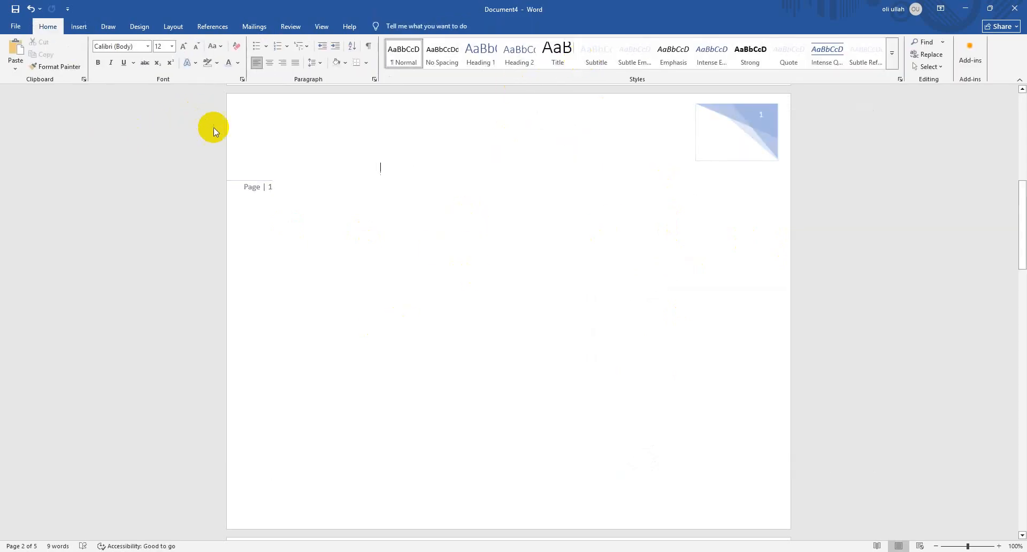
# Remove the header and the margin page numbers from the pages after the cover
pyautogui.click(80, 27)
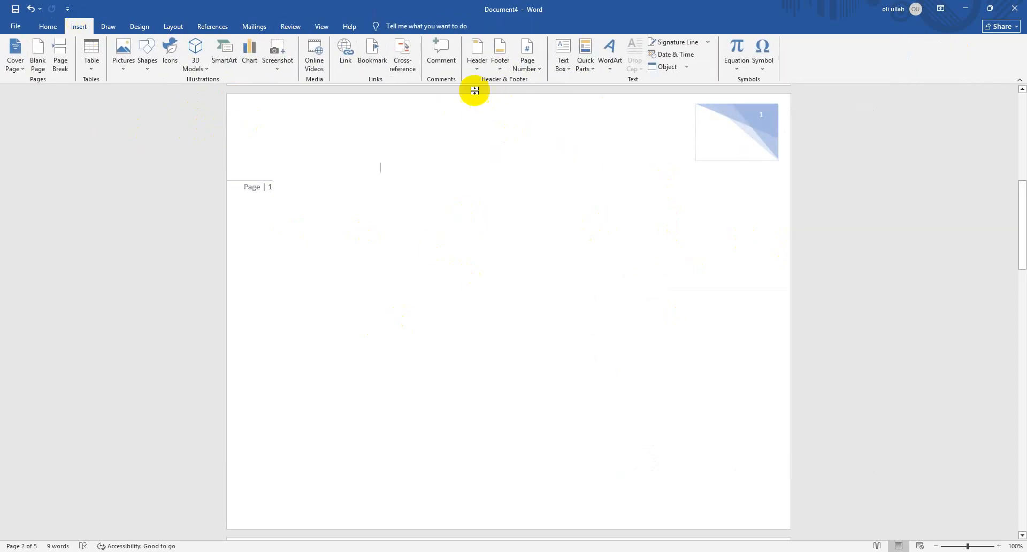
pyautogui.click(478, 54)
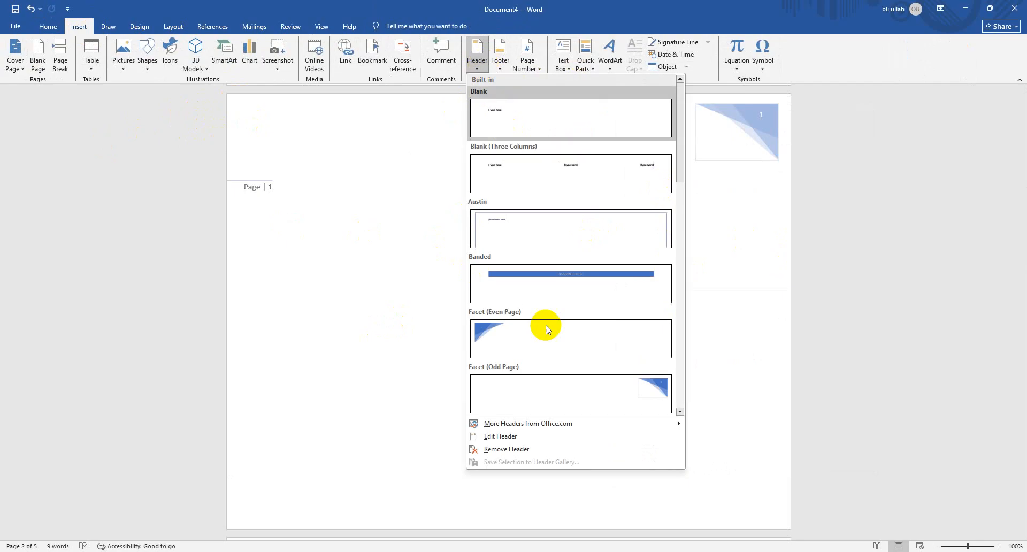
pyautogui.click(549, 449)
pyautogui.click(497, 70)
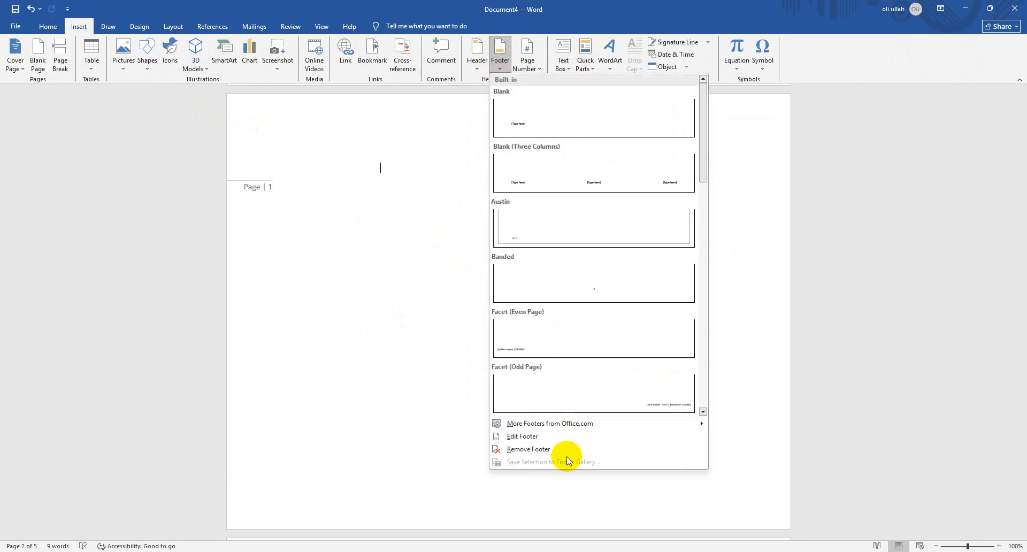
pyautogui.click(556, 440)
pyautogui.click(559, 148)
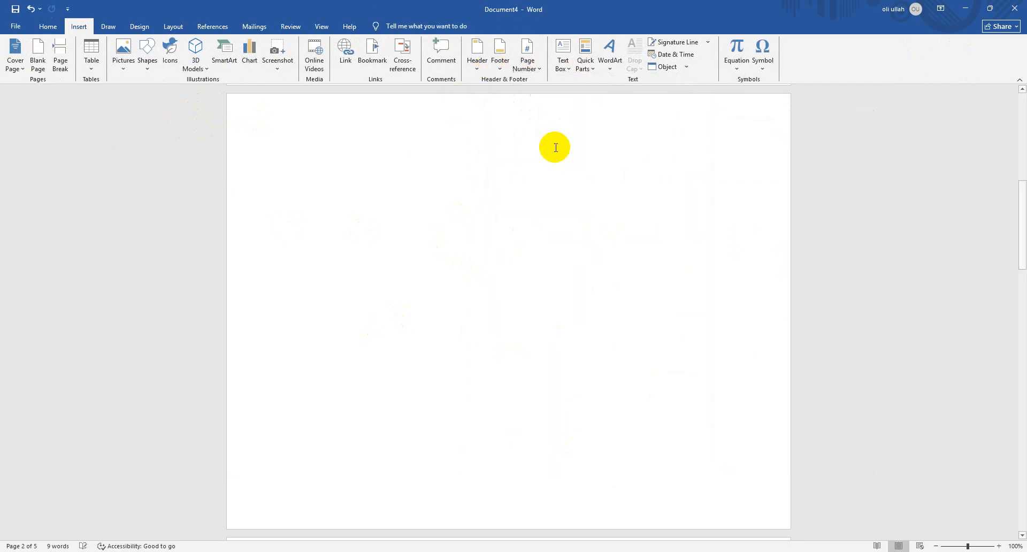
pyautogui.scroll(3, 523, 202)
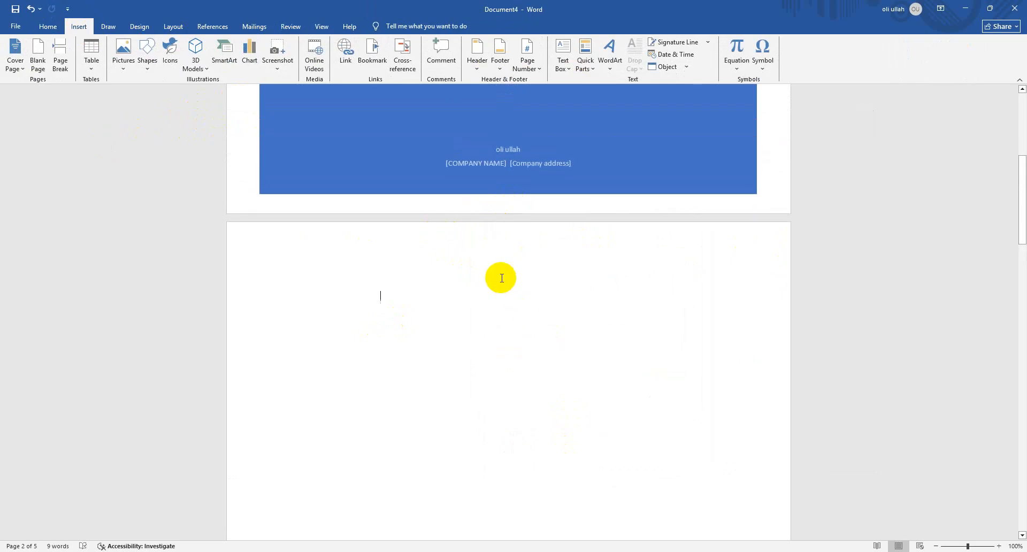
# Set the page number format to 1, 2, 3 with numbering starting at 7
pyautogui.click(538, 56)
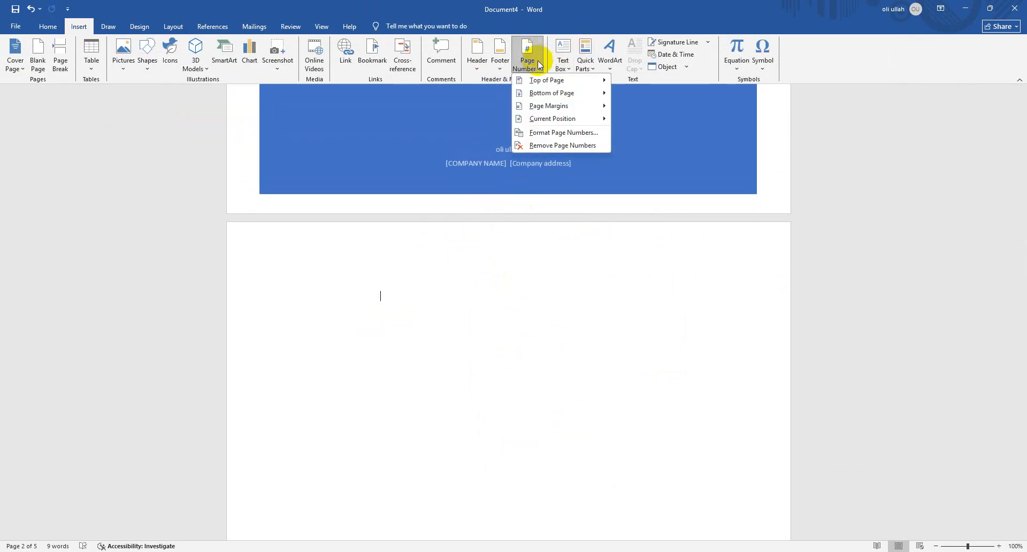
pyautogui.click(579, 132)
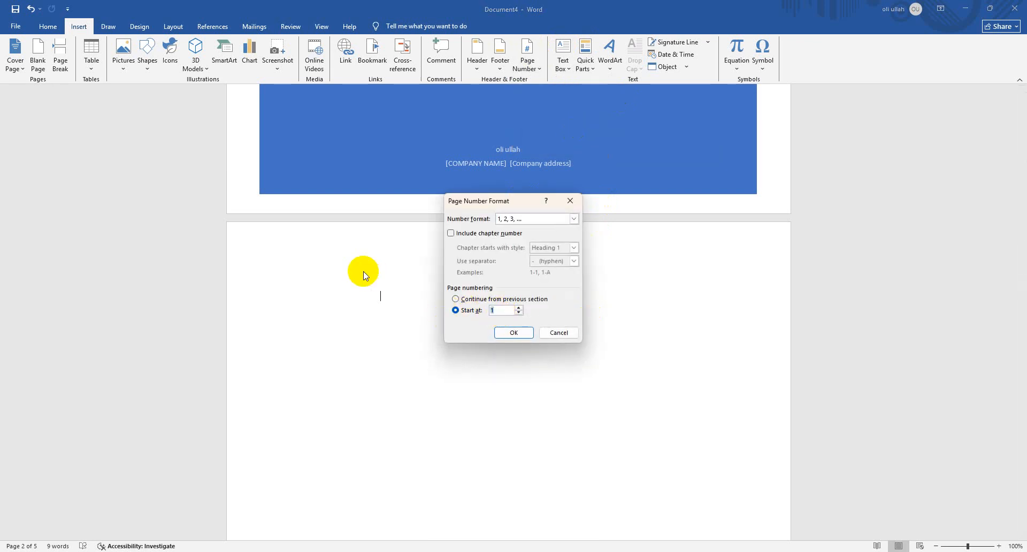
pyautogui.click(514, 333)
pyautogui.scroll(-10, 570, 288)
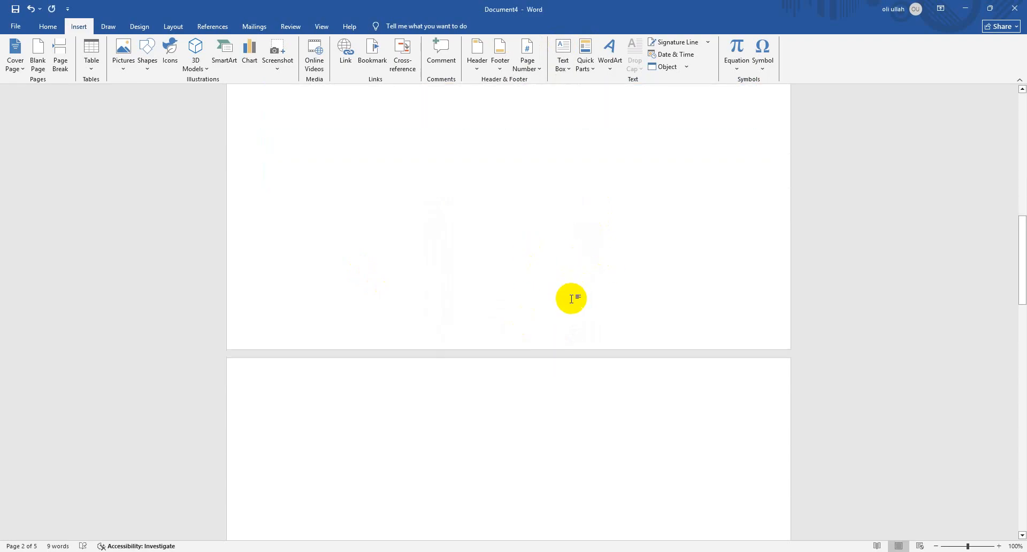
pyautogui.scroll(5, 570, 298)
# Add Accent Bar, Left page numbers in the page margins using the new start number, check the pages, and close header editing
pyautogui.click(527, 60)
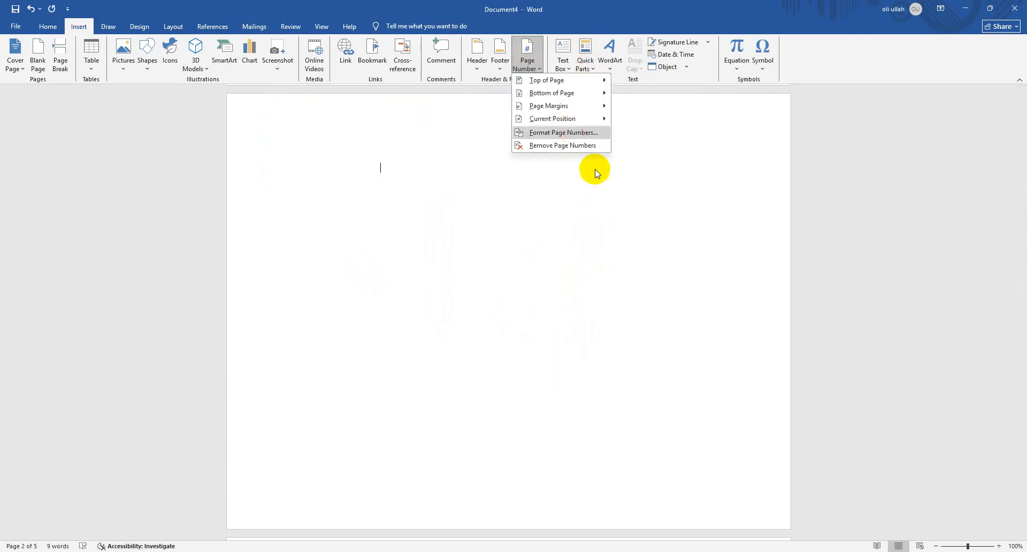
pyautogui.moveTo(597, 105)
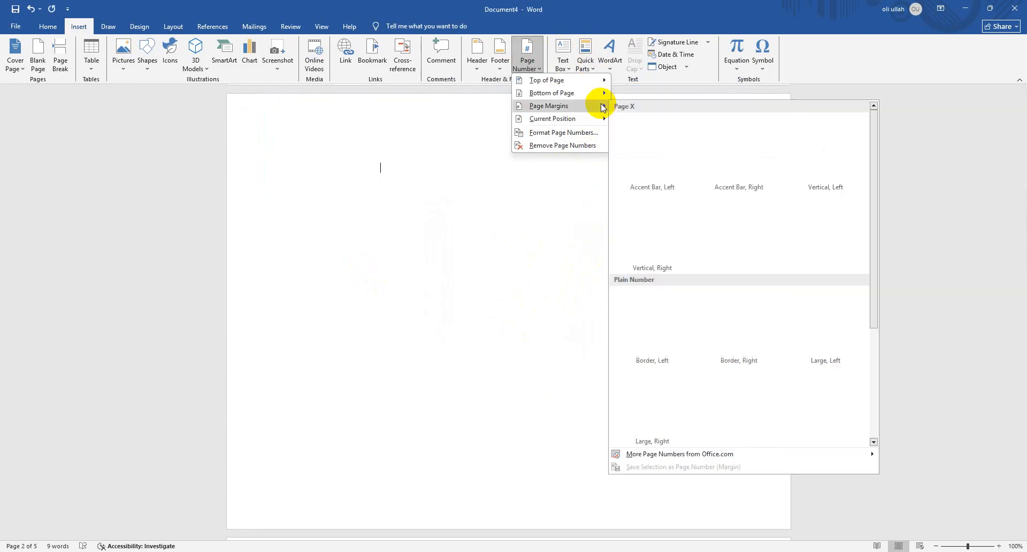
pyautogui.click(664, 152)
pyautogui.scroll(-4, 275, 296)
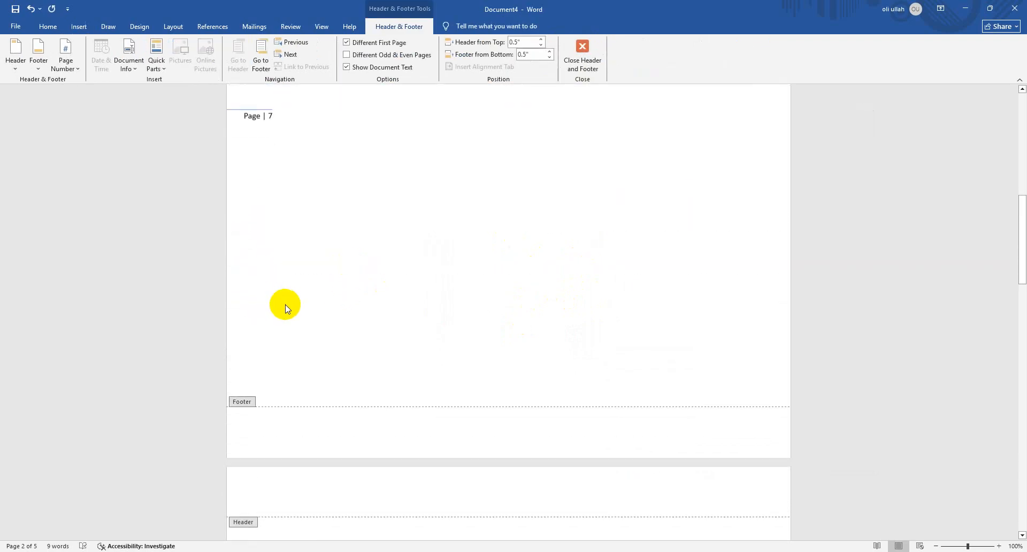
pyautogui.scroll(-3, 289, 305)
pyautogui.scroll(4, 344, 275)
pyautogui.click(582, 56)
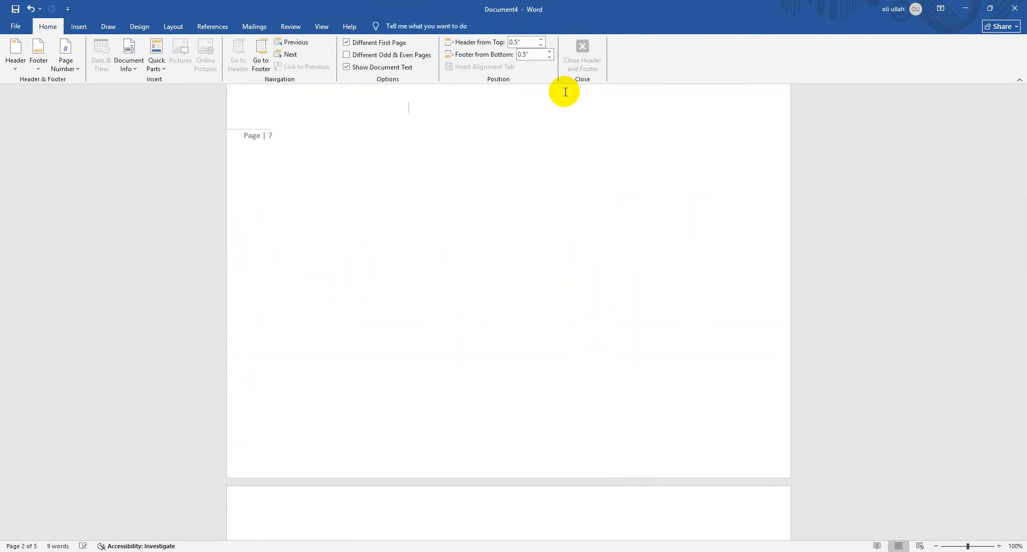
pyautogui.scroll(3, 509, 236)
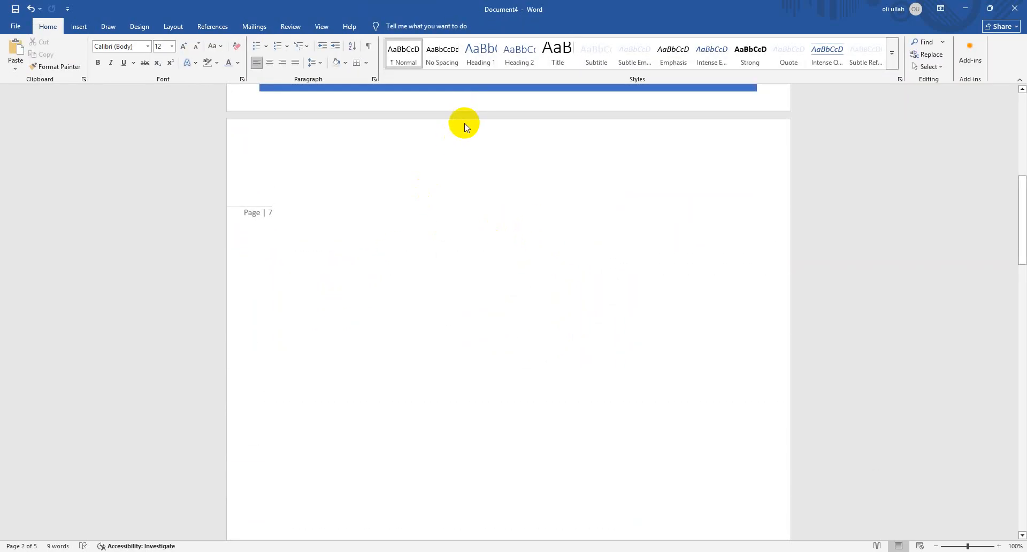
# Look at the bottom-of-page number styles and remove the page numbers from the document
pyautogui.click(78, 26)
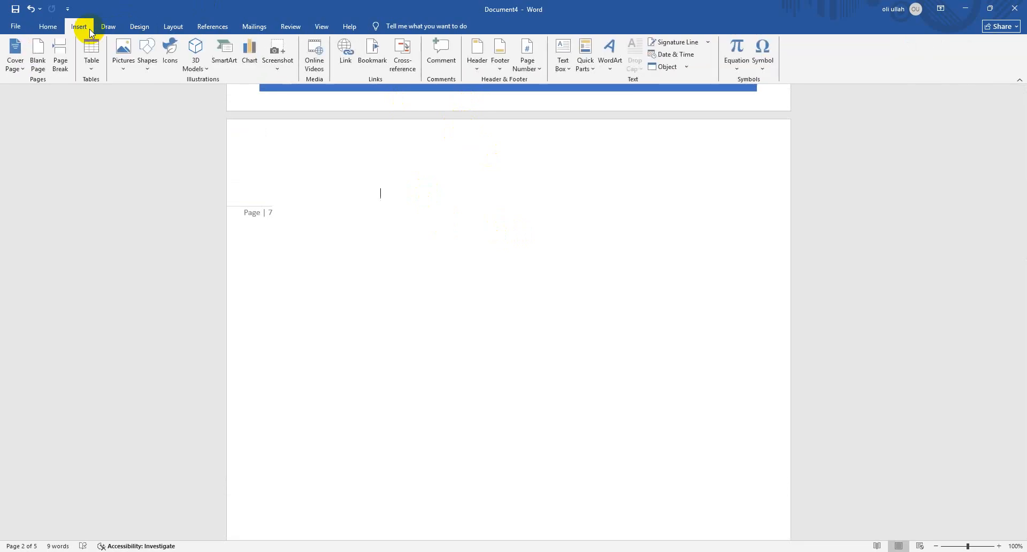
pyautogui.click(523, 67)
pyautogui.moveTo(588, 93)
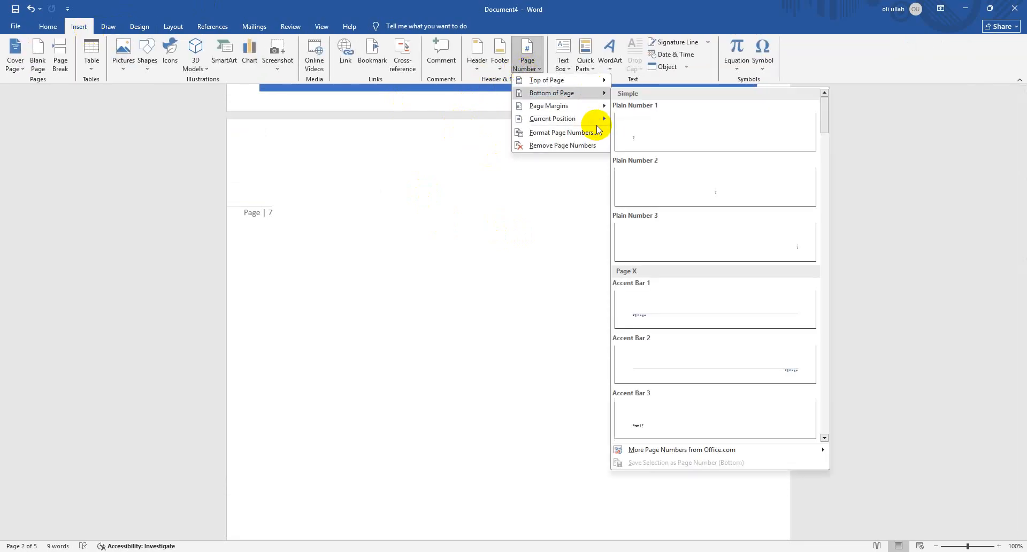
pyautogui.click(492, 278)
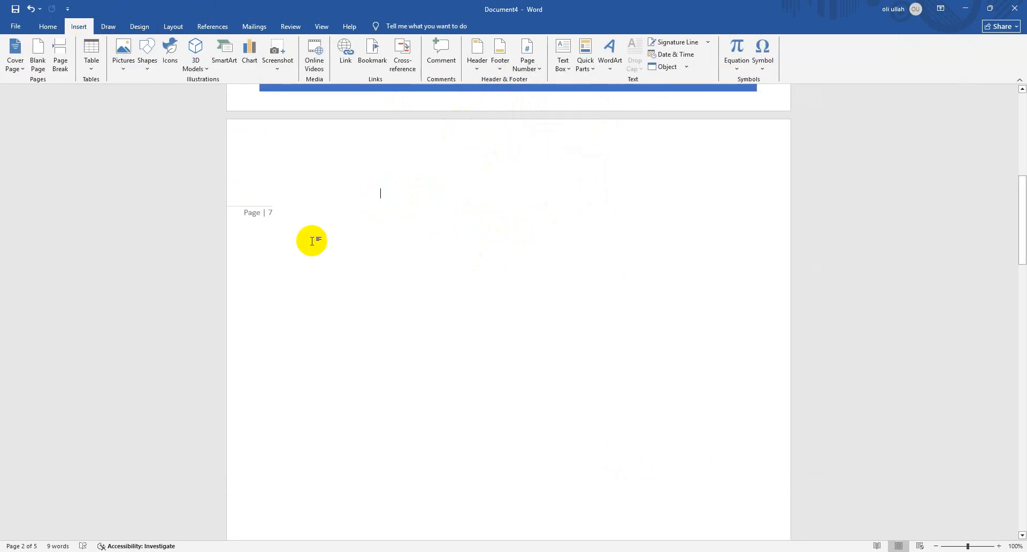
pyautogui.click(528, 50)
pyautogui.click(574, 153)
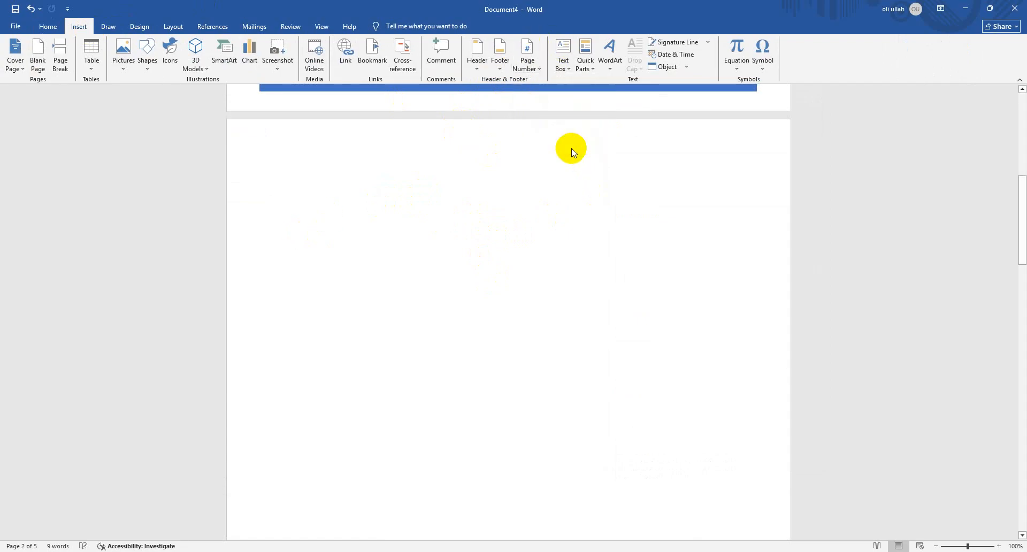
# Insert a Simple Text Box on page 2 and turn its text vertical, reading from bottom to top
pyautogui.click(563, 56)
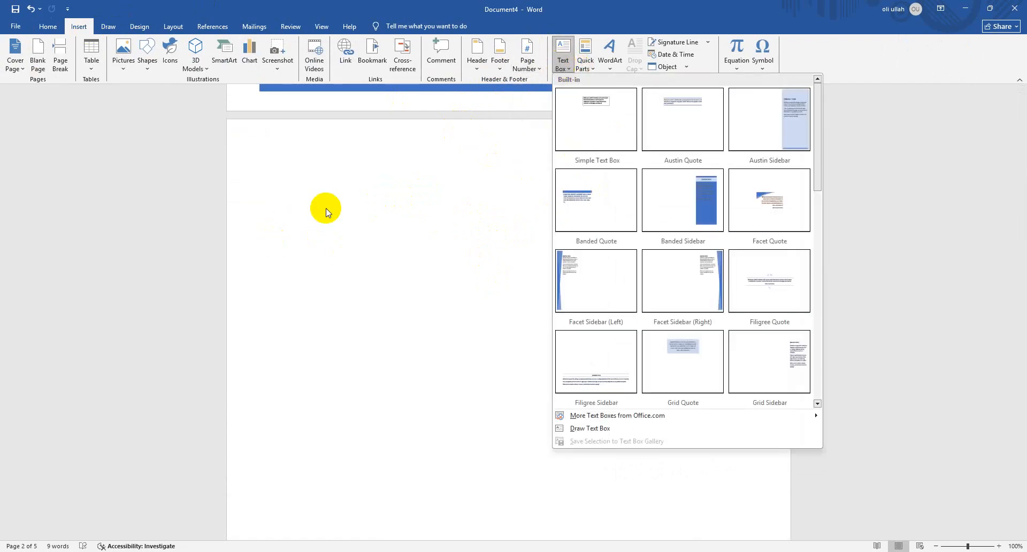
pyautogui.click(590, 117)
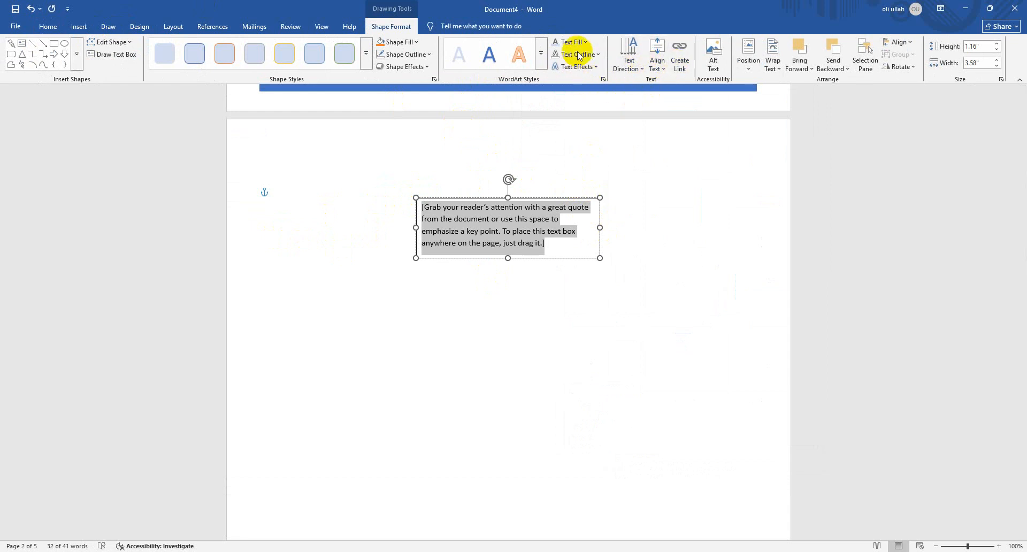
pyautogui.click(638, 62)
pyautogui.click(648, 125)
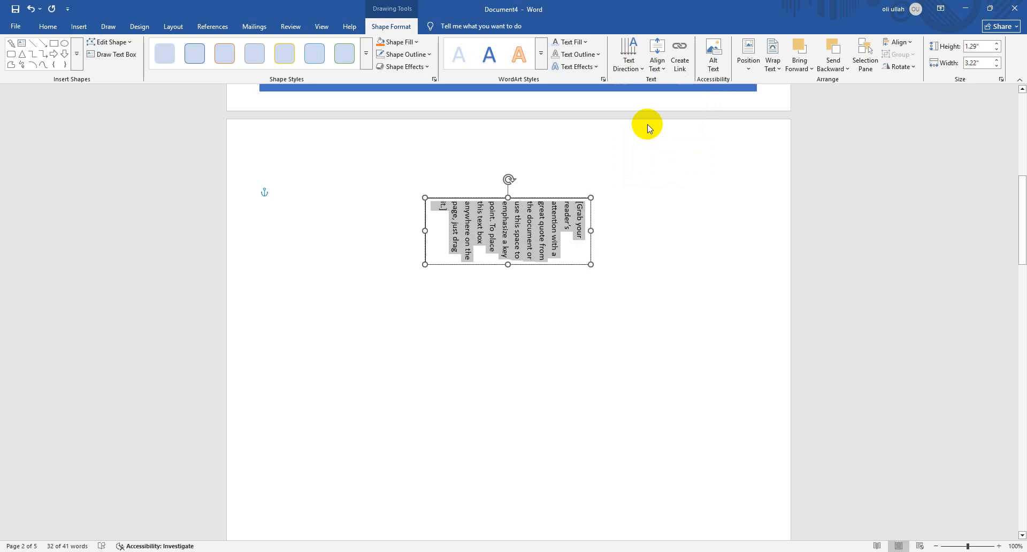
pyautogui.click(623, 63)
pyautogui.click(674, 167)
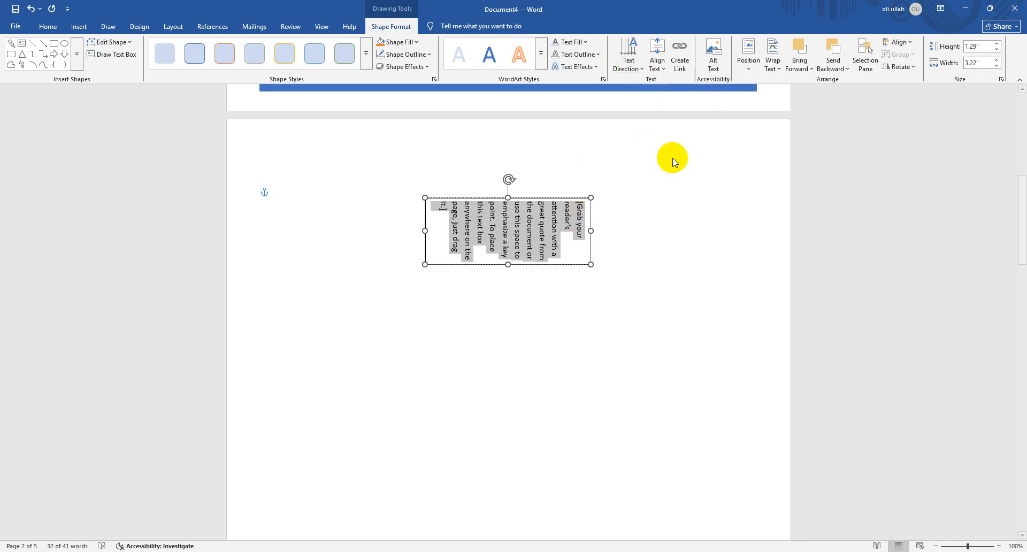
# Apply a blue theme-colour outline to the text in the text box and view the text fill colours
pyautogui.click(585, 54)
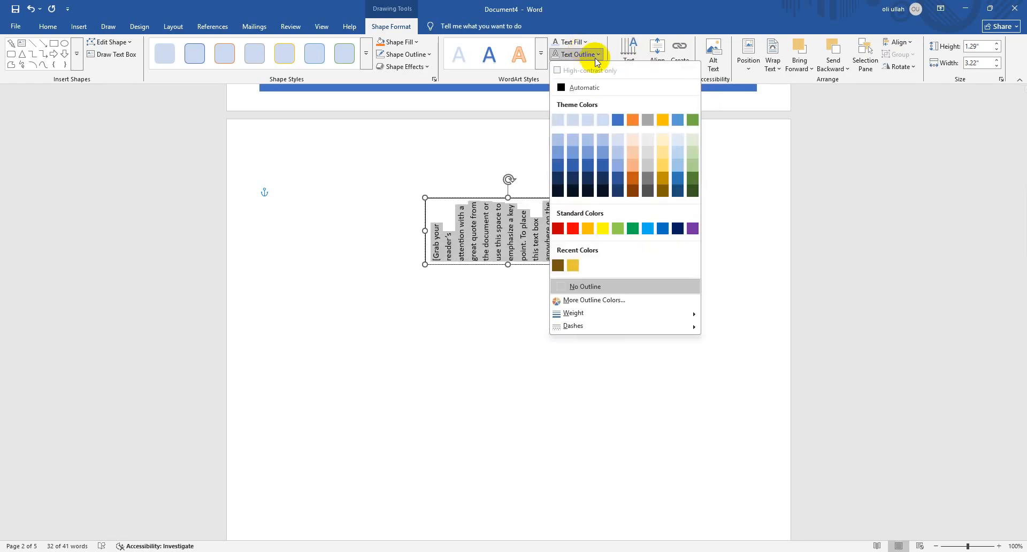
pyautogui.click(618, 120)
pyautogui.click(585, 42)
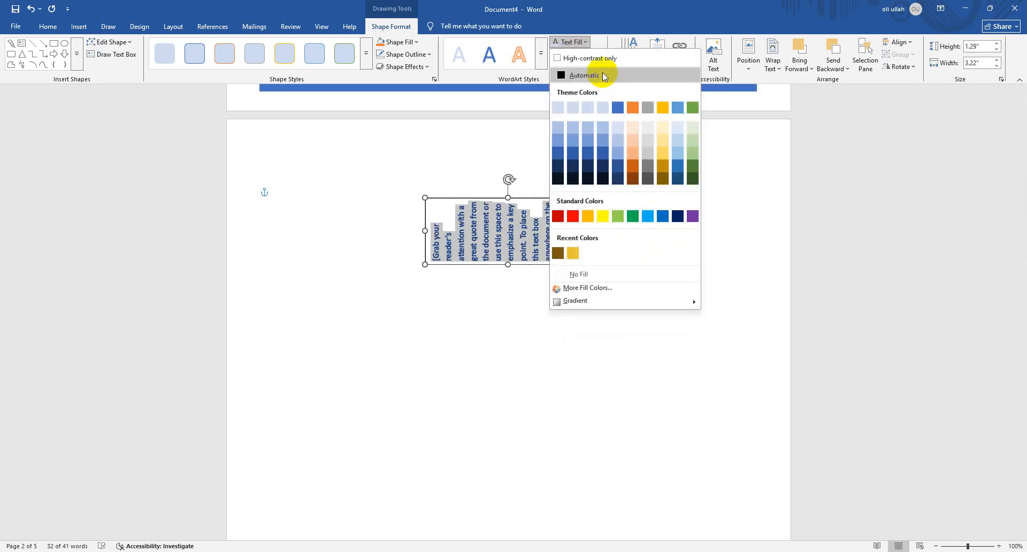
pyautogui.click(567, 41)
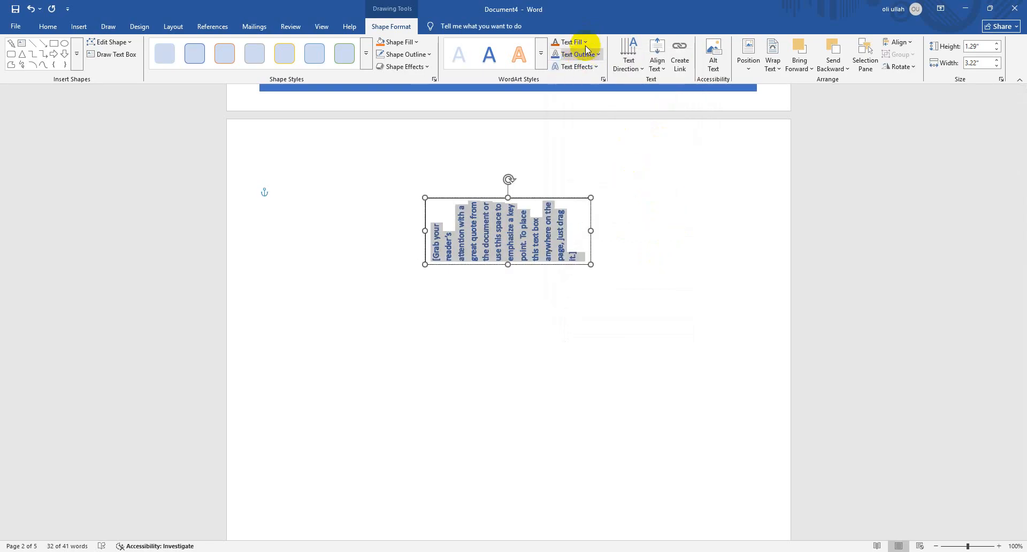
# Change the text outline to light blue and stretch the text box downward to 3.75" high
pyautogui.click(588, 54)
pyautogui.click(646, 227)
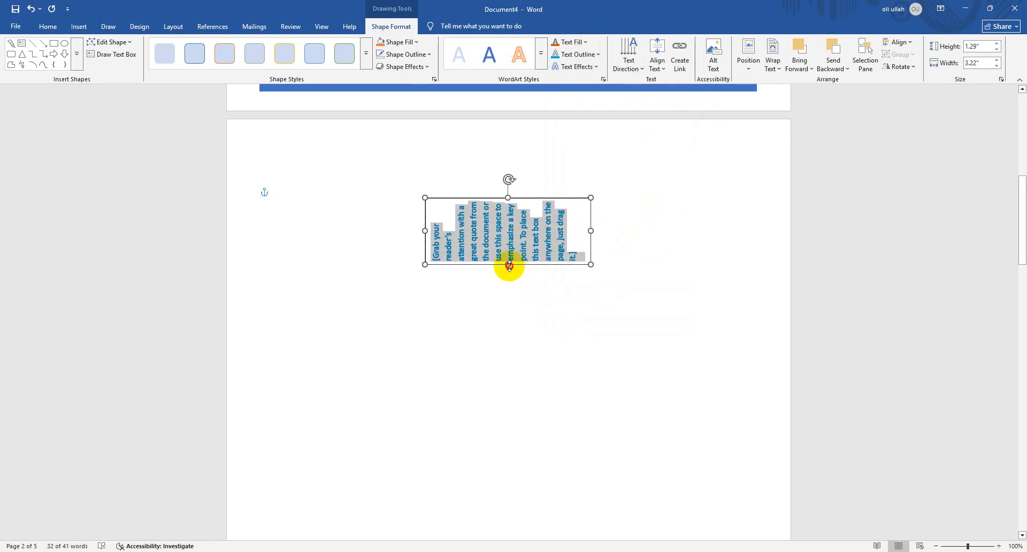
pyautogui.moveTo(509, 264); pyautogui.dragTo(513, 389)
# Try a curved Warp transform on the text, undo it, and delete the text box from page 2
pyautogui.click(595, 69)
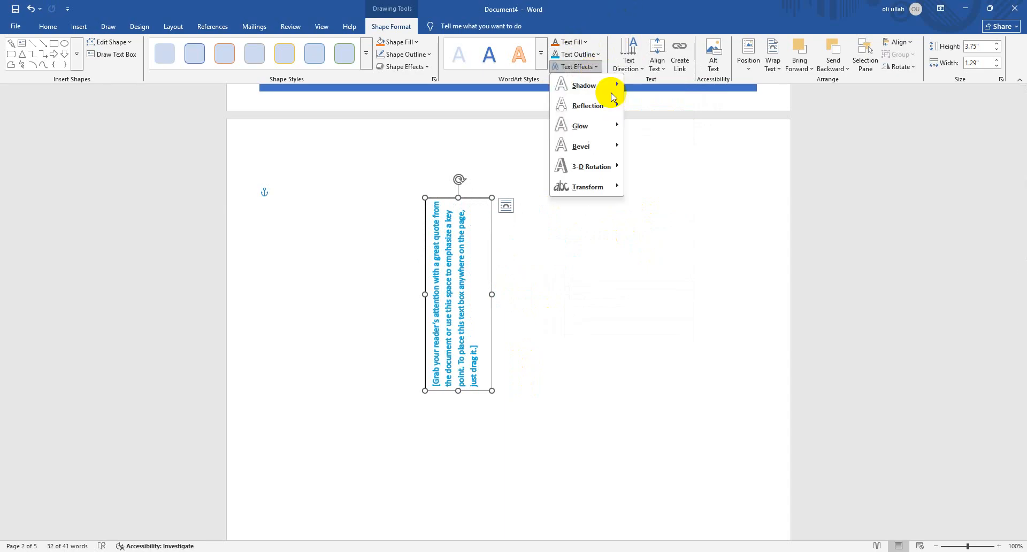
pyautogui.moveTo(607, 188)
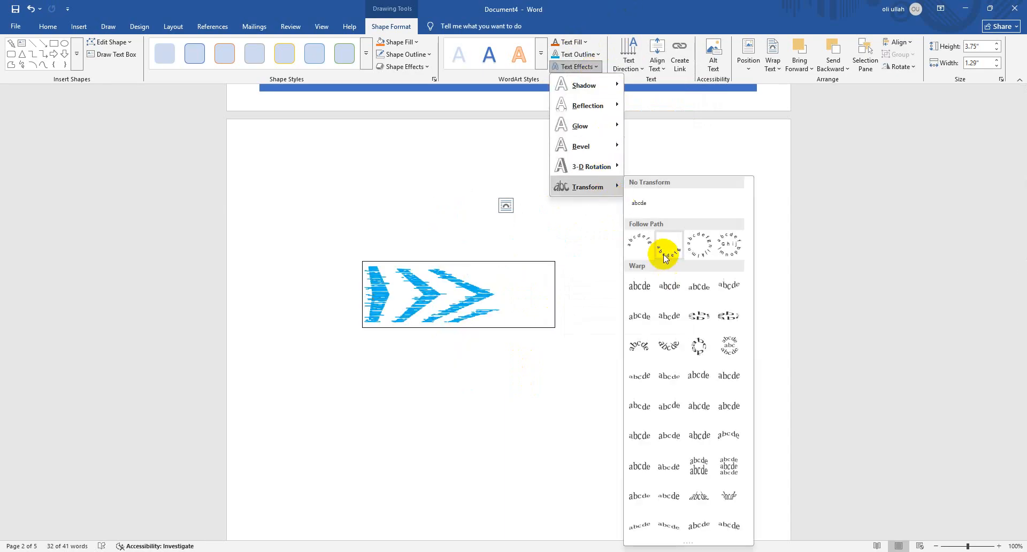
pyautogui.click(678, 344)
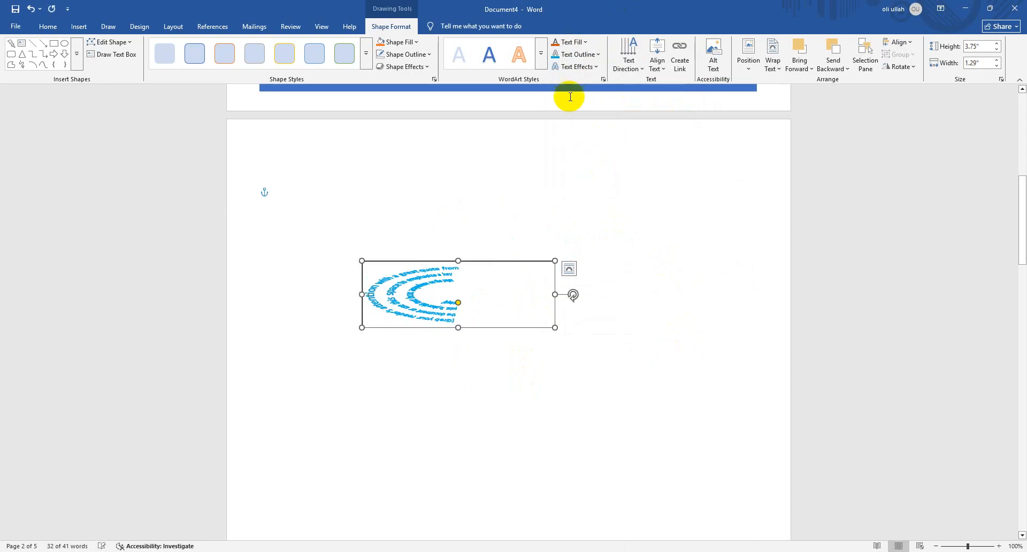
pyautogui.hotkey('ctrl', 'z')
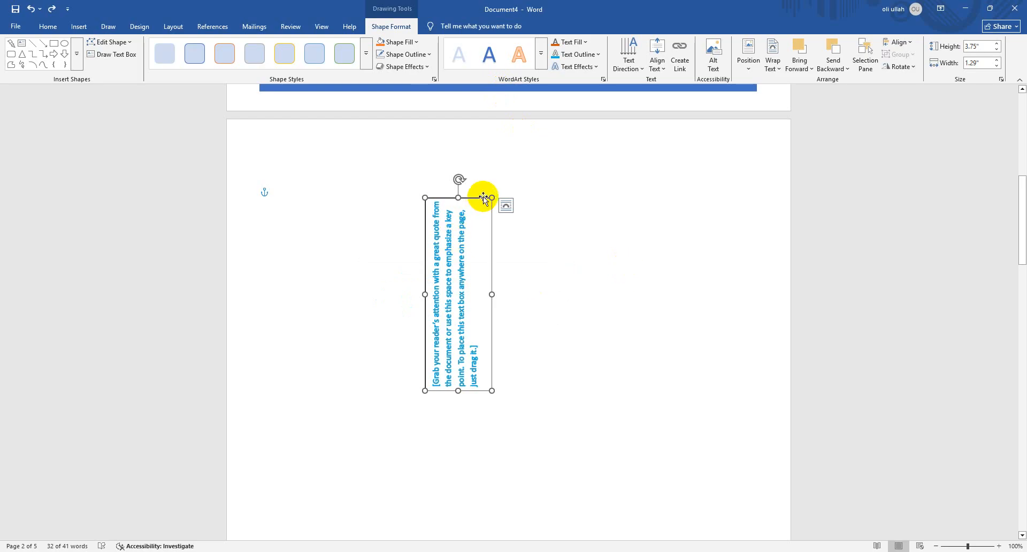
pyautogui.press('Delete')
pyautogui.scroll(3, 436, 182)
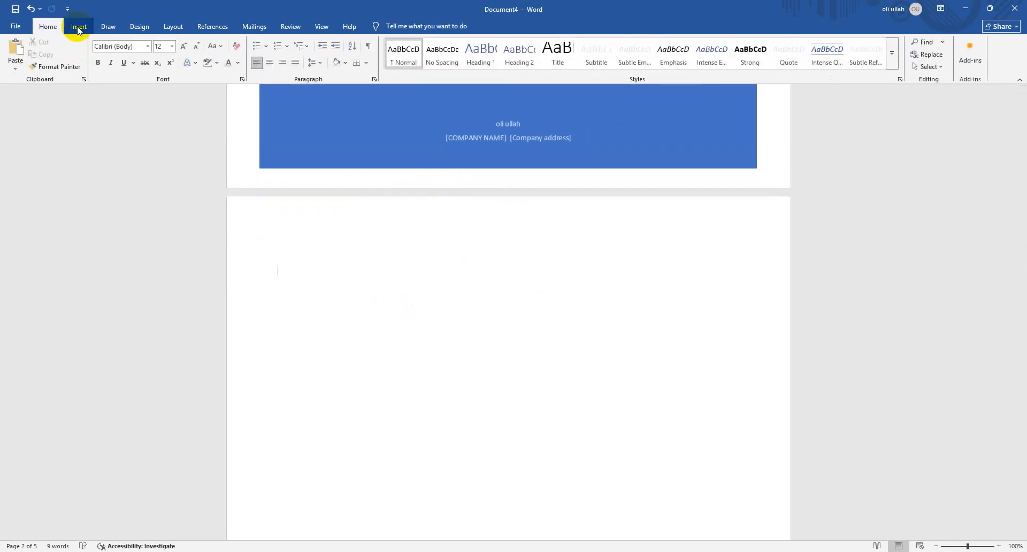
# Insert the Abstract document property from Quick Parts on page 2 and remove it again
pyautogui.click(78, 26)
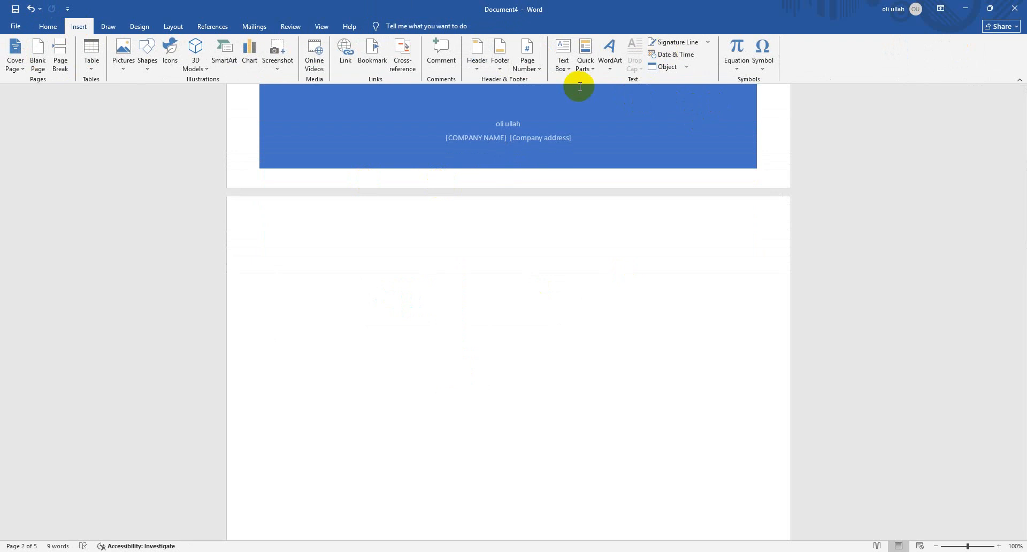
pyautogui.click(591, 67)
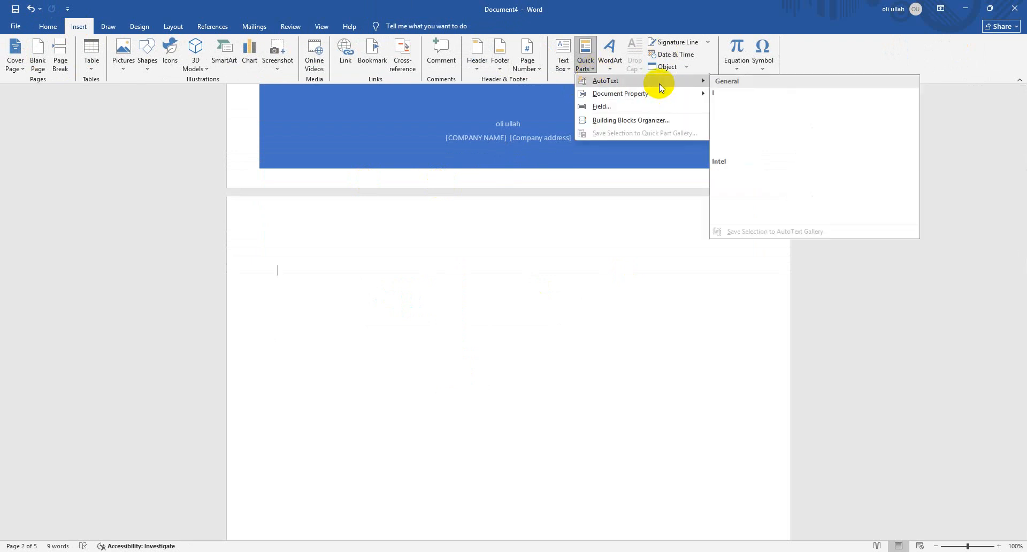
pyautogui.moveTo(661, 100)
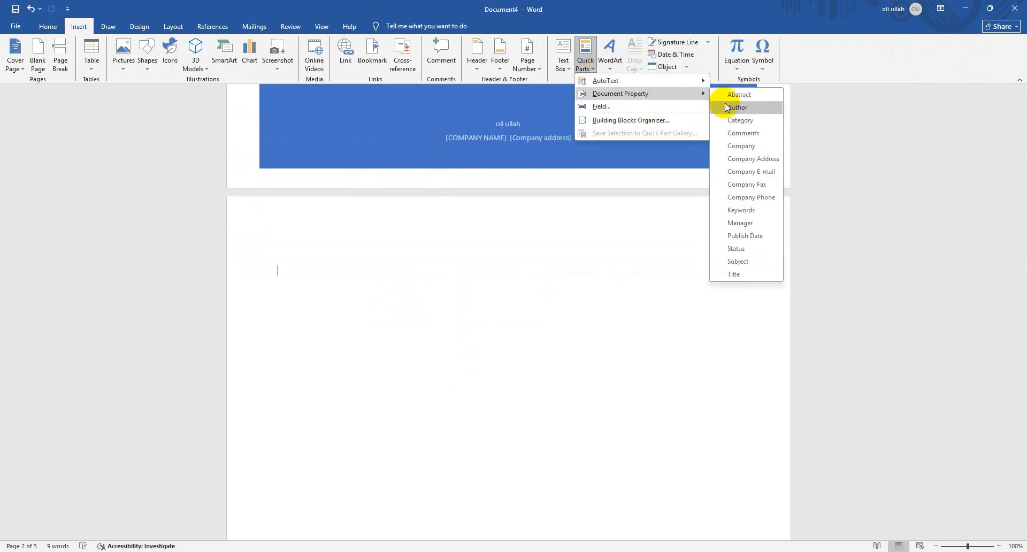
pyautogui.click(740, 95)
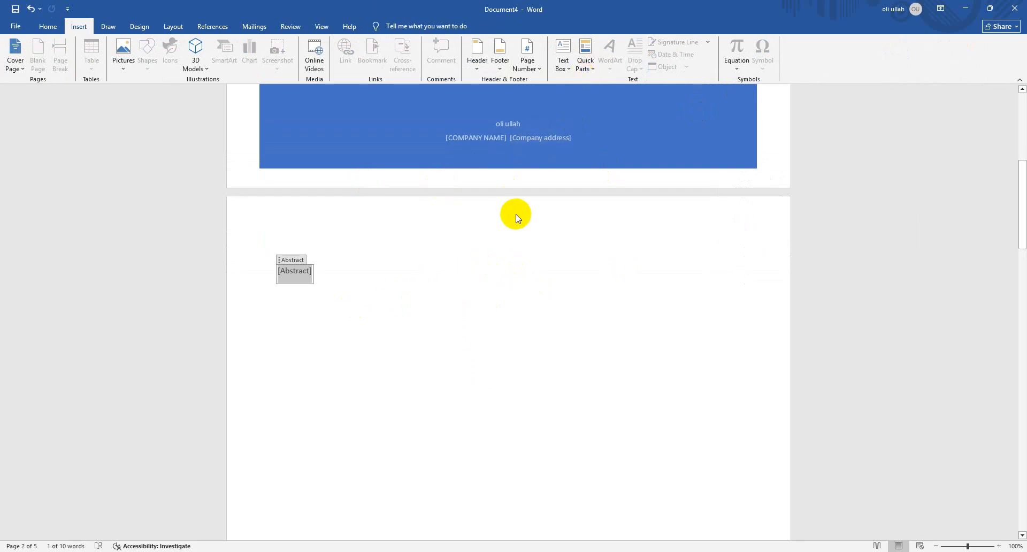
pyautogui.press('BackSpace')
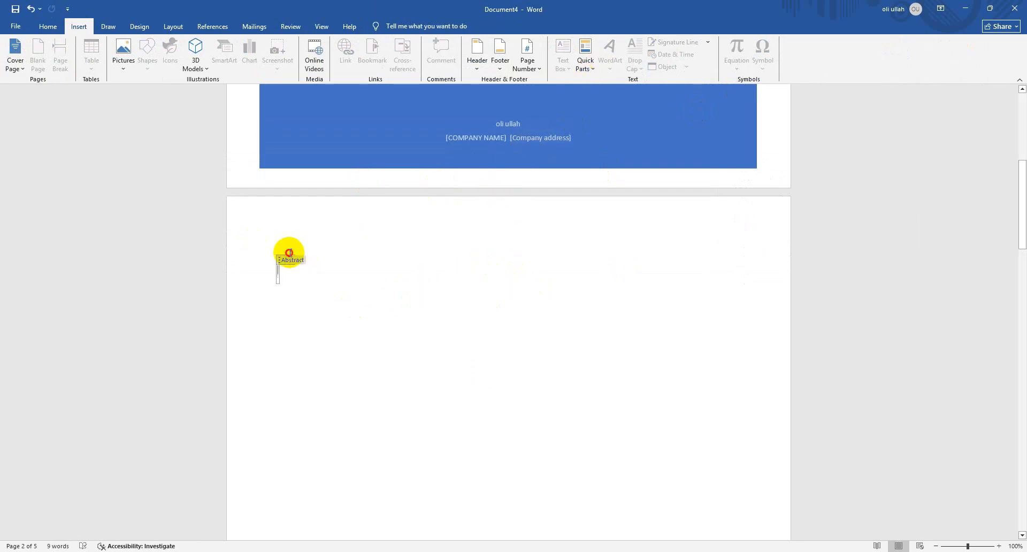
pyautogui.click(288, 253)
pyautogui.click(286, 269)
pyautogui.click(285, 260)
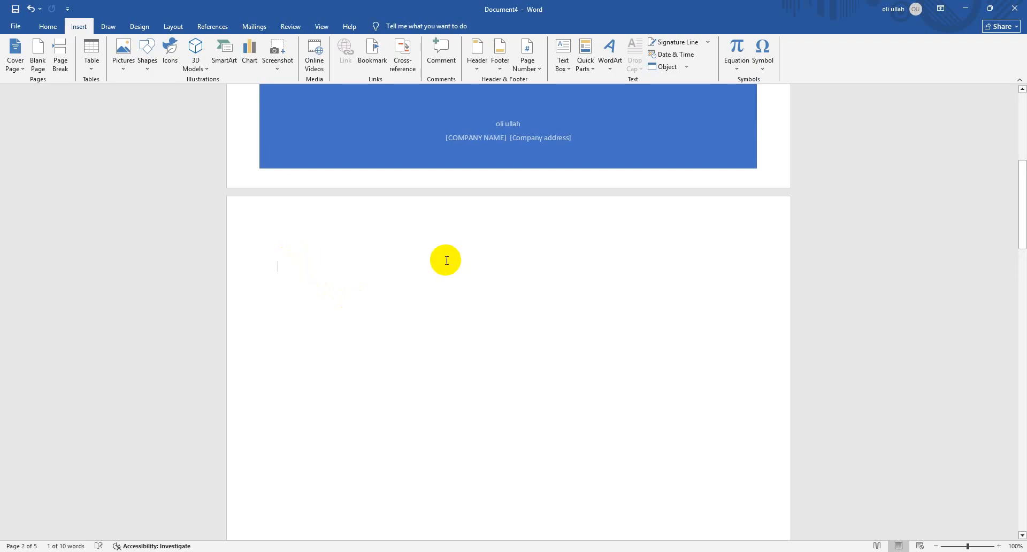
# Compare the WordArt styles with the text effect styles offered for the font
pyautogui.click(610, 53)
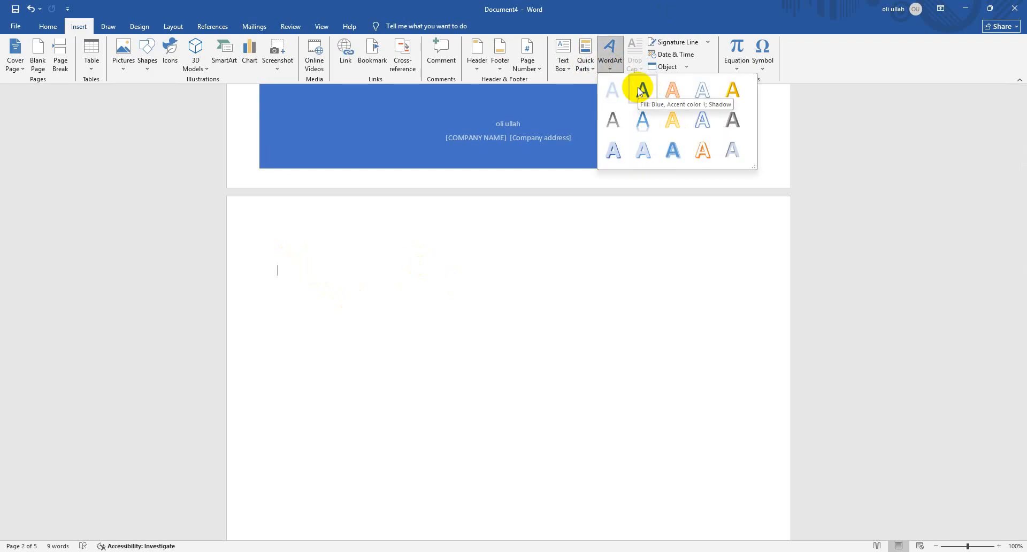
pyautogui.click(45, 27)
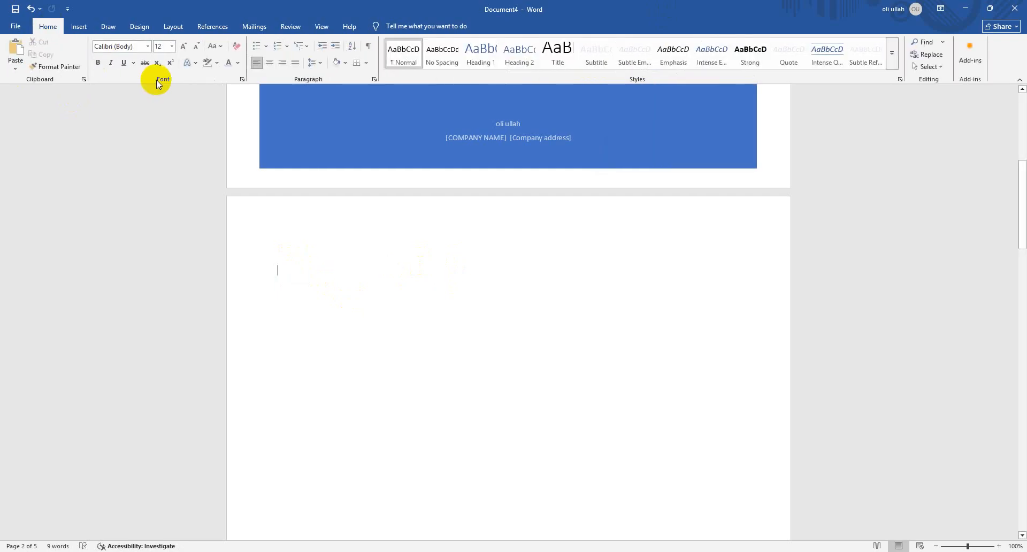
pyautogui.click(197, 63)
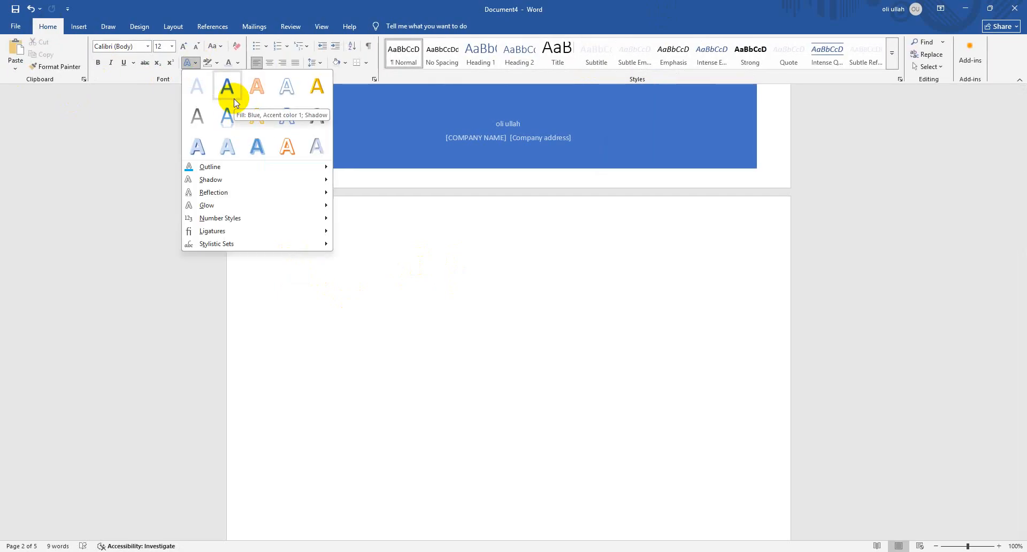
pyautogui.click(79, 26)
pyautogui.click(611, 57)
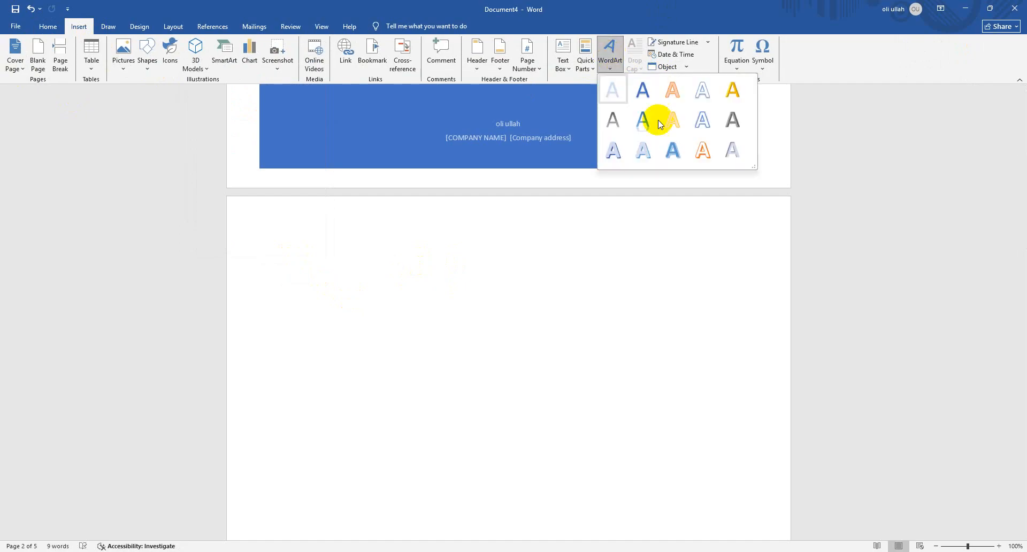
pyautogui.click(29, 27)
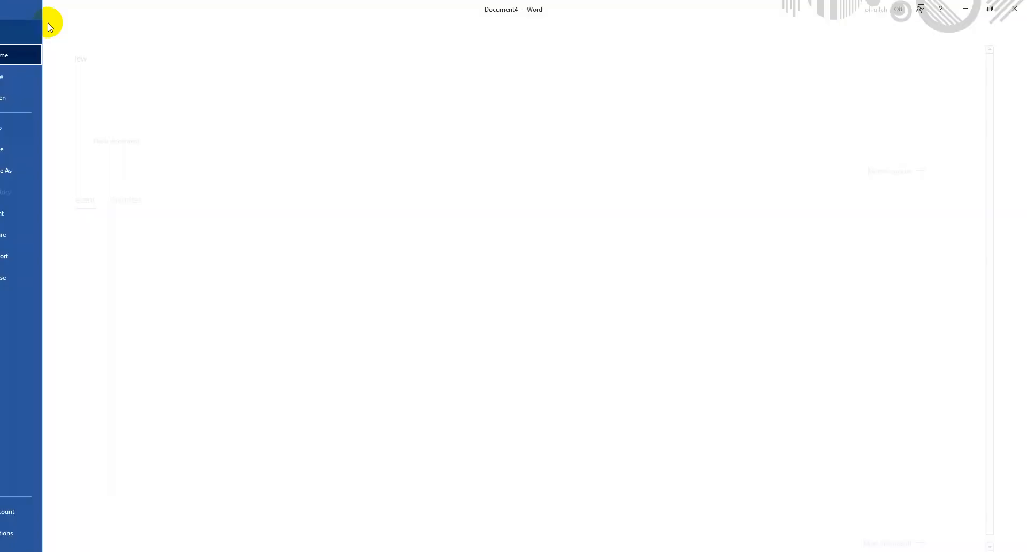
pyautogui.click(24, 23)
pyautogui.click(48, 27)
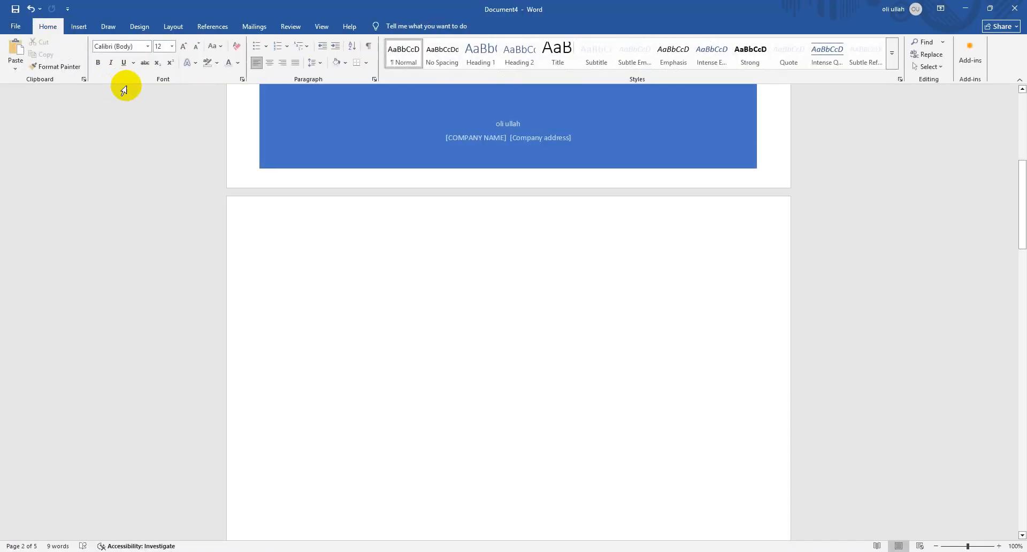
pyautogui.click(78, 24)
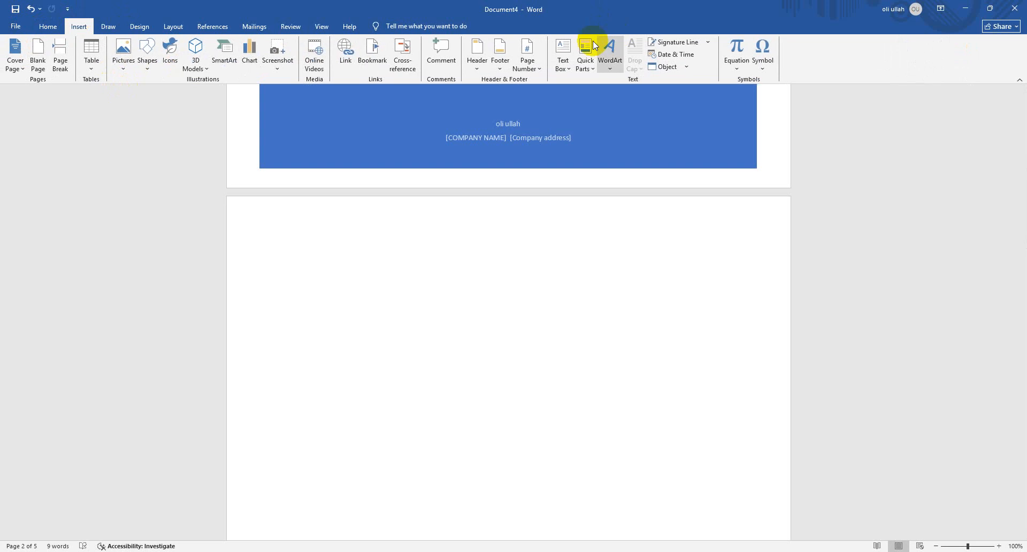
pyautogui.click(609, 57)
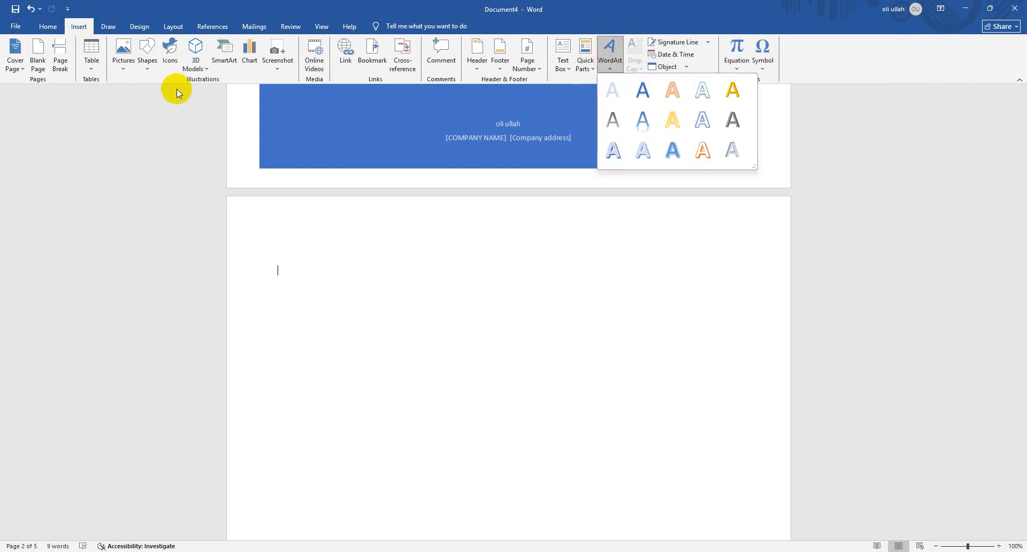
pyautogui.click(48, 26)
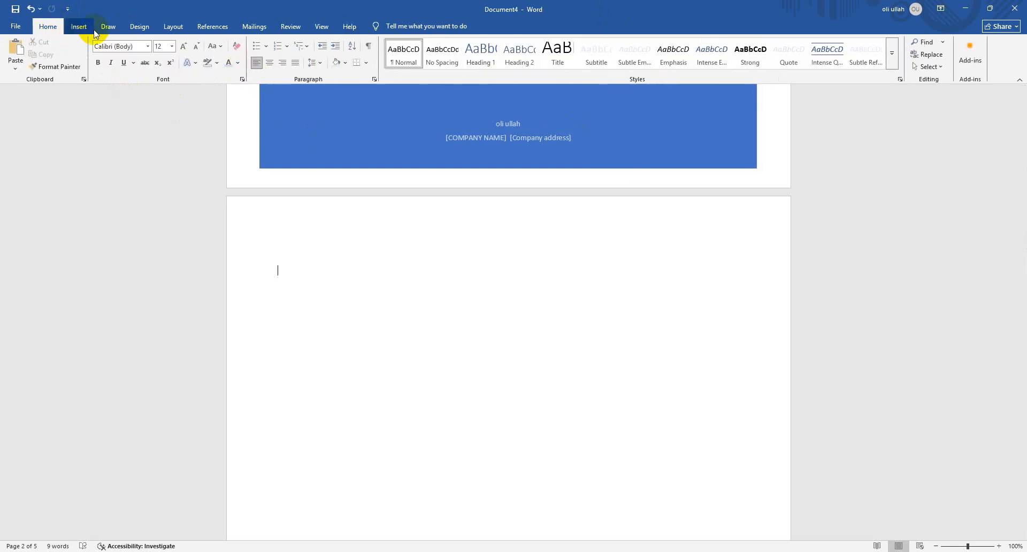
# Insert WordArt on page 2 in the pale blue style from the third row, with the text "Adfdfsdfsdf dfd"
pyautogui.click(78, 27)
pyautogui.click(610, 56)
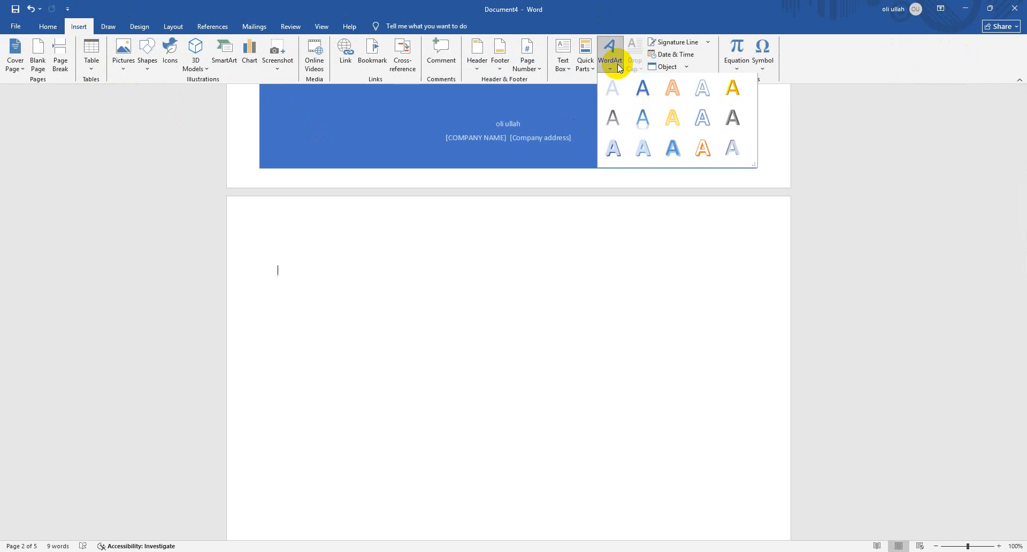
pyautogui.click(640, 161)
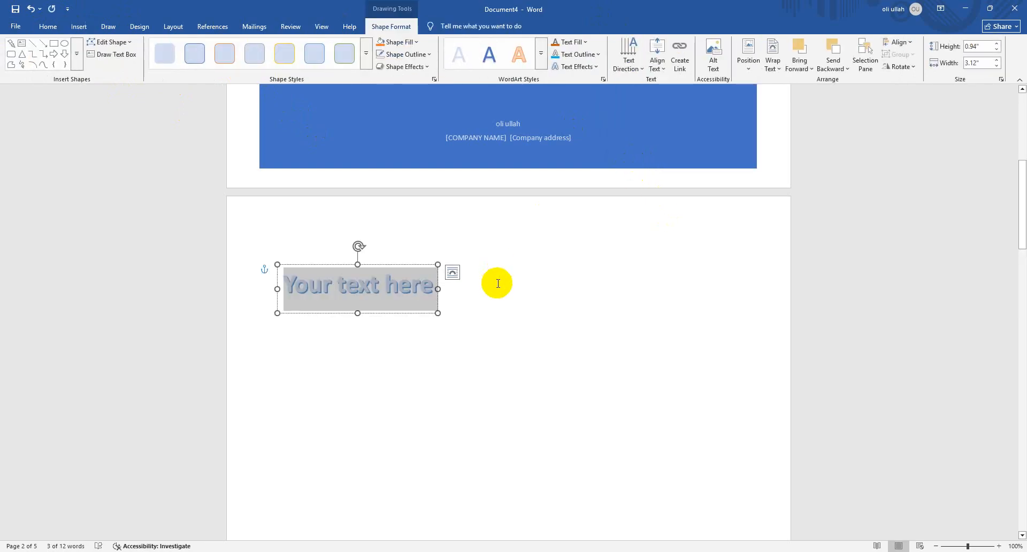
pyautogui.write('adfdfsdfsdf')
pyautogui.write('fdfd')
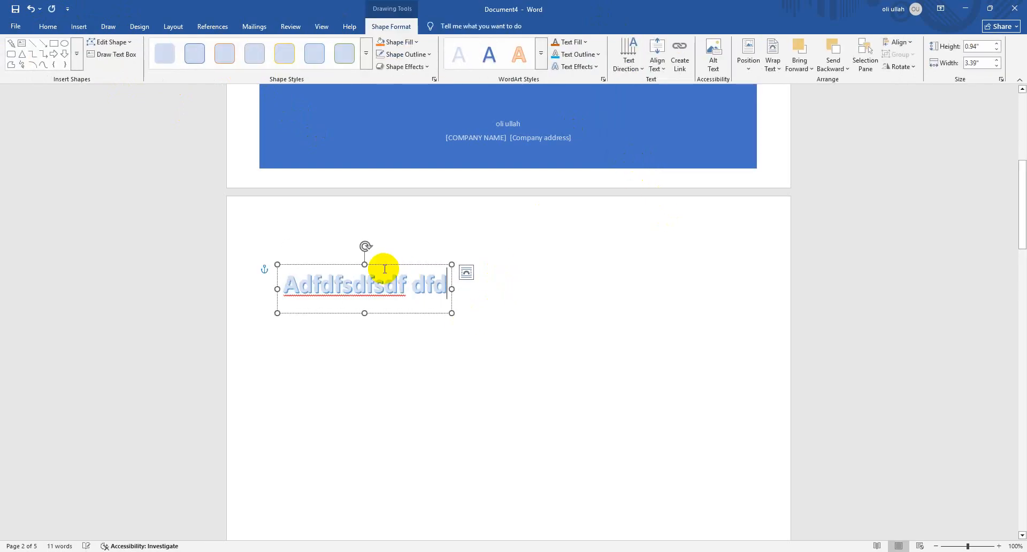
# Move the WordArt further down page 2, try rotating it, and undo the rotation
pyautogui.moveTo(377, 265); pyautogui.dragTo(497, 312)
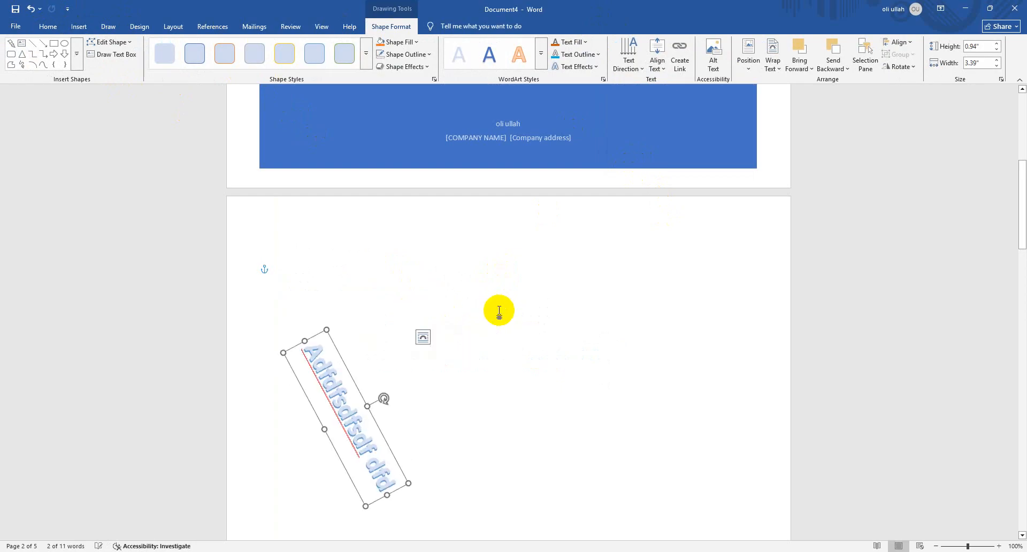
pyautogui.click(677, 259)
pyautogui.hotkey('ctrl', 'z')
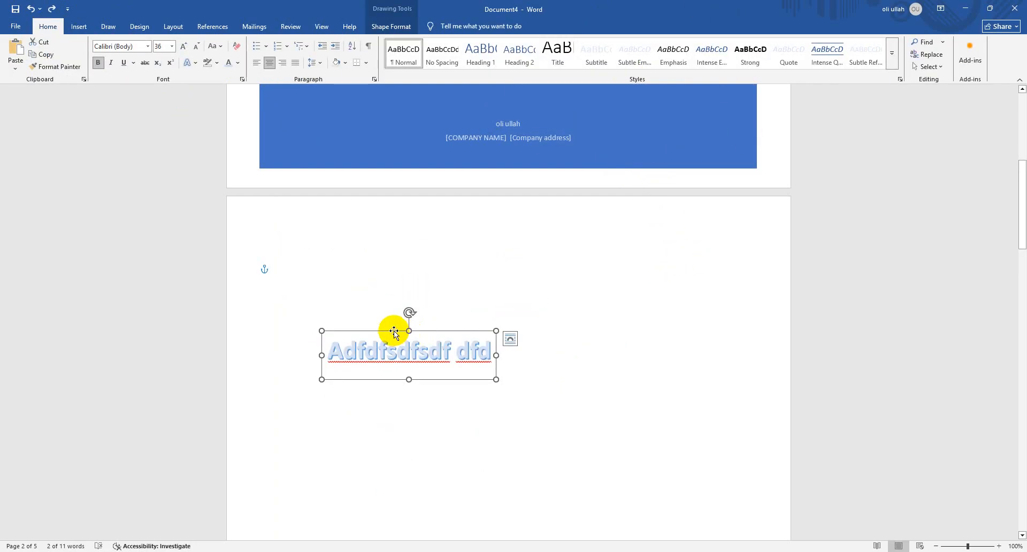
# Rotate all text in the WordArt by 90° and return its direction to Horizontal
pyautogui.click(391, 26)
pyautogui.click(638, 70)
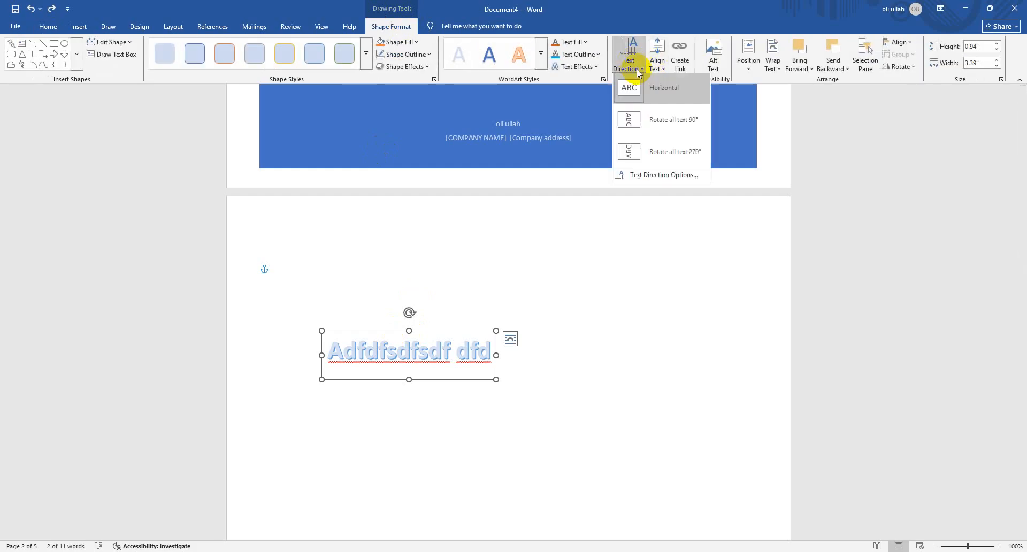
pyautogui.click(653, 118)
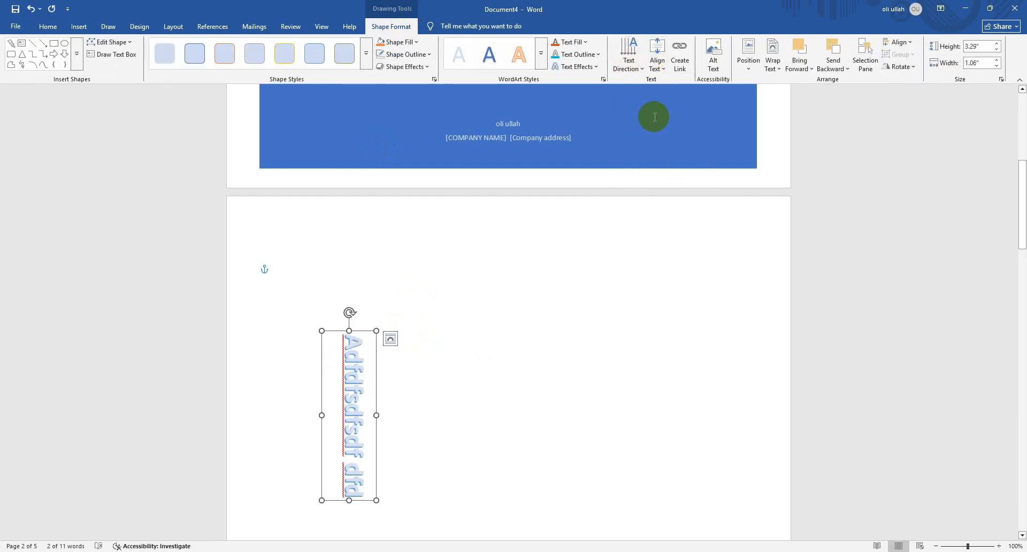
pyautogui.click(628, 64)
pyautogui.click(660, 95)
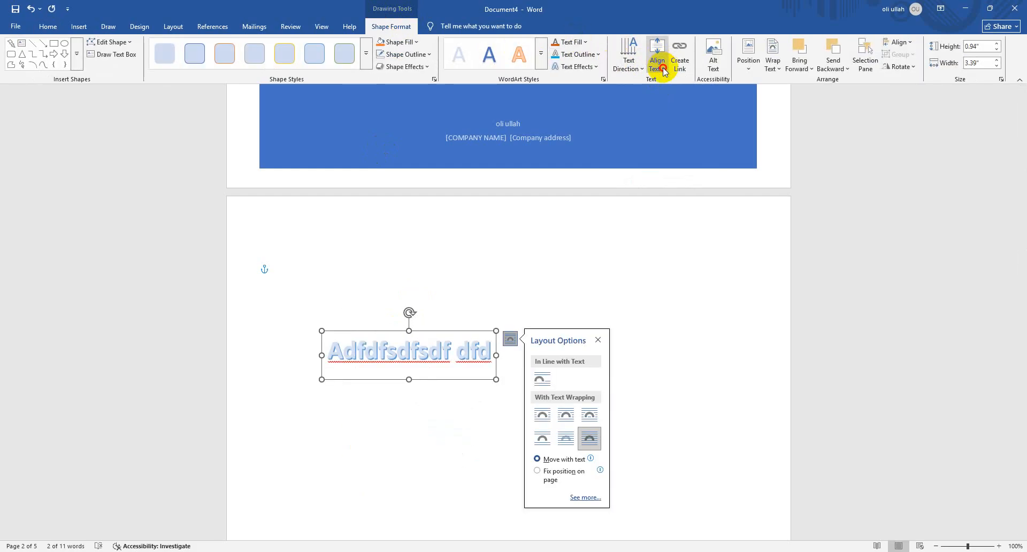
# Add the lines "asdasdas" and "asdasd" below the WordArt text and delete their text, keeping one blank line
pyautogui.click(663, 71)
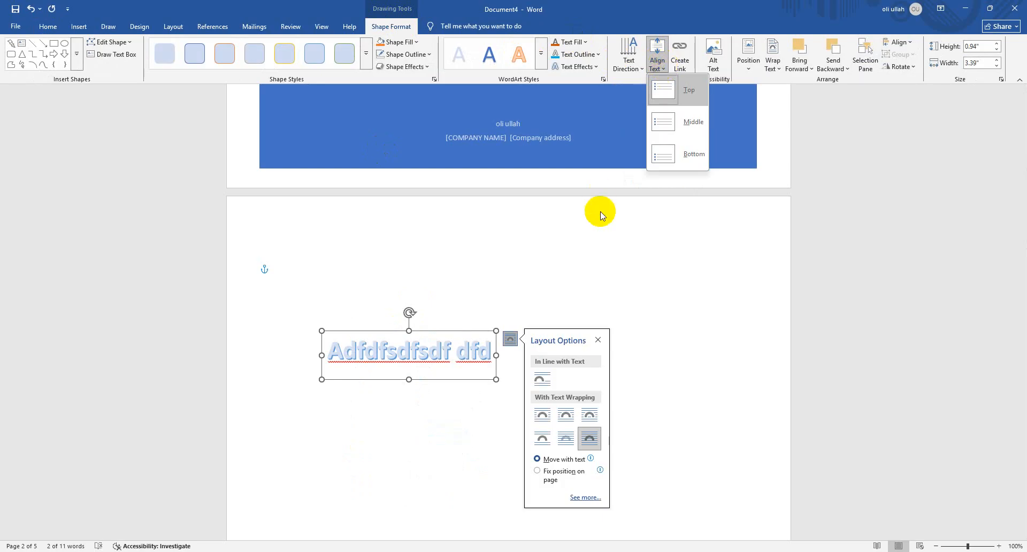
pyautogui.click(492, 348)
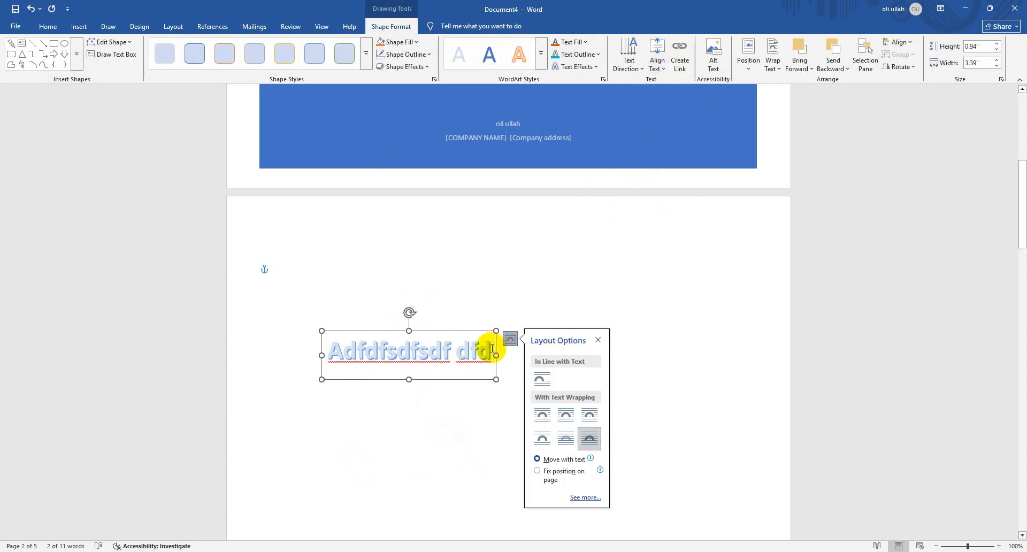
pyautogui.press('Return')
pyautogui.write('asdasdas')
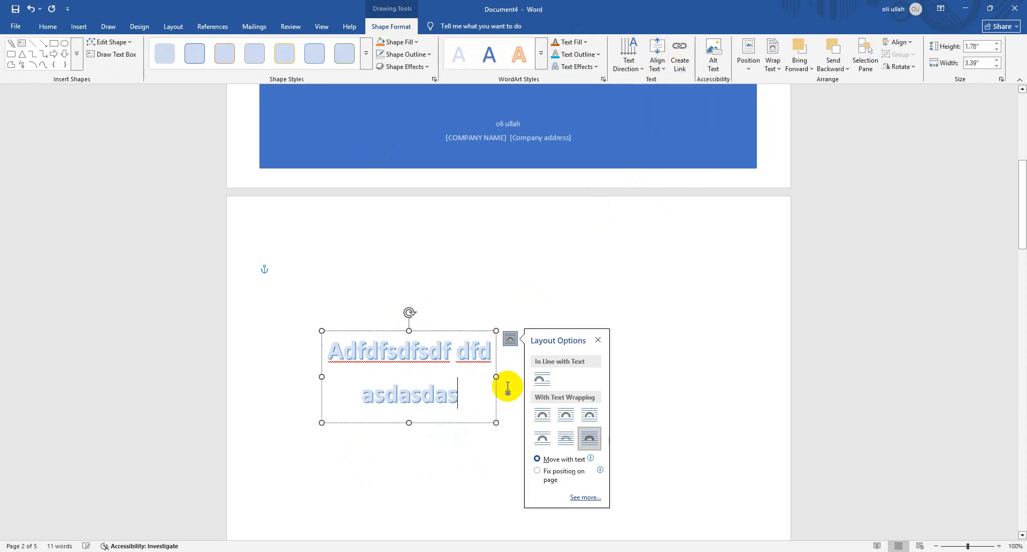
pyautogui.press('Return')
pyautogui.write('asdasd')
pyautogui.moveTo(473, 442); pyautogui.dragTo(364, 375)
pyautogui.press('BackSpace')
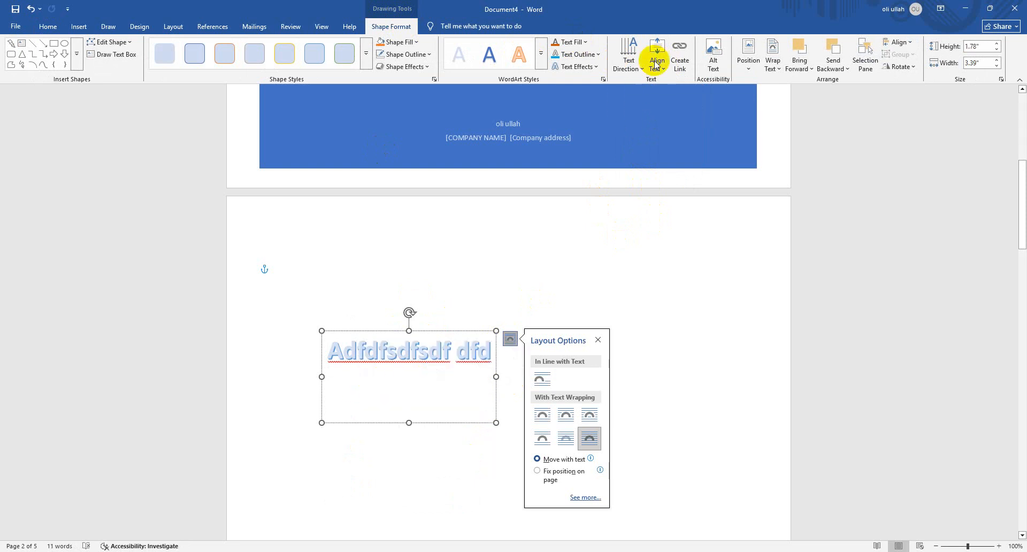
# Align the WordArt's text vertically to Middle and switch the alignment to Bottom
pyautogui.click(655, 58)
pyautogui.click(665, 121)
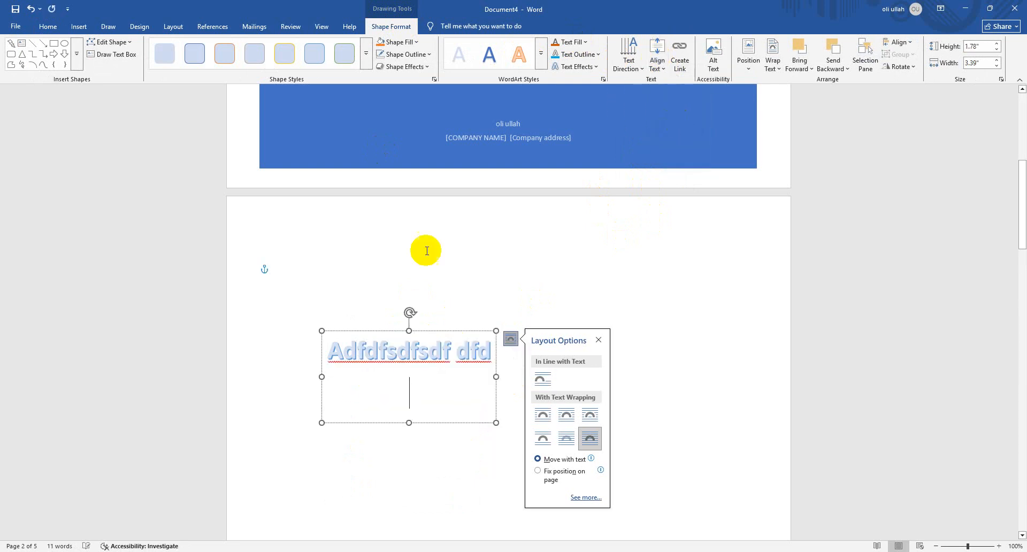
pyautogui.click(658, 59)
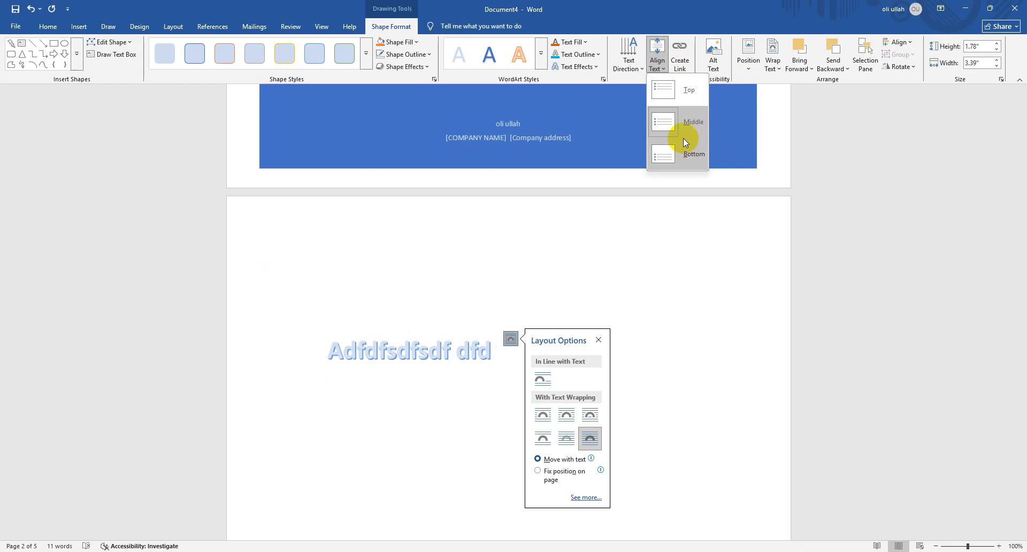
pyautogui.click(675, 158)
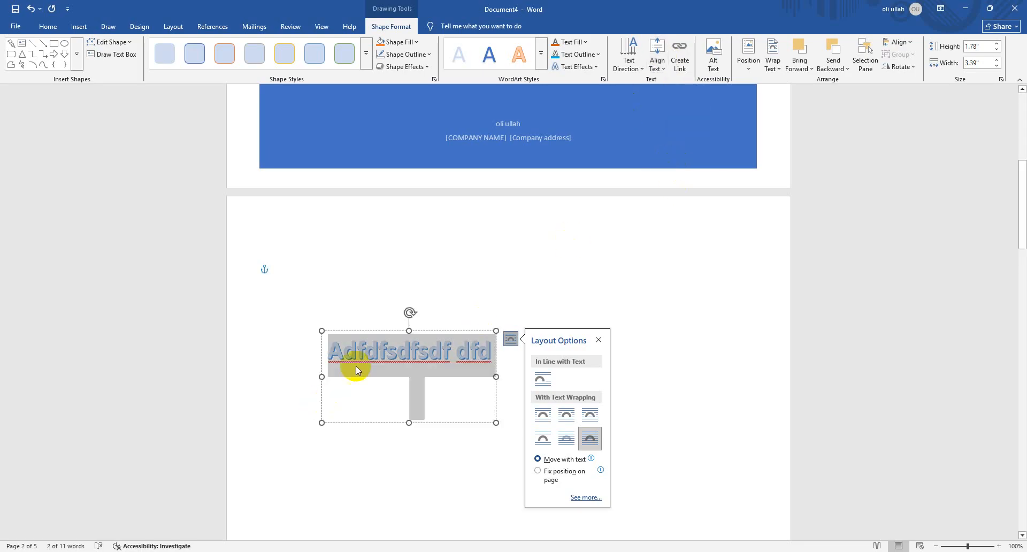
pyautogui.click(340, 335)
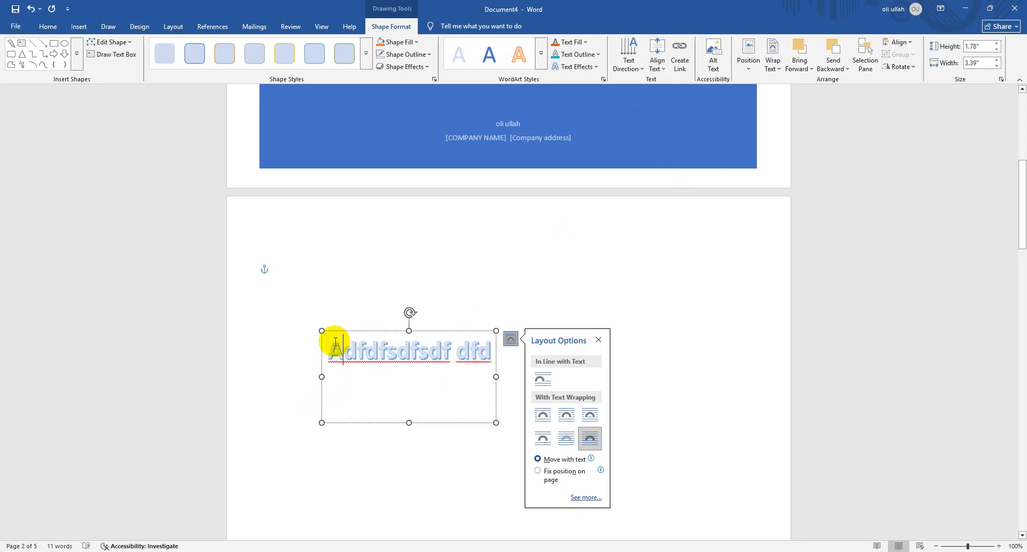
# Apply the upward arch Transform text effect to the WordArt "Adfdfsdfsdf dfd"
pyautogui.click(378, 331)
pyautogui.click(583, 67)
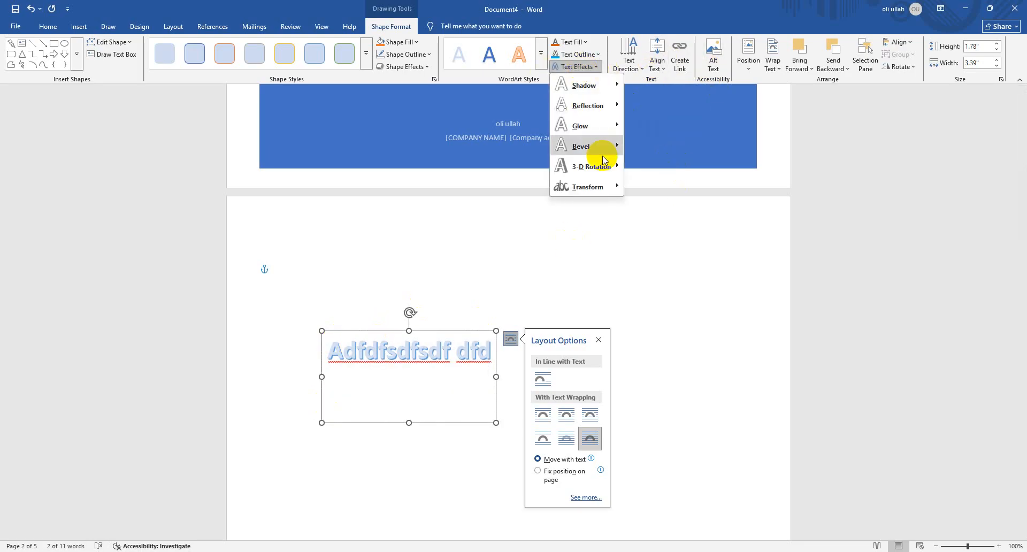
pyautogui.moveTo(615, 166)
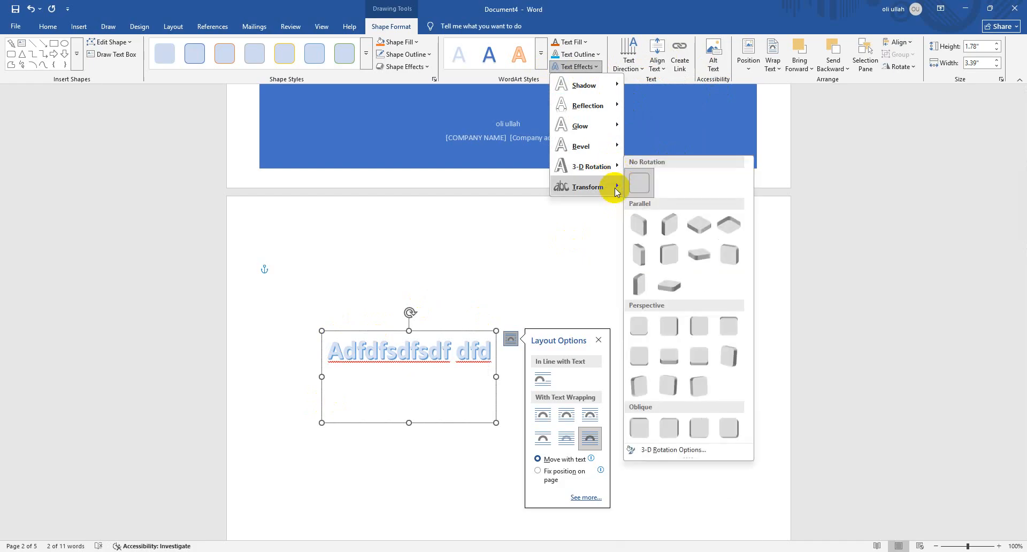
pyautogui.moveTo(610, 186)
pyautogui.click(648, 246)
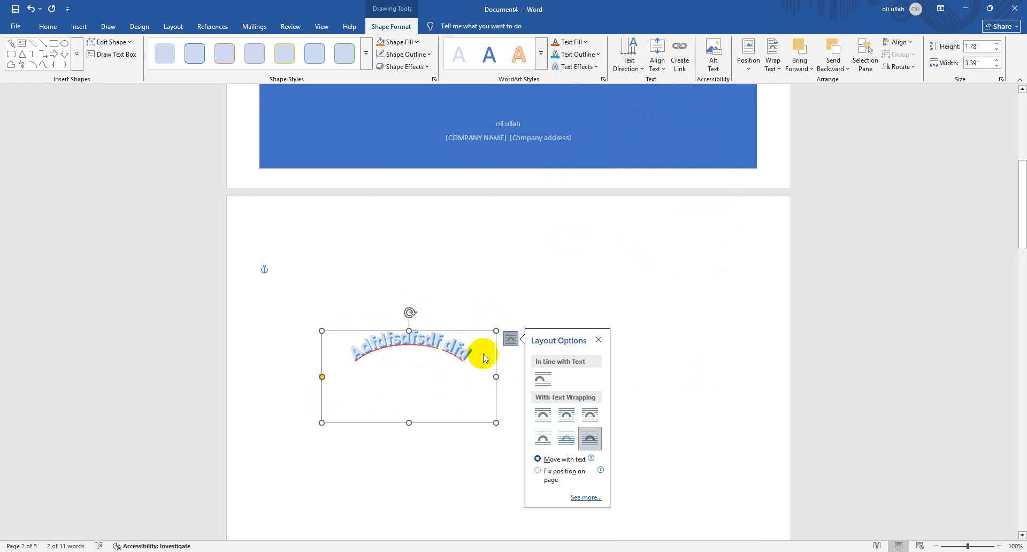
# Move the arched WordArt up near the top centre of page 2 and delete it
pyautogui.click(449, 330)
pyautogui.click(448, 336)
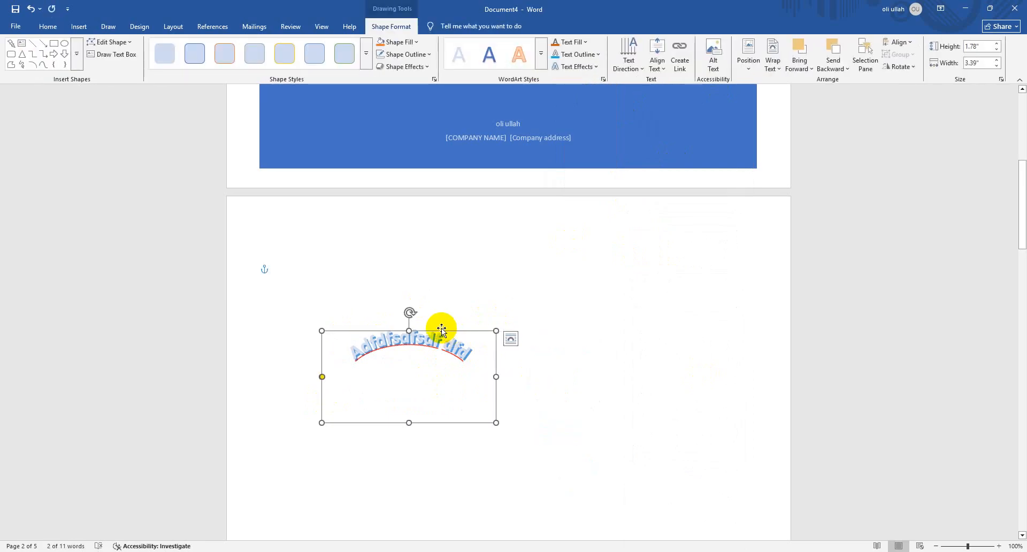
pyautogui.moveTo(441, 331); pyautogui.dragTo(526, 234)
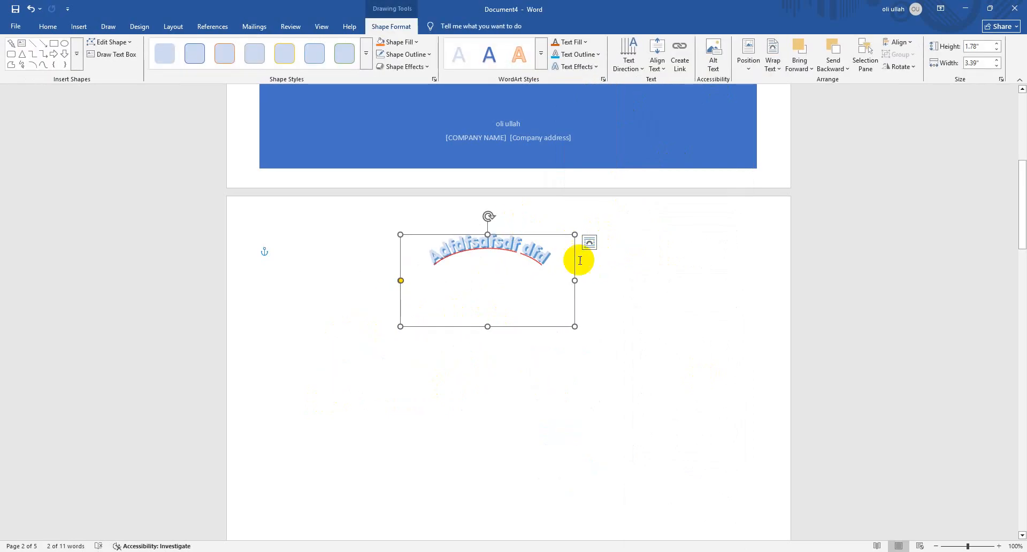
pyautogui.moveTo(538, 236); pyautogui.dragTo(559, 242)
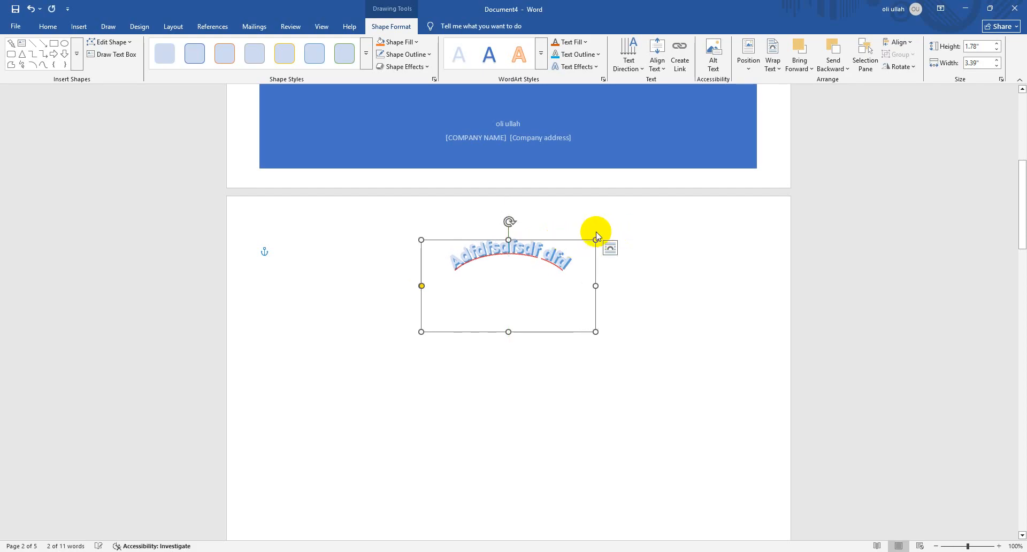
pyautogui.press('Delete')
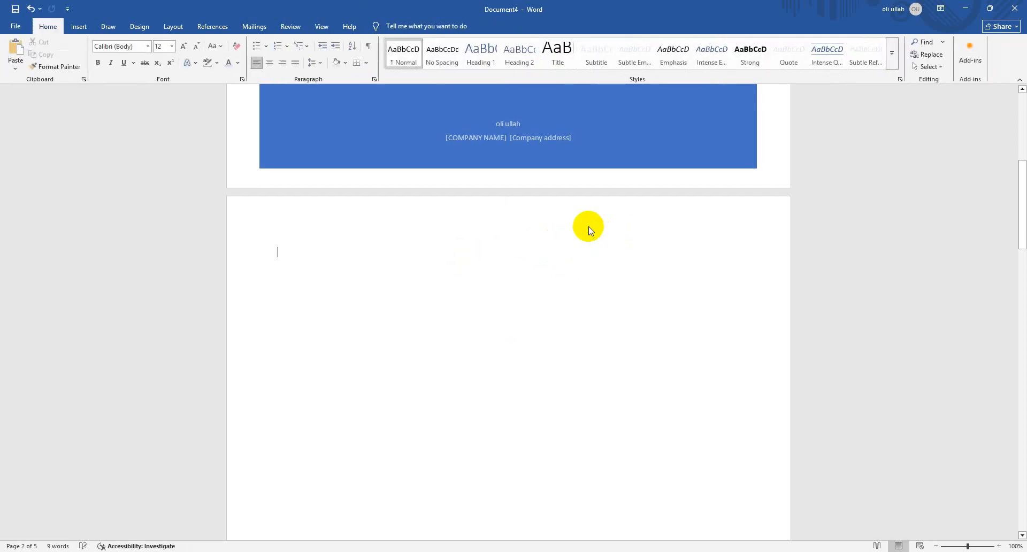
# Insert the built-in Quadratic Formula equation at the top of page 2 and delete it
pyautogui.click(81, 25)
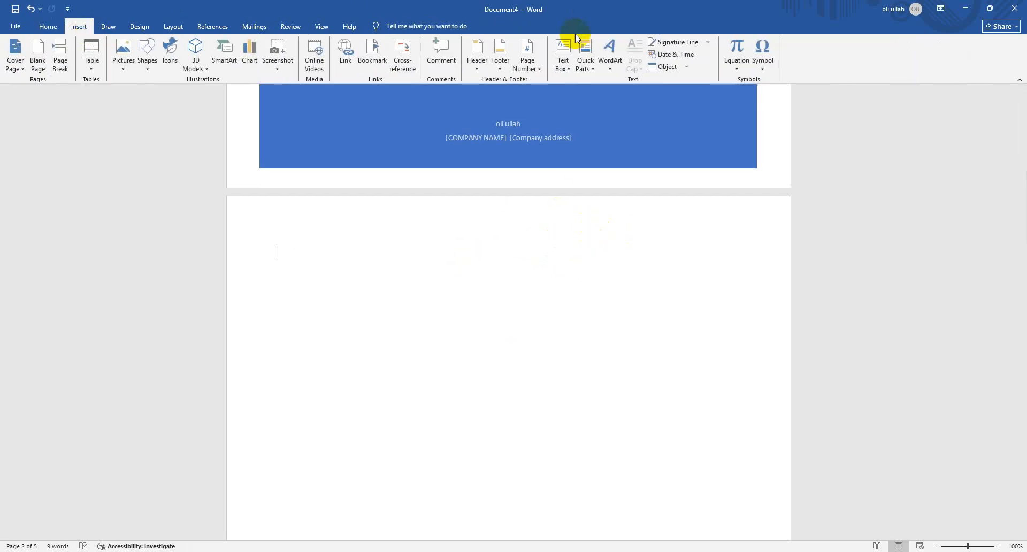
pyautogui.click(611, 59)
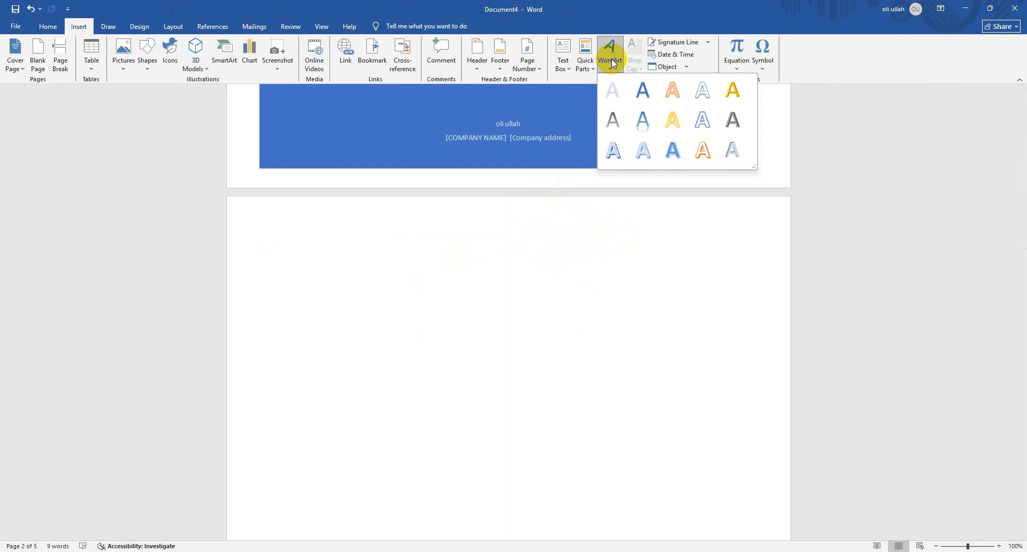
pyautogui.click(776, 173)
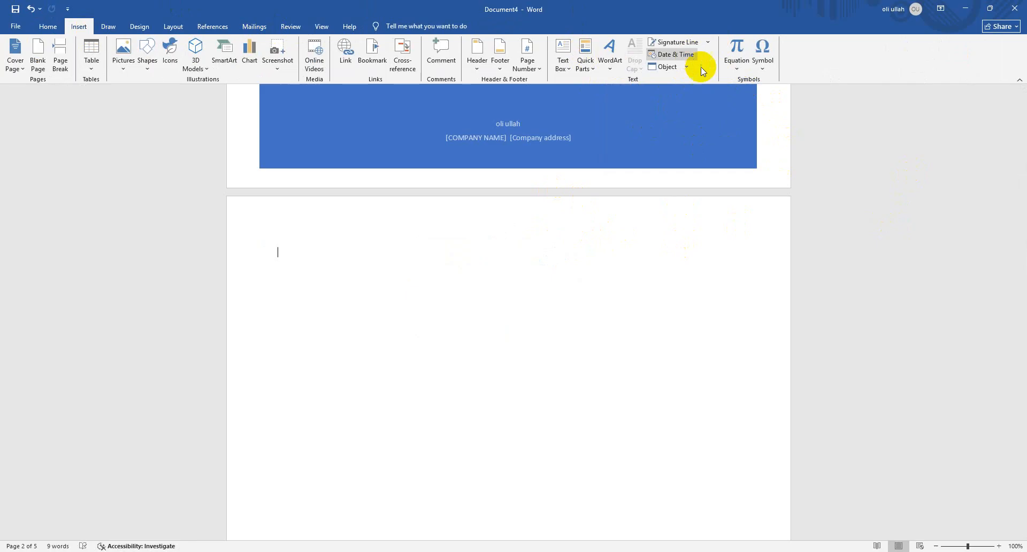
pyautogui.click(735, 68)
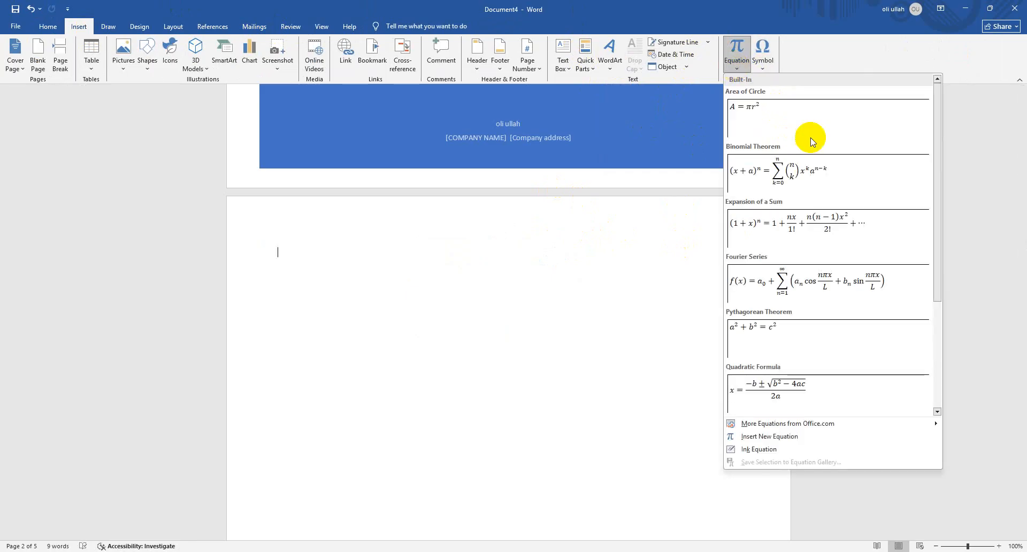
pyautogui.click(794, 392)
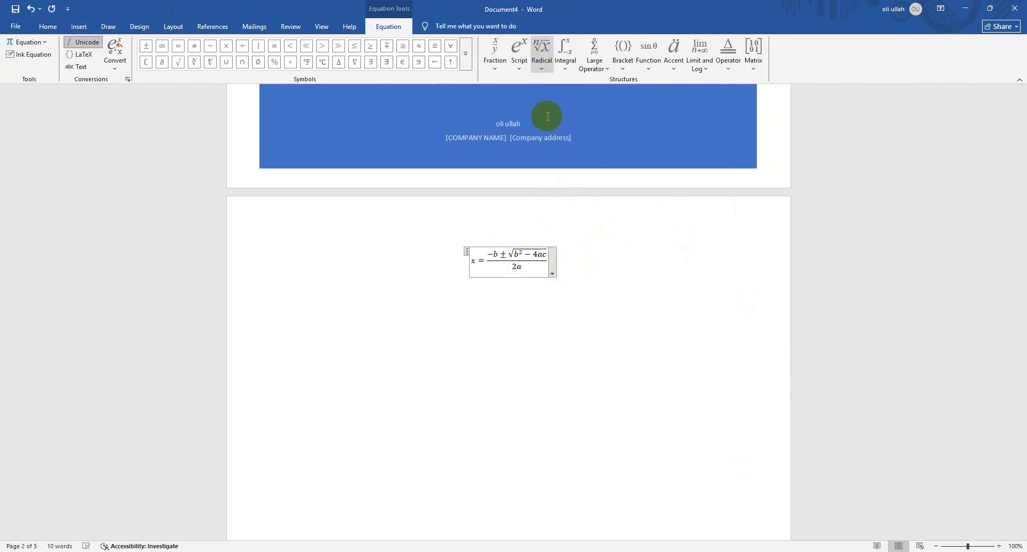
pyautogui.click(464, 248)
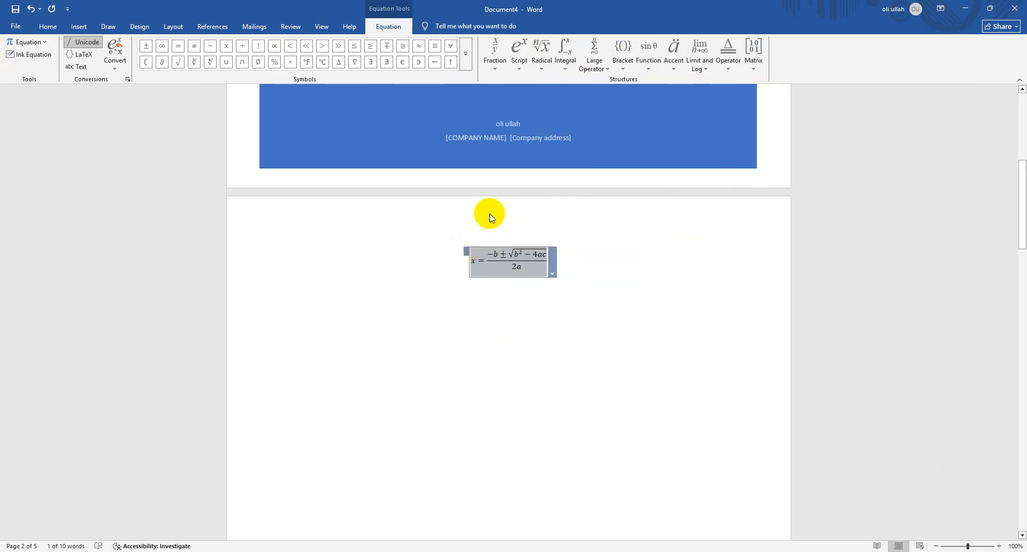
pyautogui.press('Delete')
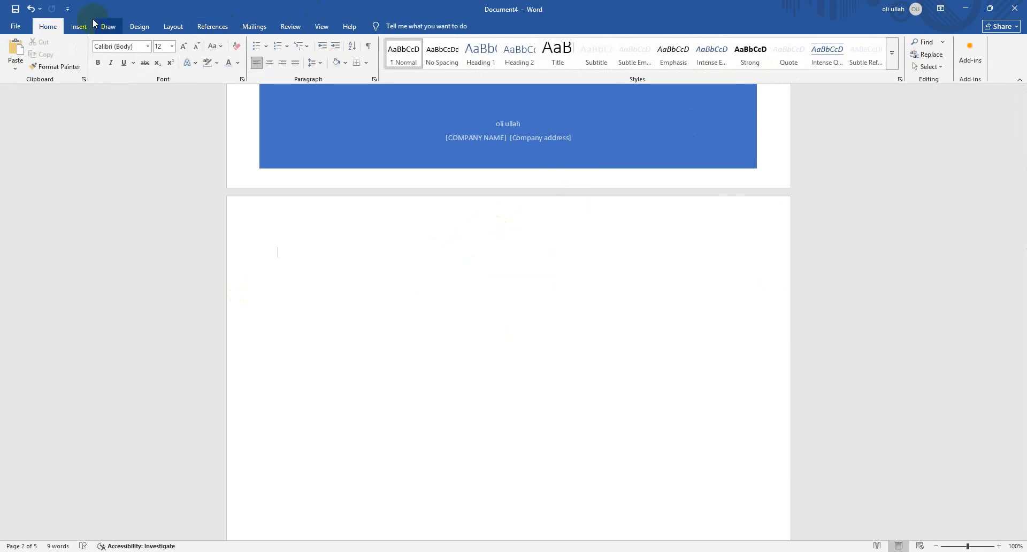
# Open the gallery of built-in equations for page 2
pyautogui.click(88, 26)
pyautogui.click(735, 66)
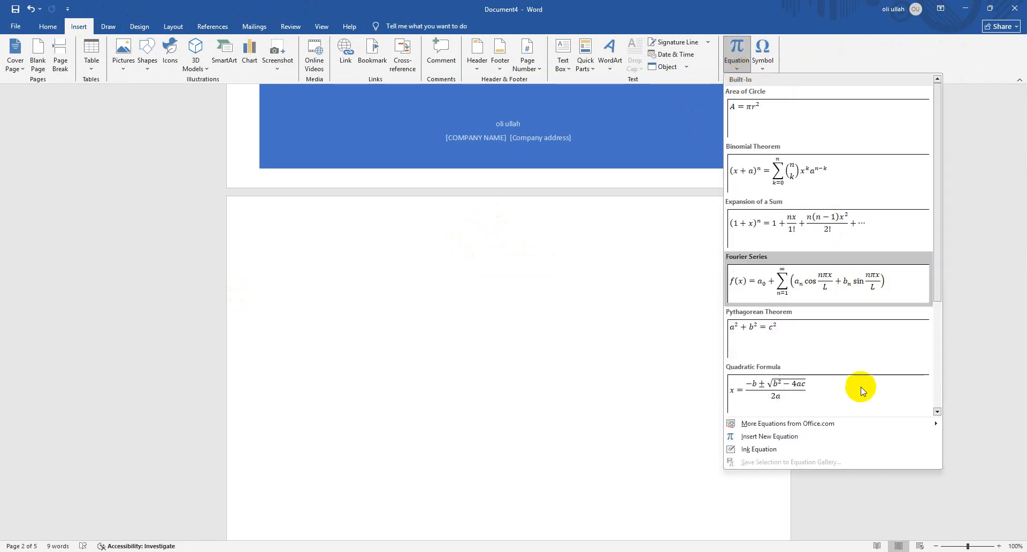
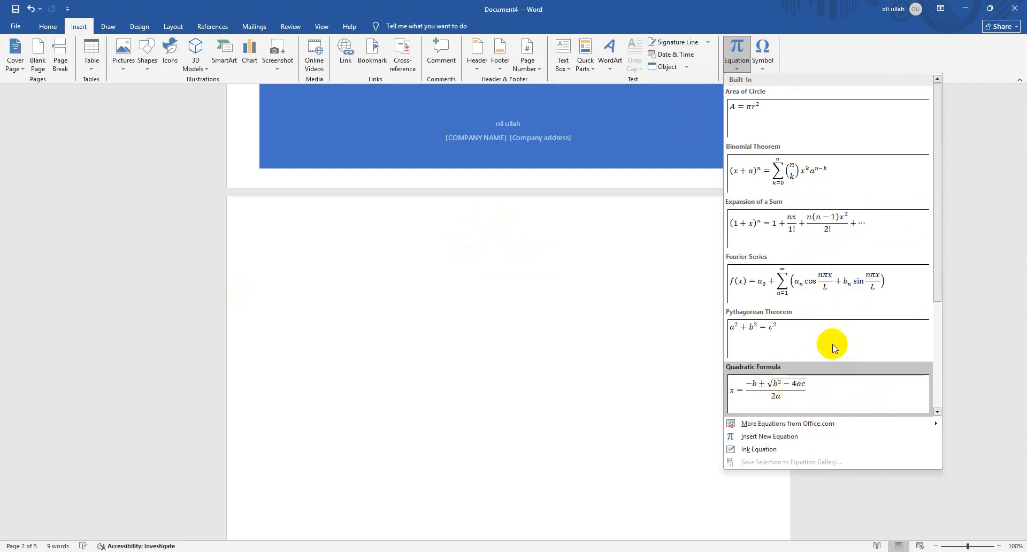
# Insert the built-in Binomial Theorem equation at the top of page 2 and try to move it within the page
pyautogui.click(813, 189)
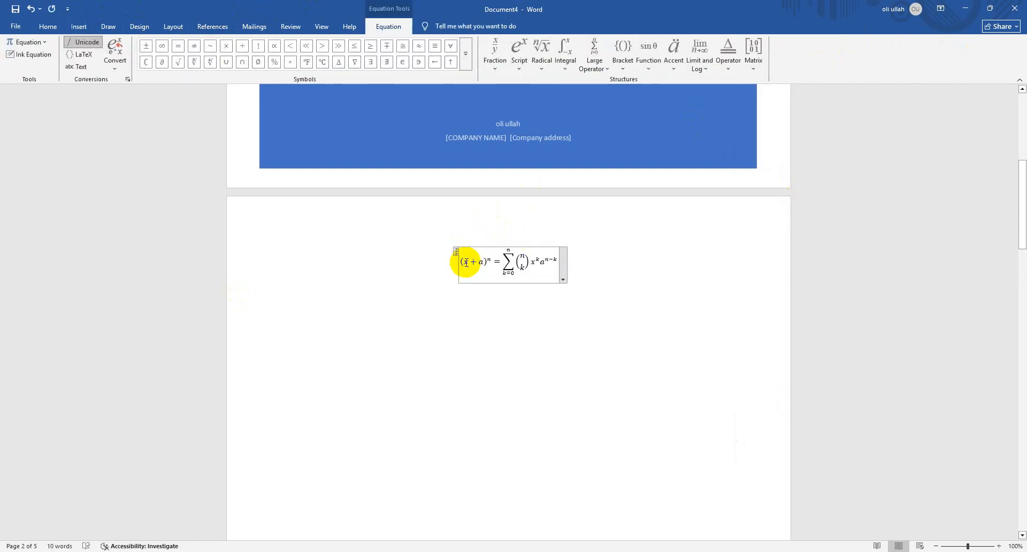
pyautogui.click(559, 245)
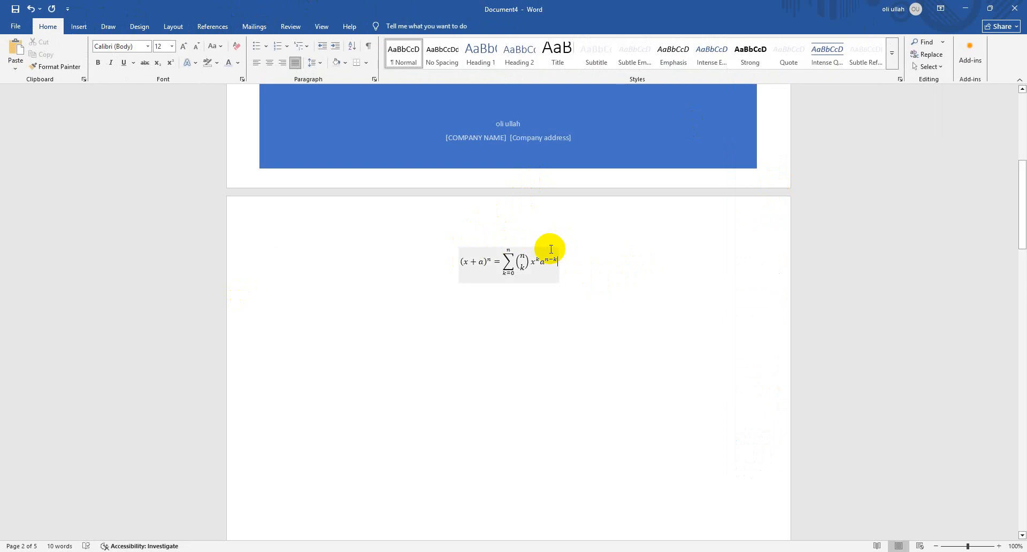
pyautogui.click(552, 252)
pyautogui.press('BackSpace')
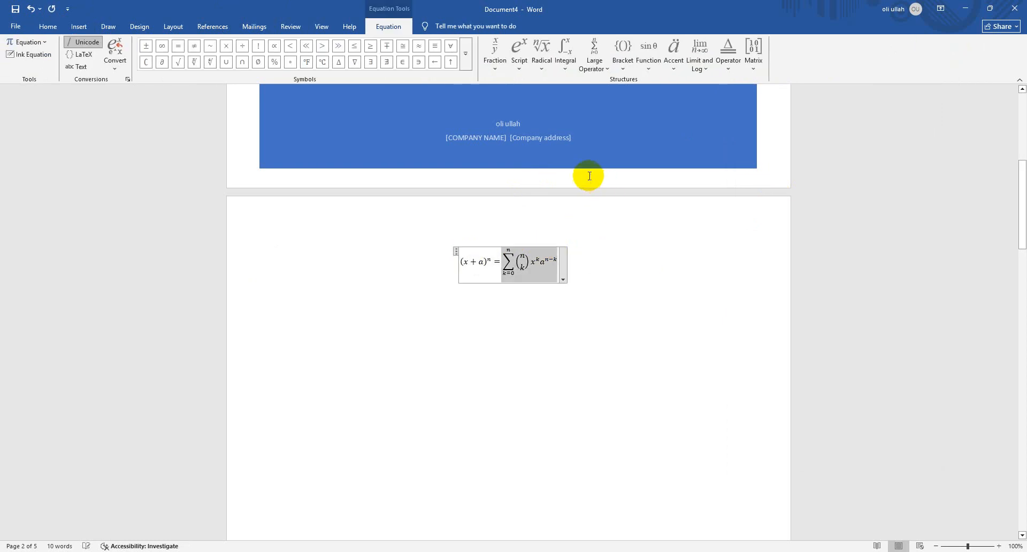
pyautogui.click(475, 247)
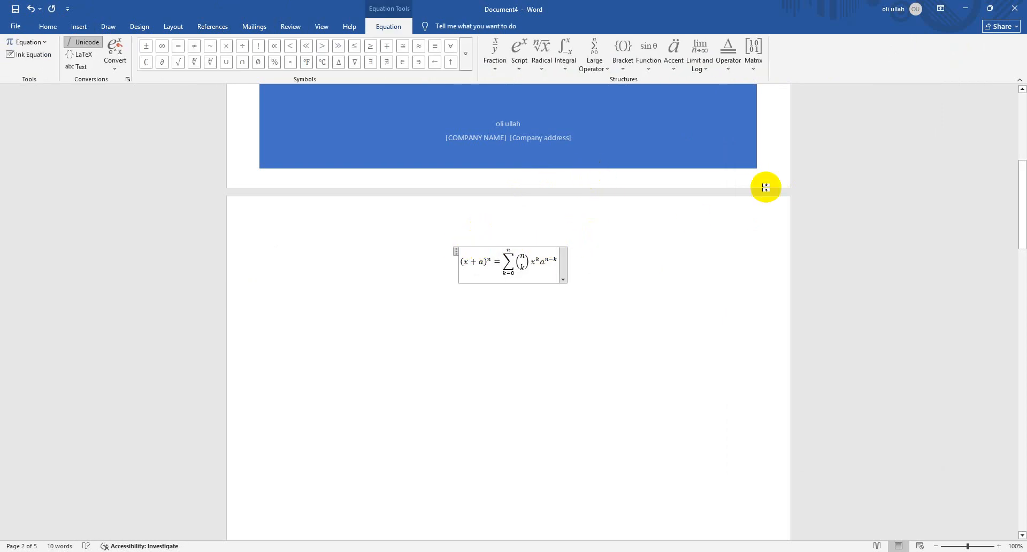
pyautogui.click(532, 245)
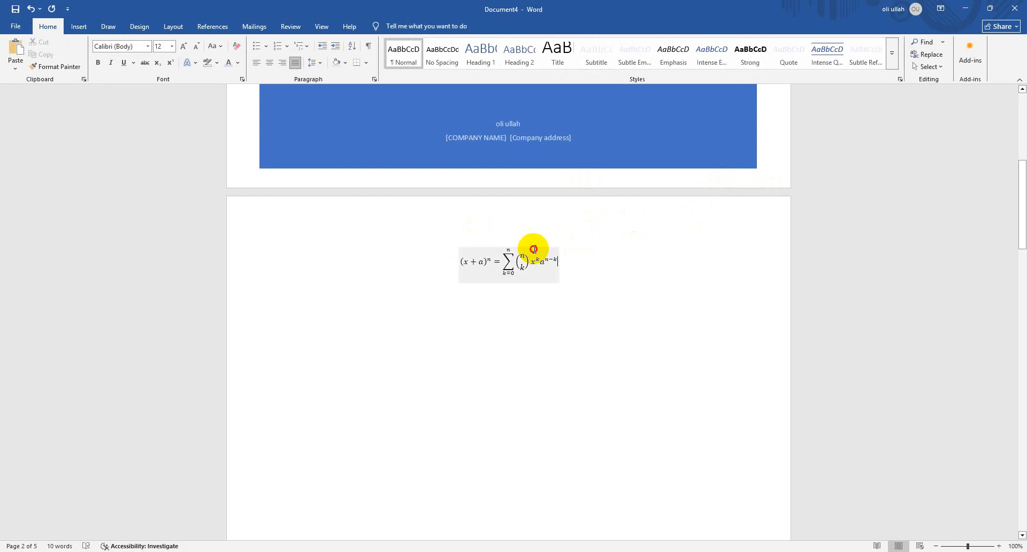
pyautogui.click(533, 247)
pyautogui.moveTo(535, 248); pyautogui.dragTo(631, 220)
# Look through the Binomial Theorem equation's display and justification options, and delete the equation from page 2
pyautogui.click(564, 248)
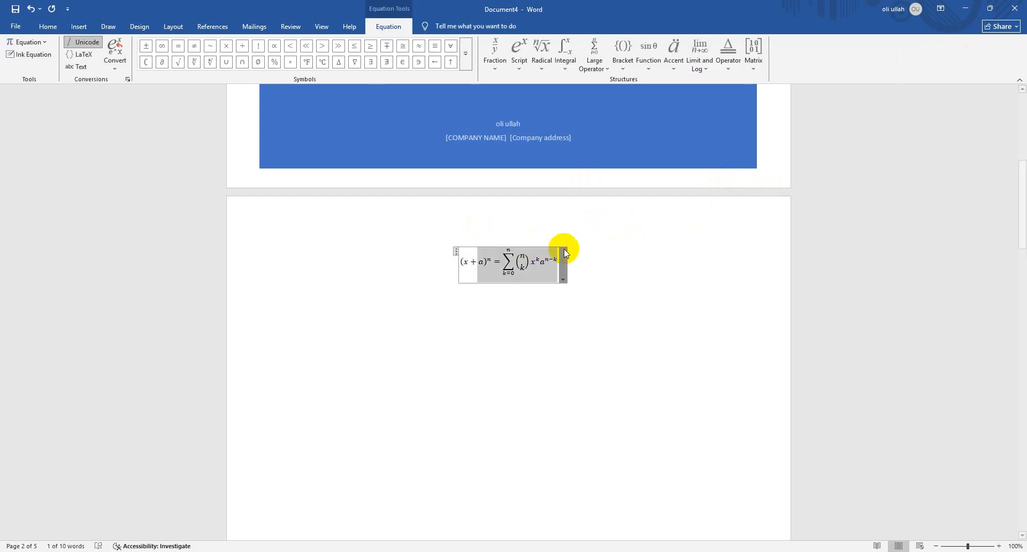
pyautogui.click(657, 250)
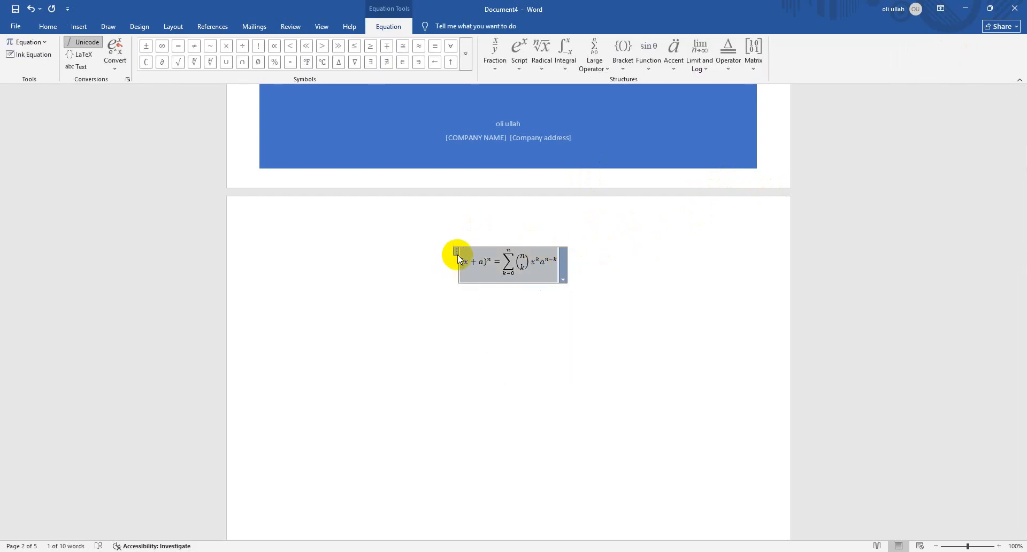
pyautogui.click(484, 250)
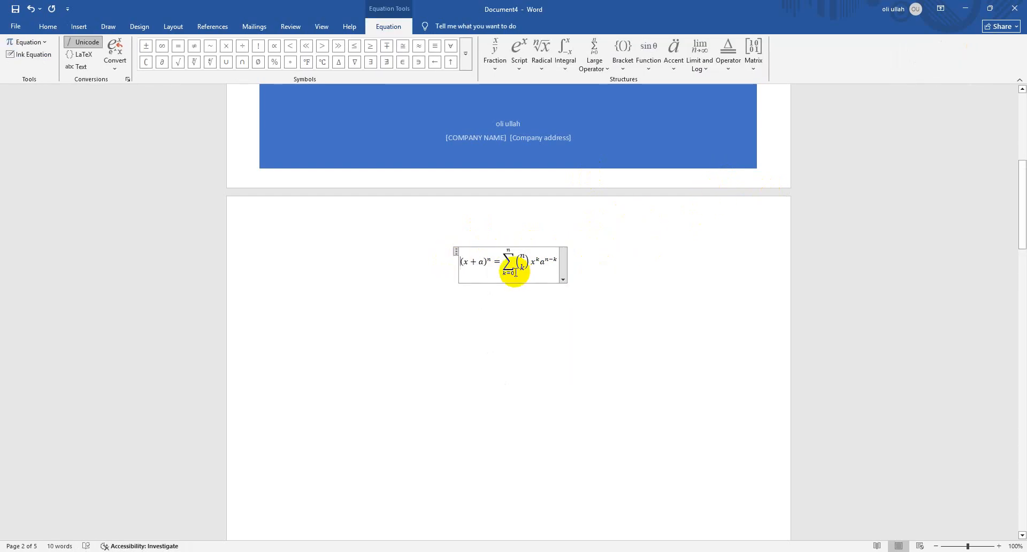
pyautogui.click(542, 247)
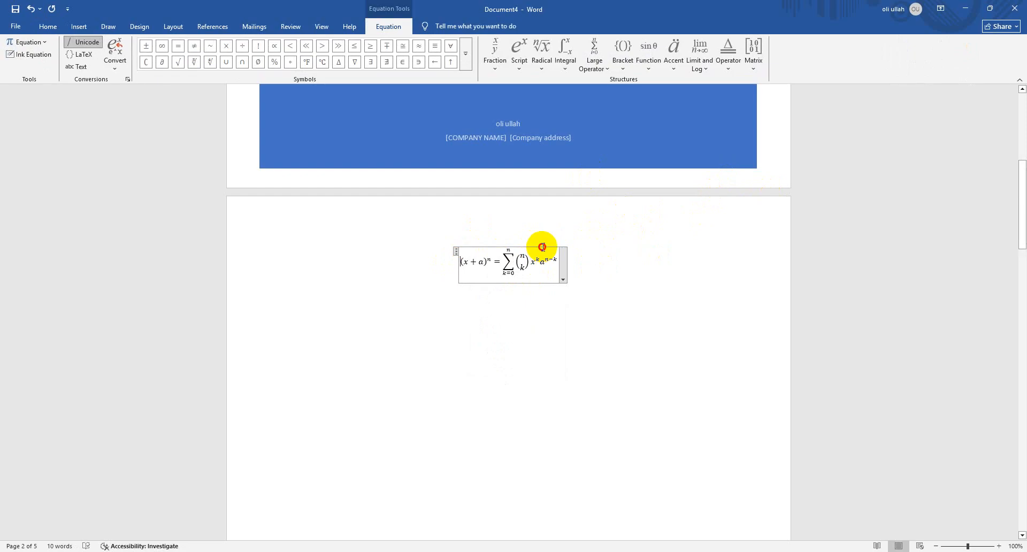
pyautogui.click(472, 280)
pyautogui.click(561, 278)
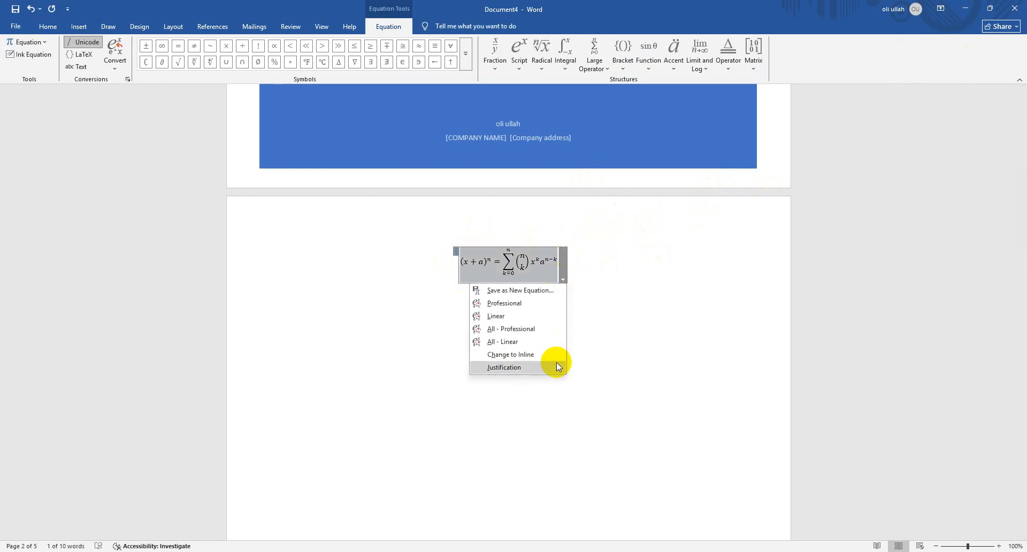
pyautogui.click(627, 290)
pyautogui.press('Delete')
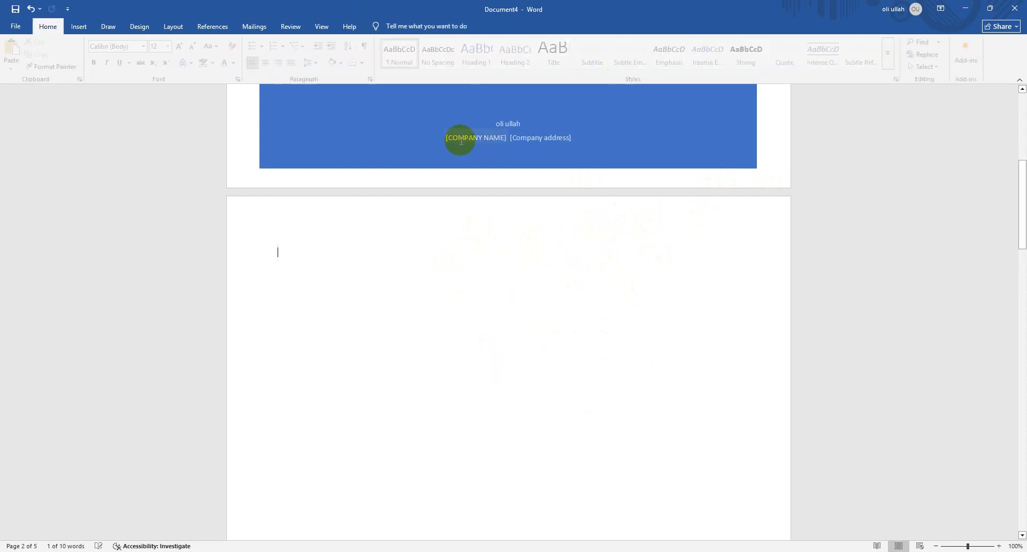
# Browse the built-in equation gallery from Area of Circle down to Trig Identity 2
pyautogui.click(85, 25)
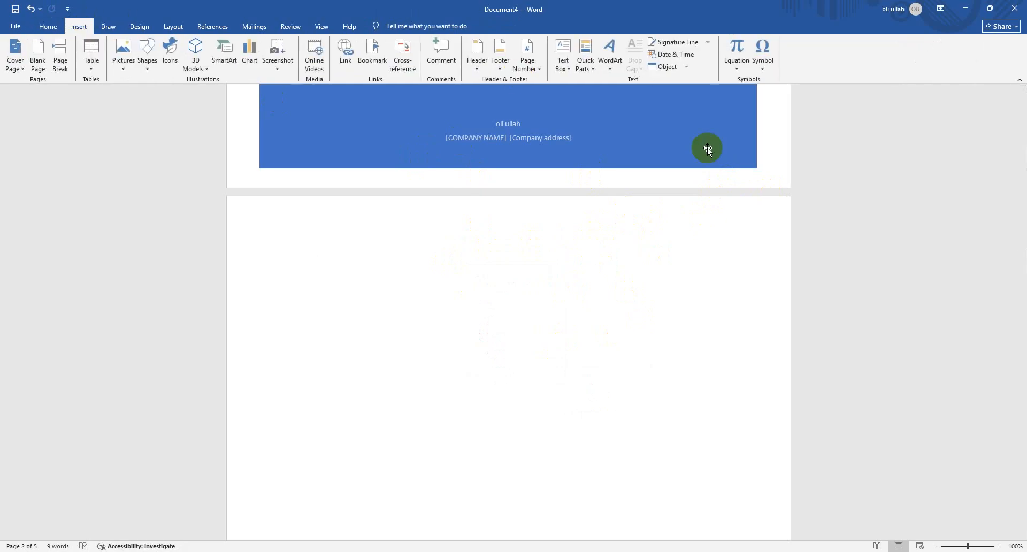
pyautogui.click(756, 62)
pyautogui.click(736, 67)
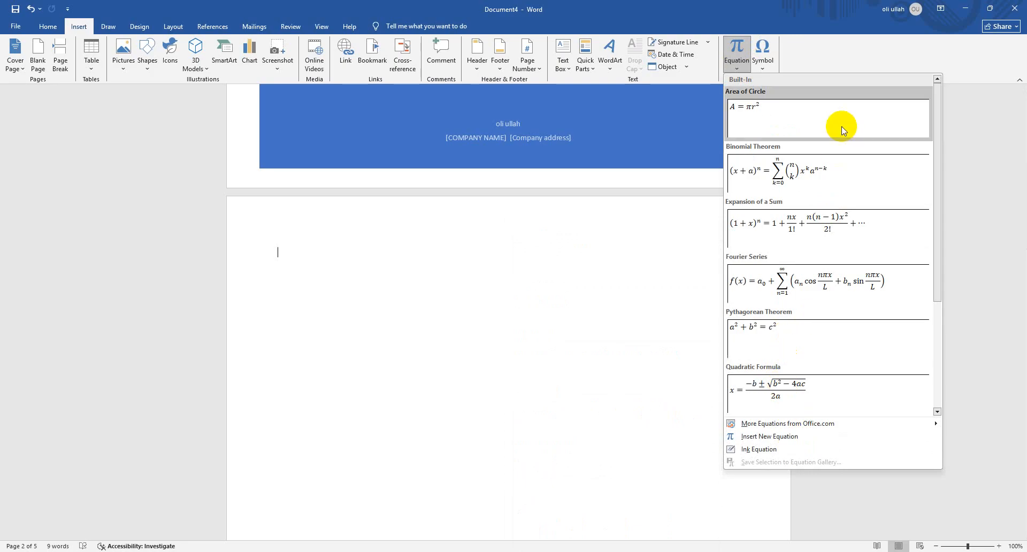
pyautogui.scroll(-3, 853, 352)
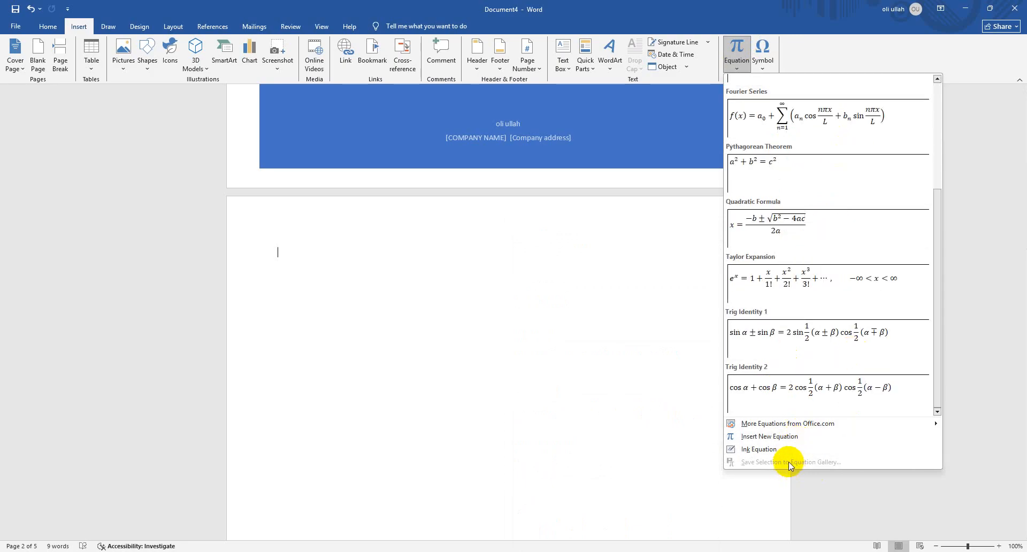
pyautogui.scroll(3, 802, 257)
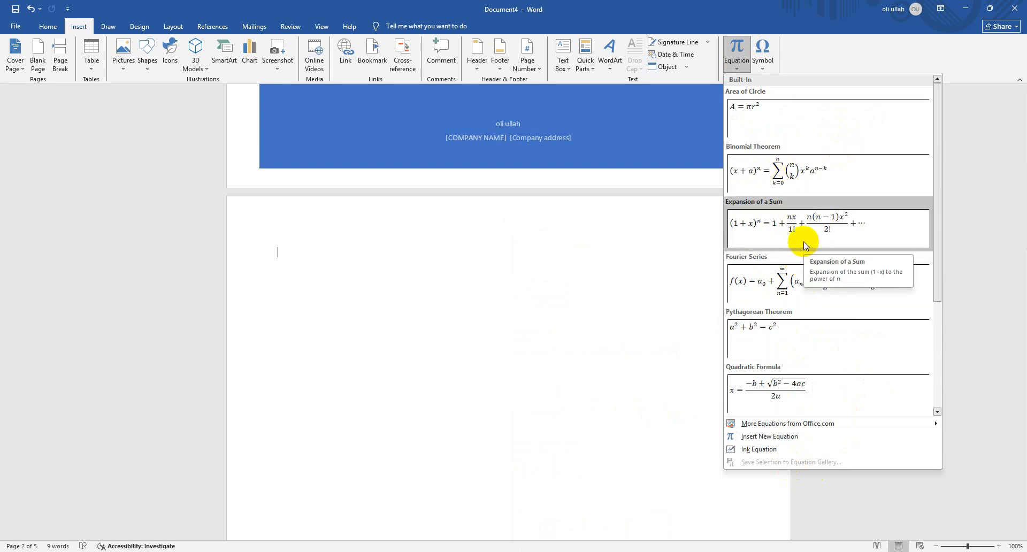
# Examine the full symbol set and the list of special characters available for insertion, and close the dialog
pyautogui.click(765, 63)
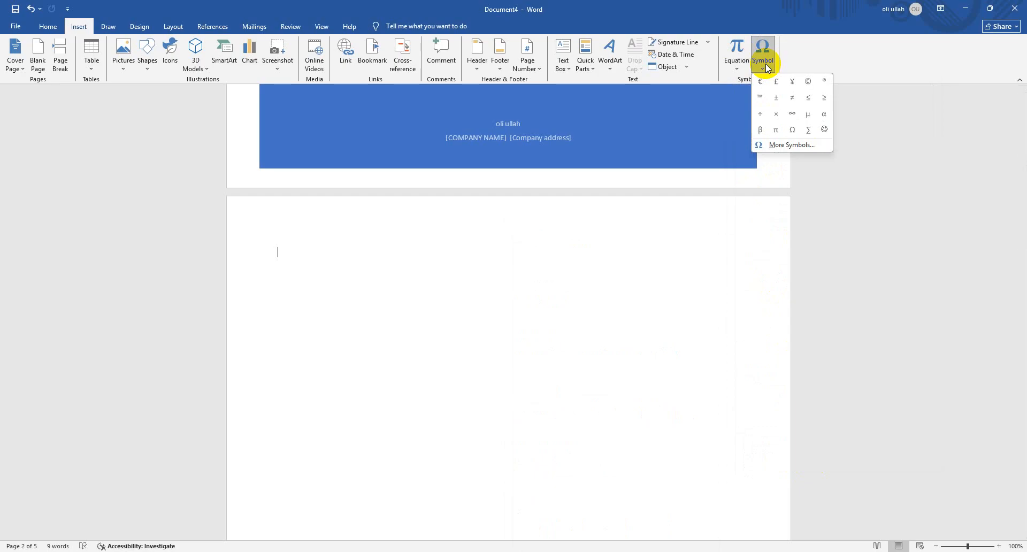
pyautogui.click(792, 145)
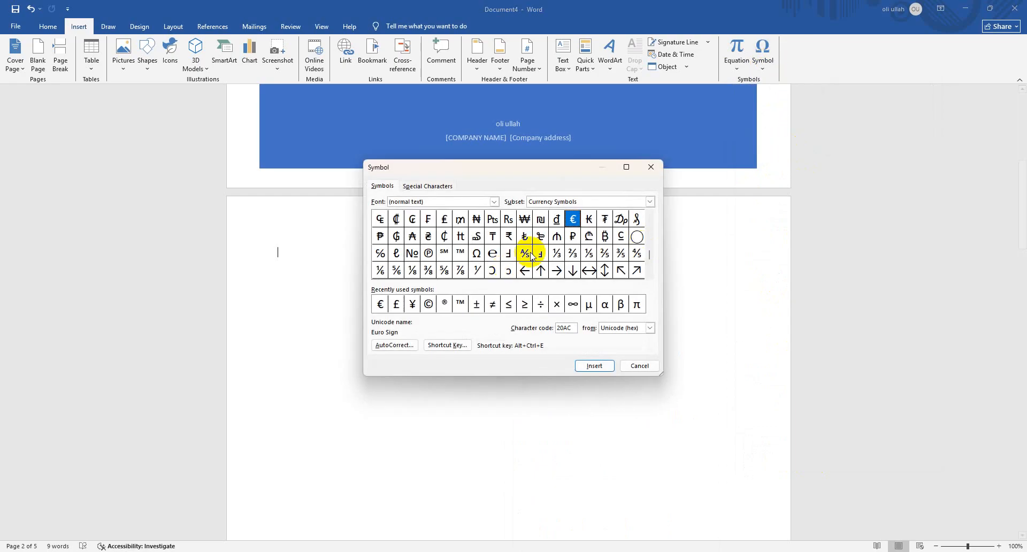
pyautogui.click(425, 185)
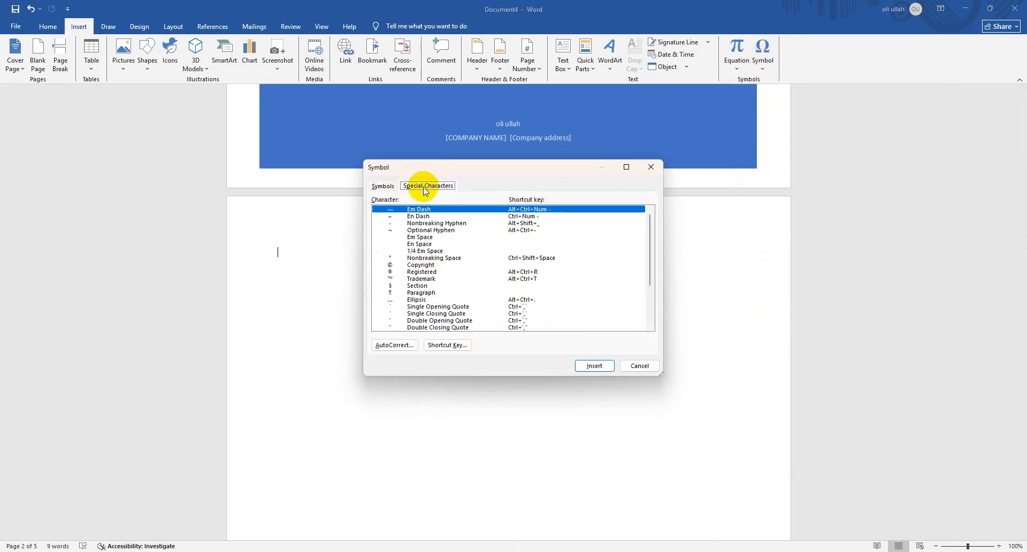
pyautogui.click(394, 186)
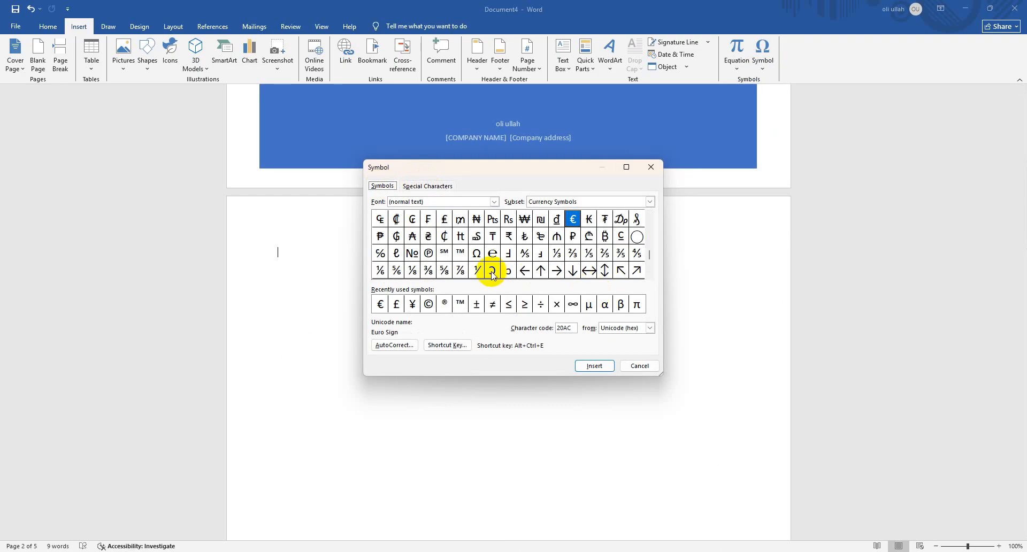
pyautogui.click(286, 252)
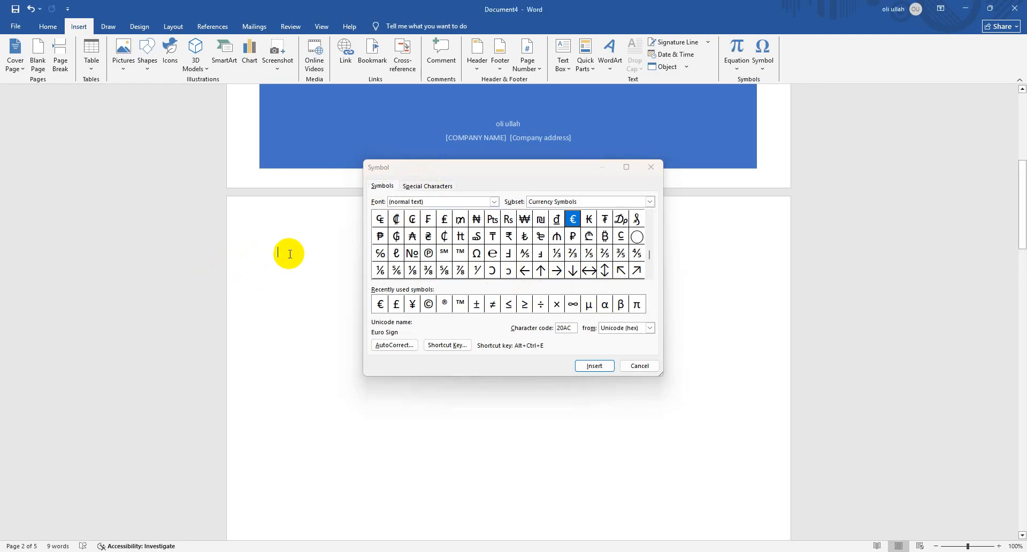
pyautogui.click(631, 366)
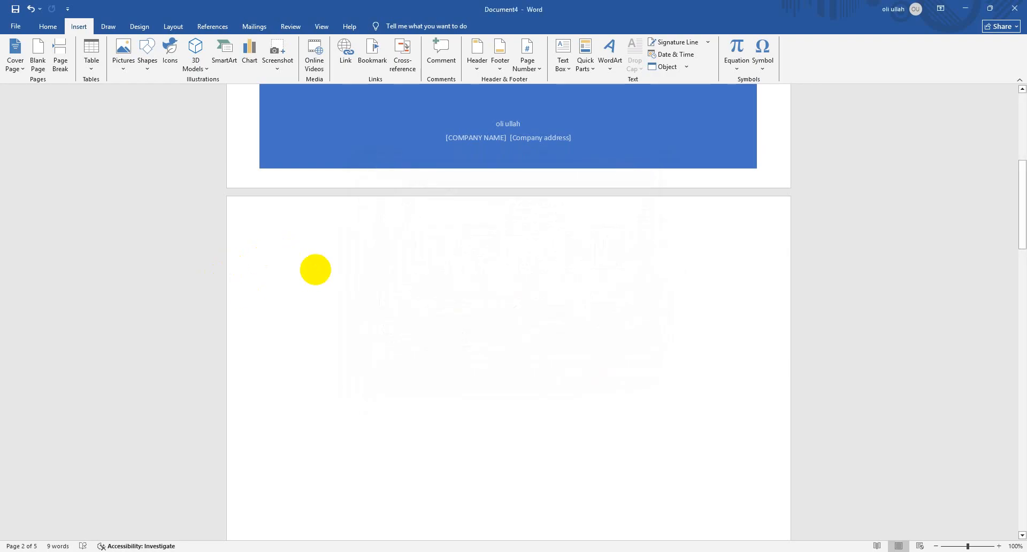
# Write the inequality 5x≥4 at the top of page 2, inserting ≥ from the recently used symbols
pyautogui.write('5x')
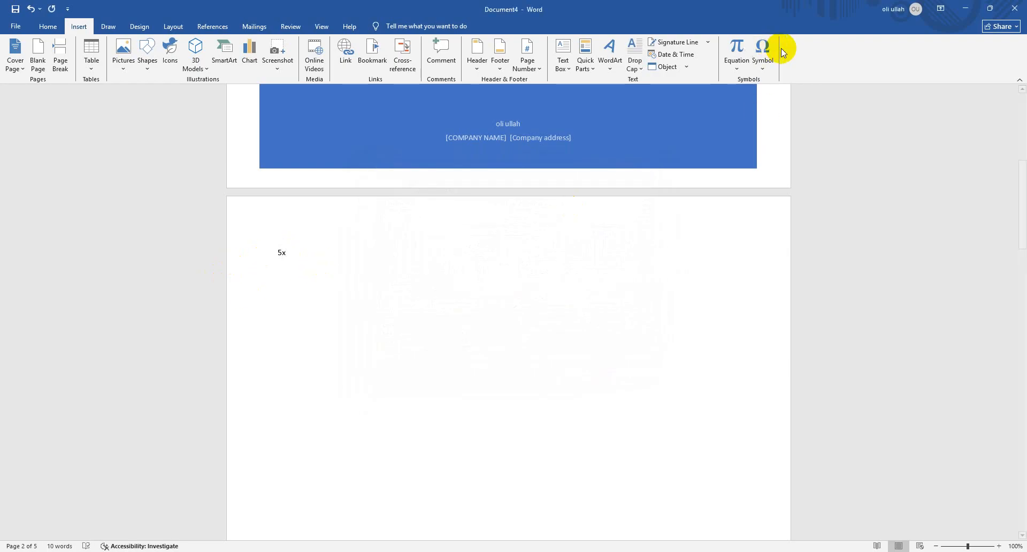
pyautogui.click(763, 54)
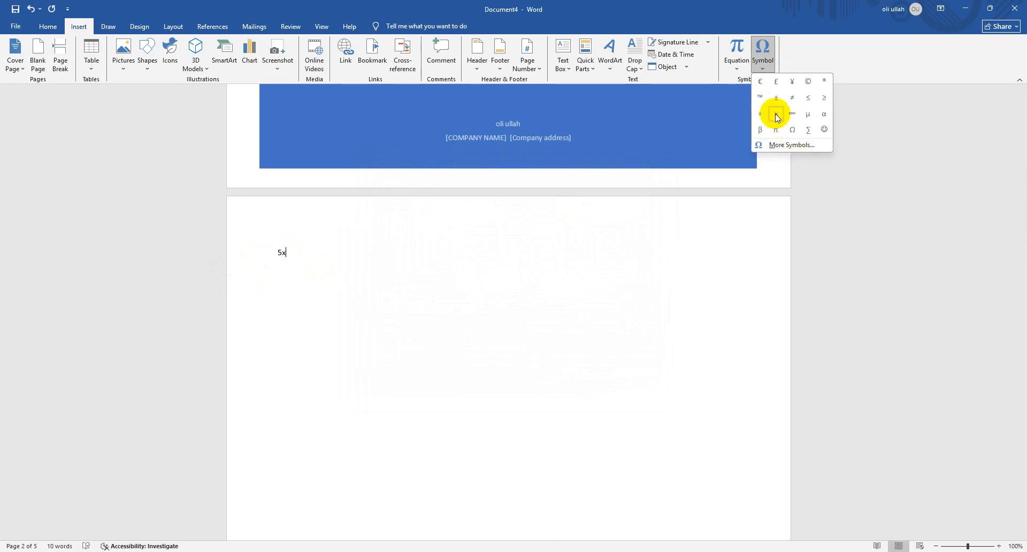
pyautogui.click(791, 143)
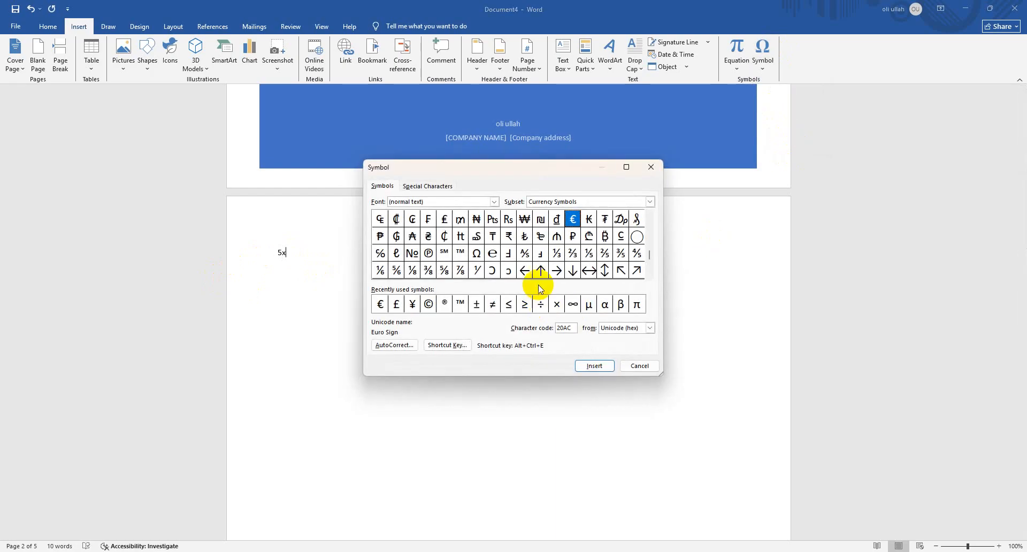
pyautogui.click(524, 303)
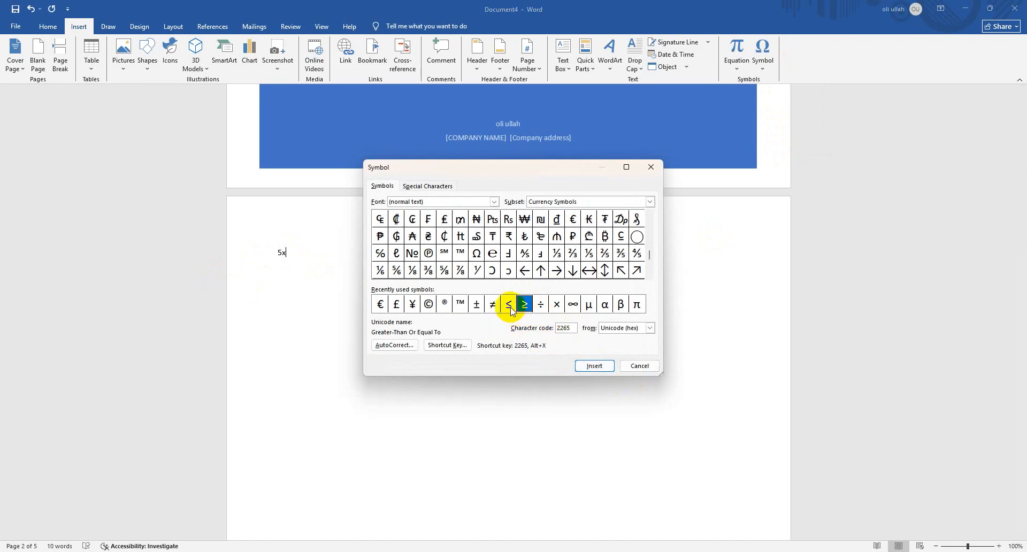
pyautogui.click(589, 369)
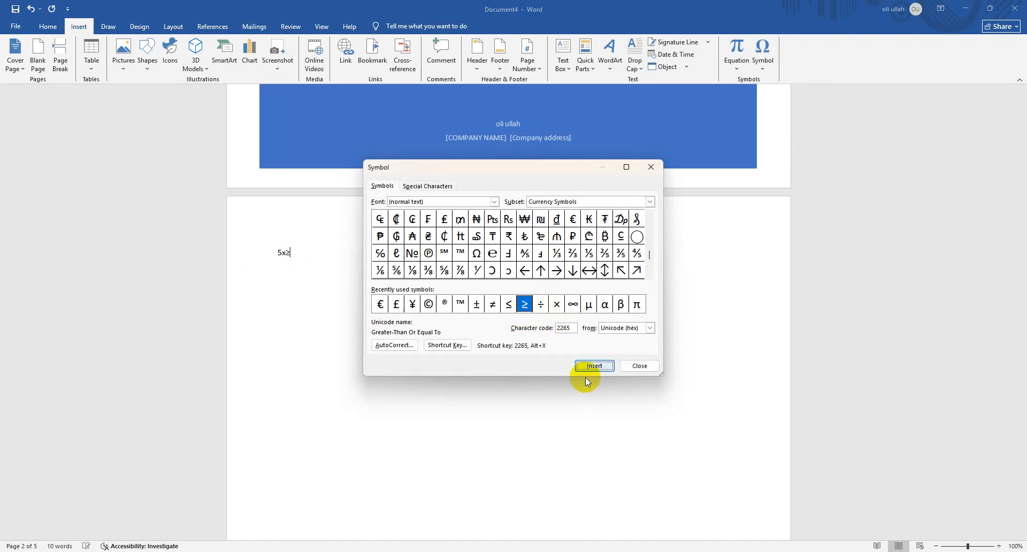
pyautogui.click(638, 366)
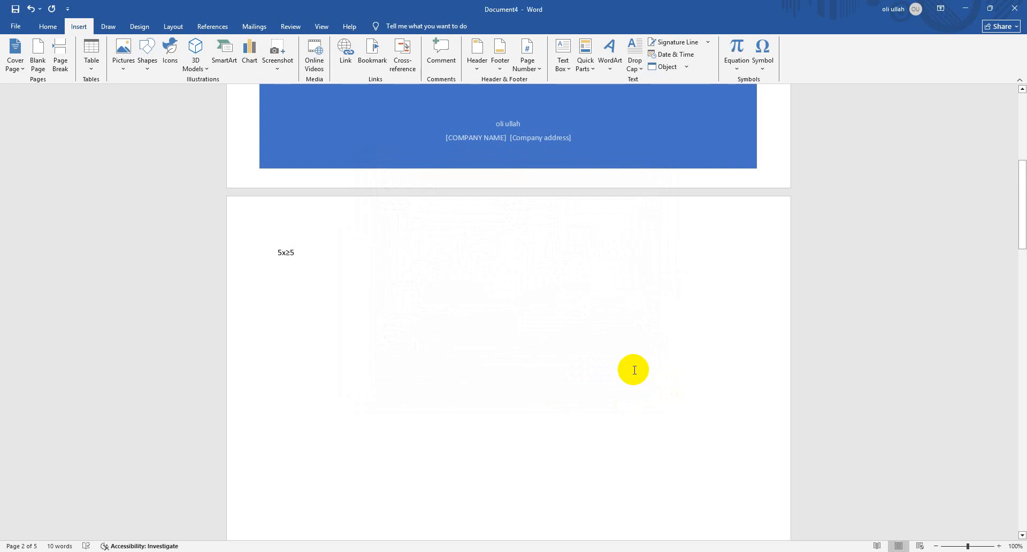
pyautogui.write('4')
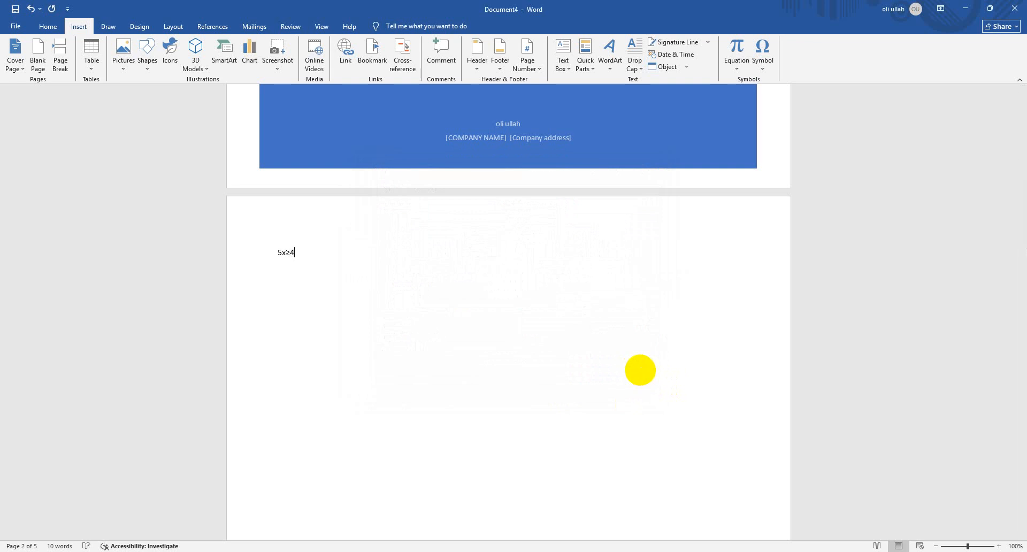
# Enlarge the inequality 5x≥4 to font size 22 and delete it from page 2
pyautogui.click(105, 247)
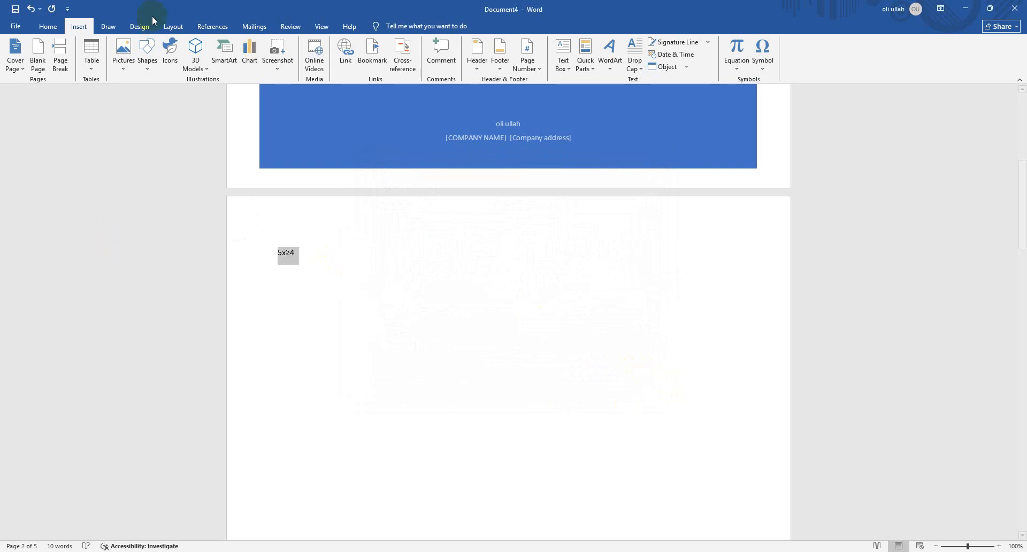
pyautogui.click(43, 31)
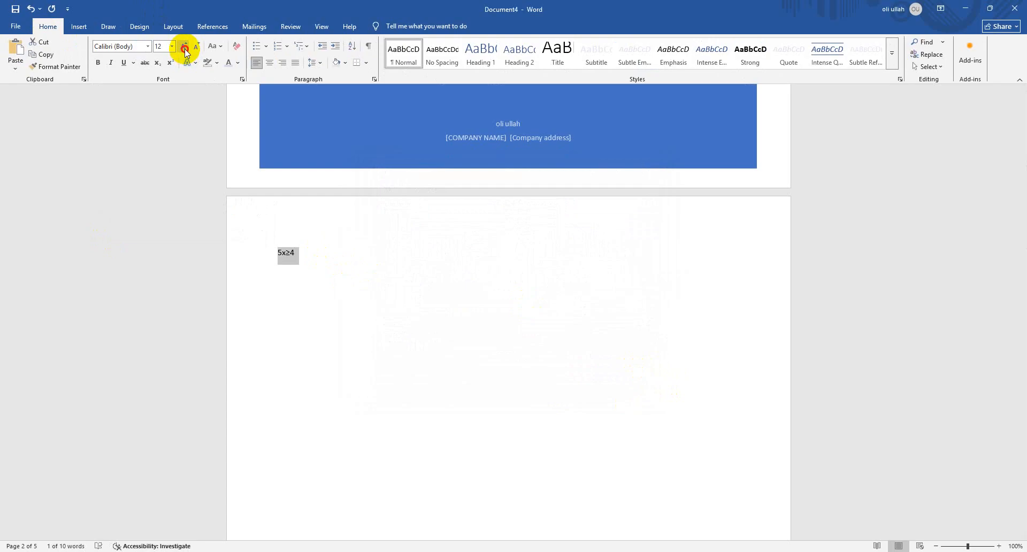
pyautogui.click(400, 270)
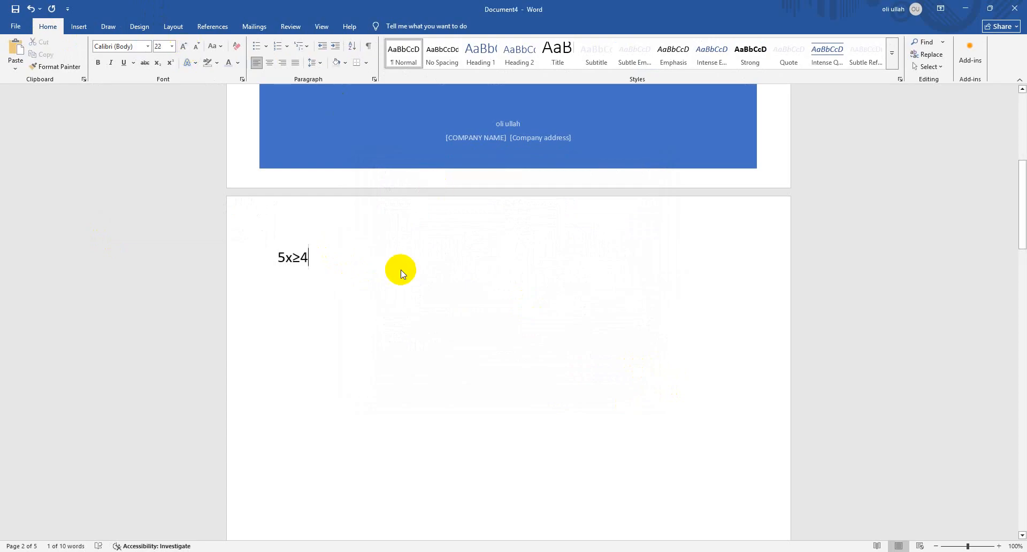
pyautogui.click(173, 255)
pyautogui.press('Delete')
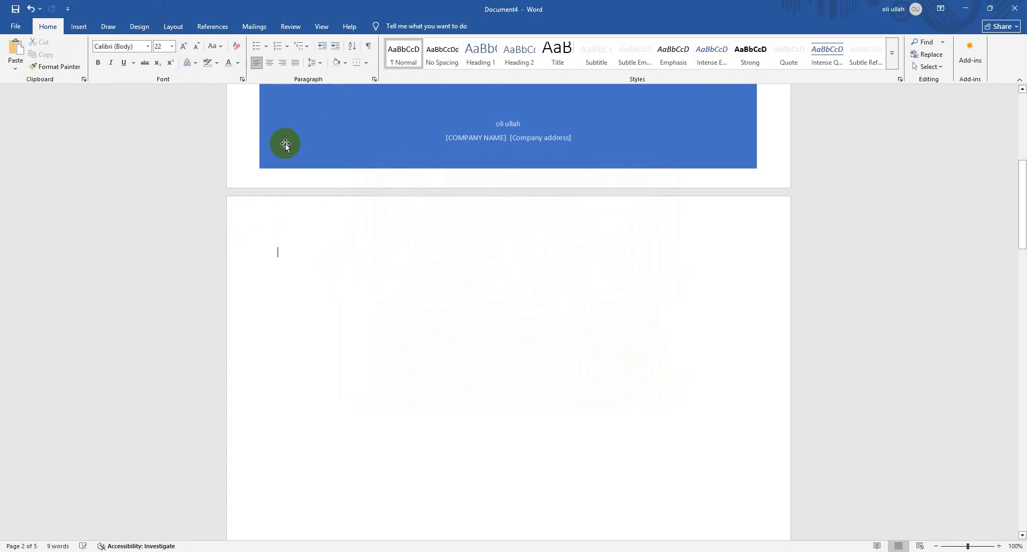
# Try a curved red pen stroke and a yellow highlighter arc on blank page 2, undoing each stroke
pyautogui.click(79, 27)
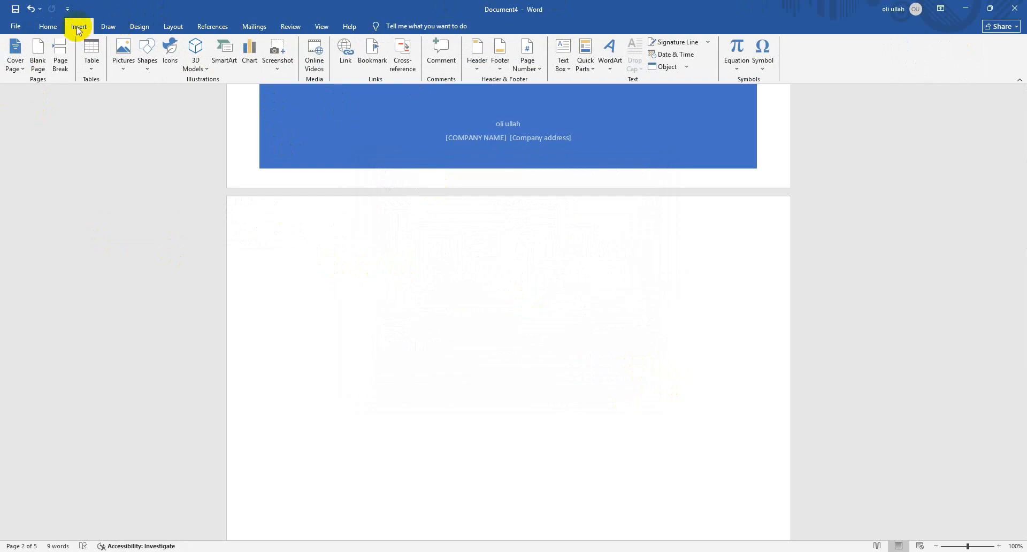
pyautogui.click(107, 26)
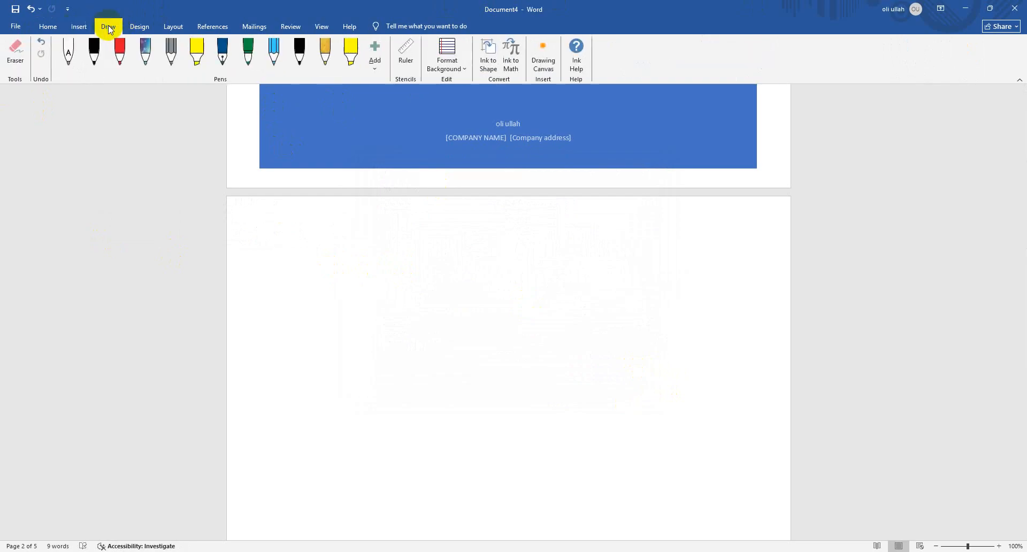
pyautogui.click(94, 63)
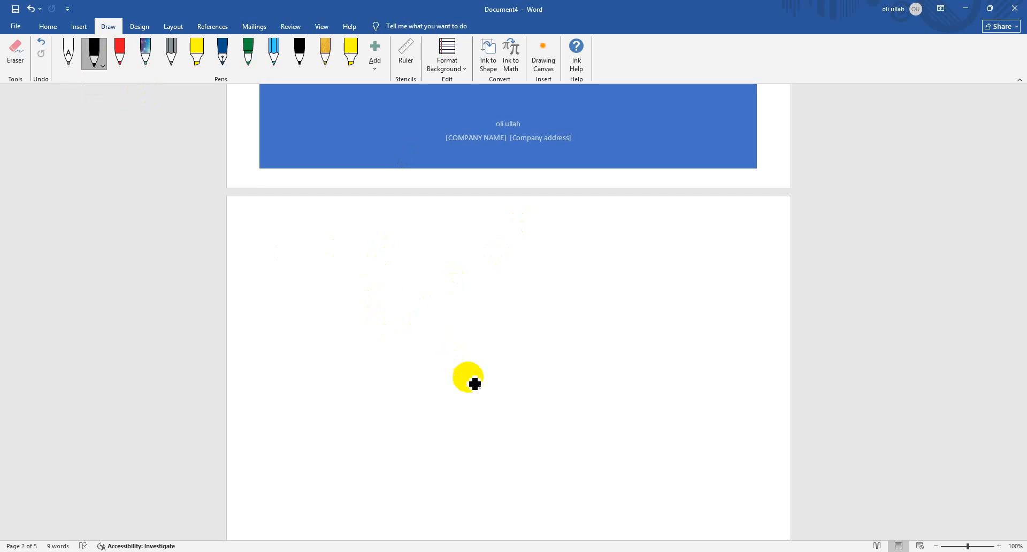
pyautogui.click(120, 51)
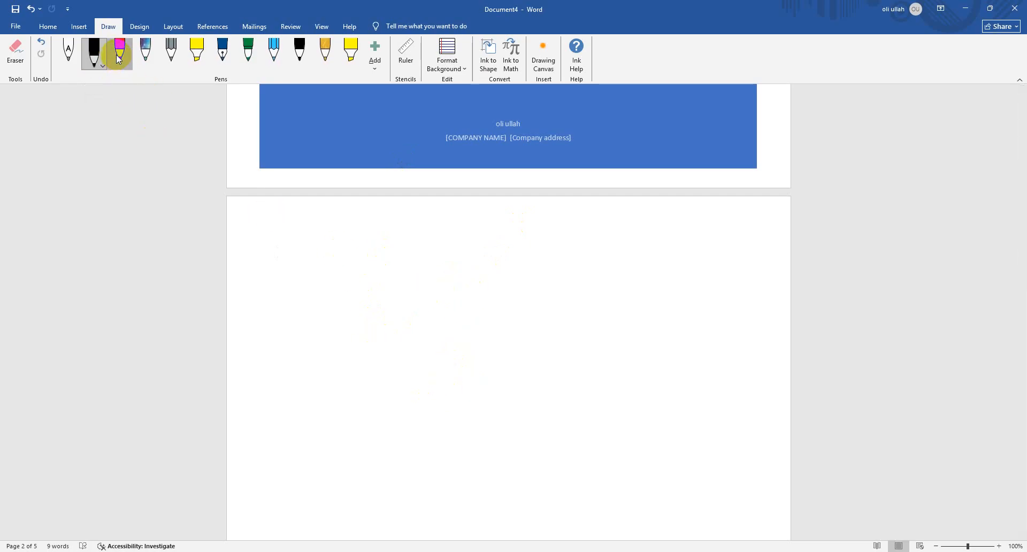
pyautogui.moveTo(504, 325); pyautogui.dragTo(484, 457)
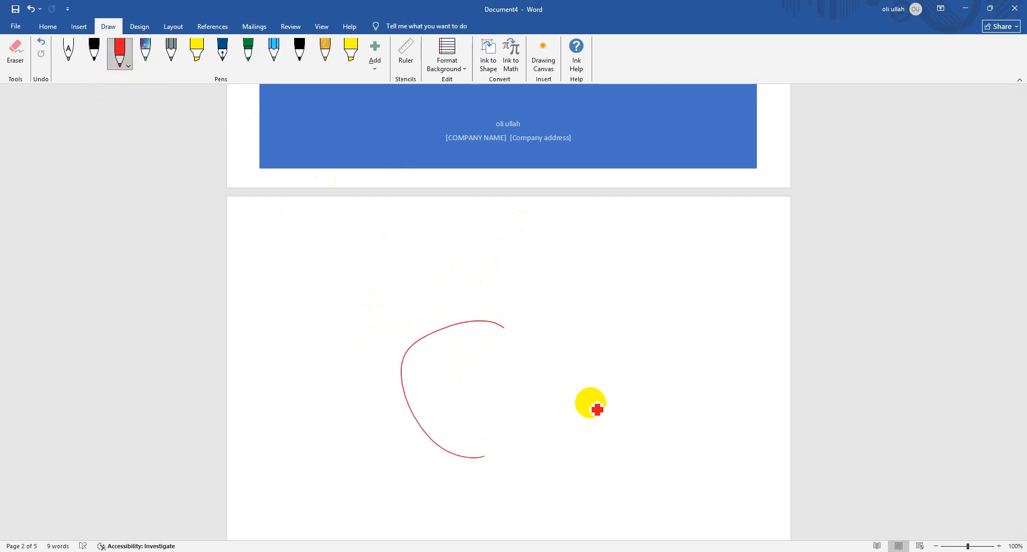
pyautogui.hotkey('ctrl', 'z')
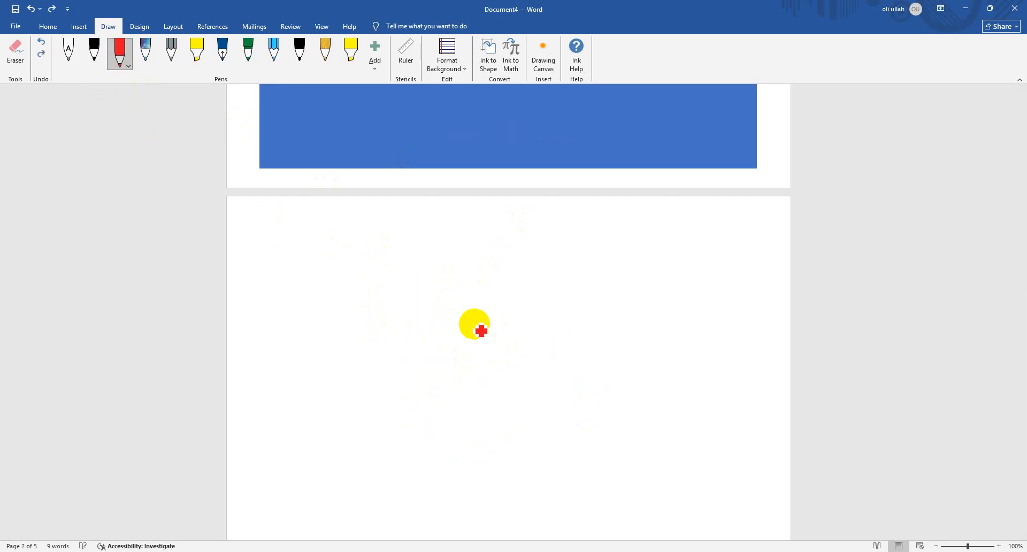
pyautogui.click(198, 54)
pyautogui.moveTo(381, 358)
pyautogui.mouseDown()
pyautogui.moveTo(445, 293)
pyautogui.moveTo(508, 347)
pyautogui.mouseUp()
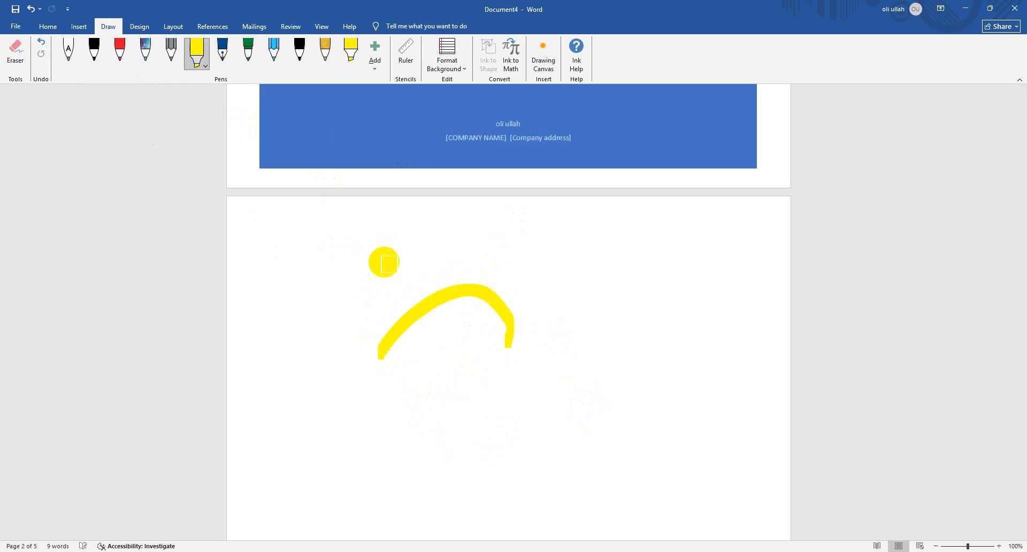
pyautogui.hotkey('ctrl', 'z')
# Draw four freehand curves with the blue fountain pen in the middle of page 2
pyautogui.click(222, 51)
pyautogui.moveTo(363, 391); pyautogui.dragTo(331, 314)
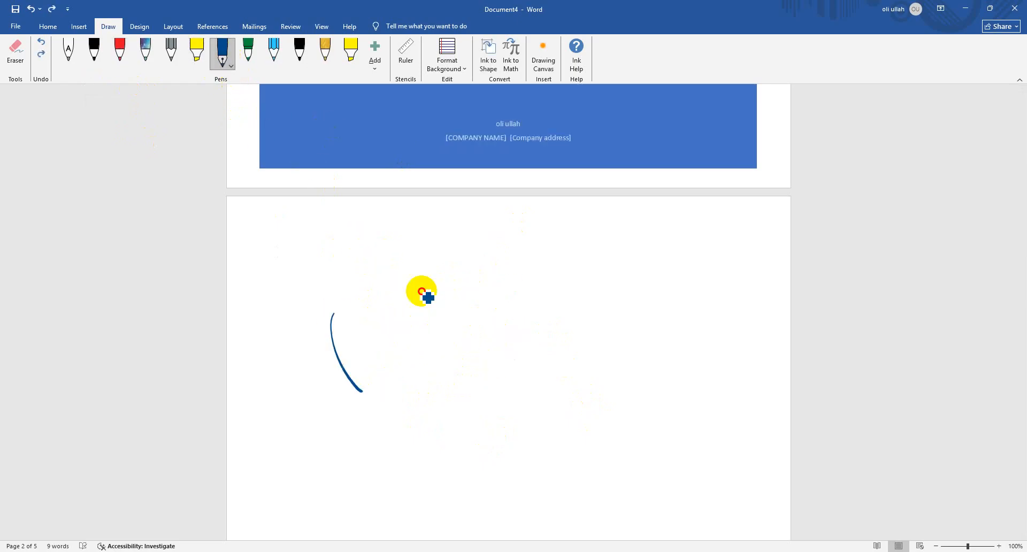
pyautogui.moveTo(423, 292)
pyautogui.mouseDown()
pyautogui.moveTo(427, 374)
pyautogui.moveTo(383, 390)
pyautogui.mouseUp()
pyautogui.moveTo(372, 315); pyautogui.dragTo(540, 368)
pyautogui.moveTo(497, 298); pyautogui.dragTo(392, 408)
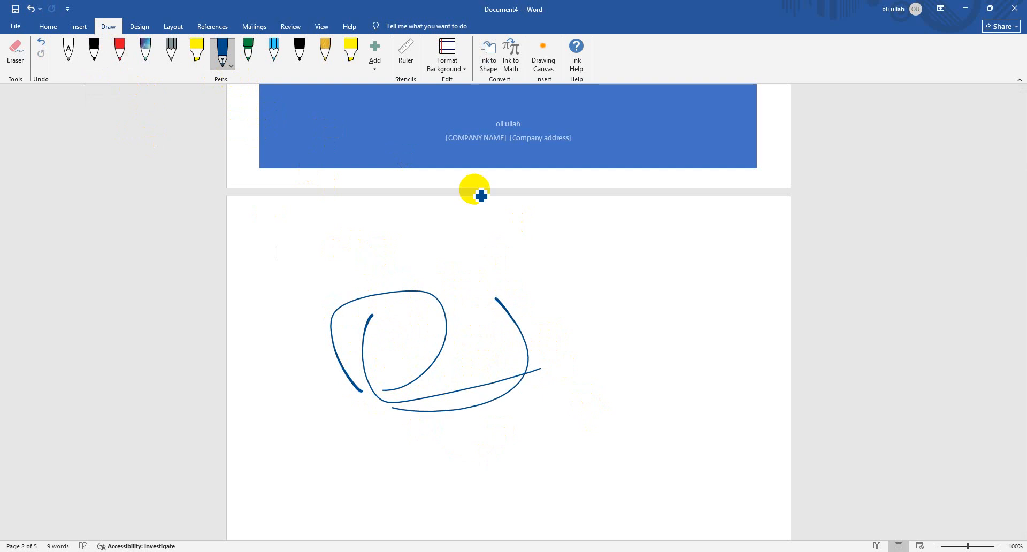
# Draw a looping figure with the multicoloured galaxy-effect pen to the right of the blue curves on page 2
pyautogui.click(374, 52)
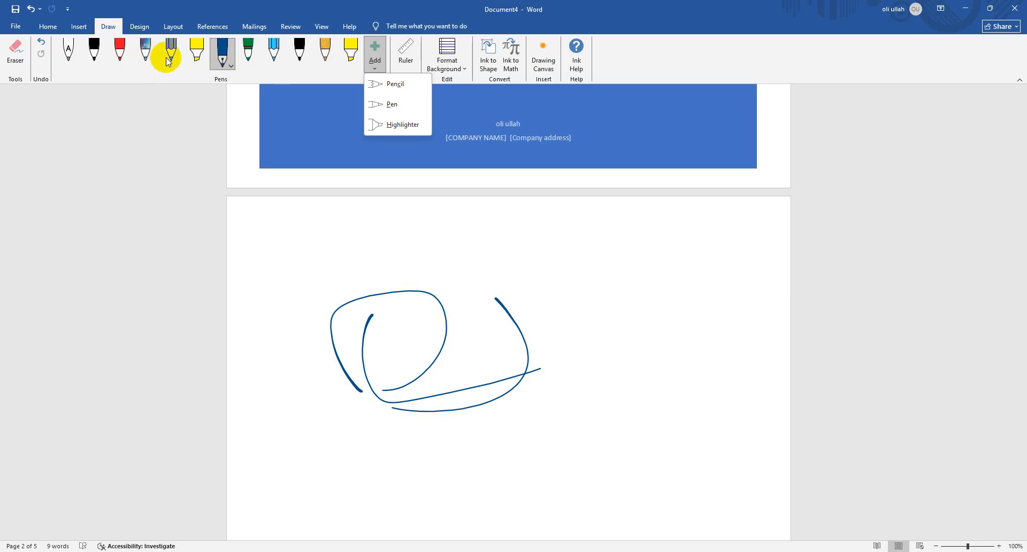
pyautogui.click(147, 54)
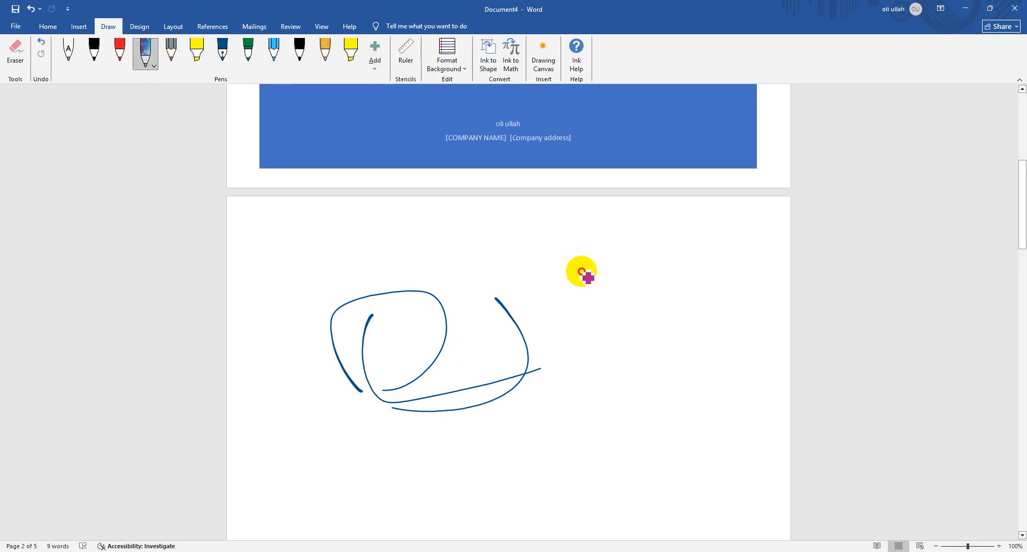
pyautogui.moveTo(581, 273)
pyautogui.mouseDown()
pyautogui.moveTo(619, 305)
pyautogui.moveTo(646, 360)
pyautogui.moveTo(587, 386)
pyautogui.mouseUp()
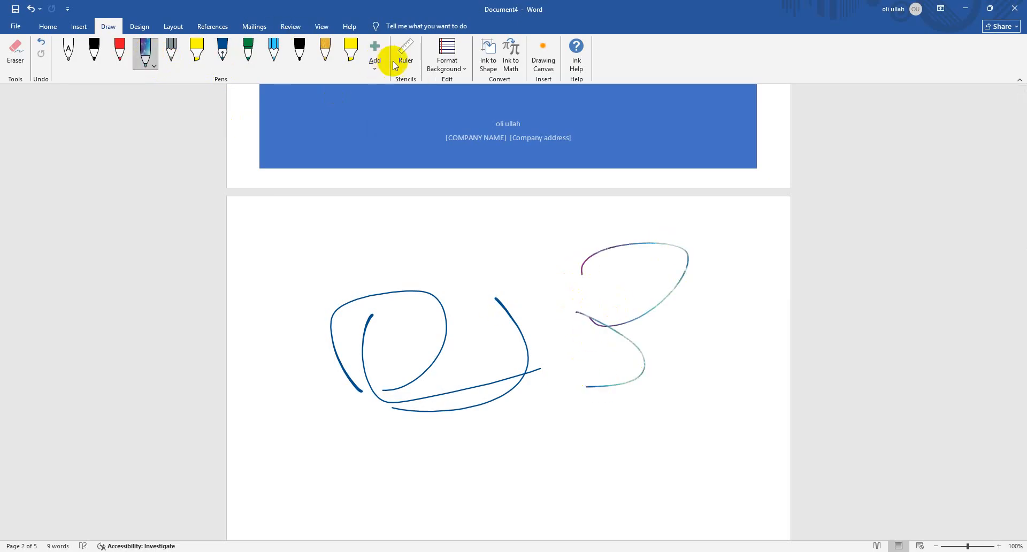
# Add a new pencil to the pen set with the greatest preset thickness and the custom turquoise colour #27F5BF
pyautogui.click(374, 60)
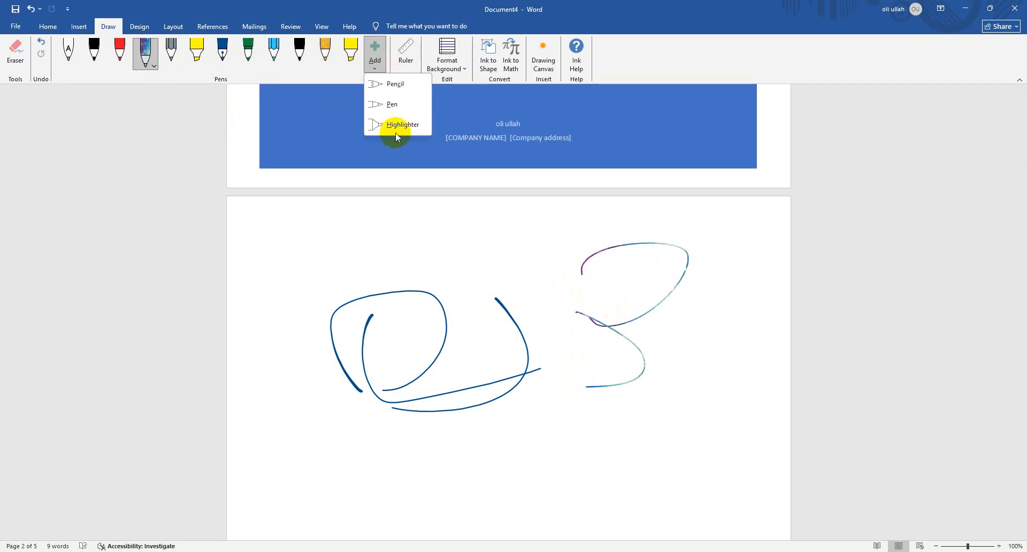
pyautogui.click(396, 88)
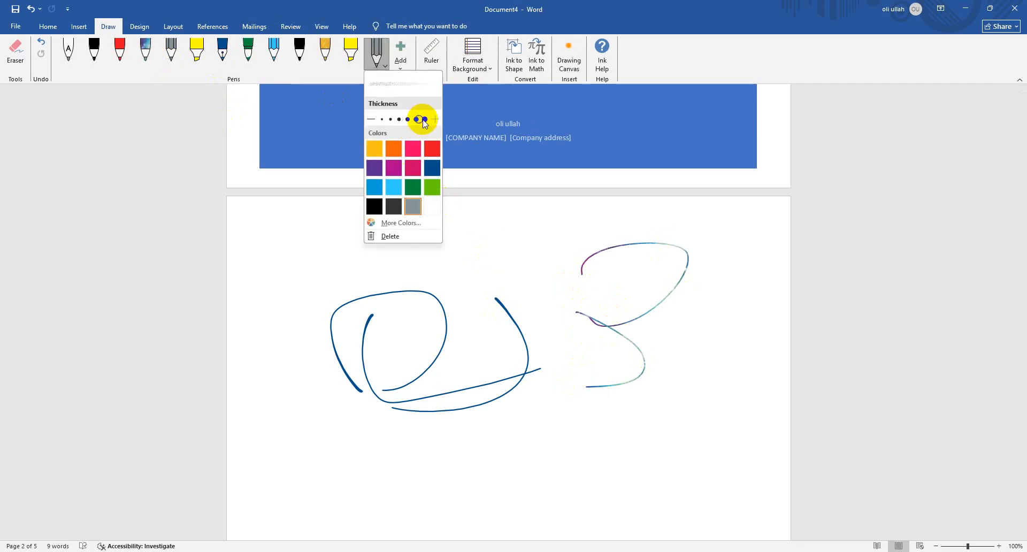
pyautogui.click(425, 118)
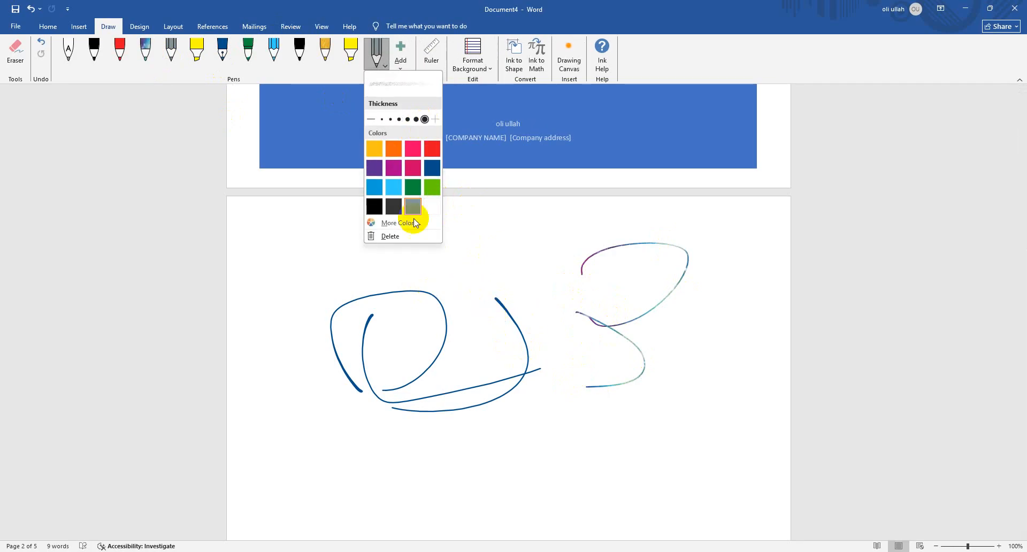
pyautogui.click(415, 223)
pyautogui.click(477, 224)
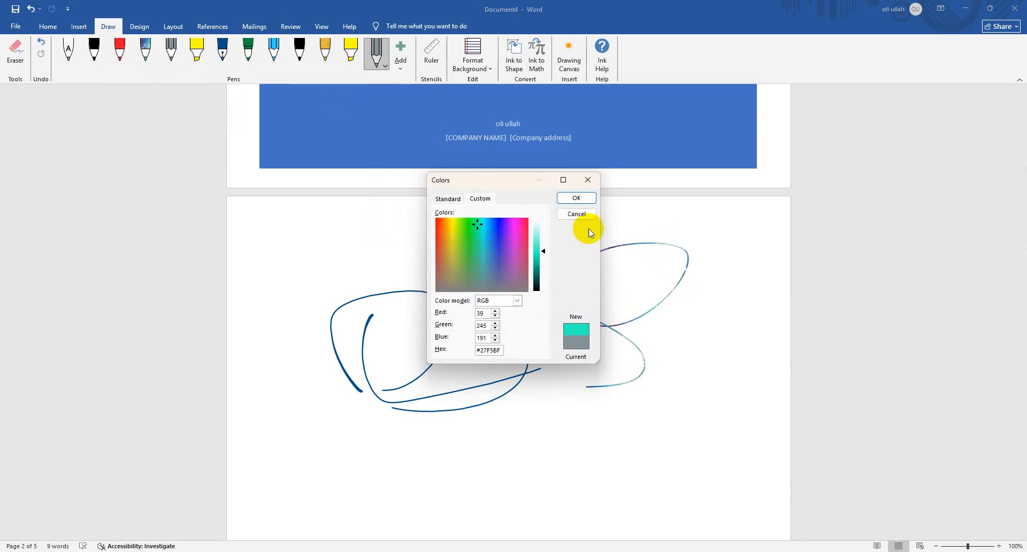
pyautogui.click(578, 197)
# Draw freehand curves with the turquoise pencil below the multicoloured figure on page 2
pyautogui.moveTo(716, 405); pyautogui.dragTo(695, 437)
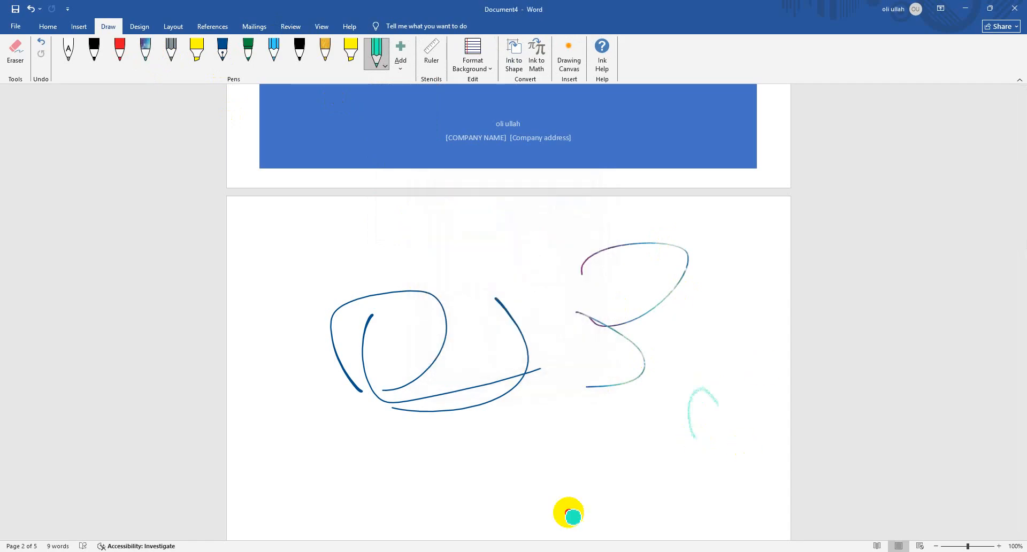
pyautogui.moveTo(568, 512); pyautogui.dragTo(531, 492)
pyautogui.moveTo(580, 424); pyautogui.dragTo(638, 443)
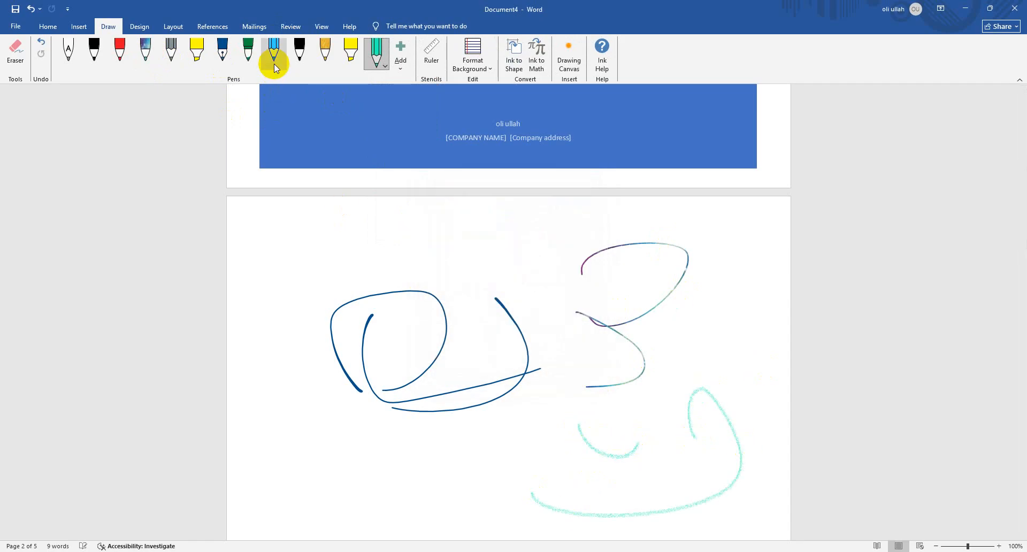
# Delete the turquoise pencil from the pen set and select the last yellow highlighter
pyautogui.rightClick(382, 65)
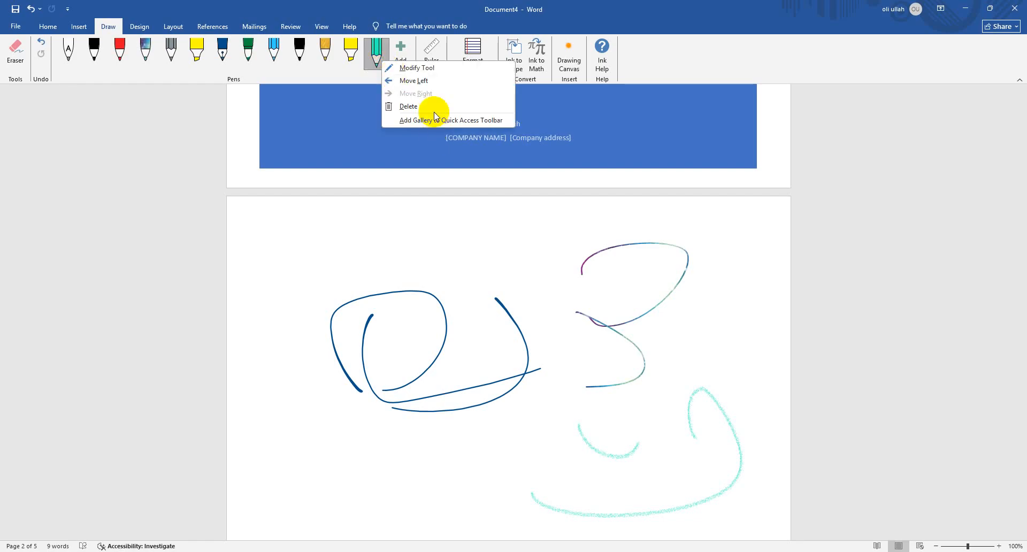
pyautogui.click(427, 106)
pyautogui.click(355, 67)
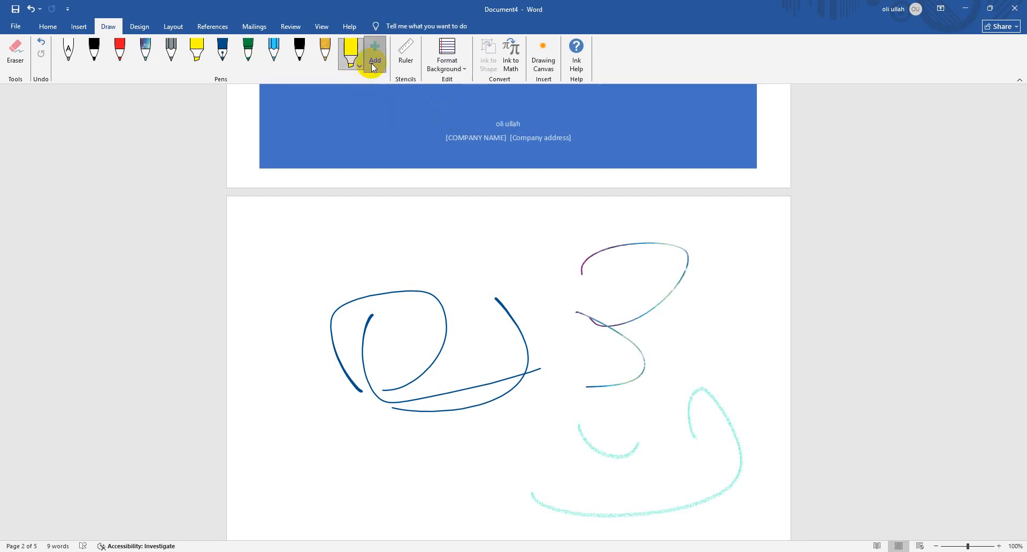
# Add a light green highlighter to the pen set and draw a hook-shaped stroke between the blue and multicoloured drawings
pyautogui.click(374, 63)
pyautogui.click(405, 125)
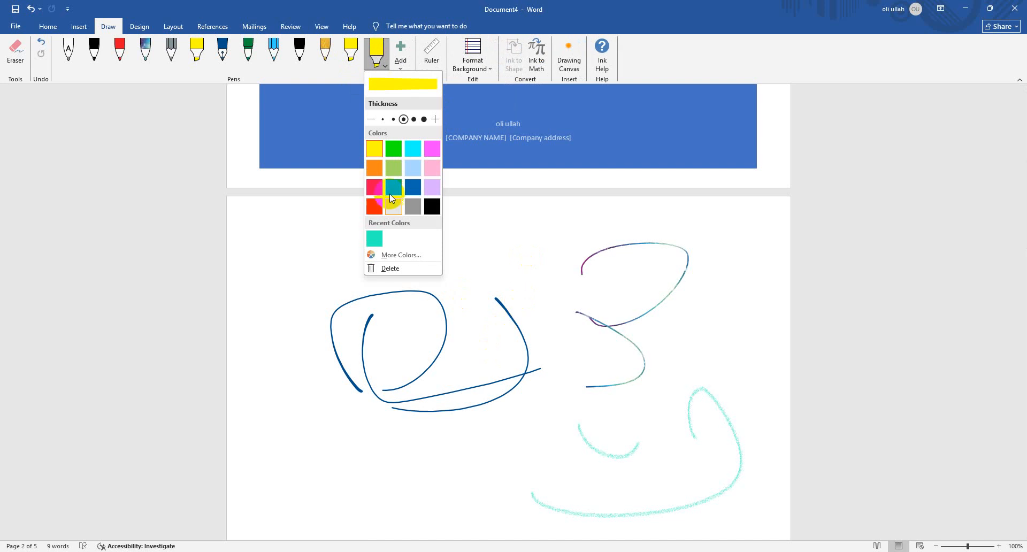
pyautogui.click(393, 168)
pyautogui.moveTo(502, 273)
pyautogui.mouseDown()
pyautogui.moveTo(539, 258)
pyautogui.moveTo(517, 309)
pyautogui.mouseUp()
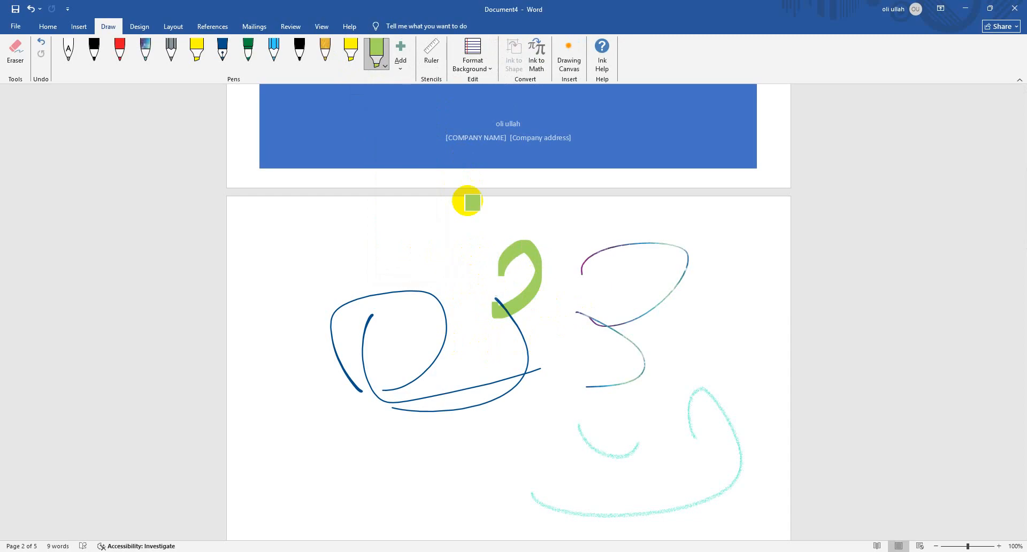
# Show the drawing ruler across page 2 and rotate it to an angle of 10°
pyautogui.click(440, 59)
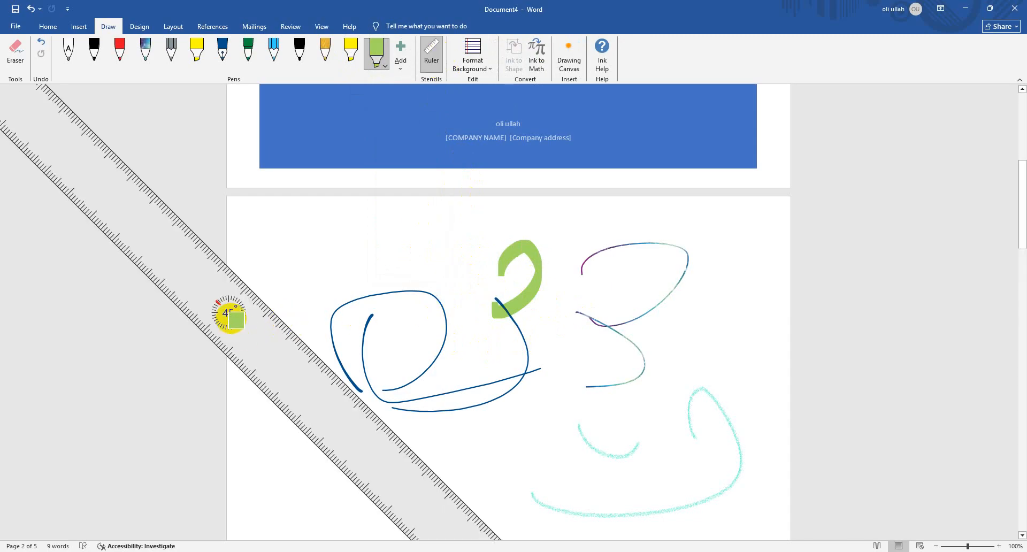
pyautogui.scroll(-10, 237, 318)
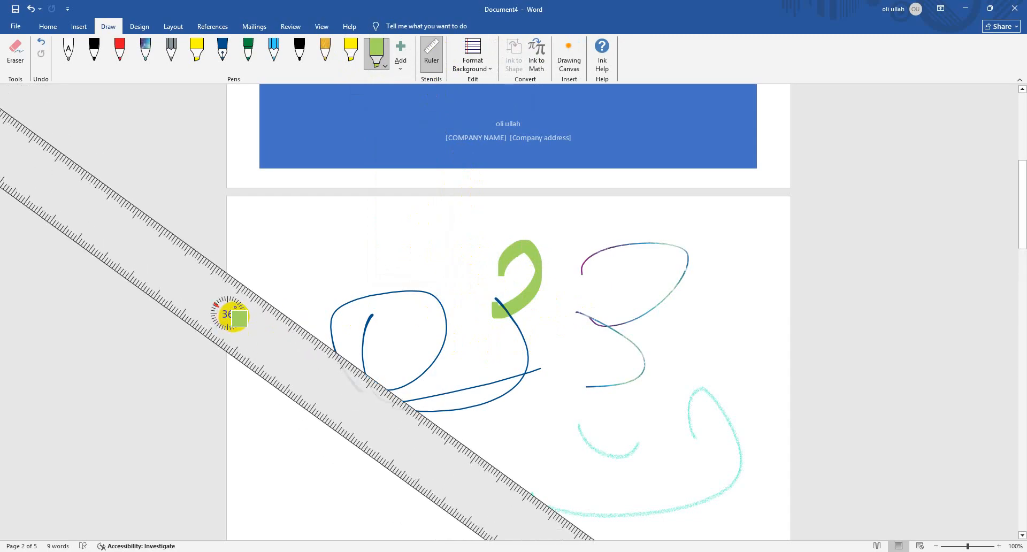
pyautogui.scroll(-10, 232, 321)
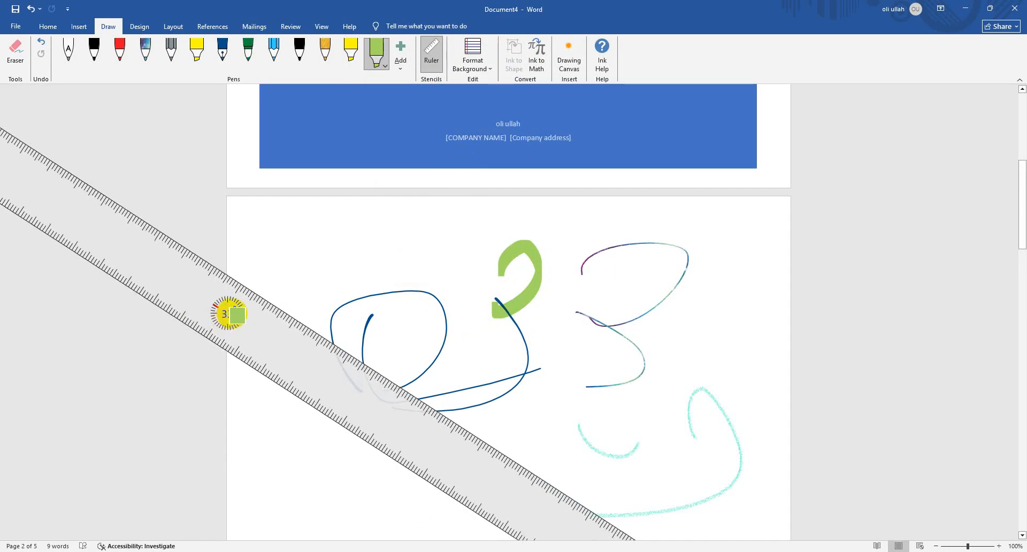
pyautogui.scroll(-18, 238, 319)
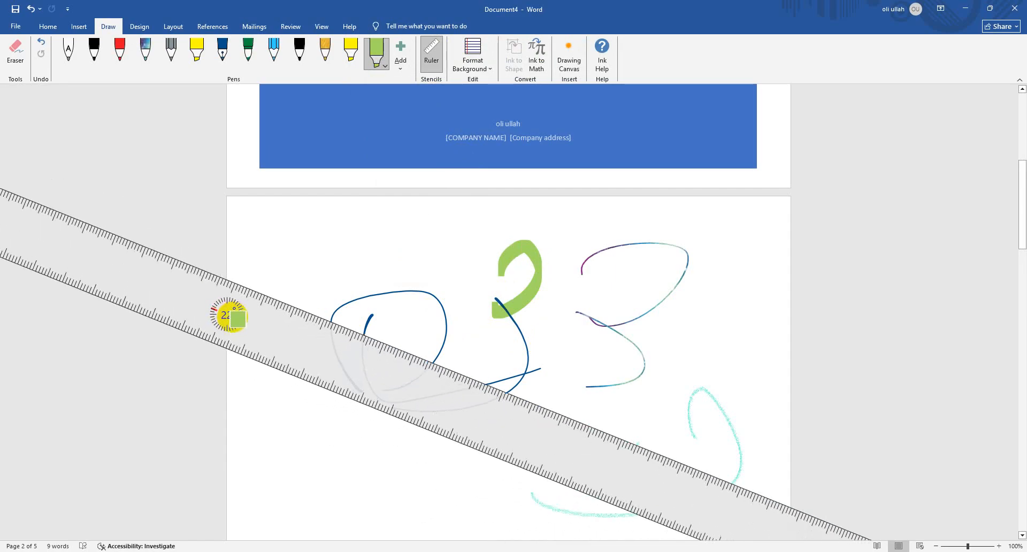
pyautogui.scroll(-5, 238, 319)
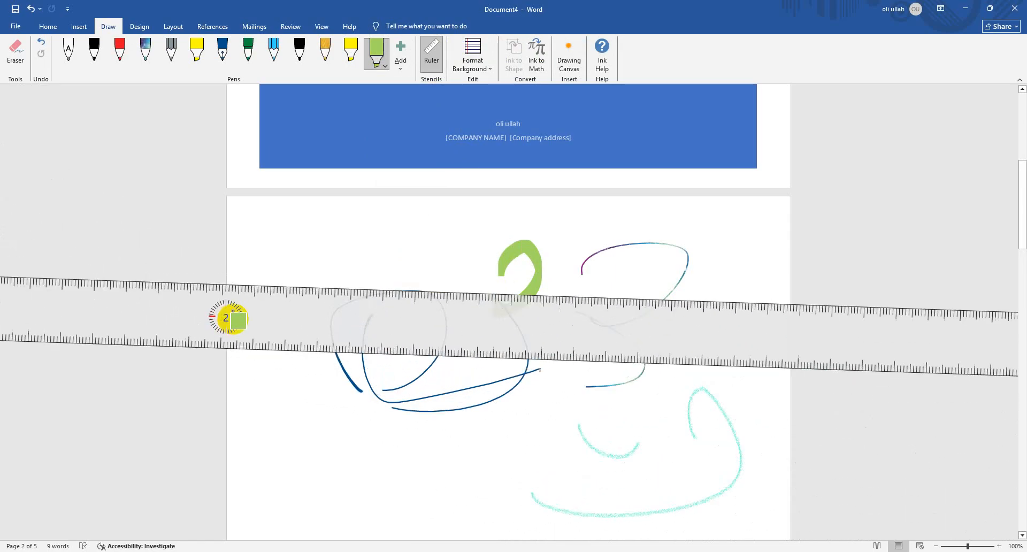
pyautogui.scroll(4, 238, 321)
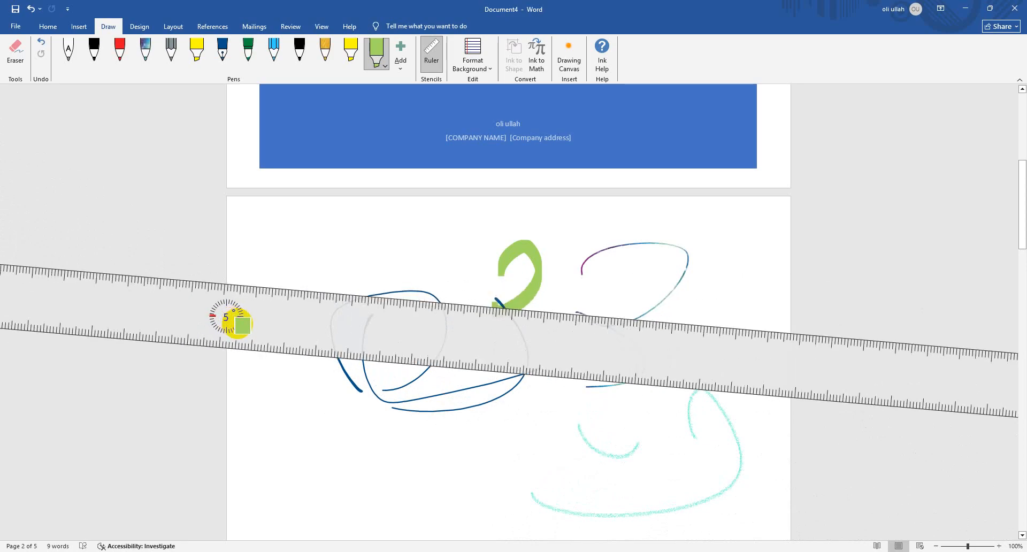
pyautogui.scroll(4, 246, 322)
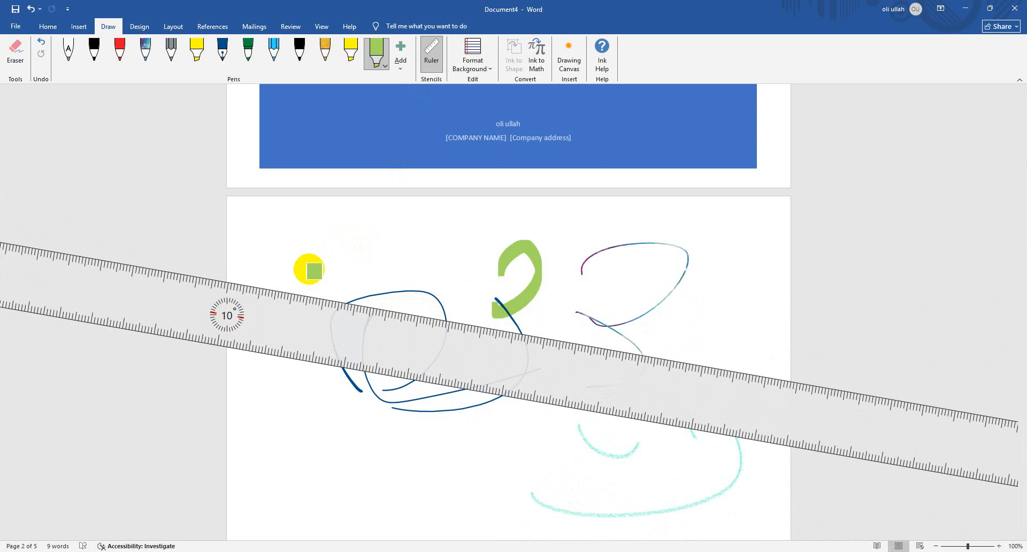
# Draw a straight light green highlighter line along the ruler's upper edge, undoing it once and redrawing it shorter
pyautogui.moveTo(309, 294)
pyautogui.mouseDown()
pyautogui.moveTo(467, 364)
pyautogui.moveTo(848, 394)
pyautogui.mouseUp()
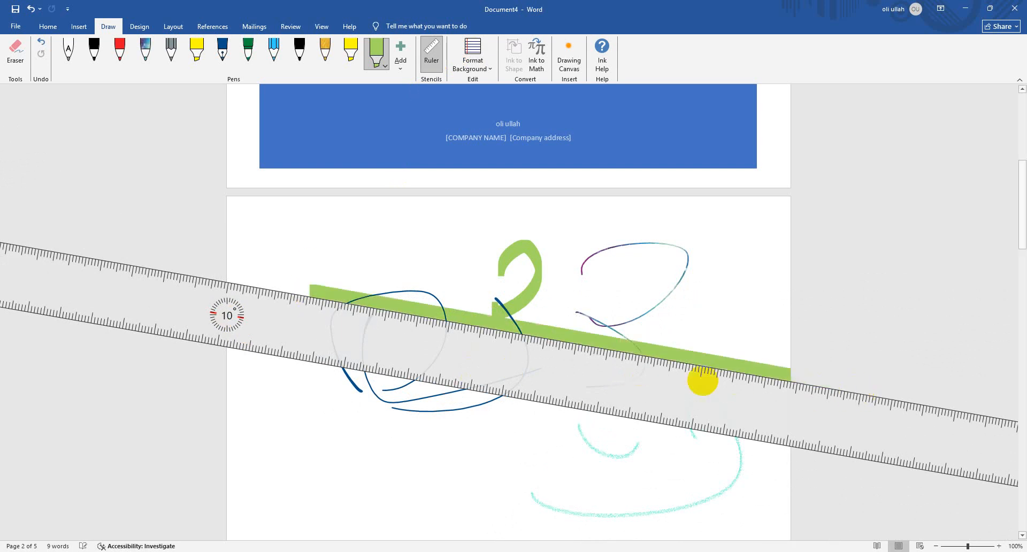
pyautogui.hotkey('ctrl', 'z')
pyautogui.moveTo(317, 291)
pyautogui.mouseDown()
pyautogui.moveTo(596, 355)
pyautogui.moveTo(726, 366)
pyautogui.mouseUp()
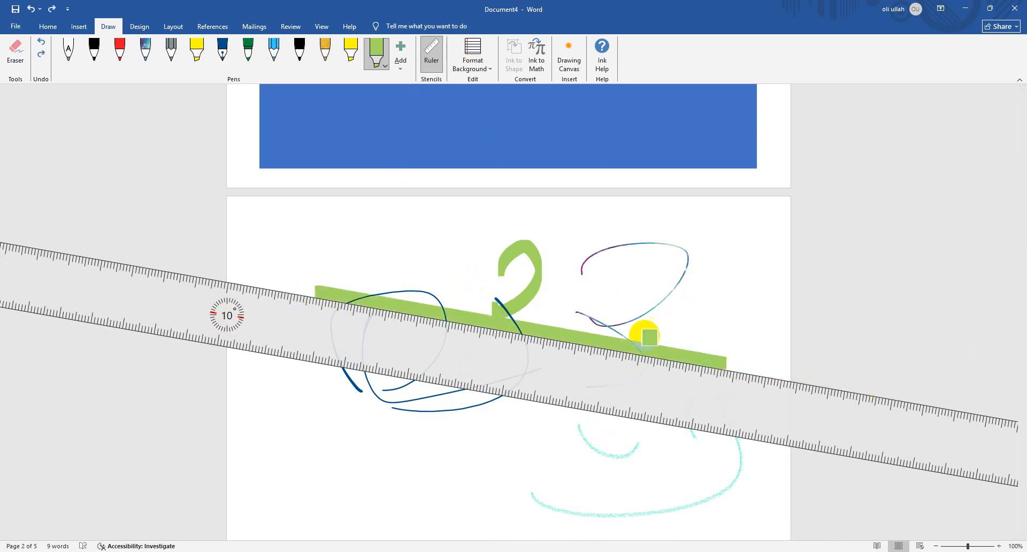
# Undo all the ink strokes on page 2, from the highlighter line back to the first blue curve
pyautogui.hotkey('ctrl', 'z')
pyautogui.hotkey('ctrl', 'z')
pyautogui.hotkey('ctrl', 'z')
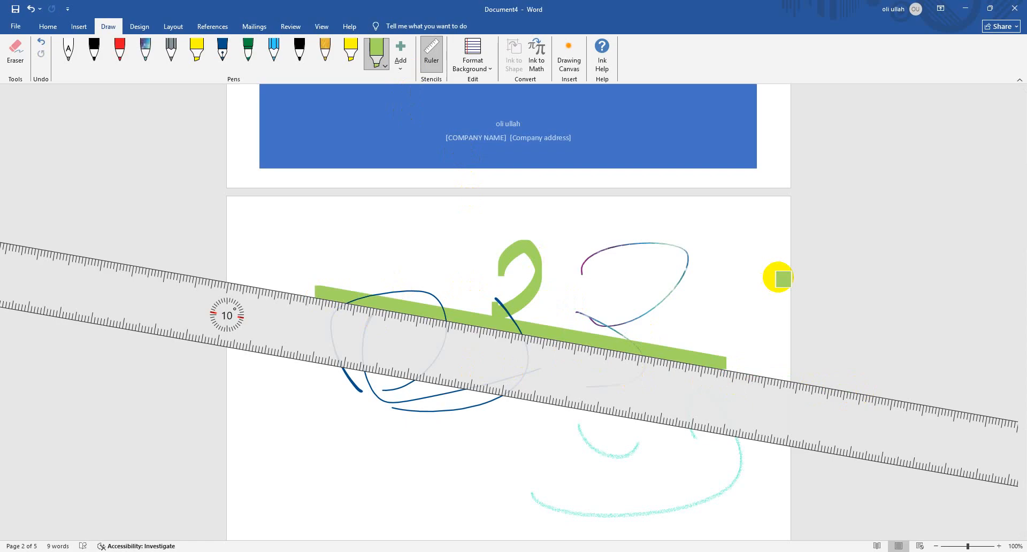
pyautogui.hotkey('ctrl', 'z')
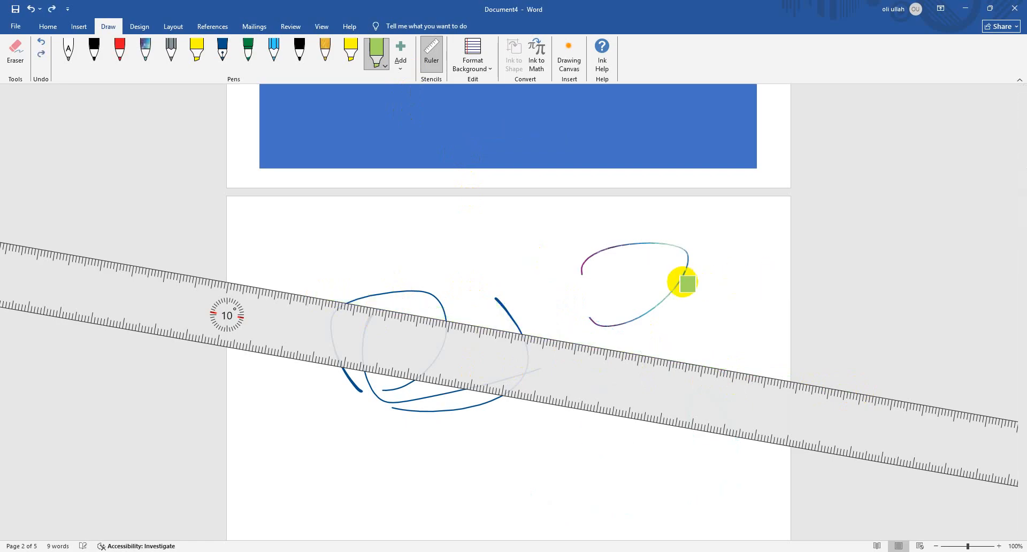
pyautogui.hotkey('ctrl', 'z')
pyautogui.hotkey('ctrl', 'z')
pyautogui.hotkey('ctrl', 'z')
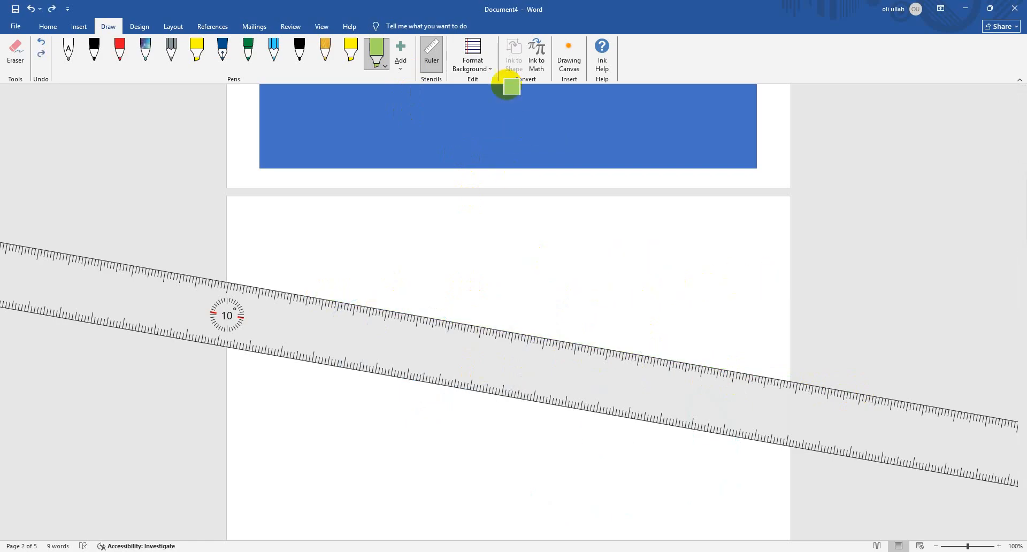
# Hide the drawing ruler and delete the light green highlighter from the pen set
pyautogui.click(399, 66)
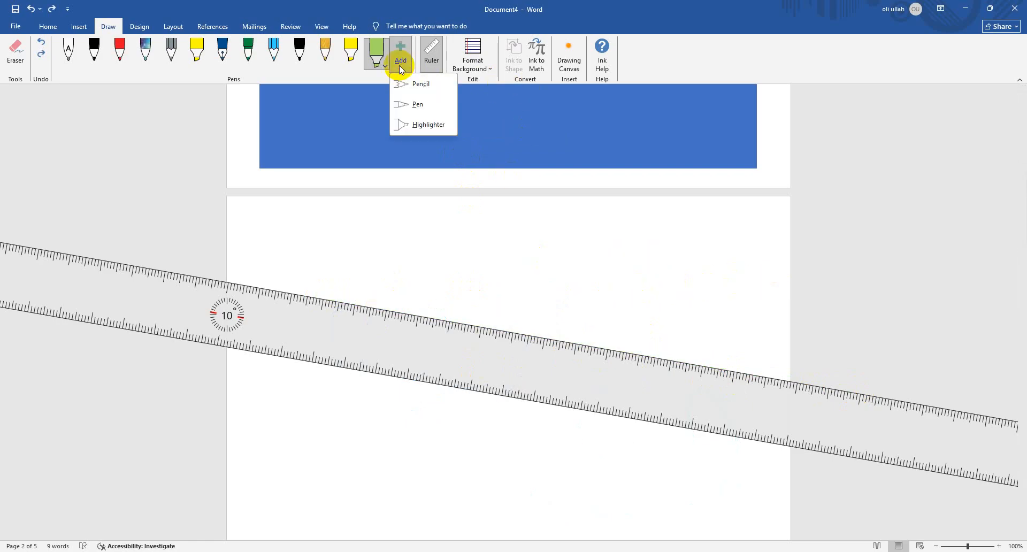
pyautogui.click(432, 52)
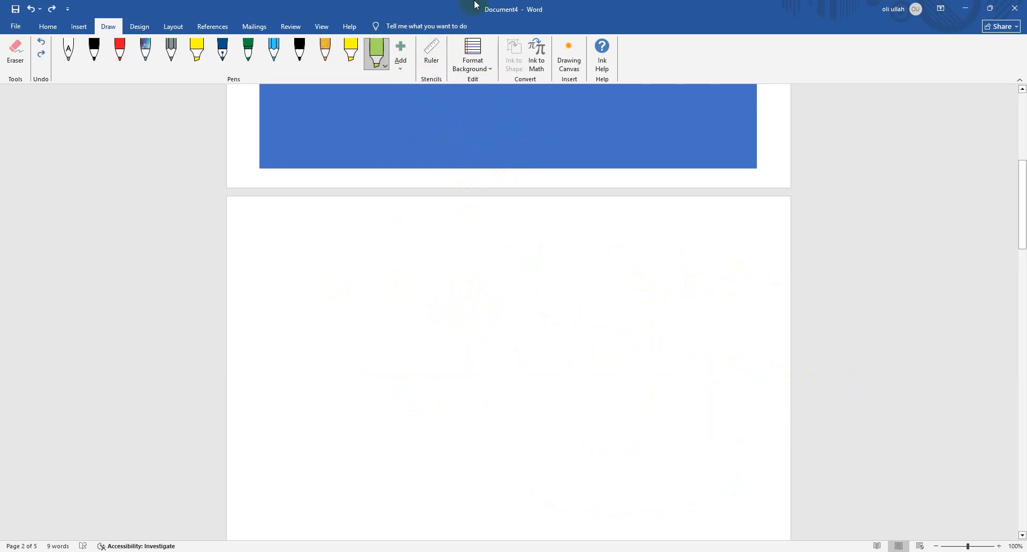
pyautogui.click(400, 62)
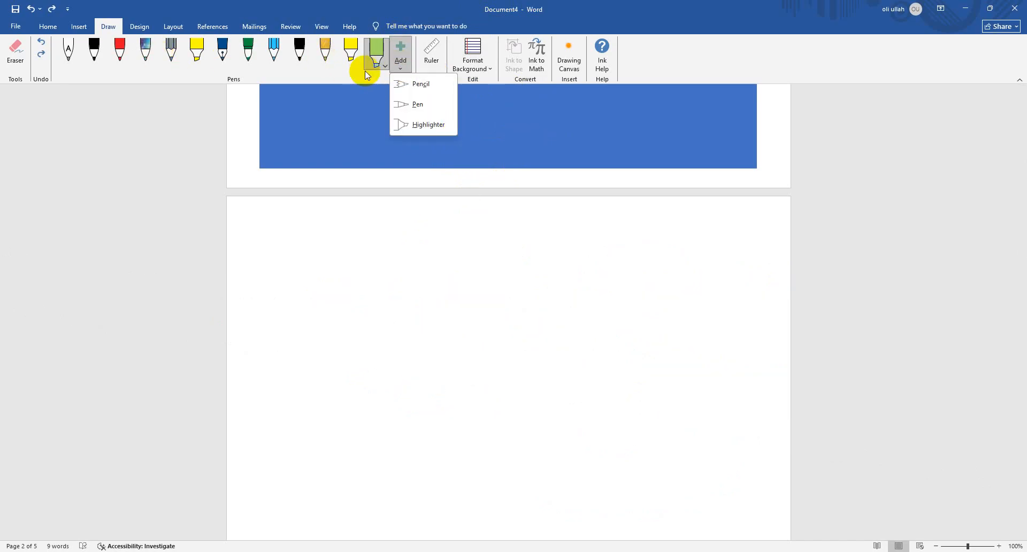
pyautogui.rightClick(376, 60)
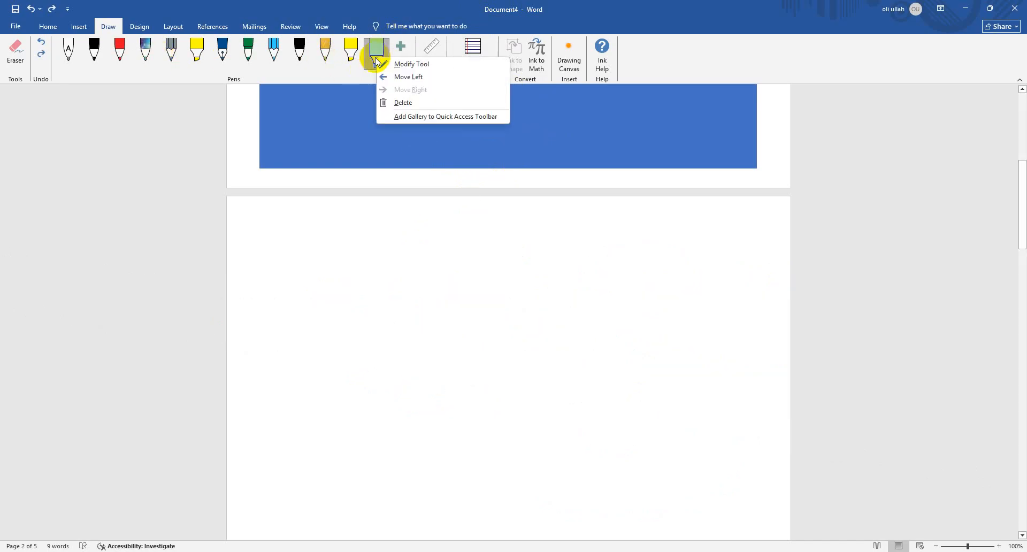
pyautogui.click(434, 105)
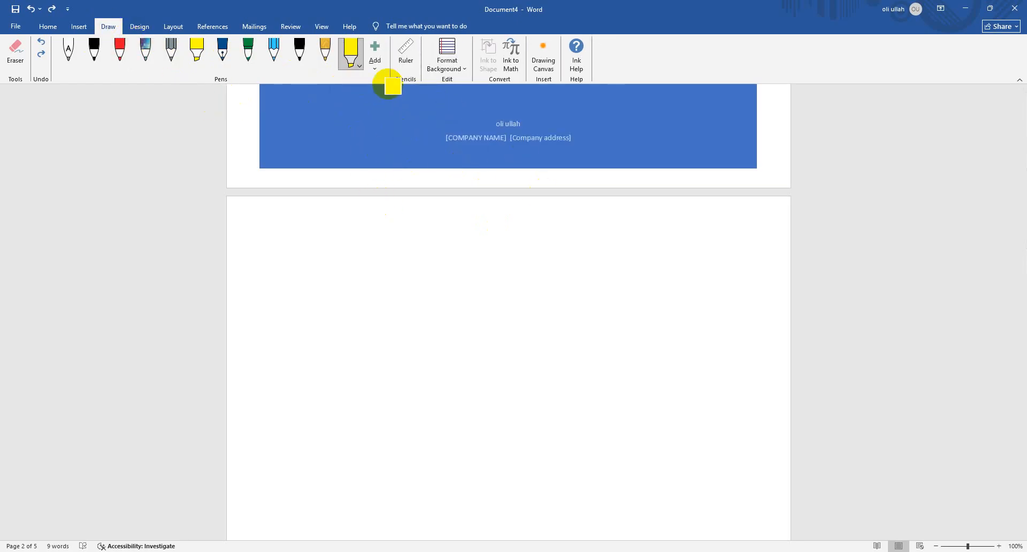
# Give page 2 a grid-line background and switch it to a wider grid spacing
pyautogui.click(444, 63)
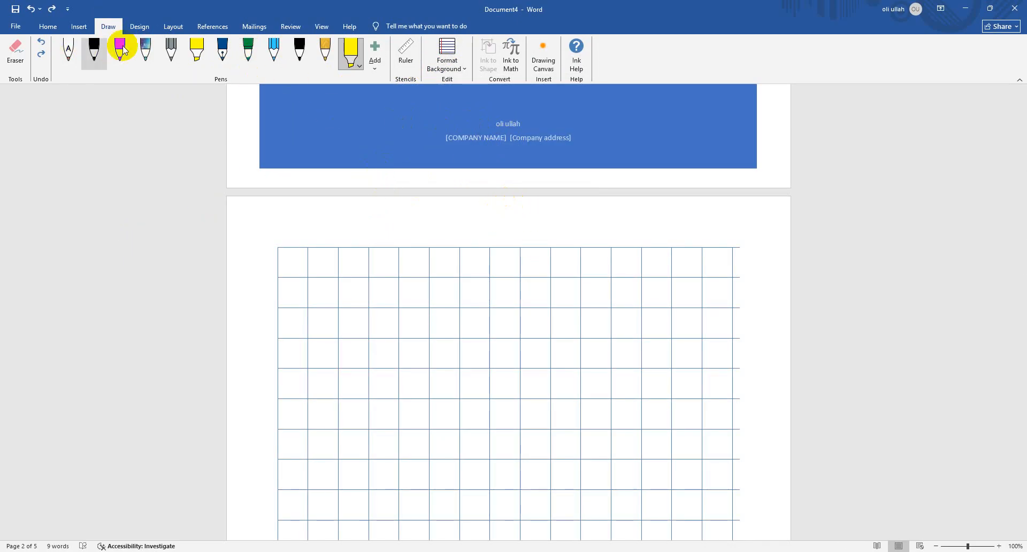
pyautogui.click(139, 26)
pyautogui.click(109, 26)
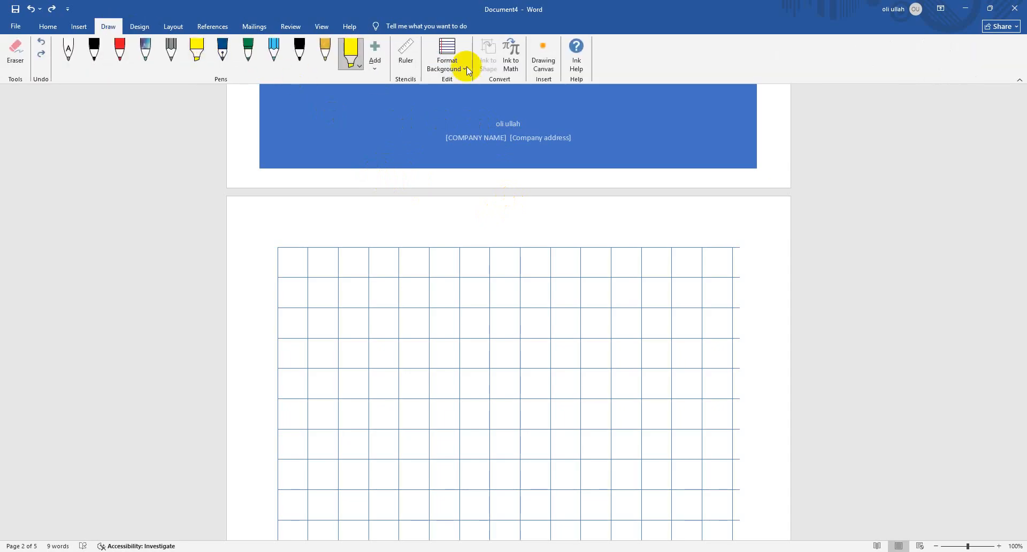
pyautogui.click(449, 67)
pyautogui.click(543, 144)
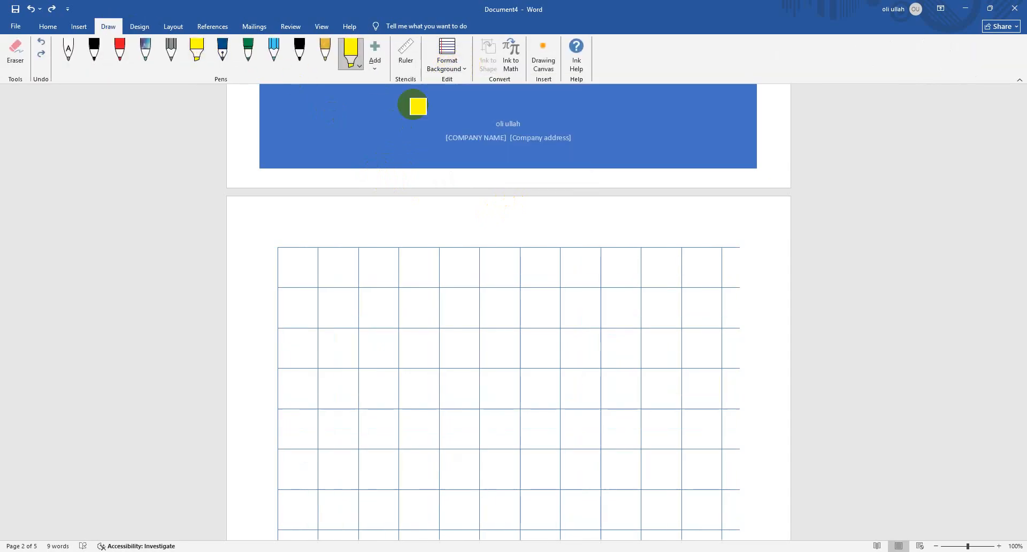
# Remove the grid lines from the page background
pyautogui.click(139, 26)
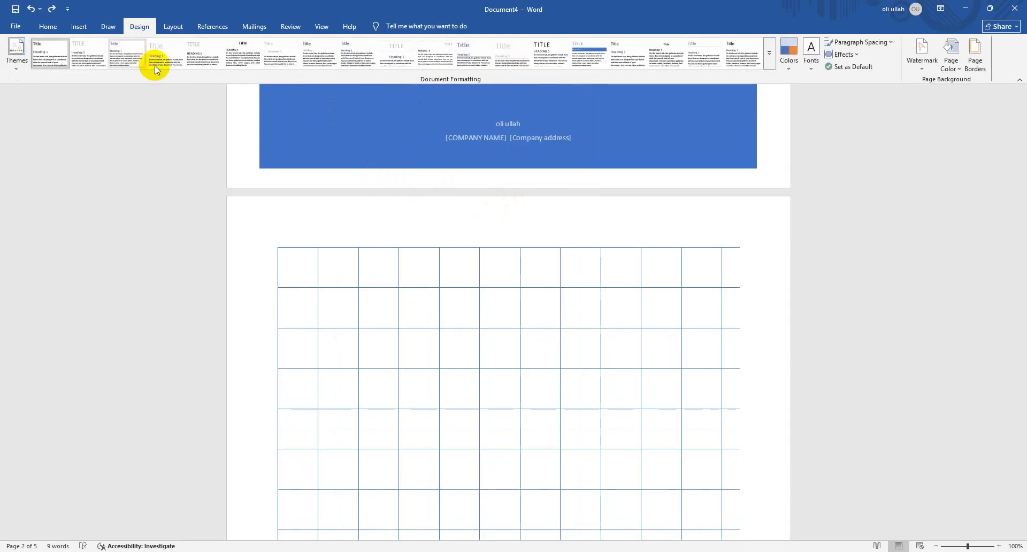
pyautogui.click(108, 26)
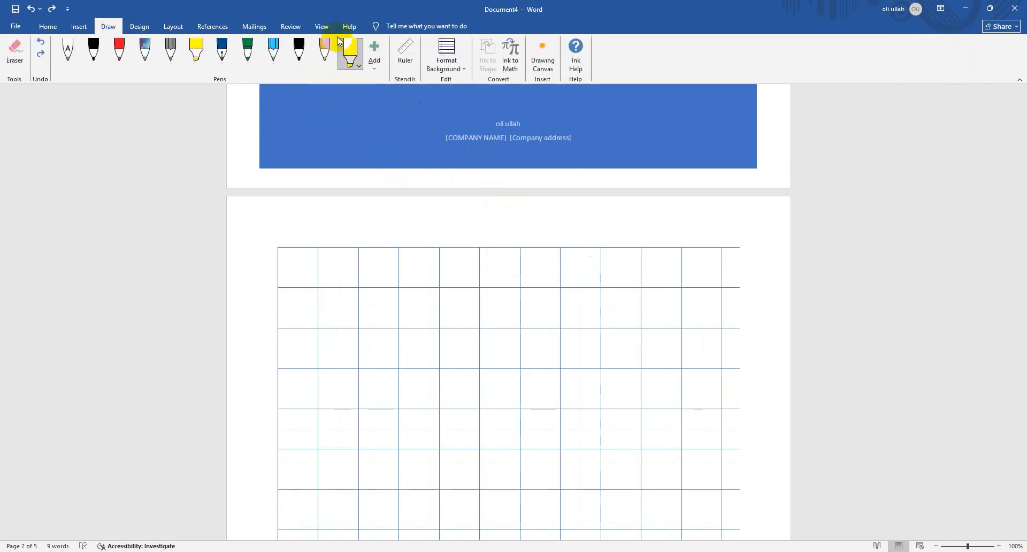
pyautogui.click(447, 56)
pyautogui.click(467, 105)
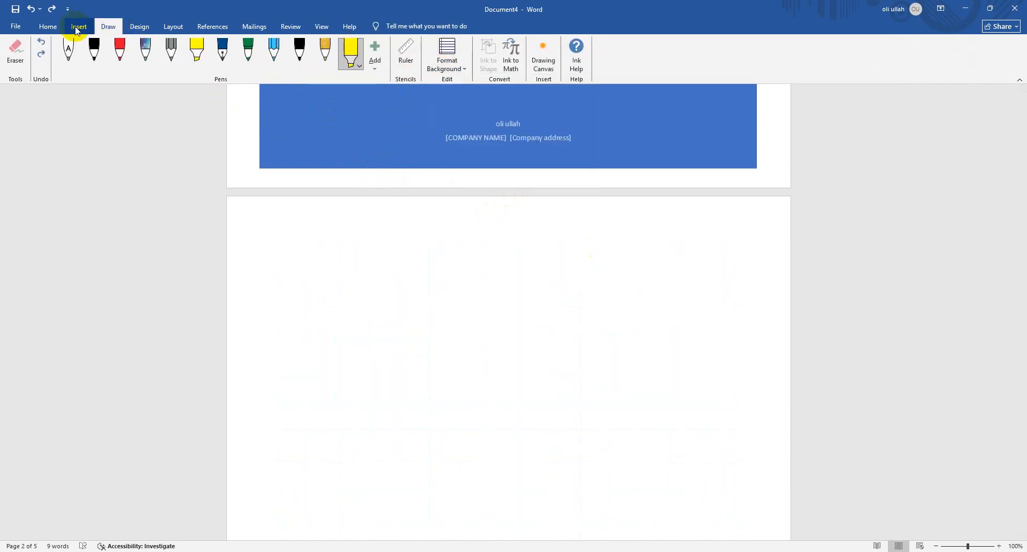
# Enter the sample text "sdasdasd" at the start of page 3
pyautogui.click(138, 25)
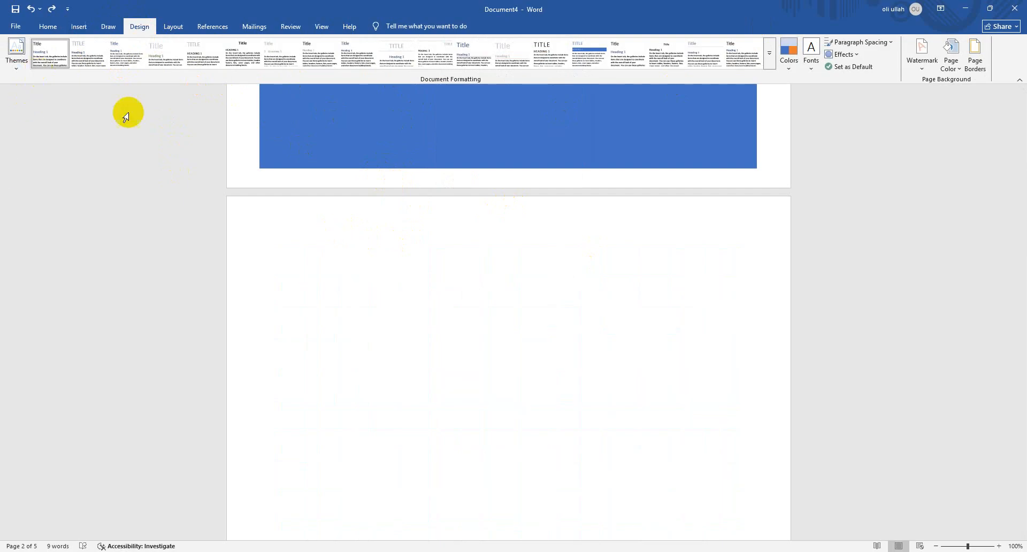
pyautogui.scroll(-3, 332, 231)
pyautogui.write('dasdasd')
pyautogui.scroll(-5, 461, 221)
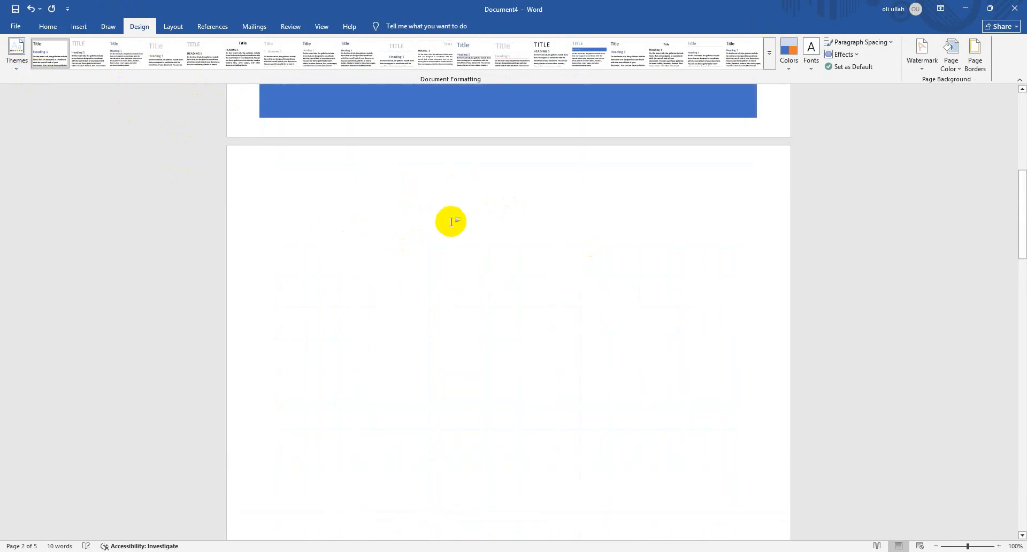
pyautogui.scroll(5, 452, 221)
pyautogui.scroll(-2, 449, 252)
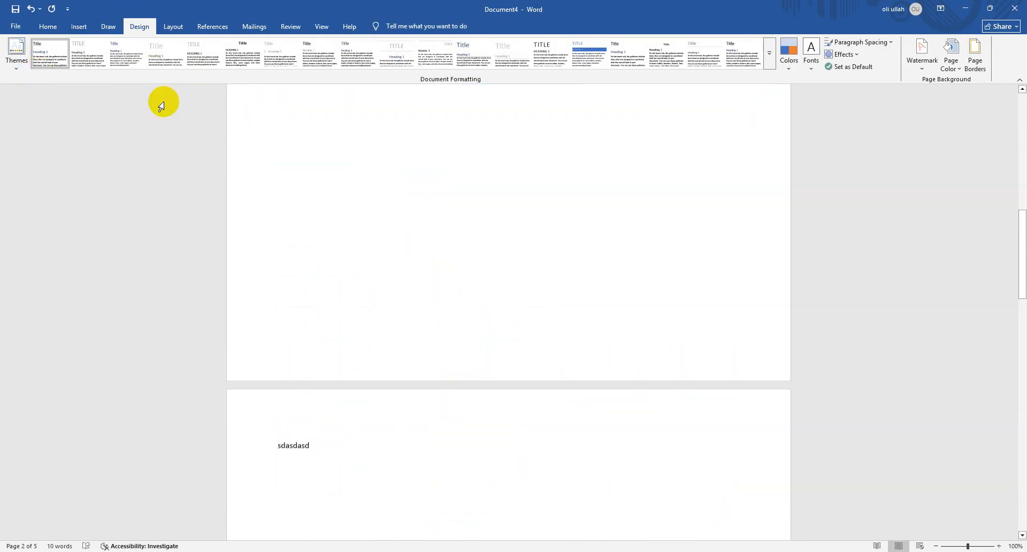
# Try the style set with grey all-caps titles, the one with blue heading bars, and the one with a large blue title
pyautogui.click(209, 59)
pyautogui.scroll(1, 298, 383)
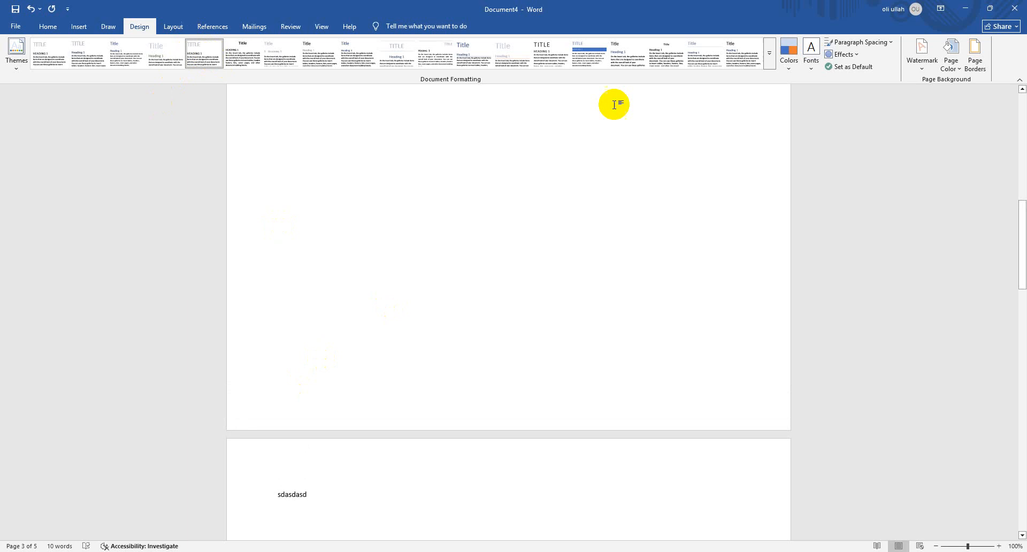
pyautogui.click(589, 64)
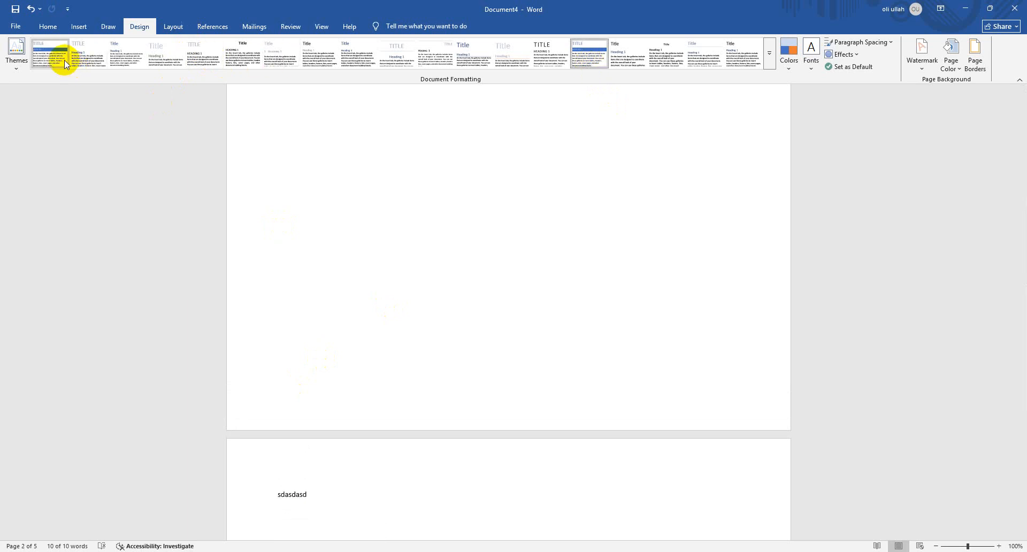
pyautogui.scroll(3, 588, 321)
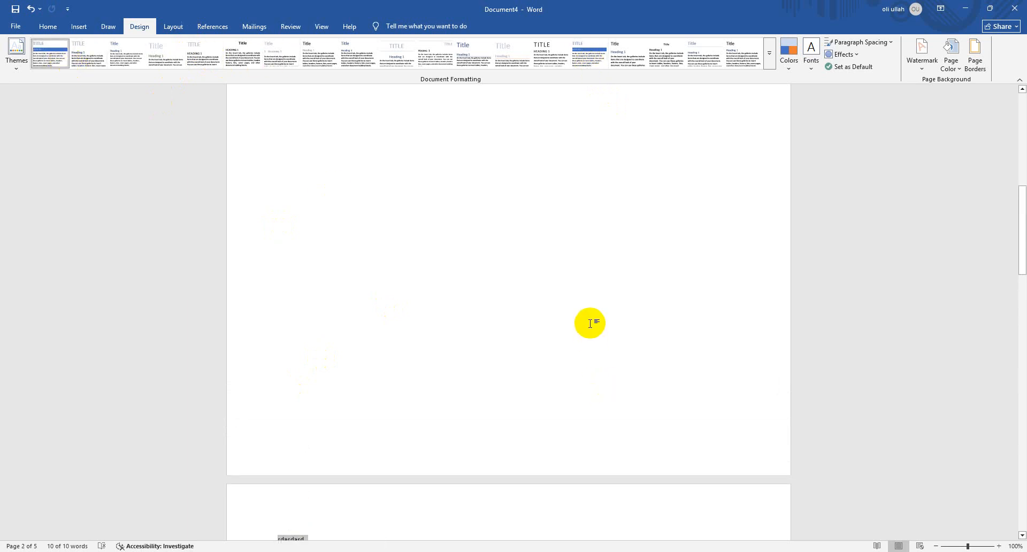
pyautogui.click(119, 26)
pyautogui.click(140, 27)
pyautogui.scroll(-4, 477, 333)
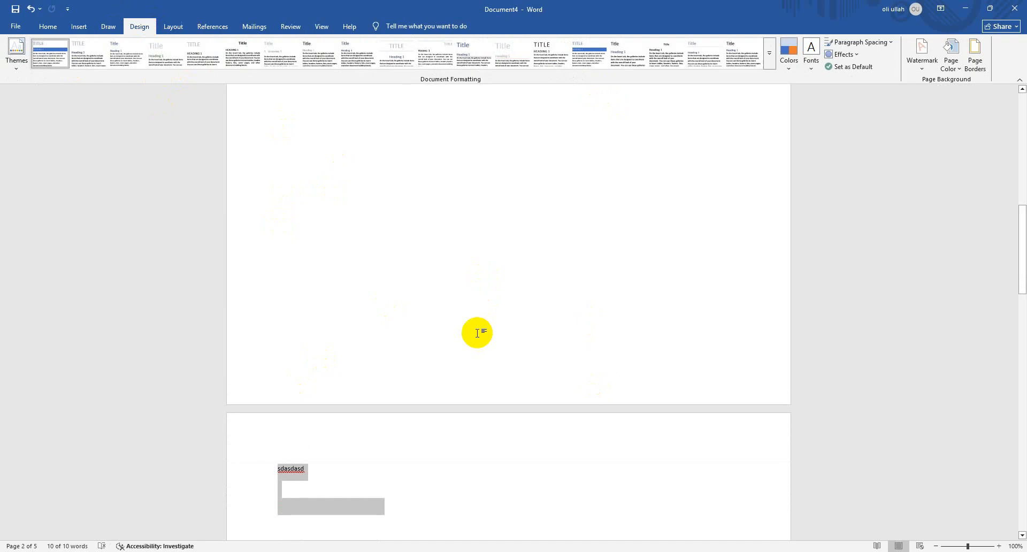
pyautogui.click(457, 57)
pyautogui.scroll(3, 462, 368)
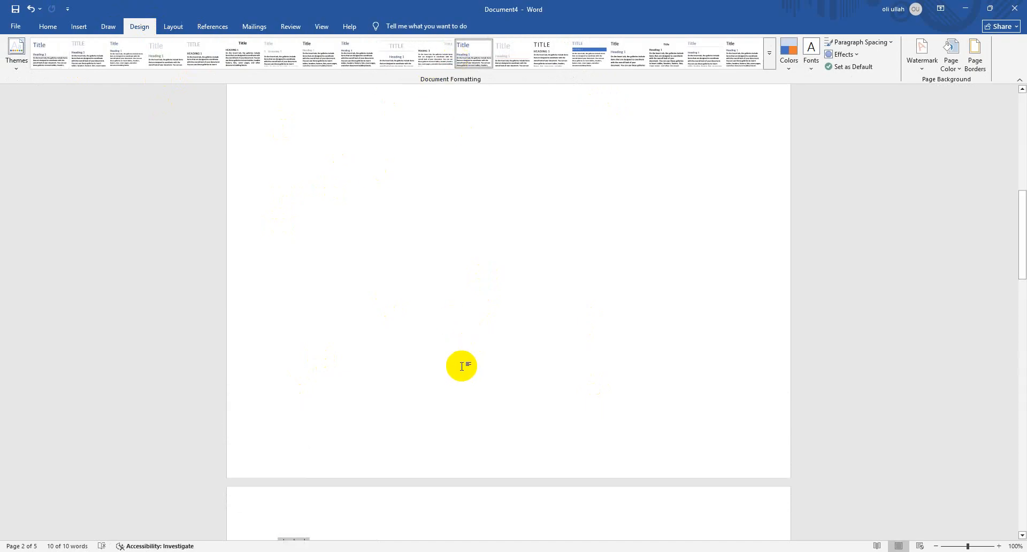
pyautogui.scroll(-4, 457, 362)
# Replace the document's entire content with the text "aedradsd"
pyautogui.press('Delete')
pyautogui.write('aedra')
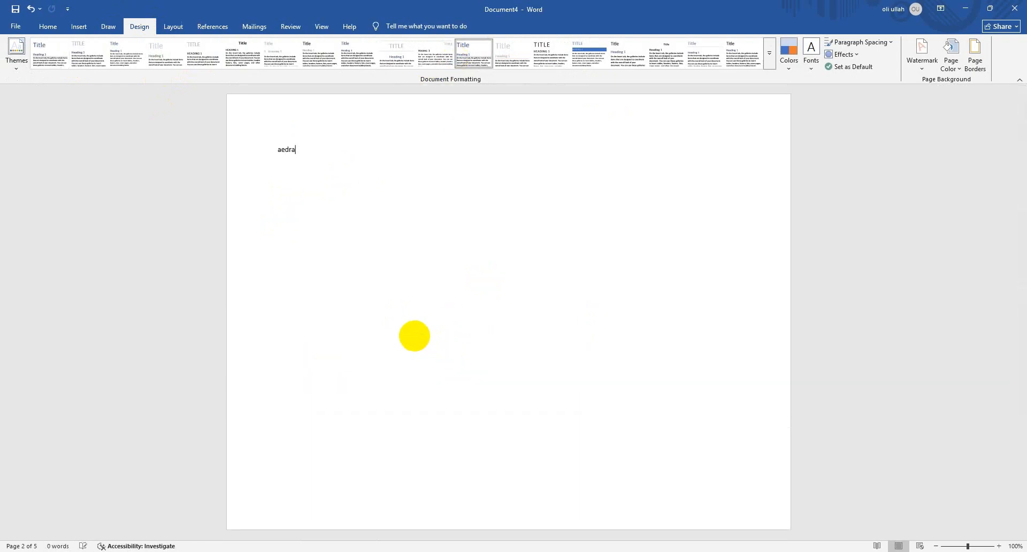
pyautogui.write('dsd')
# Apply the style set with a small blue title and clear the text "aedradsd" from the page
pyautogui.click(127, 54)
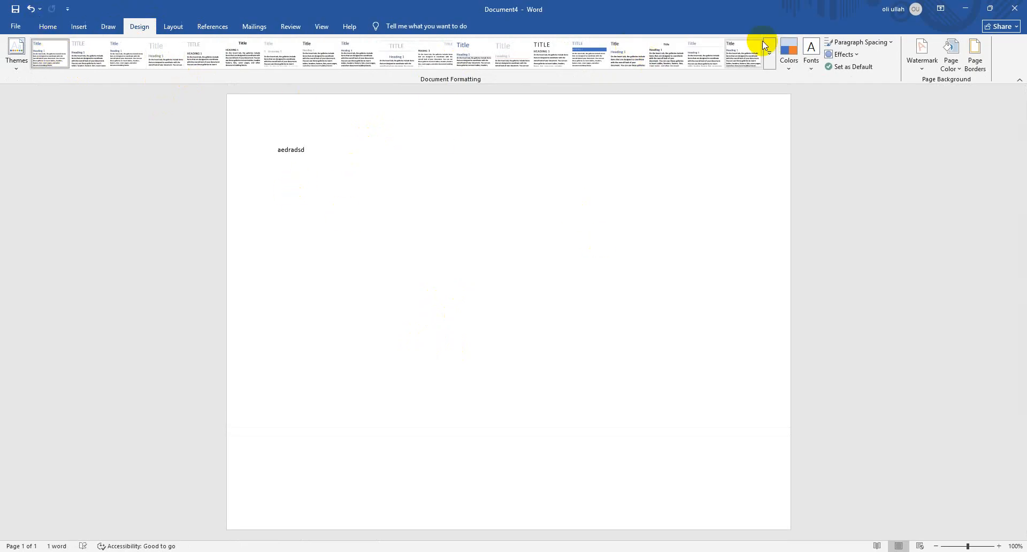
pyautogui.doubleClick(472, 151)
pyautogui.press('BackSpace')
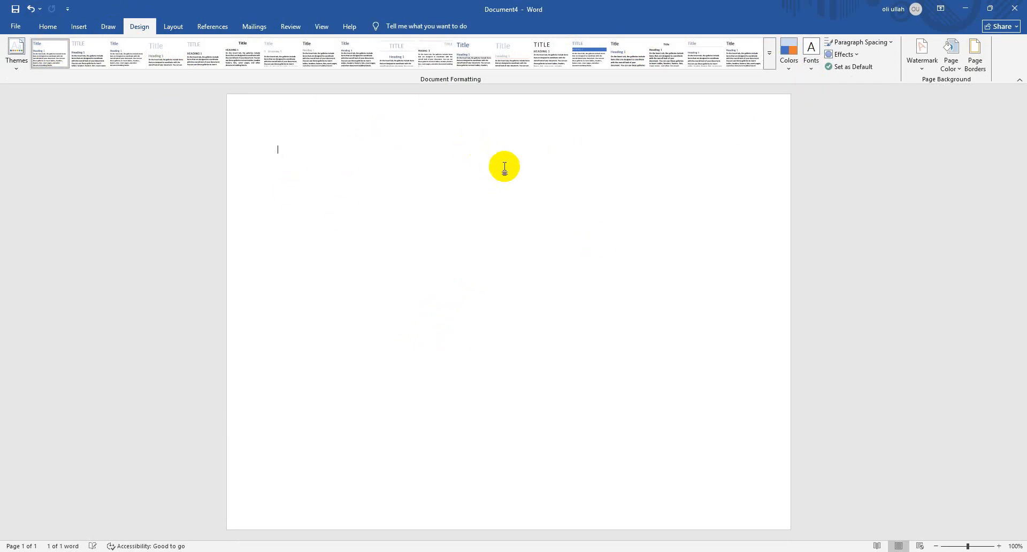
# Look through the theme font sets available for the document
pyautogui.click(814, 71)
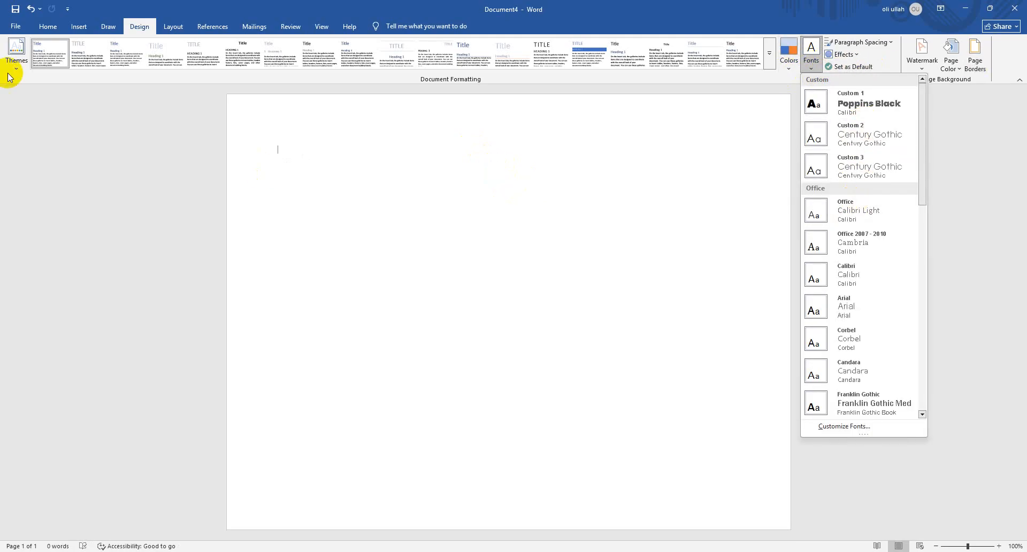
pyautogui.click(48, 26)
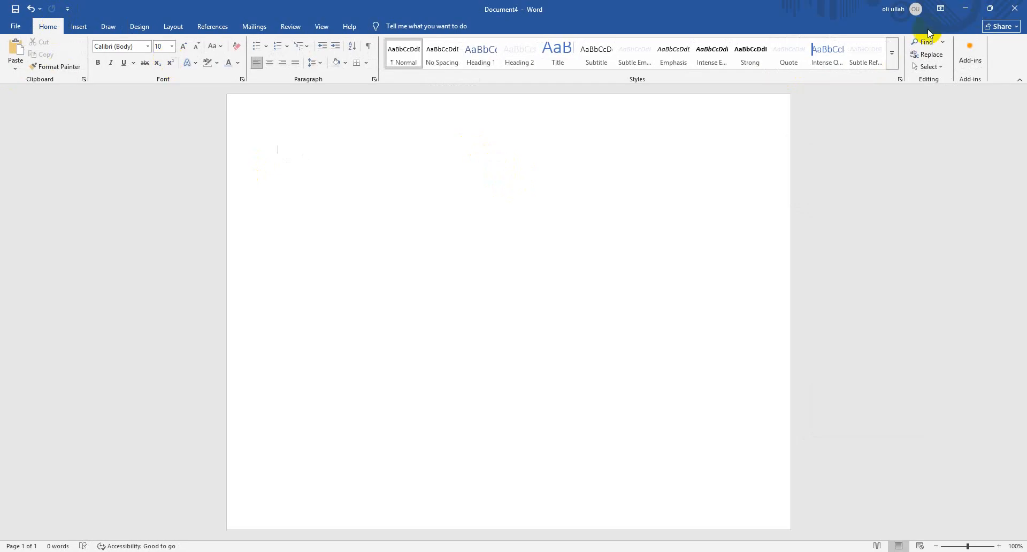
pyautogui.click(138, 27)
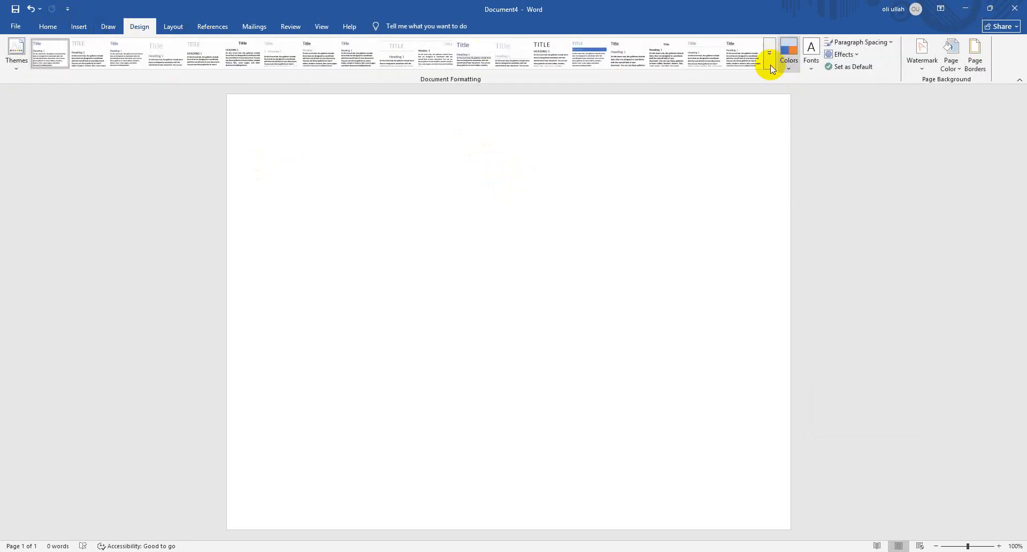
pyautogui.click(812, 61)
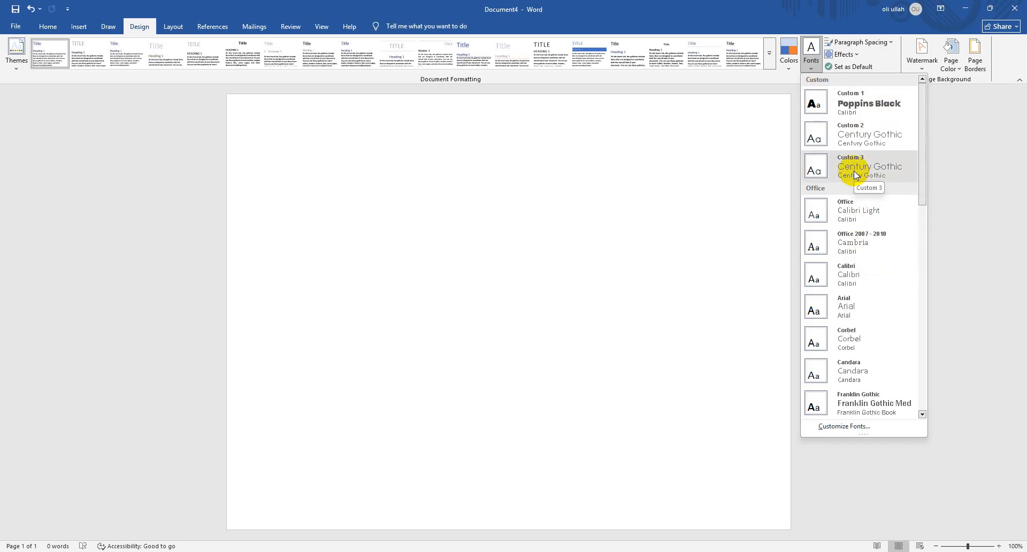
pyautogui.click(603, 135)
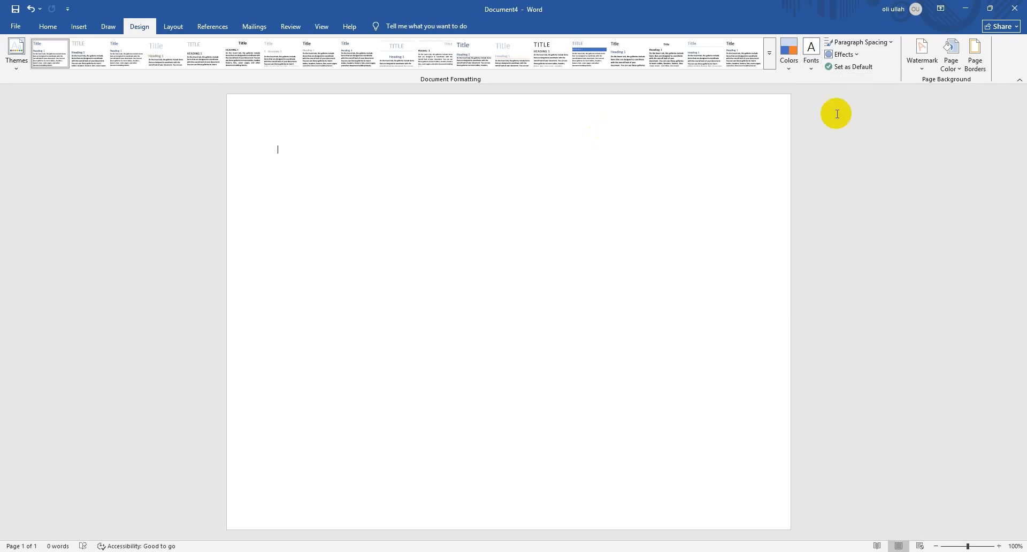
# Look over the page colour choices and the page border settings without applying any
pyautogui.click(957, 68)
pyautogui.click(948, 56)
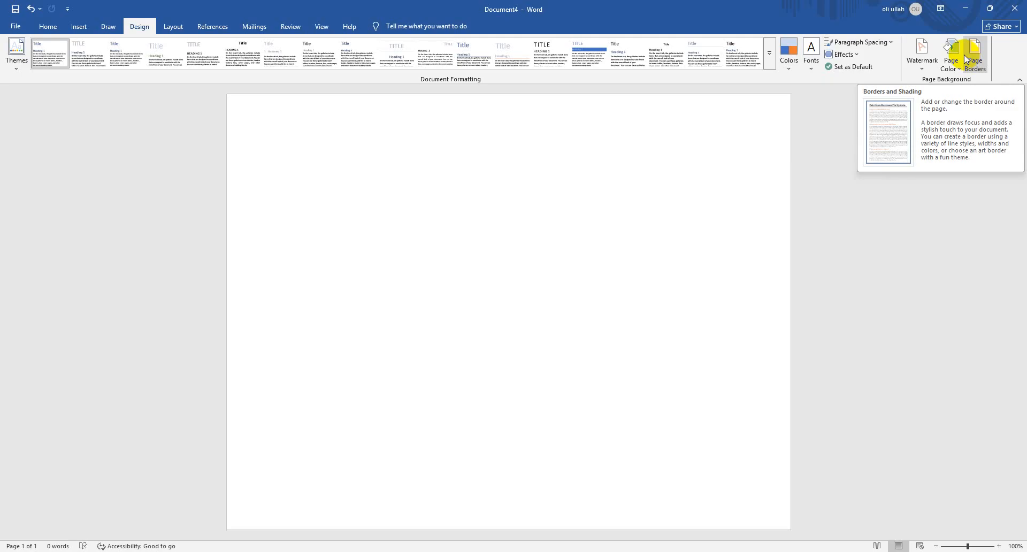
pyautogui.click(971, 63)
pyautogui.click(970, 56)
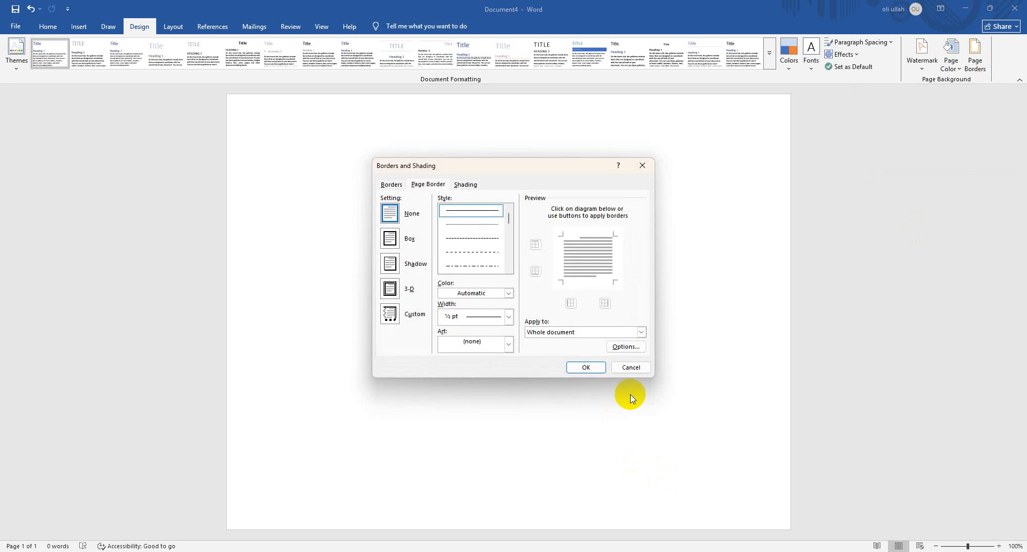
pyautogui.click(632, 367)
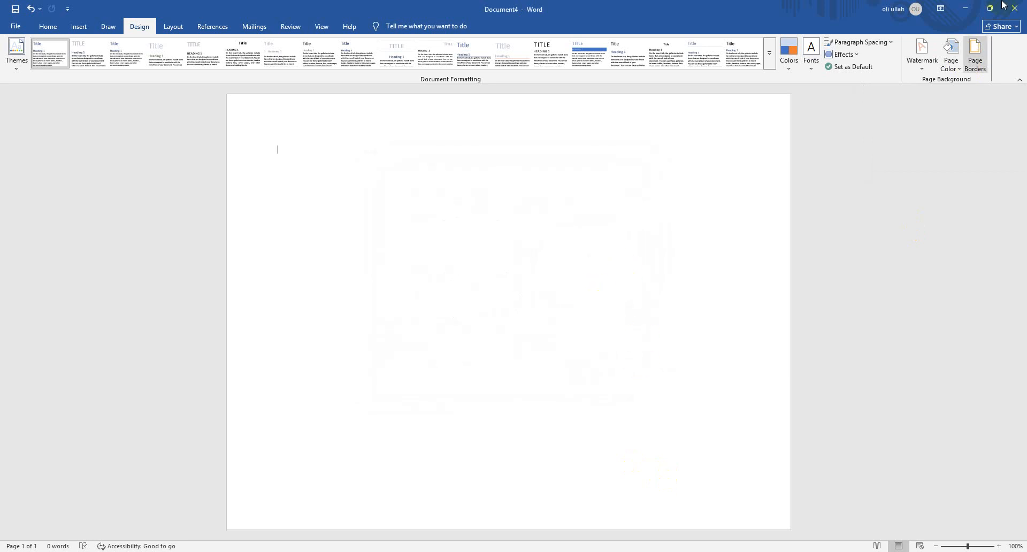
# Configure a box page border using the triple-line style at 3 pt width
pyautogui.click(977, 58)
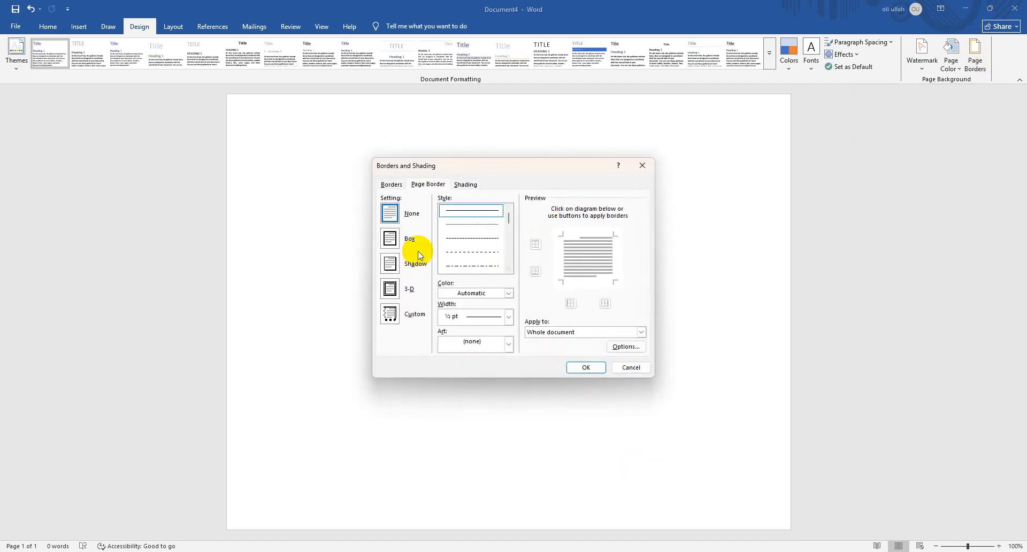
pyautogui.click(390, 239)
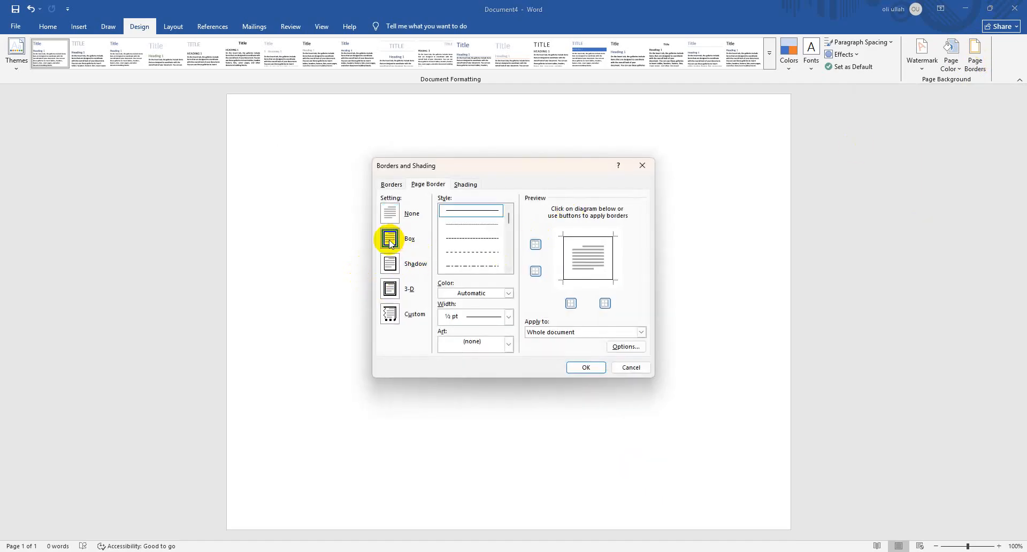
pyautogui.click(499, 315)
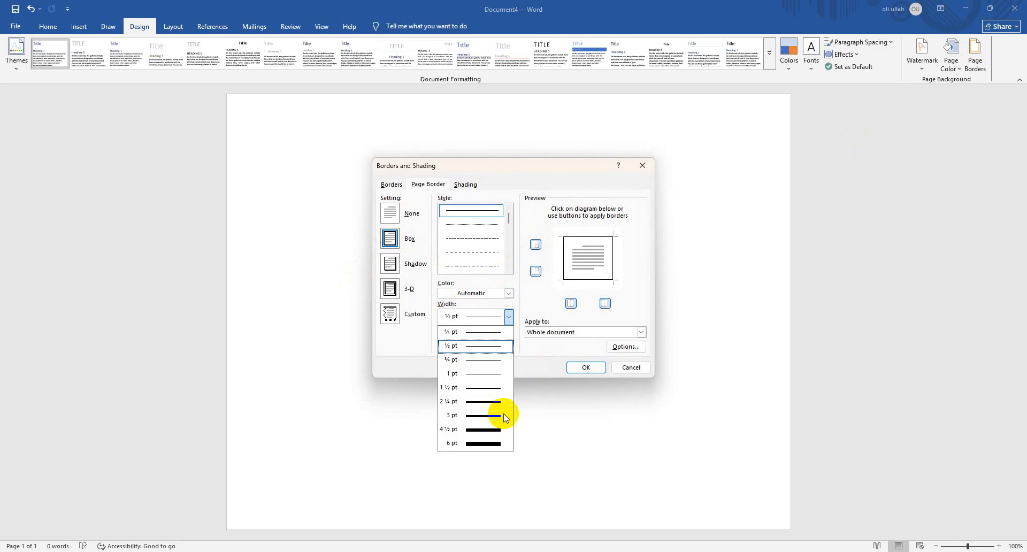
pyautogui.click(495, 448)
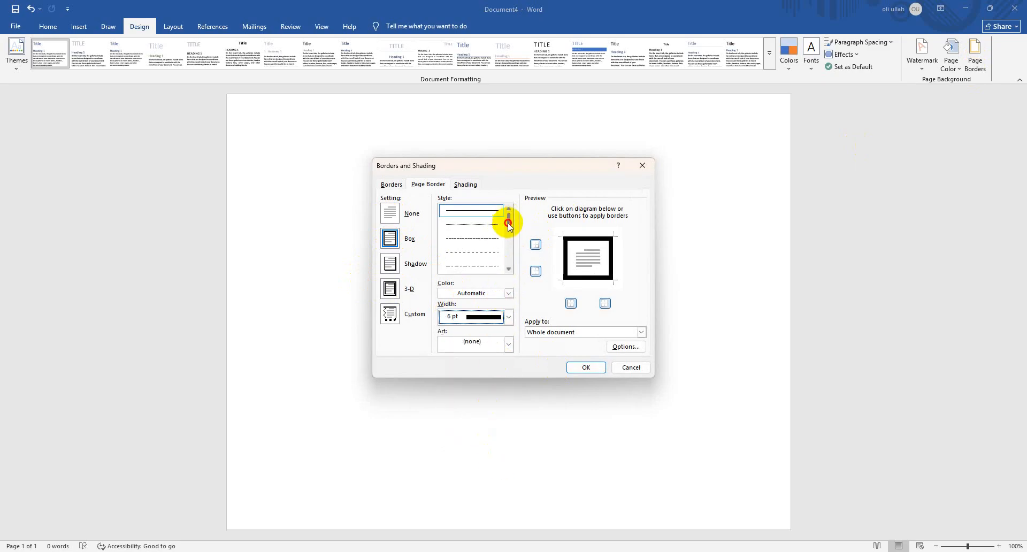
pyautogui.scroll(-4, 482, 218)
pyautogui.click(486, 230)
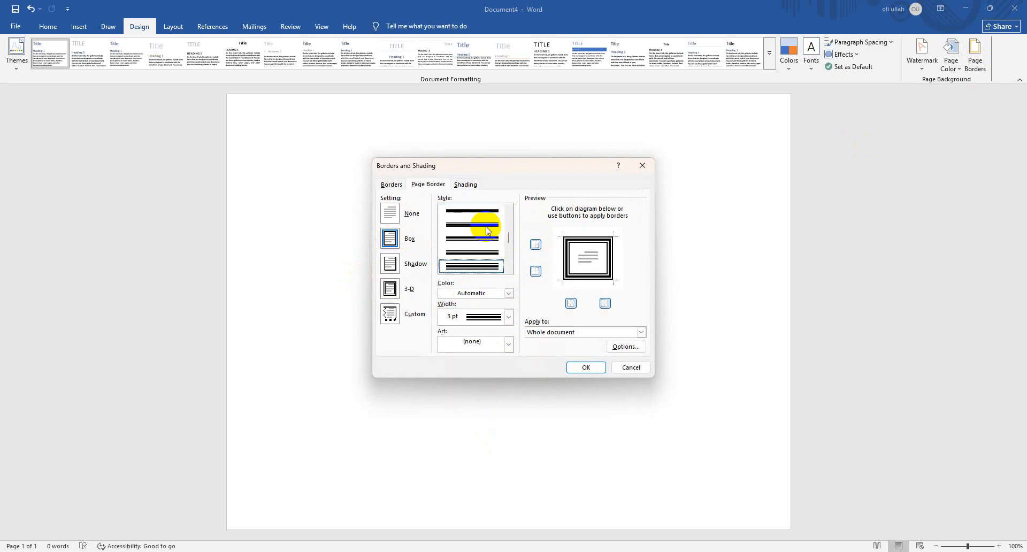
# Look through the art border patterns, leave art set to none, and apply the box border to the whole document
pyautogui.click(508, 345)
pyautogui.scroll(-10, 483, 385)
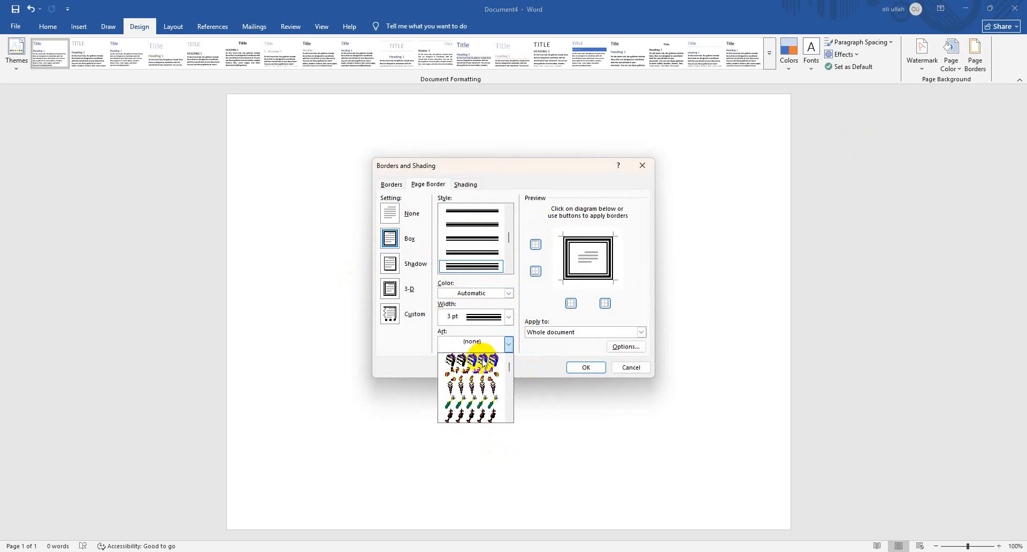
pyautogui.scroll(-15, 481, 414)
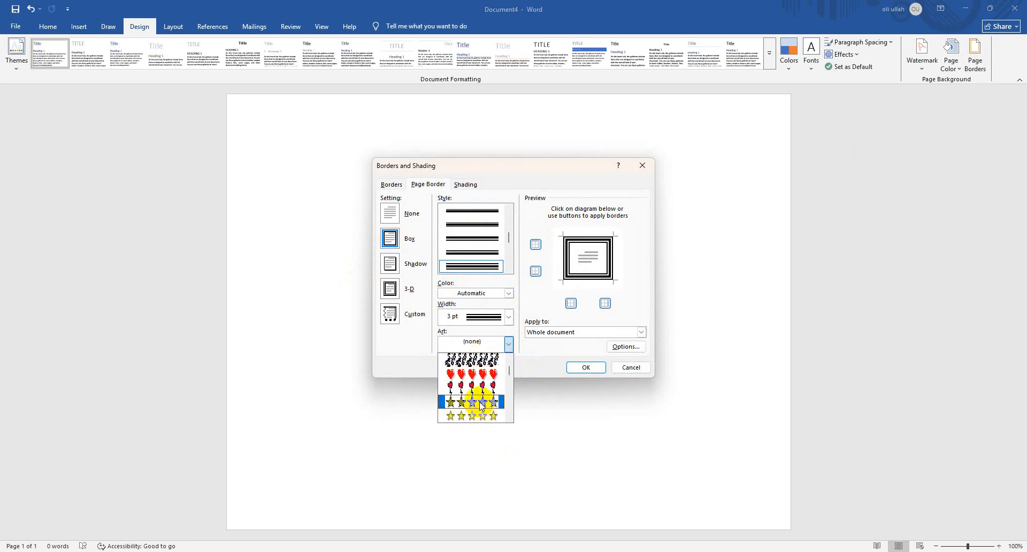
pyautogui.scroll(-8, 480, 412)
pyautogui.click(592, 370)
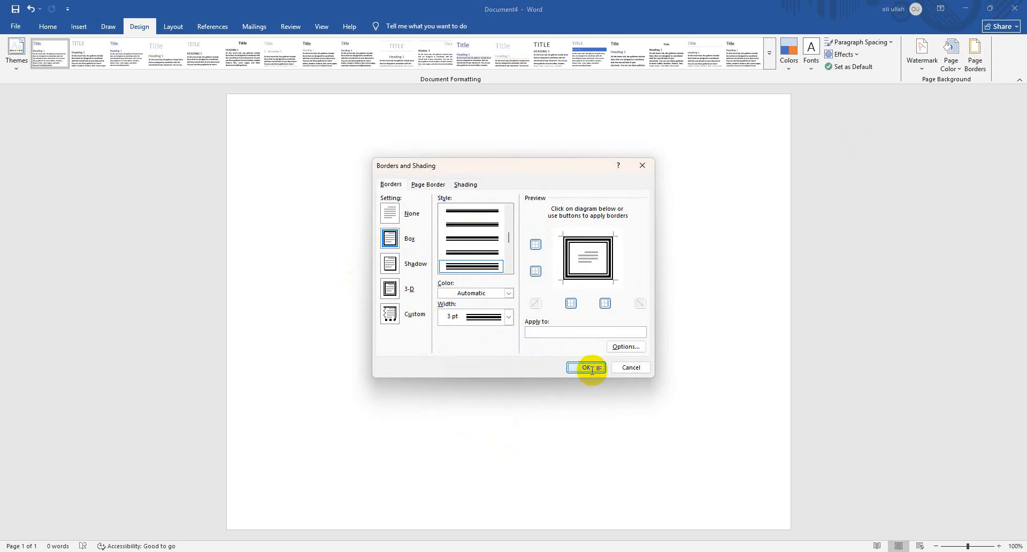
pyautogui.click(593, 370)
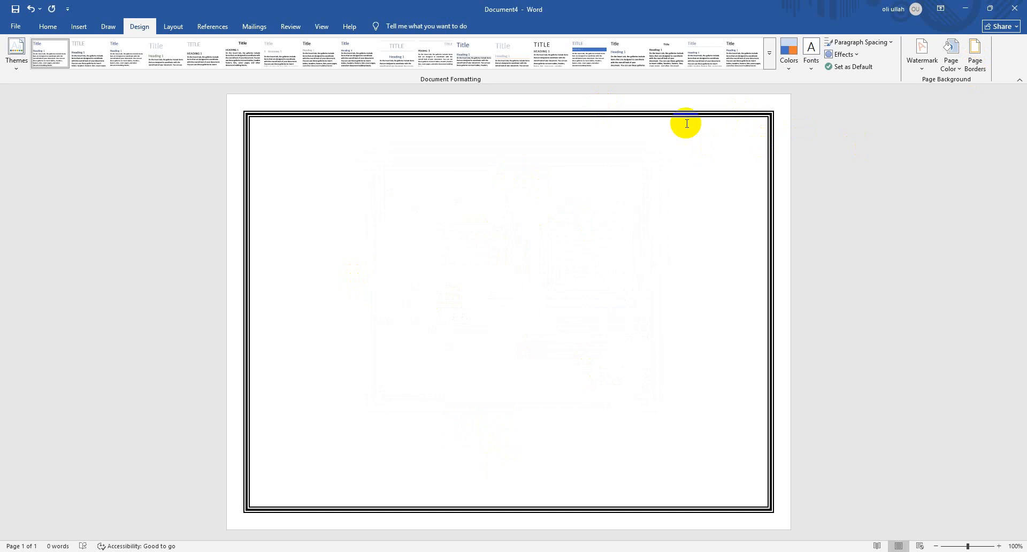
# Remove the left and right sides of the page border, keeping only the top and bottom lines
pyautogui.click(972, 53)
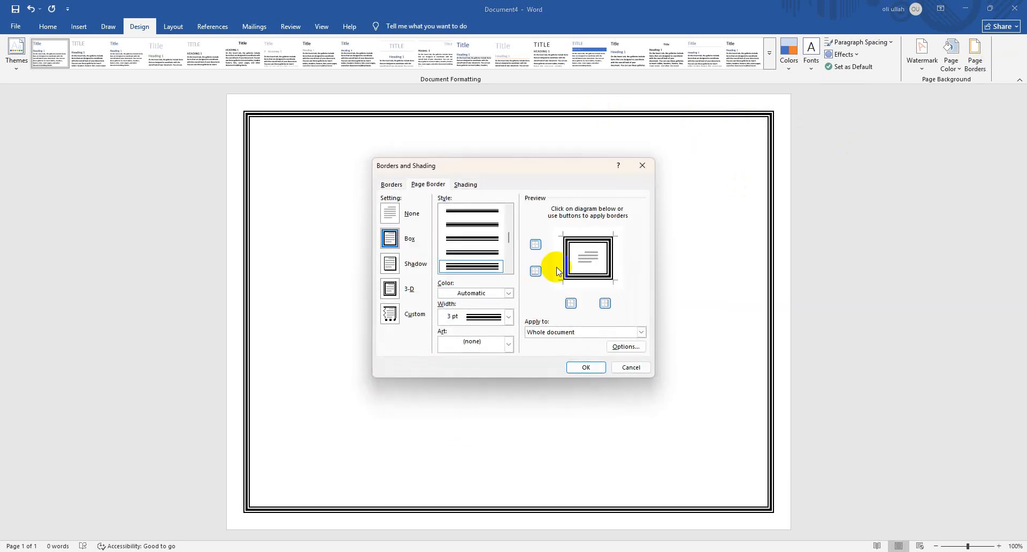
pyautogui.click(571, 303)
pyautogui.click(604, 303)
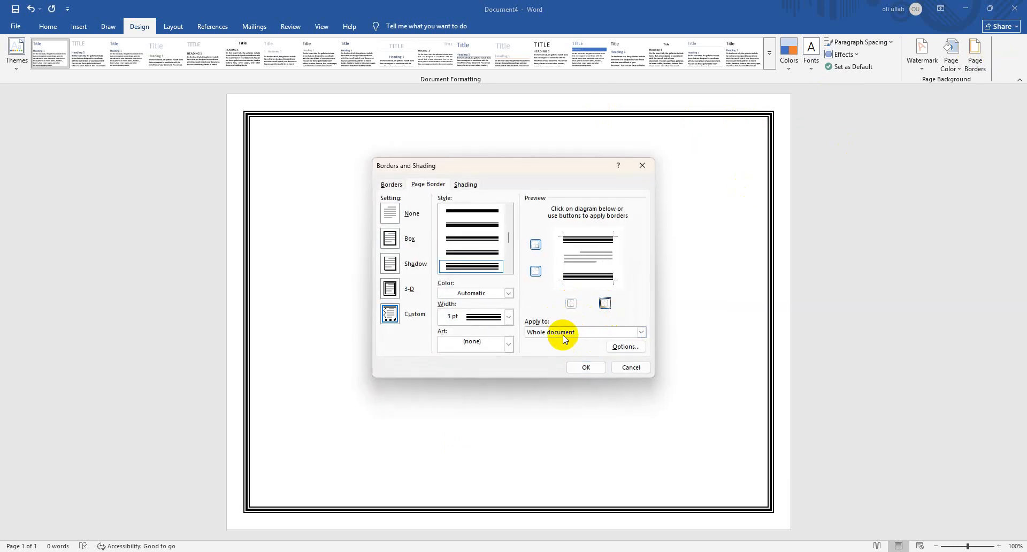
pyautogui.click(586, 367)
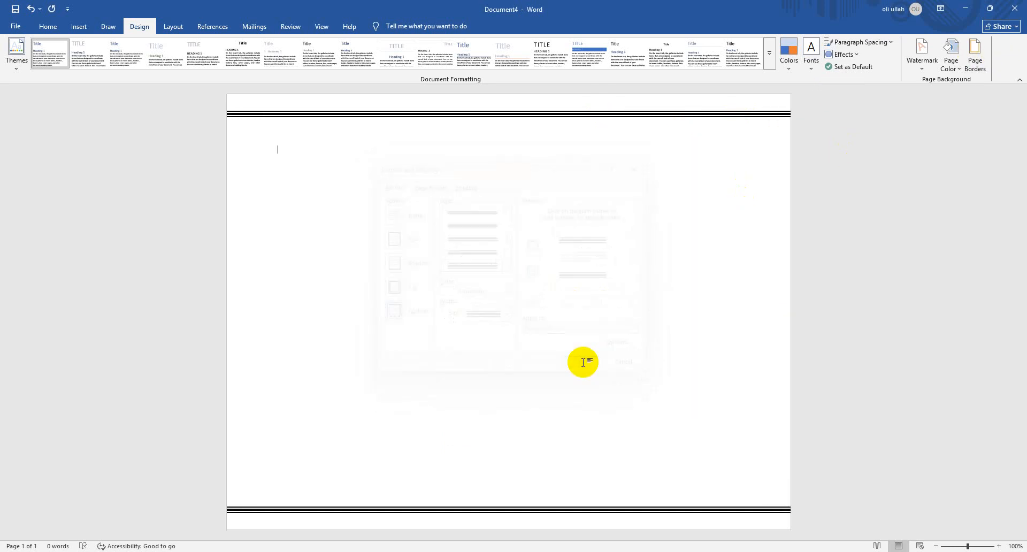
# Restore the full box page border on all four sides of the whole document
pyautogui.click(975, 53)
pyautogui.click(390, 238)
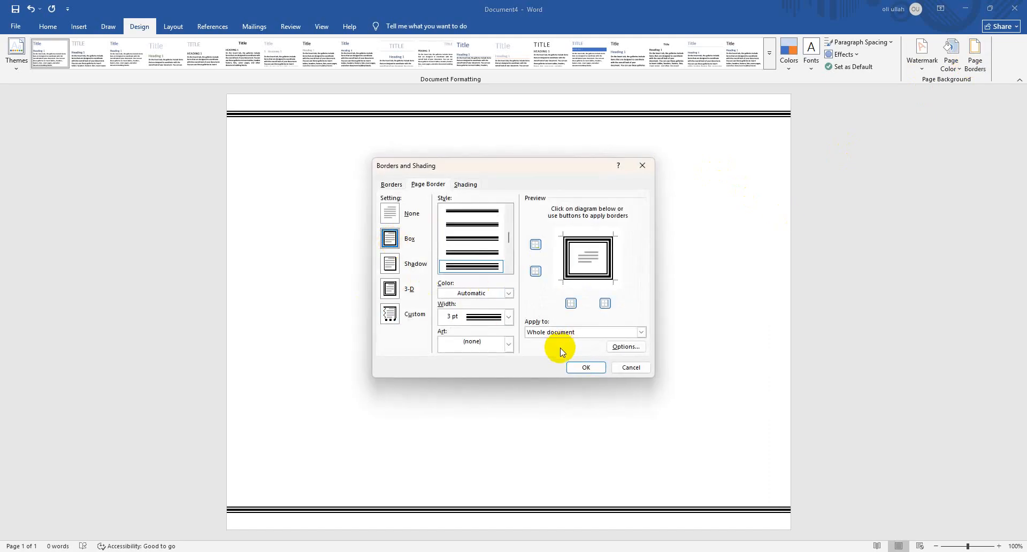
pyautogui.click(575, 366)
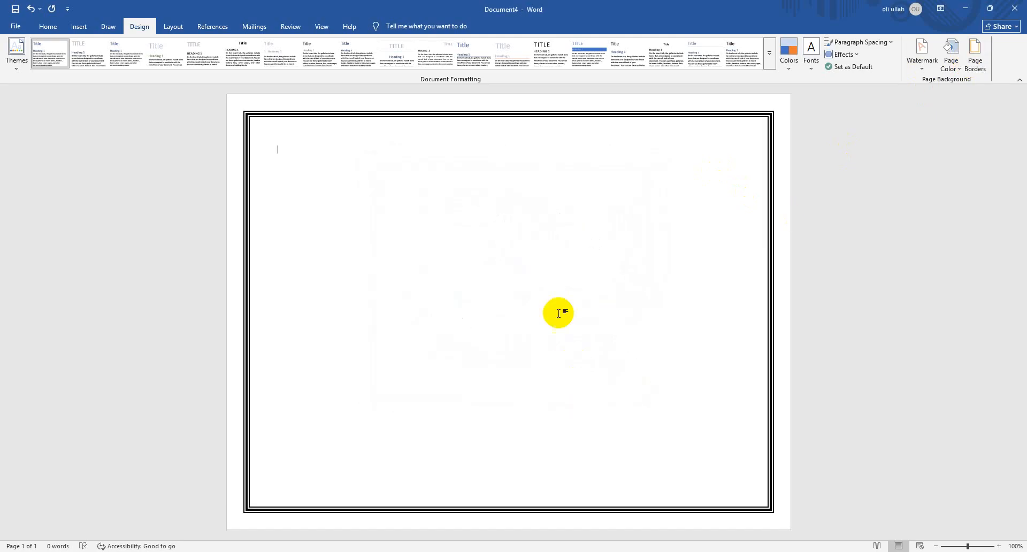
pyautogui.click(975, 54)
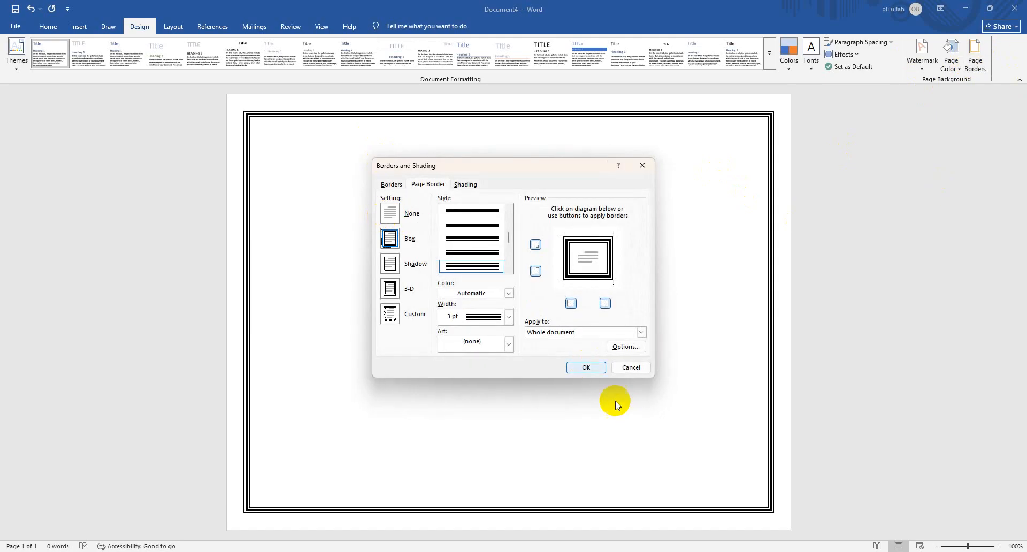
pyautogui.click(623, 369)
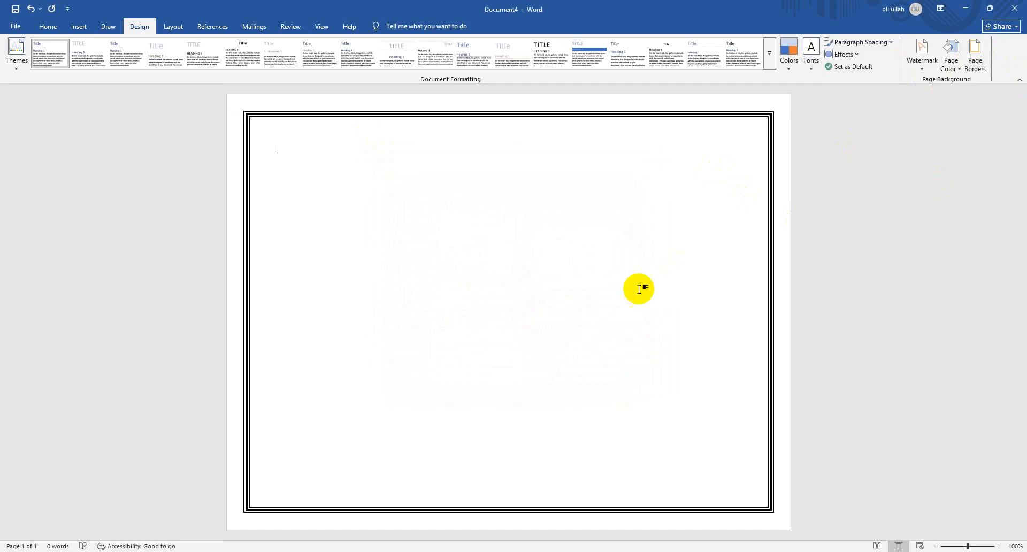
# Set the font size to 90 and write the heading "Home Rent" on the page
pyautogui.click(42, 27)
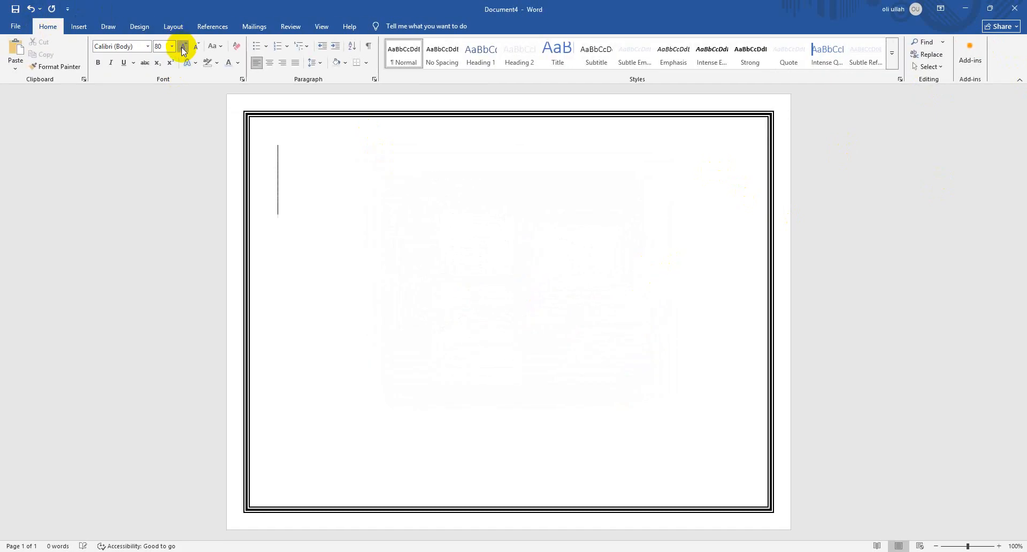
pyautogui.write('Hom')
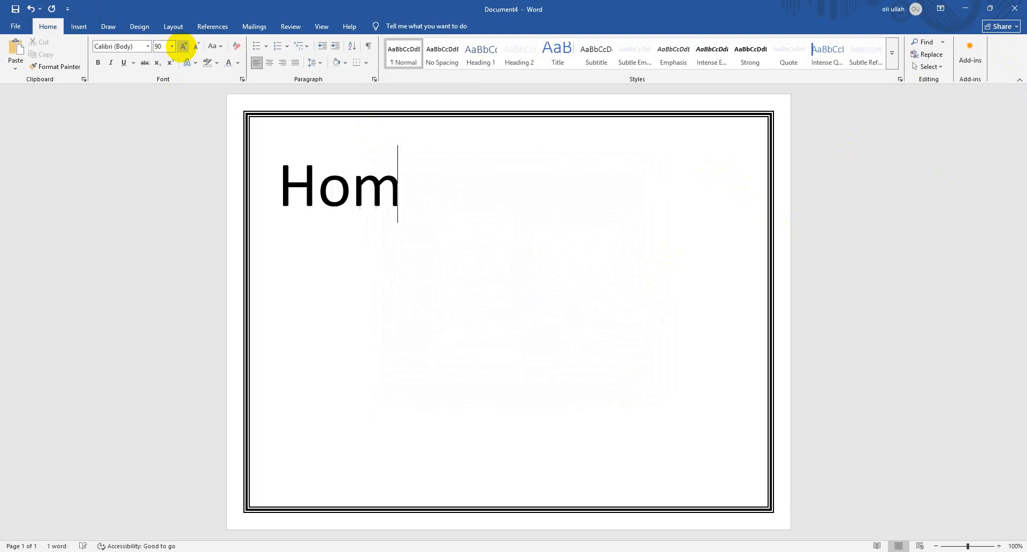
pyautogui.write('e Rent')
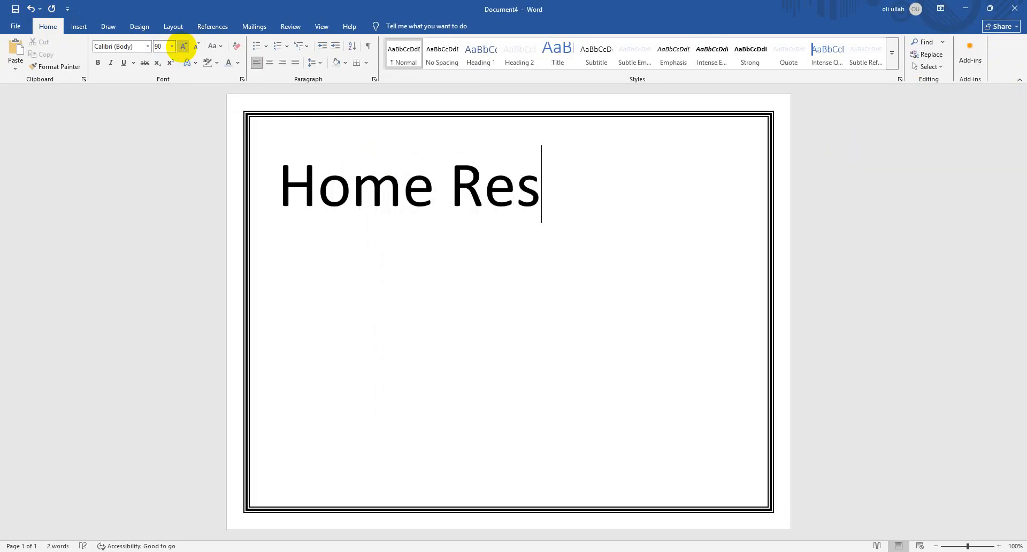
# Format the "Home Rent" heading as centred, bold and 110 pt
pyautogui.hotkey('ctrl', 'a')
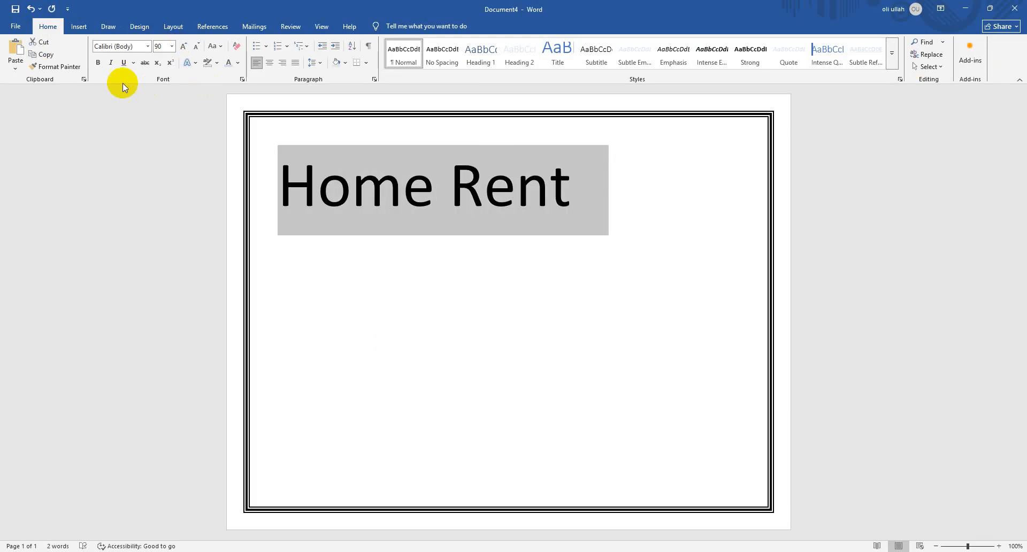
pyautogui.click(272, 67)
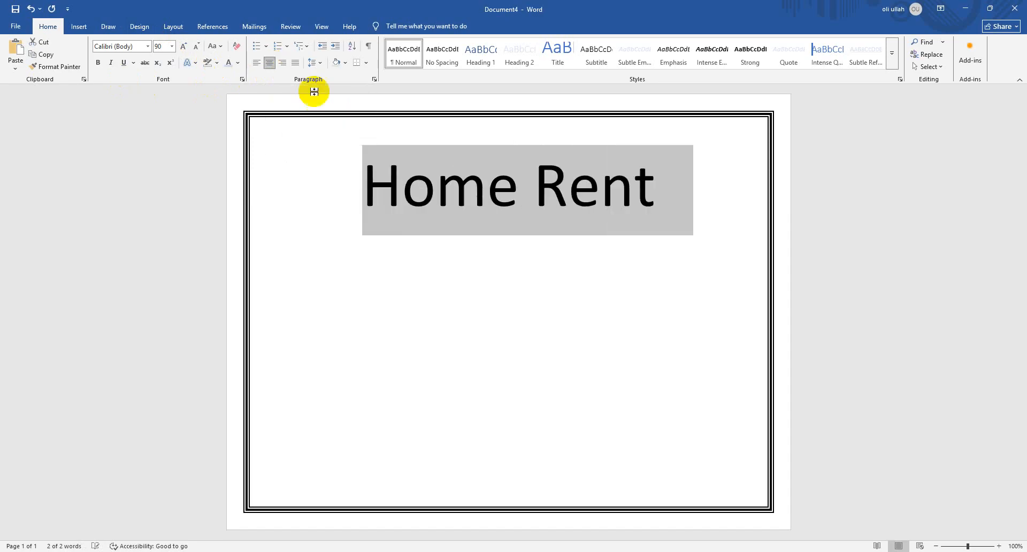
pyautogui.click(98, 62)
pyautogui.click(182, 46)
pyautogui.click(183, 47)
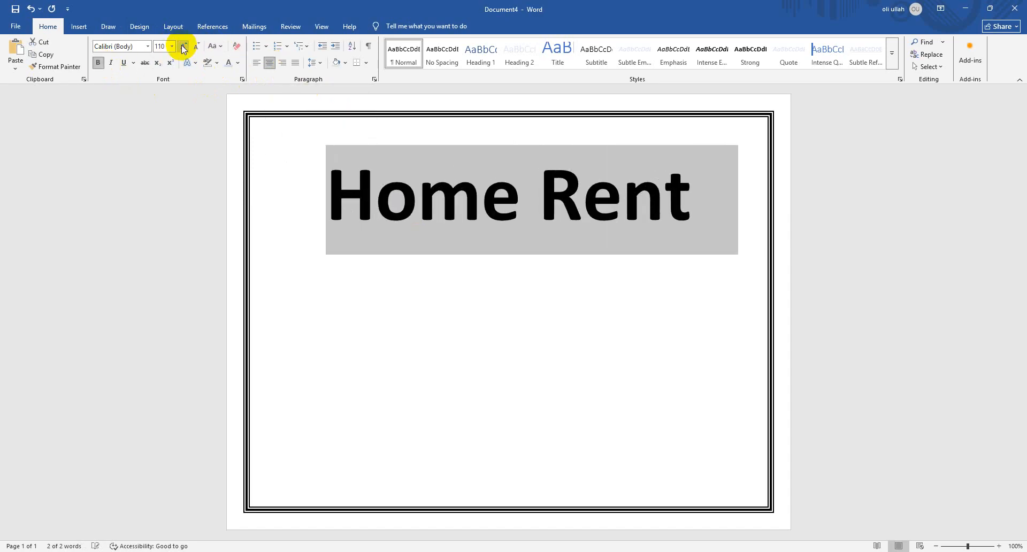
# Start a 48 pt line below the heading with the text "1 bed, 1 kitchen, "
pyautogui.click(744, 205)
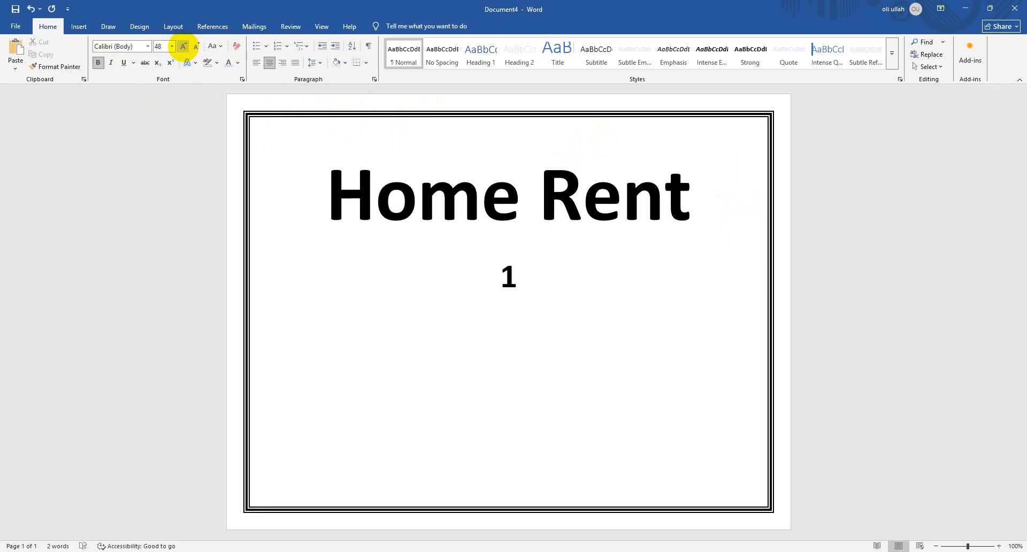
pyautogui.write('b')
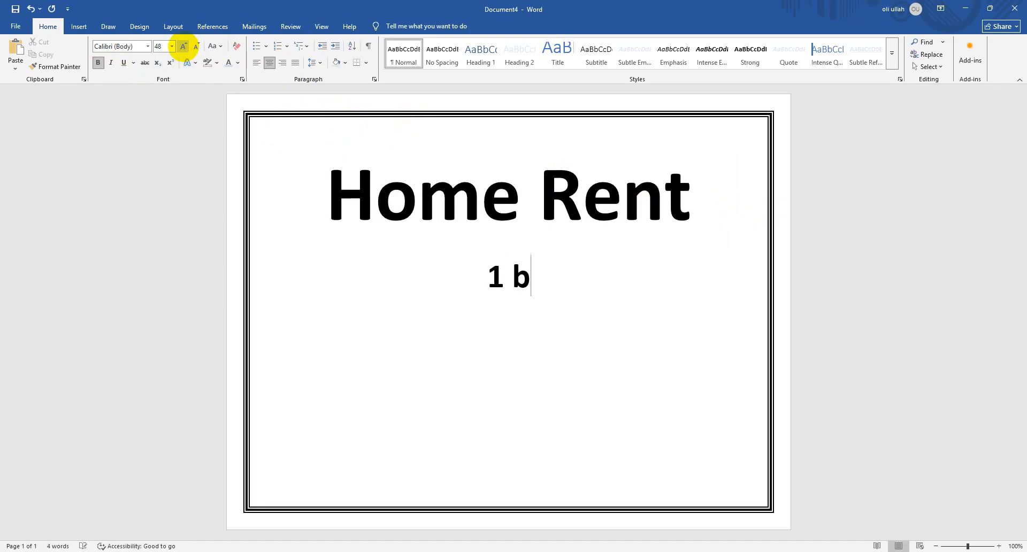
pyautogui.press('BackSpace')
pyautogui.press('BackSpace')
pyautogui.write('be')
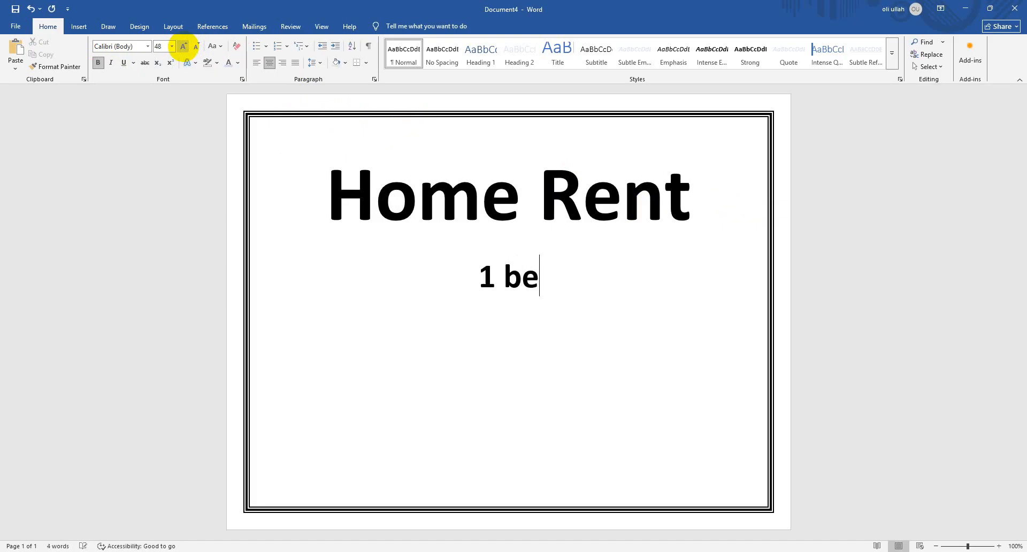
pyautogui.write('d, 1 ')
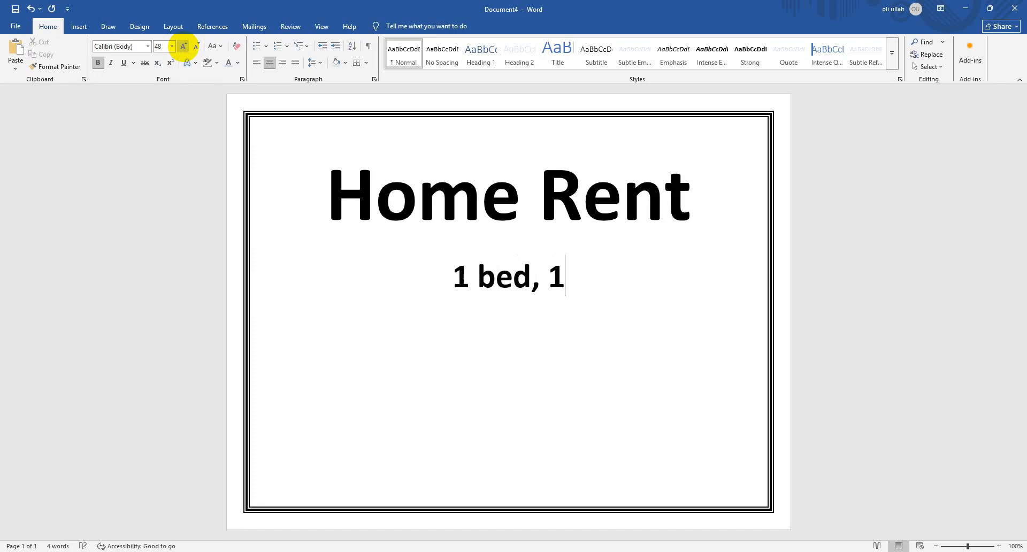
pyautogui.write('ki')
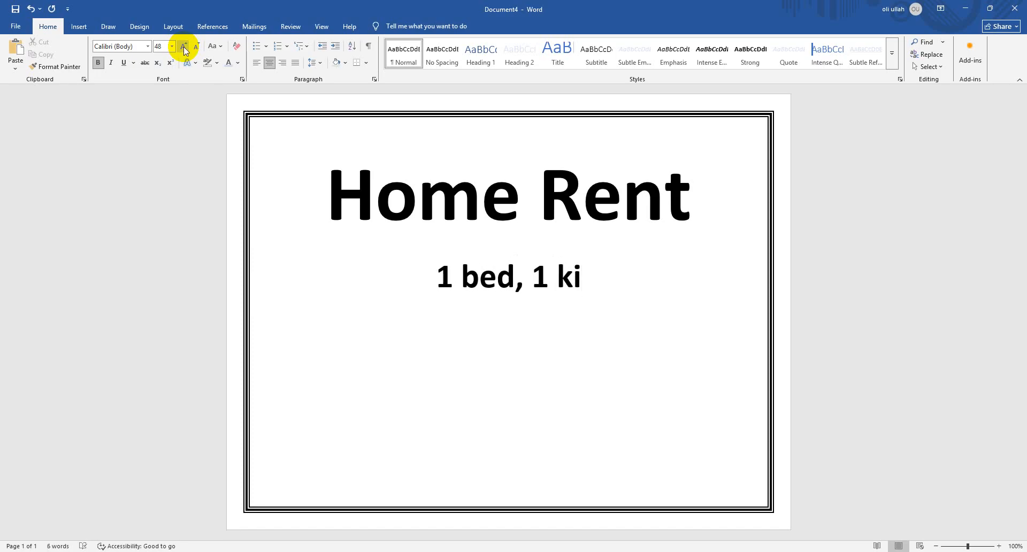
pyautogui.write('tc')
pyautogui.press('BackSpace')
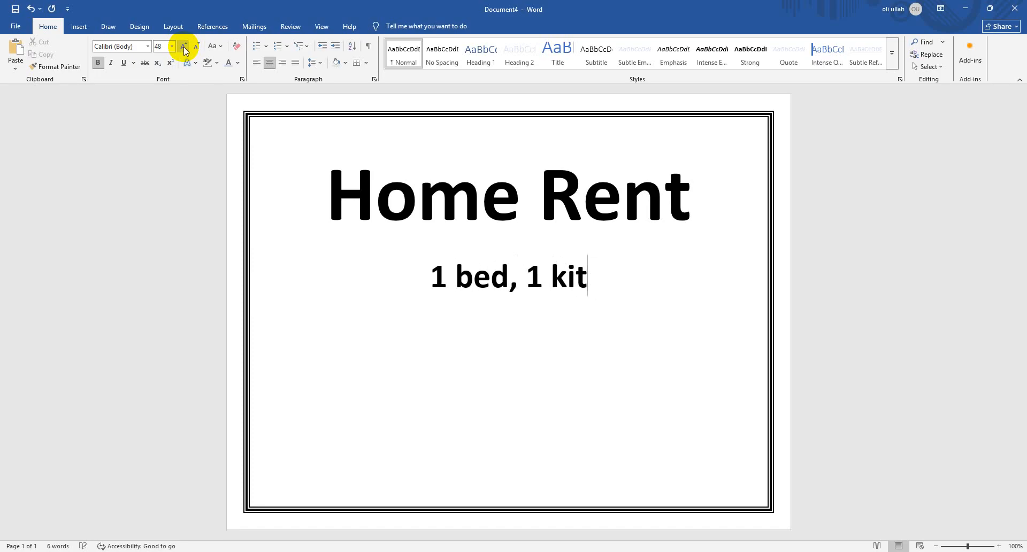
pyautogui.write('chen')
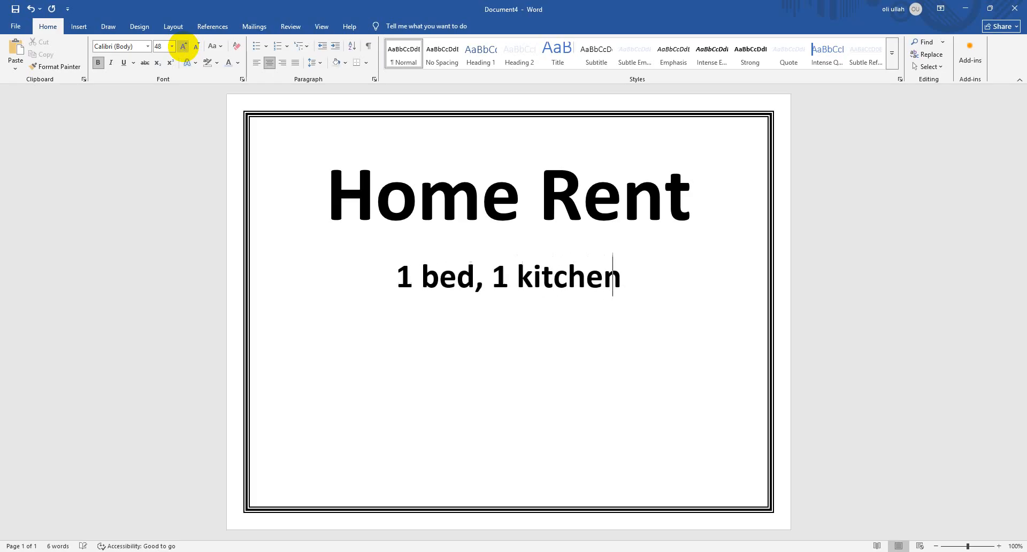
pyautogui.write(', ')
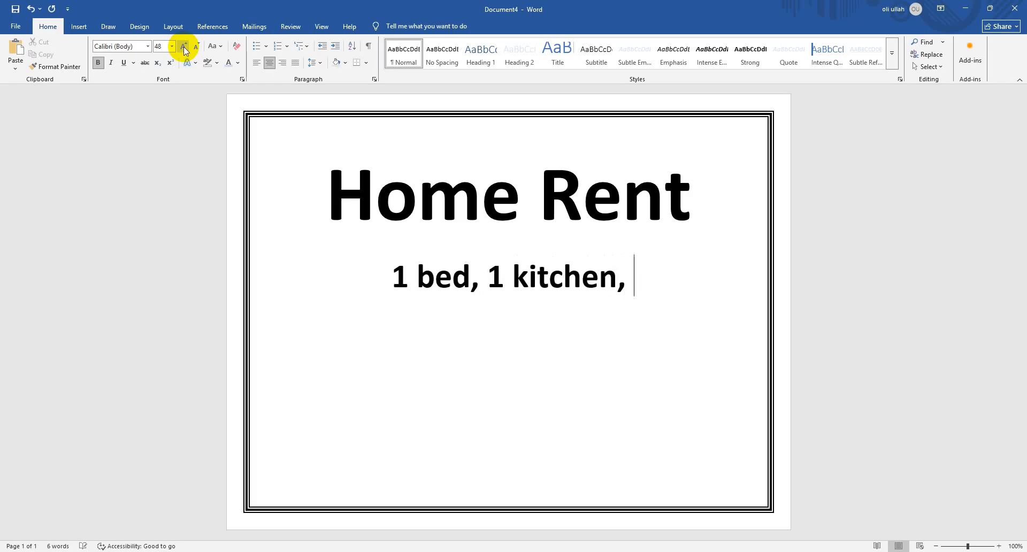
pyautogui.write('1 ba')
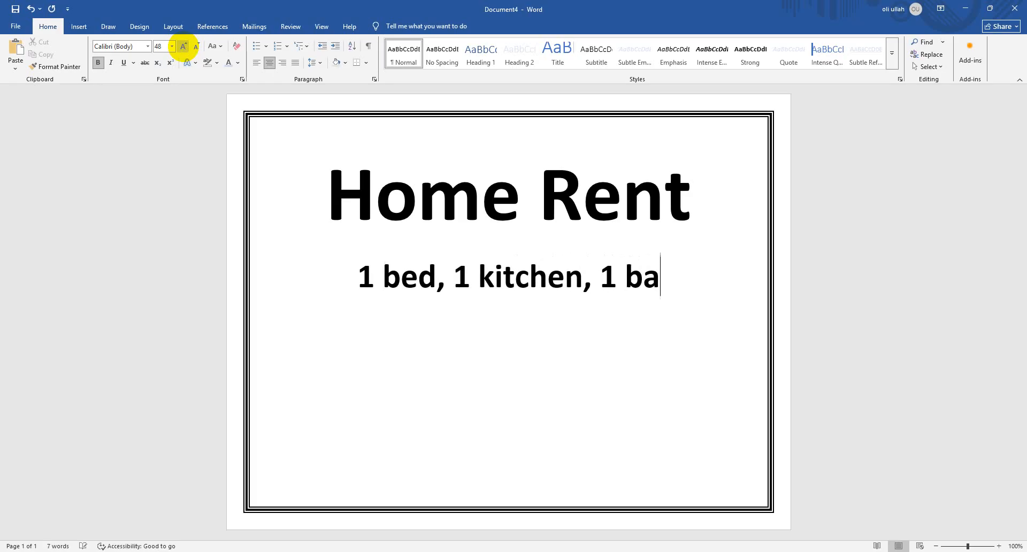
pyautogui.write('th, ')
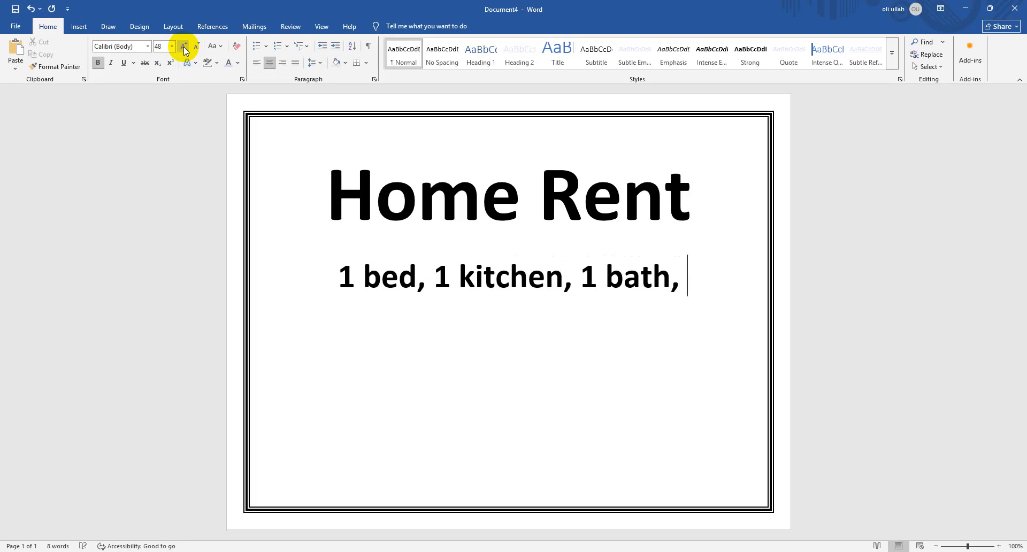
pyautogui.write('1 b')
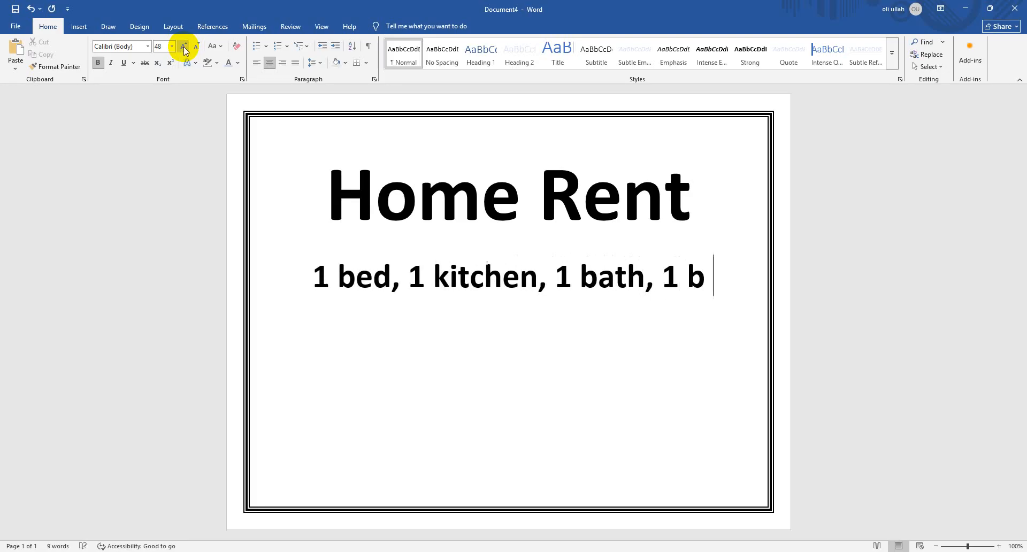
pyautogui.write('lac')
# Extend the description line with "1 bath, 1 balcony"
pyautogui.press('BackSpace')
pyautogui.press('BackSpace')
pyautogui.press('BackSpace')
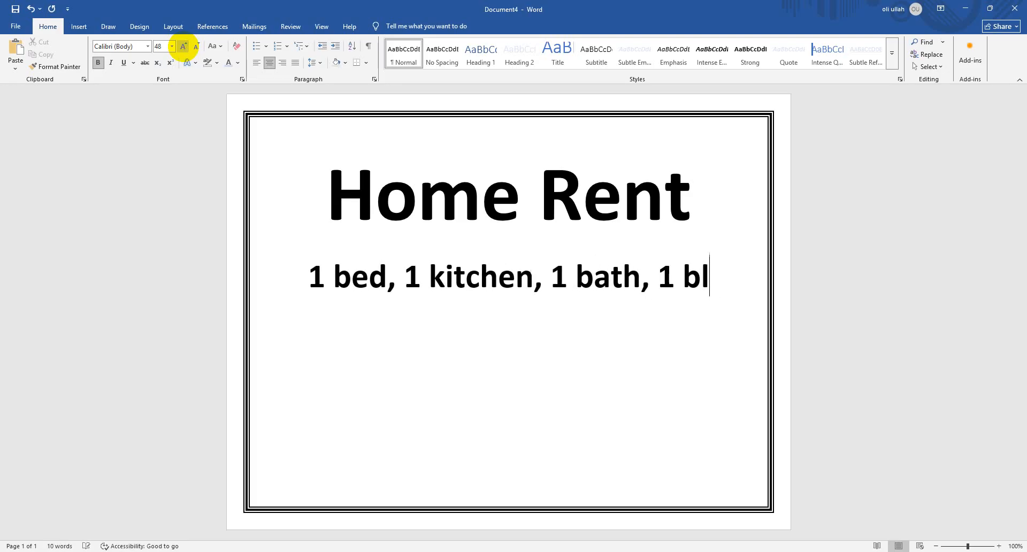
pyautogui.write('alcony')
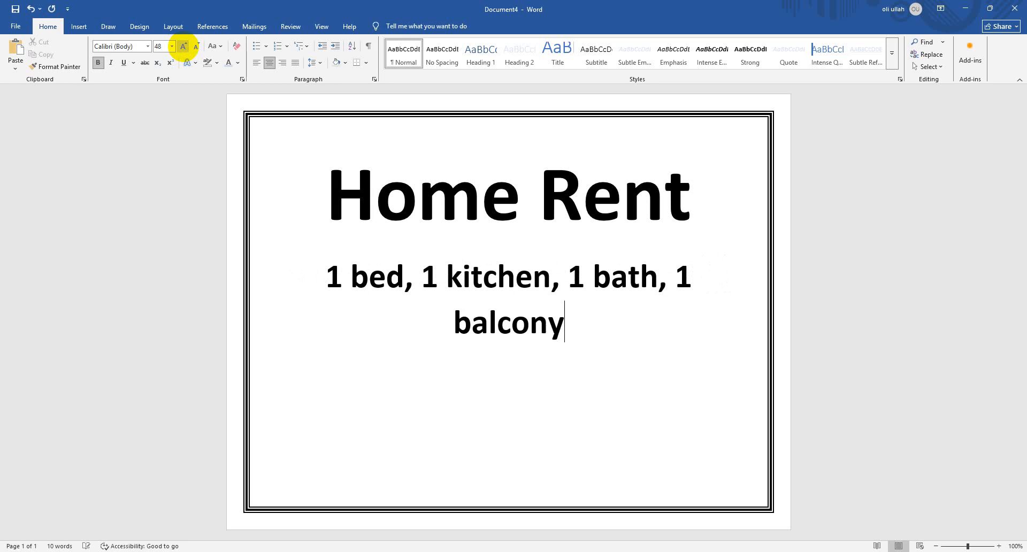
pyautogui.write(' for')
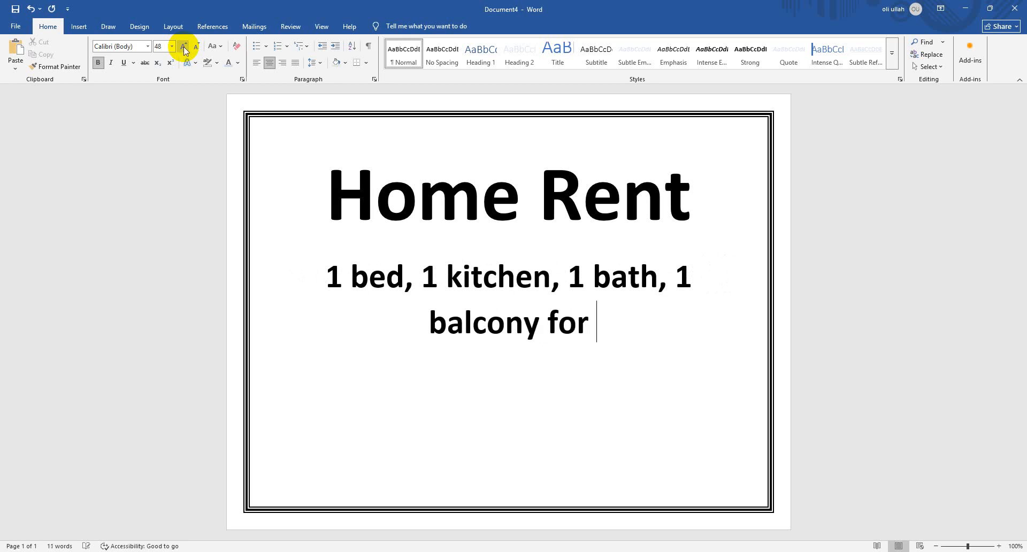
pyautogui.write('f')
# Complete the description by adding " for small family" after "balcony"
pyautogui.press('BackSpace')
pyautogui.write('sam')
pyautogui.press('BackSpace')
pyautogui.press('BackSpace')
pyautogui.write('ma')
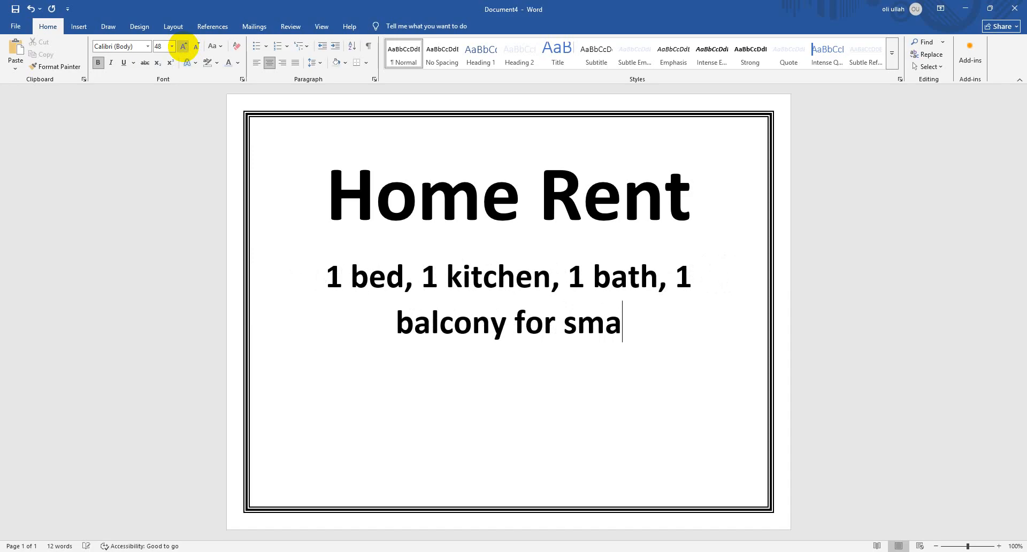
pyautogui.write('ll family')
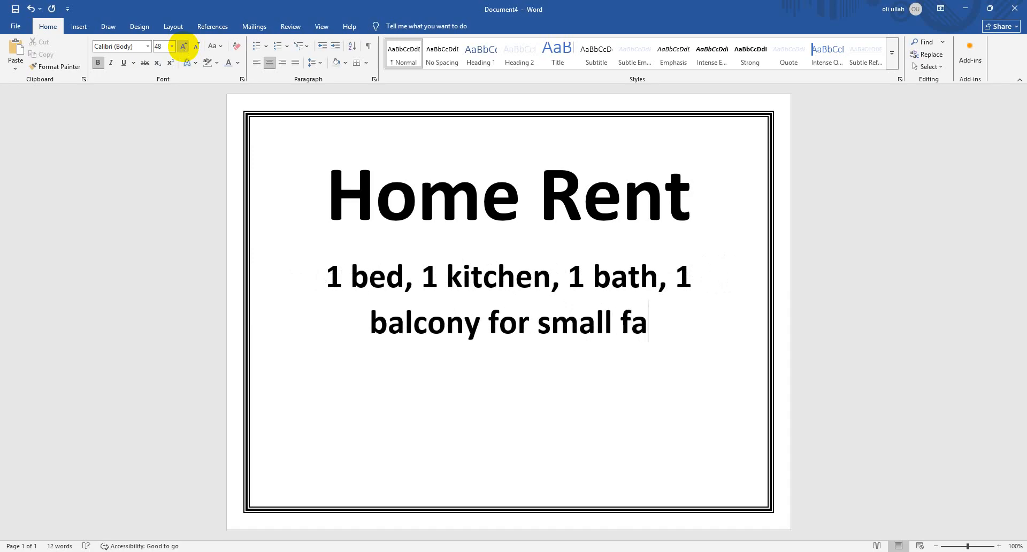
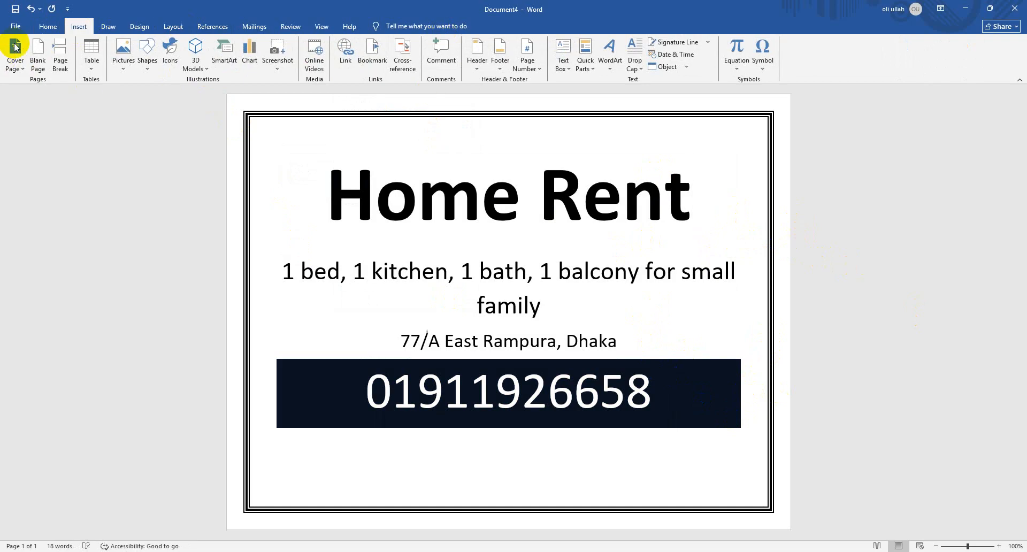
# Set the notice's page color to the lightest blue background theme color and check the print preview
pyautogui.click(108, 26)
pyautogui.click(139, 26)
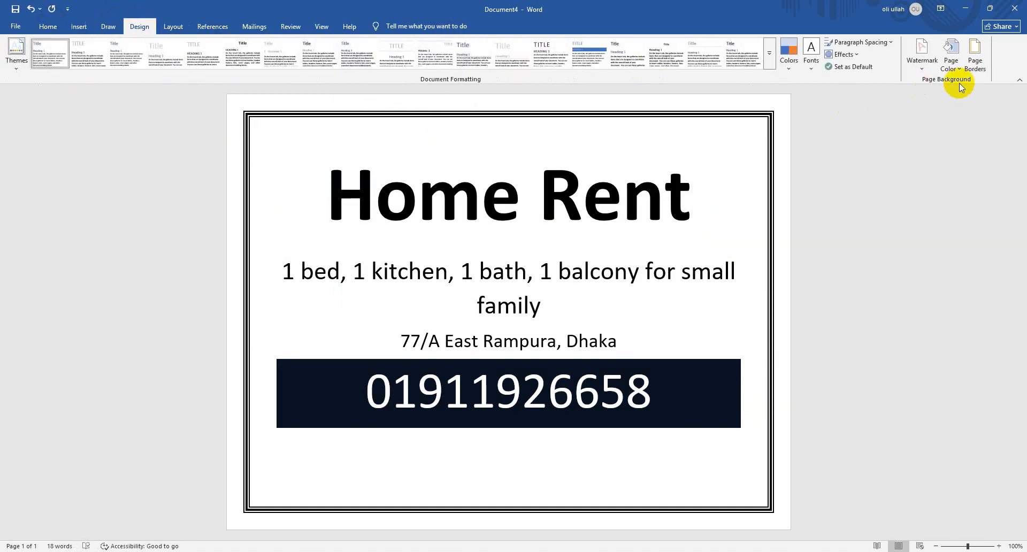
pyautogui.click(949, 64)
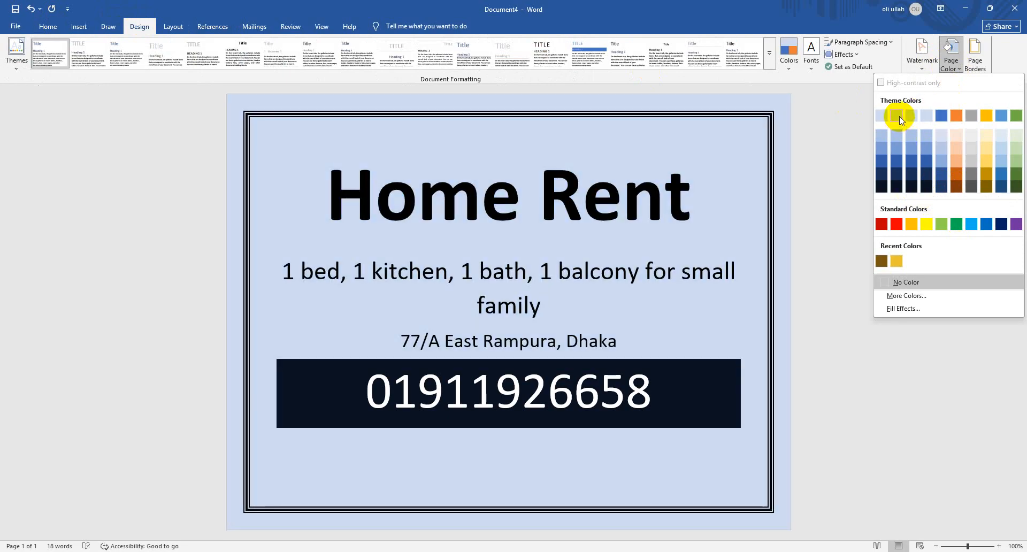
pyautogui.click(898, 116)
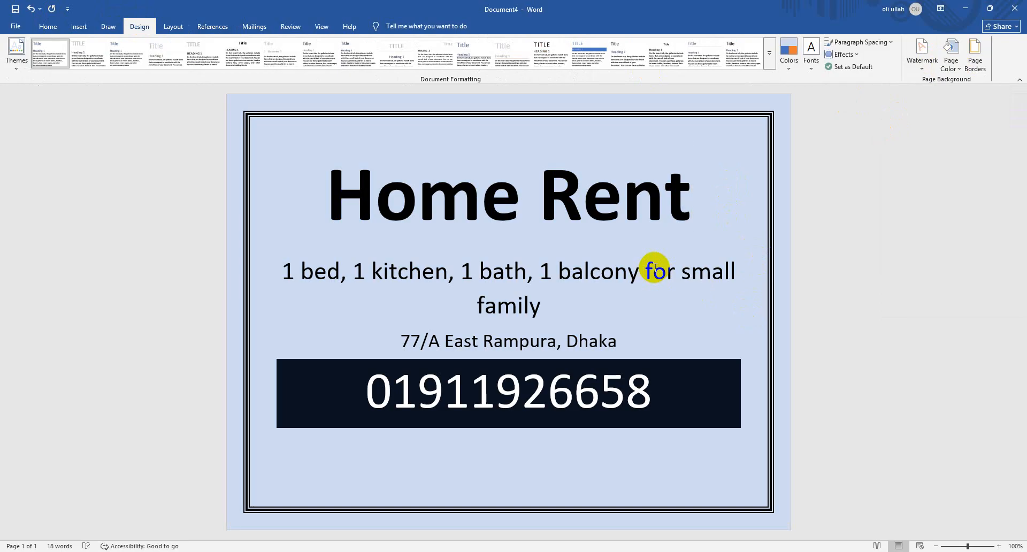
pyautogui.hotkey('ctrl', 'p')
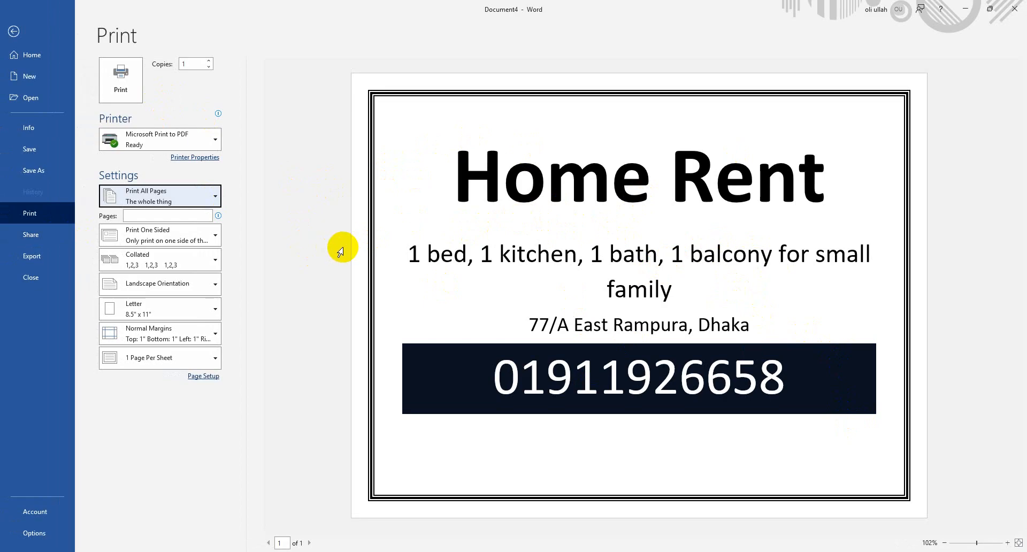
pyautogui.press('Escape')
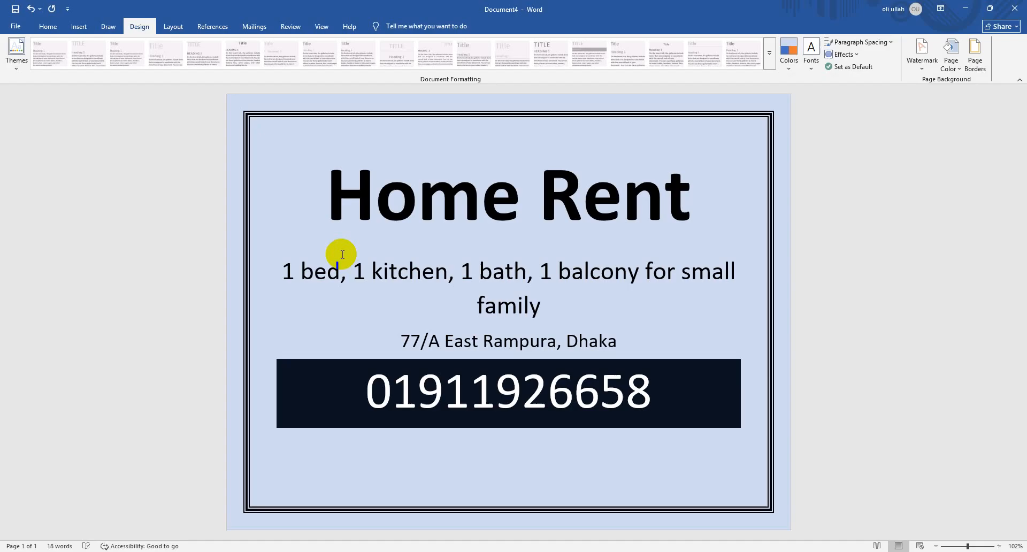
# Save the notice as a Word Document named "Home Rent" in the Documents folder
pyautogui.click(11, 23)
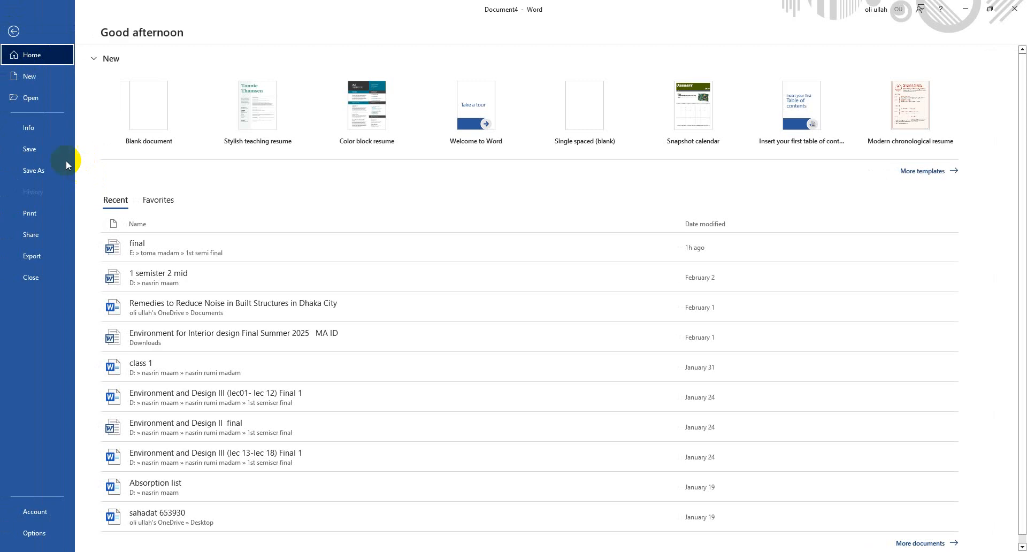
pyautogui.click(66, 162)
pyautogui.click(137, 264)
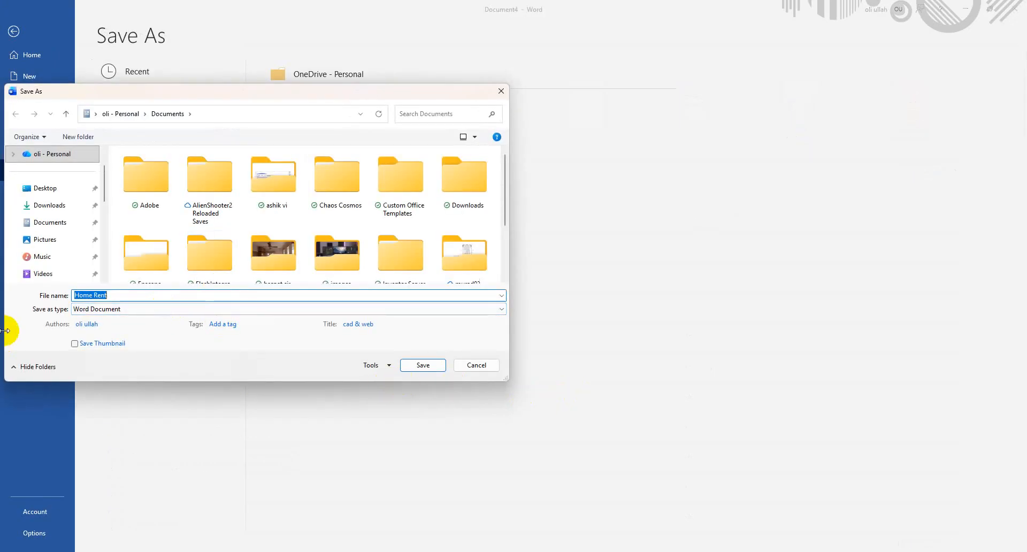
pyautogui.click(439, 366)
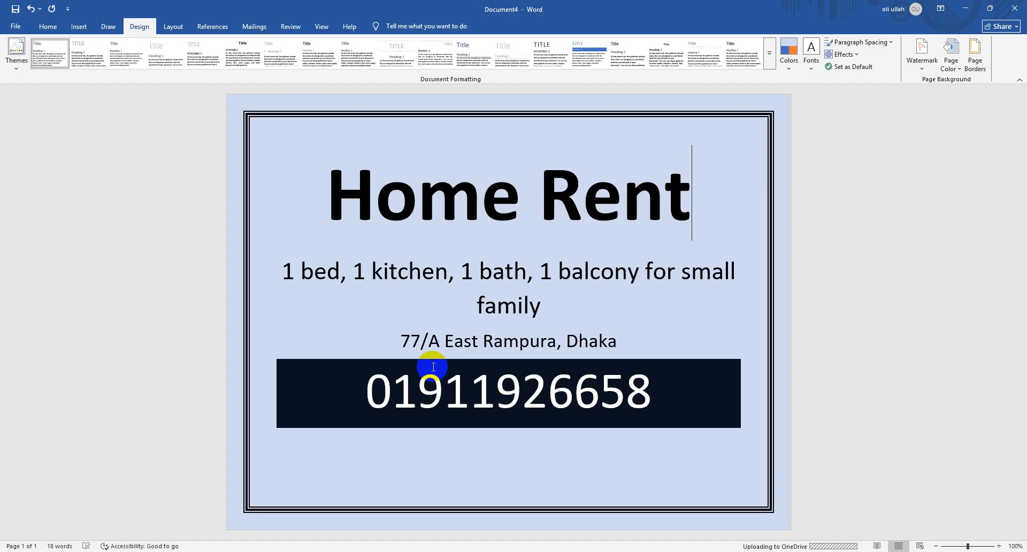
# Save a PDF copy of the notice as "Home Rent" in the Documents folder, opening it after publishing
pyautogui.click(46, 27)
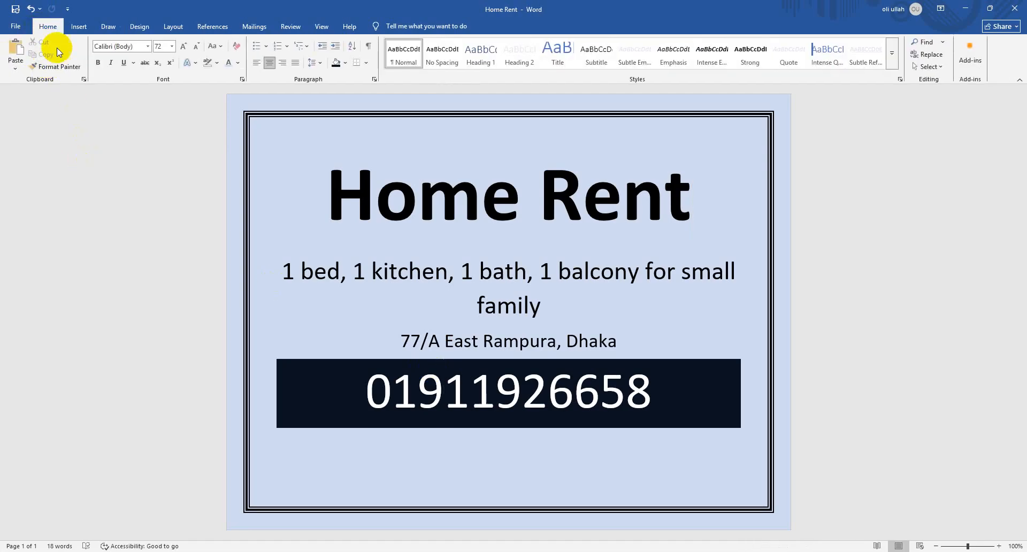
pyautogui.click(16, 26)
pyautogui.click(46, 169)
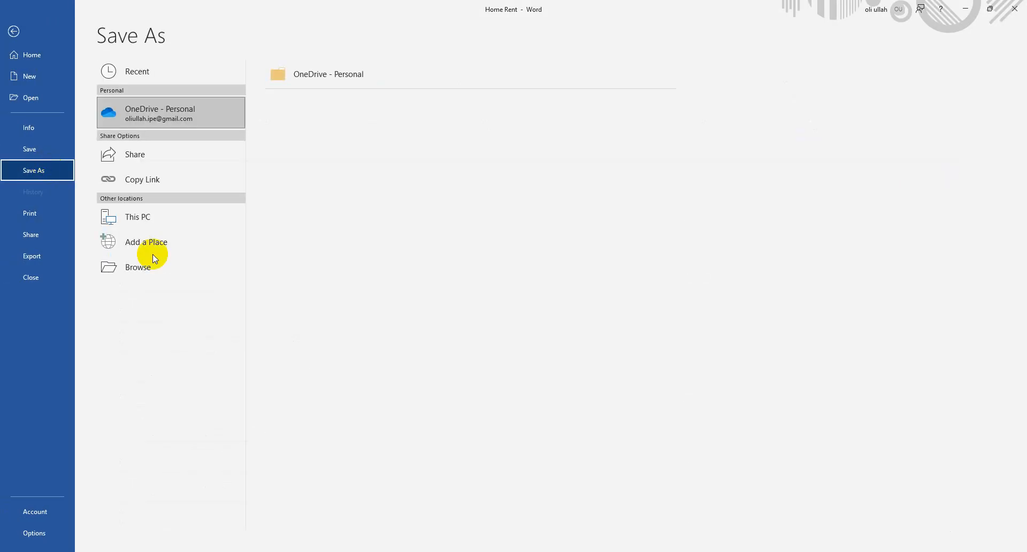
pyautogui.click(151, 268)
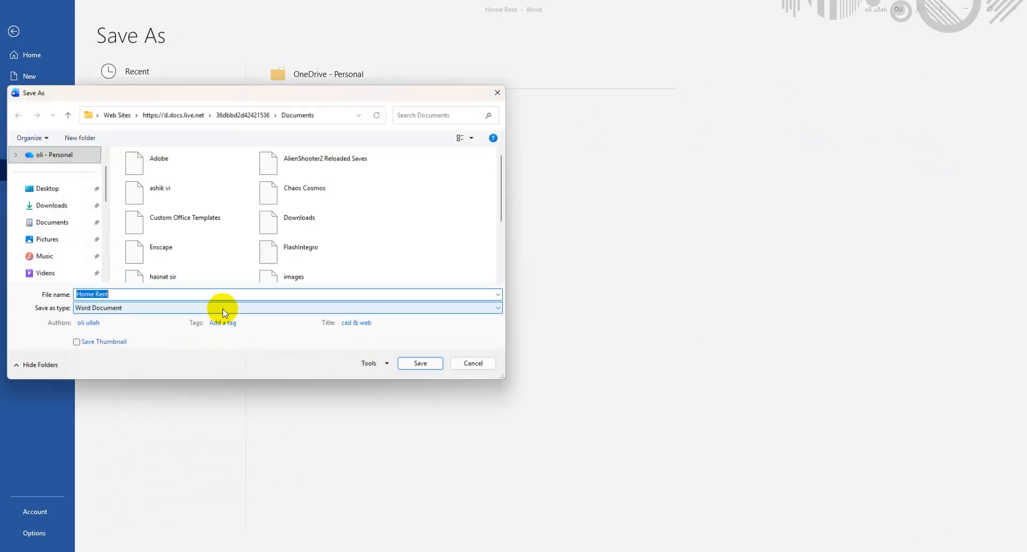
pyautogui.click(190, 309)
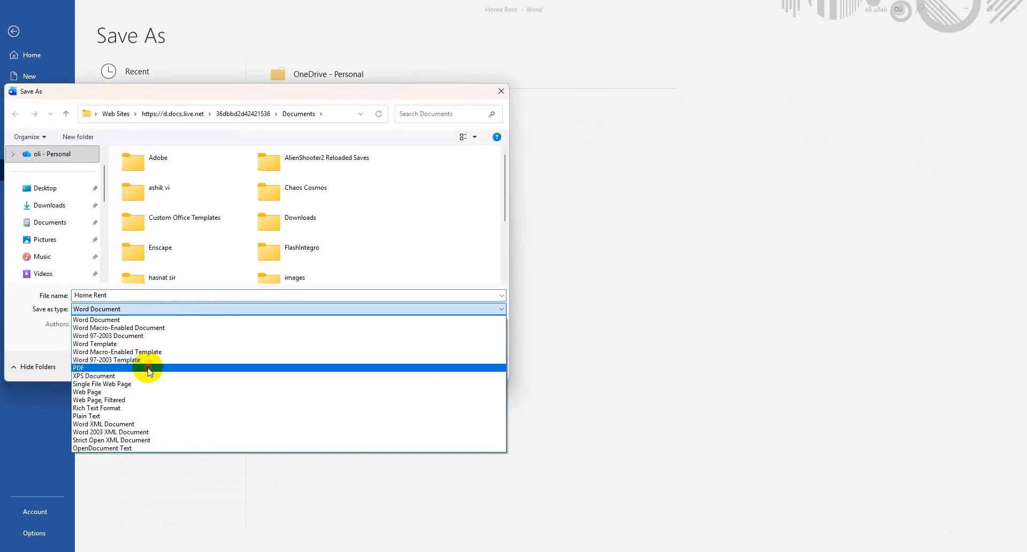
pyautogui.click(150, 368)
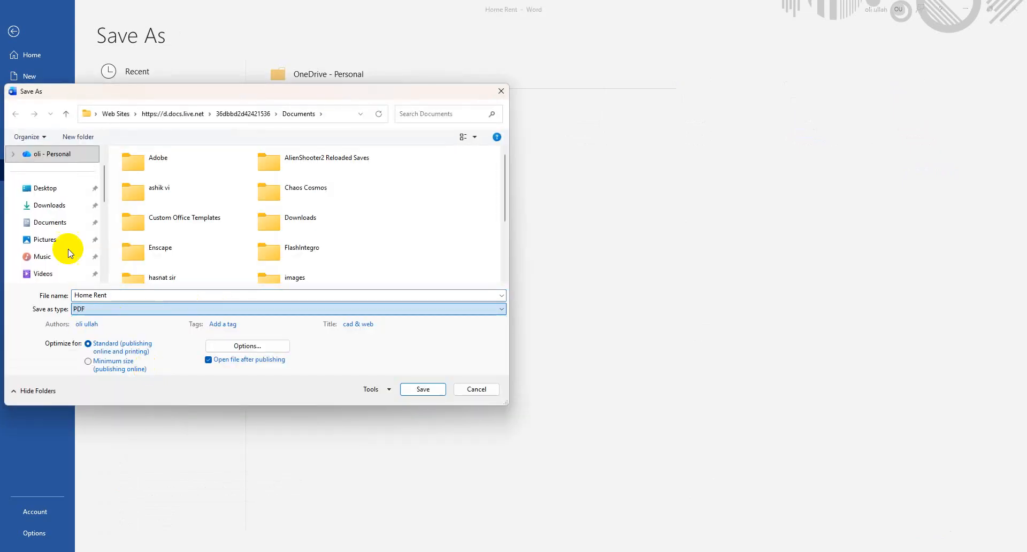
pyautogui.click(52, 222)
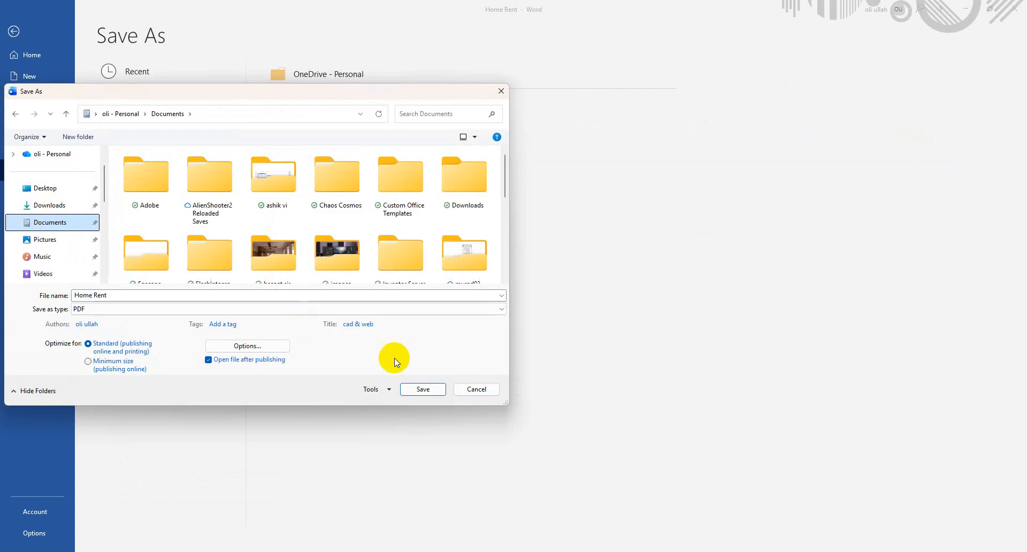
pyautogui.click(433, 392)
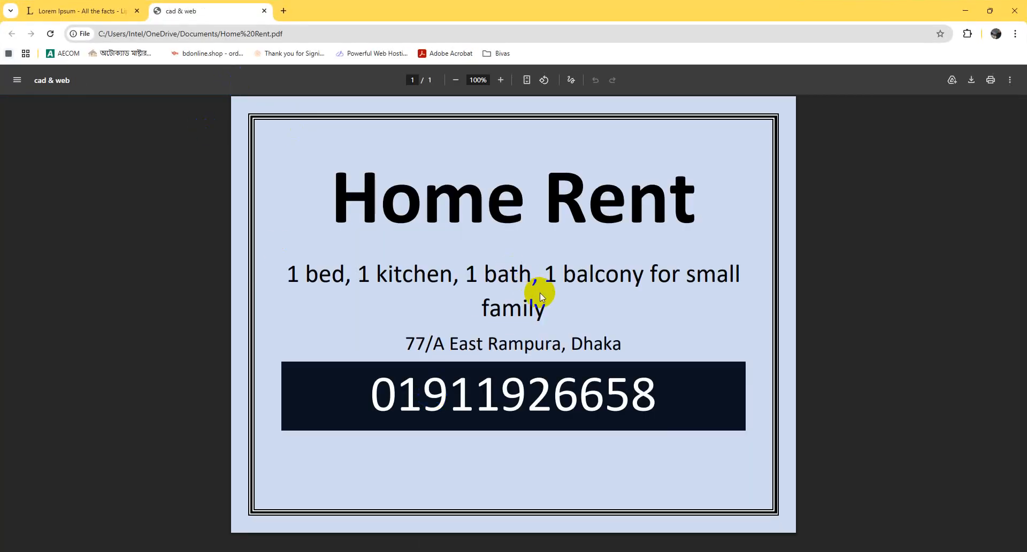
# Preview the PDF printout in color instead of black and white without printing, and return to the Word document
pyautogui.hotkey('ctrl', 'p')
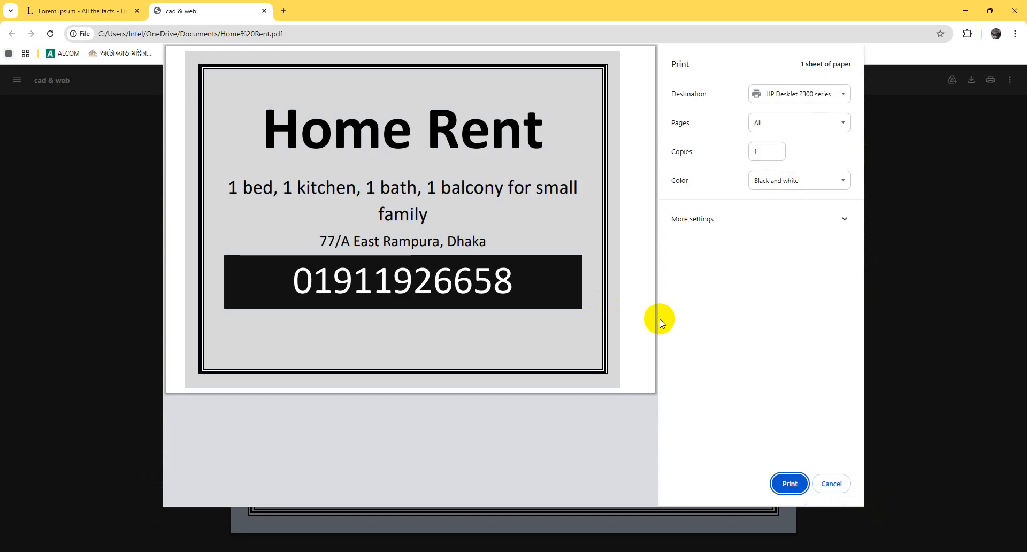
pyautogui.click(817, 182)
pyautogui.click(807, 210)
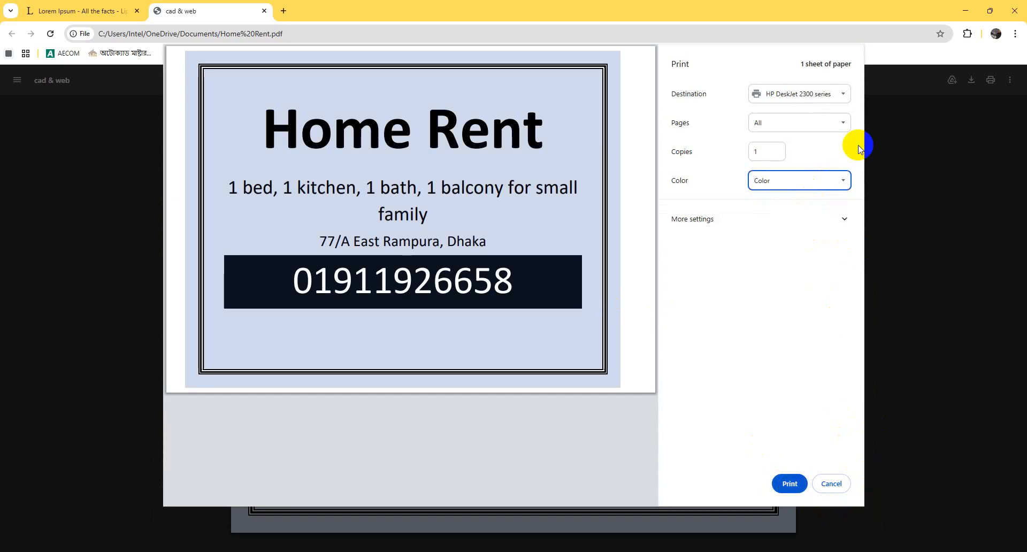
pyautogui.click(840, 482)
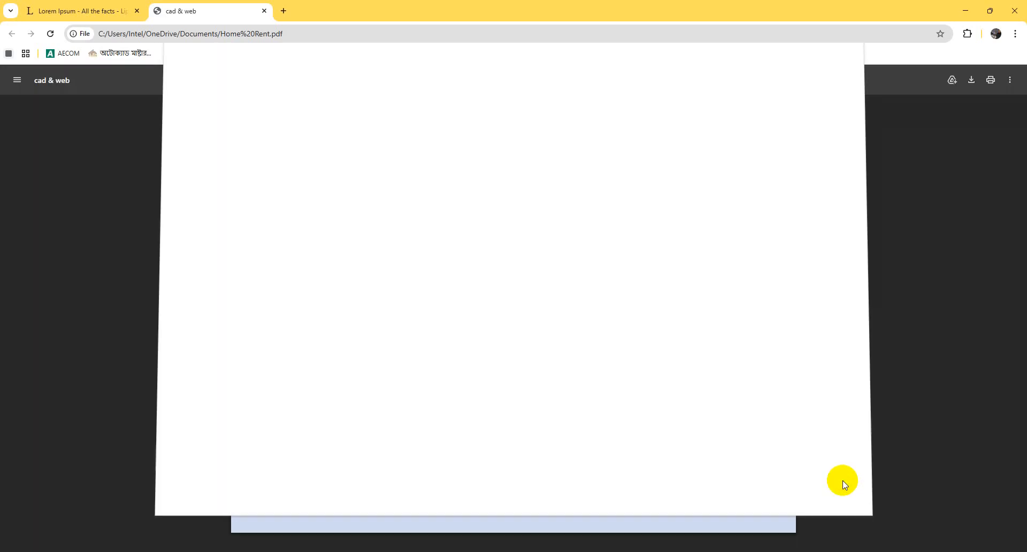
pyautogui.click(264, 10)
pyautogui.click(965, 11)
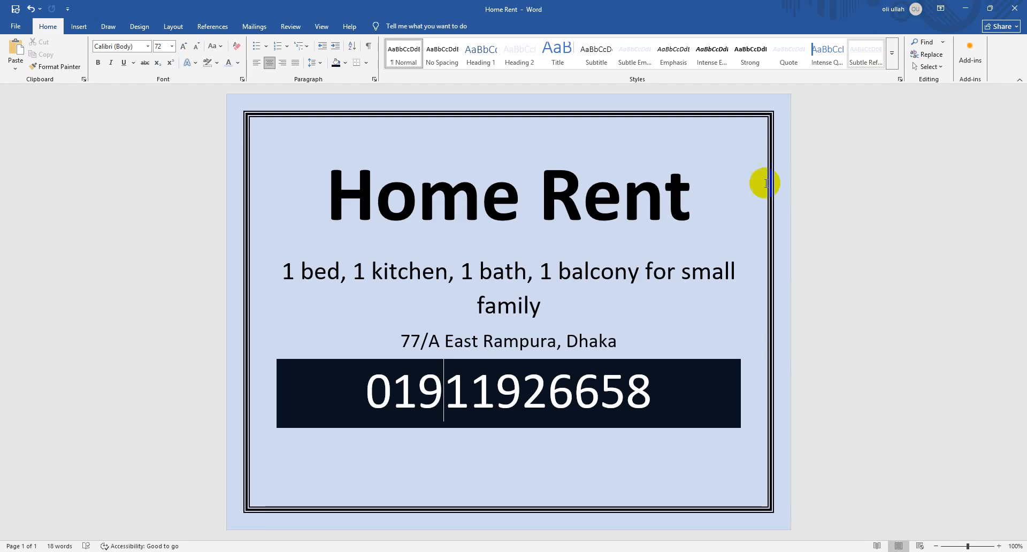
pyautogui.click(665, 395)
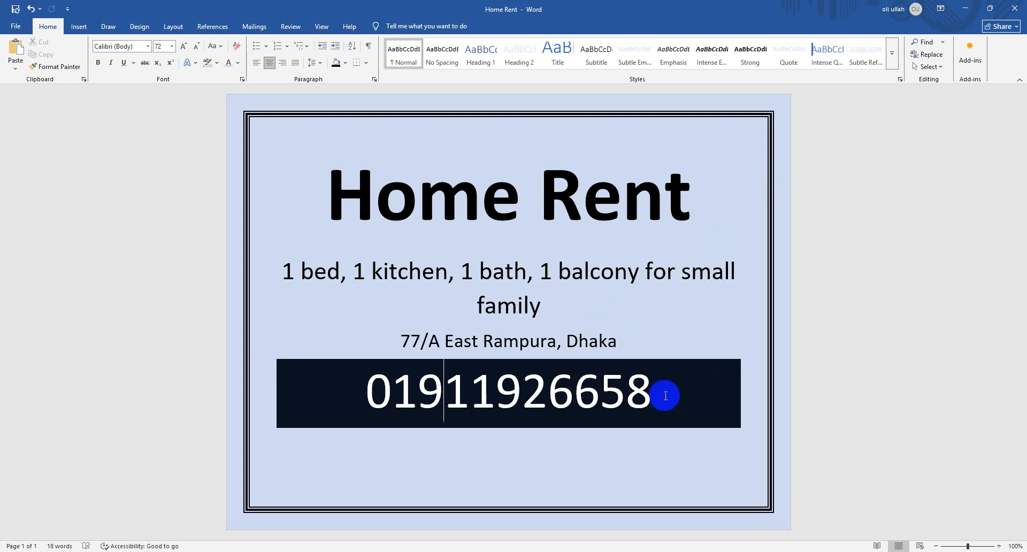
pyautogui.keyDown('shift'); pyautogui.click(355, 341); pyautogui.keyUp('shift')
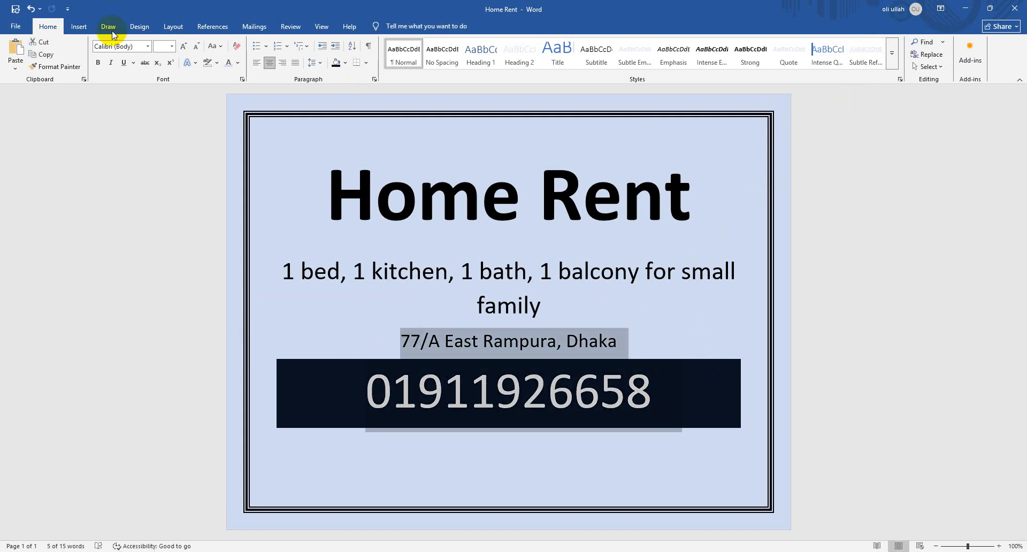
pyautogui.click(77, 27)
pyautogui.click(669, 212)
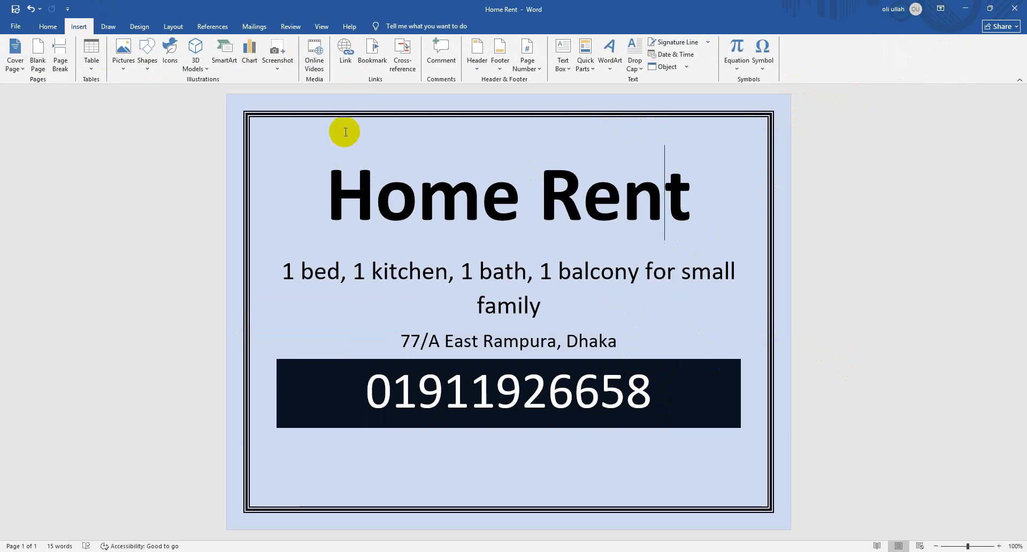
# Create a new blank document and fill it with the Lorem Ipsum paragraphs copied from the lipsum.com page in the browser
pyautogui.hotkey('ctrl', 'n')
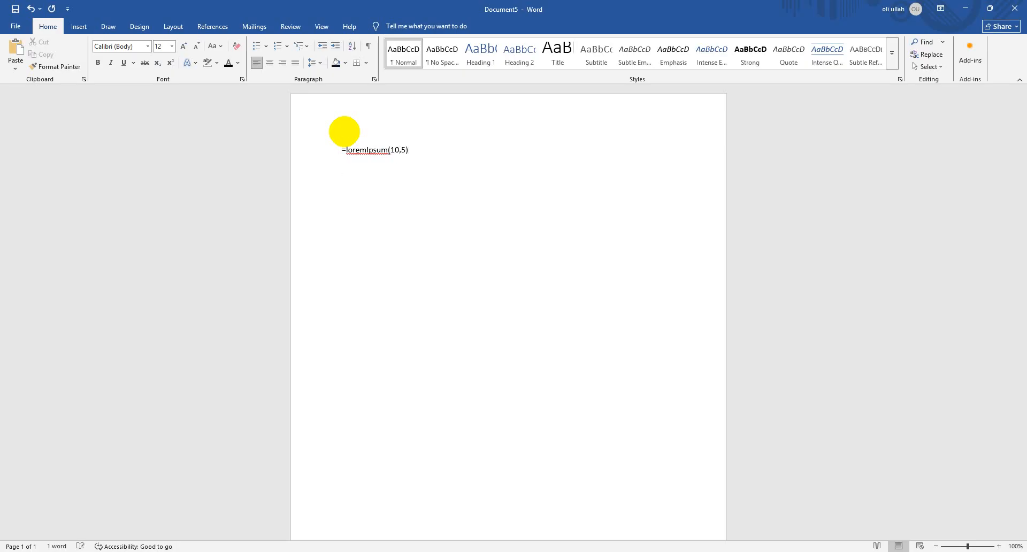
pyautogui.moveTo(336, 125); pyautogui.dragTo(429, 190)
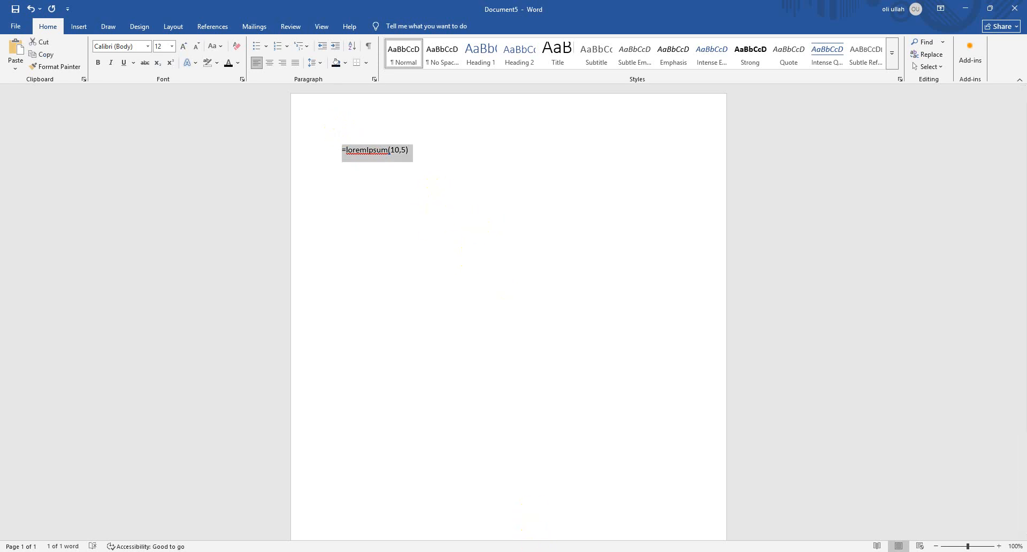
pyautogui.click(545, 551)
pyautogui.rightClick(416, 339)
pyautogui.click(443, 347)
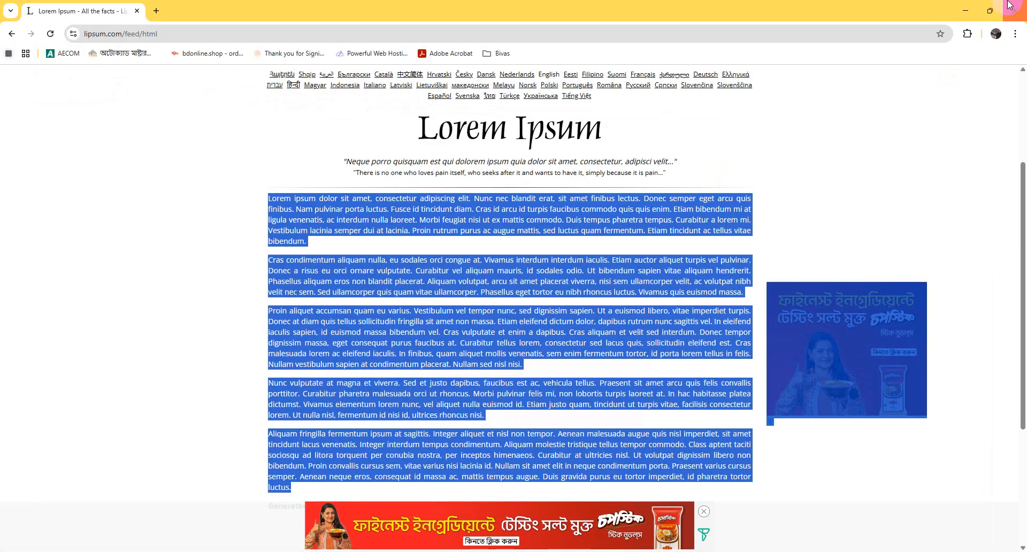
pyautogui.click(972, 9)
pyautogui.hotkey('ctrl', 'v')
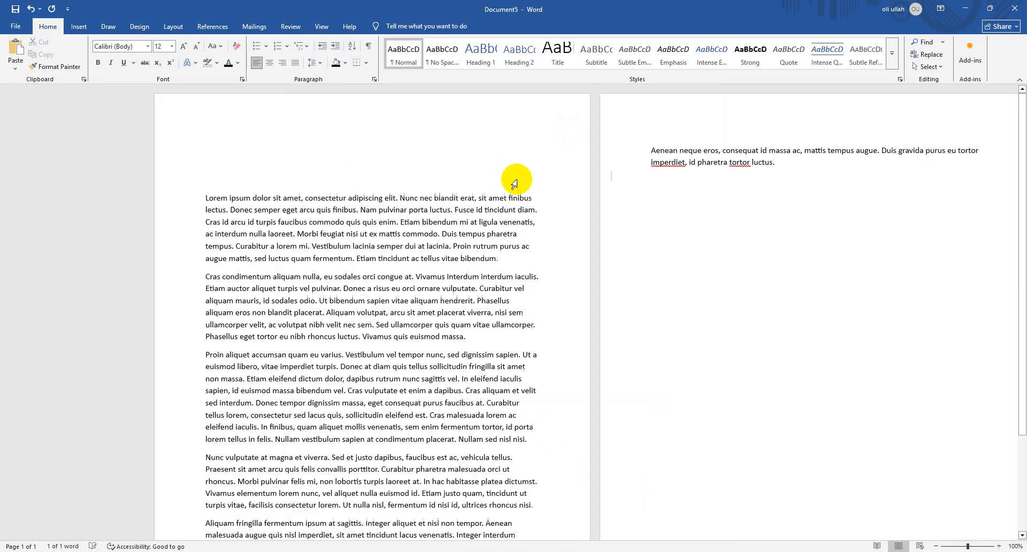
# Look through the pasted Lorem Ipsum paragraphs across both pages of the new document
pyautogui.hotkey('ctrl', 'a')
pyautogui.scroll(-3, 378, 166)
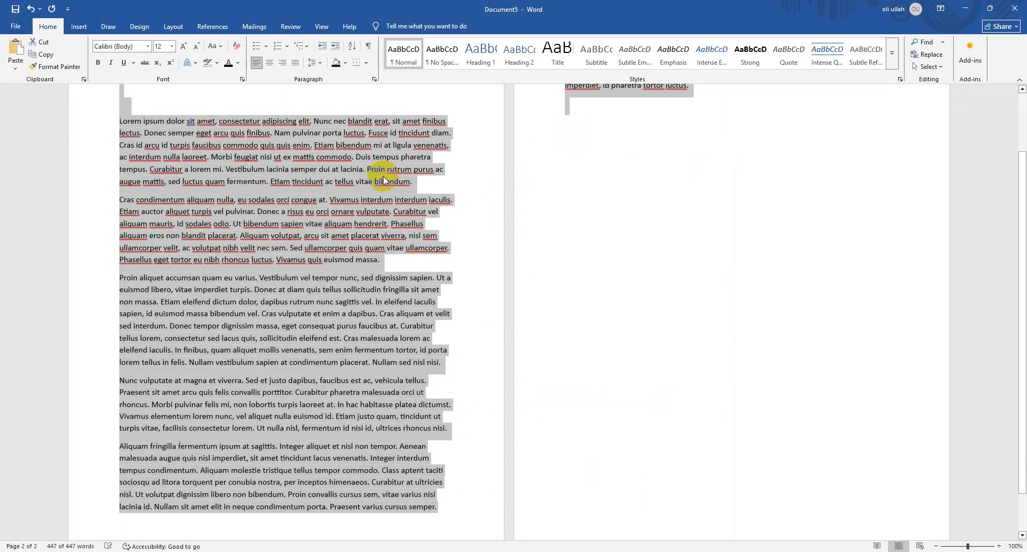
pyautogui.click(78, 26)
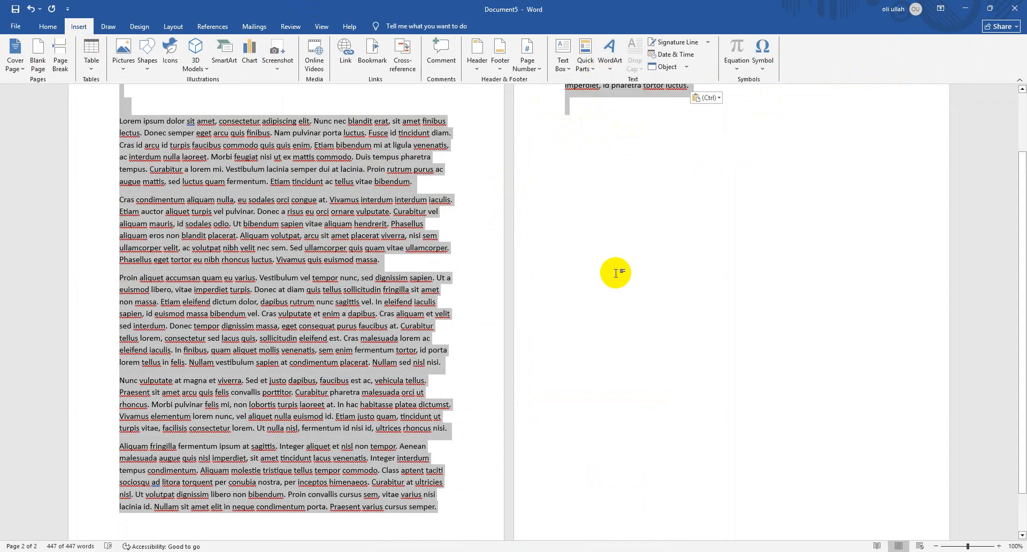
pyautogui.click(605, 260)
pyautogui.scroll(2, 502, 327)
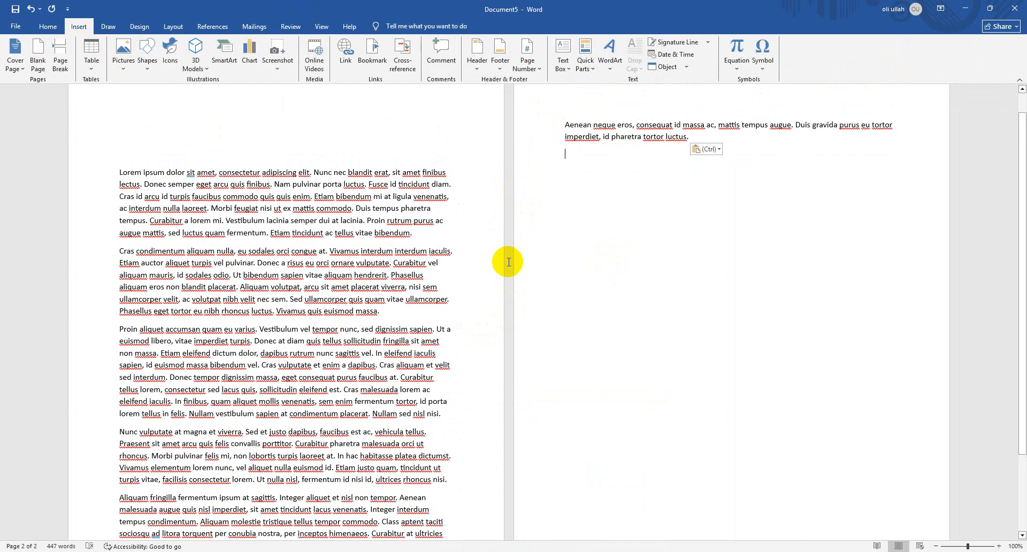
pyautogui.scroll(-4, 357, 155)
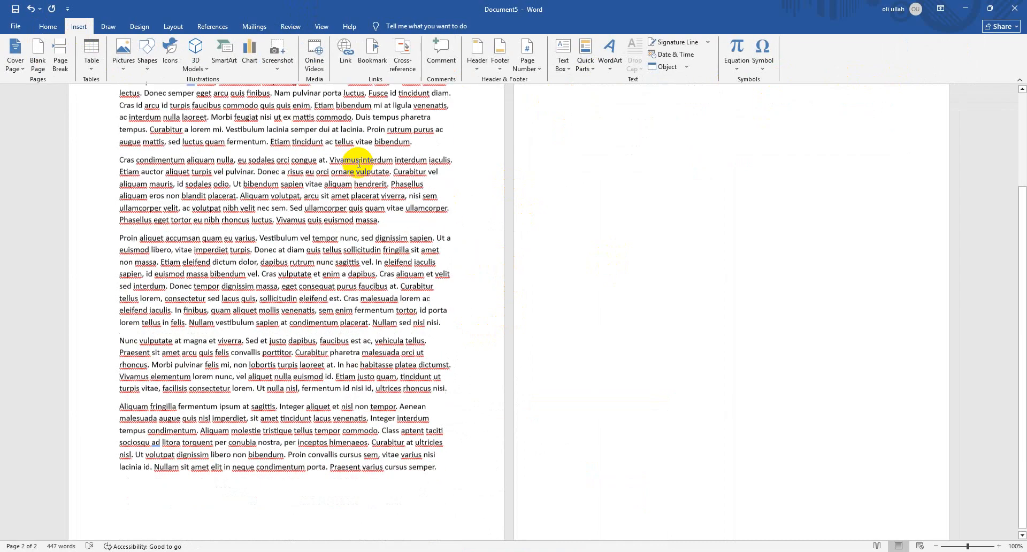
pyautogui.scroll(3, 360, 165)
pyautogui.scroll(2, 361, 170)
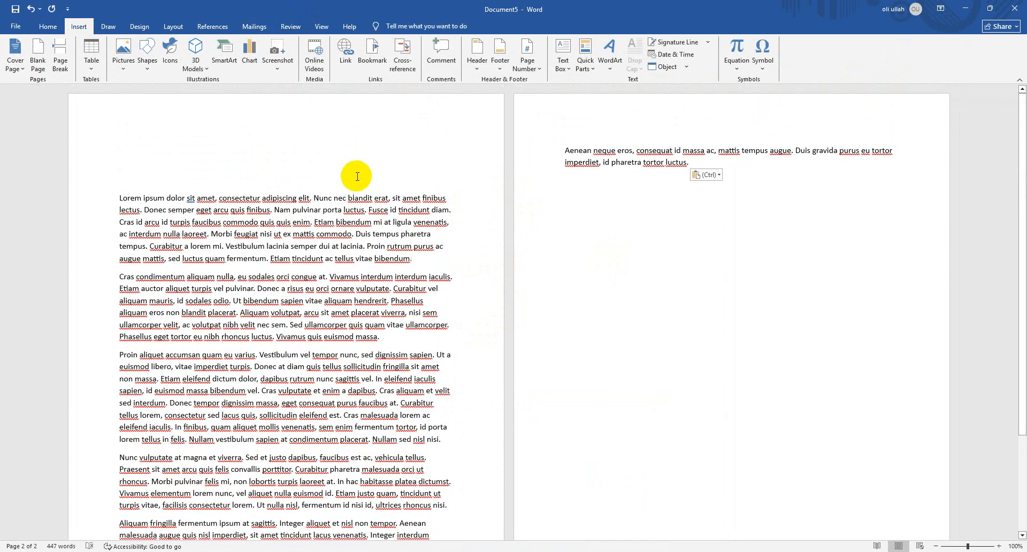
pyautogui.scroll(-4, 357, 176)
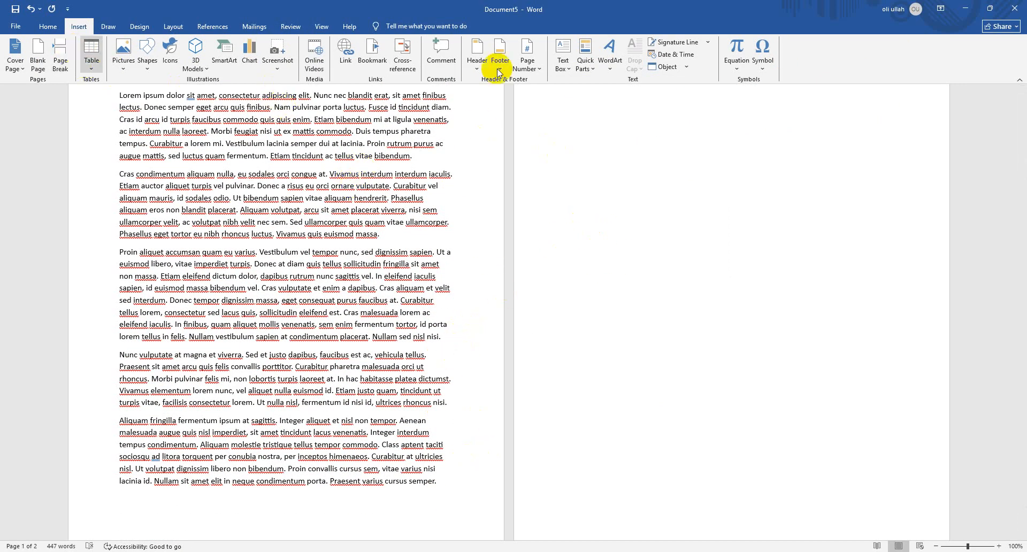
# Add the CONFIDENTIAL 2 watermark with gray horizontal text to the document's pages
pyautogui.click(148, 25)
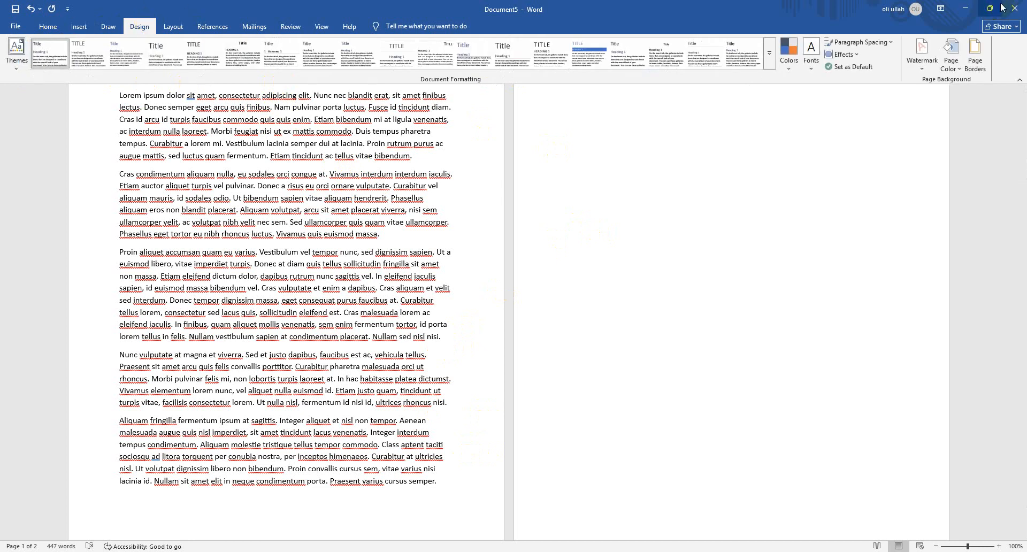
pyautogui.click(917, 56)
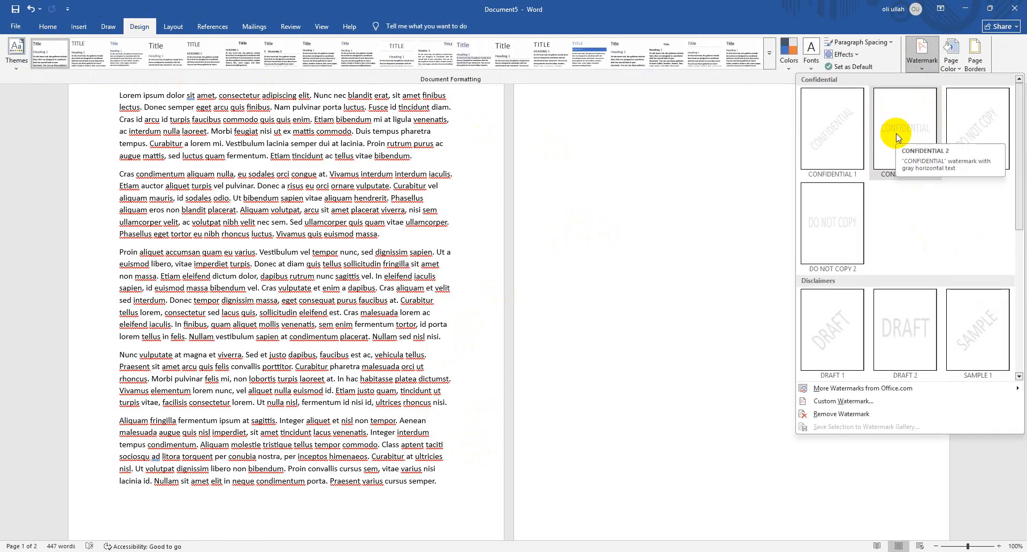
pyautogui.click(897, 138)
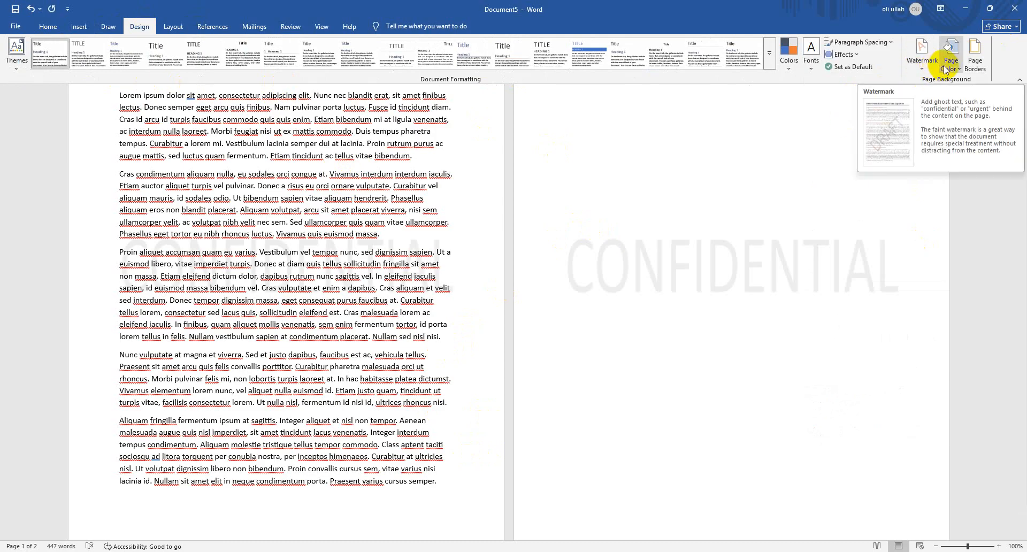
# Replace the CONFIDENTIAL watermark with a custom semitransparent horizontal text watermark reading Cad & Web in black
pyautogui.click(923, 63)
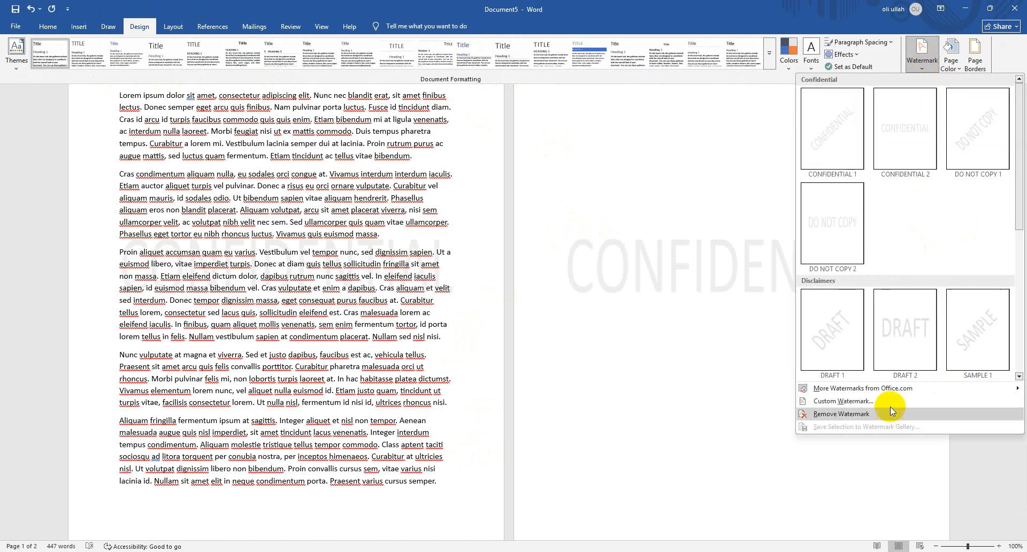
pyautogui.click(877, 398)
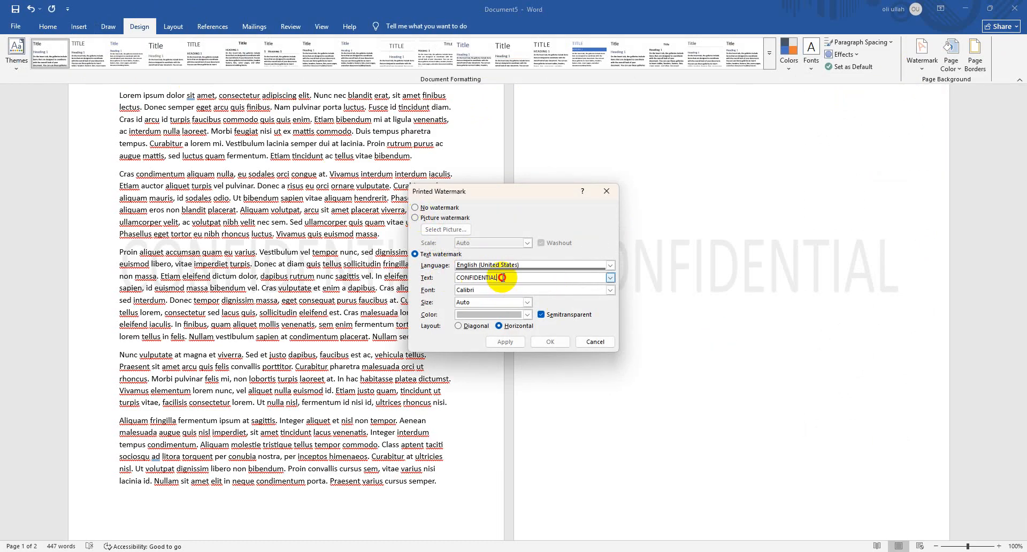
pyautogui.moveTo(501, 277); pyautogui.dragTo(429, 273)
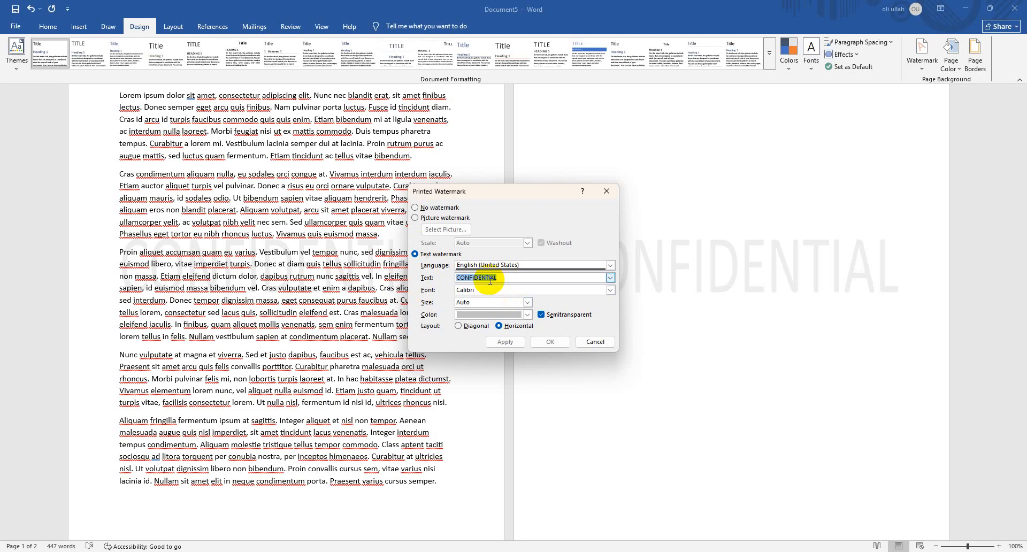
pyautogui.write('Cad & Web')
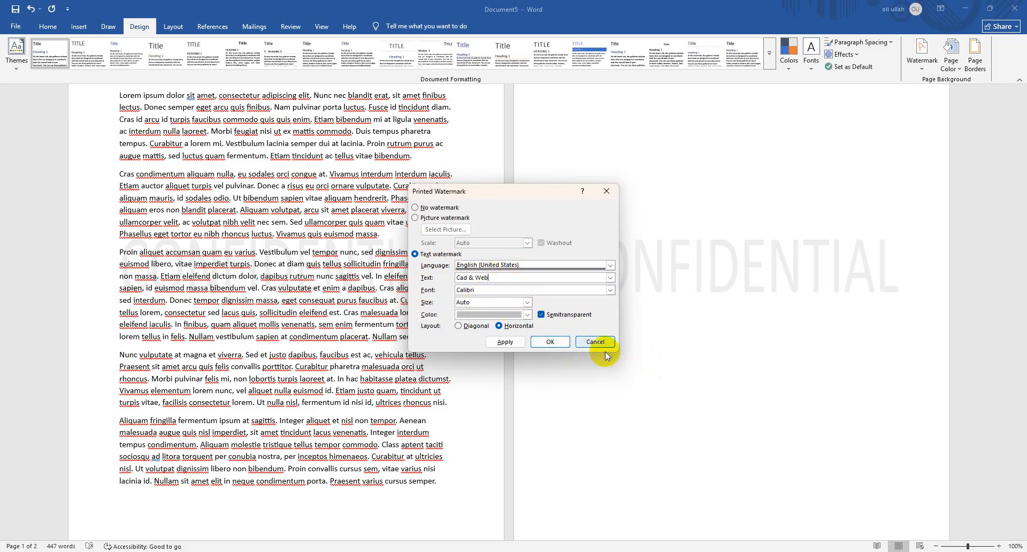
pyautogui.click(527, 315)
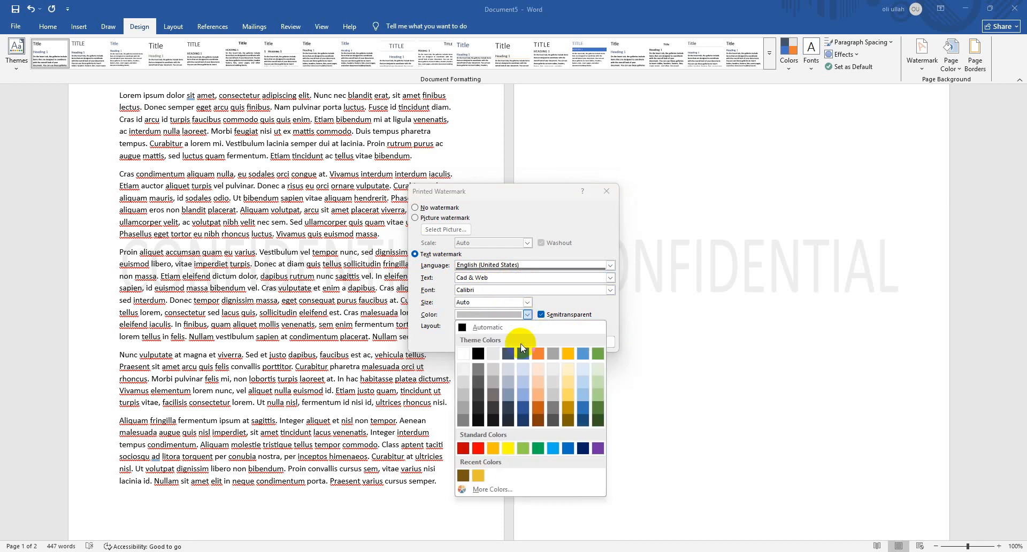
pyautogui.click(478, 355)
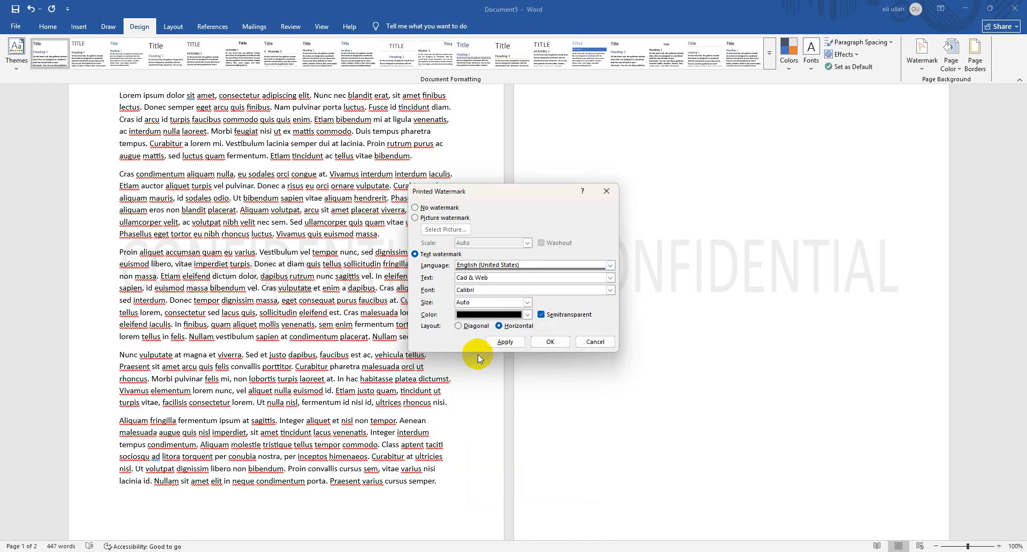
pyautogui.click(544, 346)
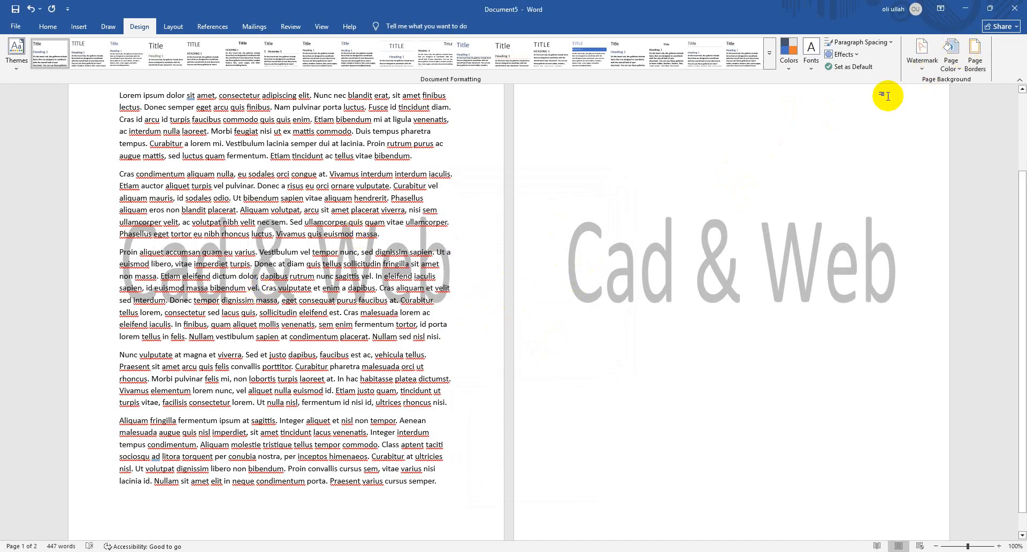
# Change the custom watermark type from text to picture and start choosing an image for it
pyautogui.click(922, 53)
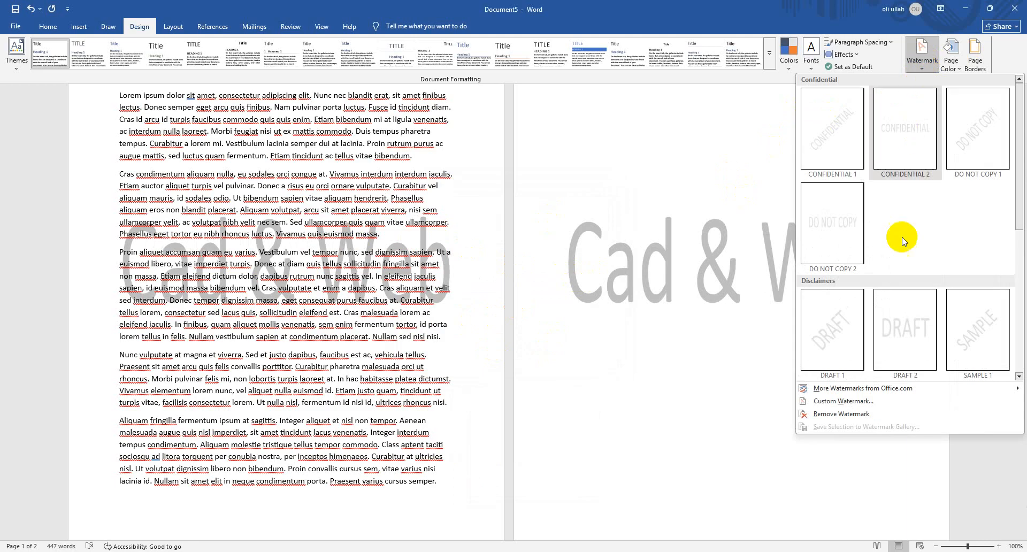
pyautogui.click(889, 402)
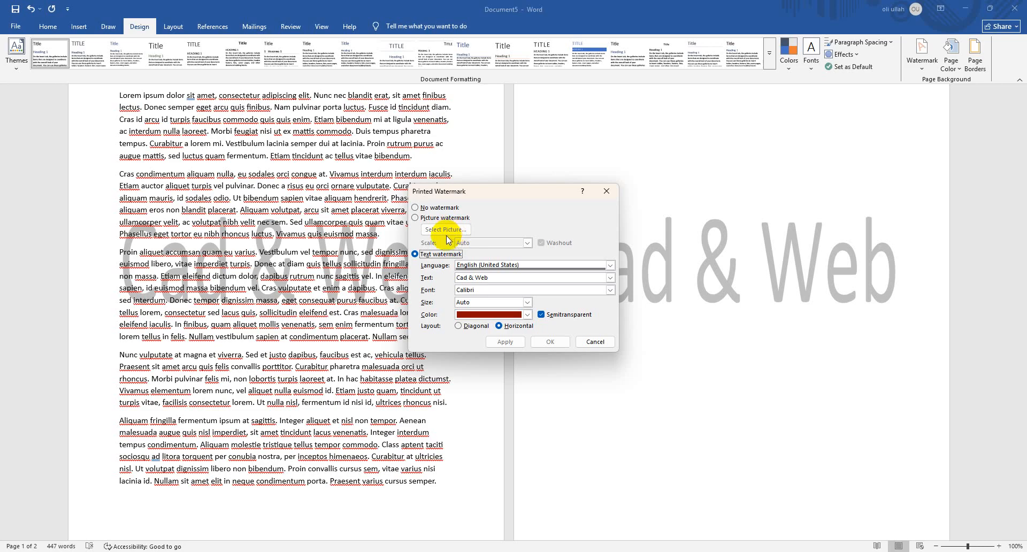
pyautogui.click(424, 220)
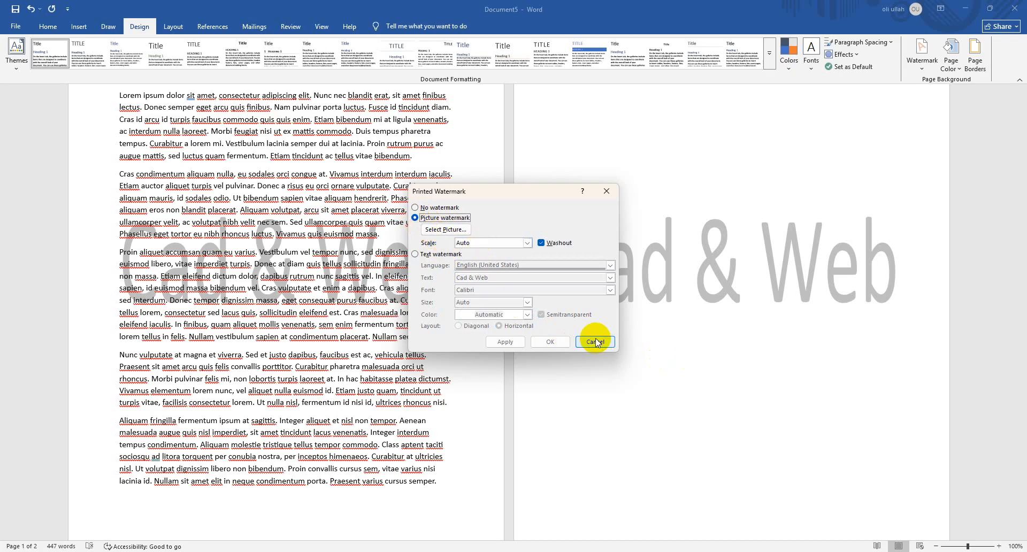
pyautogui.click(431, 234)
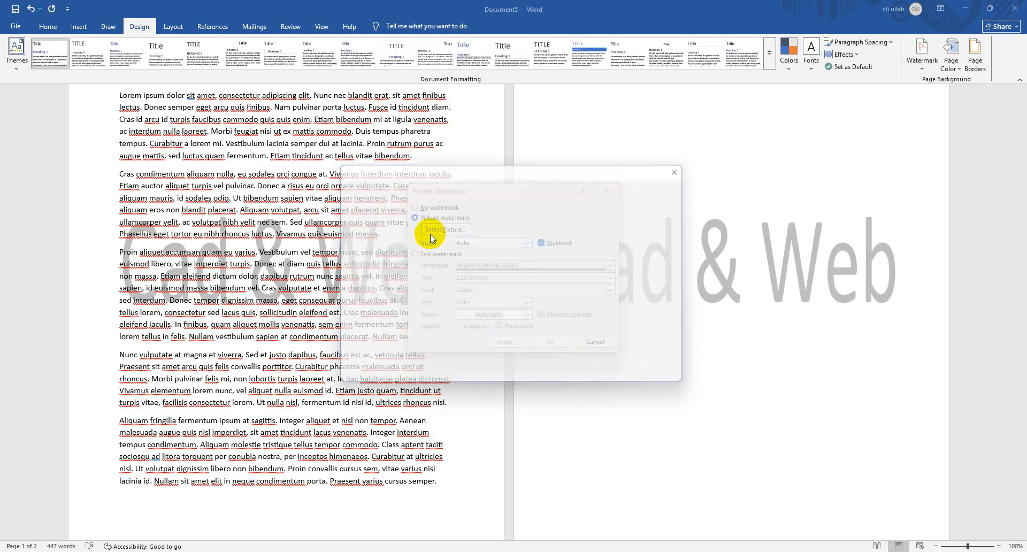
pyautogui.click(556, 230)
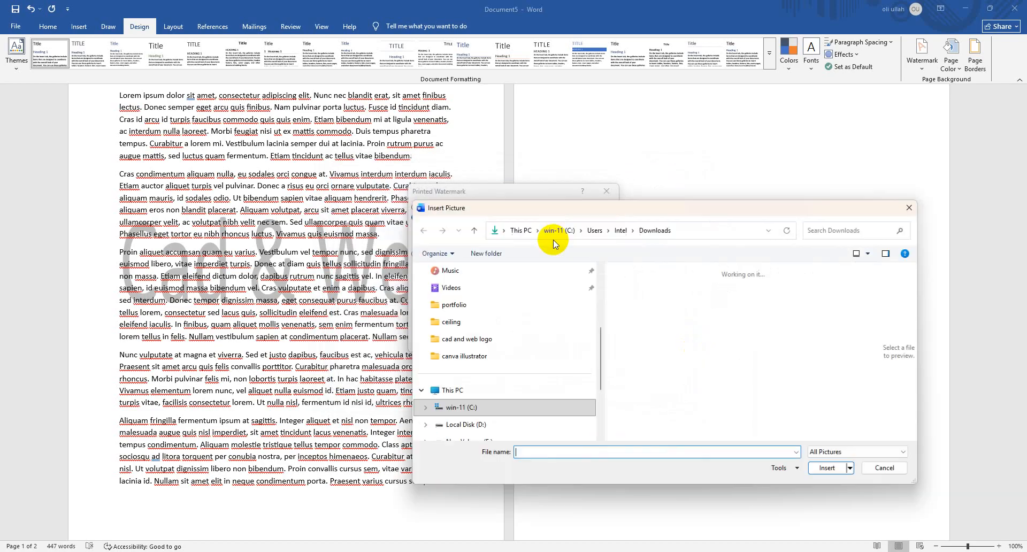
# Use the logo image from the cad and web logo folder on Local Disk (F:) as a washed-out picture watermark at Auto scale
pyautogui.scroll(-3, 491, 292)
pyautogui.scroll(-2, 490, 293)
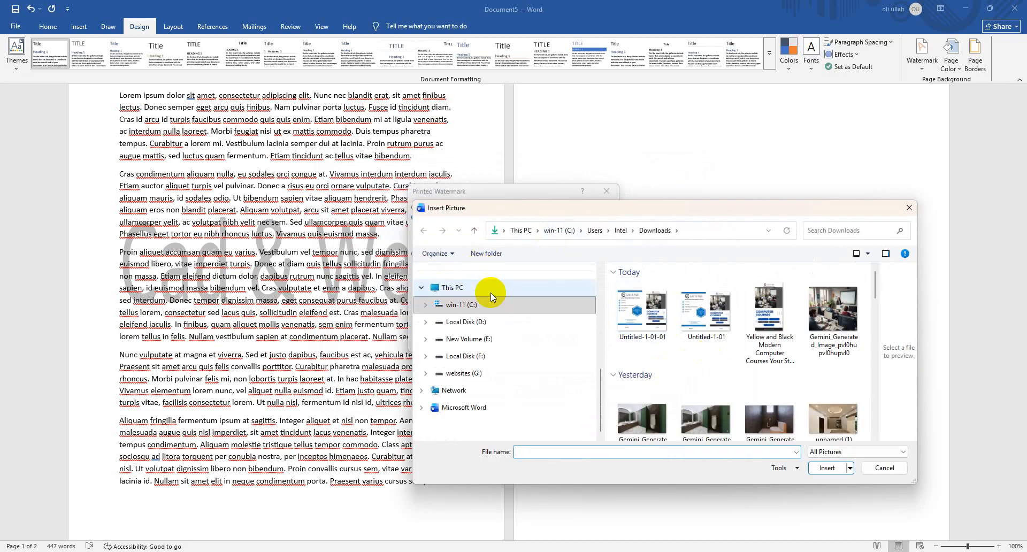
pyautogui.click(465, 357)
pyautogui.click(654, 309)
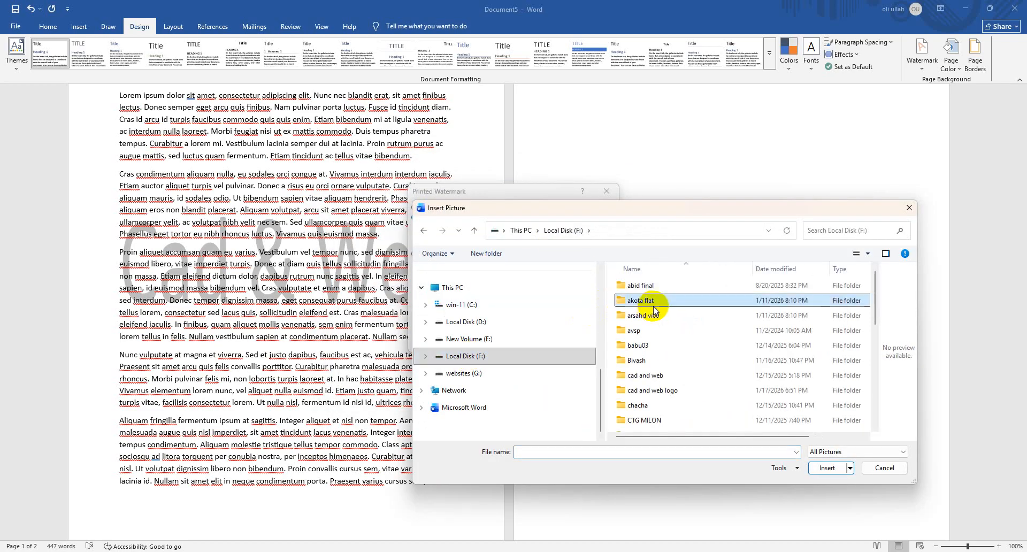
pyautogui.scroll(-5, 653, 309)
pyautogui.click(654, 306)
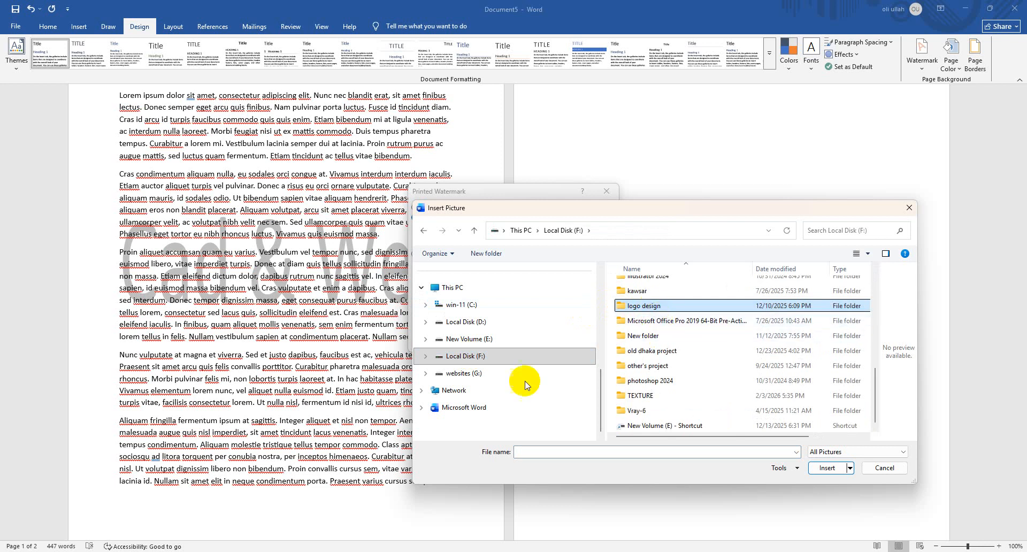
pyautogui.press('c')
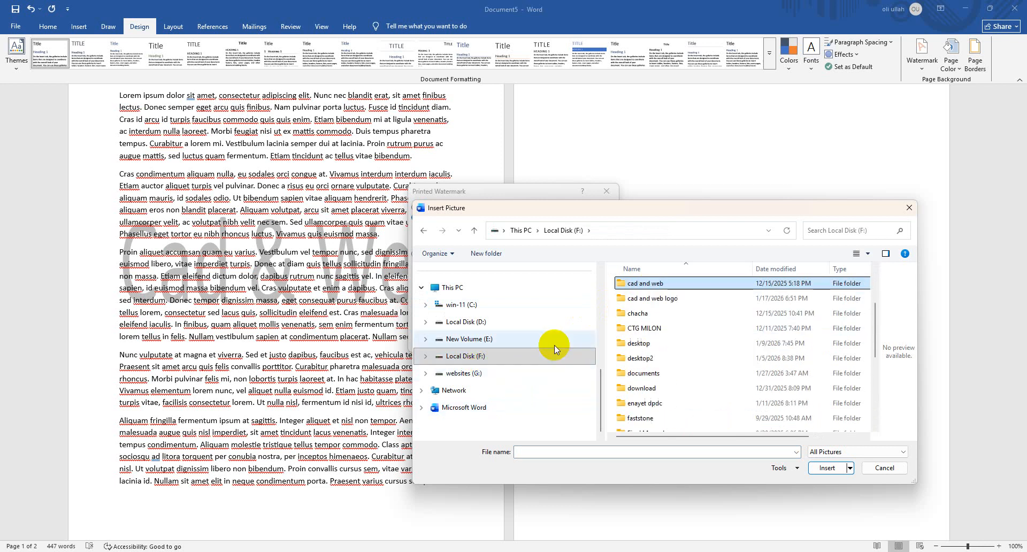
pyautogui.doubleClick(678, 297)
pyautogui.click(638, 314)
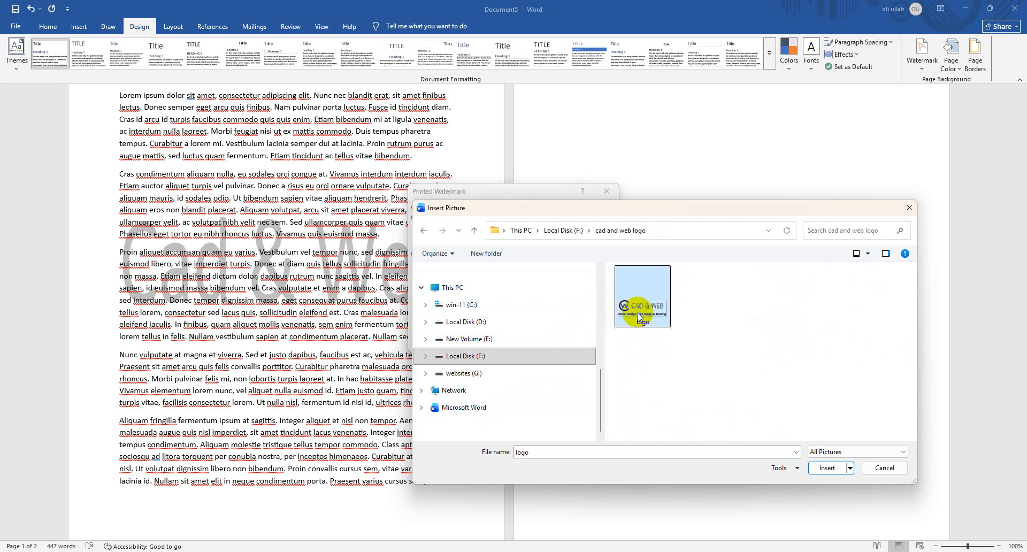
pyautogui.doubleClick(637, 312)
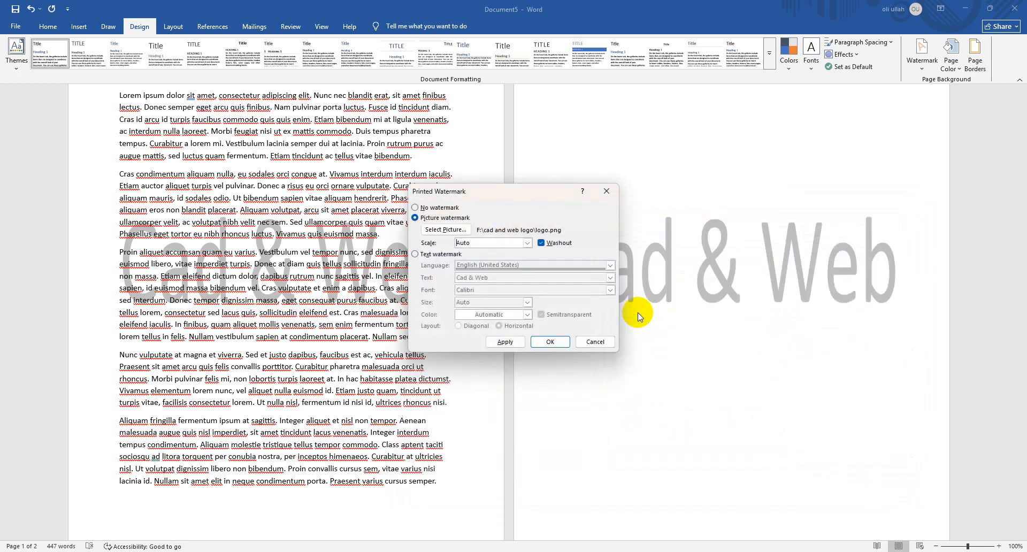
pyautogui.click(550, 342)
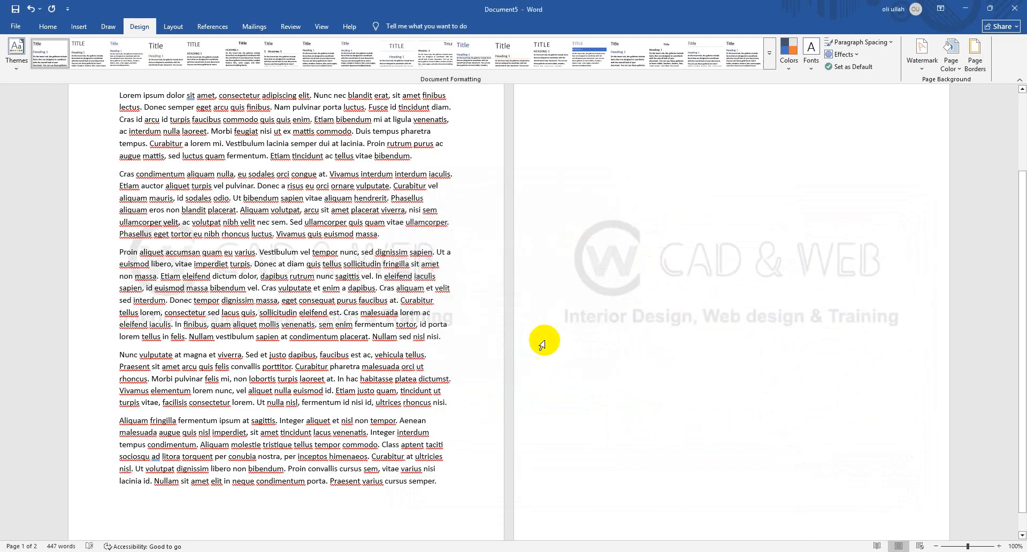
# Turn off the Washout effect on the CAD & WEB logo watermark and apply the change
pyautogui.click(913, 69)
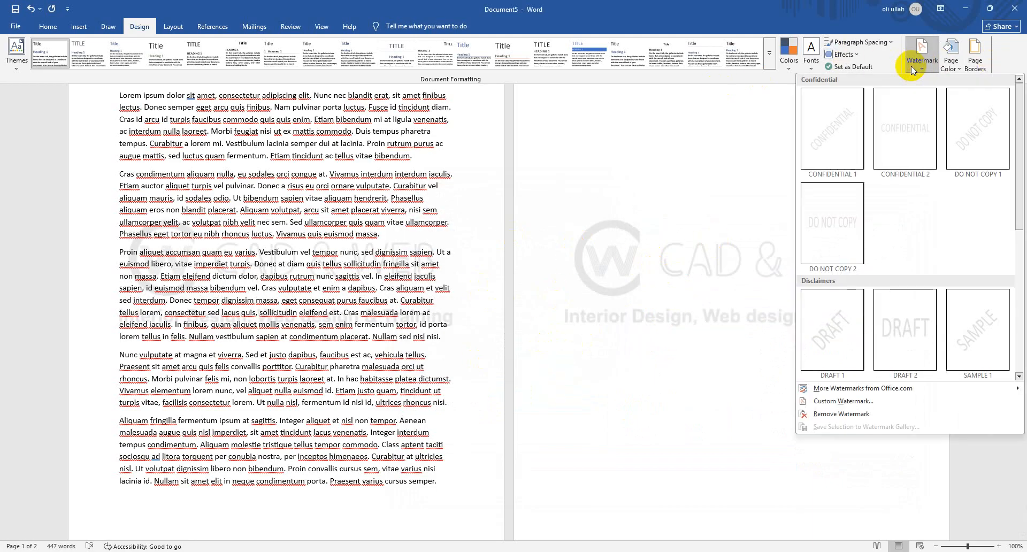
pyautogui.click(885, 399)
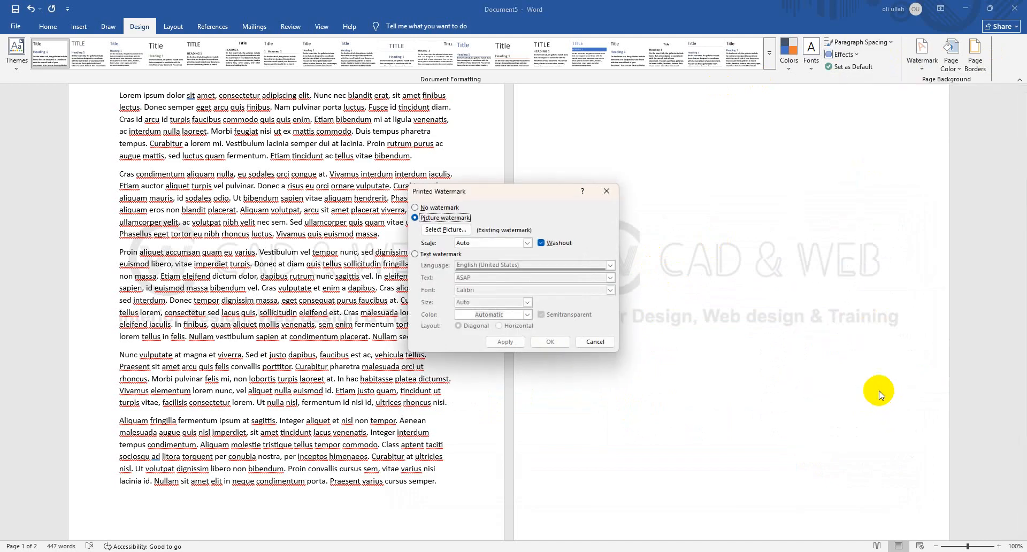
pyautogui.click(541, 243)
pyautogui.click(514, 342)
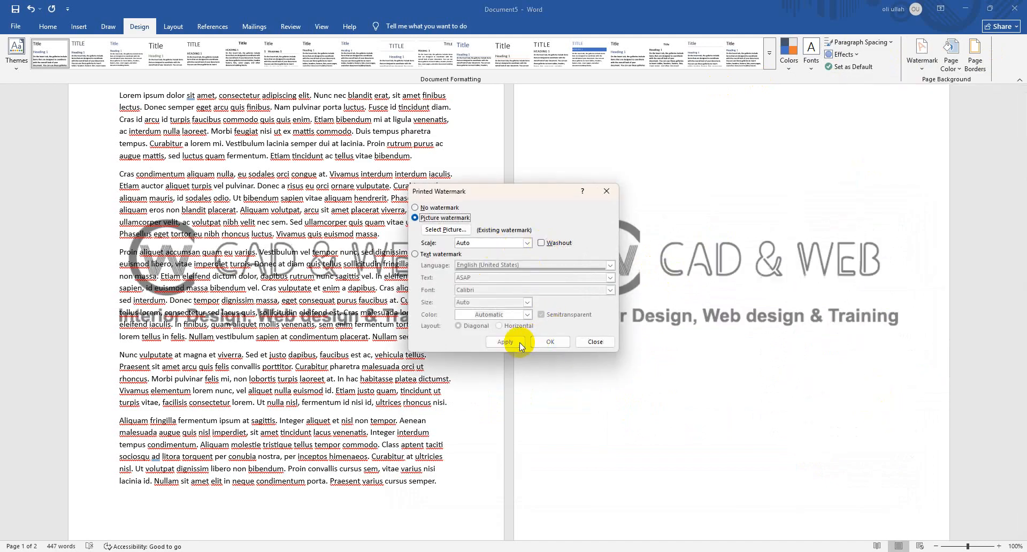
pyautogui.click(605, 342)
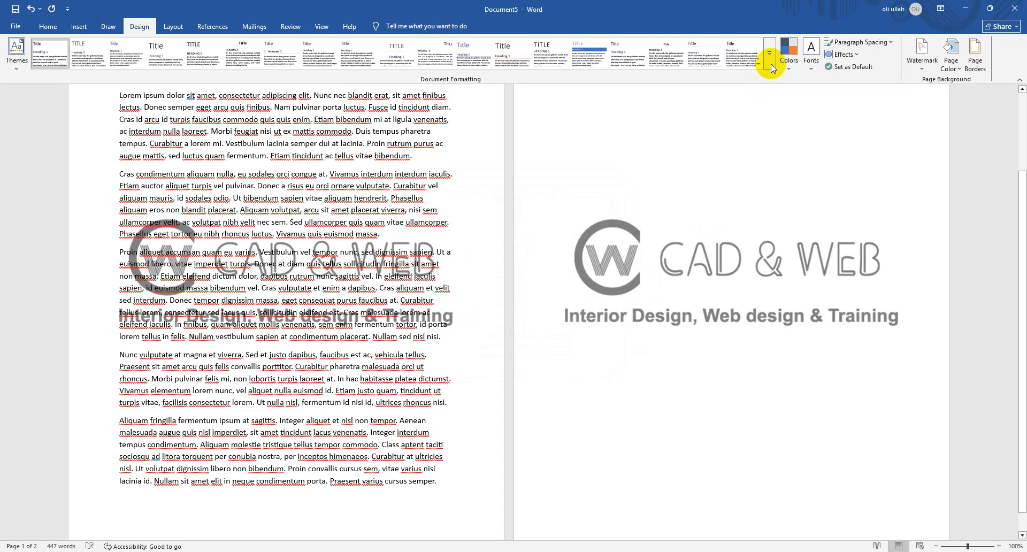
# Remove the logo watermark from the document and leave the page borders unset
pyautogui.click(915, 68)
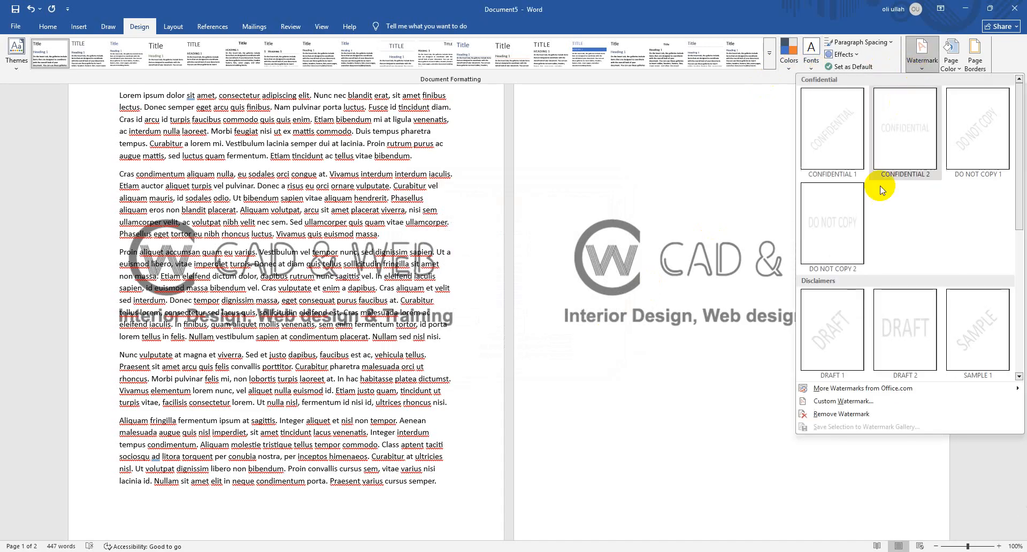
pyautogui.click(864, 415)
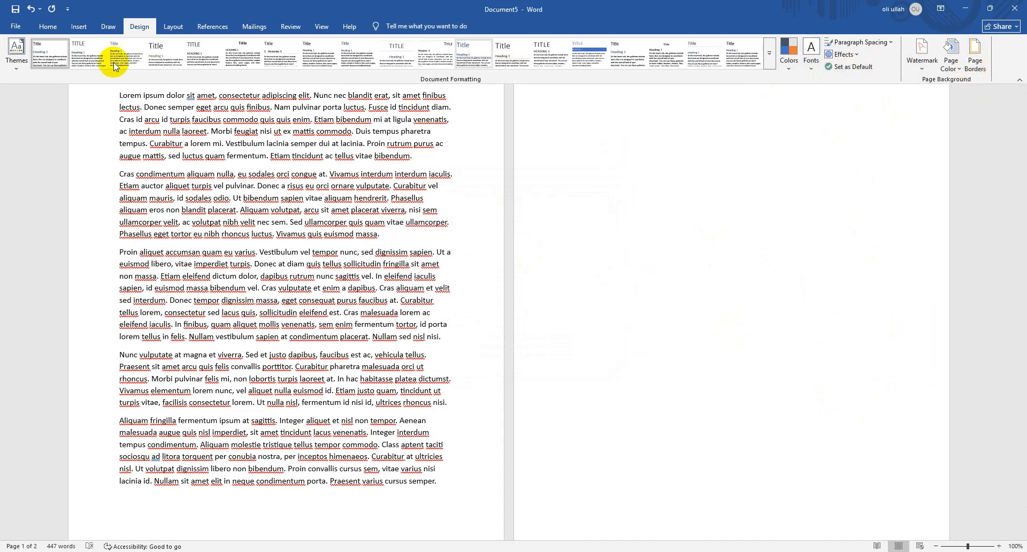
pyautogui.click(973, 70)
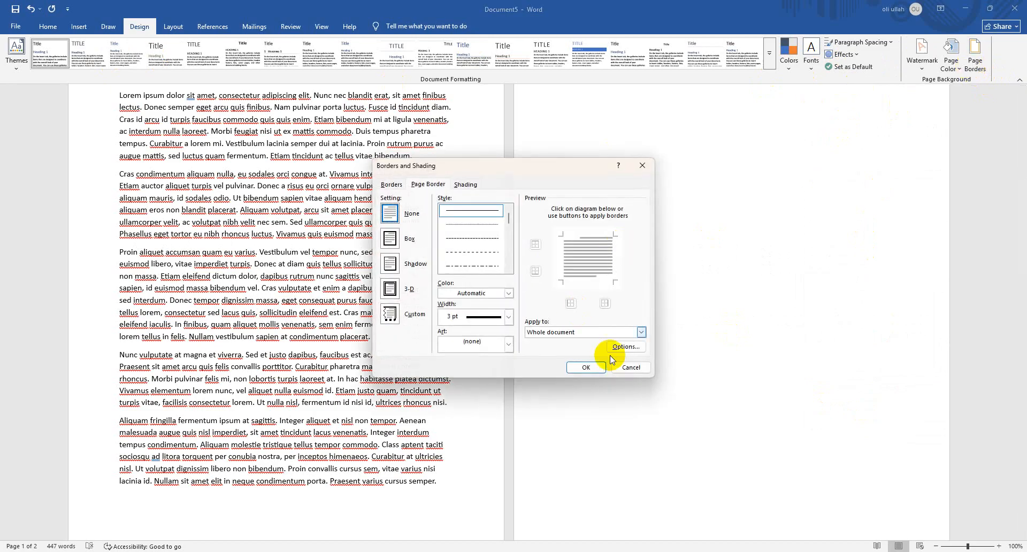
pyautogui.click(629, 366)
# Fill the page background with a black-and-white checkered pattern from the Fill Effects options
pyautogui.click(951, 65)
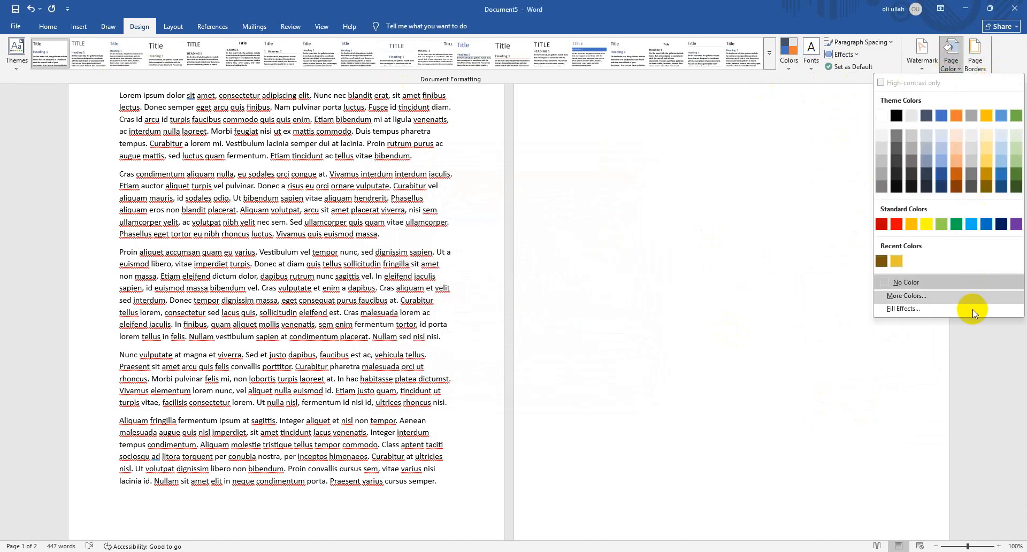
pyautogui.click(925, 306)
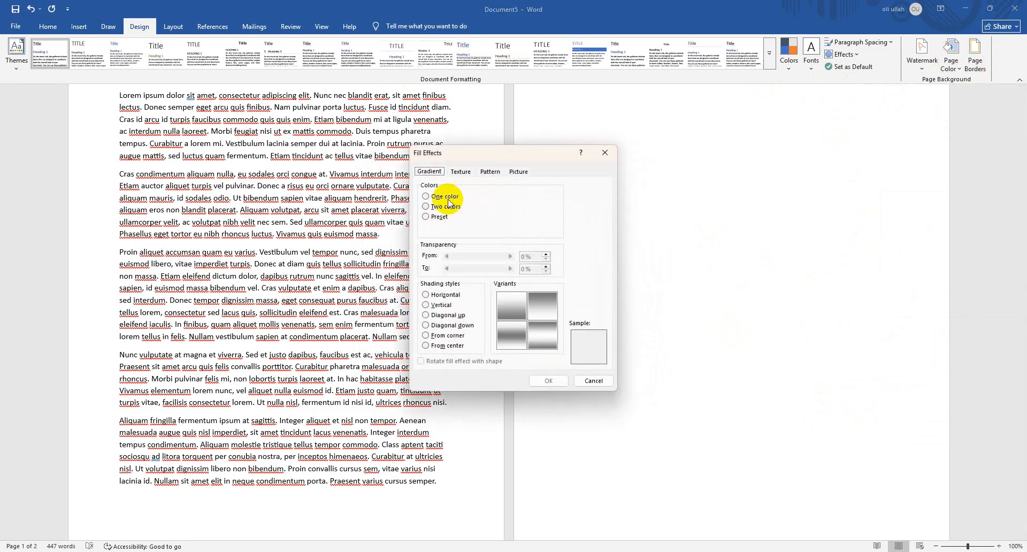
pyautogui.click(459, 172)
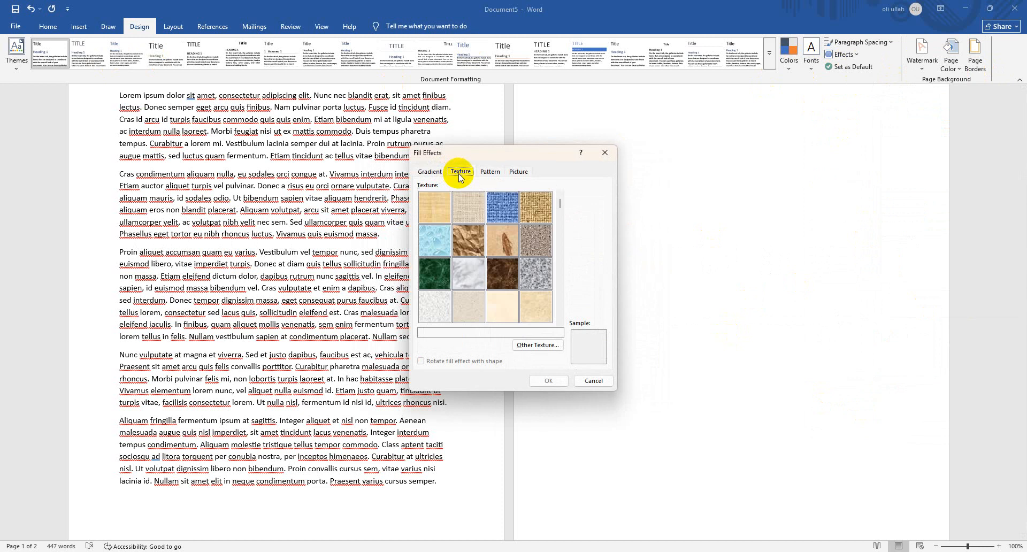
pyautogui.click(527, 172)
pyautogui.click(490, 171)
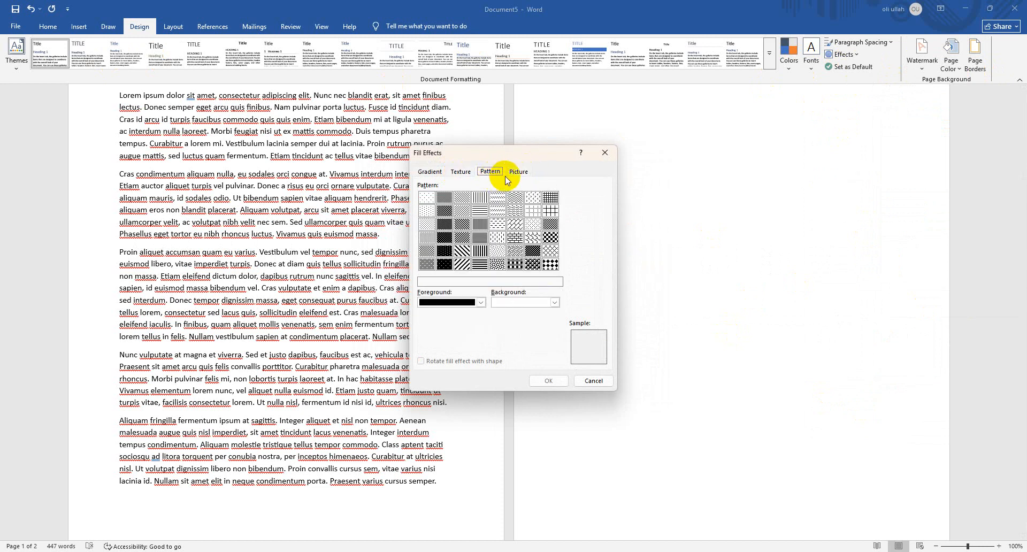
pyautogui.click(553, 235)
pyautogui.click(540, 380)
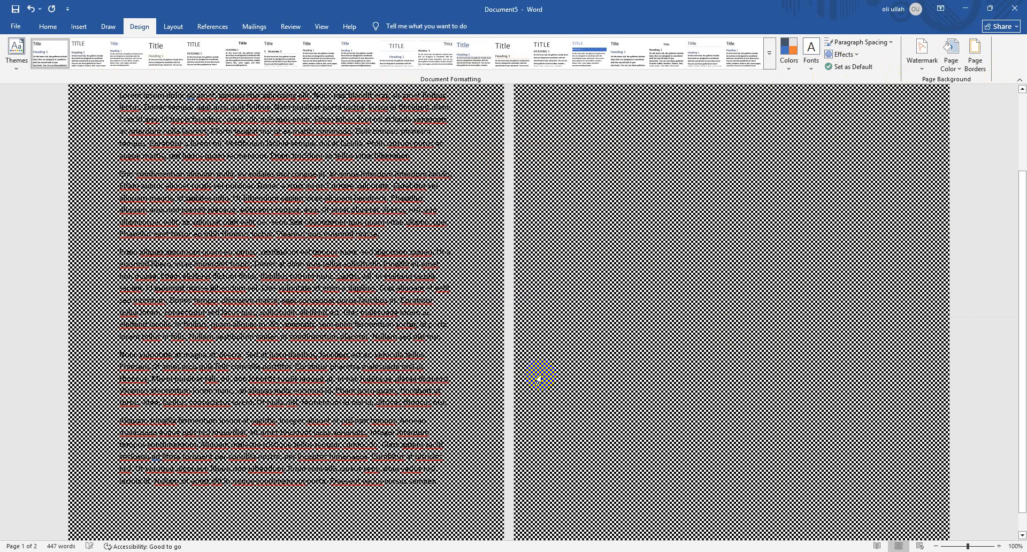
# Clear the checkered page background by choosing No Color, and bring up the page layout commands
pyautogui.click(974, 64)
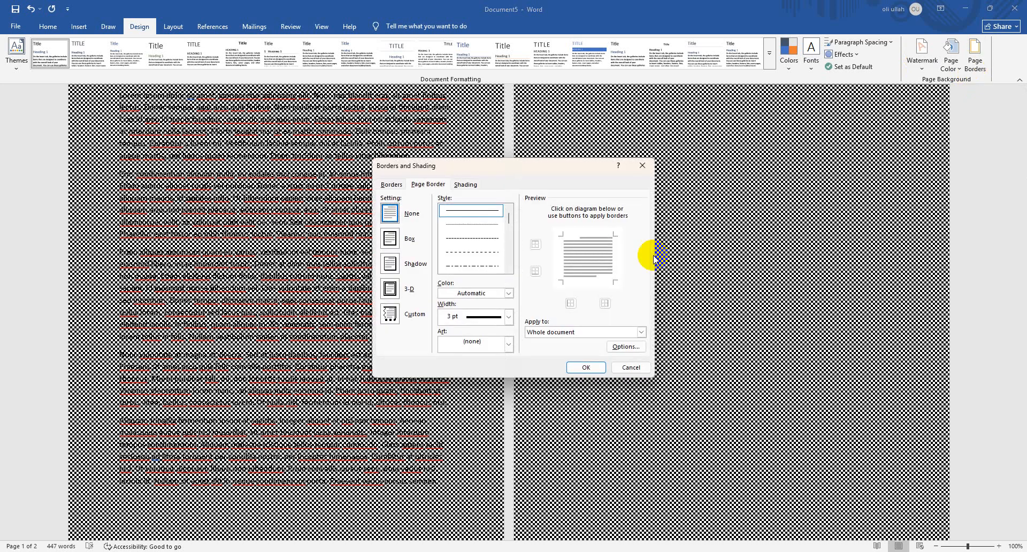
pyautogui.click(631, 367)
pyautogui.click(952, 57)
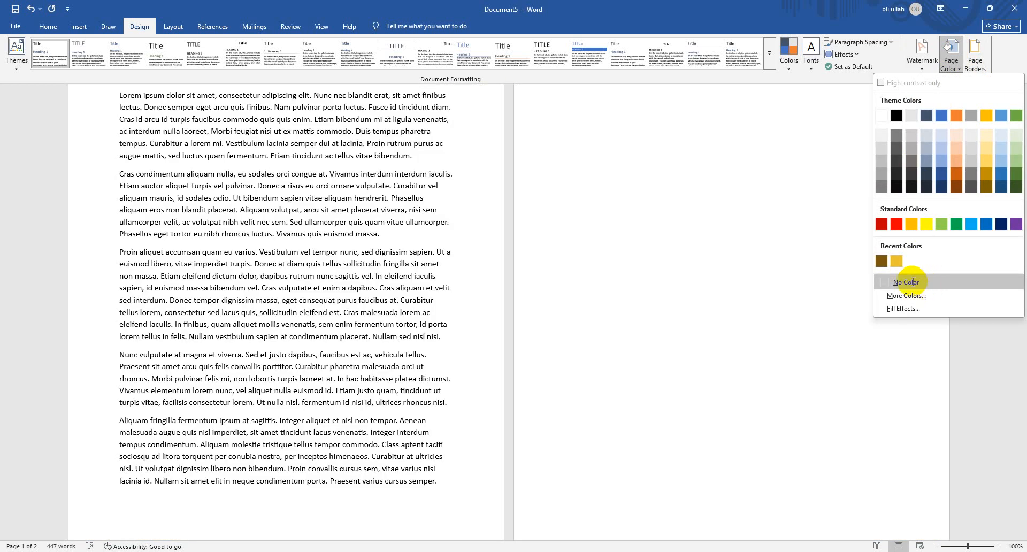
pyautogui.click(909, 282)
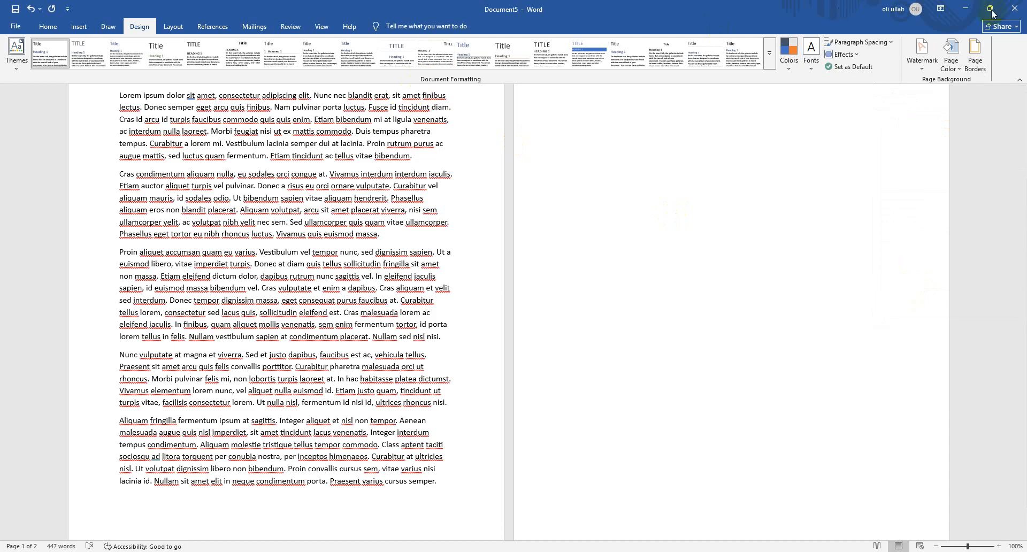
pyautogui.click(174, 30)
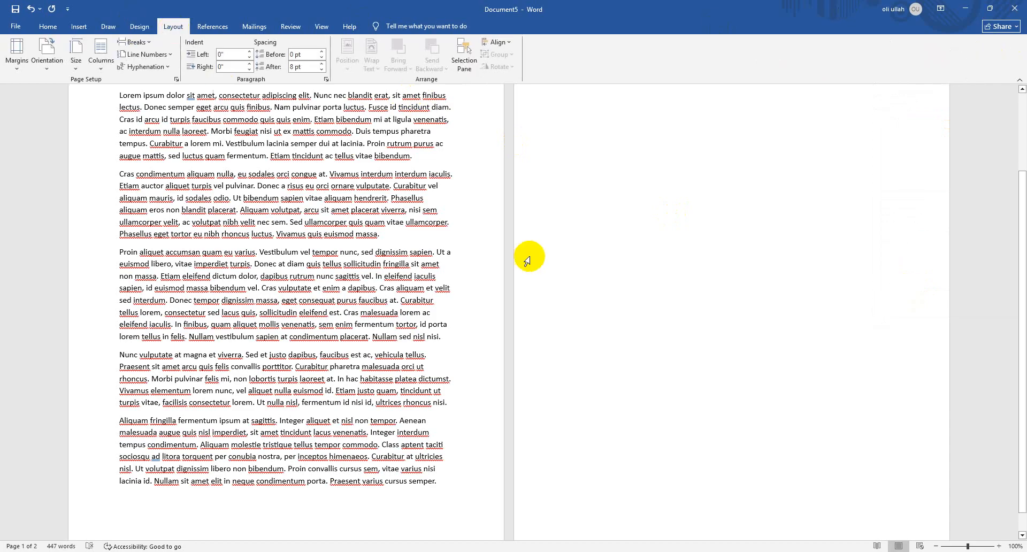
pyautogui.scroll(3, 551, 233)
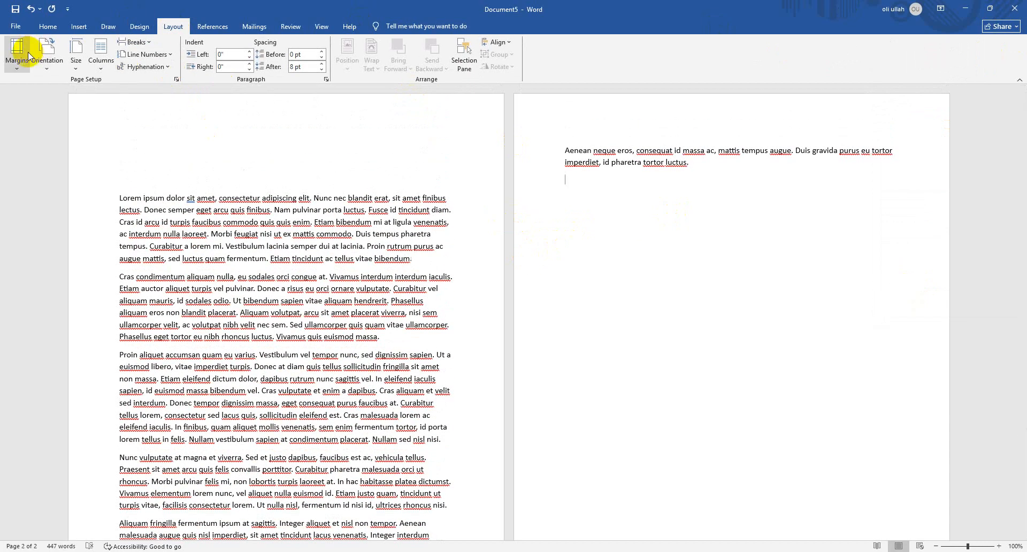
pyautogui.click(29, 55)
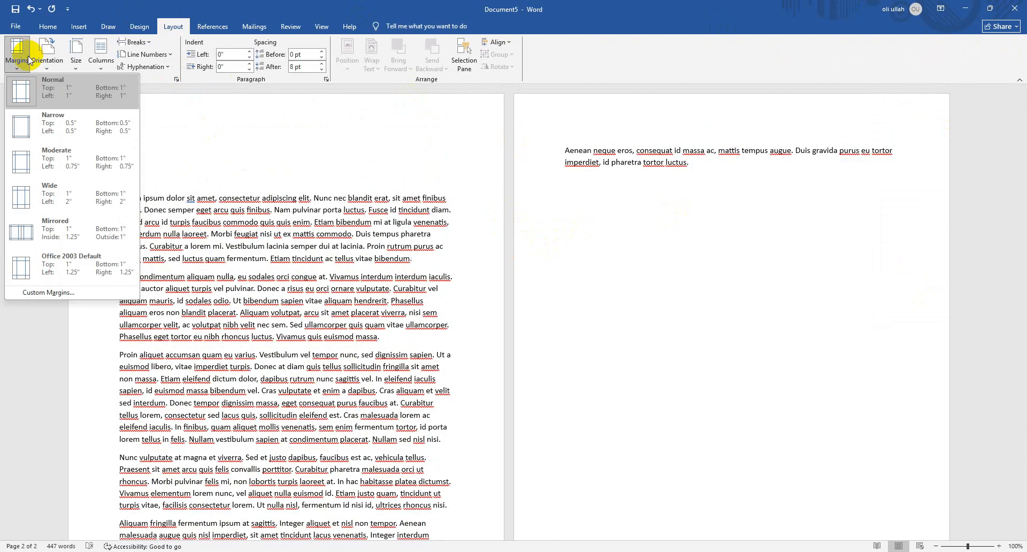
pyautogui.click(197, 20)
pyautogui.click(198, 21)
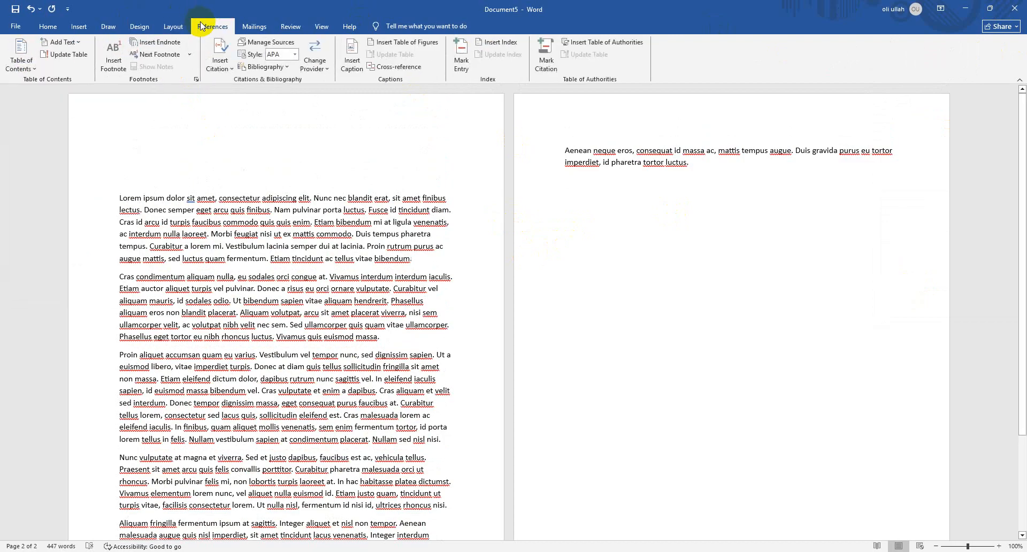
pyautogui.click(166, 32)
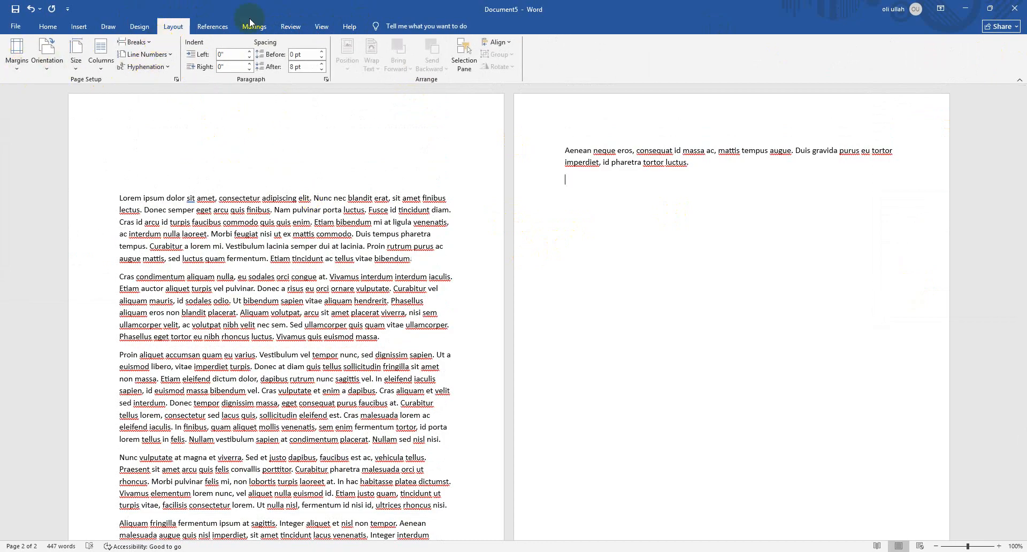
pyautogui.click(212, 27)
pyautogui.click(170, 28)
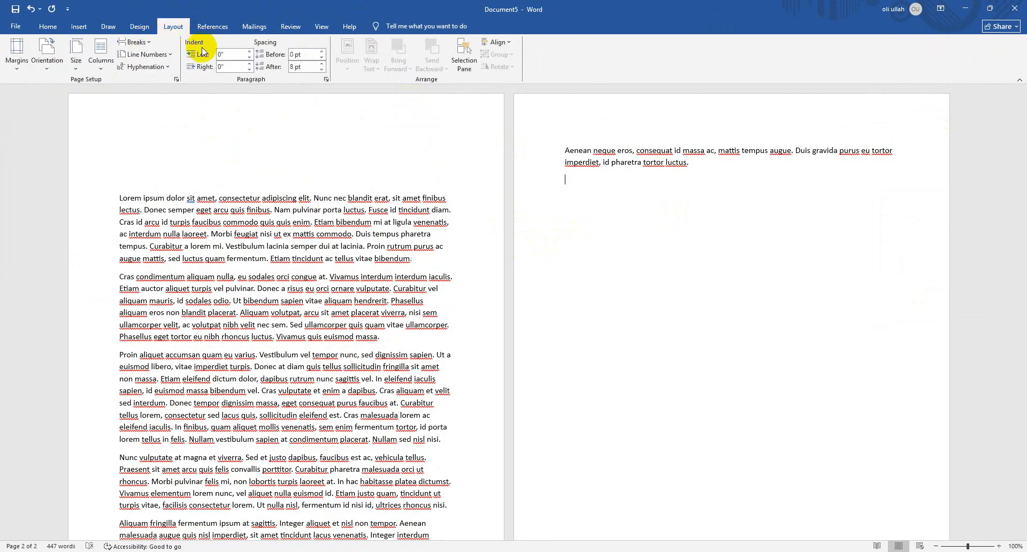
pyautogui.click(205, 29)
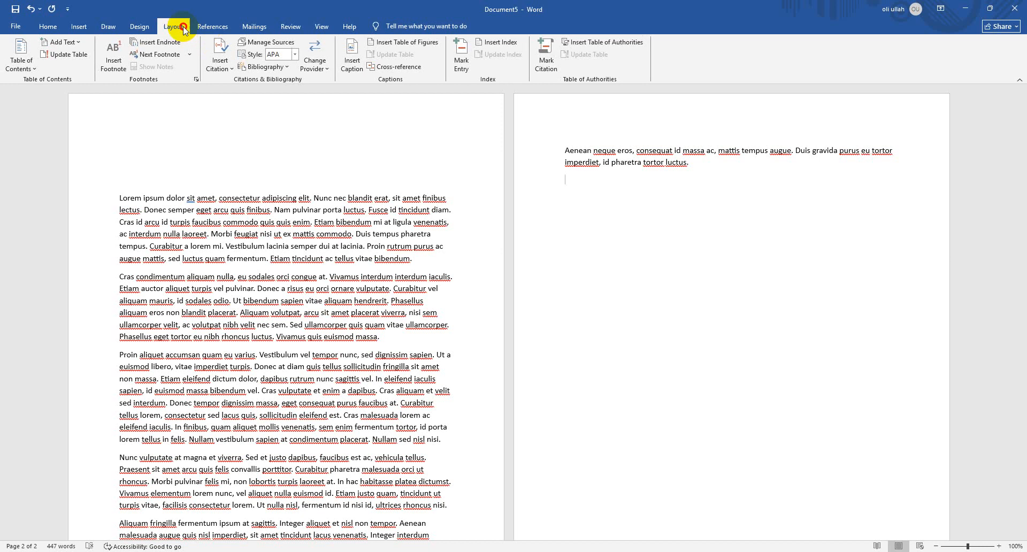
pyautogui.click(182, 29)
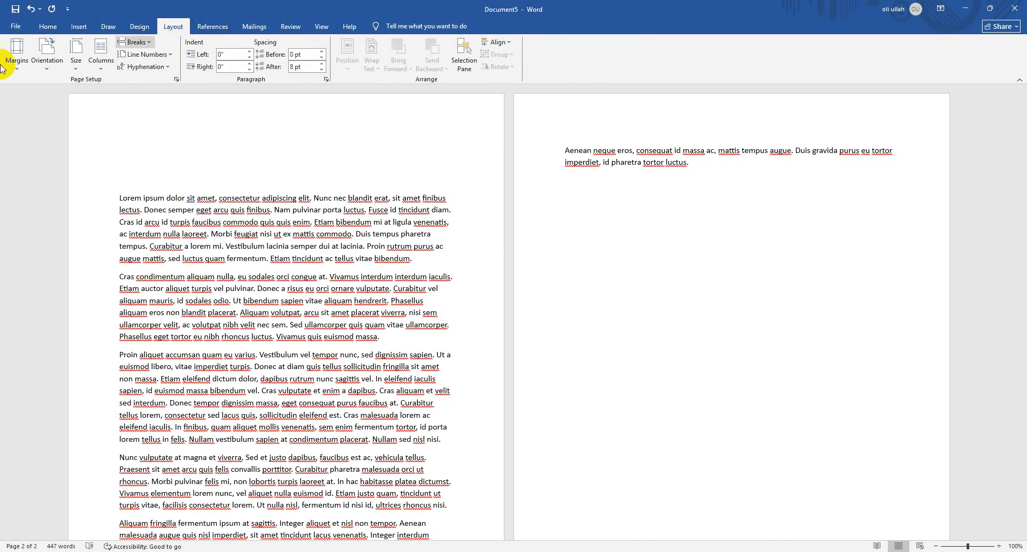
# Apply the Wide margin preset to the document and replace it with the Mirrored preset
pyautogui.click(17, 58)
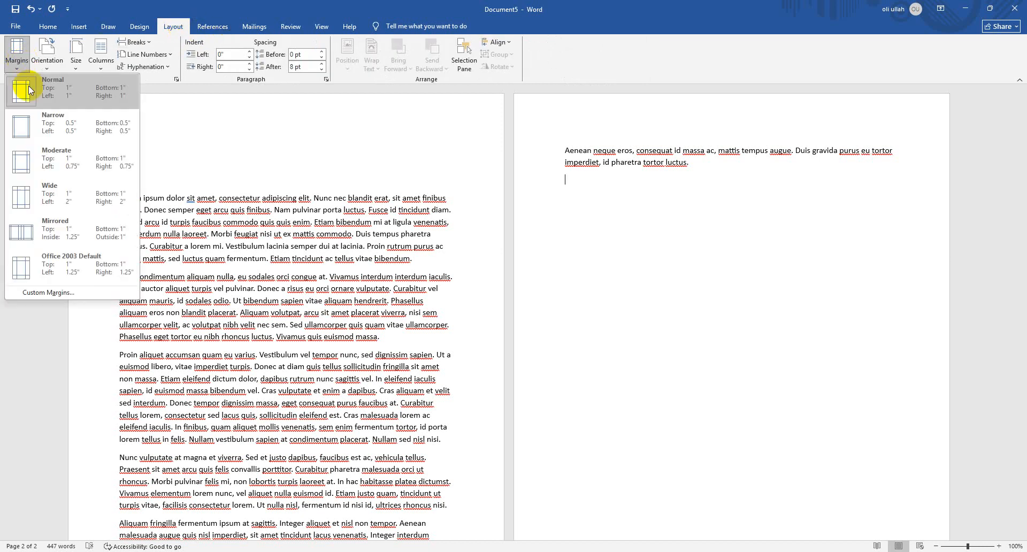
pyautogui.click(60, 205)
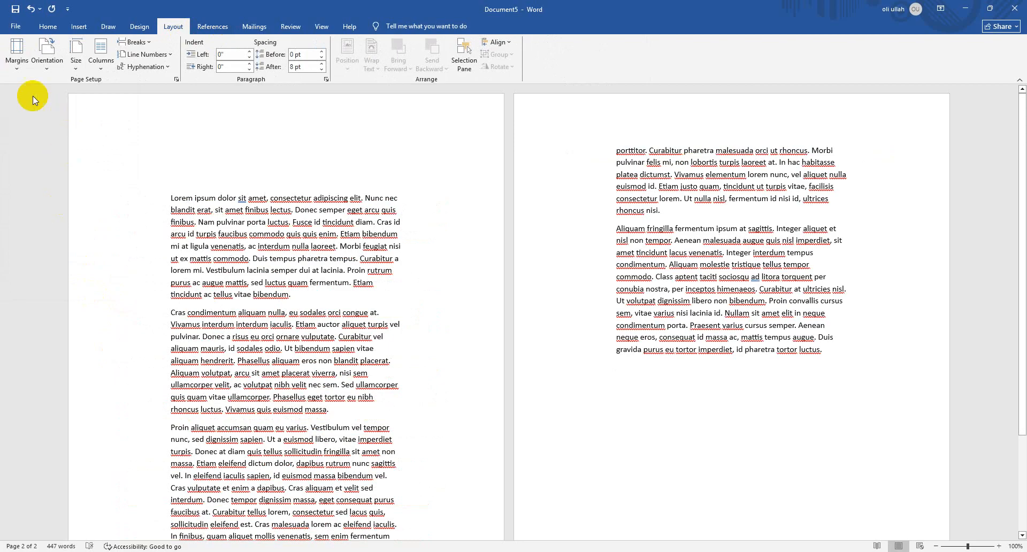
pyautogui.click(17, 56)
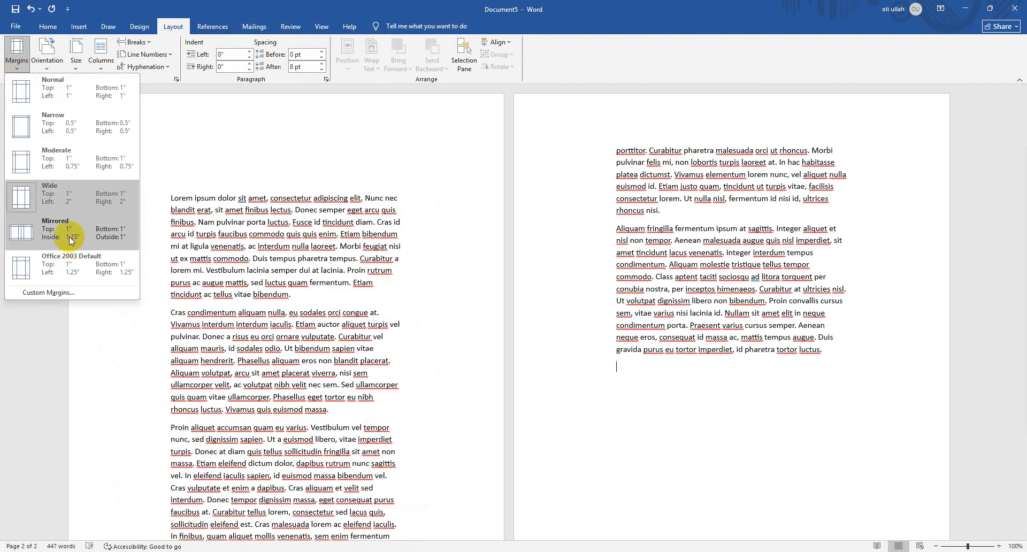
pyautogui.click(71, 240)
# Apply the Narrow margin preset and remove the extra blank lines above the first paragraph
pyautogui.click(27, 66)
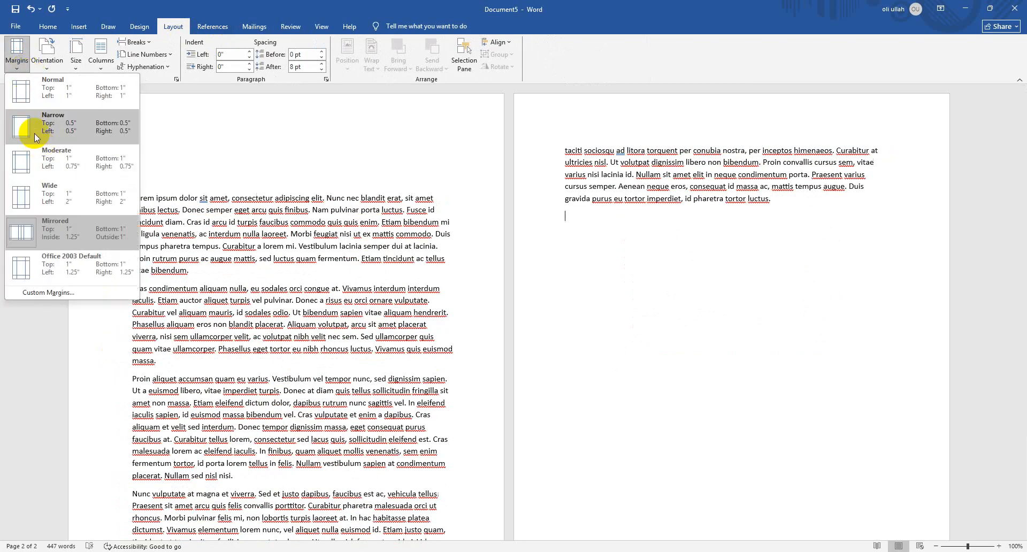
pyautogui.click(34, 133)
pyautogui.scroll(1, 415, 143)
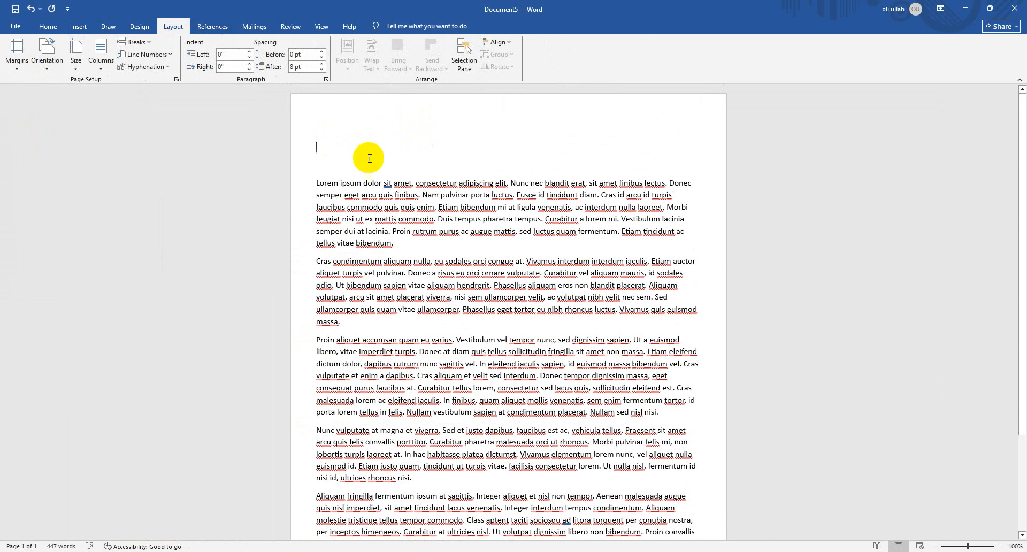
pyautogui.scroll(-1, 439, 200)
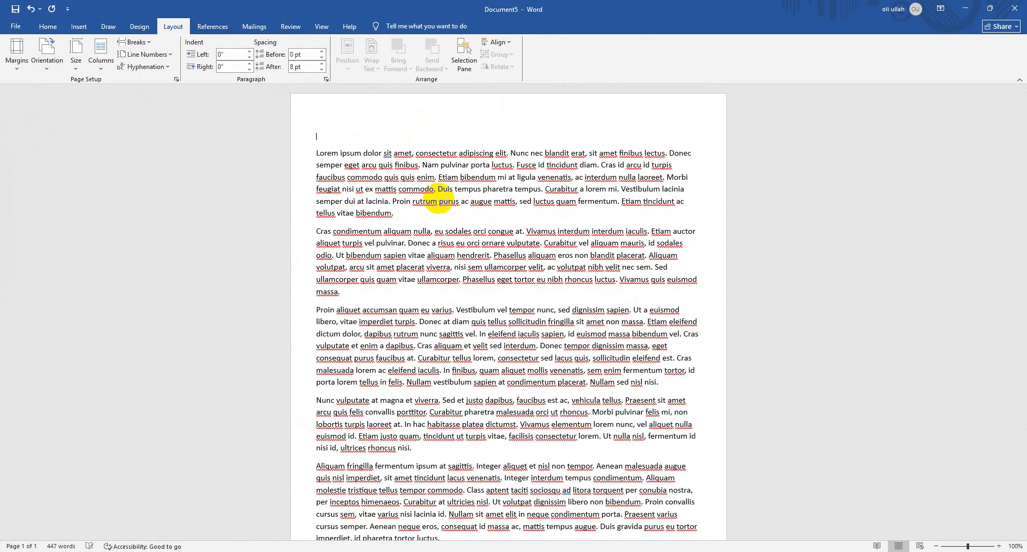
# Try the Moderate margin preset and return the document to Normal margins
pyautogui.click(20, 63)
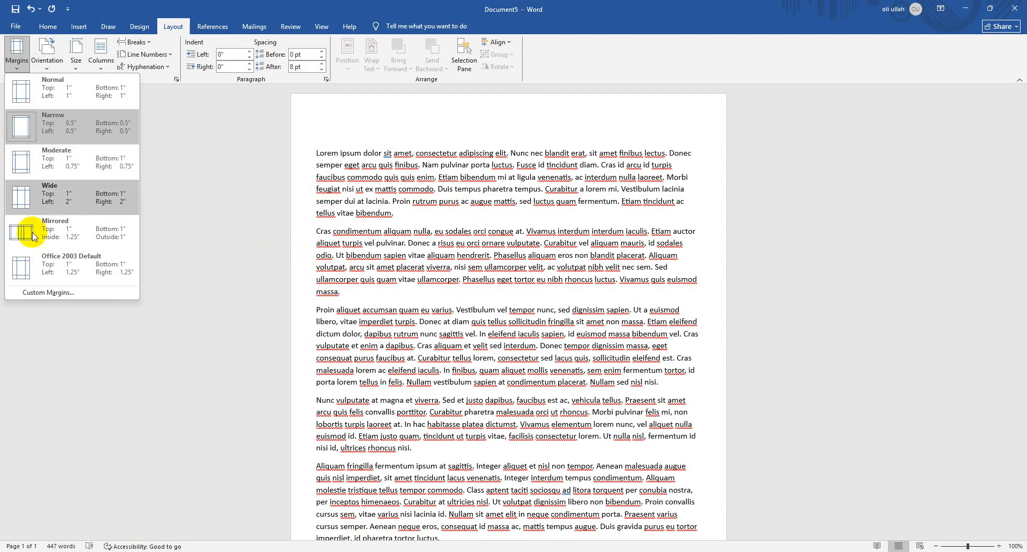
pyautogui.click(33, 159)
pyautogui.click(16, 53)
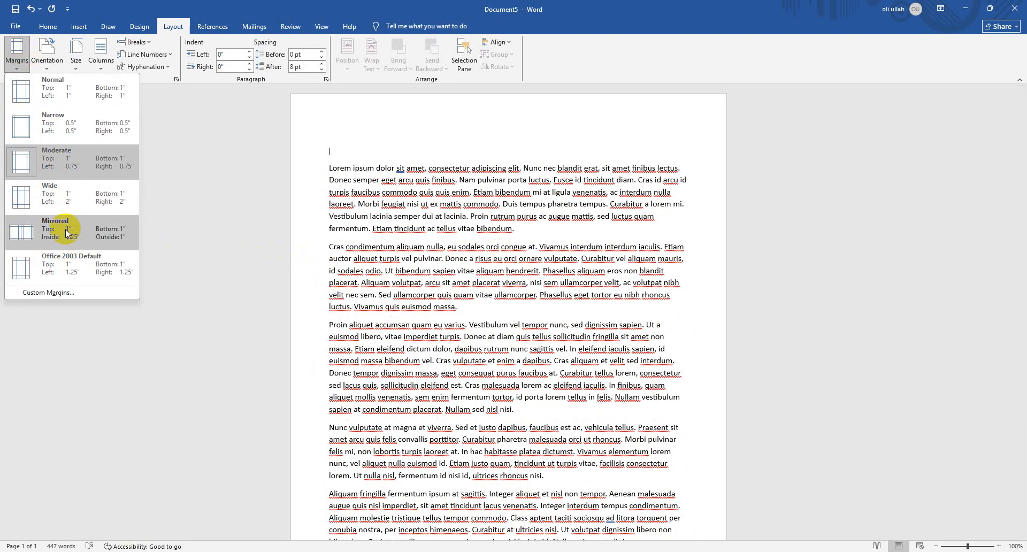
pyautogui.click(87, 106)
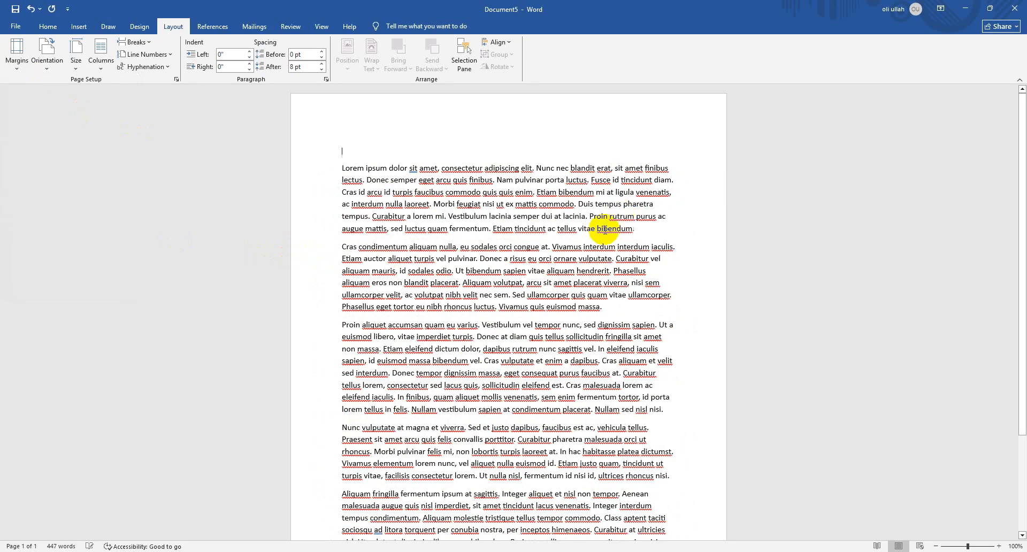
# View the Custom Margins settings, dismiss them without changes, and look at the page orientation choices
pyautogui.click(26, 68)
pyautogui.click(84, 292)
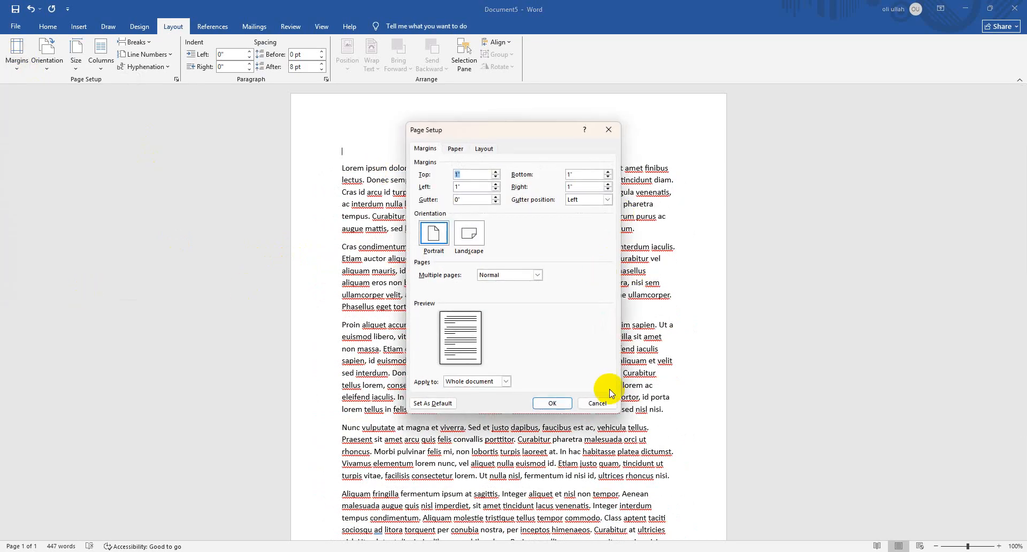
pyautogui.click(597, 403)
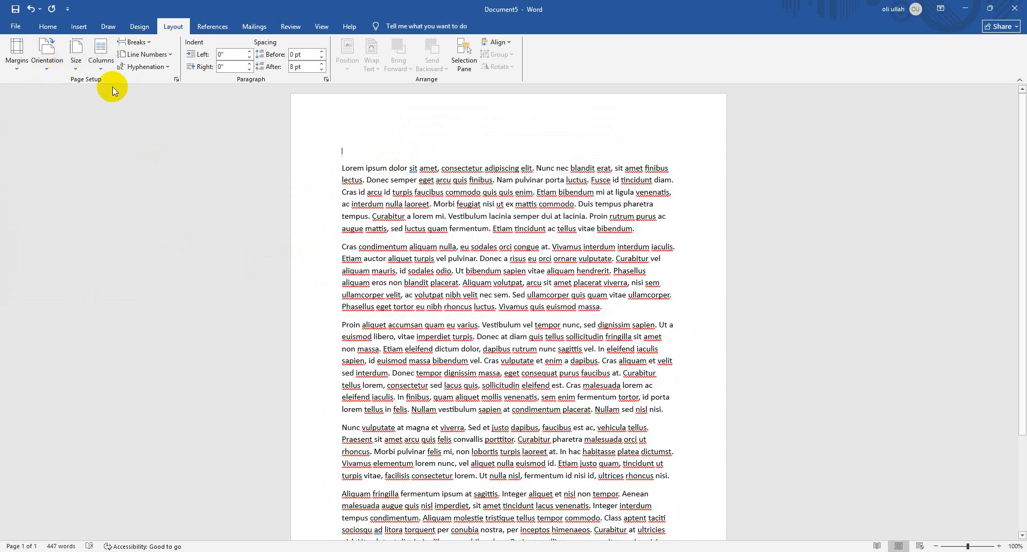
pyautogui.click(45, 63)
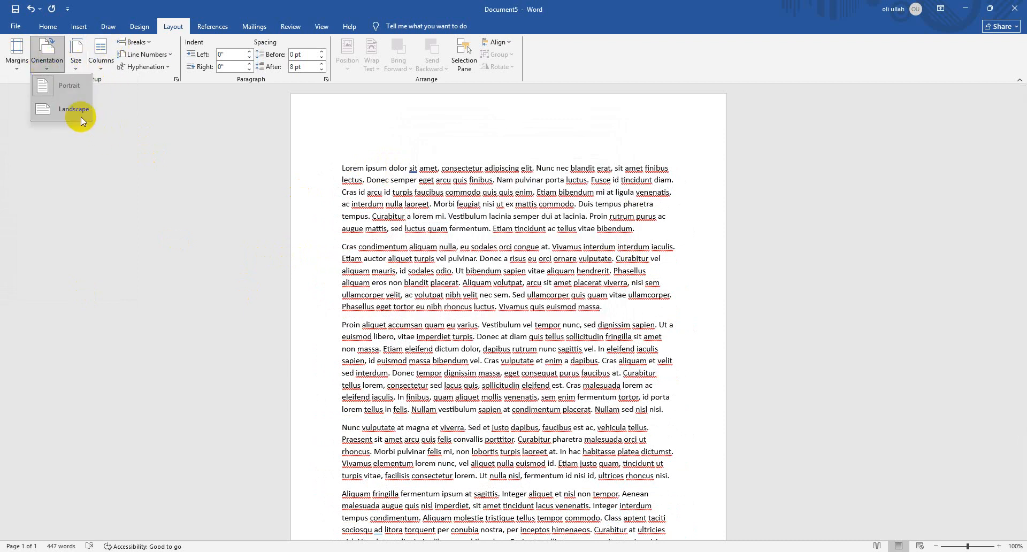
# Open Page Setup through Custom Margins and review its margins, paper and layout settings
pyautogui.click(16, 56)
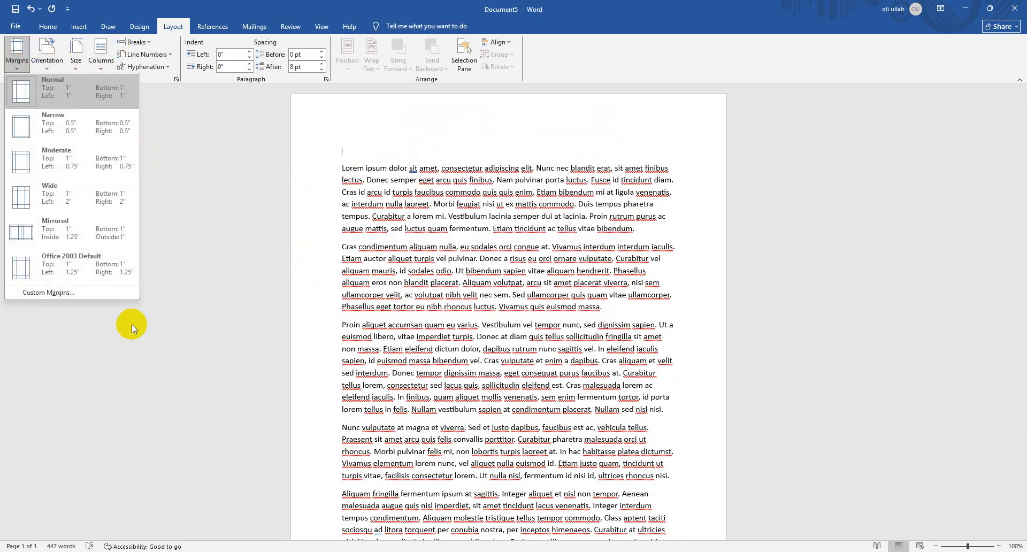
pyautogui.click(71, 292)
pyautogui.click(456, 148)
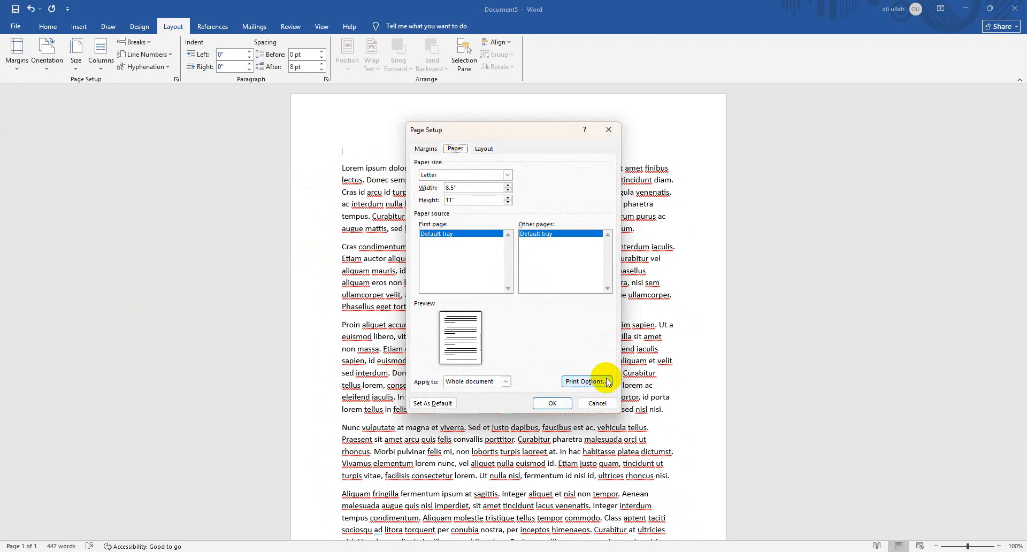
pyautogui.click(486, 148)
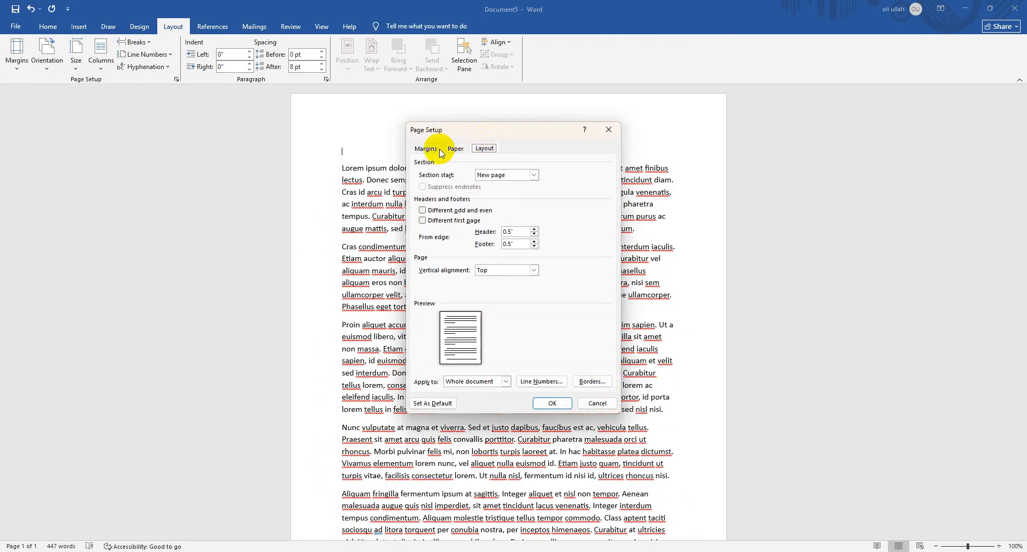
pyautogui.click(455, 148)
pyautogui.click(426, 148)
pyautogui.click(456, 149)
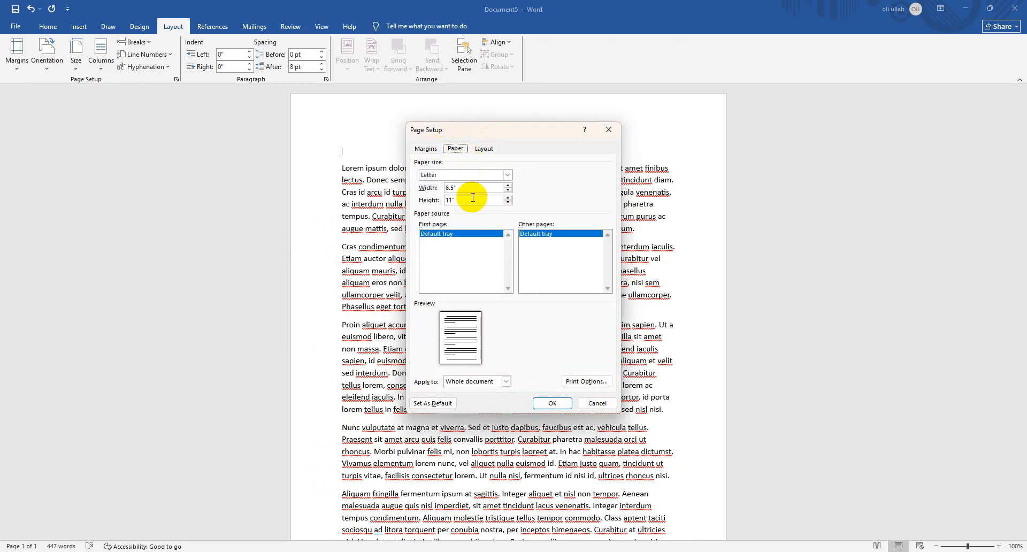
# Try Tabloid as the paper size, choose Legal instead, apply it to the whole document and review the page
pyautogui.click(507, 175)
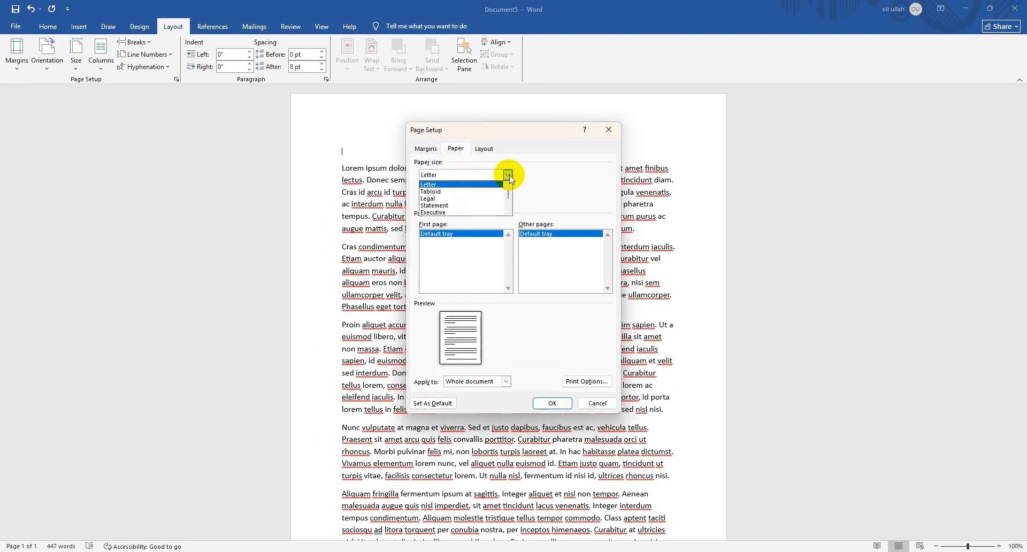
pyautogui.click(469, 192)
pyautogui.click(466, 175)
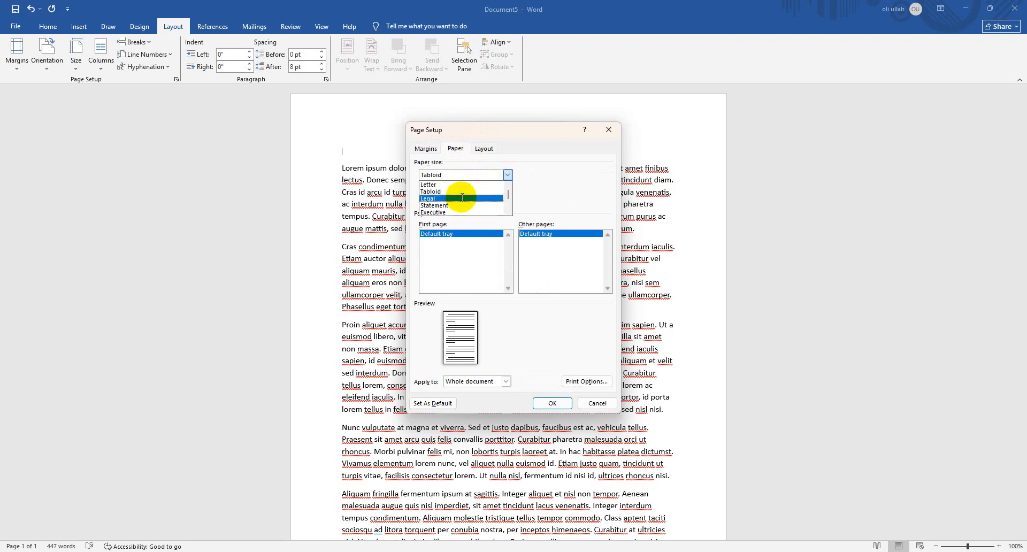
pyautogui.click(454, 198)
pyautogui.click(553, 404)
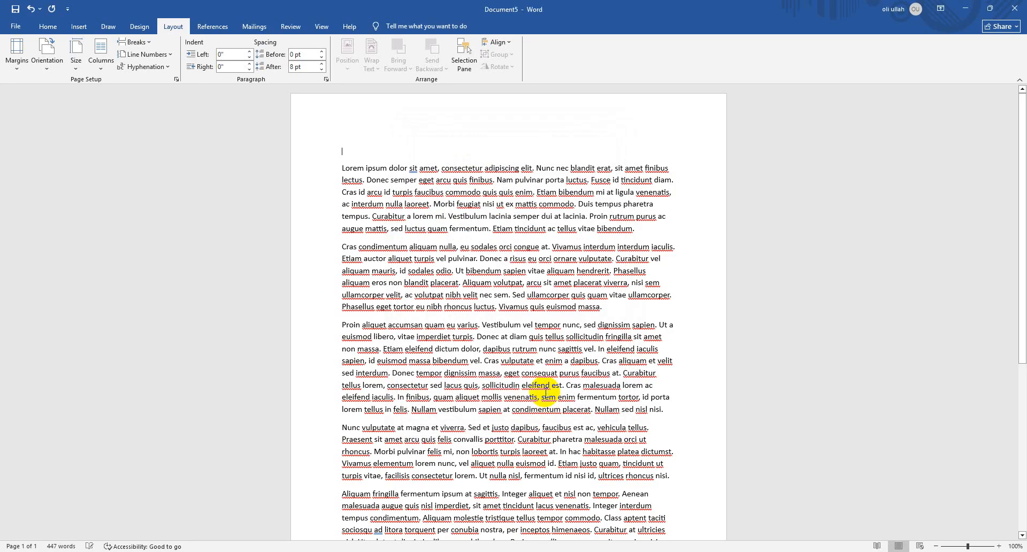
pyautogui.scroll(-8, 449, 255)
pyautogui.scroll(3, 390, 271)
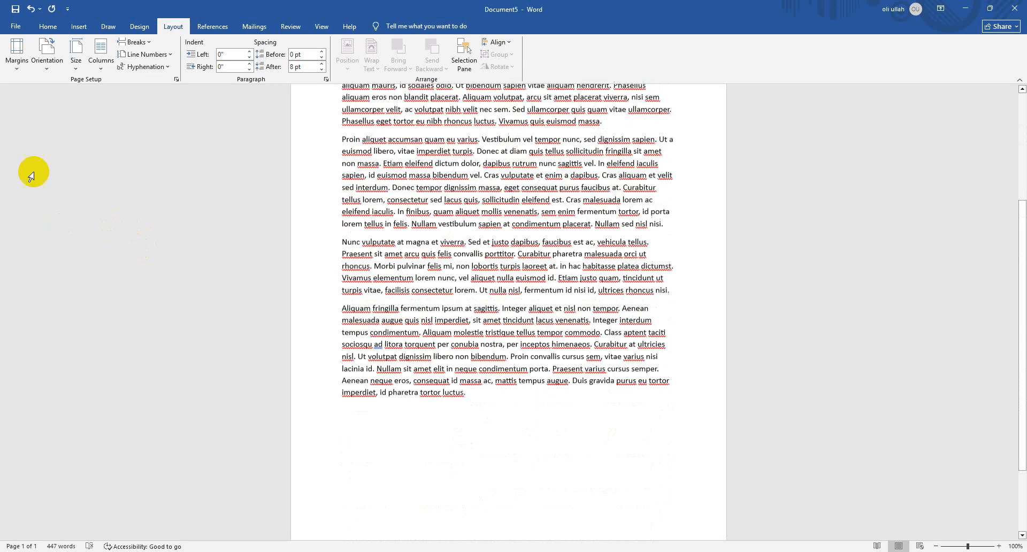
# Look through the available paper sizes and the margins, paper and layout settings in Page Setup, and close it without changes
pyautogui.click(76, 52)
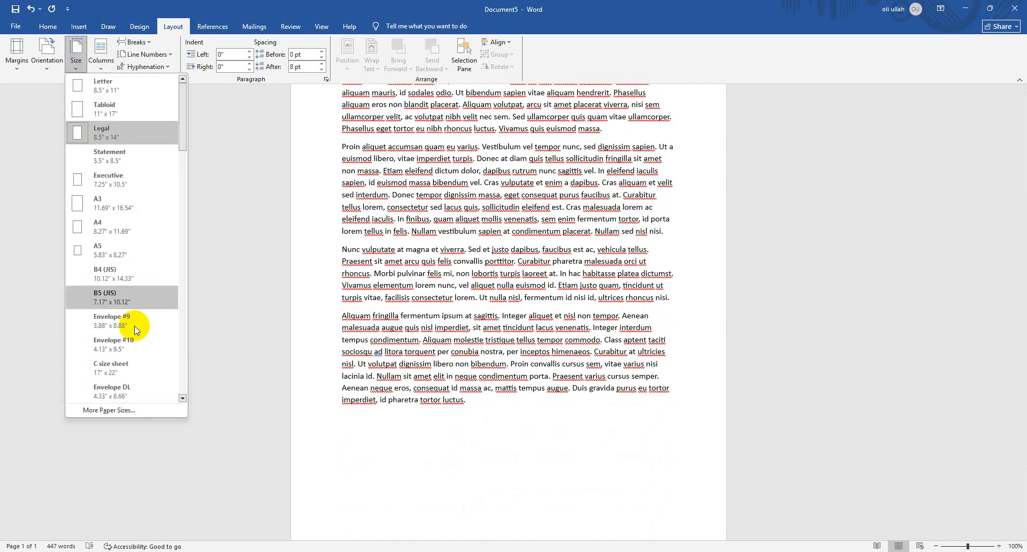
pyautogui.click(159, 407)
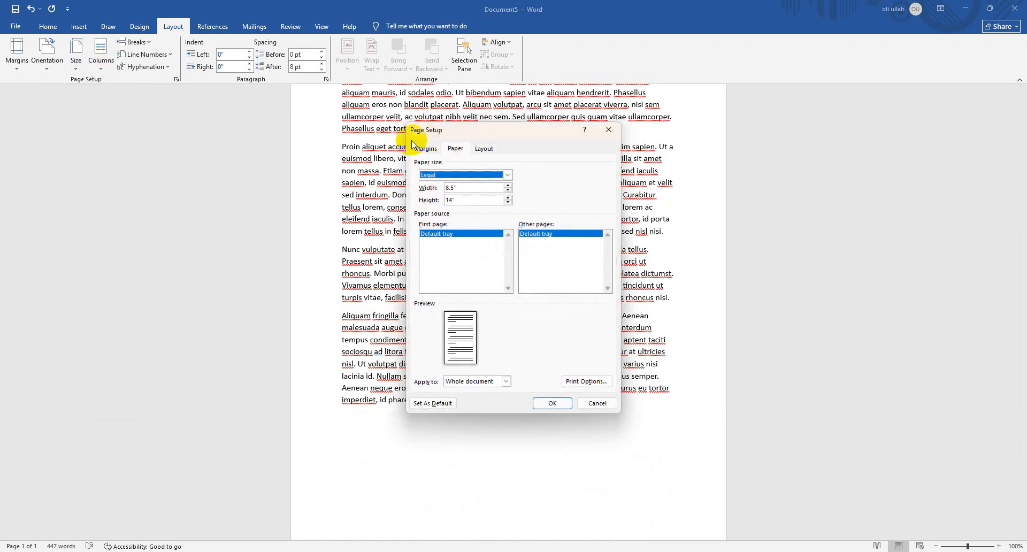
pyautogui.click(426, 148)
pyautogui.click(484, 148)
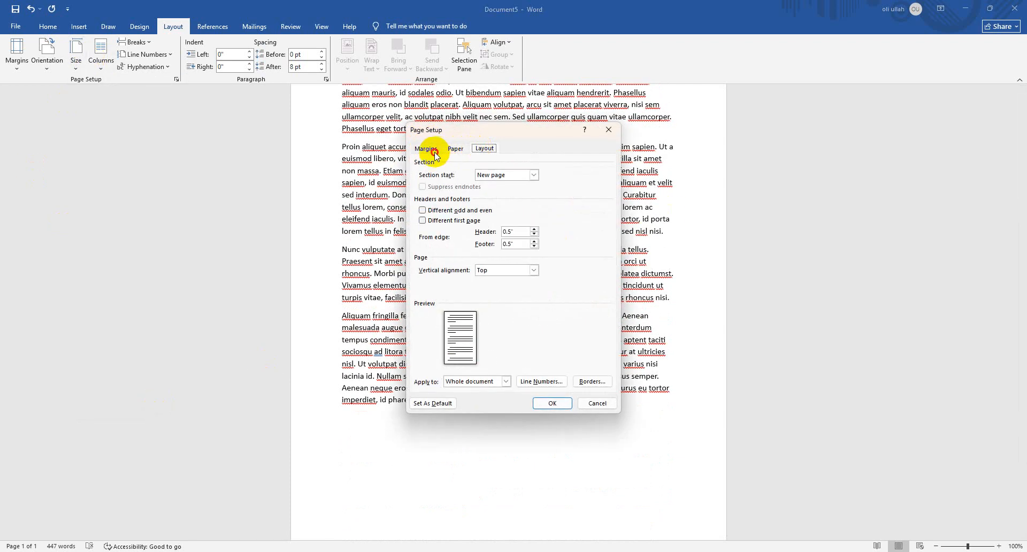
pyautogui.click(434, 154)
pyautogui.click(454, 149)
pyautogui.click(480, 149)
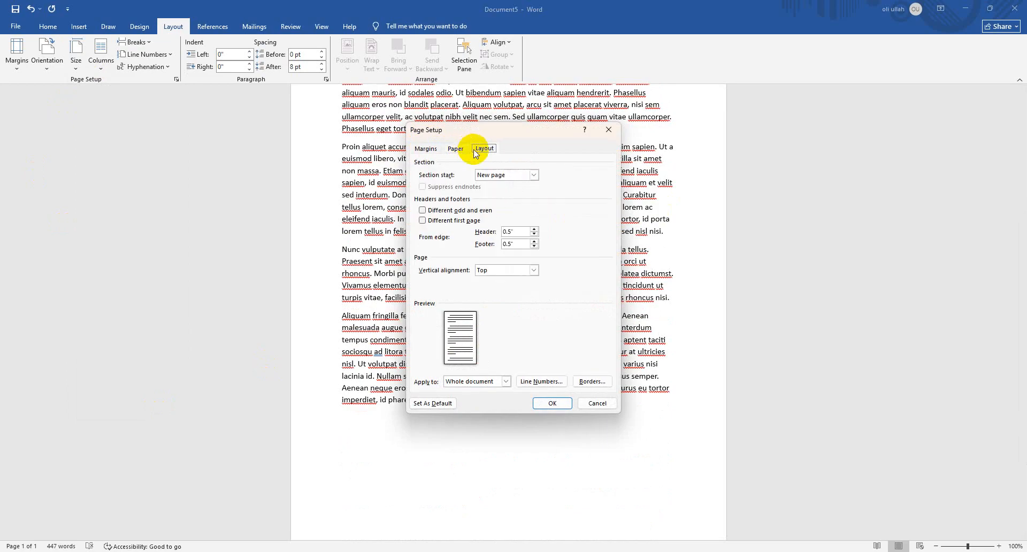
pyautogui.click(608, 406)
# Switch the page to Landscape orientation and set the paper size to Letter, 8.5" x 11"
pyautogui.click(47, 53)
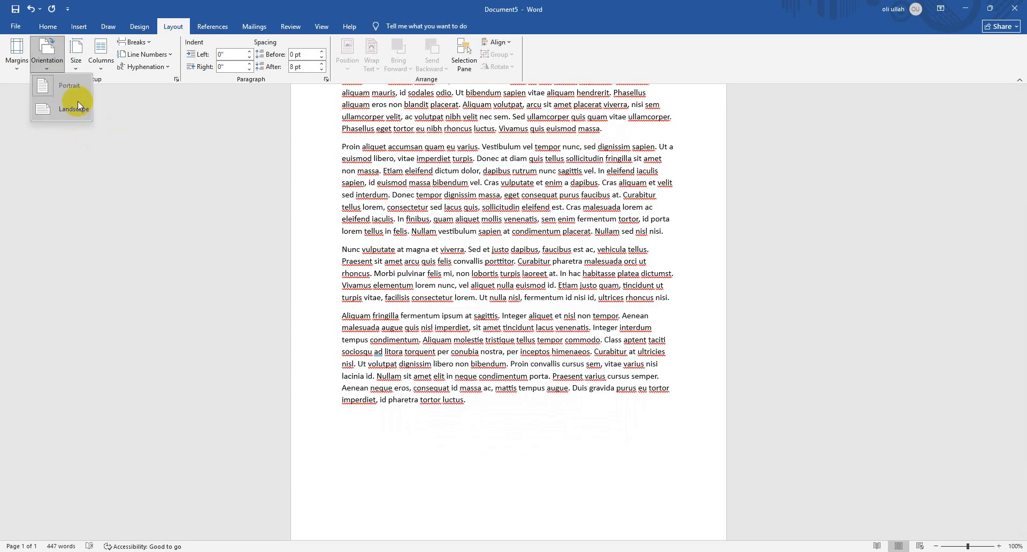
pyautogui.click(78, 107)
pyautogui.click(76, 56)
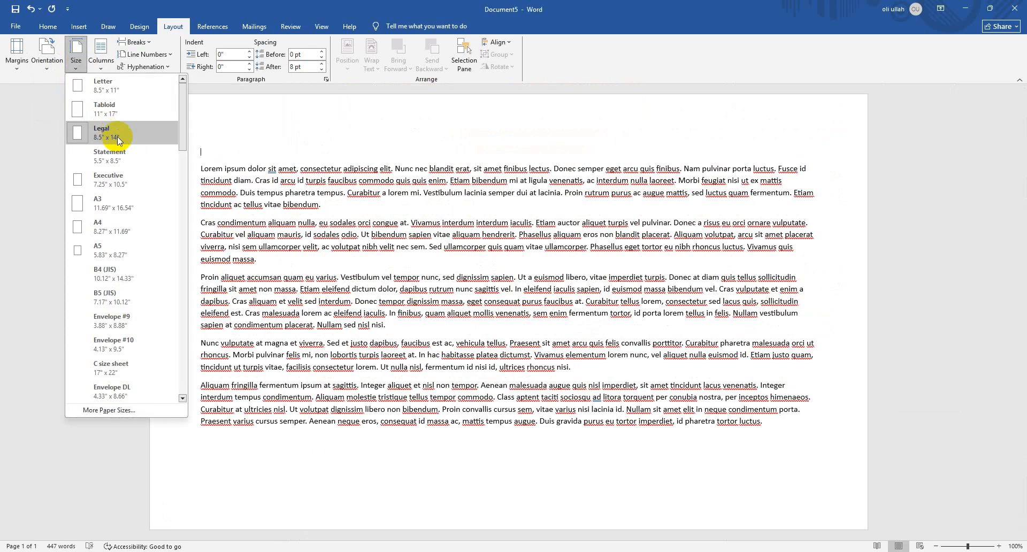
pyautogui.click(116, 91)
# Switch the page to Portrait orientation and back to Landscape
pyautogui.click(51, 56)
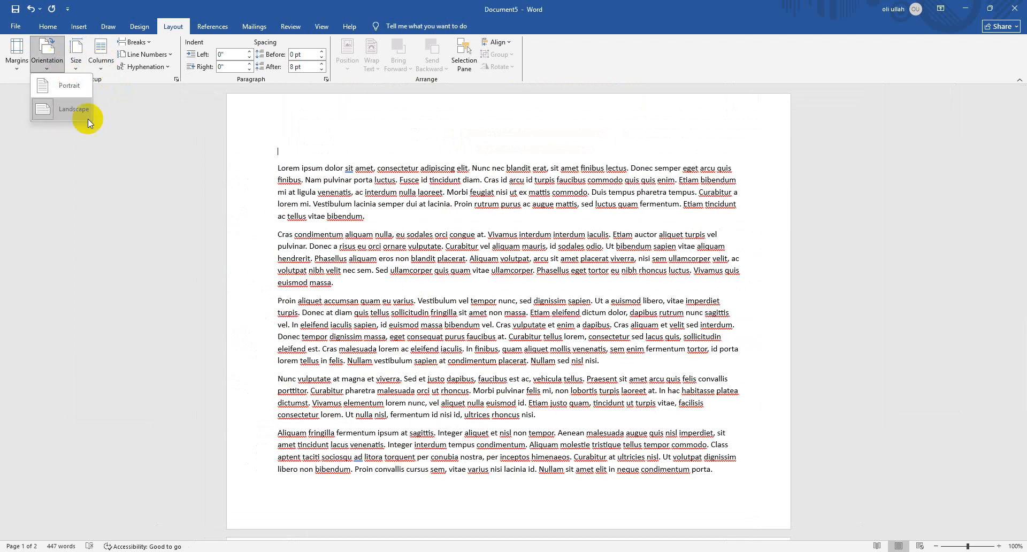
pyautogui.click(73, 94)
pyautogui.click(47, 54)
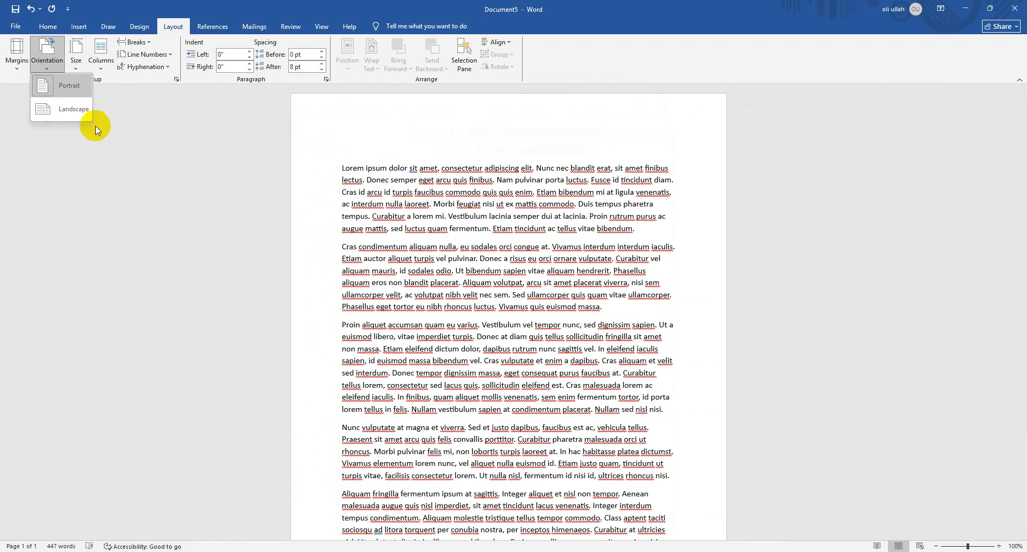
pyautogui.click(76, 109)
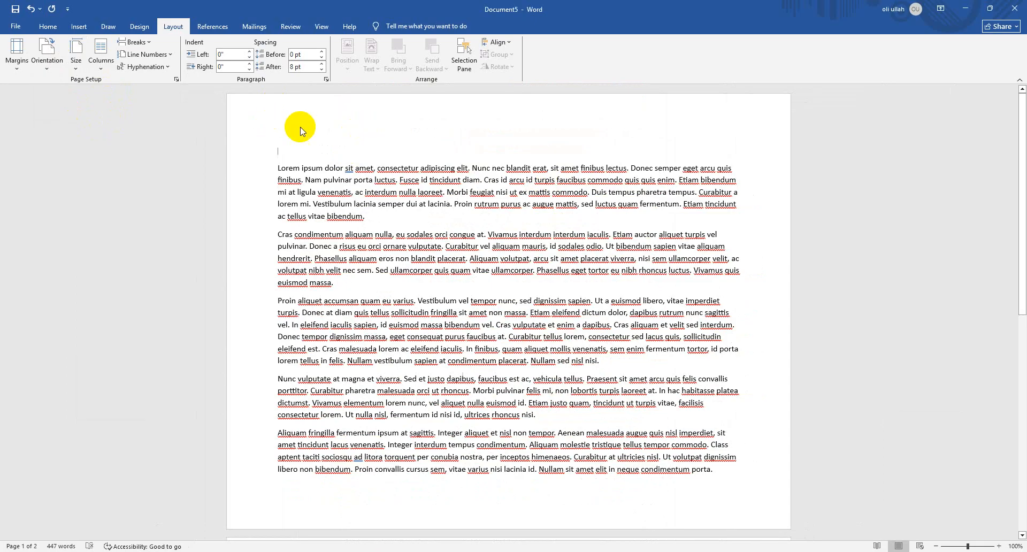
# Try the Three, Left and Two column presets on the document text
pyautogui.click(100, 60)
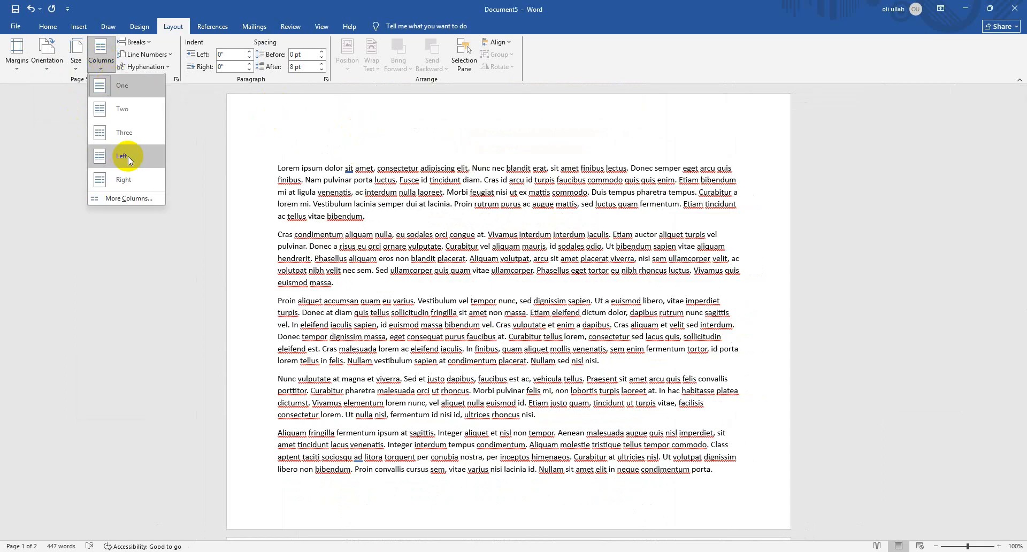
pyautogui.click(124, 133)
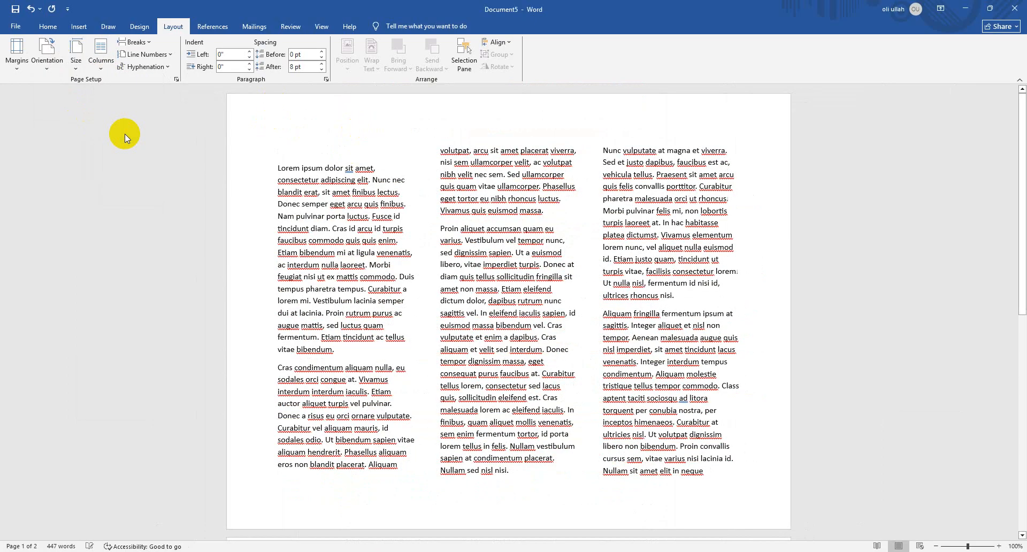
pyautogui.click(110, 69)
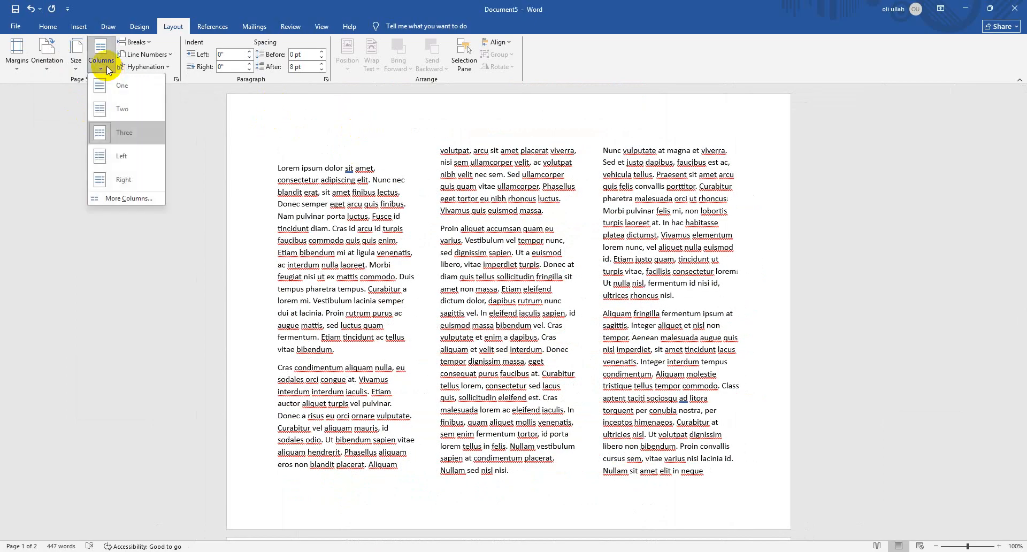
pyautogui.click(114, 158)
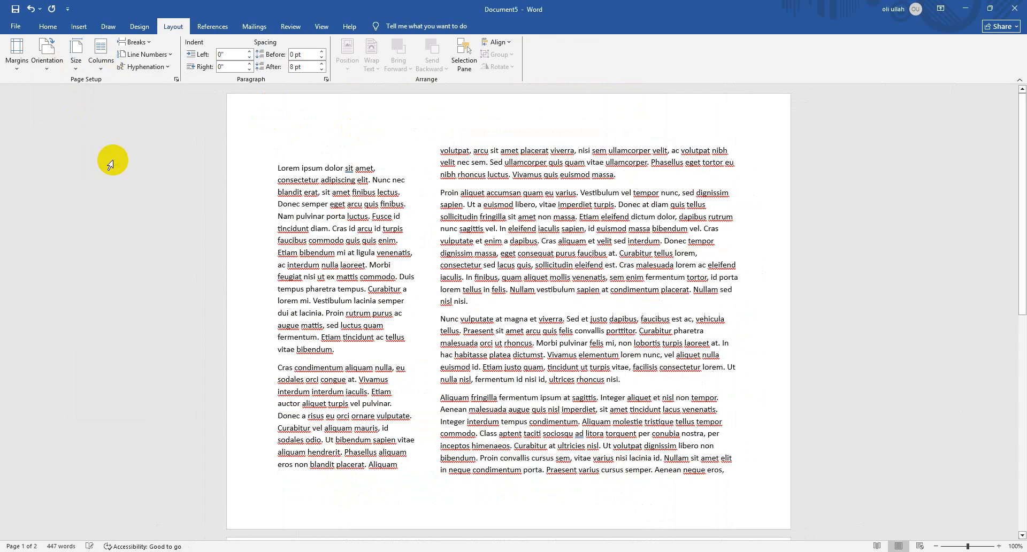
pyautogui.click(96, 68)
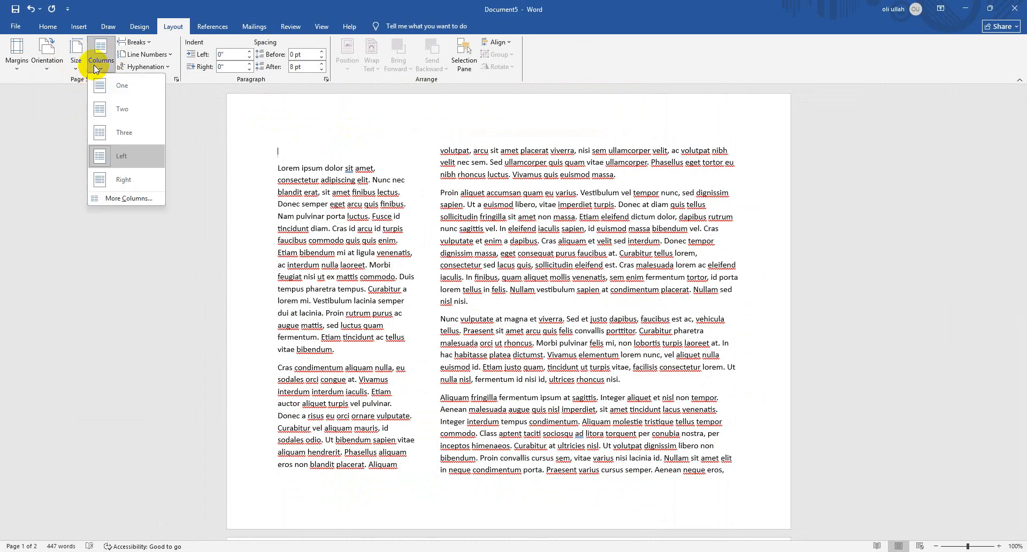
pyautogui.click(127, 118)
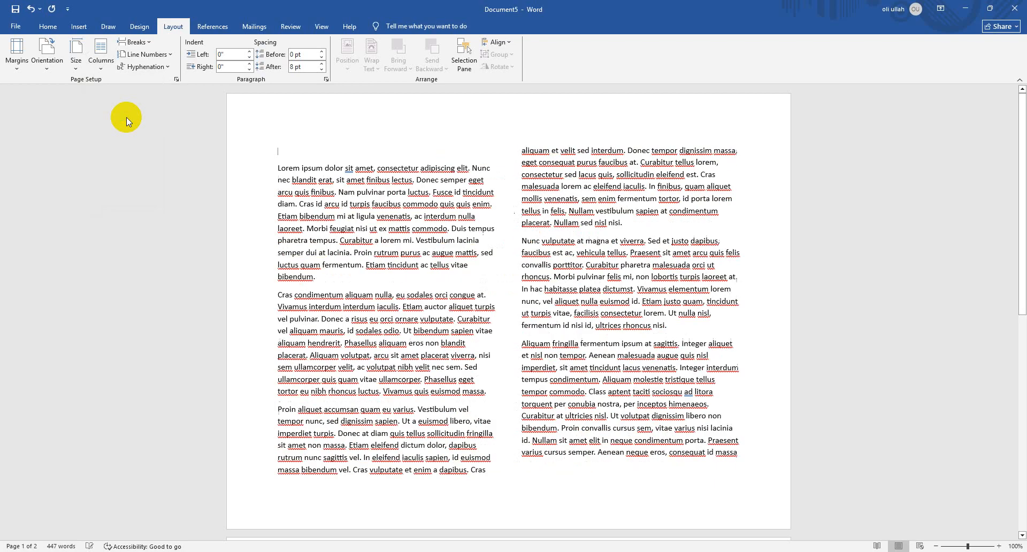
# Set the whole document in three equal-width columns with a line between them through More Columns
pyautogui.click(111, 64)
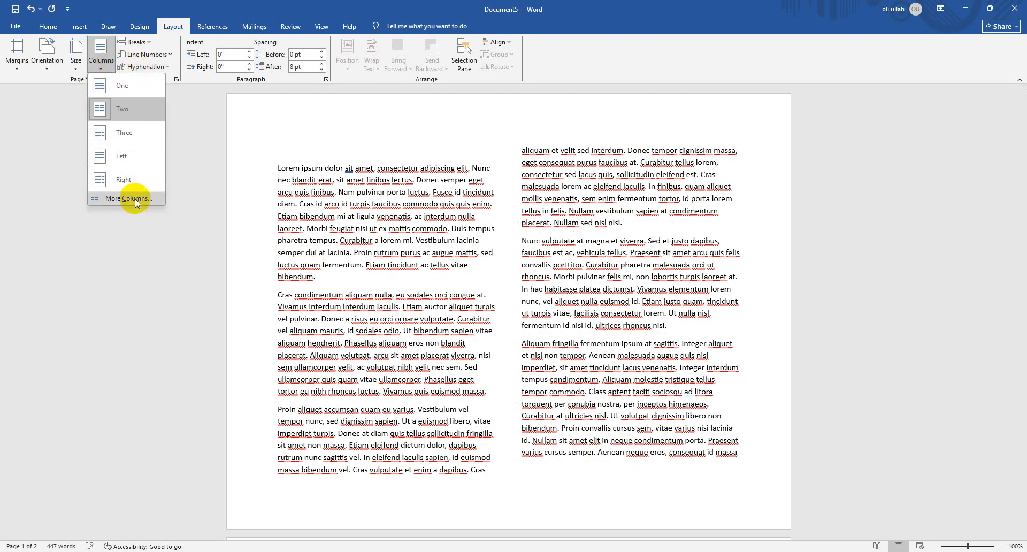
pyautogui.click(135, 198)
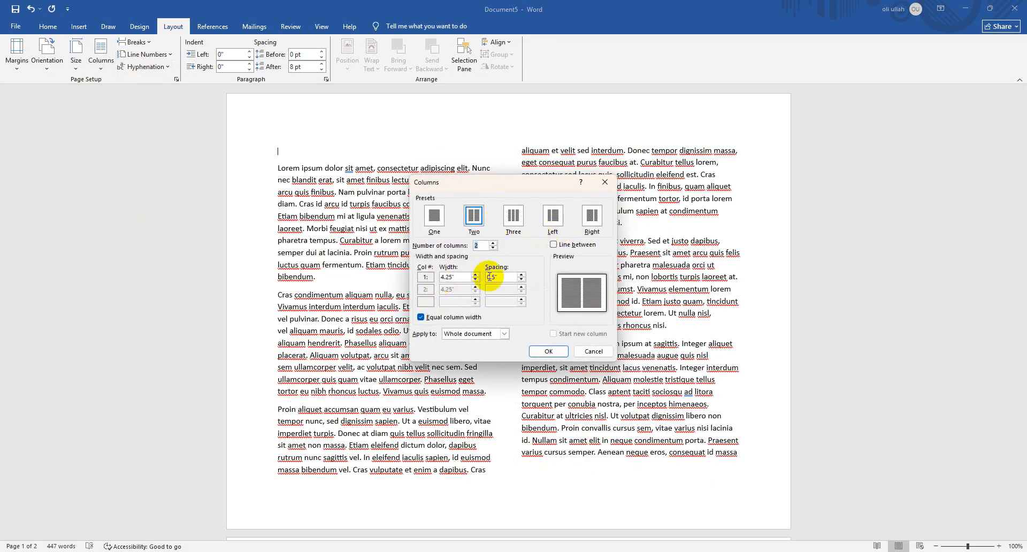
pyautogui.click(493, 243)
pyautogui.click(493, 242)
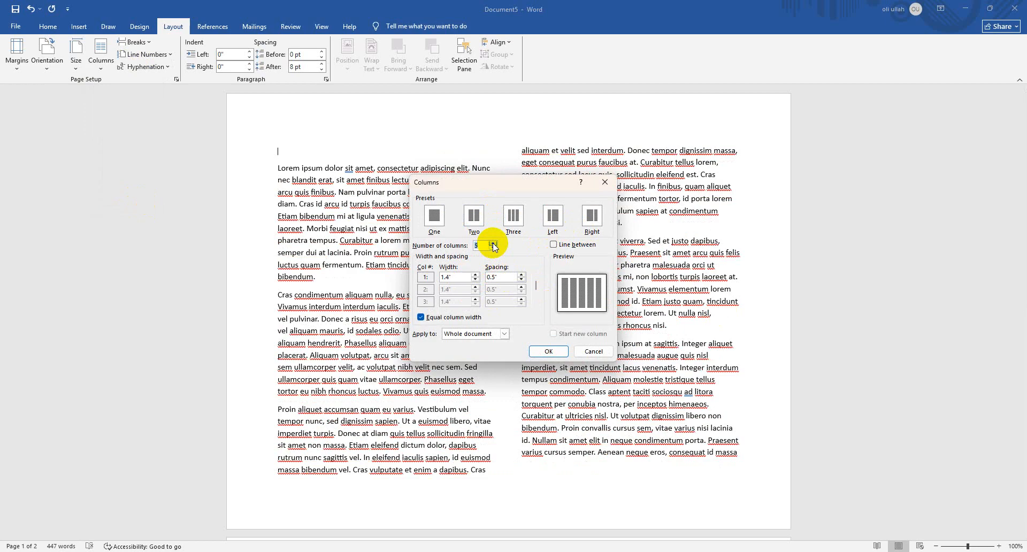
pyautogui.click(493, 247)
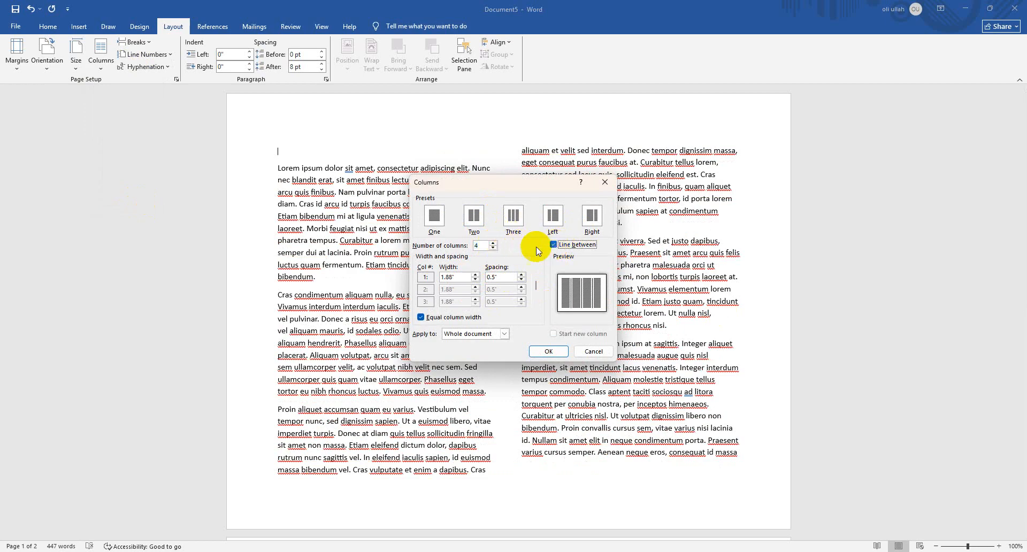
pyautogui.click(548, 351)
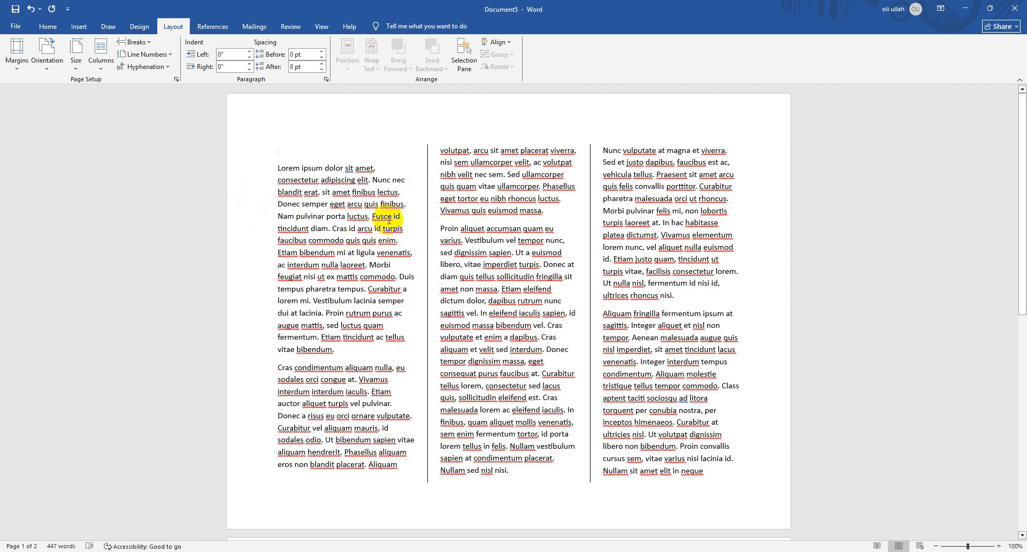
# Remove the blank line above the first paragraph and look through the line numbering options
pyautogui.press('BackSpace')
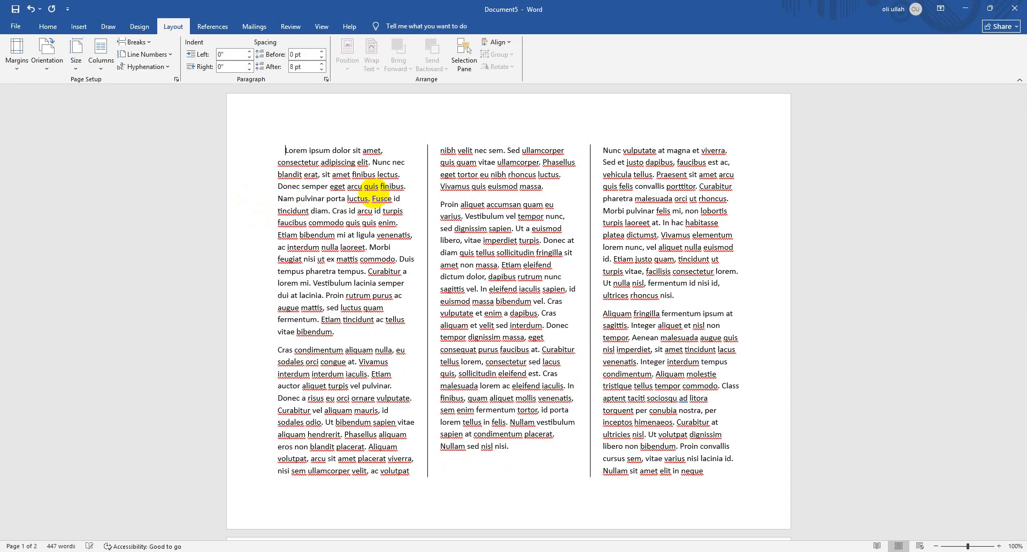
pyautogui.click(146, 54)
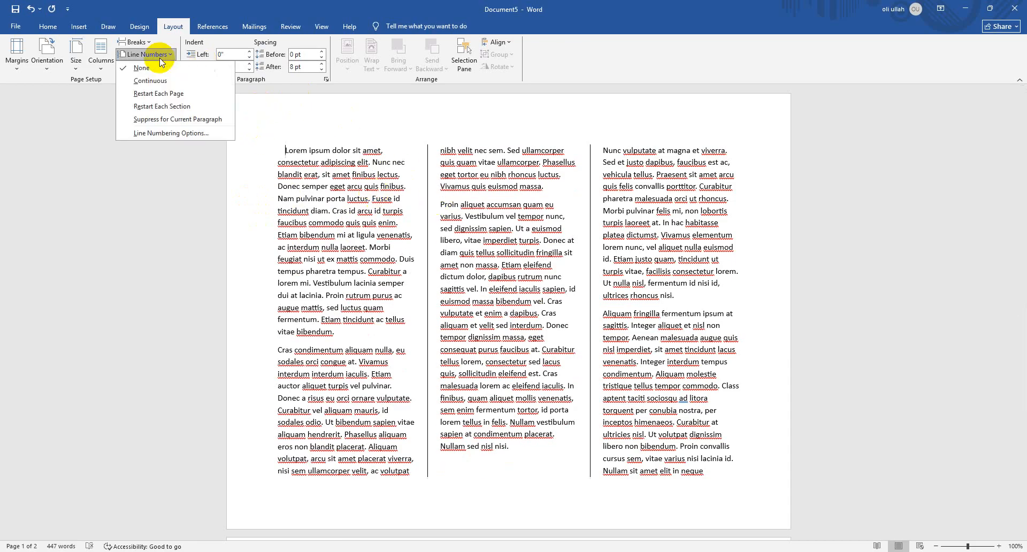
pyautogui.click(483, 117)
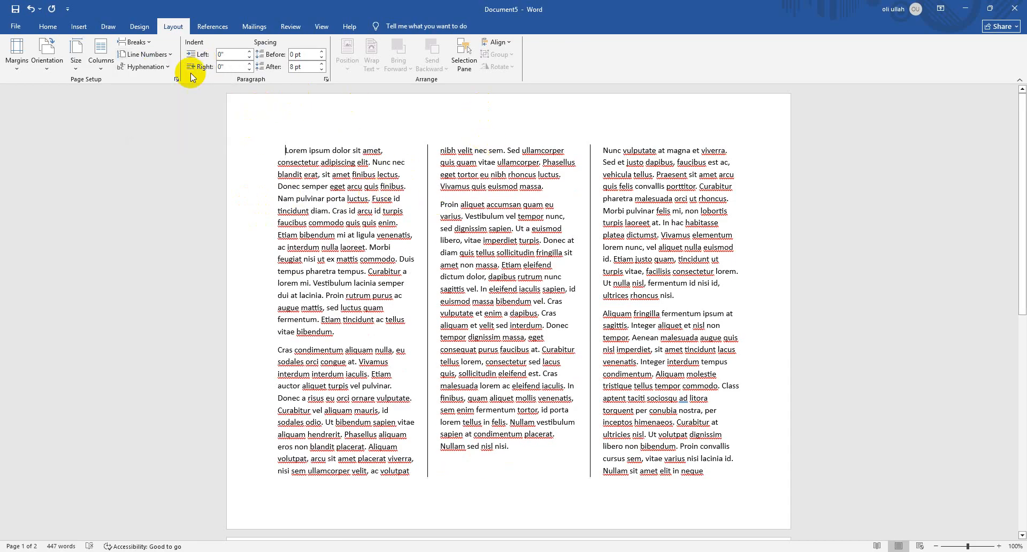
# Review the page and section break types, try a page break in the document and undo the recent edits
pyautogui.click(135, 42)
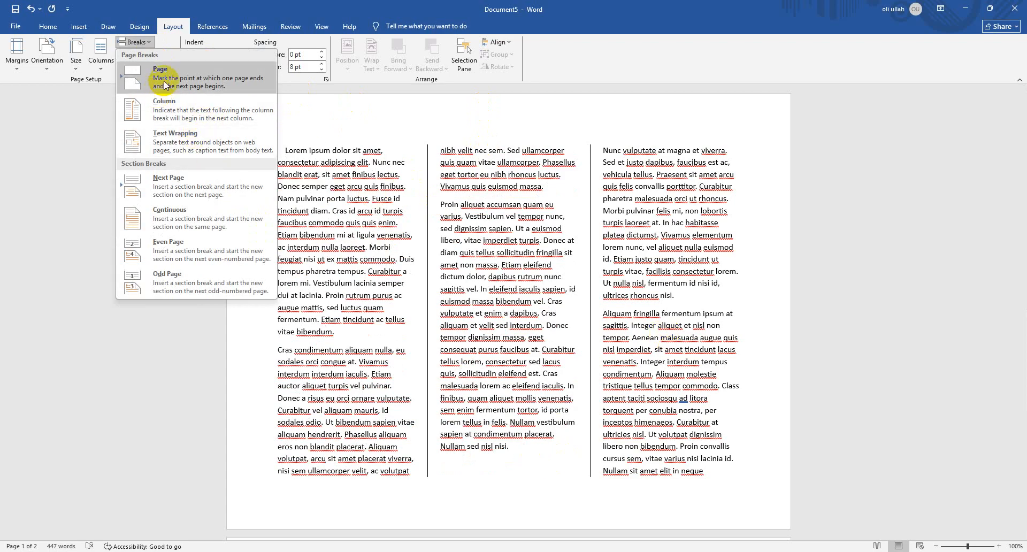
pyautogui.click(726, 455)
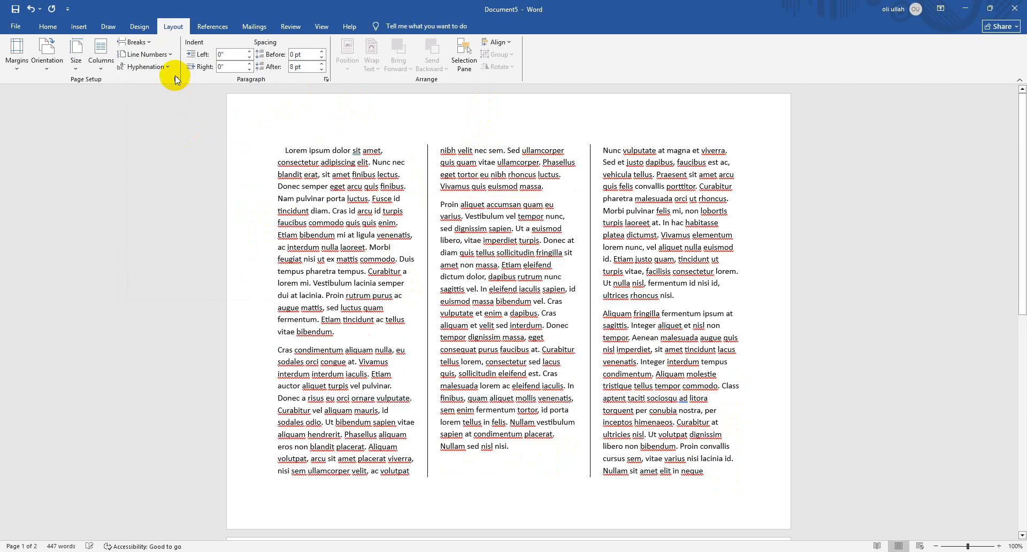
pyautogui.click(136, 42)
pyautogui.click(159, 77)
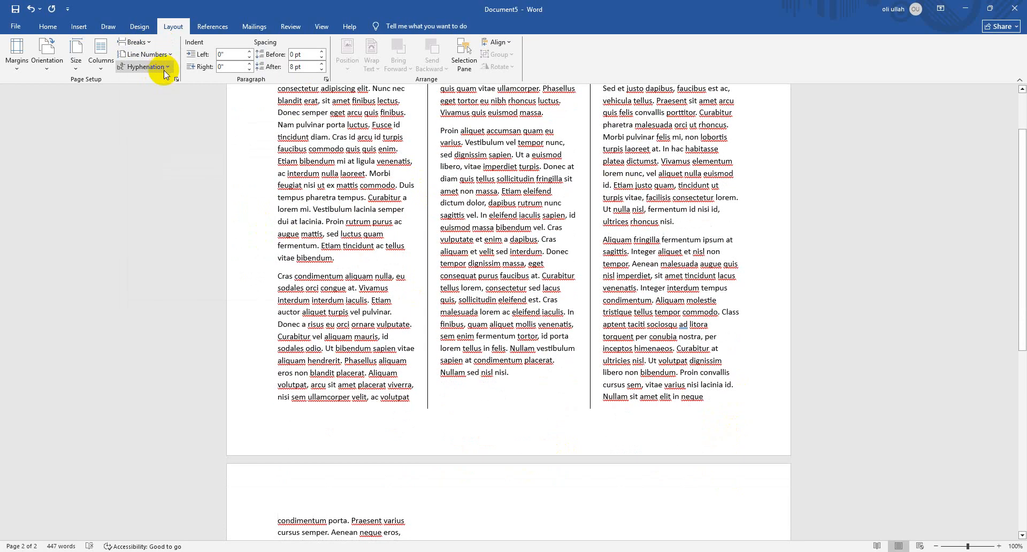
pyautogui.scroll(2, 690, 302)
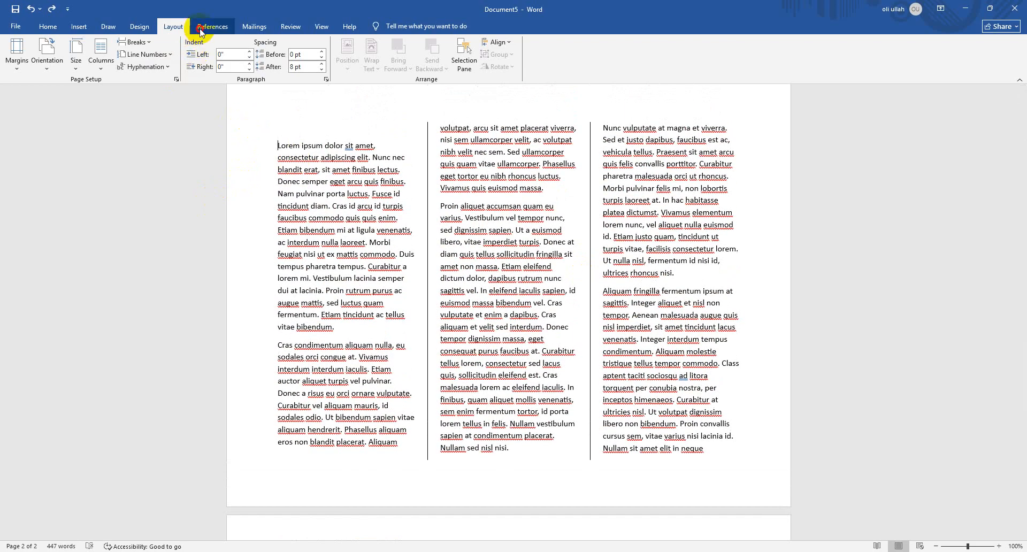
# Try a left indent of 0.7" on the first paragraph and reduce it to 0.1"
pyautogui.click(200, 30)
pyautogui.click(174, 25)
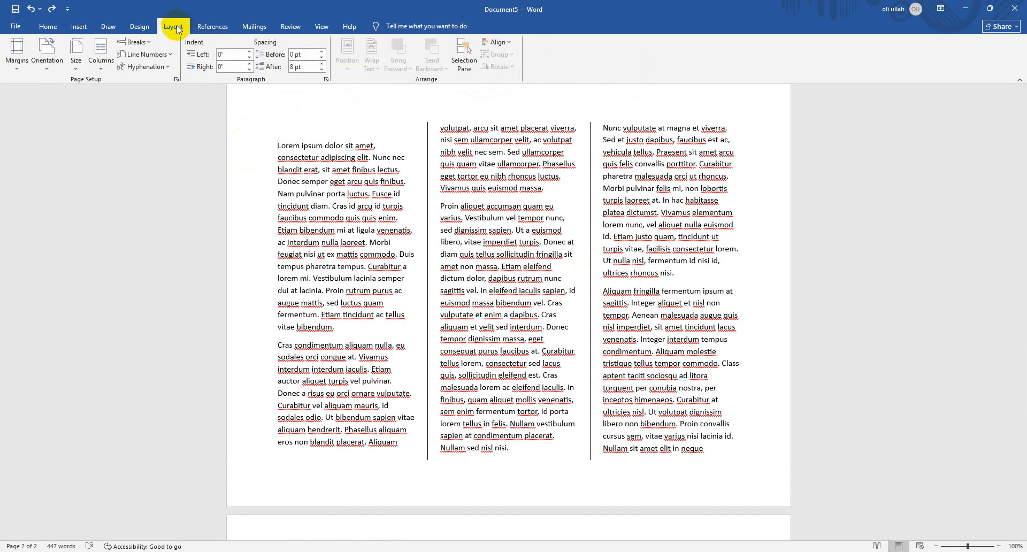
pyautogui.click(249, 52)
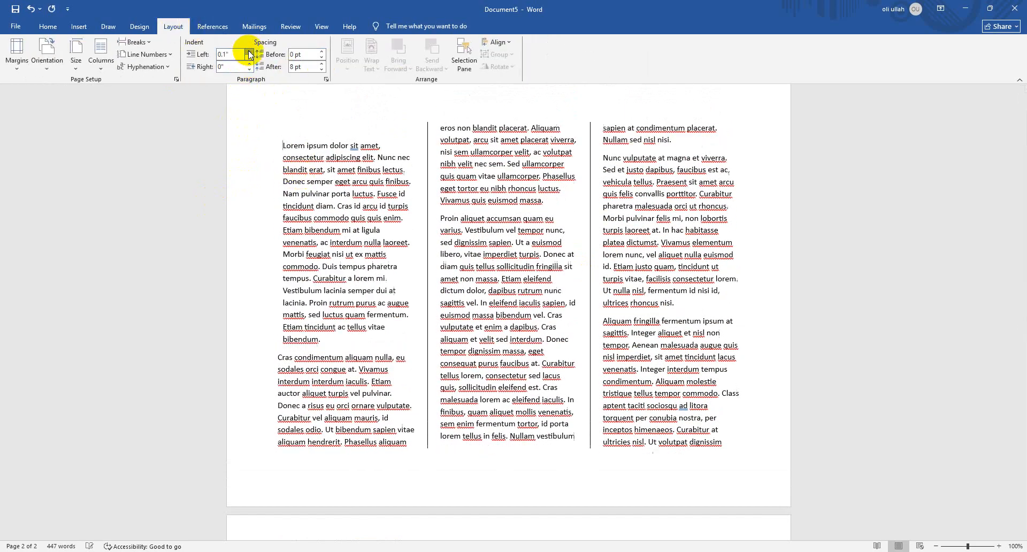
pyautogui.click(249, 52)
pyautogui.click(249, 51)
pyautogui.click(248, 52)
pyautogui.click(249, 52)
pyautogui.click(249, 52)
pyautogui.click(249, 52)
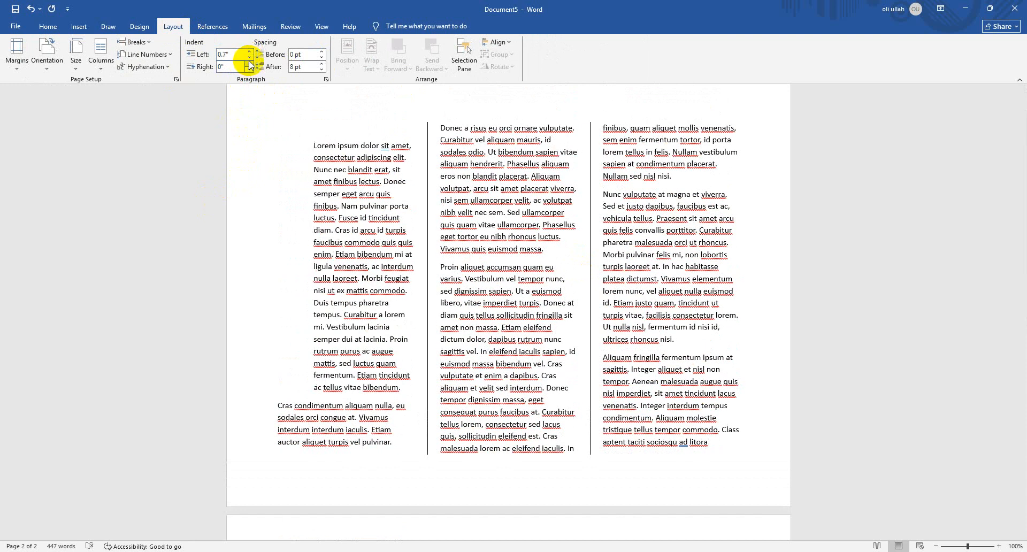
pyautogui.click(249, 57)
pyautogui.click(248, 57)
pyautogui.click(249, 57)
pyautogui.click(249, 57)
pyautogui.click(249, 57)
pyautogui.click(249, 57)
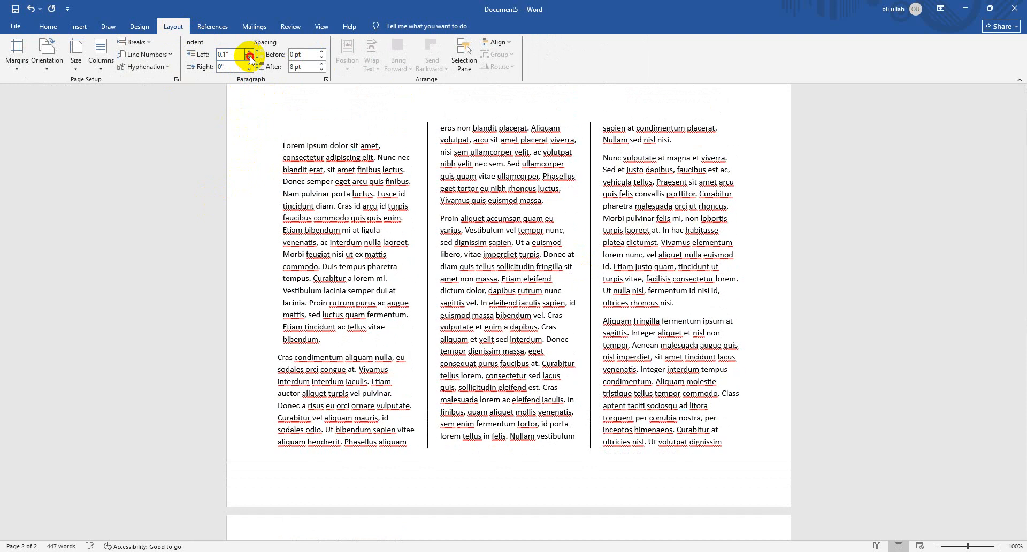
# Show the ruler and use it to widen the spacing between columns and the left and top page margins
pyautogui.click(24, 69)
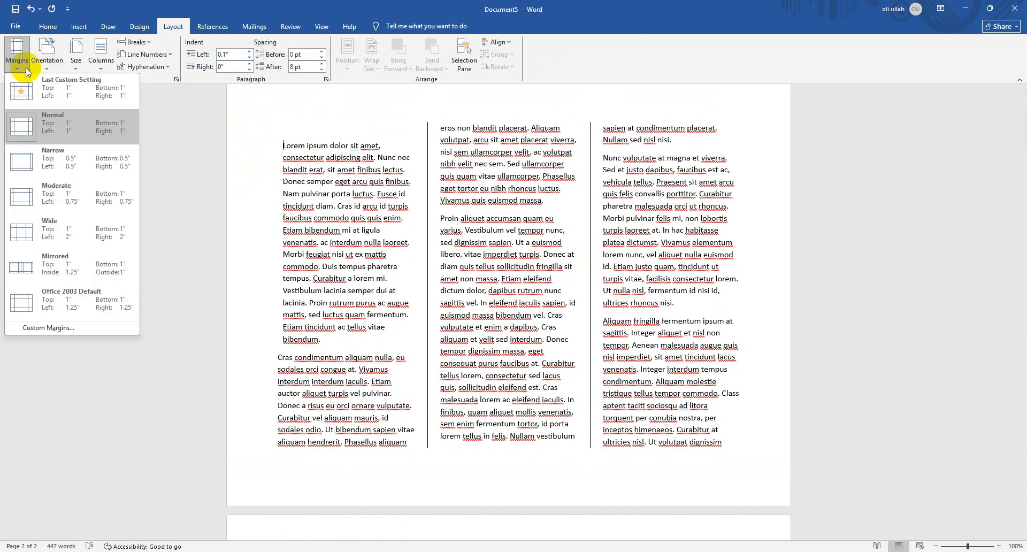
pyautogui.click(254, 218)
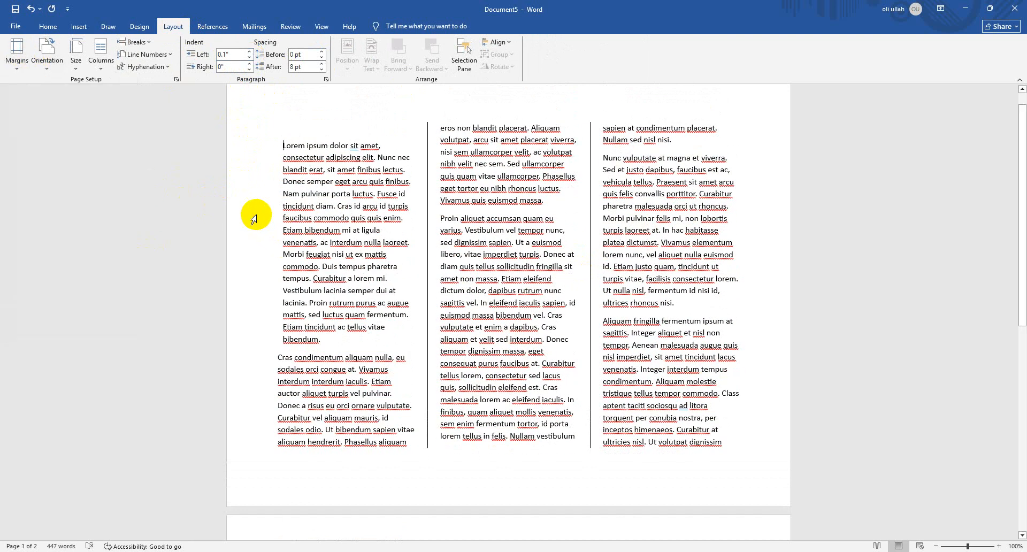
pyautogui.click(317, 28)
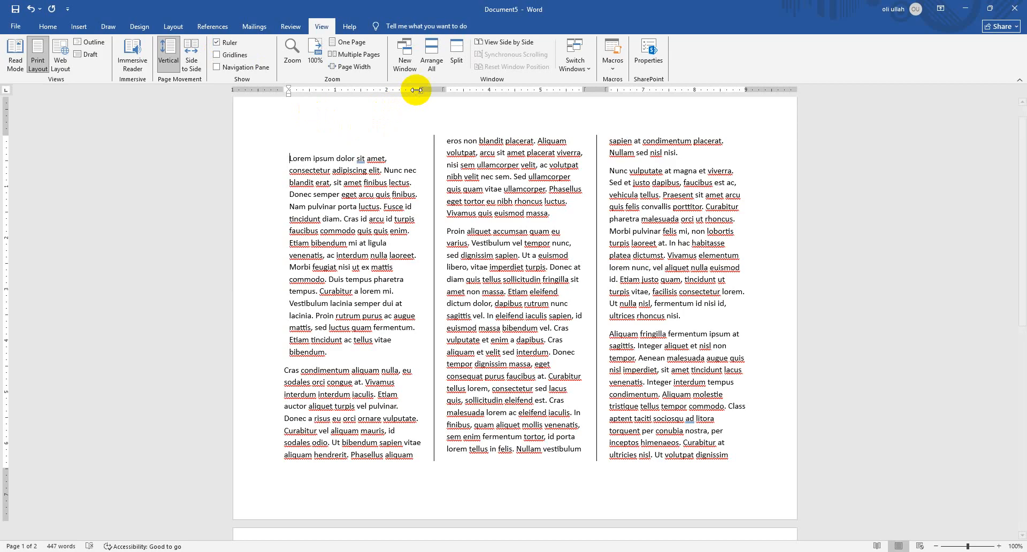
pyautogui.moveTo(417, 89)
pyautogui.mouseDown()
pyautogui.moveTo(435, 87)
pyautogui.moveTo(374, 85)
pyautogui.moveTo(426, 86)
pyautogui.moveTo(410, 87)
pyautogui.mouseUp()
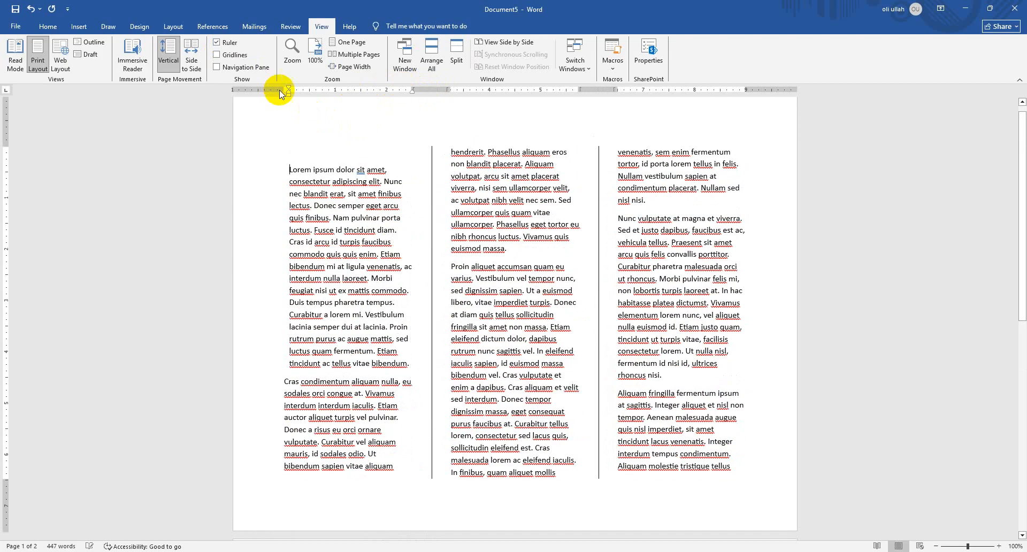
pyautogui.moveTo(283, 87); pyautogui.dragTo(309, 88)
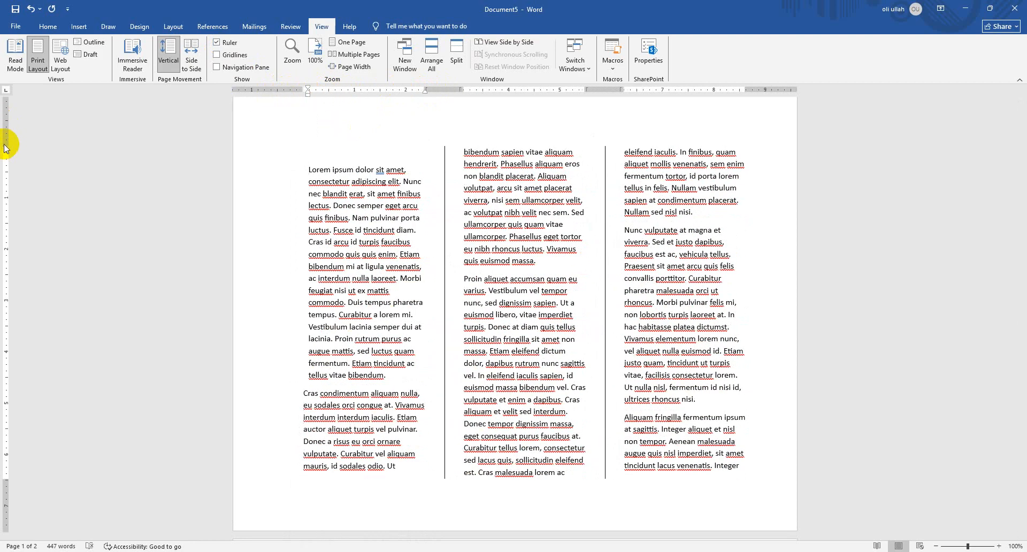
pyautogui.moveTo(6, 146); pyautogui.dragTo(18, 191)
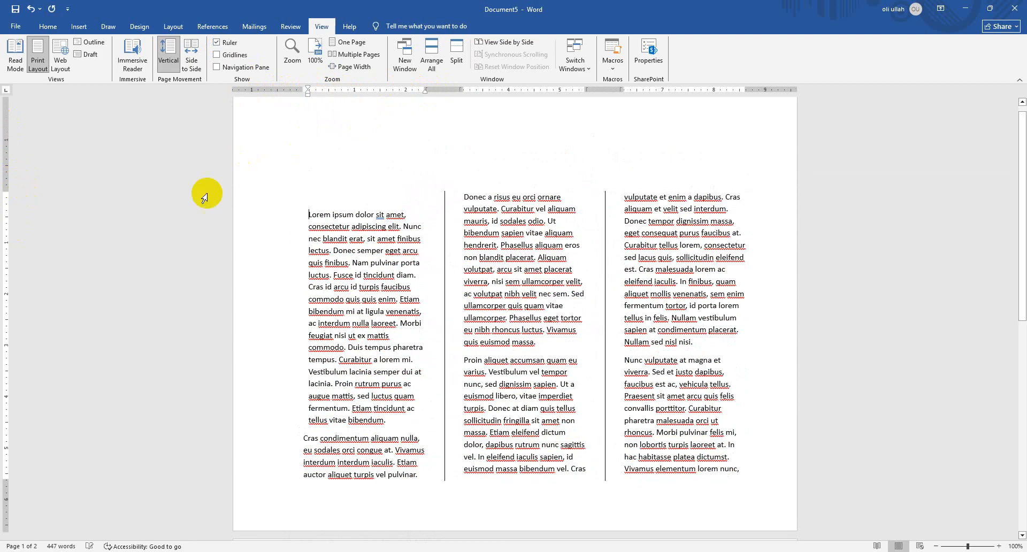
# Review the margin presets with the custom margins applied and leave them as they are
pyautogui.click(139, 26)
pyautogui.click(173, 27)
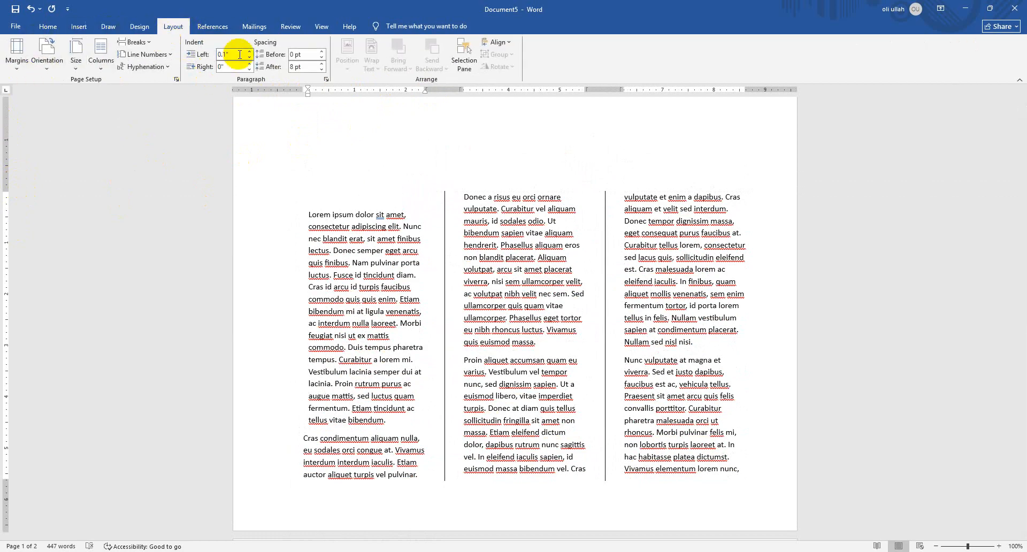
pyautogui.click(17, 56)
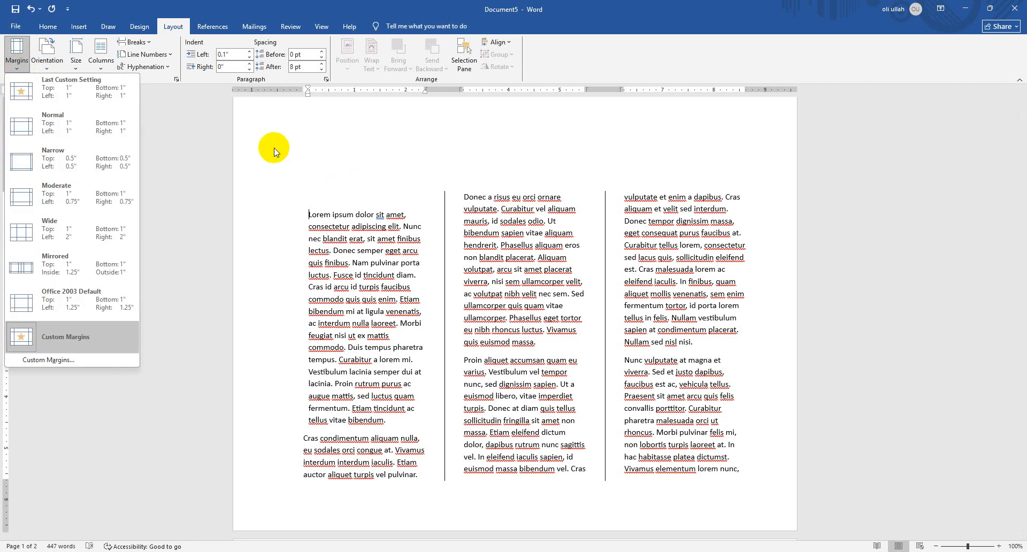
pyautogui.click(221, 147)
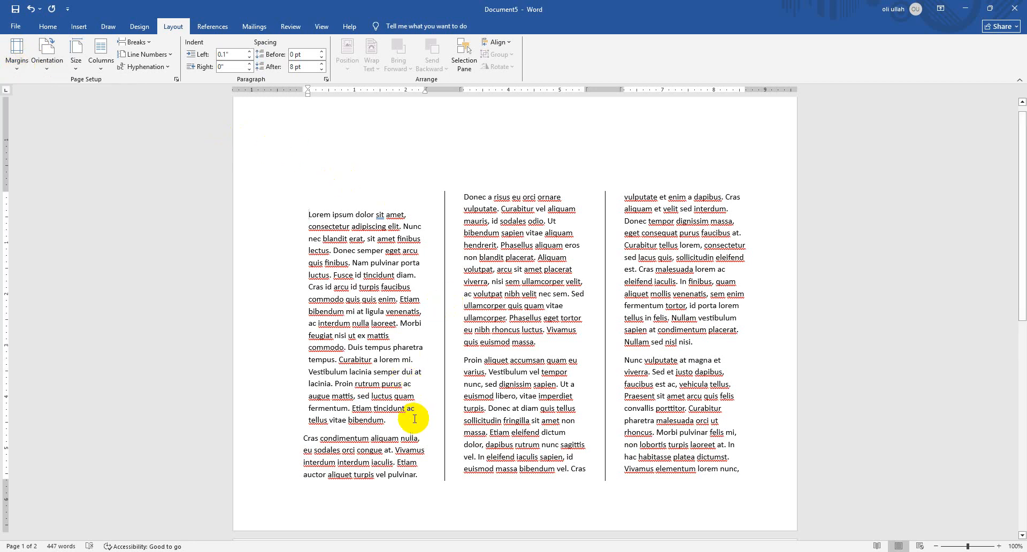
# Add a footnote reading "This is taken from gemini" after the first paragraph and a blank footnote after "quis euismod massa."
pyautogui.click(216, 26)
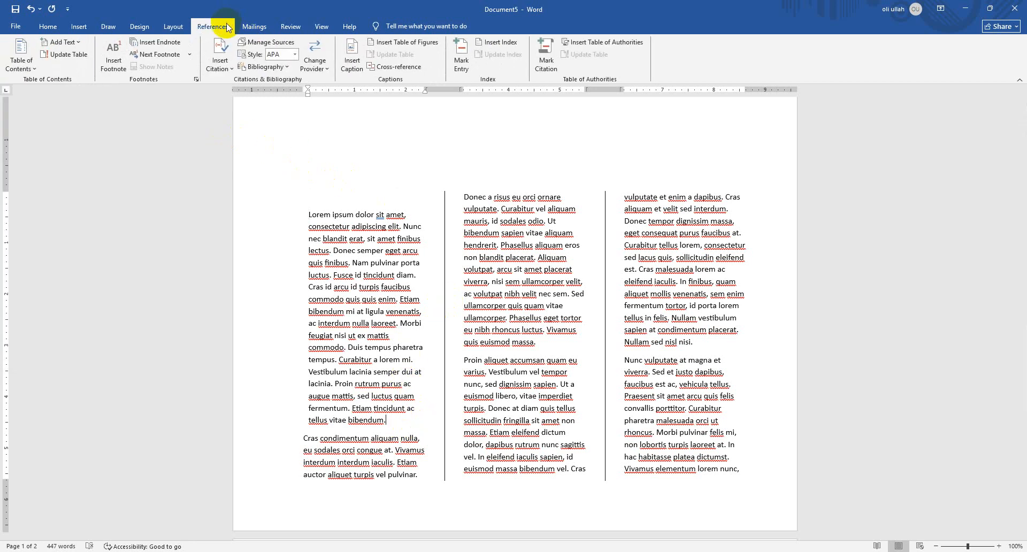
pyautogui.click(114, 57)
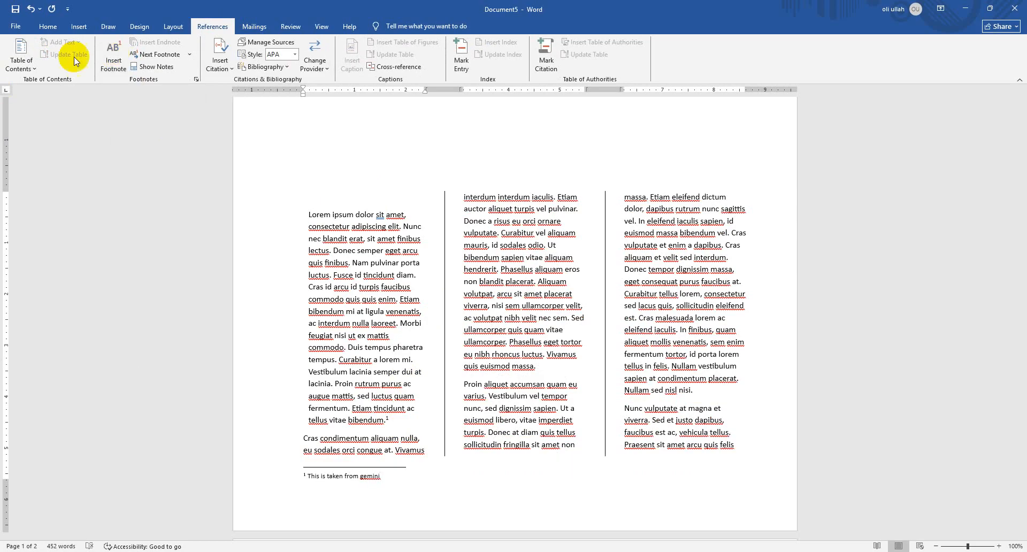
pyautogui.click(541, 366)
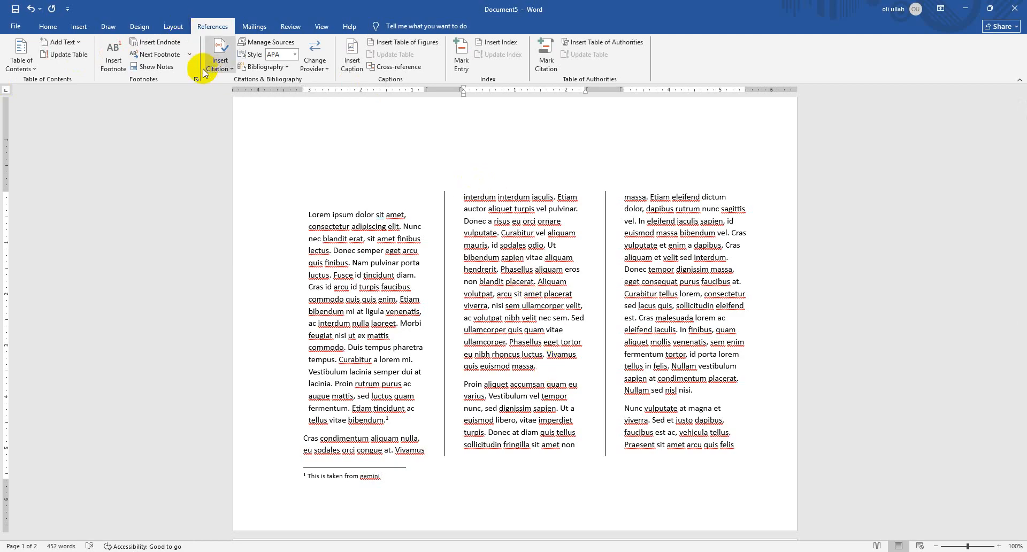
pyautogui.click(118, 56)
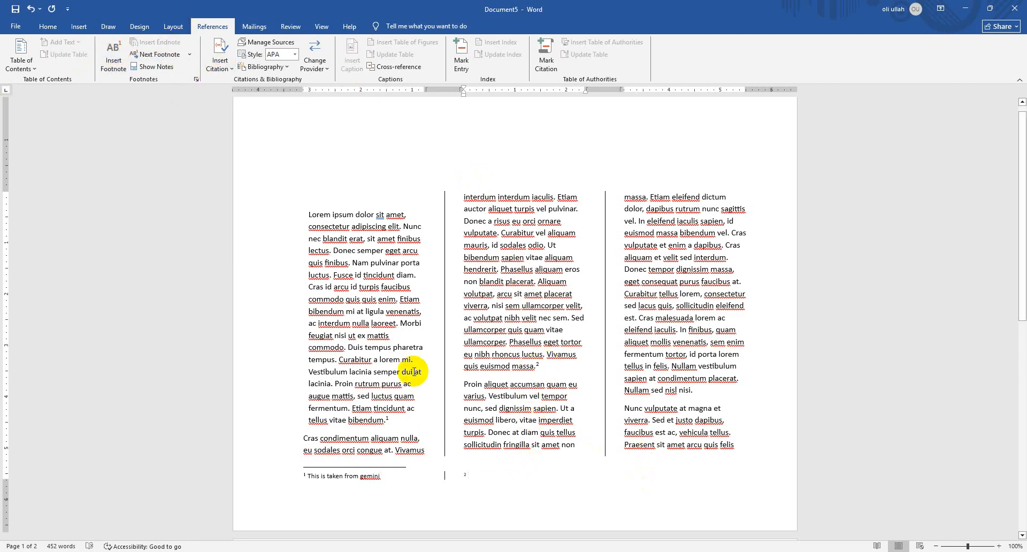
pyautogui.click(699, 408)
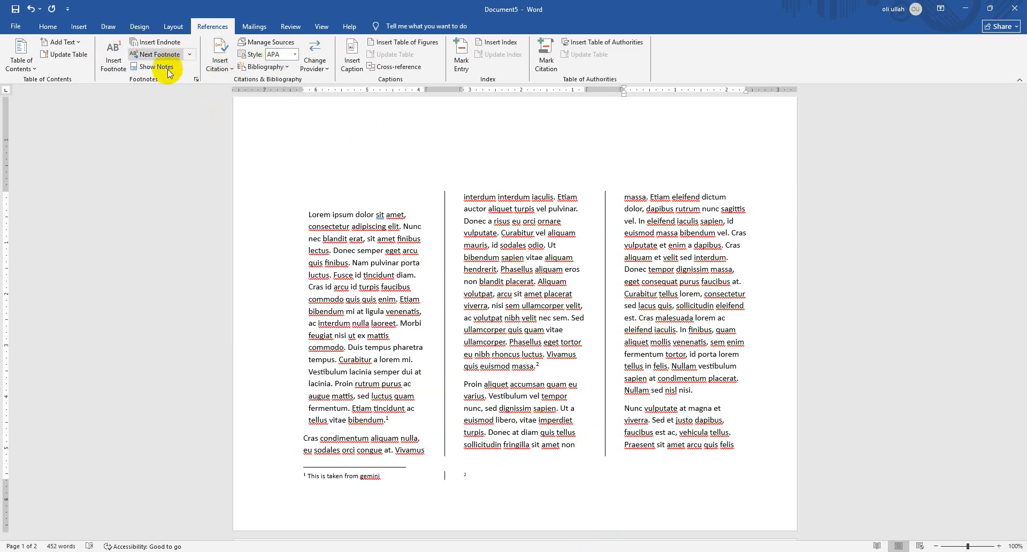
# Try displaying the page gridlines over the document and hide them again
pyautogui.click(257, 27)
pyautogui.click(293, 27)
pyautogui.click(321, 26)
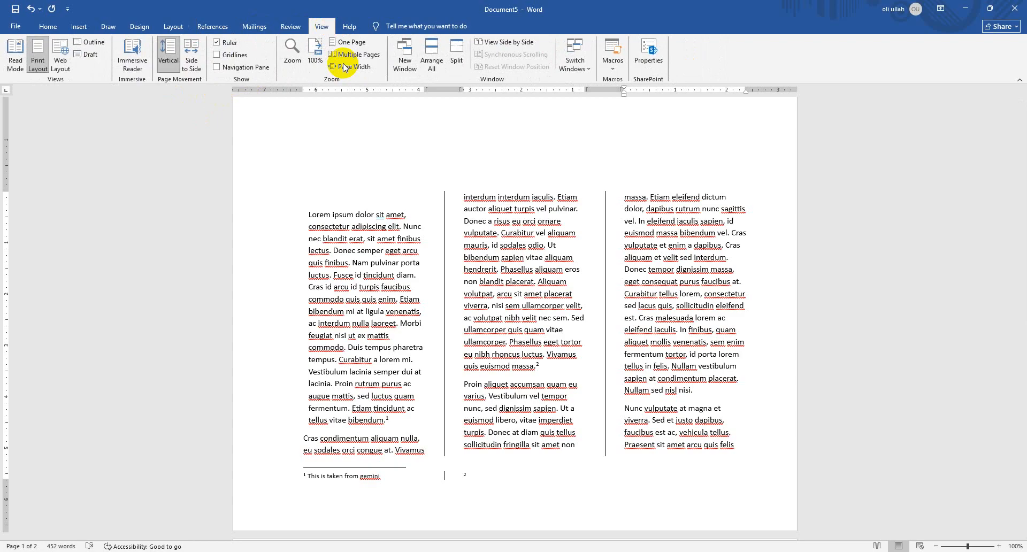
pyautogui.click(217, 55)
pyautogui.click(219, 55)
# Show the Navigation pane and use its page thumbnails to jump between page 1 and page 2
pyautogui.click(218, 68)
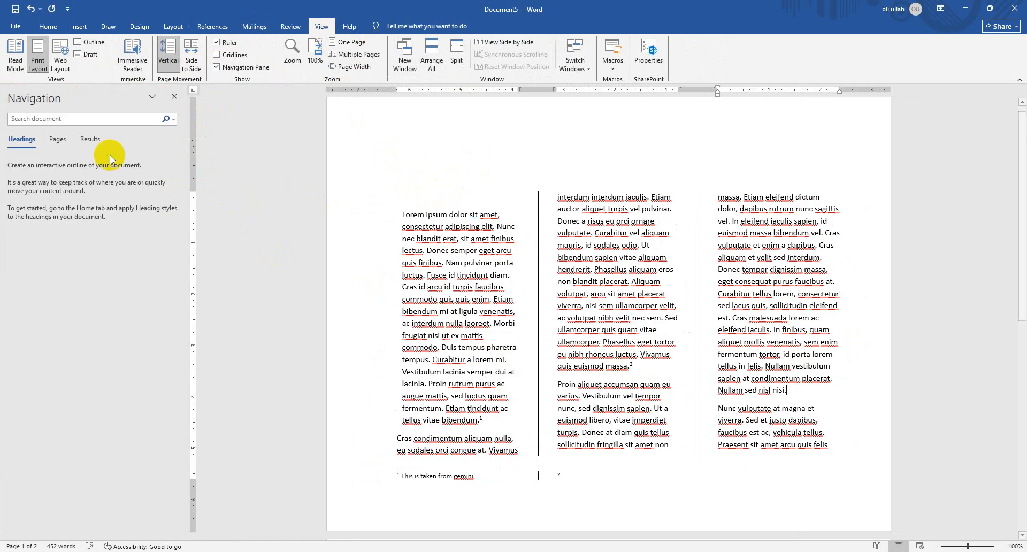
pyautogui.click(57, 140)
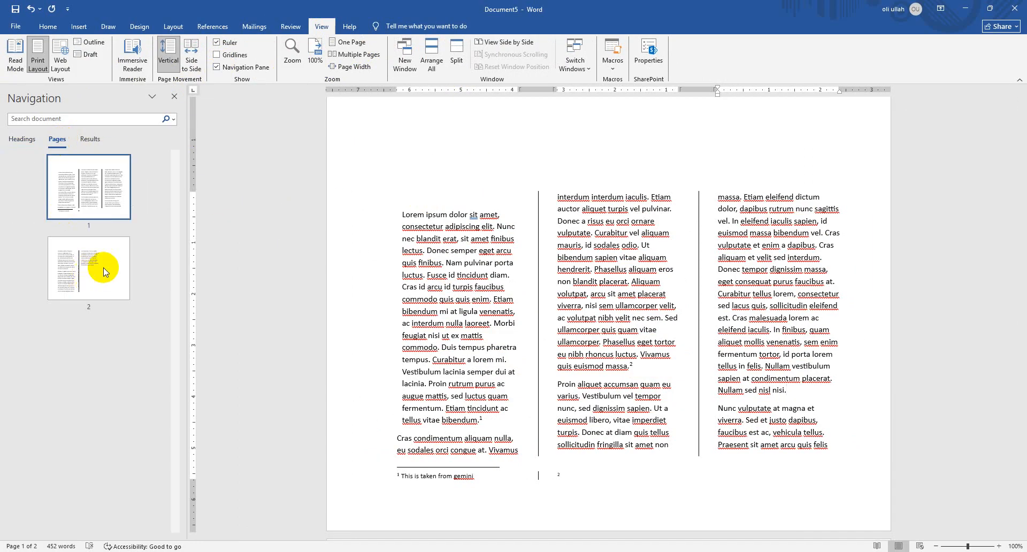
pyautogui.scroll(-3, 419, 317)
pyautogui.click(103, 196)
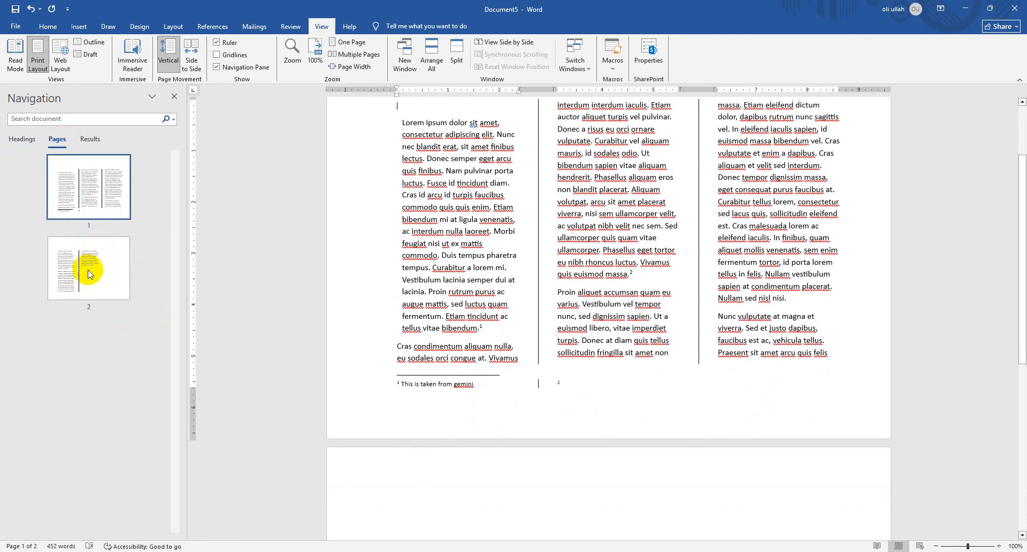
pyautogui.click(87, 270)
pyautogui.scroll(3, 252, 269)
pyautogui.click(125, 169)
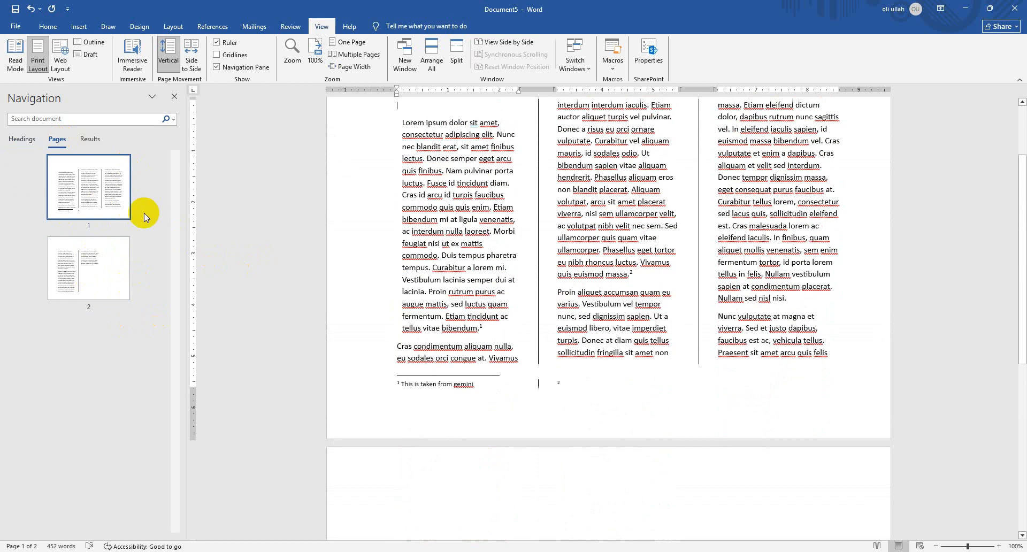